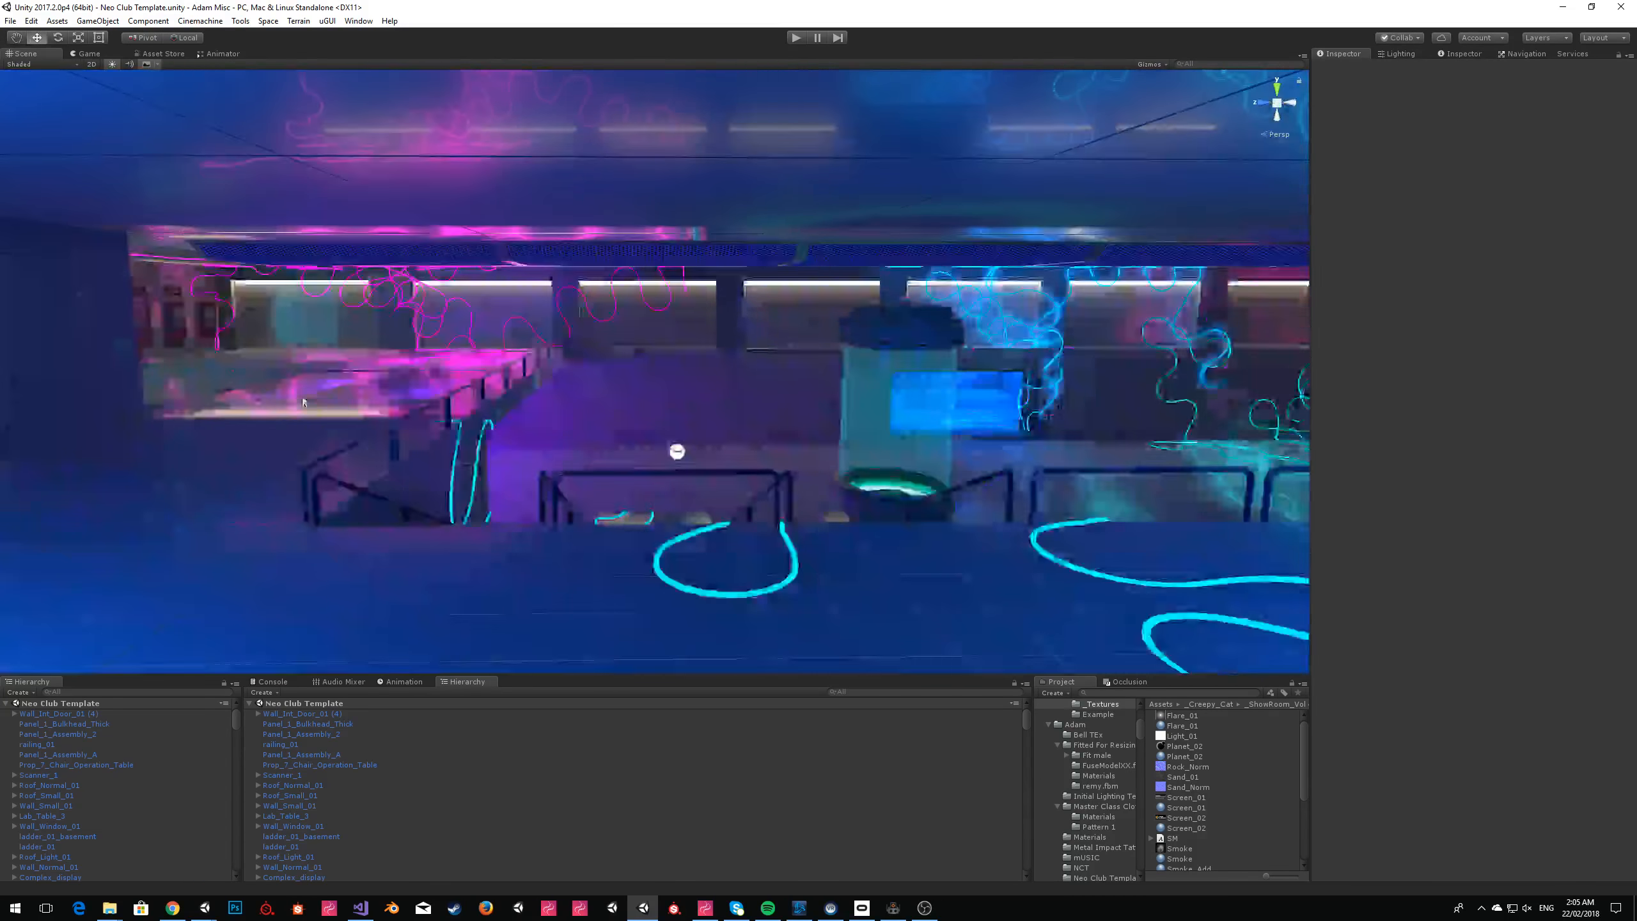
Create a new empty scene, search the project for 2015, and show the 2015 Male model in its templates folder.
key(ctrl+n)
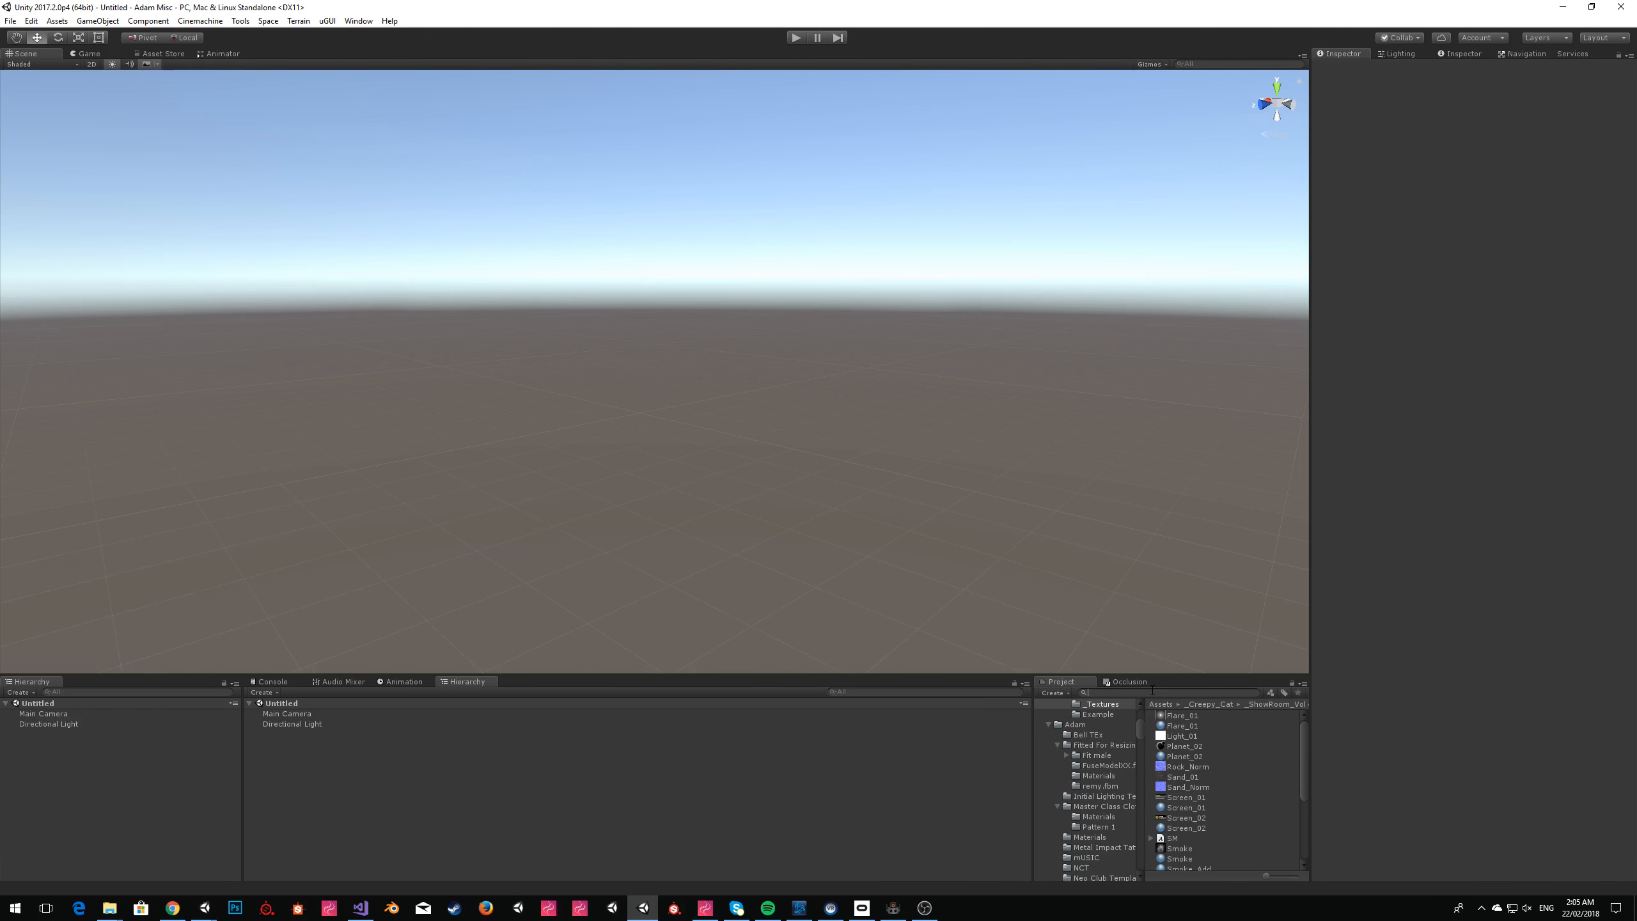
text(2015)
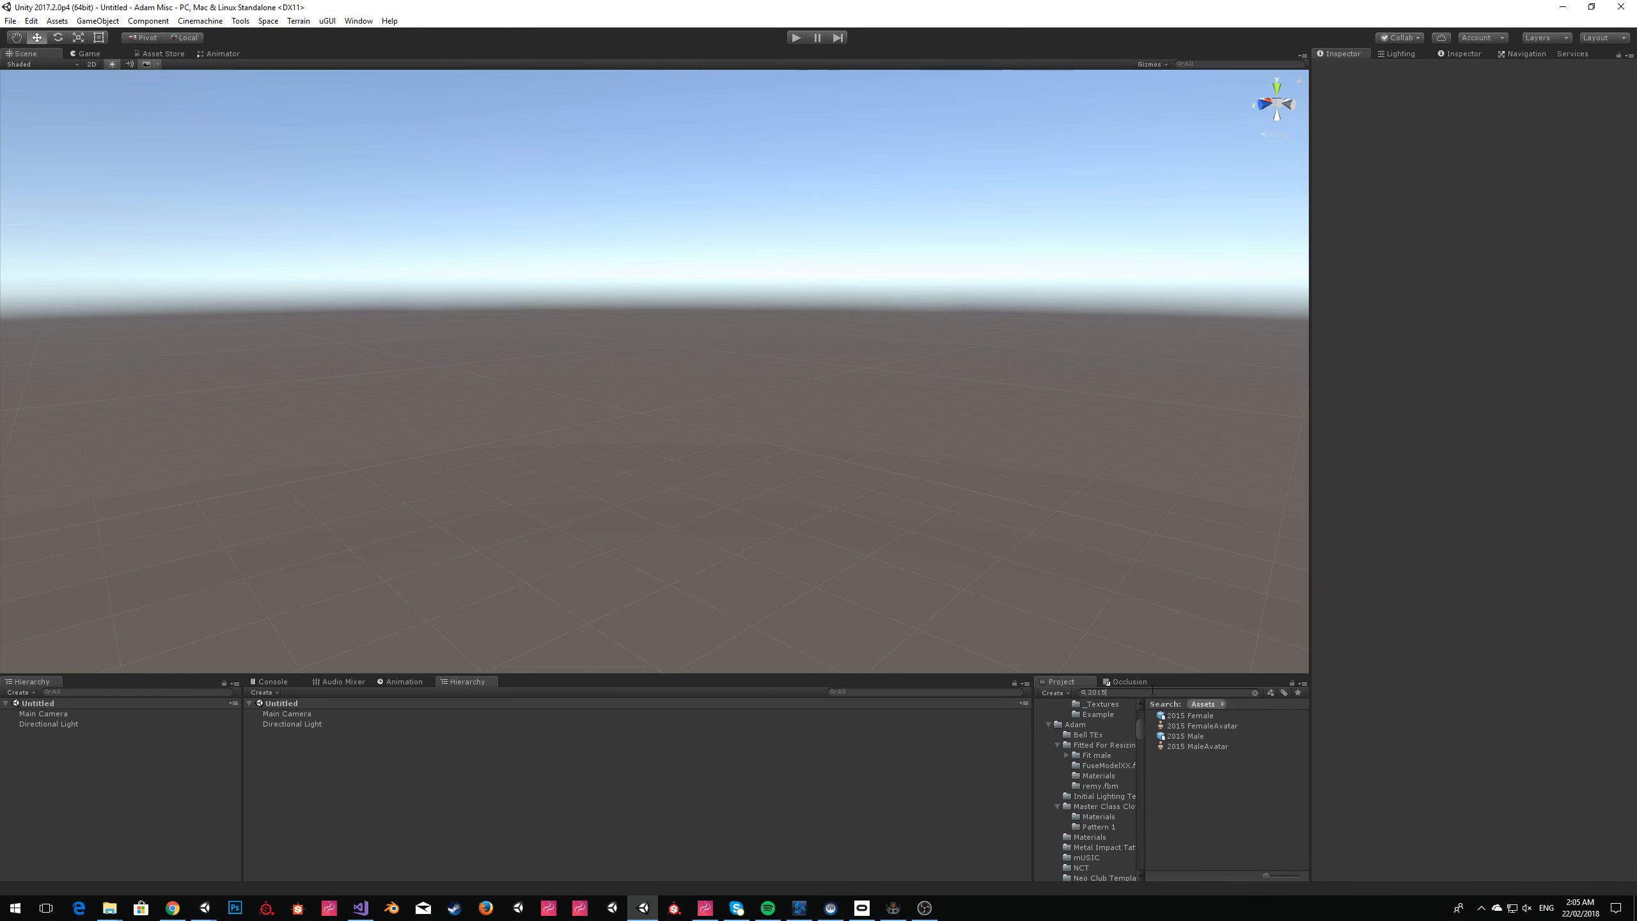
click(1198, 733)
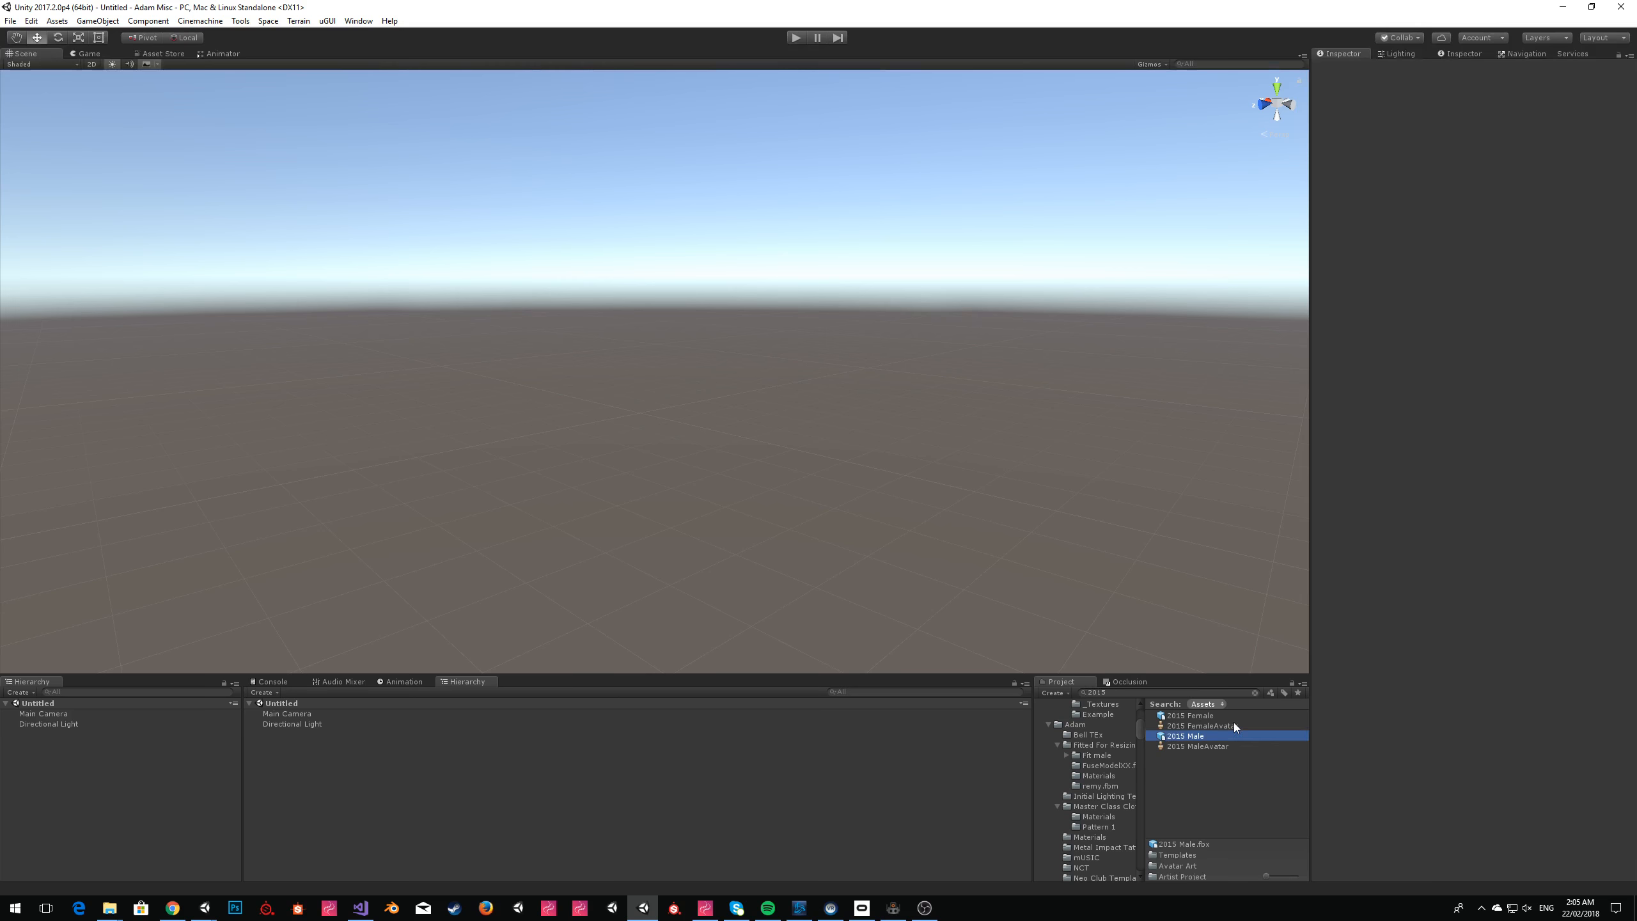
click(1254, 693)
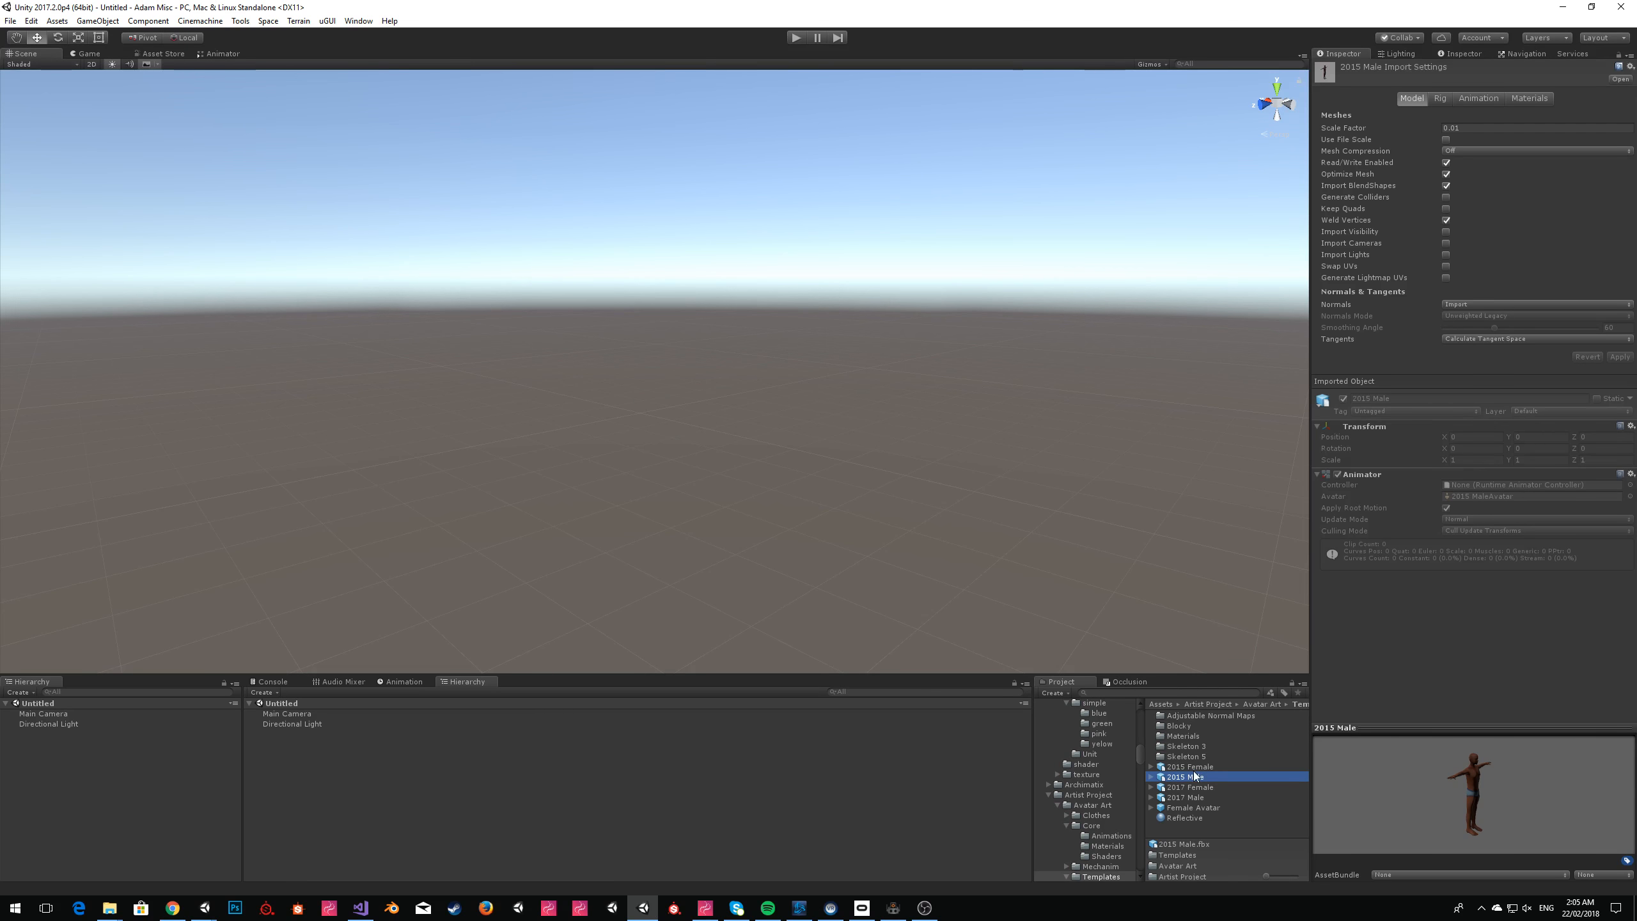
Place the 2017 Male model in the scene, set its position to the origin (0, 0, 0) and frame it from the front.
click(1210, 797)
drag(1203, 800, 647, 438)
click(1460, 120)
text(0)
key(Tab)
text(0)
key(Tab)
text(0)
right_click(755, 294)
key(f)
click(836, 302)
right_drag(465, 251, 635, 263)
key(w)
key(a)
key(w)
key(s)
key(w)
key(s)
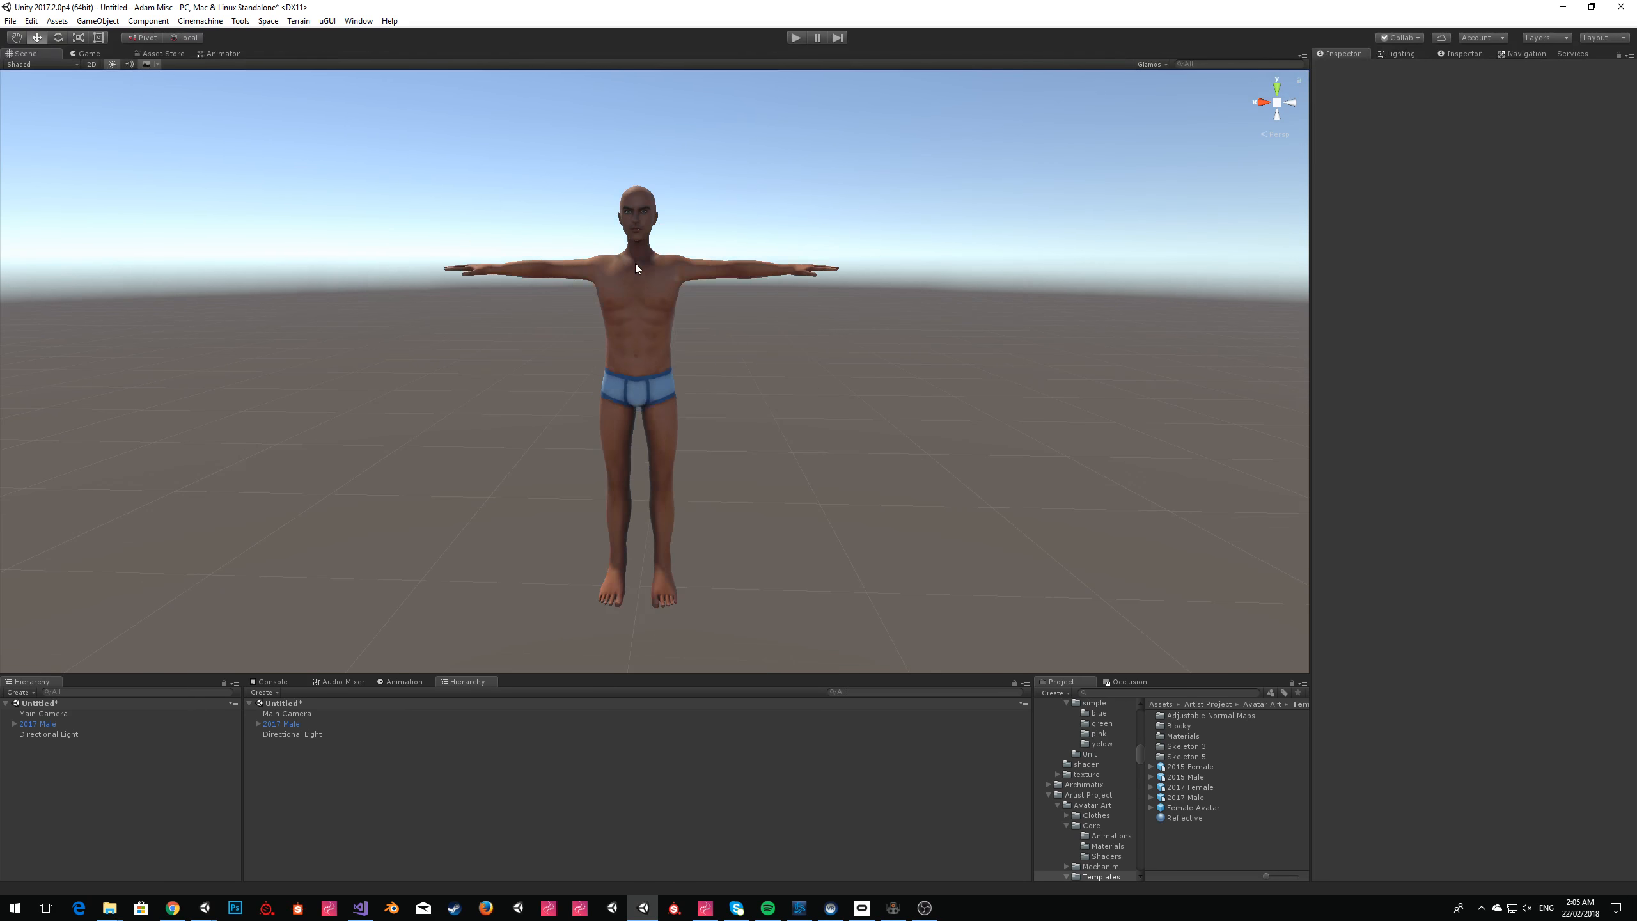
Try rotating the 2017 Male's Spine bone, and undo the rotation.
click(635, 264)
click(14, 724)
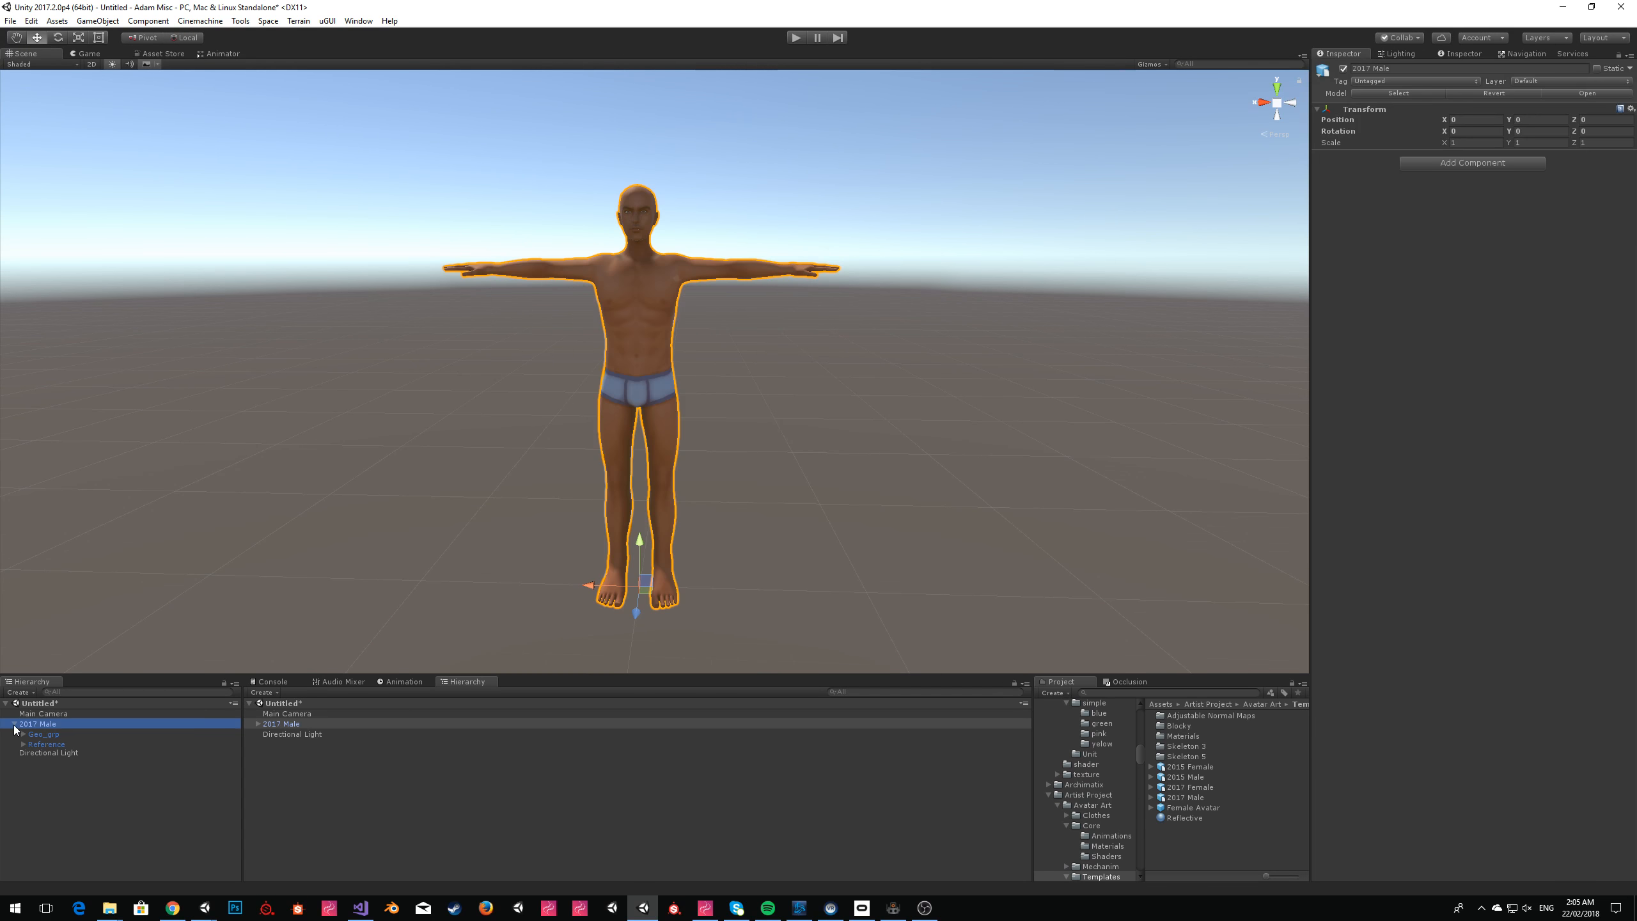
click(24, 745)
click(66, 788)
click(58, 37)
drag(682, 325, 567, 201)
key(ctrl+z)
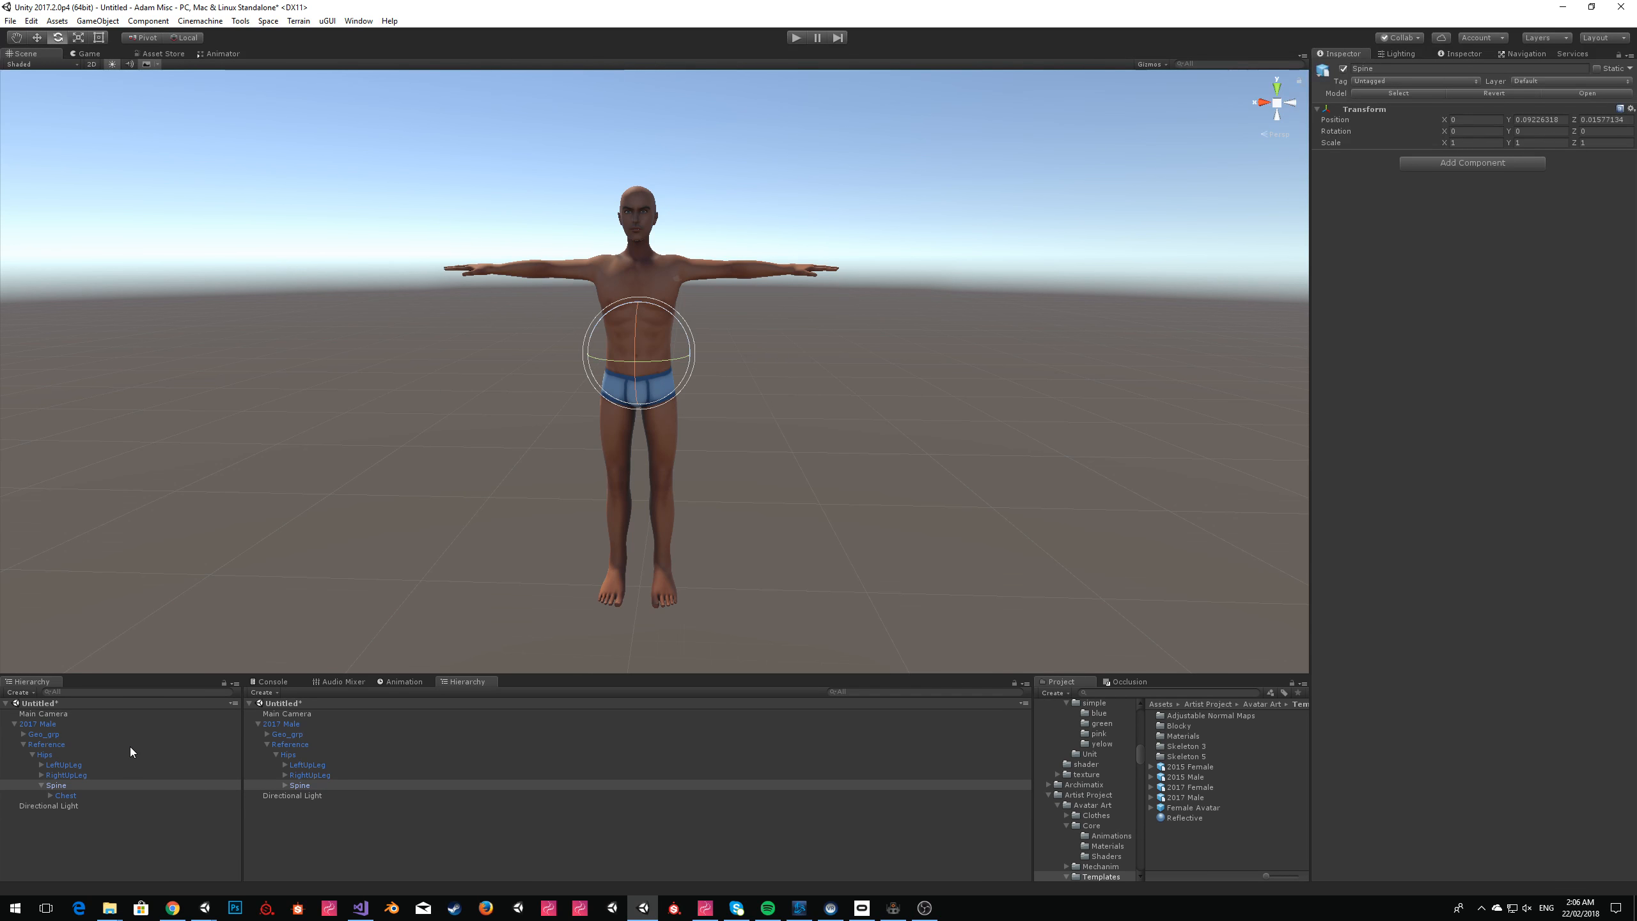
Expand the Chest bone's children and add a 3D cube to the scene.
click(51, 797)
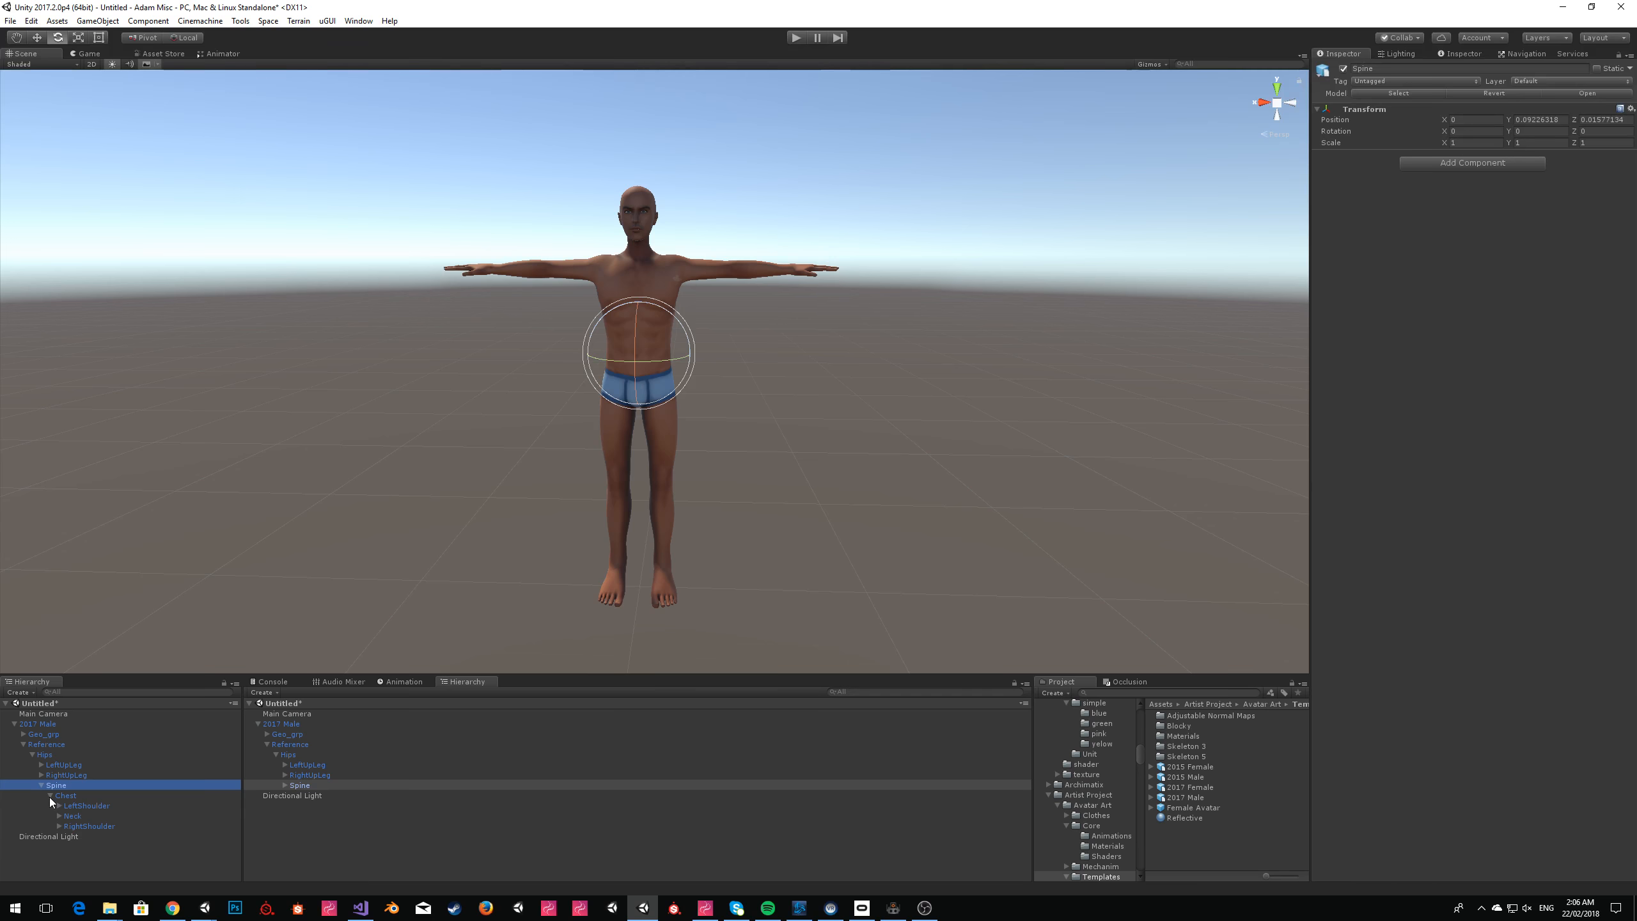
click(98, 20)
click(125, 43)
key(ctrl+z)
click(98, 21)
mouse_move(175, 64)
click(300, 64)
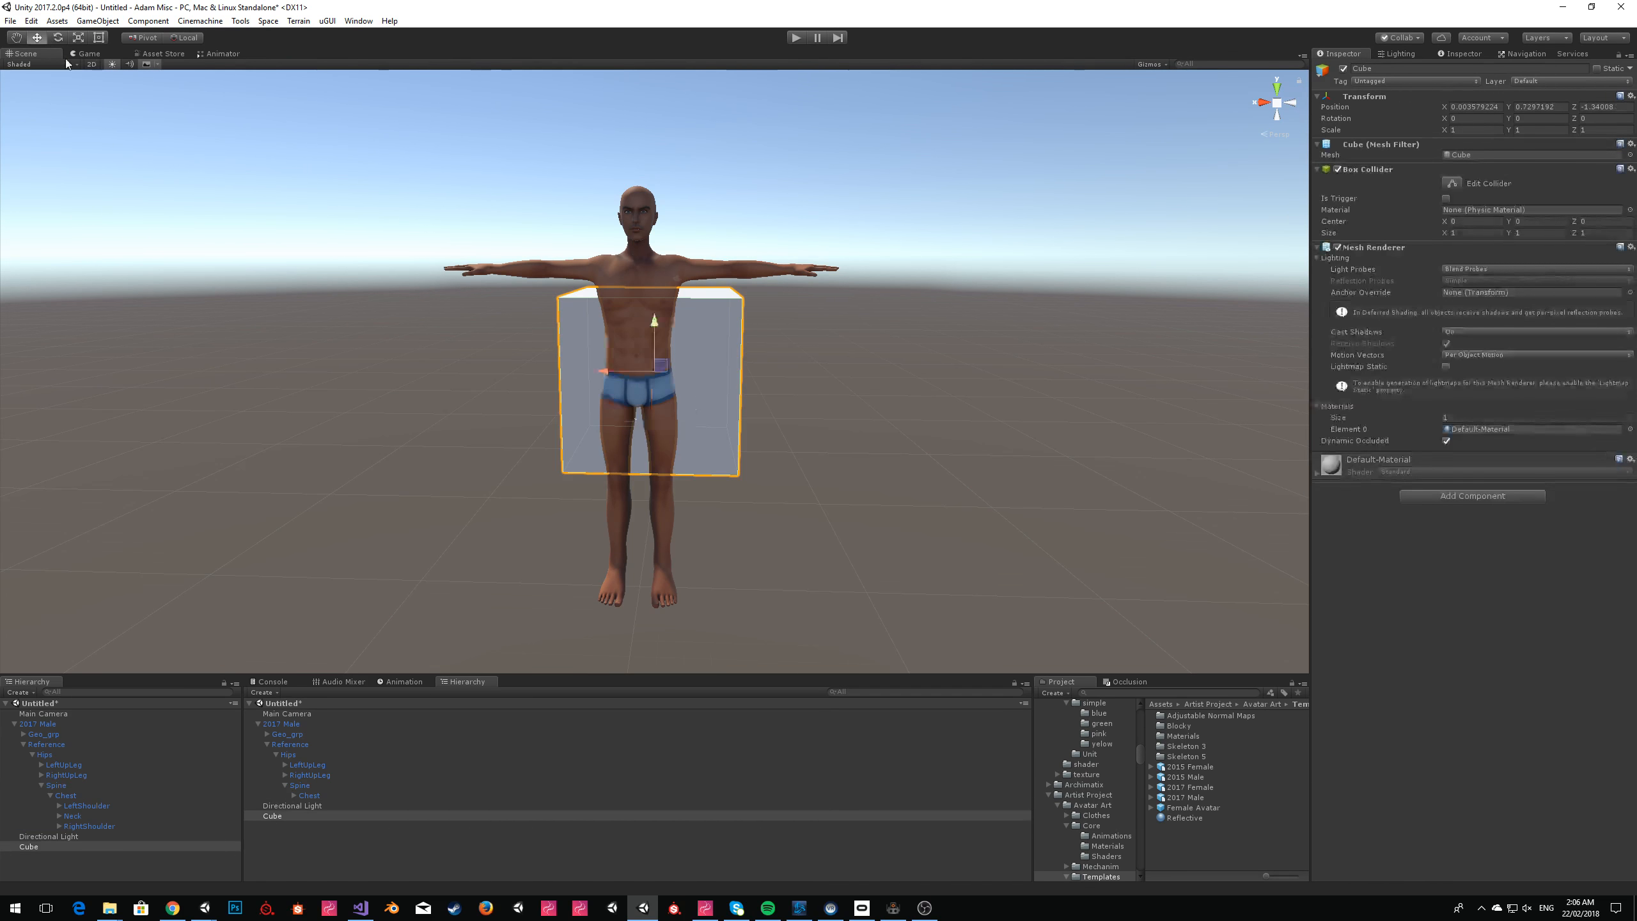
Move the cube out in front of the character and set its scale to 0.1 on all three axes.
alt+scroll(720, 252, up, 3)
right_drag(719, 251, 784, 312)
key(s)
drag(725, 330, 565, 429)
click(1462, 131)
text(.1)
key(Tab)
text(.1)
key(Tab)
text(.1)
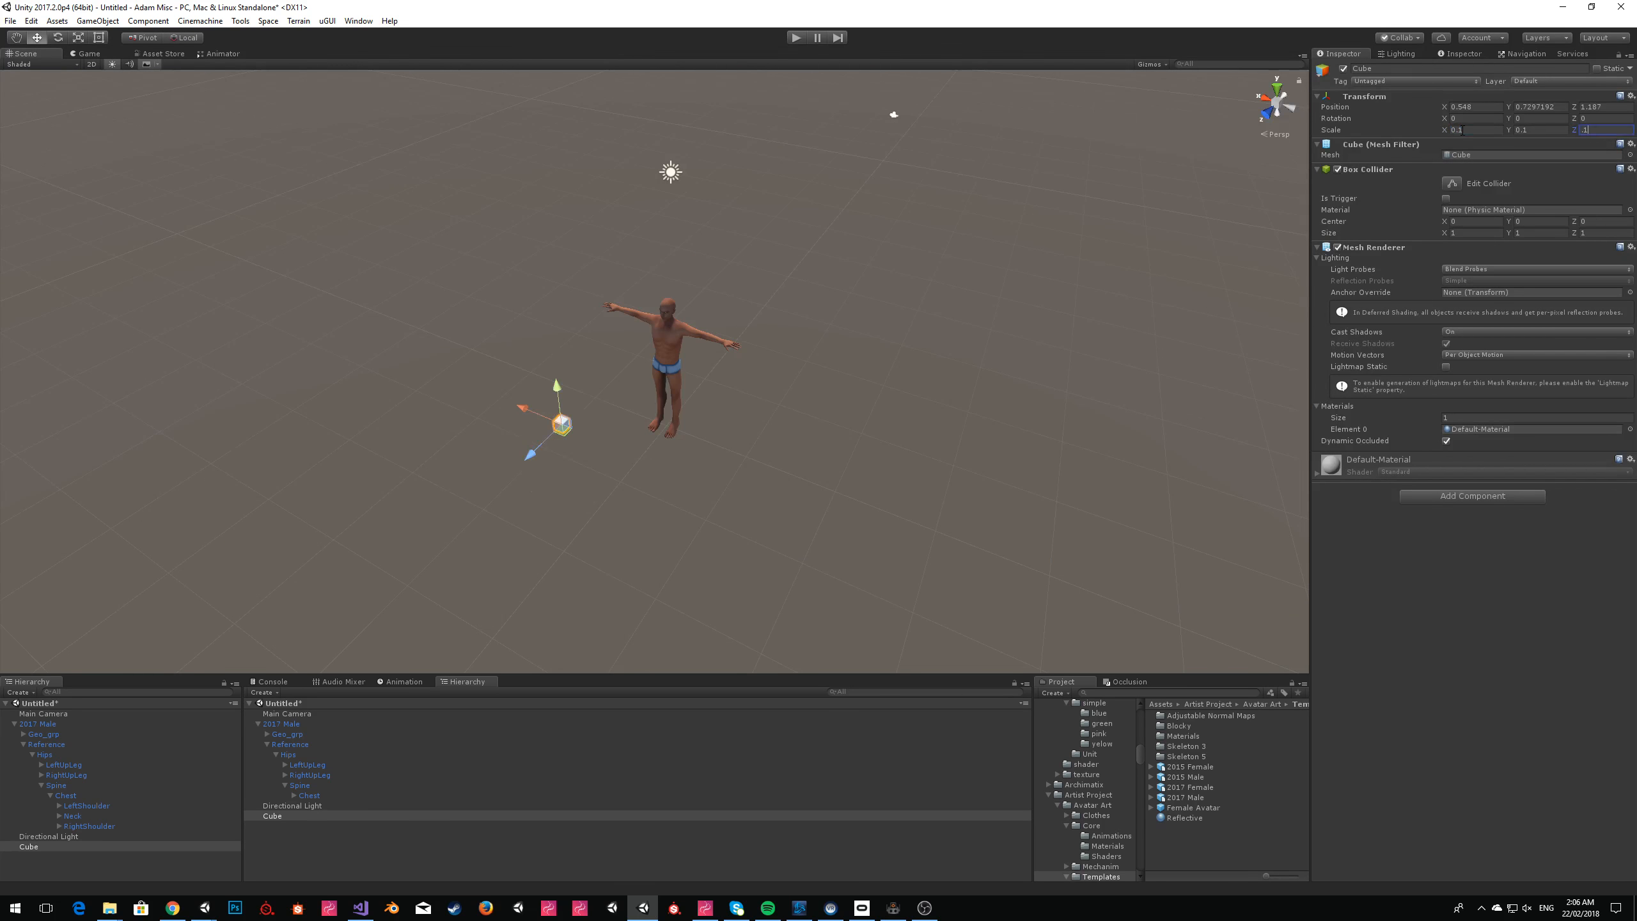
key(Return)
Raise the cube to about upper-body height in front of the 2017 Male.
key(f)
right_drag(615, 442, 617, 371)
key(s)
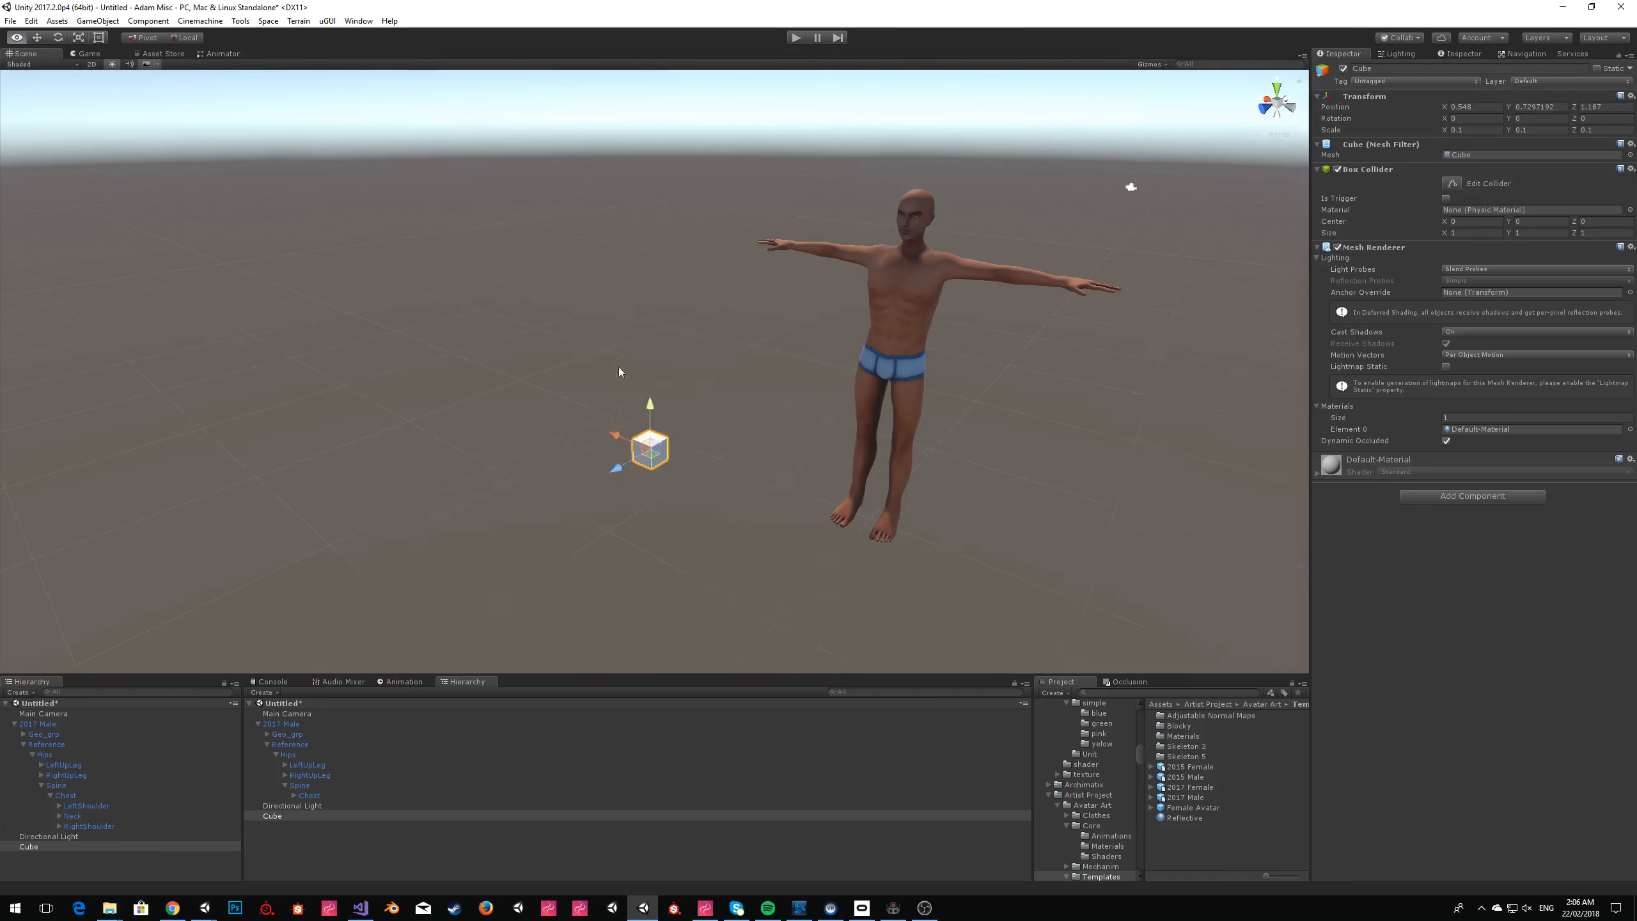
drag(656, 459, 697, 235)
key(w)
mouse_move(760, 365)
right_down()
mouse_move(826, 307)
mouse_move(760, 375)
right_up()
key(d)
key(s)
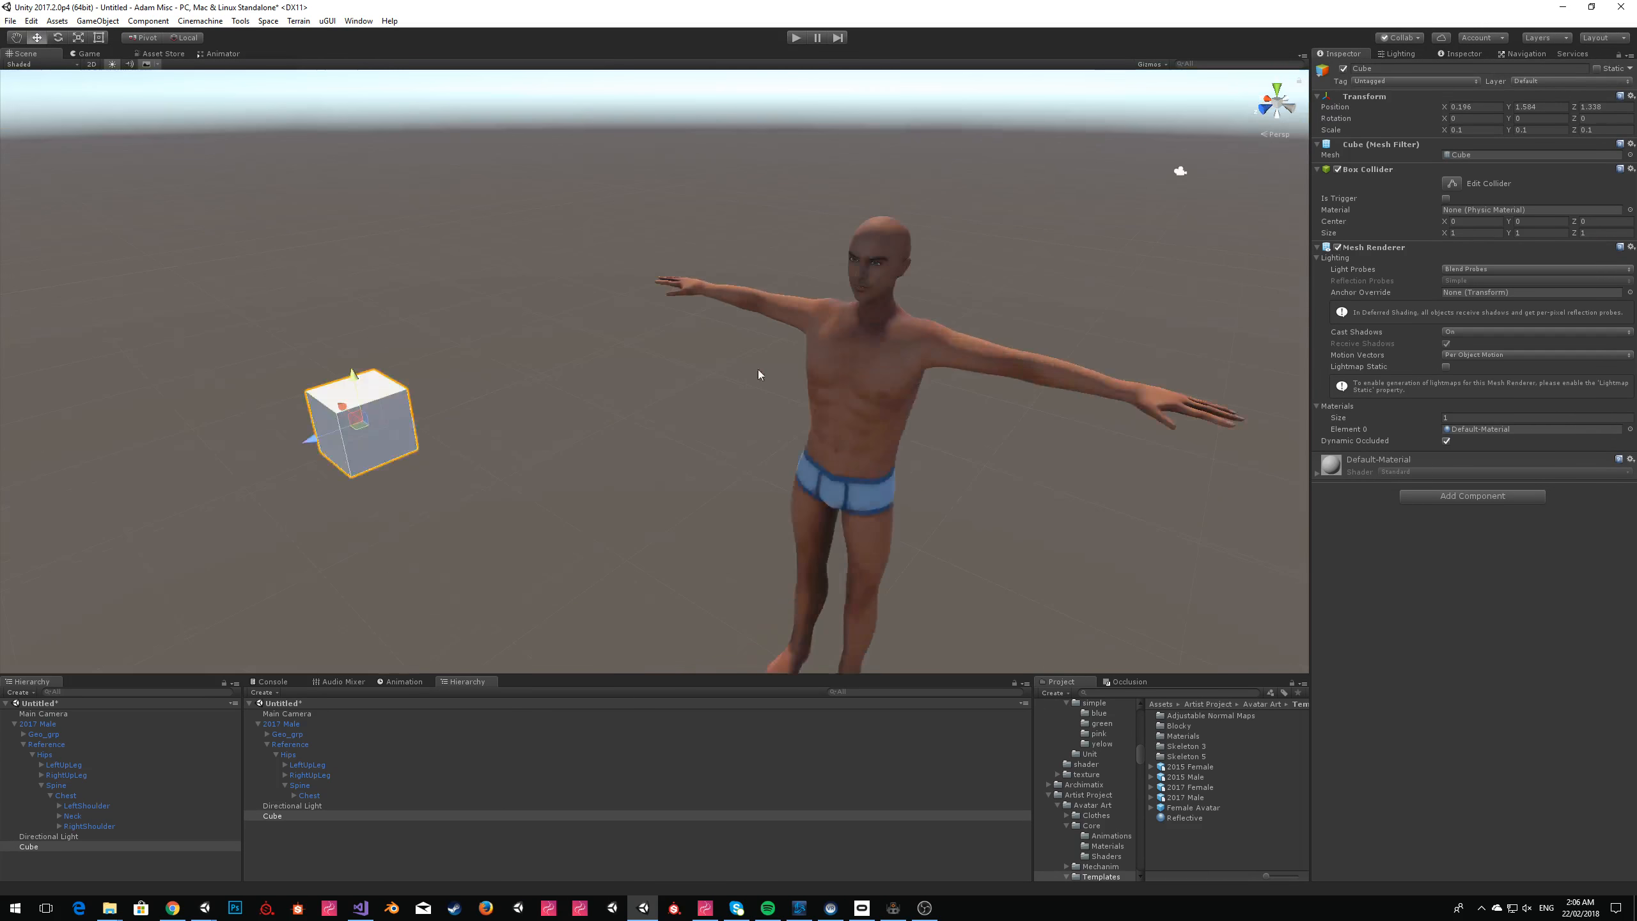
Select the 2017 Male's RightShoulder bone, set the handle orientation to Global and rotate the shoulder forward.
click(773, 311)
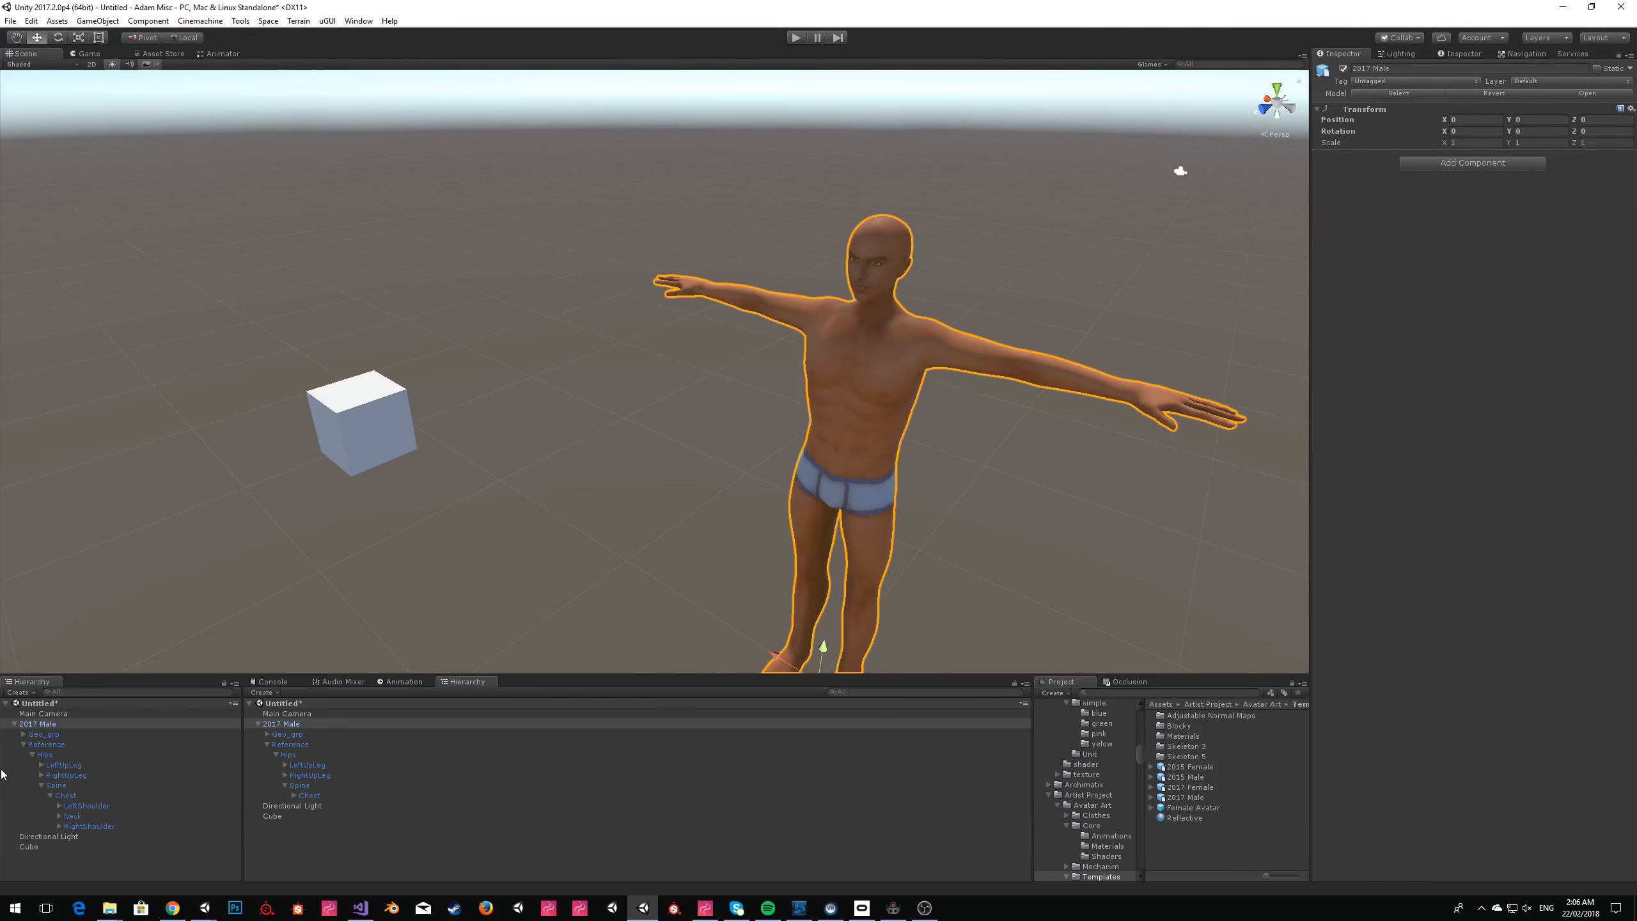
click(80, 805)
click(108, 827)
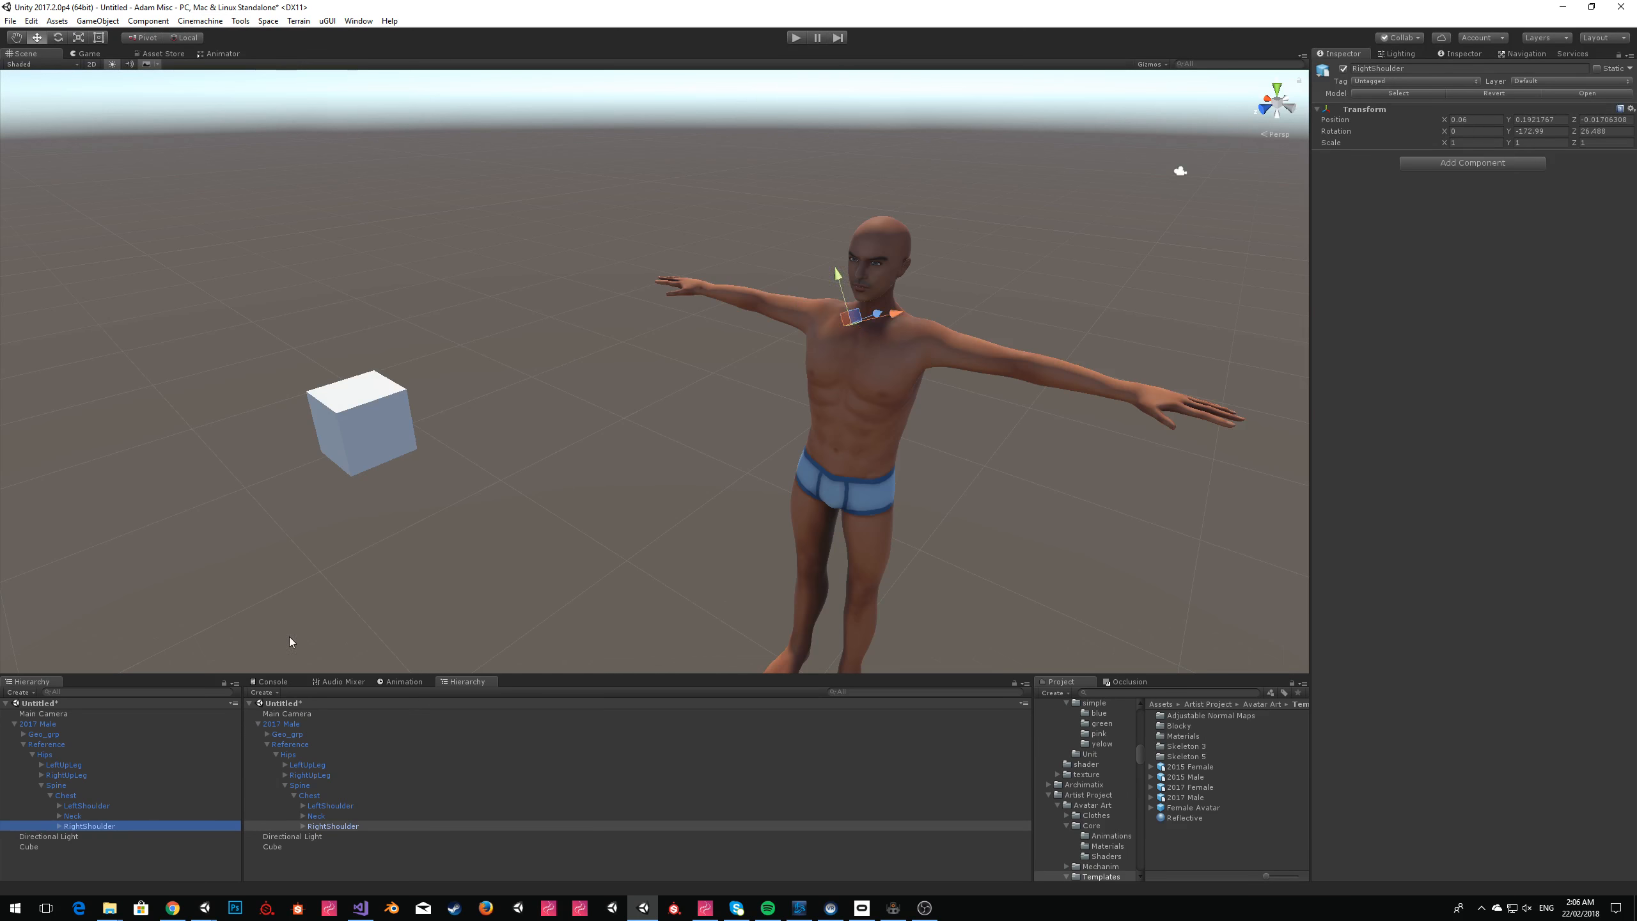
click(184, 39)
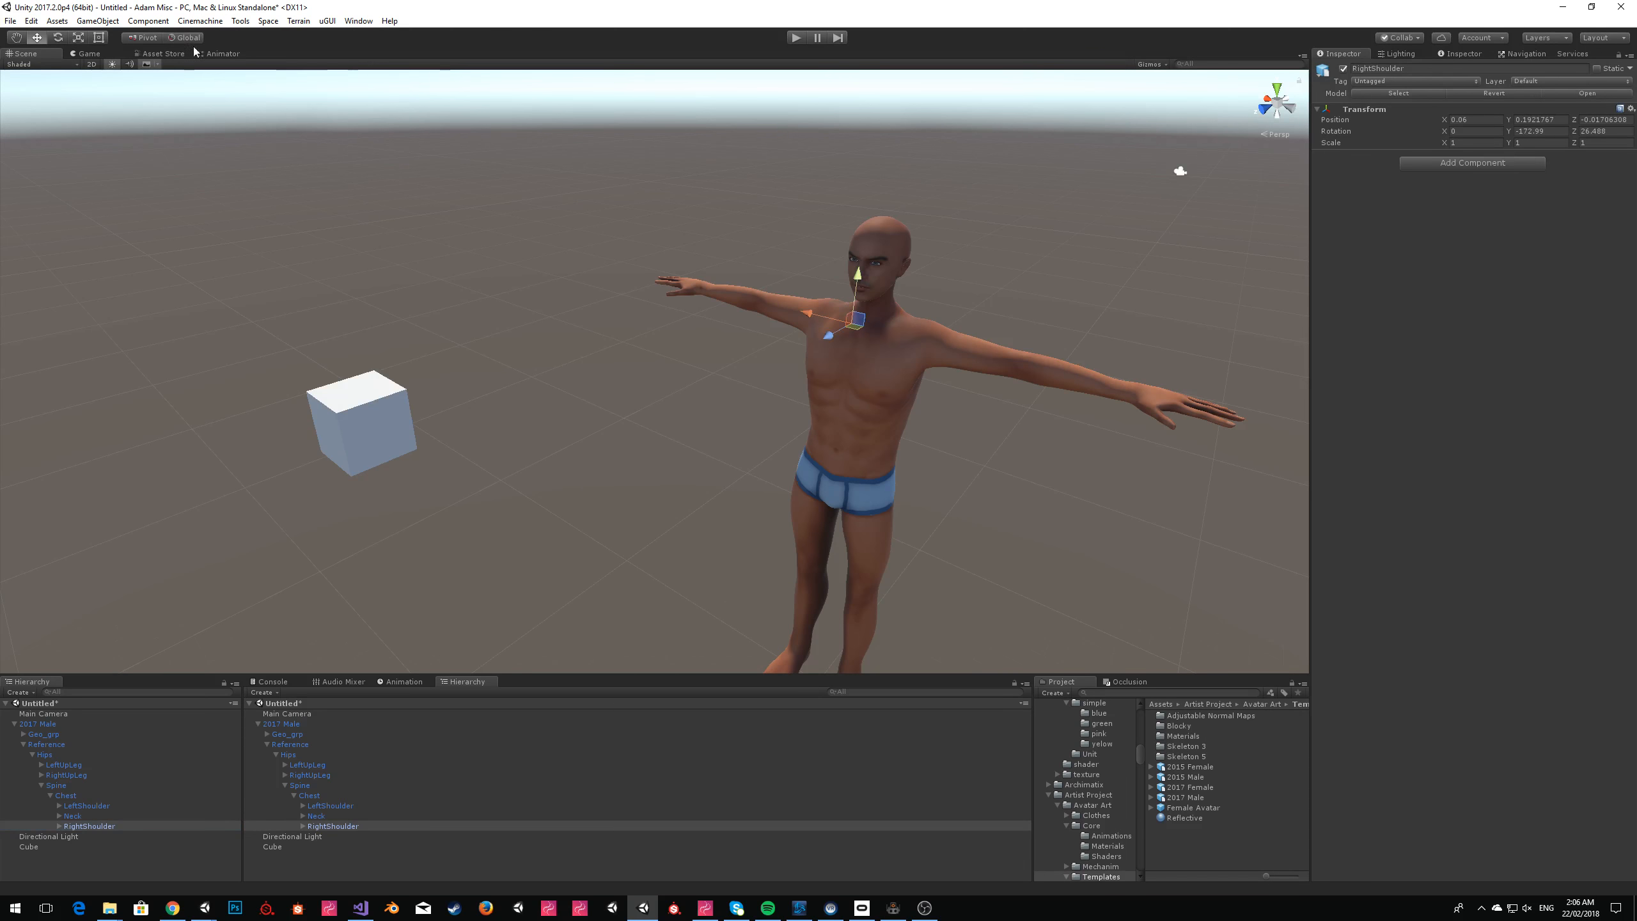
click(57, 37)
drag(887, 345, 921, 351)
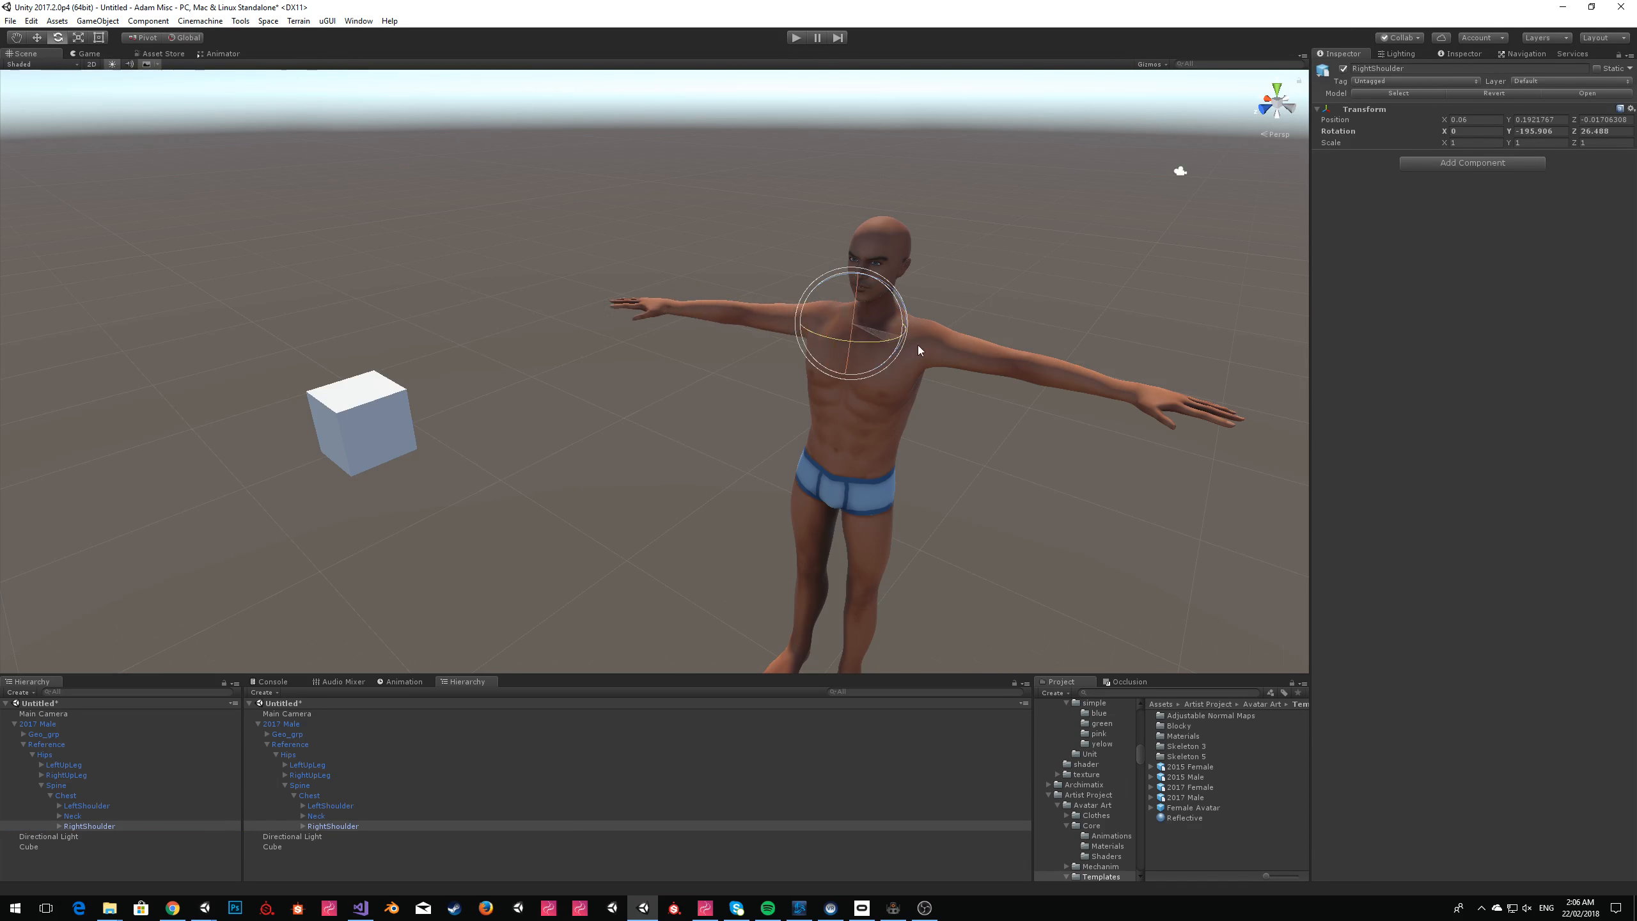
Rotate the RightArm bone under RightShoulder so the arm swings forward and slightly down.
click(59, 826)
click(69, 836)
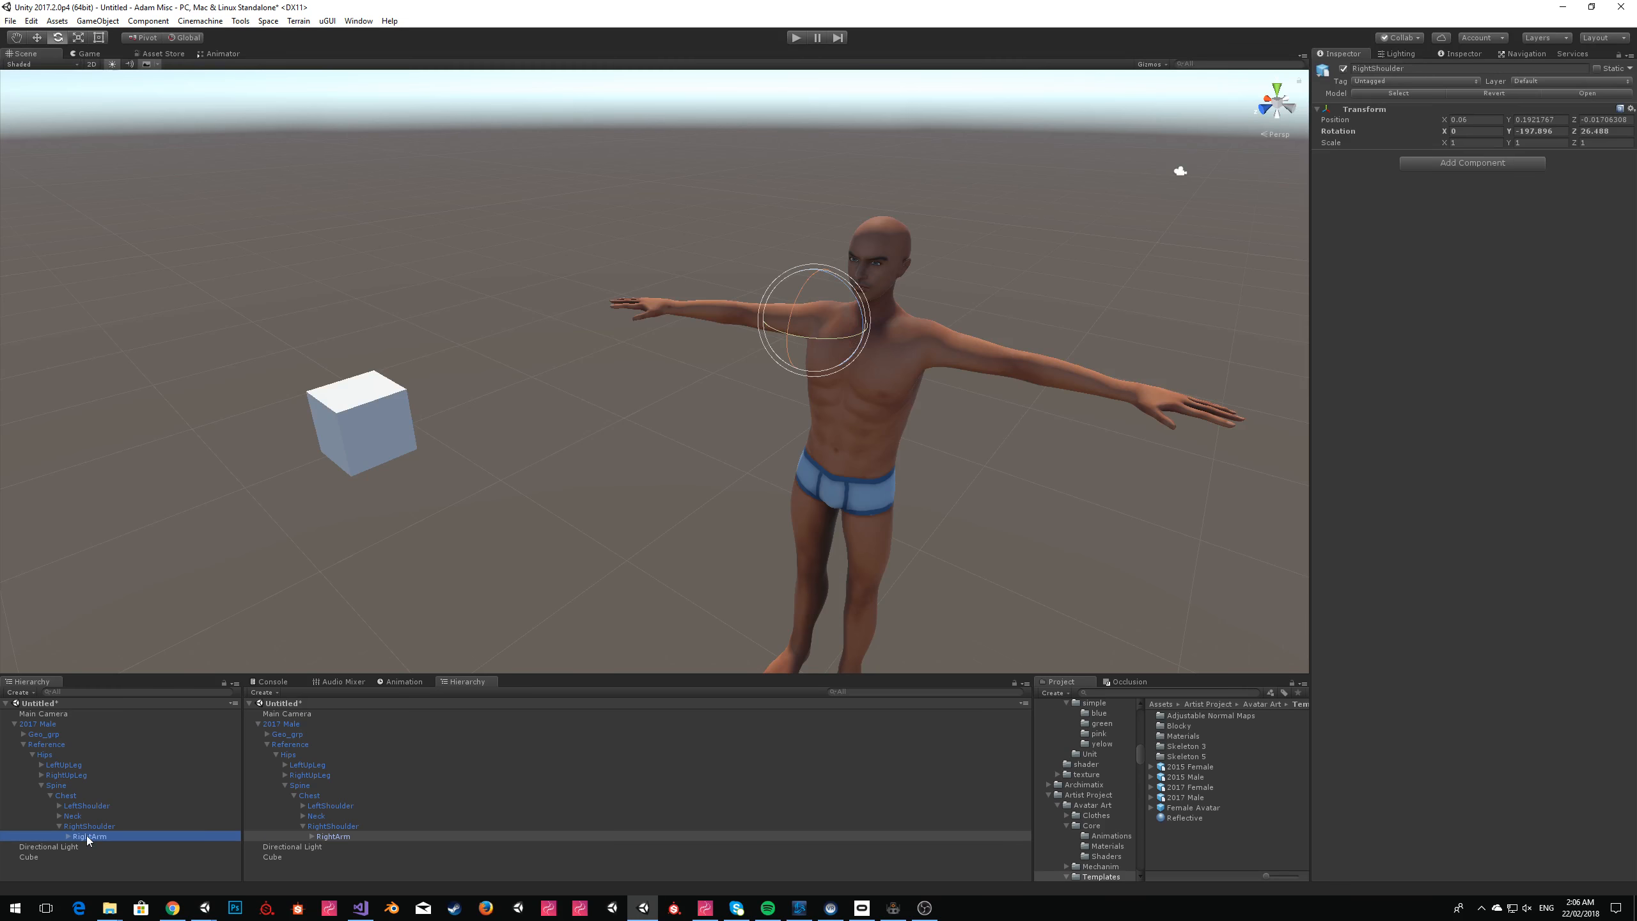
drag(896, 344, 888, 346)
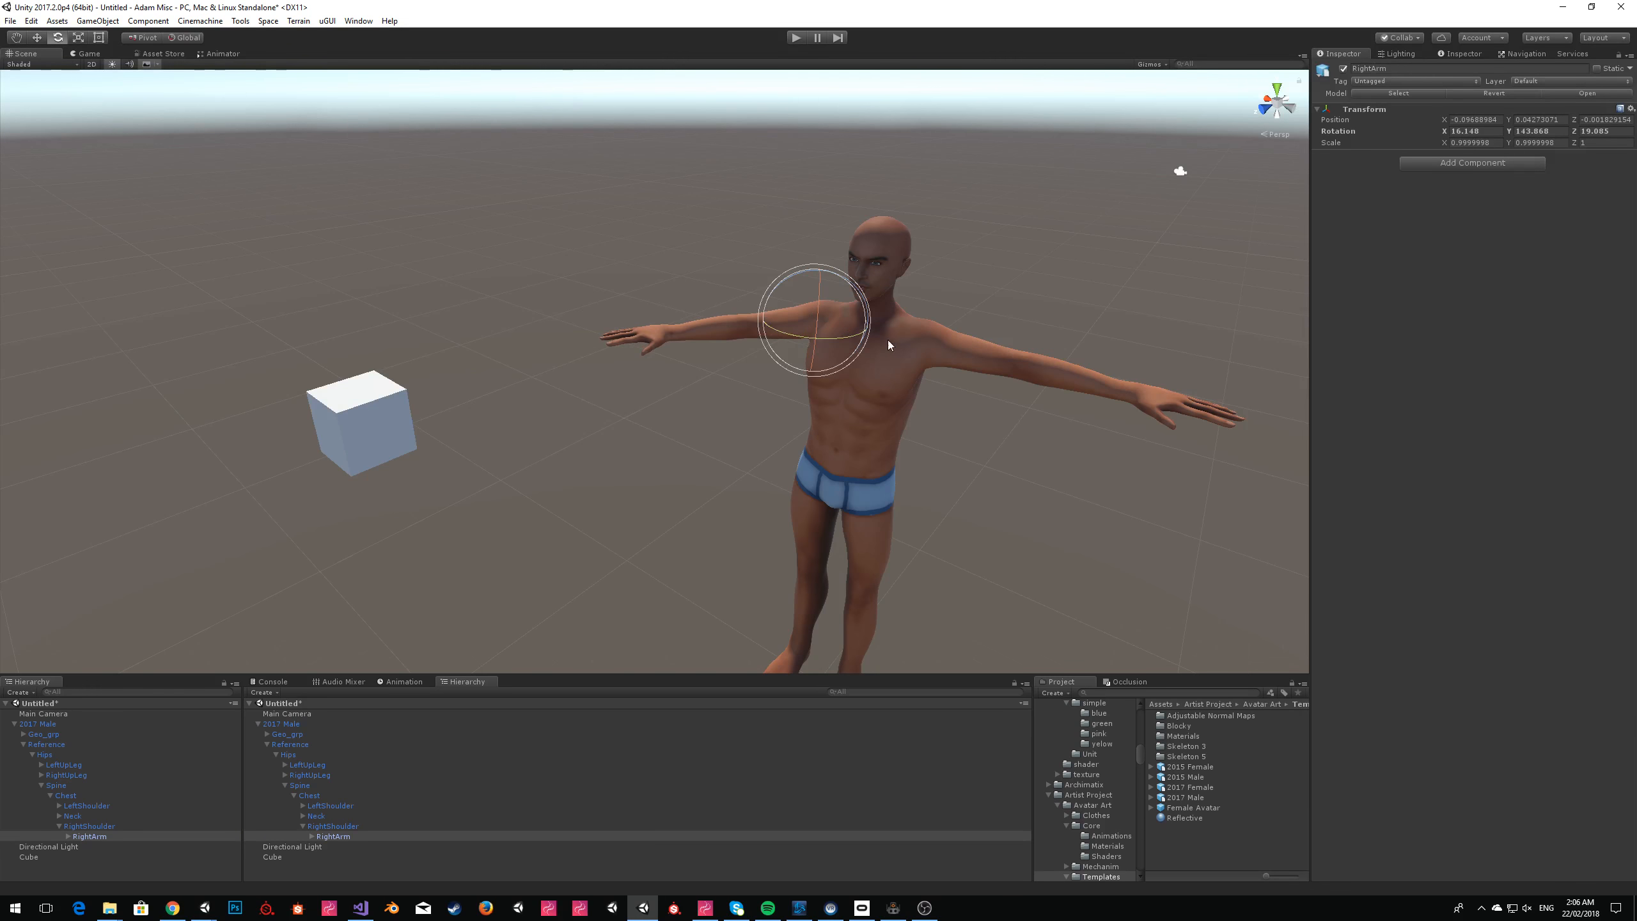
click(549, 340)
key(d)
right_drag(550, 341, 585, 333)
key(w)
key(s)
Rotate the RightForeArm bone under RightArm to bend the arm toward the cube.
click(68, 837)
click(106, 846)
mouse_move(771, 379)
mouse_down()
mouse_move(816, 364)
mouse_move(801, 373)
mouse_up()
Examine the posed right arm and the cube from several angles.
click(392, 454)
right_drag(391, 454, 635, 446)
key(w)
key(s)
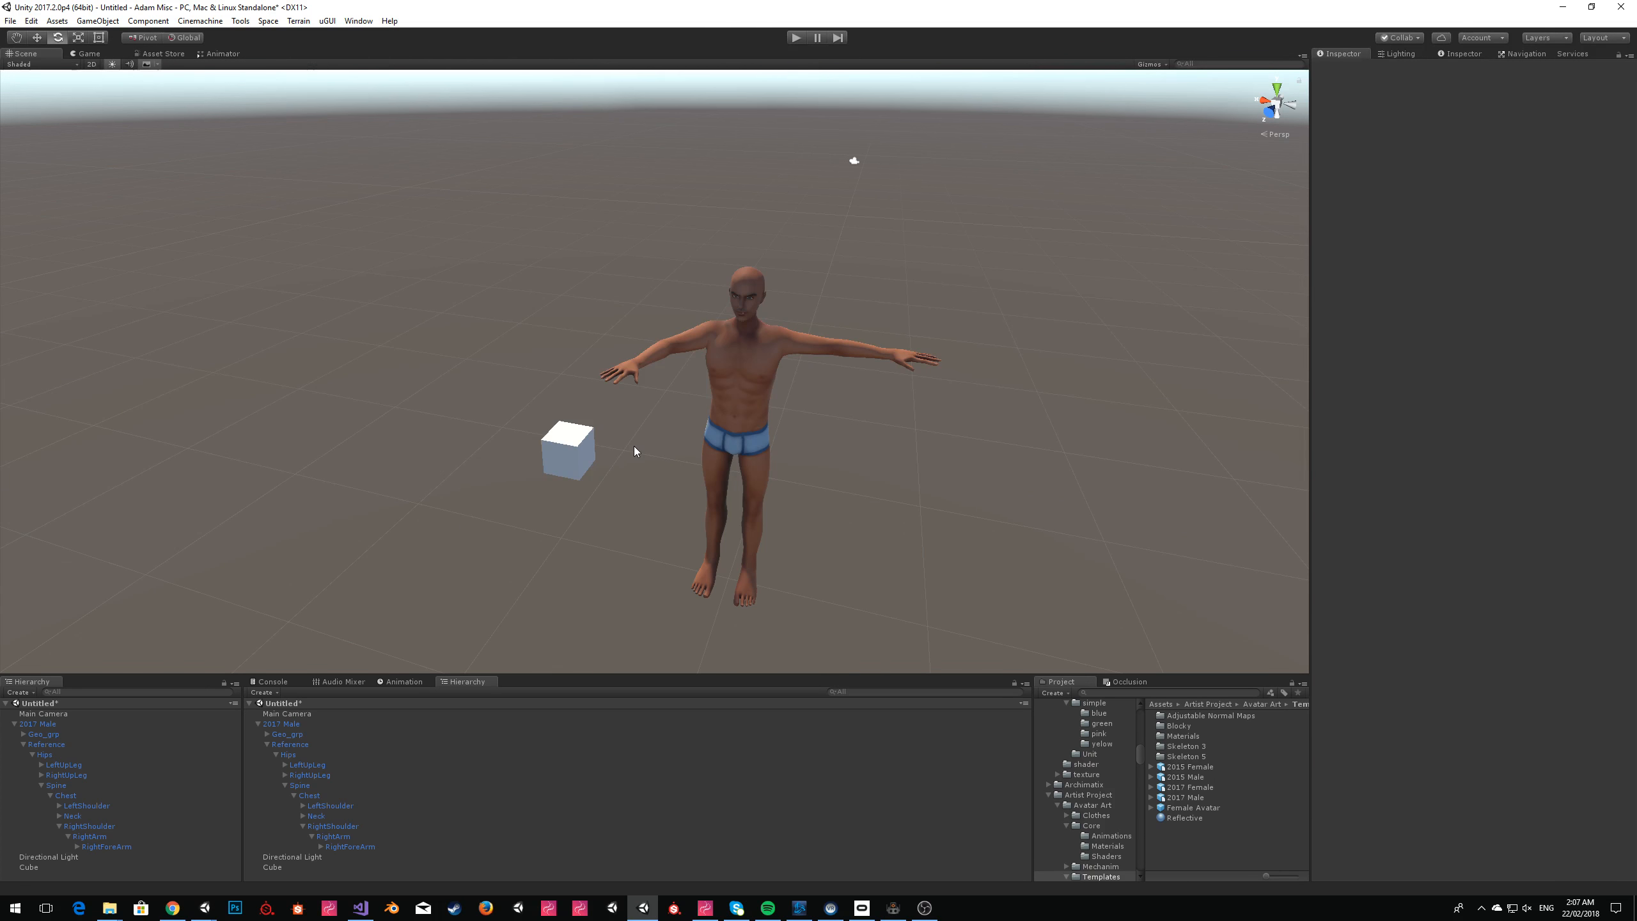
right_drag(635, 446, 874, 464)
key(w)
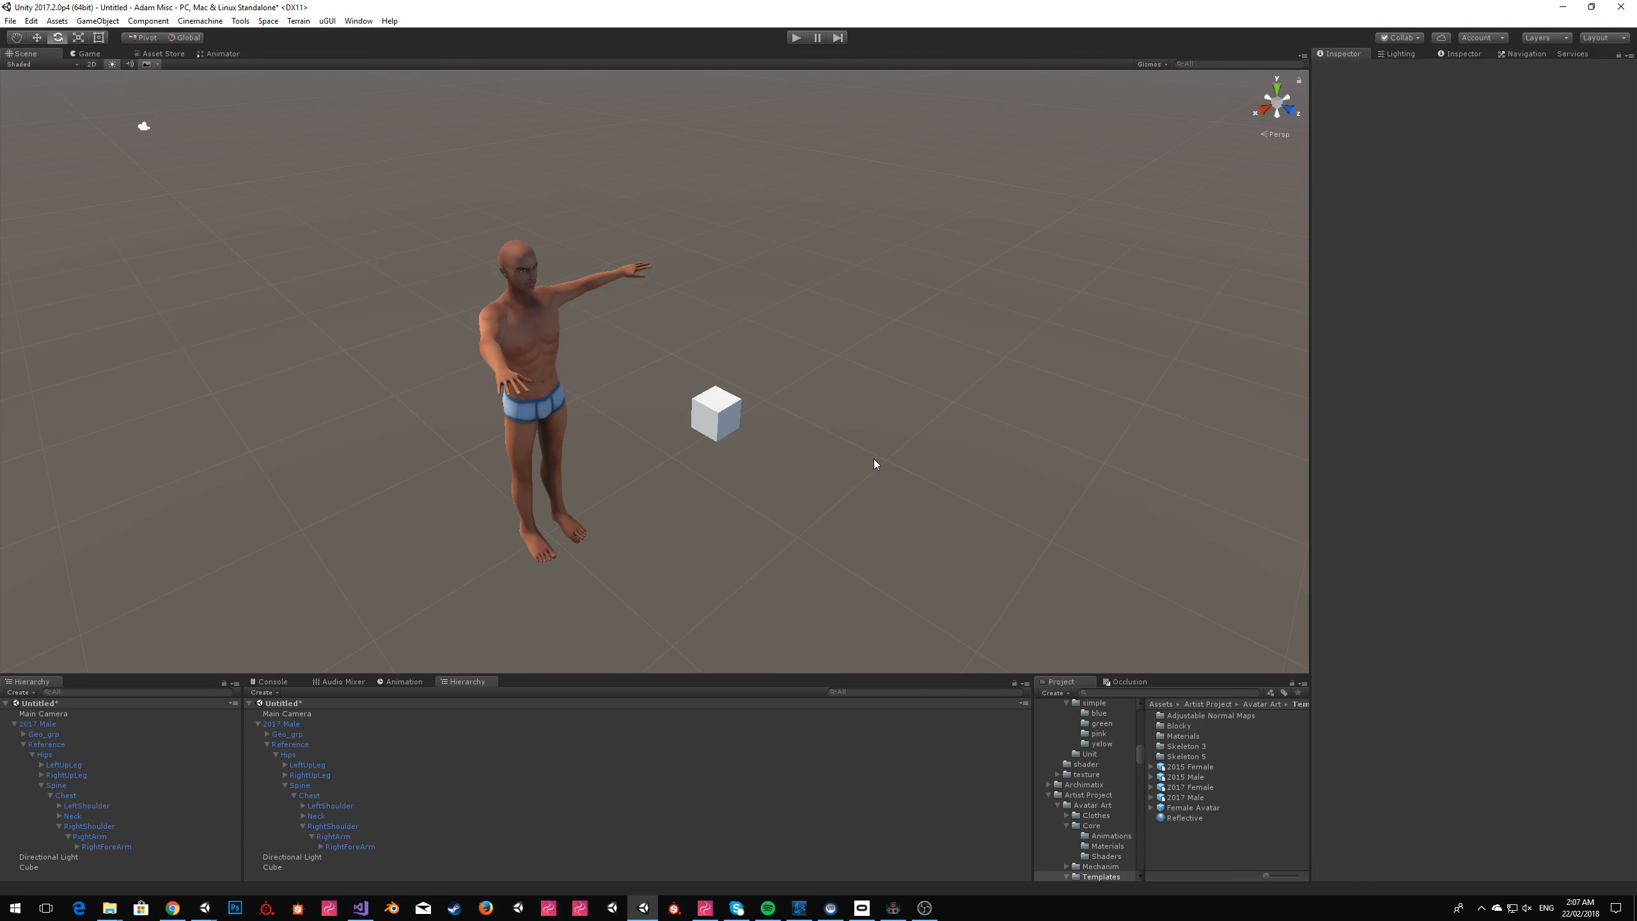
click(37, 39)
click(555, 374)
click(910, 275)
right_drag(1021, 330, 1005, 339)
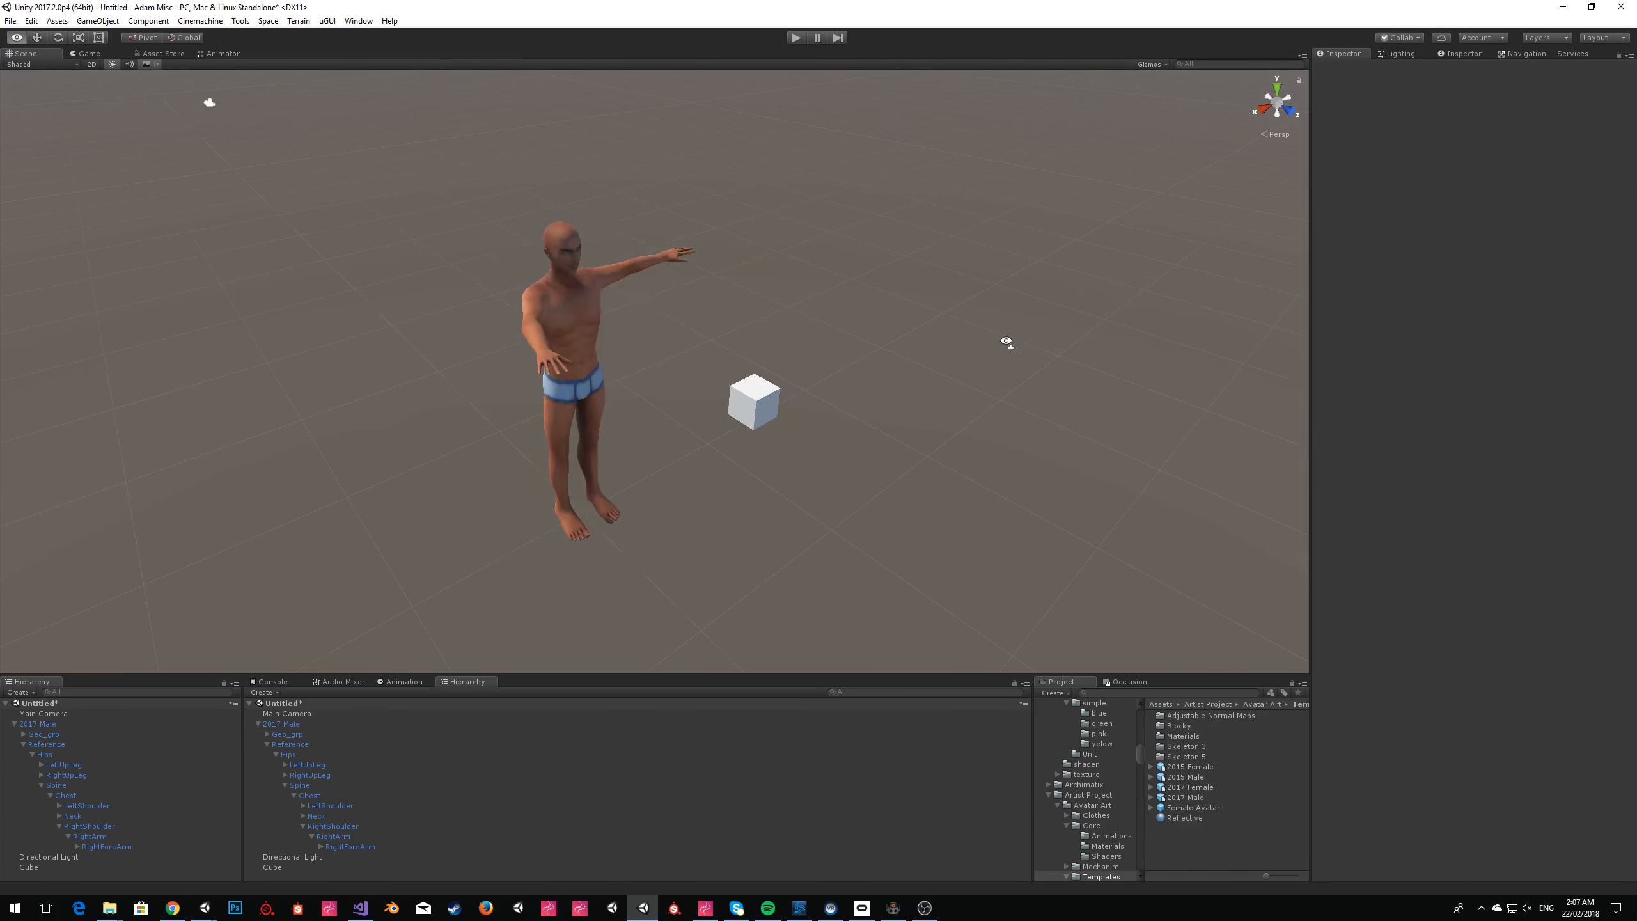
Delete the posed 2017 Male and bring an unposed 2017 Male back into the scene at the origin.
click(576, 304)
right_drag(832, 364, 803, 373)
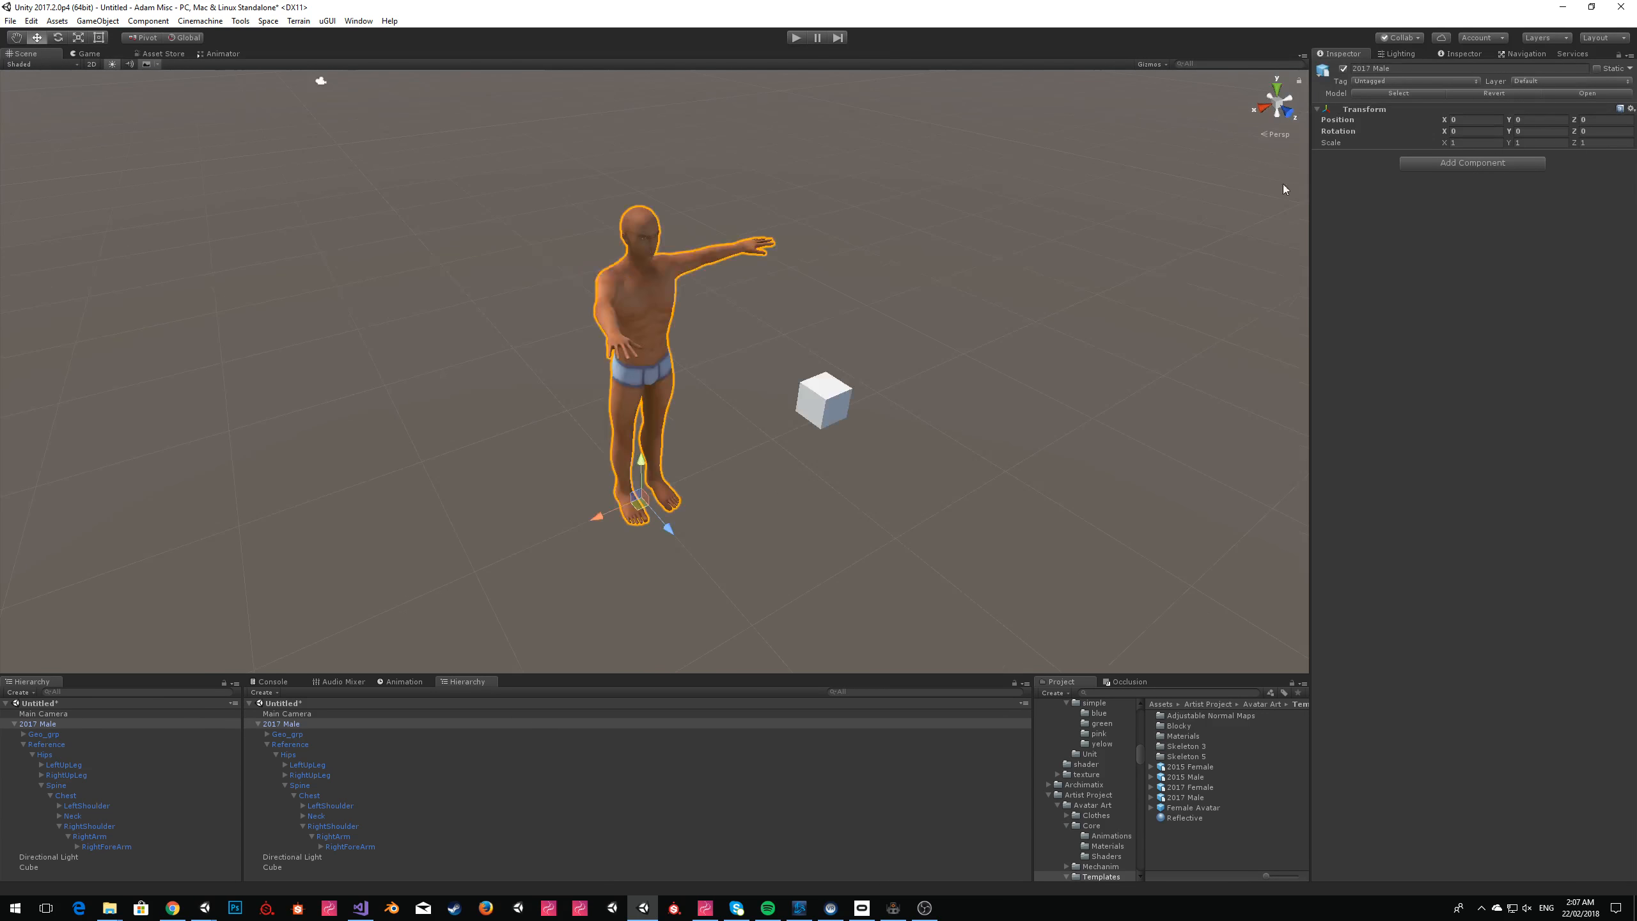
click(1499, 95)
right_click(58, 746)
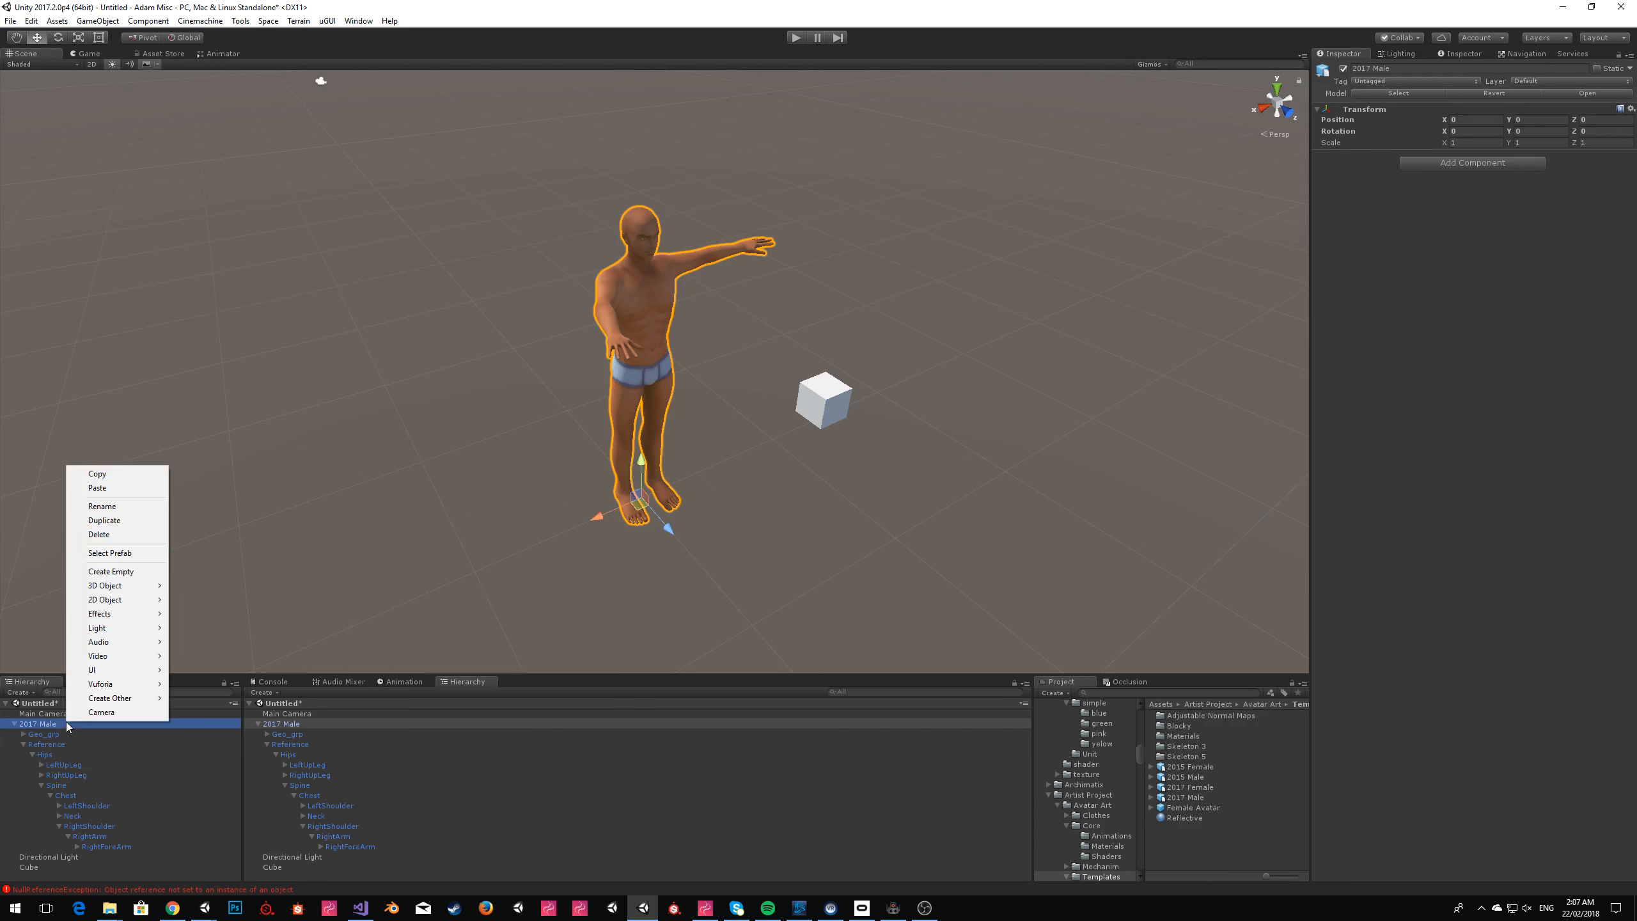
click(112, 535)
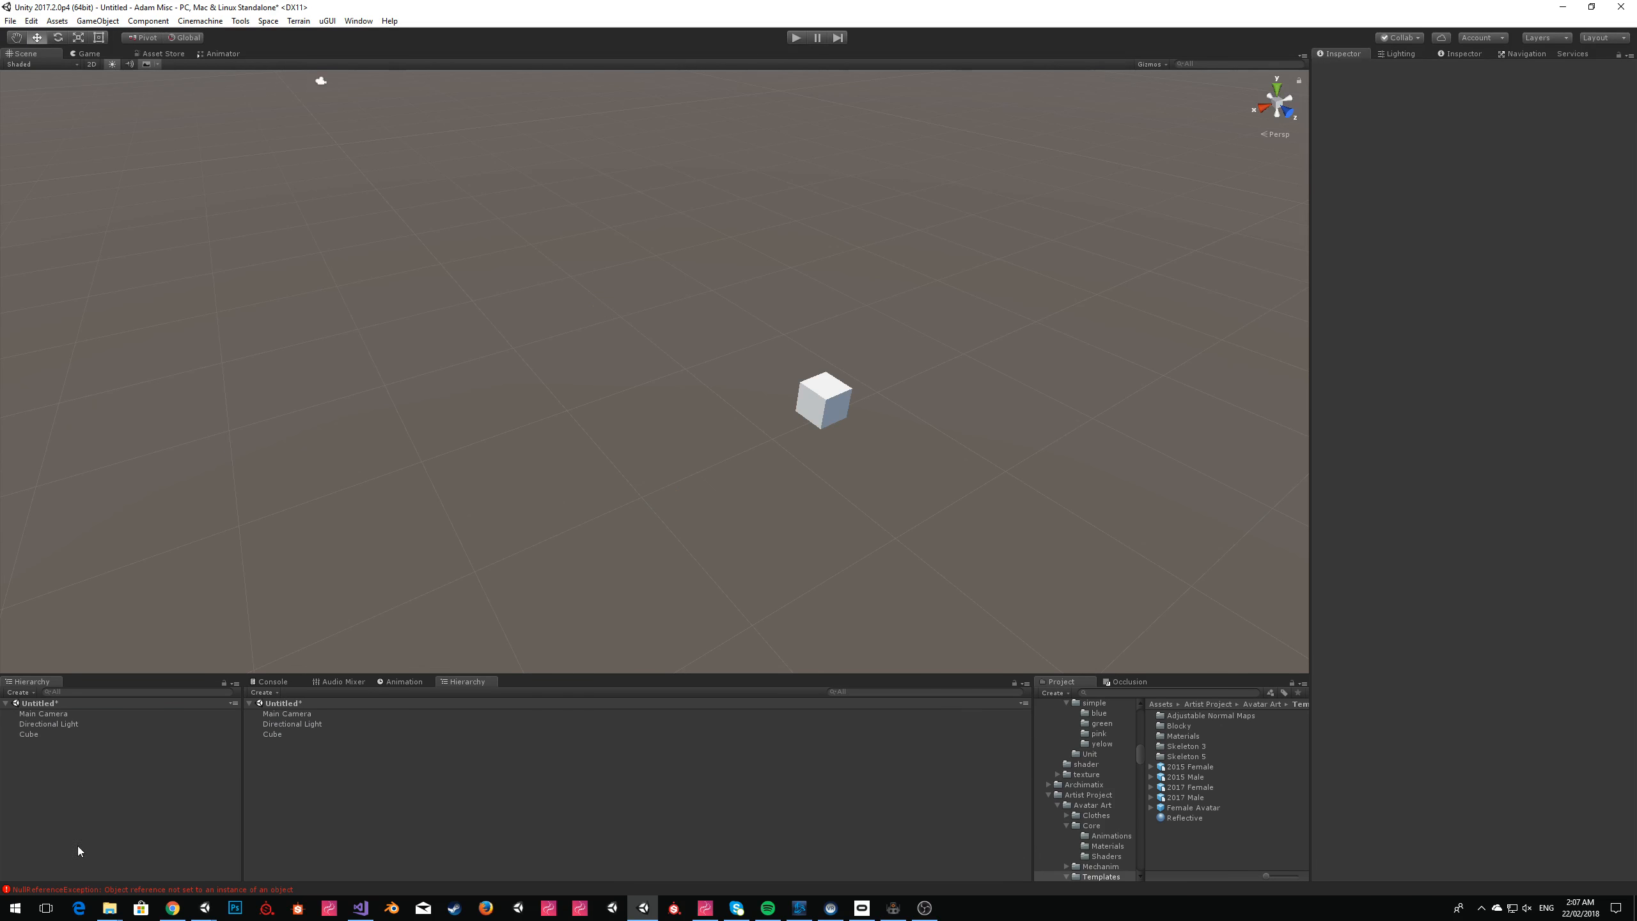
key(ctrl+z)
click(1040, 351)
right_drag(701, 366, 696, 348)
click(653, 351)
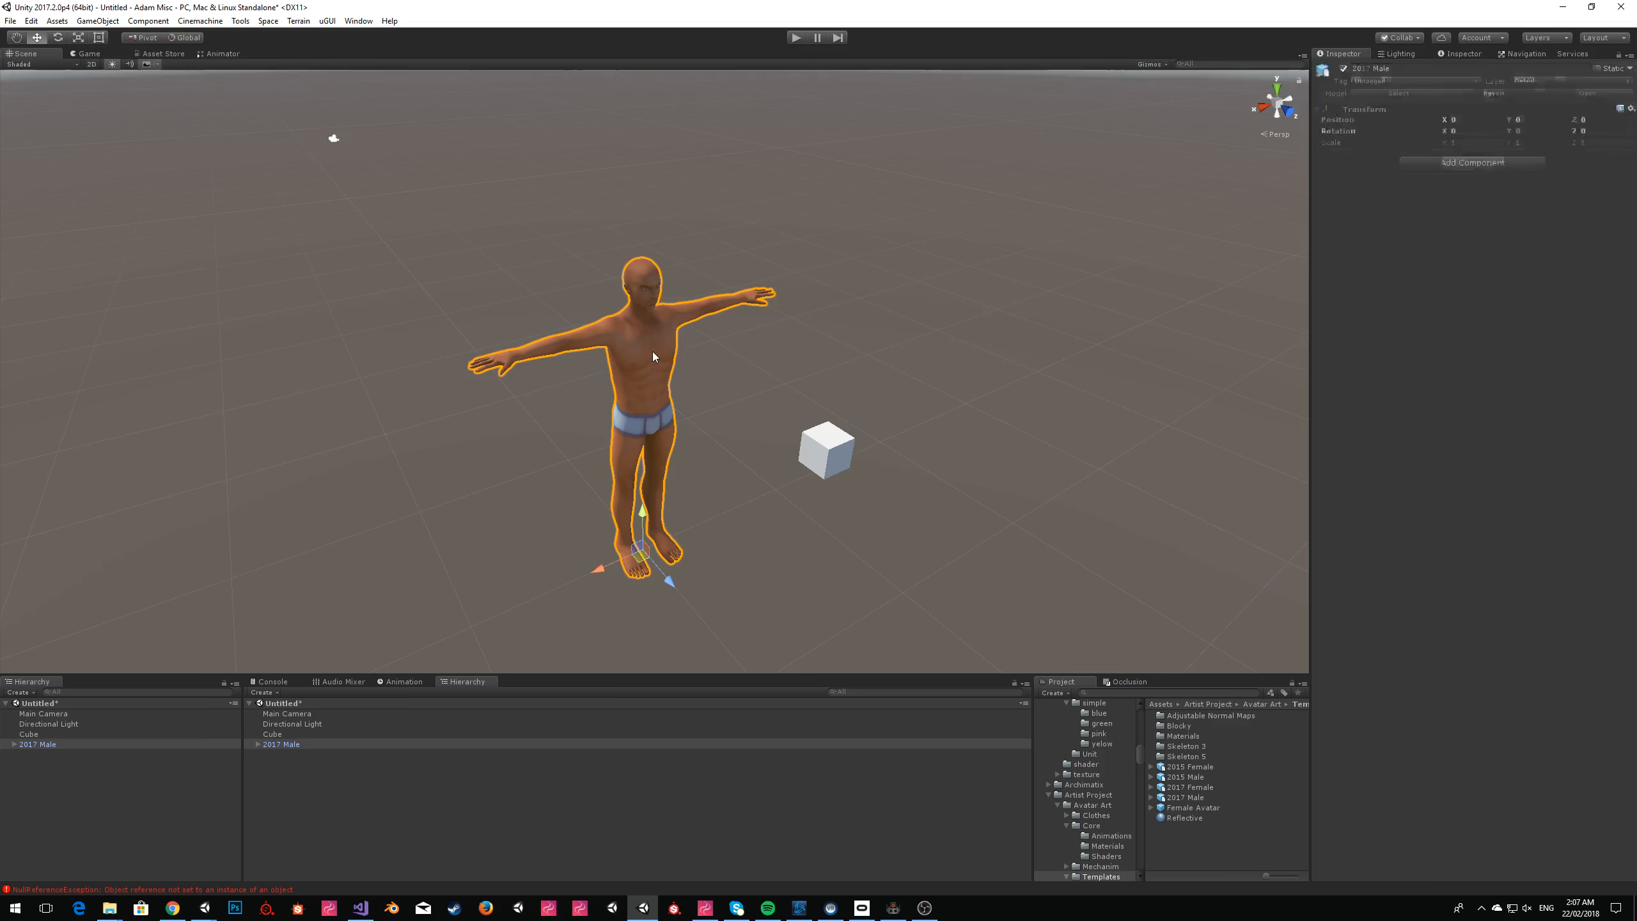
Inspect the 2017 Male's child objects, including Geo_grp with its body mesh and Reference with its Hips bone.
click(14, 745)
click(1501, 163)
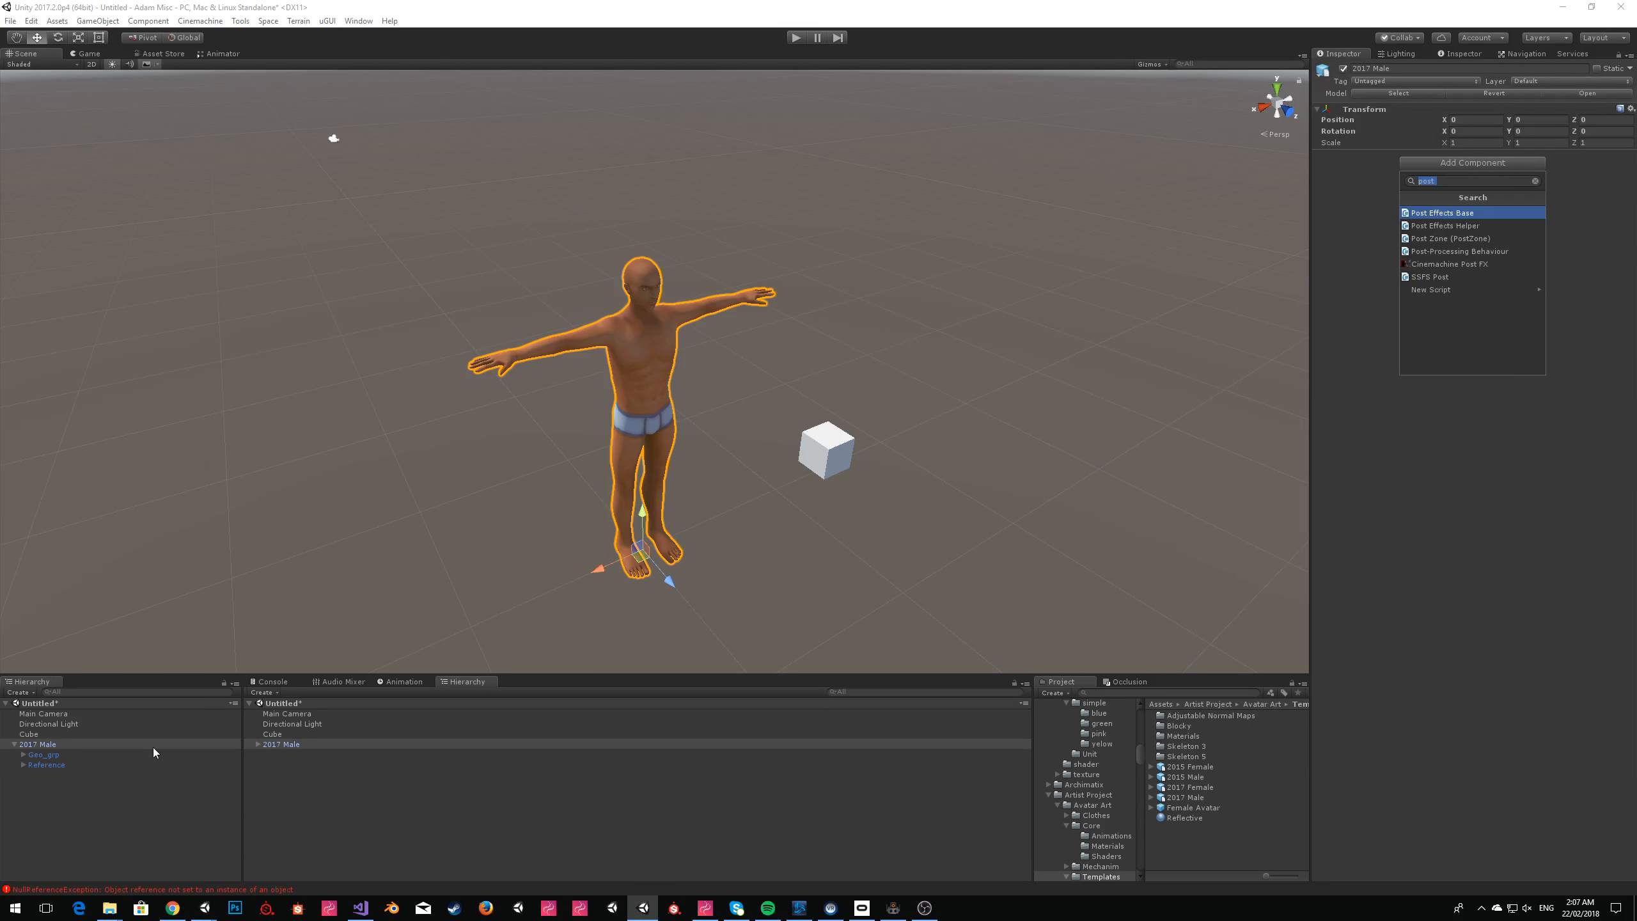
click(41, 755)
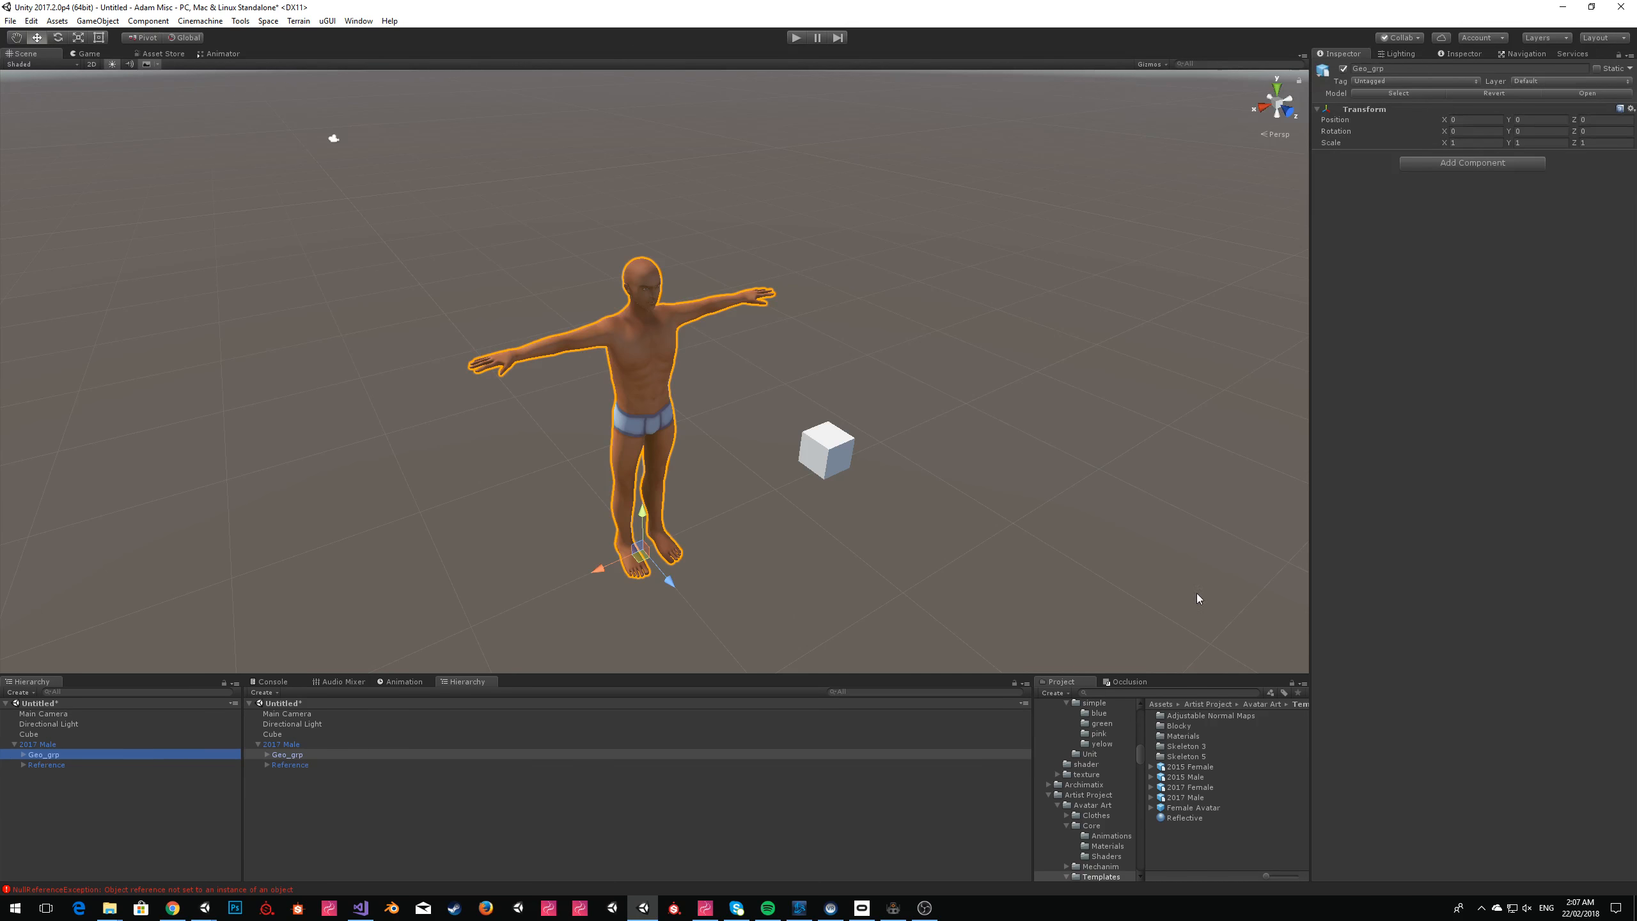
click(23, 765)
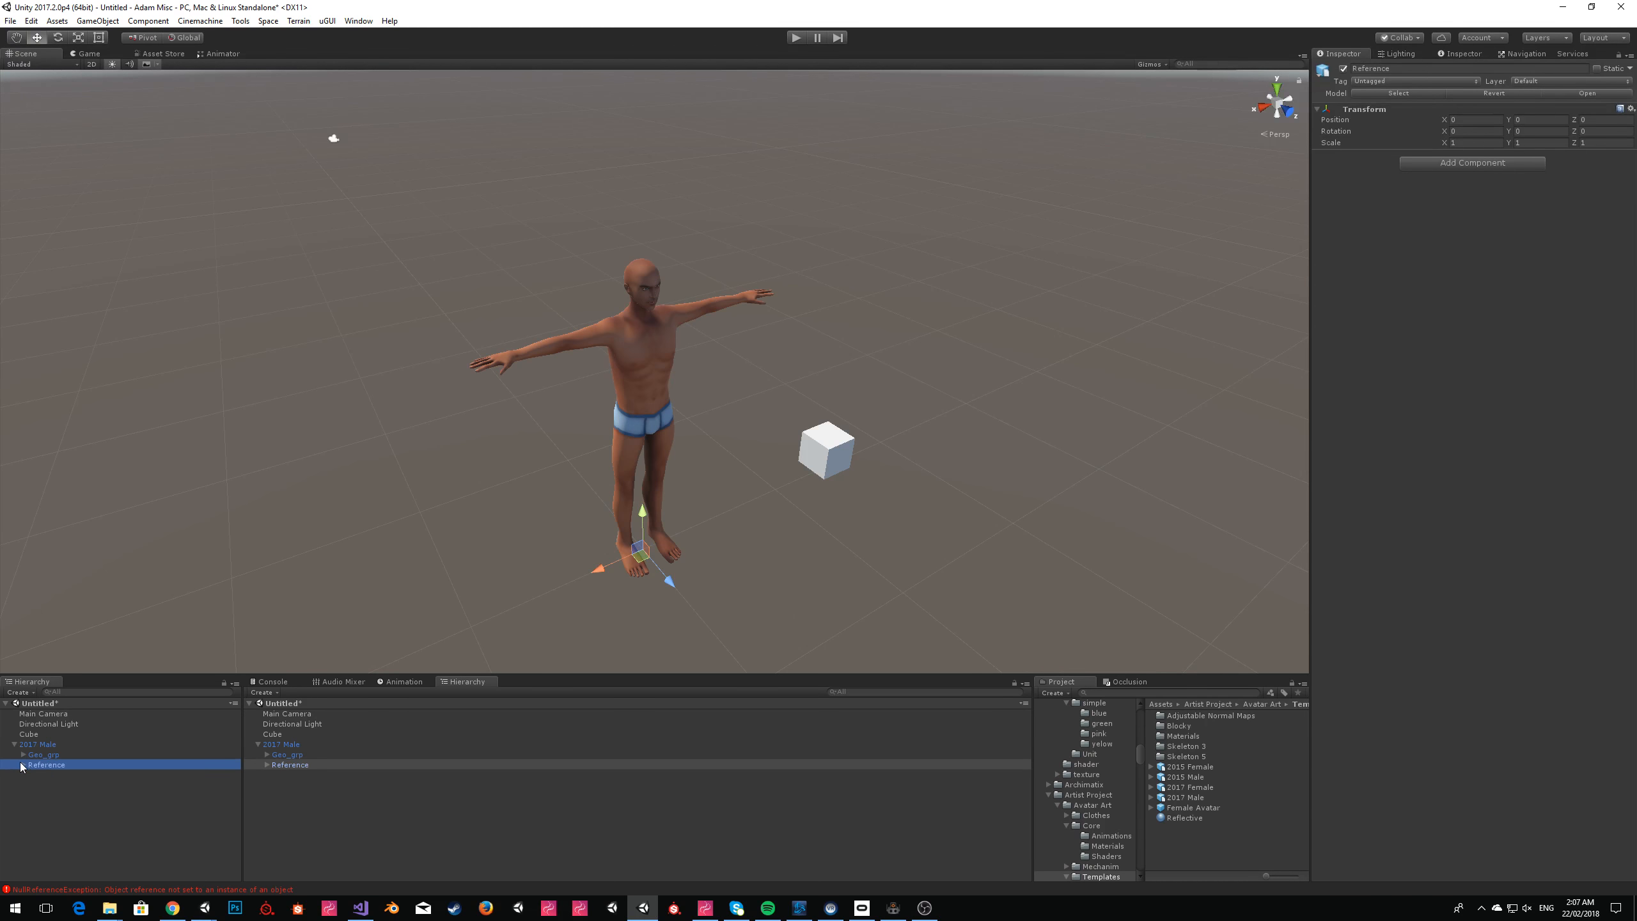
click(45, 774)
click(36, 754)
click(24, 755)
click(48, 765)
click(38, 745)
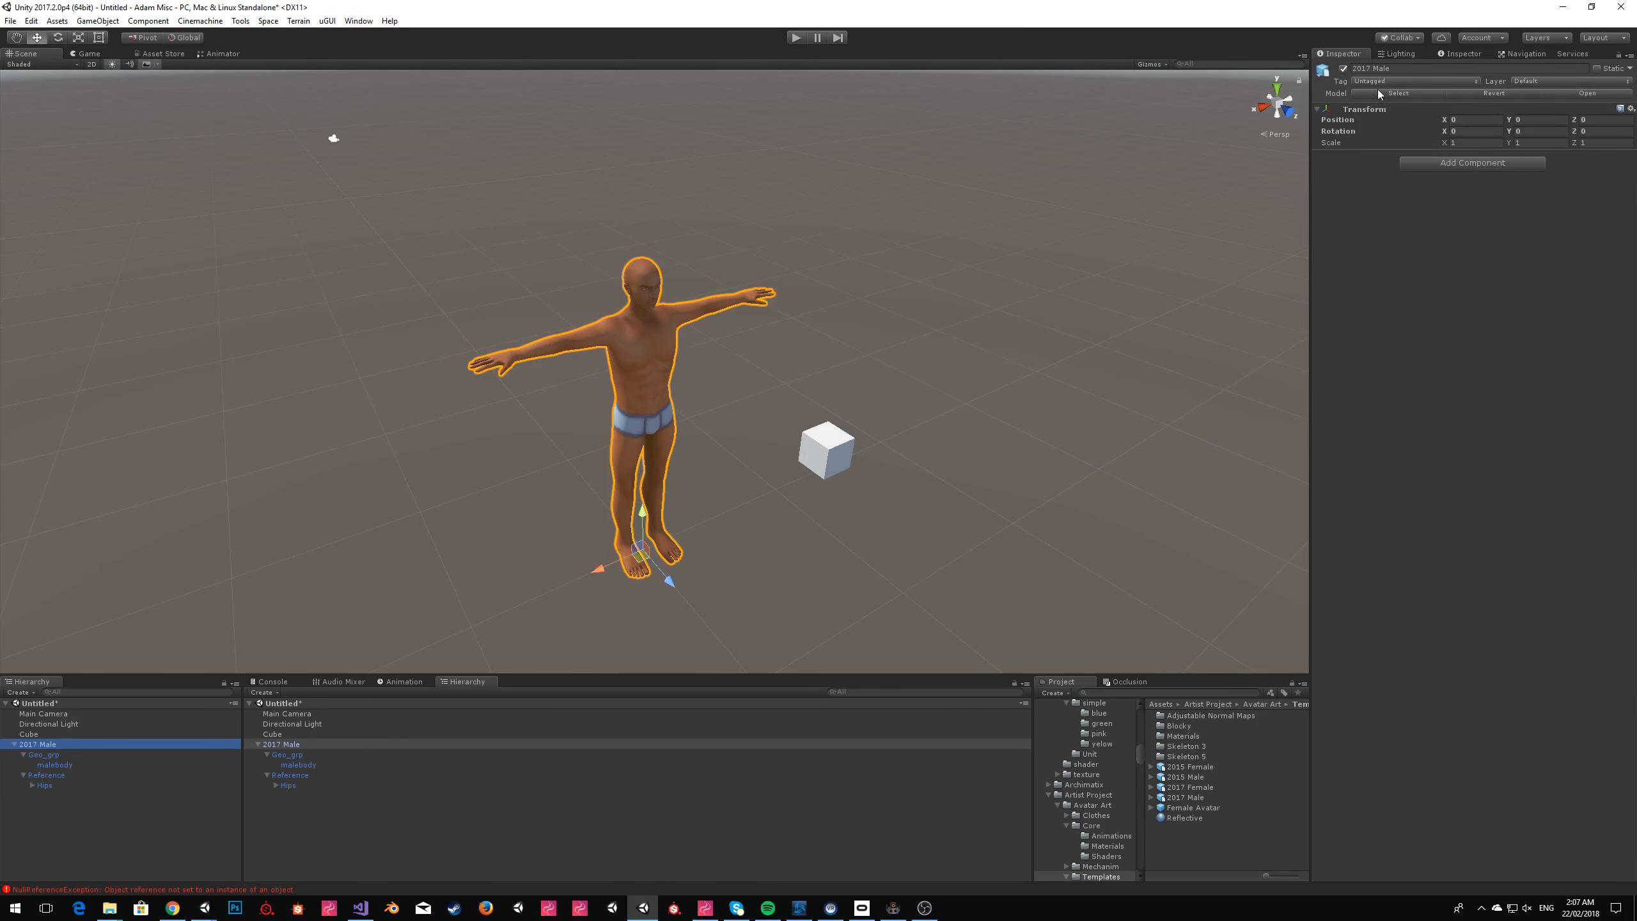
Add the 2015 Male model to the scene at the origin and delete the 2017 Male.
click(1215, 776)
drag(1215, 776, 64, 842)
right_click(50, 742)
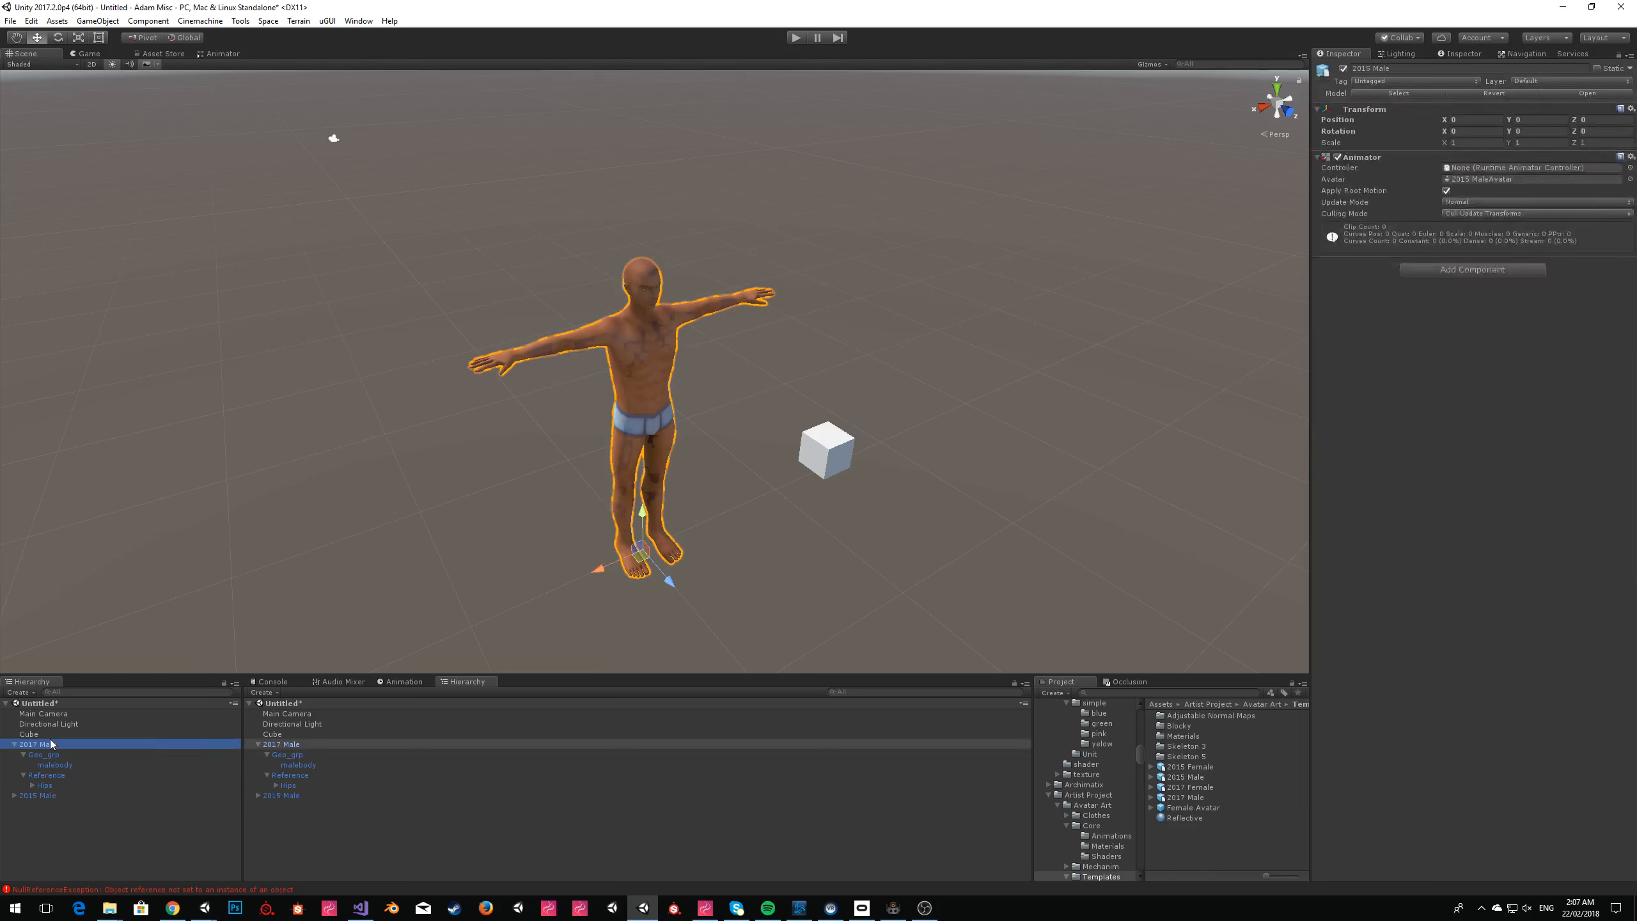
click(97, 553)
click(52, 745)
click(828, 433)
click(820, 321)
right_drag(1129, 360, 1112, 378)
key(w)
Add the 2017 Male again and move it beside the 2015 Male for a closer side-by-side view.
drag(1199, 799, 56, 822)
right_drag(742, 280, 720, 301)
drag(701, 569, 566, 616)
click(986, 397)
right_drag(920, 423, 914, 348)
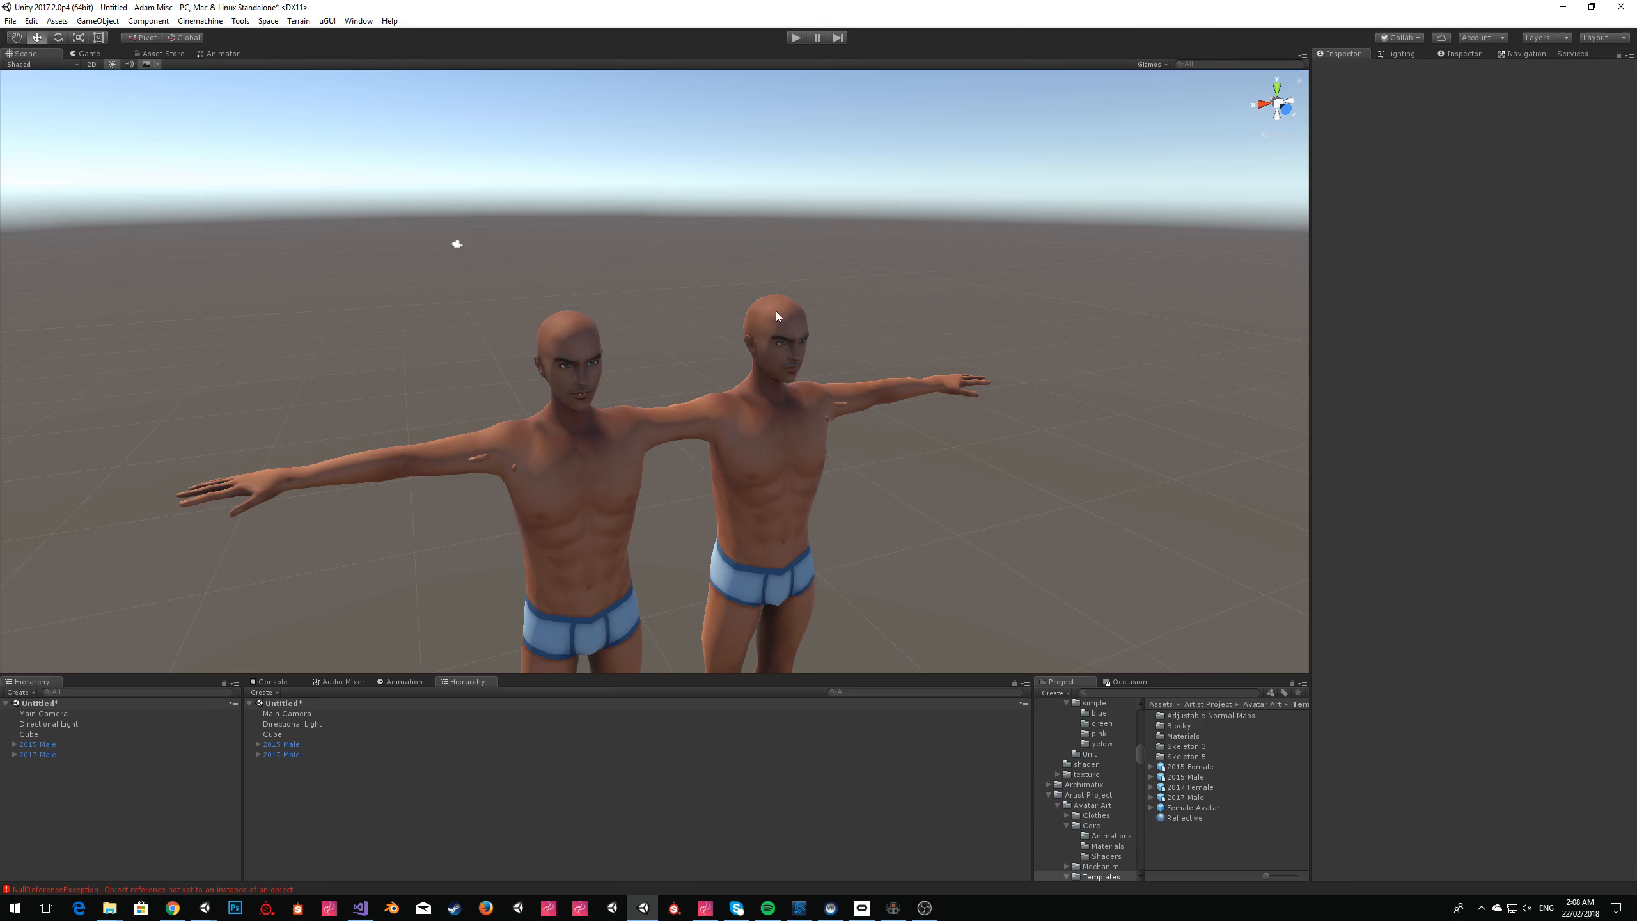
right_drag(481, 348, 580, 258)
key(w)
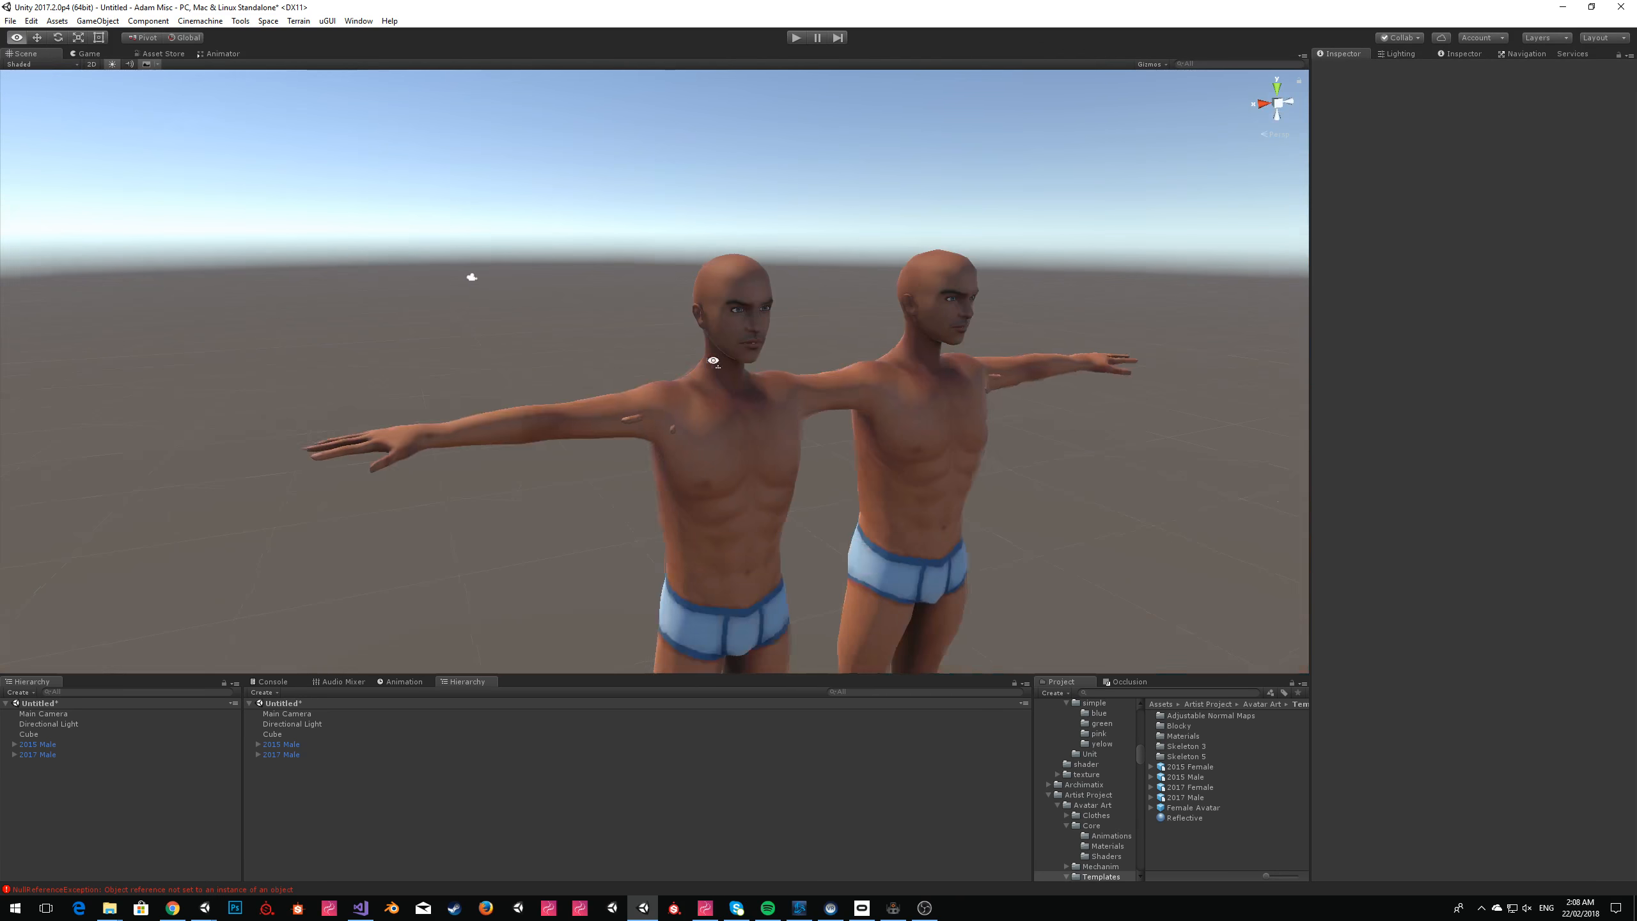
Rotate the Directional Light around its Y axis so it lights the characters from the front.
click(52, 724)
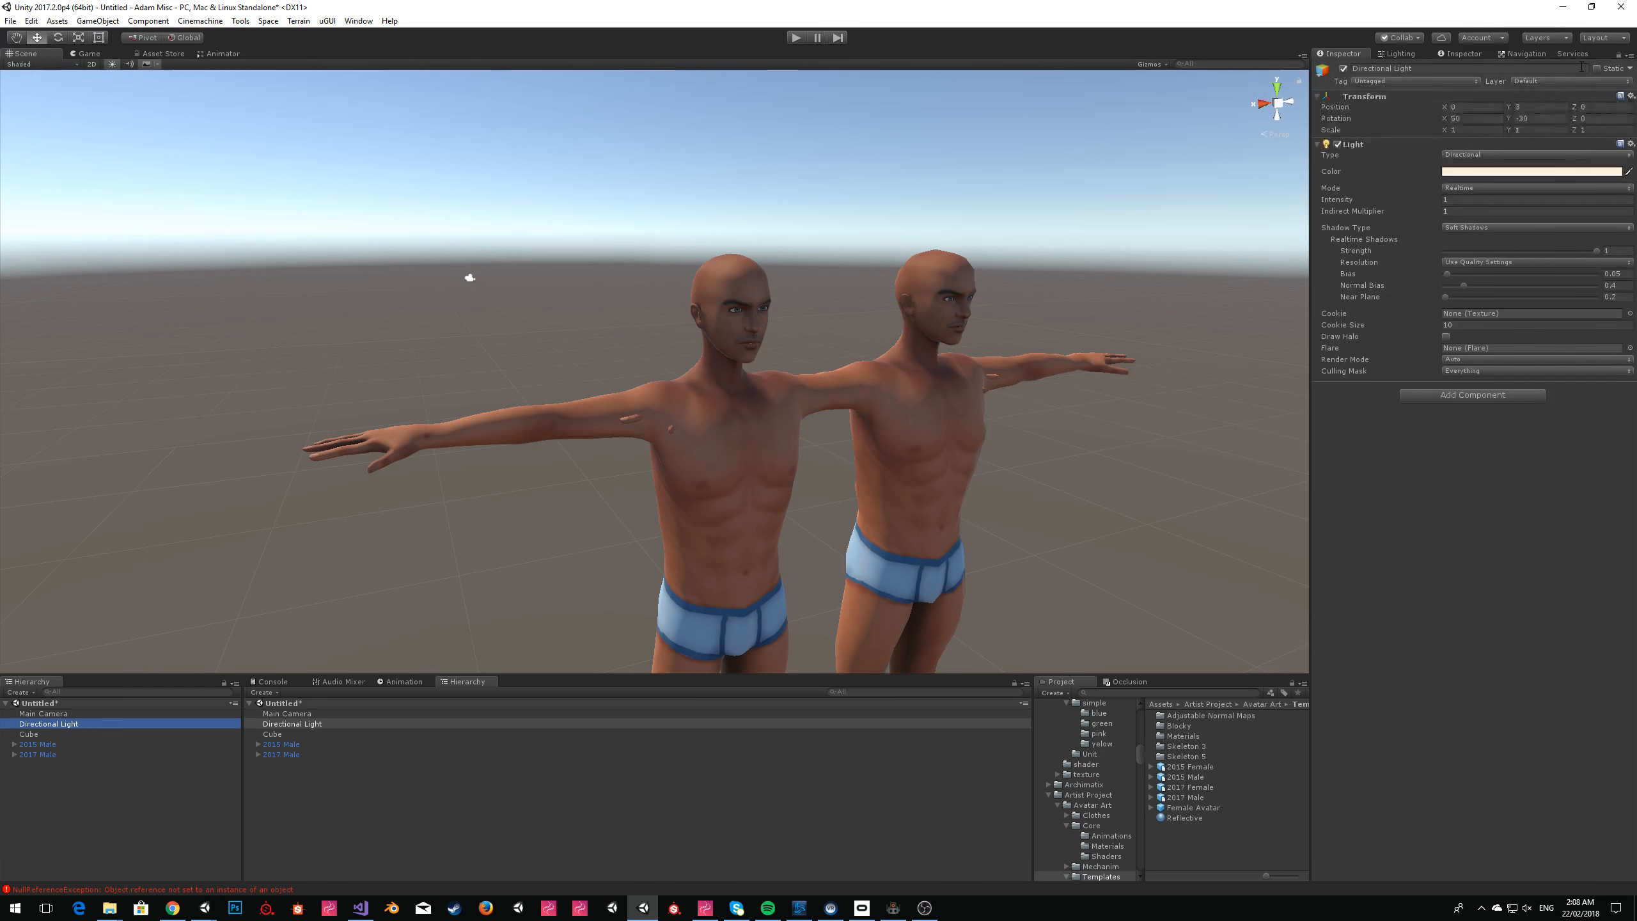
drag(1508, 120, 913, 195)
click(912, 191)
Delete the 2017 Male, leaving only the 2015 Male as the scene's character.
right_drag(844, 205, 993, 297)
key(w)
key(w)
key(s)
key(w)
key(s)
key(w)
click(558, 178)
key(Delete)
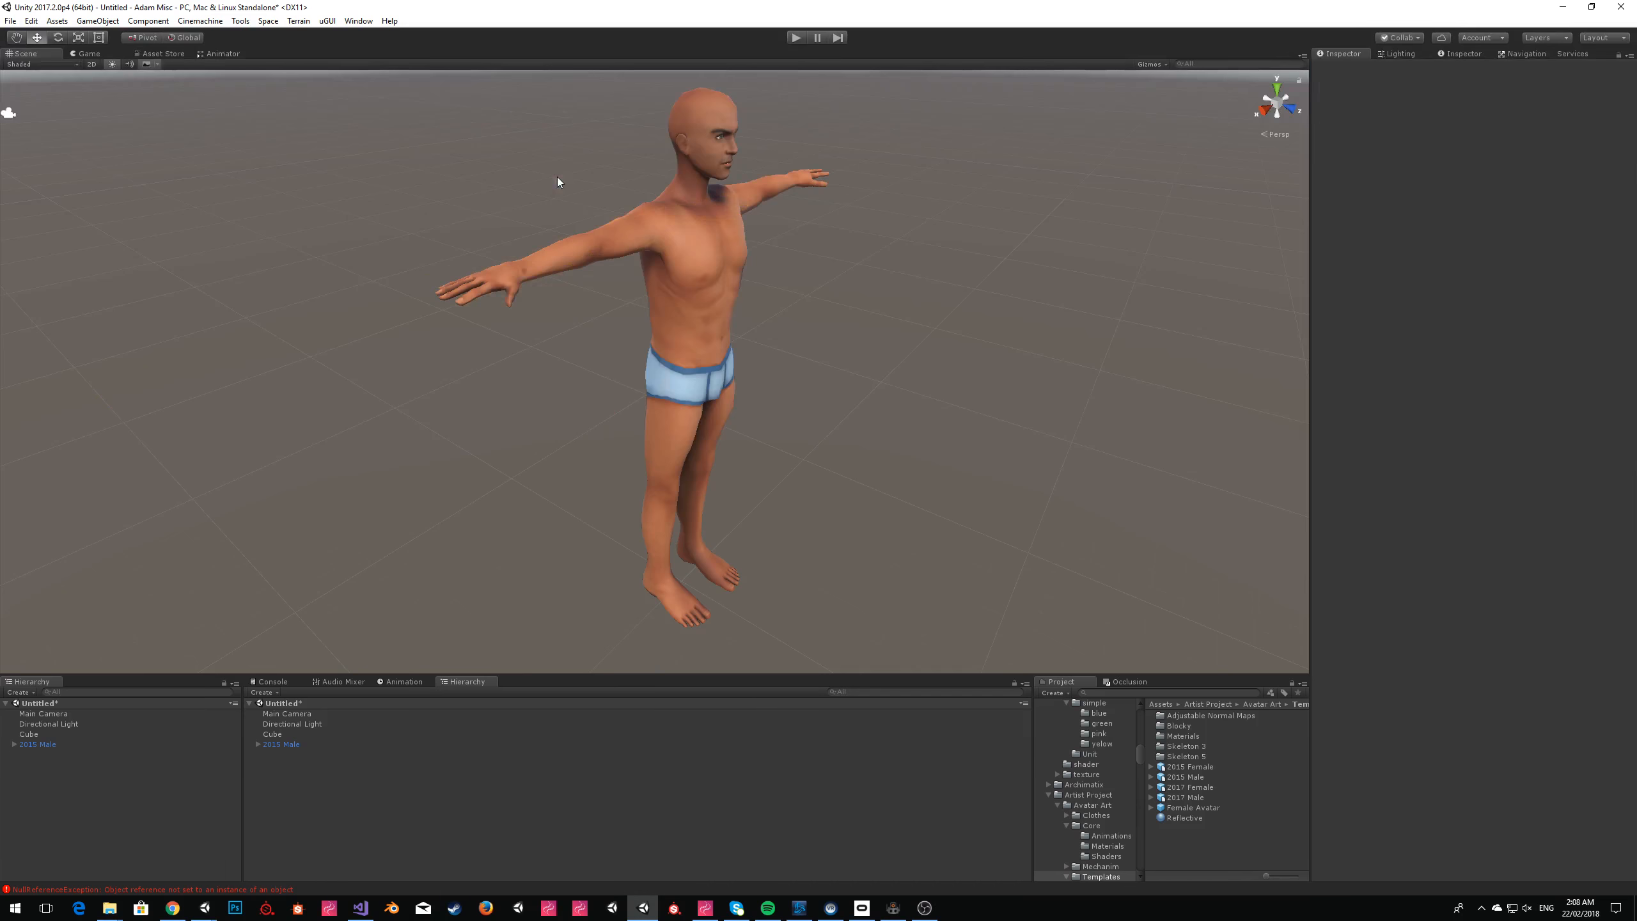
Select the 2015 Male and view its upper body from close up.
key(w)
right_drag(1041, 402, 824, 379)
click(824, 378)
right_drag(1119, 369, 1228, 319)
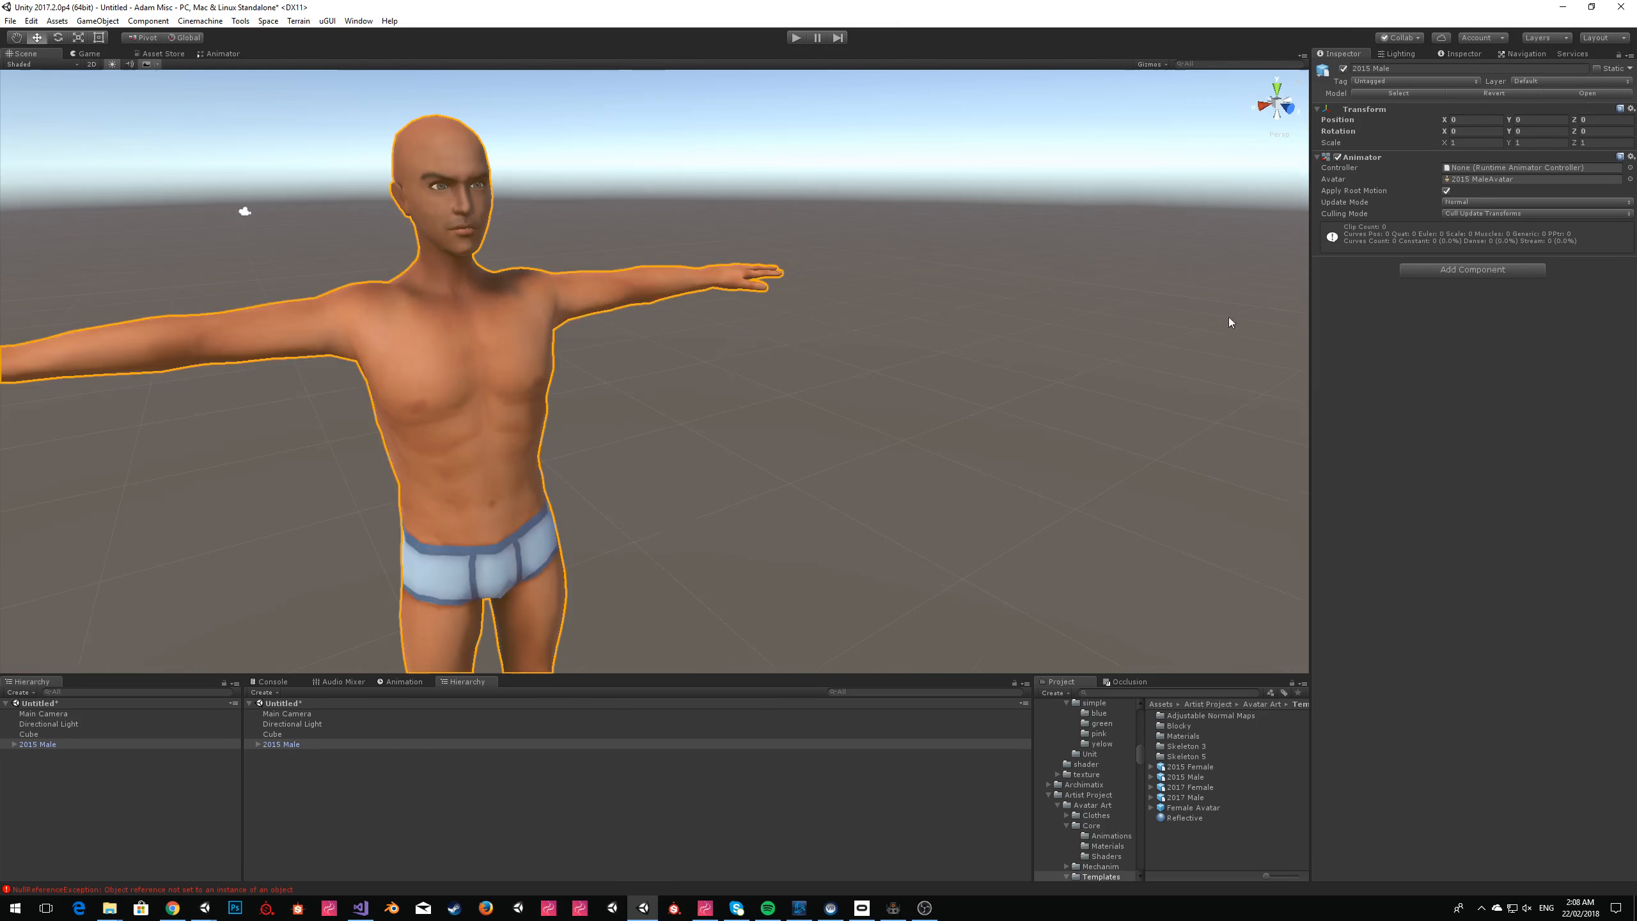
Try adding the Avatar IK Multi Task component to the 2015 Male and remove it again.
click(1494, 270)
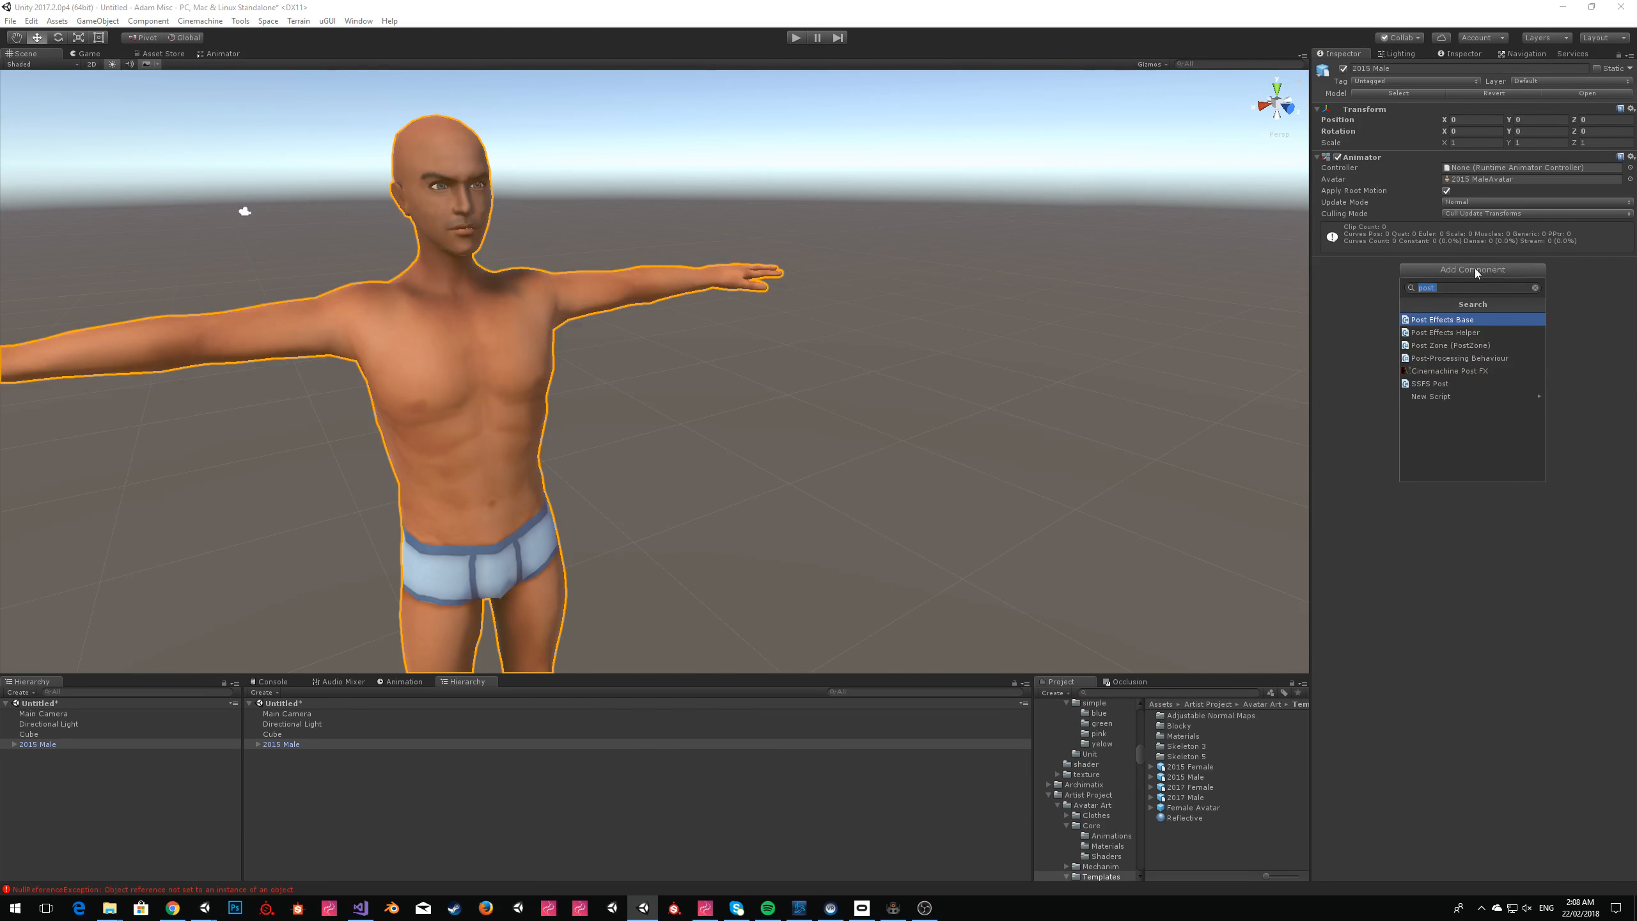
text(ik)
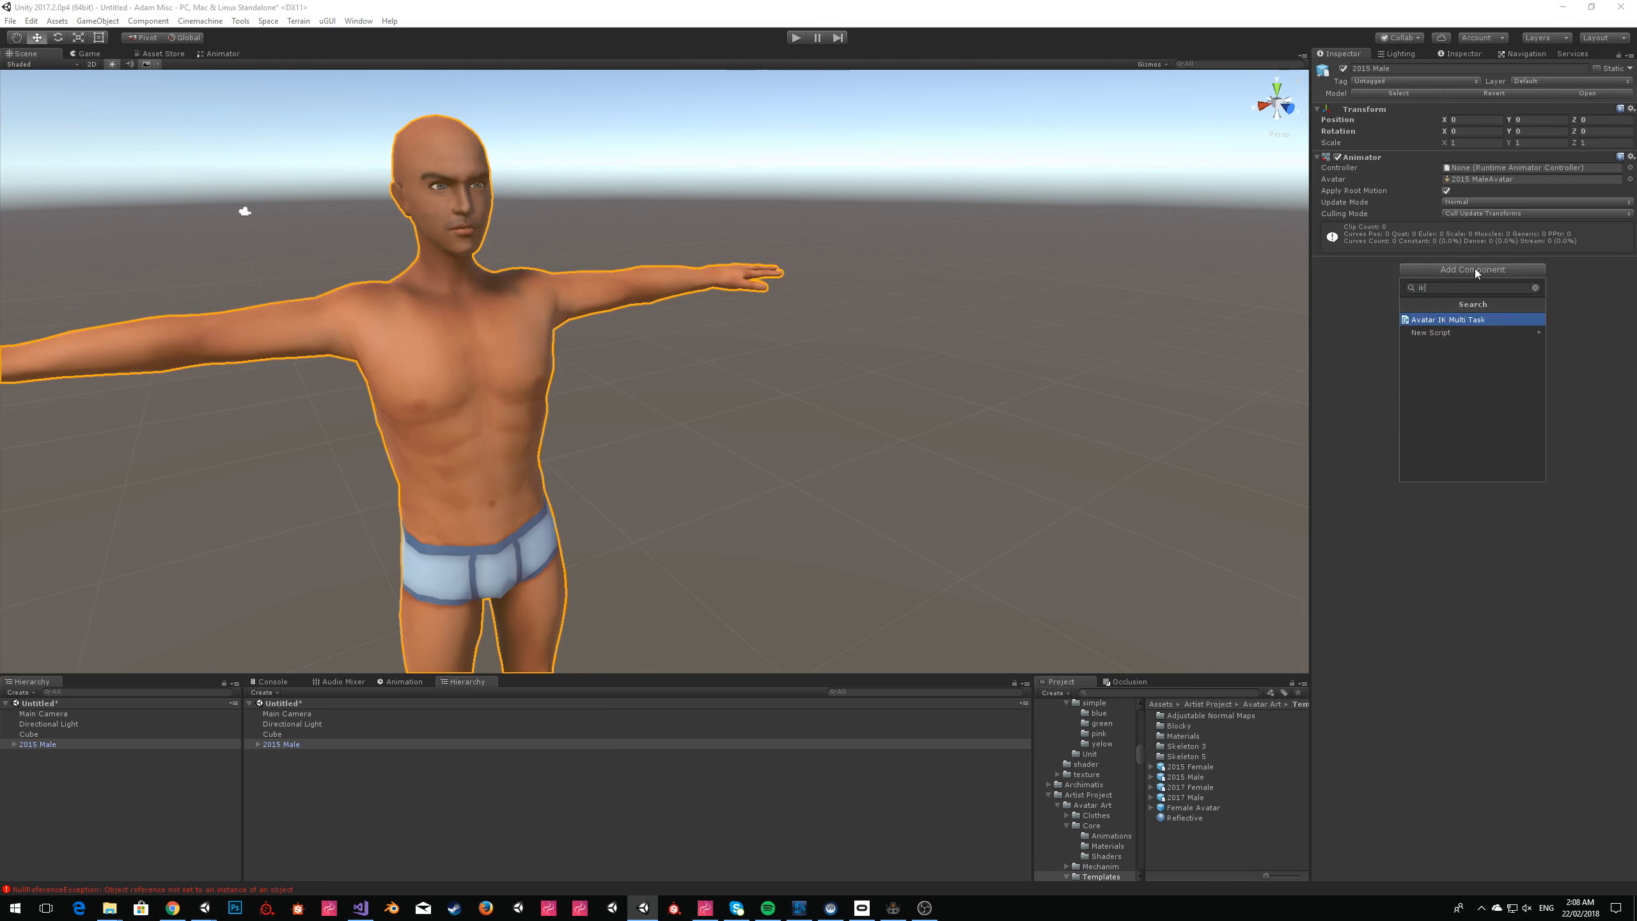
key(BackSpace)
key(BackSpace)
text(ik)
key(Return)
right_click(1403, 264)
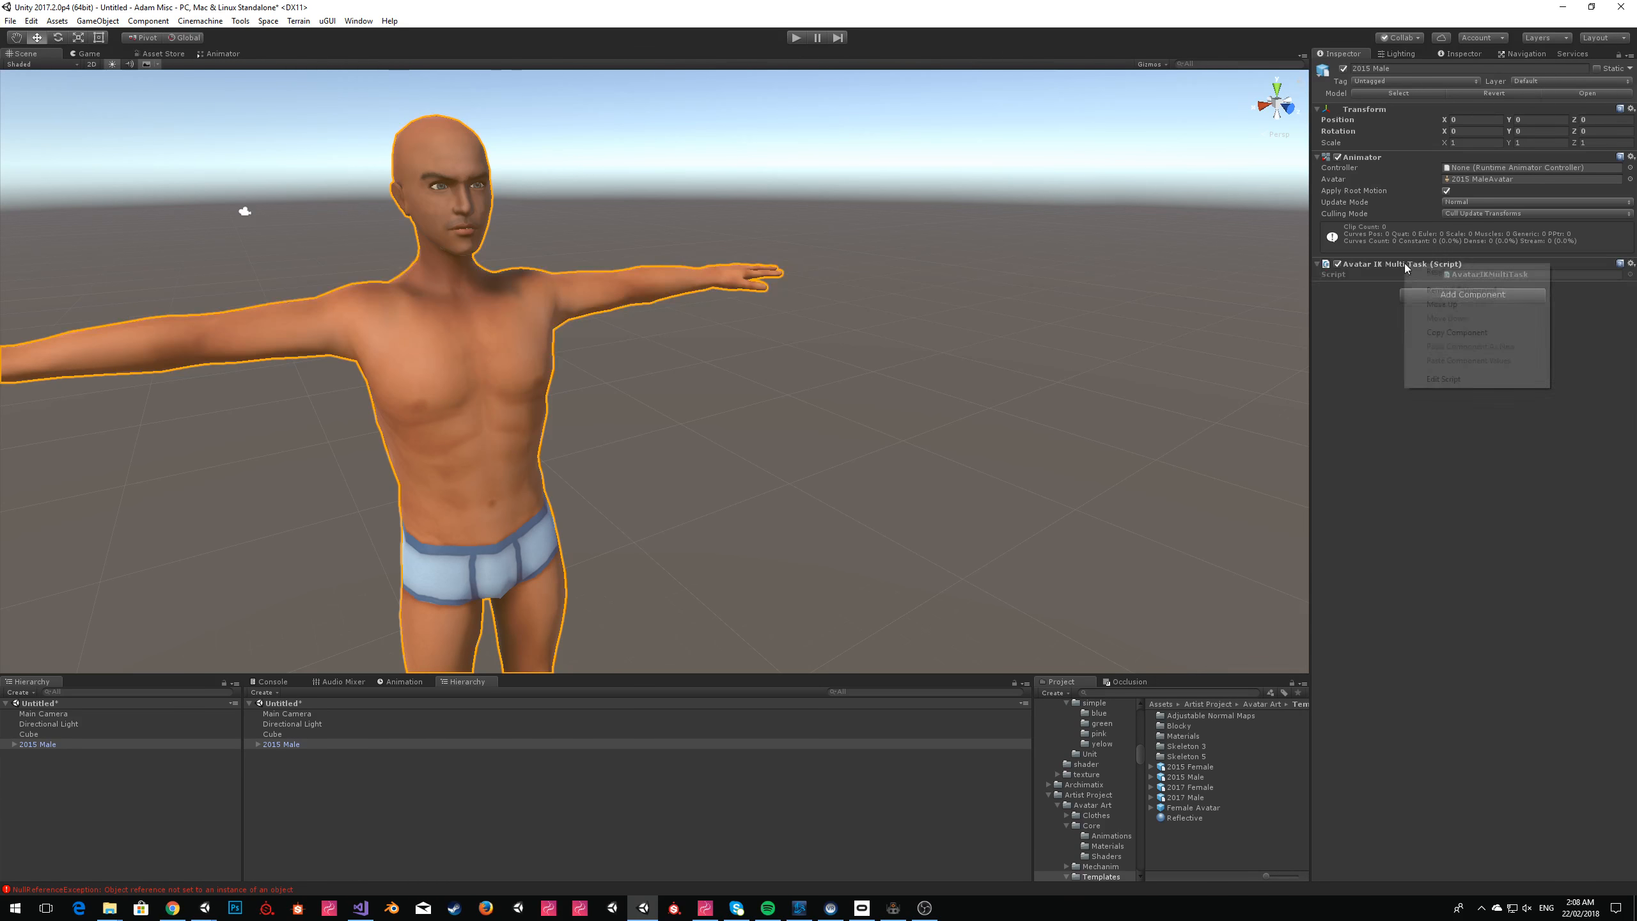
click(1438, 285)
click(1430, 271)
text(avat)
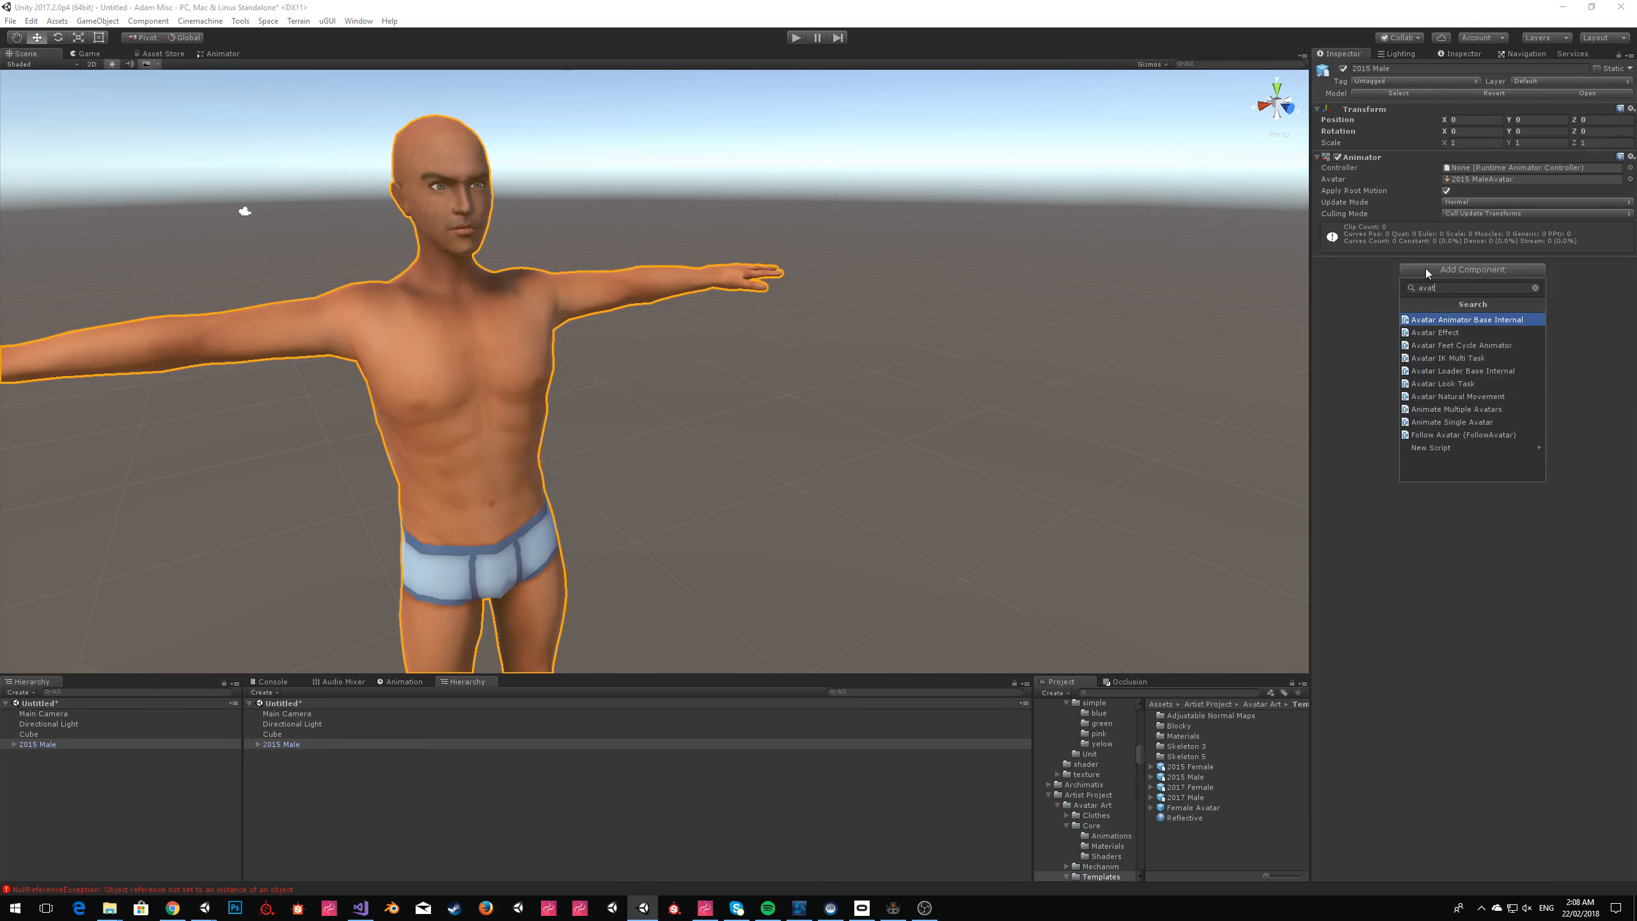
drag(1439, 289, 1351, 311)
click(1351, 311)
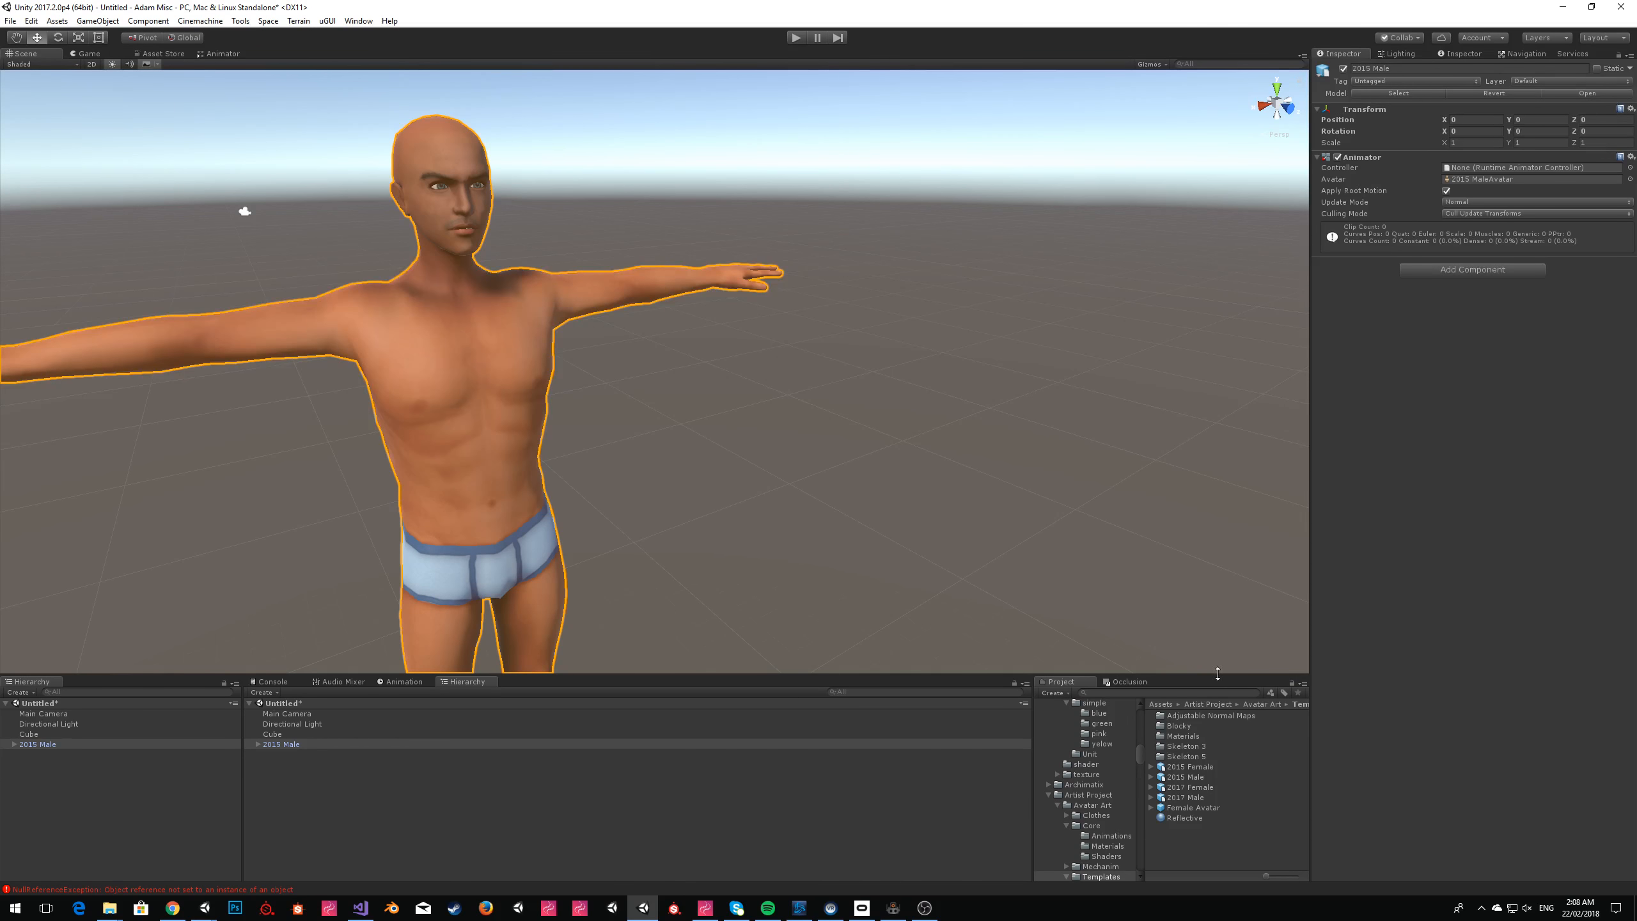
Search the project assets for "avatar ik" and attach the AvatarIKTask script to the 2015 Male.
text(avatar ik)
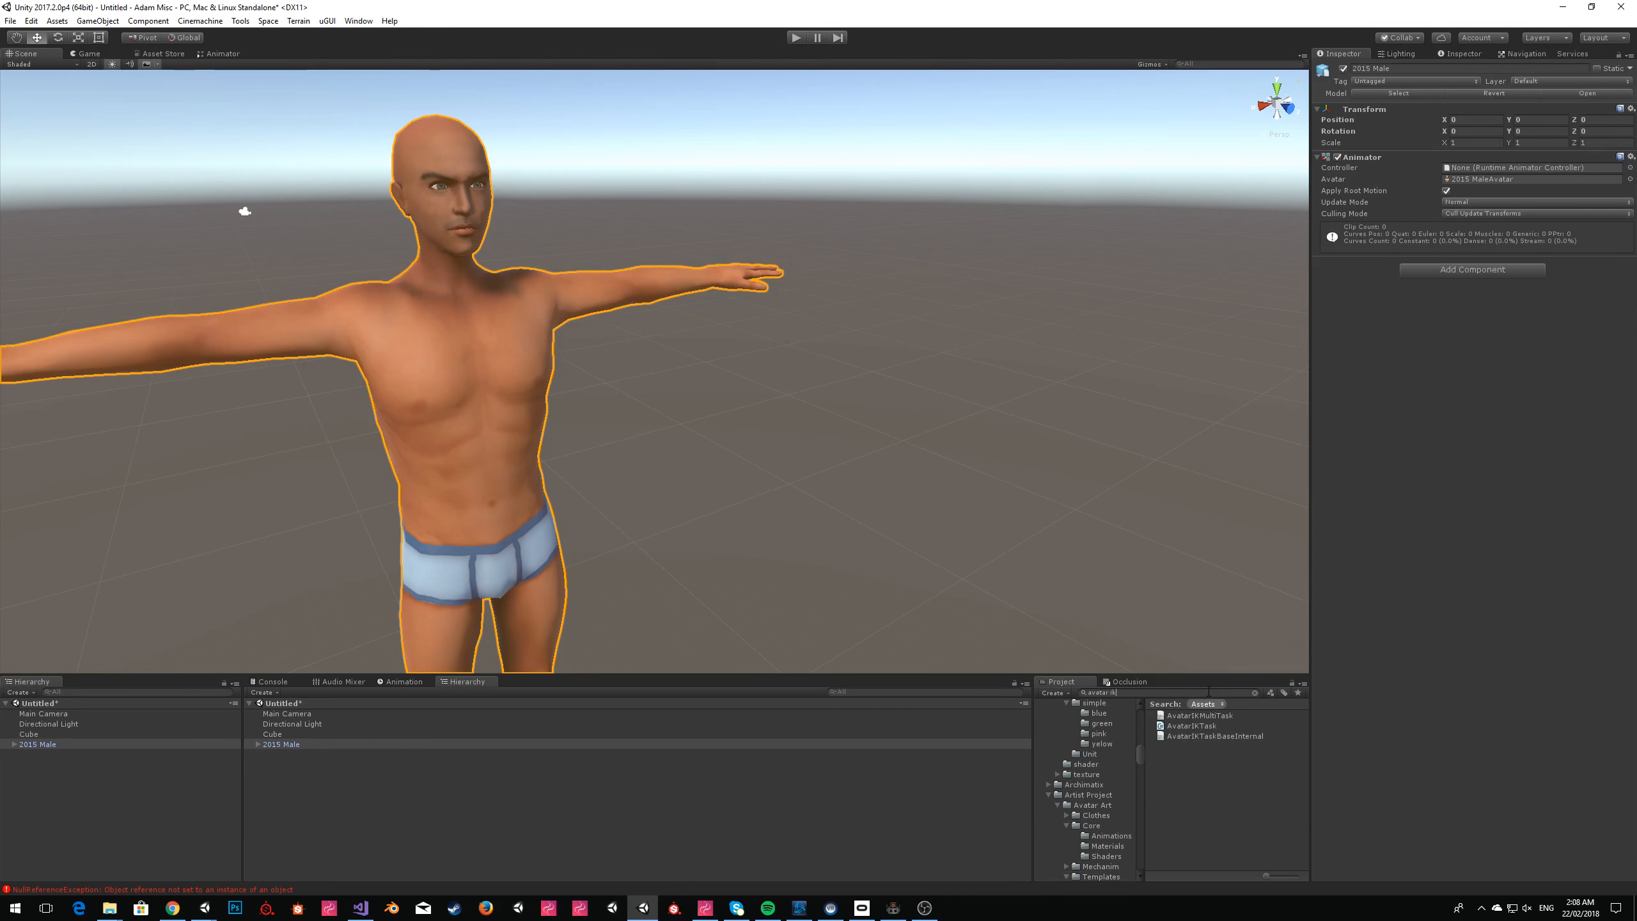
drag(1496, 589, 1479, 586)
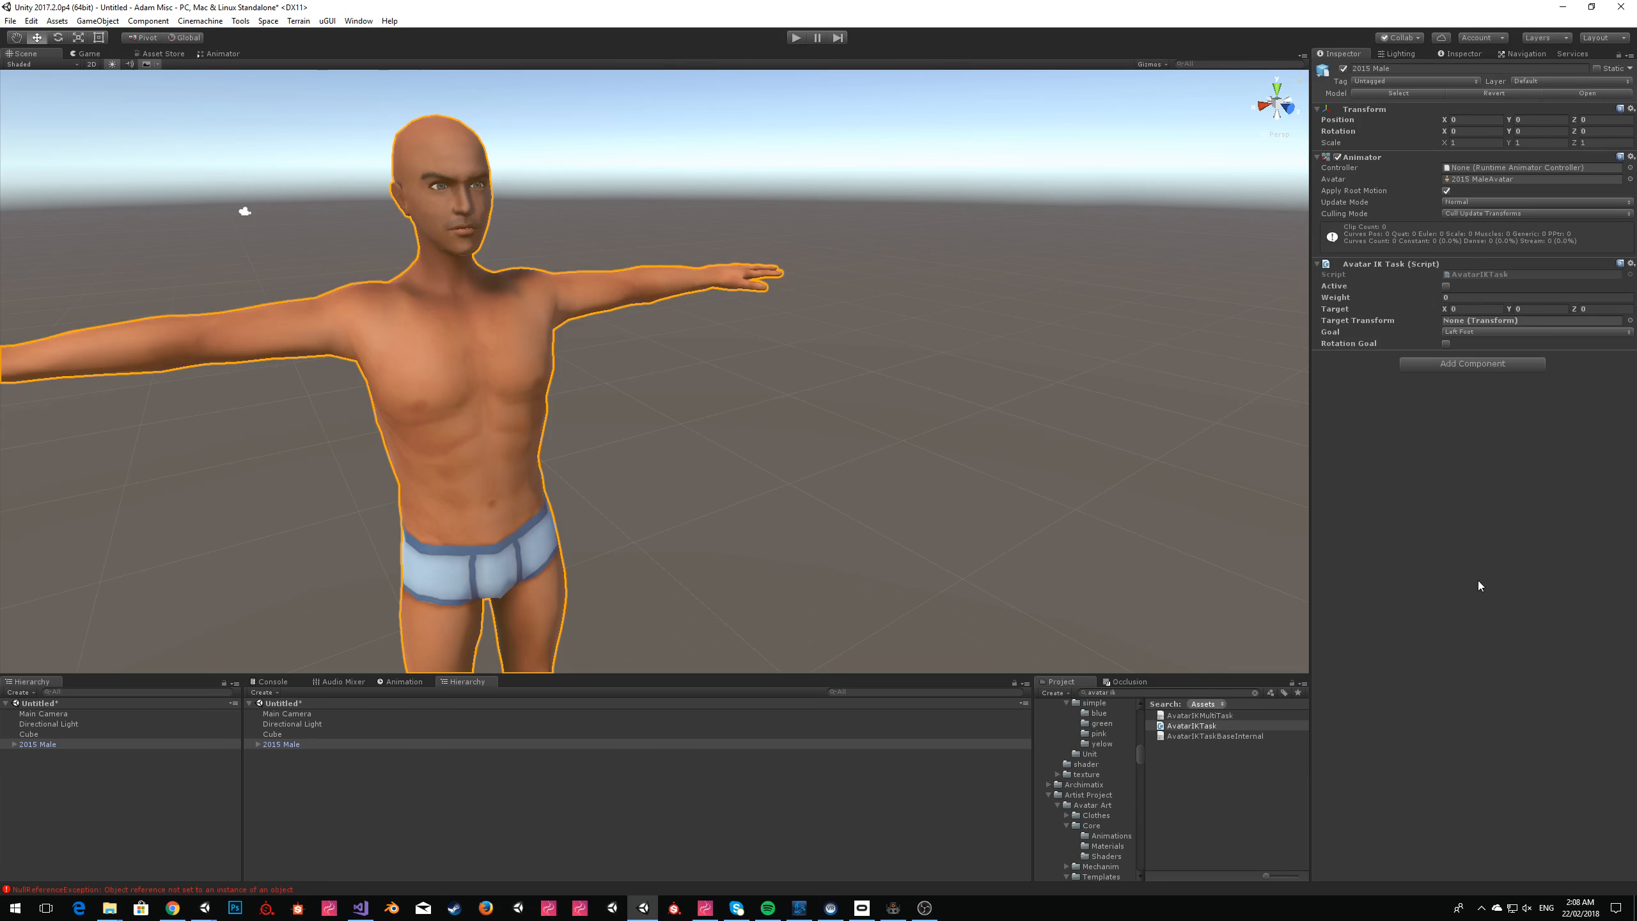
click(1254, 693)
Move the cube closer in front of the 2015 Male and assign it as the Avatar IK Task's Target Transform.
mouse_move(725, 255)
right_down()
mouse_move(775, 260)
mouse_move(766, 287)
mouse_move(704, 251)
right_up()
key(s)
key(w)
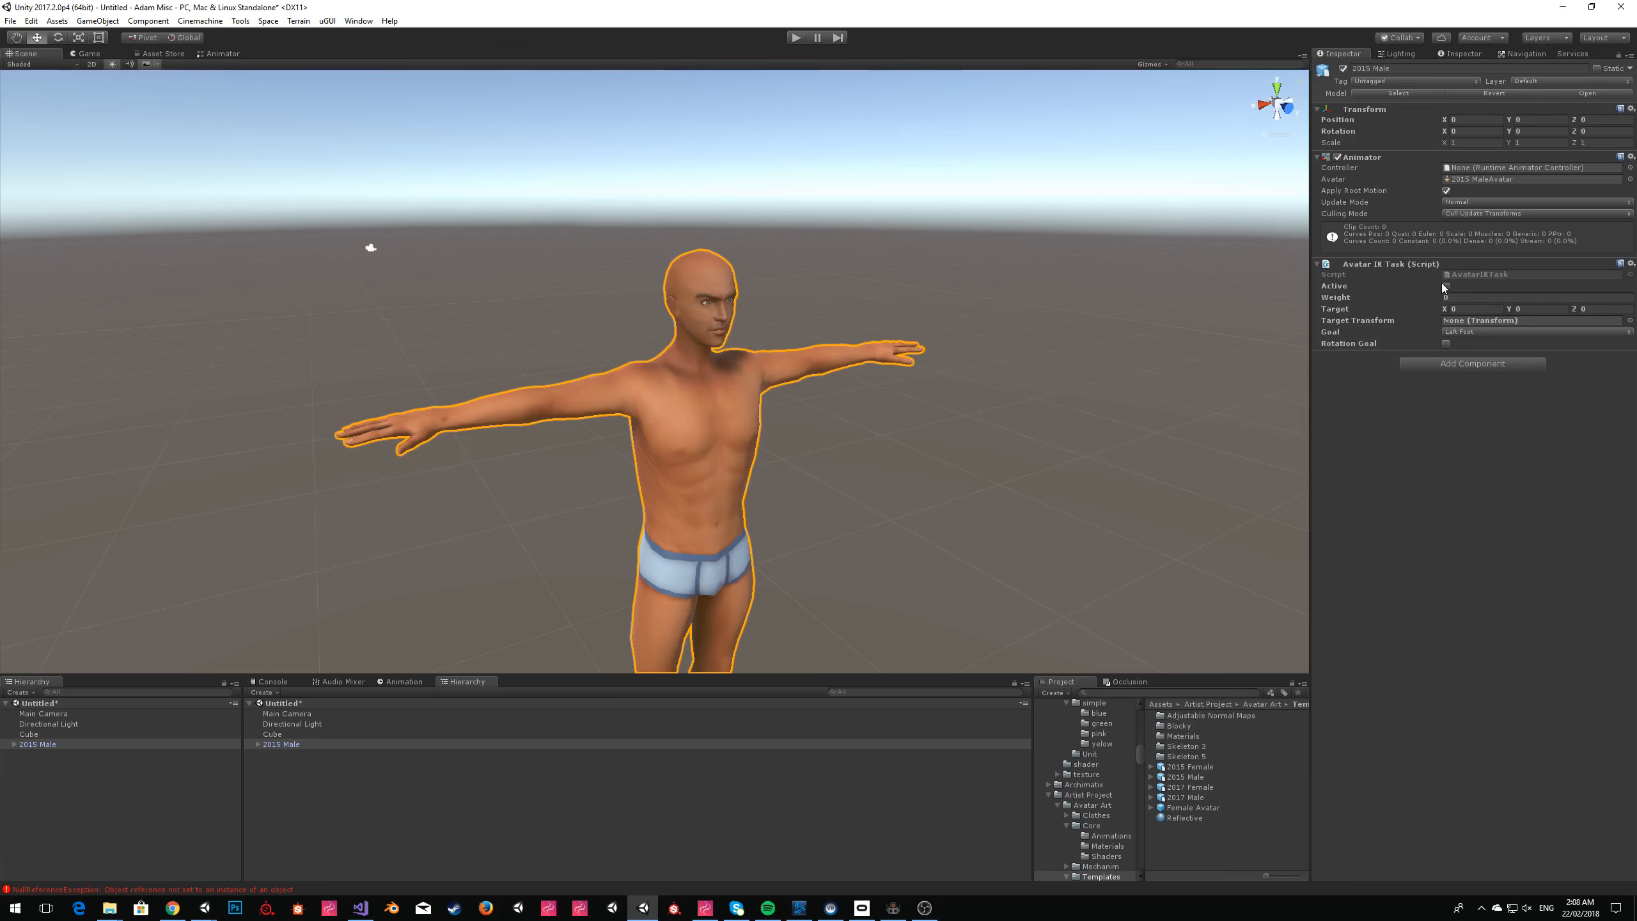
right_drag(1032, 393, 1219, 412)
key(s)
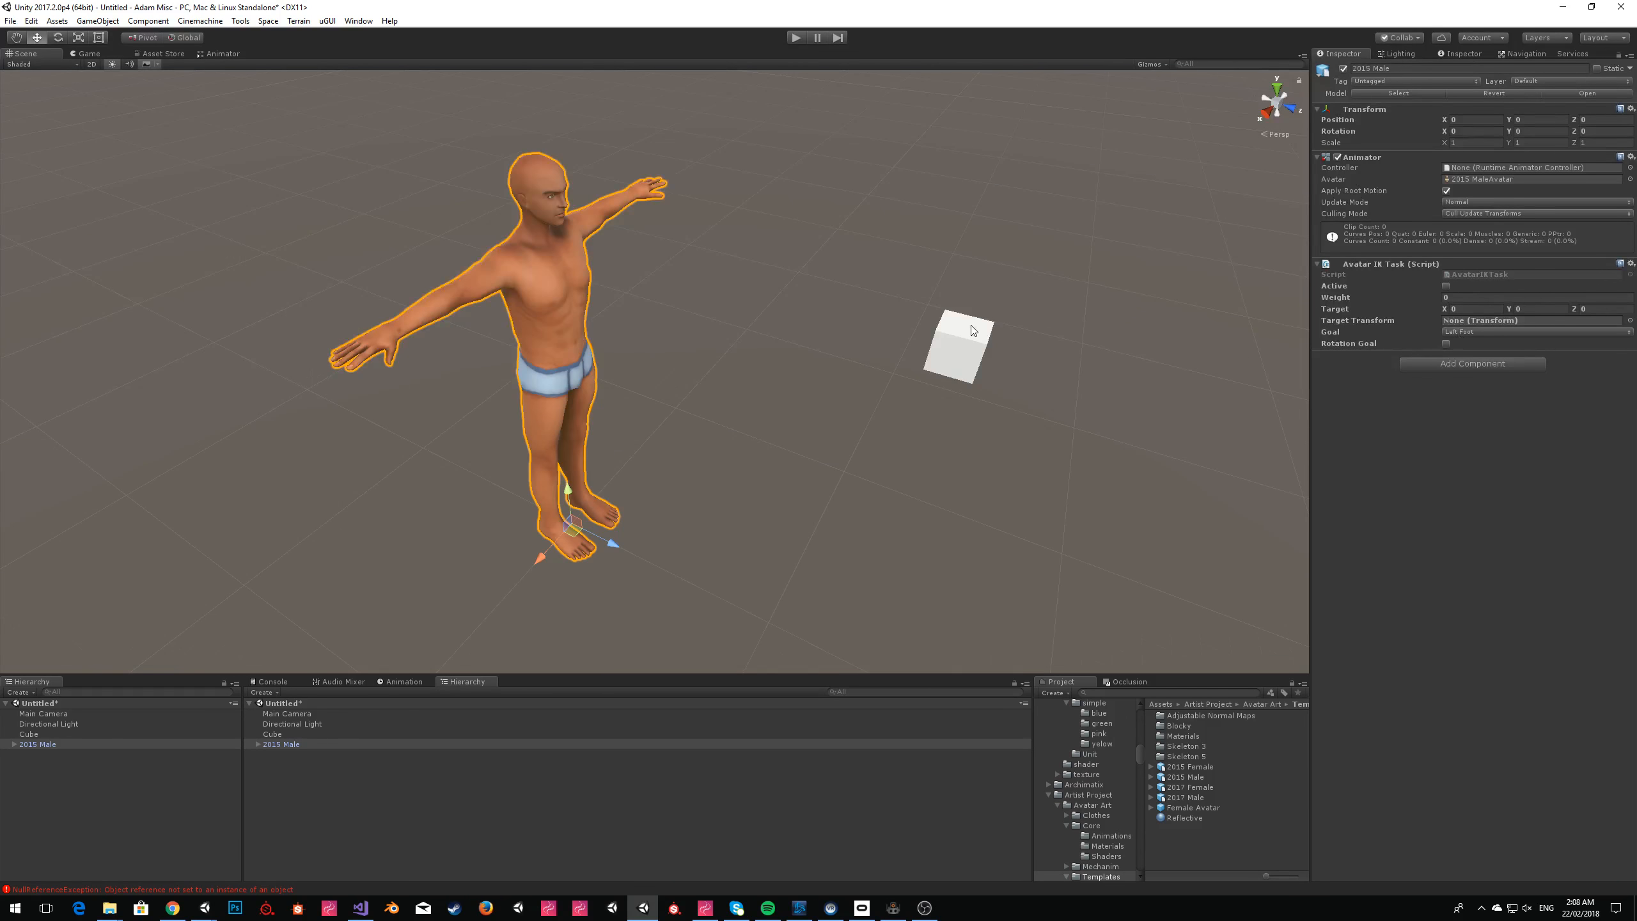
click(957, 353)
drag(957, 354, 676, 417)
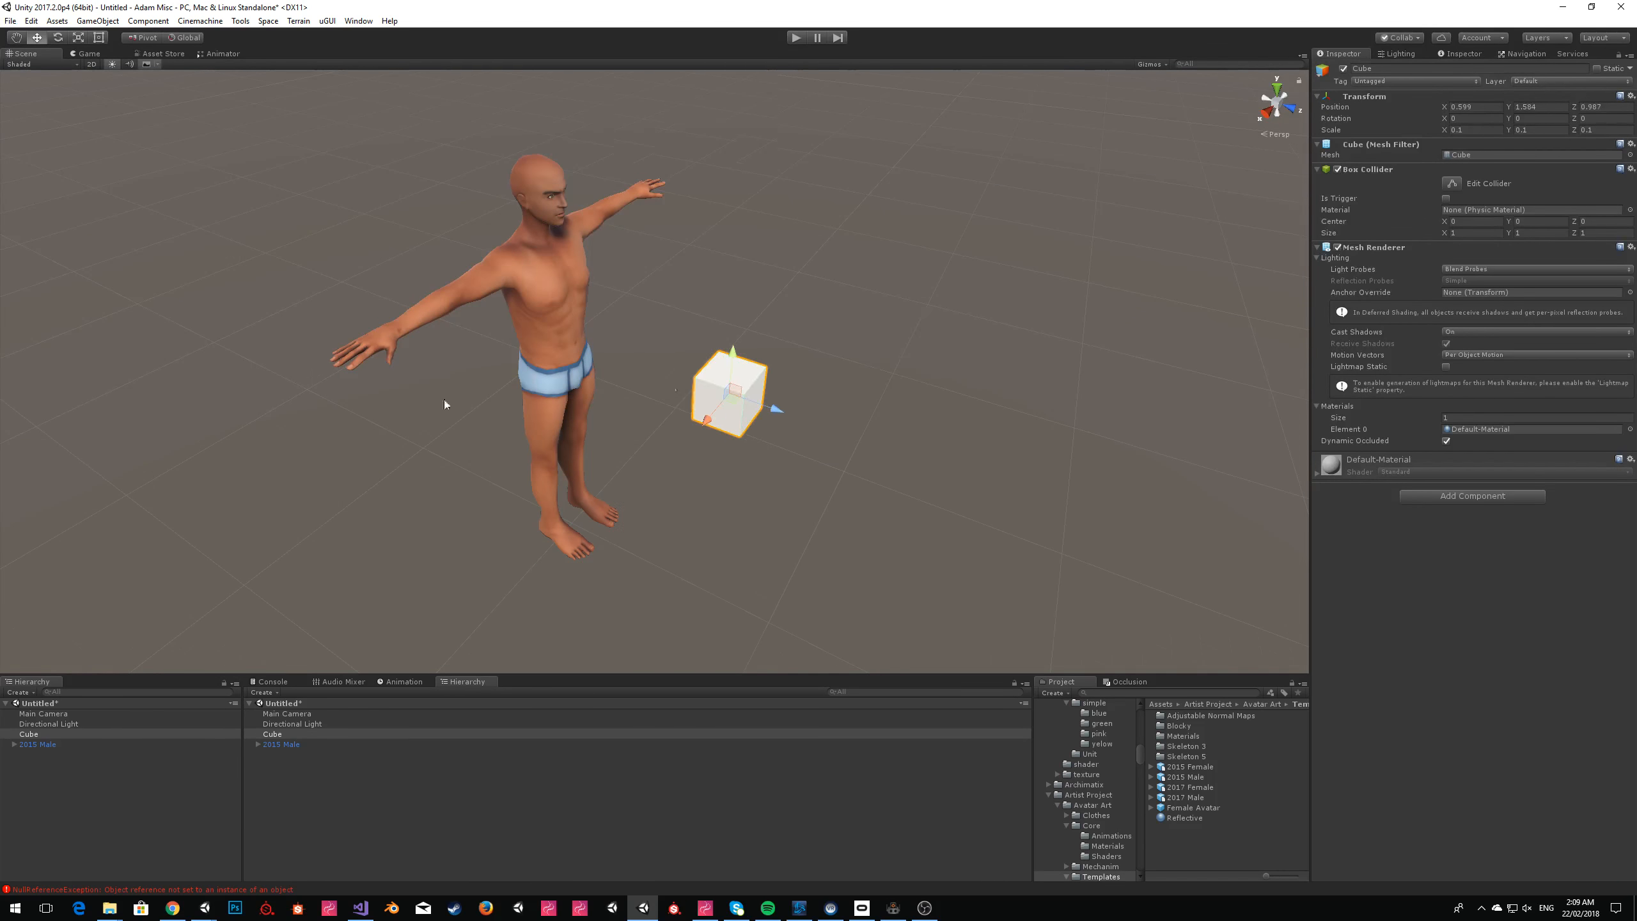
click(38, 744)
drag(39, 735, 1462, 322)
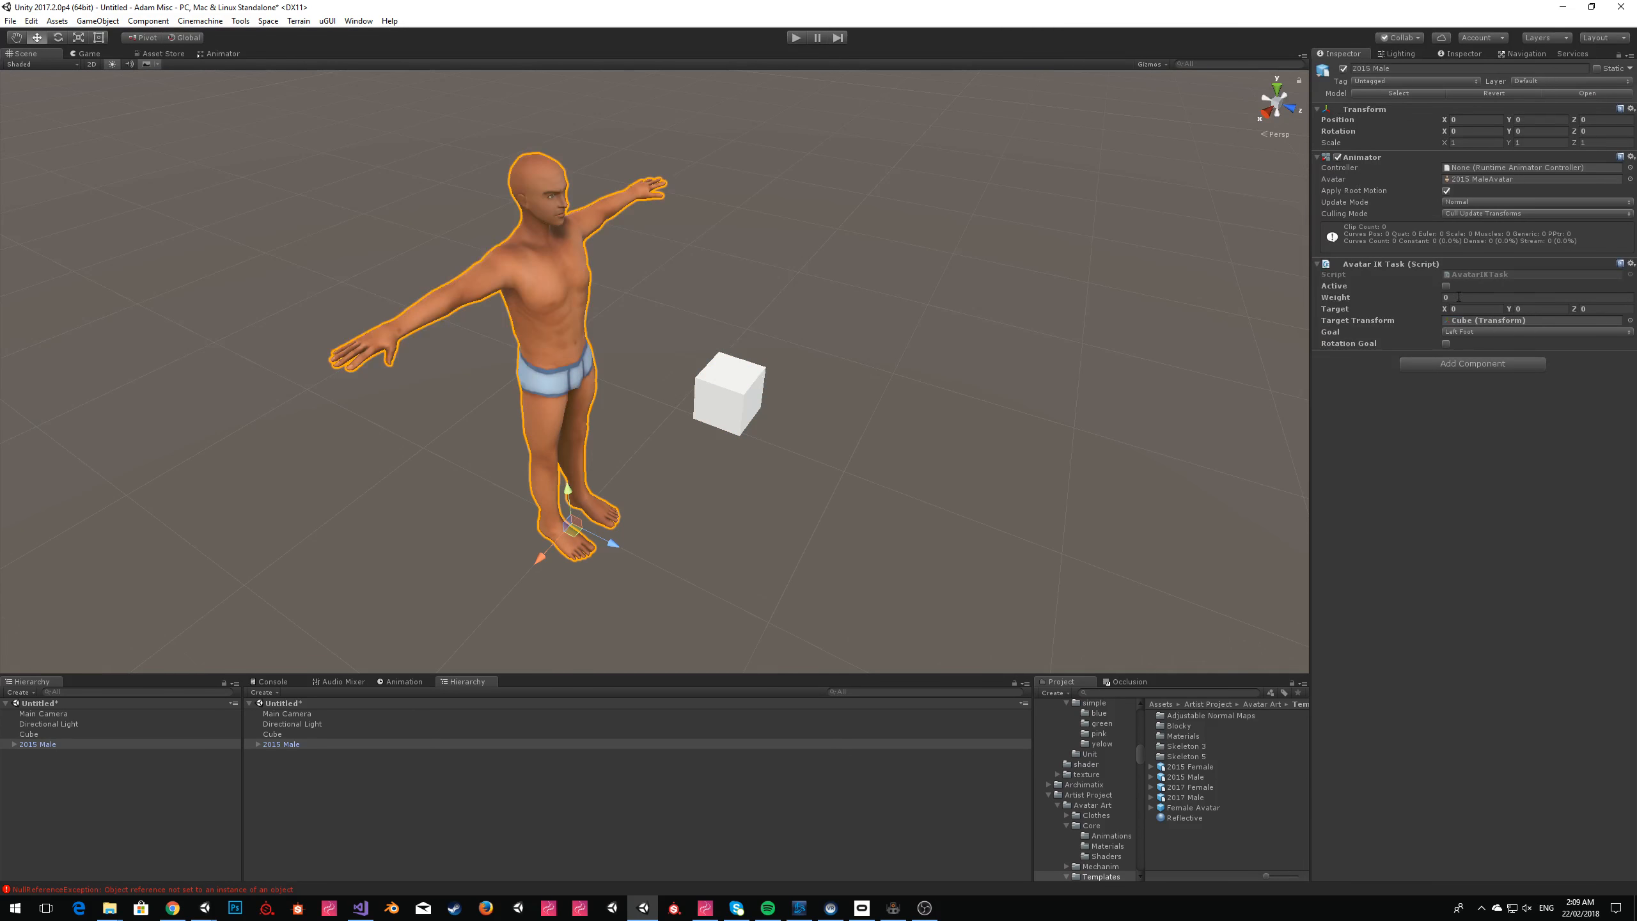
Frame the 2015 Male and the cube and align the Main Camera with that scene view.
mouse_move(990, 260)
right_down()
mouse_move(1005, 307)
mouse_move(967, 256)
right_up()
key(w)
key(s)
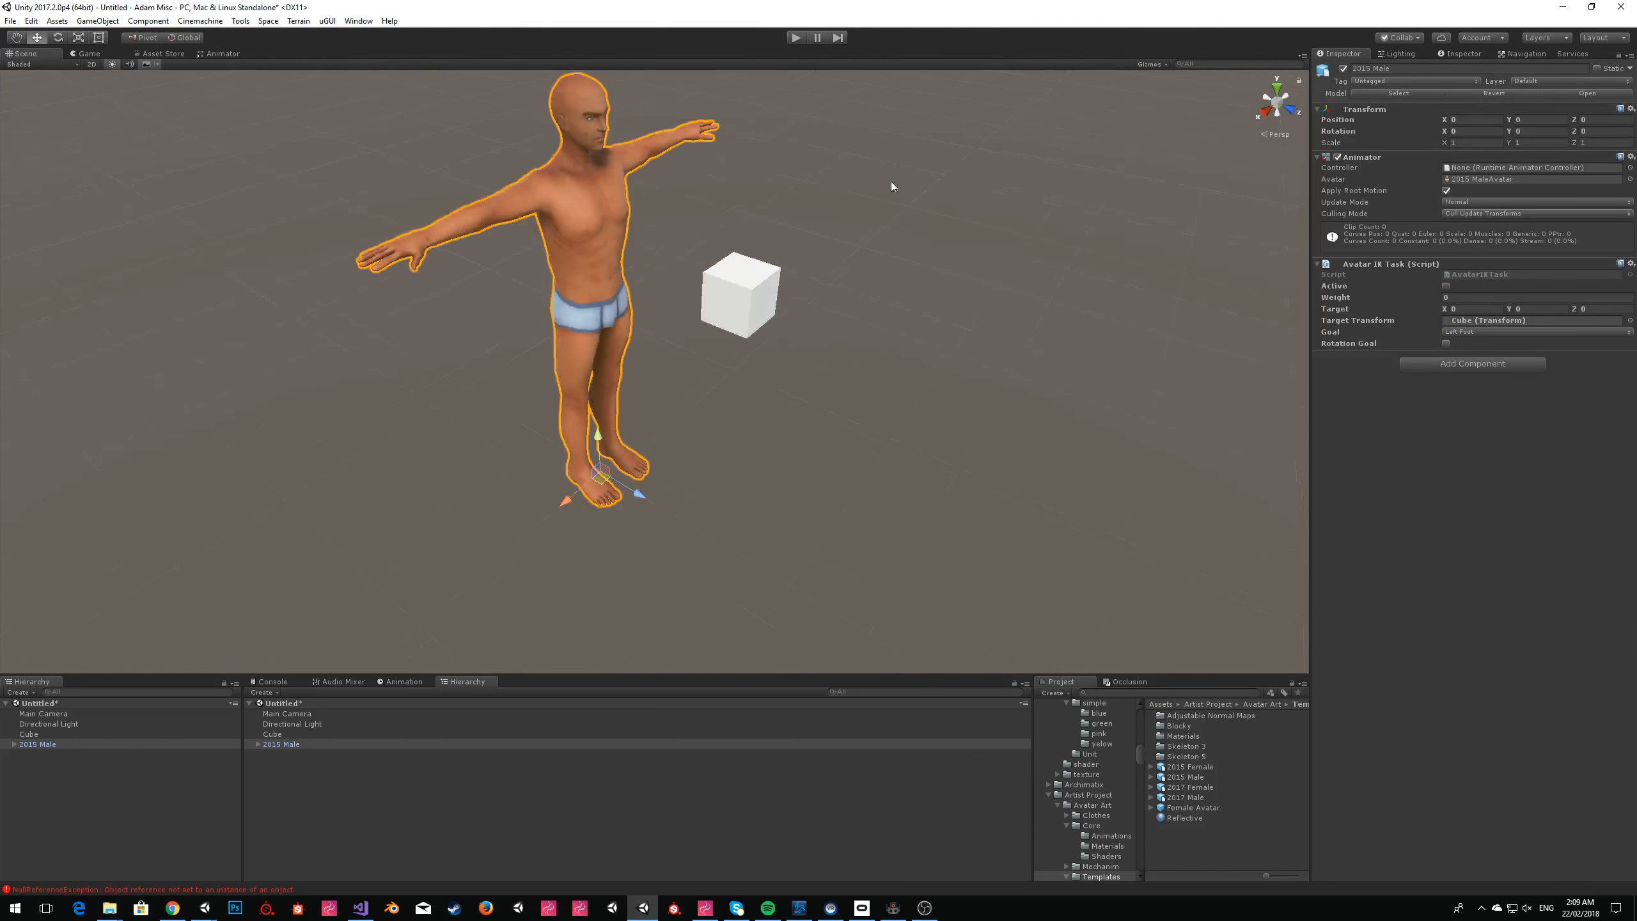
click(63, 714)
scroll(813, 258, up, 3)
key(ctrl+shift+f)
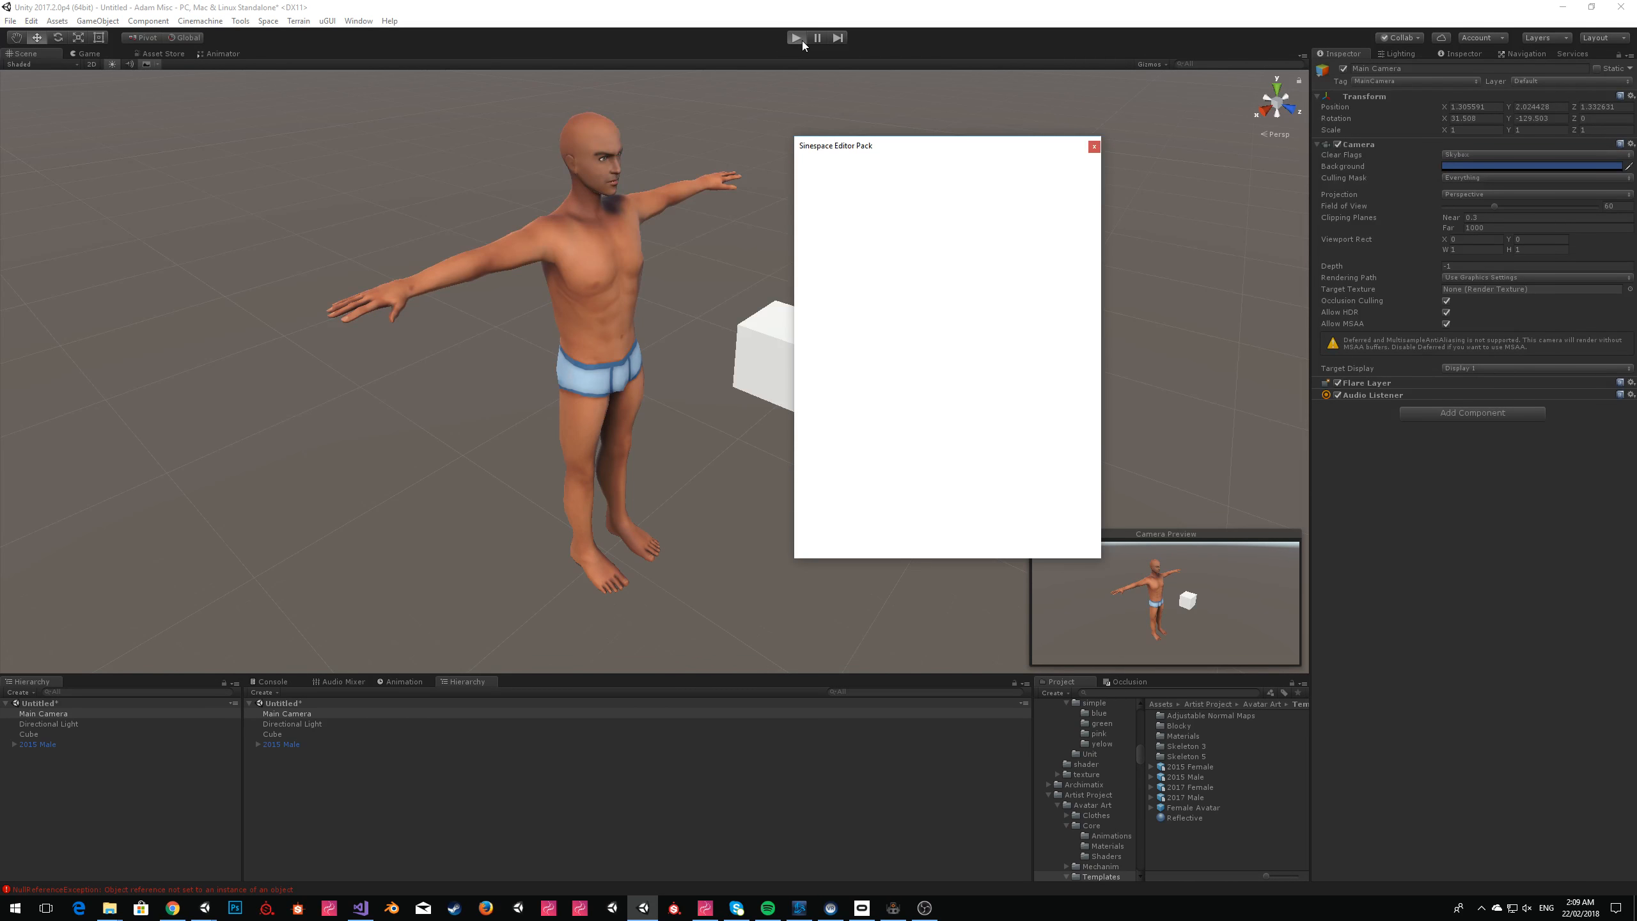
Try activating the 2015 Male's Avatar IK Task while the scene is running, and stop play mode.
click(1093, 146)
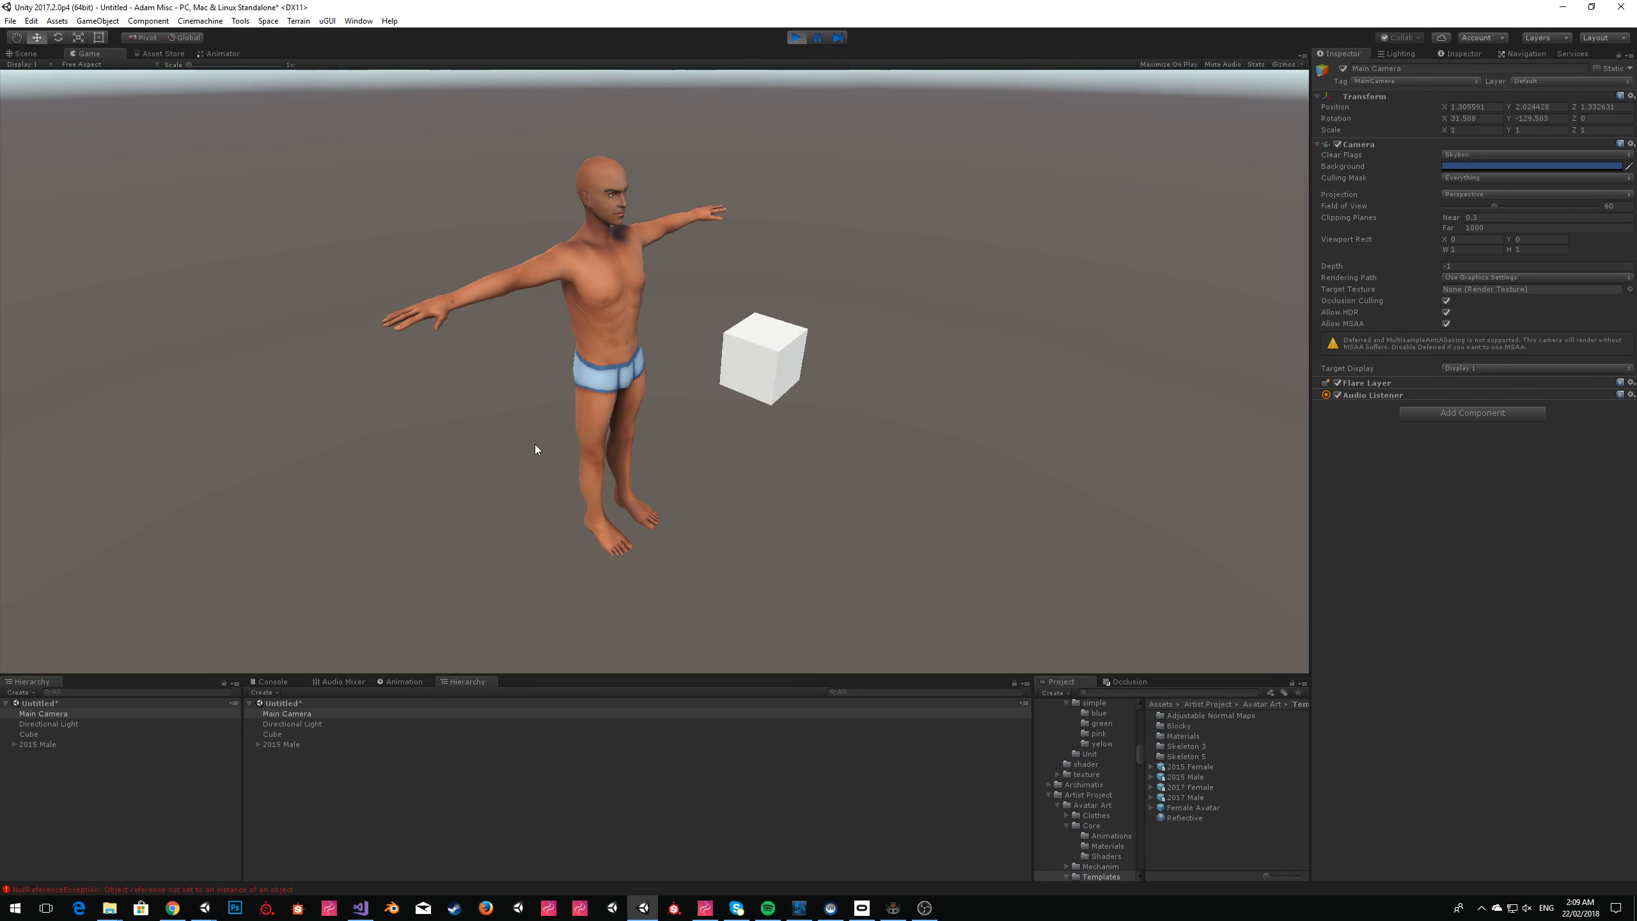
click(50, 744)
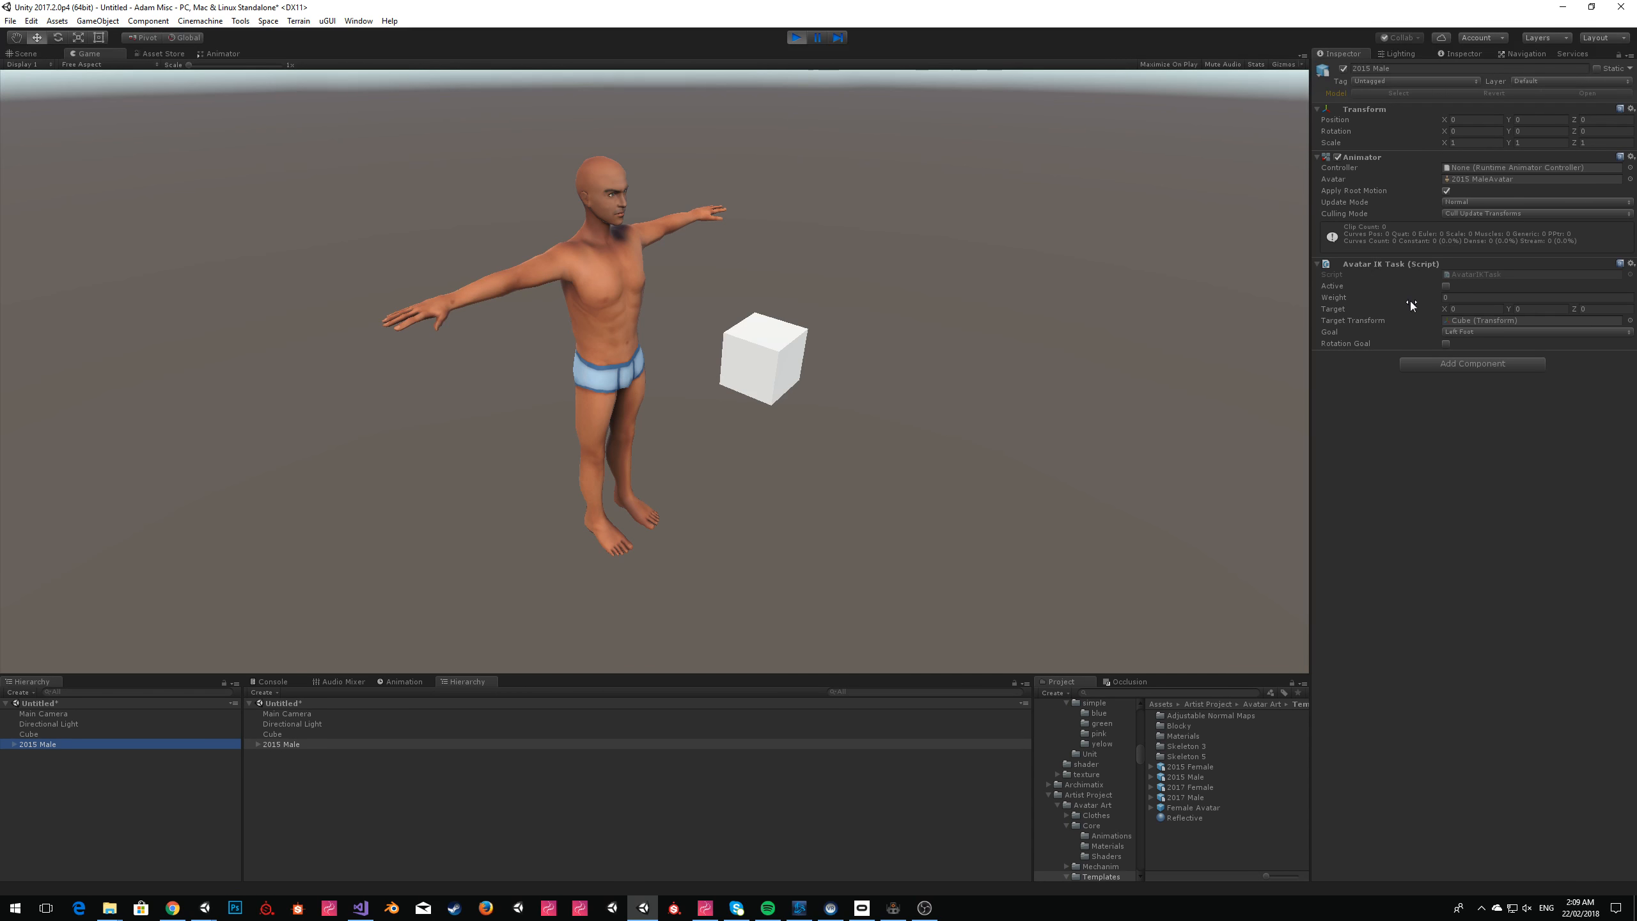
click(1446, 285)
click(1380, 297)
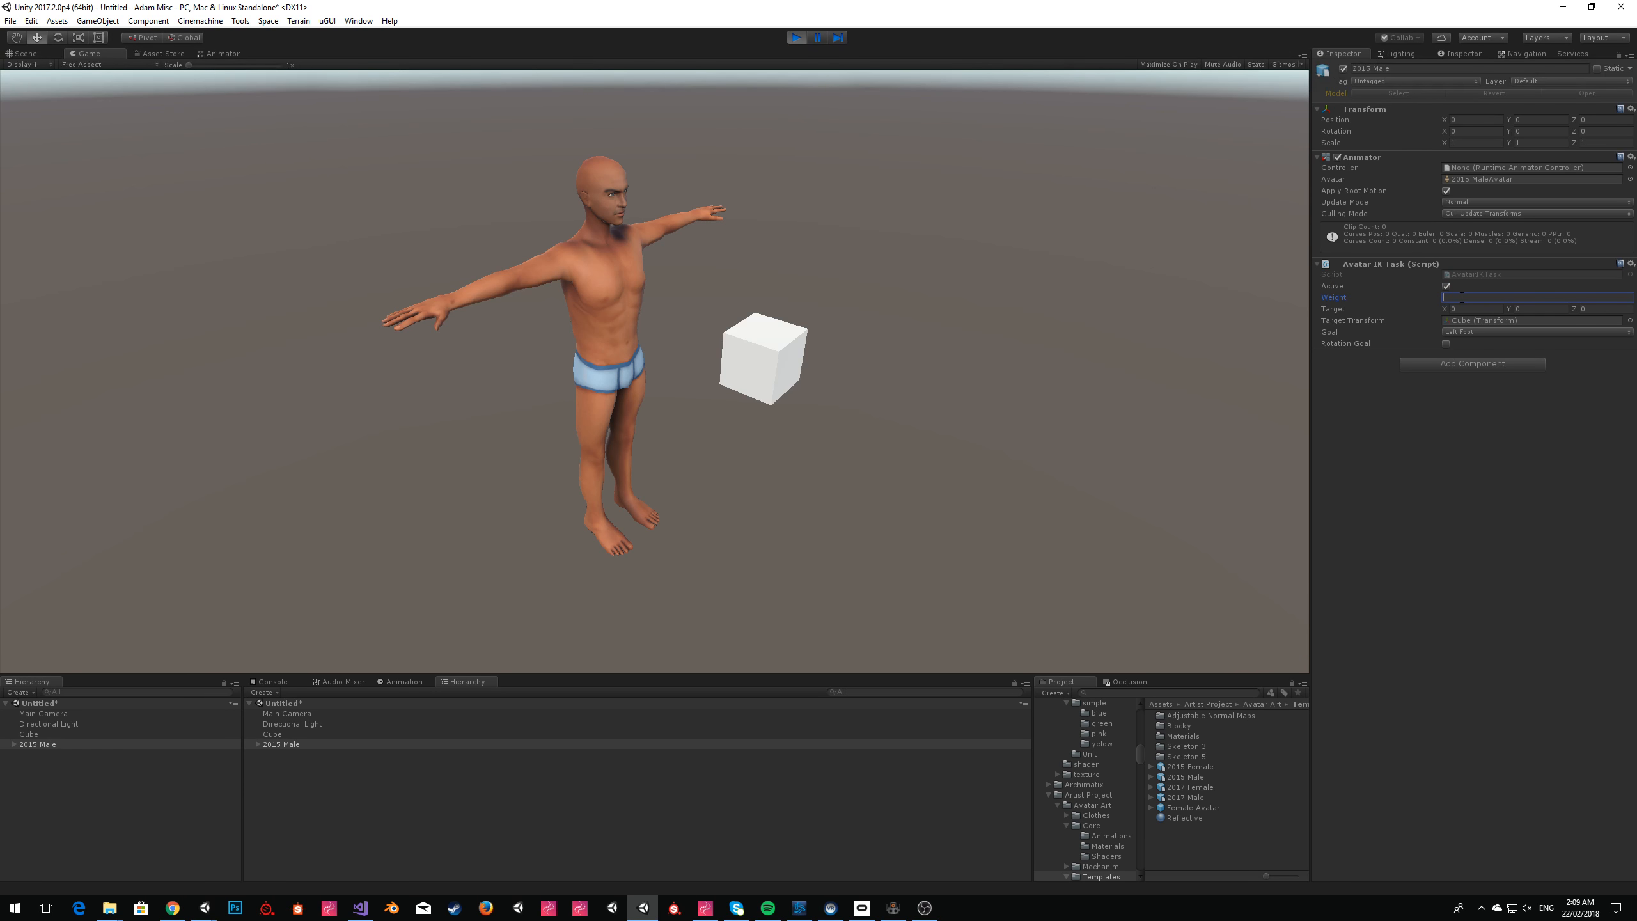
click(1511, 442)
click(796, 38)
Make the 2015 Male's Avatar IK Task active and set its Weight to 1.
click(1445, 289)
click(1455, 299)
text(1)
click(1505, 453)
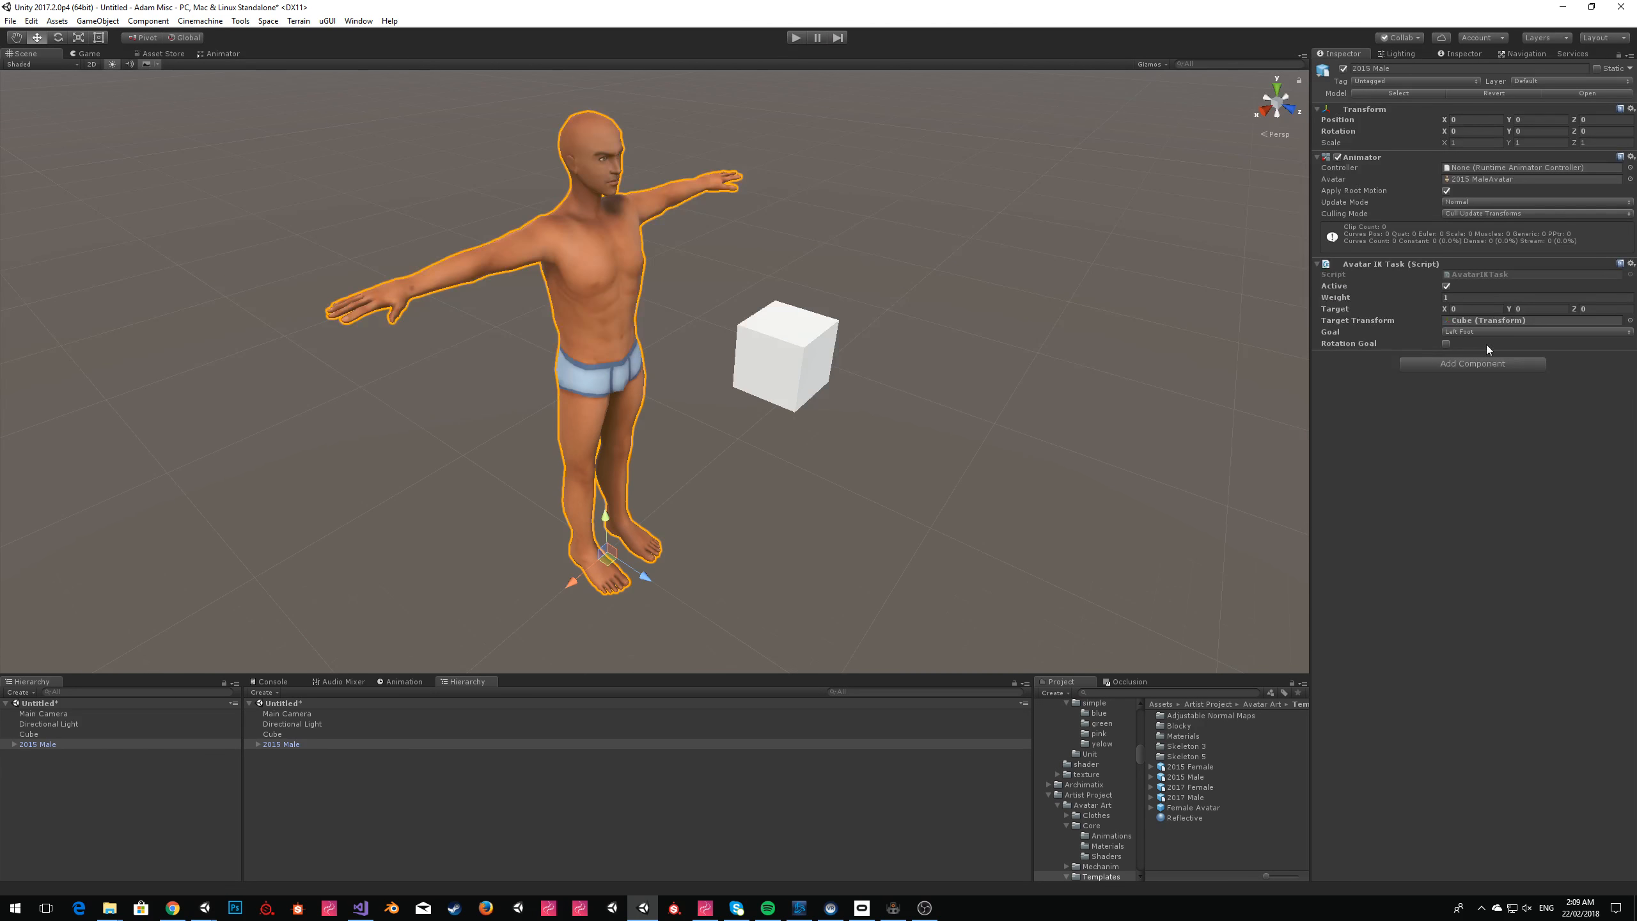
Run the scene to check the character's IK response in the game and scene views, and stop it.
click(799, 38)
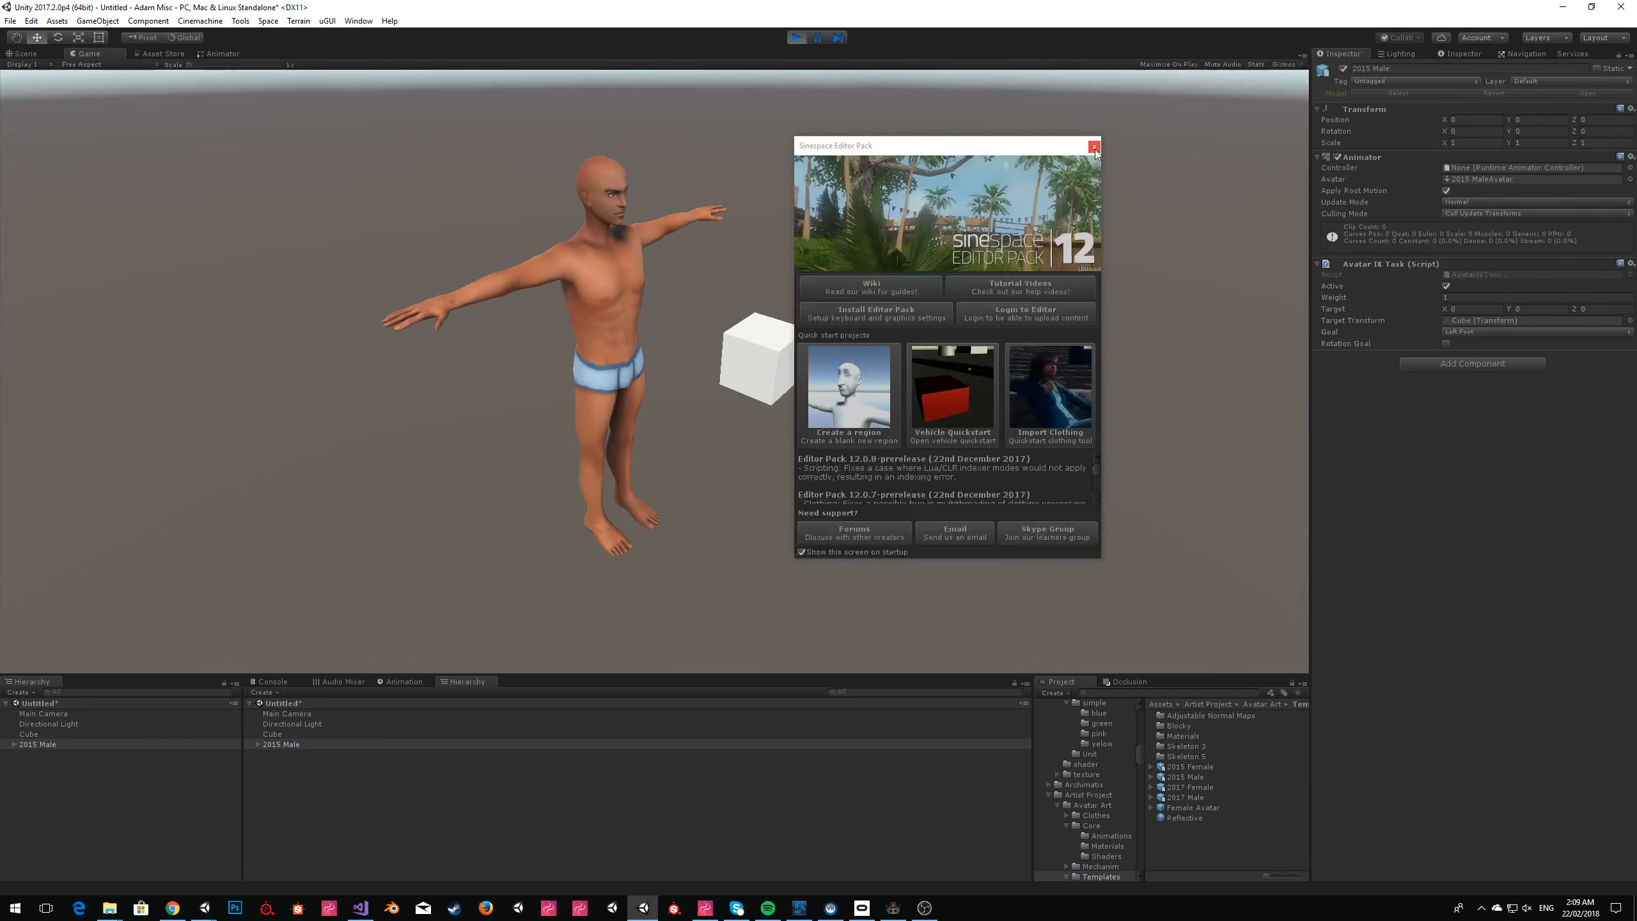
click(1094, 148)
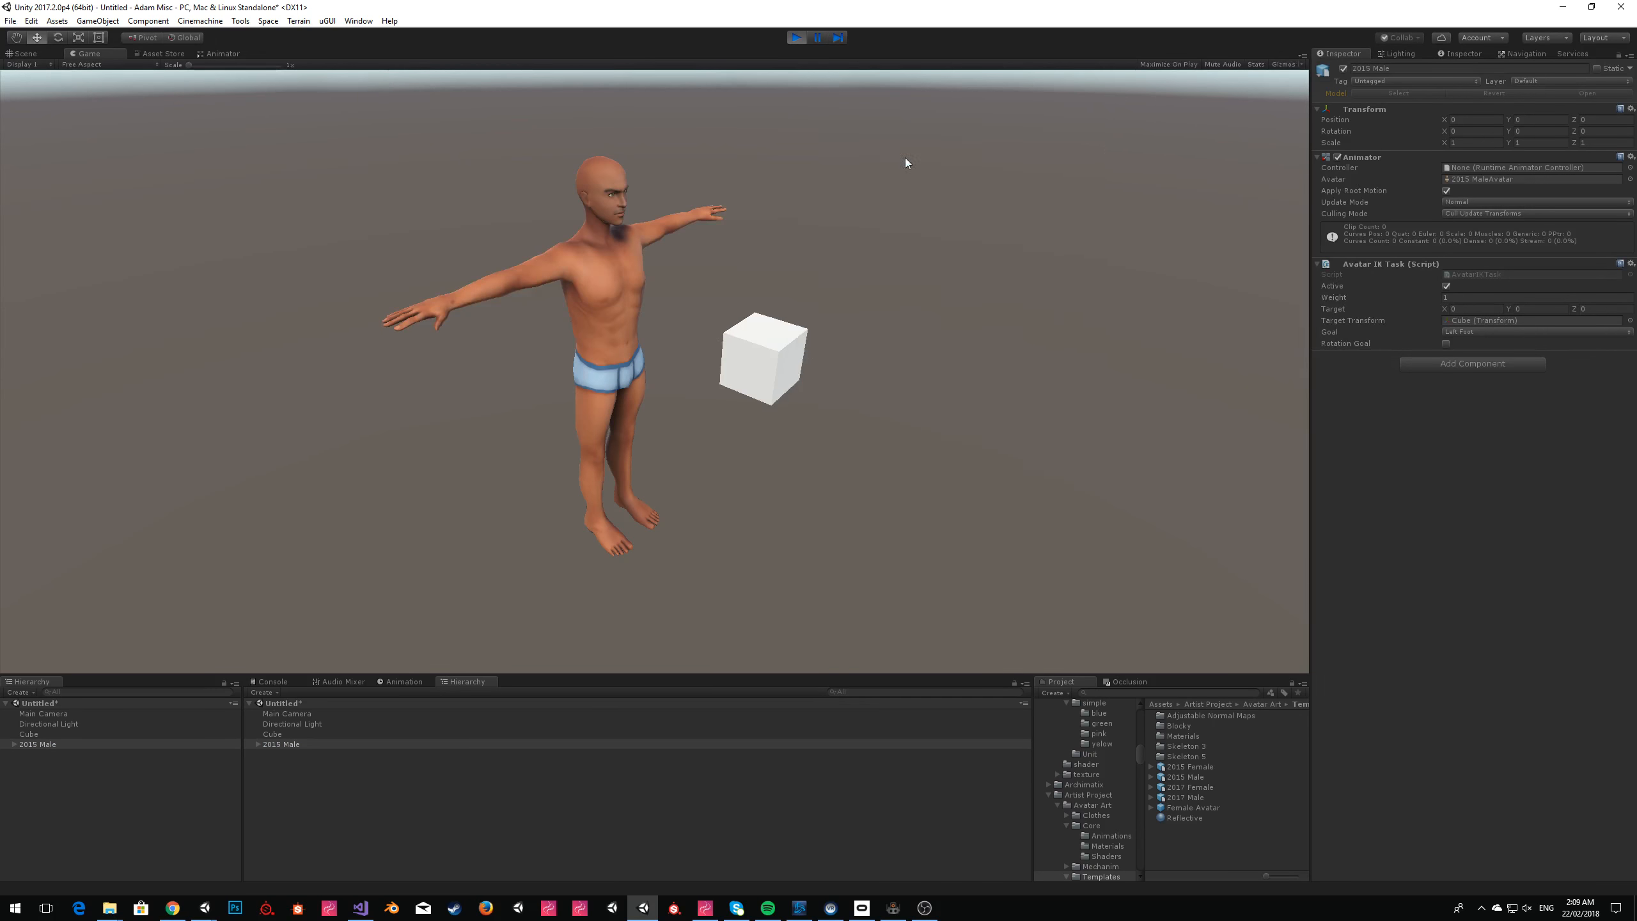
click(22, 53)
mouse_move(806, 362)
right_down()
mouse_move(782, 442)
mouse_move(779, 318)
mouse_move(779, 351)
right_up()
key(w)
key(s)
key(s)
key(e)
key(s)
click(797, 37)
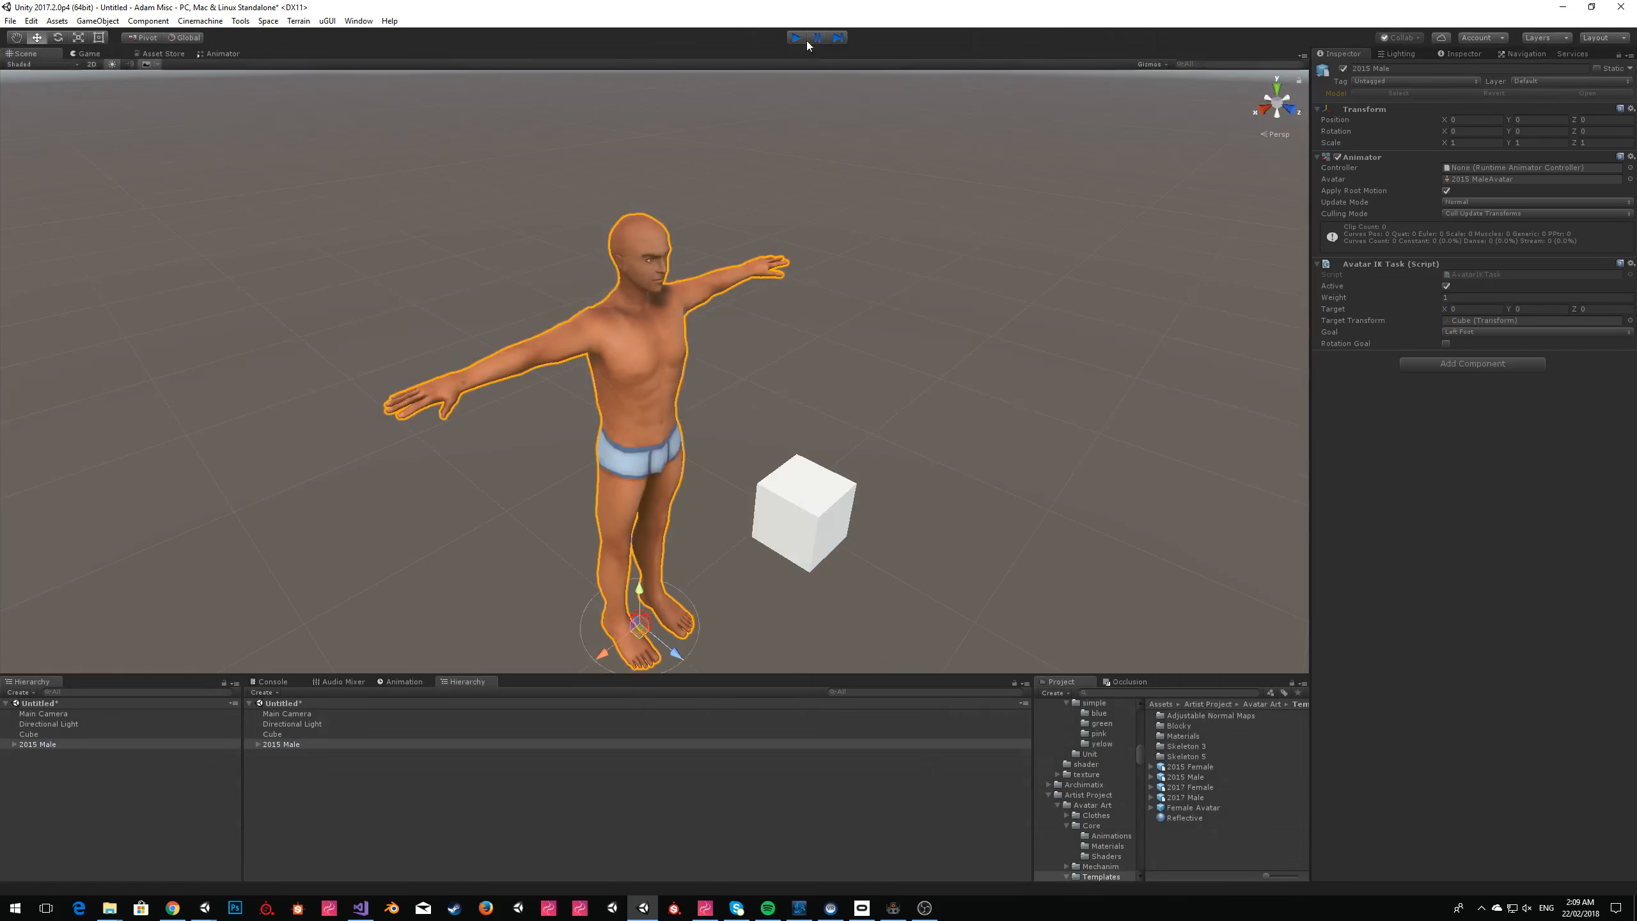
Assign PlayerController as the controller of the 2015 Male's Animator.
click(1630, 167)
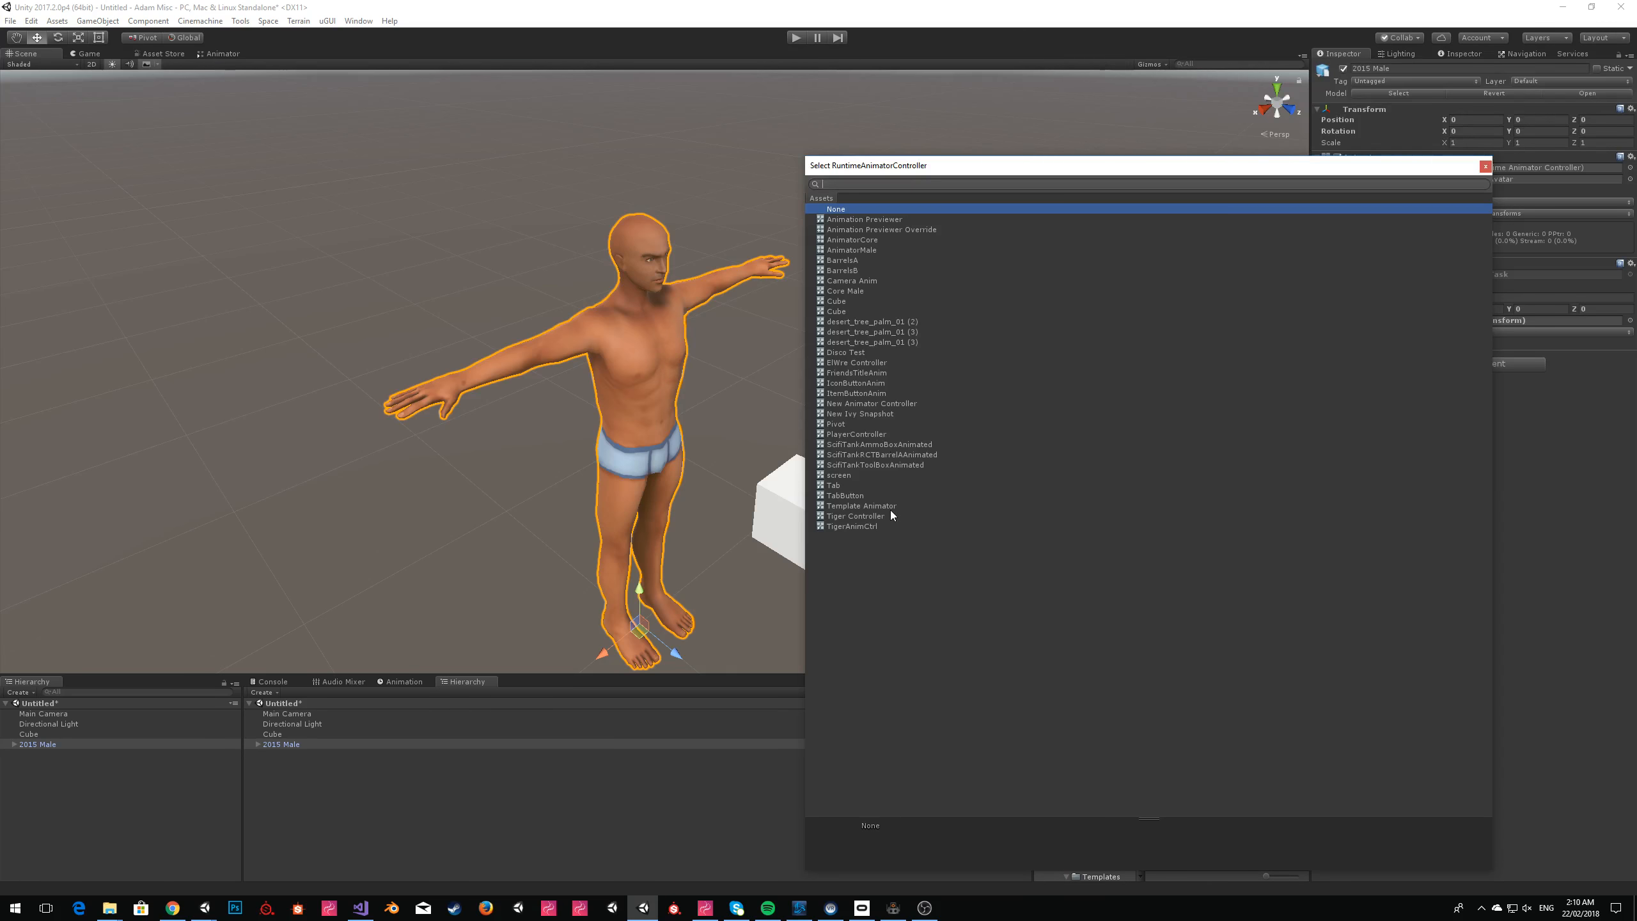
click(856, 433)
click(1482, 167)
Run the scene and move the cube low in front of the character to test the left foot's IK.
click(794, 39)
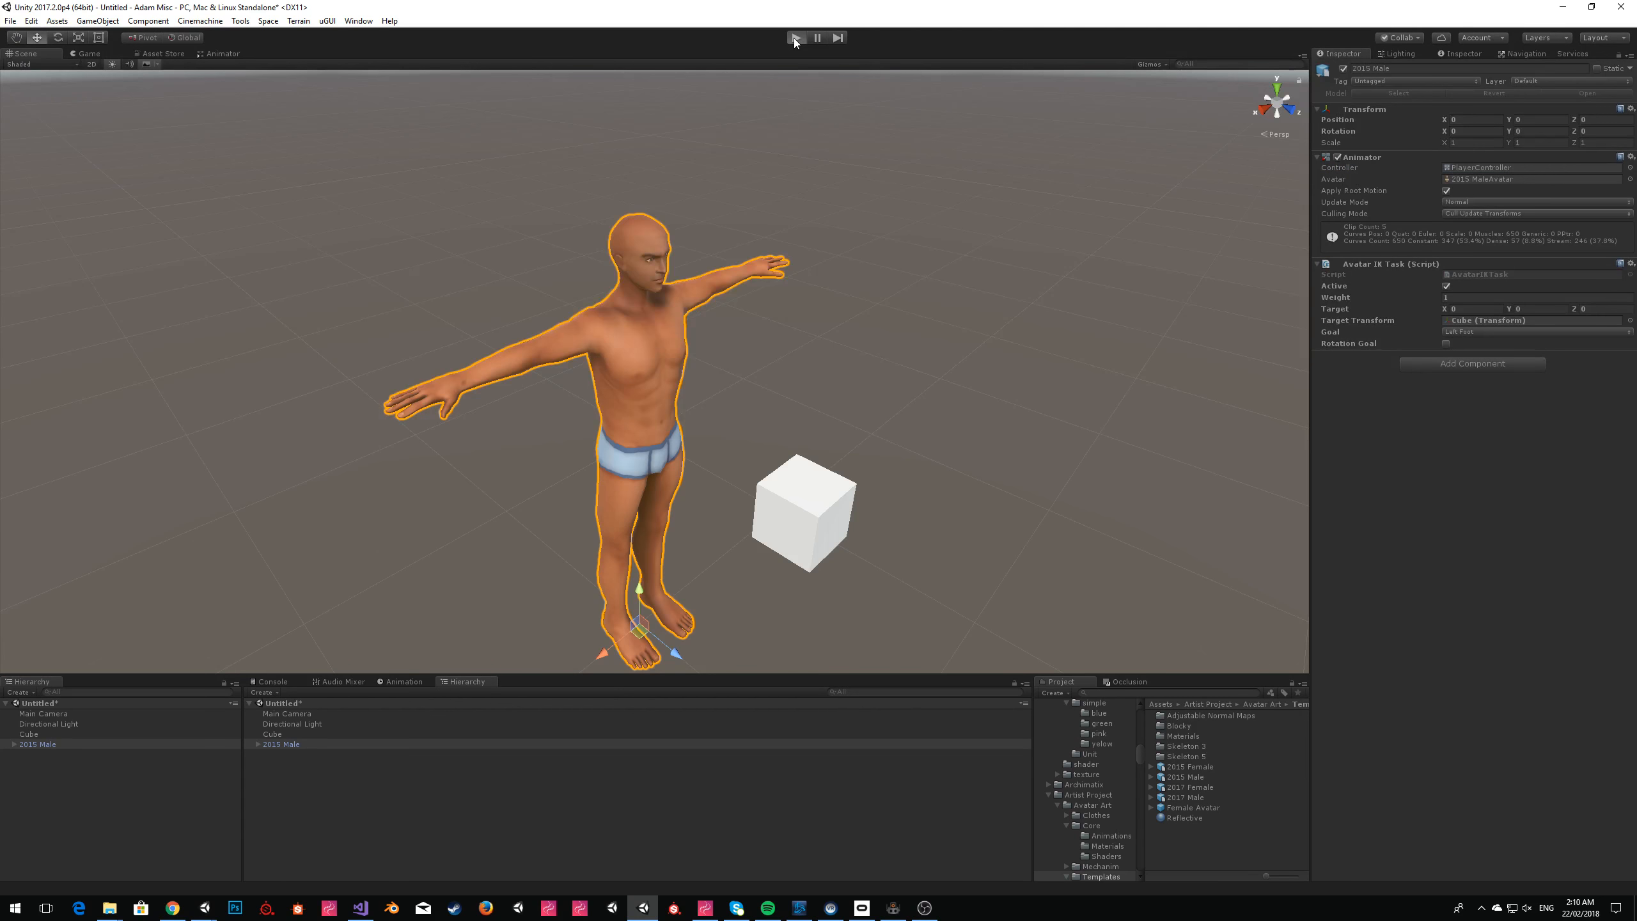
click(1094, 147)
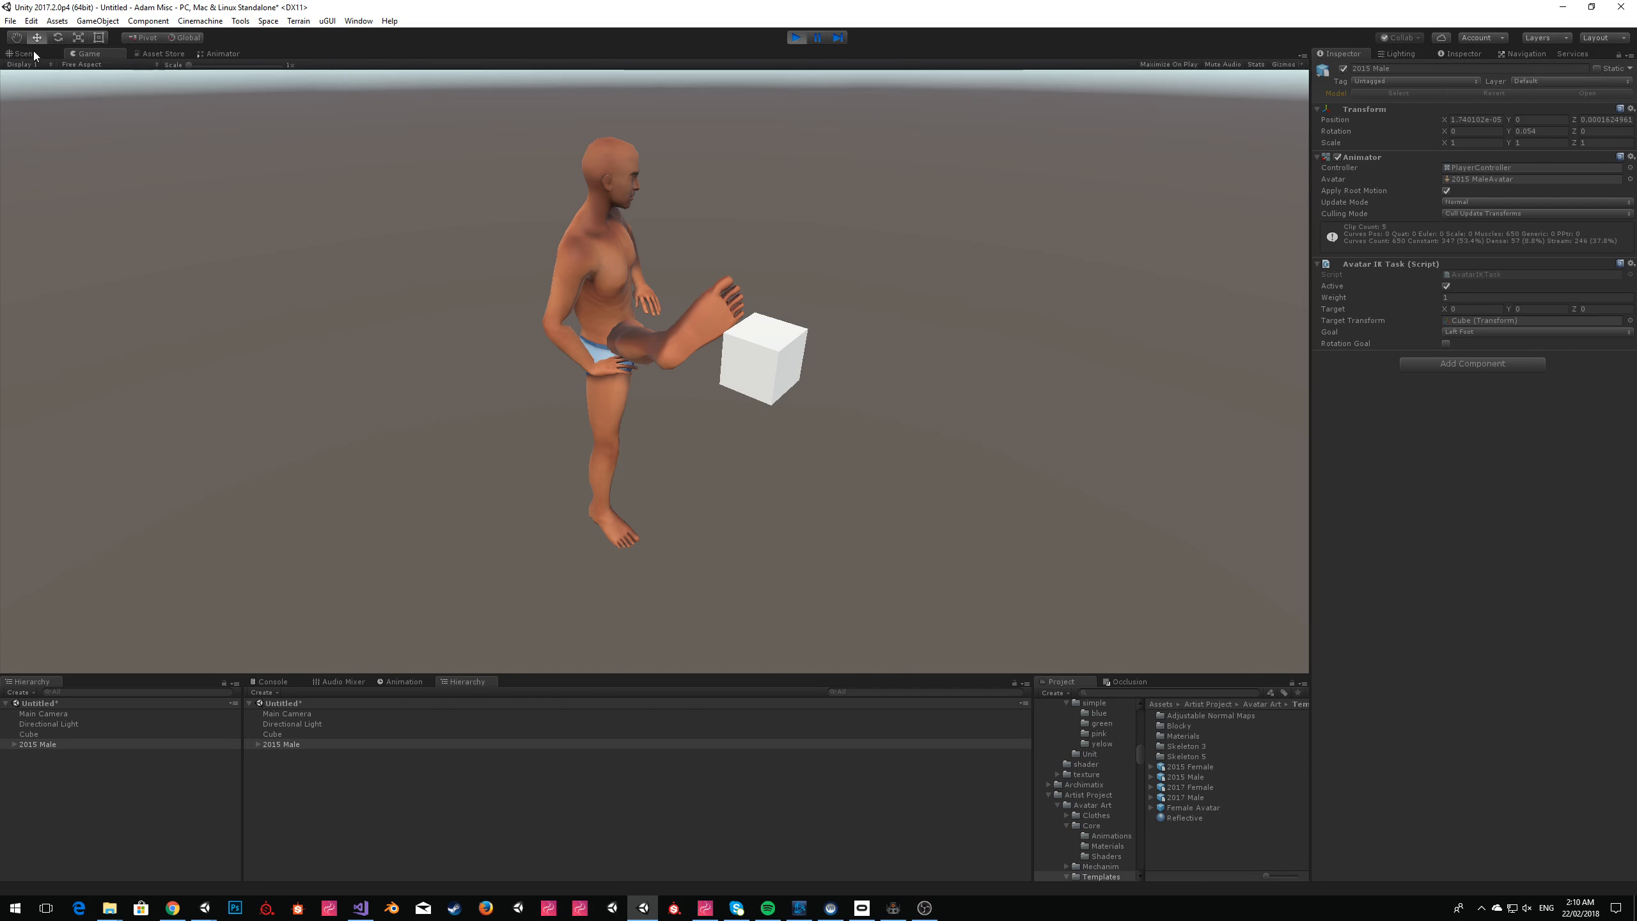
click(23, 63)
click(25, 54)
click(839, 252)
alt+drag(952, 258, 826, 302)
scroll(827, 302, down, 3)
click(369, 389)
drag(377, 390, 750, 450)
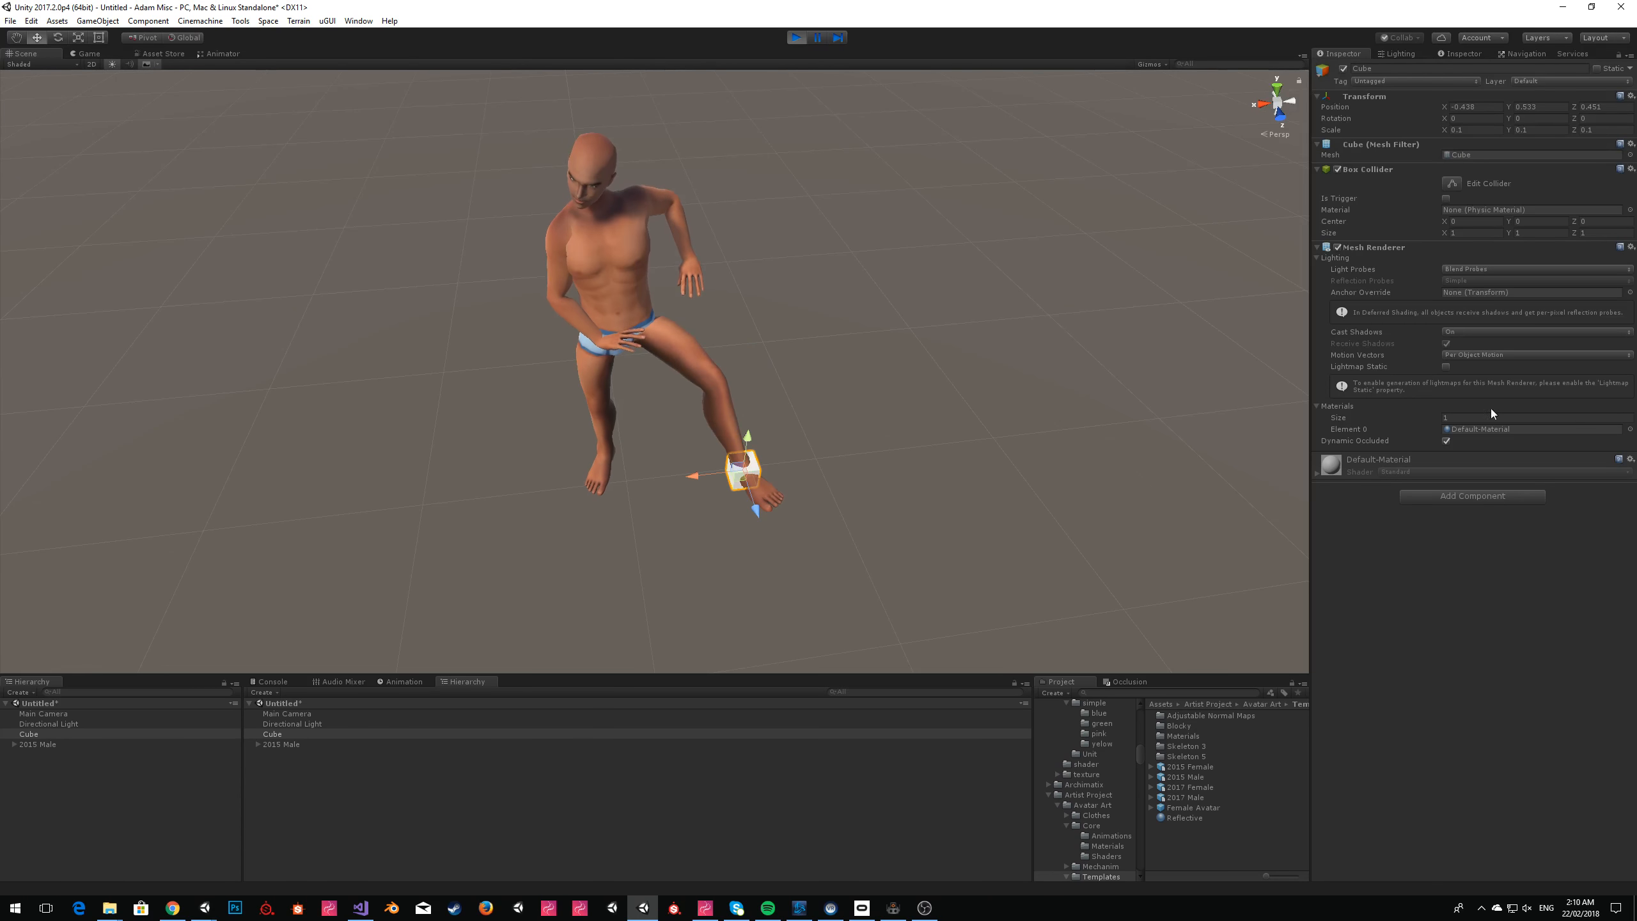
Switch the goal of the running 2015 Male's Avatar IK Task to Left Hand.
click(39, 745)
alt+drag(874, 490, 937, 236)
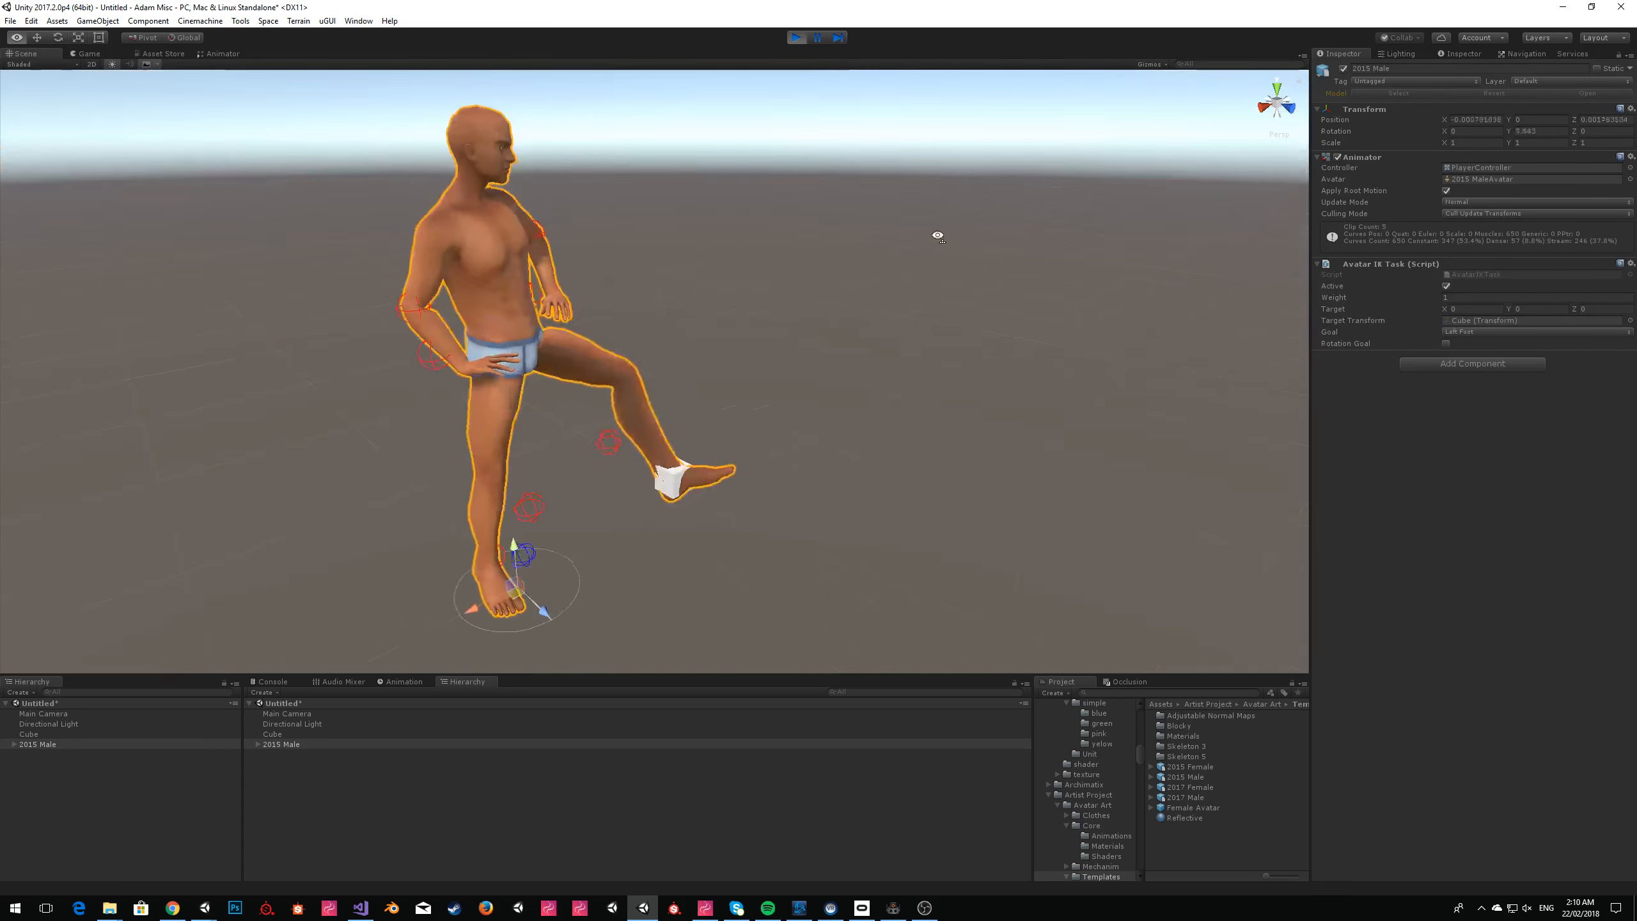
click(1464, 331)
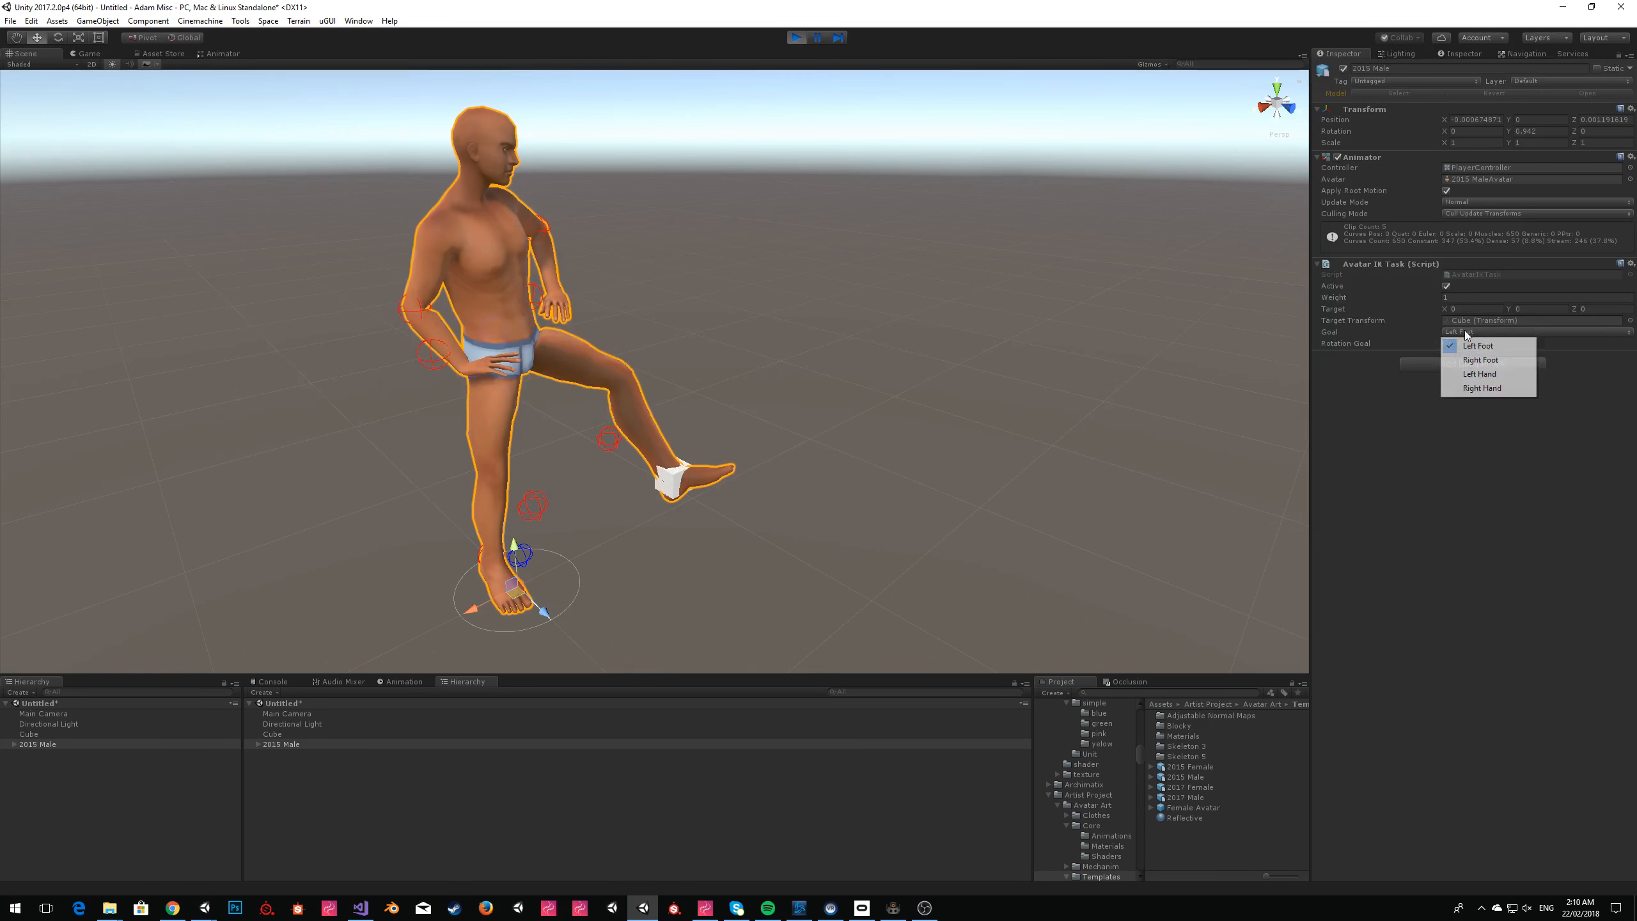
click(1479, 374)
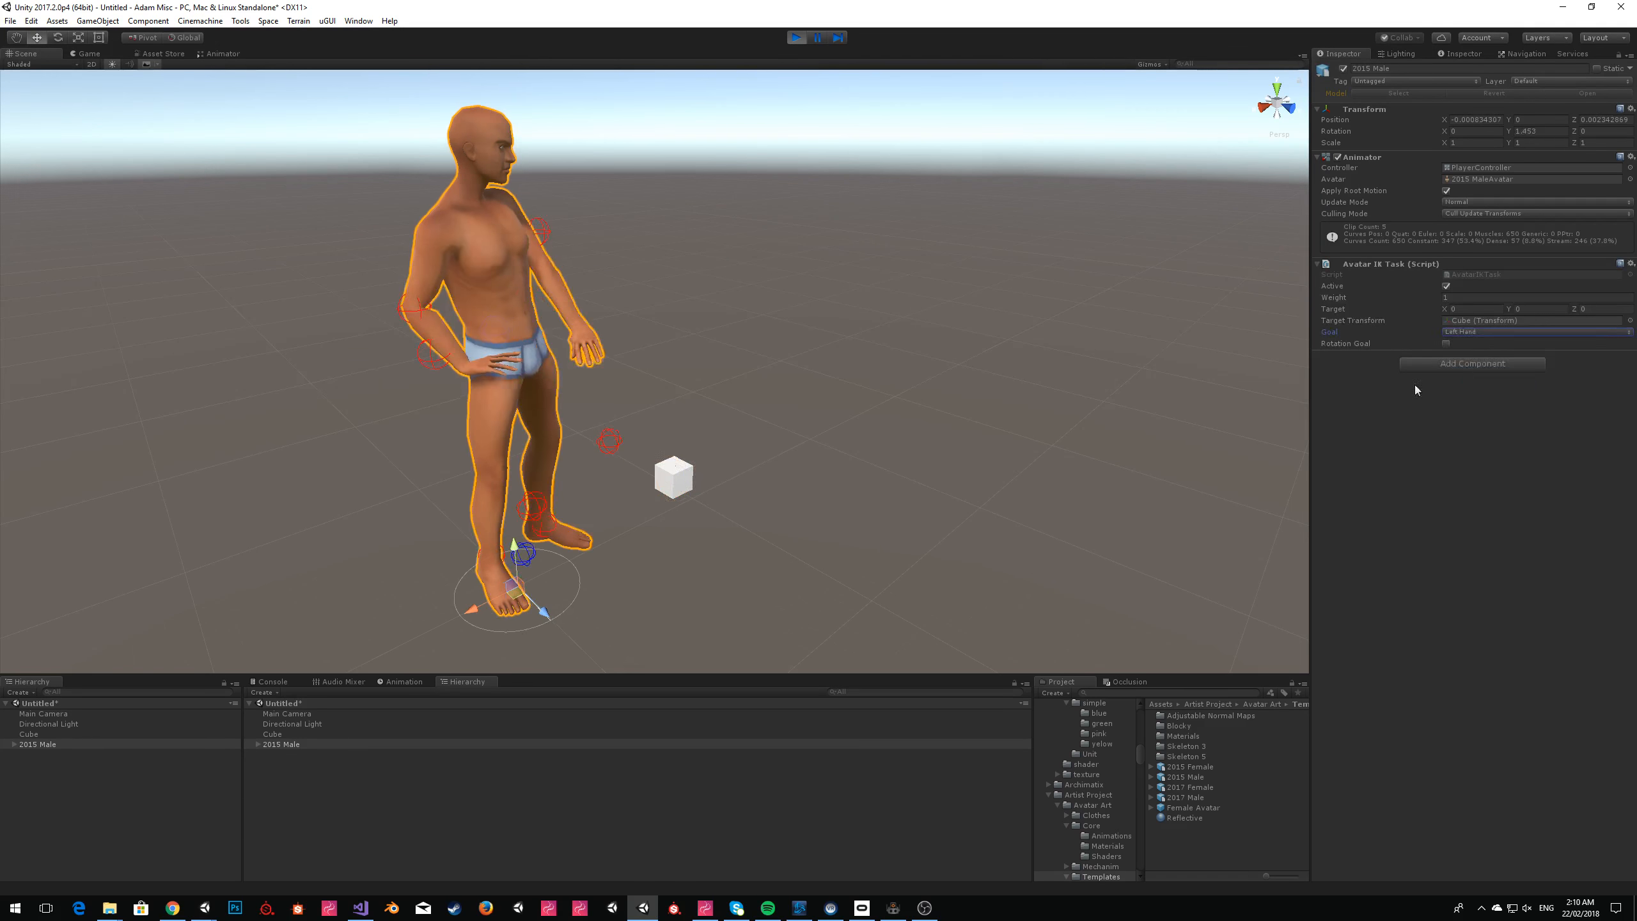
Raise the cube to about shoulder height beside the character so the left arm reaches for it.
click(677, 476)
drag(679, 475, 637, 240)
key(w)
right_drag(828, 259, 659, 346)
key(d)
key(s)
drag(772, 303, 926, 305)
right_drag(924, 304, 913, 208)
key(w)
Move the cube closer to the character so it sits at the left wrist within the arm's reach.
click(841, 188)
click(614, 431)
mouse_move(689, 316)
right_down()
mouse_move(775, 345)
mouse_move(694, 329)
right_up()
key(s)
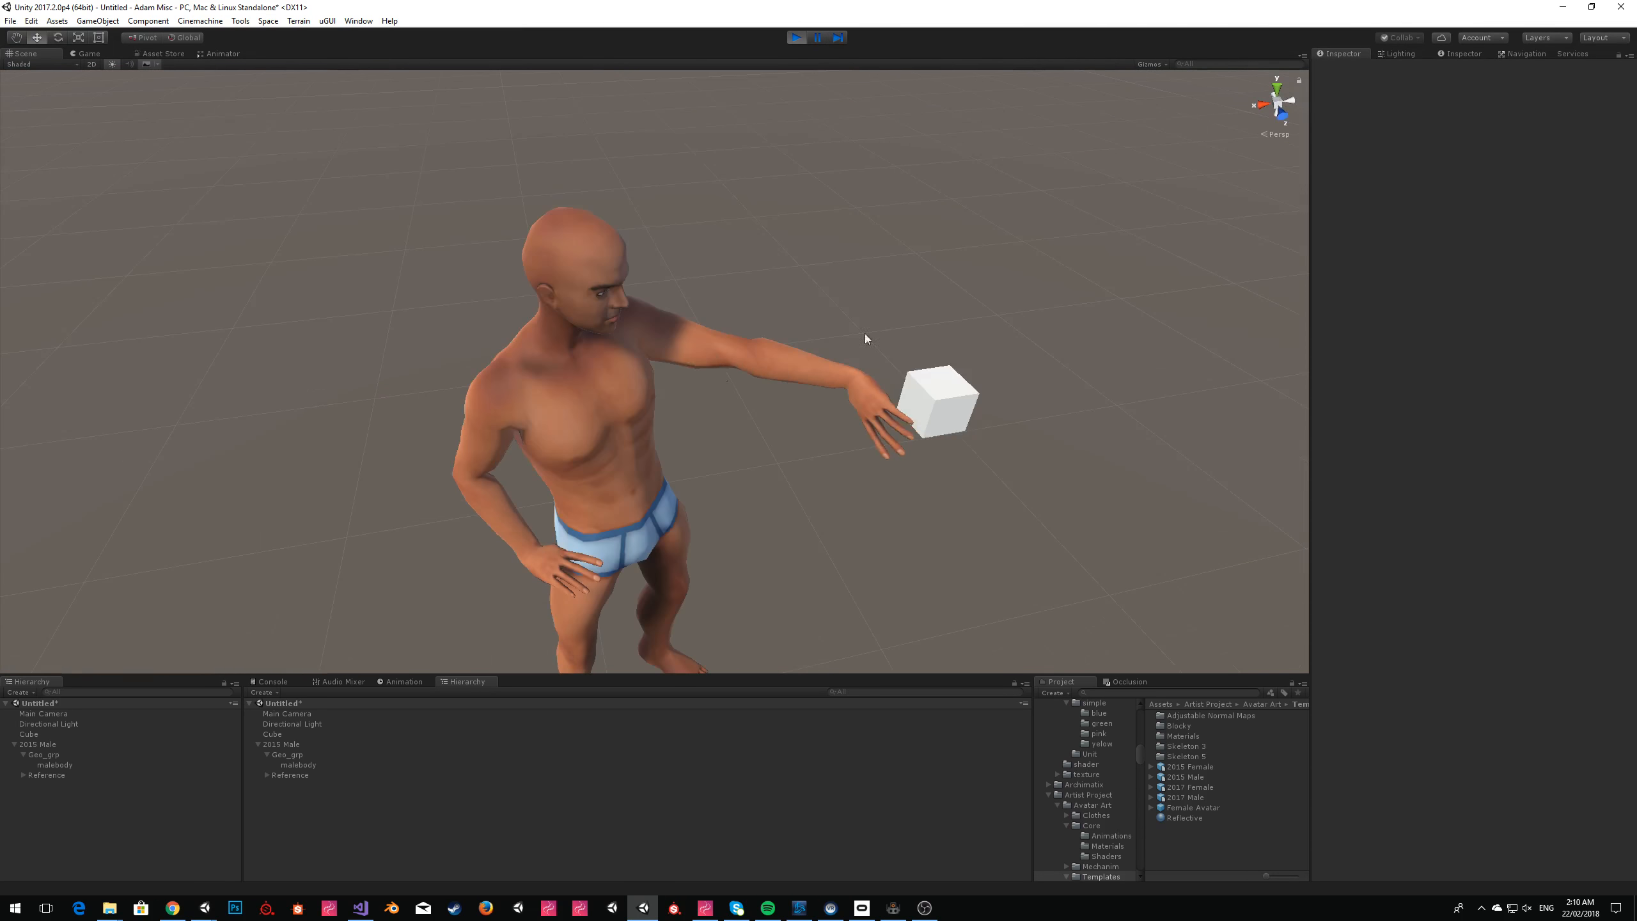
click(943, 411)
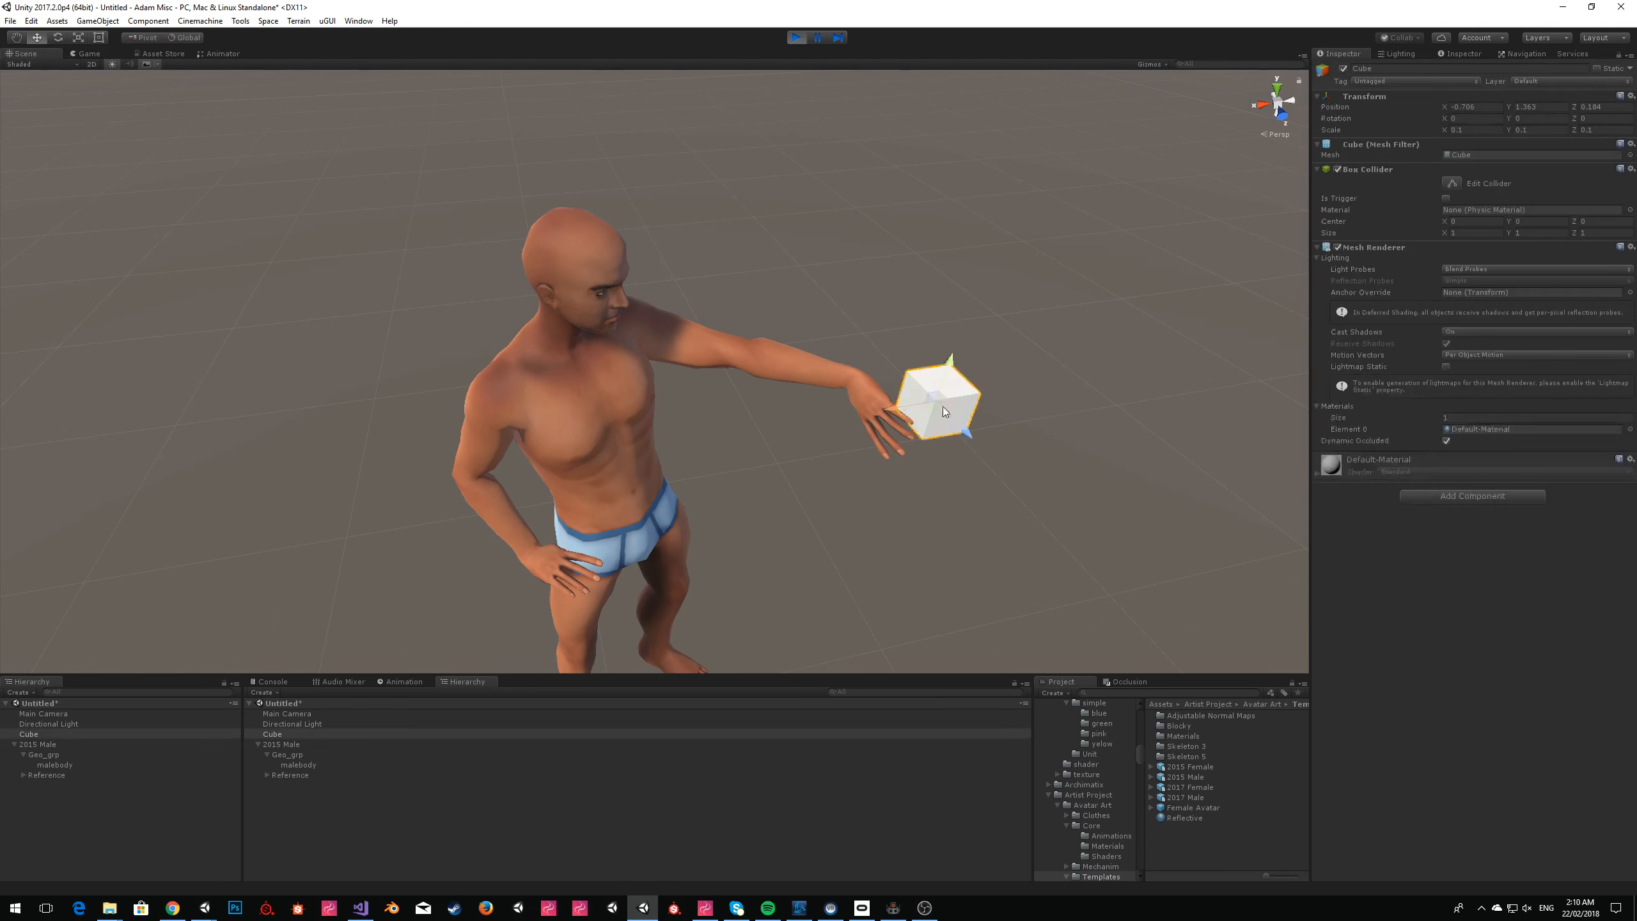
drag(932, 409, 845, 420)
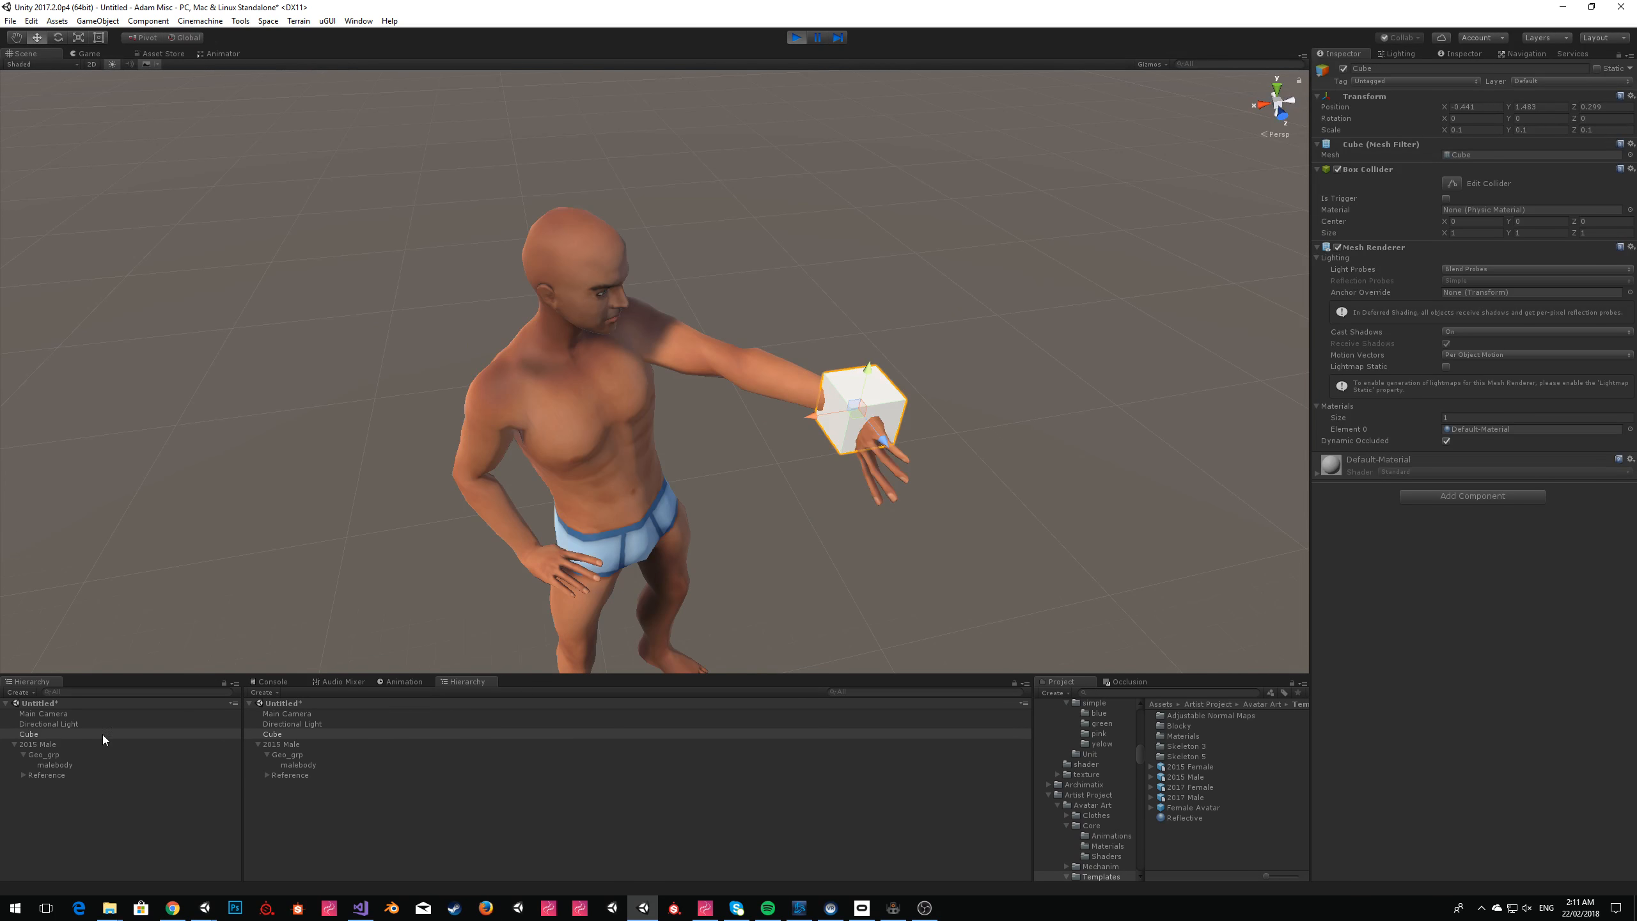
Enable Rotation Goal on the 2015 Male's IK task and rotate the cube about a quarter turn around its Z axis.
click(44, 743)
click(1446, 344)
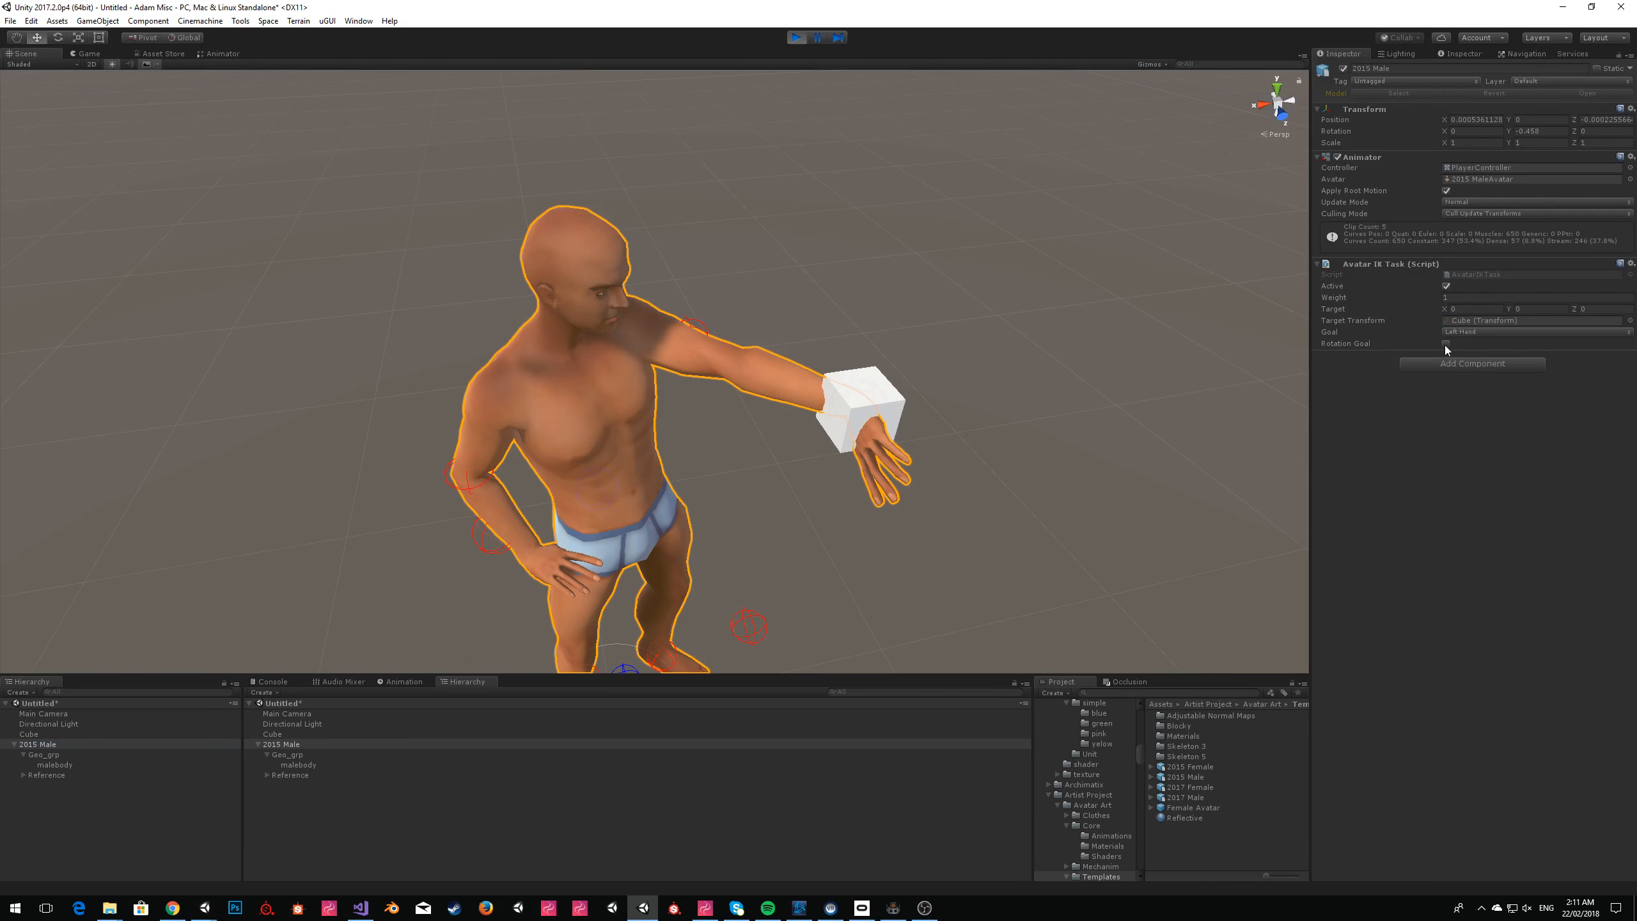
click(873, 391)
drag(874, 392, 1031, 409)
click(58, 36)
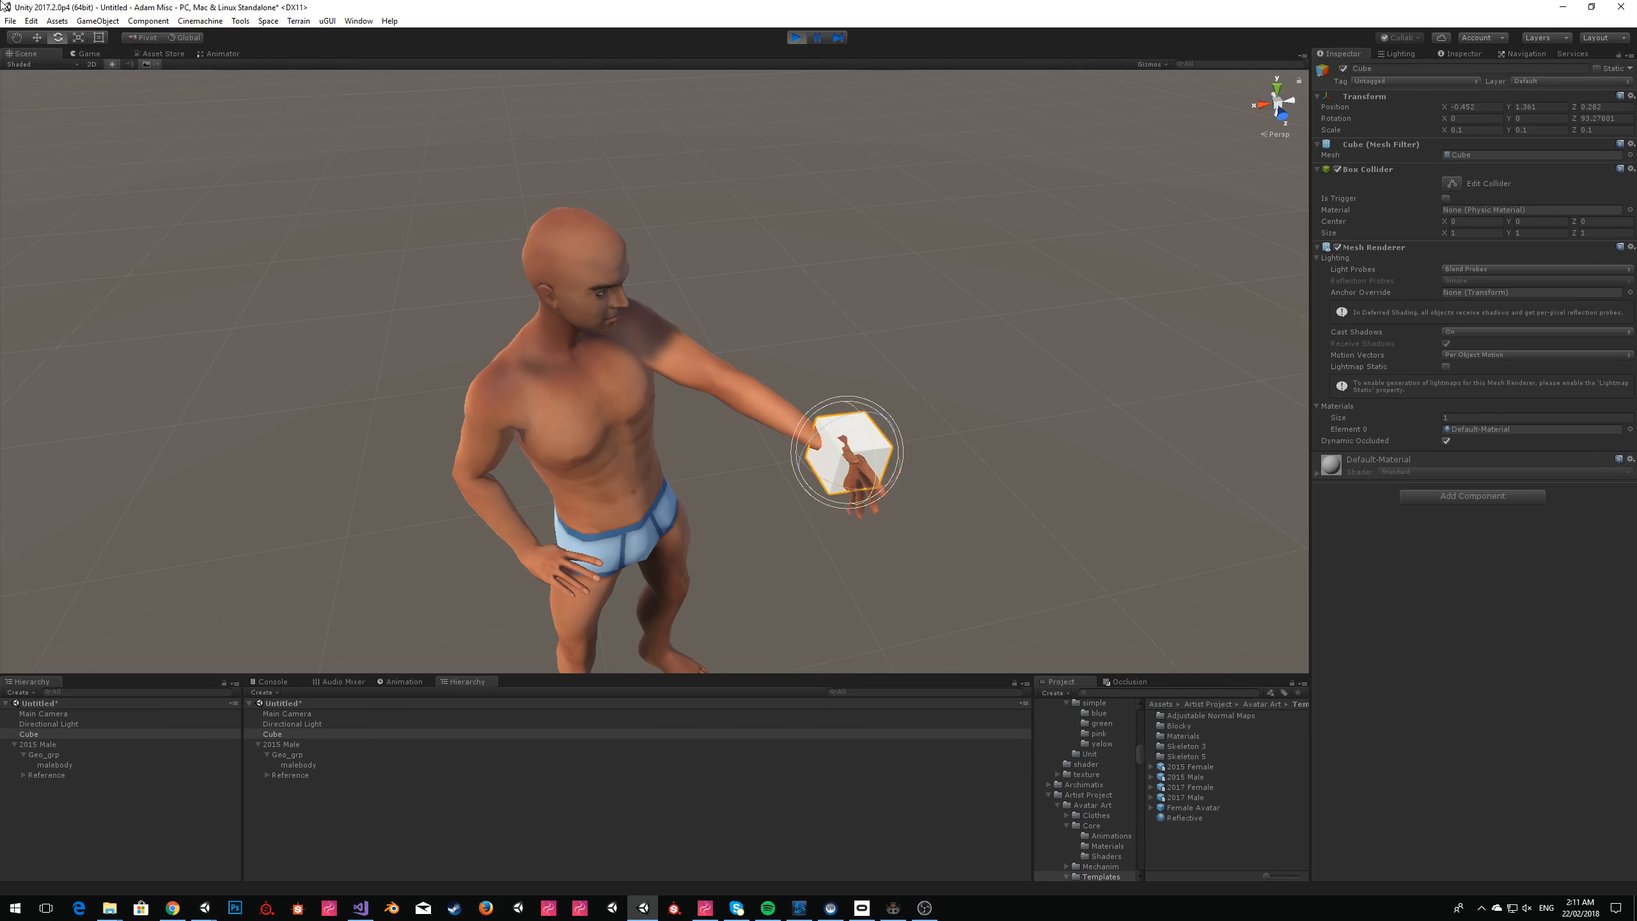
click(38, 37)
Examine the left hand and arm pose at the rotated cube from several sides.
click(1066, 289)
alt+drag(1067, 291, 758, 286)
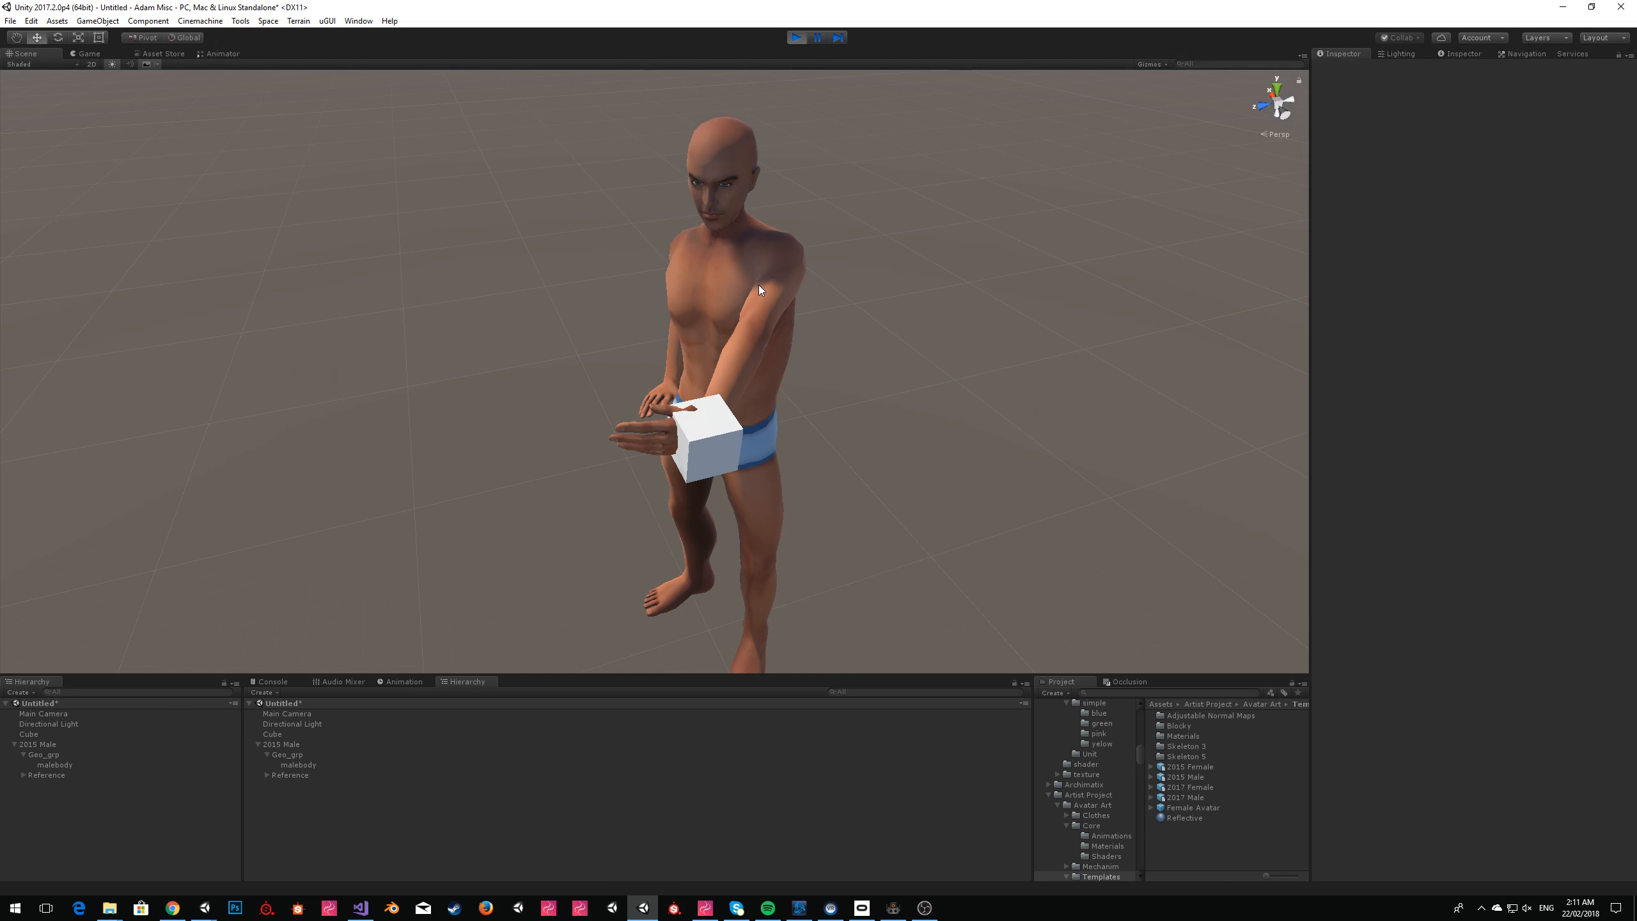
click(698, 418)
click(1053, 414)
right_drag(741, 450, 1014, 380)
click(821, 422)
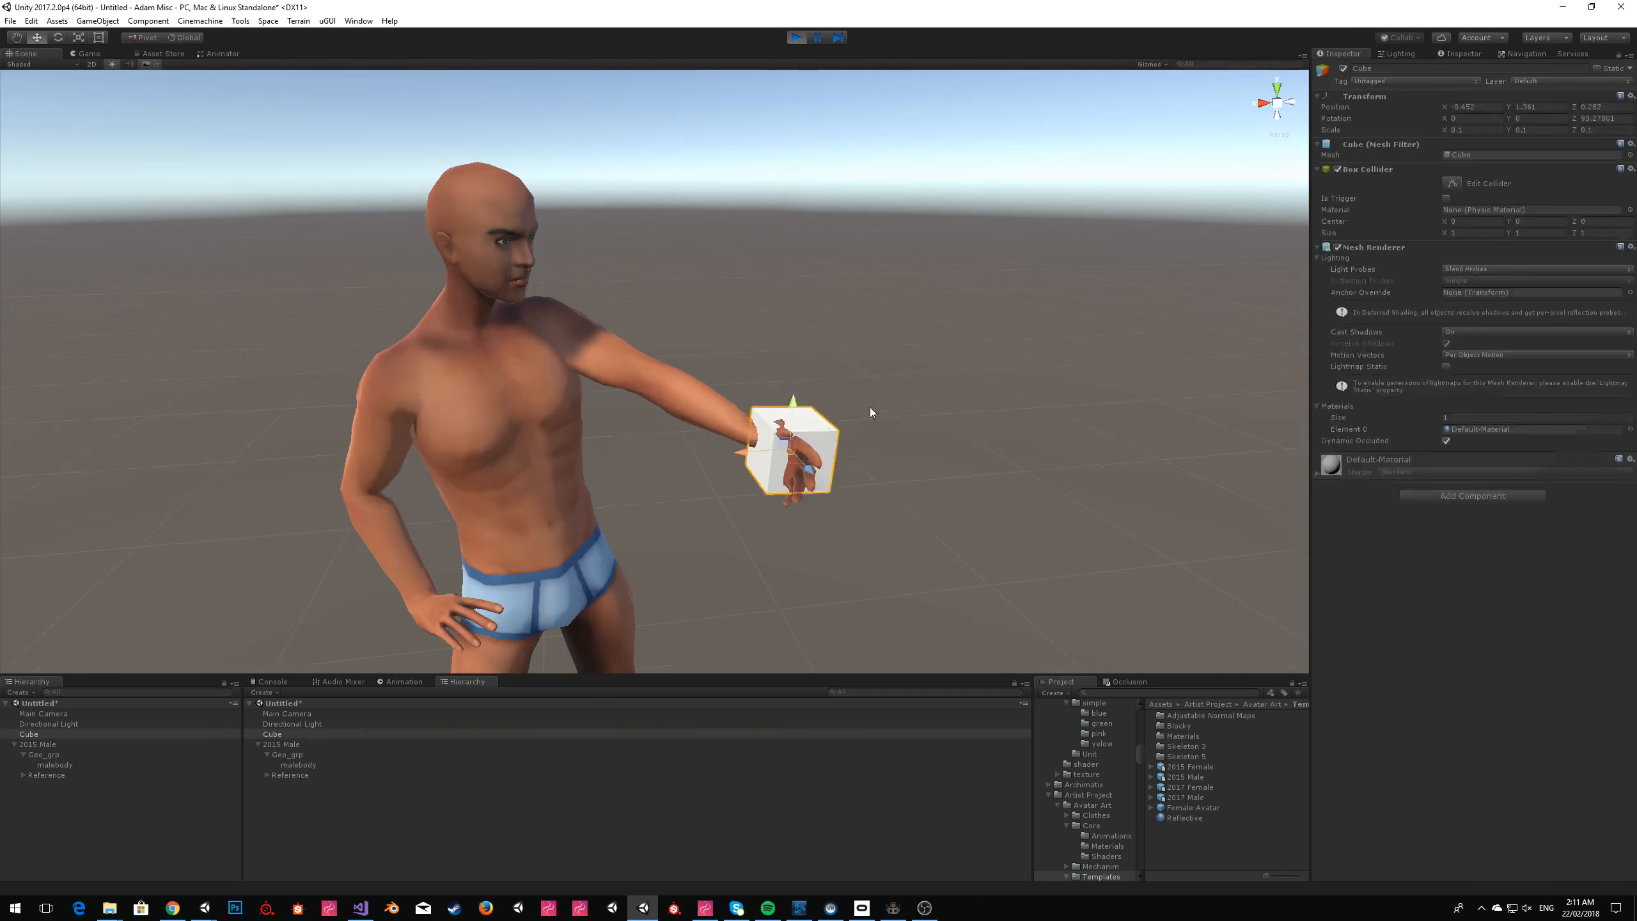
click(1040, 371)
click(768, 456)
right_drag(769, 456, 973, 380)
mouse_move(665, 322)
mouse_down()
mouse_move(890, 337)
mouse_move(523, 260)
mouse_move(651, 336)
mouse_up()
click(890, 323)
right_drag(889, 323, 745, 389)
click(731, 398)
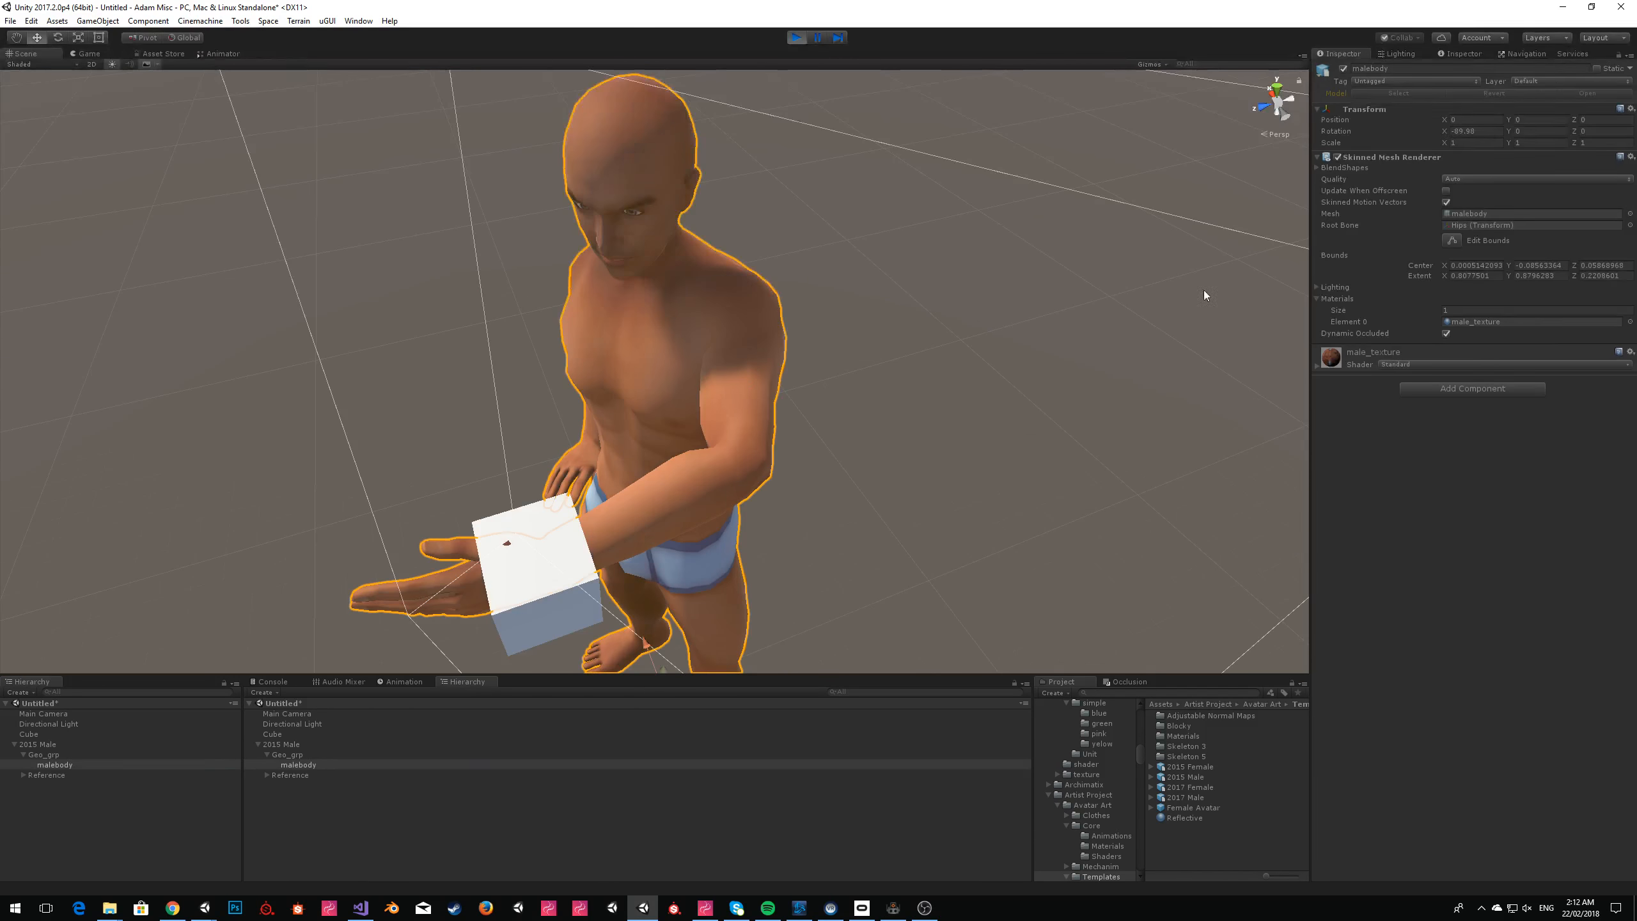
Examine the 2015 Male's Avatar IK Task settings and the left arm's pose at the cube from the front.
click(37, 745)
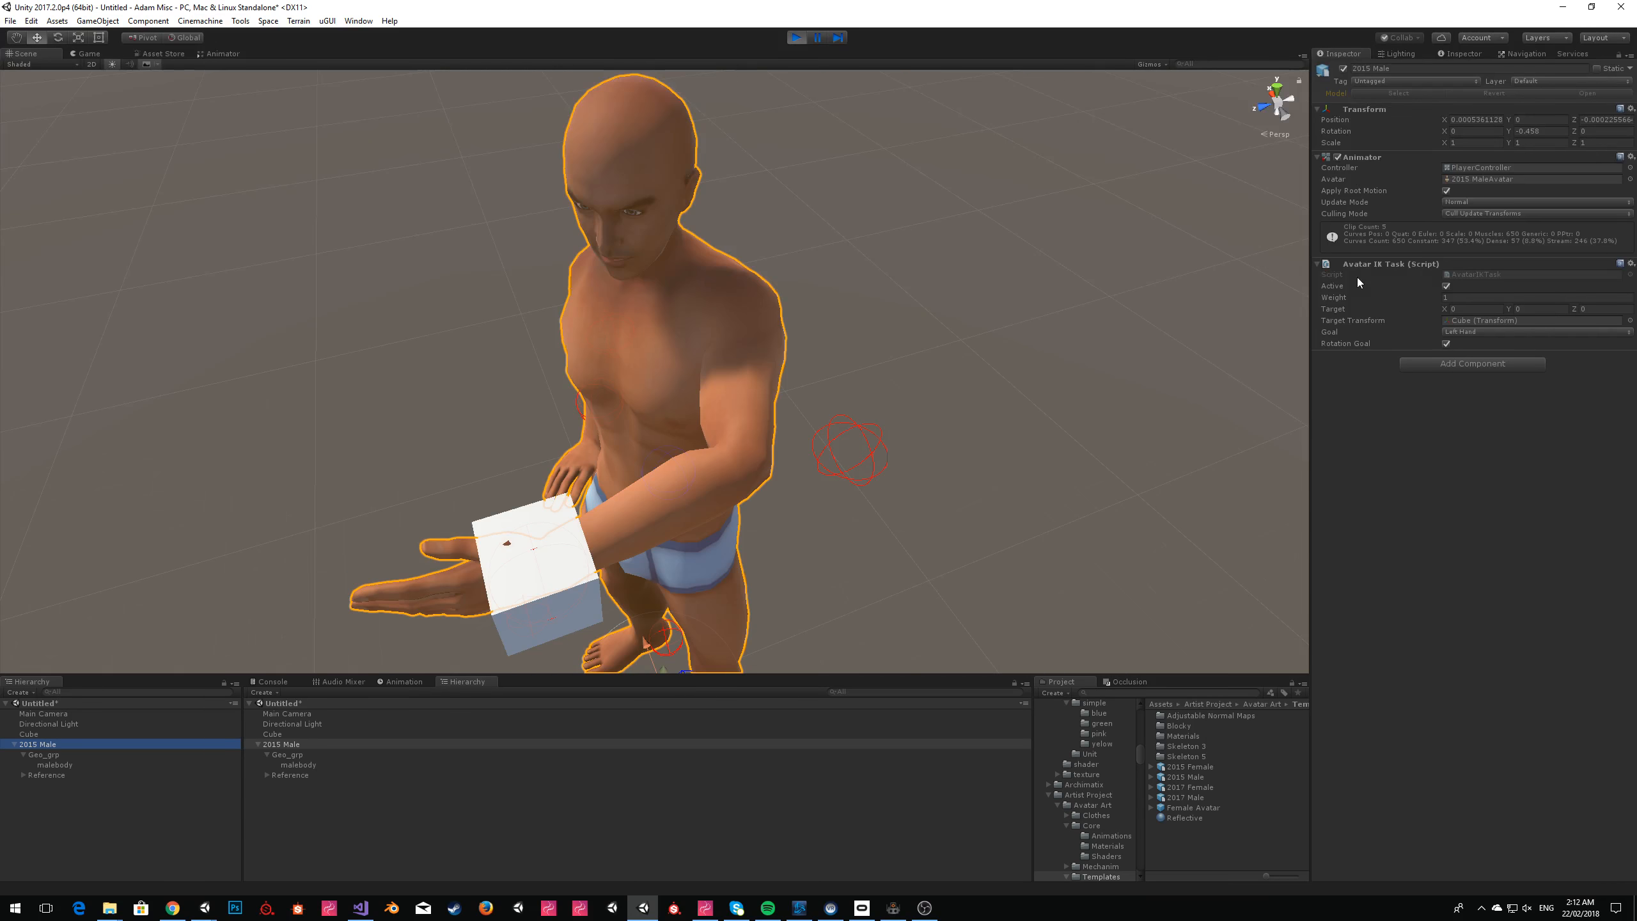
alt+drag(969, 347, 1015, 331)
alt+scroll(1015, 331, up, 5)
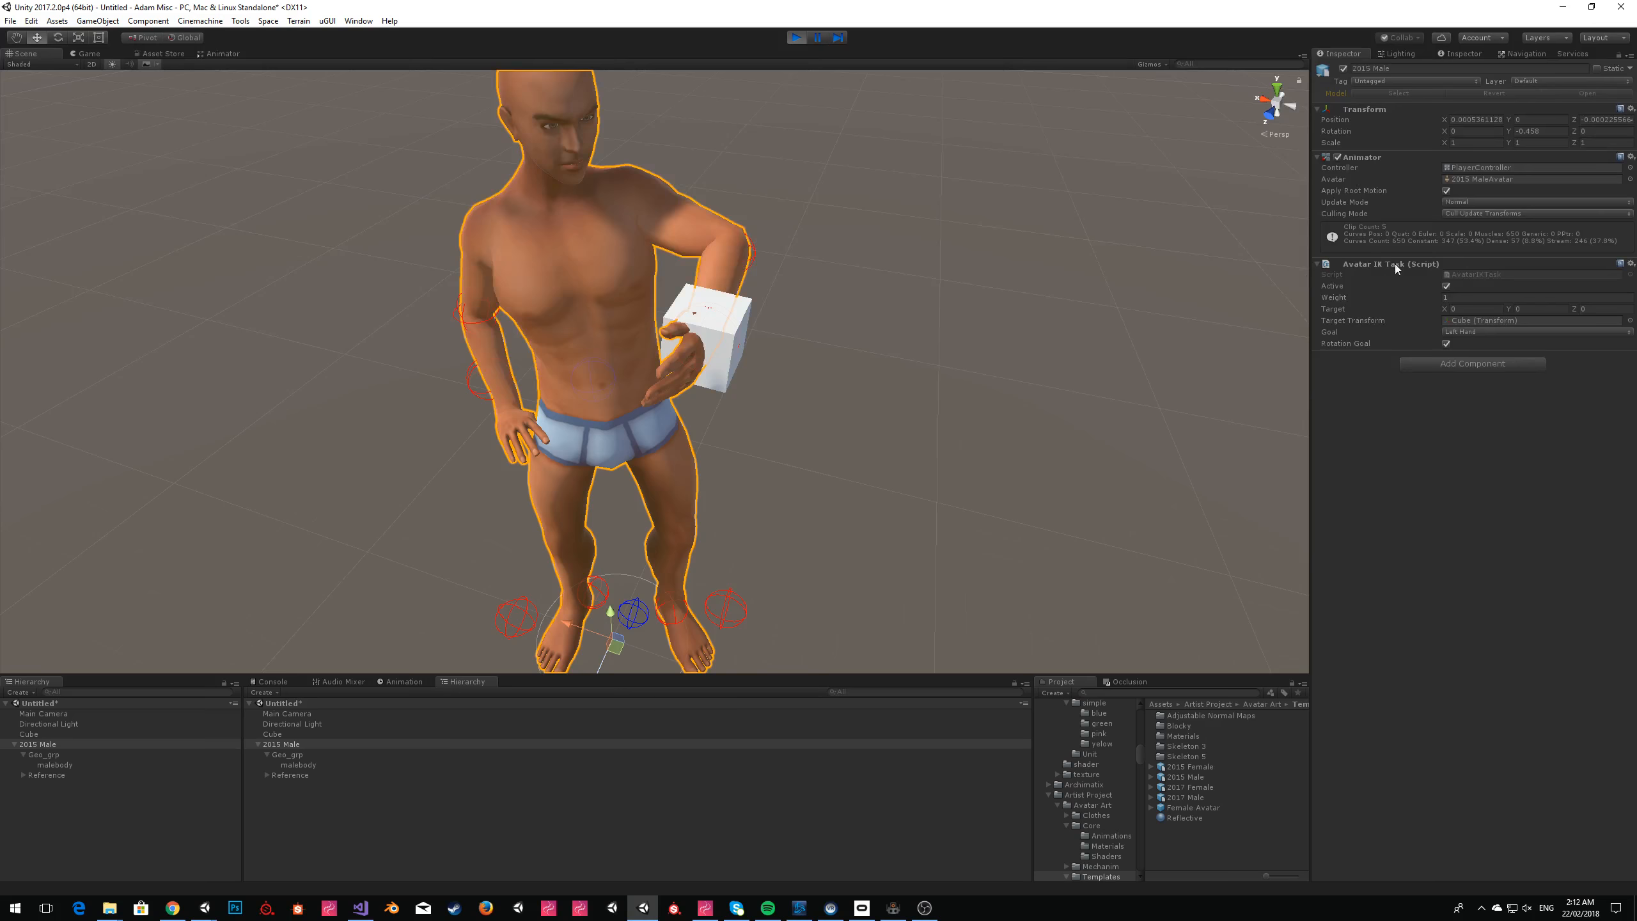
click(647, 389)
right_drag(647, 389, 743, 335)
key(s)
key(w)
key(w)
key(s)
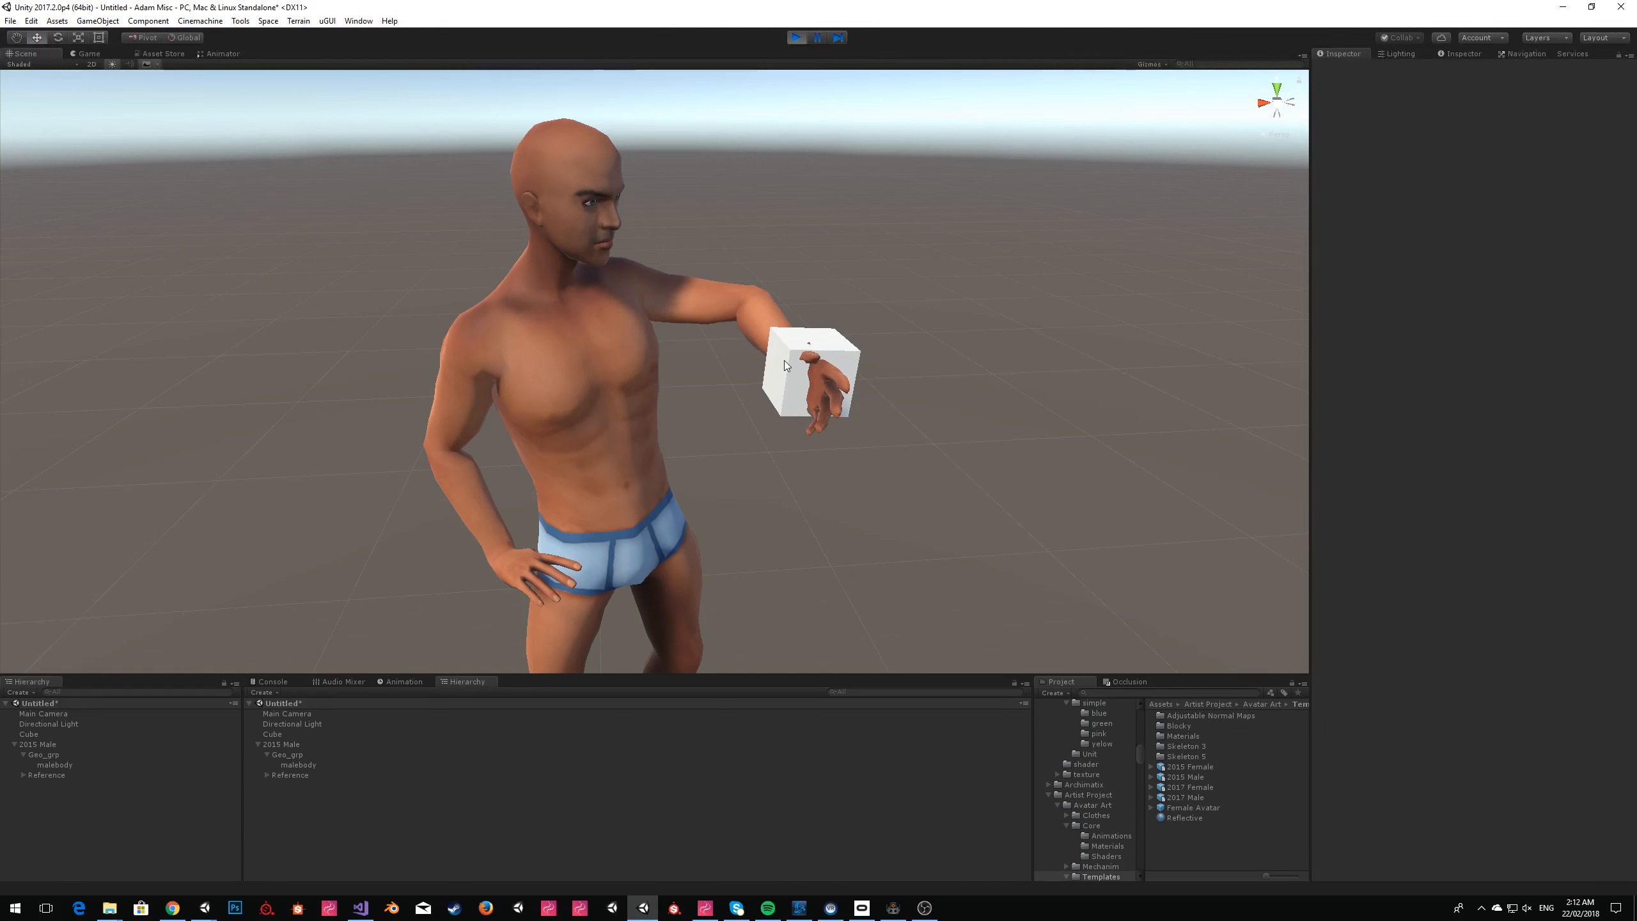
Nudge the cube slightly closer to the character's body and stop play mode.
click(786, 365)
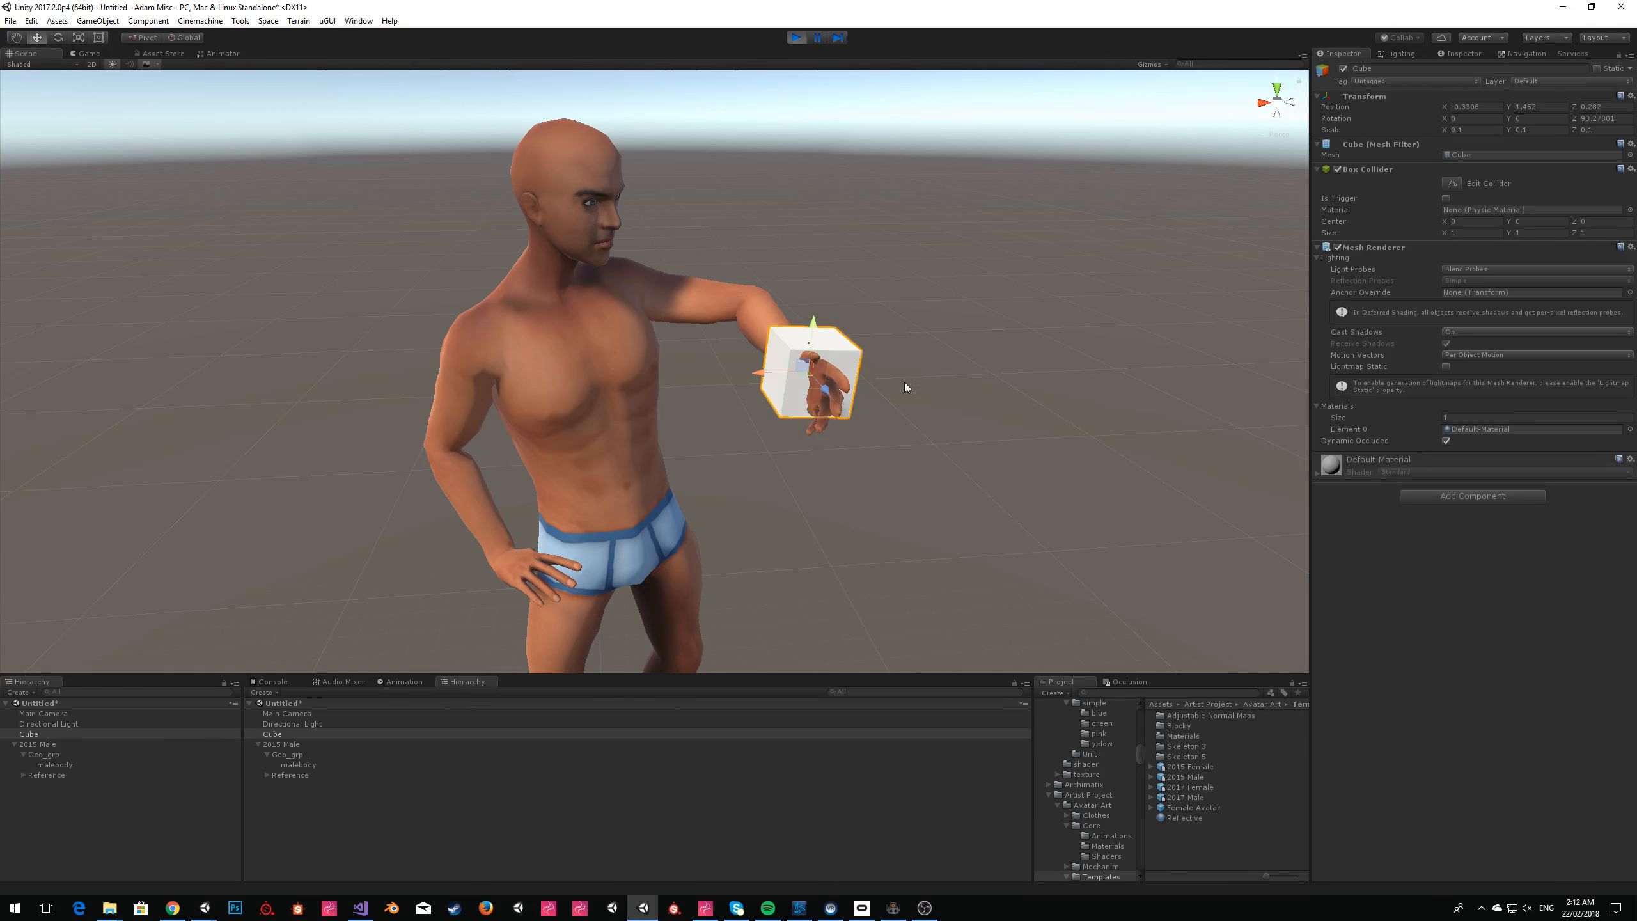
mouse_move(803, 375)
mouse_down()
mouse_move(857, 263)
mouse_move(822, 445)
mouse_move(857, 385)
mouse_move(782, 355)
mouse_up()
click(795, 37)
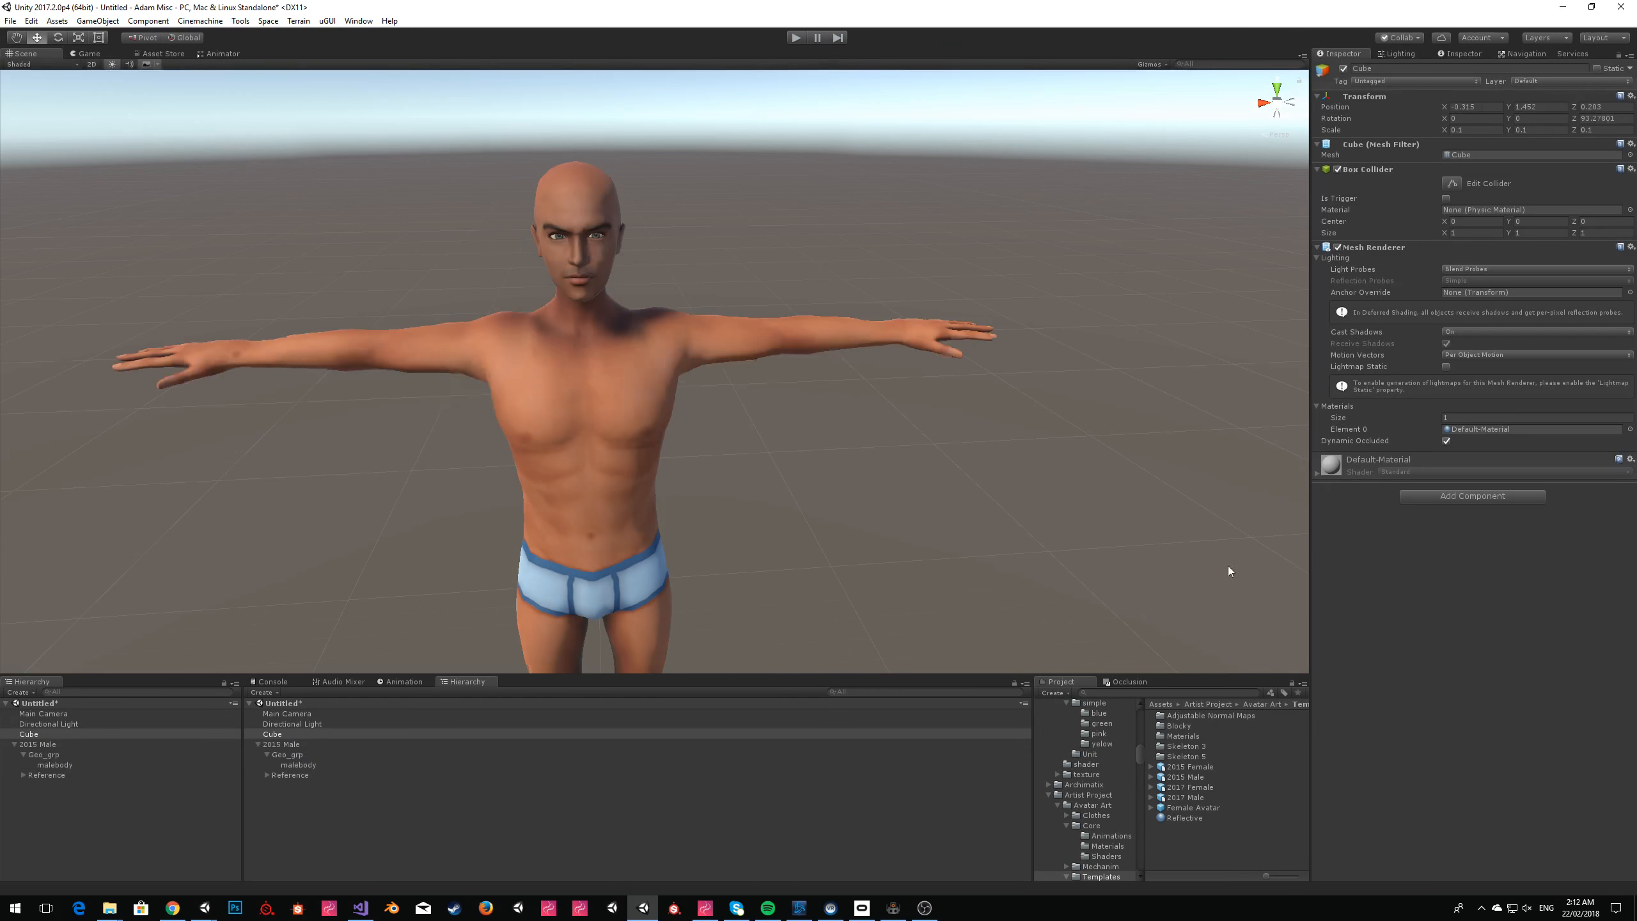
Inspect the IK Pass setting of the Base Layer in the 2015 Male's PlayerController and return to the scene view.
click(48, 746)
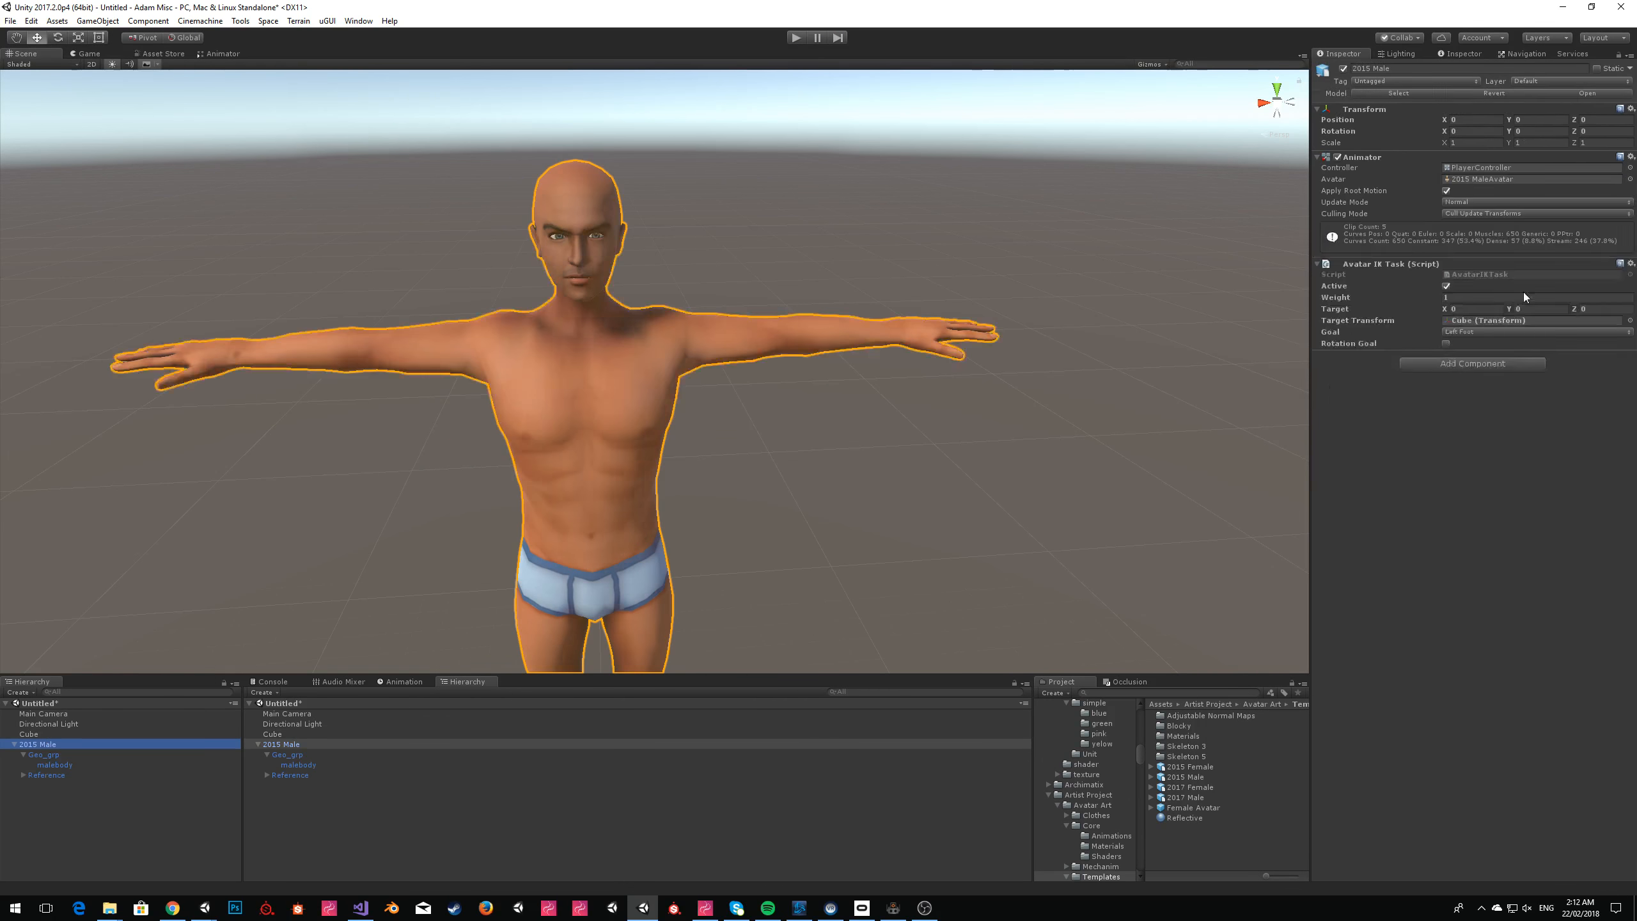
double_click(1494, 168)
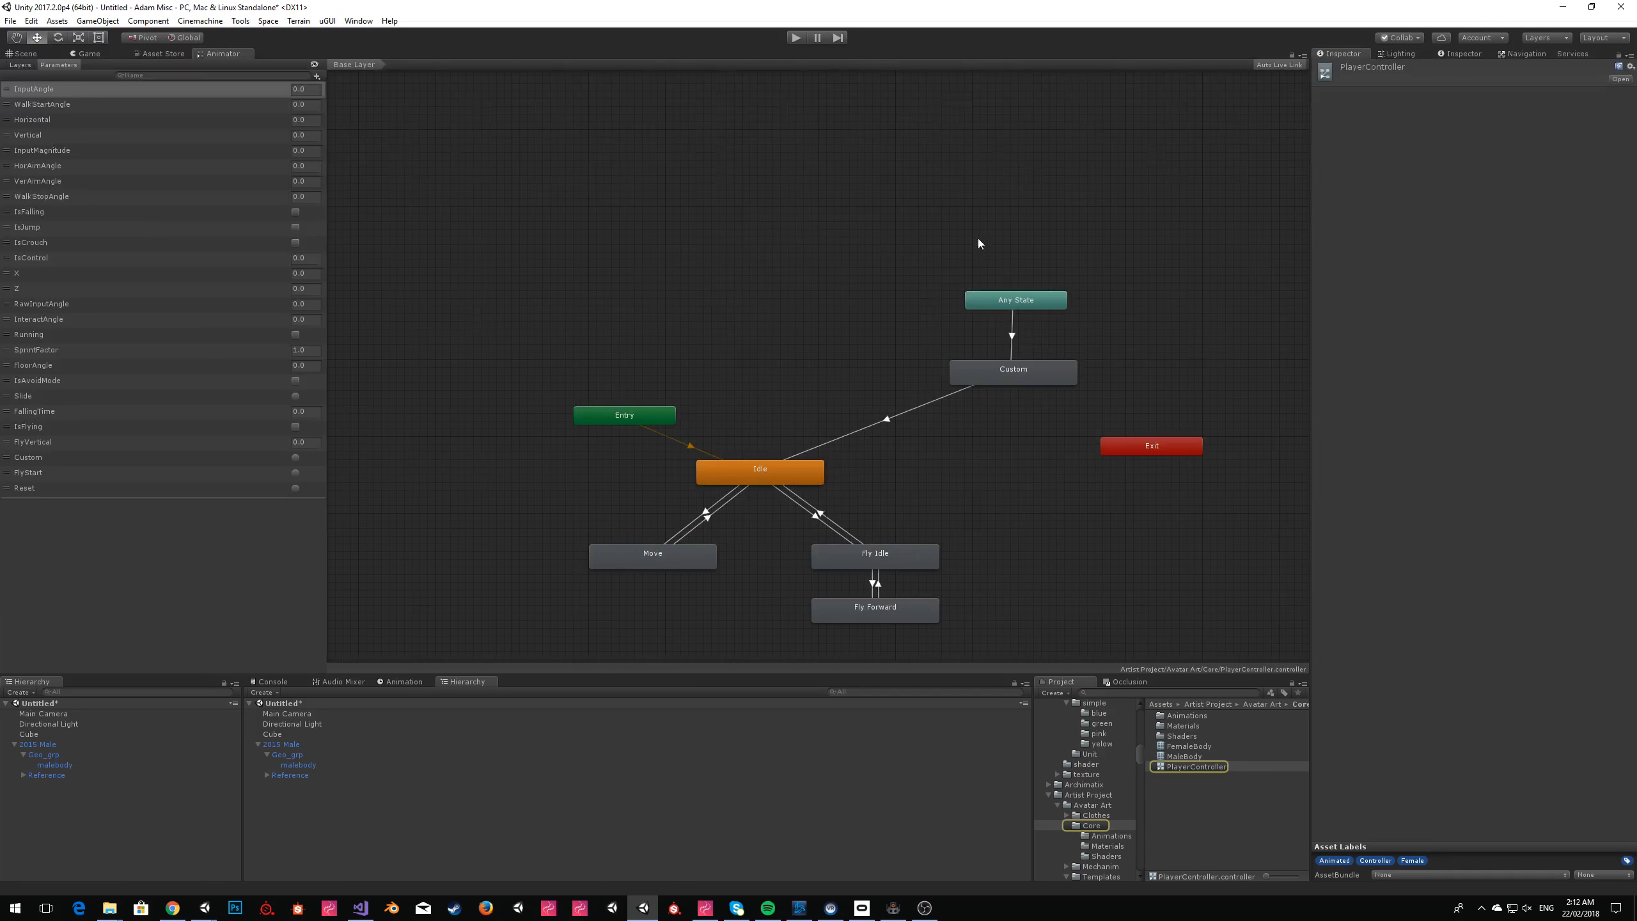
click(31, 66)
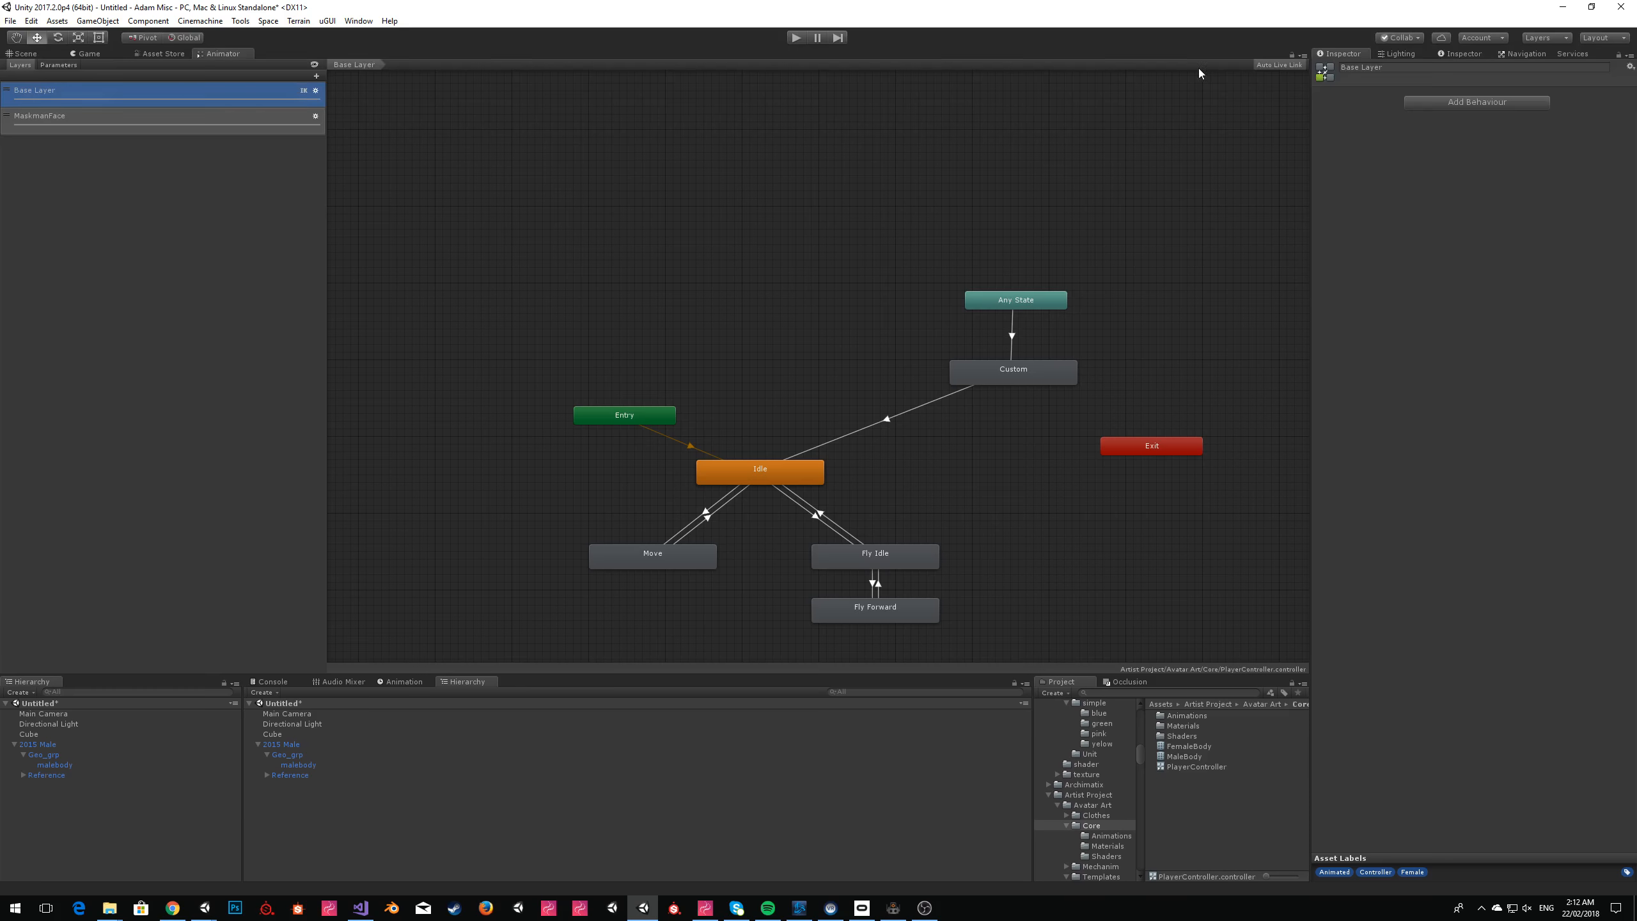
click(316, 91)
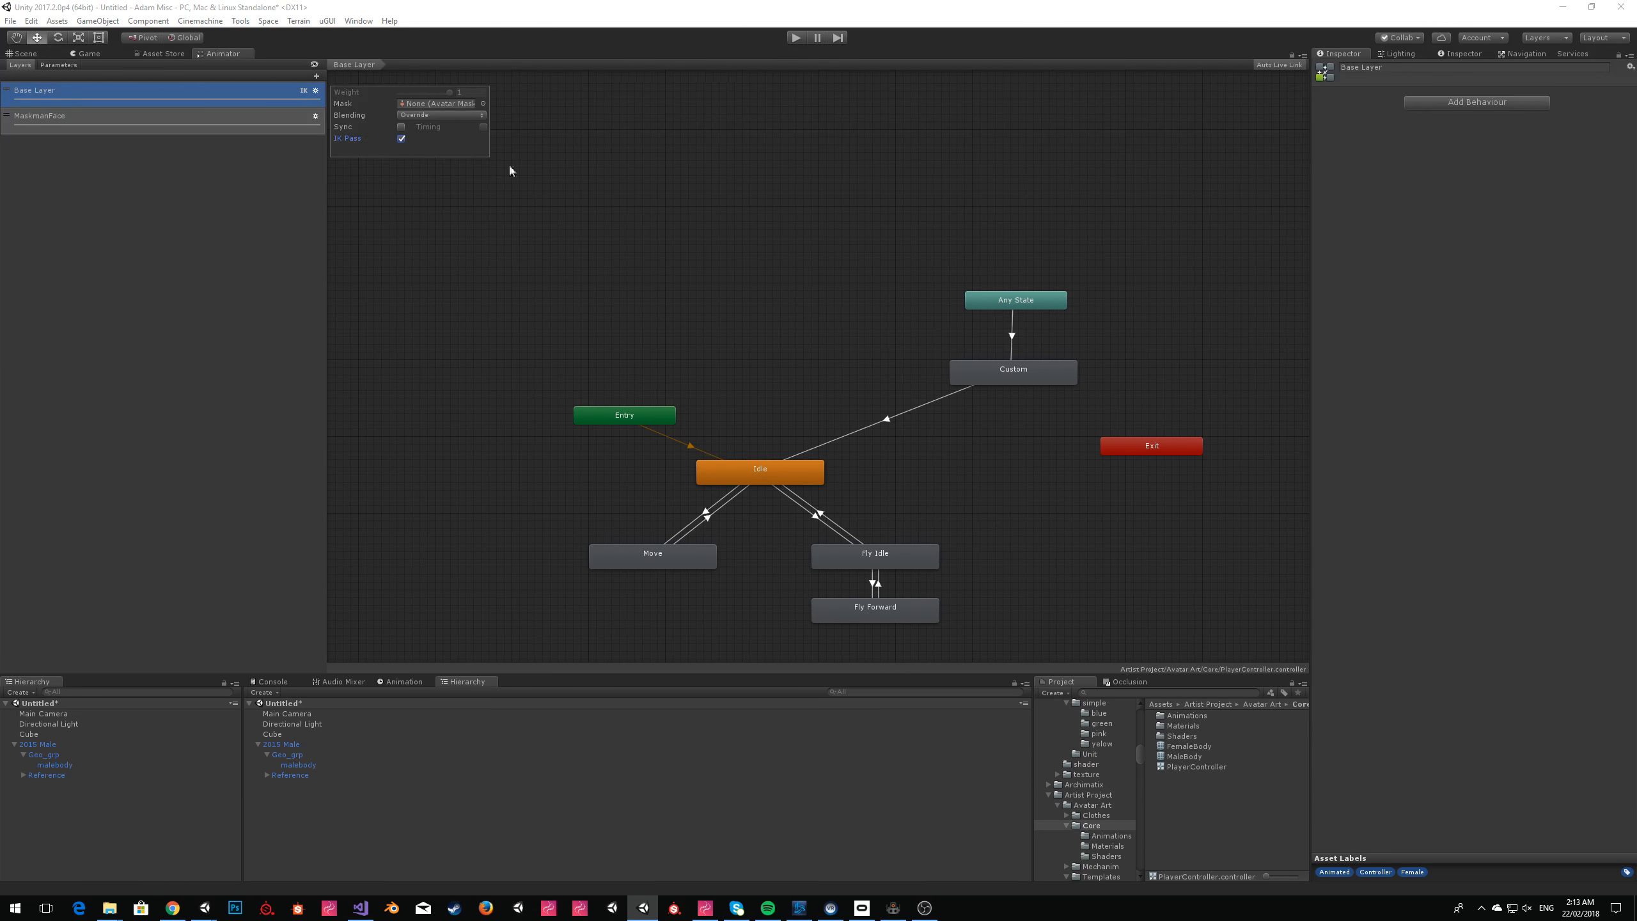
click(470, 282)
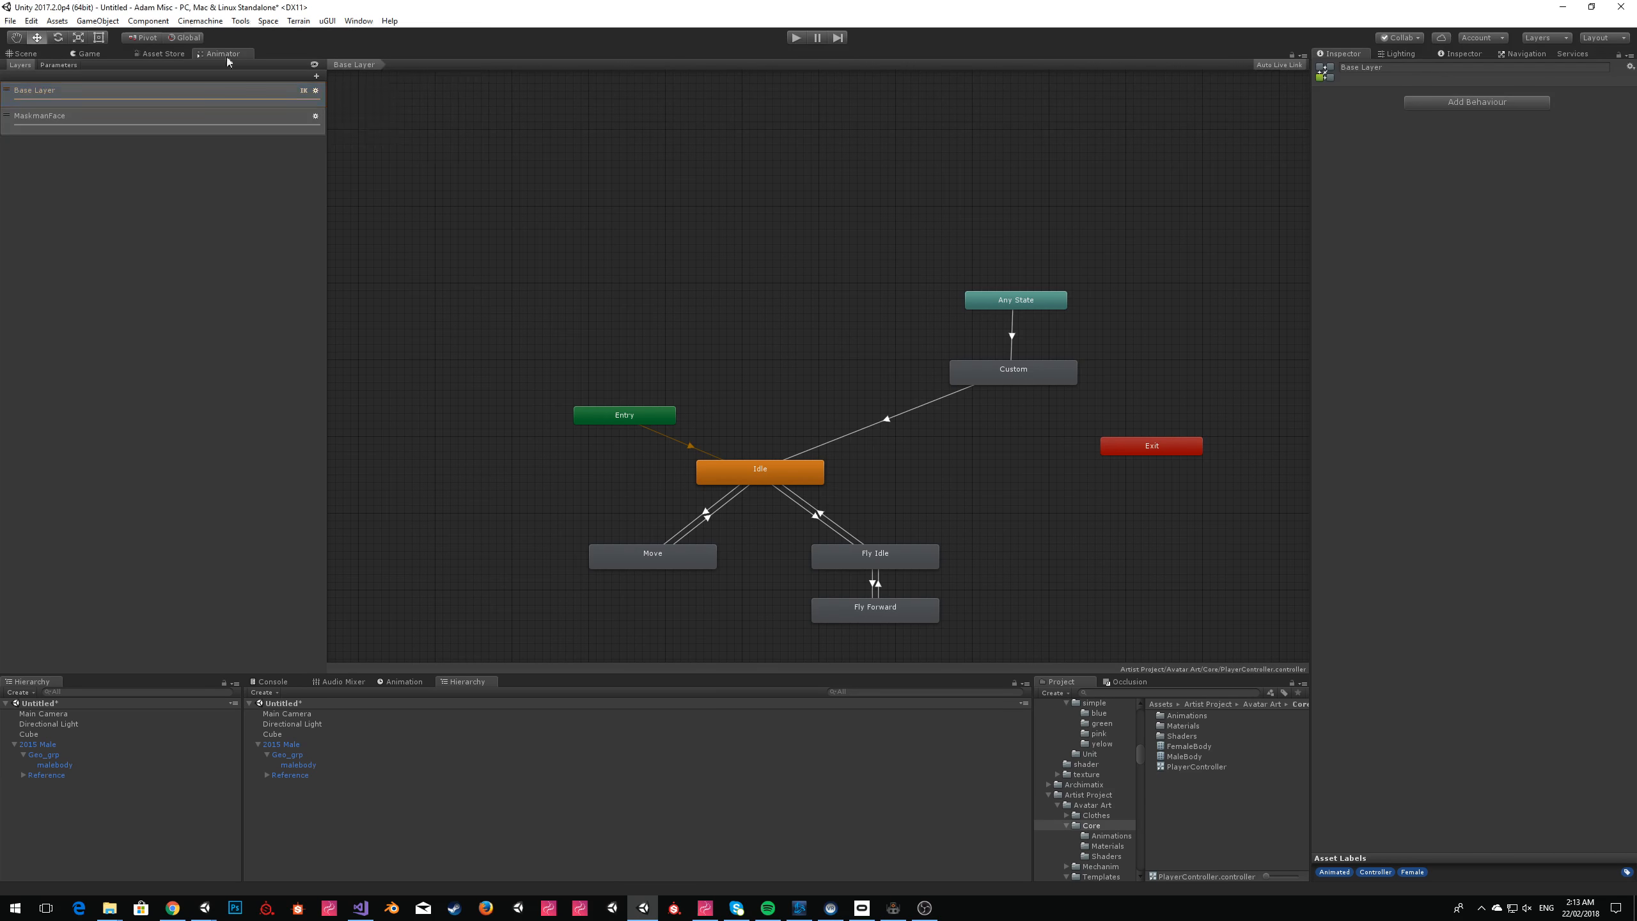
click(19, 54)
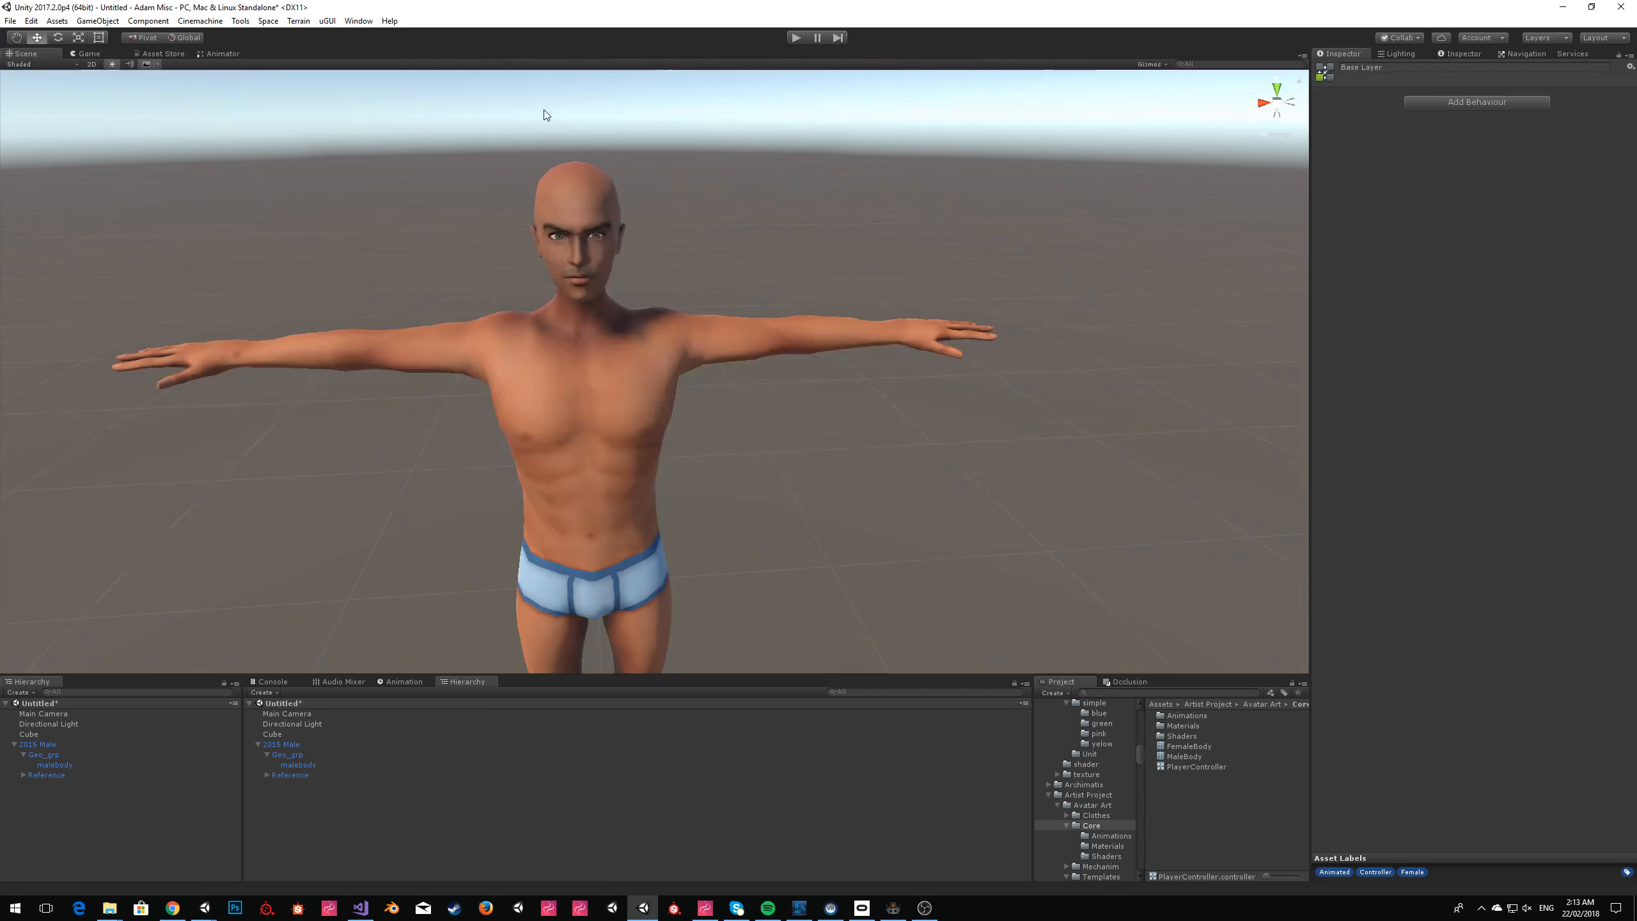
Move the cube up beside the character's outstretched left hand.
click(894, 192)
right_drag(894, 193, 853, 339)
click(514, 504)
drag(509, 494, 851, 232)
click(1037, 384)
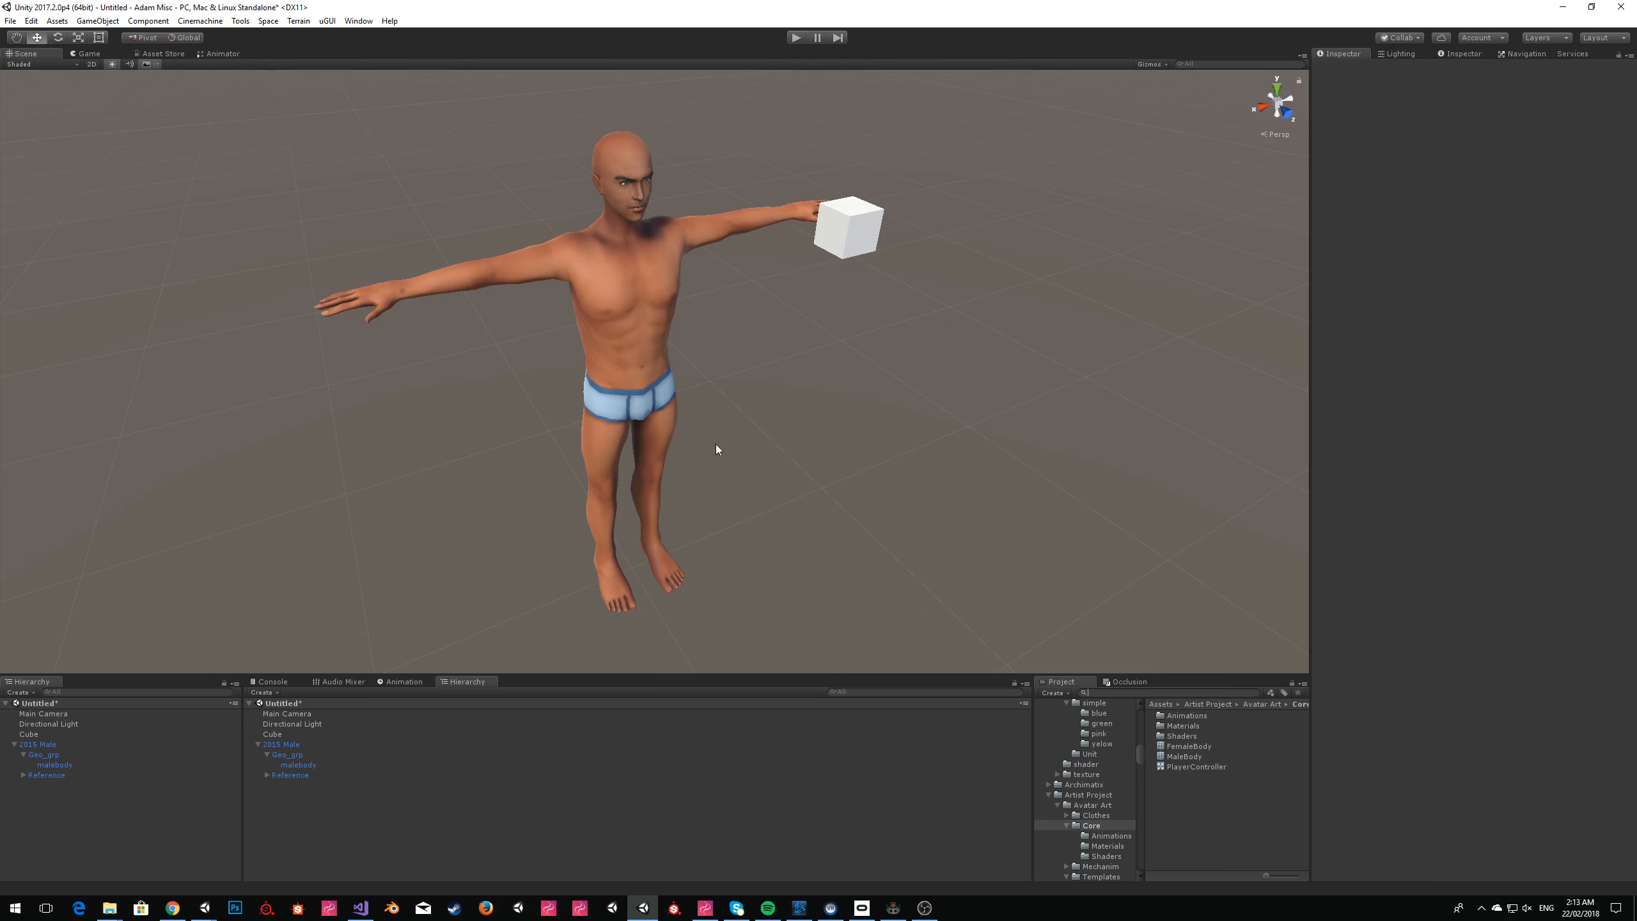
Create a cylinder and place it beside the character, below the cube.
click(97, 20)
mouse_move(159, 63)
click(305, 105)
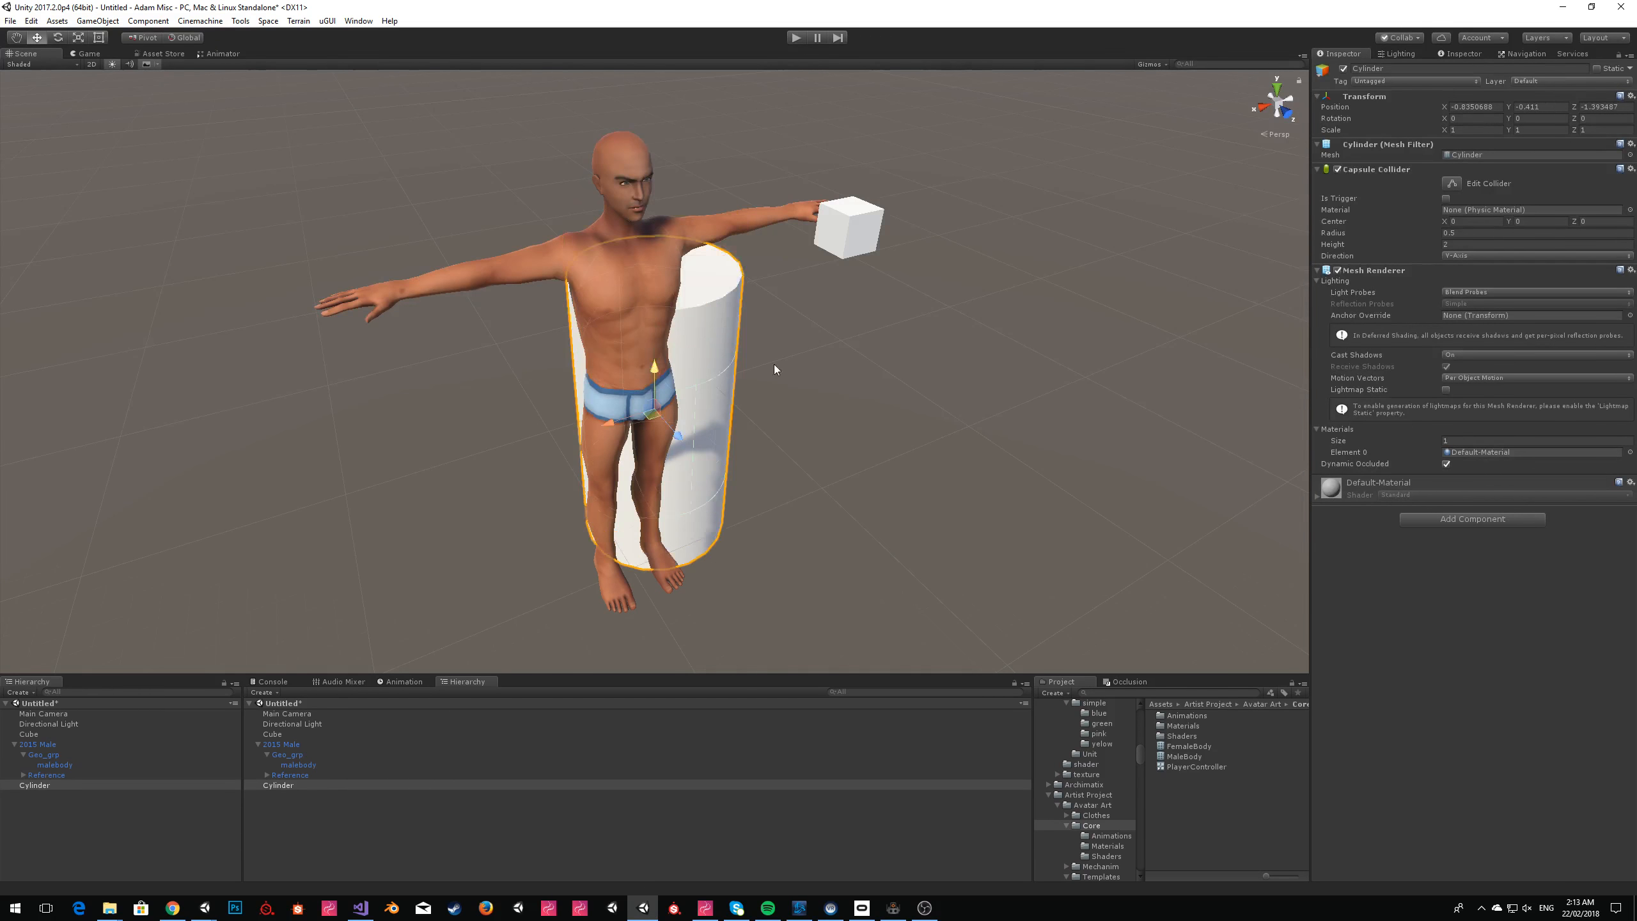
drag(651, 372, 864, 431)
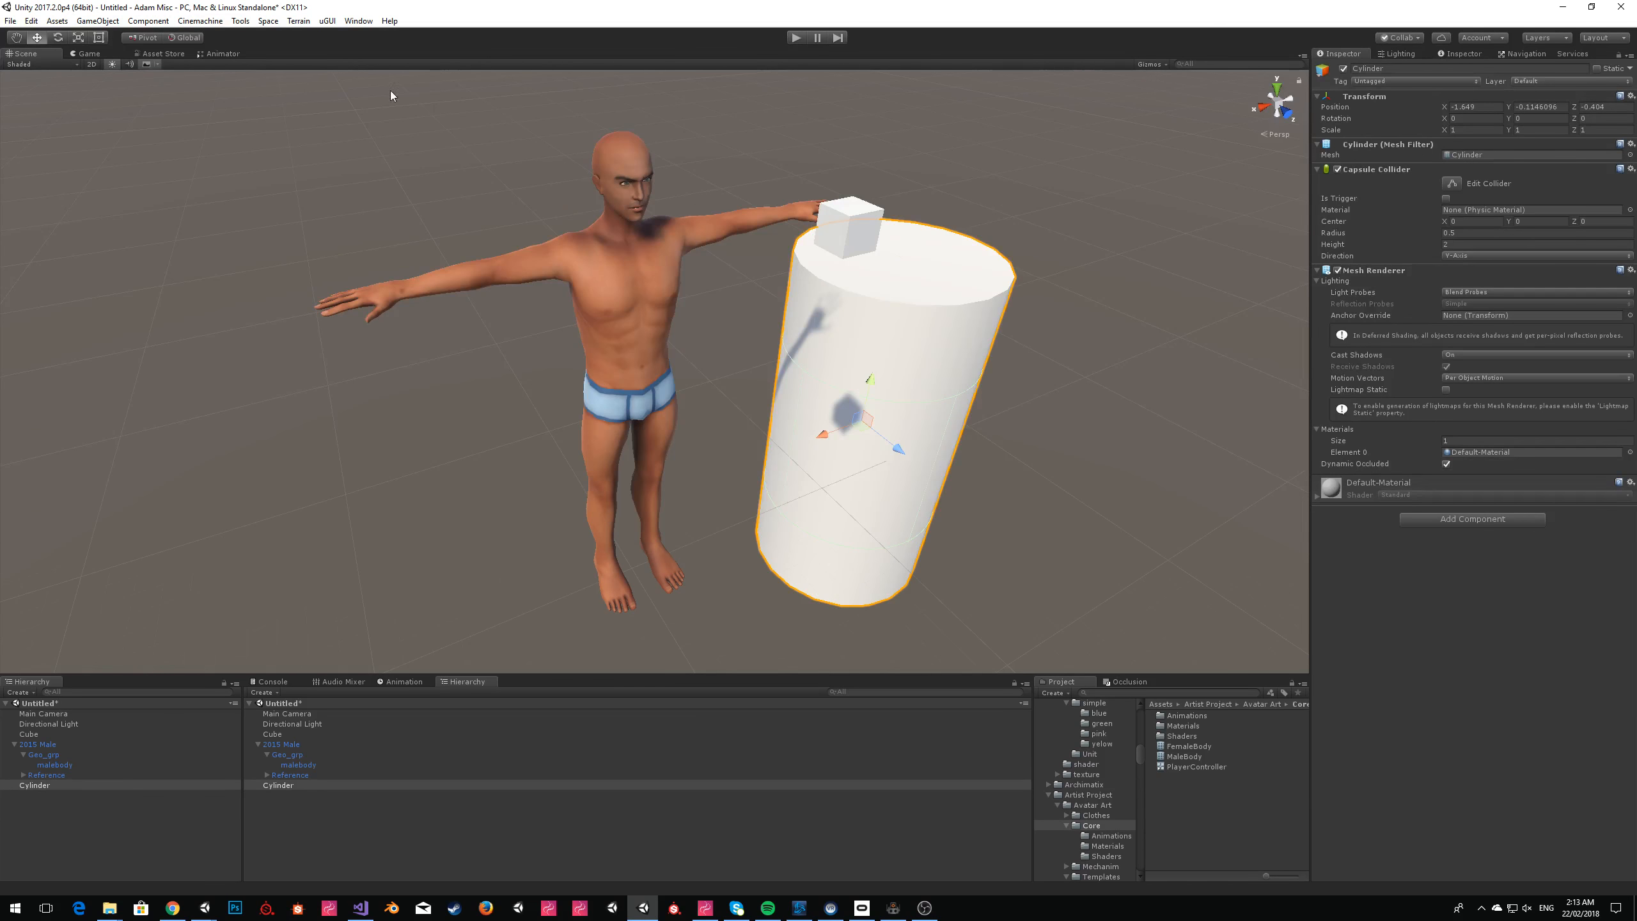
Shorten the cylinder to roughly a quarter of its height and set its X and Z scale to 0.1.
click(99, 37)
drag(930, 250, 843, 529)
key(ctrl+z)
click(1474, 131)
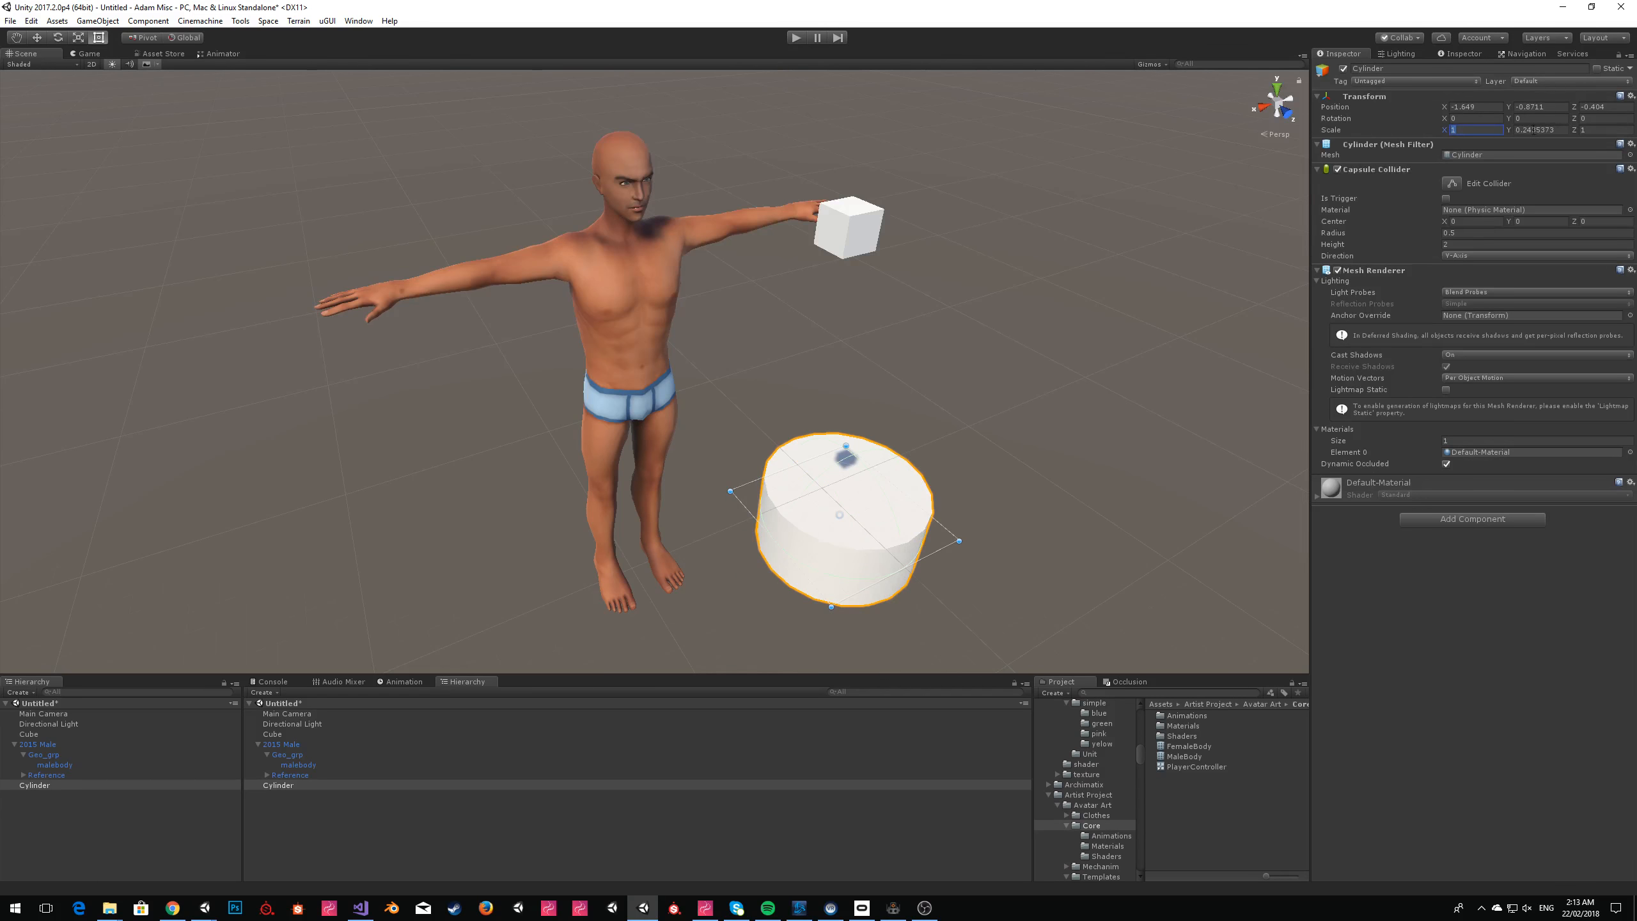
text(.1)
key(Tab)
key(Tab)
text(.1)
Shorten the thin cylinder to a Y scale of about 0.06 and remove its Capsule Collider.
drag(845, 487, 839, 524)
key(w)
right_drag(875, 448, 486, 366)
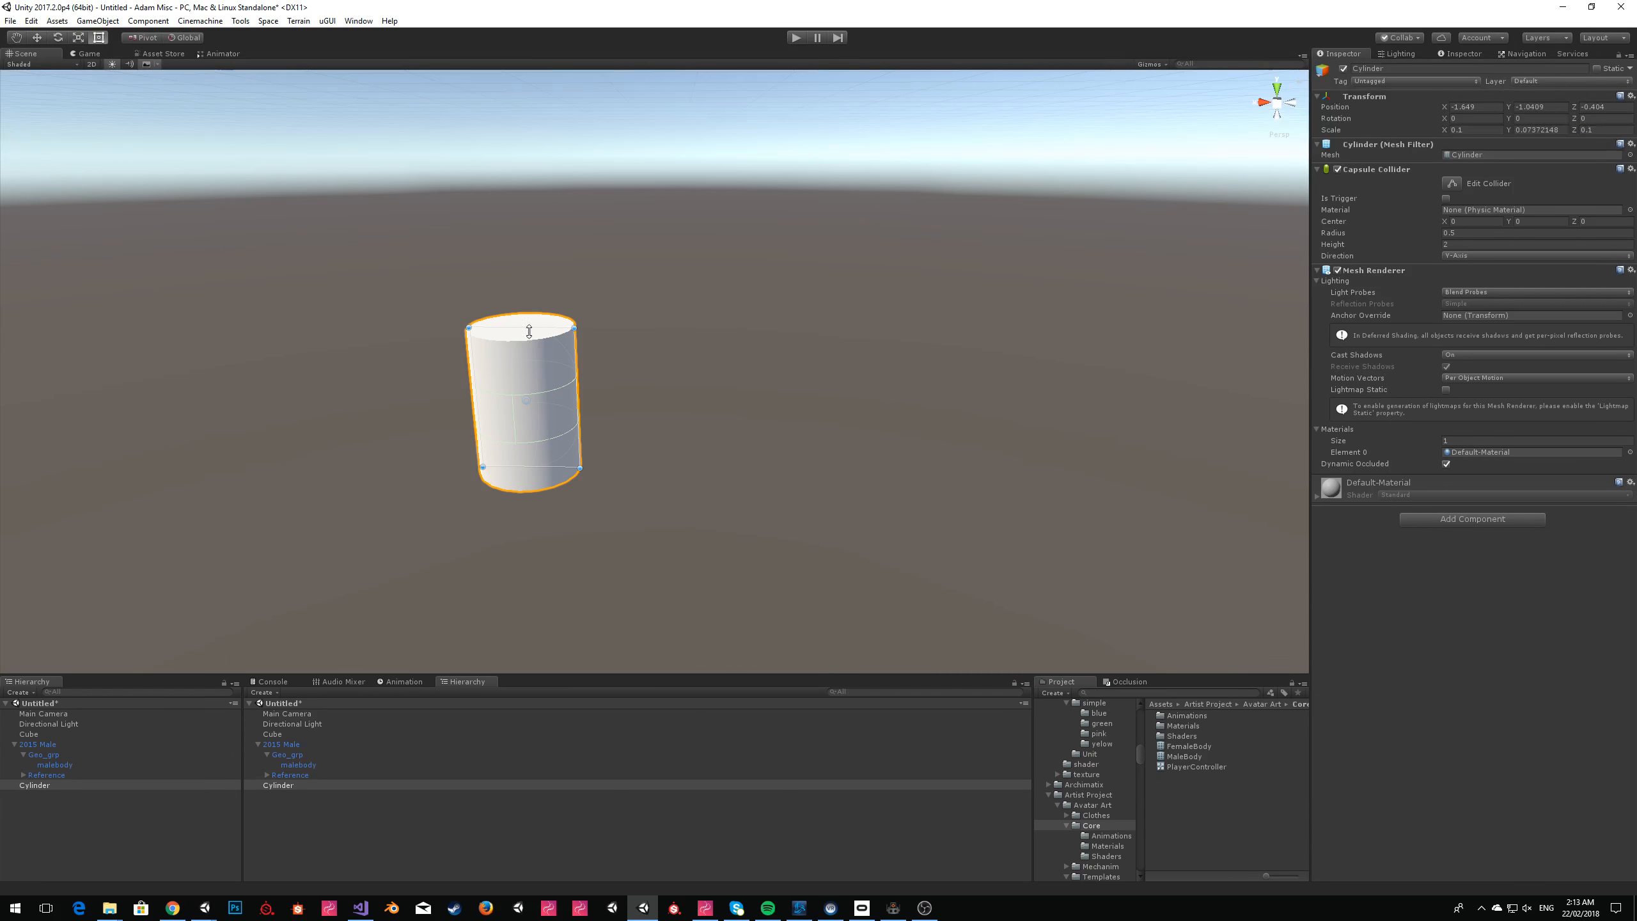
drag(529, 331, 531, 353)
click(38, 38)
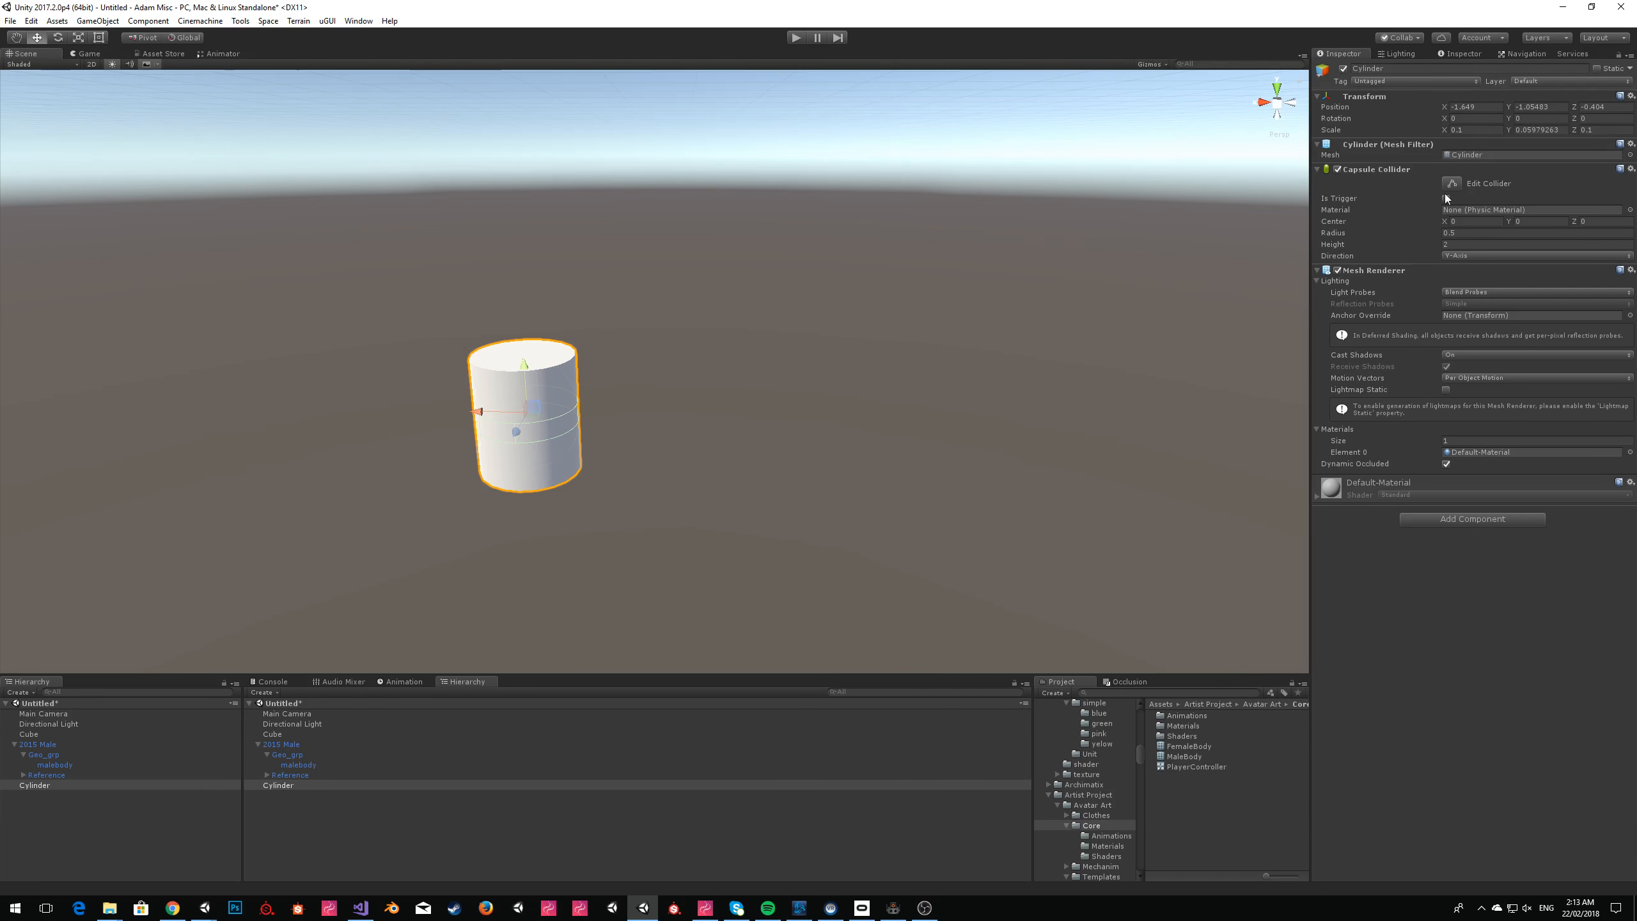
right_click(1402, 176)
click(1438, 200)
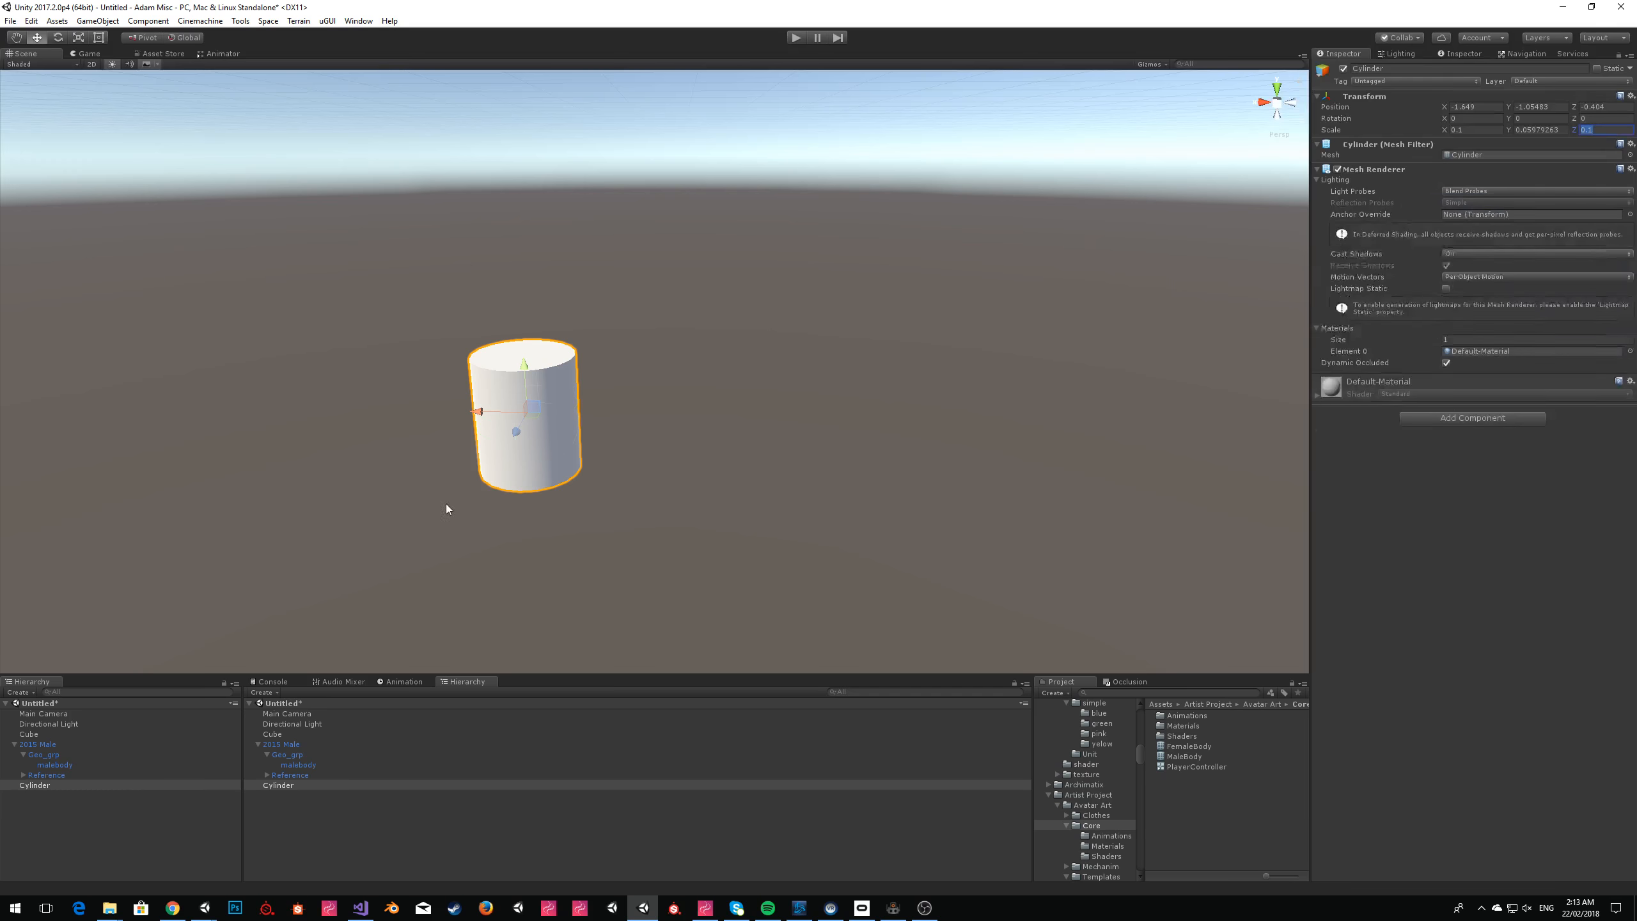
Duplicate the cylinder, offset the copy to one side and lay it down with rotation Y 90 and Z -90.
click(44, 786)
key(ctrl+d)
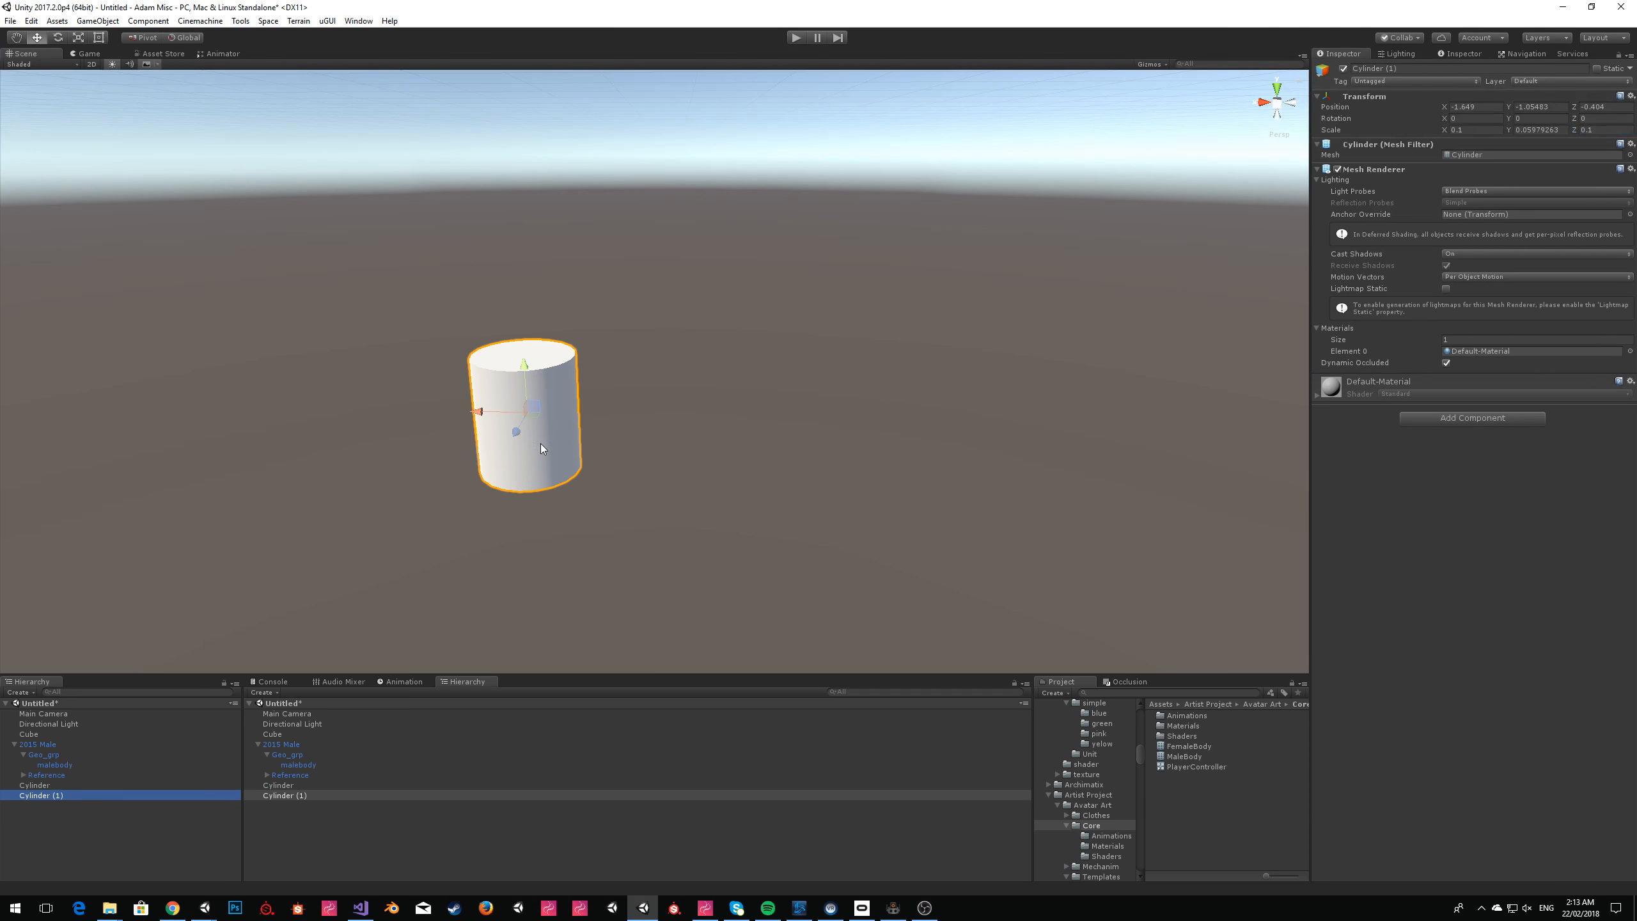
drag(535, 411, 564, 464)
click(58, 37)
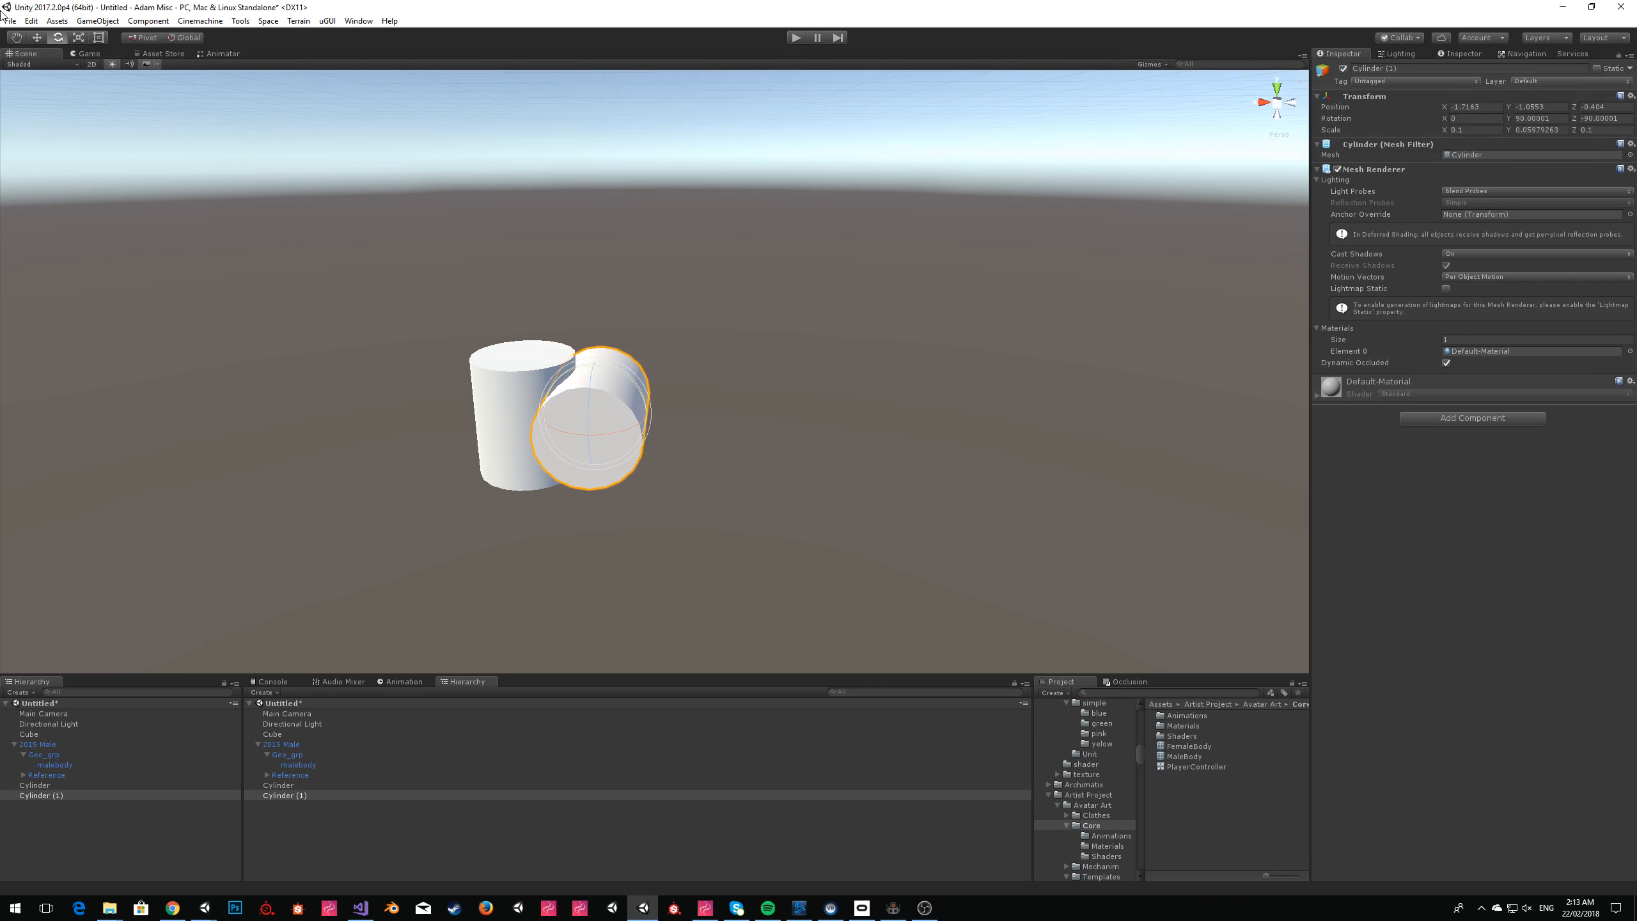
click(38, 37)
key(w)
right_drag(817, 244, 769, 293)
key(f)
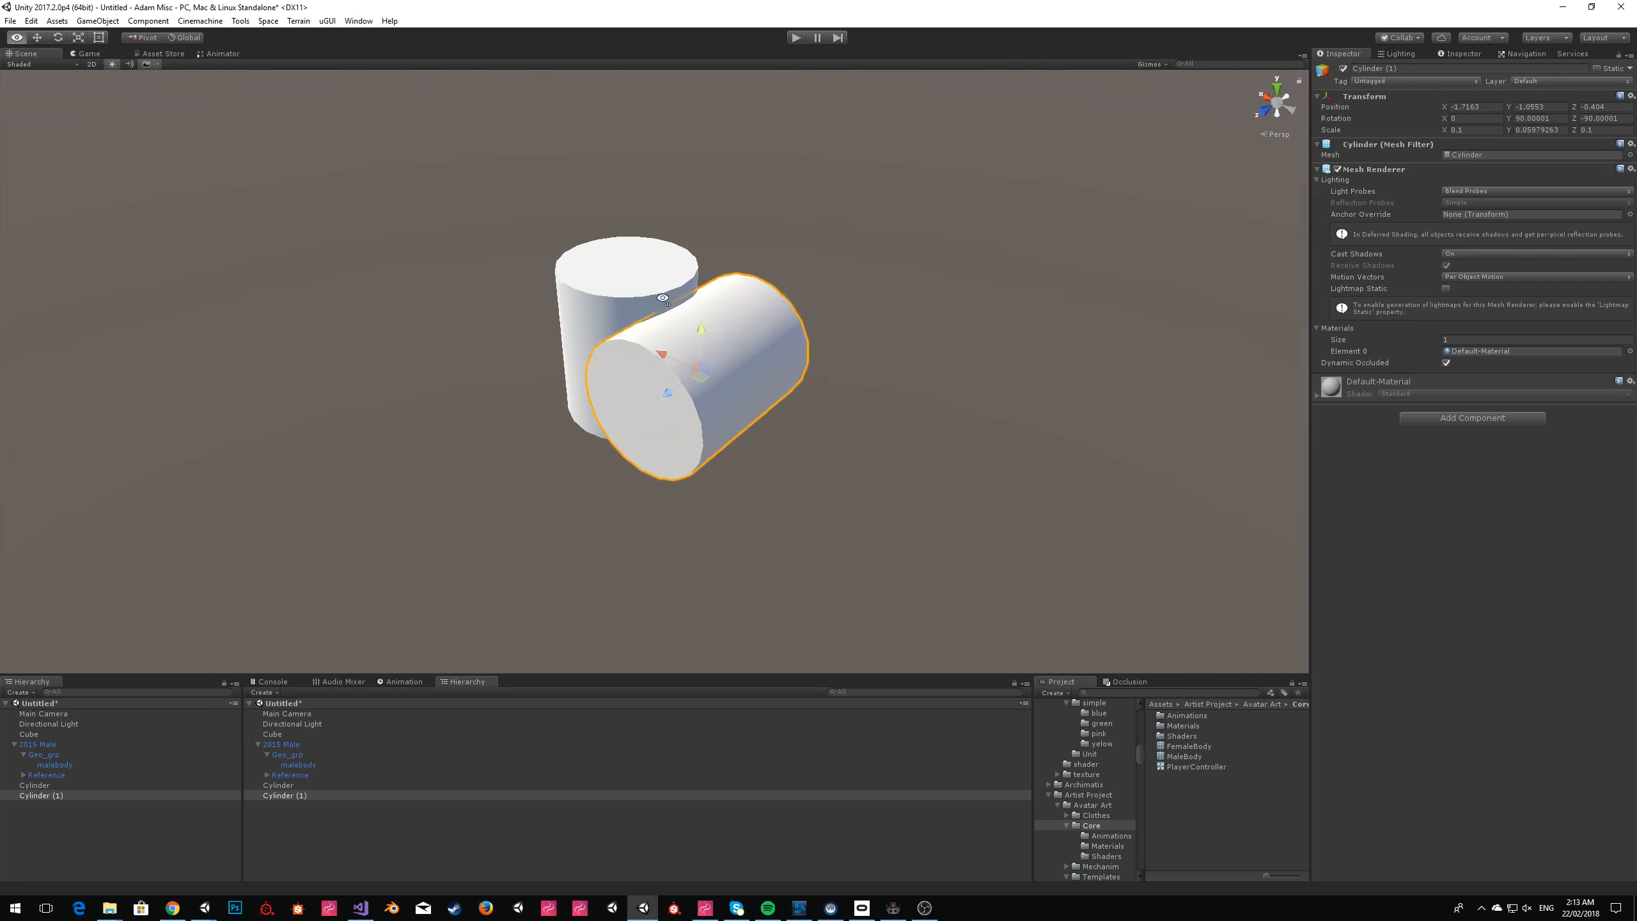
Set the copy's Y scale to 0.01 and move it partly into the upright cylinder as a mug handle.
click(1512, 130)
text(0.09)
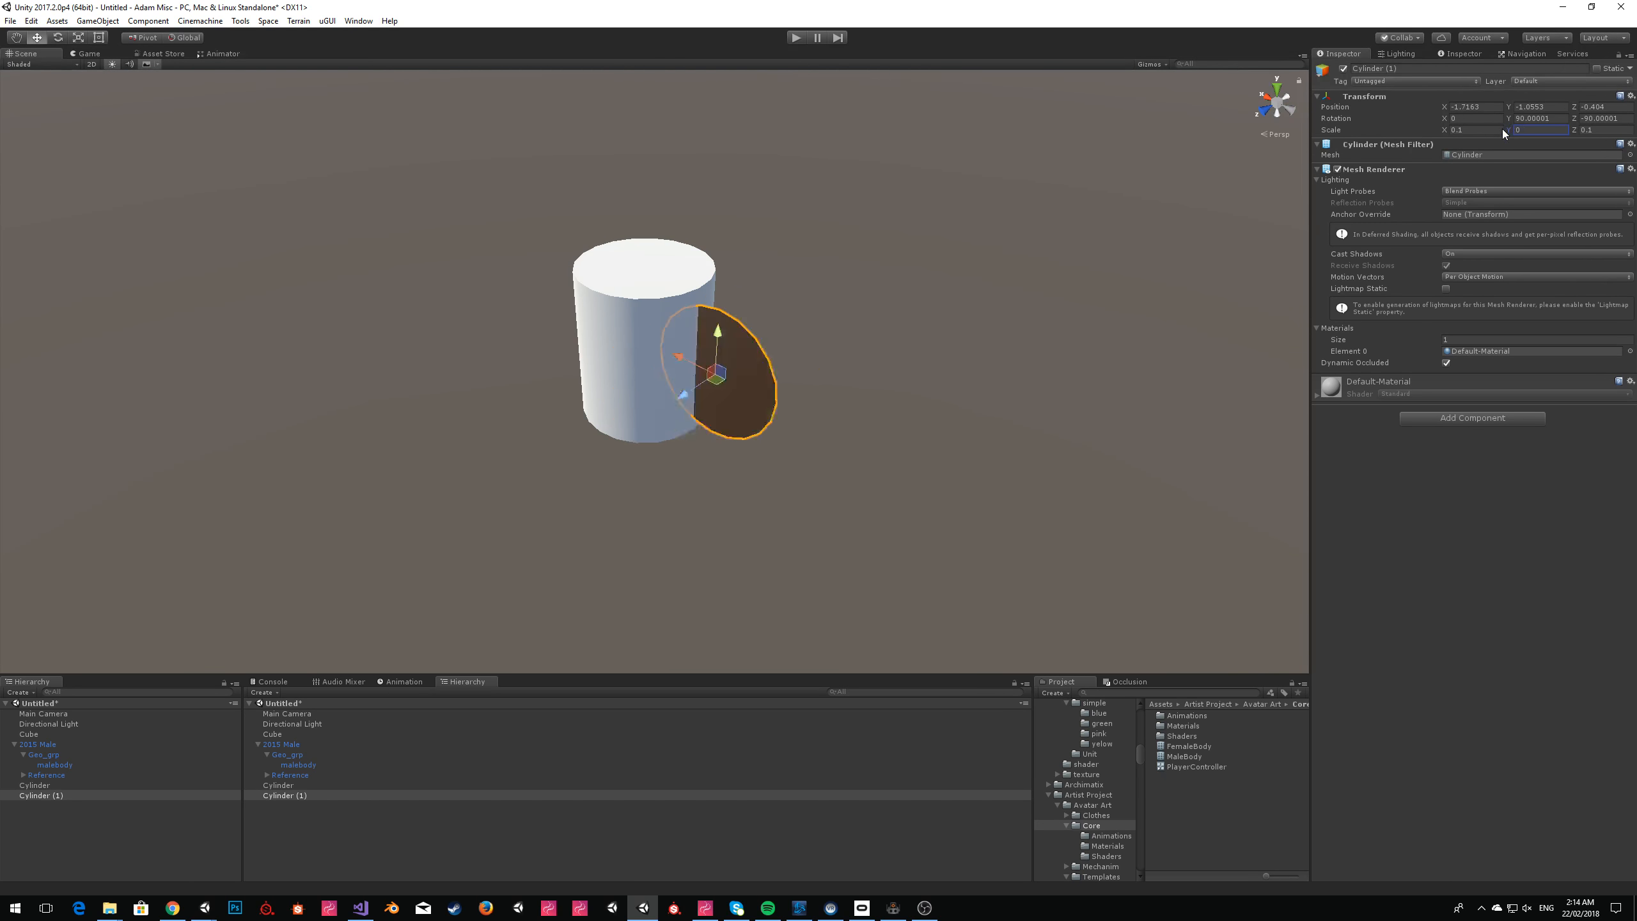
key(BackSpace)
key(BackSpace)
key(BackSpace)
text(.01)
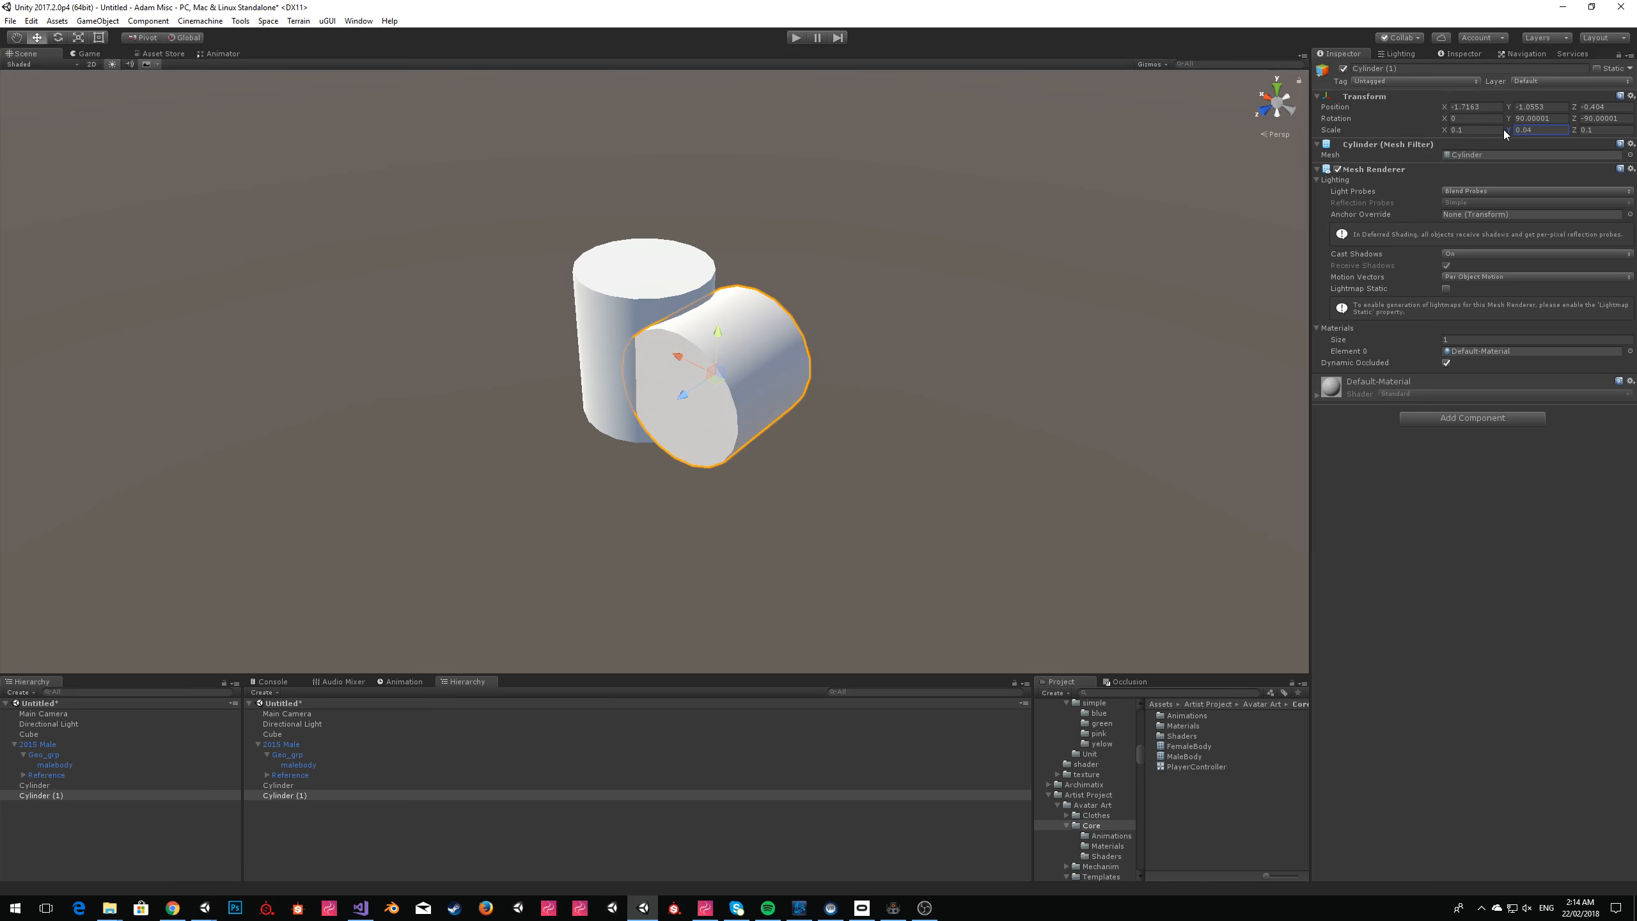
drag(723, 376, 567, 279)
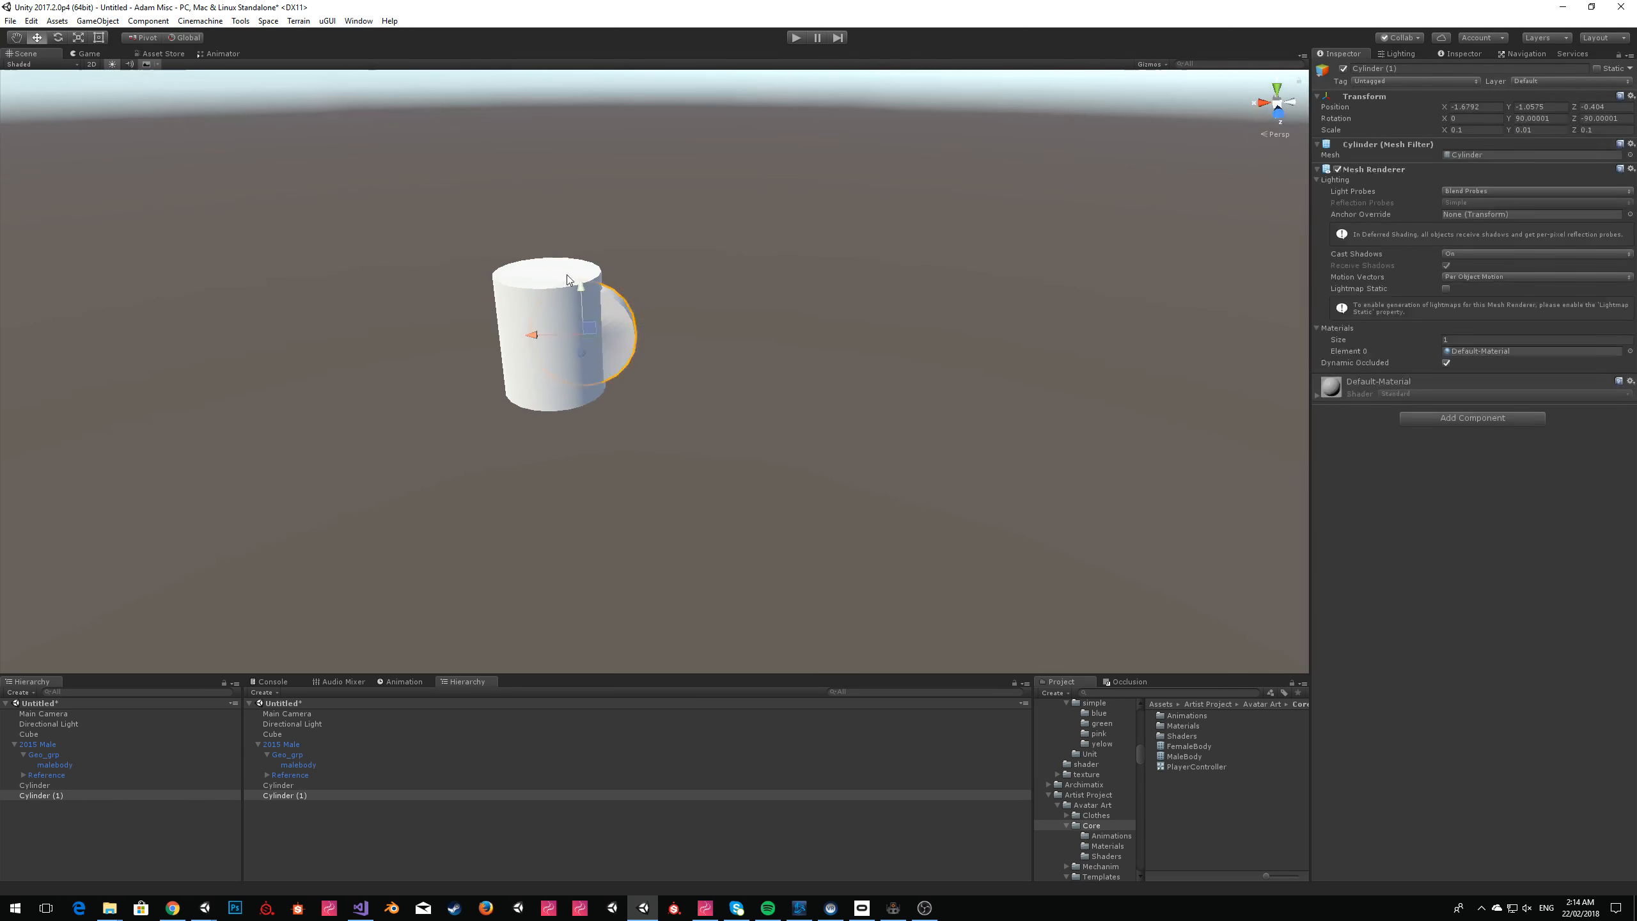
Create an empty GameObject at the upright cylinder's position and parent both cylinders to it.
click(74, 832)
click(34, 785)
click(97, 21)
click(102, 39)
click(38, 785)
mouse_move(43, 794)
mouse_down()
mouse_move(31, 822)
mouse_move(47, 805)
mouse_up()
click(43, 785)
shift+click(42, 794)
click(41, 785)
Move the mug's GameObject up in front of the character, next to the cube, at about X -0.41, Y 1.217, Z 0.198.
key(s)
right_drag(688, 316, 731, 318)
key(a)
key(s)
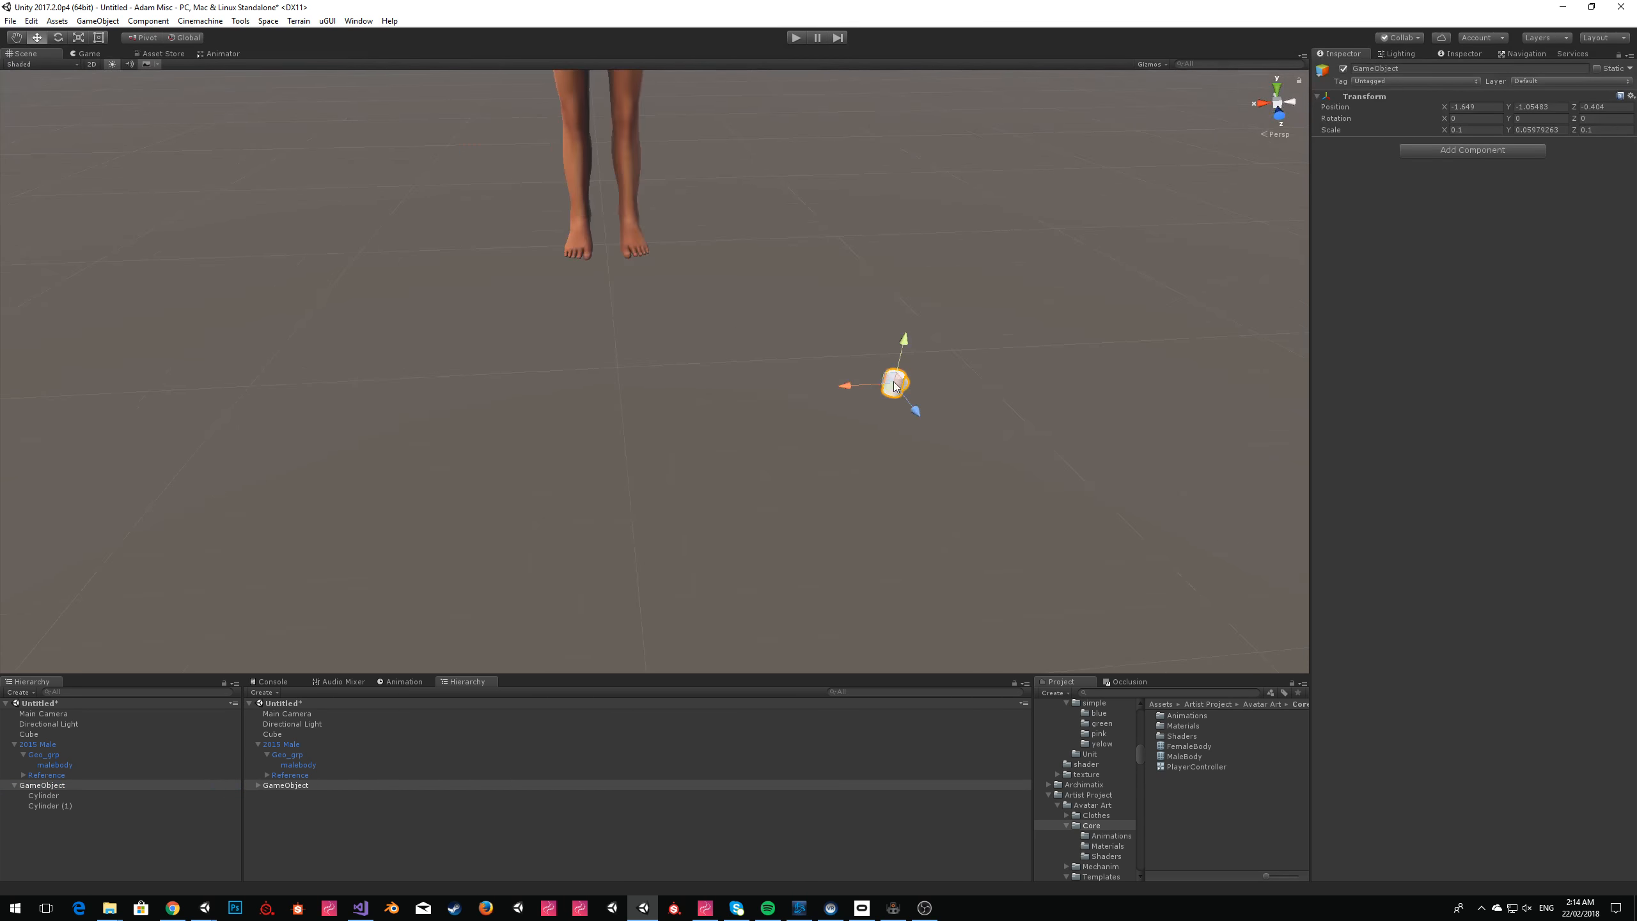
drag(890, 383, 775, 96)
key(w)
right_drag(777, 312, 833, 355)
key(s)
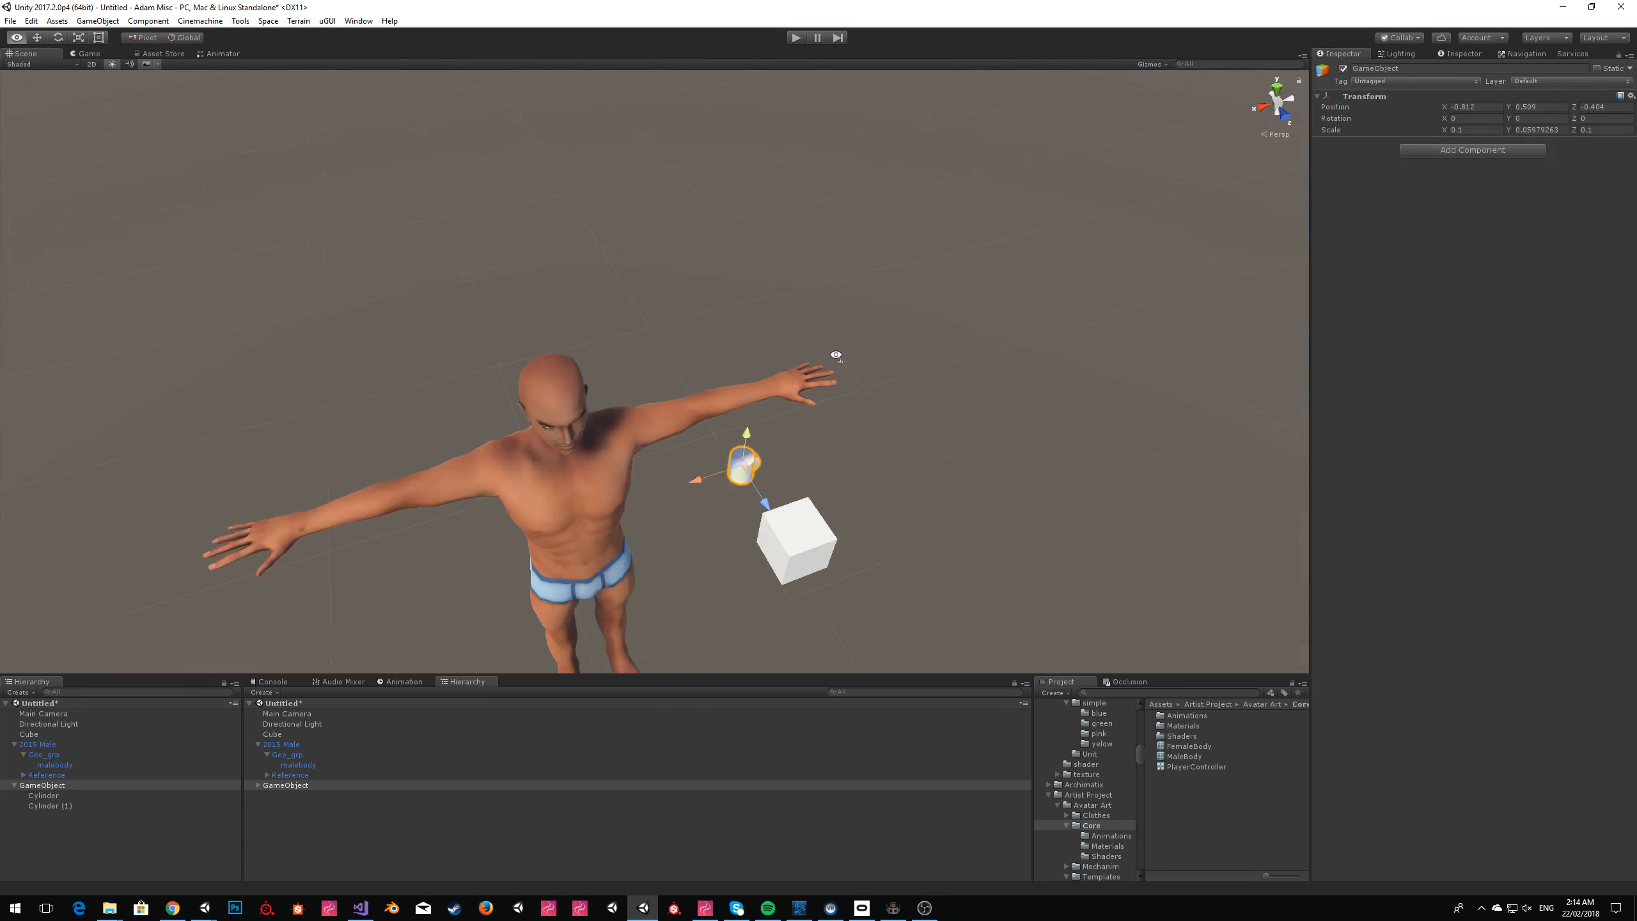
drag(748, 467, 775, 372)
drag(755, 470, 745, 509)
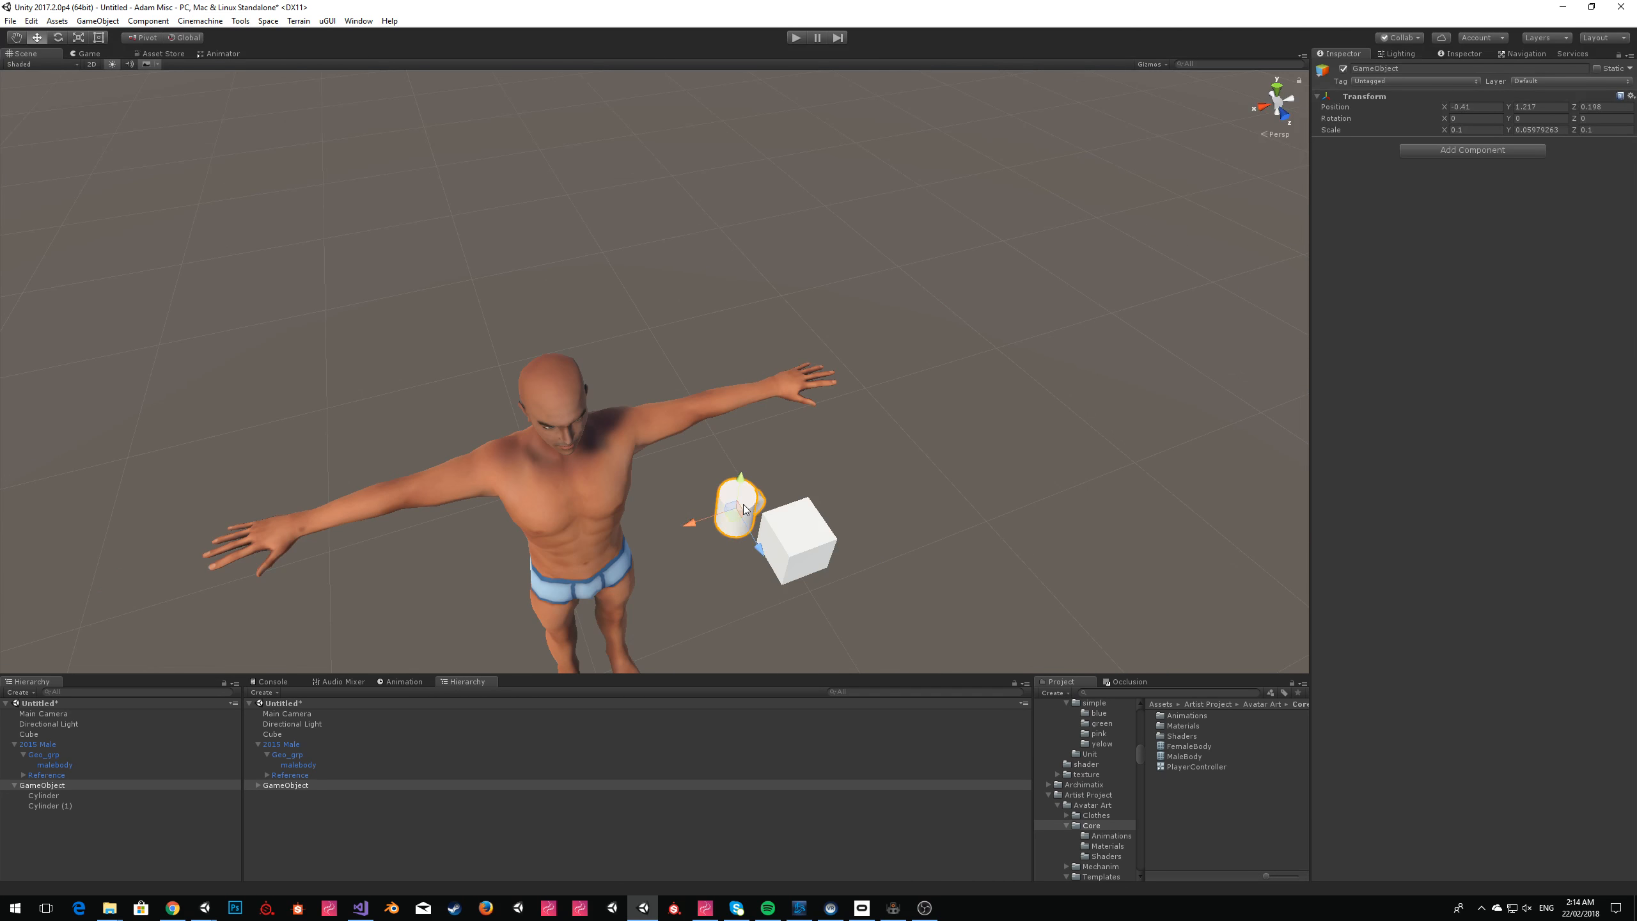
Assign the mug's GameObject as the 2015 Male's IK Target Transform, start play mode and close the Sinespace Editor Pack window.
click(46, 743)
drag(51, 787, 1489, 320)
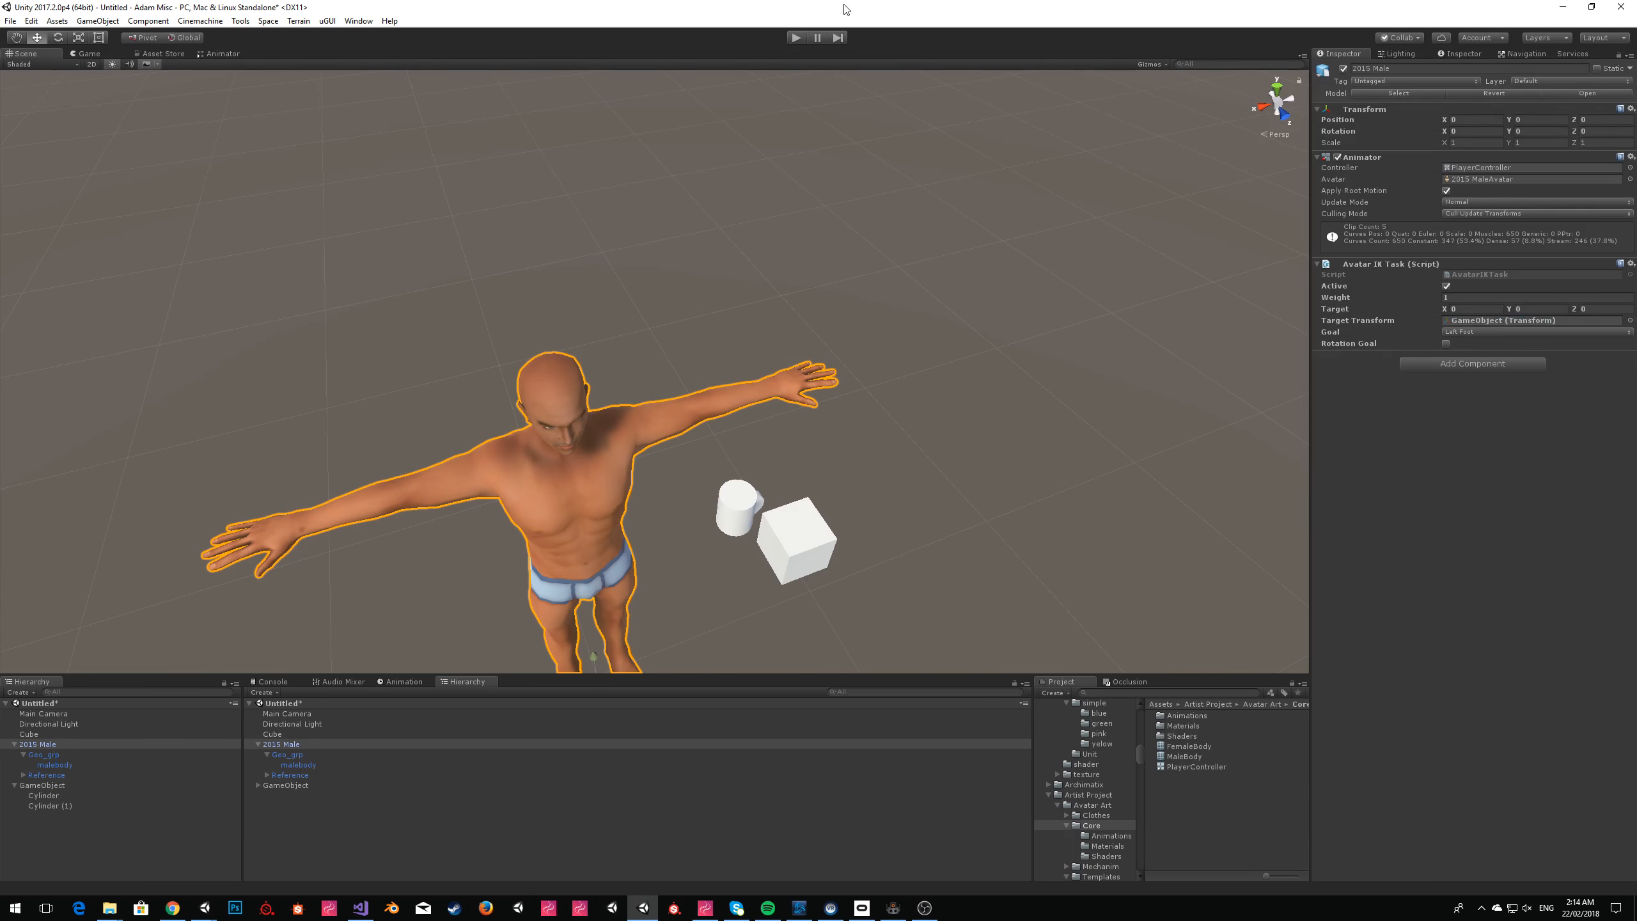
click(797, 37)
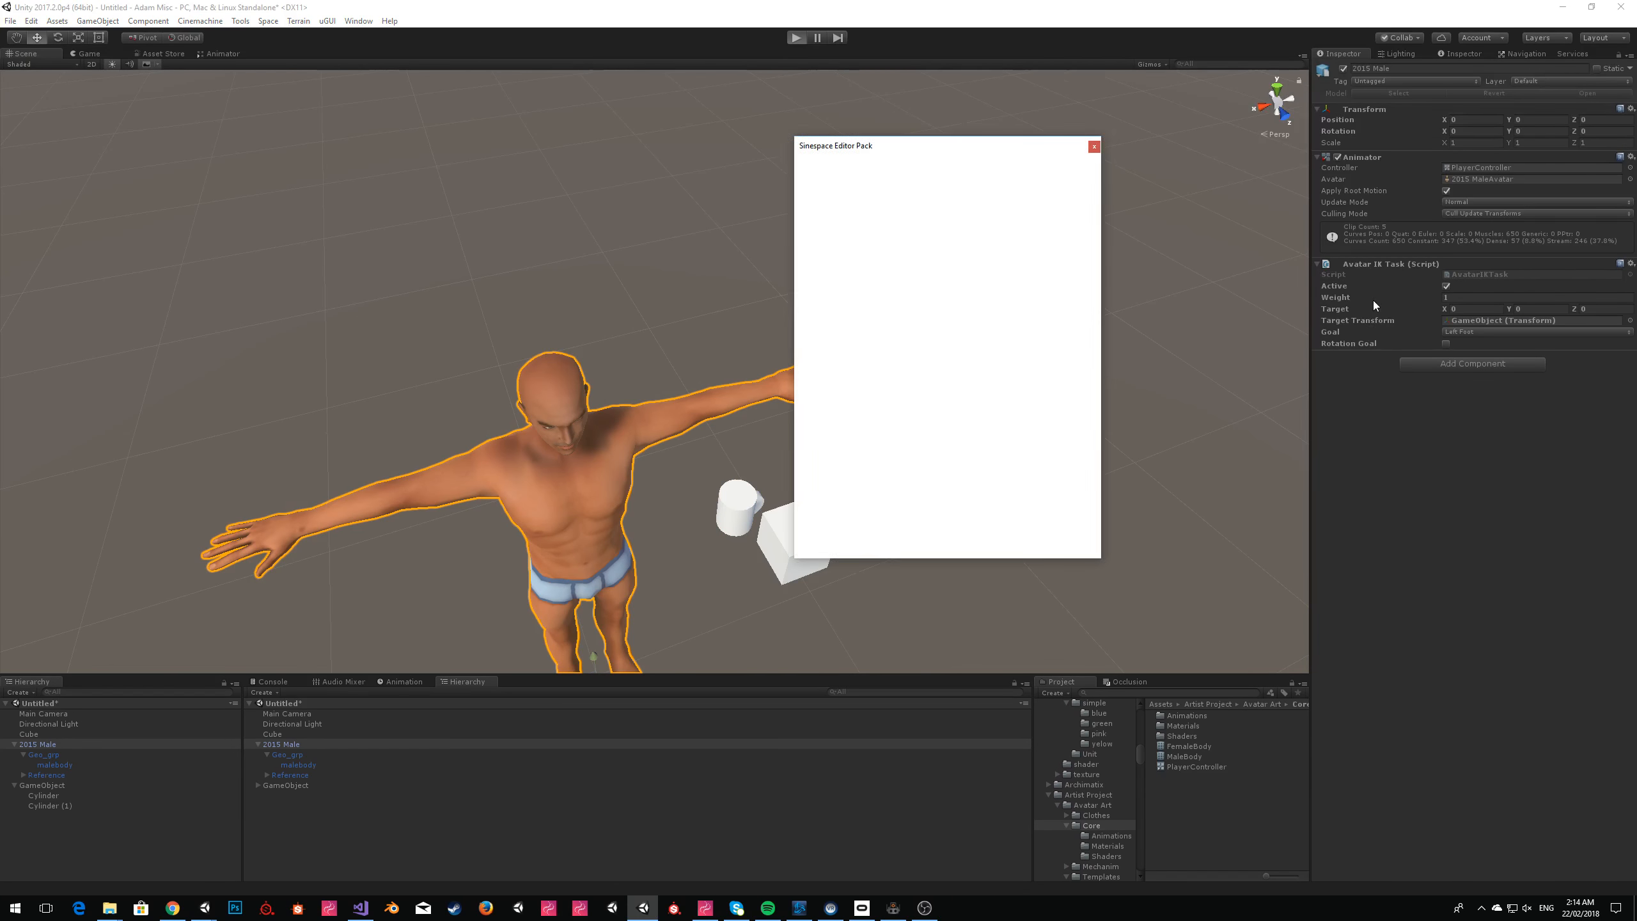
click(1094, 146)
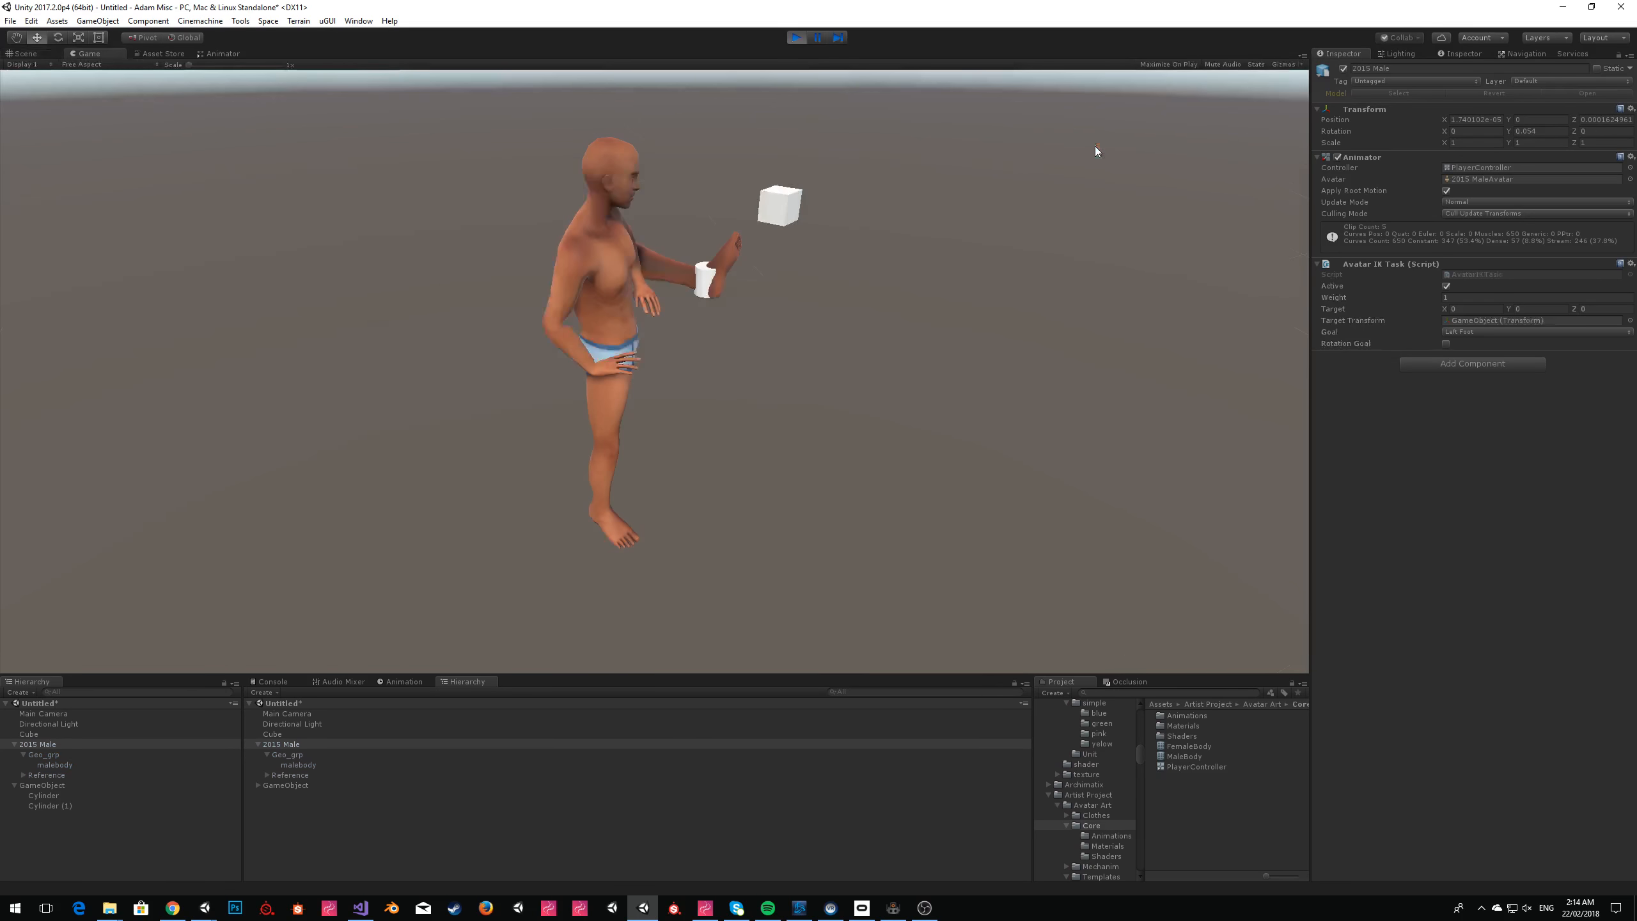
Set the Avatar IK Task's Goal to Left Hand and enable Rotation Goal.
click(1463, 333)
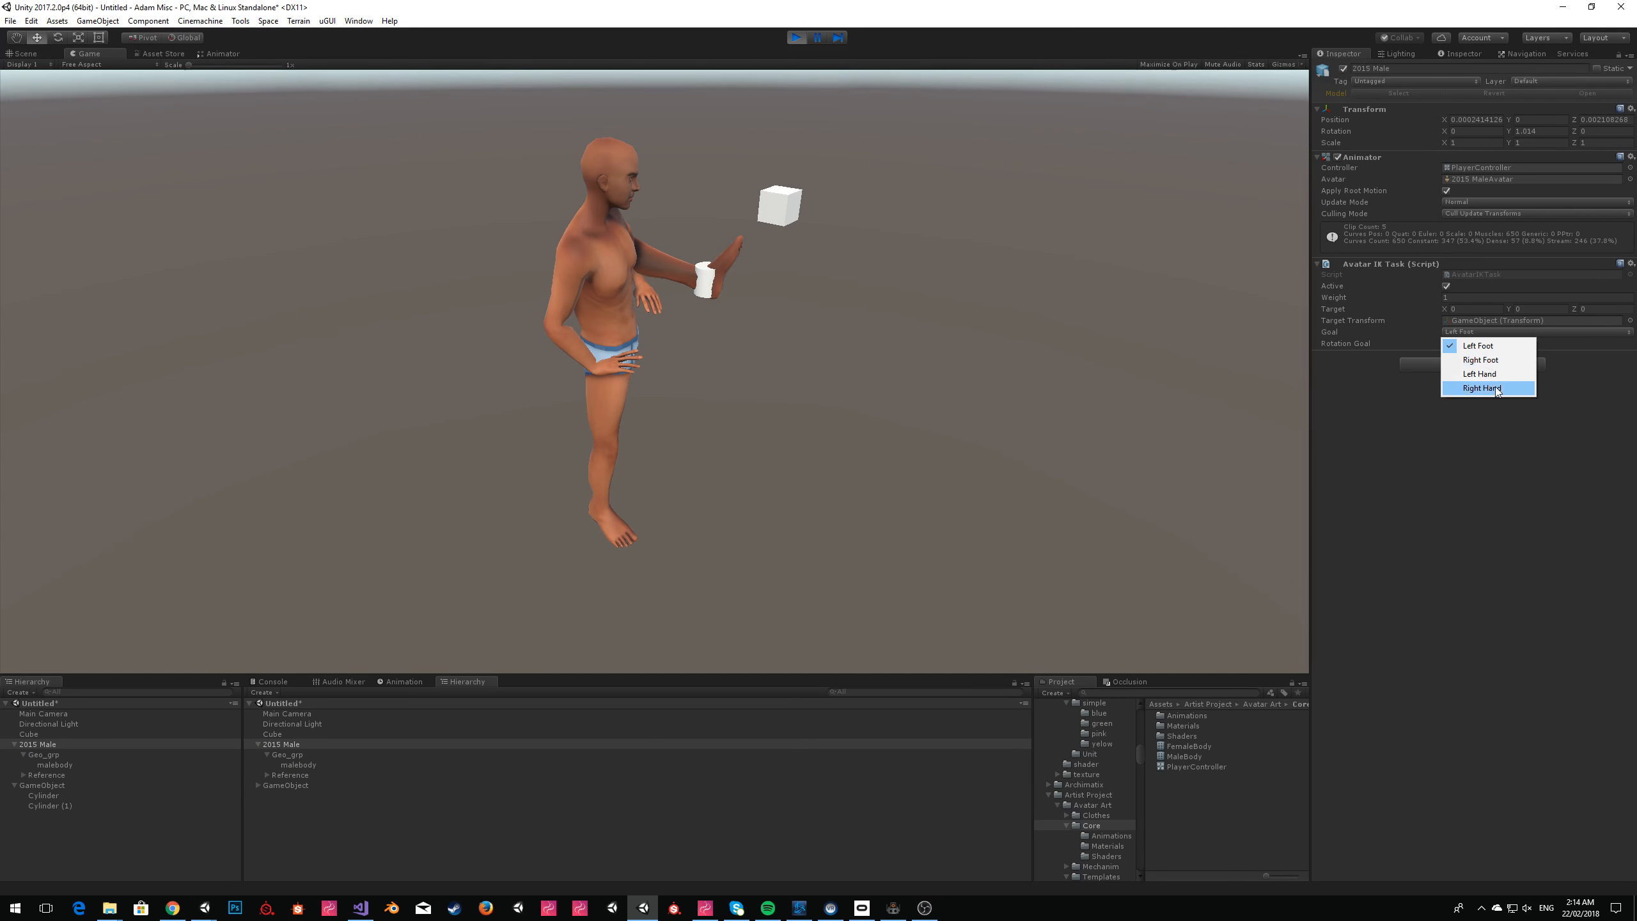
click(1489, 376)
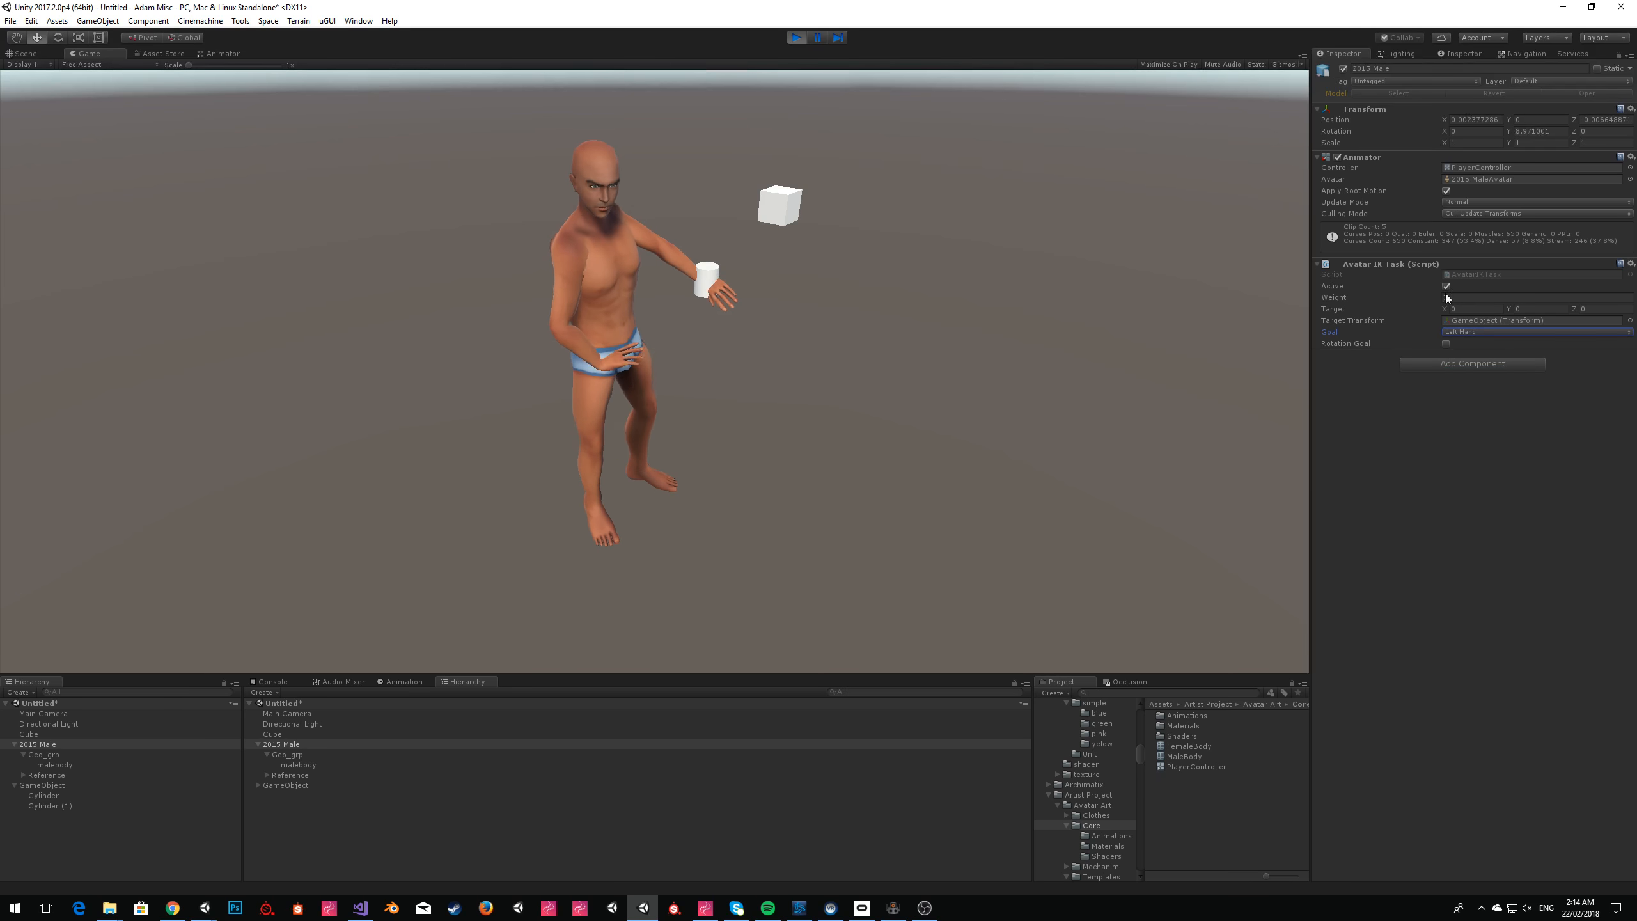
click(1446, 343)
Select the mug's GameObject and examine how the left hand lines up with it up close in the scene view.
click(58, 786)
click(35, 54)
key(w)
right_drag(793, 261, 747, 265)
right_drag(944, 336, 881, 276)
key(w)
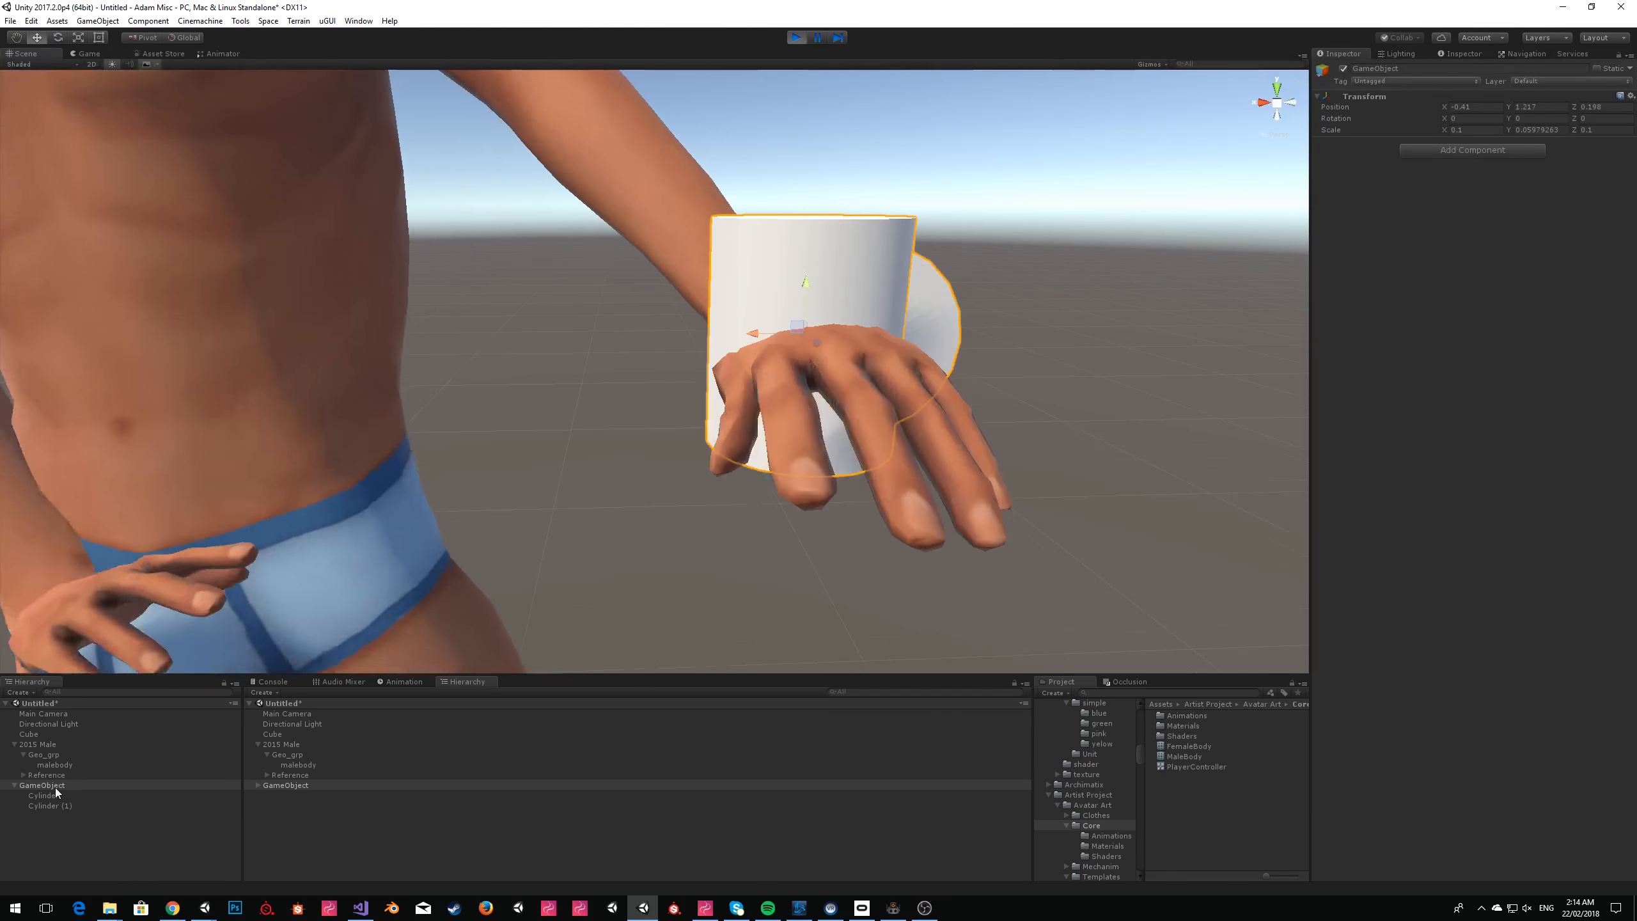
Try to rotate both mug cylinders about their common center, undo the rotation and select their parent GameObject.
click(53, 794)
shift+click(54, 804)
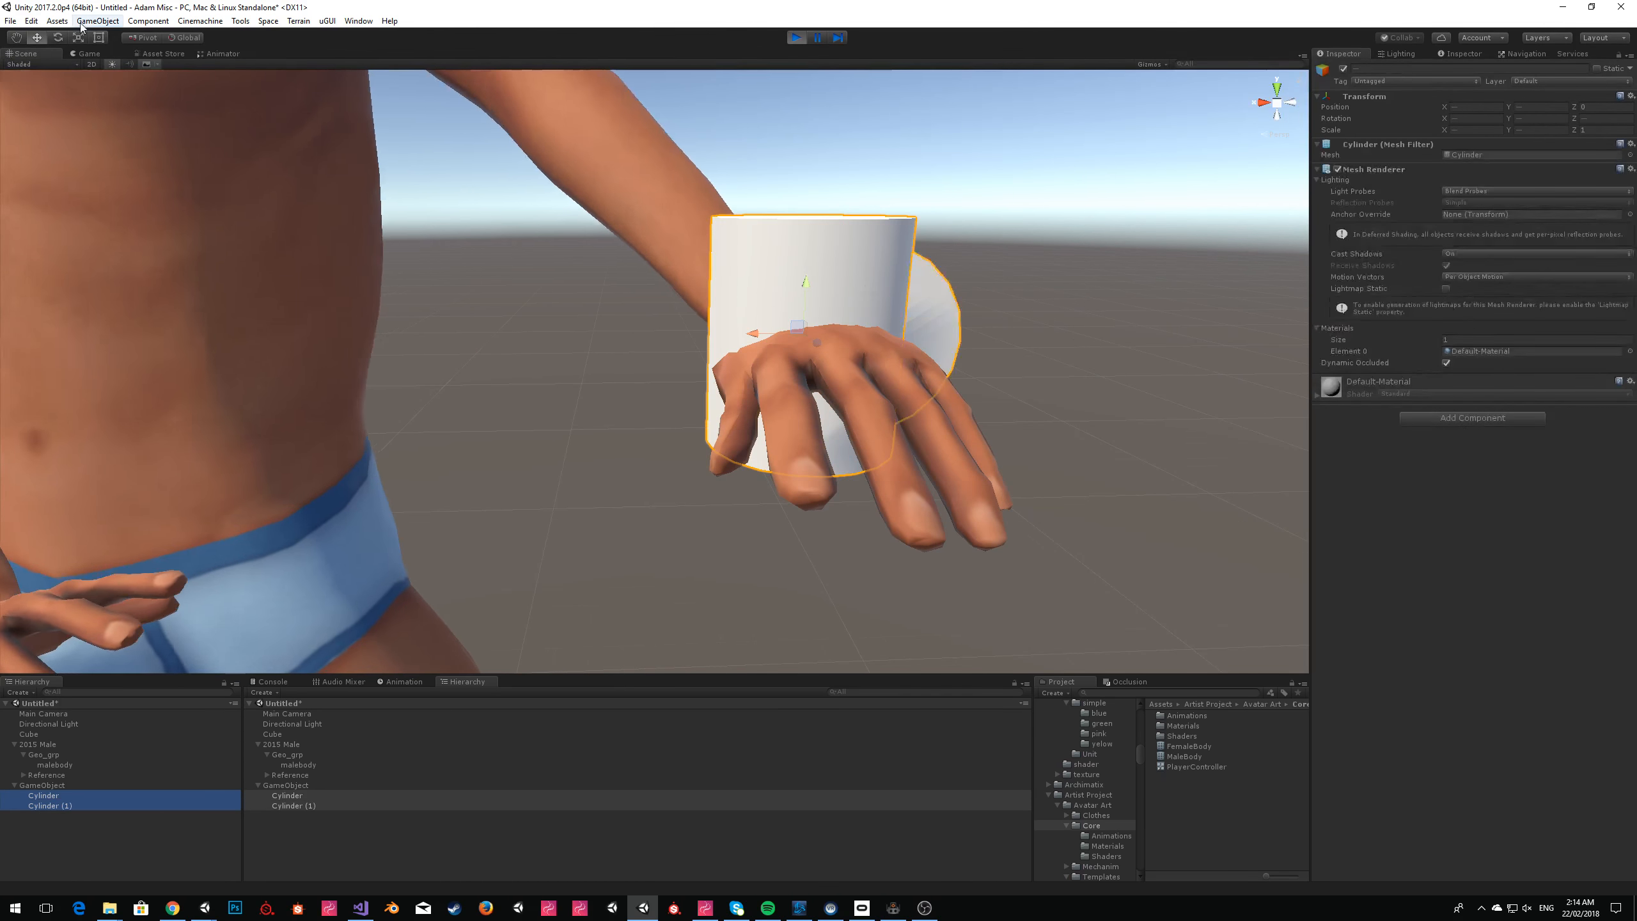
click(58, 37)
click(147, 37)
drag(814, 288, 685, 329)
key(ctrl+z)
click(87, 783)
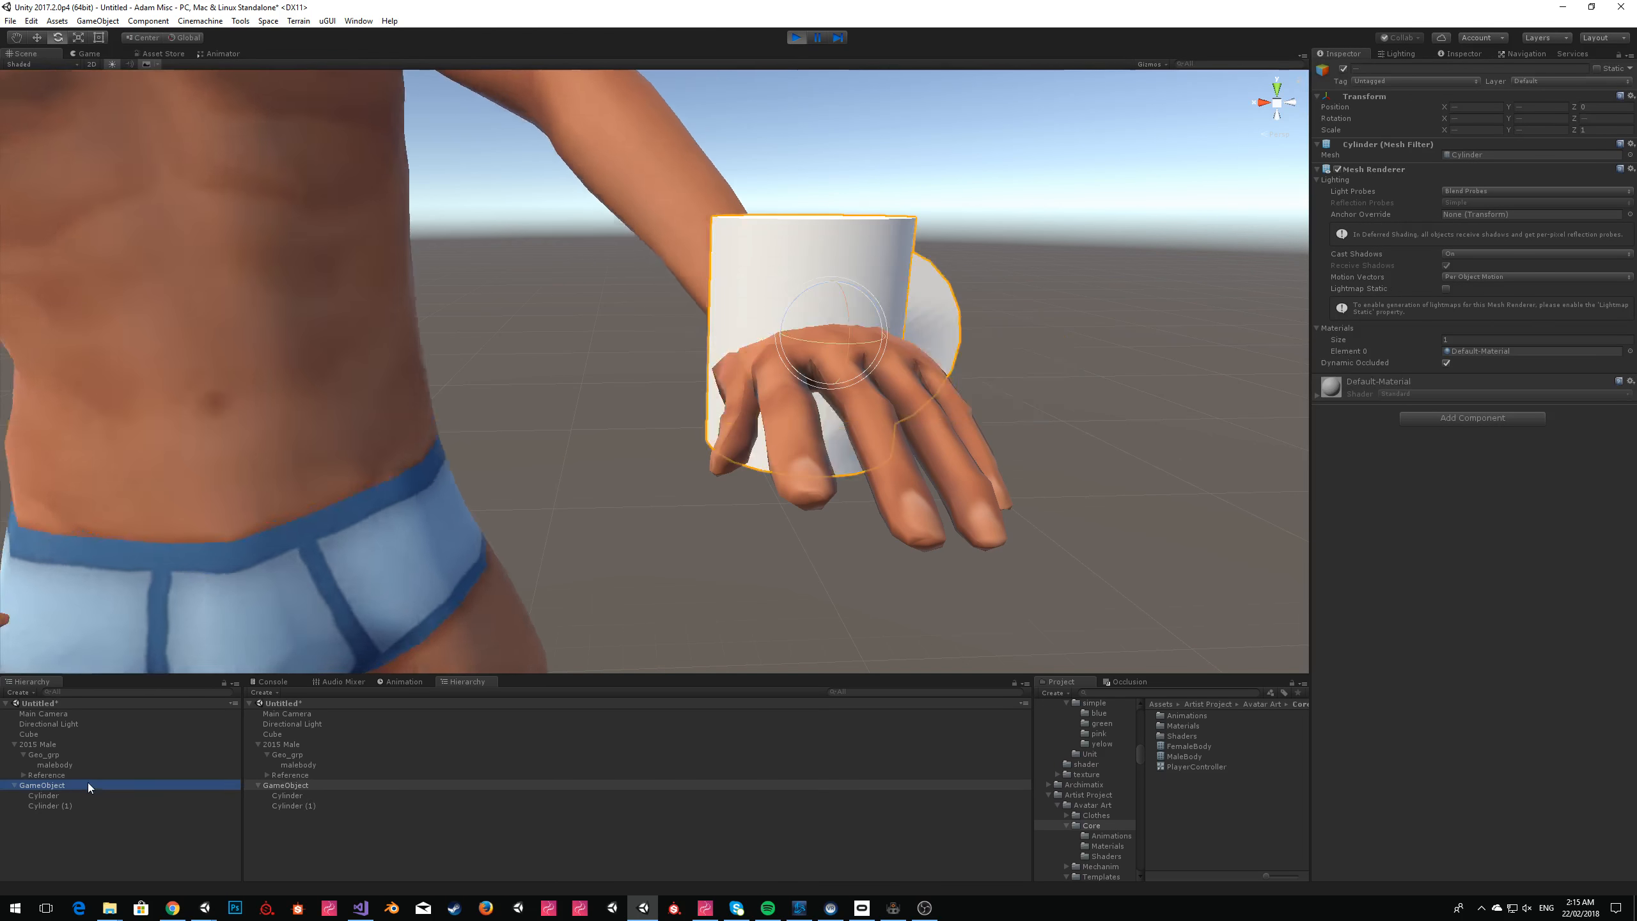
Stop play mode and move both mug cylinders out of their parent GameObject.
click(795, 37)
click(1542, 129)
click(54, 795)
ctrl+click(57, 805)
drag(64, 820, 64, 818)
Set the GameObject's scale to 1 on all axes and parent both cylinders under it again.
click(69, 784)
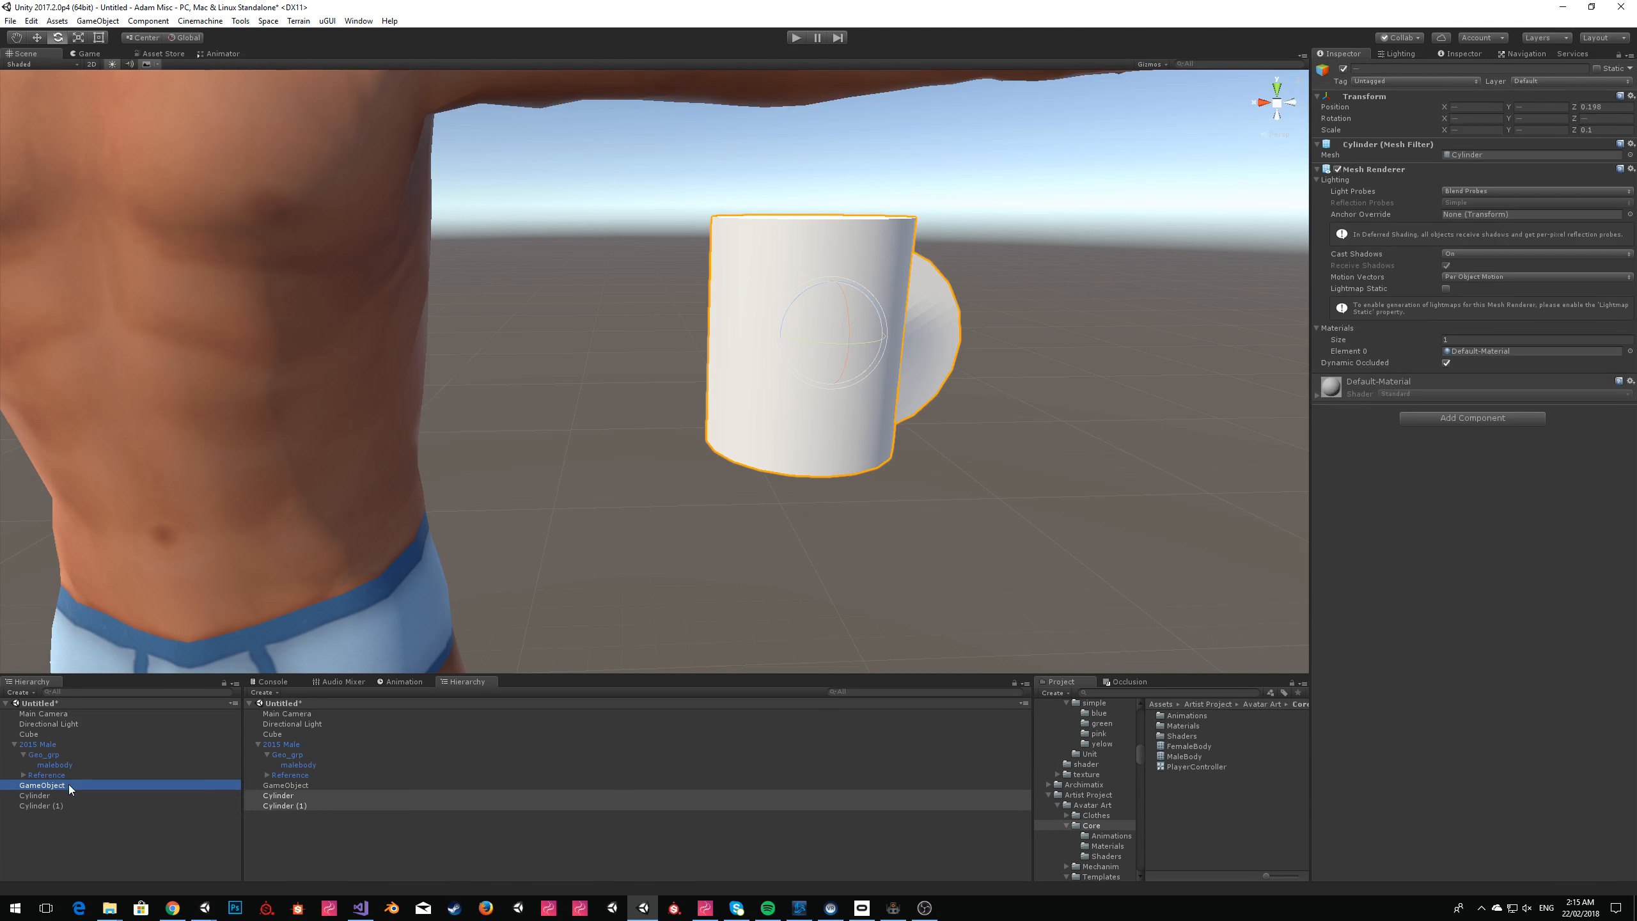
click(1476, 130)
text(1)
key(Tab)
text(1)
key(Tab)
text(1)
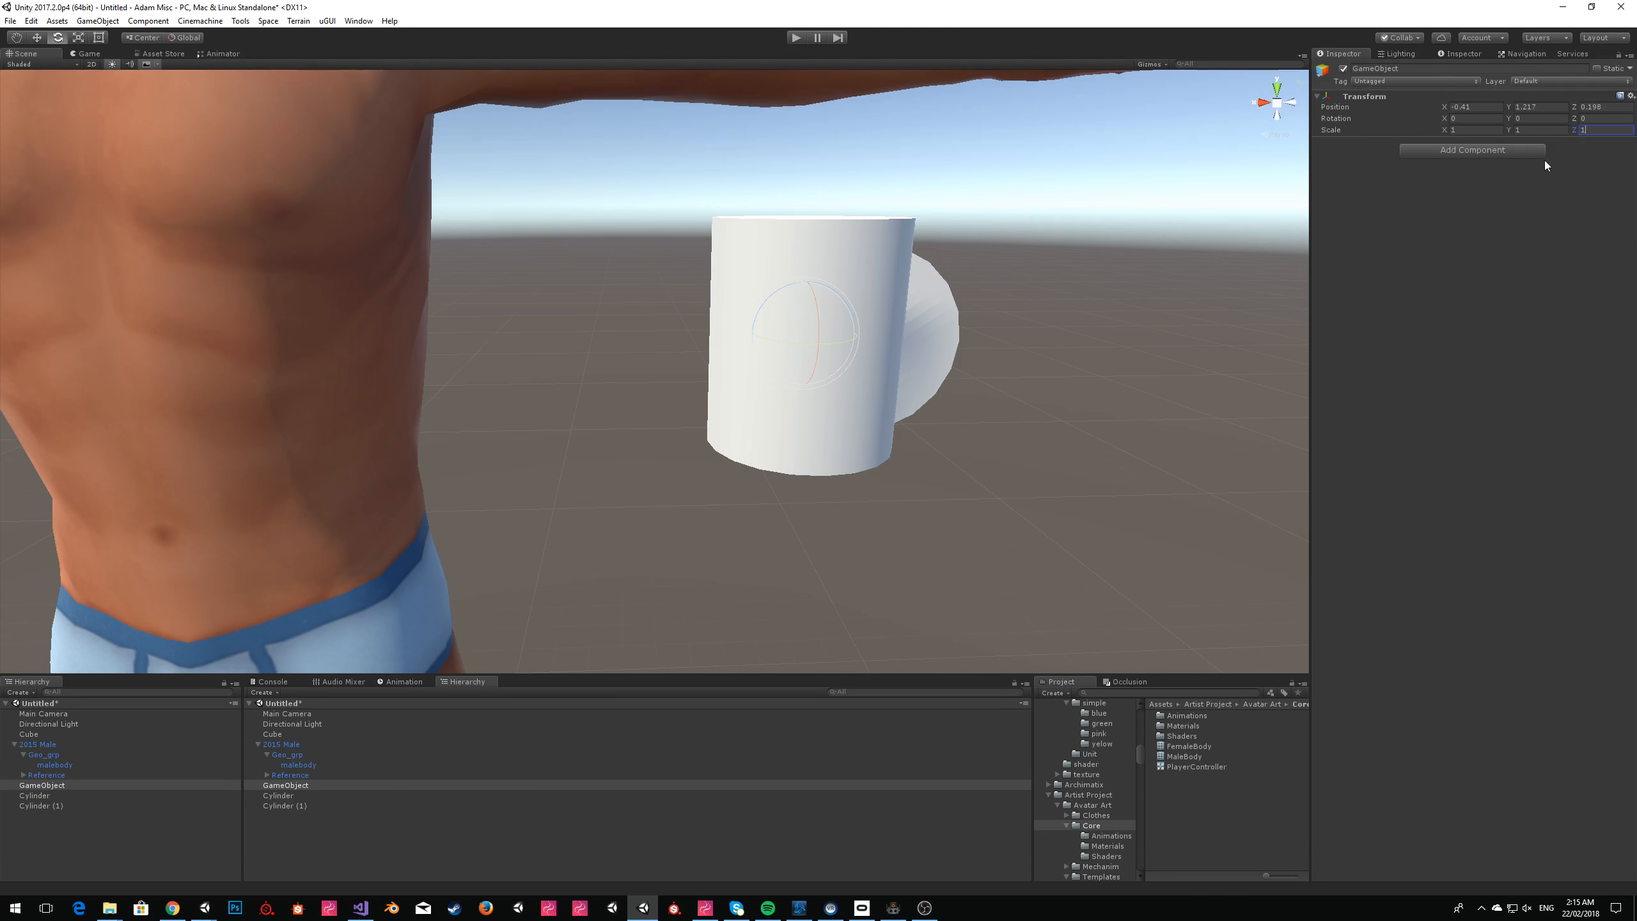
click(35, 797)
ctrl+click(31, 804)
drag(32, 803, 51, 786)
click(72, 784)
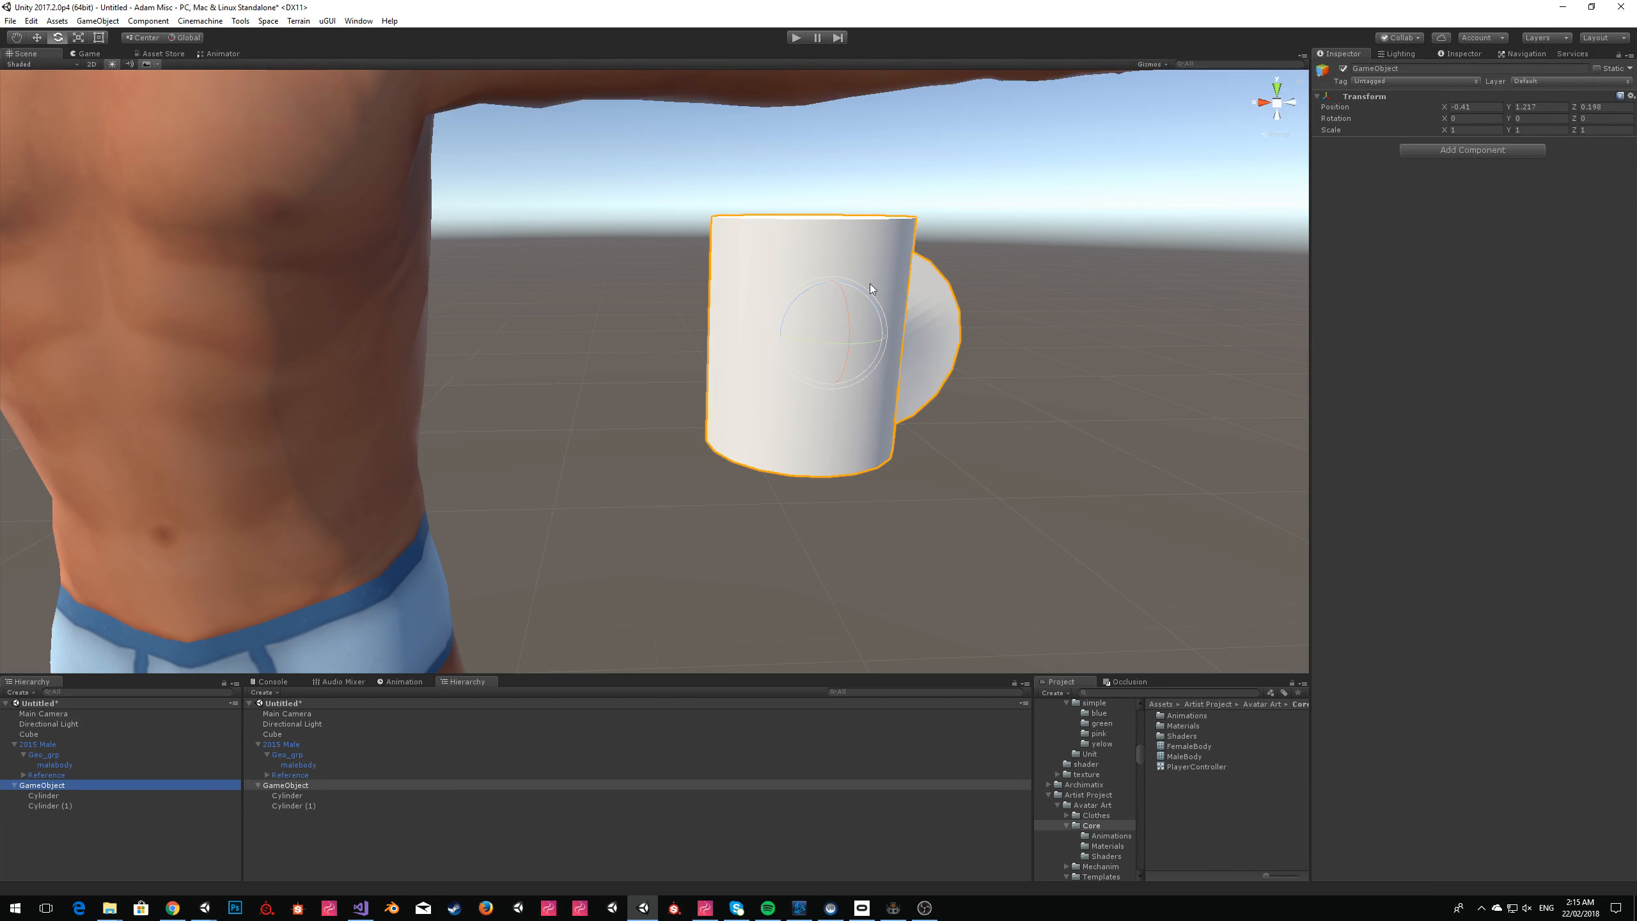
Set the 2015 Male's Avatar IK Task to target the GameObject with the Left Hand goal and enable Rotation Goal.
click(54, 745)
drag(46, 785, 1404, 464)
drag(1550, 325, 1548, 322)
click(1481, 331)
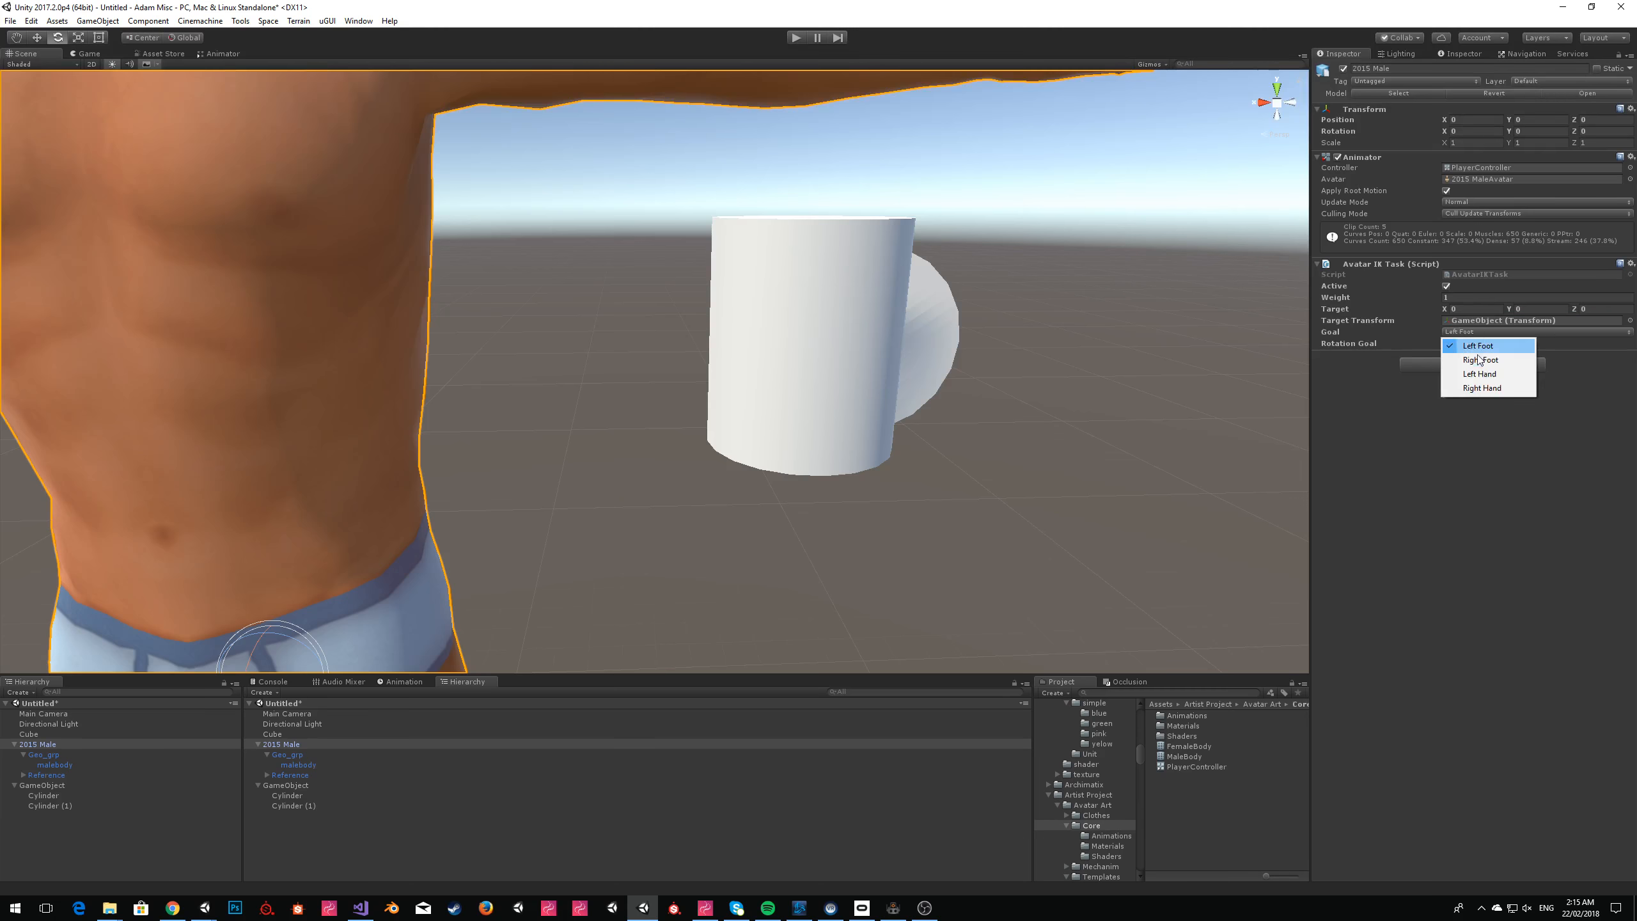
click(1449, 356)
click(1447, 342)
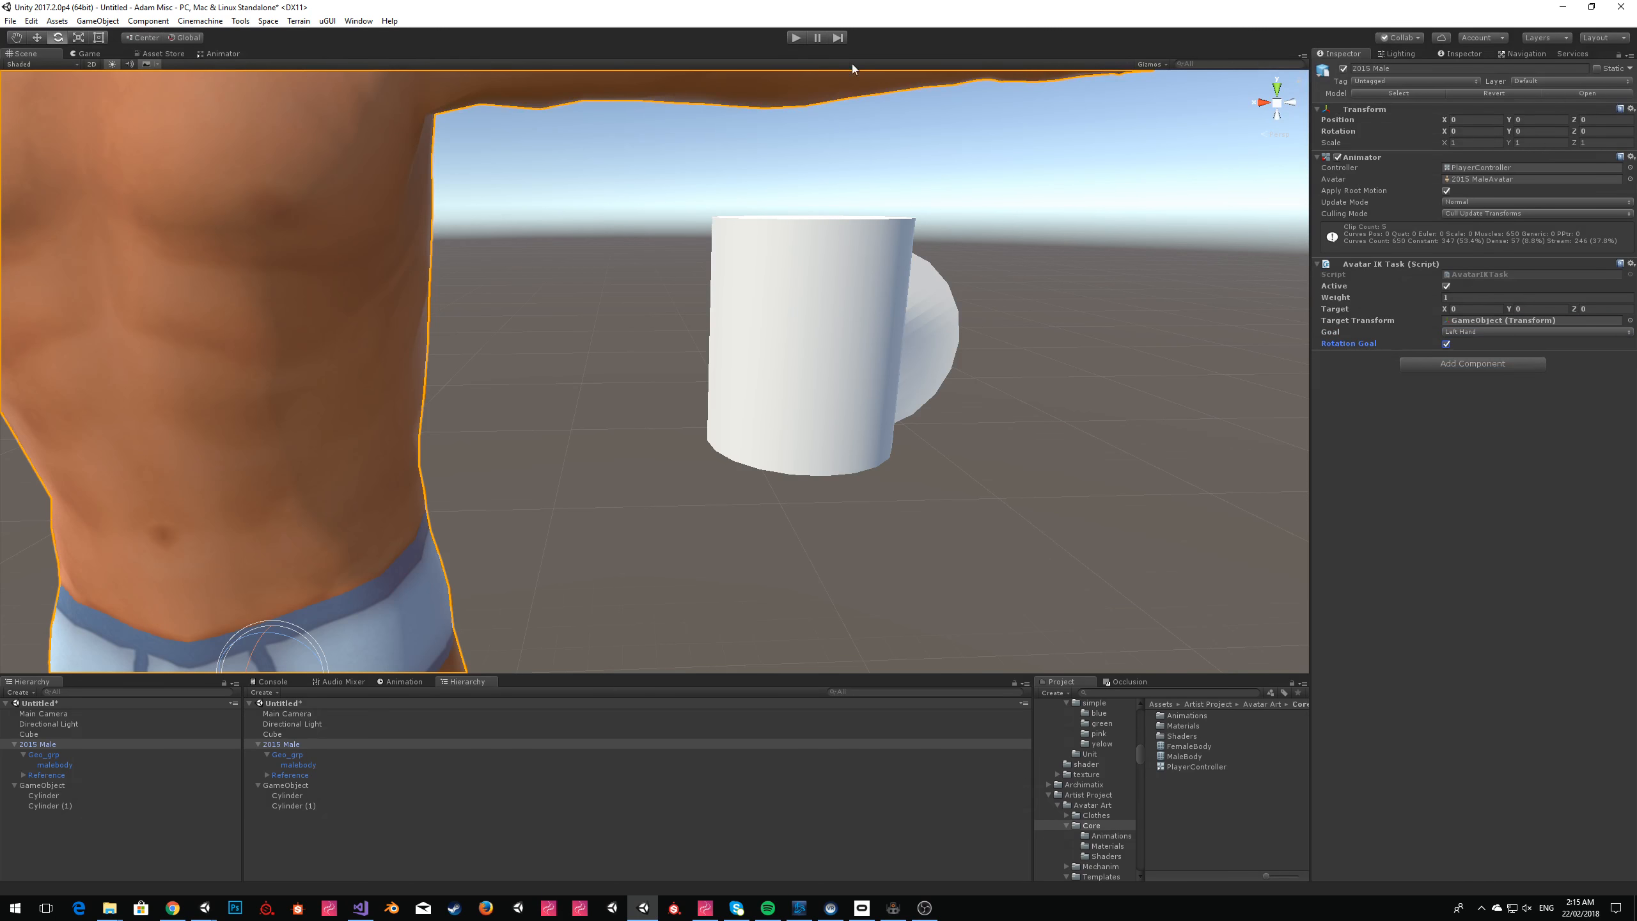
Start play mode, close the Sinespace Editor Pack window and return to the scene view.
click(795, 37)
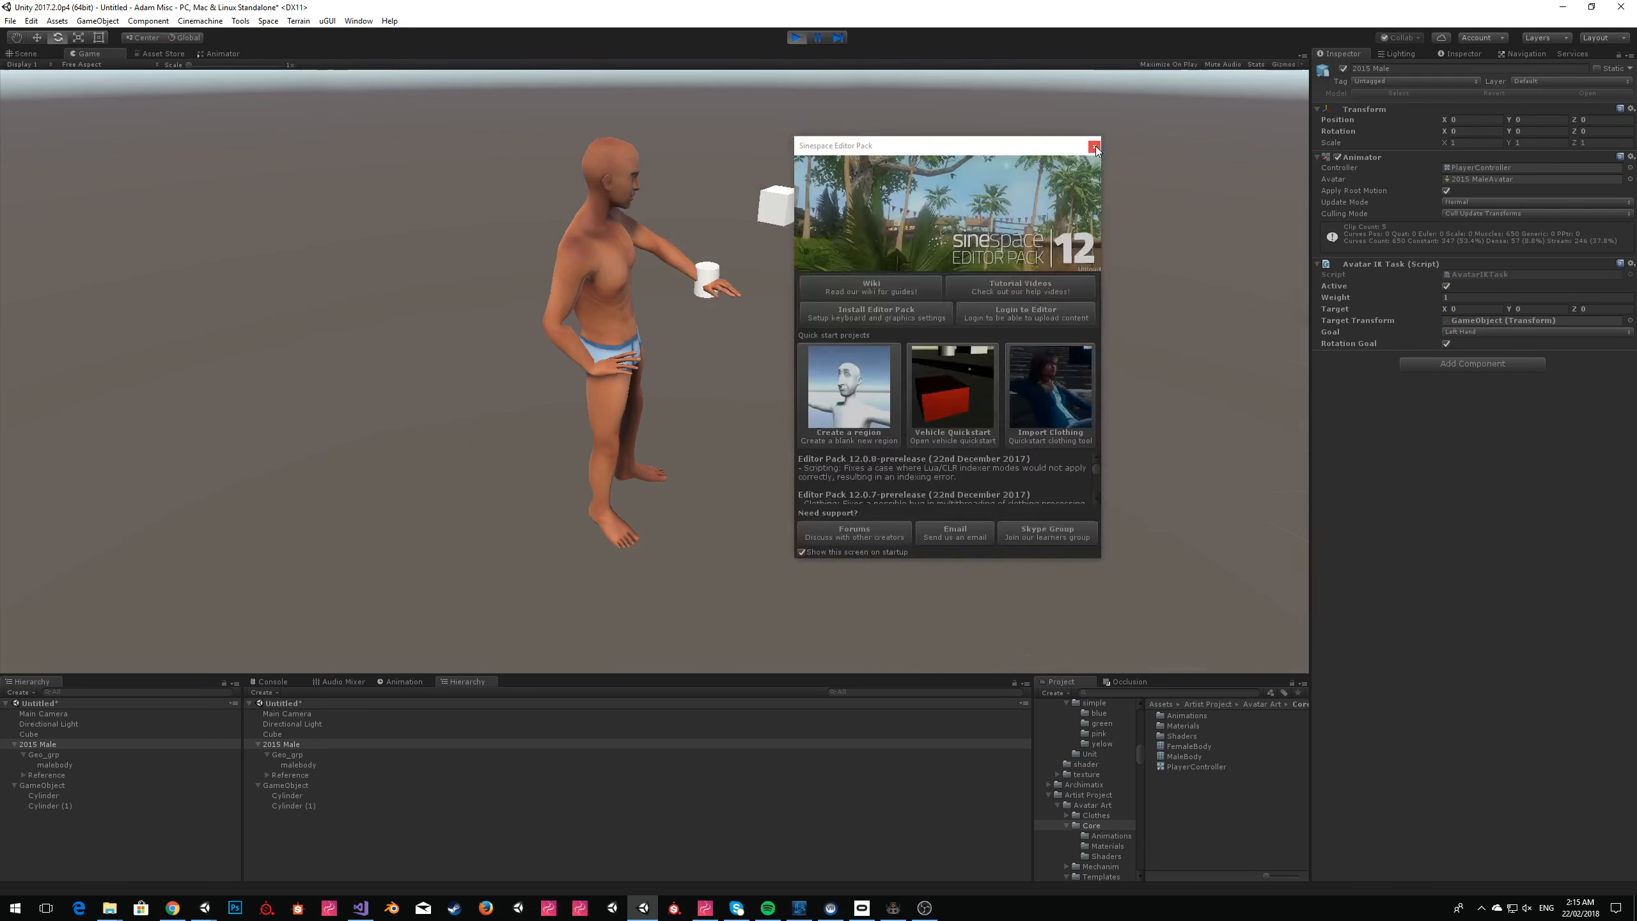
click(1094, 147)
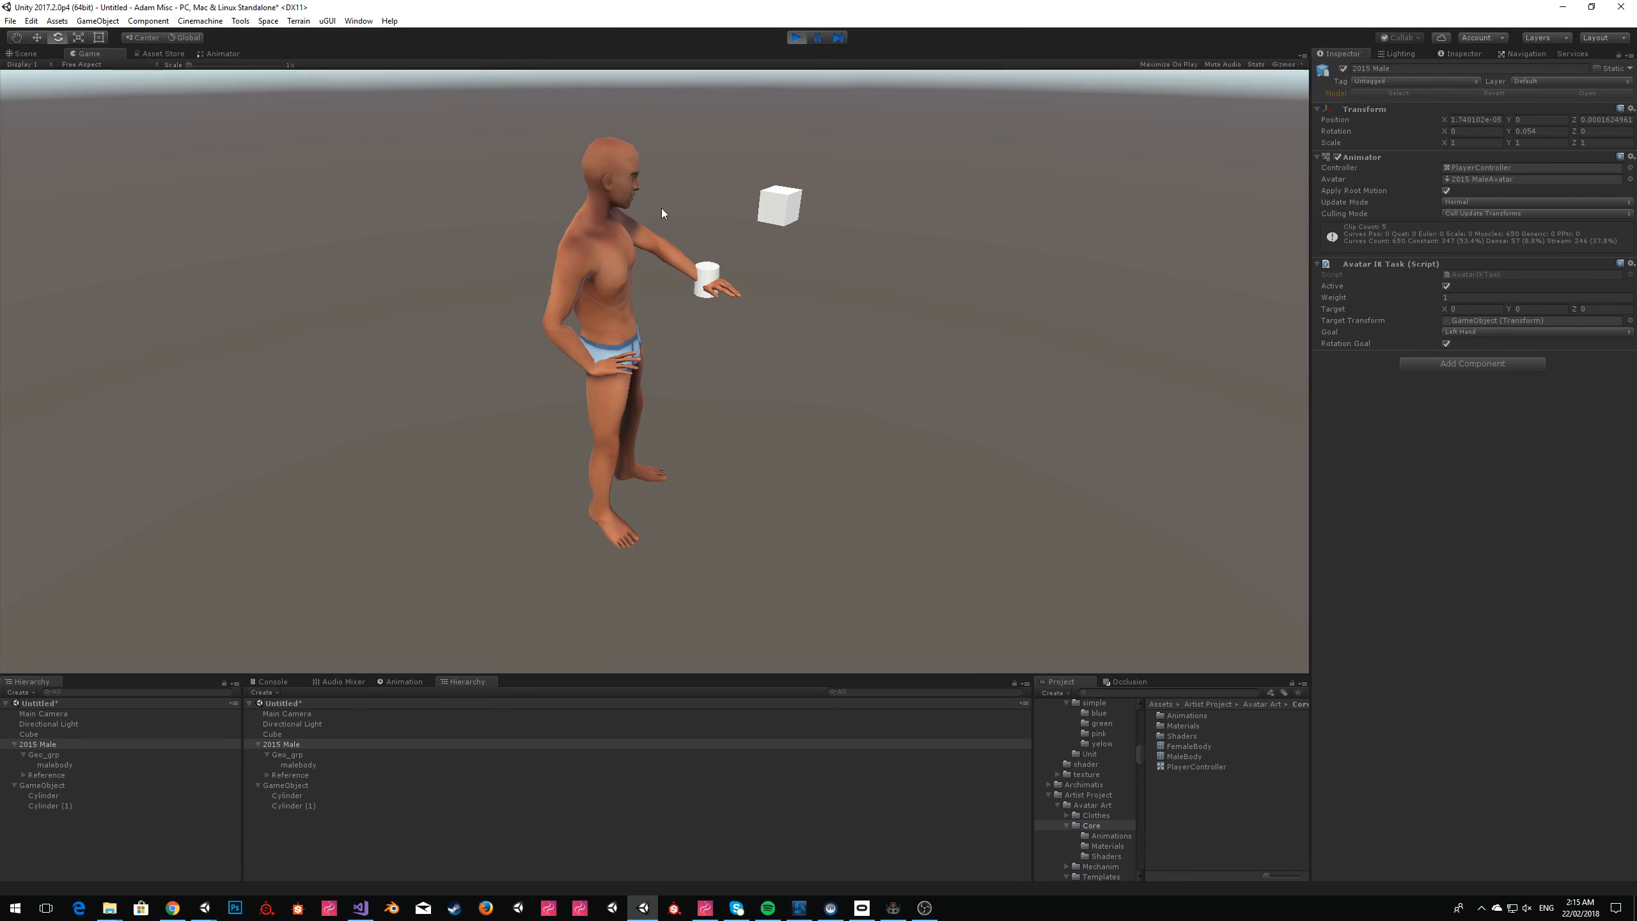
click(25, 54)
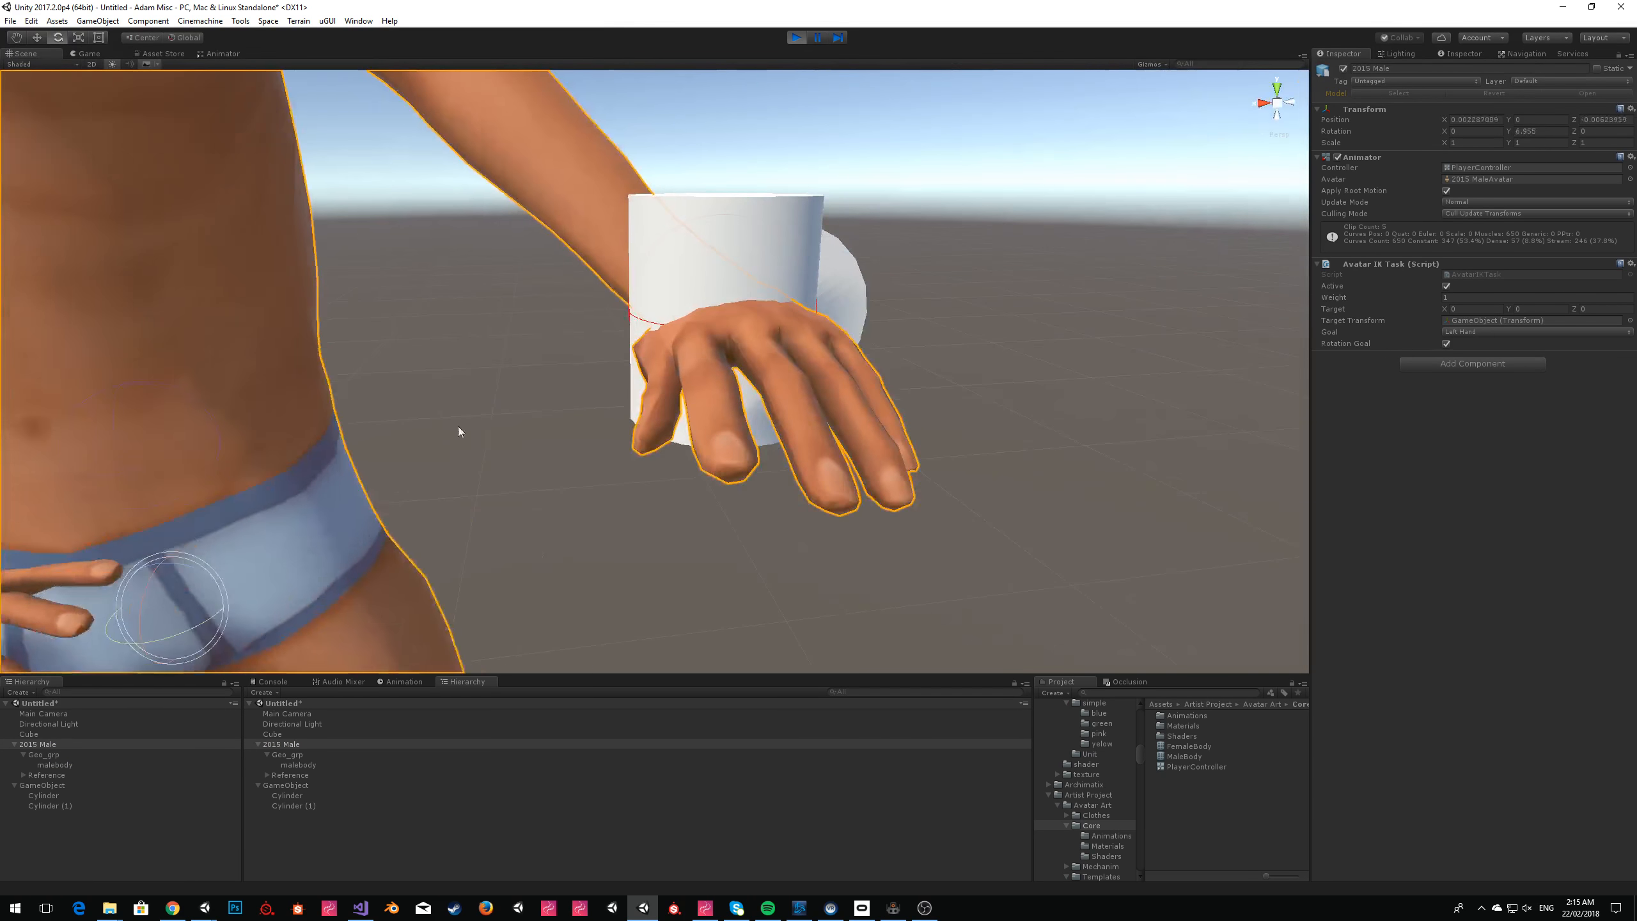
Rotate both mug cylinders together so the mug lies on its side at the left hand.
click(50, 805)
shift+click(43, 795)
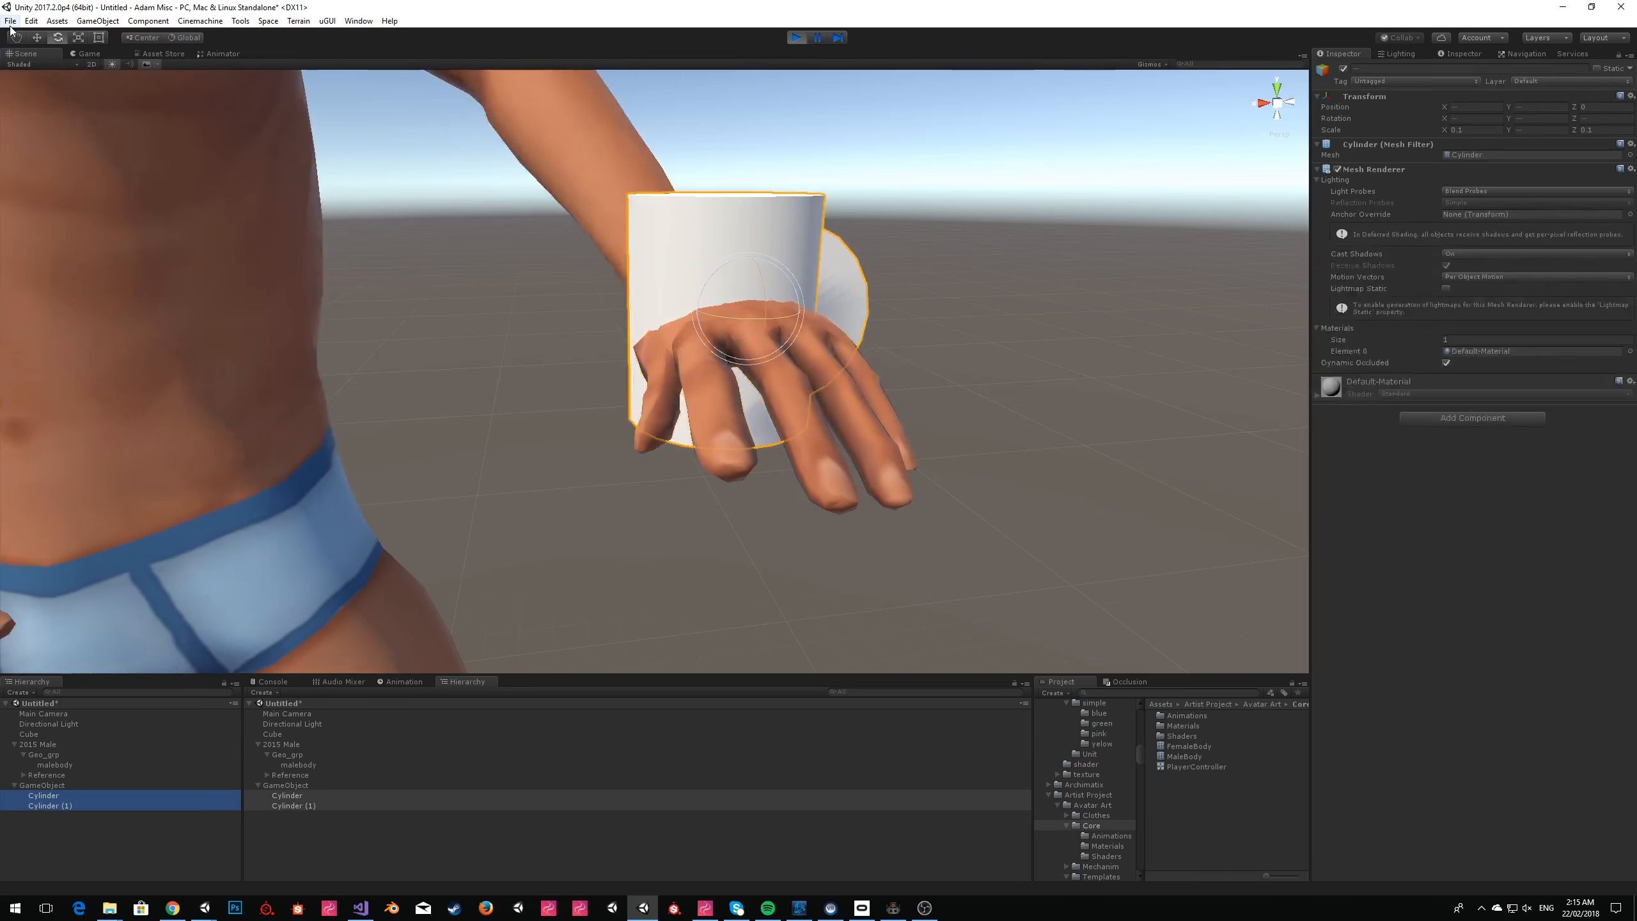
drag(719, 270, 572, 266)
drag(786, 249, 769, 207)
Move both cylinders together so the mug sits beneath the left palm and fingers.
click(35, 40)
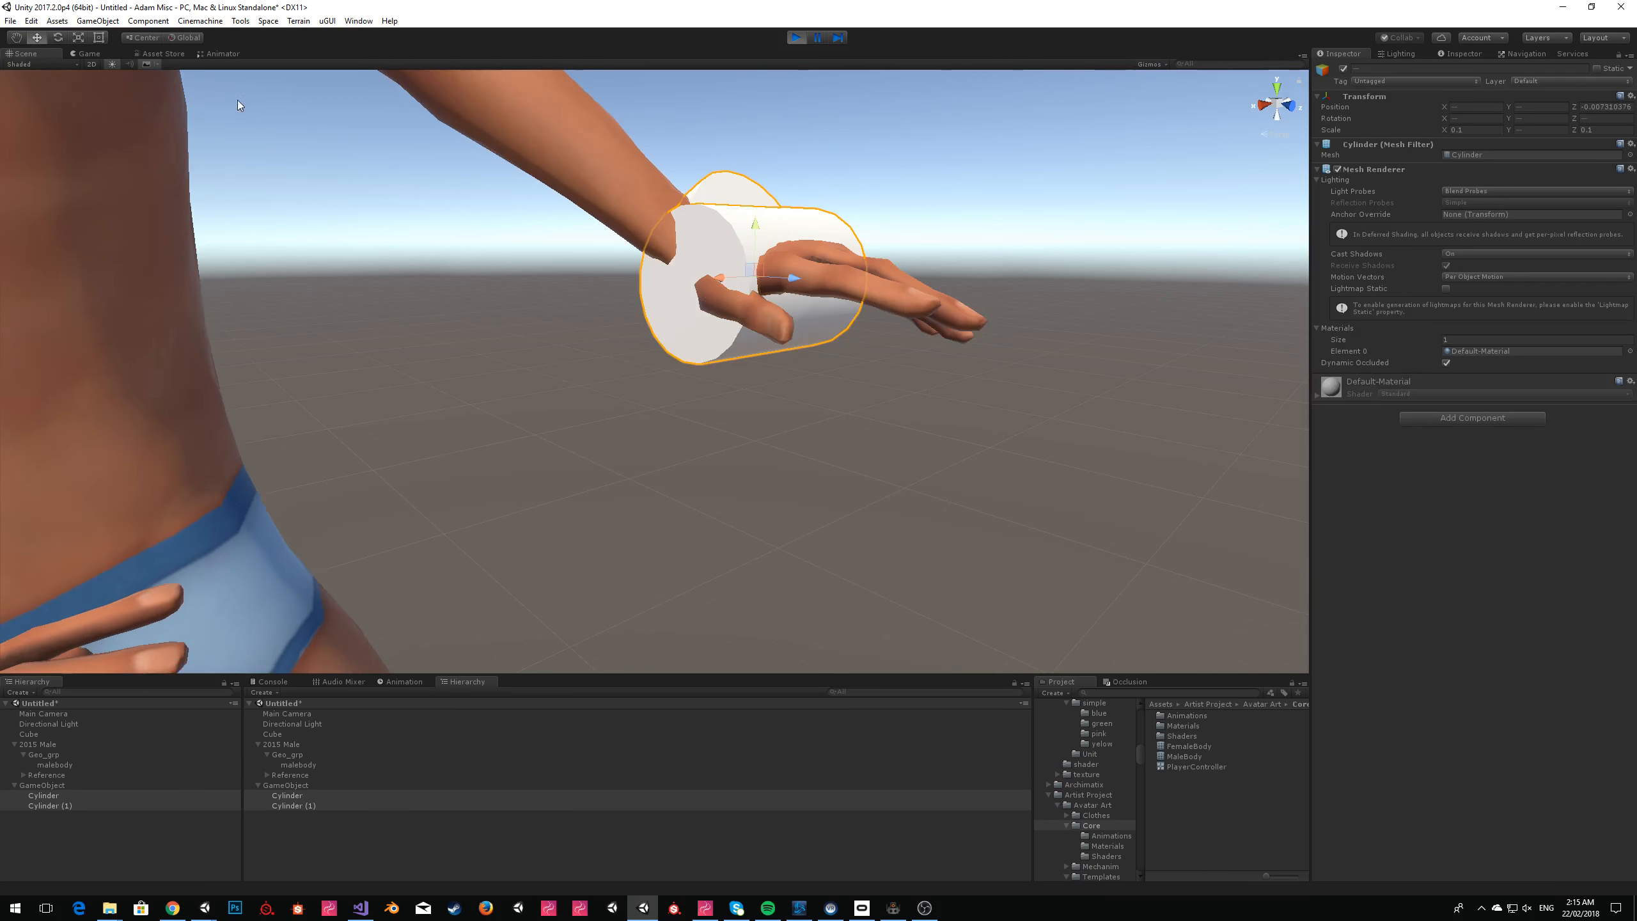
drag(757, 285, 875, 352)
right_drag(1030, 326, 922, 394)
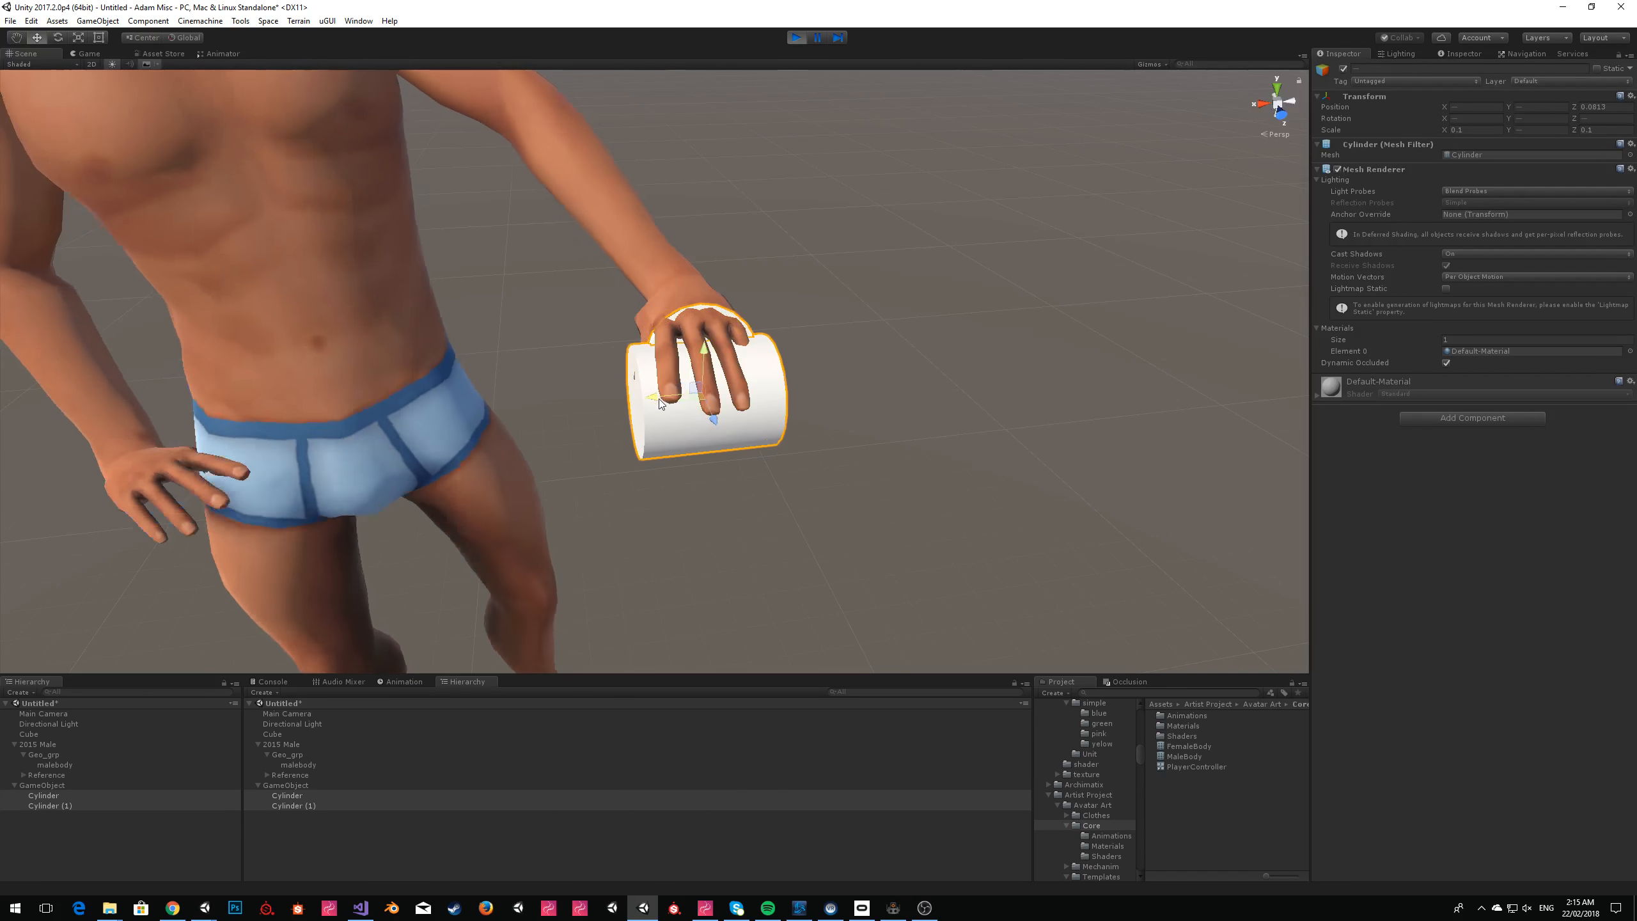
right_drag(660, 403, 825, 347)
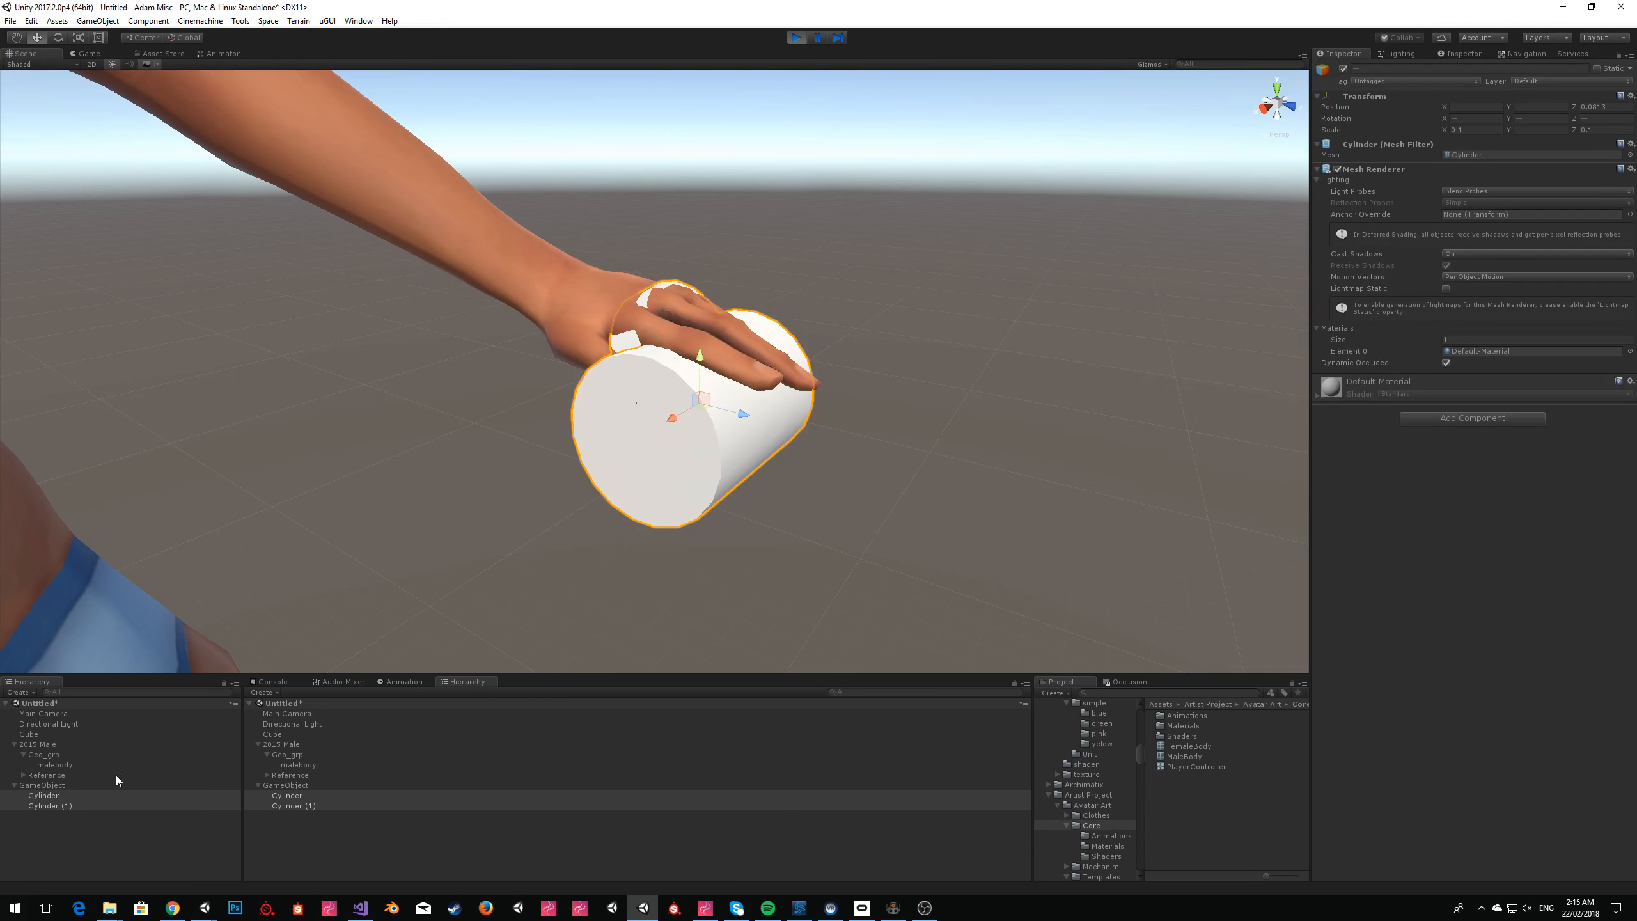
Create a folder named IK Masterclass inside the Adam assets folder and open it.
click(59, 784)
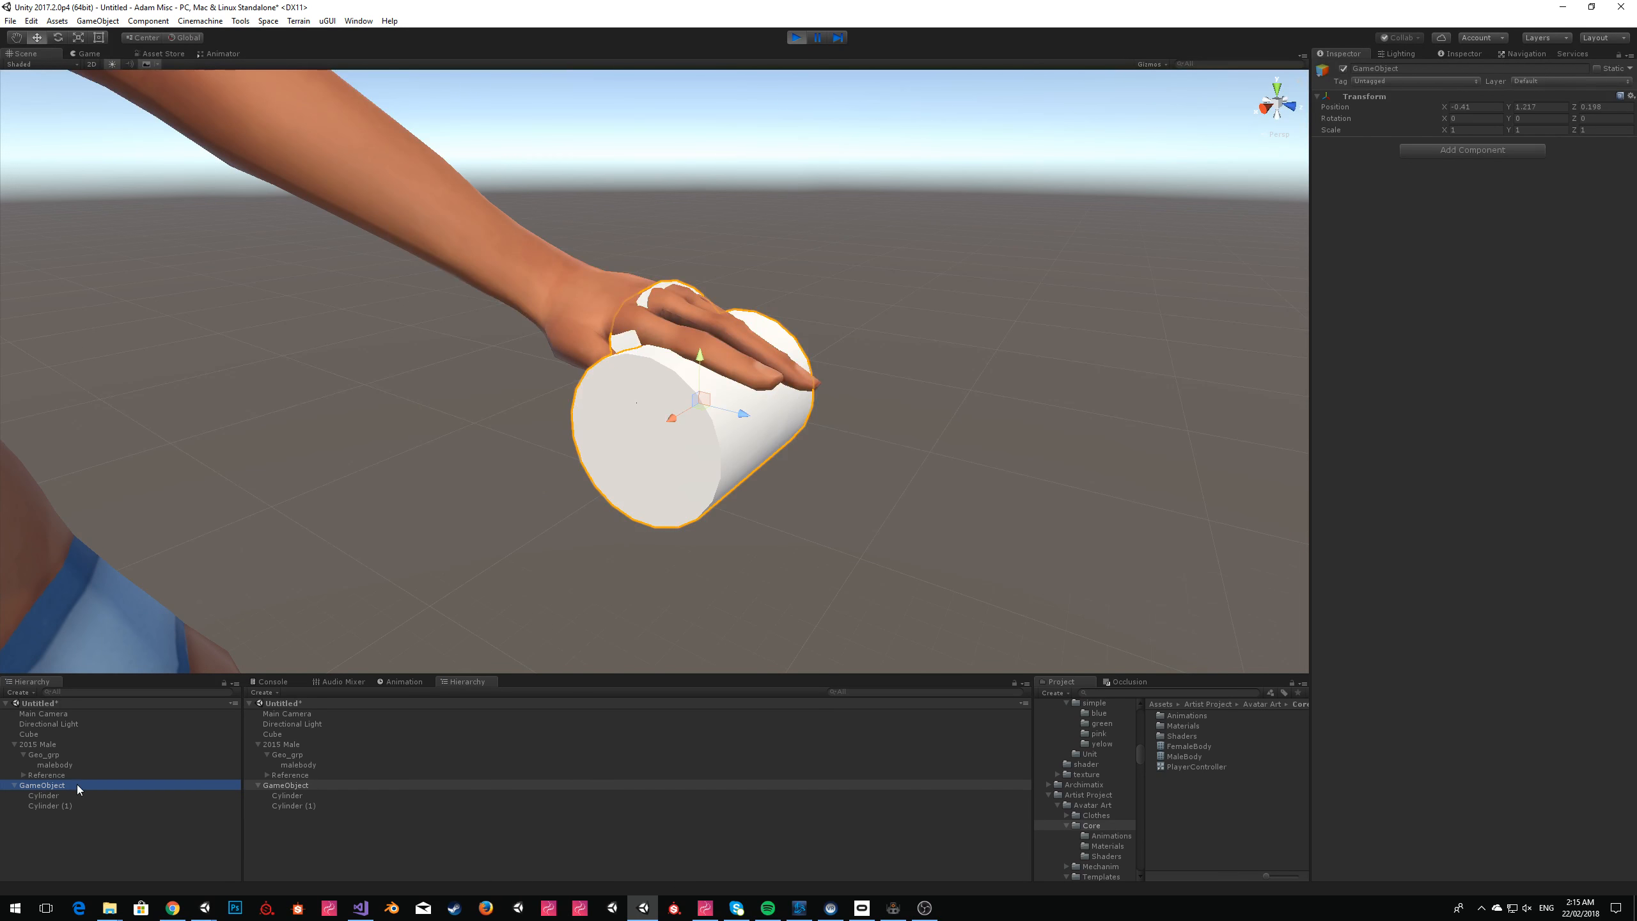
scroll(1090, 768, up, 10)
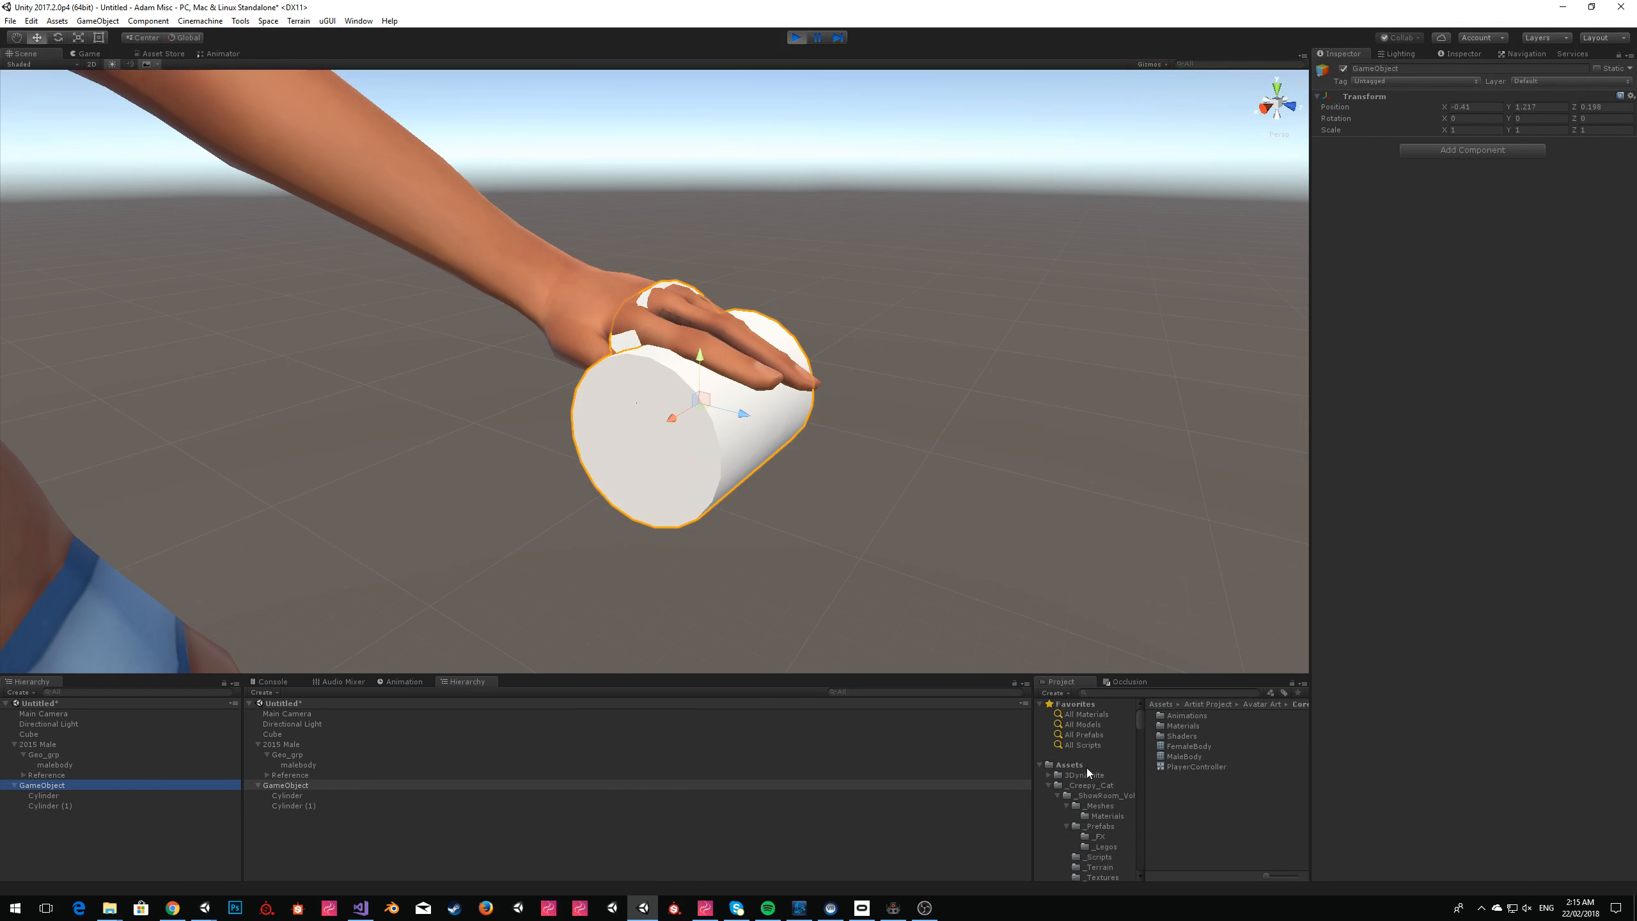
scroll(1087, 768, up, 2)
click(1075, 744)
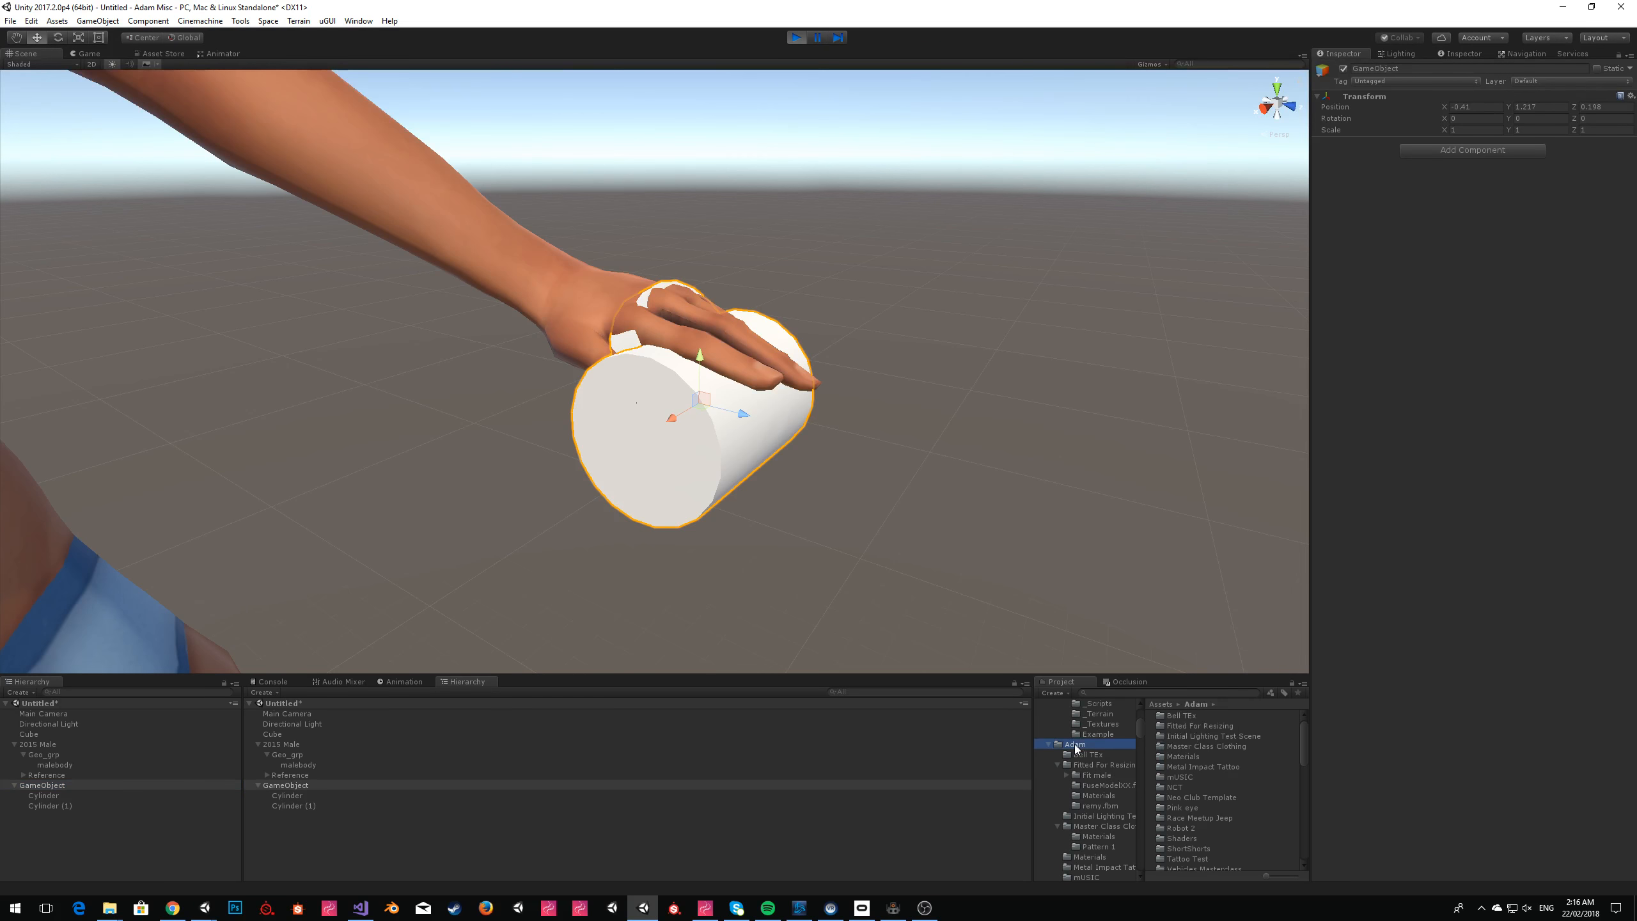
right_click(1075, 745)
mouse_move(1141, 492)
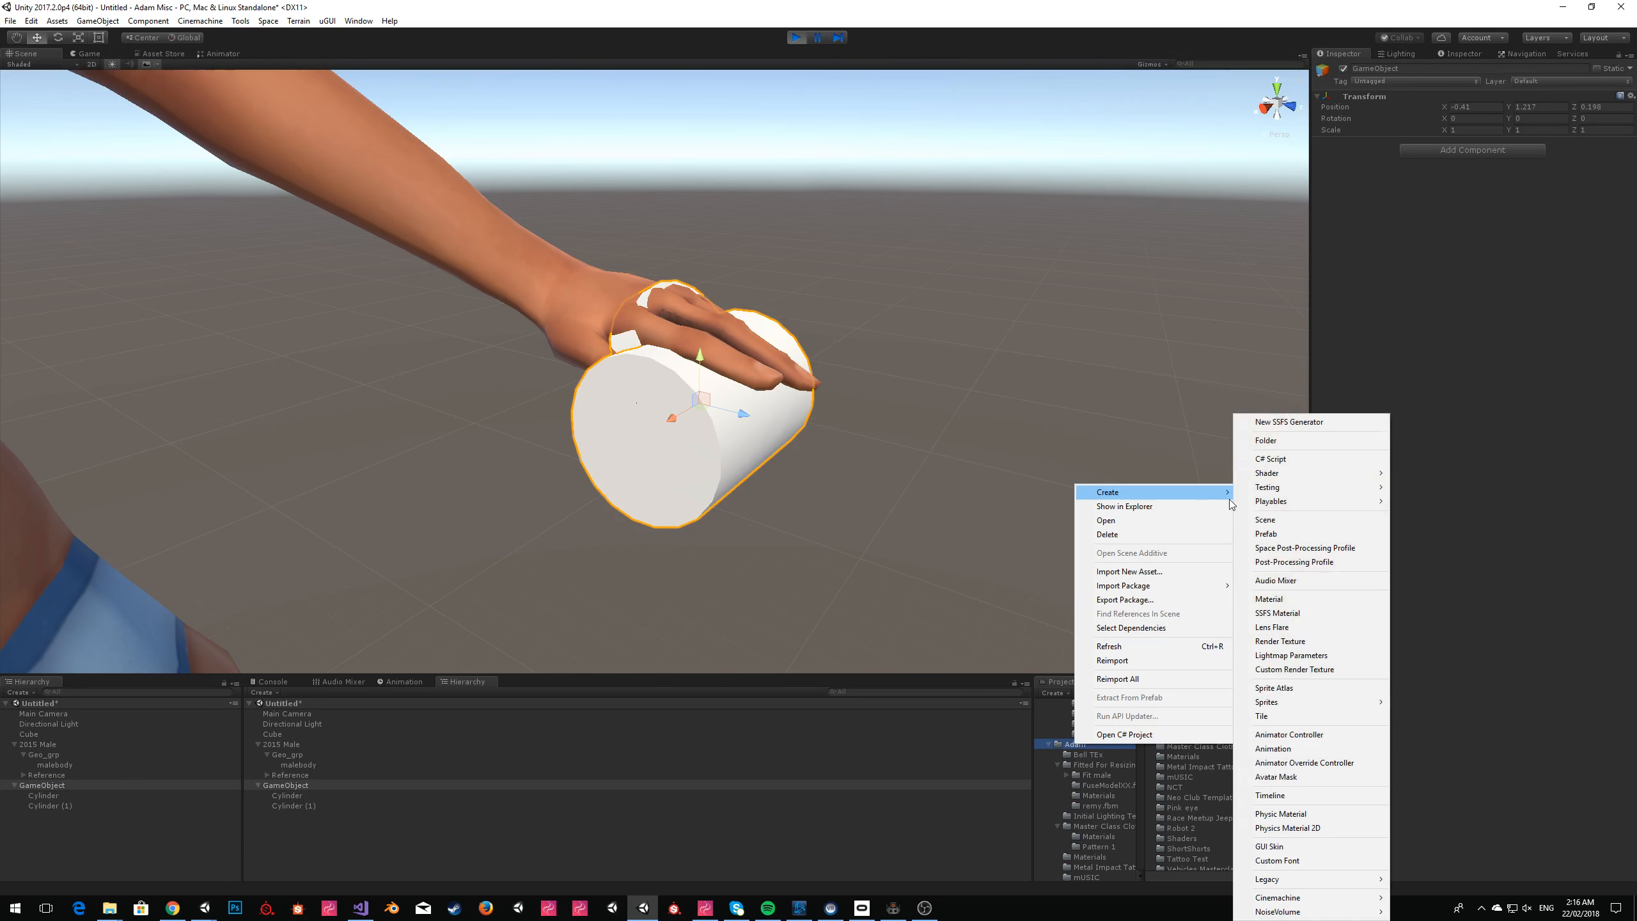
click(1283, 439)
text(1k)
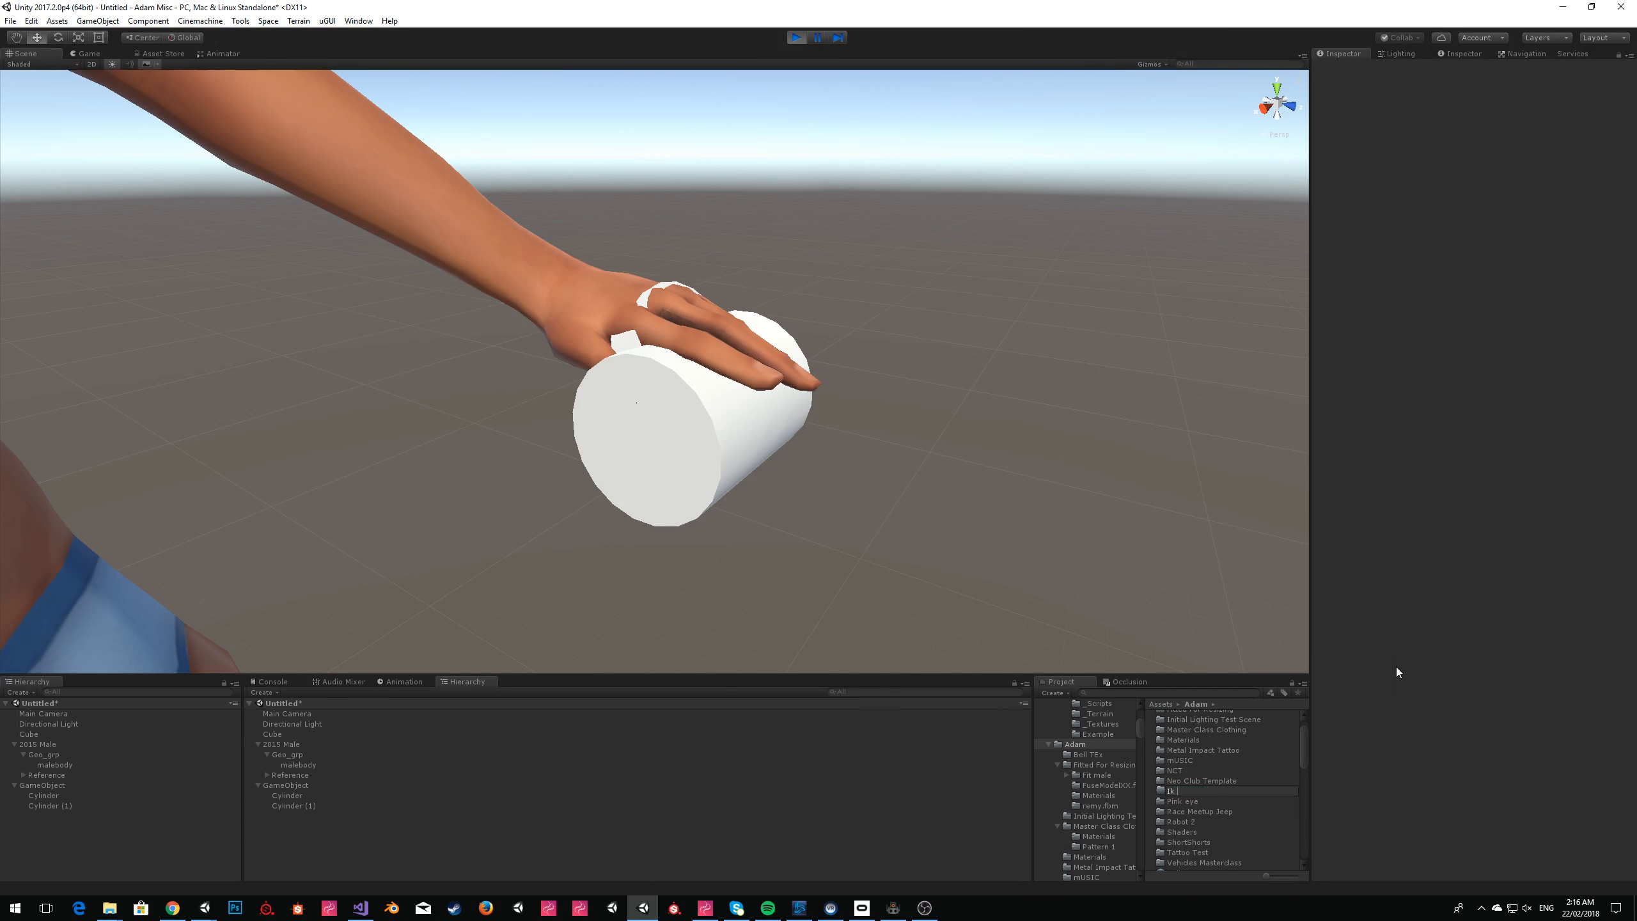
text(K Masterclass)
key(Return)
click(1197, 734)
double_click(1196, 737)
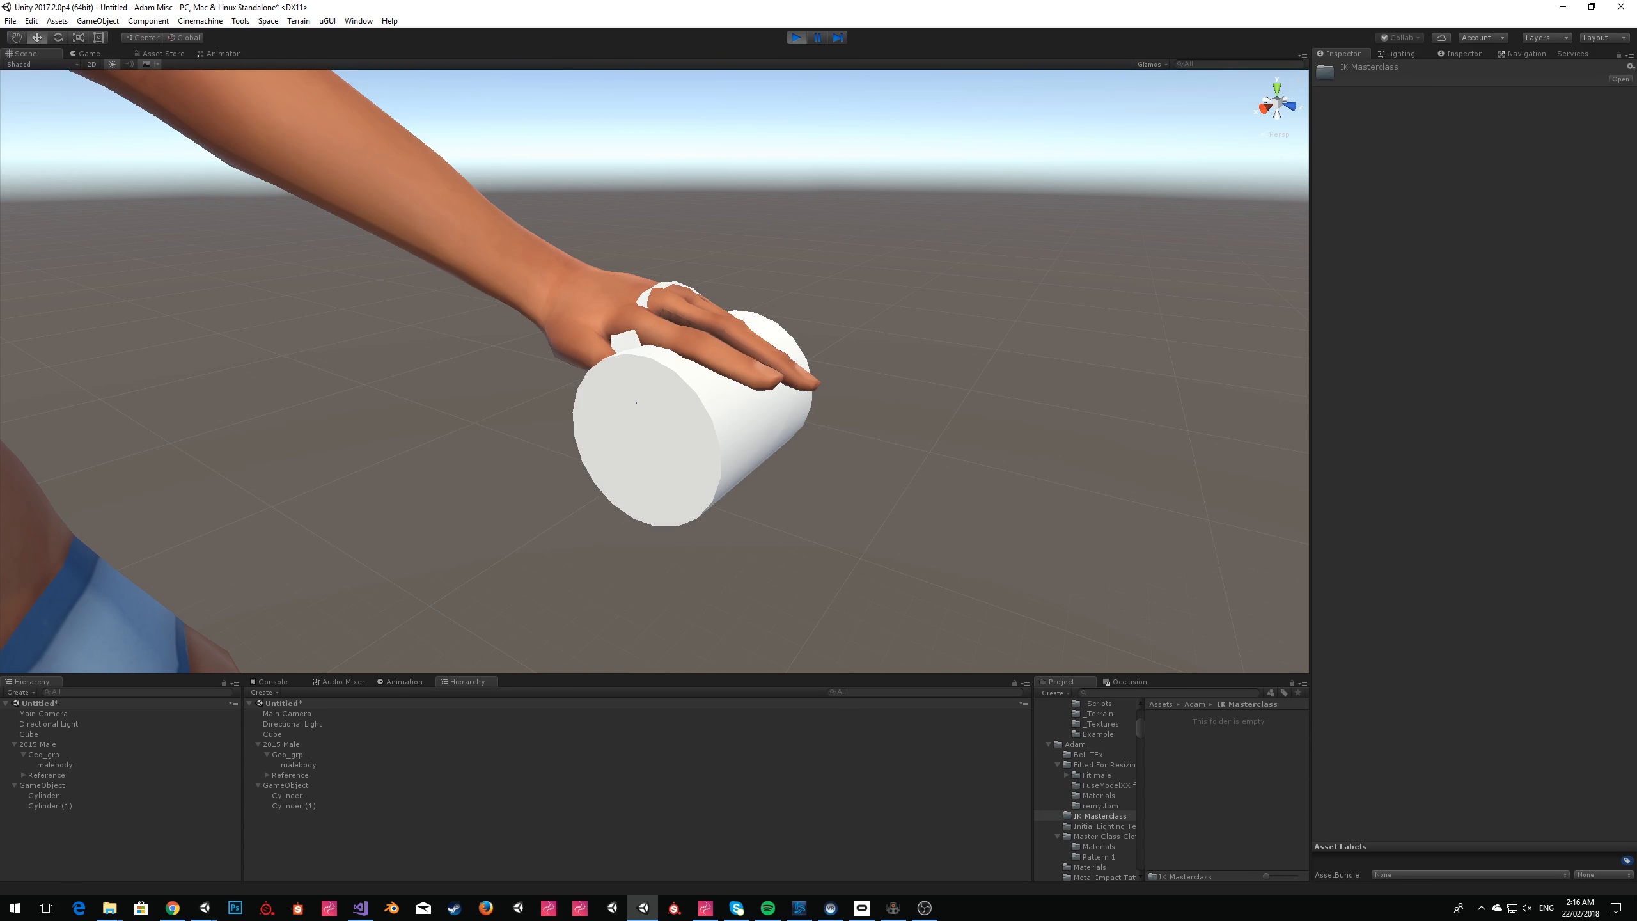
Rename the mug's GameObject to Coffee Cup and save it as a prefab in the IK Masterclass folder.
click(42, 785)
click(1413, 70)
text(Colfee Cup)
key(Return)
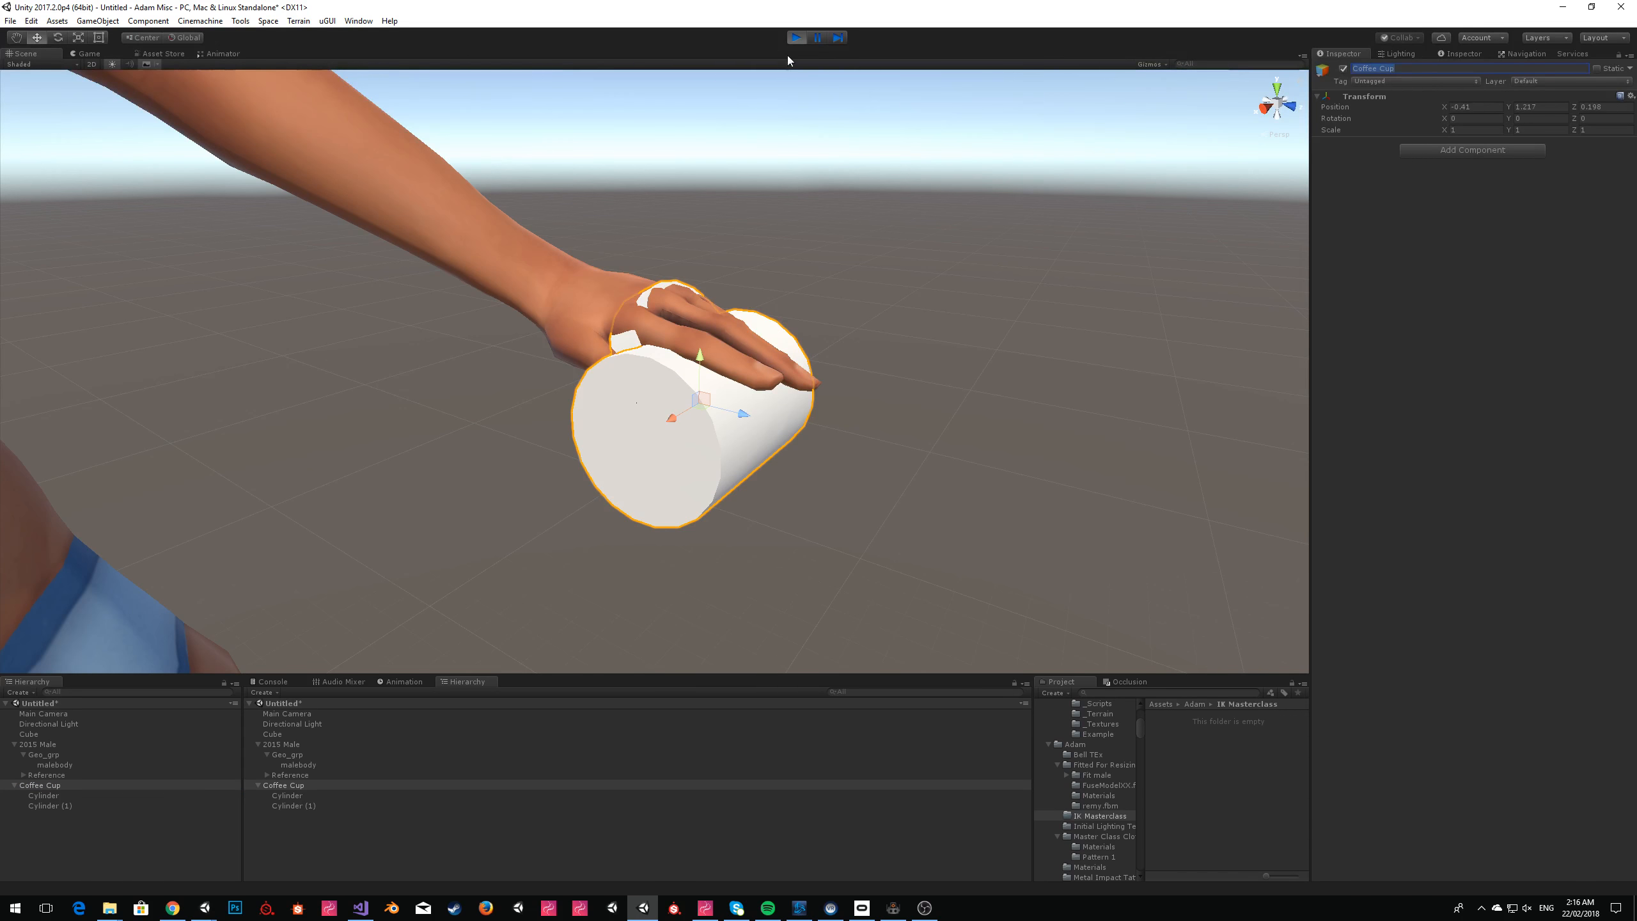
drag(31, 789, 1218, 772)
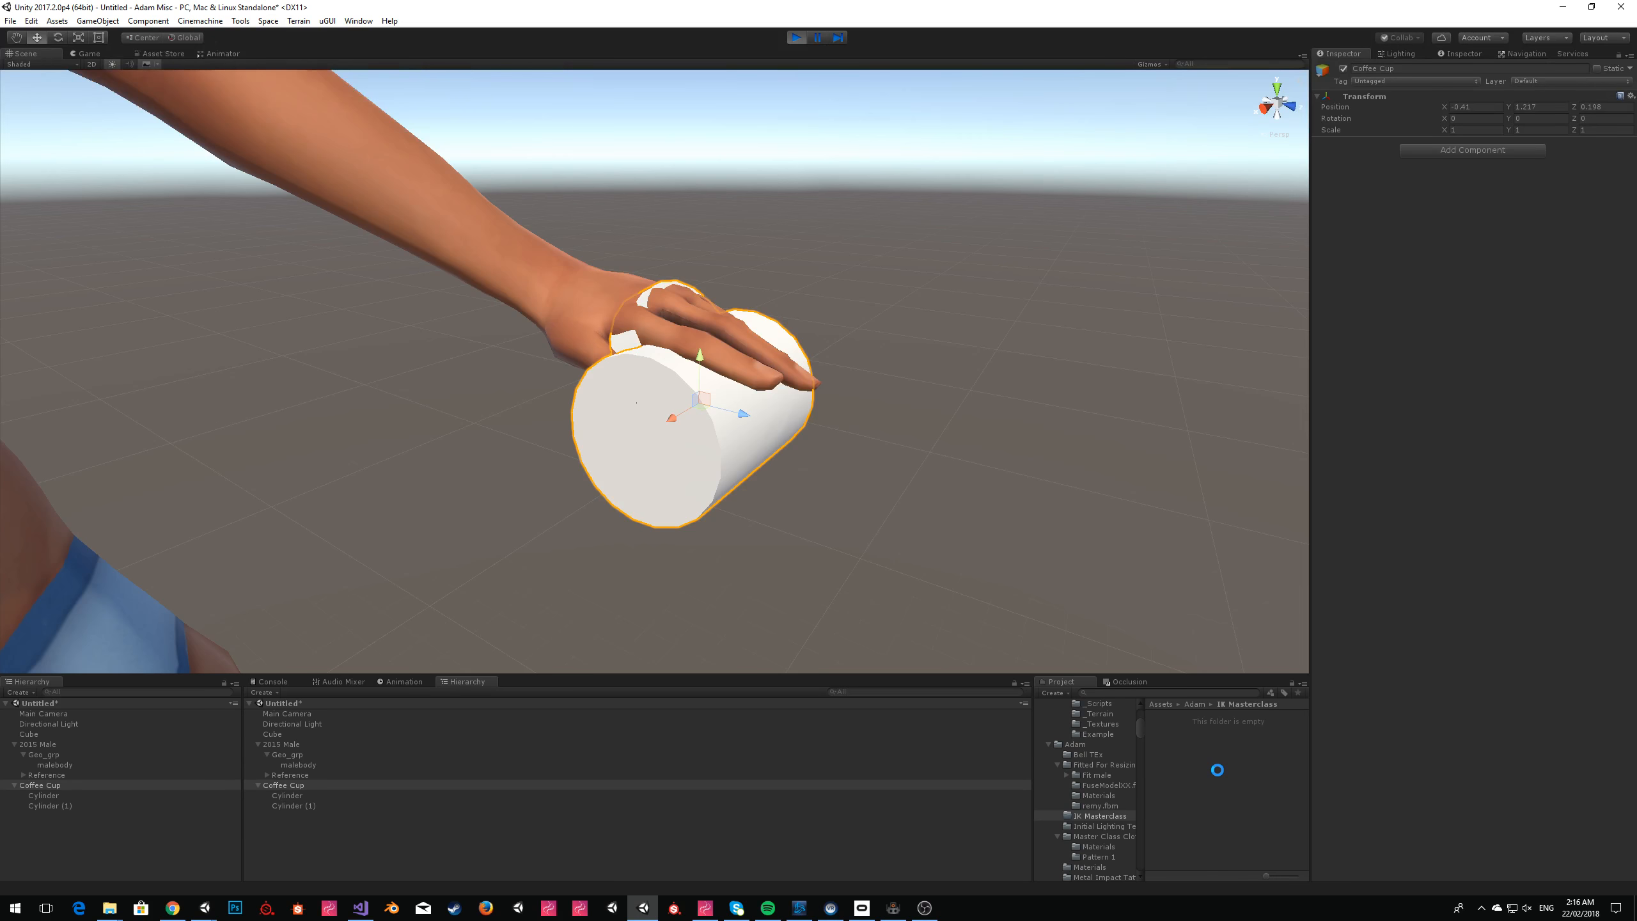
click(1218, 771)
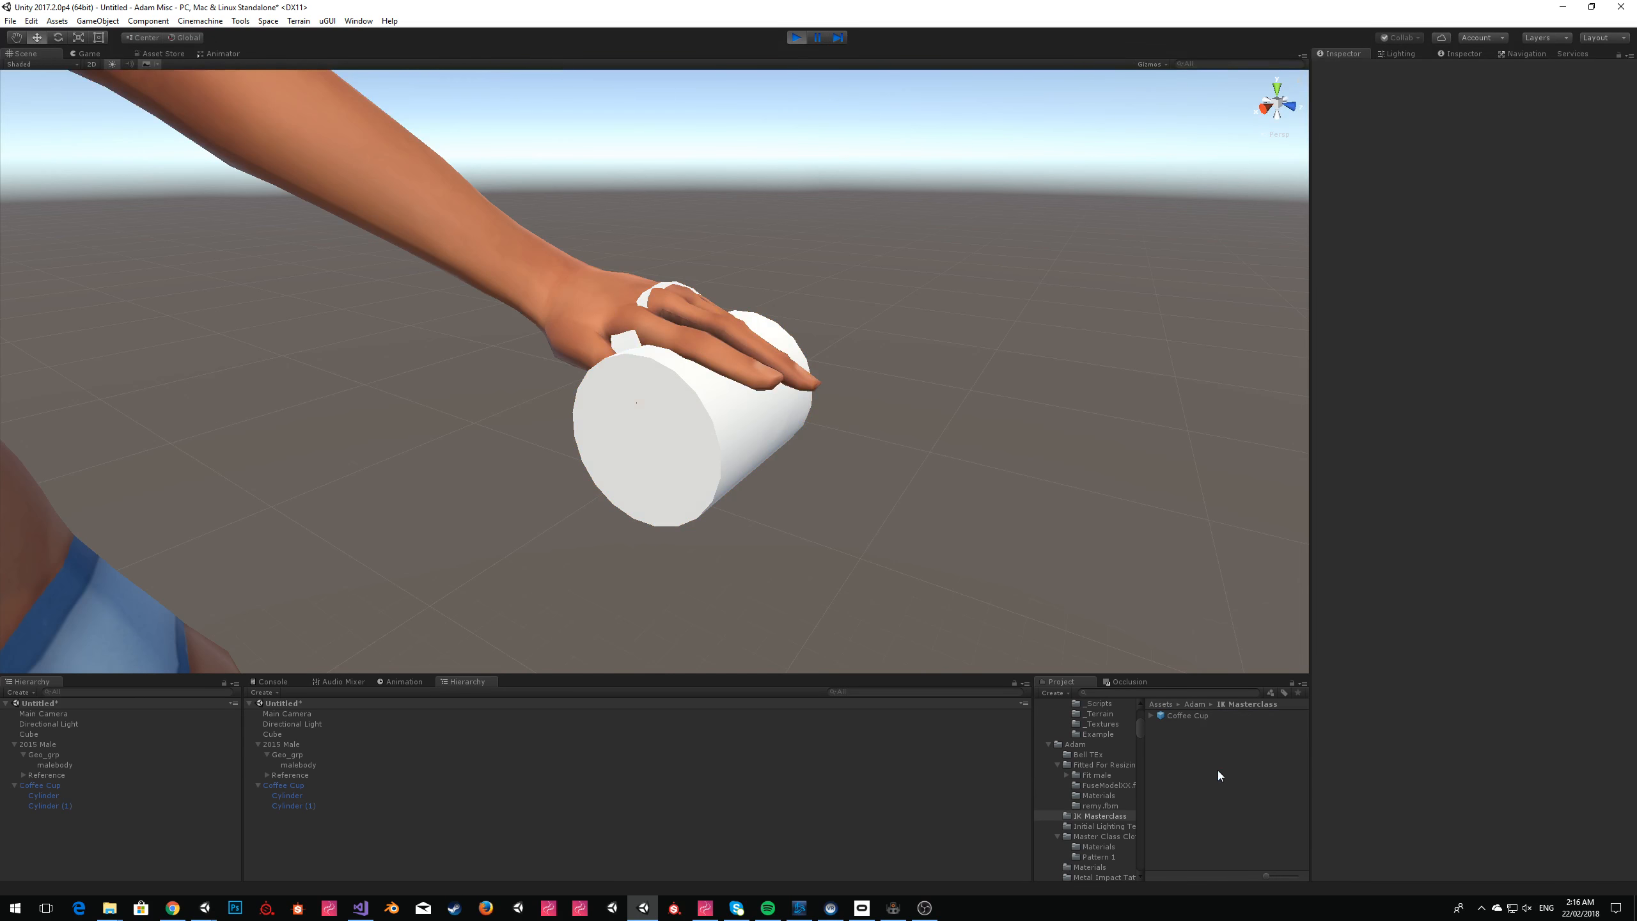
Stop play mode and replace the old mug GameObject in the scene with the Coffee Cup prefab.
click(791, 38)
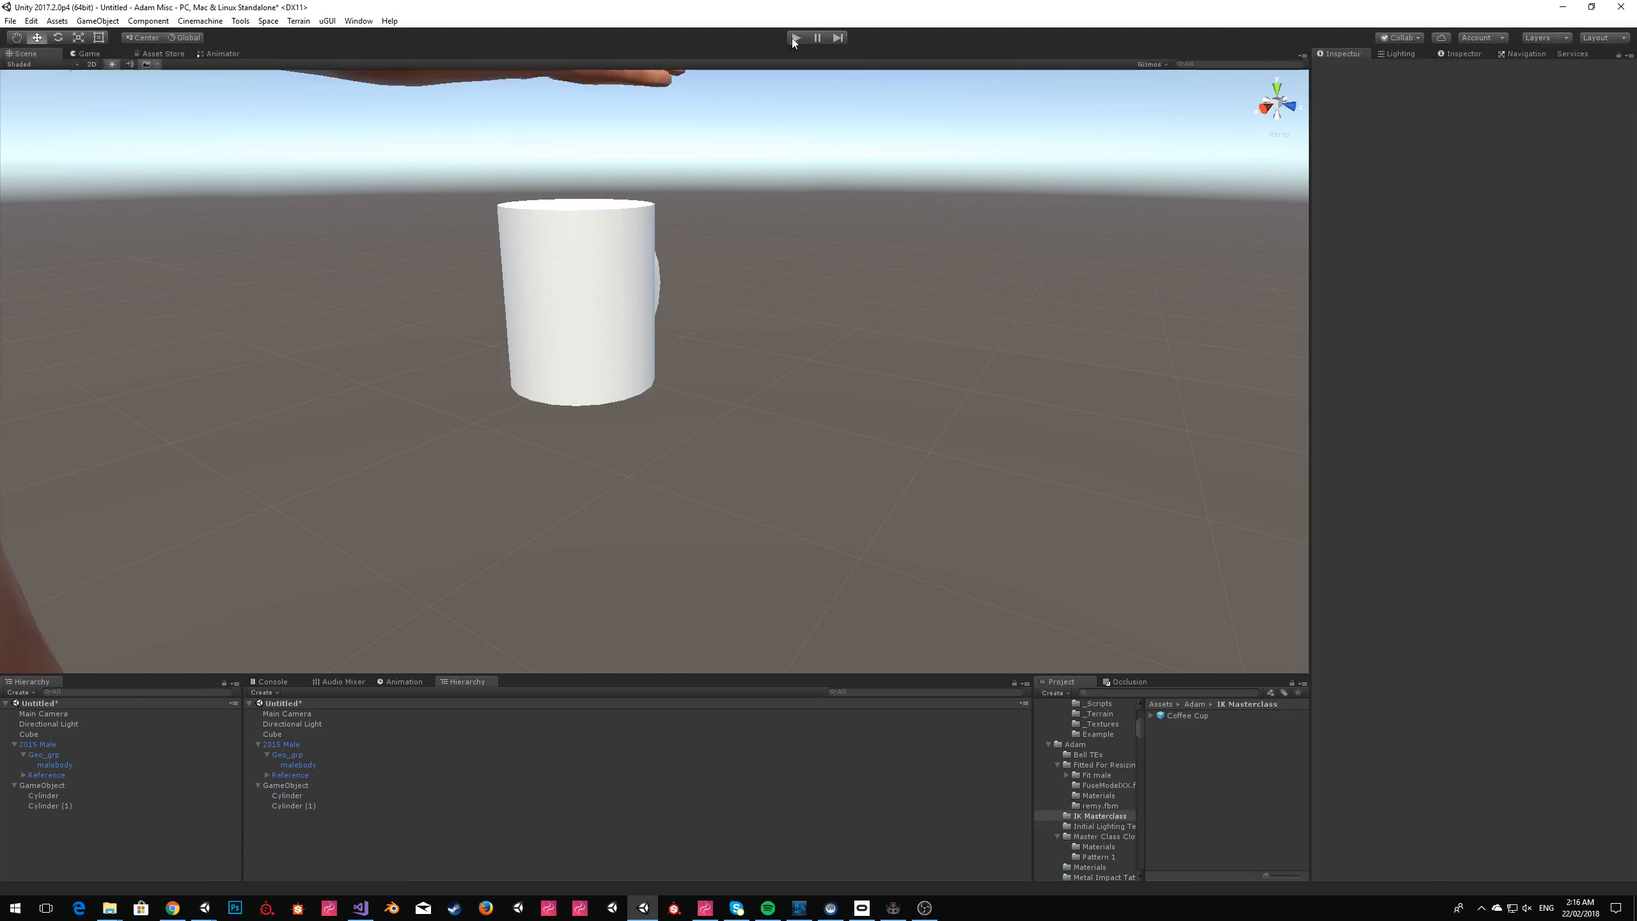
click(38, 785)
right_click(38, 785)
click(64, 598)
click(1185, 715)
Assign the Coffee Cup as the 2015 Male's IK Target Transform and test it in play mode in the scene view.
drag(1197, 716, 1468, 326)
click(37, 745)
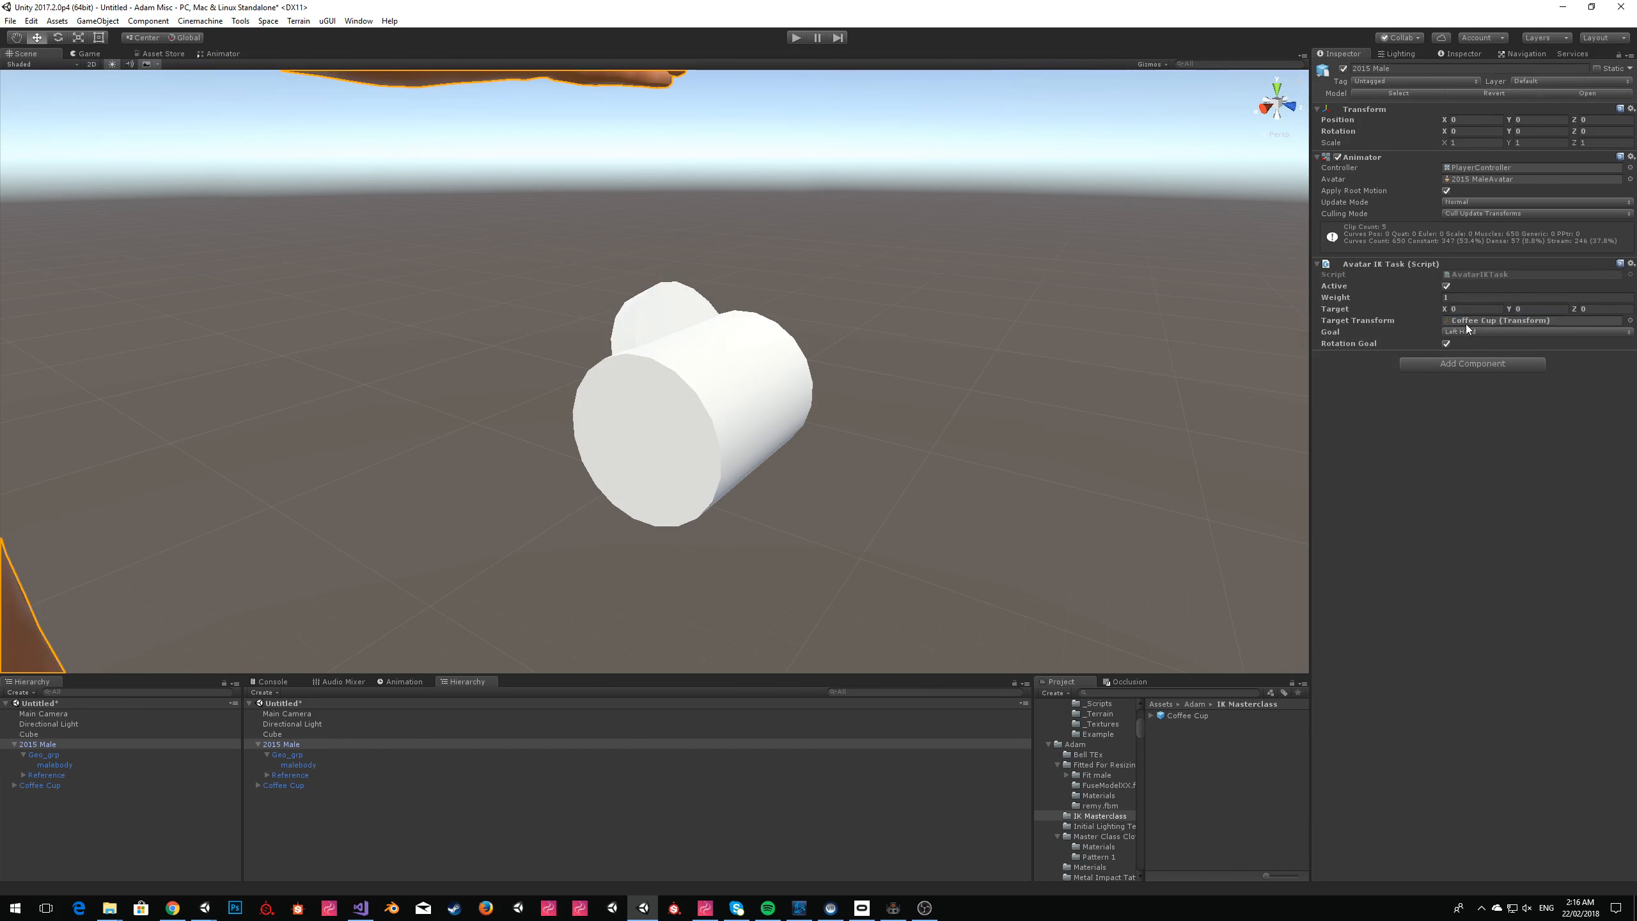
click(795, 38)
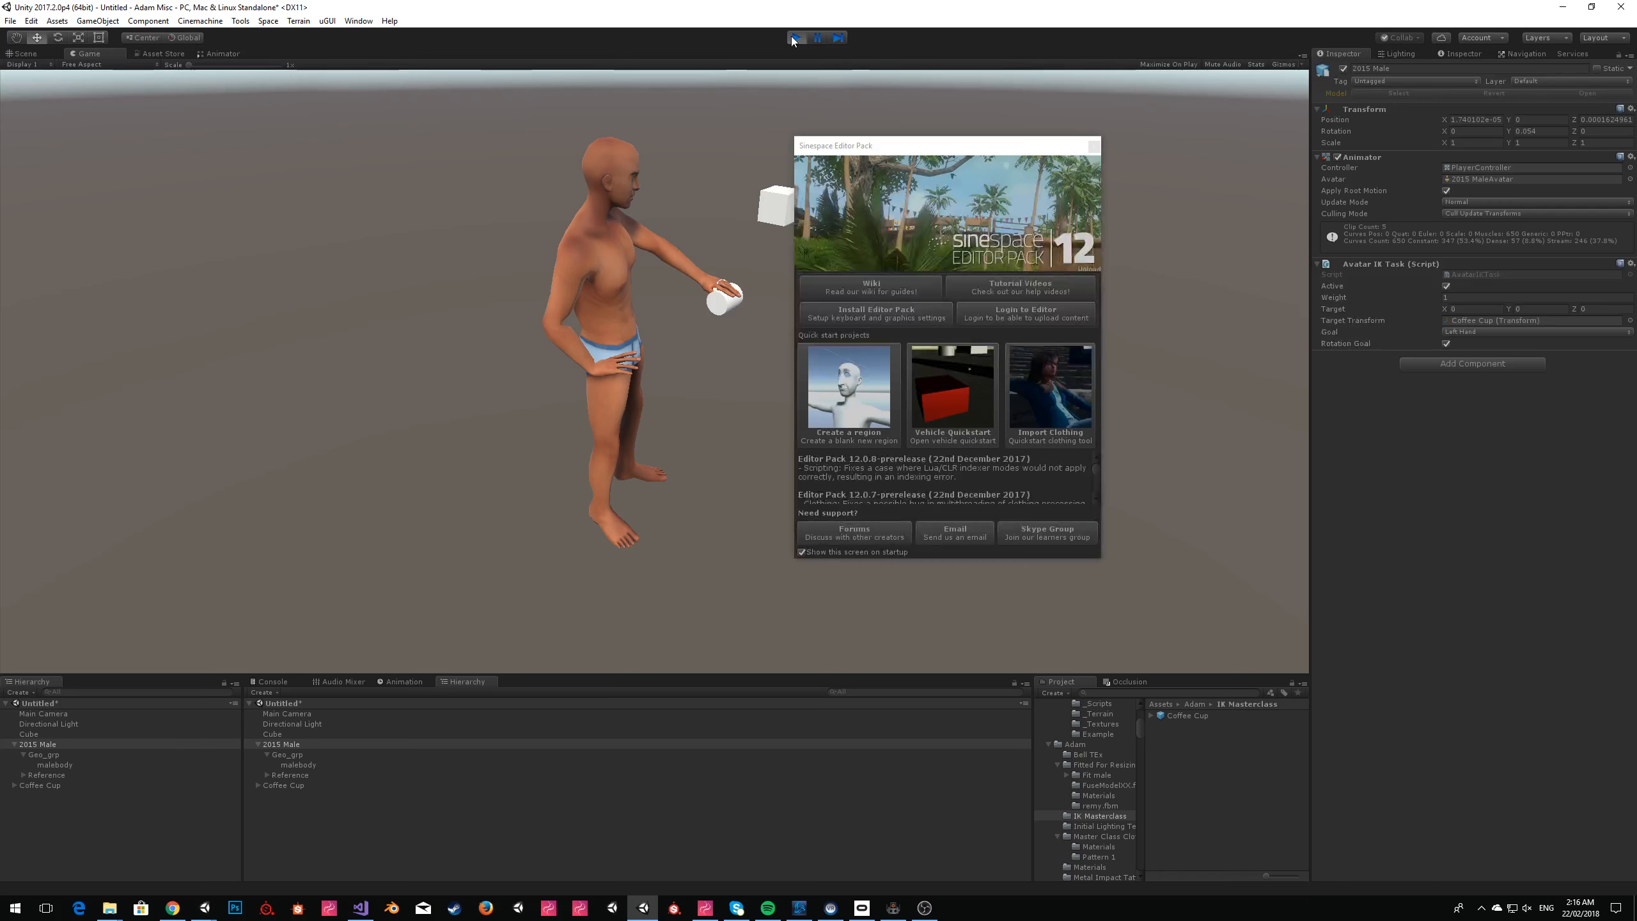
click(1093, 147)
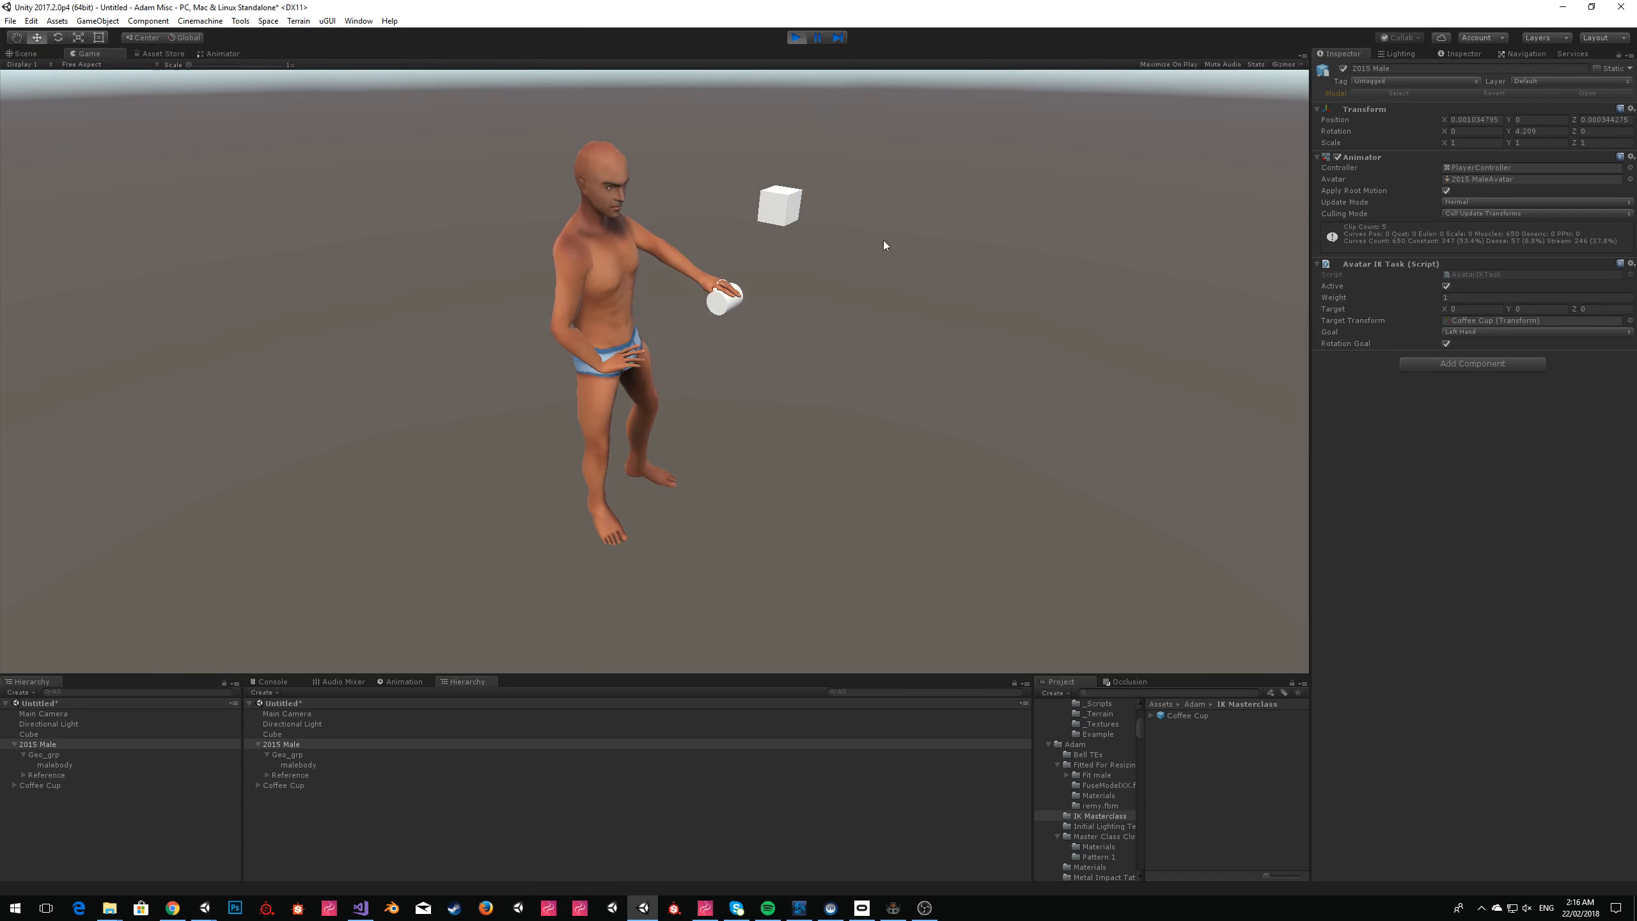
click(27, 54)
click(706, 448)
Rotate the Coffee Cup about 78 degrees around its Z axis so it stands nearly upright.
click(61, 785)
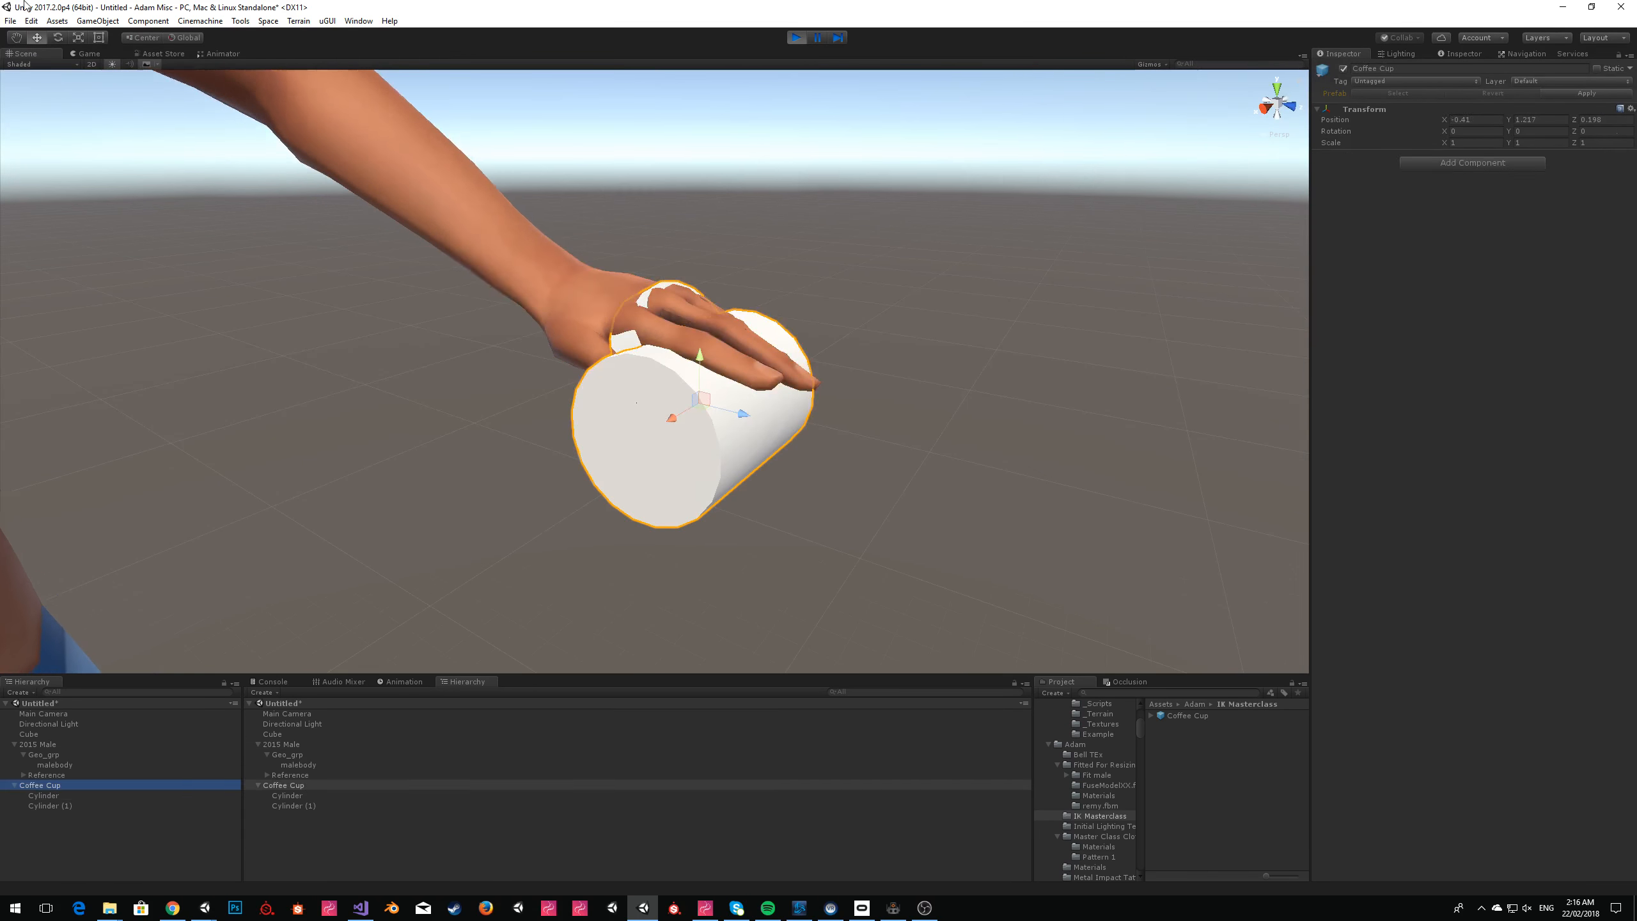
click(59, 37)
right_drag(857, 362, 677, 373)
key(s)
key(w)
drag(673, 375, 780, 443)
Raise the Coffee Cup and bring it in front of the avatar's upper chest.
click(36, 37)
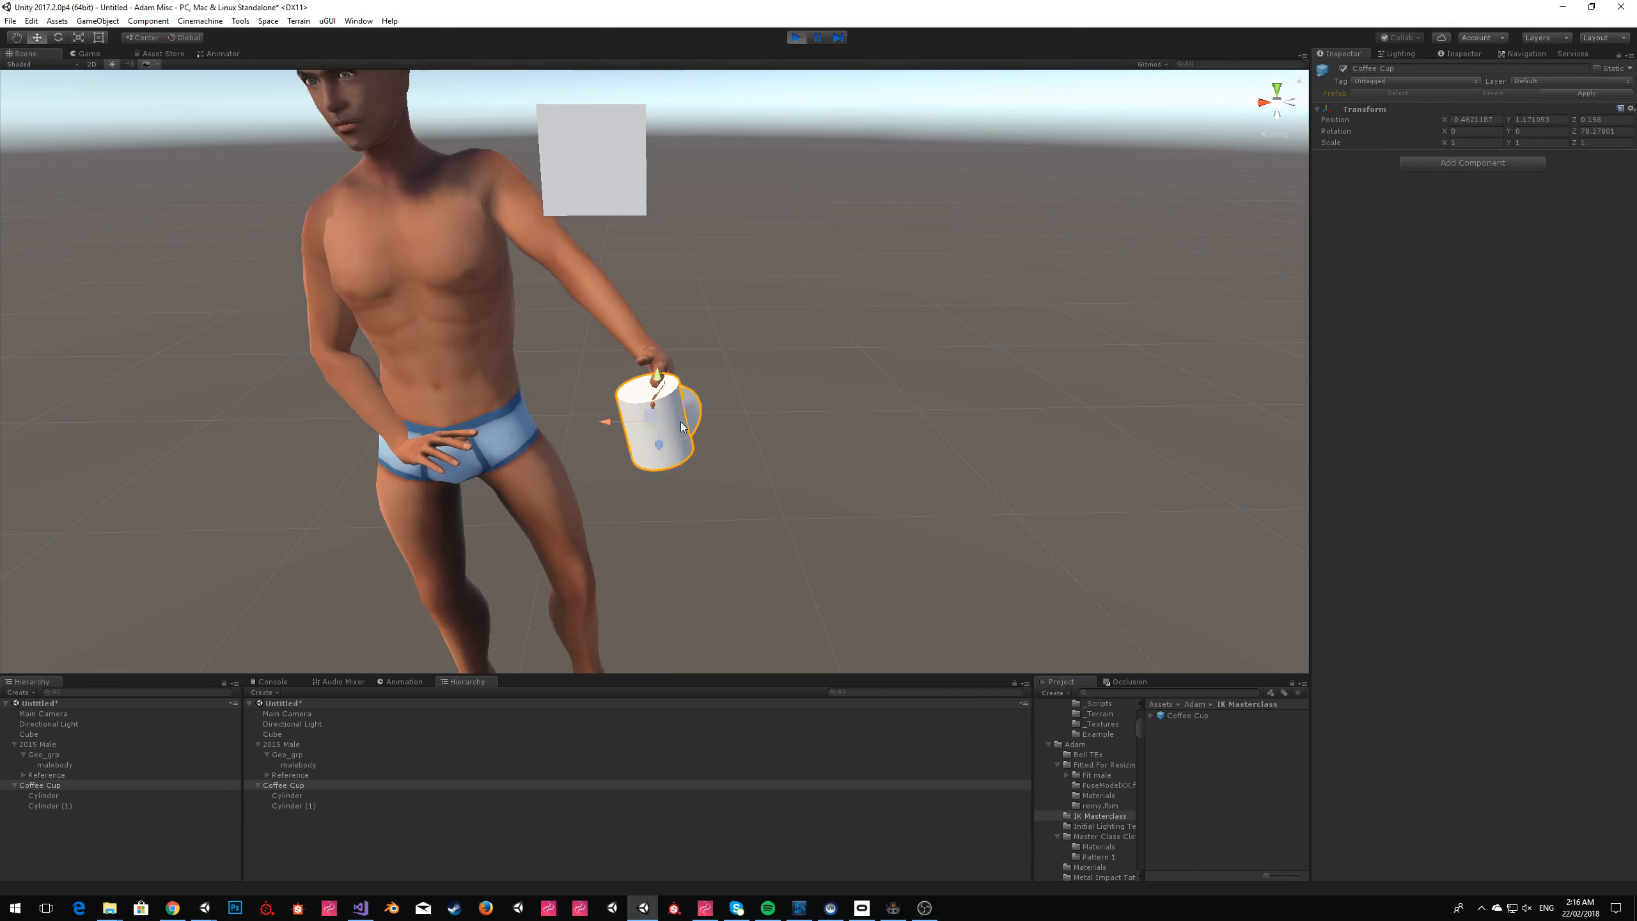
drag(641, 405, 358, 154)
right_drag(484, 251, 493, 295)
key(e)
key(w)
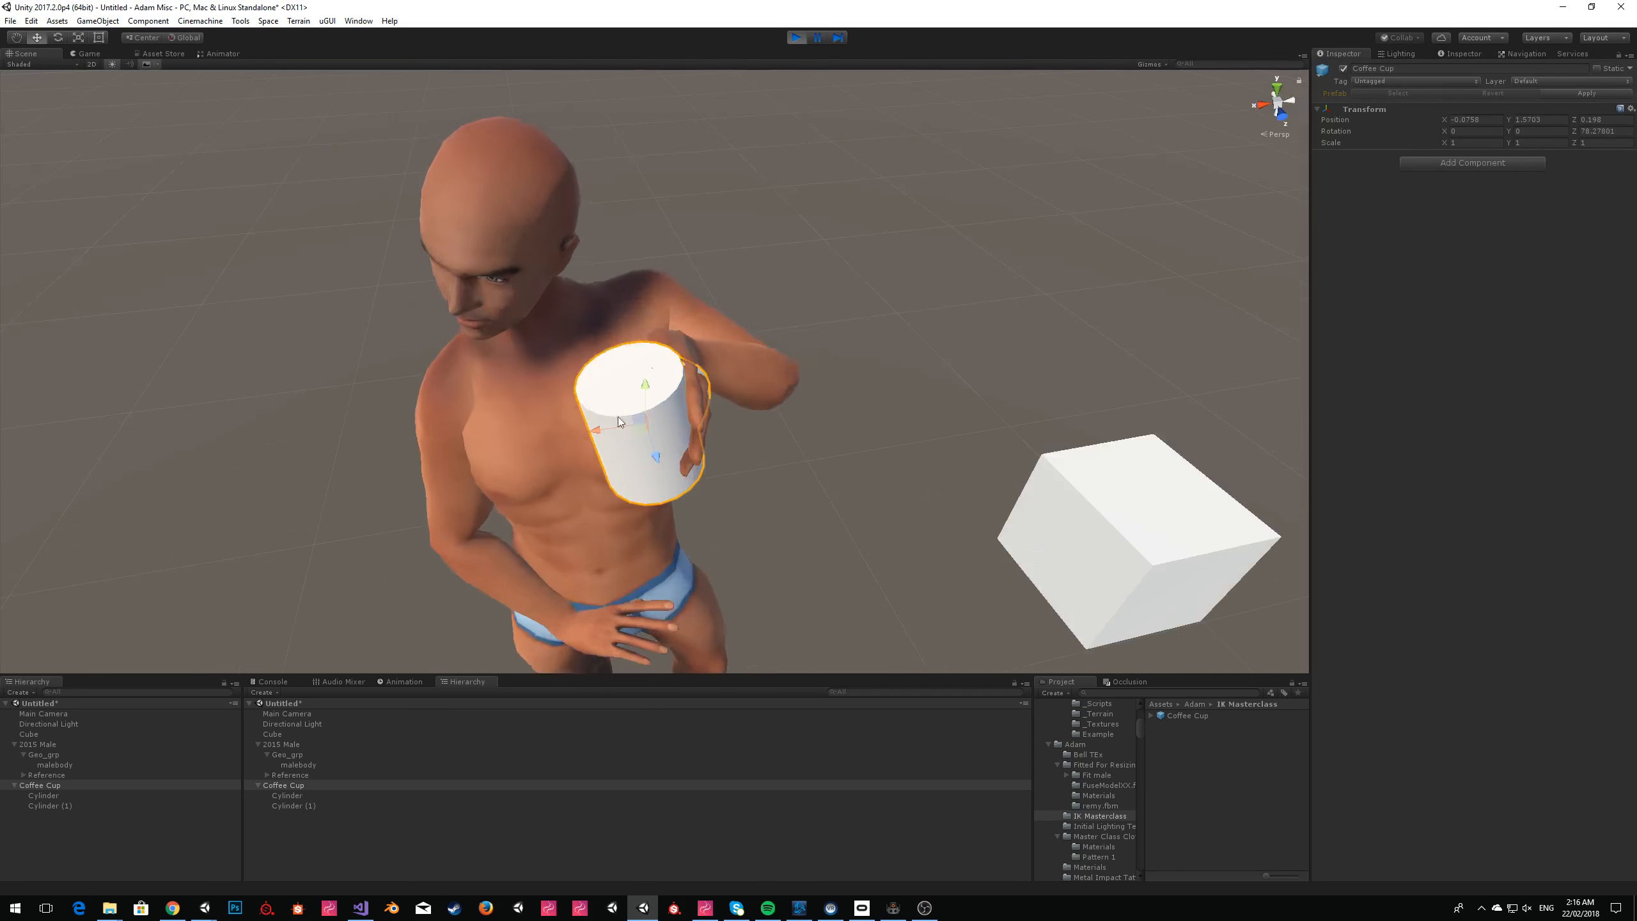
drag(635, 428, 559, 429)
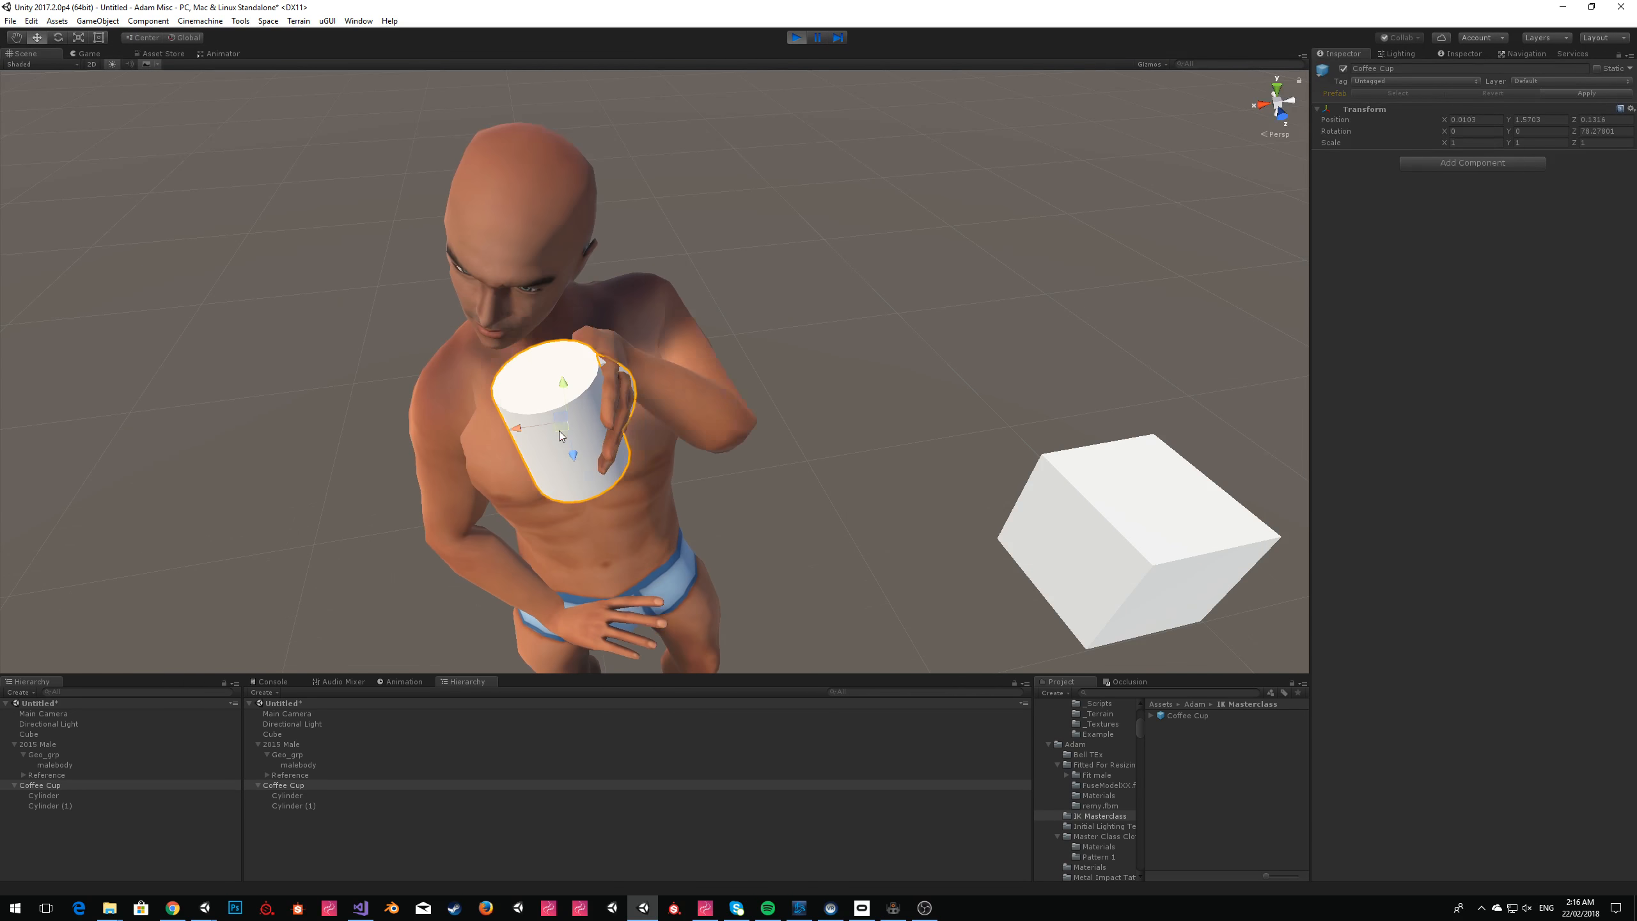
Tilt the Coffee Cup toward the avatar's face as if drinking, checking the hand's grip from the side.
click(58, 37)
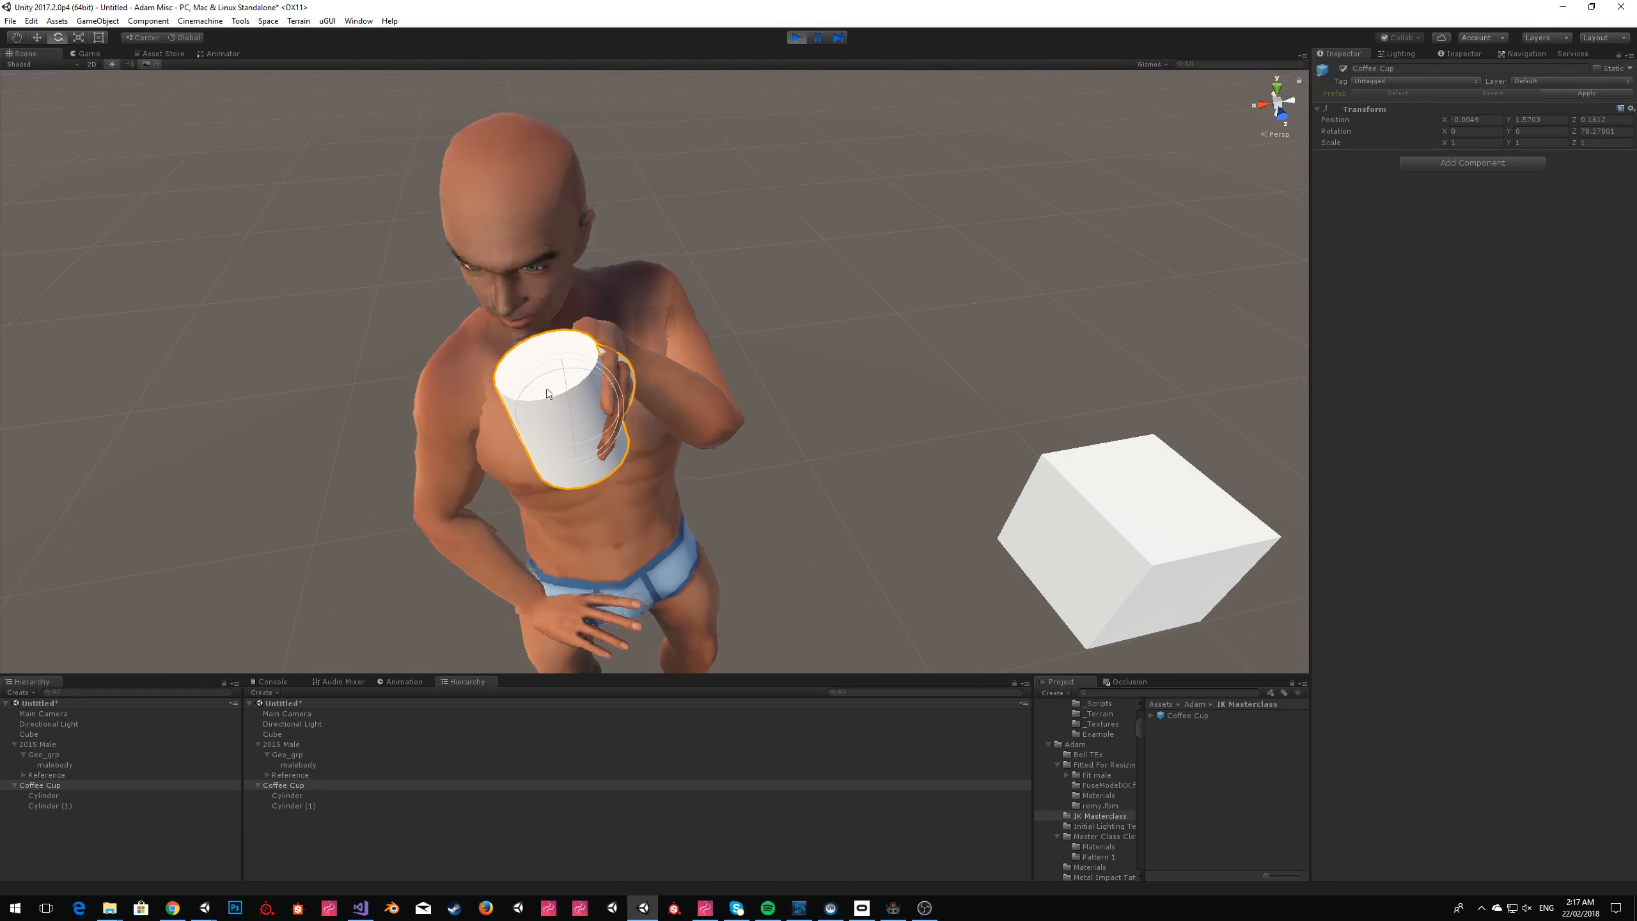
mouse_move(570, 410)
mouse_down()
mouse_move(553, 316)
mouse_move(555, 394)
mouse_up()
key(s)
right_drag(662, 393, 720, 413)
key(w)
key(a)
key(w)
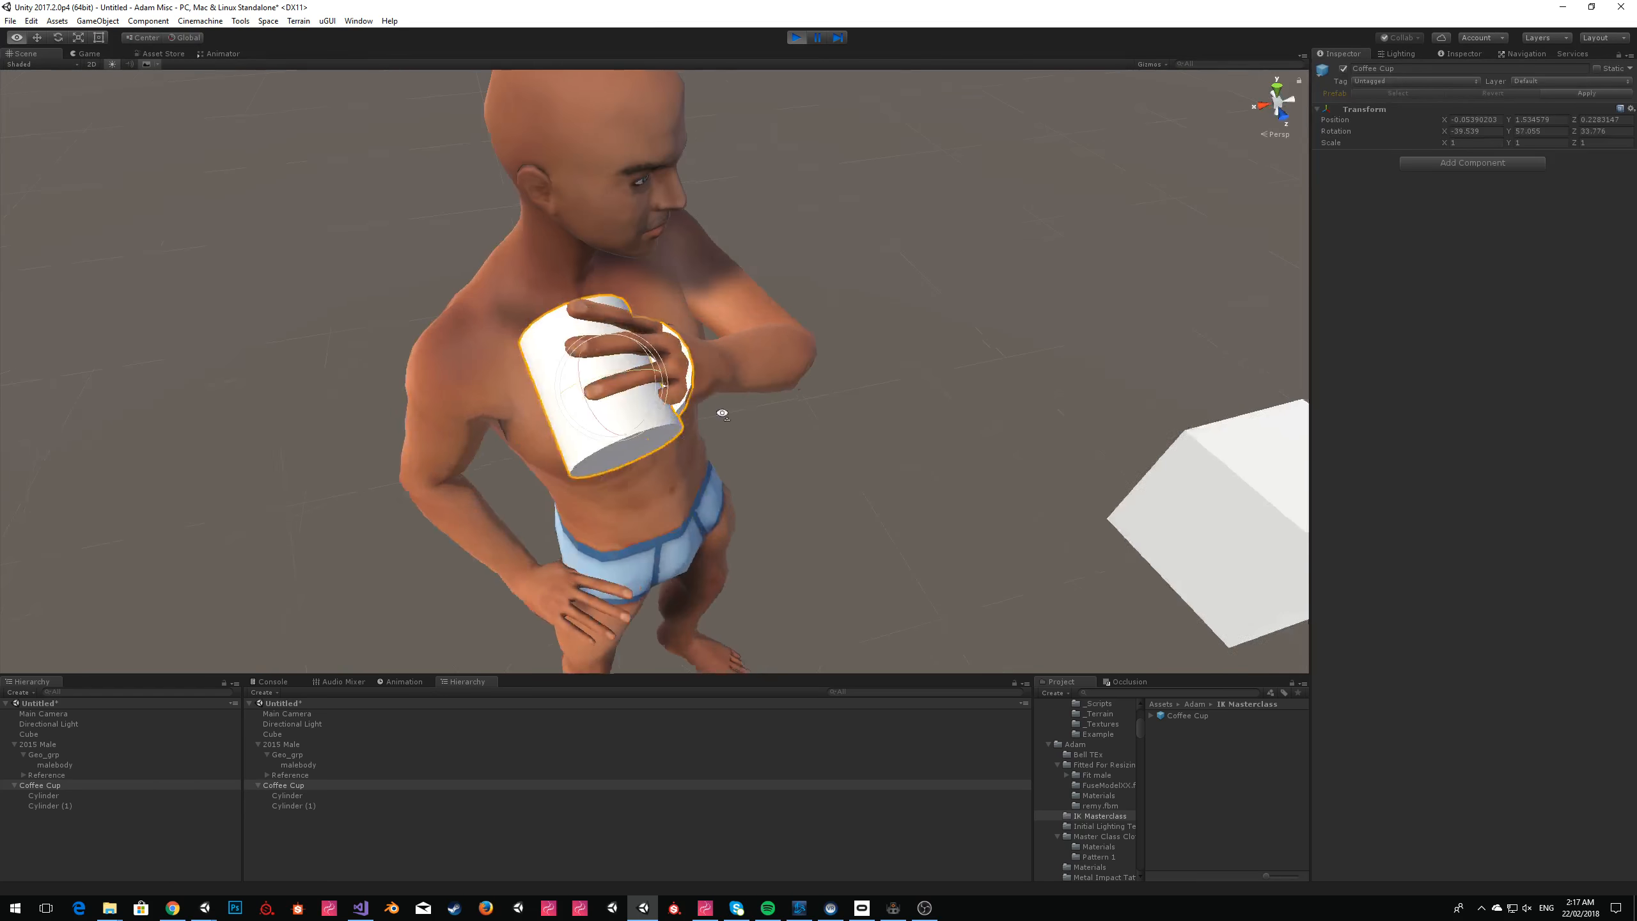
drag(618, 432, 648, 332)
Move the tilted Coffee Cup up to the avatar's mouth, check the full pose and stop play mode.
click(38, 42)
key(a)
right_drag(649, 332, 557, 250)
key(w)
key(w)
key(s)
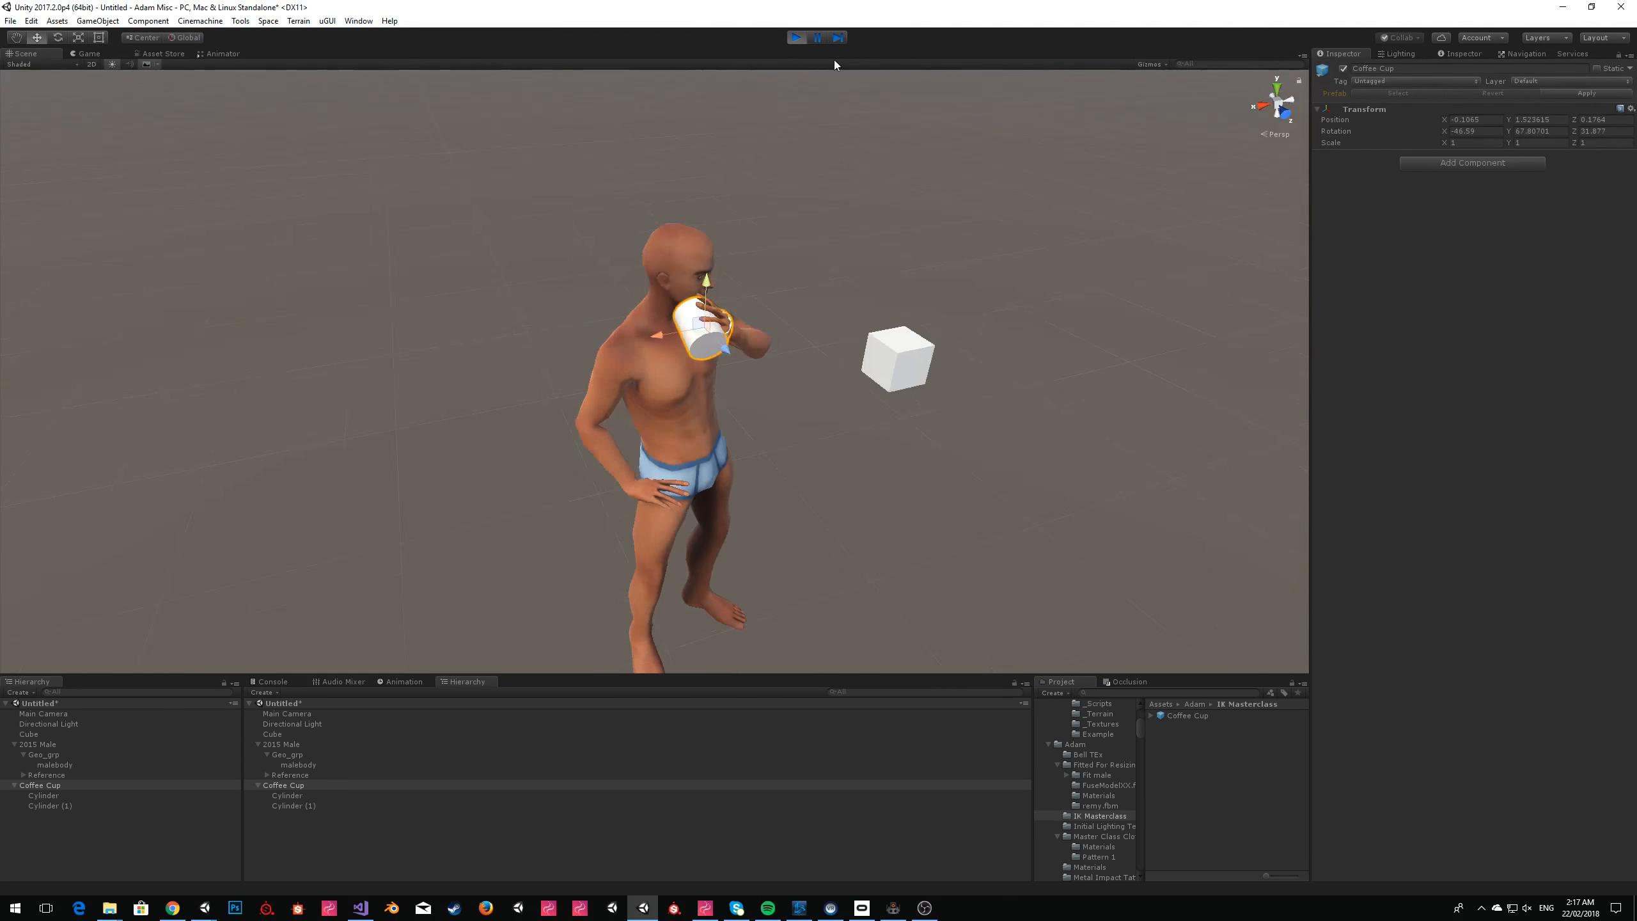
click(793, 40)
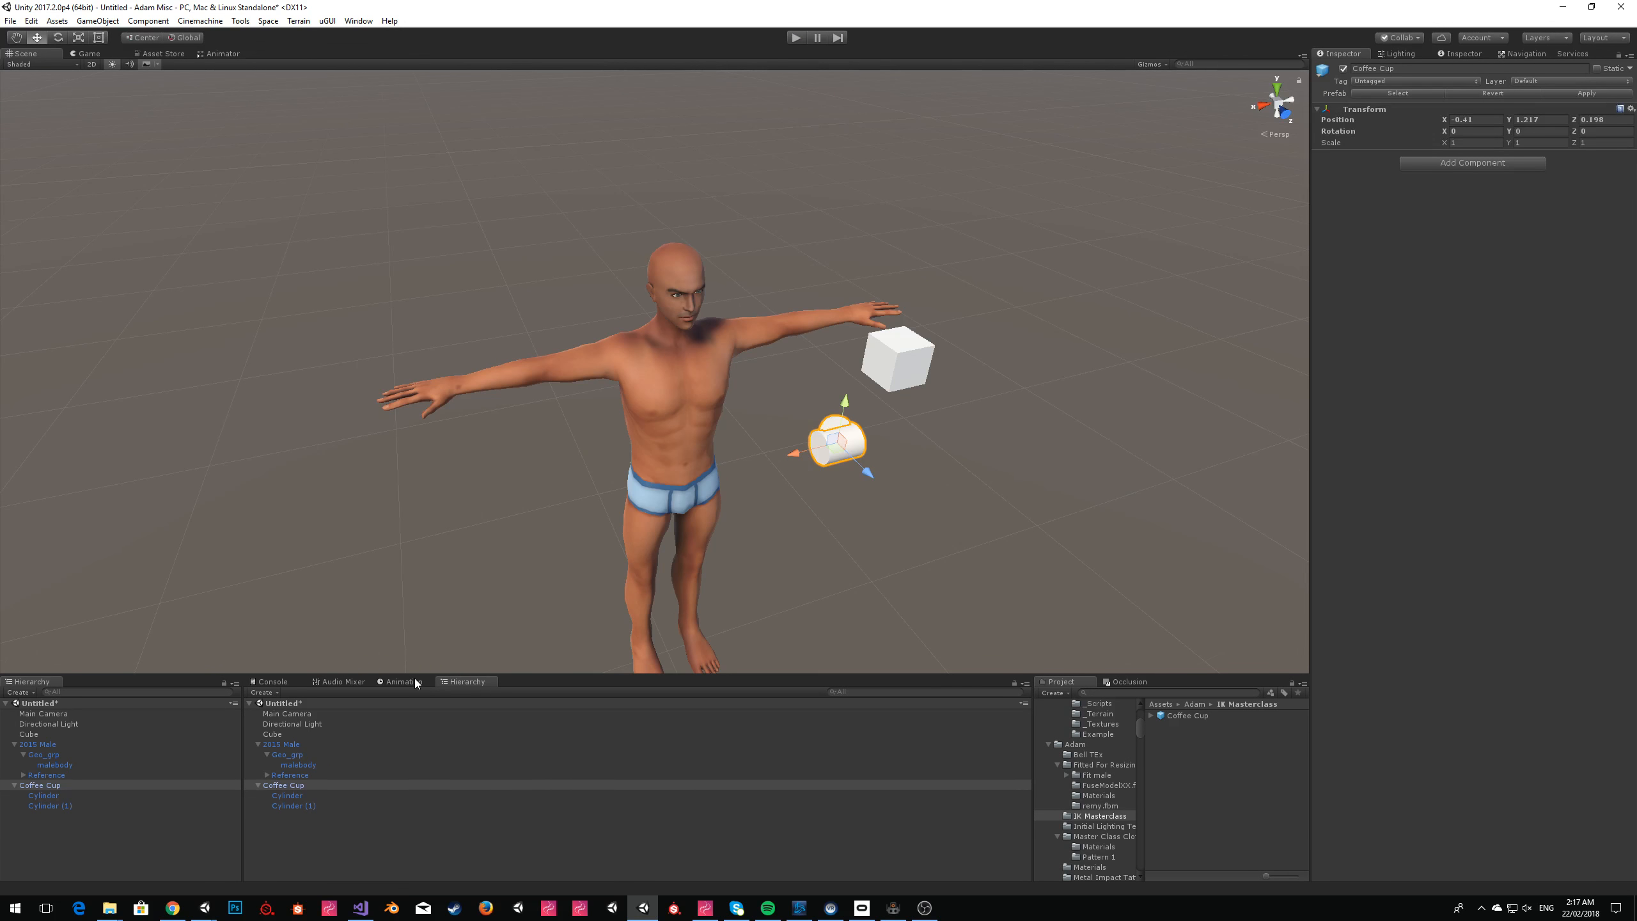
click(825, 524)
alt+drag(651, 493, 664, 415)
right_drag(664, 414, 607, 426)
key(w)
right_drag(858, 359, 584, 432)
click(985, 129)
click(806, 412)
right_drag(803, 413, 774, 381)
key(w)
click(954, 155)
scroll(823, 319, down, 7)
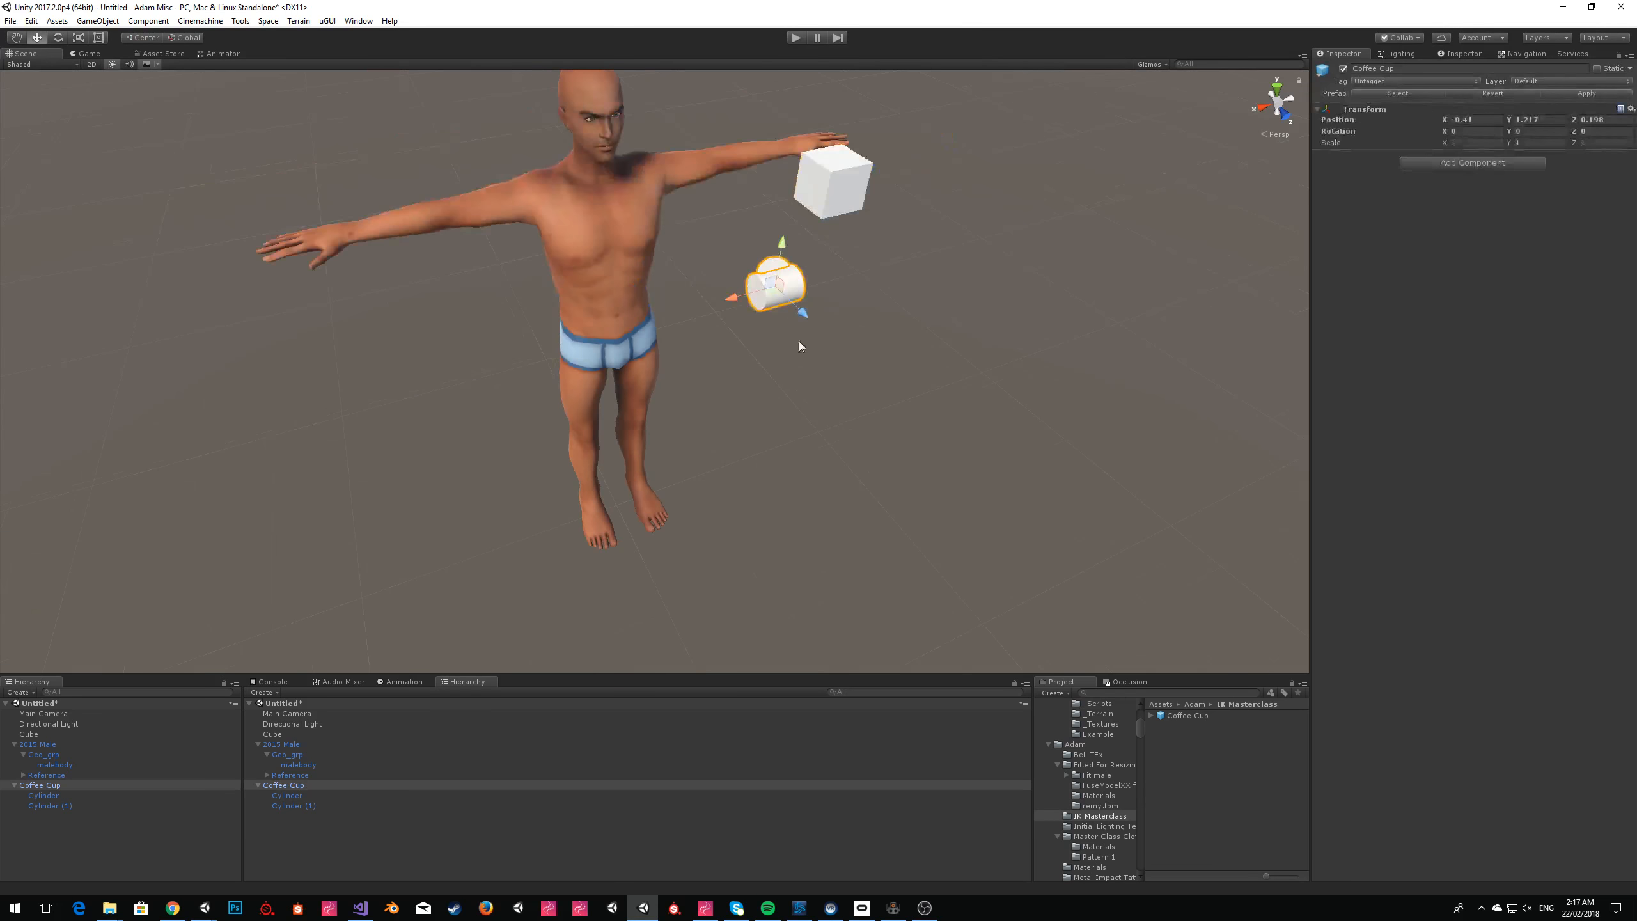
Show the Animation editor for the Coffee Cup and rotate the cup upright to Y -30, Z 90 degrees.
click(1415, 167)
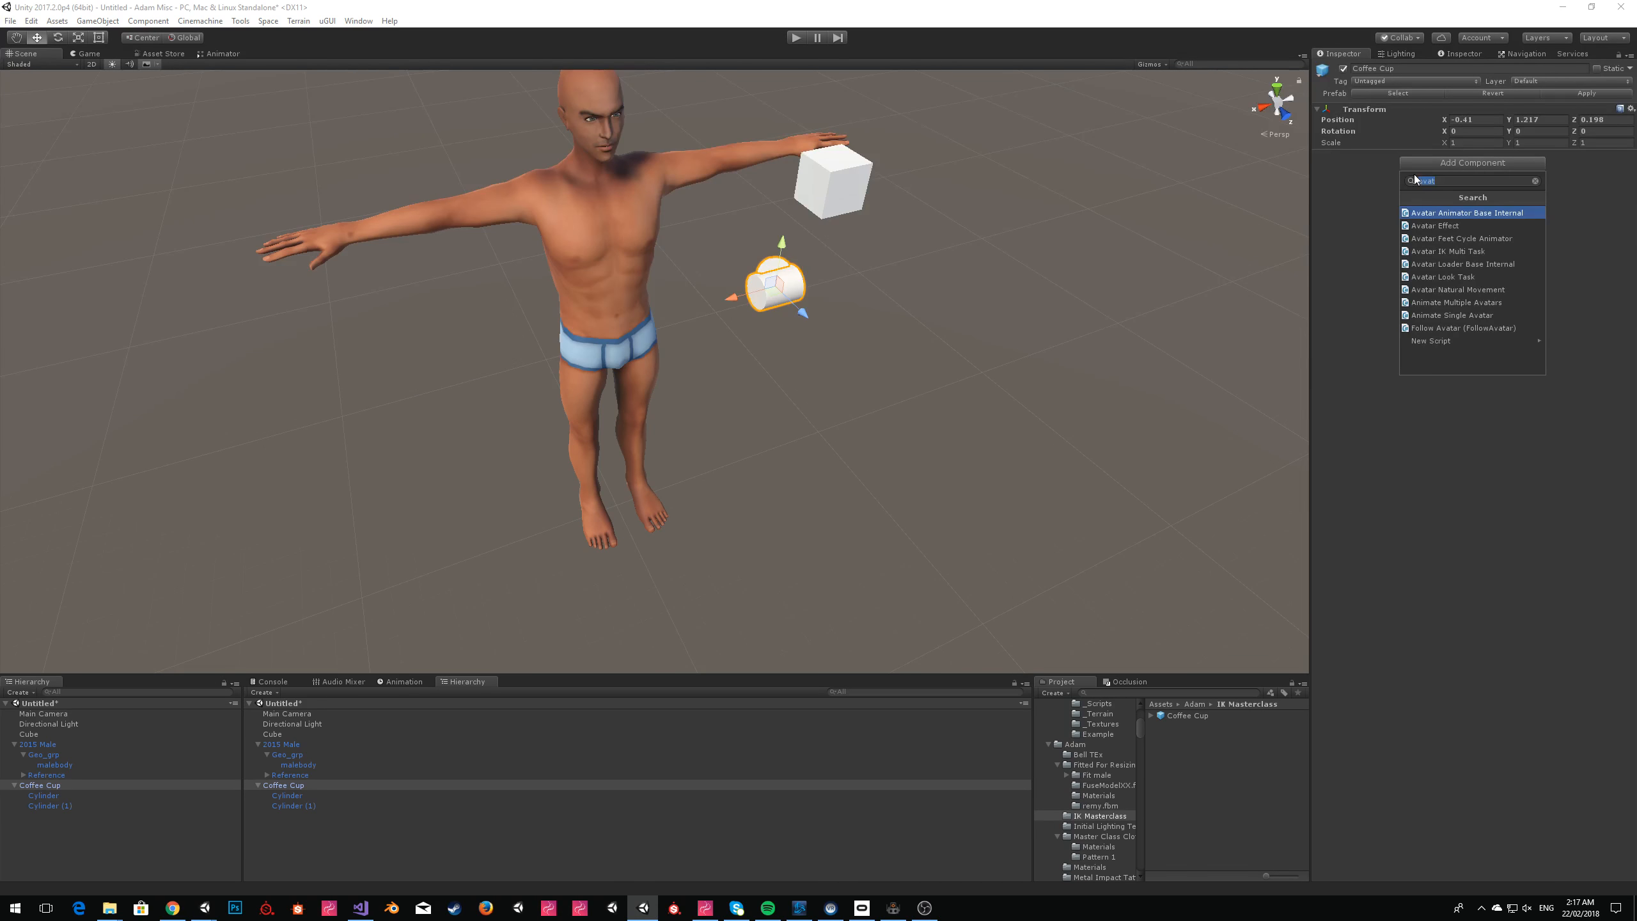
click(399, 678)
click(403, 682)
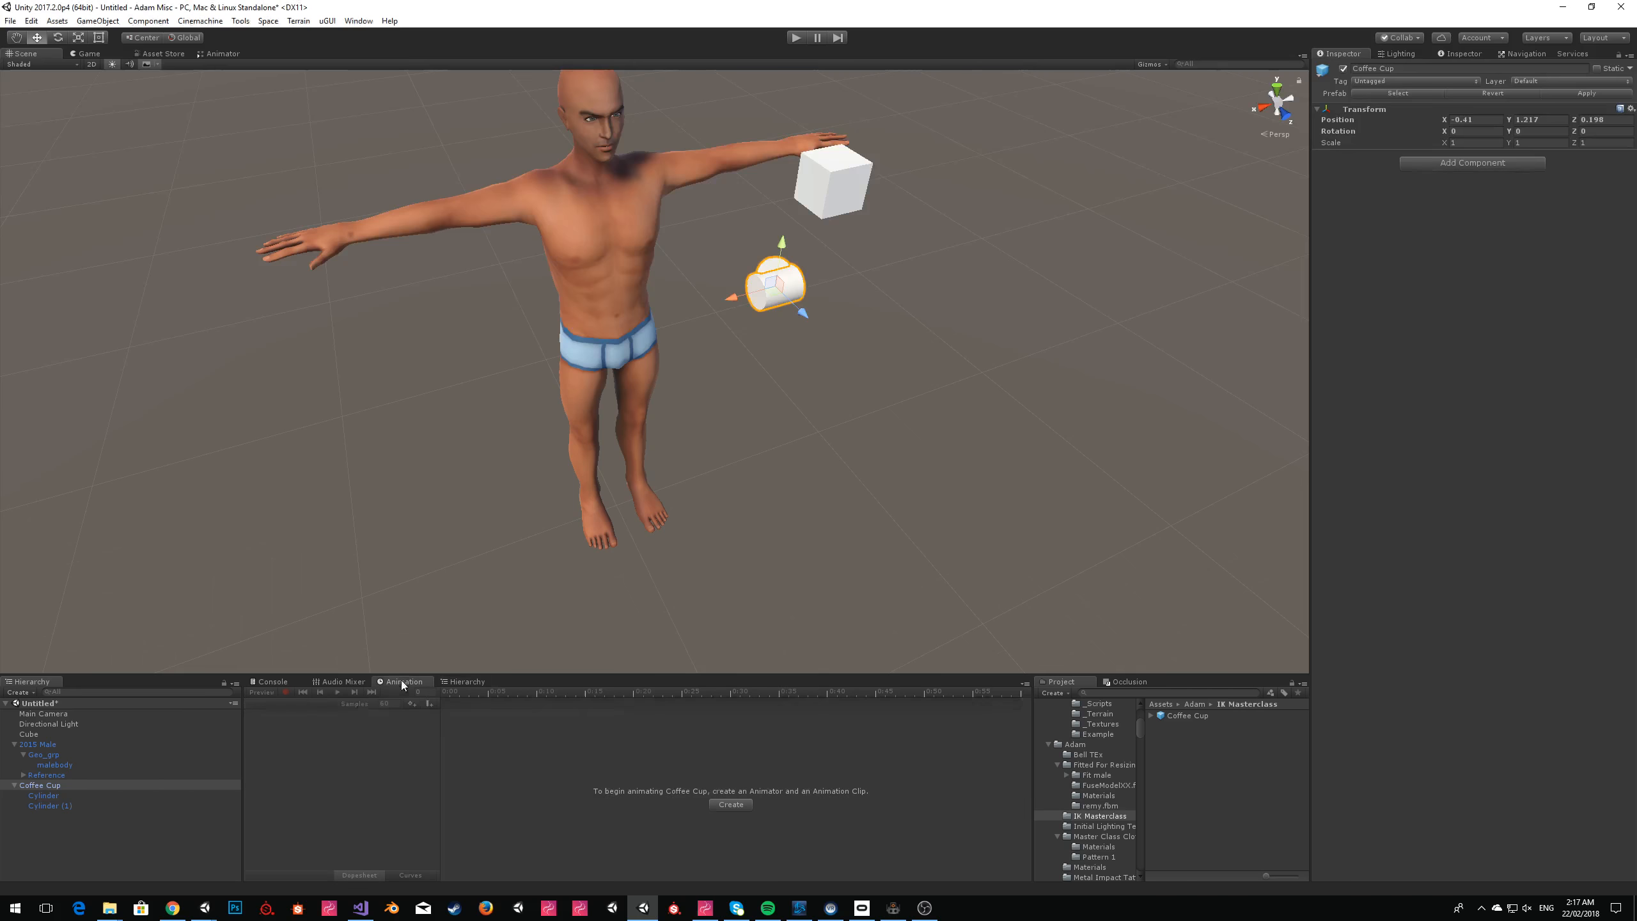
click(63, 39)
drag(754, 261, 841, 392)
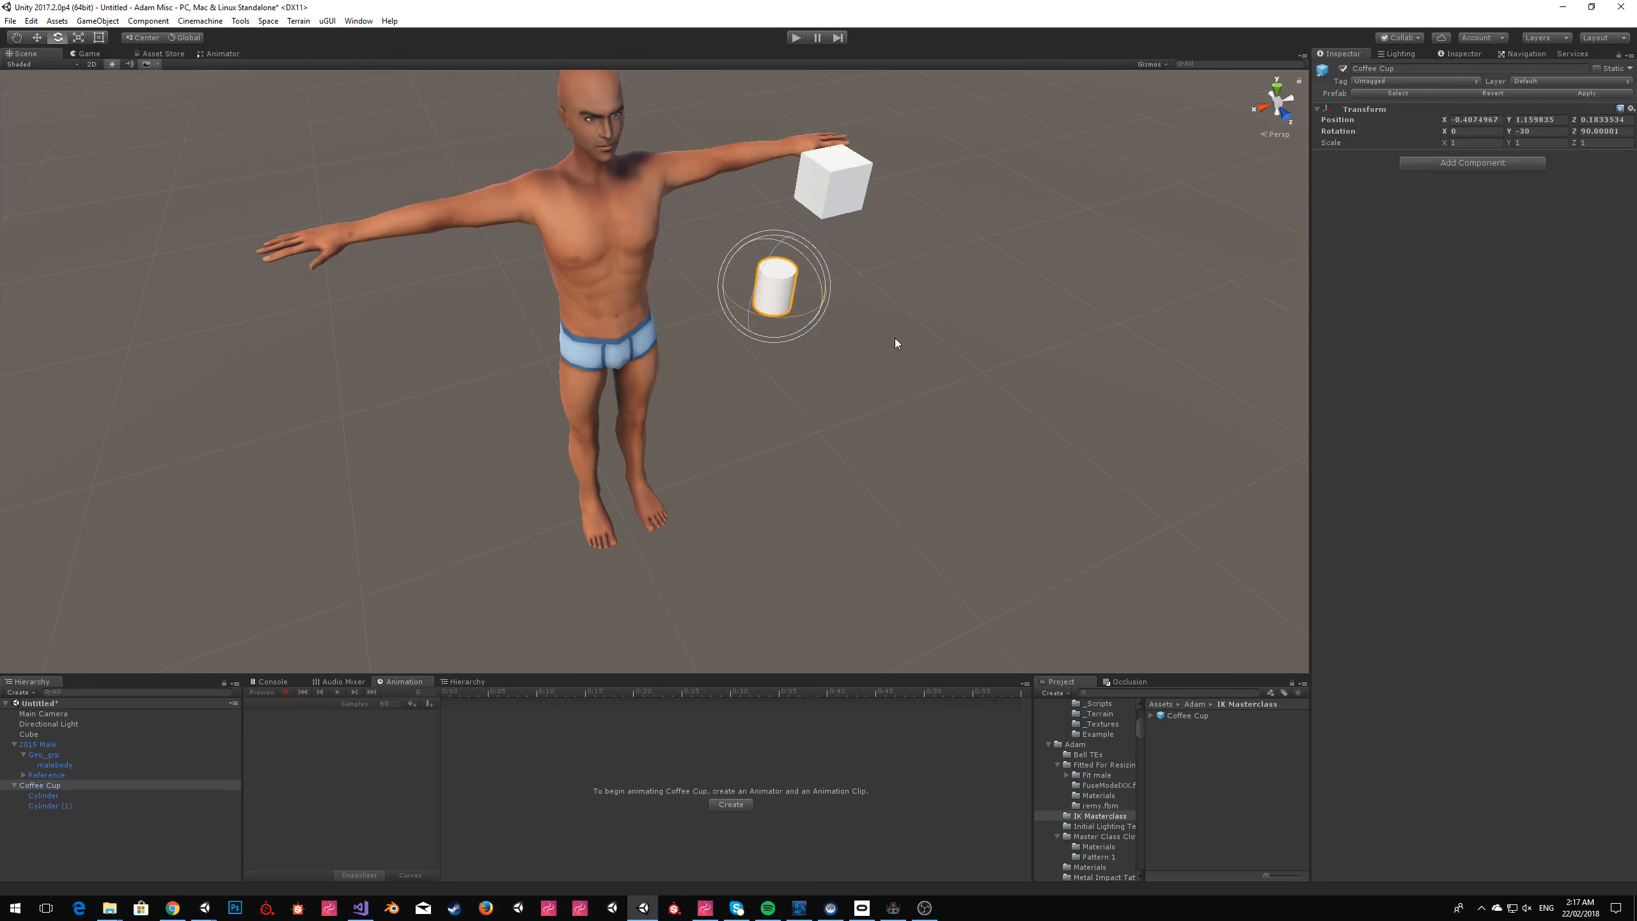
Create an animation clip for the Coffee Cup and name it Coffee Cup Animation.
click(895, 333)
alt+drag(887, 307, 812, 316)
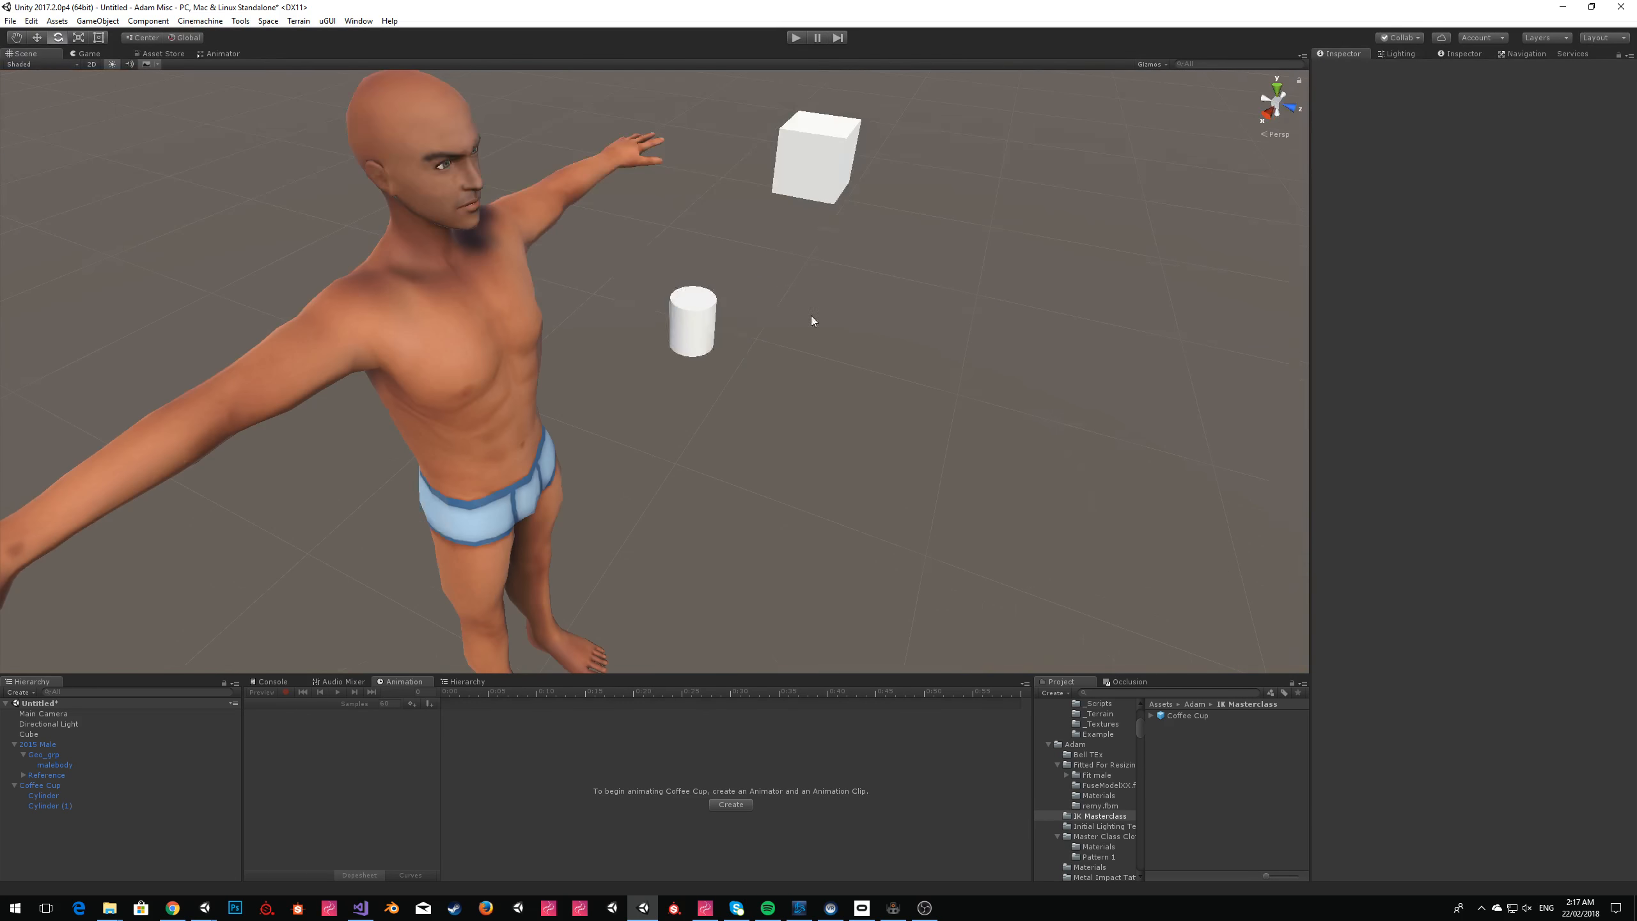
click(673, 342)
click(32, 40)
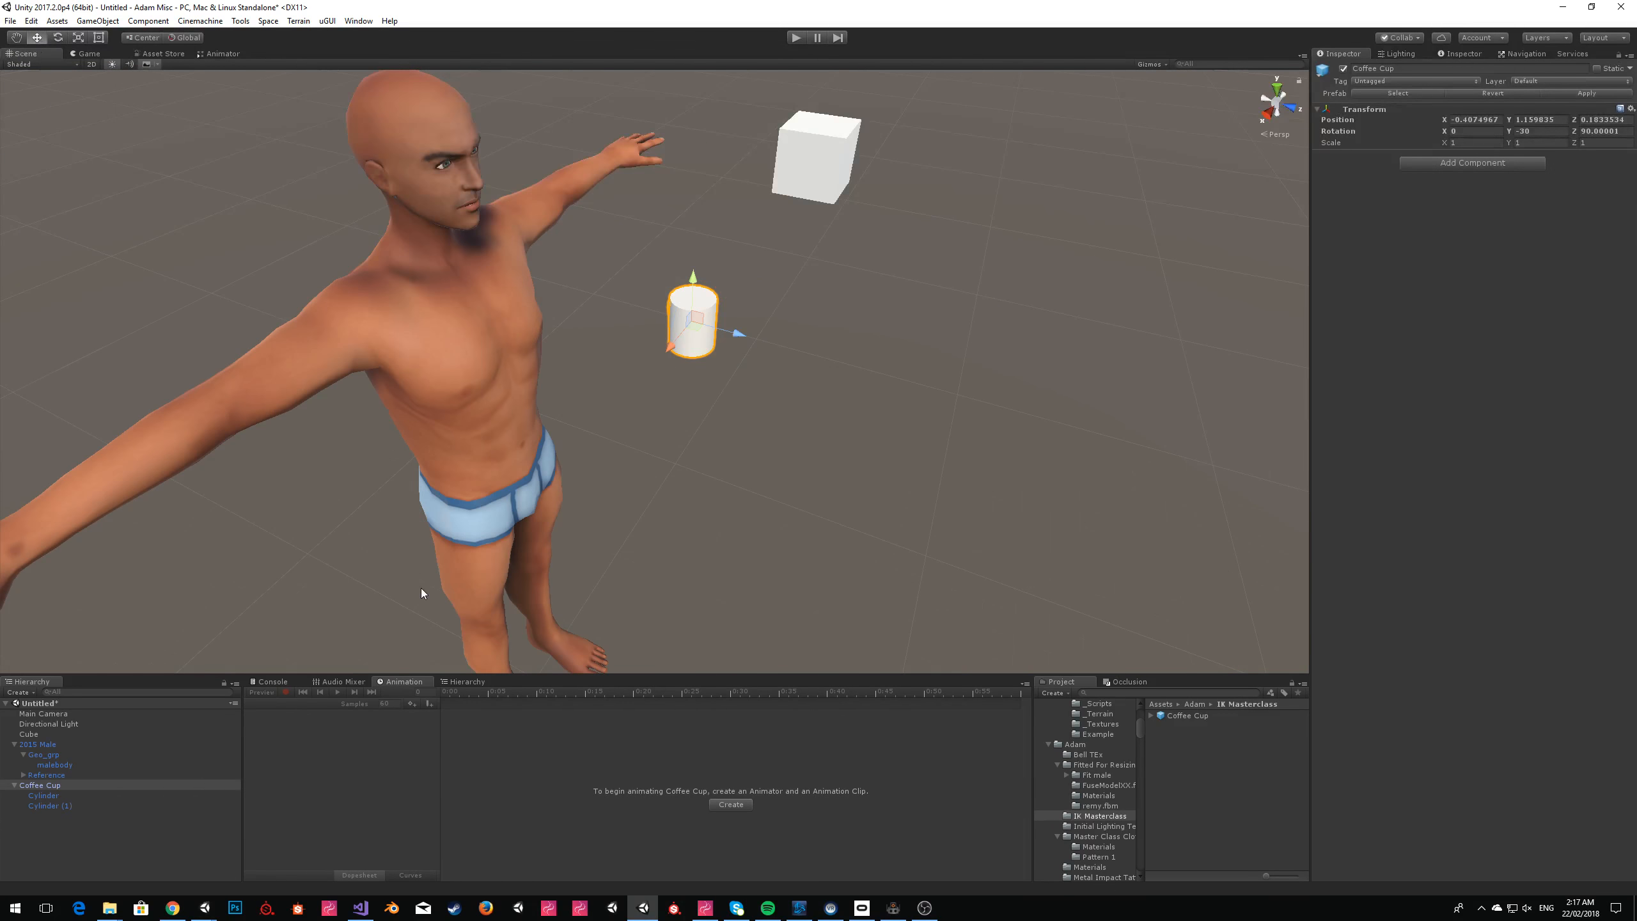
click(732, 803)
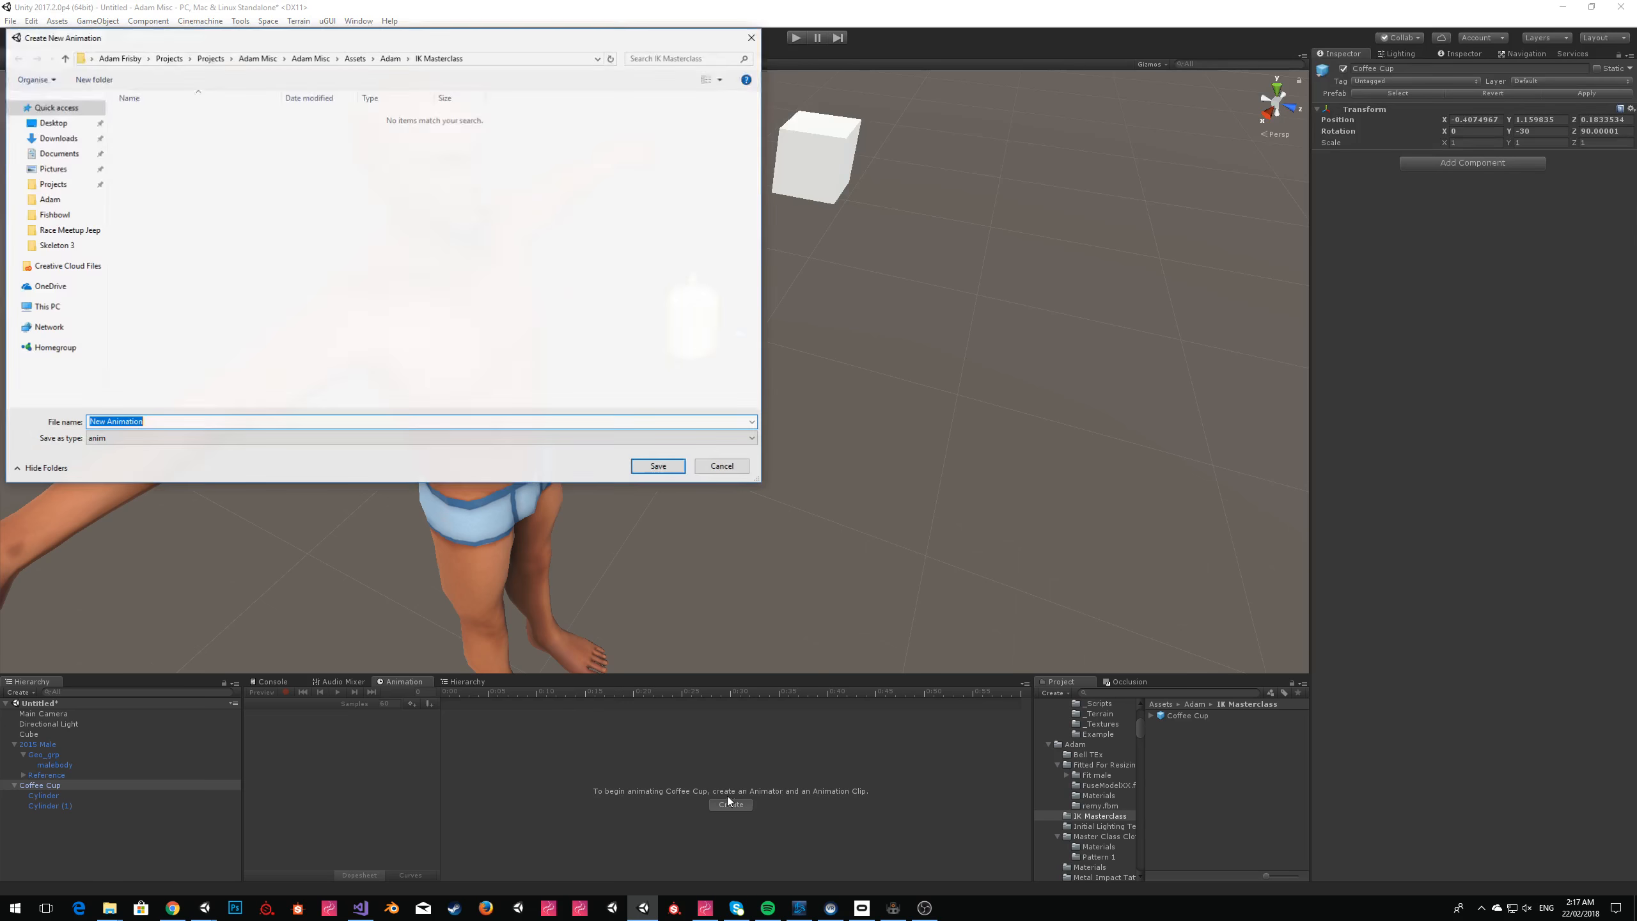
text(Coffee Cup Animation)
key(Return)
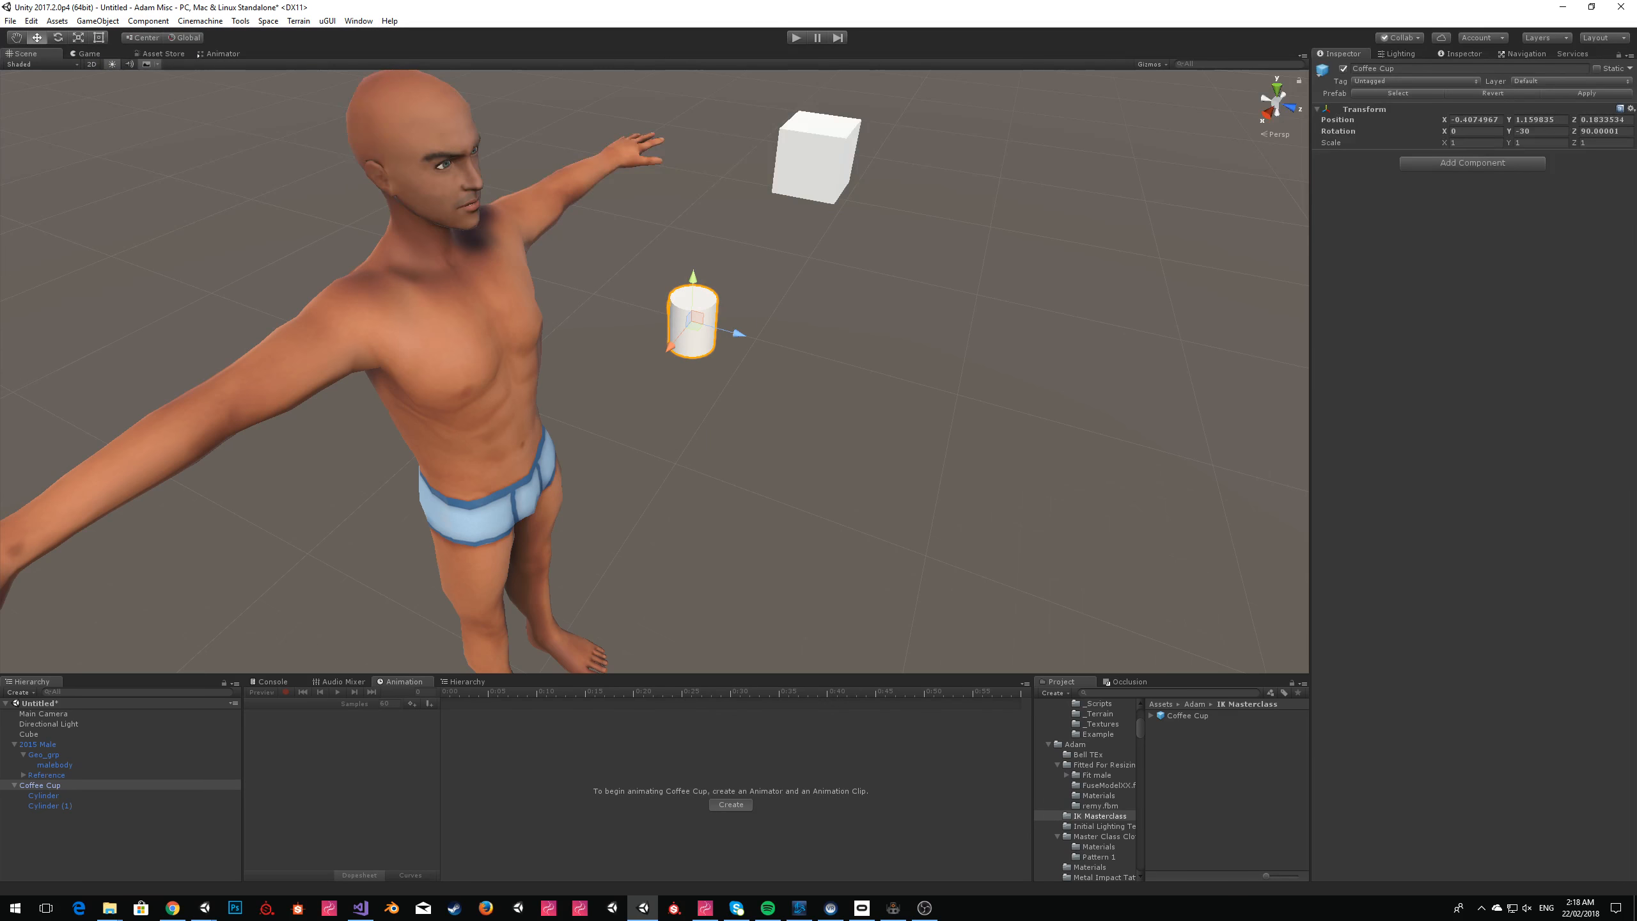
Start recording and key the Coffee Cup's starting position and rotation at 0:00, keeping X rotation at 0.
click(285, 692)
drag(698, 332, 700, 332)
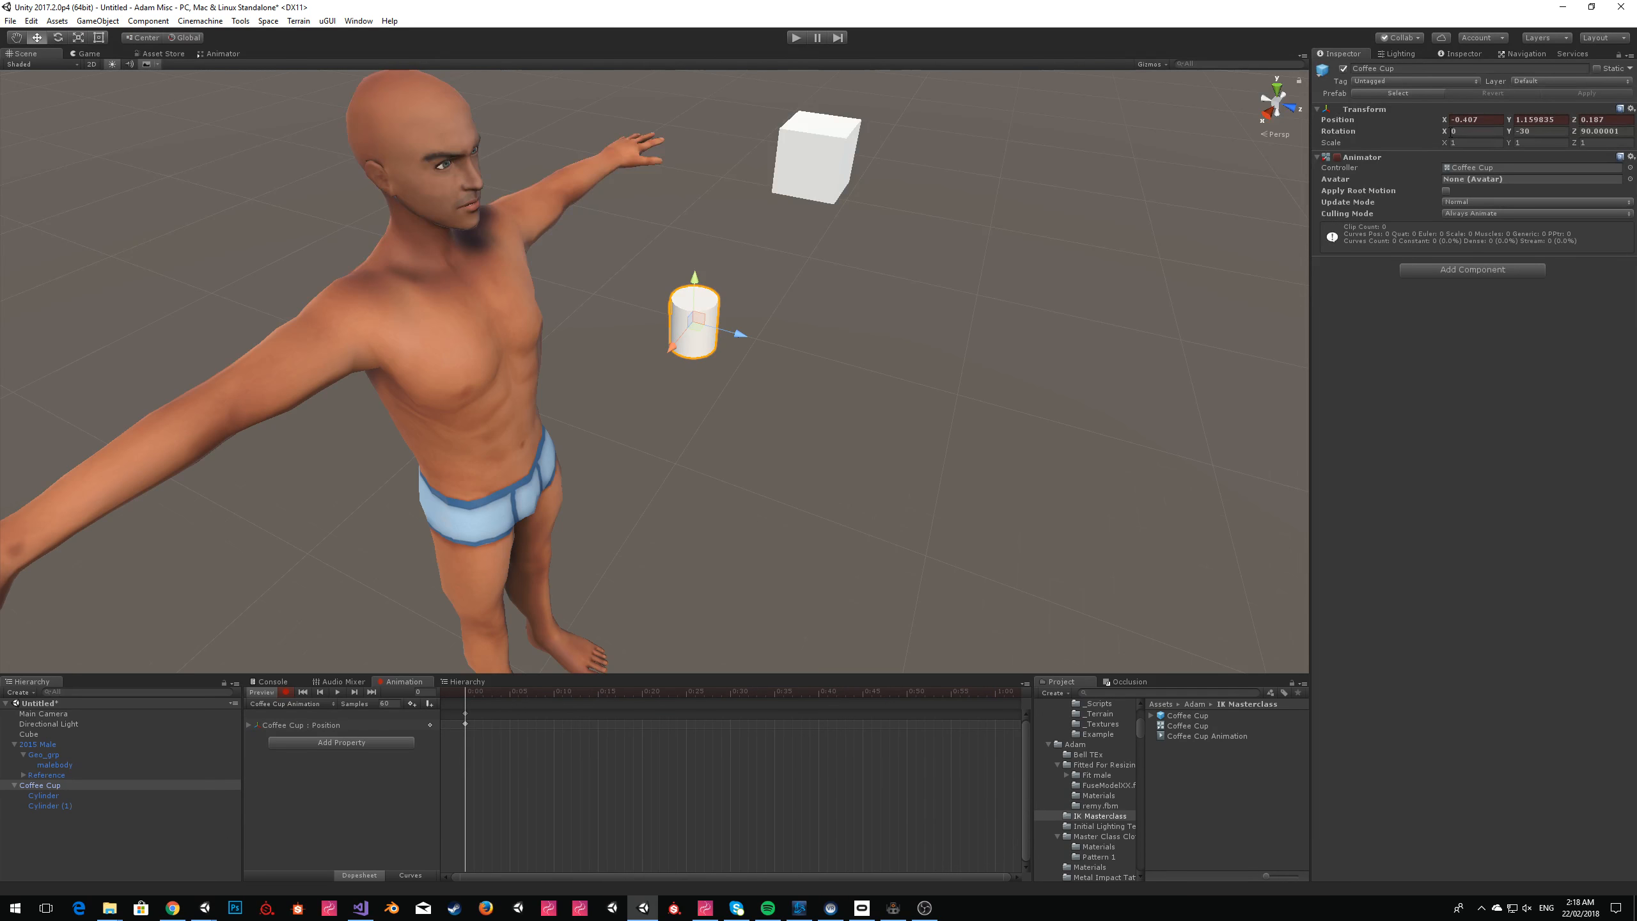
text(1)
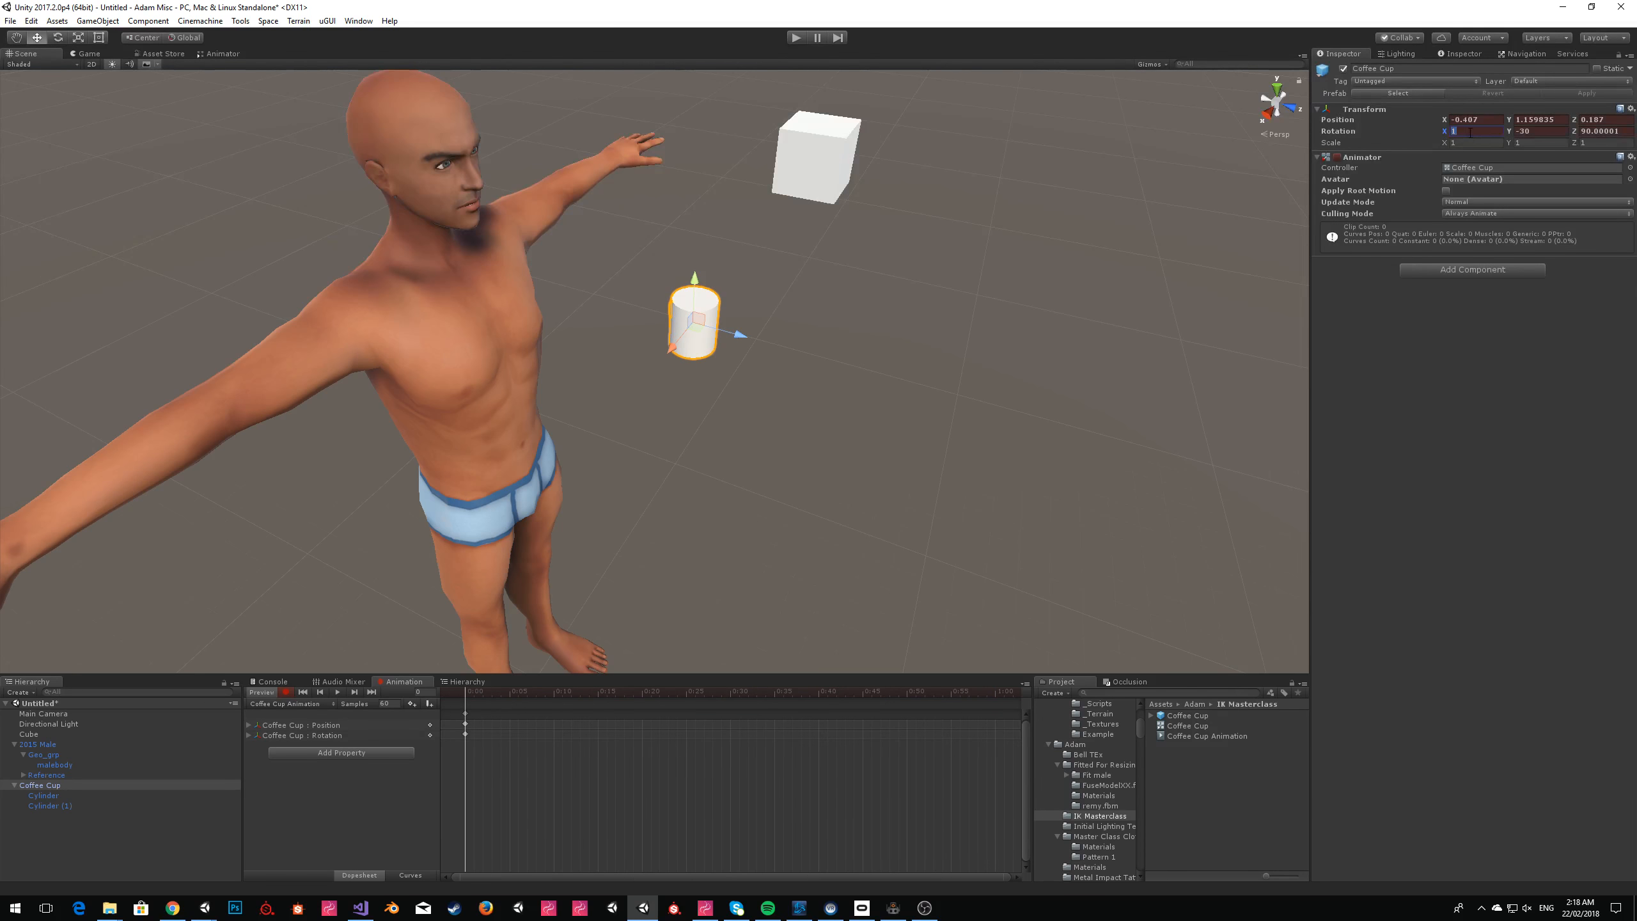
text(0)
At 2:00 on the timeline, raise the Coffee Cup and place it in front of the avatar's mouth.
scroll(690, 723, down, 5)
click(864, 696)
key(w)
right_drag(697, 385, 744, 463)
key(s)
key(w)
key(s)
drag(864, 407, 505, 162)
key(w)
right_drag(505, 163, 688, 181)
key(s)
key(w)
drag(708, 387, 641, 373)
Key the Coffee Cup's drinking motion by tilting it at 2:00, tilting it further at 2:20 and adjusting it at 2:40.
click(58, 37)
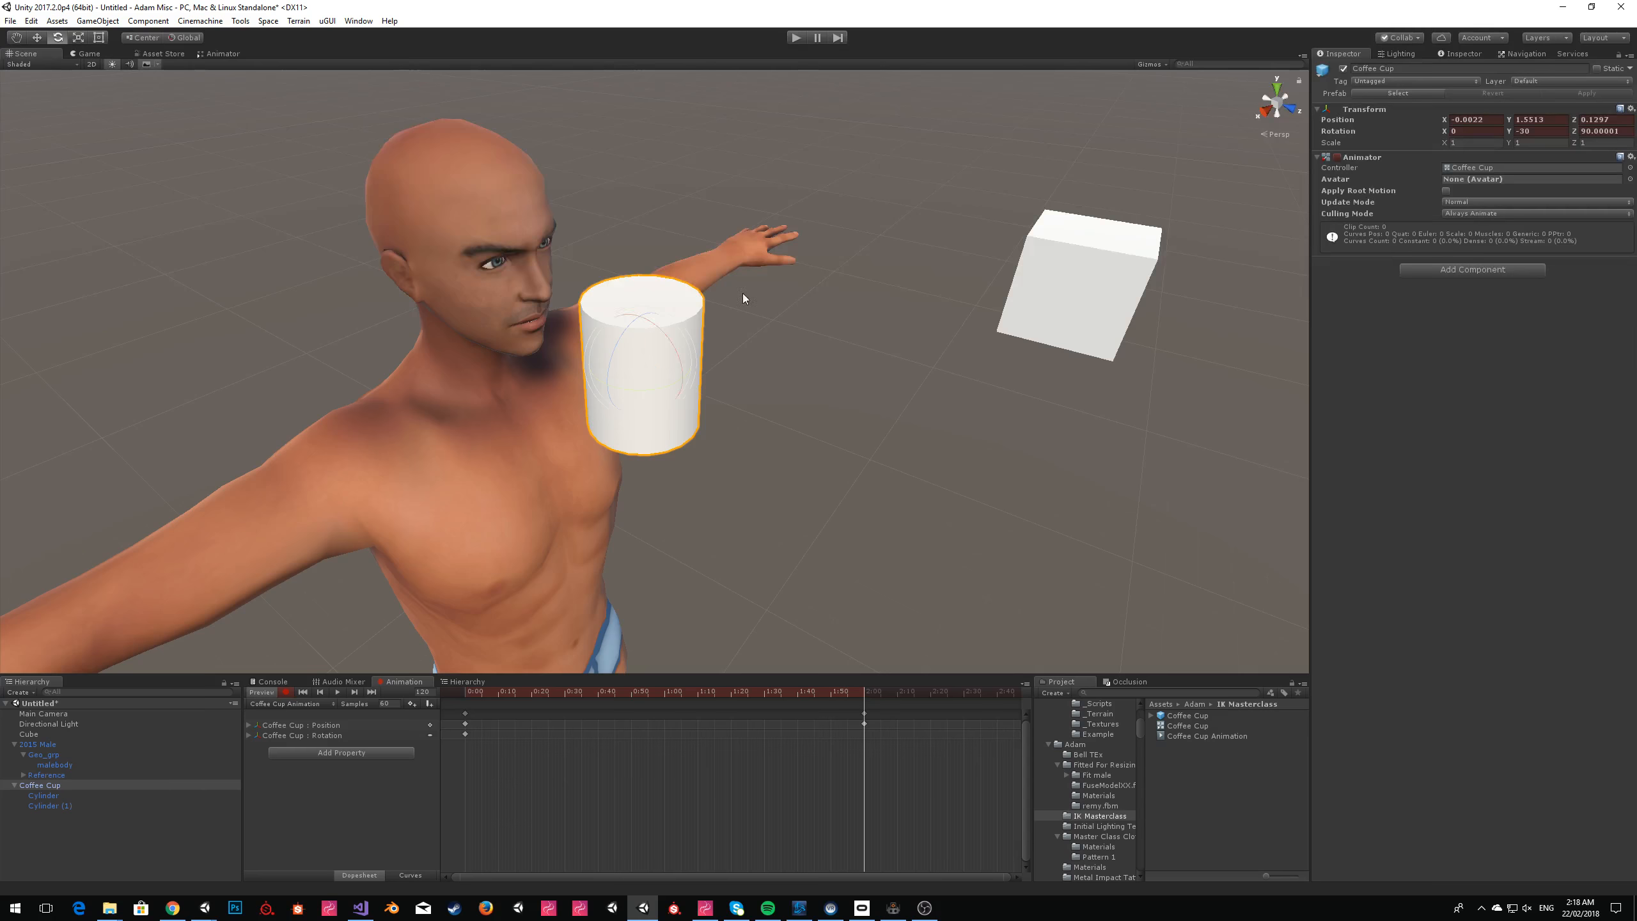
drag(670, 343, 418, 234)
click(931, 692)
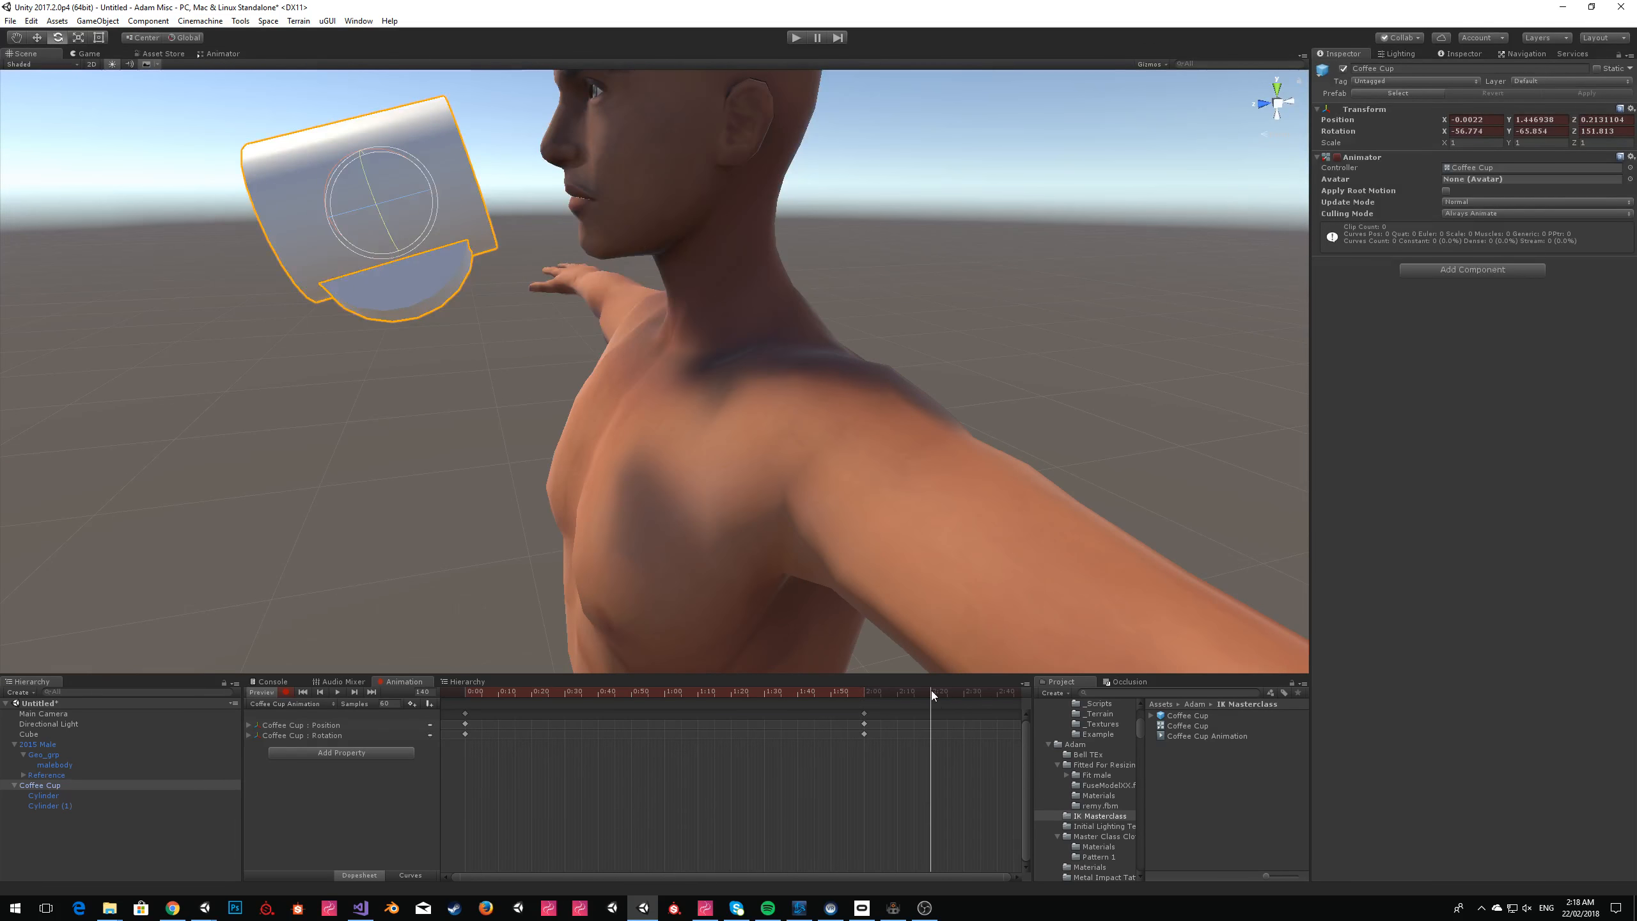
alt+drag(652, 165, 566, 315)
mouse_move(568, 421)
mouse_down()
mouse_move(597, 428)
mouse_move(586, 418)
mouse_up()
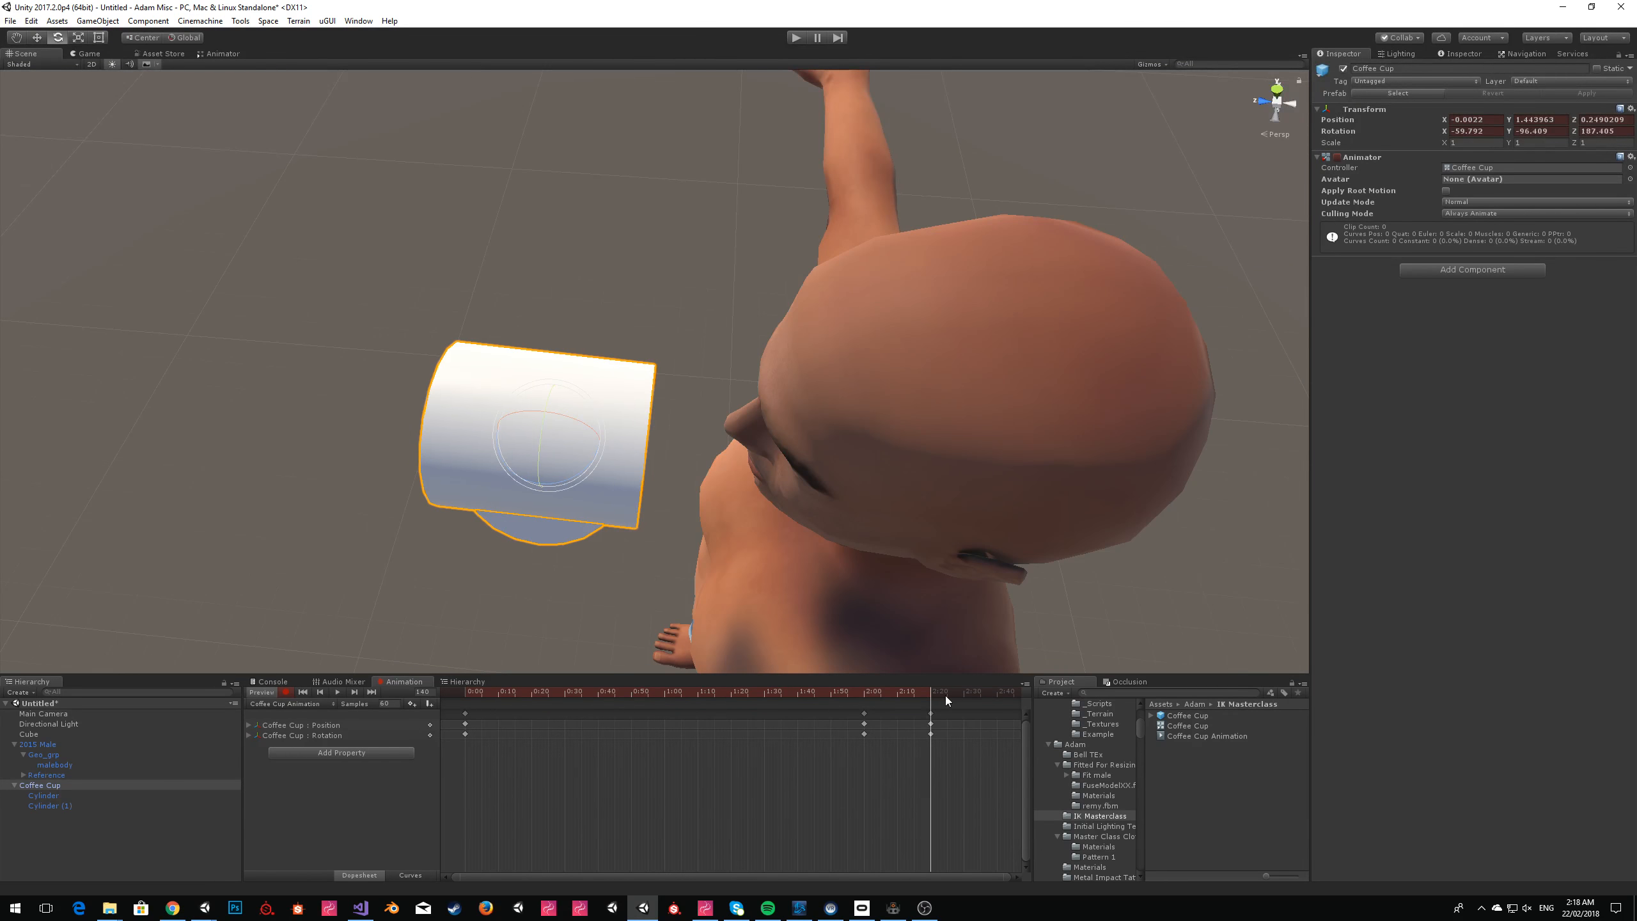
click(996, 693)
drag(560, 414, 735, 348)
At about 0:59, move the Coffee Cup away from the avatar's torso and return the playhead to the start.
drag(921, 690, 661, 690)
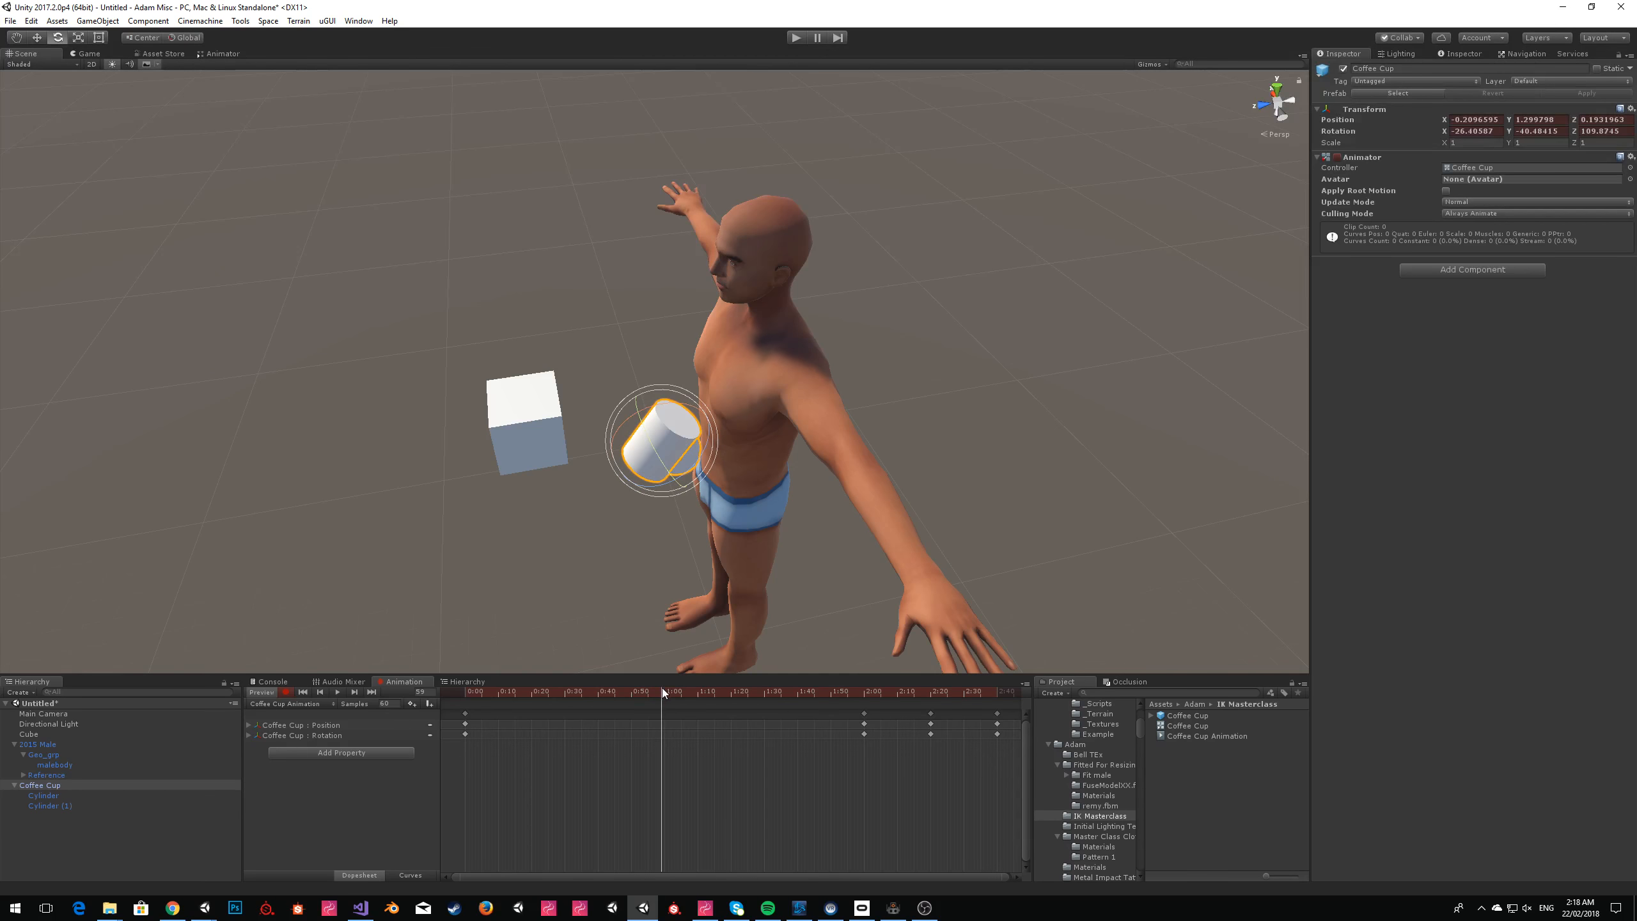
click(36, 40)
drag(658, 454, 603, 450)
drag(652, 689, 415, 695)
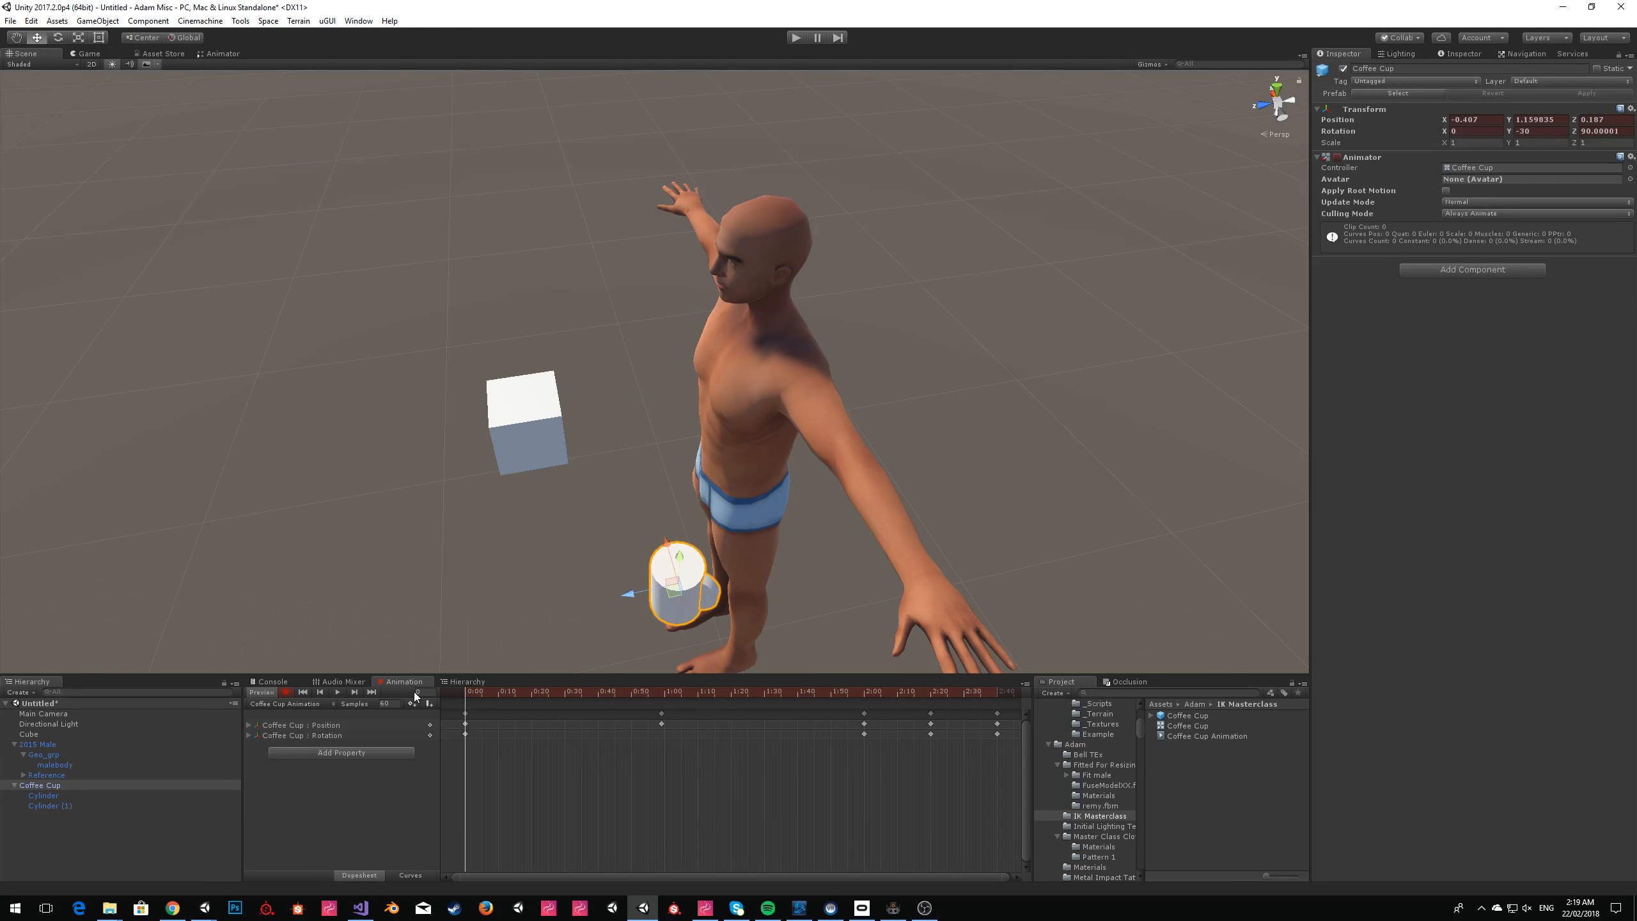
Stop recording and run the scene to watch the arm follow the animated cup from the front, closing the Sinespace Editor Pack popup.
click(284, 691)
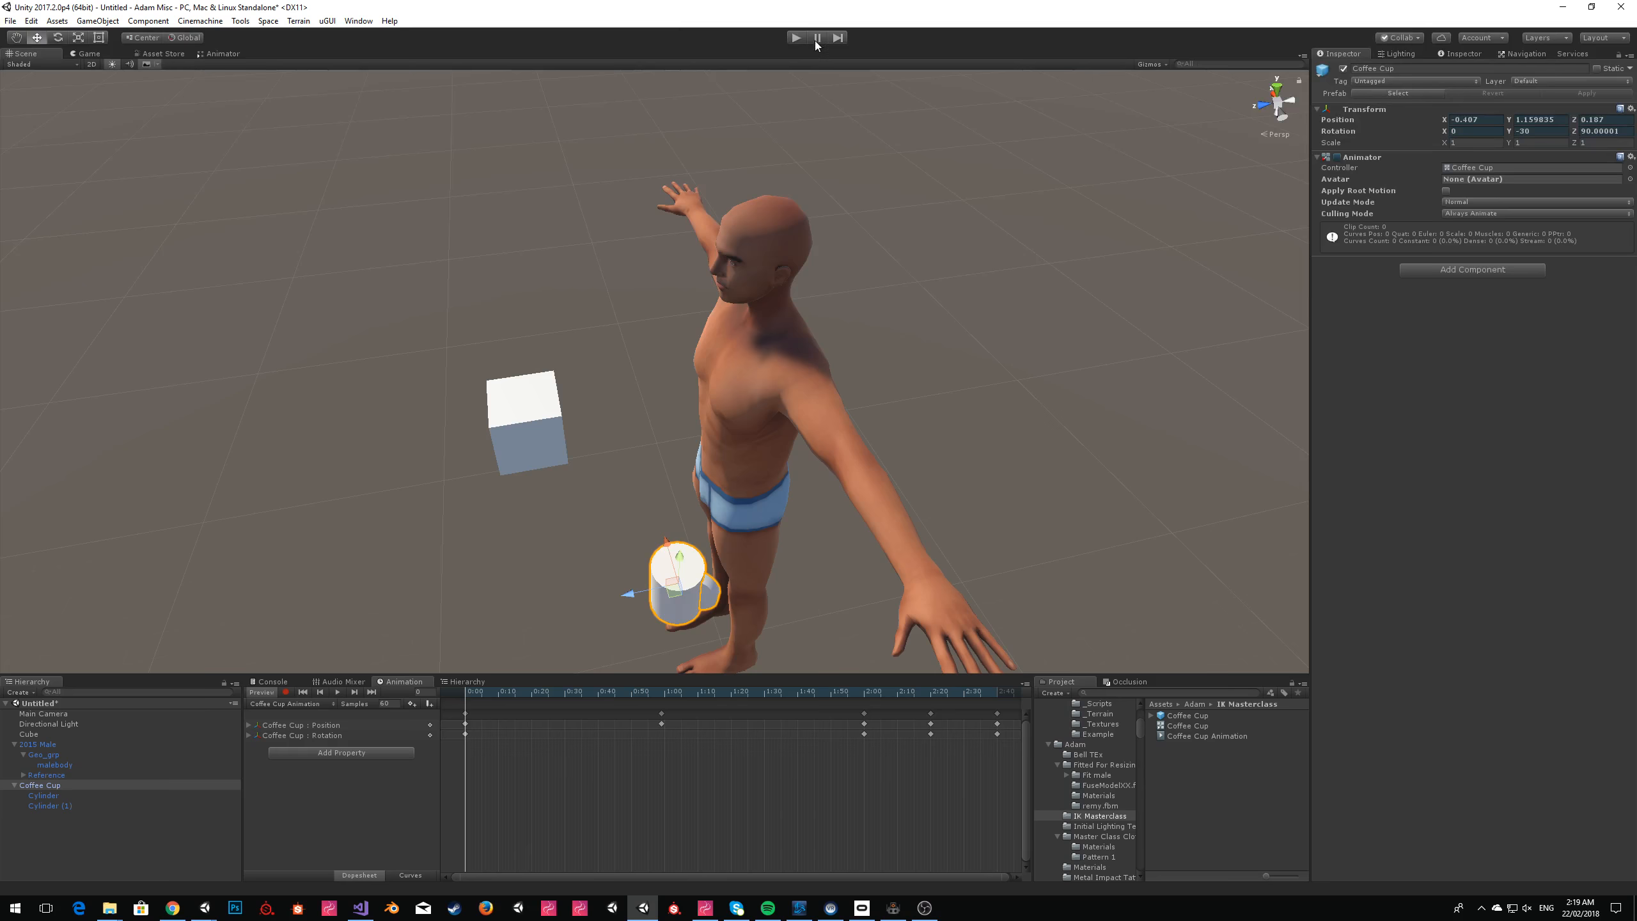
click(794, 40)
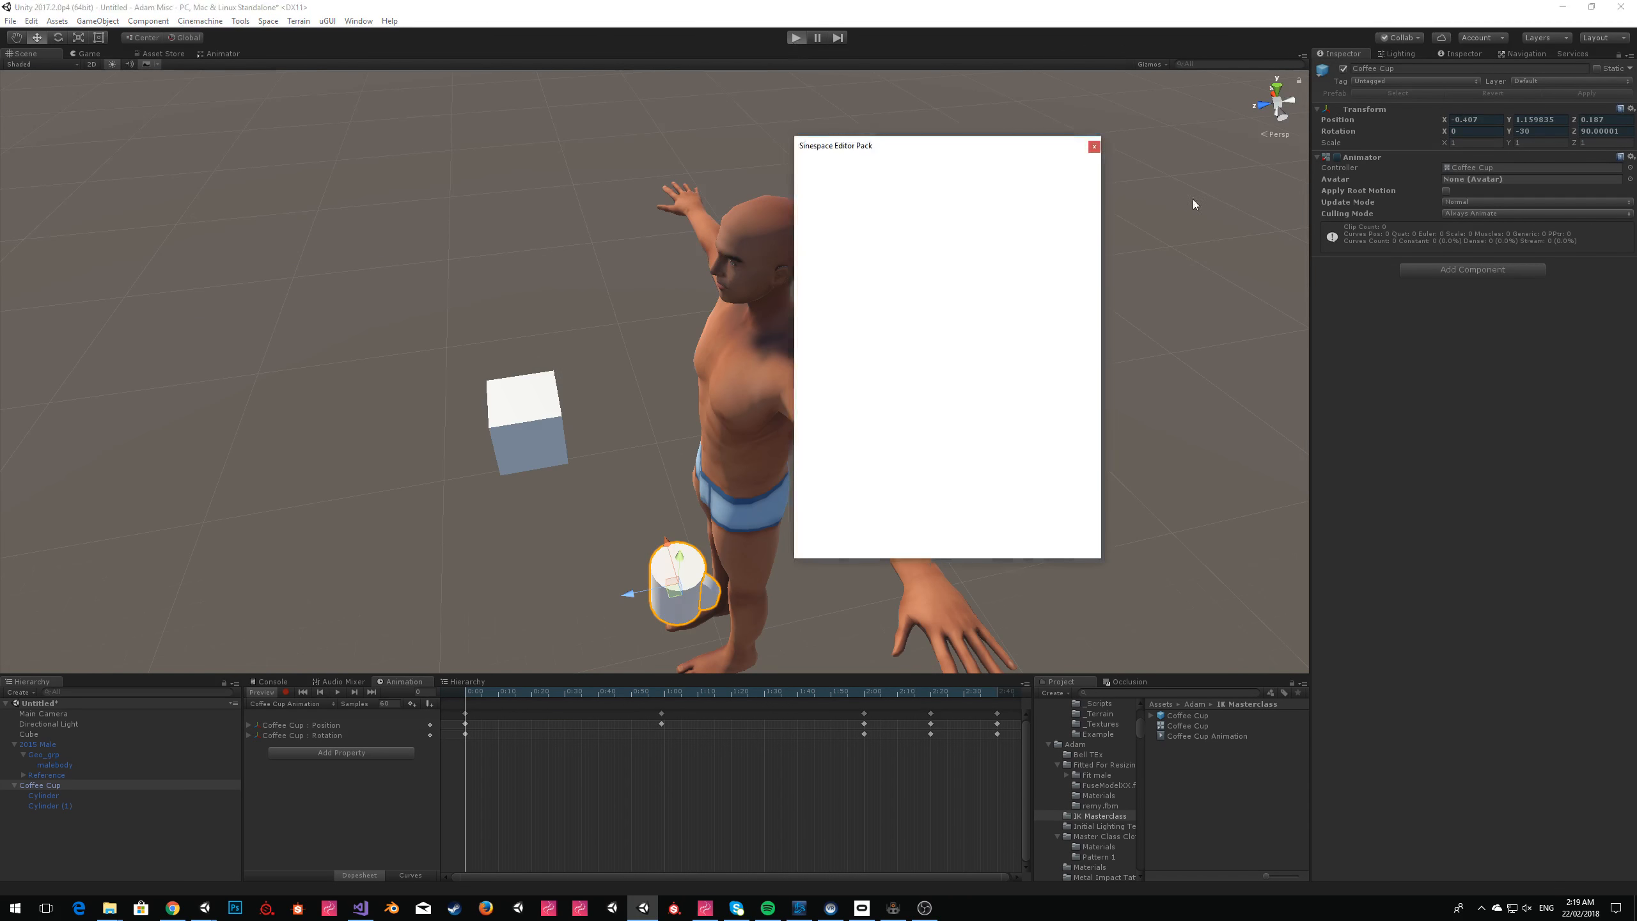
click(1094, 147)
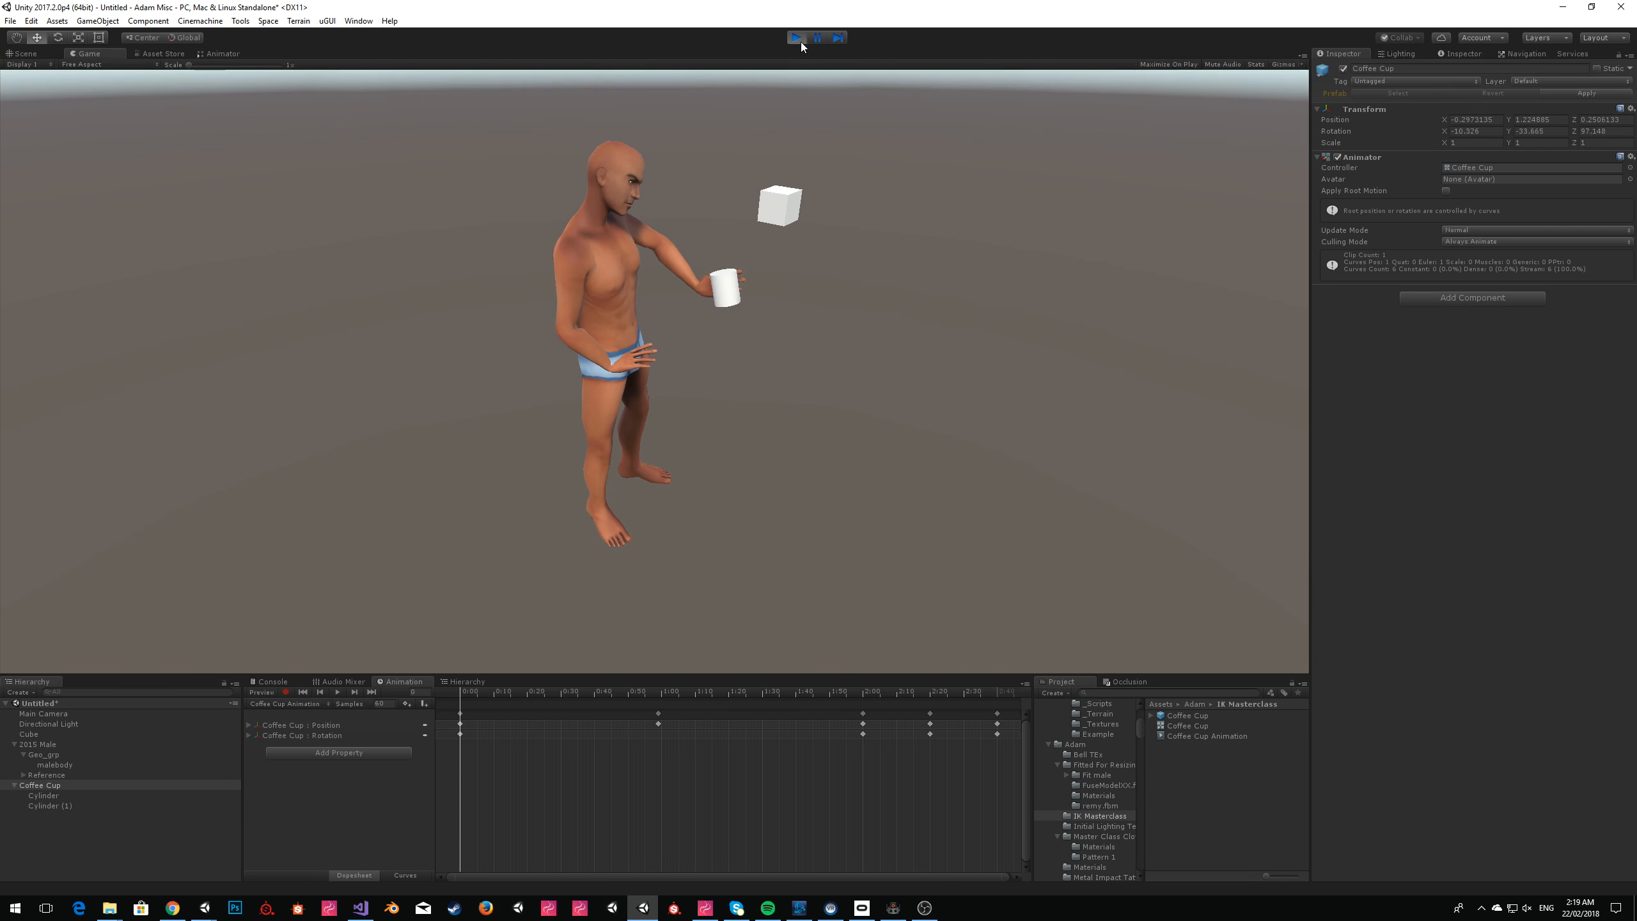
click(33, 54)
right_drag(987, 208, 1525, 285)
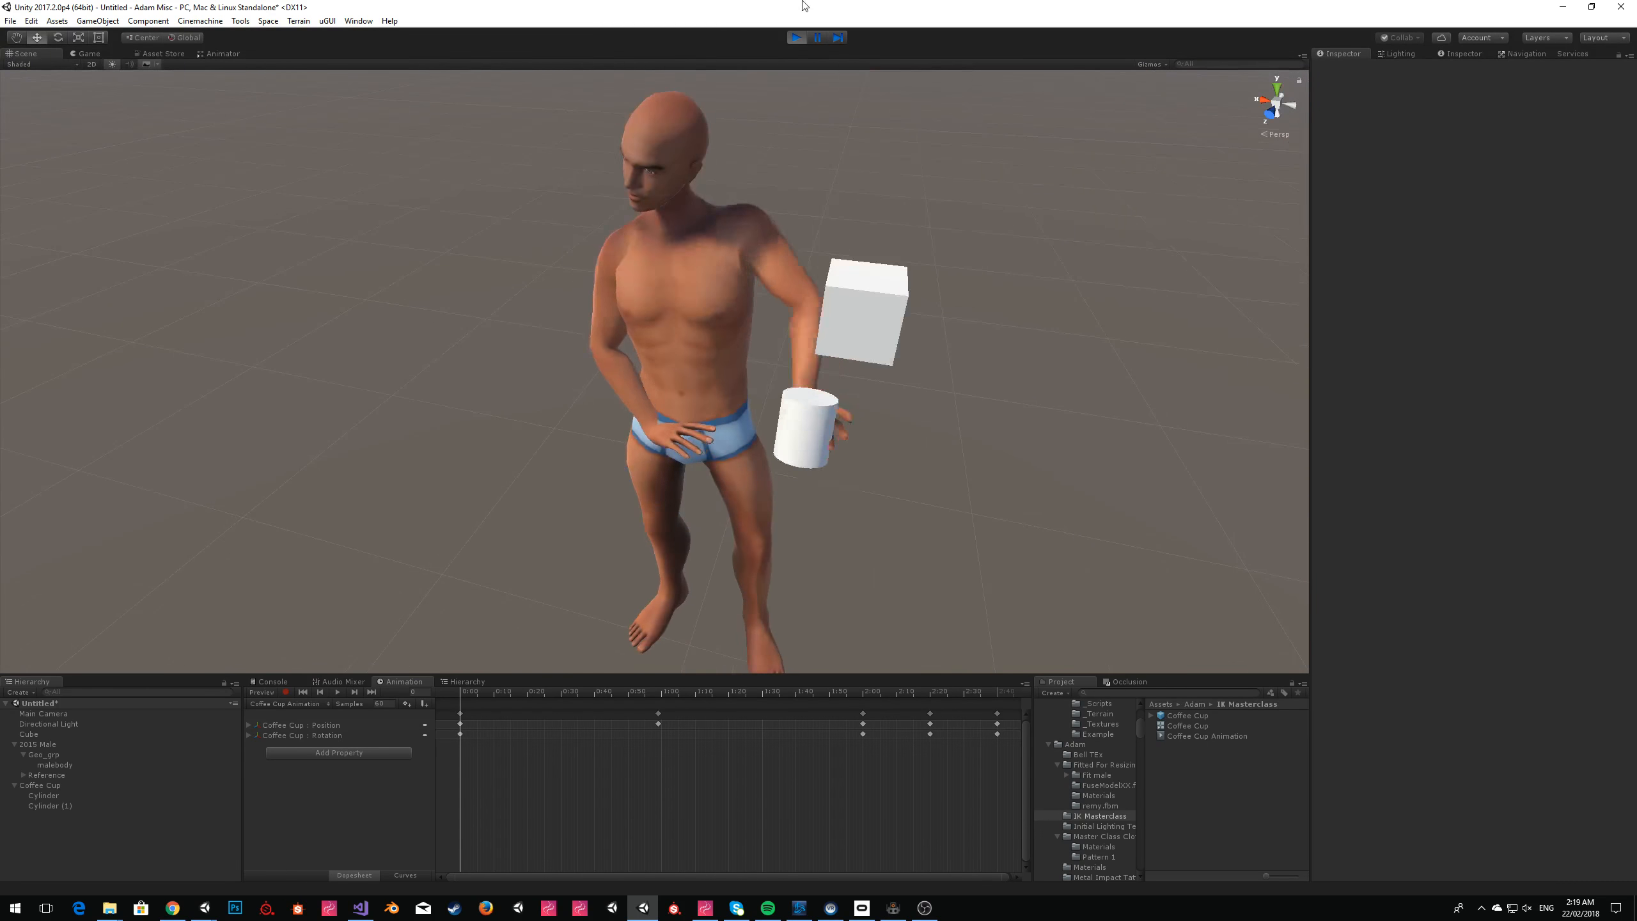
click(794, 38)
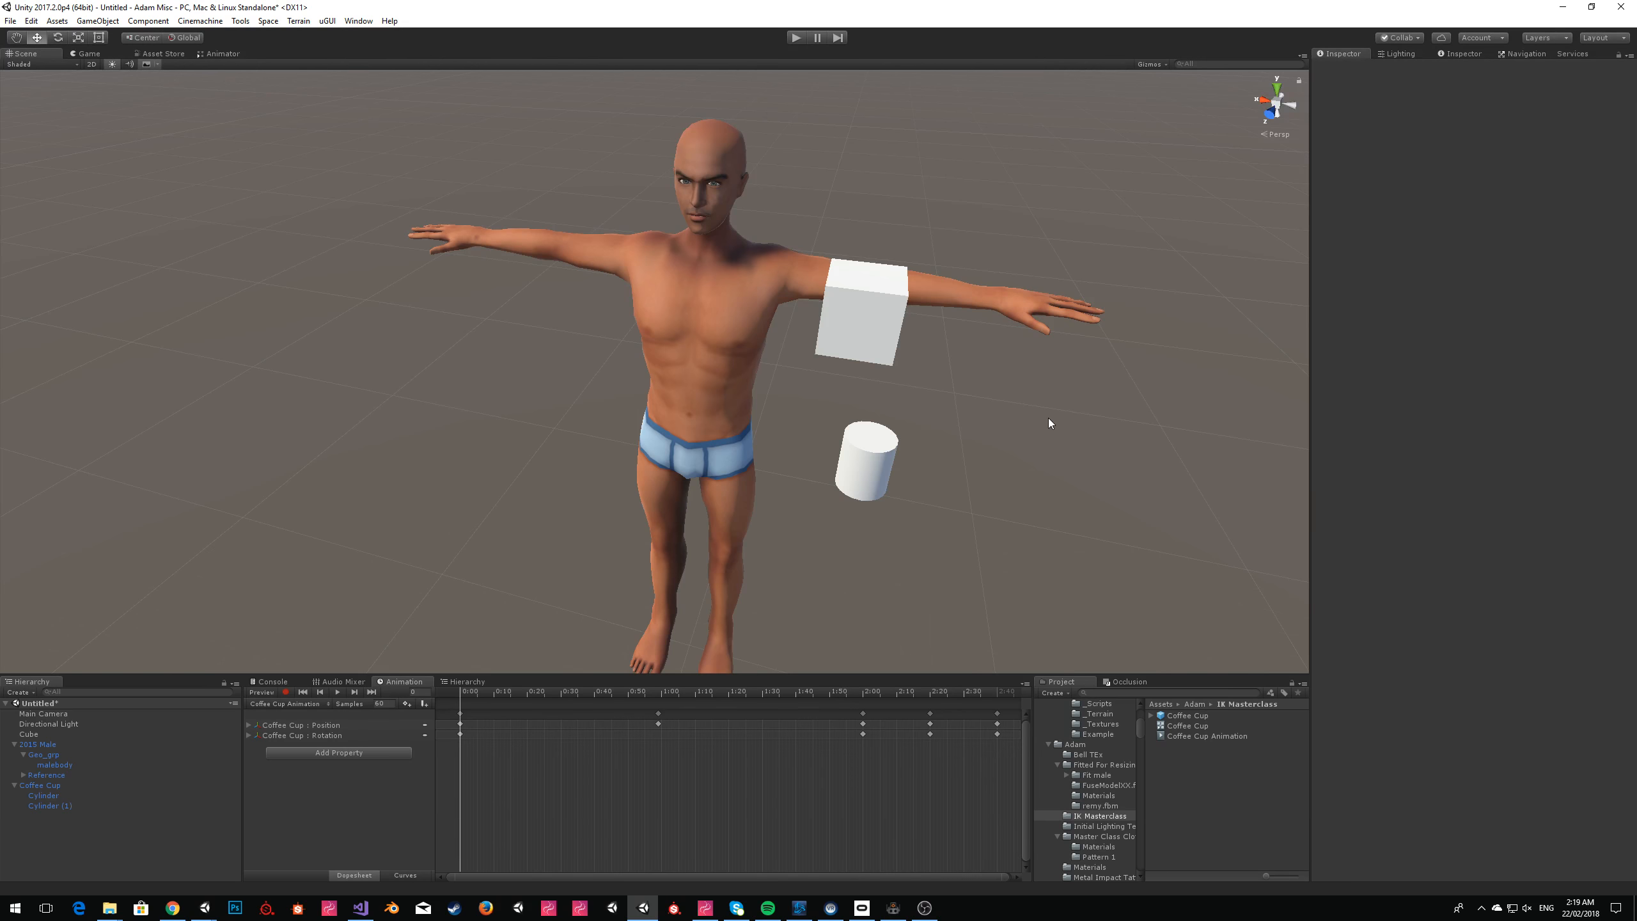
Switch to ZeroBrane Studio, enlarge its window and examine the NewFollow.lua script, especially its Control and Dummy references.
click(893, 909)
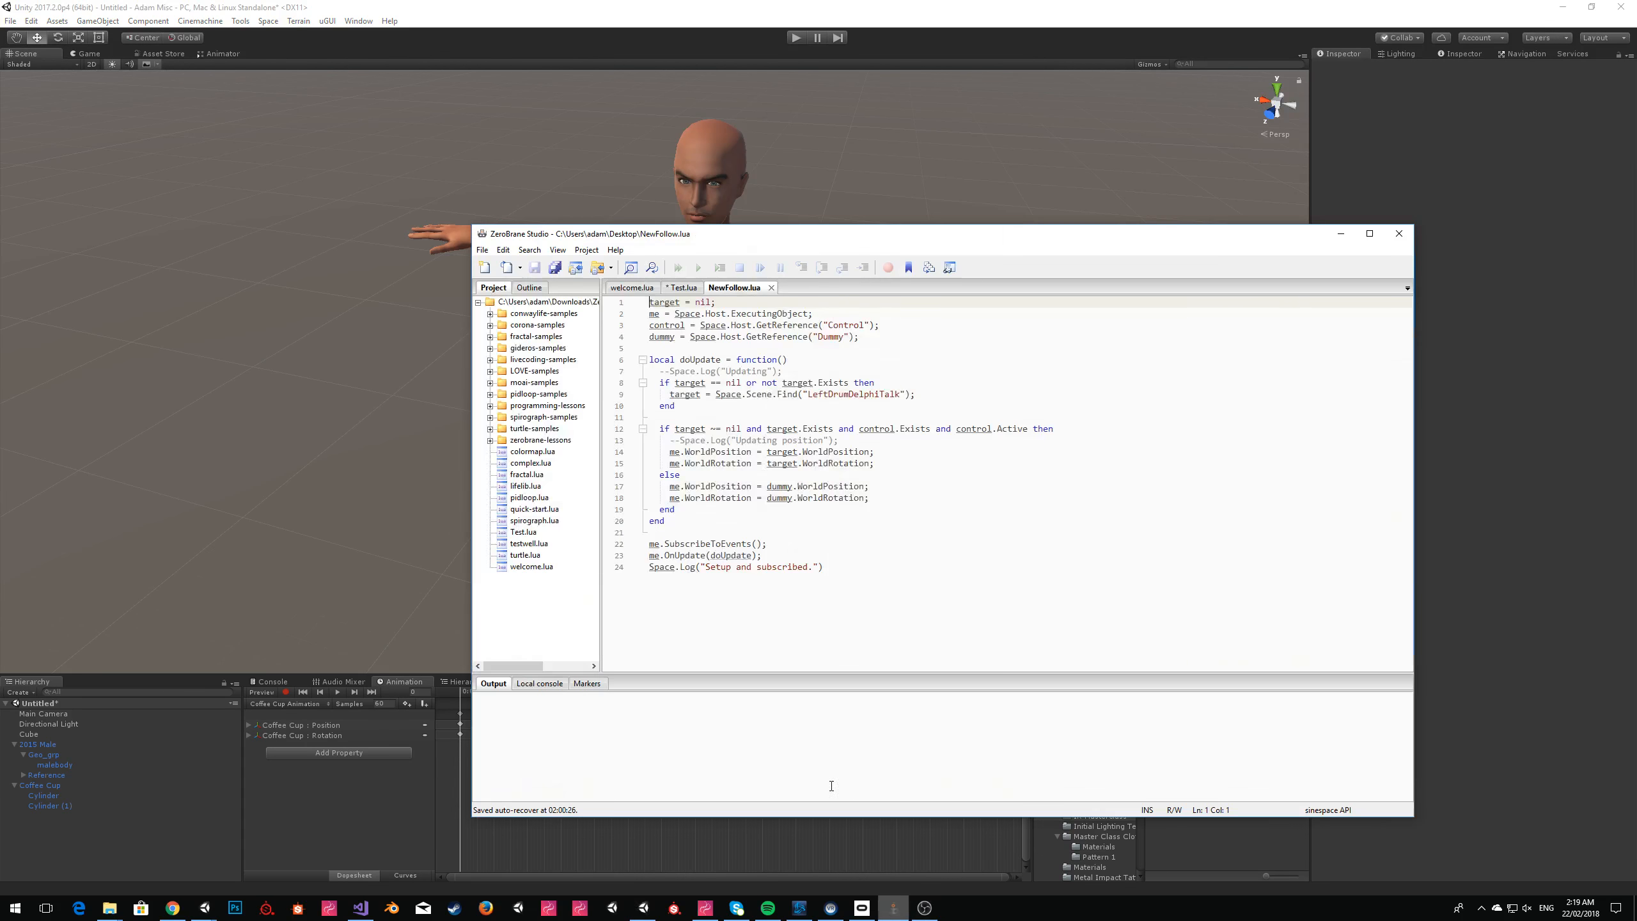
click(923, 558)
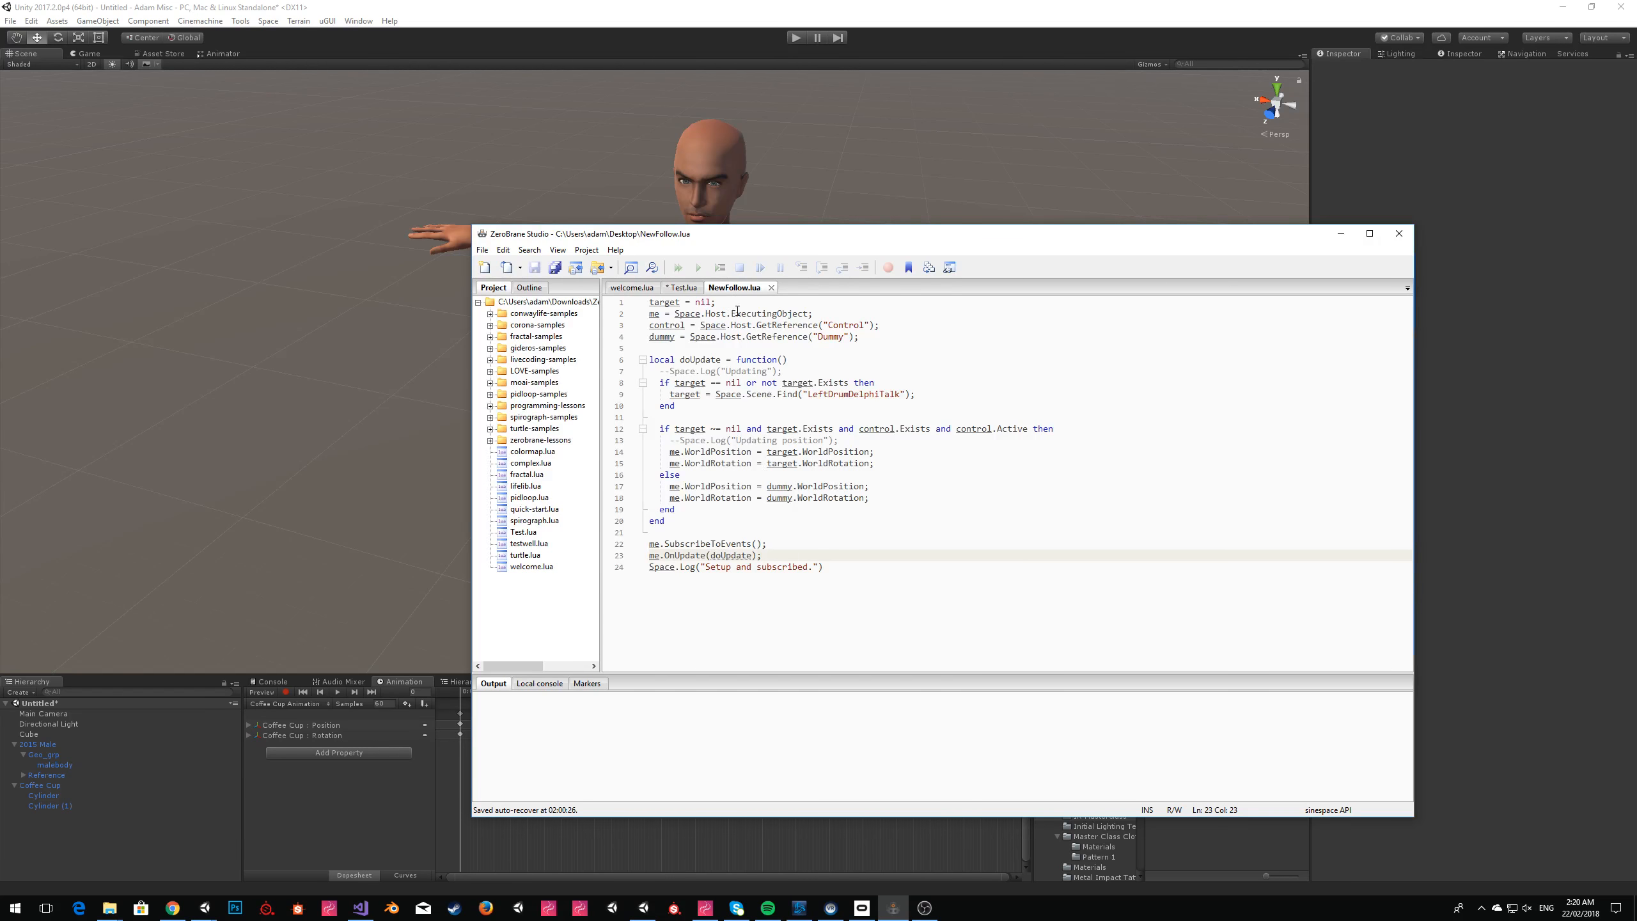
click(907, 567)
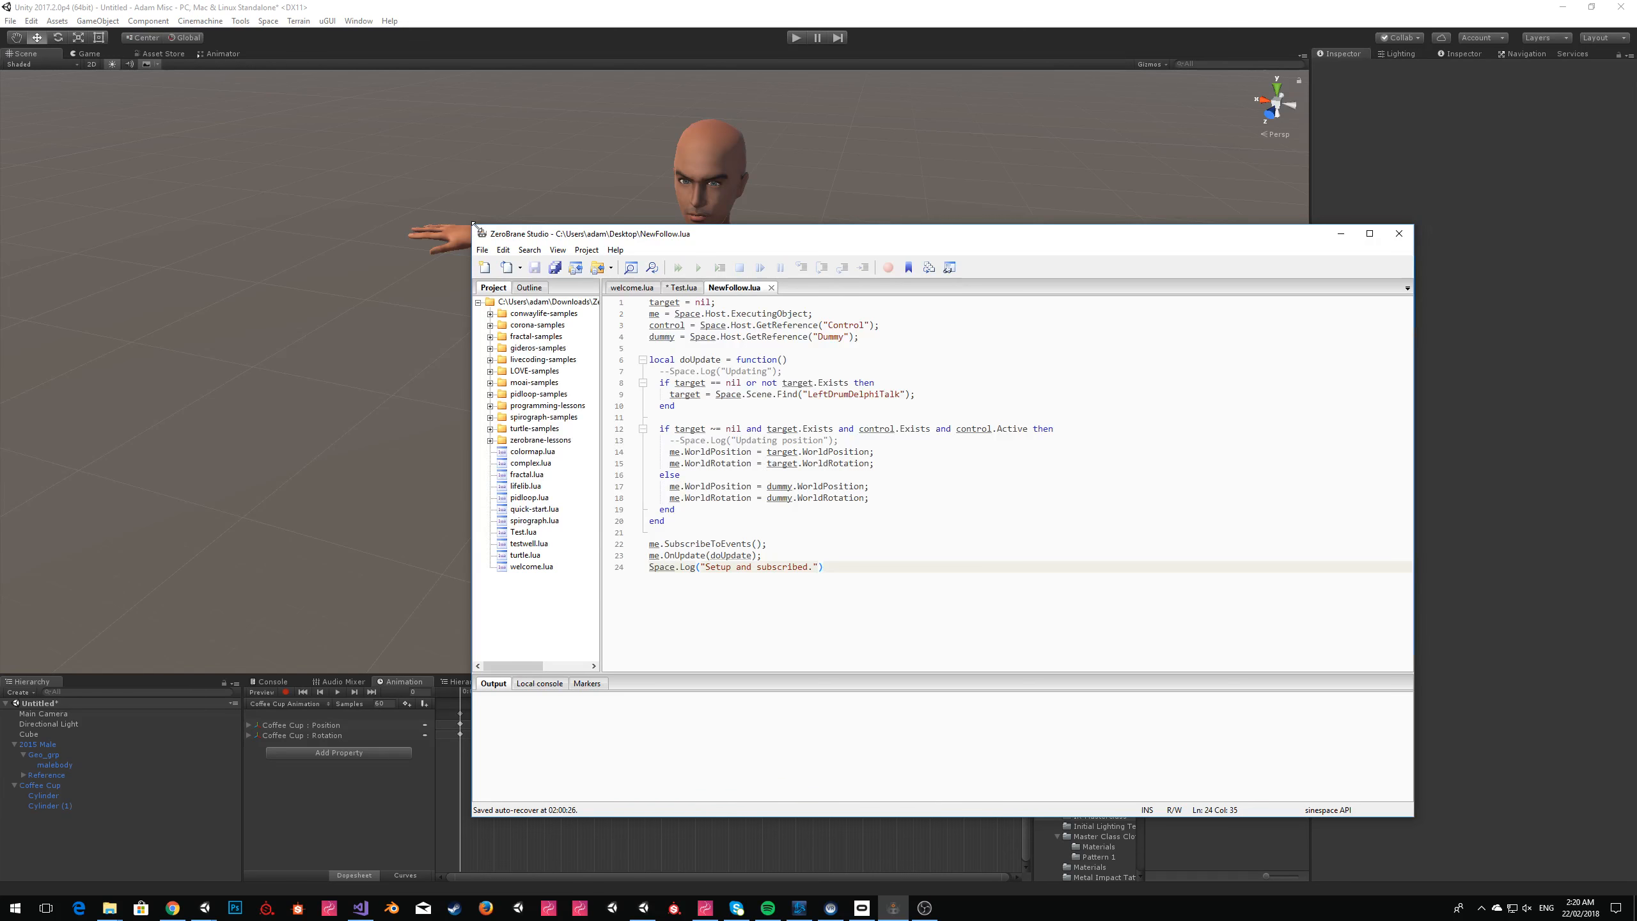
drag(473, 224, 301, 153)
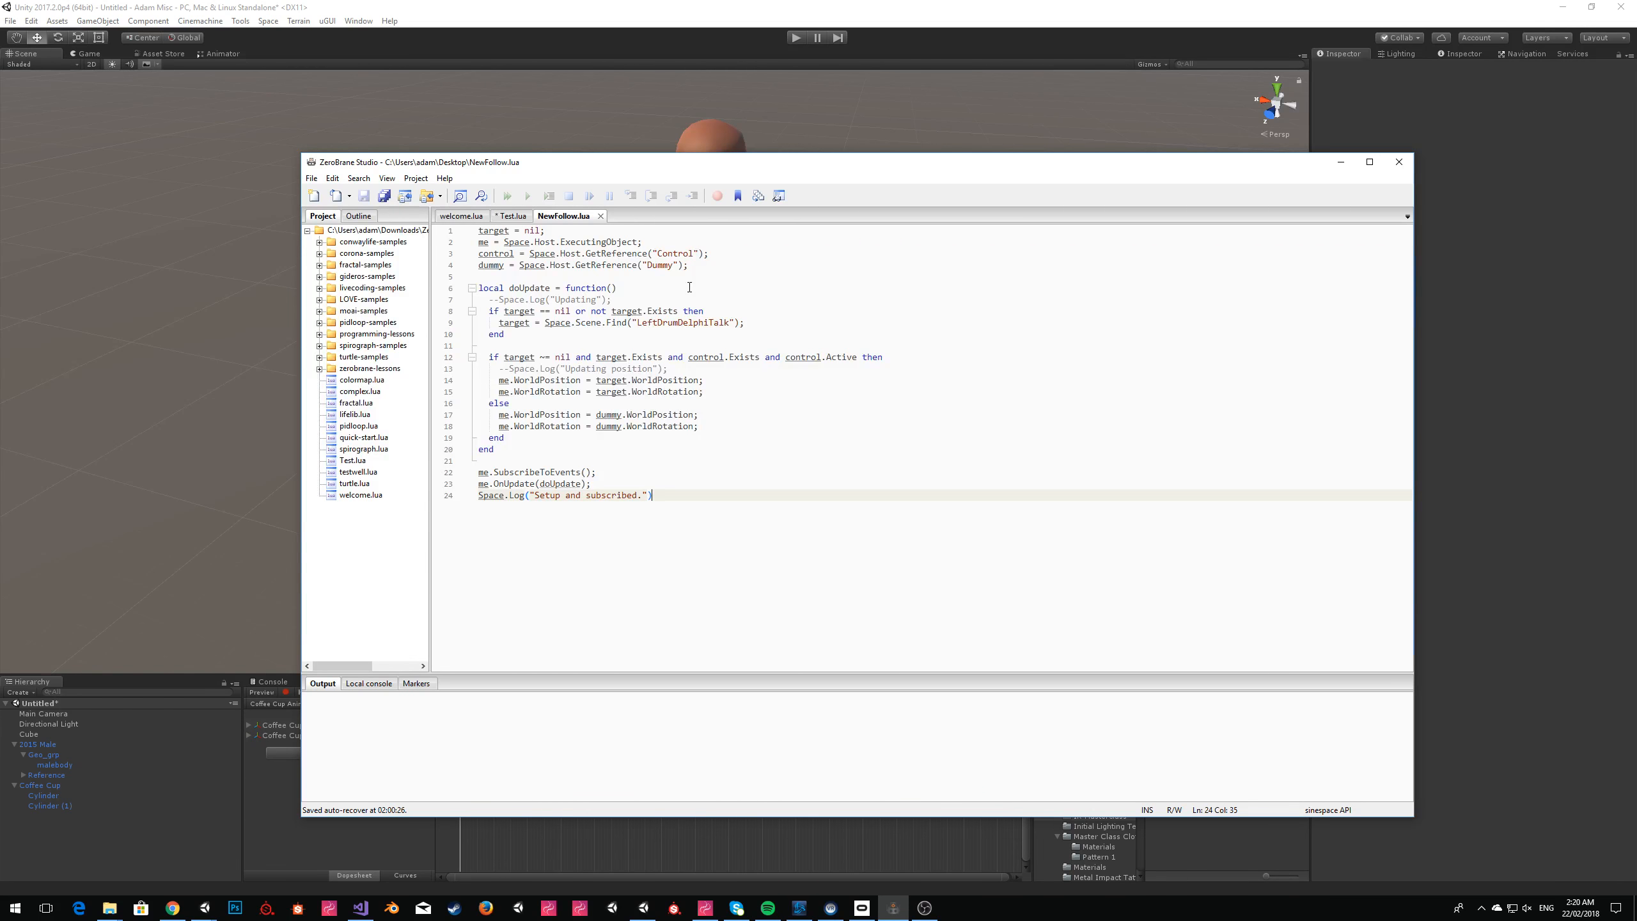
click(688, 287)
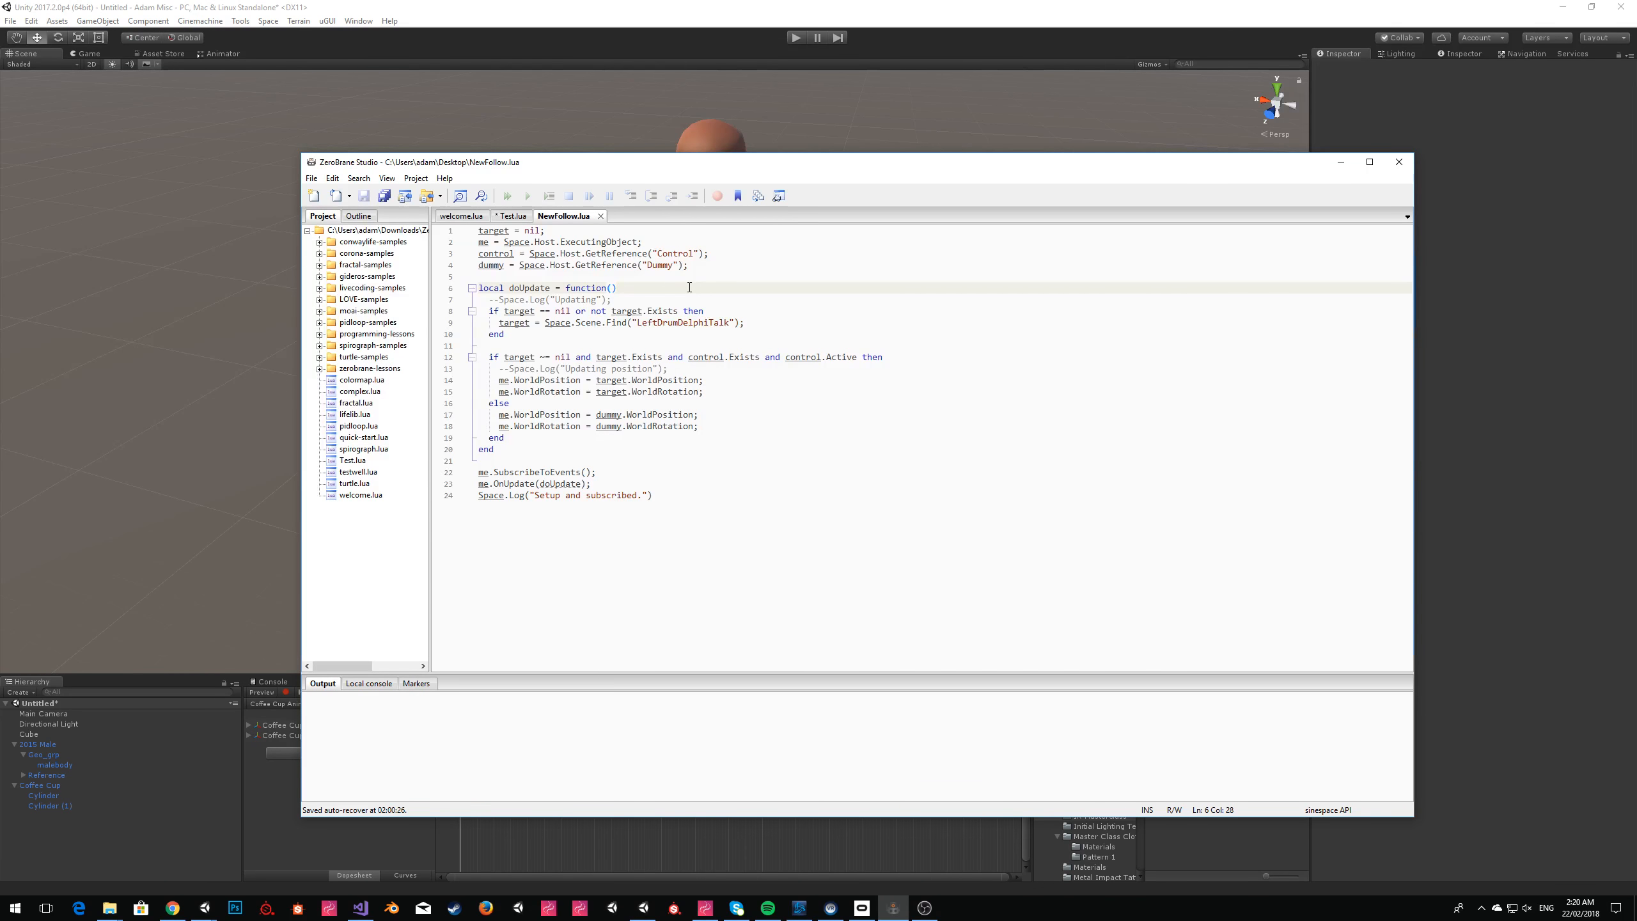
mouse_move(433, 255)
mouse_down()
mouse_move(432, 240)
mouse_move(433, 254)
mouse_up()
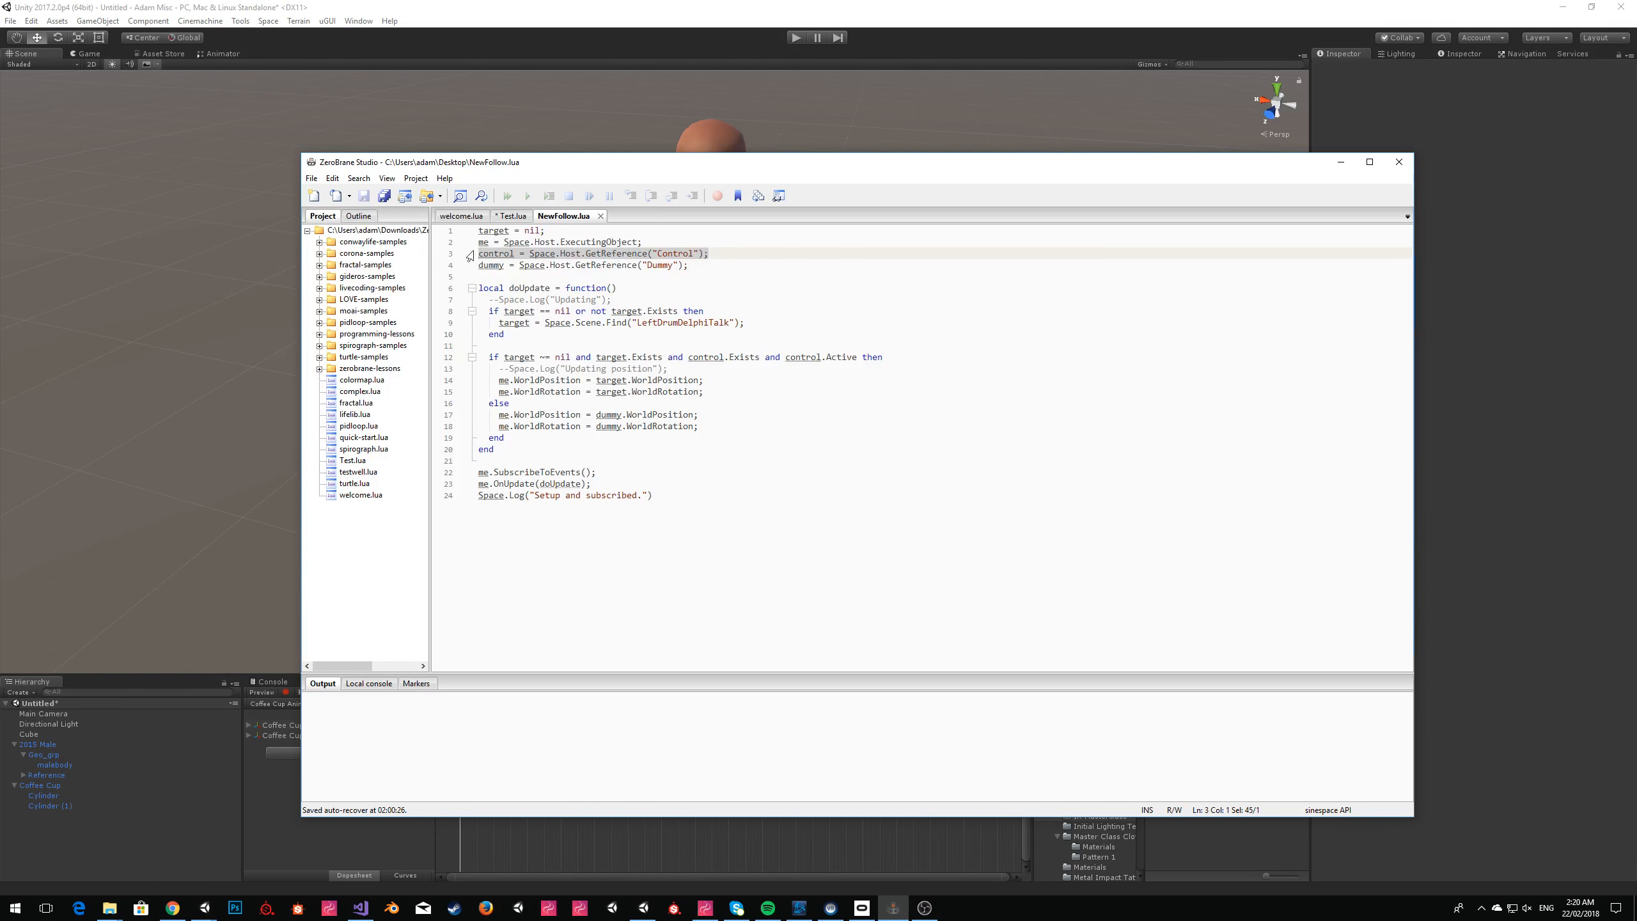
click(695, 261)
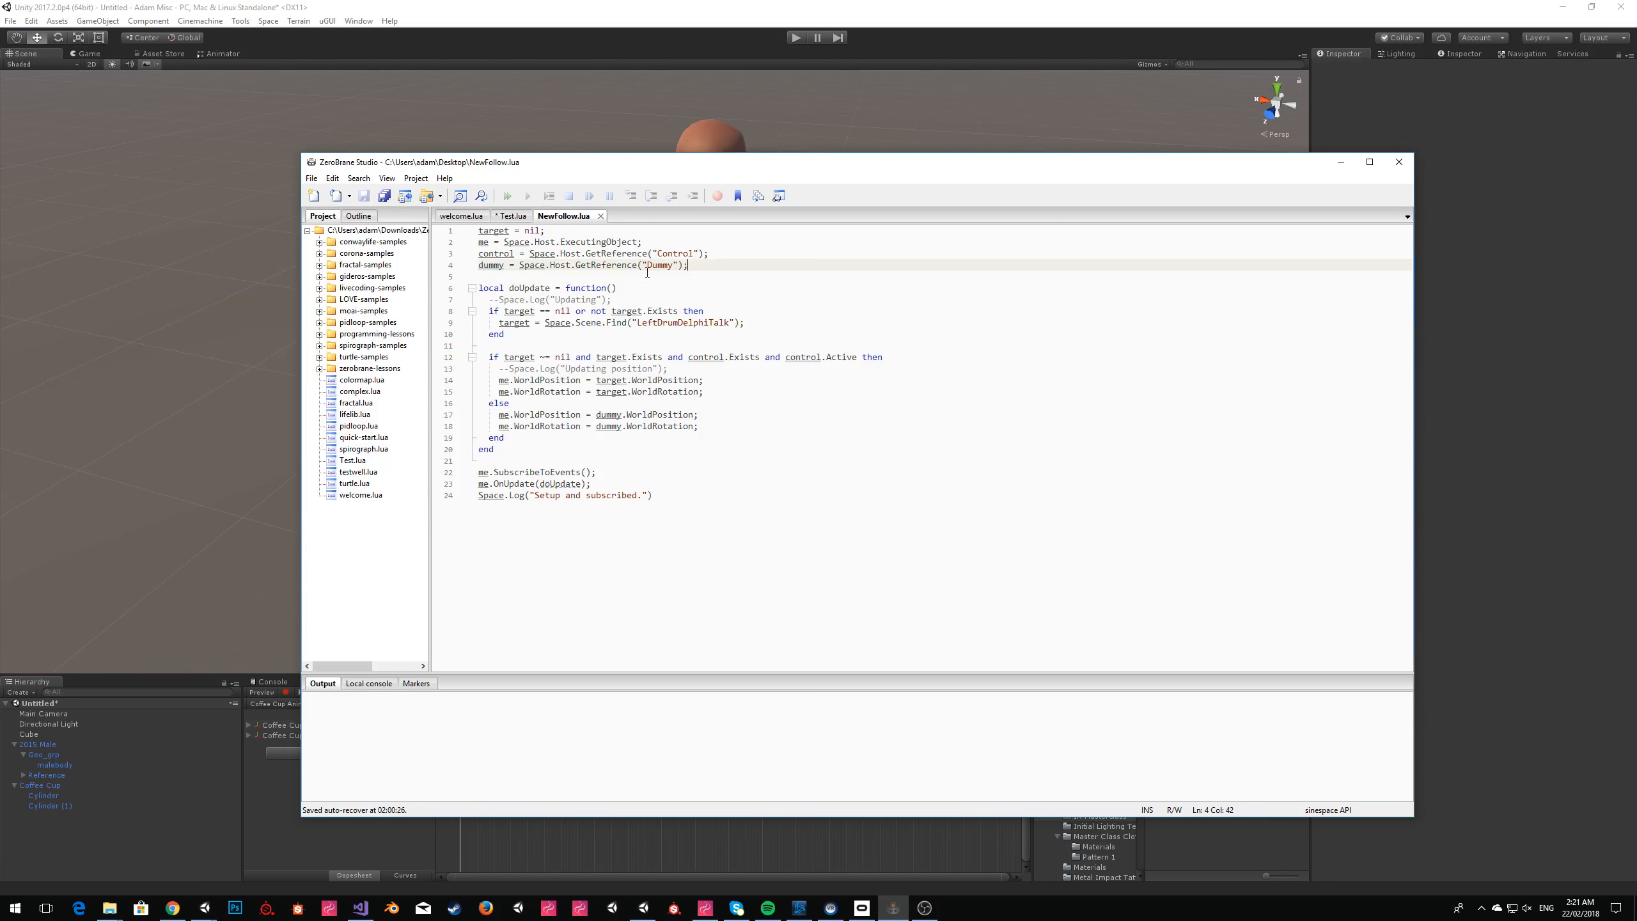
Copy the entire NewFollow.lua script into a new untitled Lua file.
key(ctrl+a)
key(ctrl+c)
key(ctrl+n)
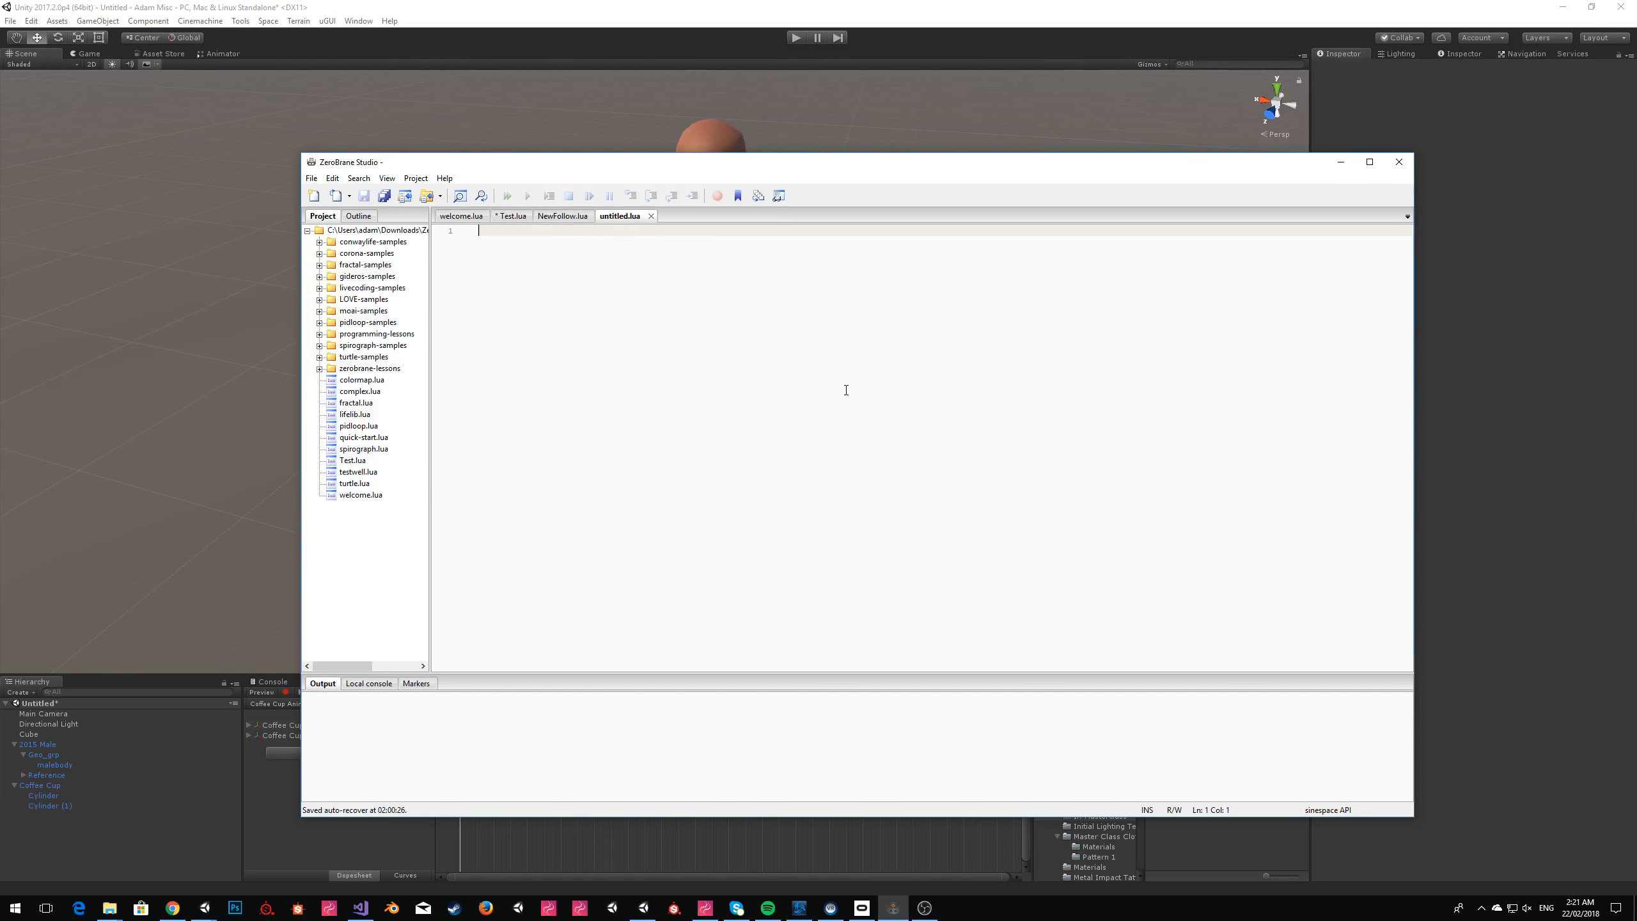
key(ctrl+v)
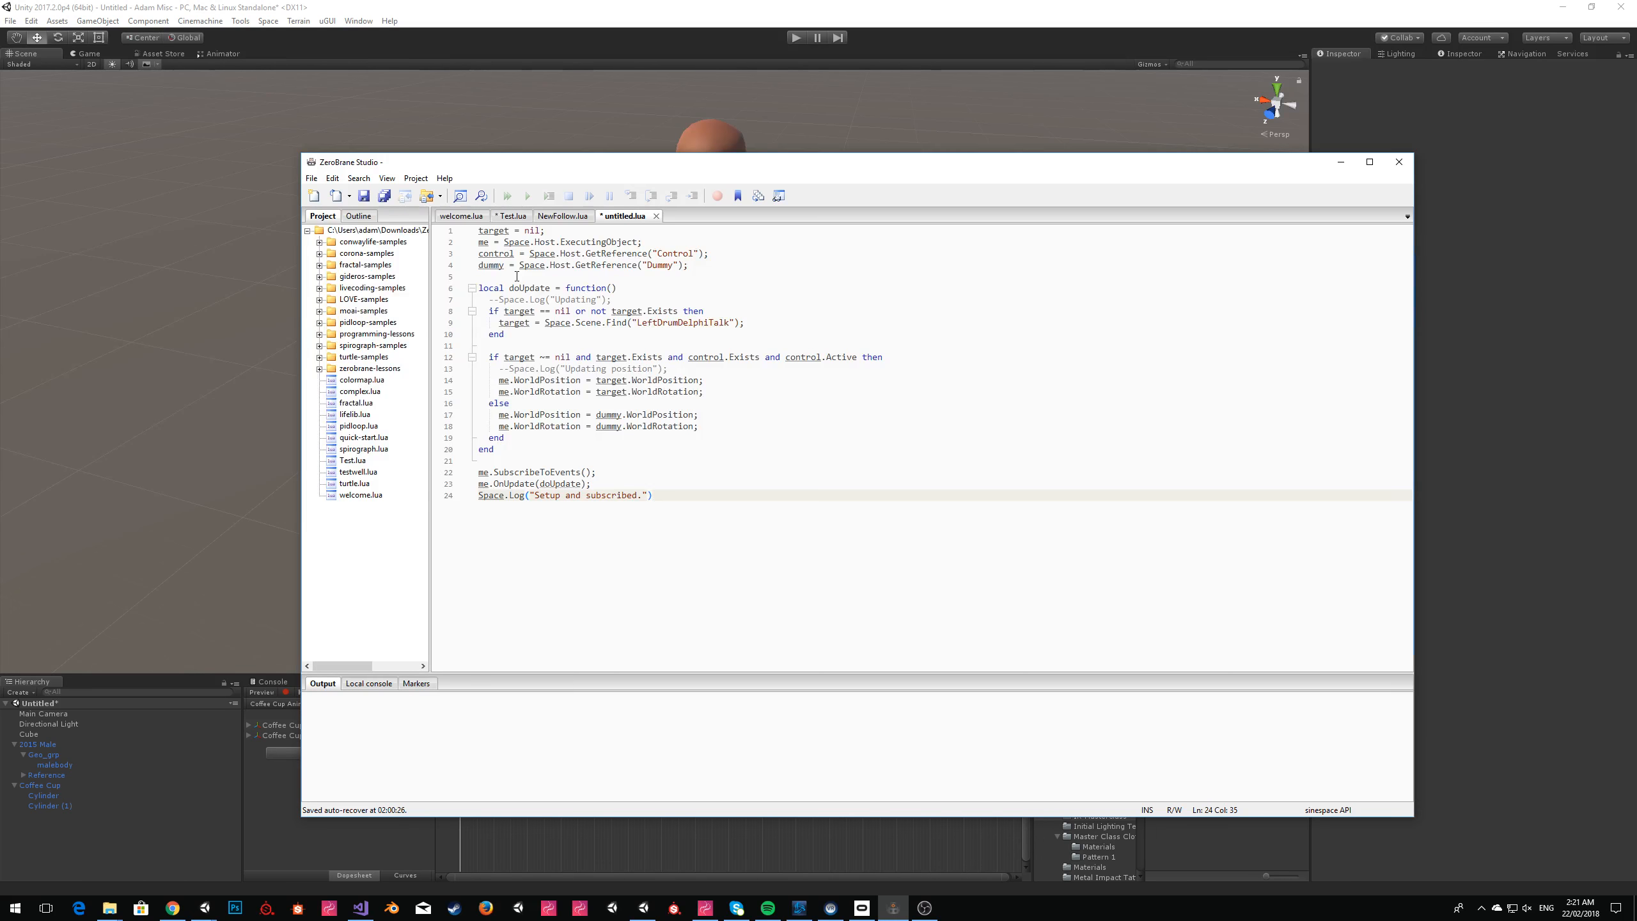
Replace the control and dummy references with target = Space.Host.GetReference("Target") and delete the target = nil line.
click(481, 254)
key(shift+Down)
key(Delete)
key(ctrl+BackSpace)
text(Target)
key(Home)
key(shift+Right)
key(shift+Right)
key(shift+Right)
key(shift+Right)
key(shift+Right)
text(target)
key(Up)
key(Up)
key(Right)
key(shift+Home)
key(BackSpace)
key(Delete)
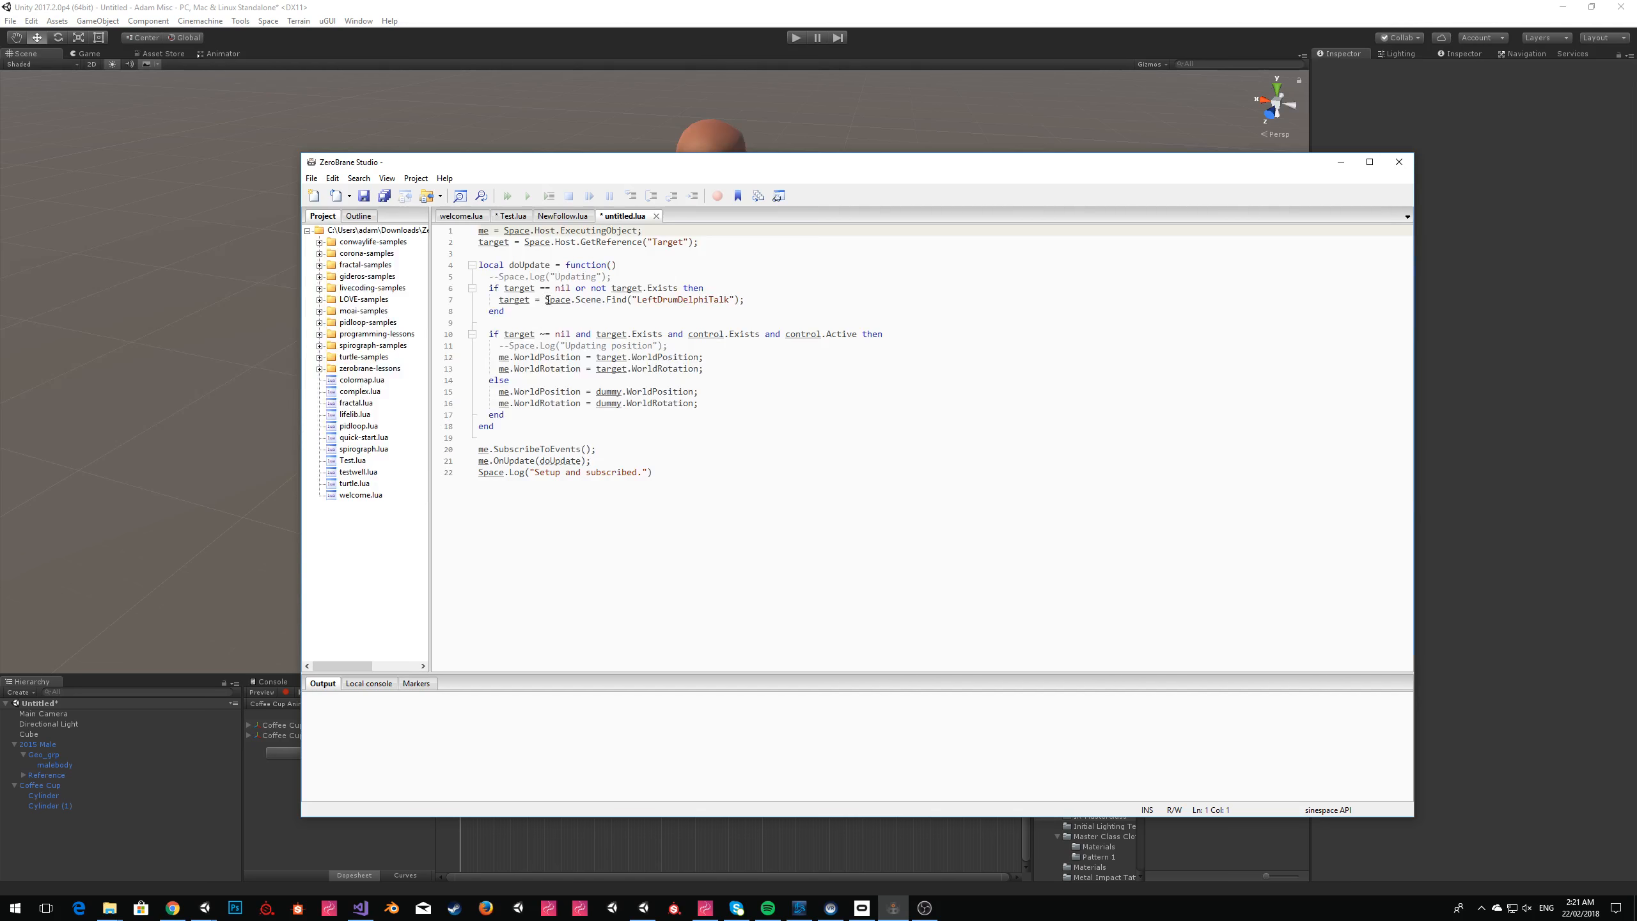
Set the Space.Scene.Find name to "Target" and remove the control.Exists and control.Active conditions from the second if statement.
double_click(693, 300)
text(Target)
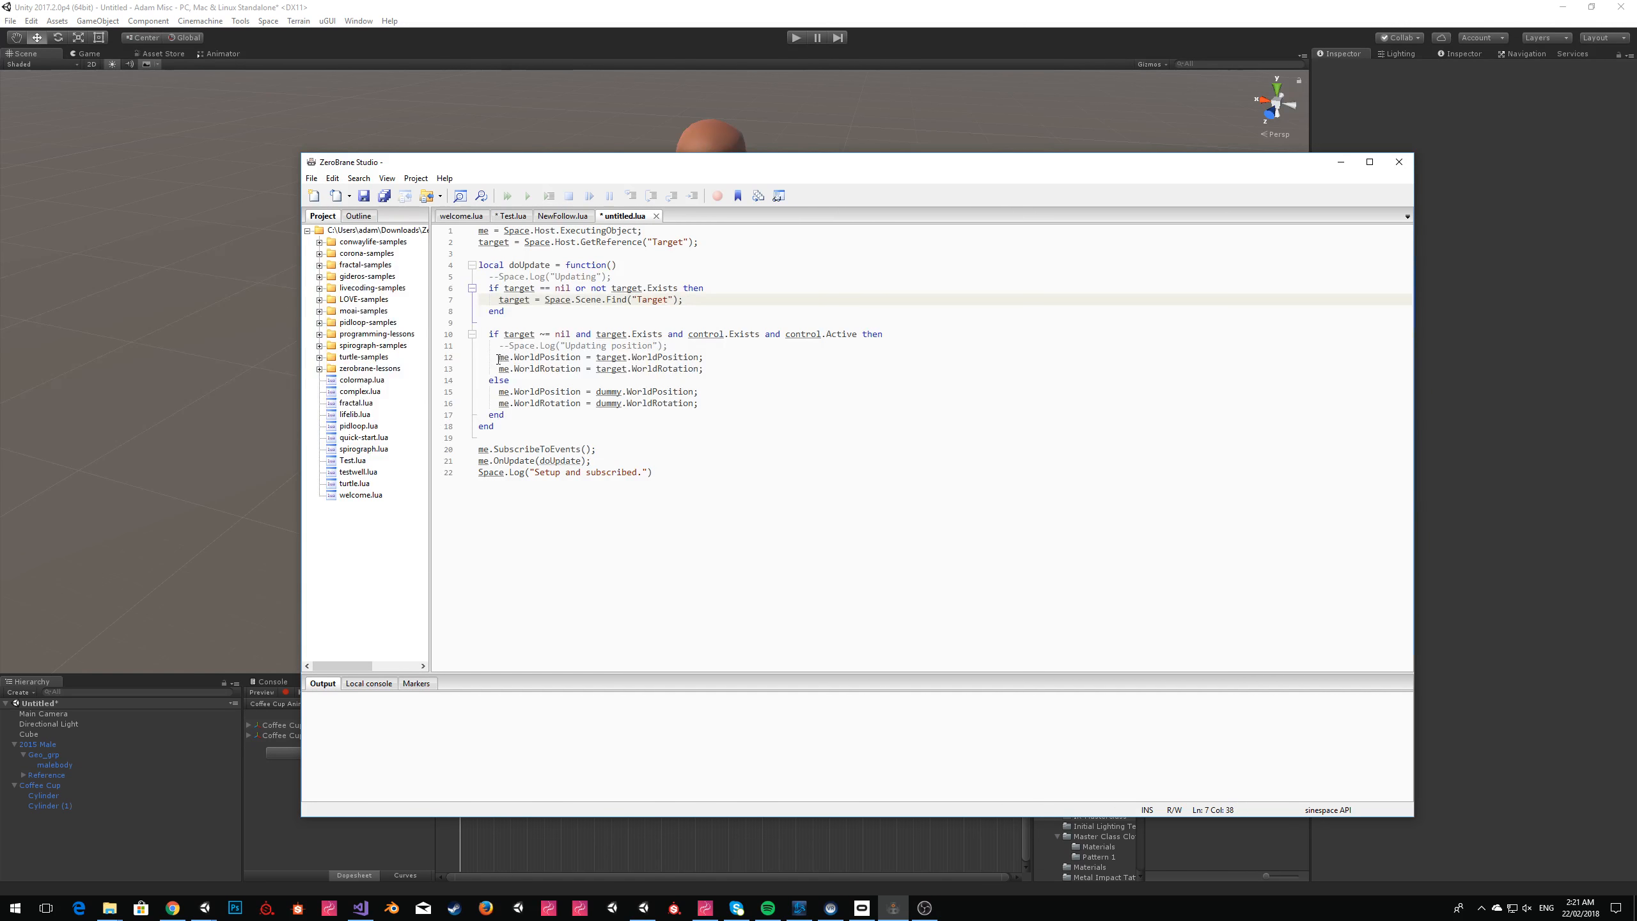
click(681, 467)
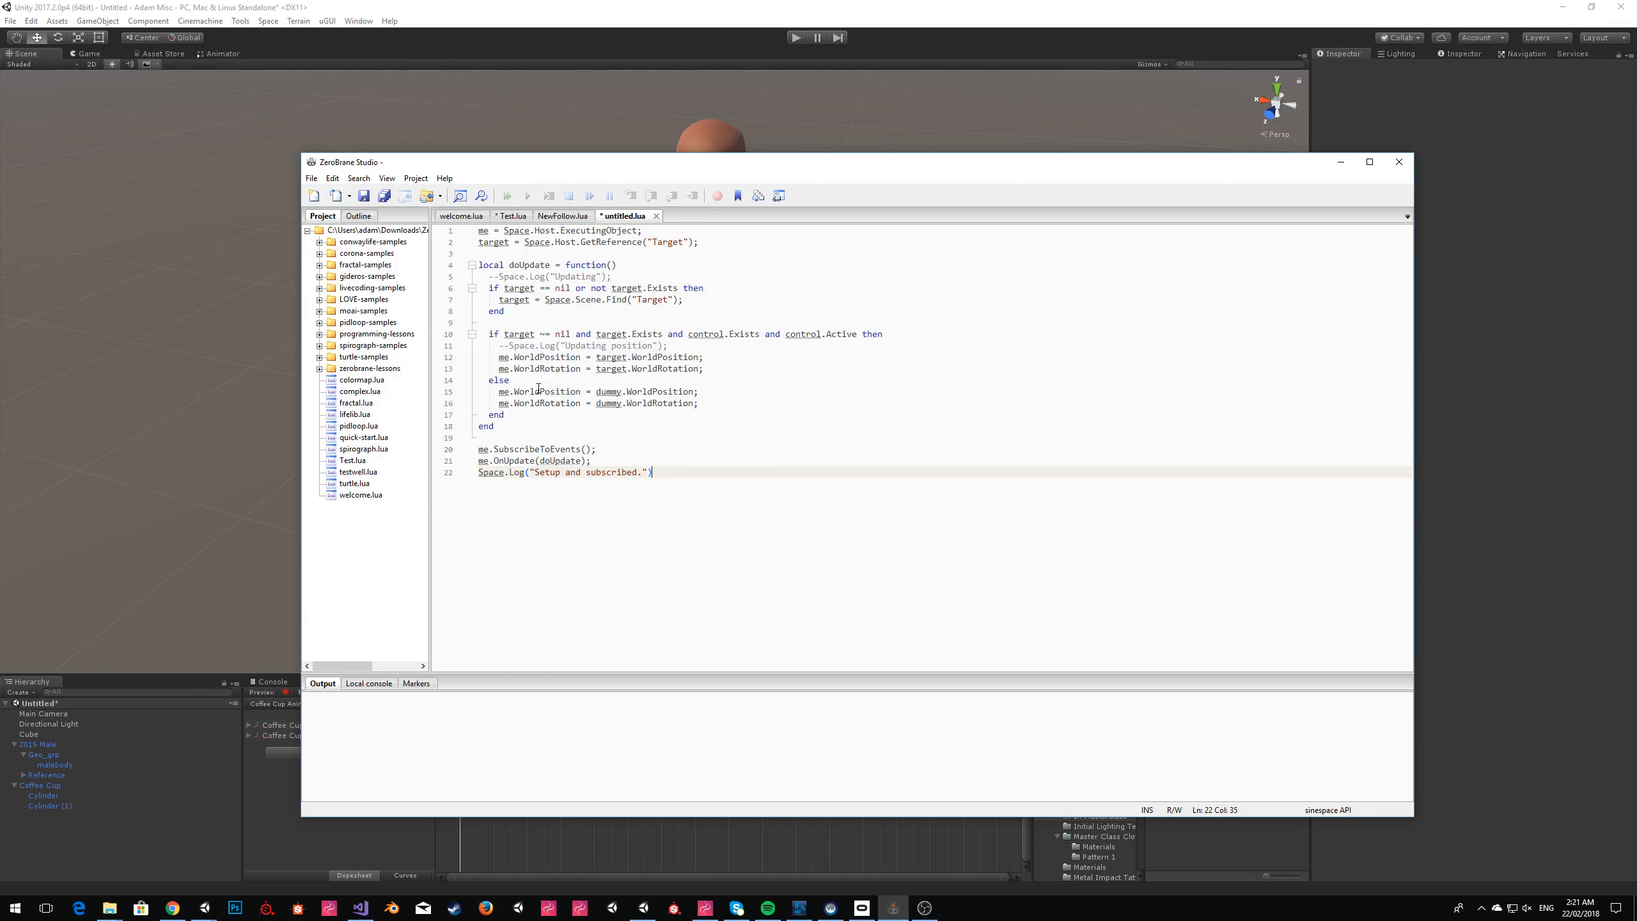
drag(722, 408, 498, 348)
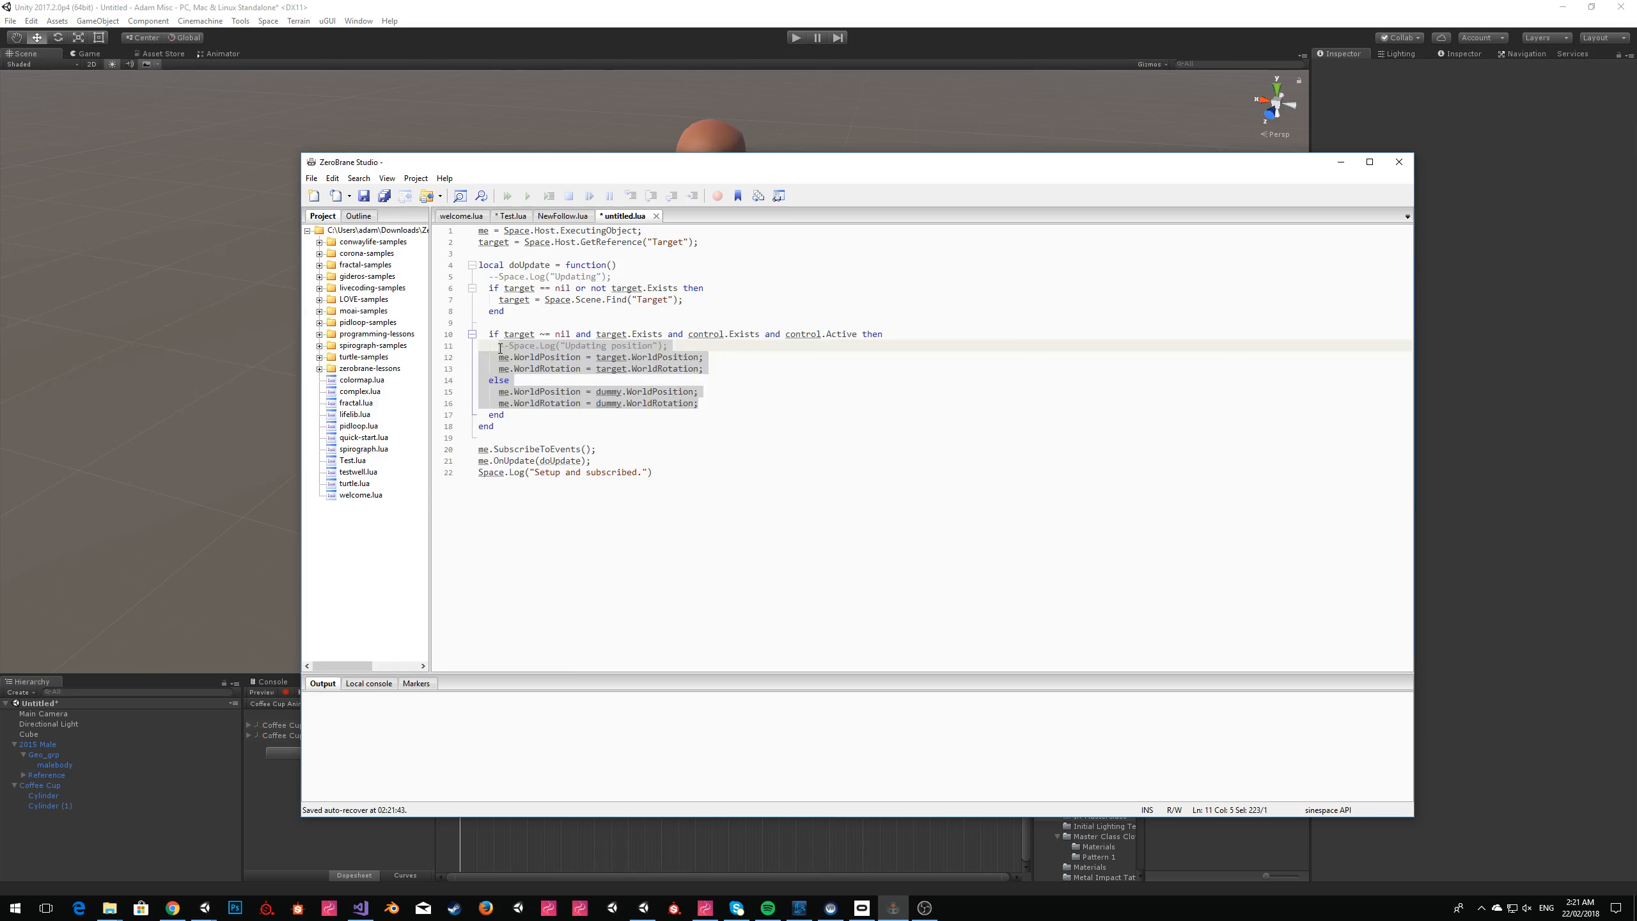
click(756, 399)
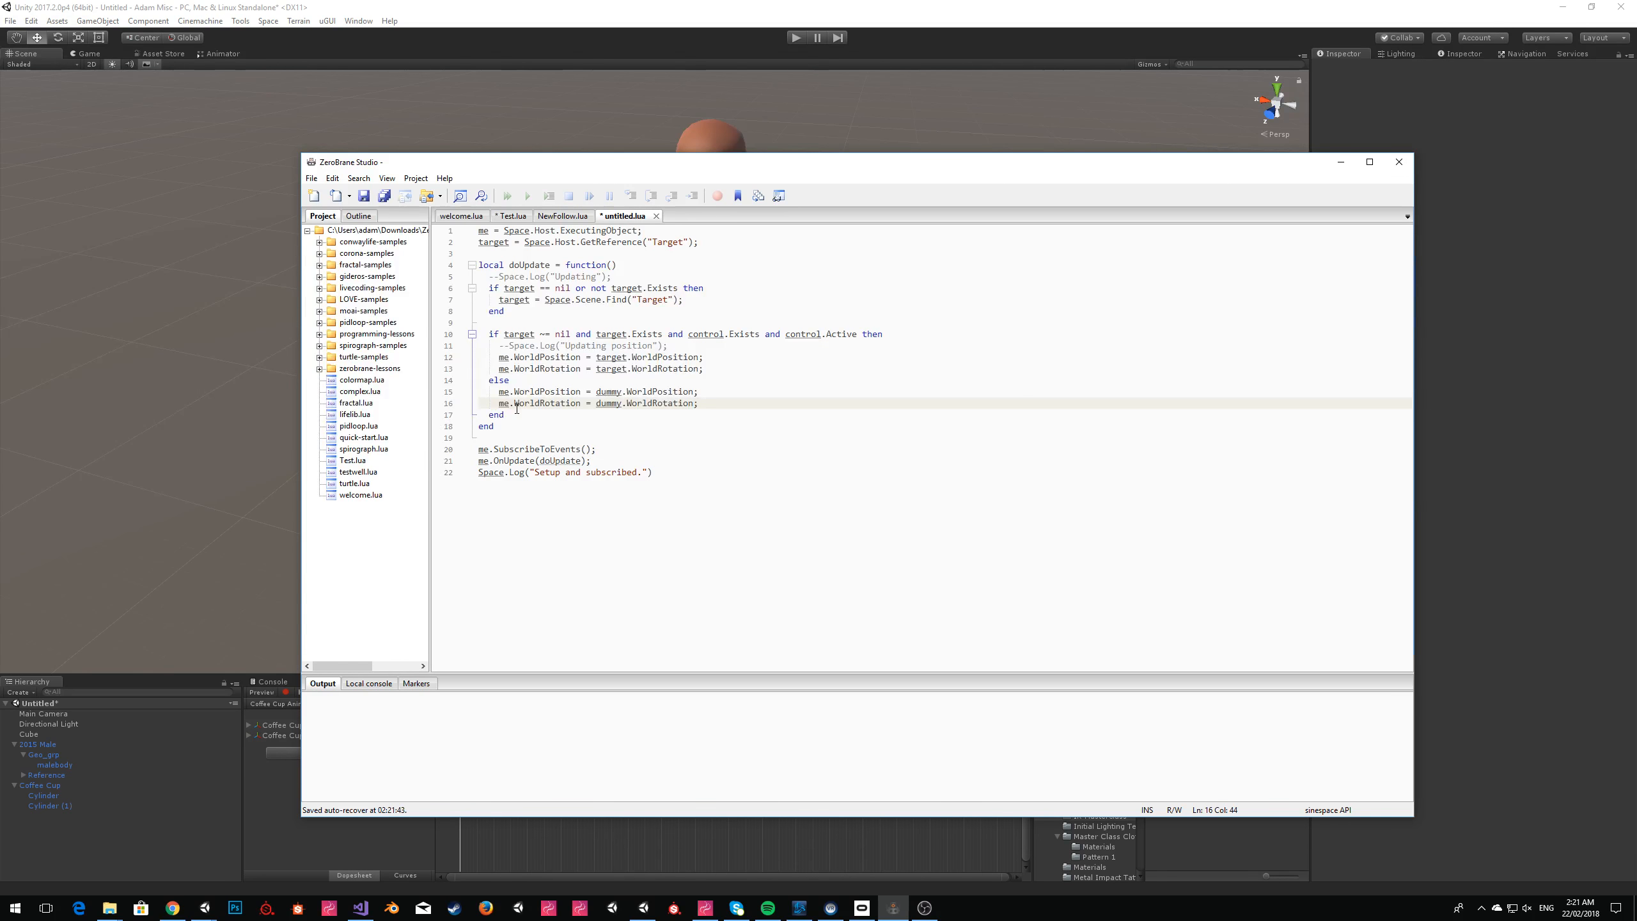
click(667, 334)
shift+click(904, 336)
shift+click(863, 336)
key(Delete)
Delete the commented log line and the me.WorldPosition and me.WorldRotation target assignments from the second if block.
key(Down)
key(Down)
key(Down)
key(End)
key(shift+Up)
key(shift+Home)
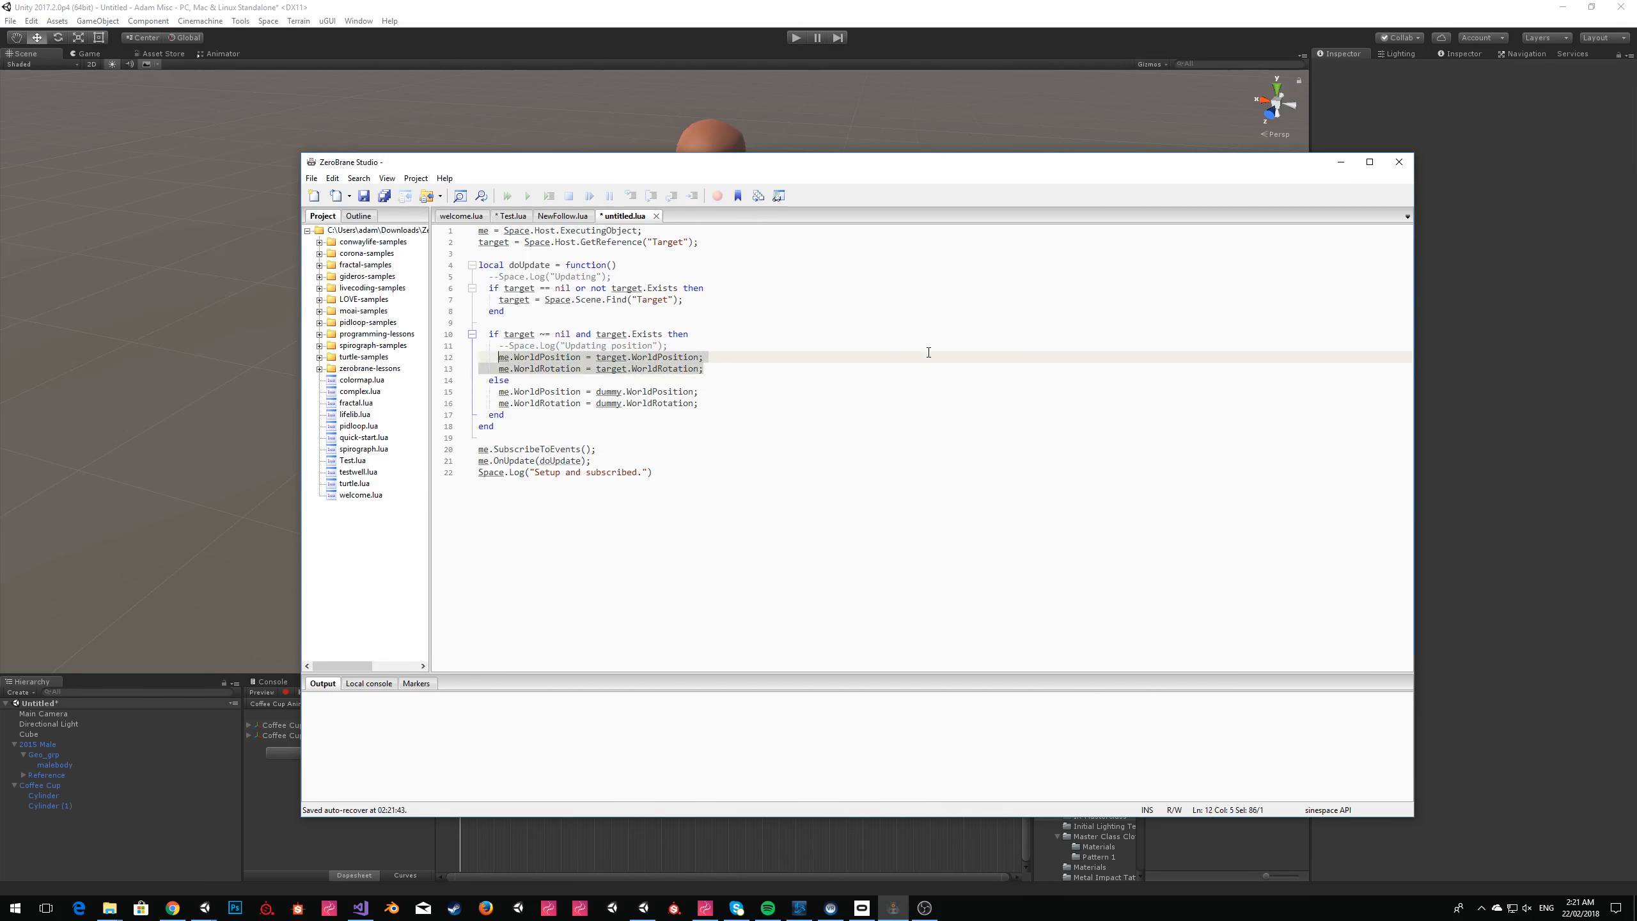
key(shift+Up)
key(Delete)
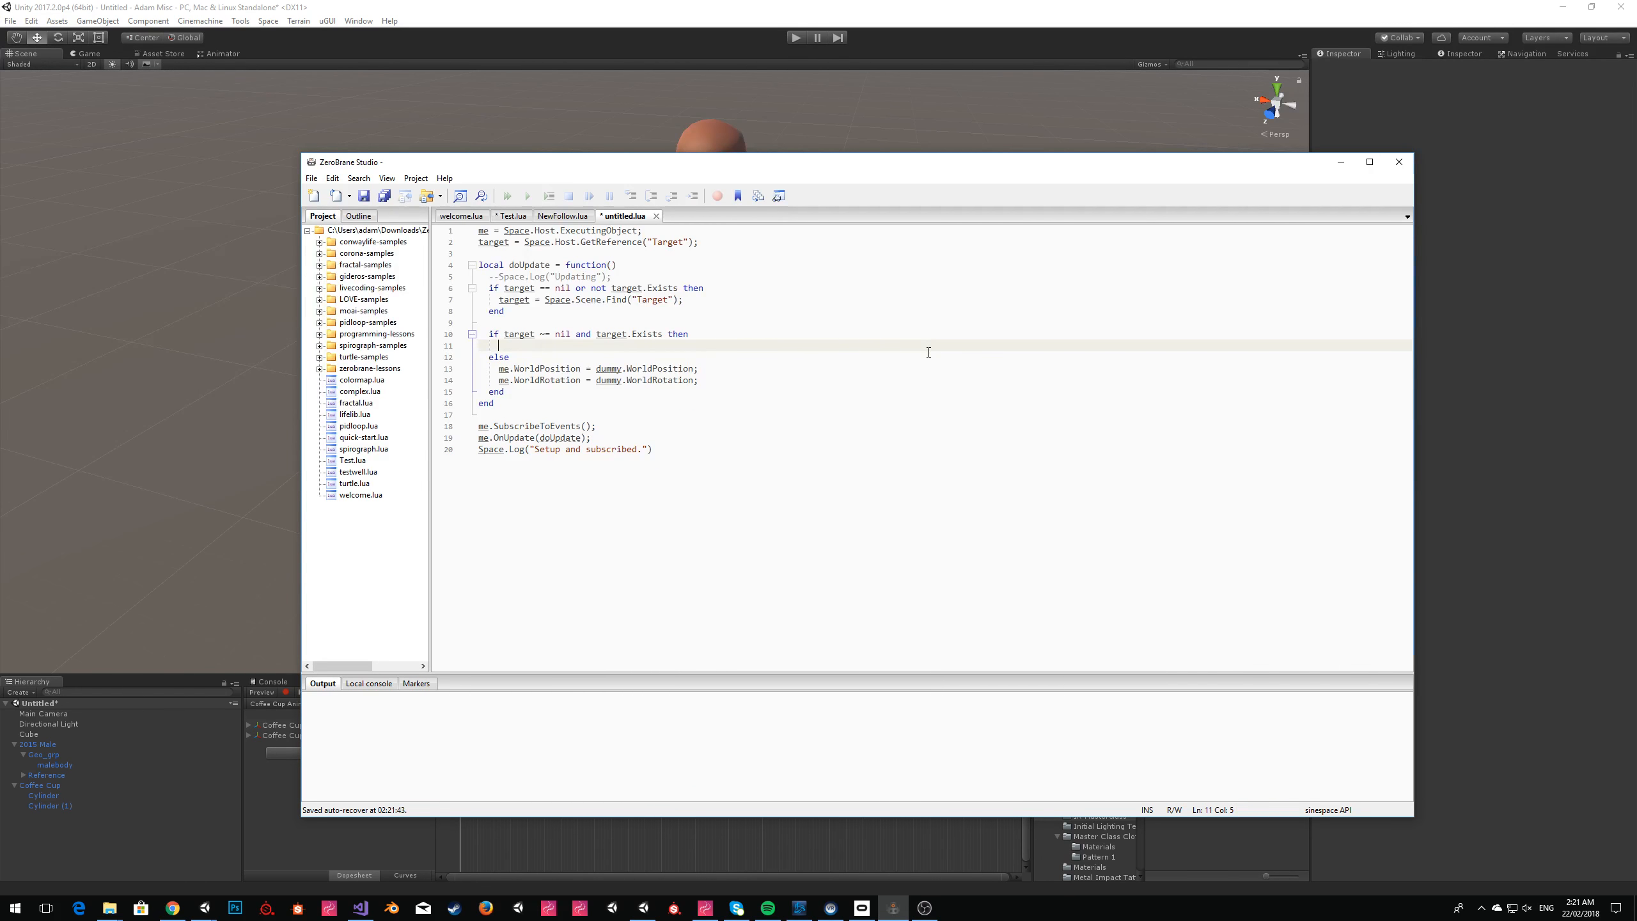
Start a Space.Scene.PlayerAvatar.SetIKGoal( call on the empty line inside the second if block.
text(Spac)
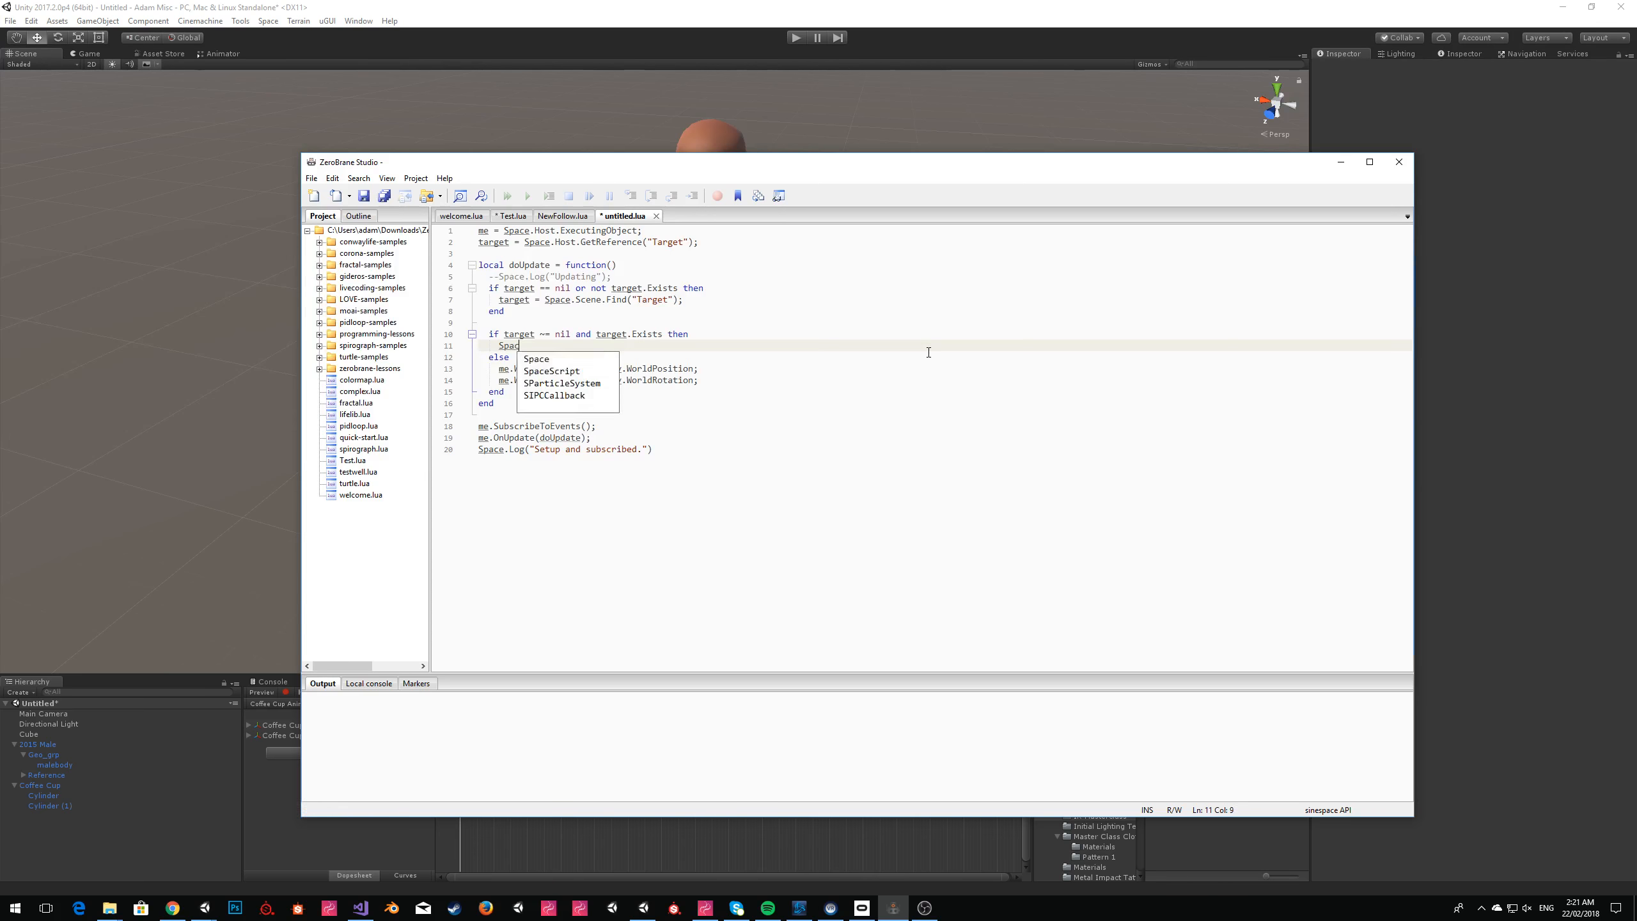
text(e.Scene.PlayerAvatar.Set)
key(Return)
text(()
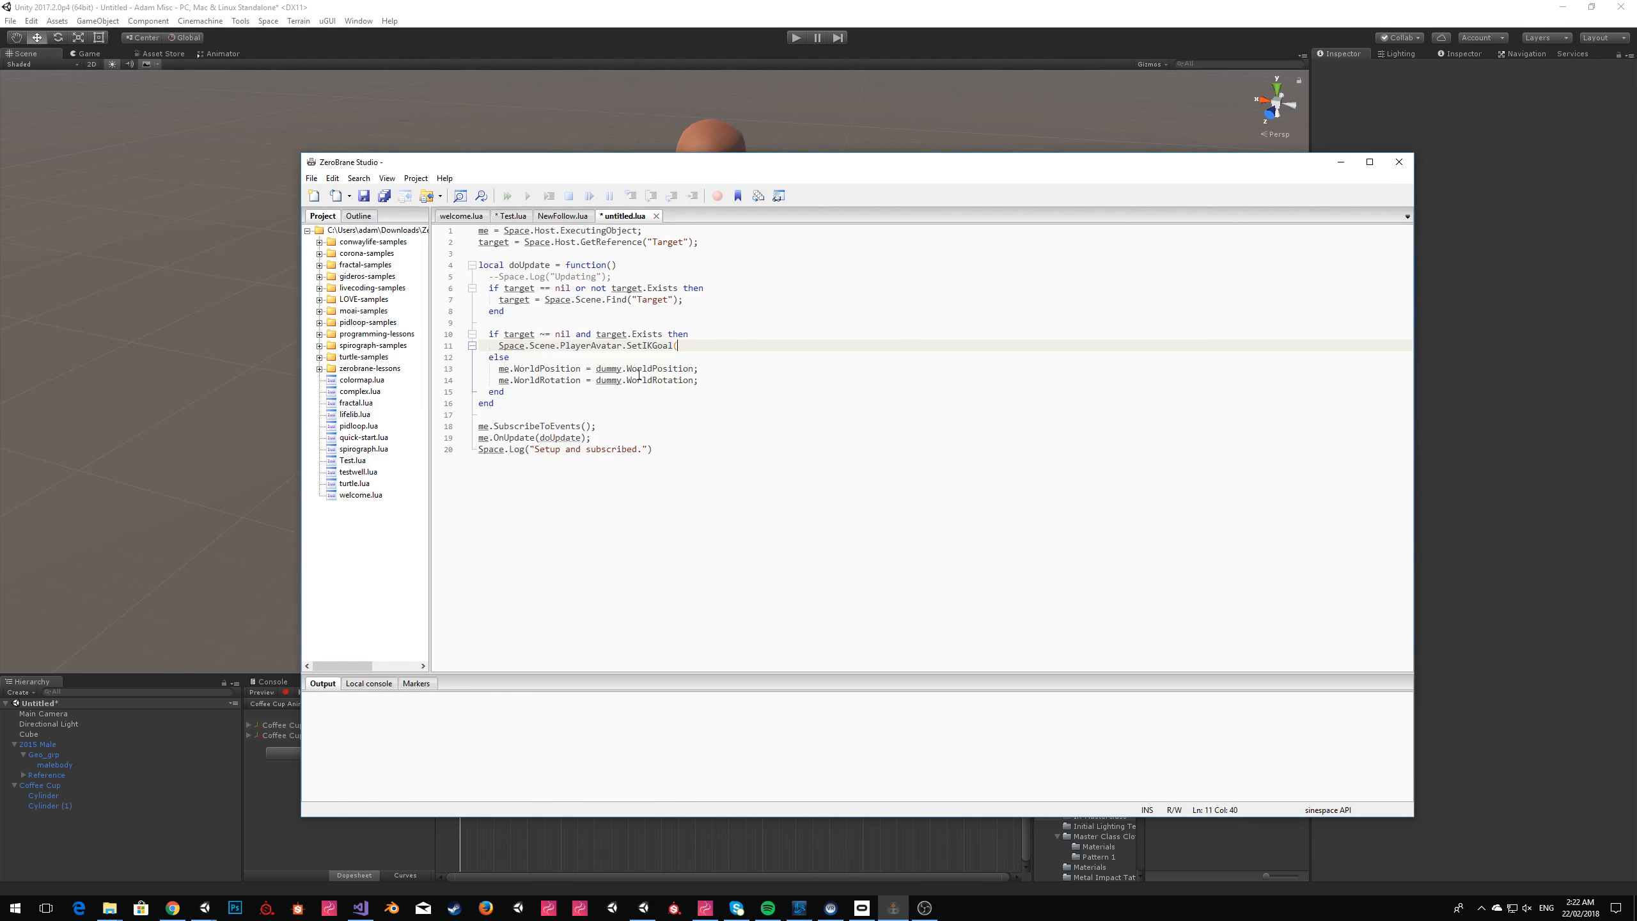
Open a new Chrome window, search for "unity3d ik goals", and copy the LeftHand name from the AvatarIKGoal scripting page.
right_click(177, 915)
click(166, 845)
text(unity3)
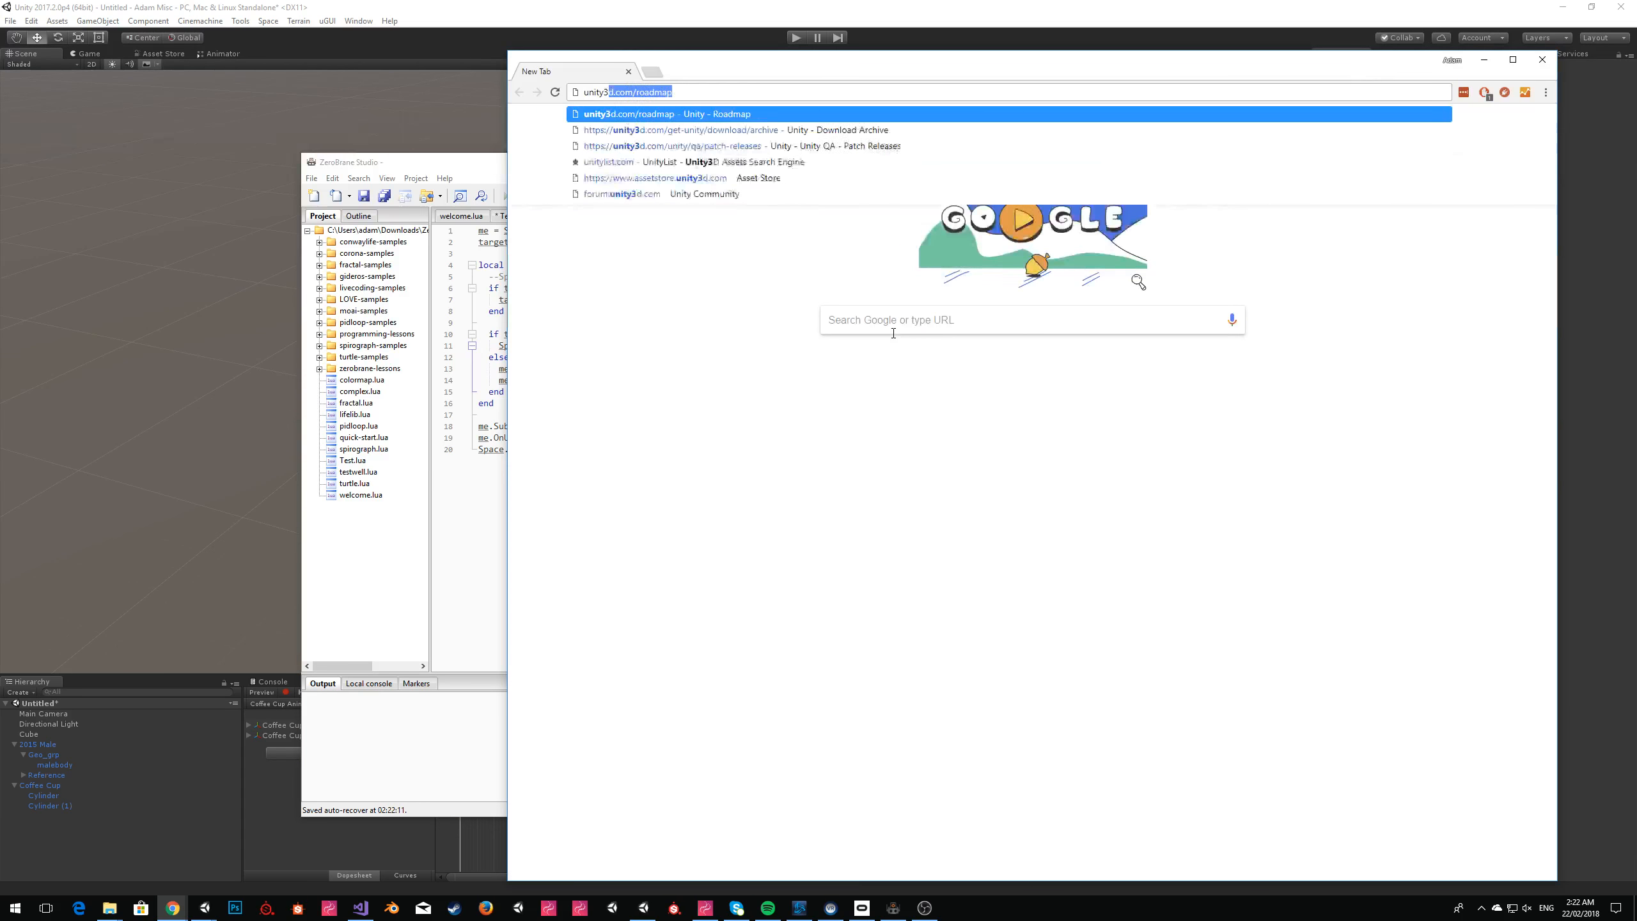
text(d ik goals)
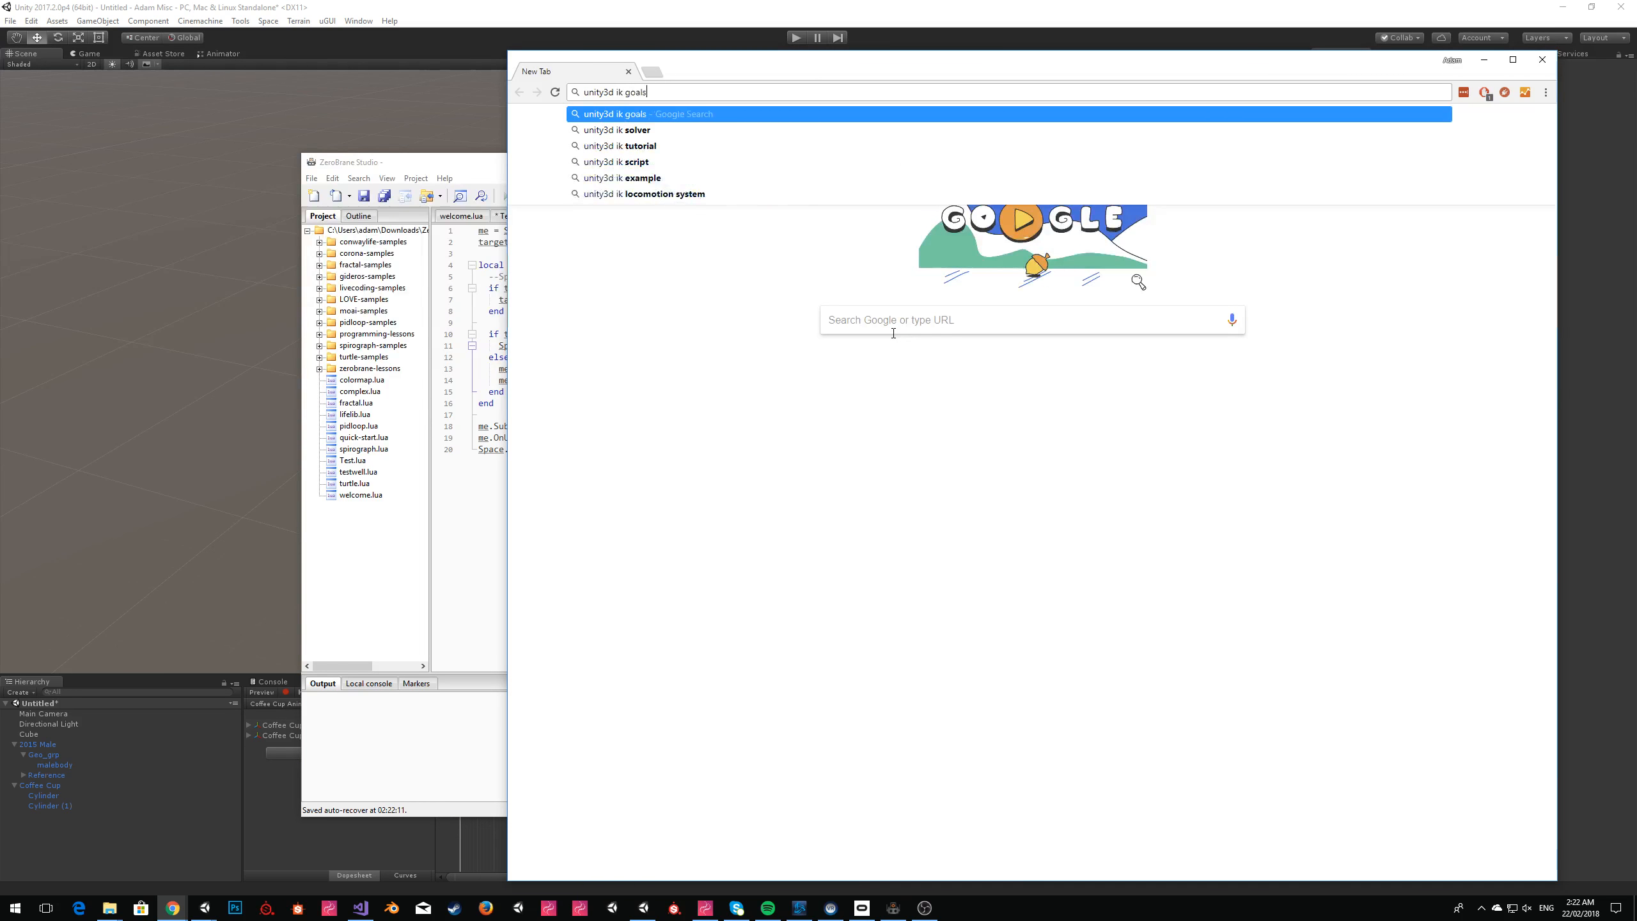
key(Return)
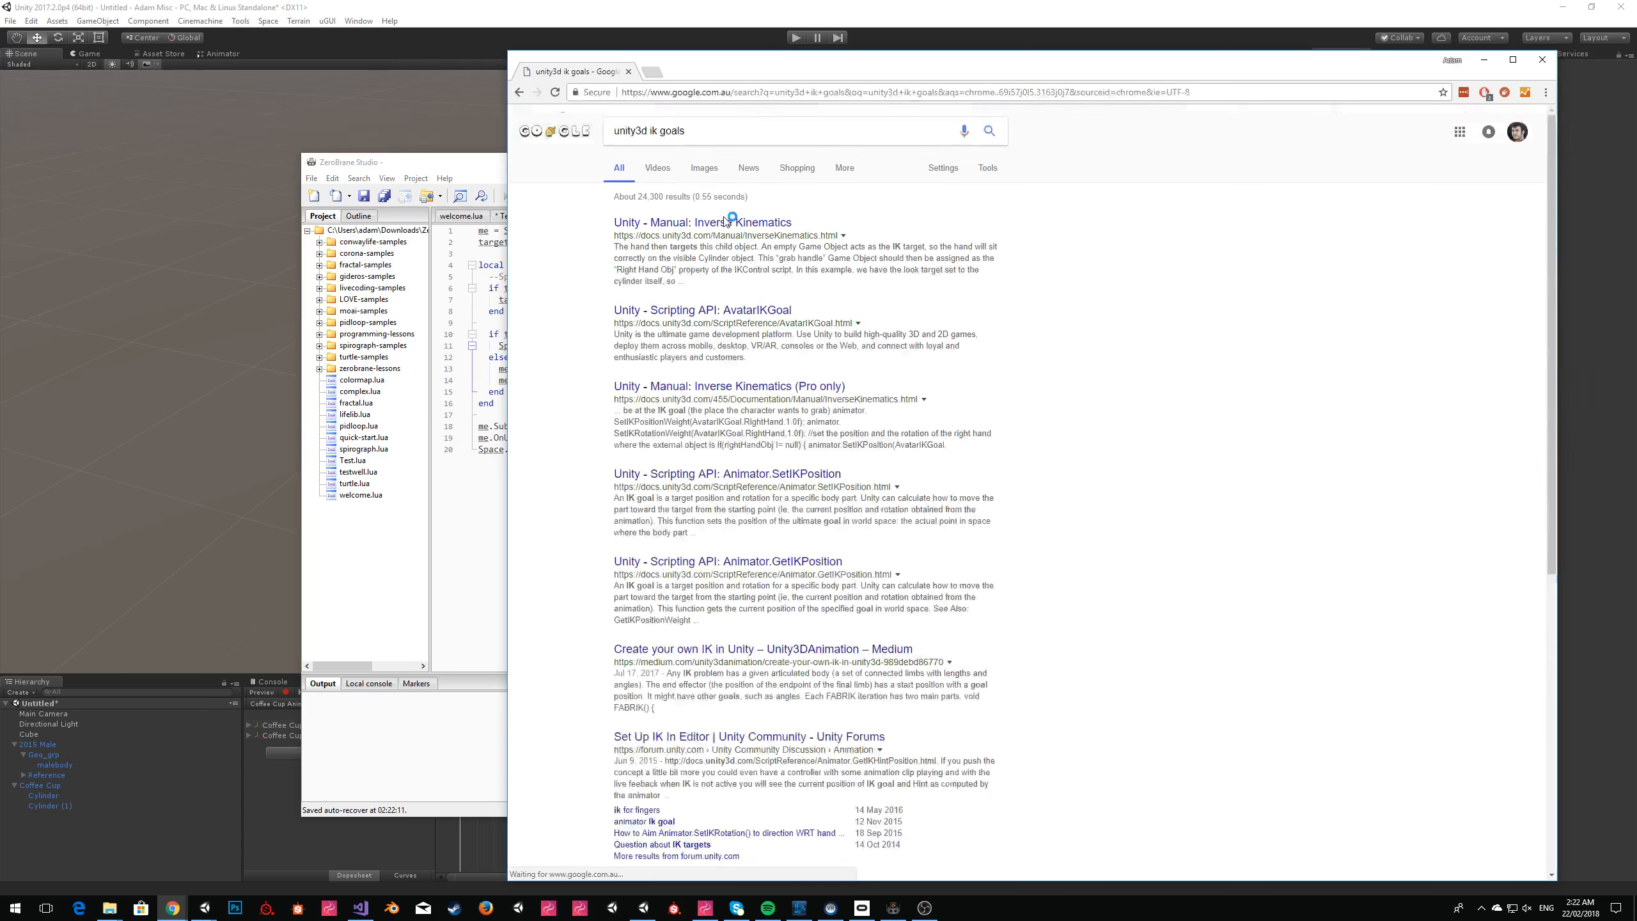
click(744, 317)
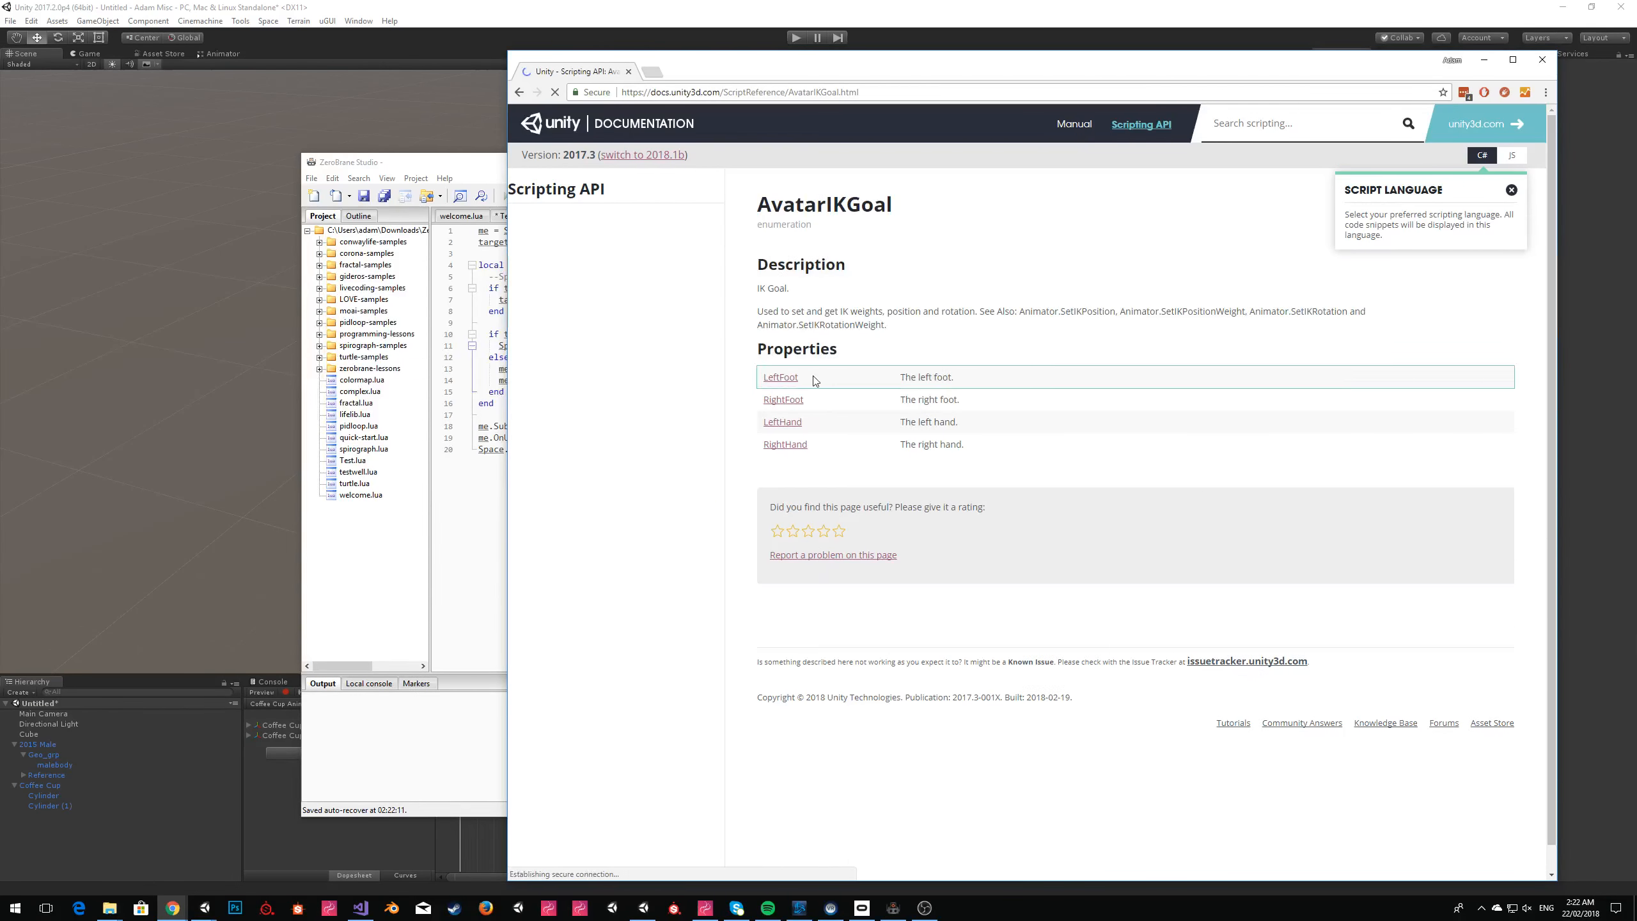
drag(808, 423, 763, 422)
key(ctrl+c)
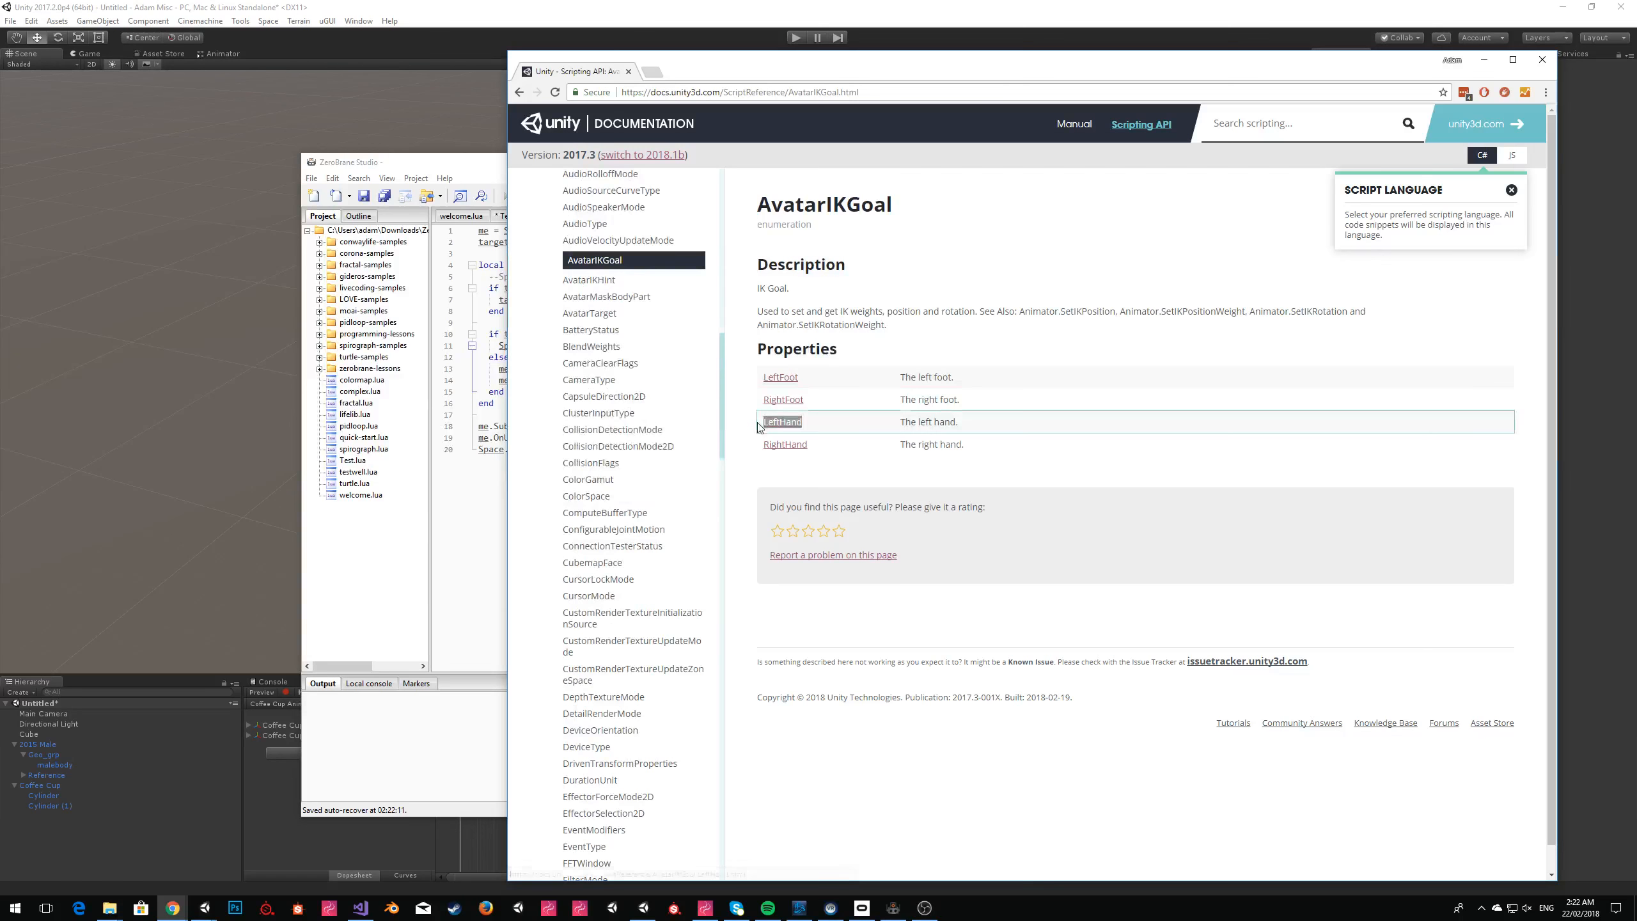
Return to ZeroBrane Studio and give SetIKGoal its first three arguments: "LeftHand", true, 1.0.
click(483, 368)
click(694, 347)
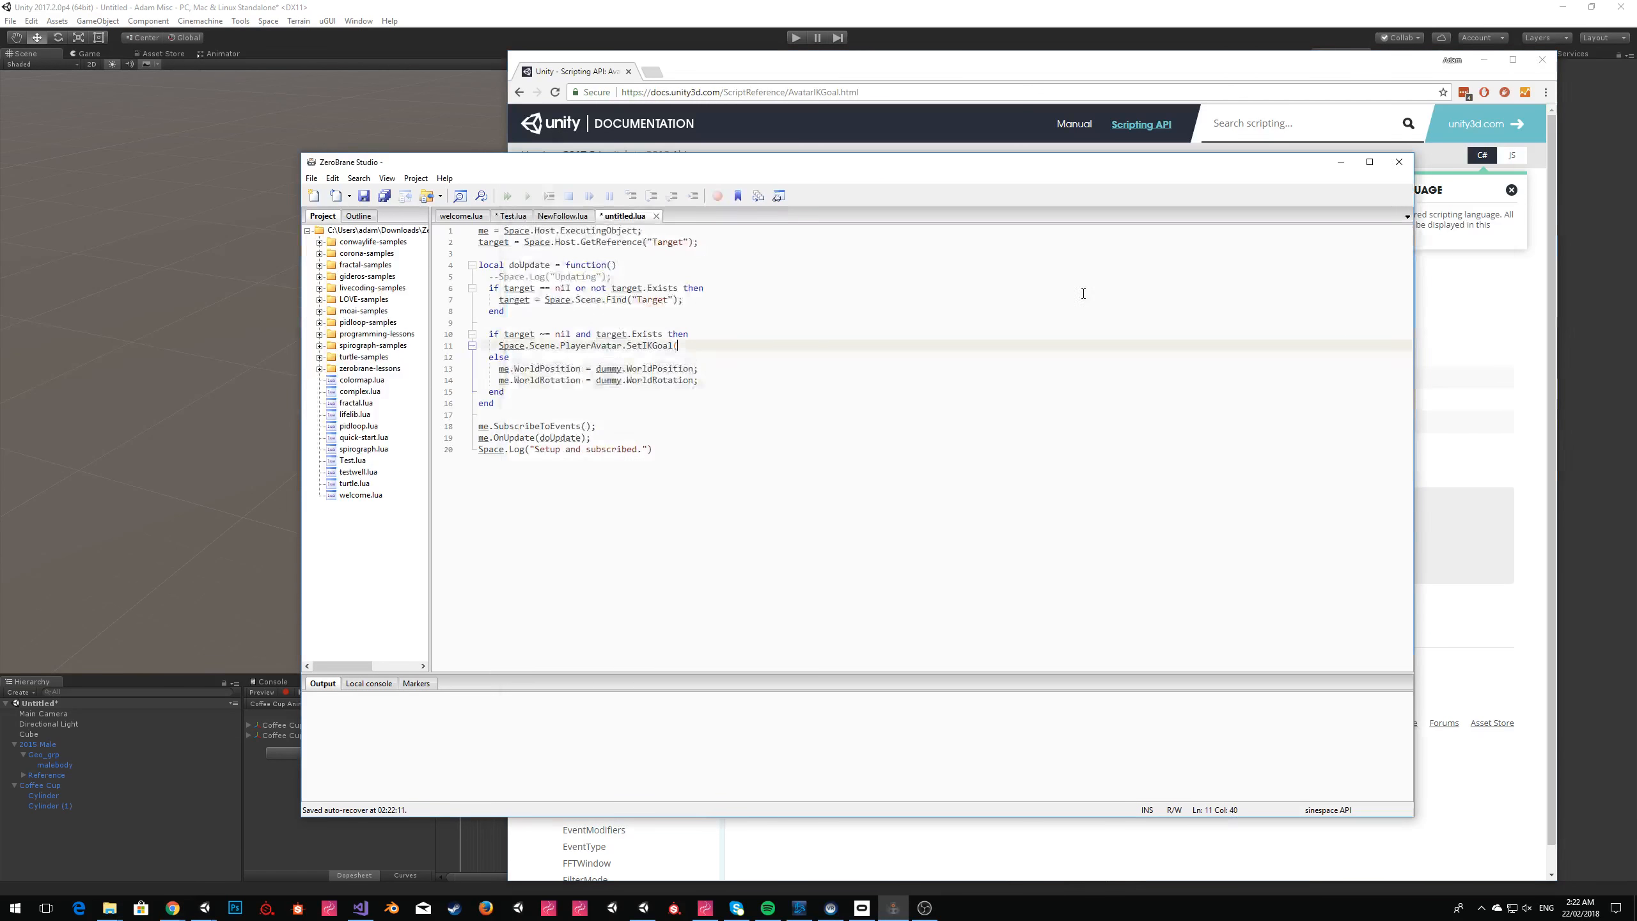
text(")
key(ctrl+v)
text(", true,)
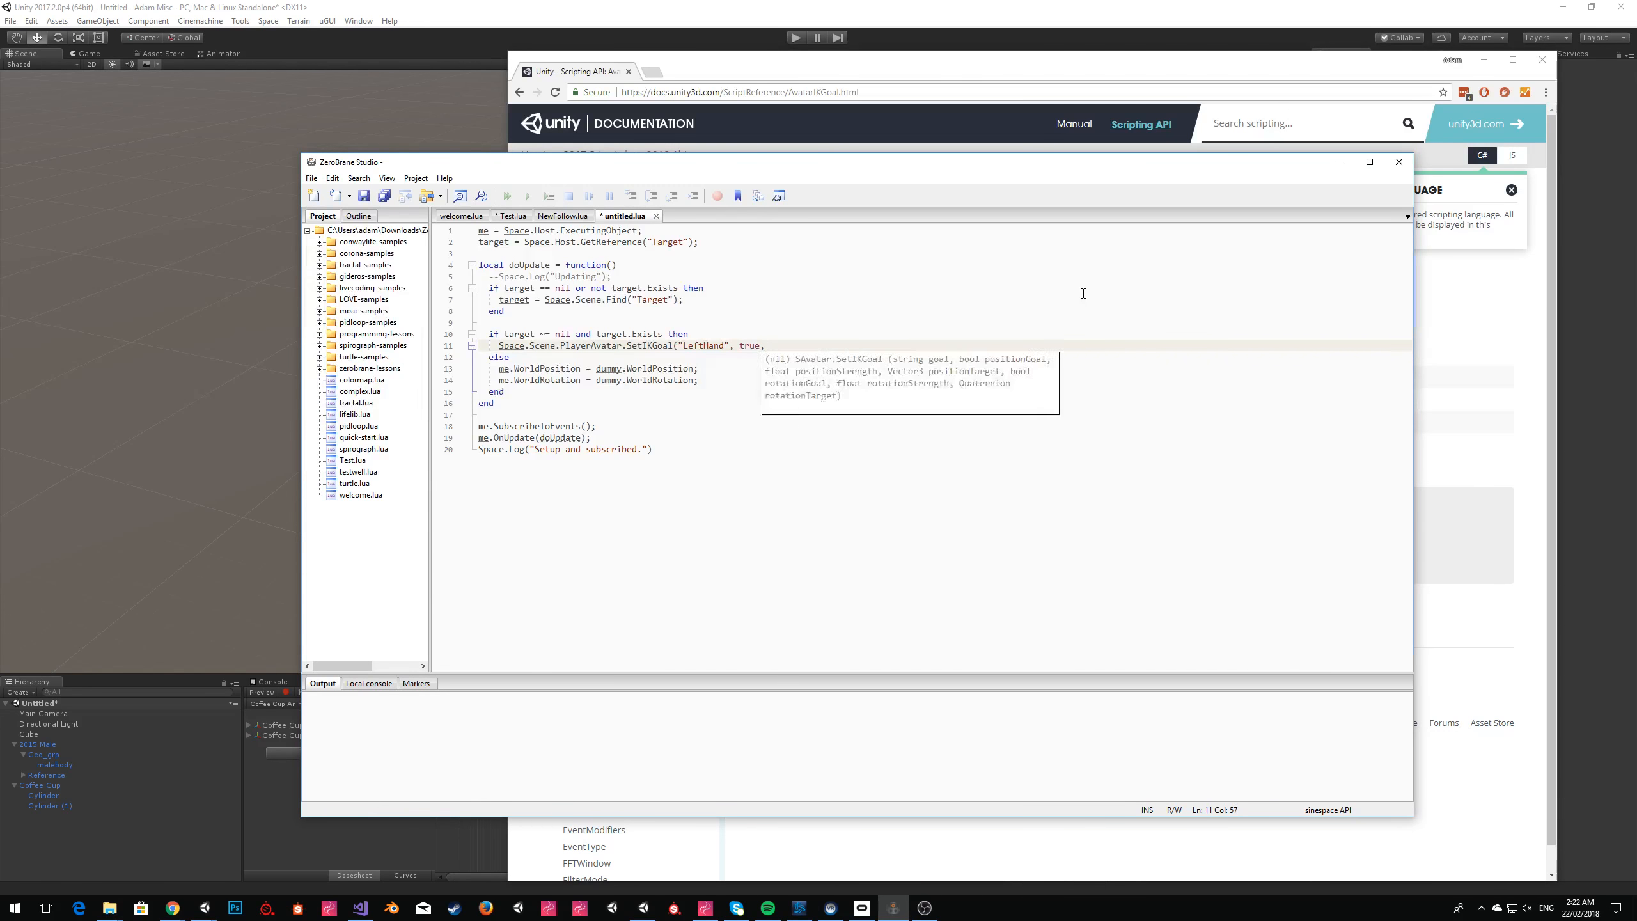
text( 1.0)
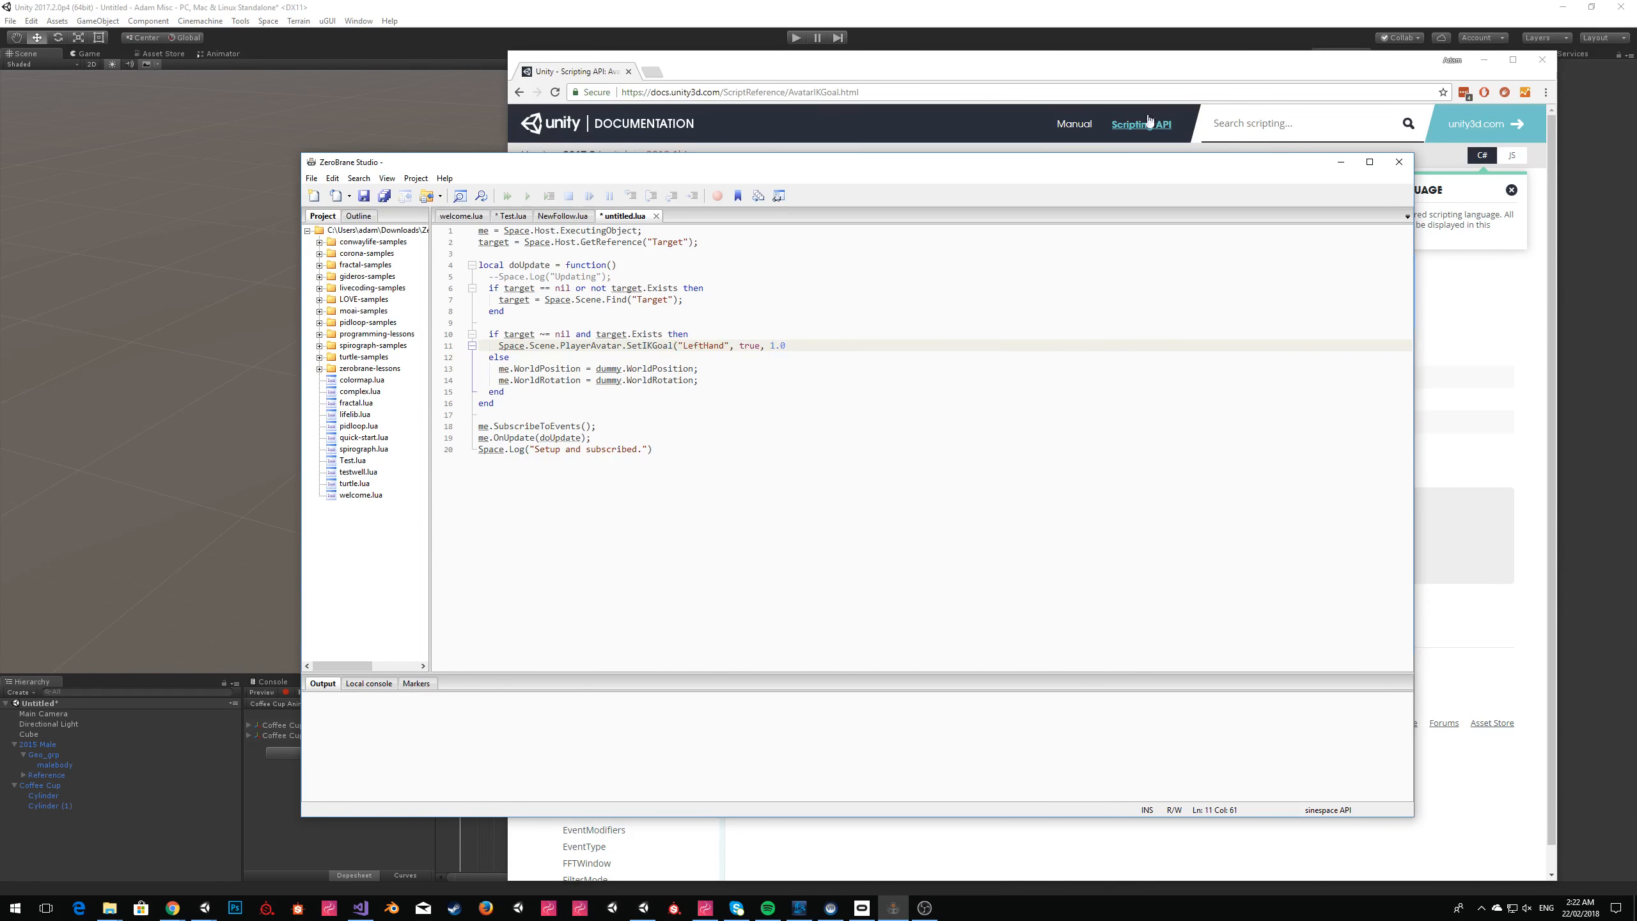
Switch to Unity, play the scene, vary the Avatar IK Task weight on 2015 Male to examine its effect, and stop playback.
click(808, 5)
click(796, 38)
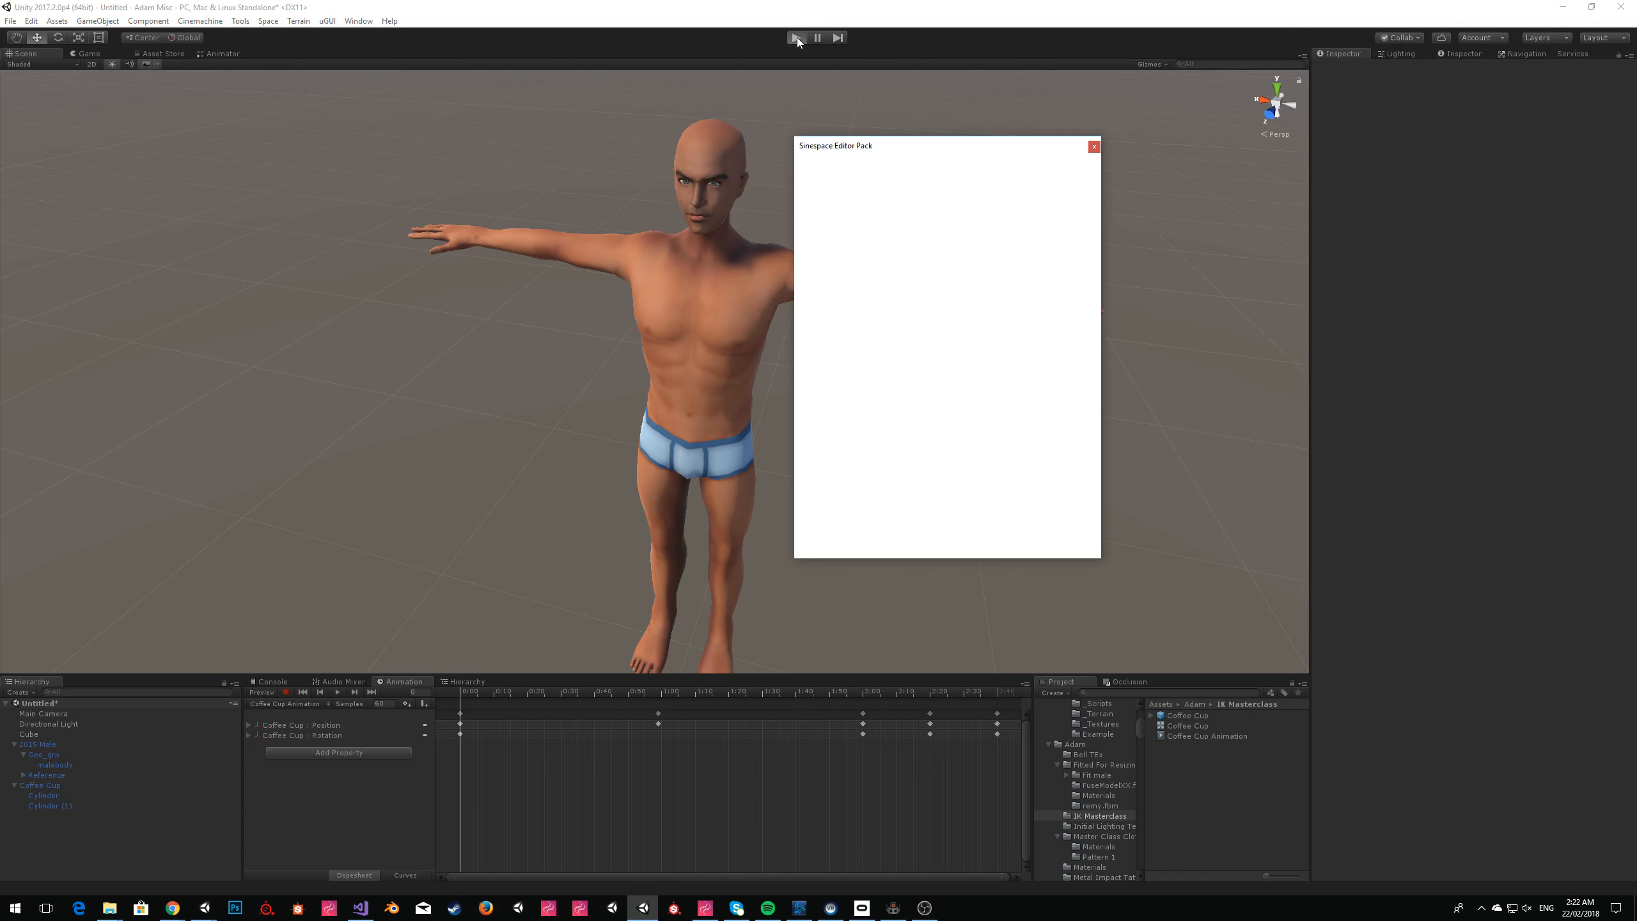
click(1094, 147)
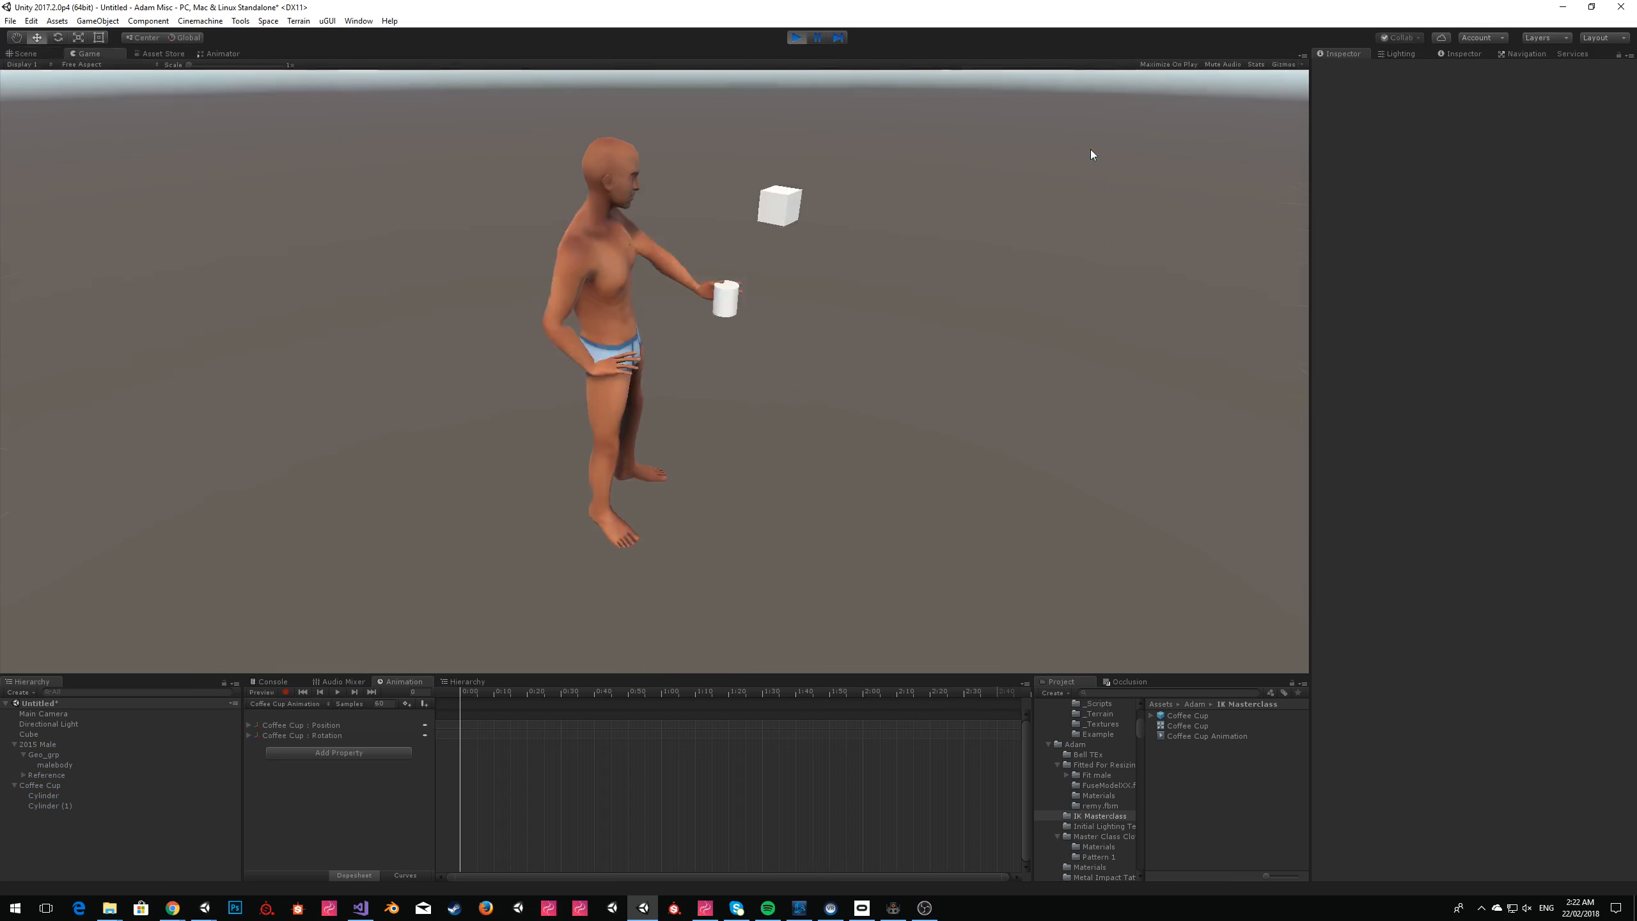
click(37, 745)
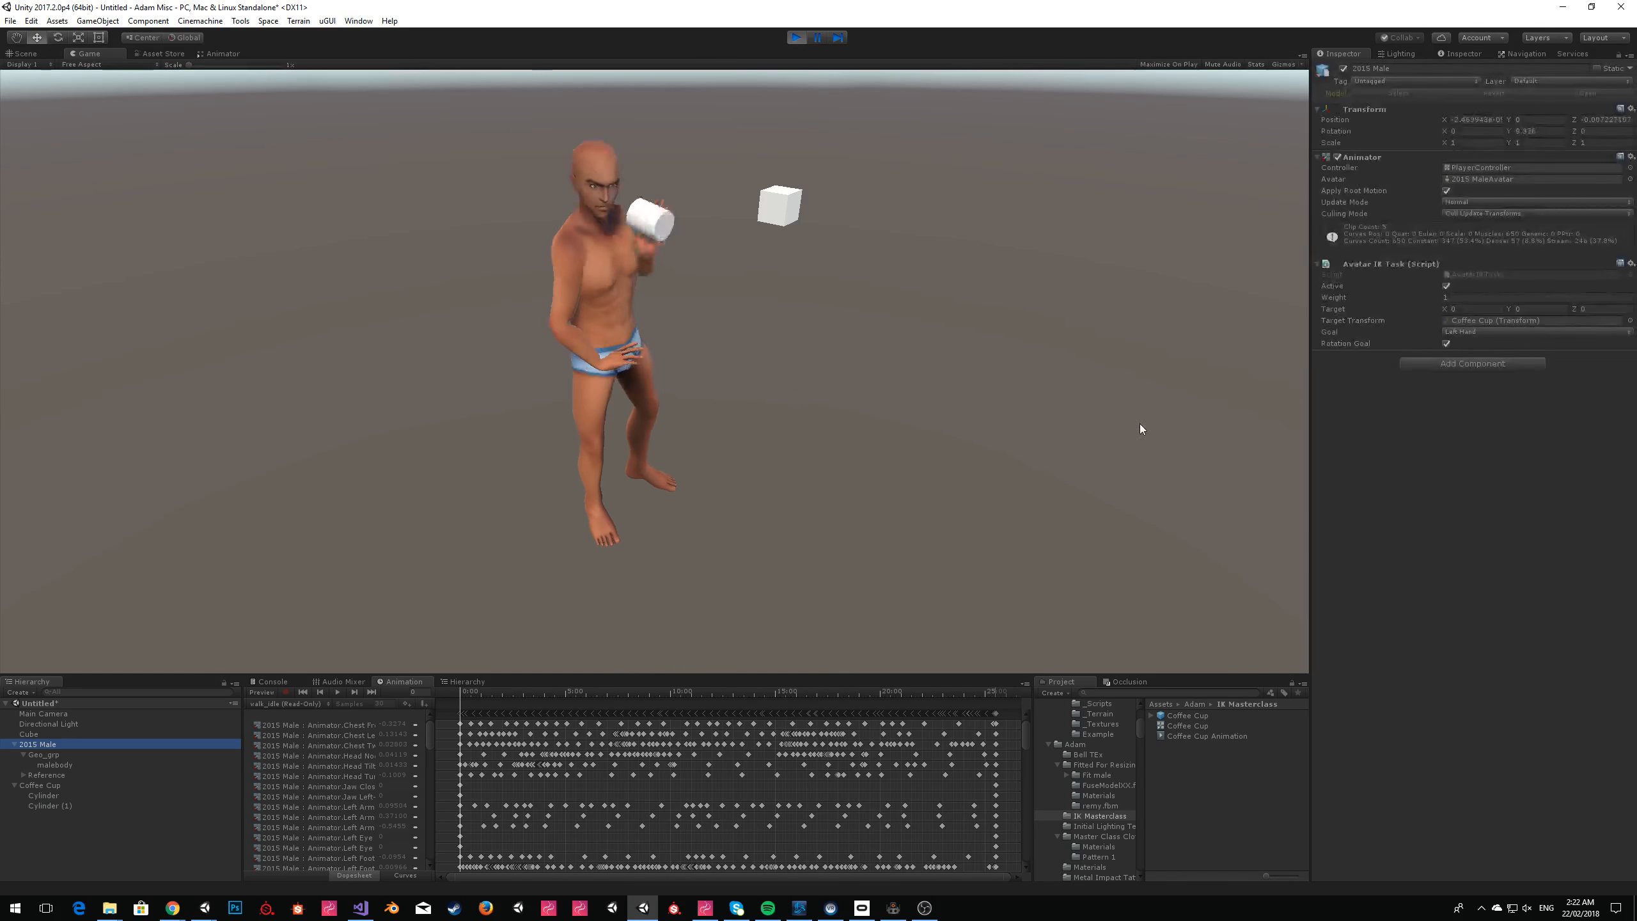
mouse_move(1425, 298)
mouse_down()
mouse_move(1389, 299)
mouse_move(1431, 307)
mouse_move(1401, 309)
mouse_up()
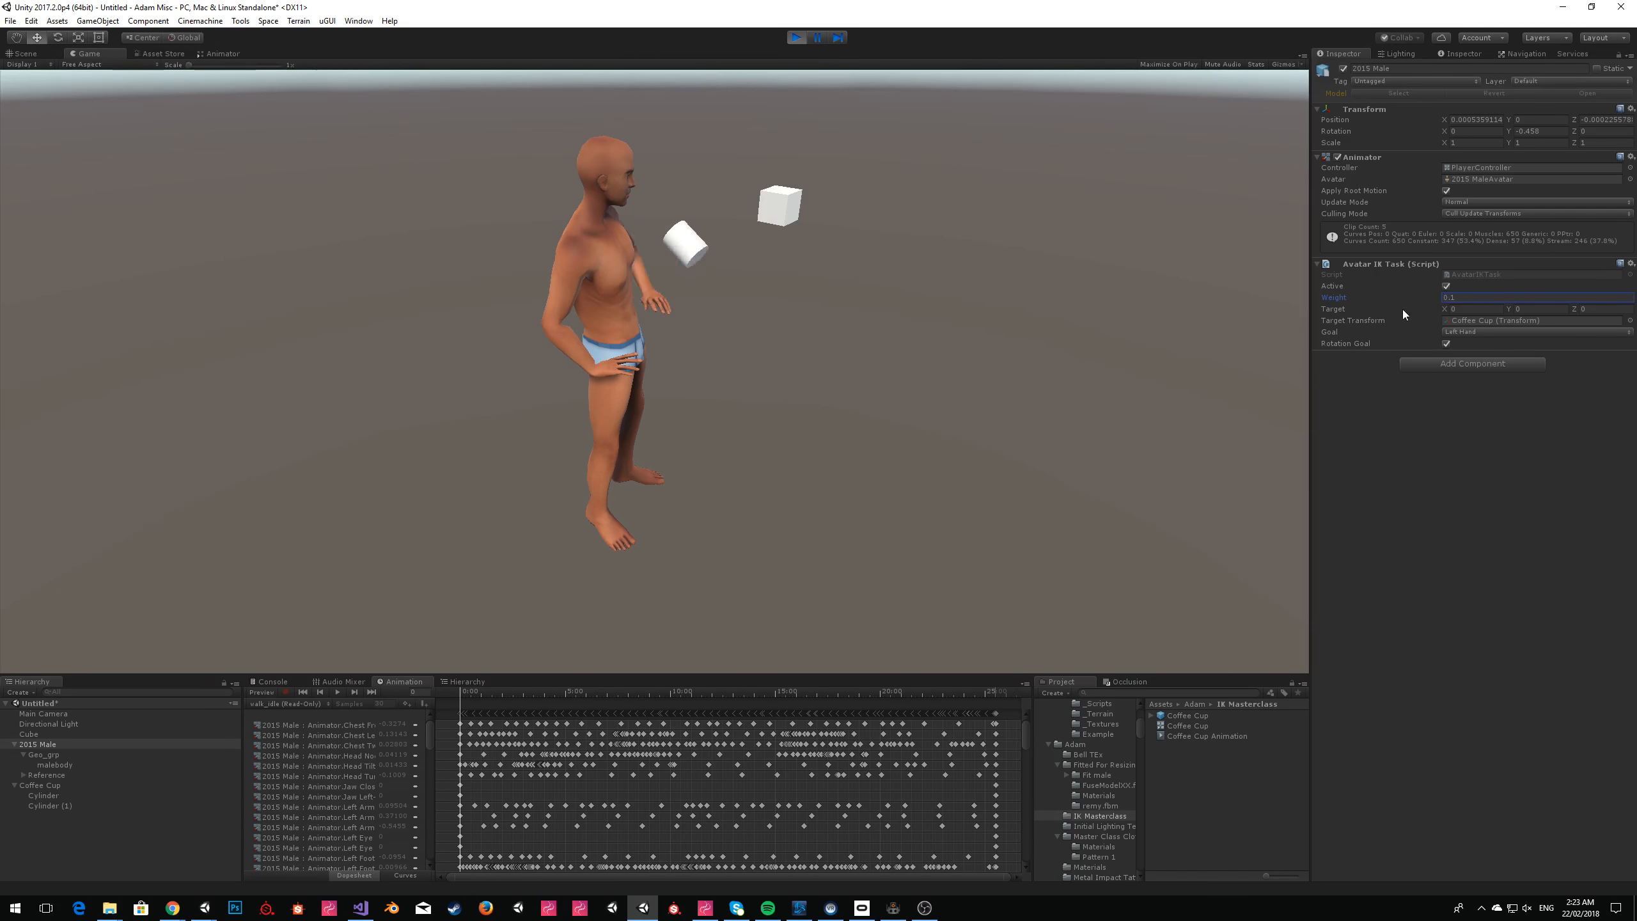
click(797, 37)
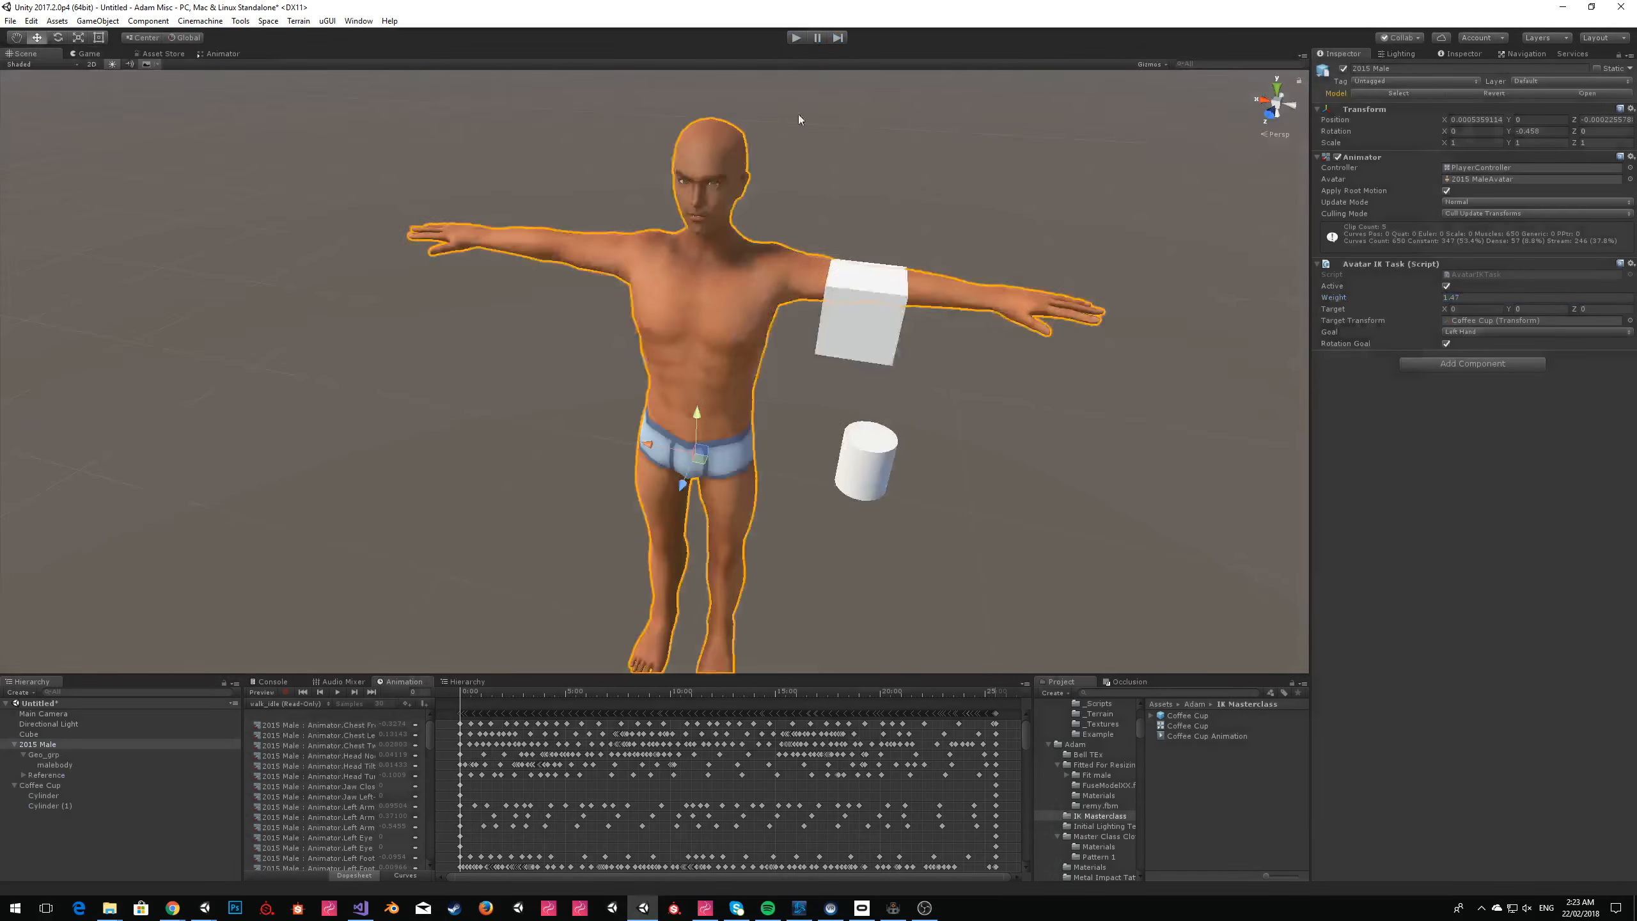
Back in ZeroBrane Studio, complete the SetIKGoal call with the arguments target.WorldPosition, true, 1.0, target.WorldRotation);.
key(alt+Tab)
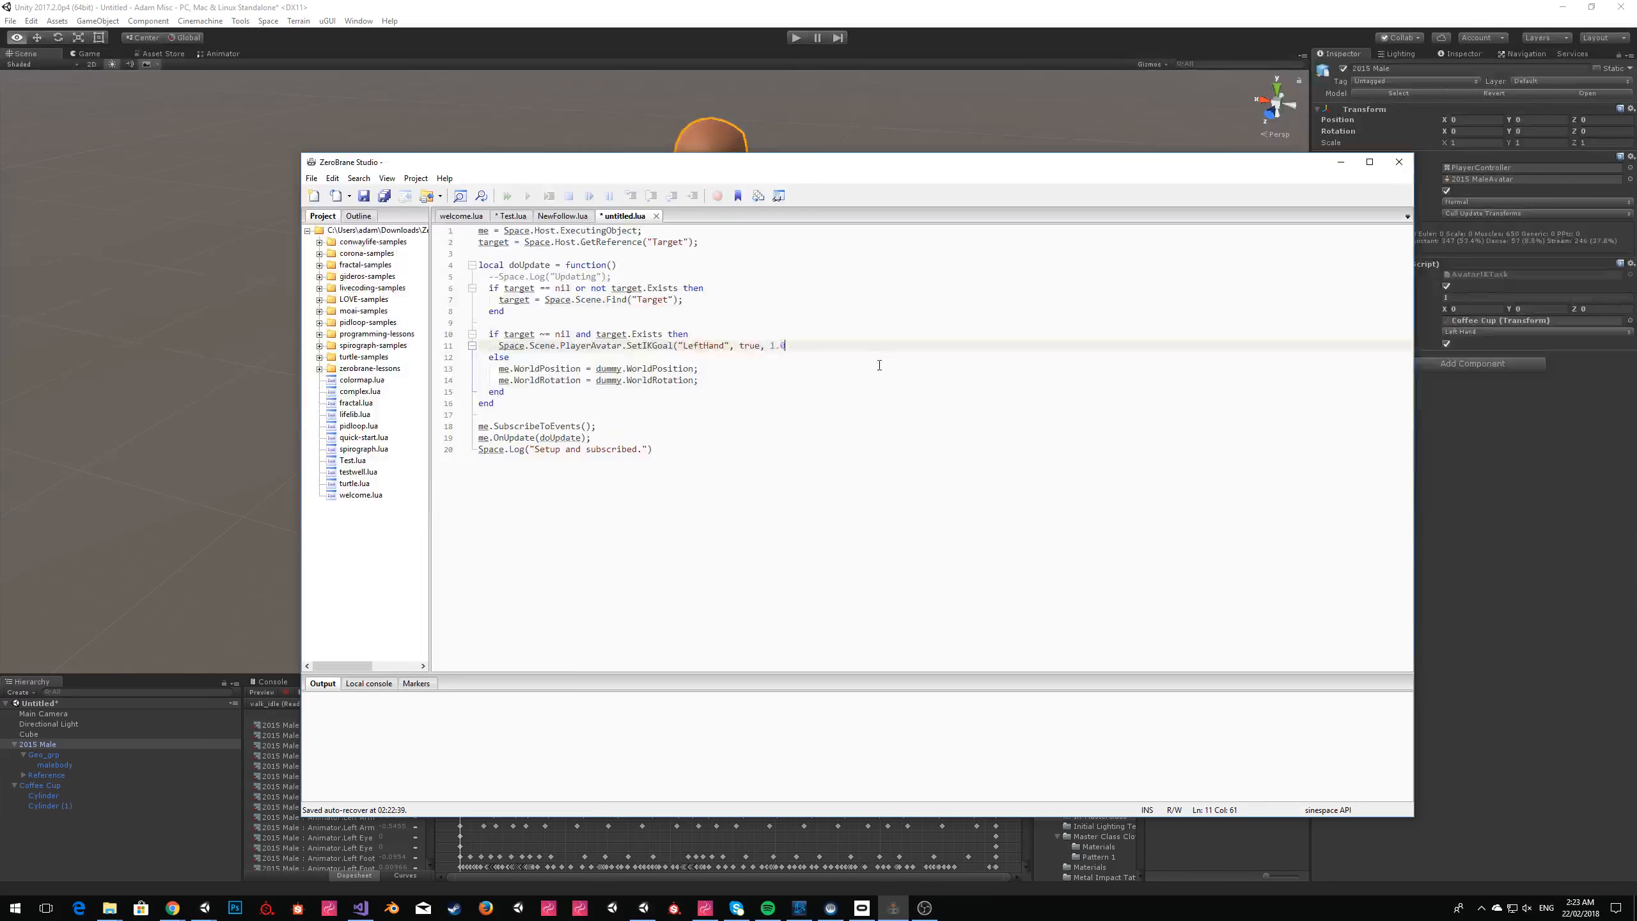
text(,)
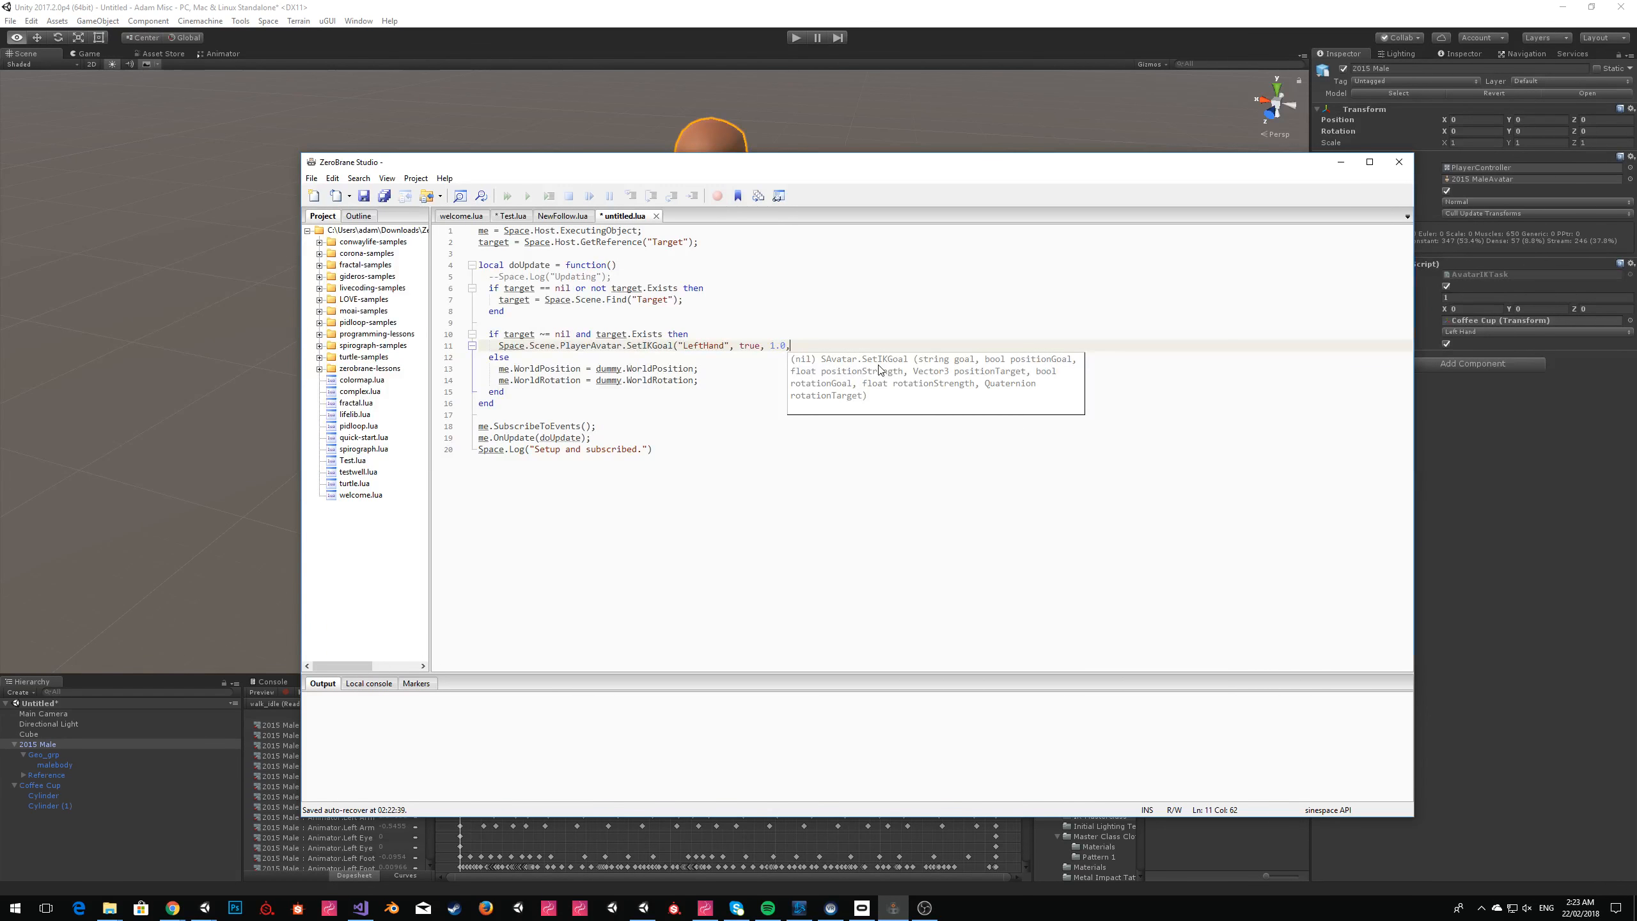
text( target.)
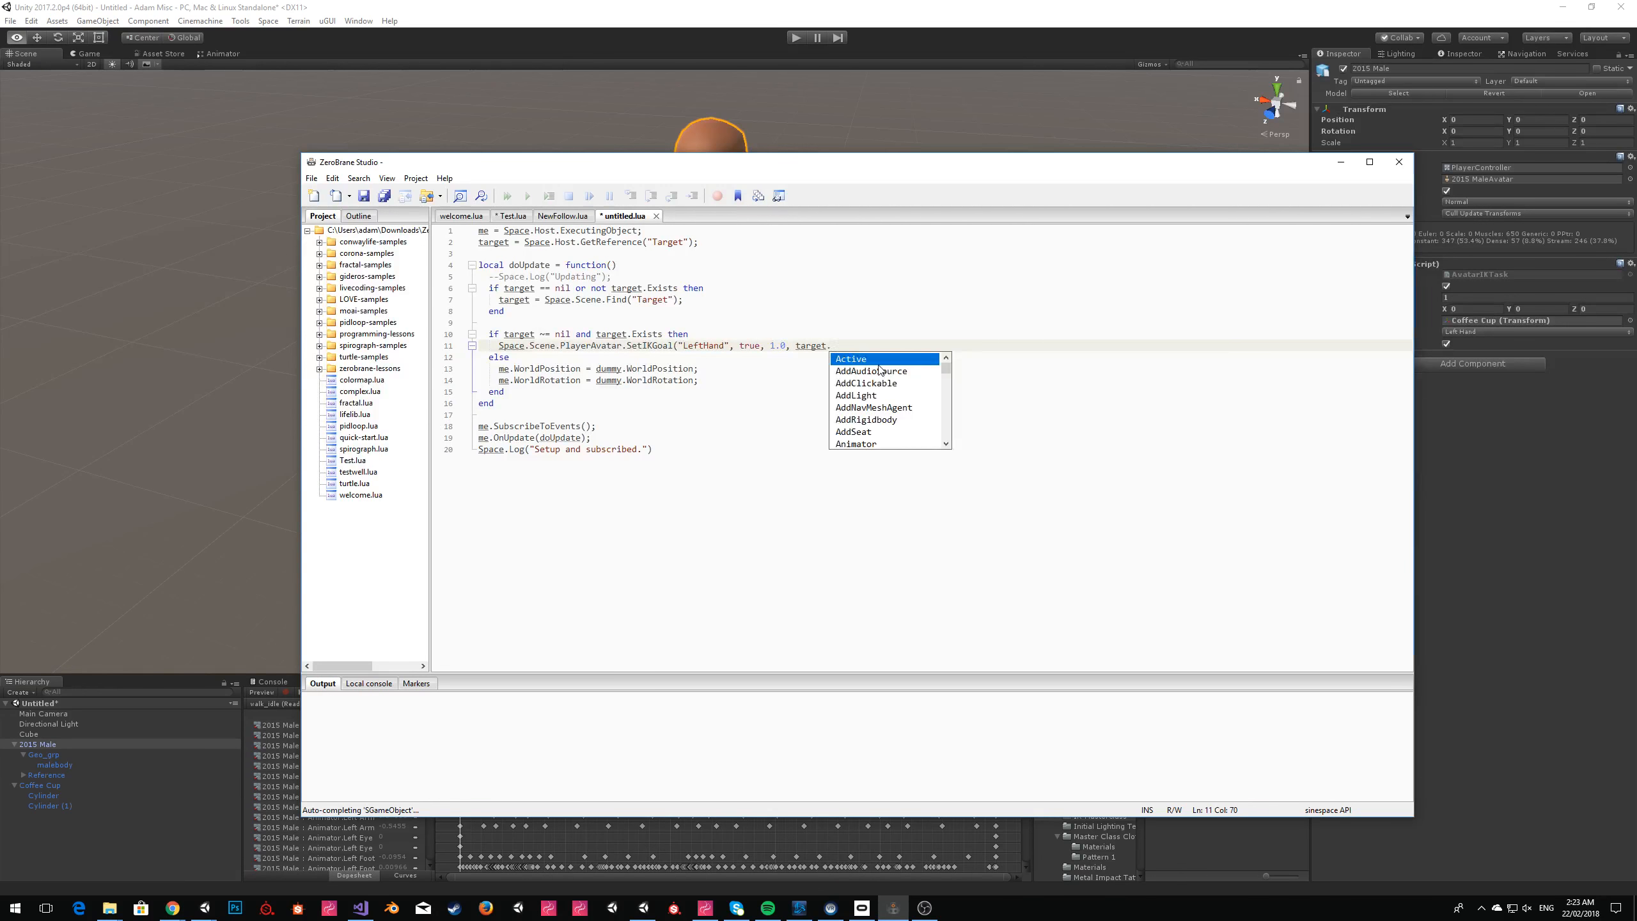
text(WorldPosition,)
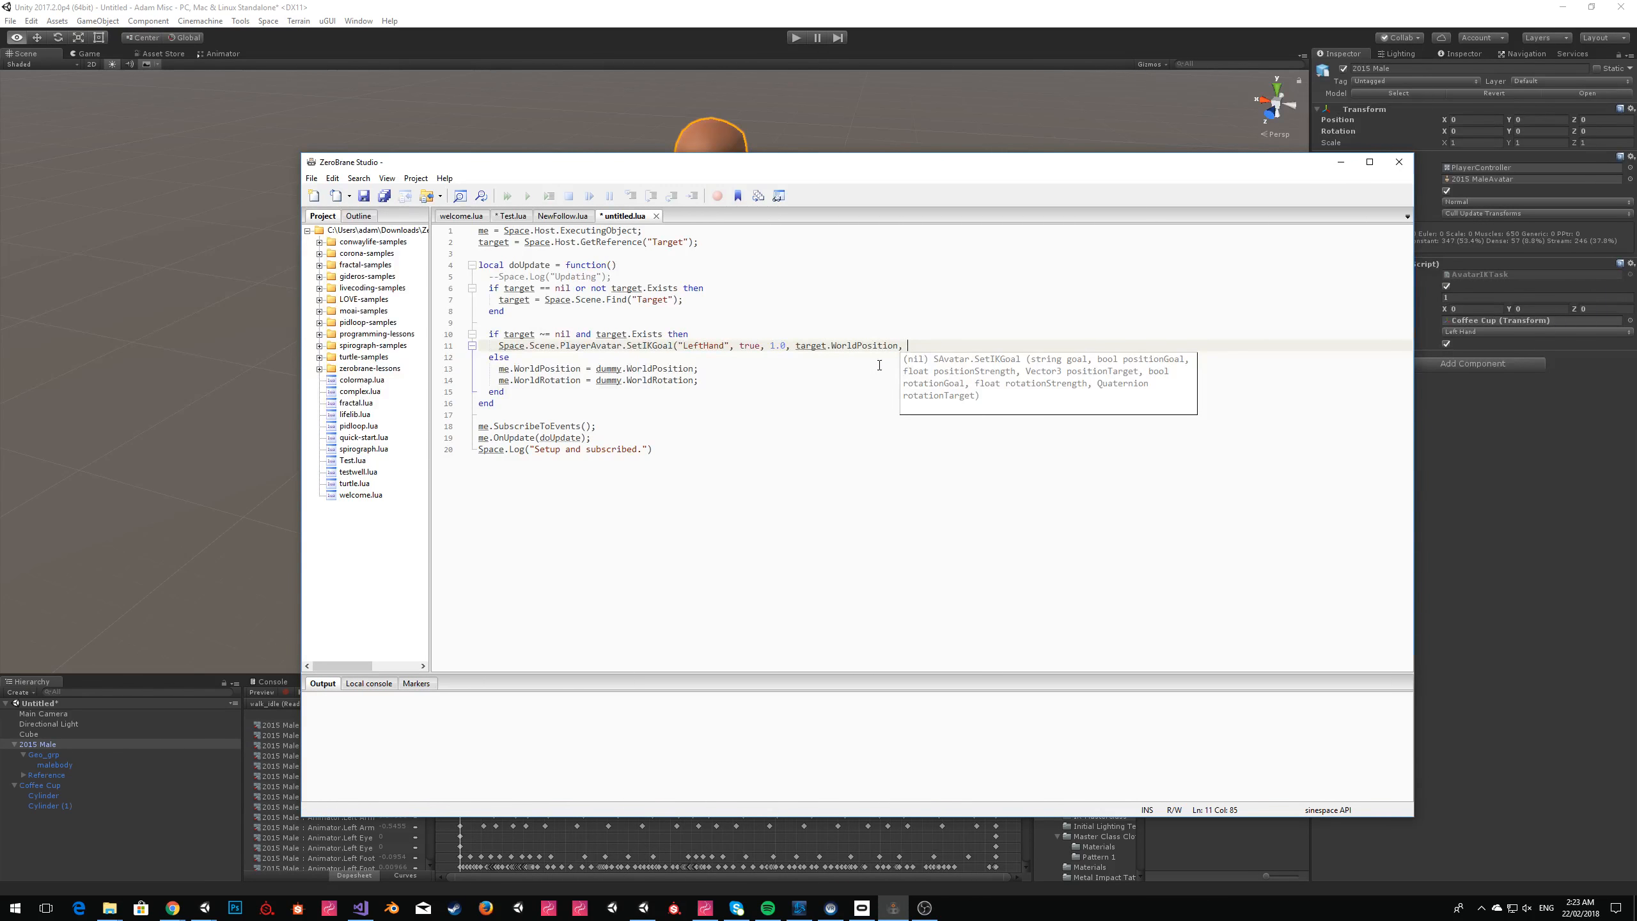
text(true,)
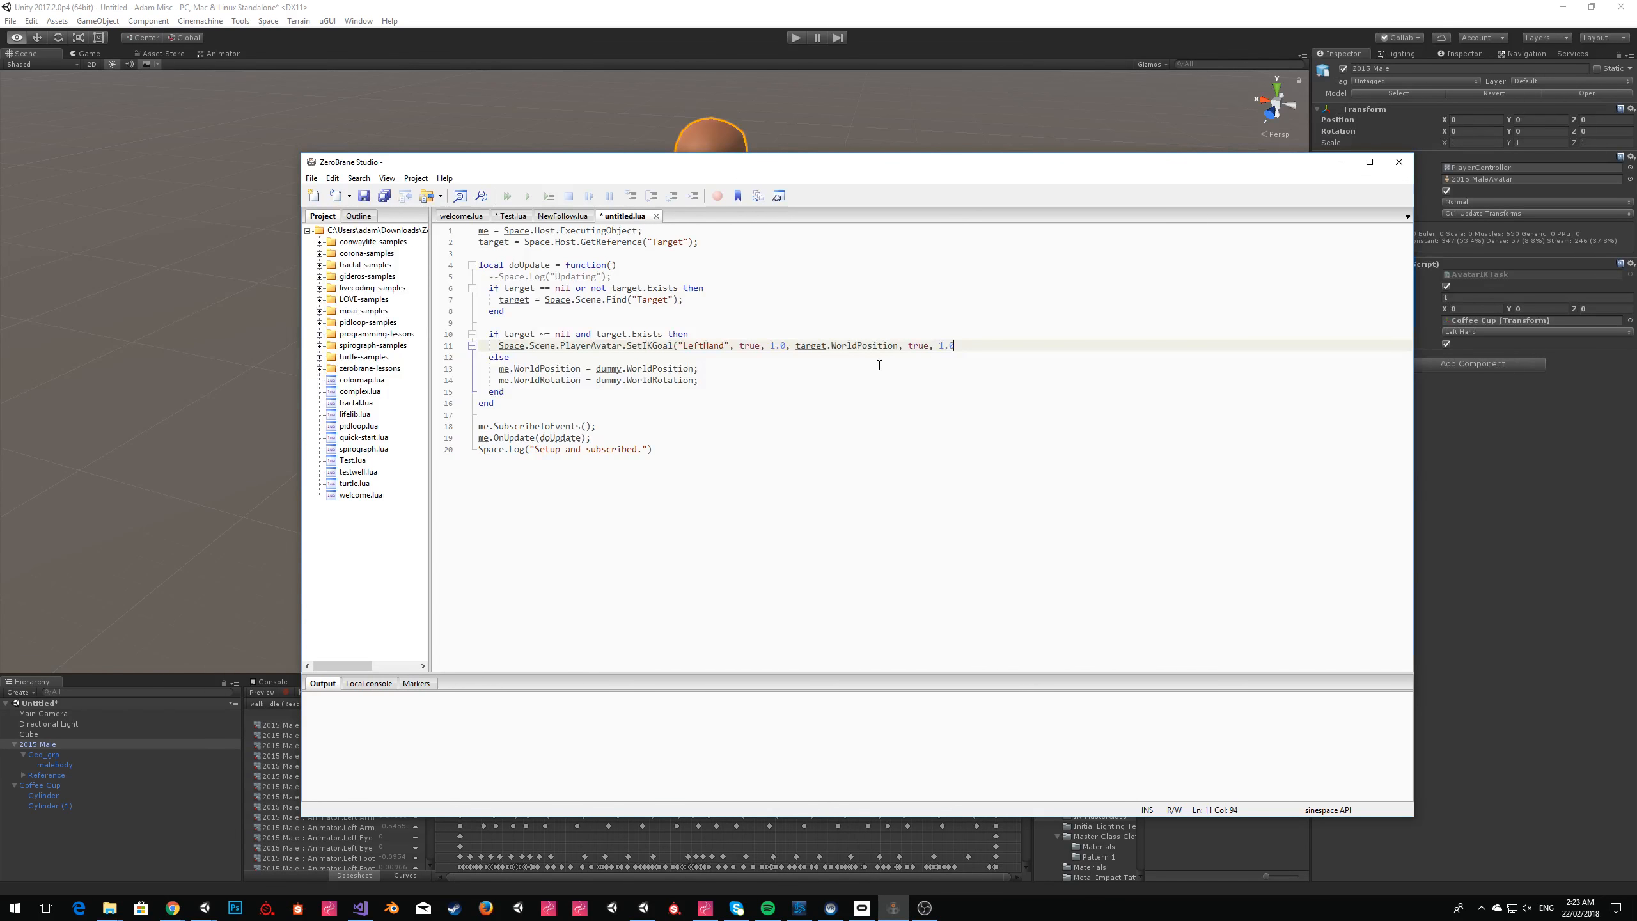
text( 1.0,)
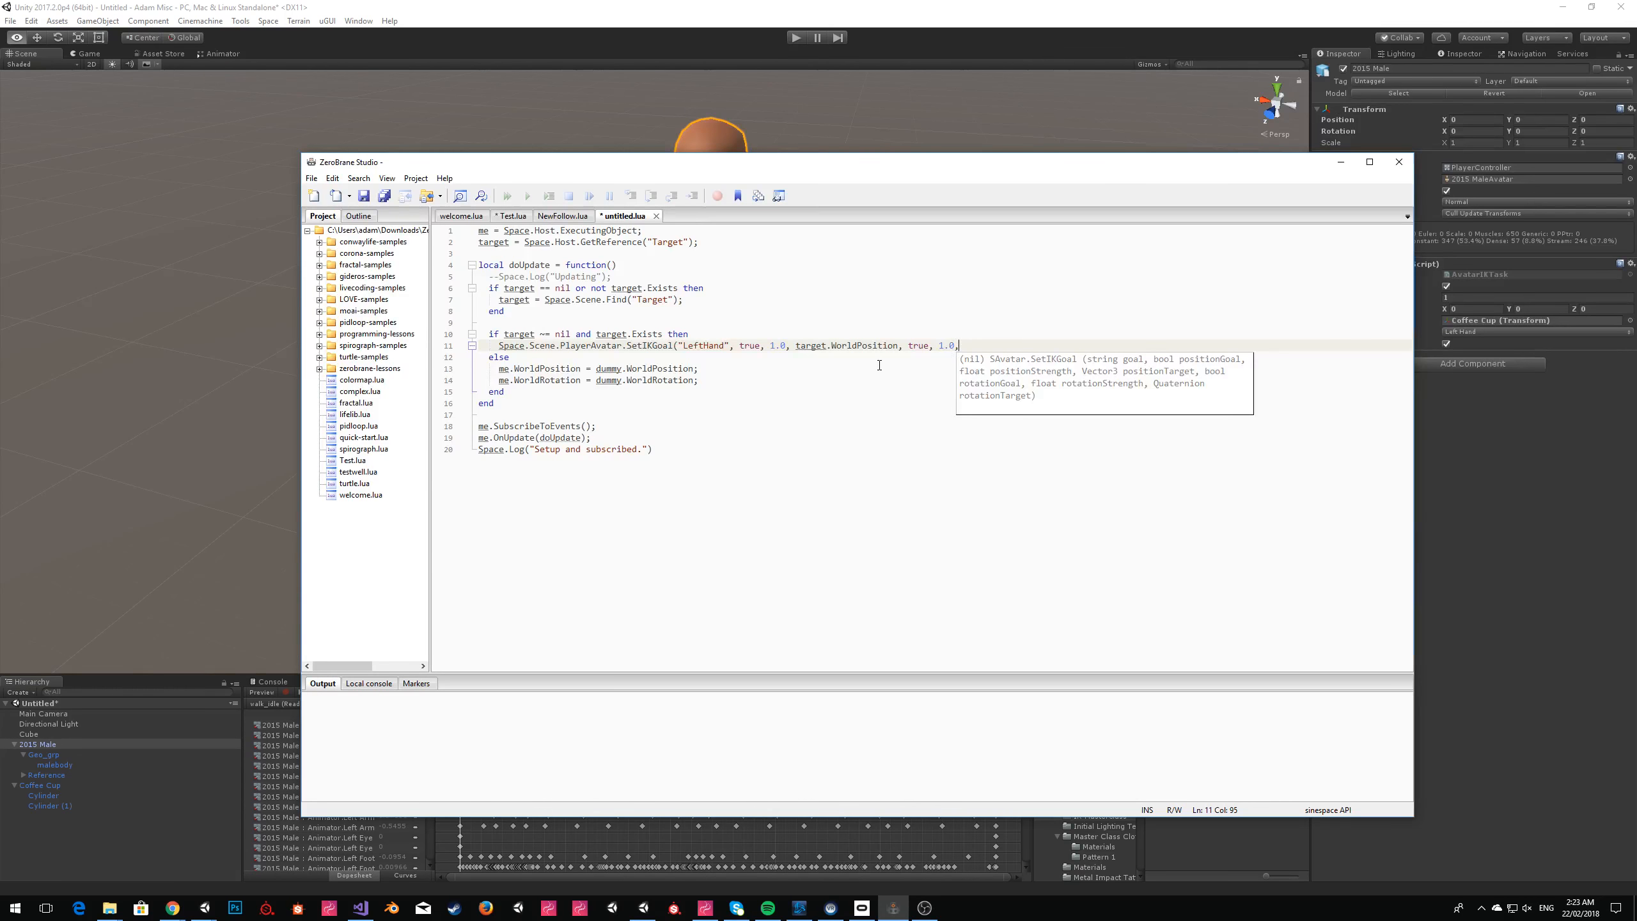
text( target.WorldRo)
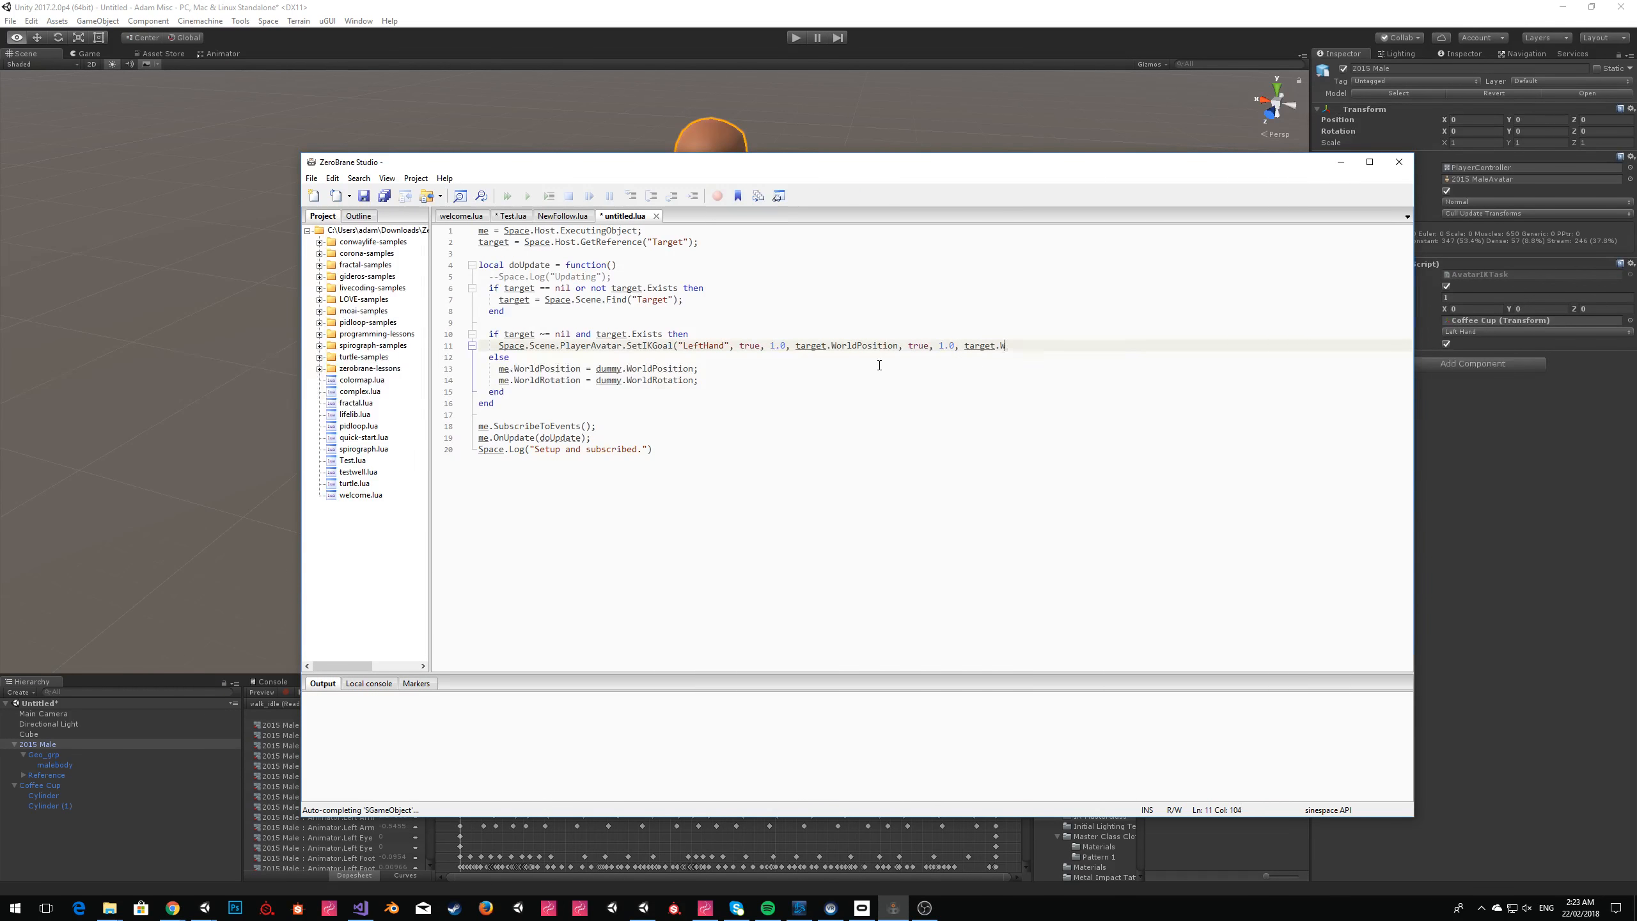
key(Return)
text();)
Remove the else branch with its dummy position and rotation assignments, and close the second if block with end.
key(Down)
key(Down)
key(Down)
key(Down)
key(shift+Up)
key(shift+Up)
key(shift+Up)
key(shift+Home)
key(BackSpace)
key(BackSpace)
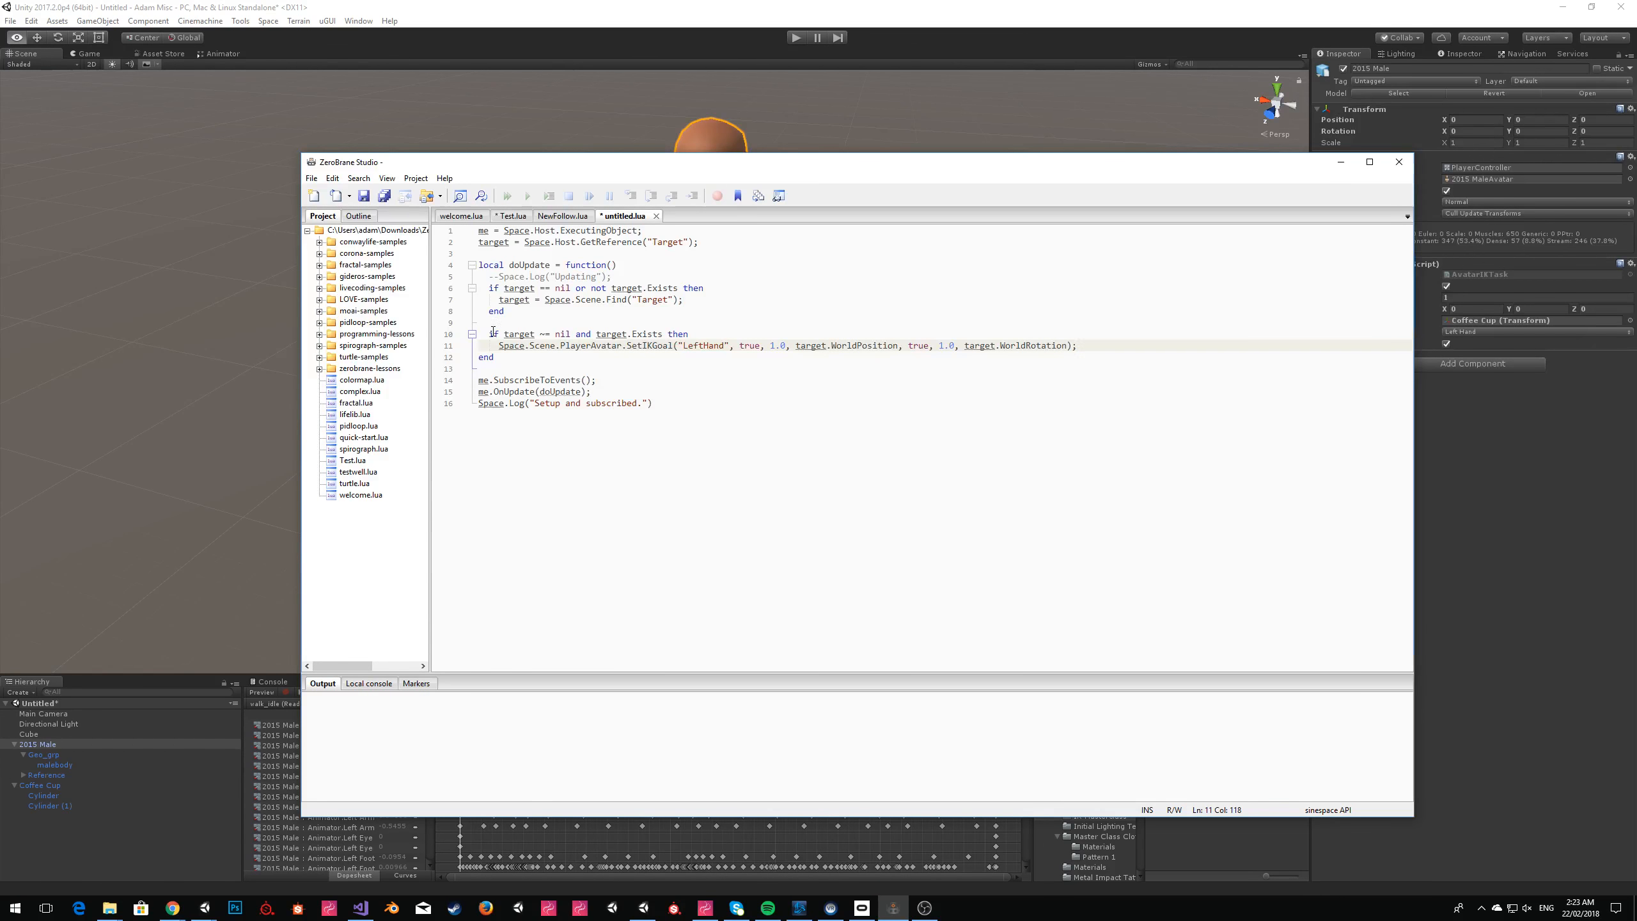
key(Return)
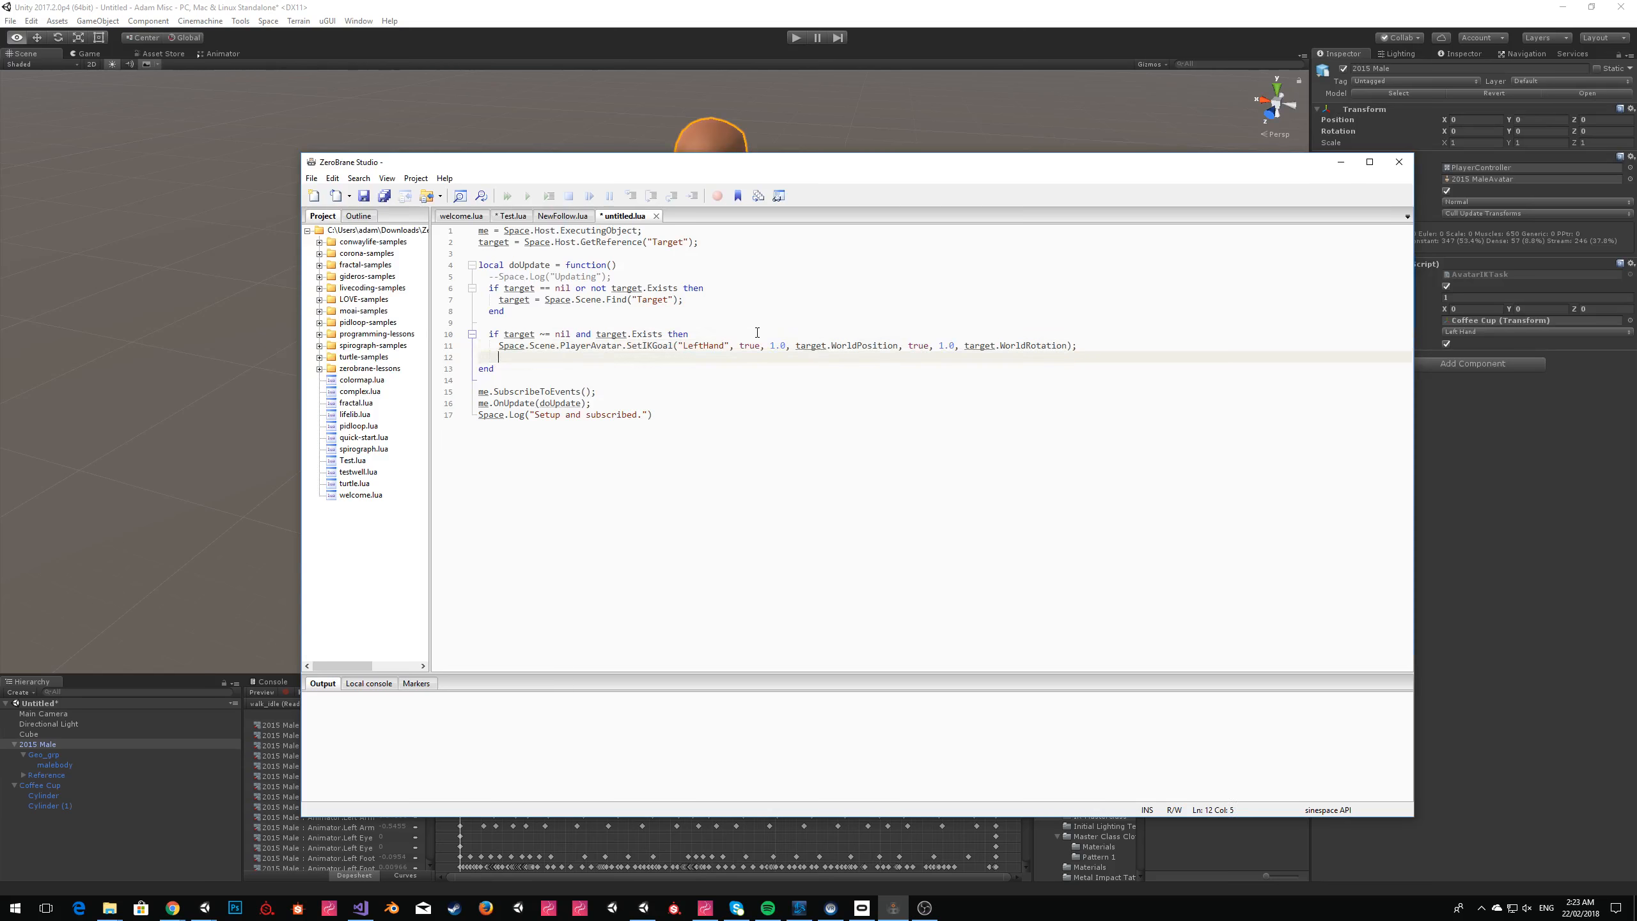
text(end)
key(Down)
key(Home)
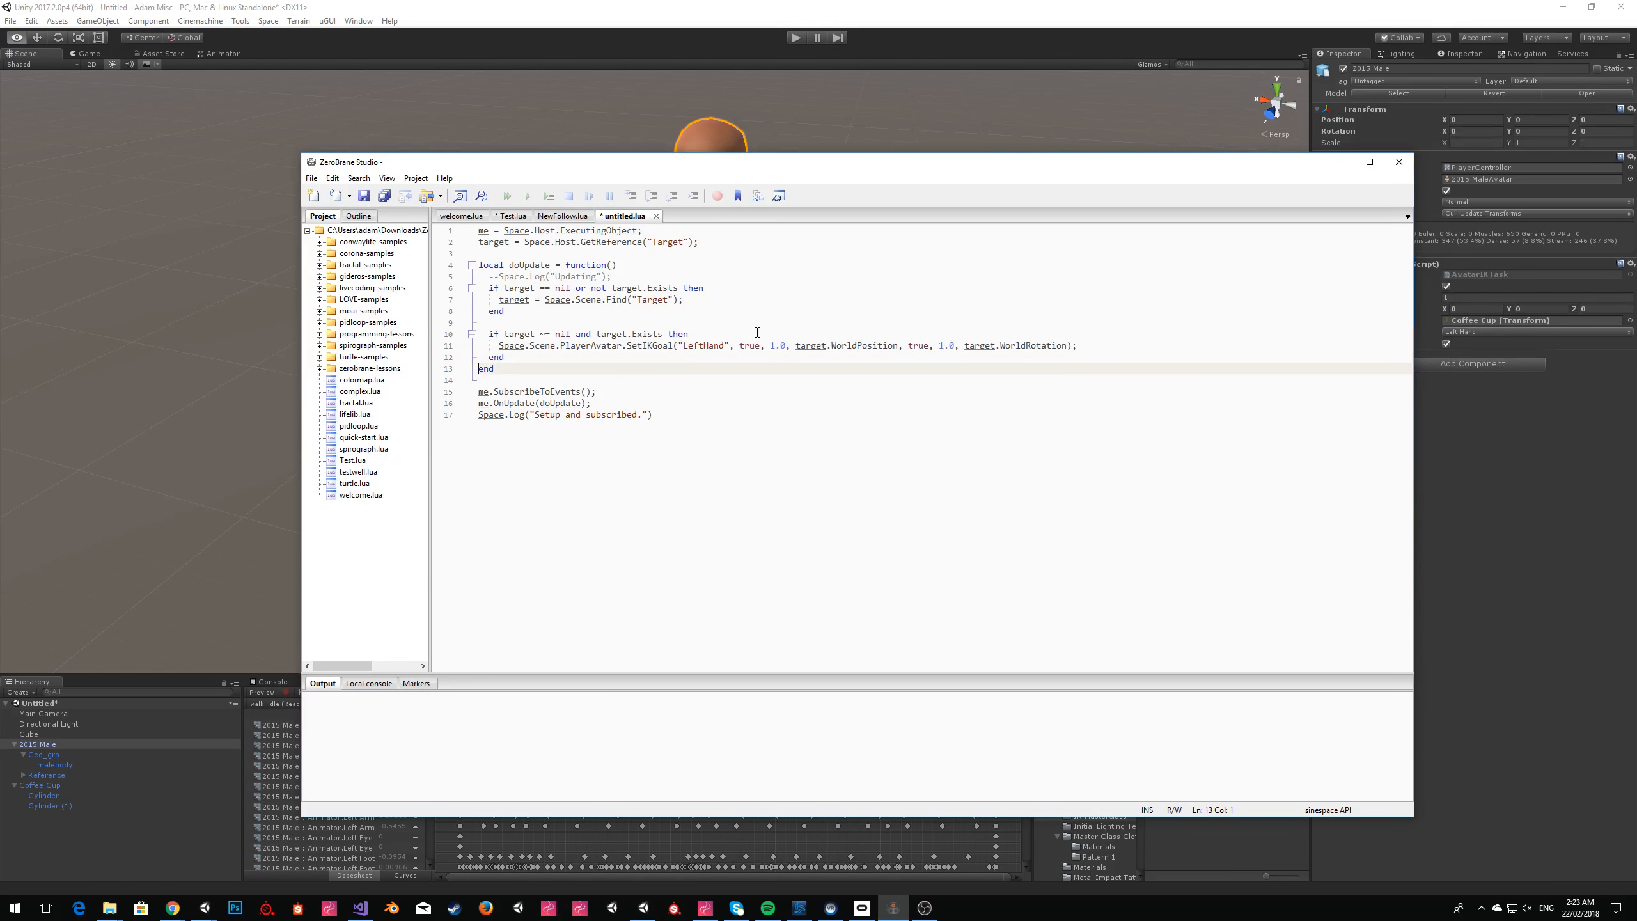
Copy the entire script, switch to Unity and rename the Coffee Cup object as Target.
key(ctrl+a)
key(ctrl+c)
click(775, 279)
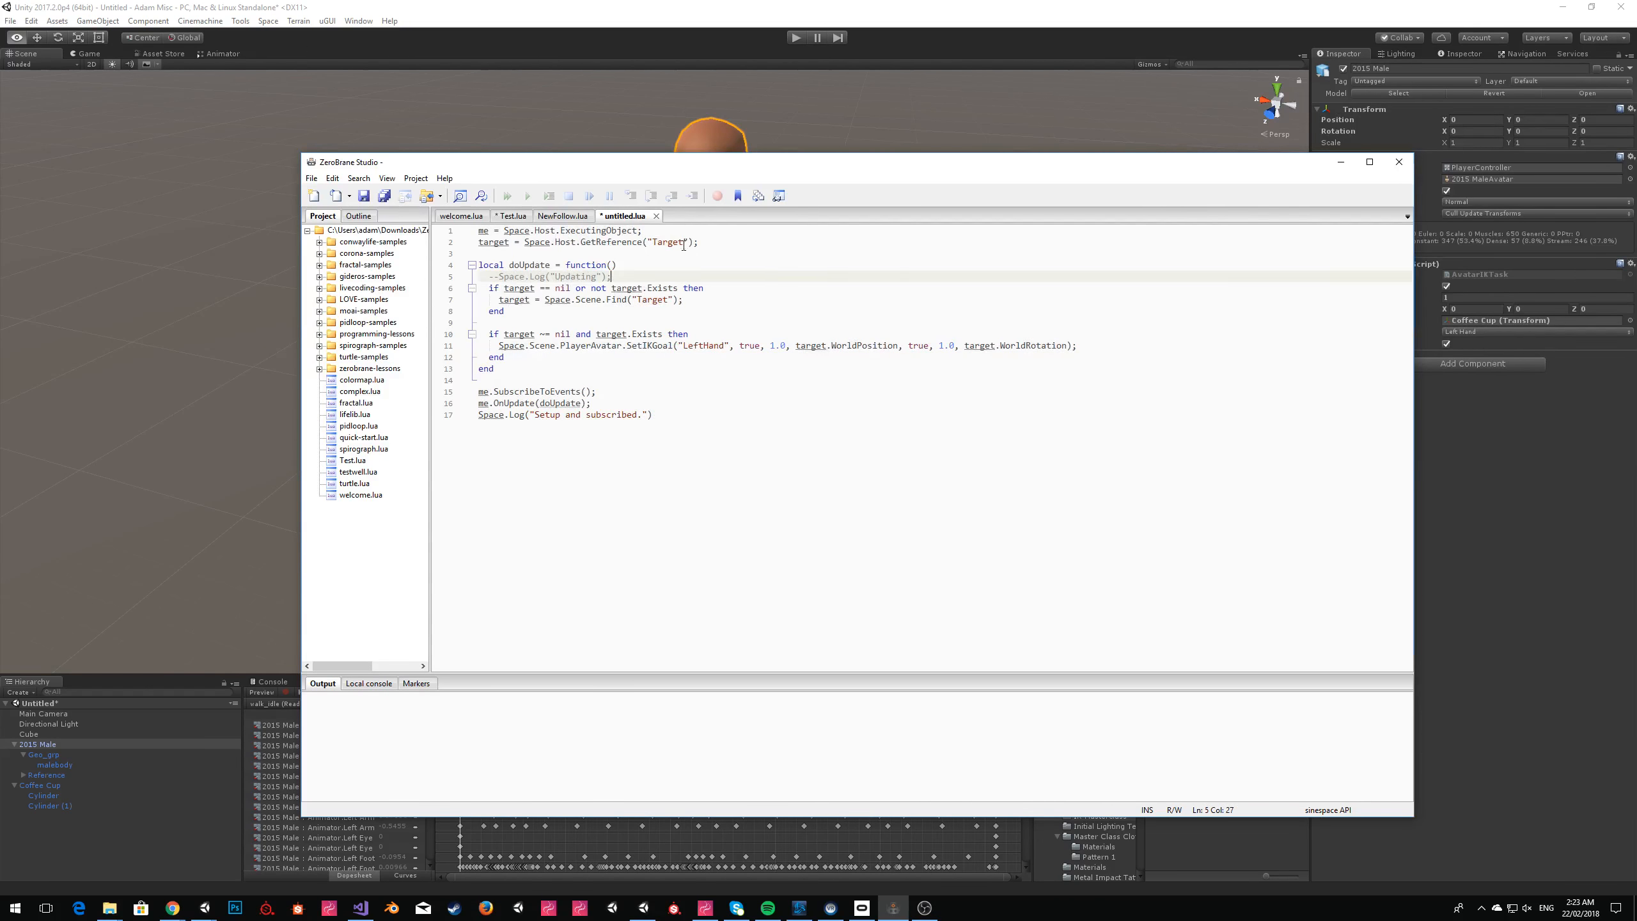
click(1543, 516)
click(61, 785)
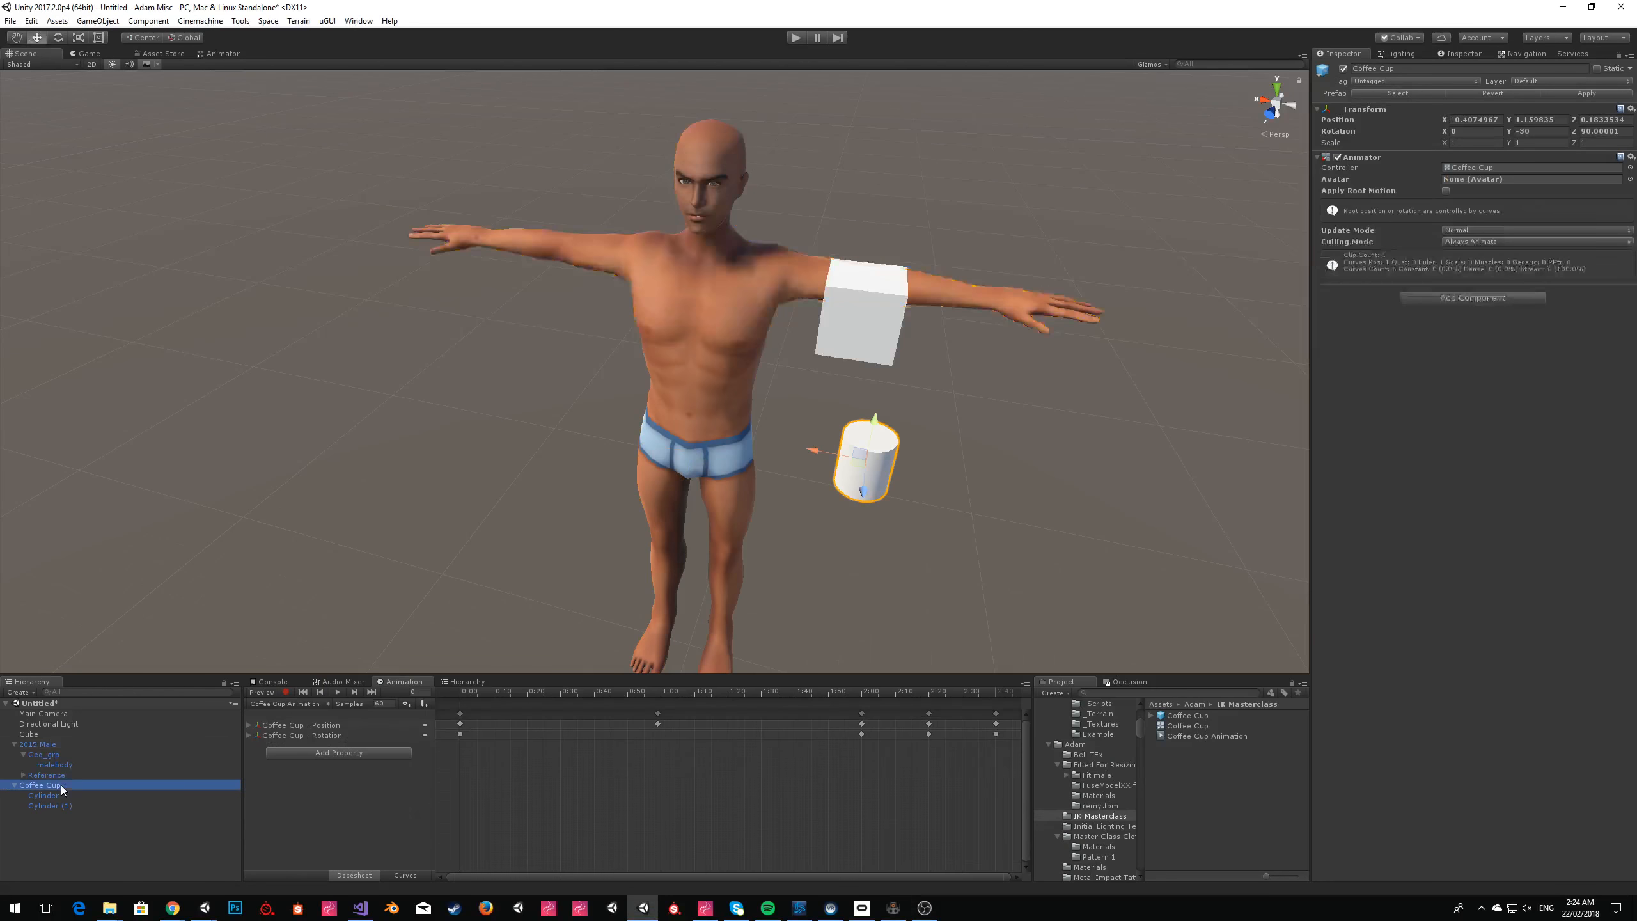
click(1398, 69)
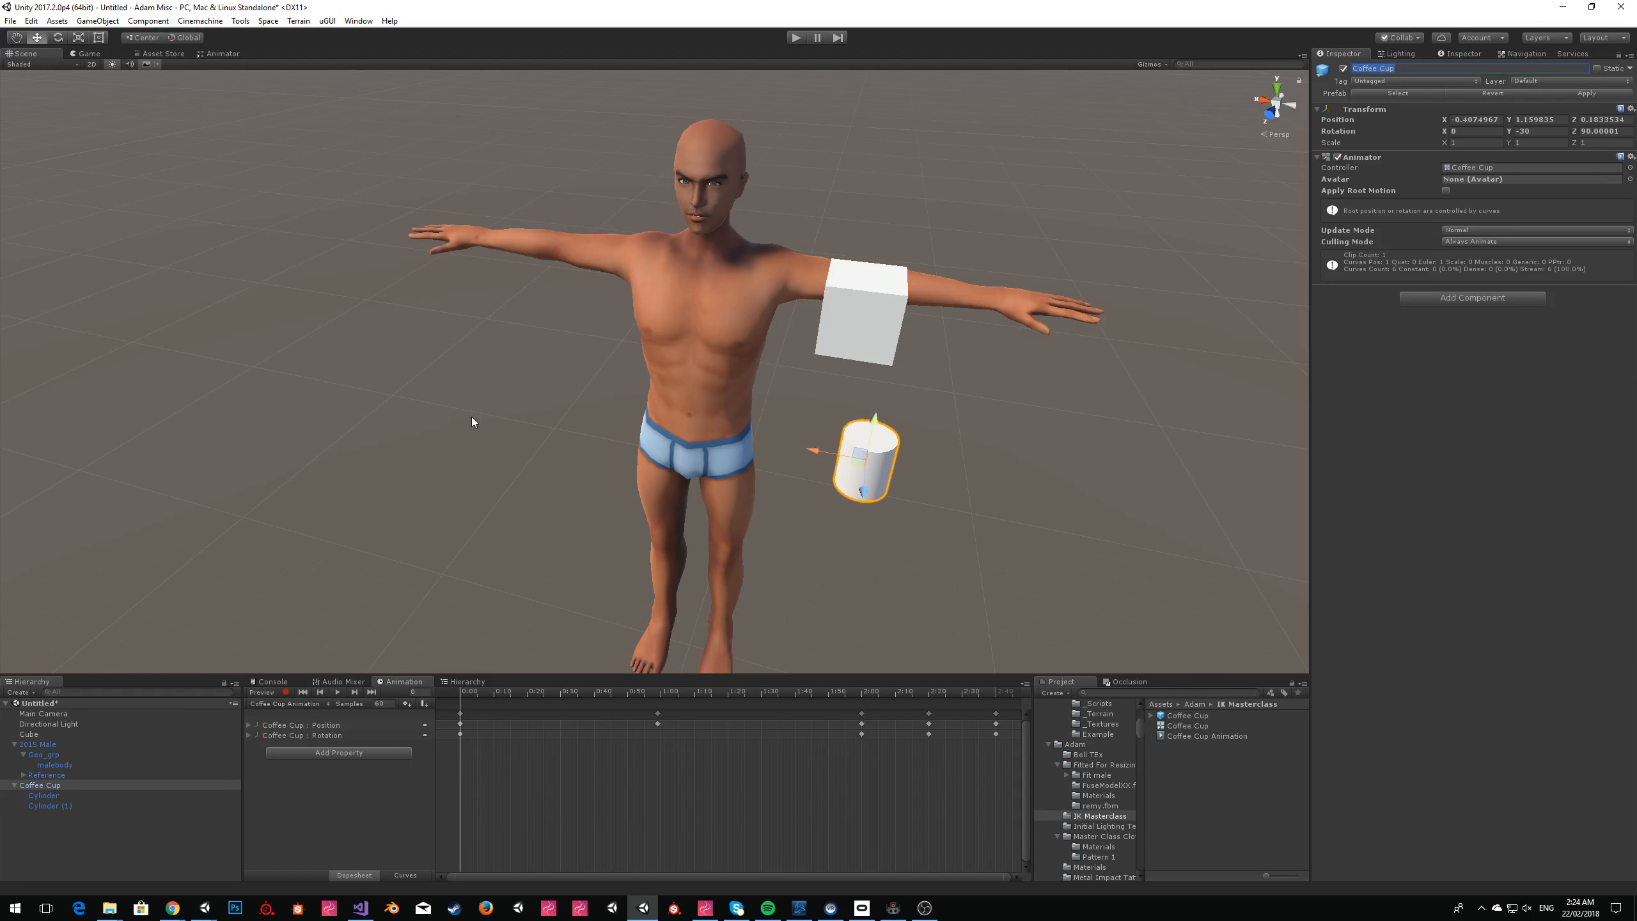
text(Target)
Add a Scripting Runtime component to Target, paste the copied script into its Script Contents and enable Wait For Player.
click(1481, 297)
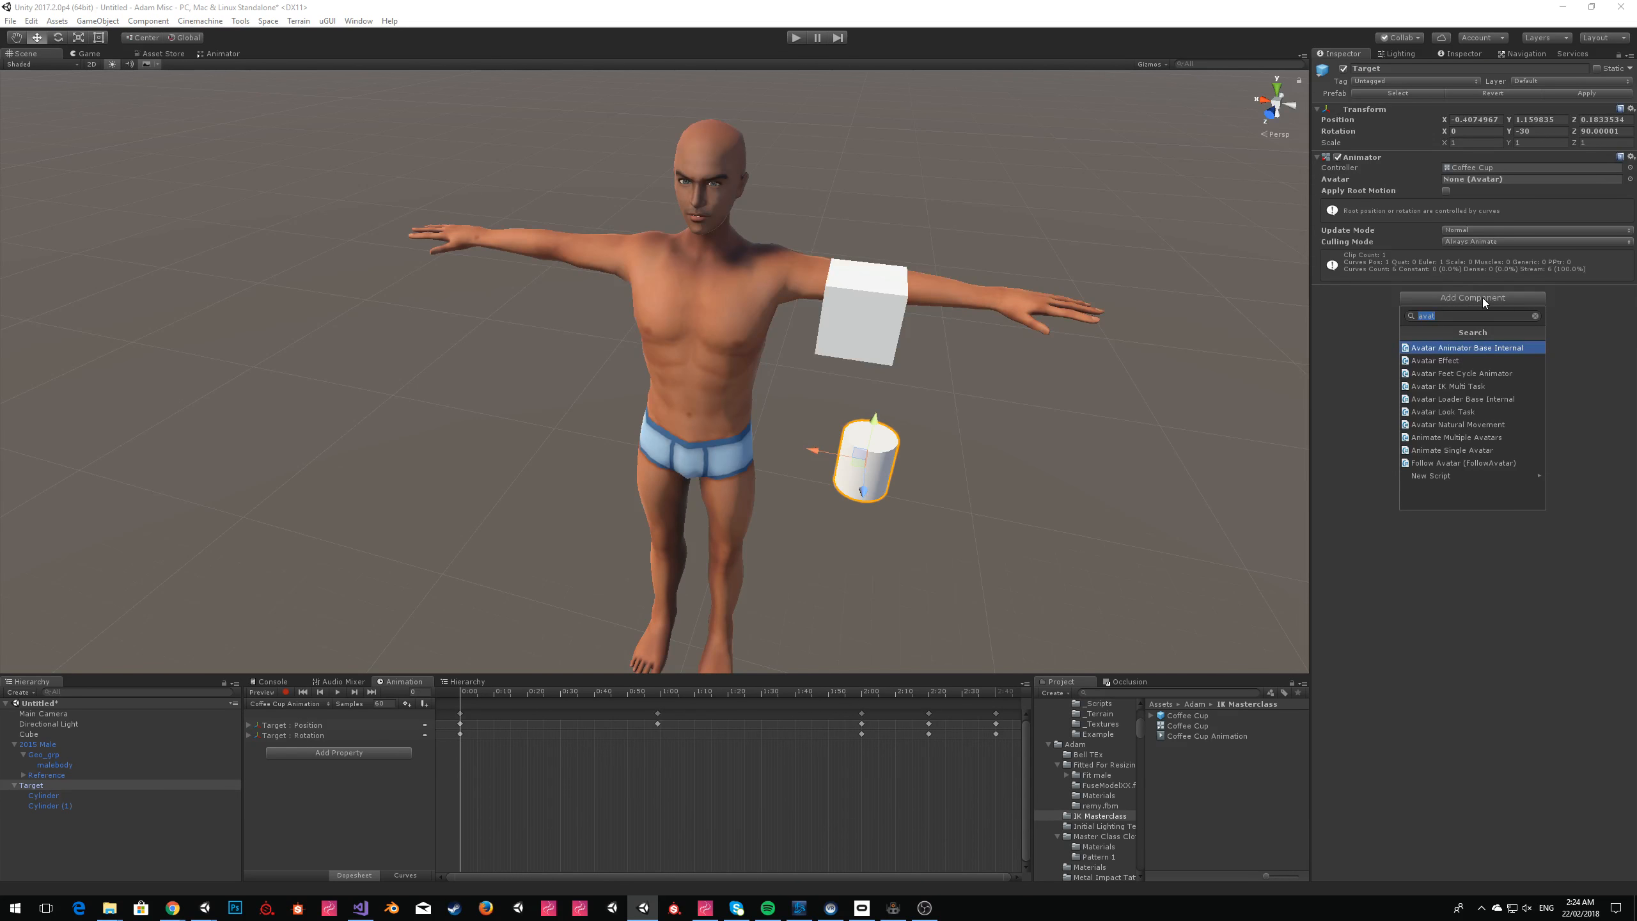
text(script run)
key(Return)
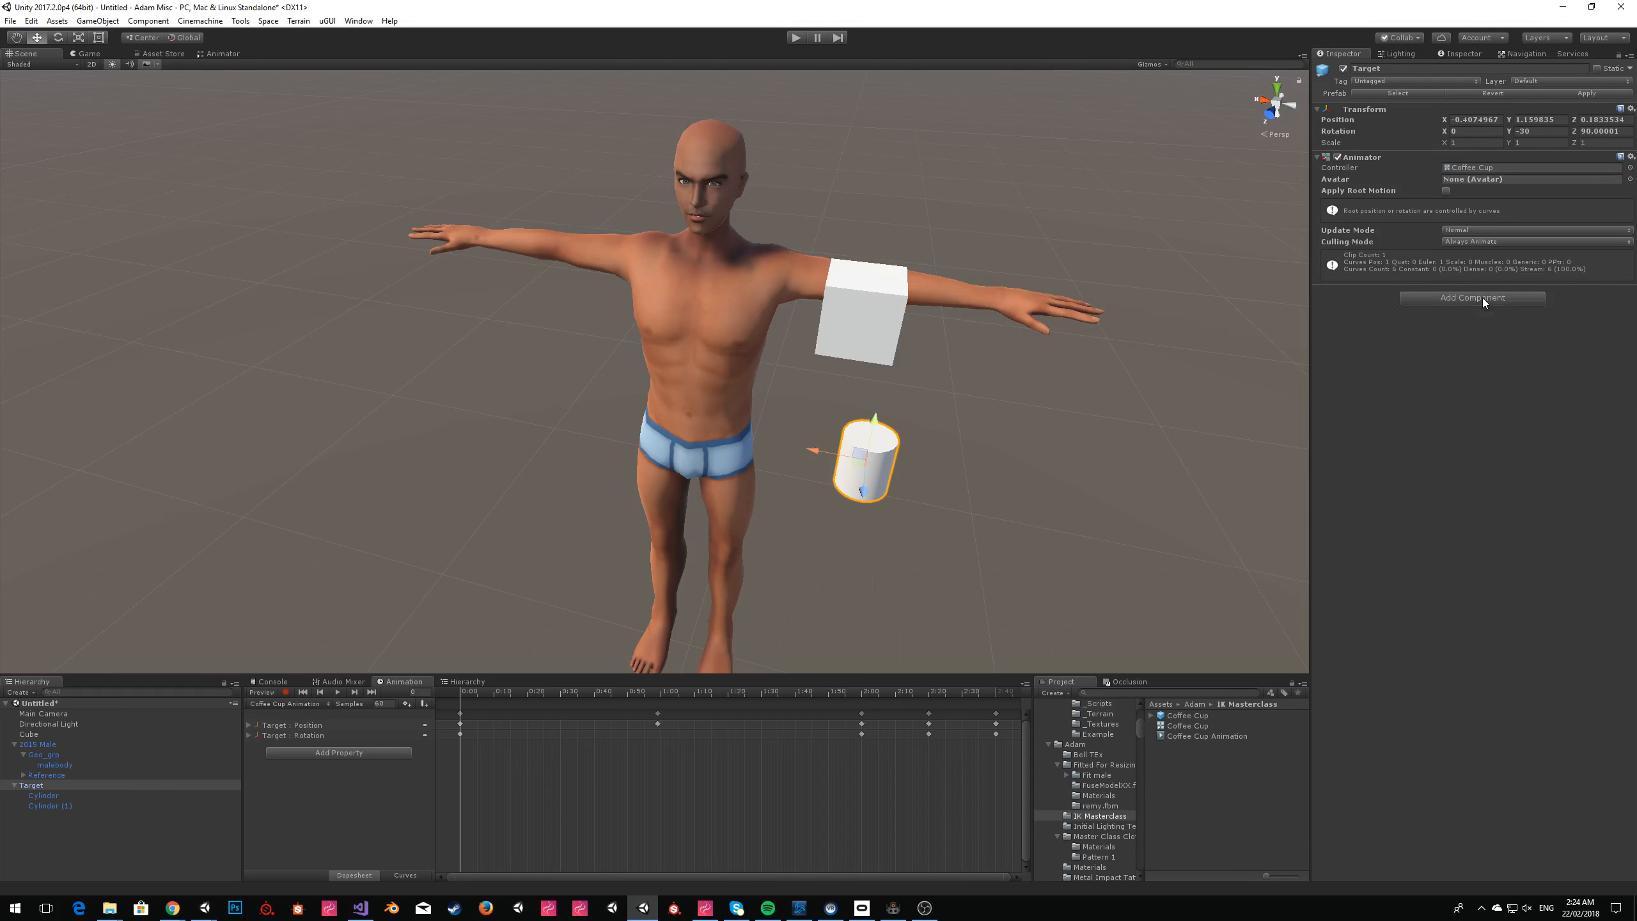
click(1409, 374)
key(ctrl+v)
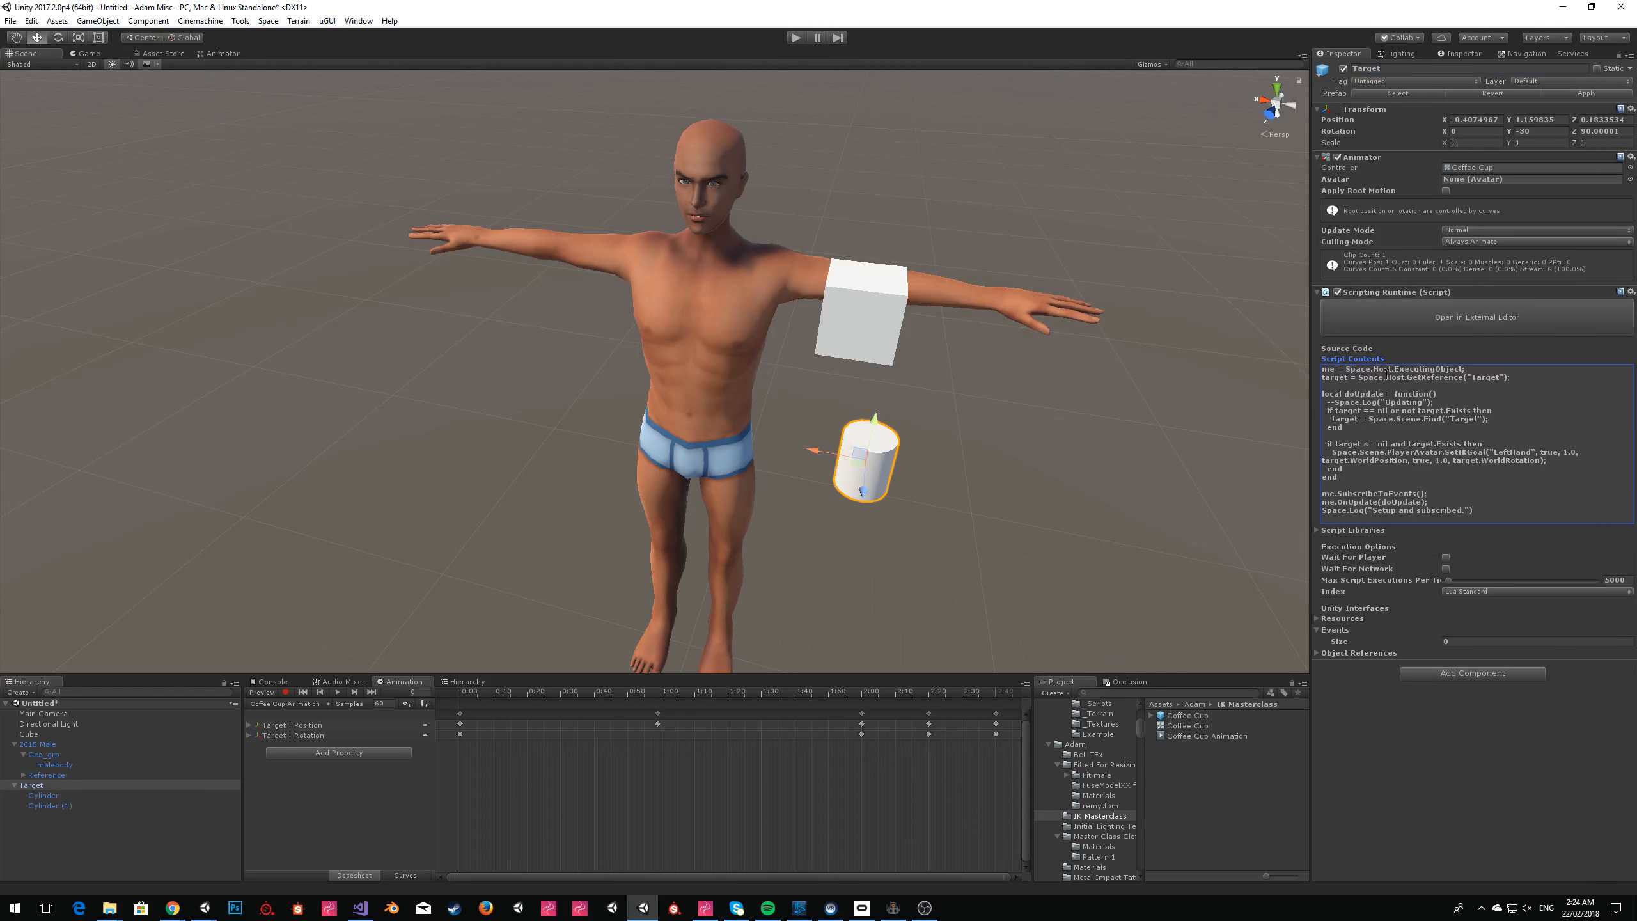
click(1448, 557)
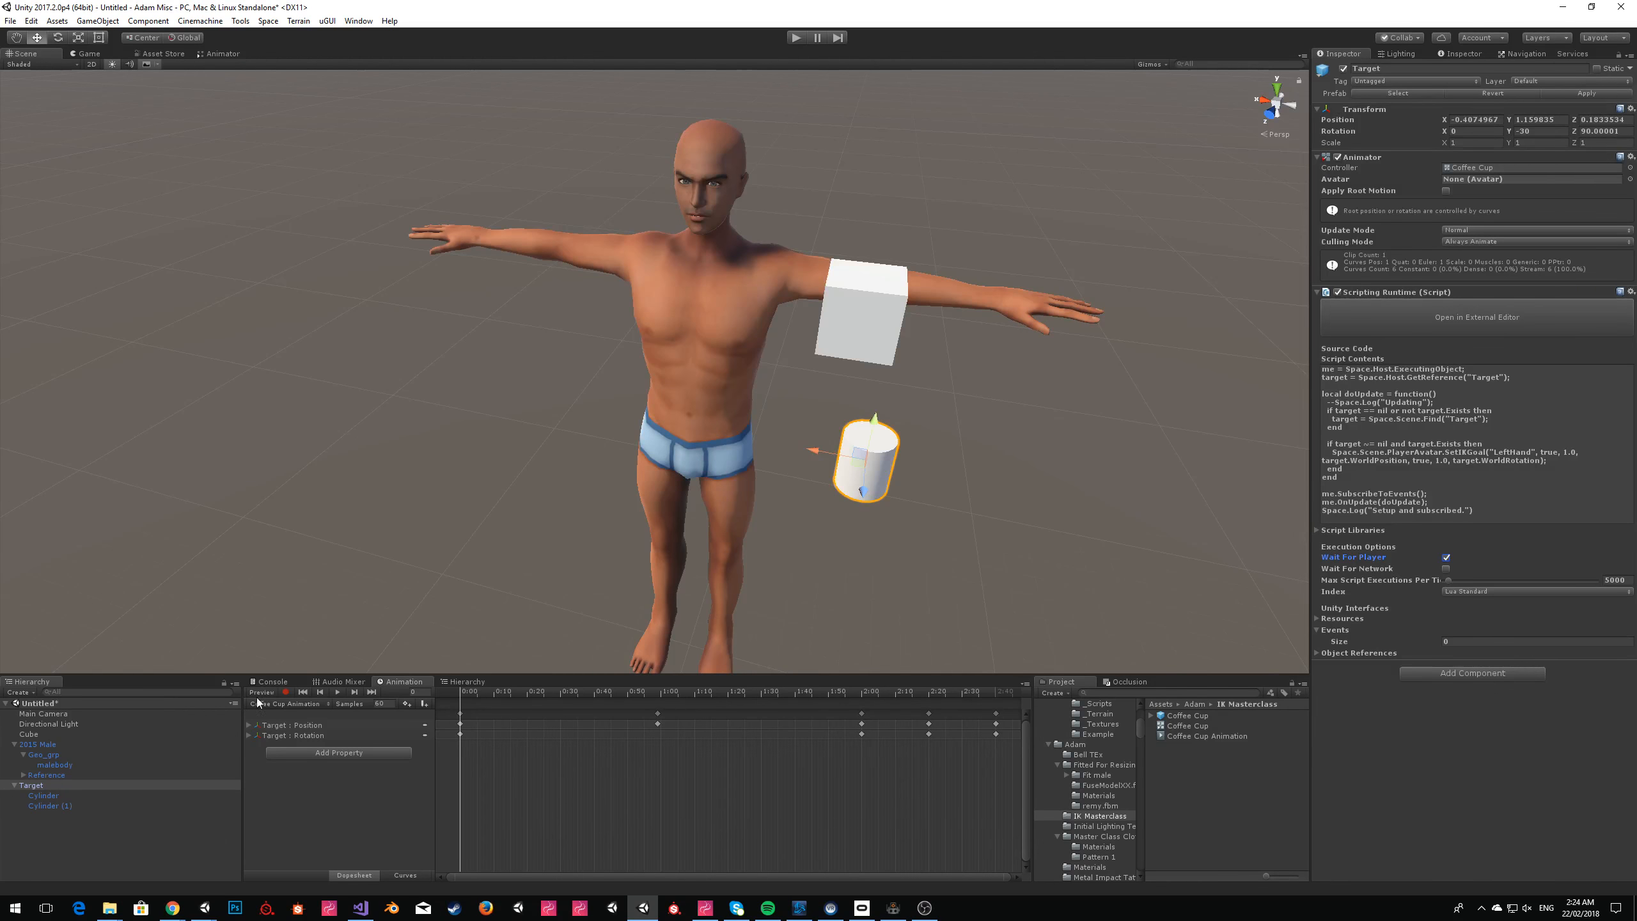
Deactivate the 2015 Male object in the scene and bring up the Console.
click(69, 745)
click(1343, 69)
click(272, 682)
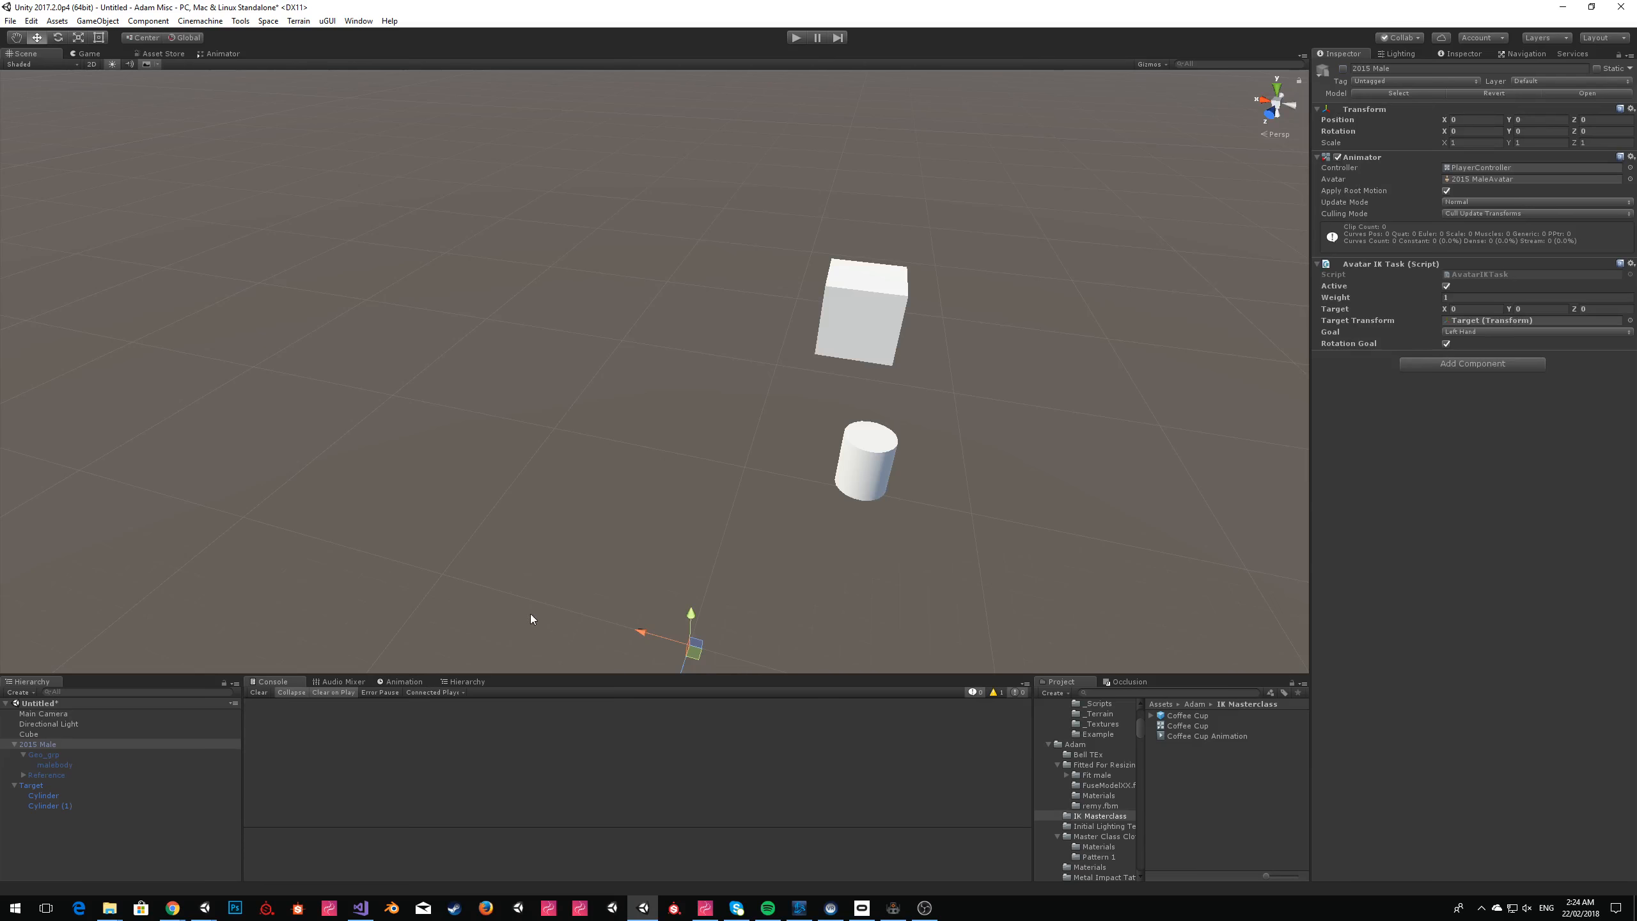
Search the project for playercha, add the PlayerChar prefab to the scene and frame it in the Scene view.
text(playercha)
drag(1184, 717, 776, 724)
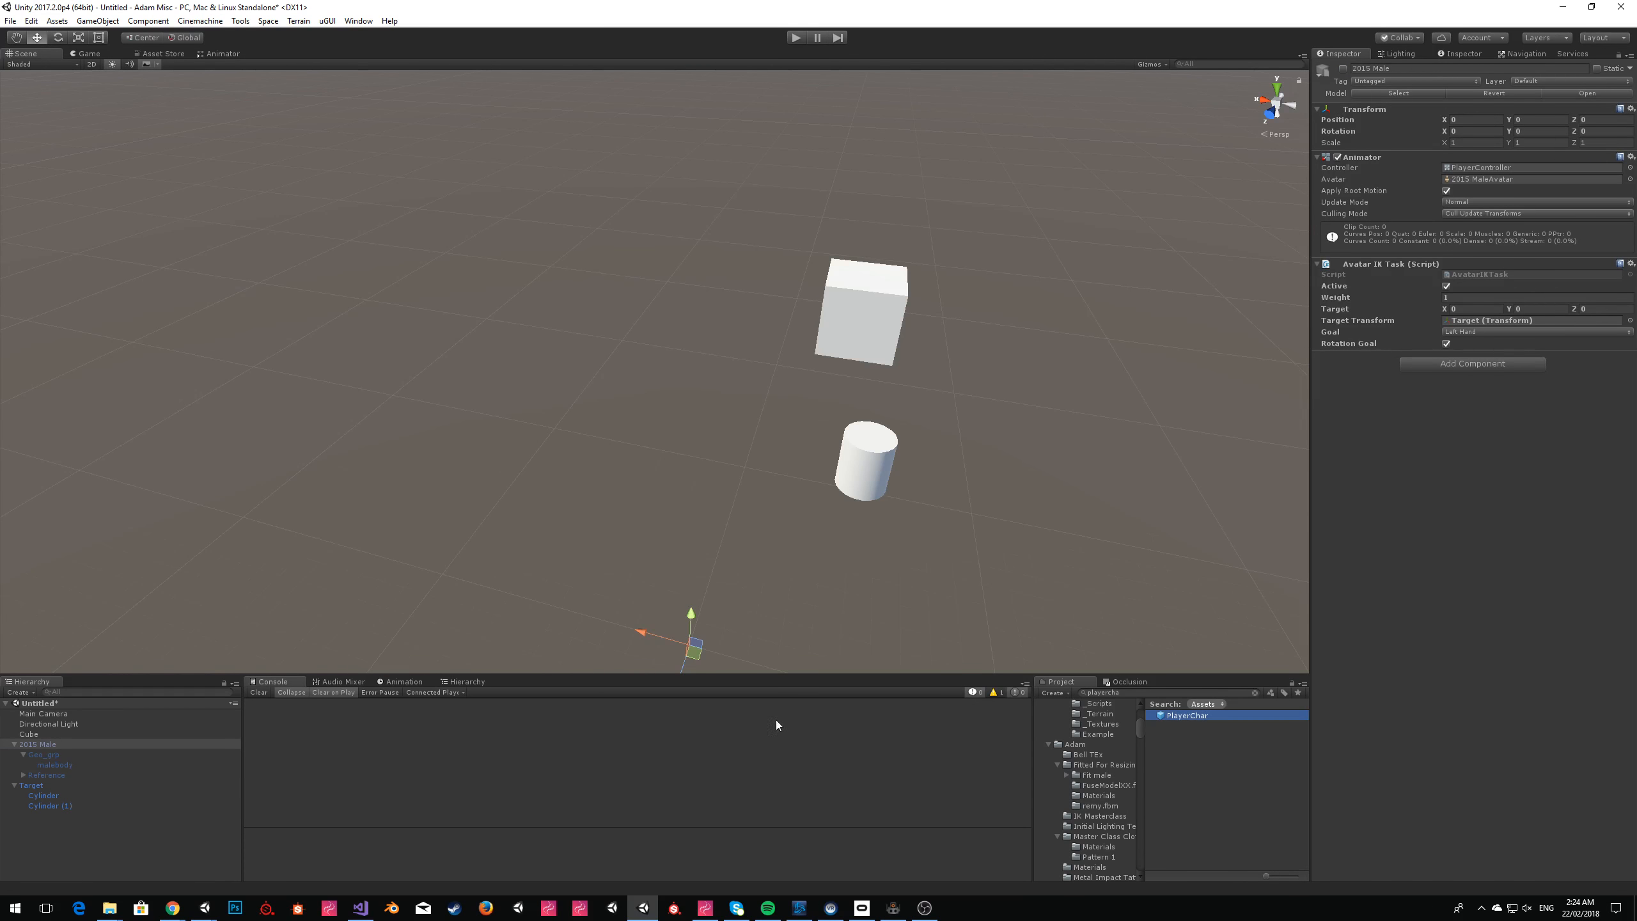
drag(124, 814, 117, 835)
alt+drag(1020, 296, 788, 317)
key(f)
right_drag(788, 273, 825, 277)
key(w)
key(s)
key(w)
key(s)
Create a new cube for the floor and place it at position 0, 0, 0.
click(96, 21)
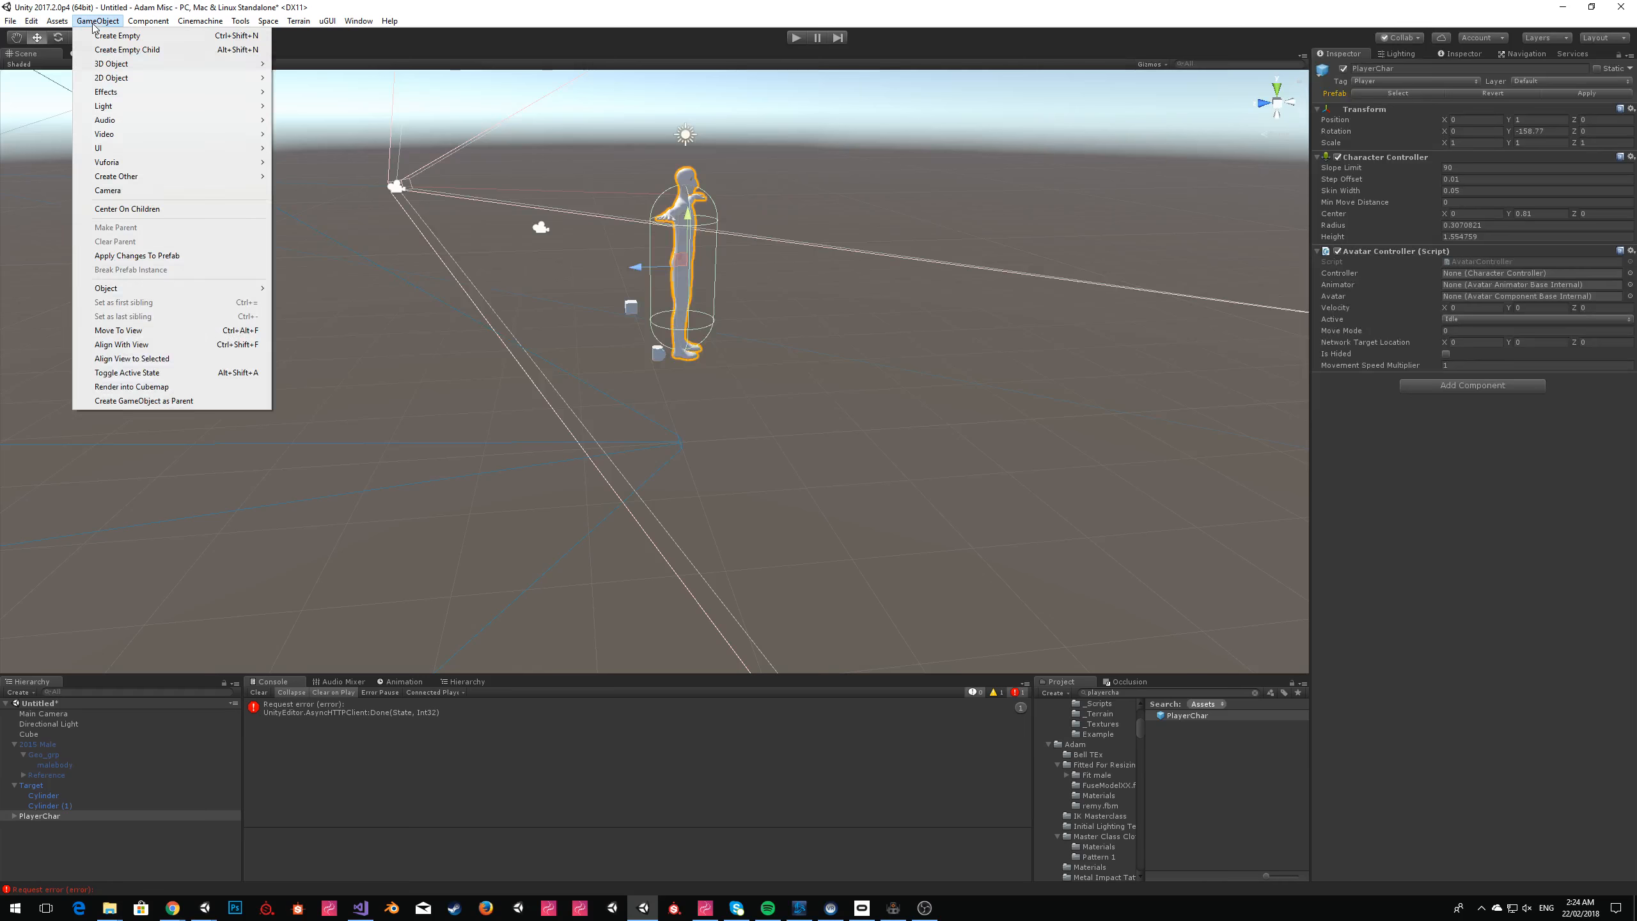
mouse_move(245, 64)
click(322, 65)
click(1476, 107)
key(Tab)
text(0)
Scale the new cube to 100 in X, 0.01 in Y and 100 in Z as a flat floor.
key(Tab)
text(0)
click(1539, 128)
text(.01)
key(shift+Tab)
text(100)
key(Tab)
key(Tab)
text(100)
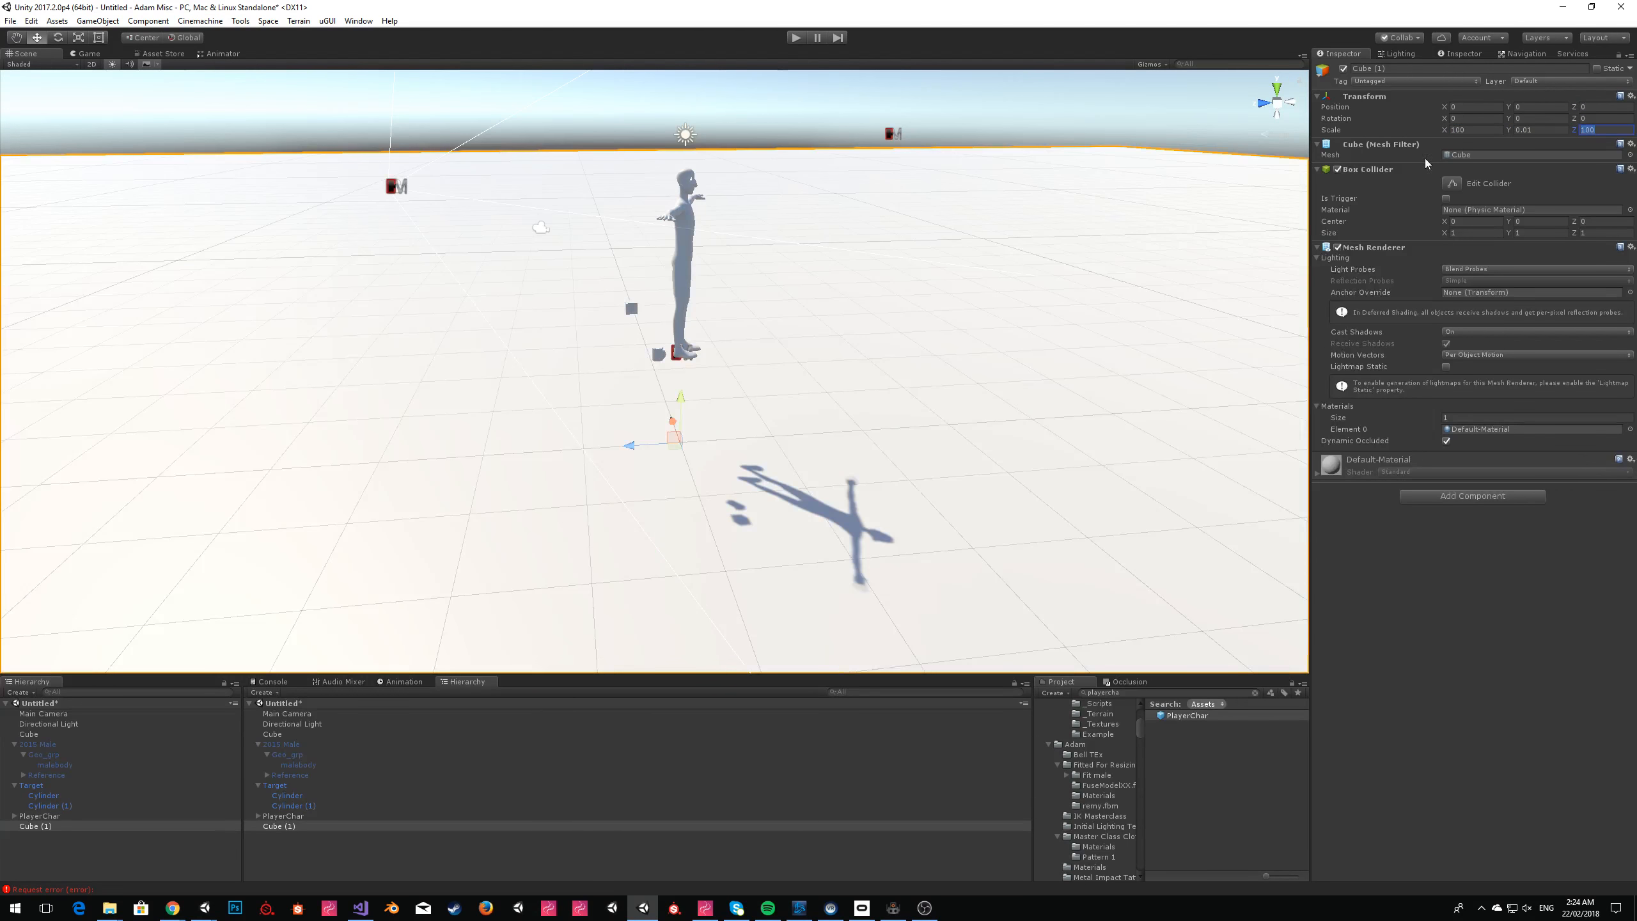
Assign the TV_Grey_A_mtl material to the floor cube's Element 0 slot.
click(1630, 429)
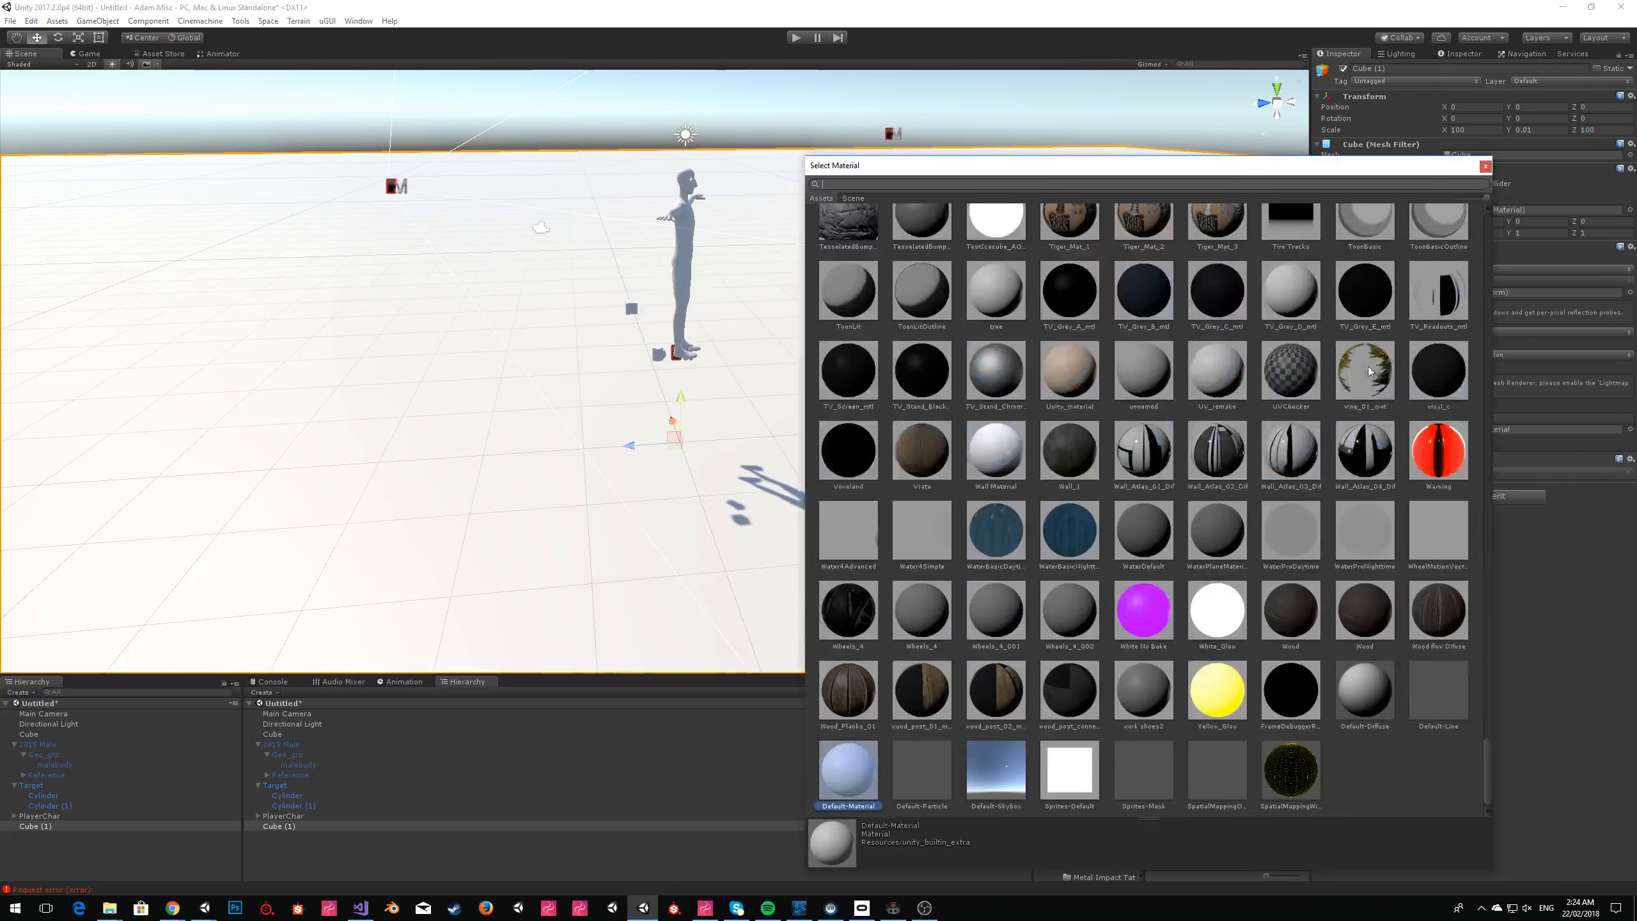
click(1074, 297)
click(1486, 166)
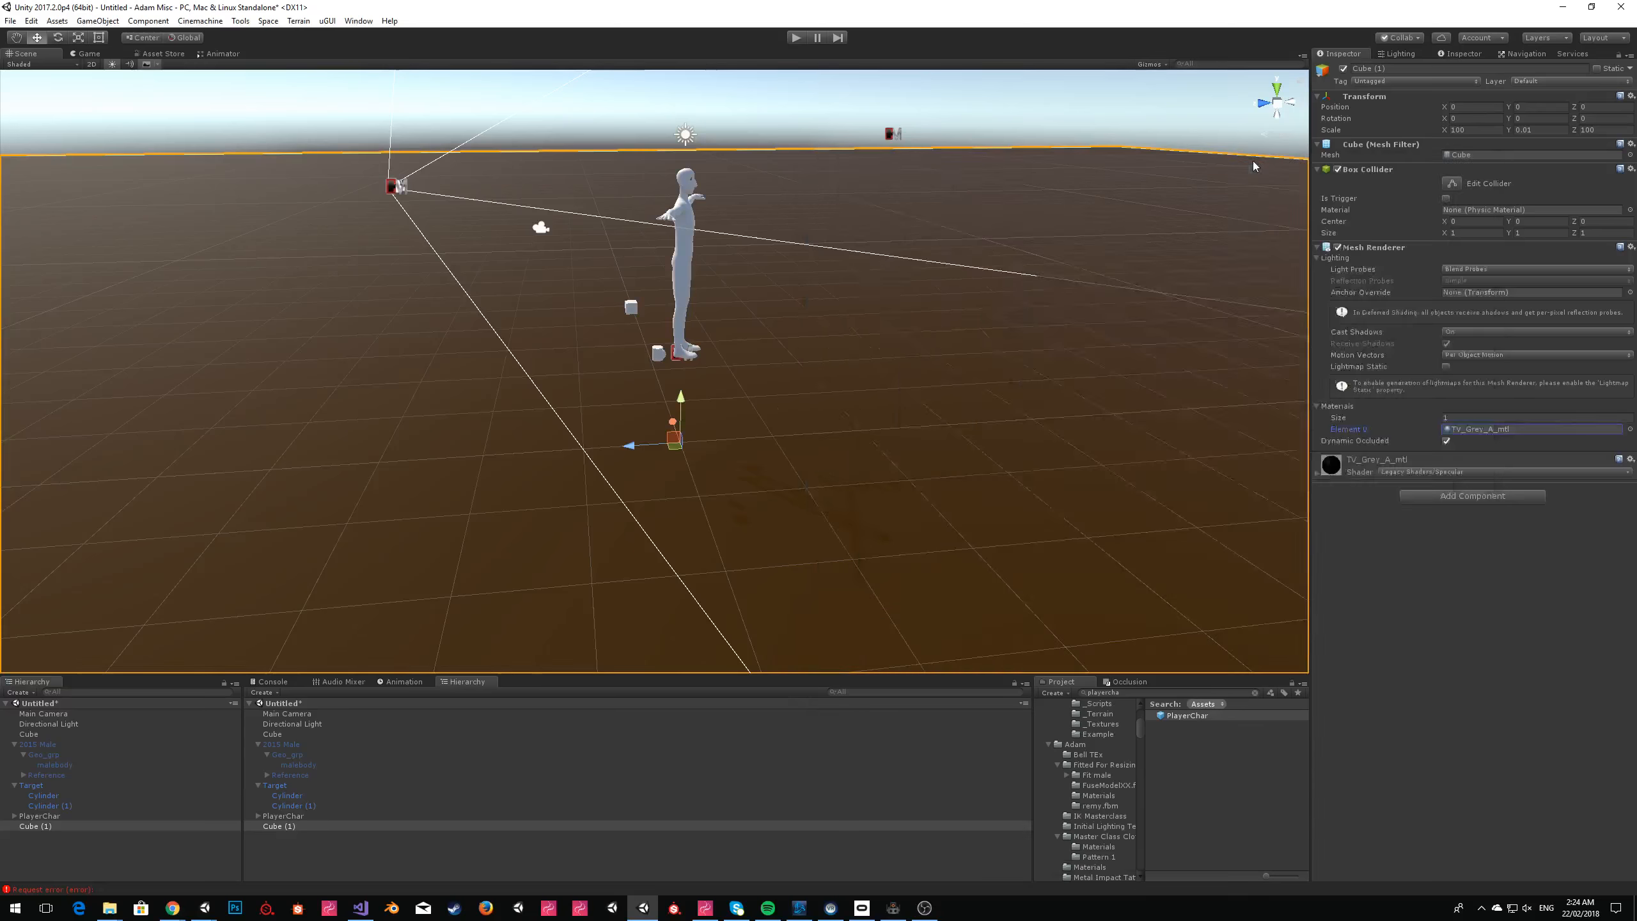
Deactivate the Main Camera object in the scene.
click(375, 129)
key(w)
right_drag(375, 130, 590, 404)
key(s)
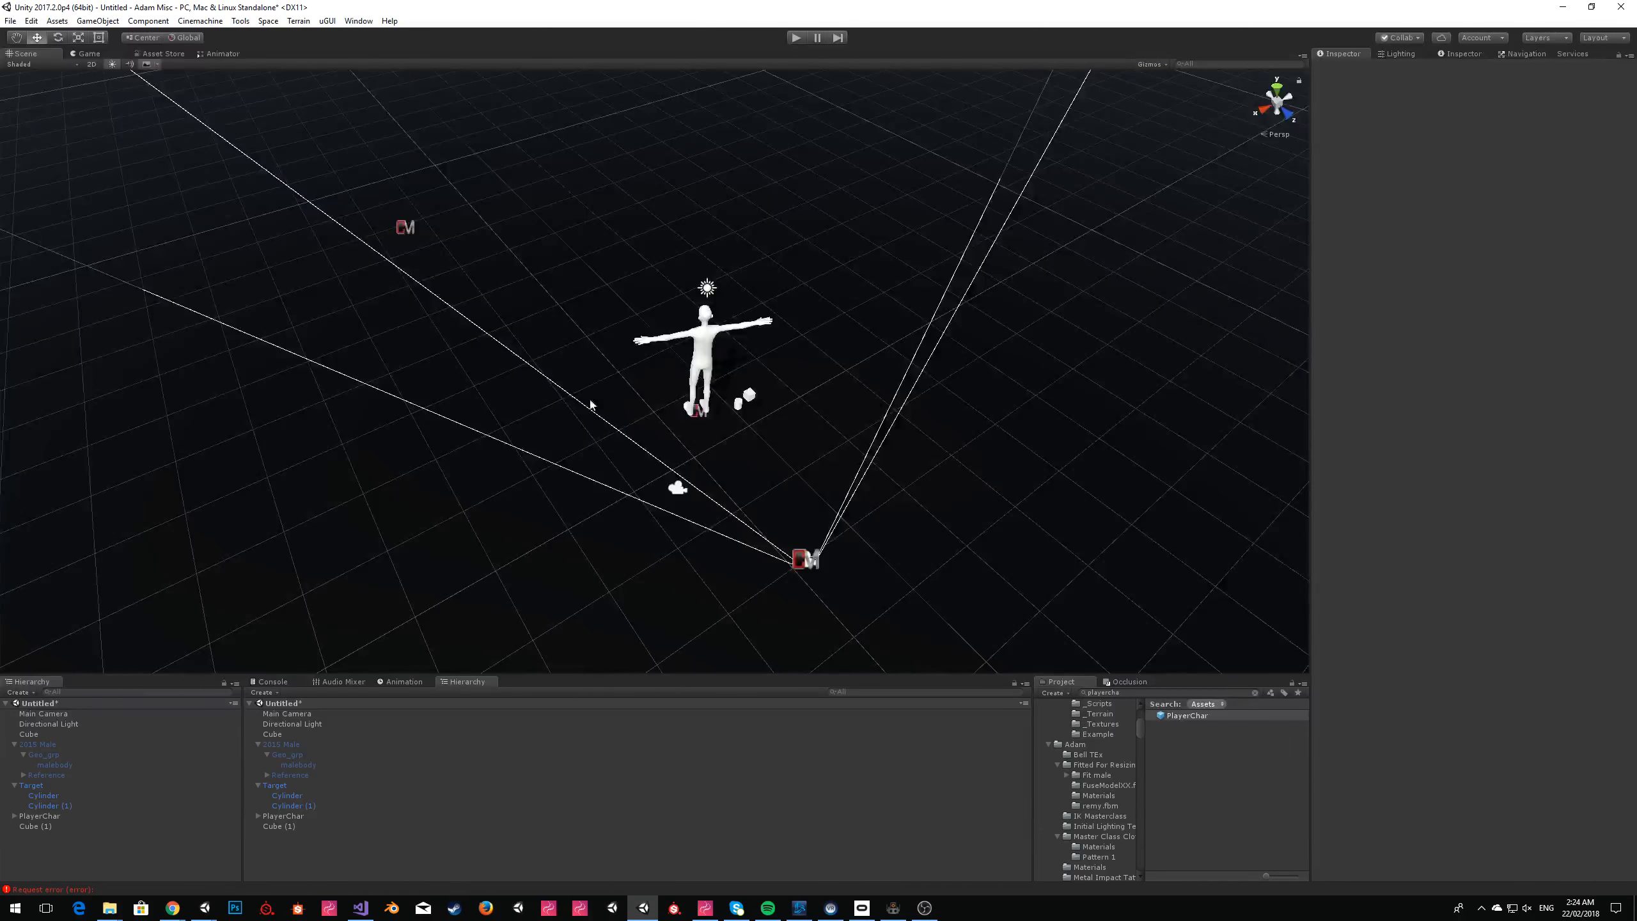
click(107, 714)
click(1344, 68)
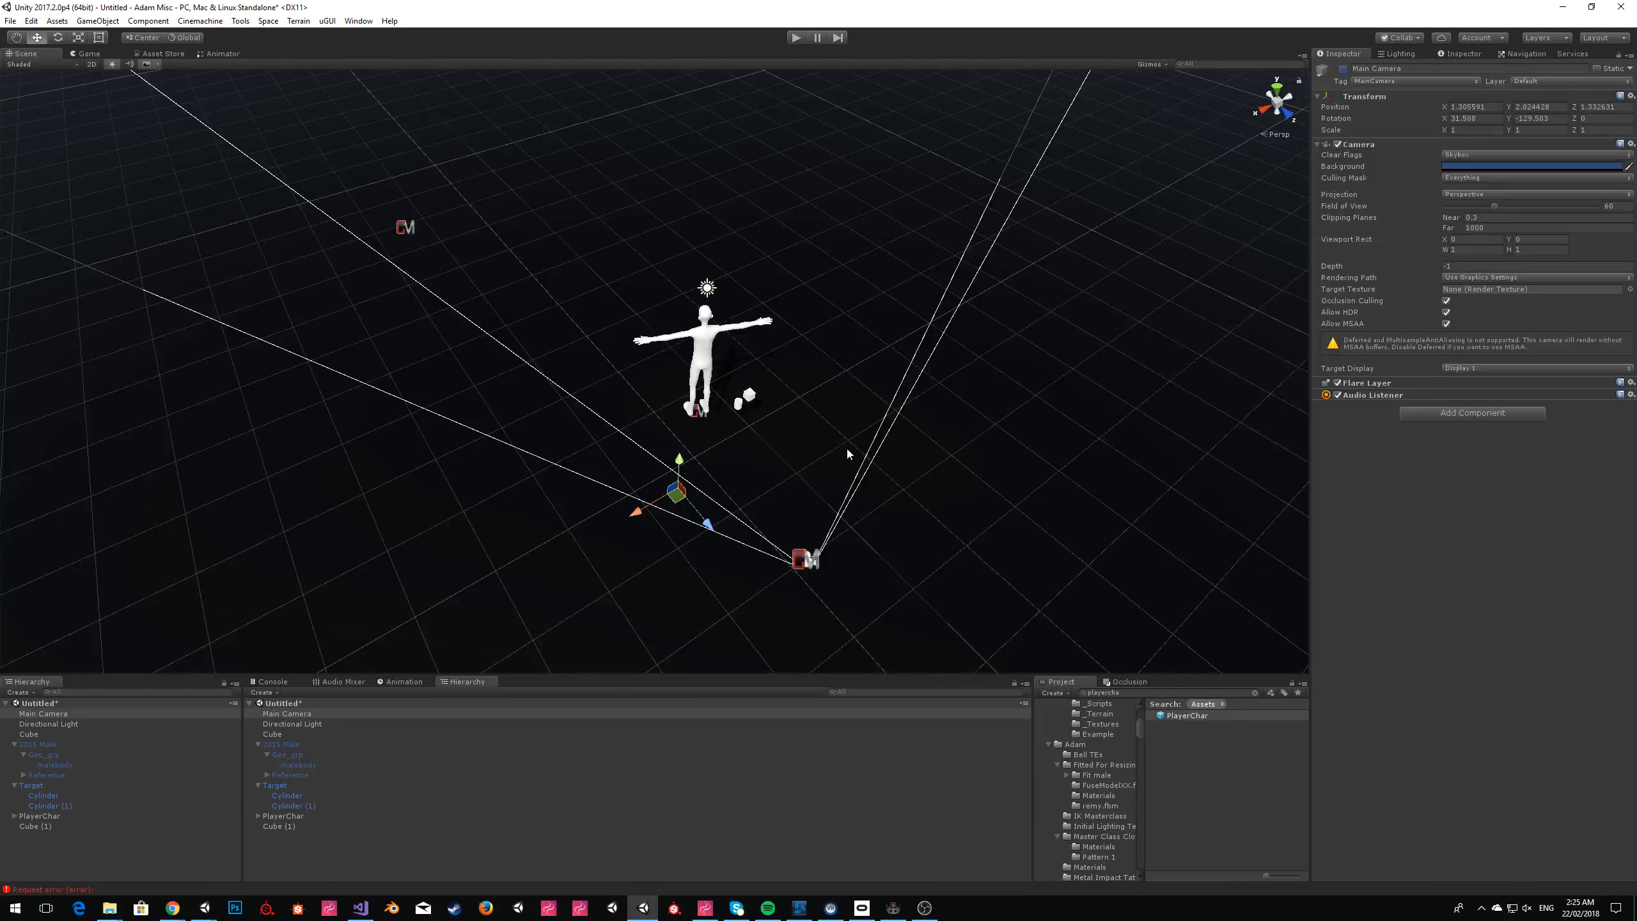
Save the scene as IK Masterclass Demo in the IK Masterclass folder.
key(ctrl+s)
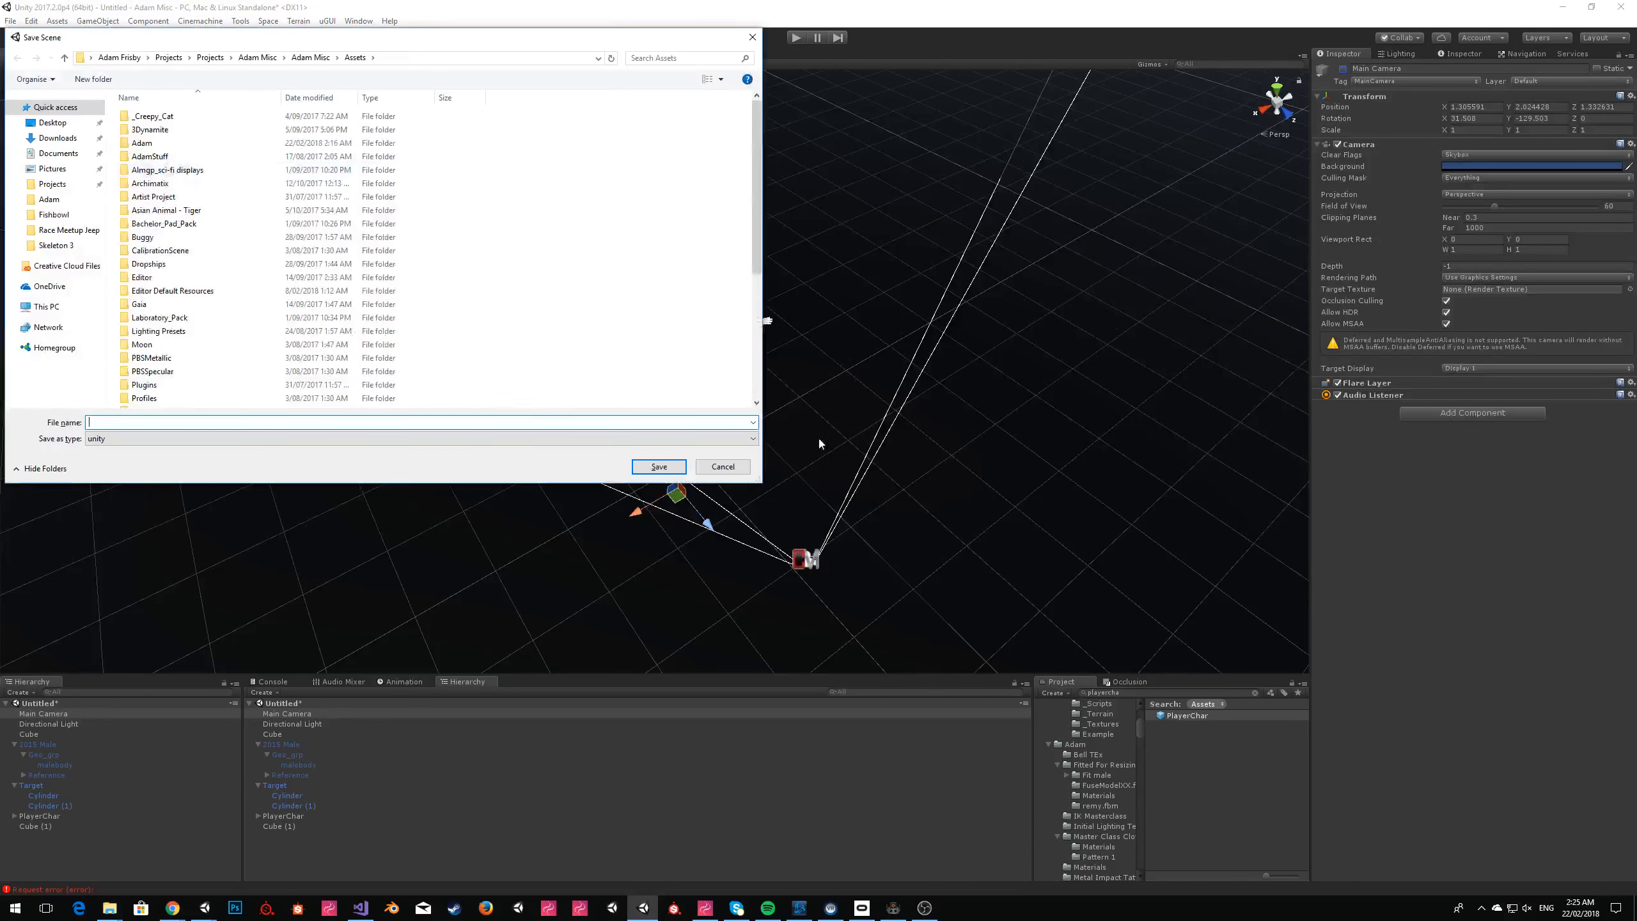
double_click(149, 156)
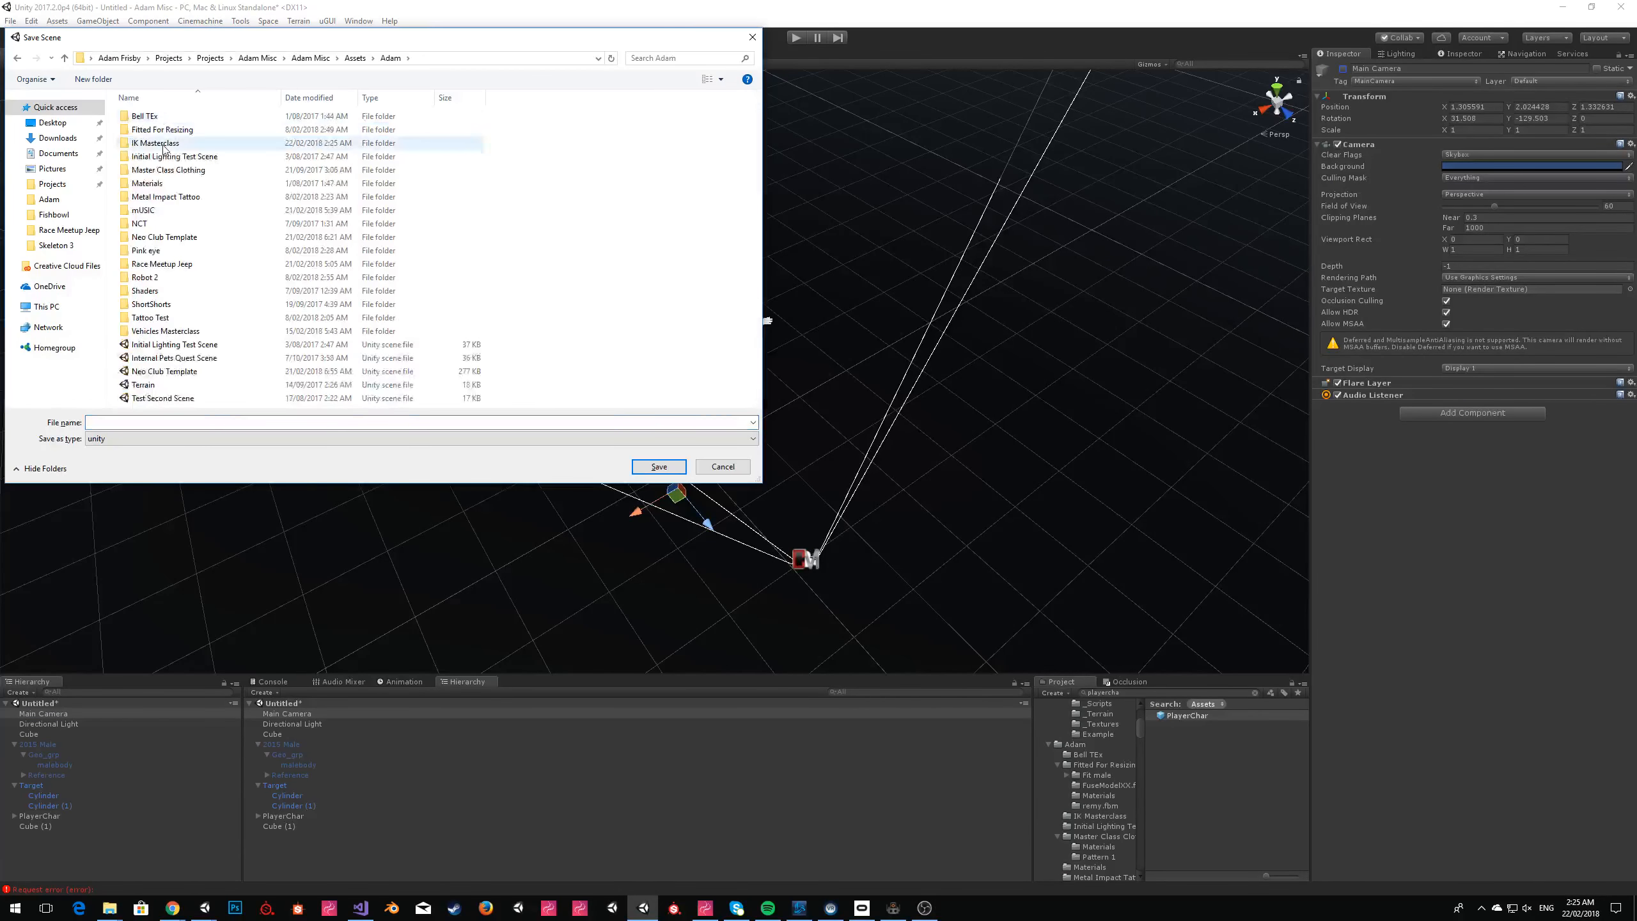
double_click(154, 143)
click(374, 420)
text(Ik)
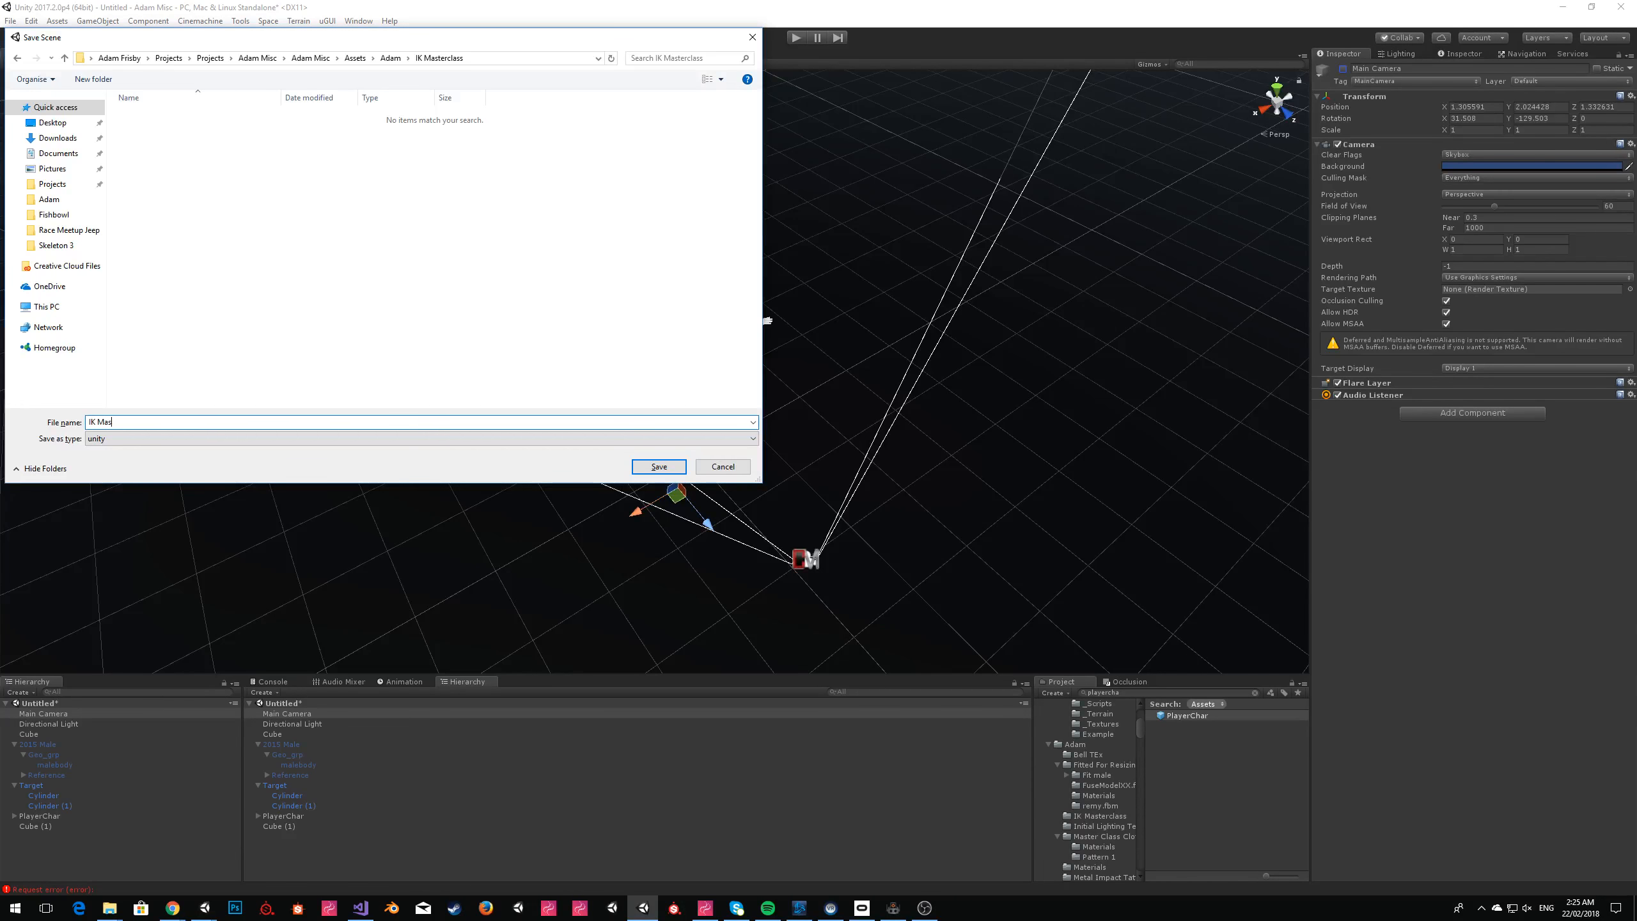
text( Masterclass Demo)
key(Return)
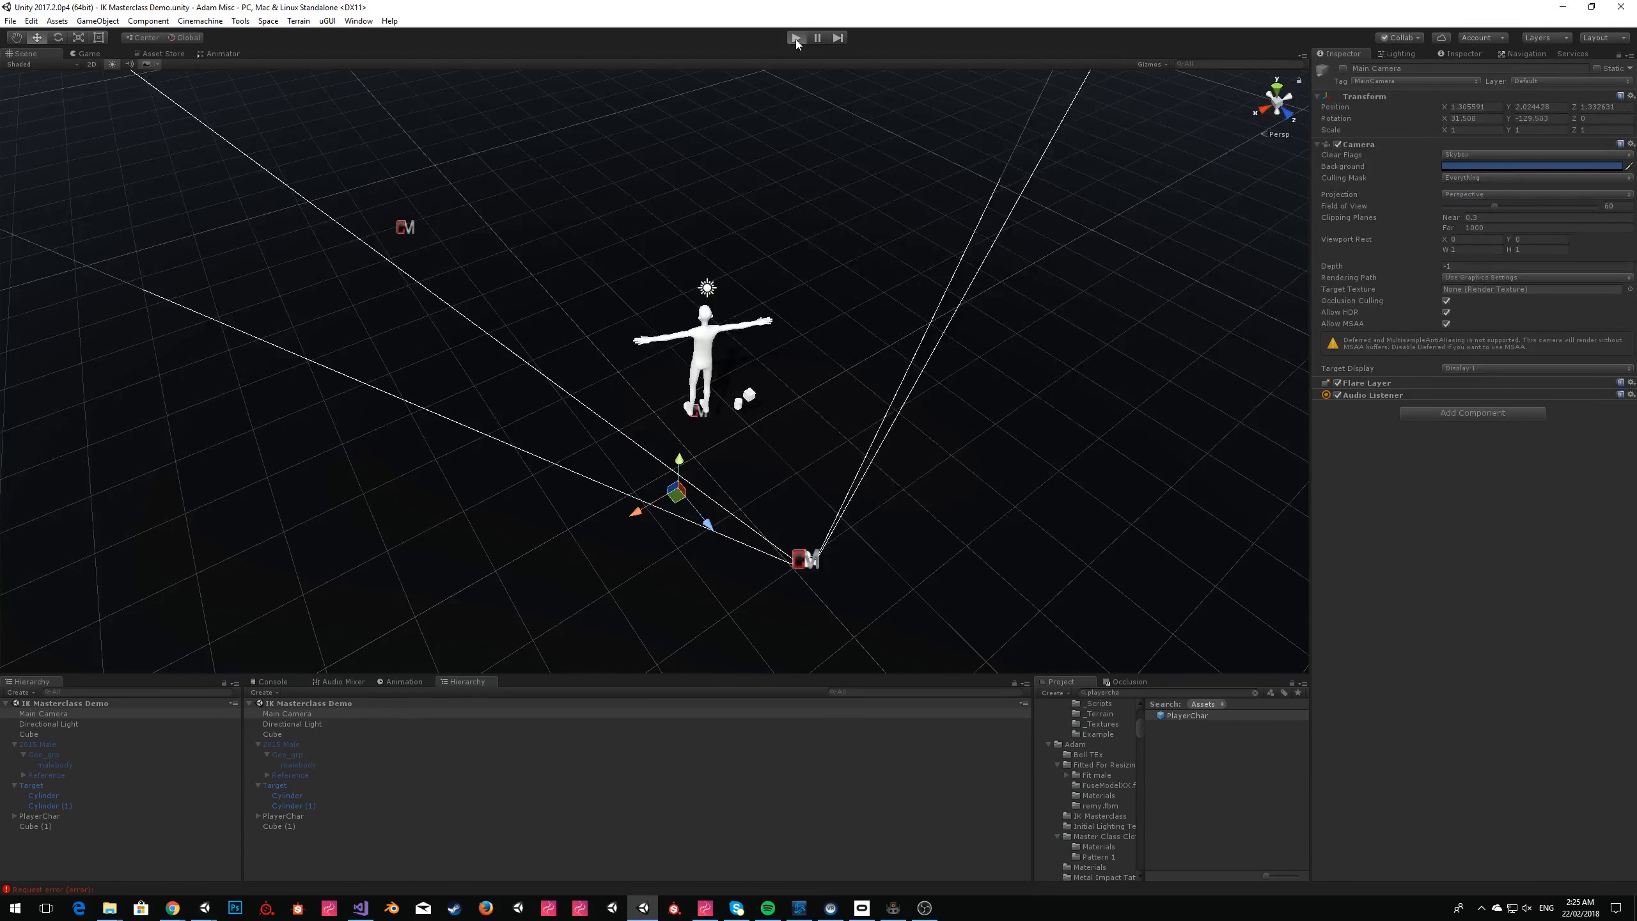
Run the scene, dismiss the Sinespace Editor Pack window, bring up the Console and walk the avatar around near the cup.
click(1093, 148)
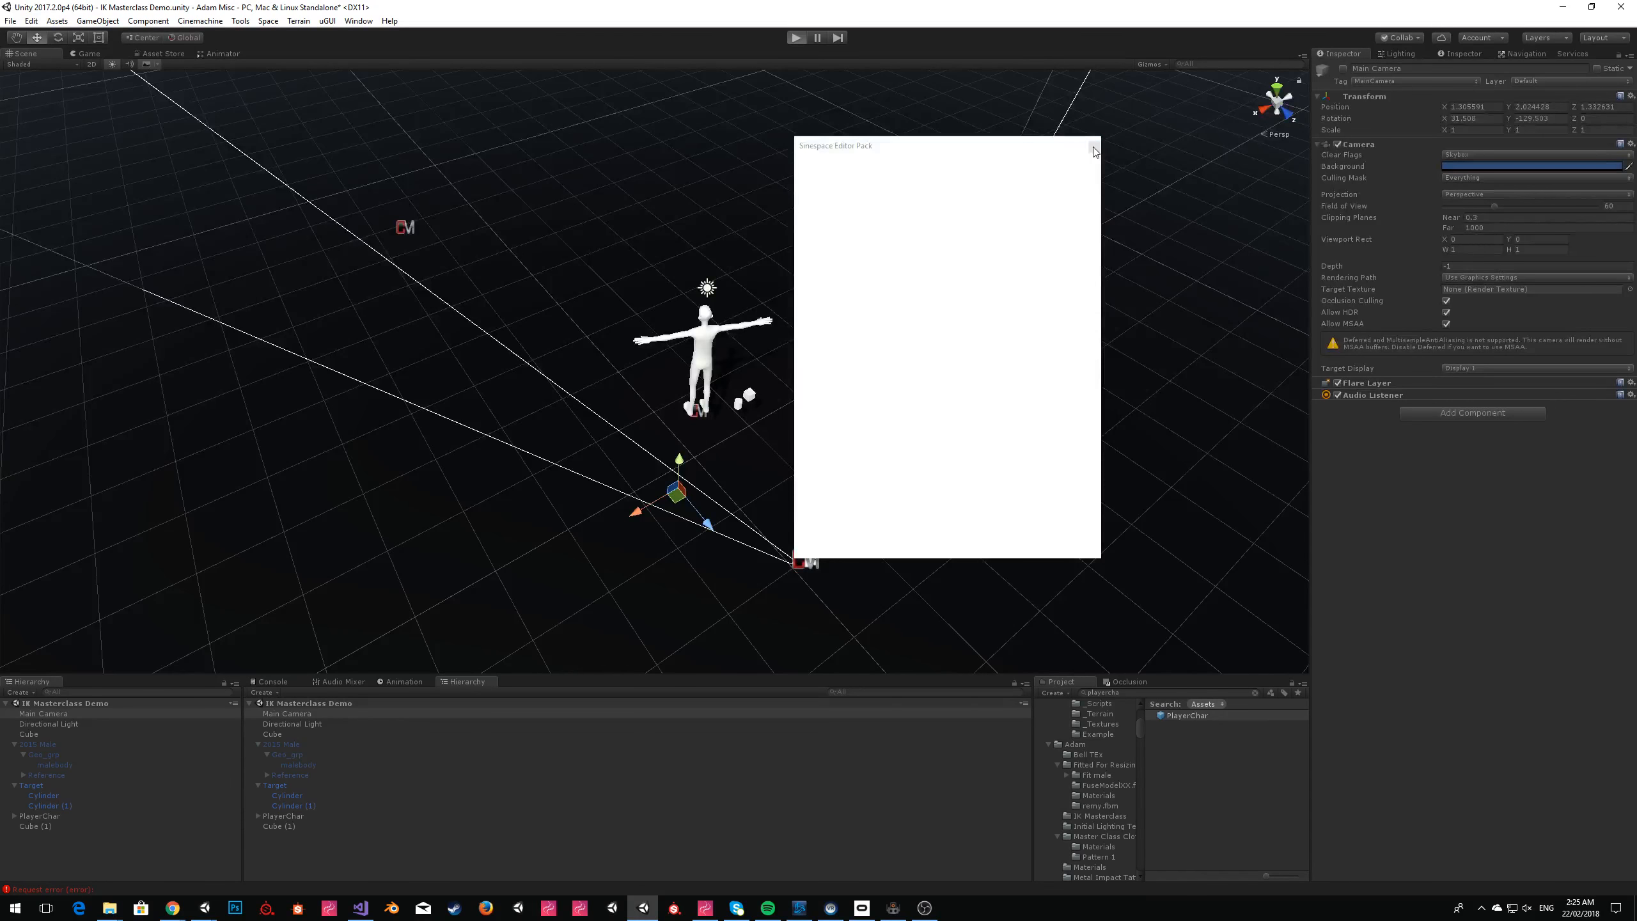
click(1094, 147)
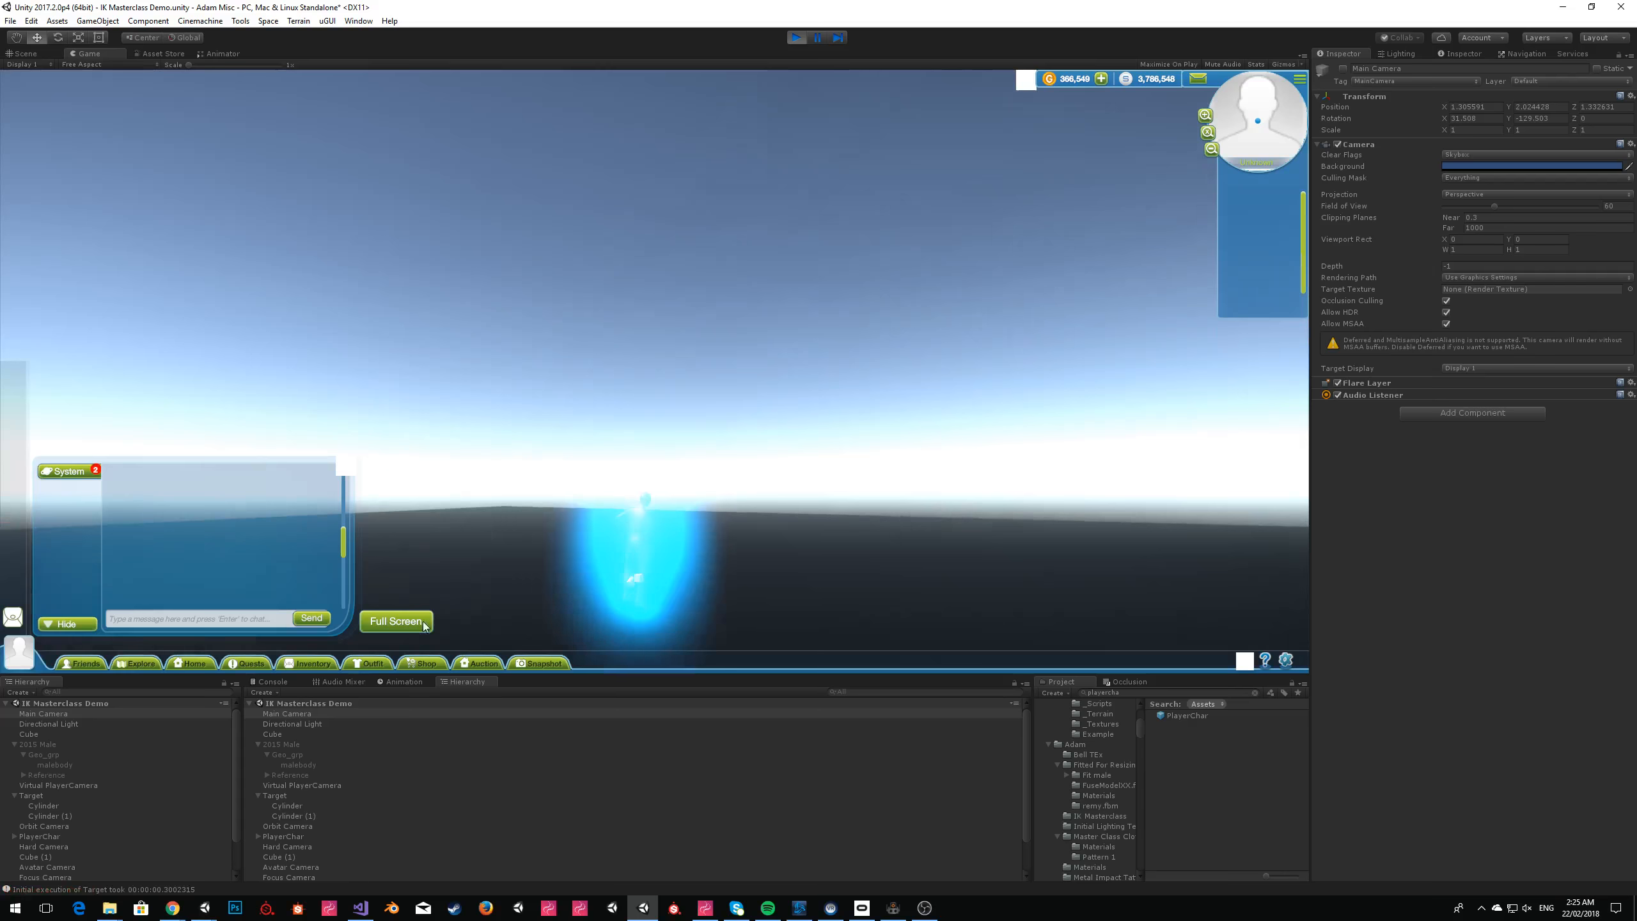
click(272, 682)
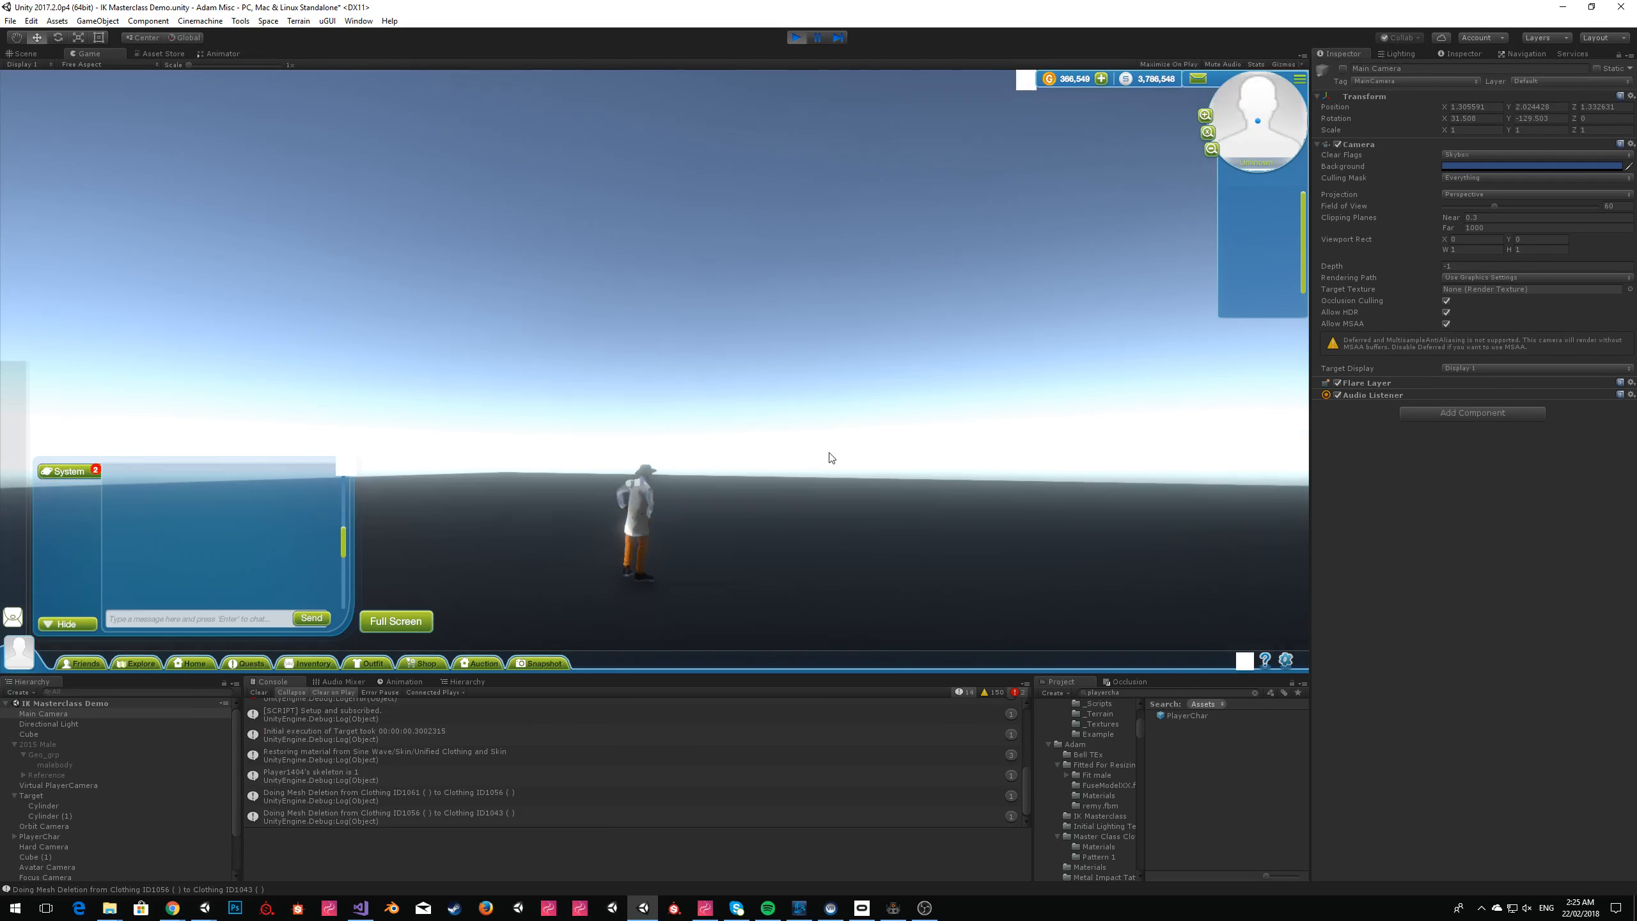
mouse_move(808, 479)
right_down()
mouse_move(739, 476)
mouse_move(837, 465)
right_up()
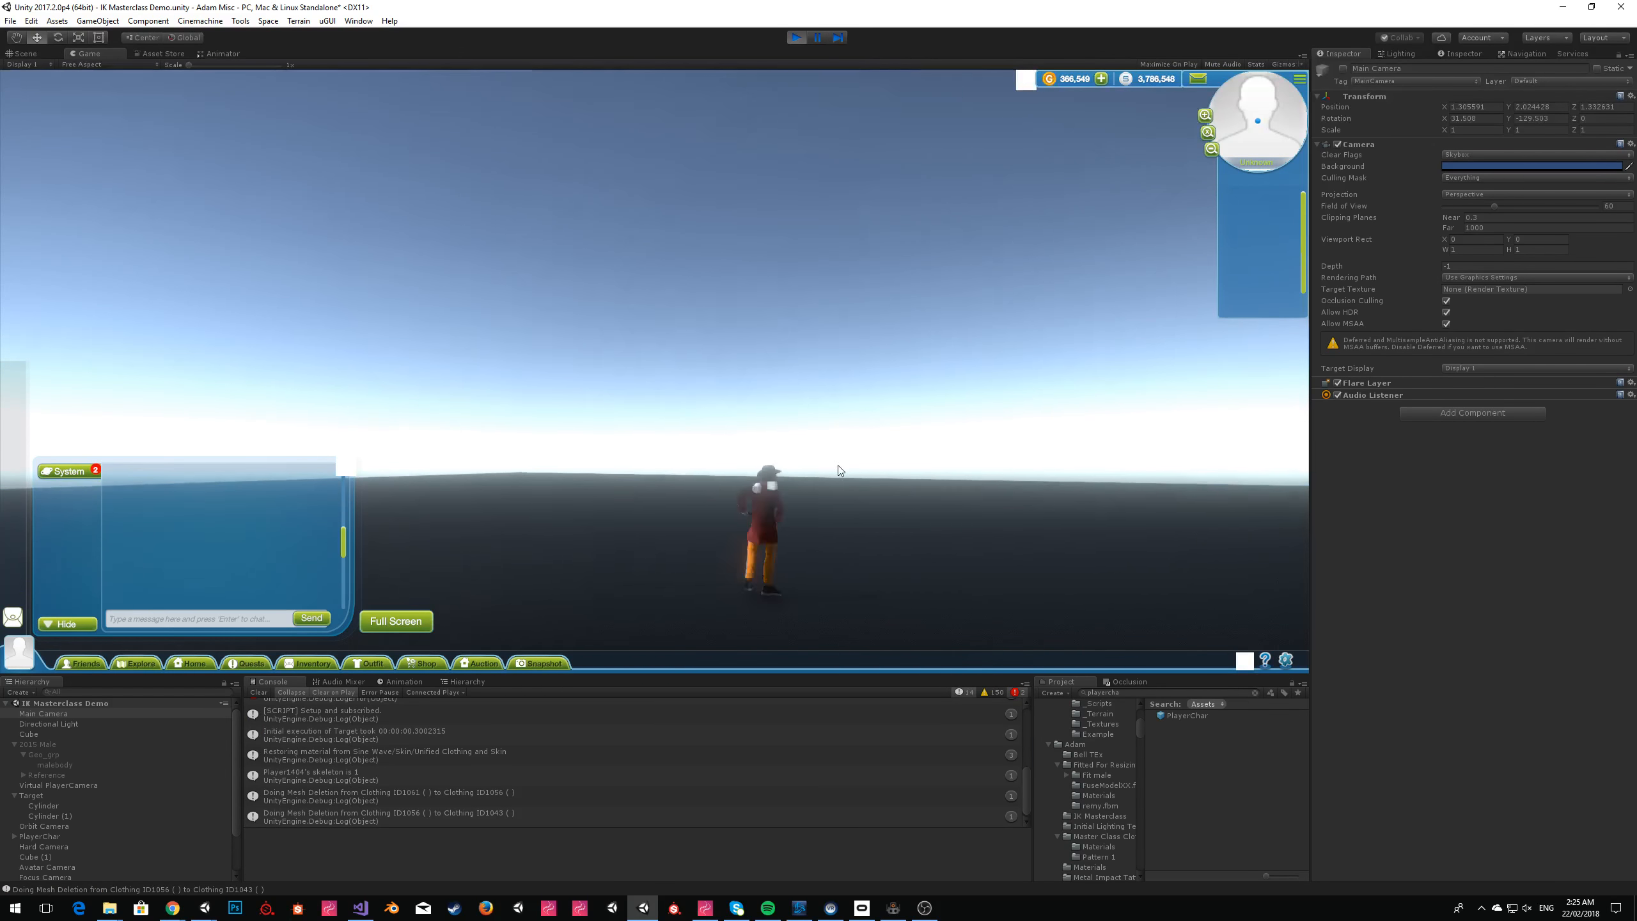
key(a)
key(w)
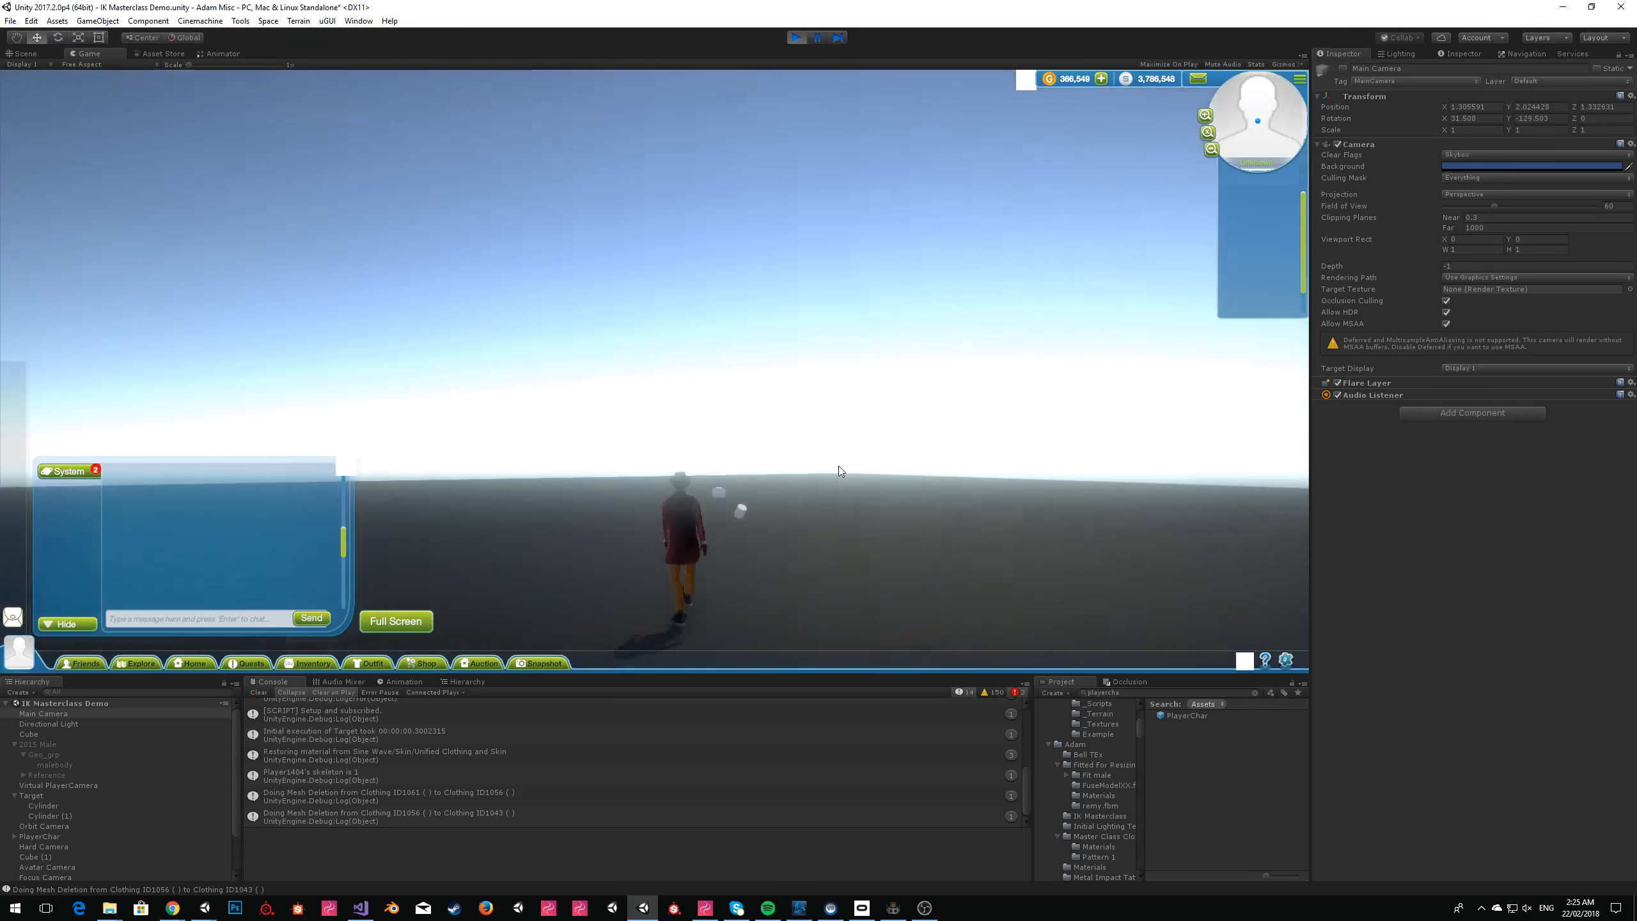
key(a)
key(w)
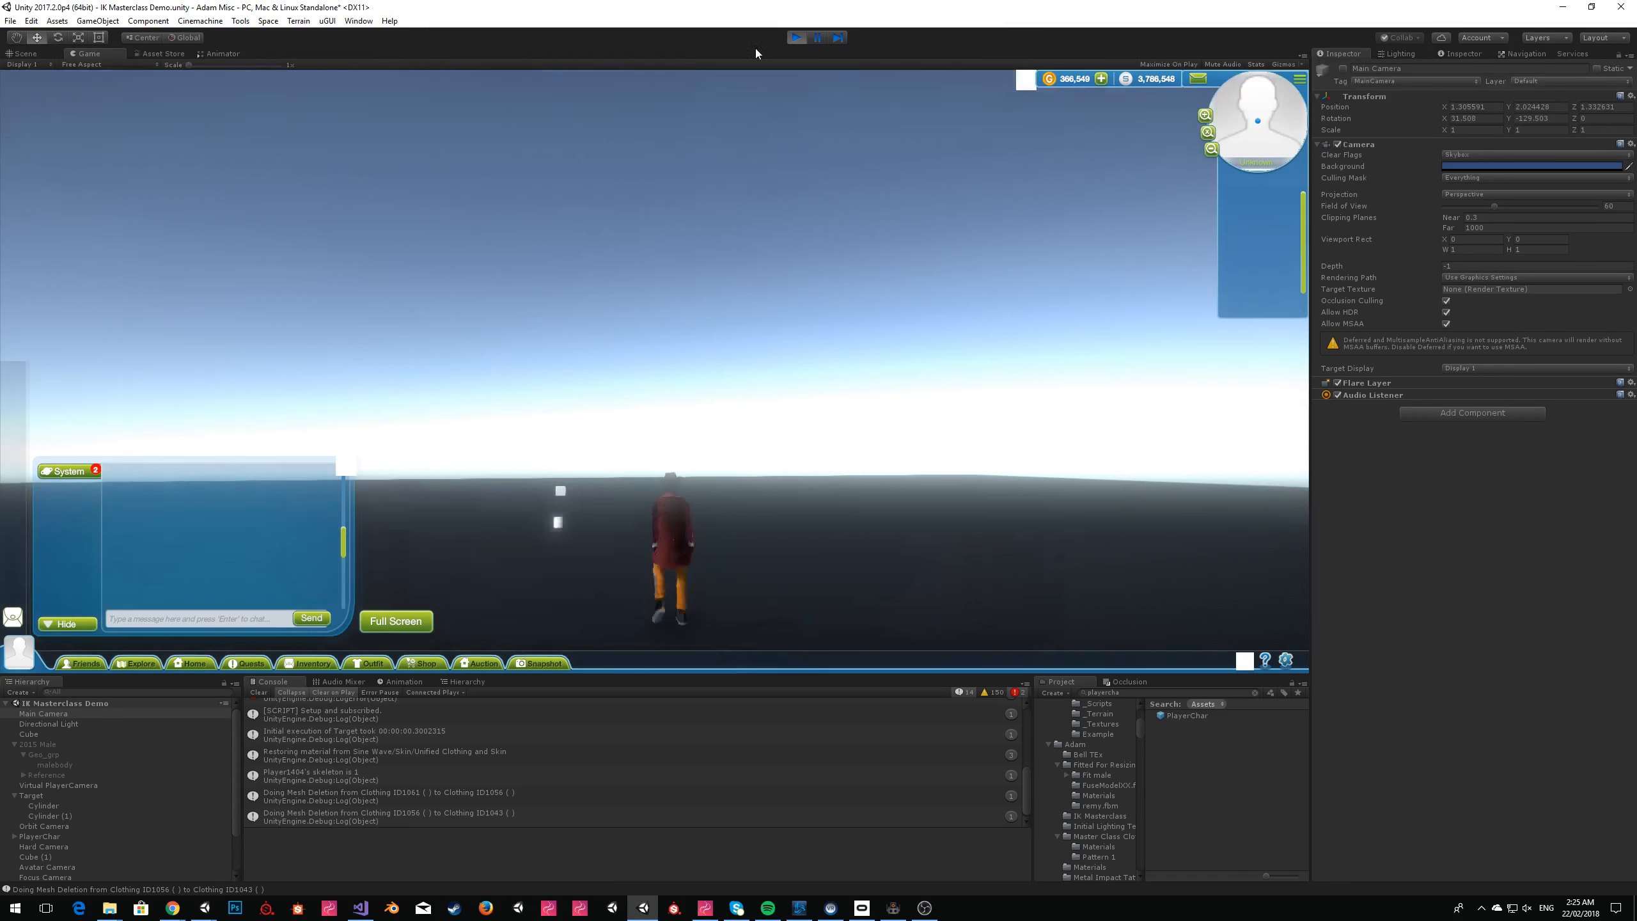
Stop the running scene and examine the script fault about the GetReference() call in the Console.
click(797, 37)
scroll(483, 768, up, 3)
click(486, 774)
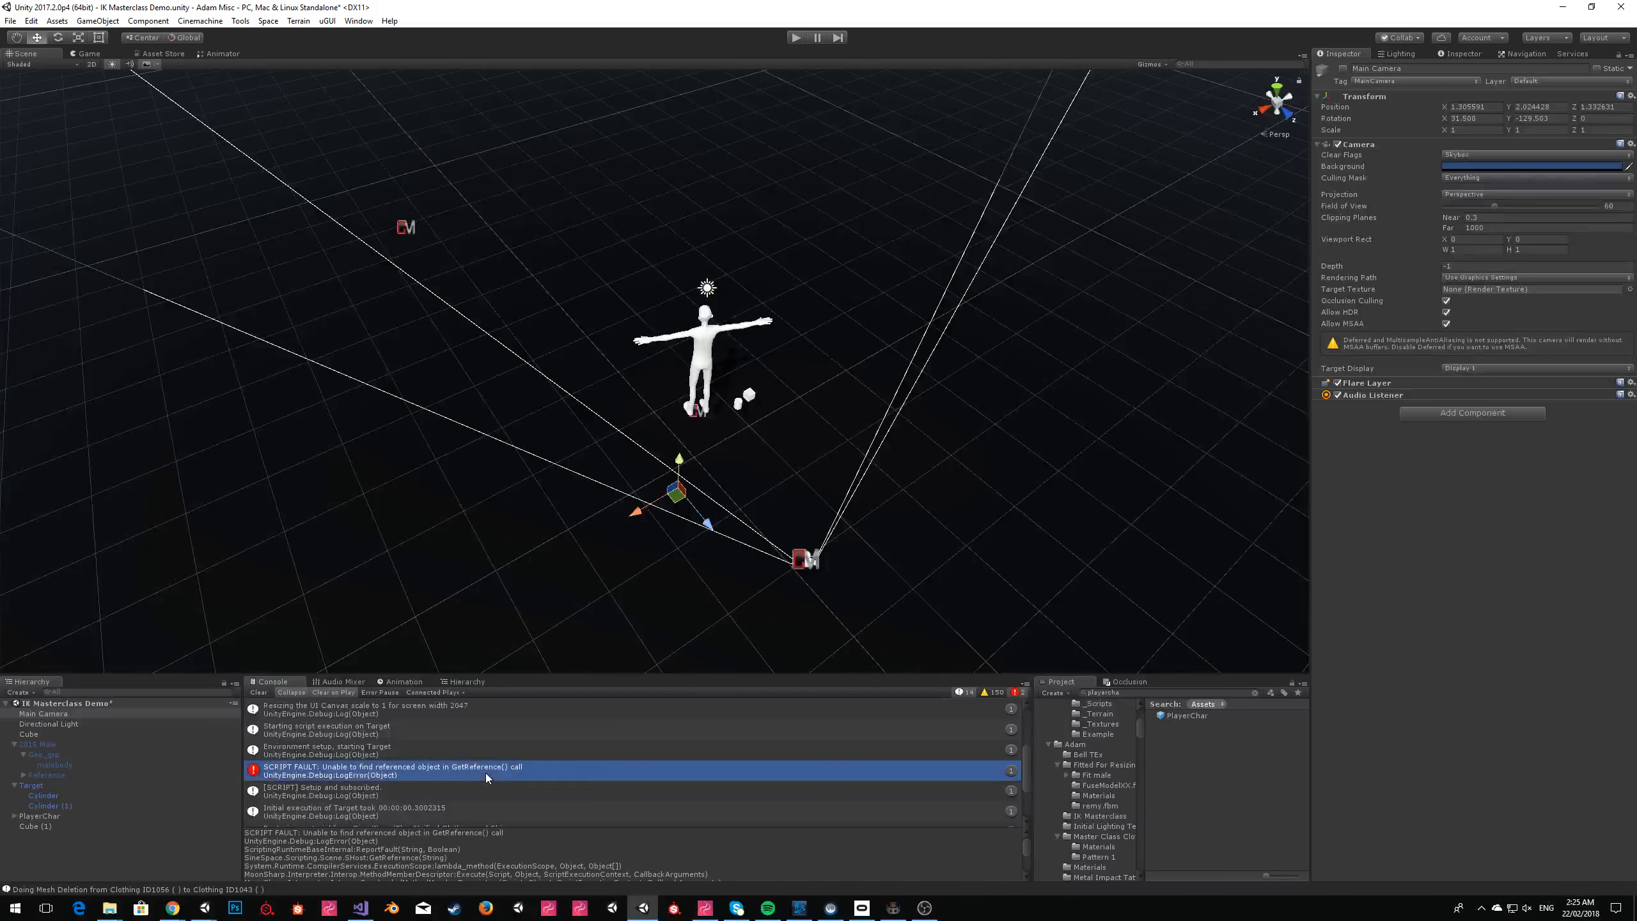
Switch to ZeroBrane Studio and replace the Space.Host.GetReference call assigned to target on line 2 with nil;.
key(alt+Tab)
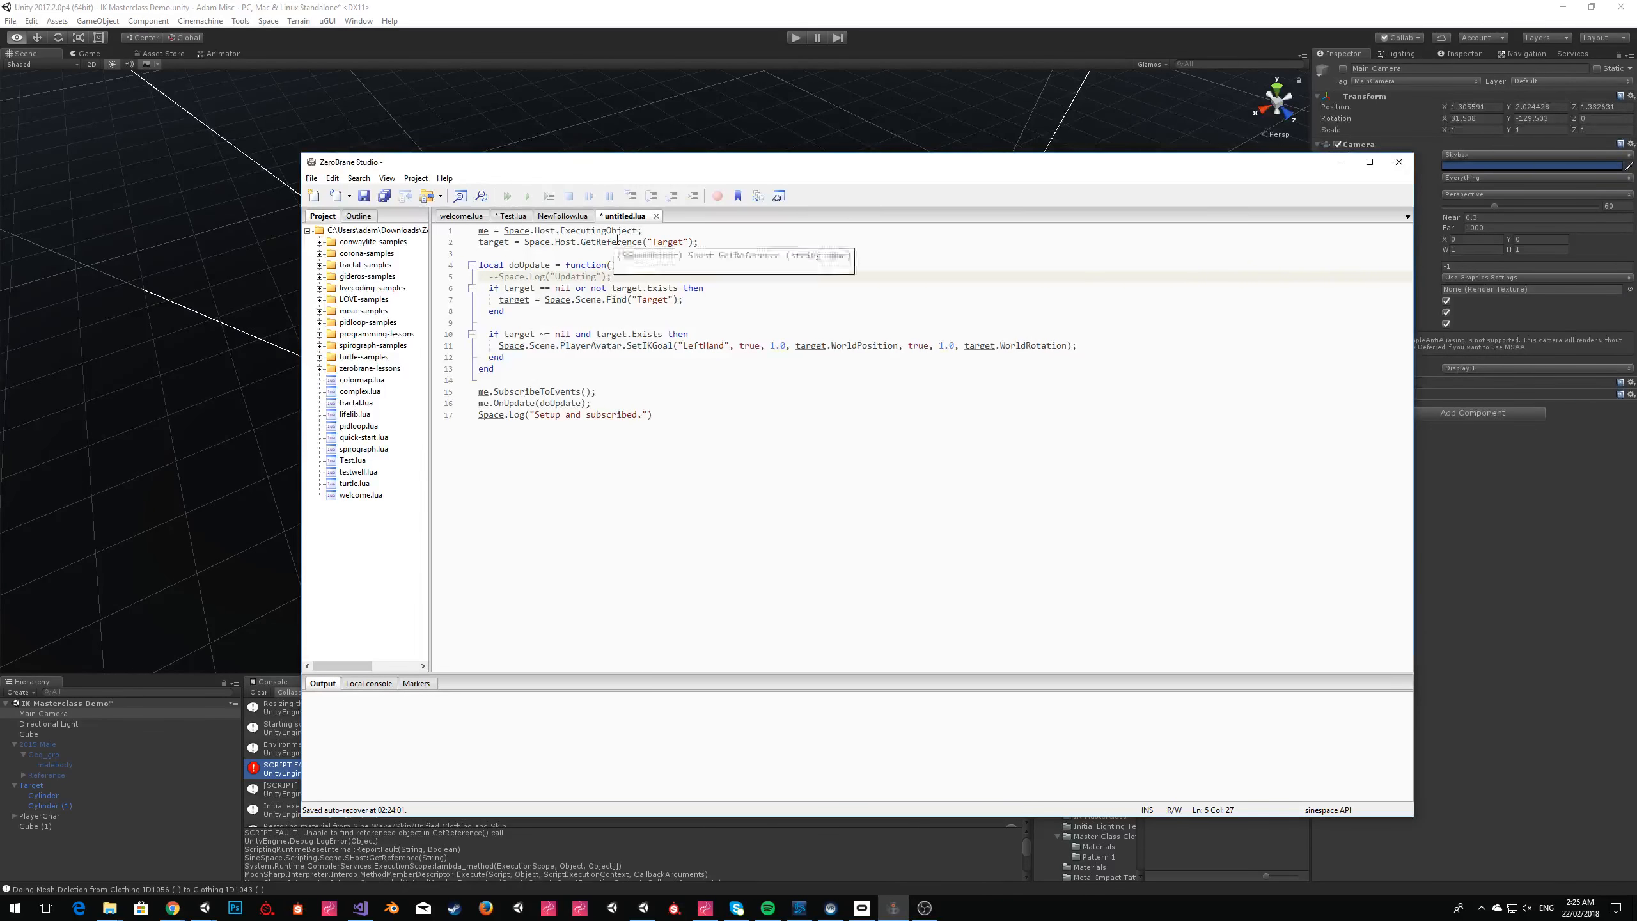
drag(524, 242, 721, 241)
text(nil;)
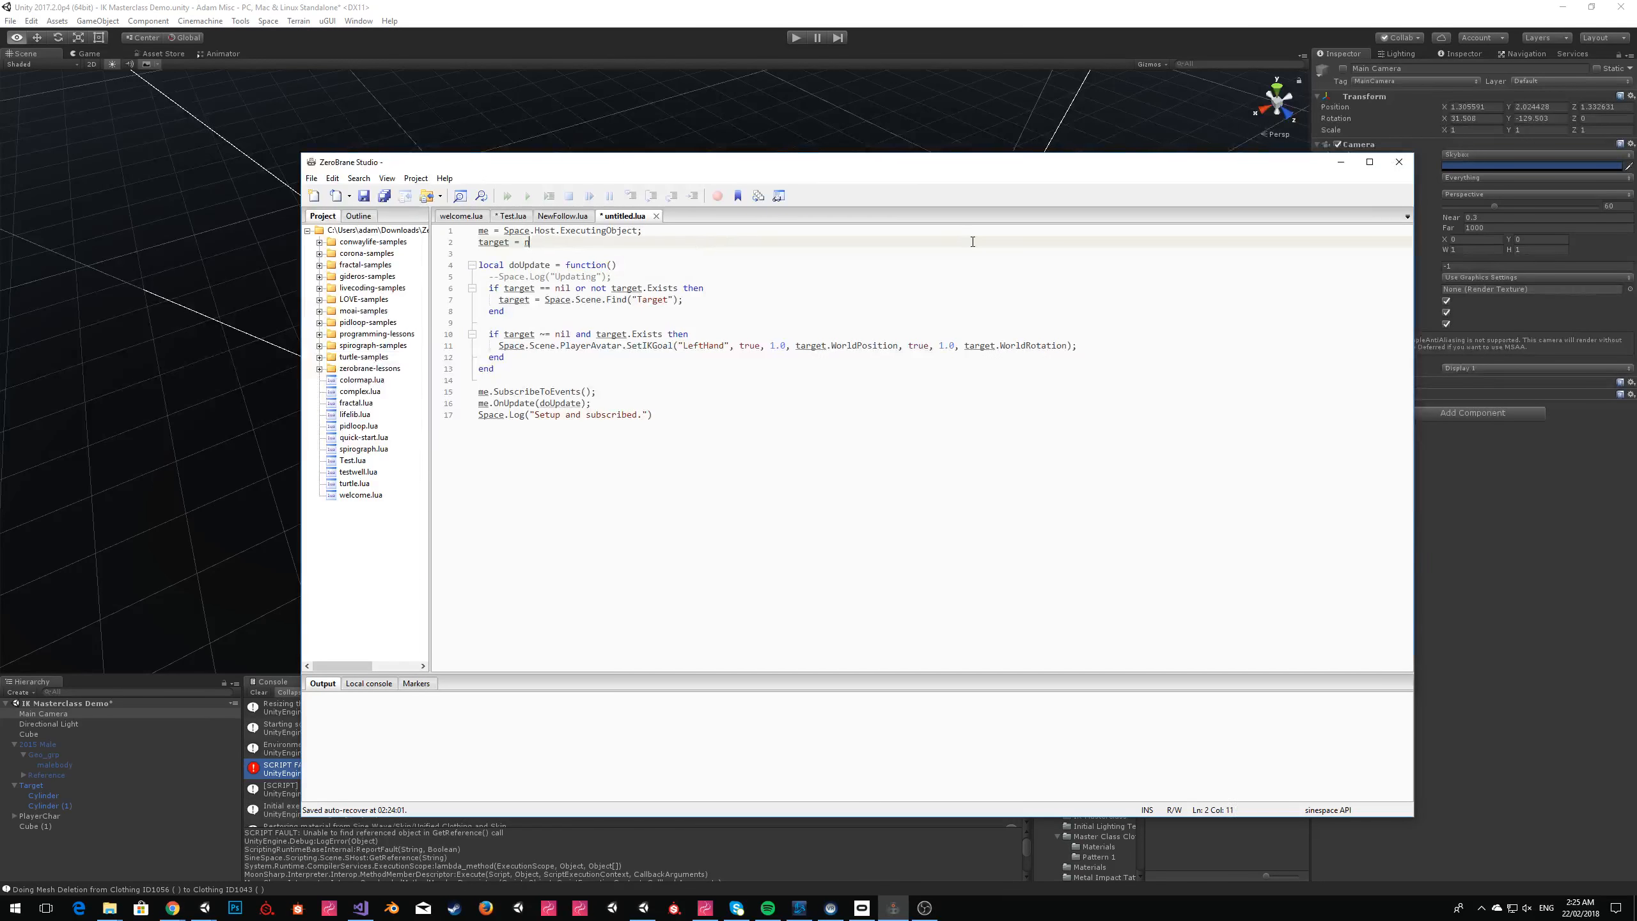
key(Down)
key(Down)
key(Down)
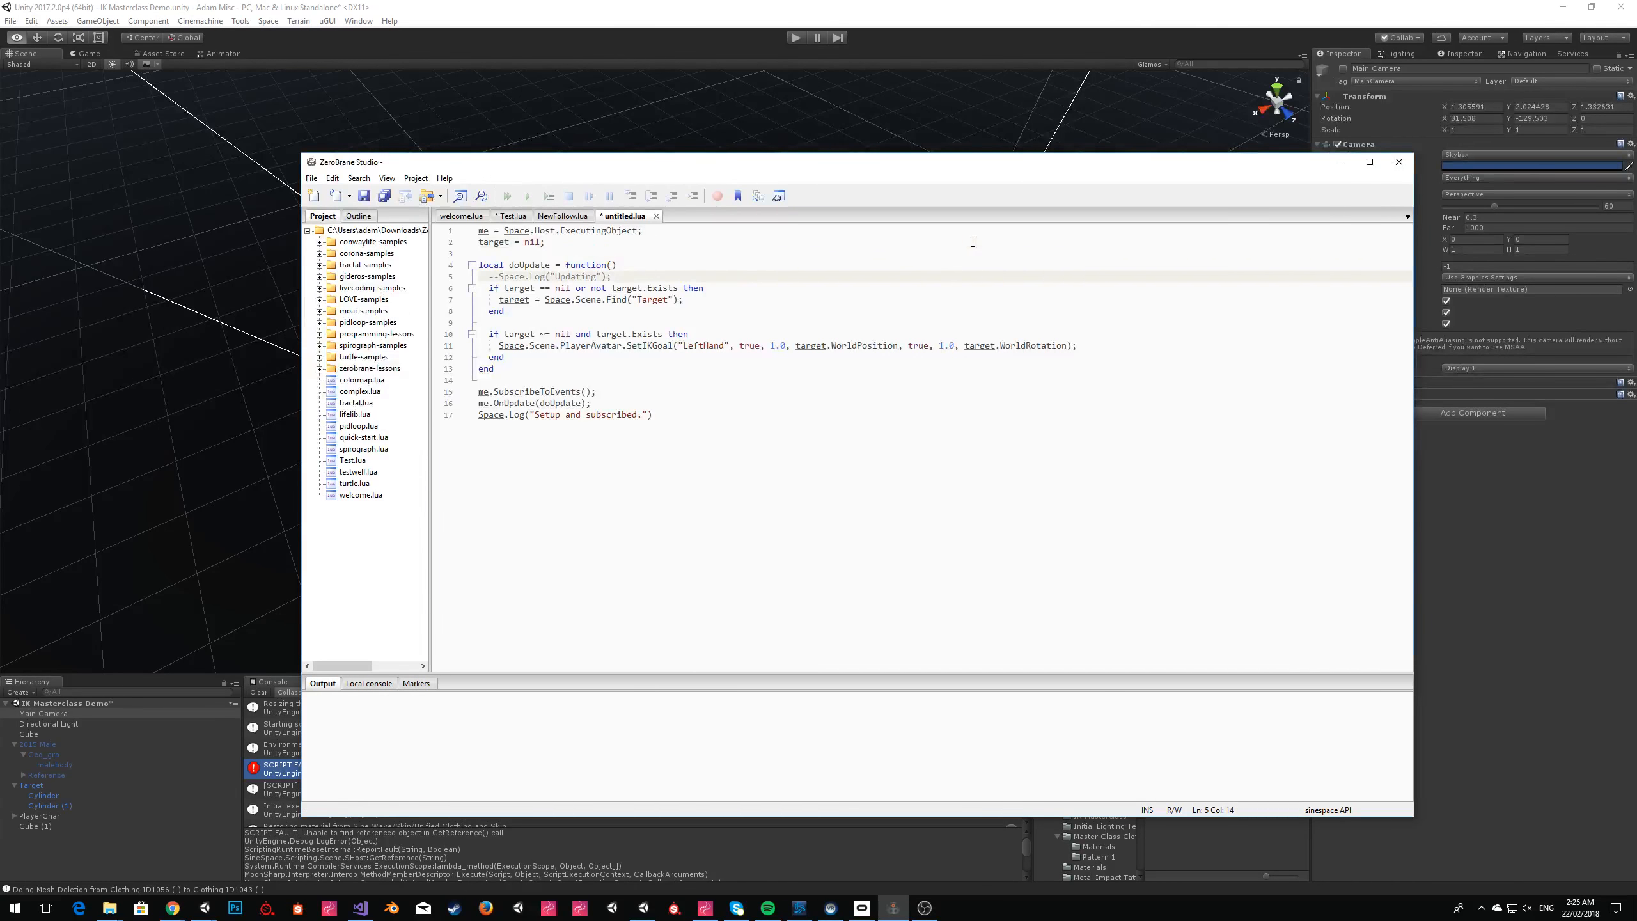
key(Down)
key(Down)
key(Down)
key(Down)
key(Down)
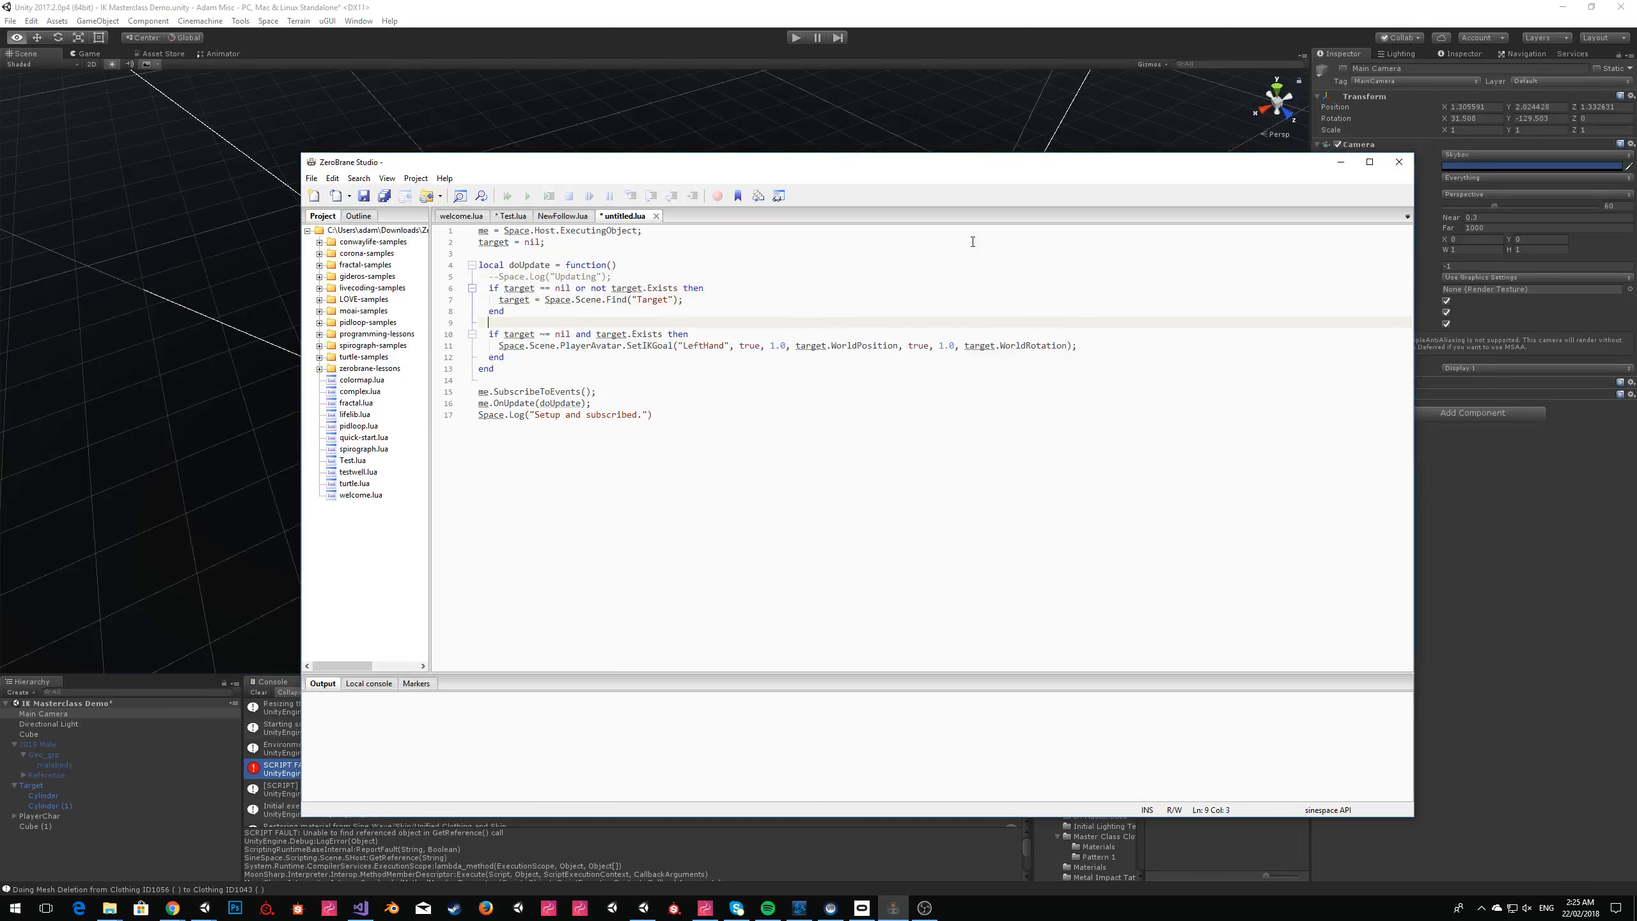
text(and)
key(BackSpace)
Copy the entire corrected script, return to Unity and replace the Script Contents of Target's Scripting Runtime component with it.
key(ctrl+a)
key(ctrl+c)
click(1469, 479)
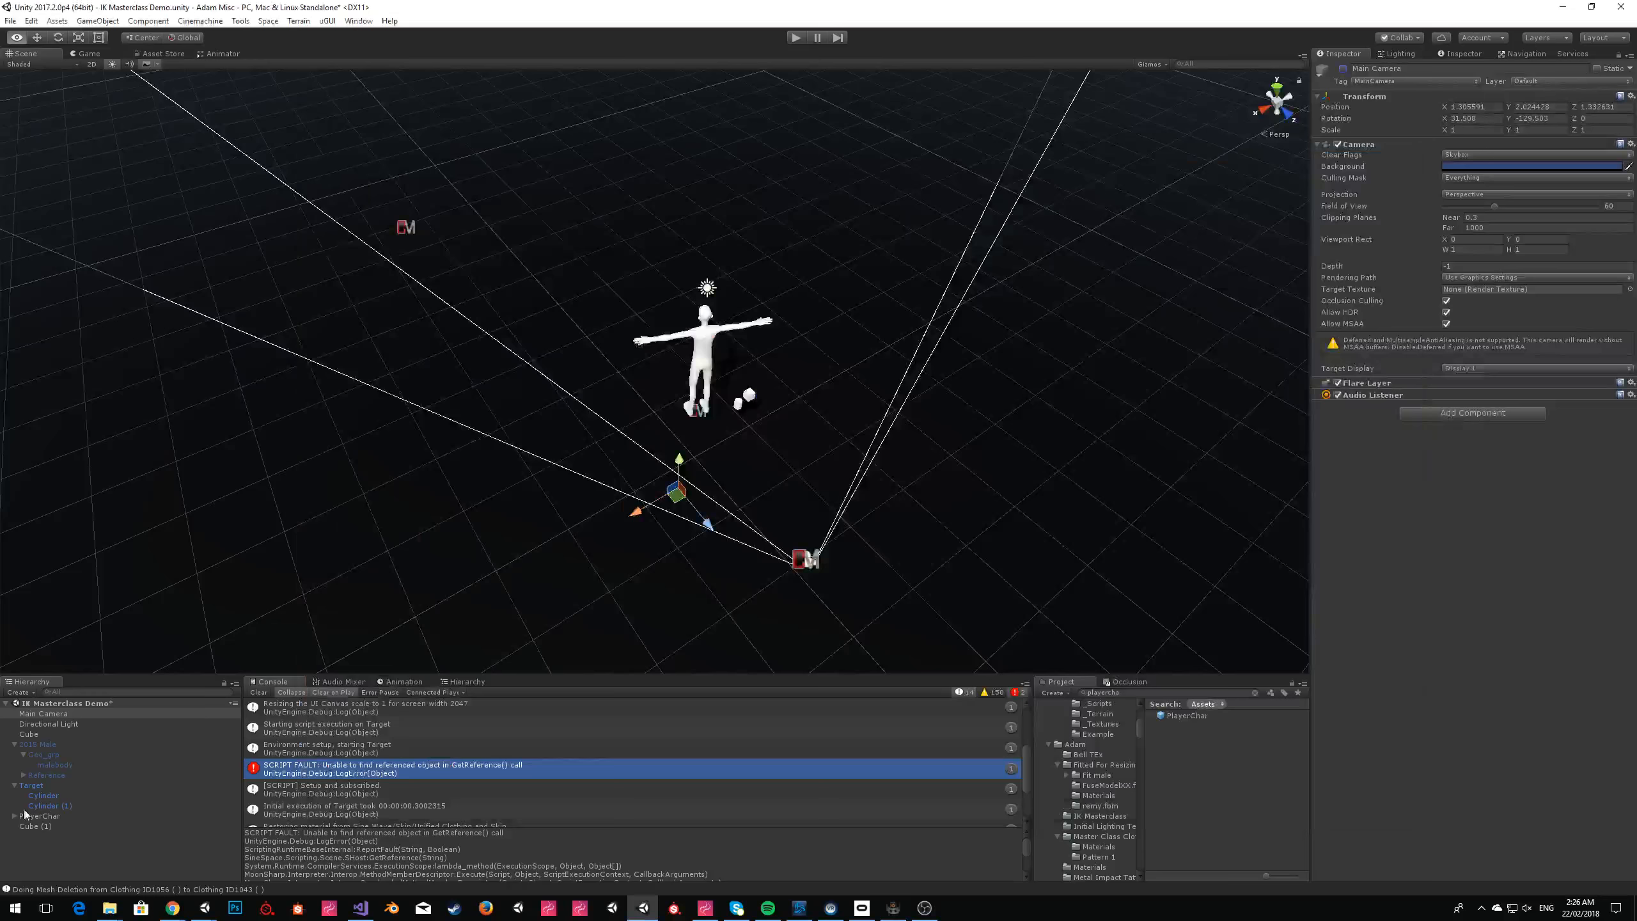
click(32, 785)
click(1432, 424)
key(ctrl+a)
key(ctrl+v)
click(1522, 770)
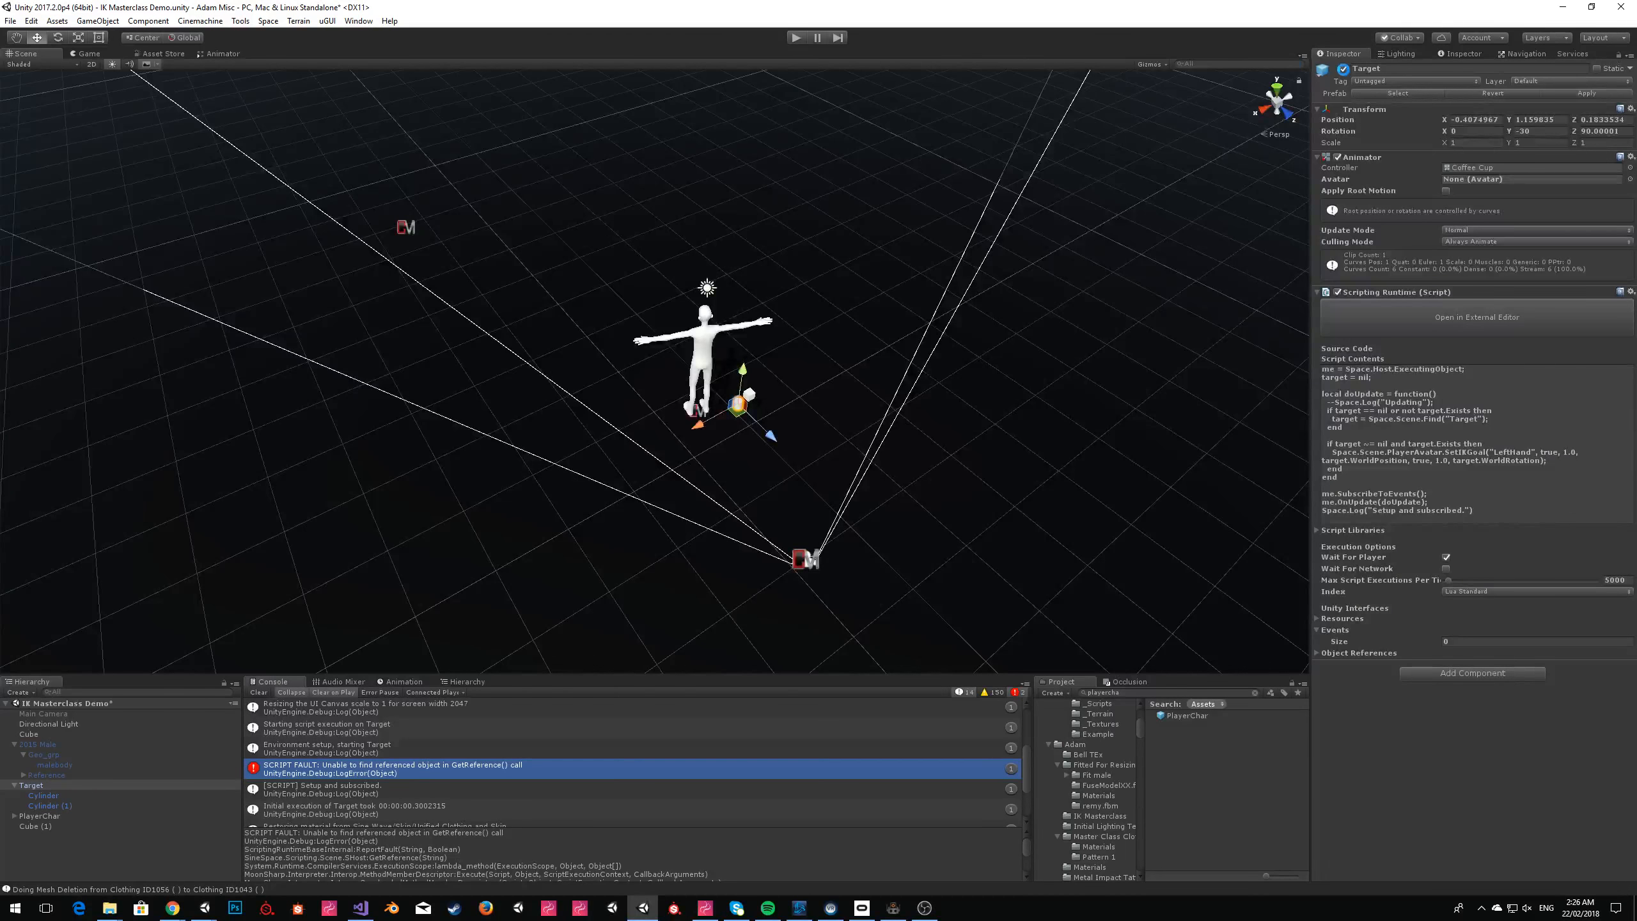
Deactivate the Target object, run the scene, dismiss the Sinespace Editor Pack window and clear the Console.
click(1343, 69)
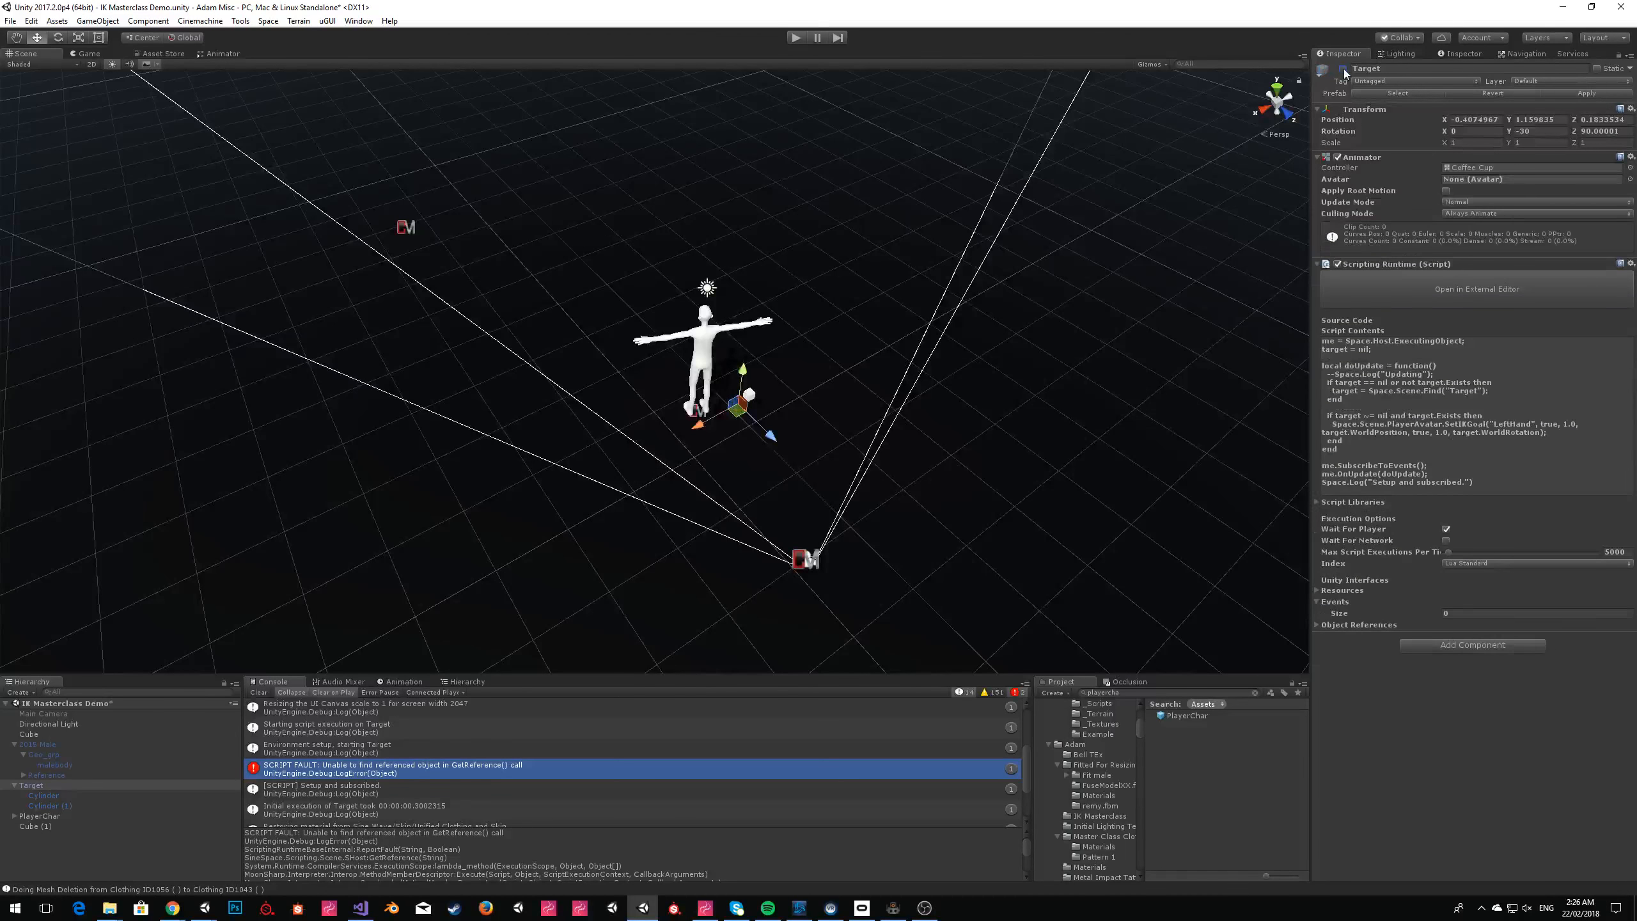
click(798, 39)
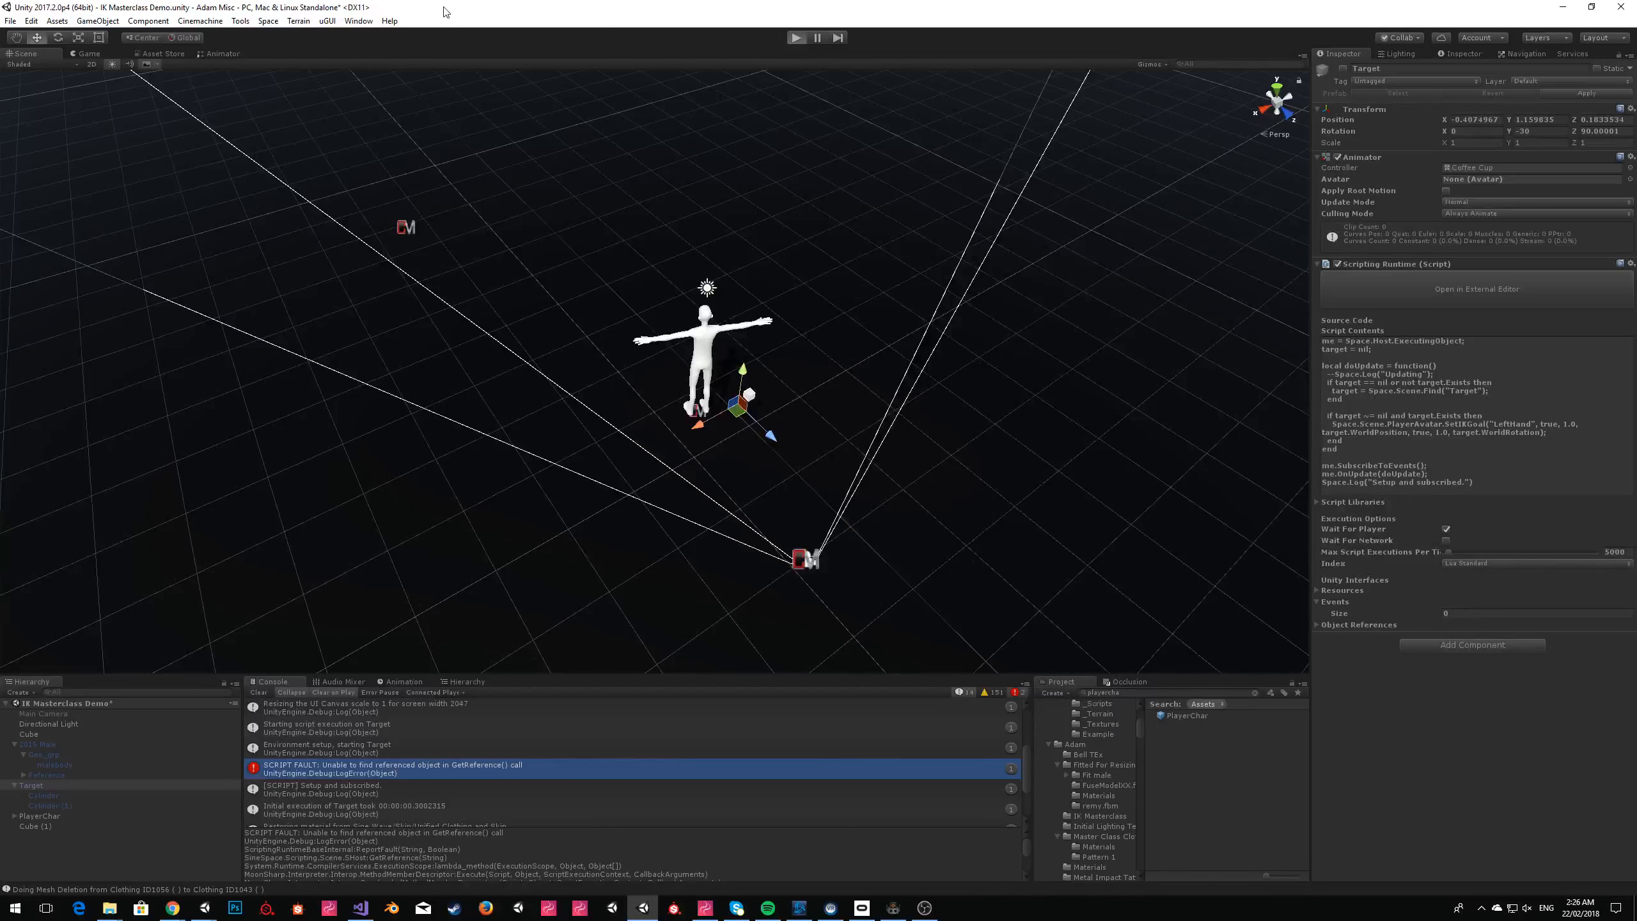
click(1095, 147)
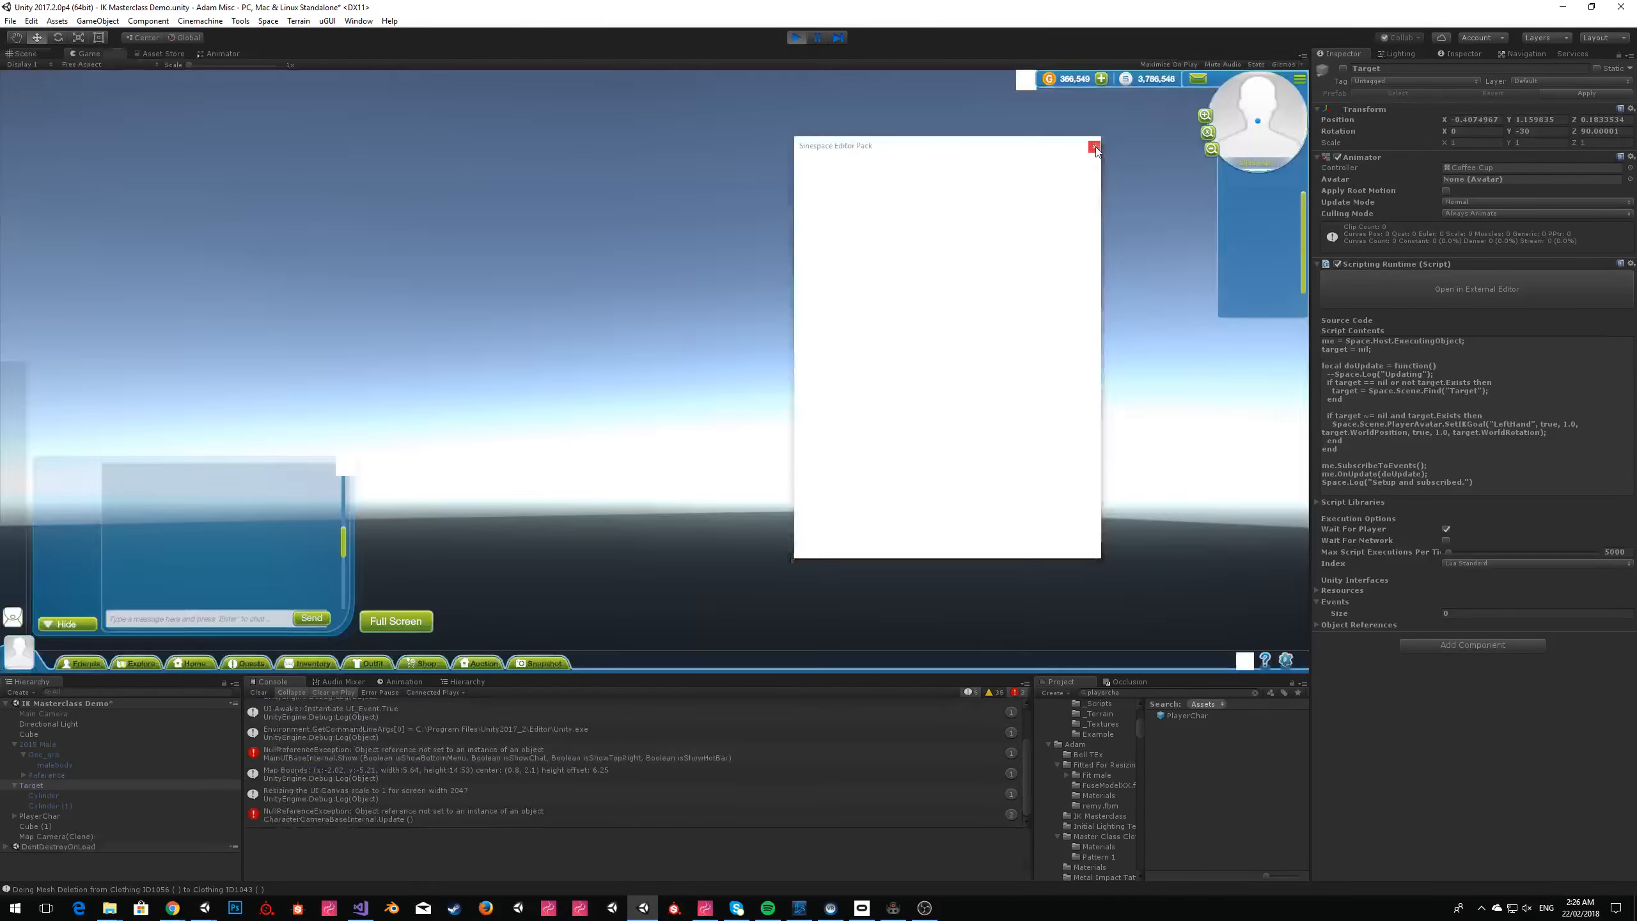
click(1094, 147)
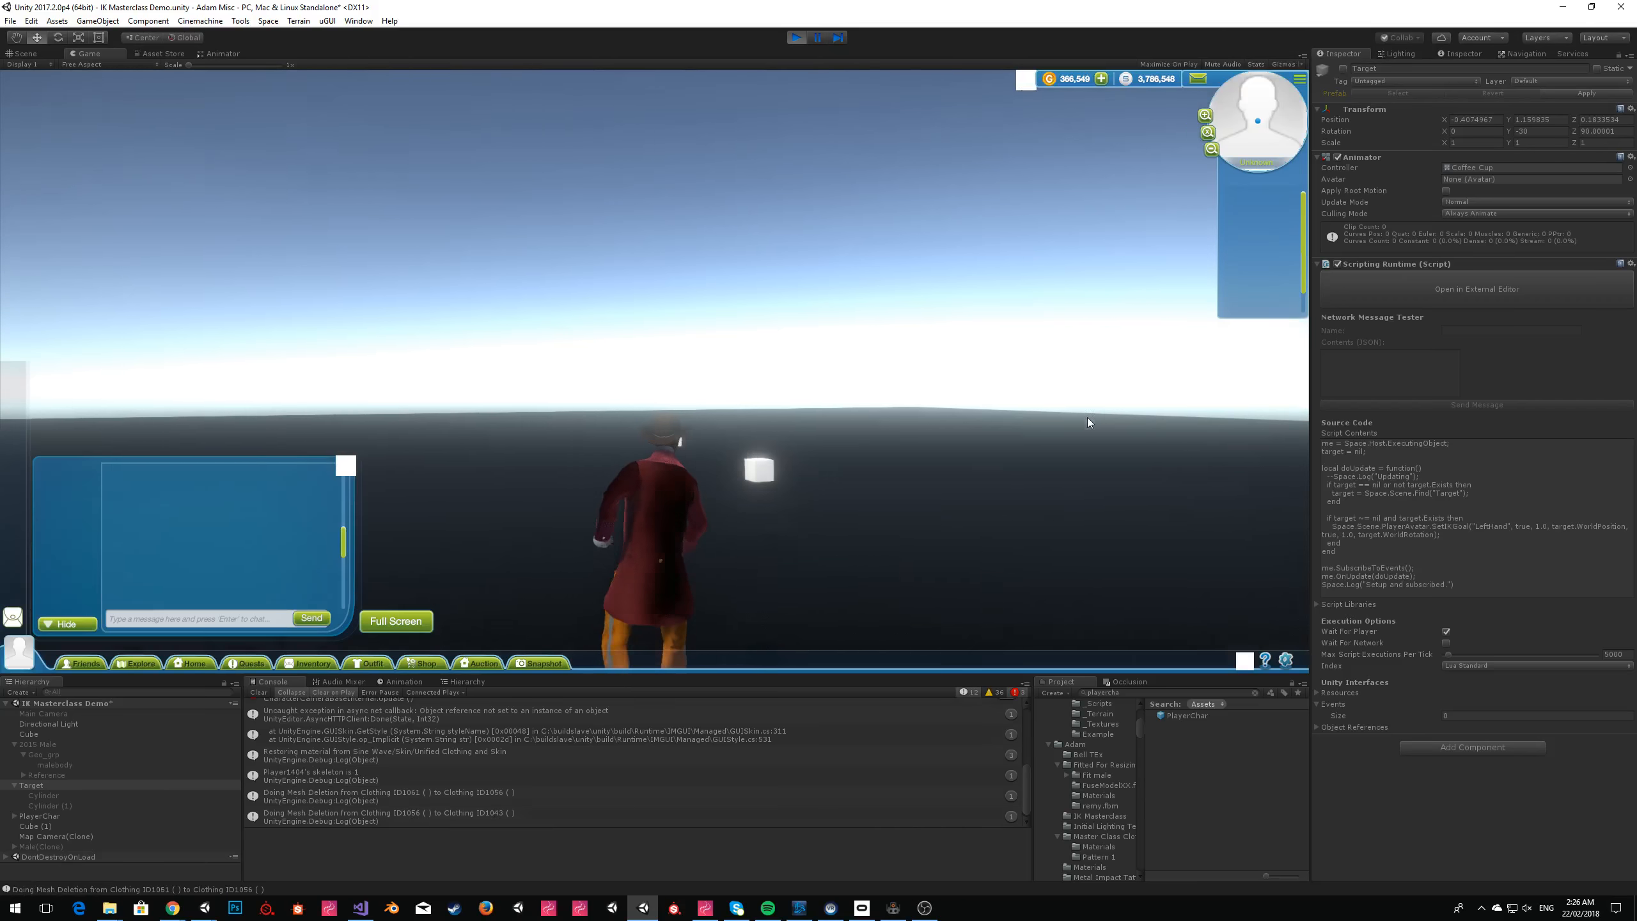
click(258, 693)
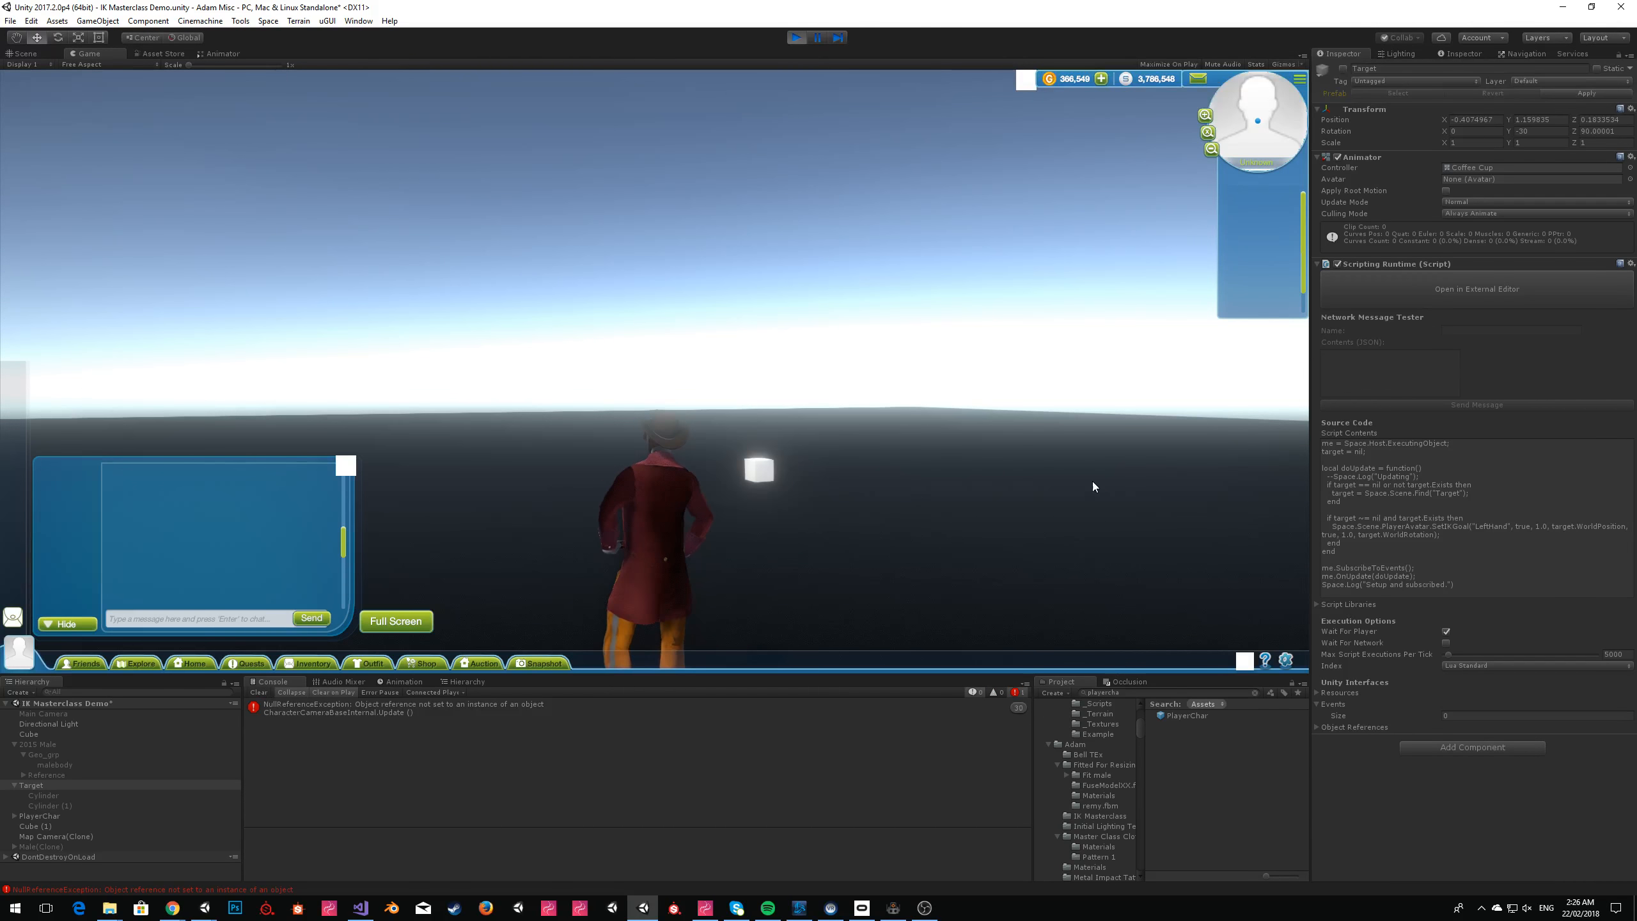
Move the avatar around near the cube and activate the Target object in the running scene.
key(s)
key(d)
key(w)
key(s)
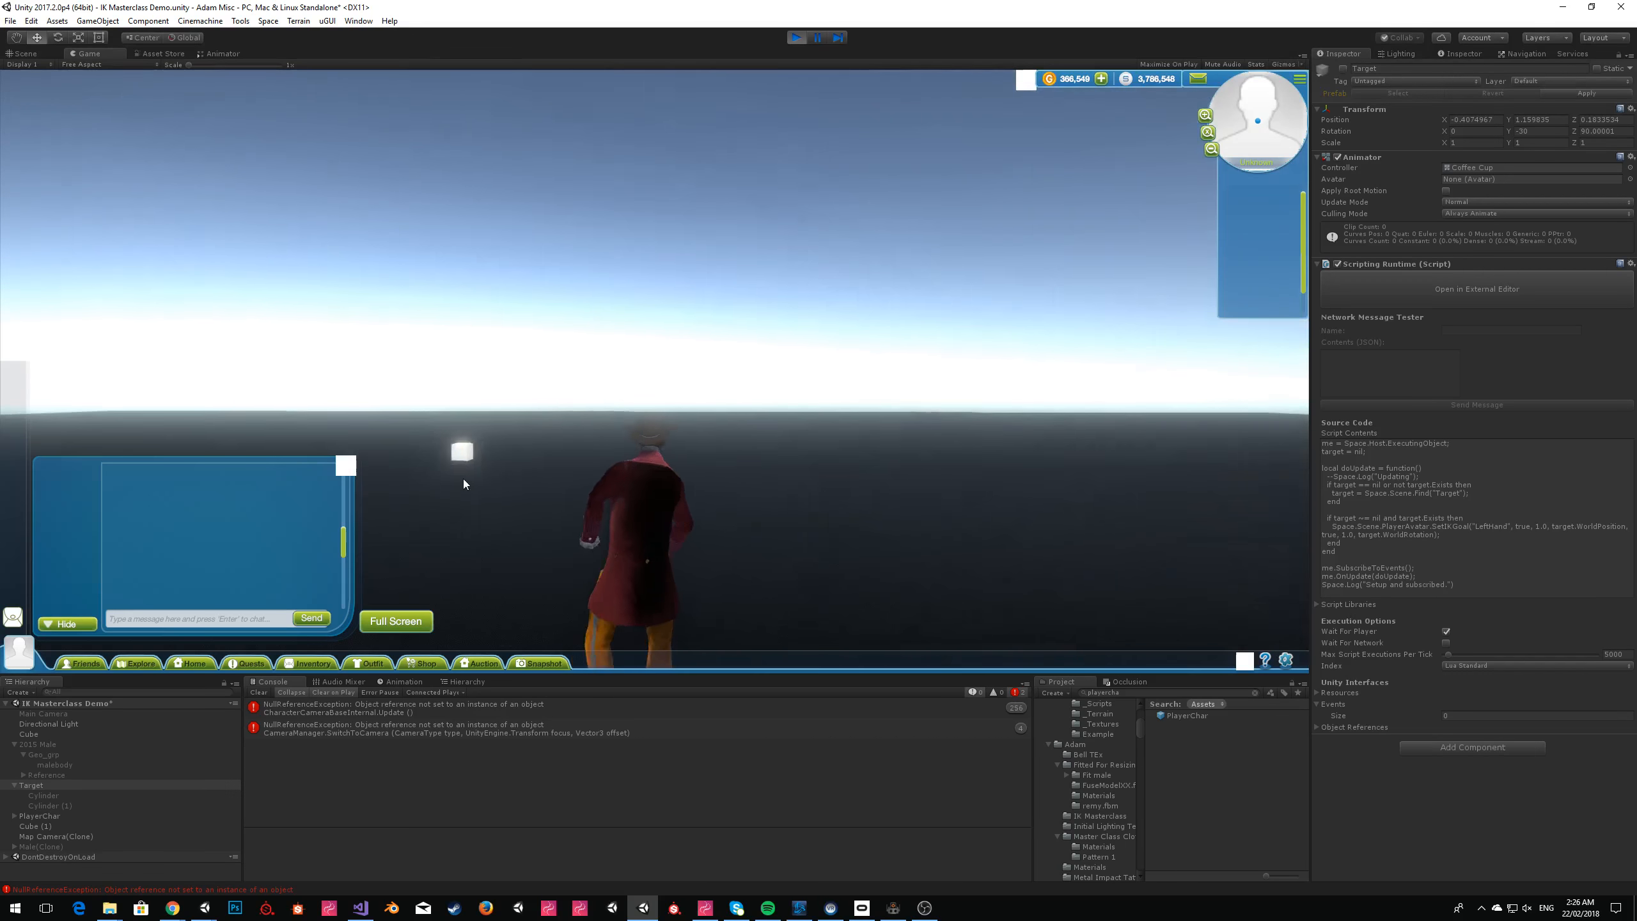
key(a)
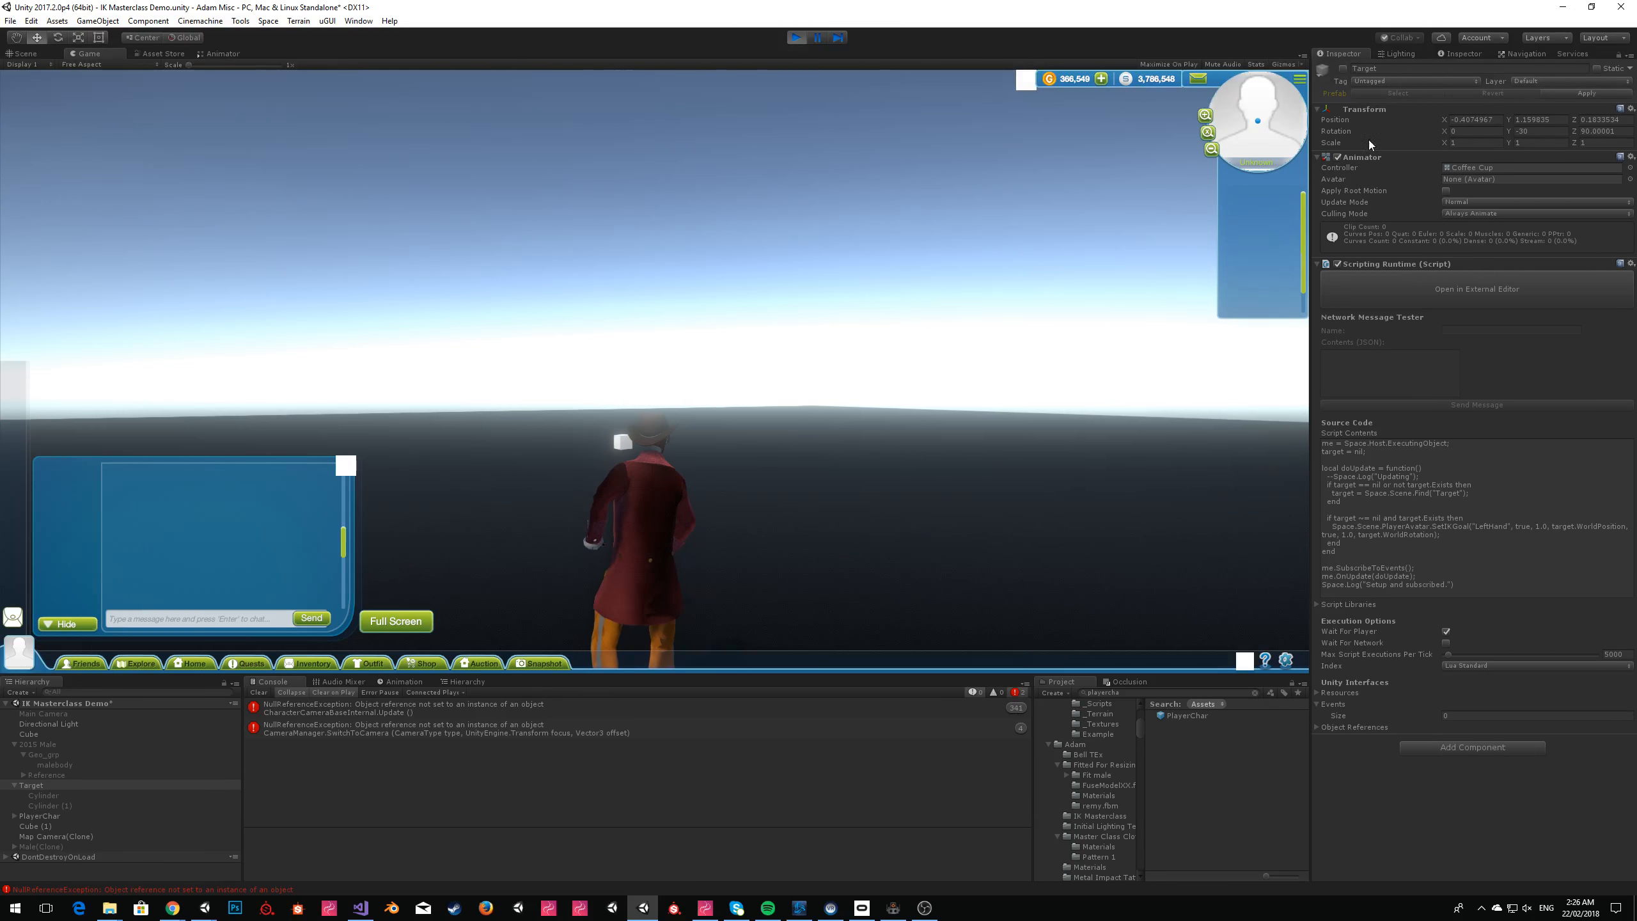
click(1343, 68)
key(a)
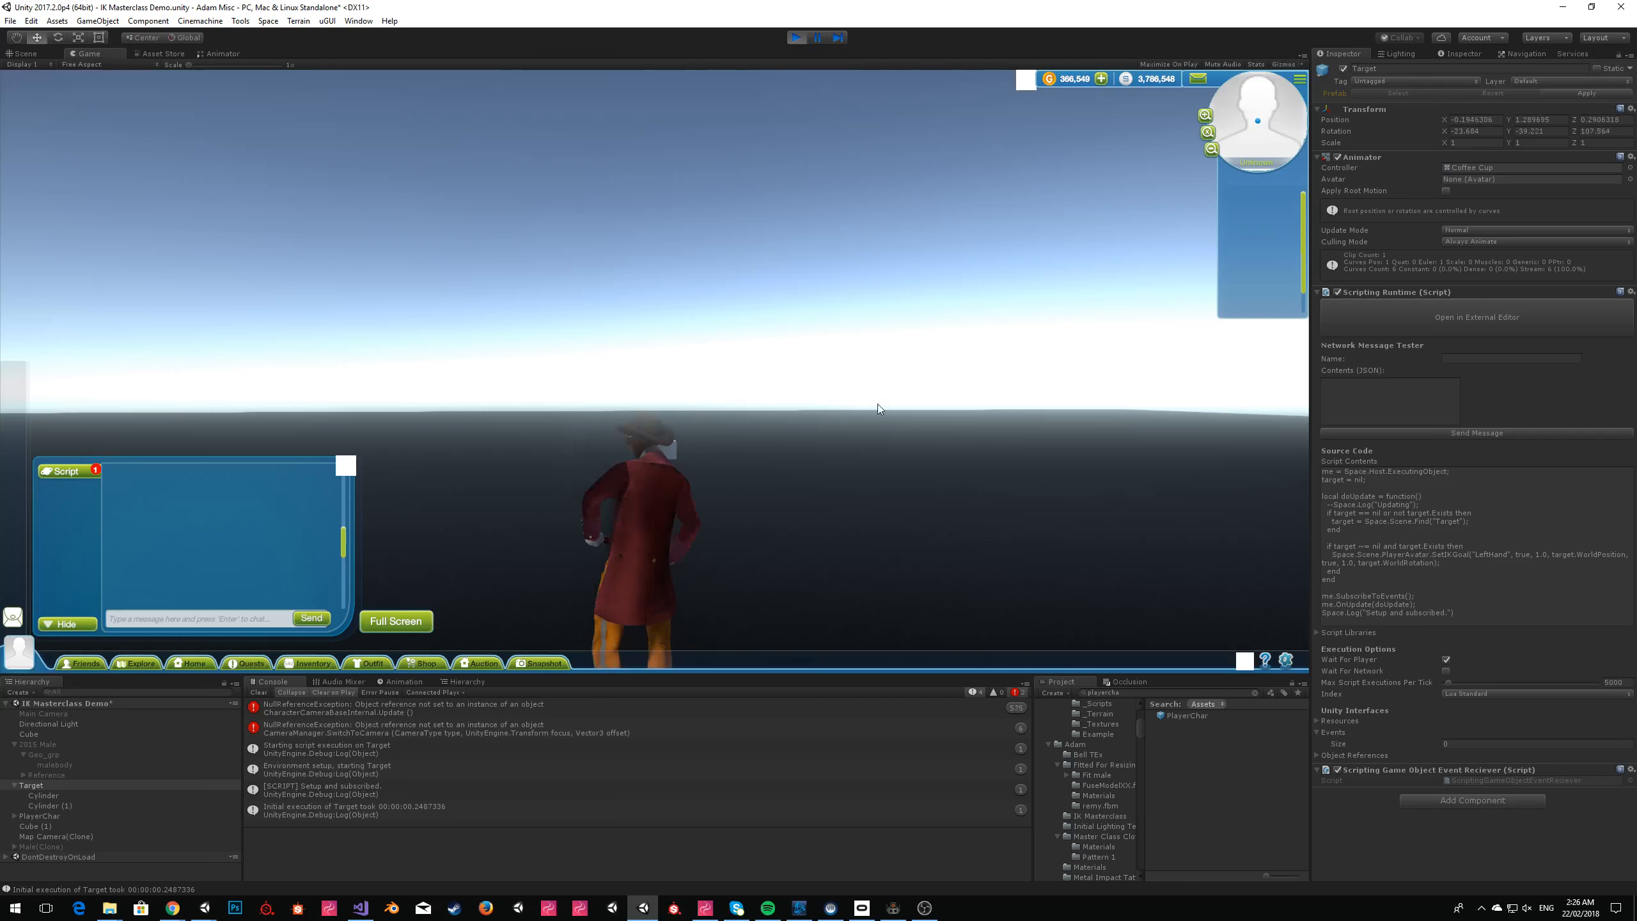
key(d)
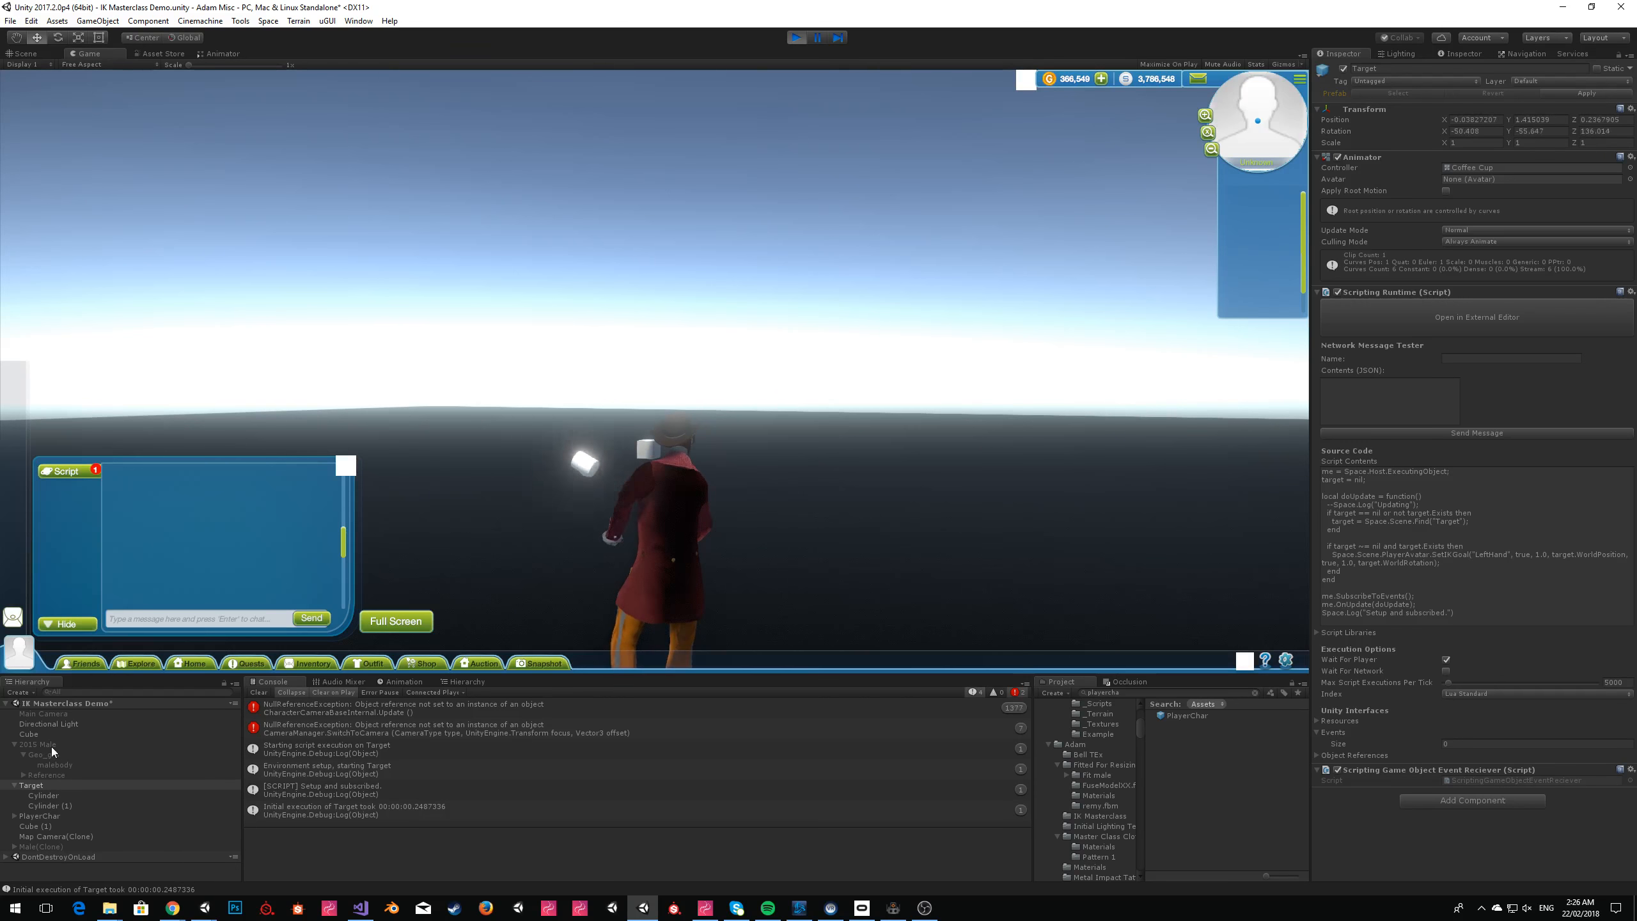
Expand PlayerChar and its capsule in the running scene and inspect the components of Male(Clone).
click(16, 817)
scroll(77, 822, down, 2)
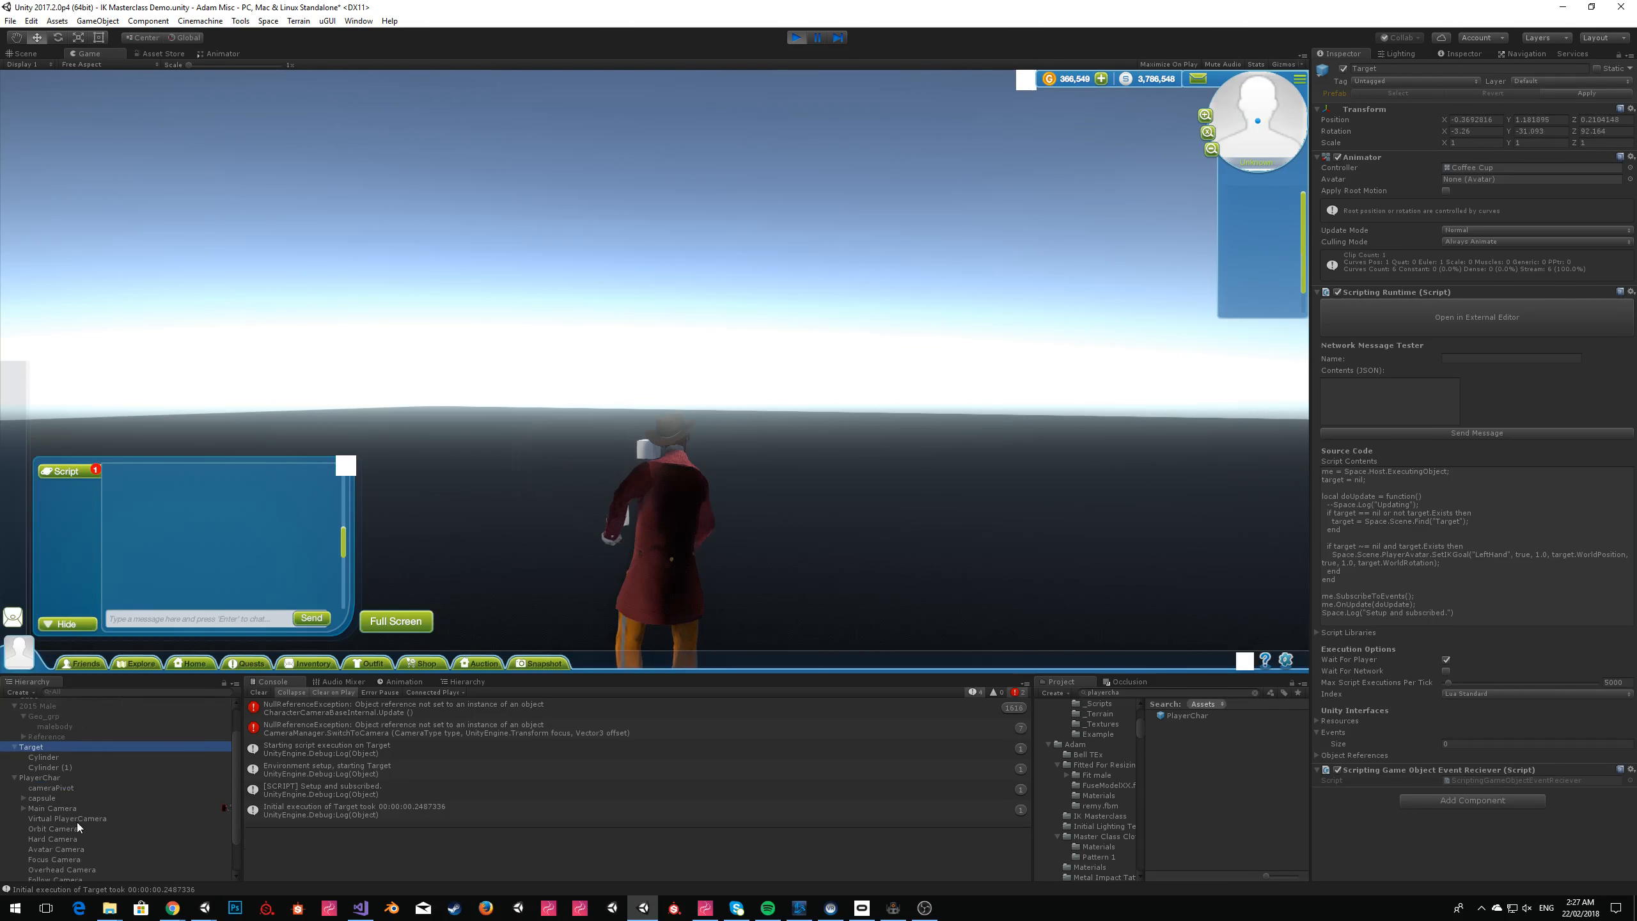
click(24, 800)
click(56, 808)
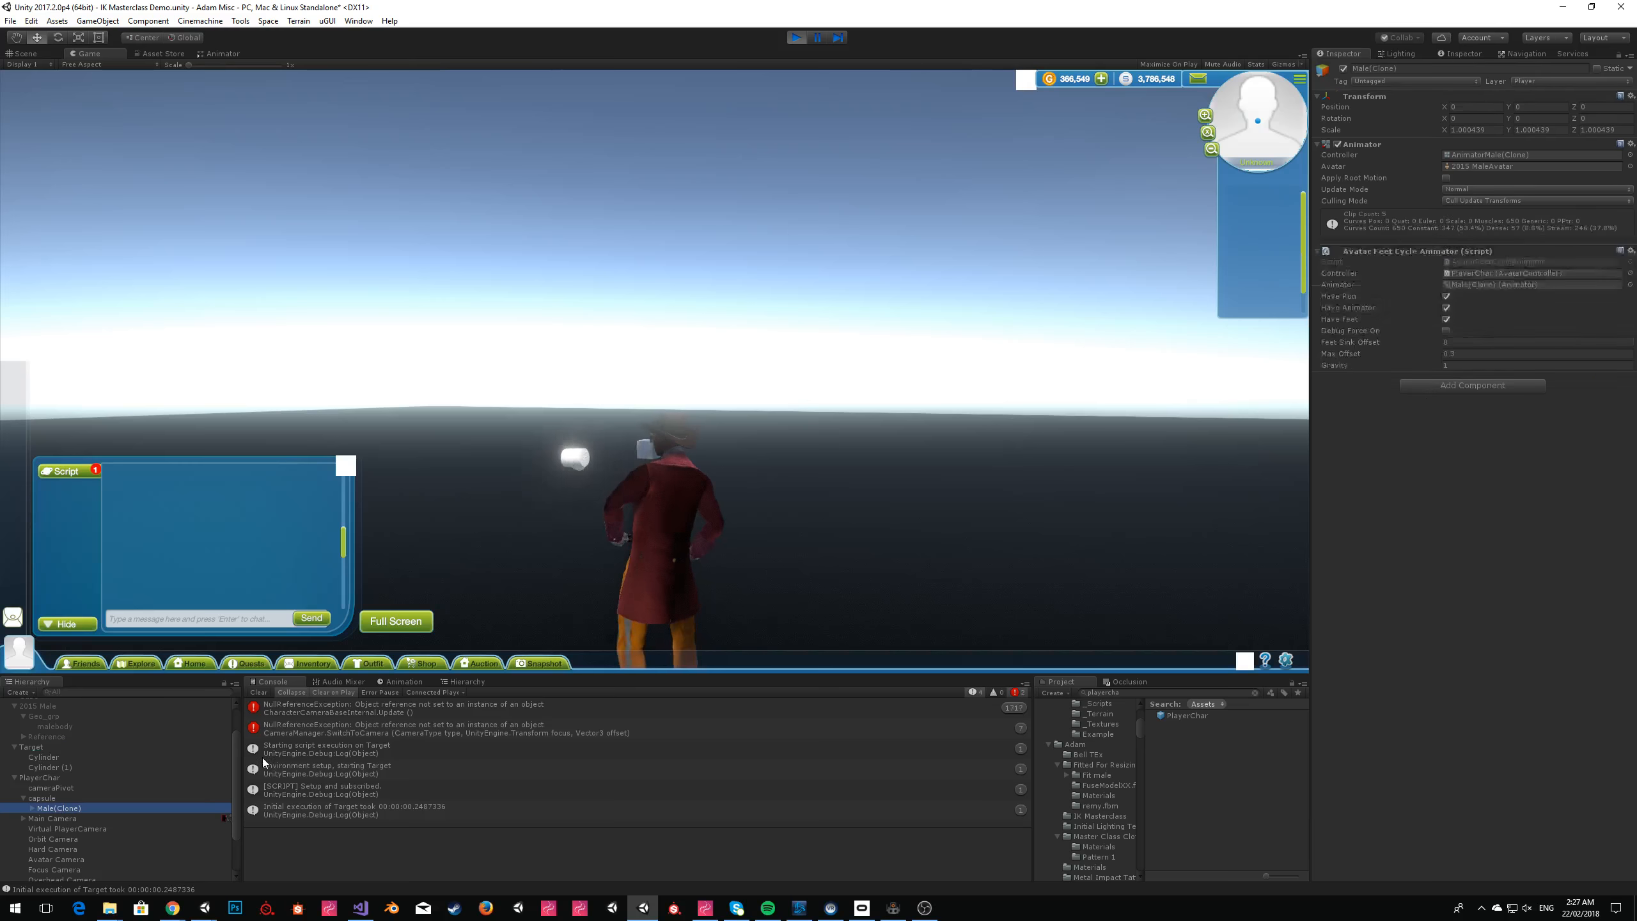
Expand Male(Clone) in the running scene, then stop the scene and return to the Lua script in ZeroBrane Studio.
click(32, 809)
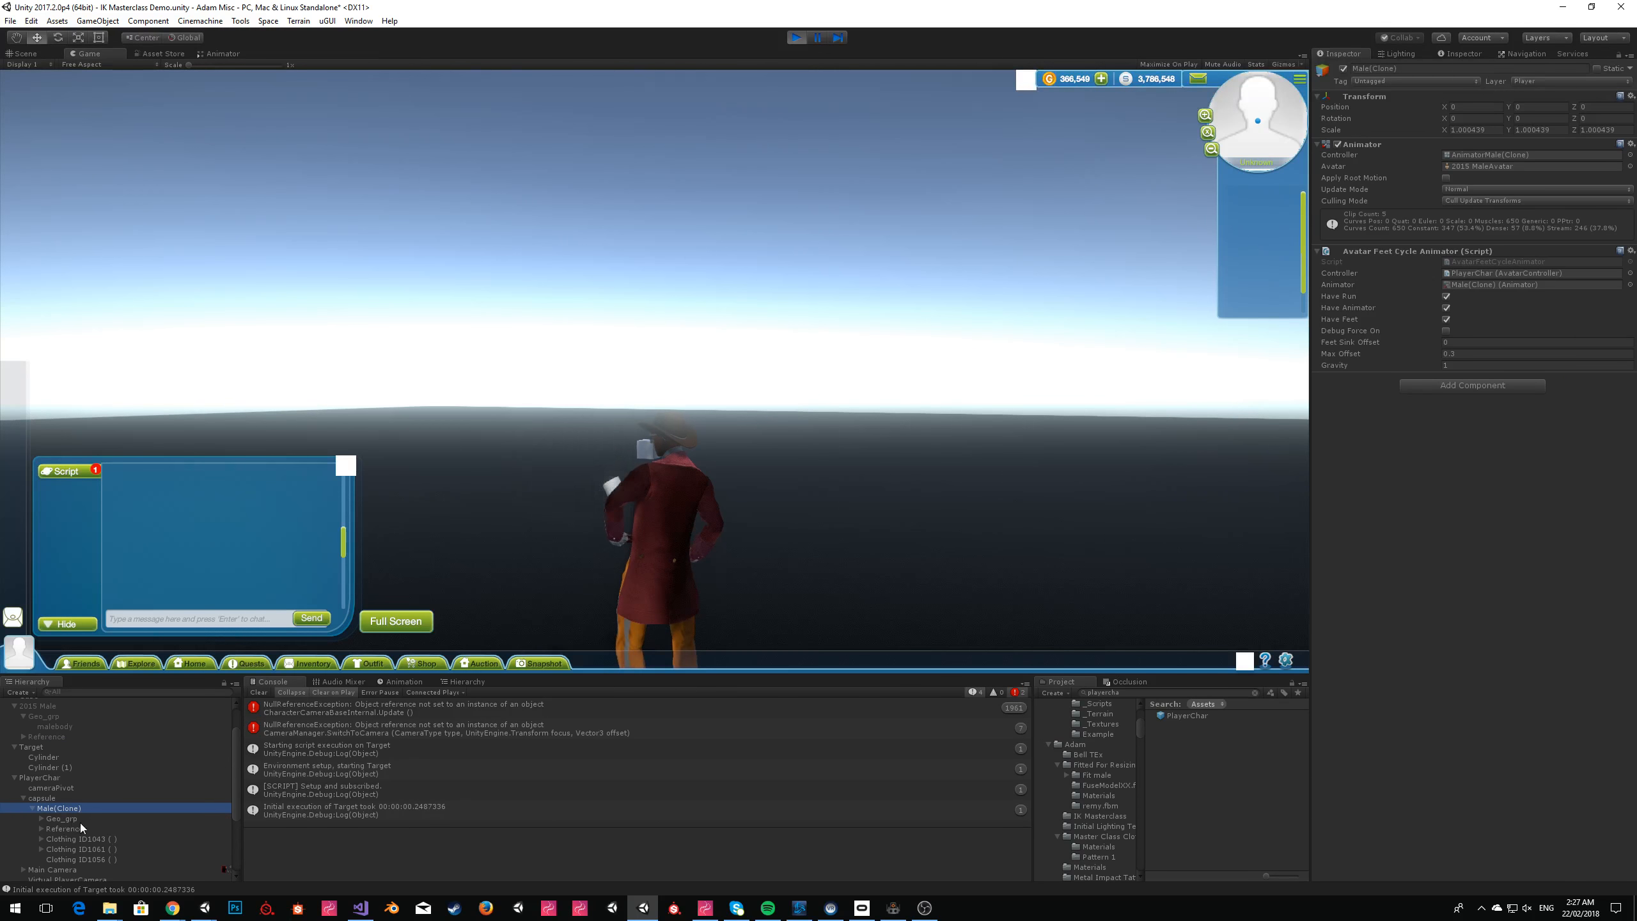
click(797, 39)
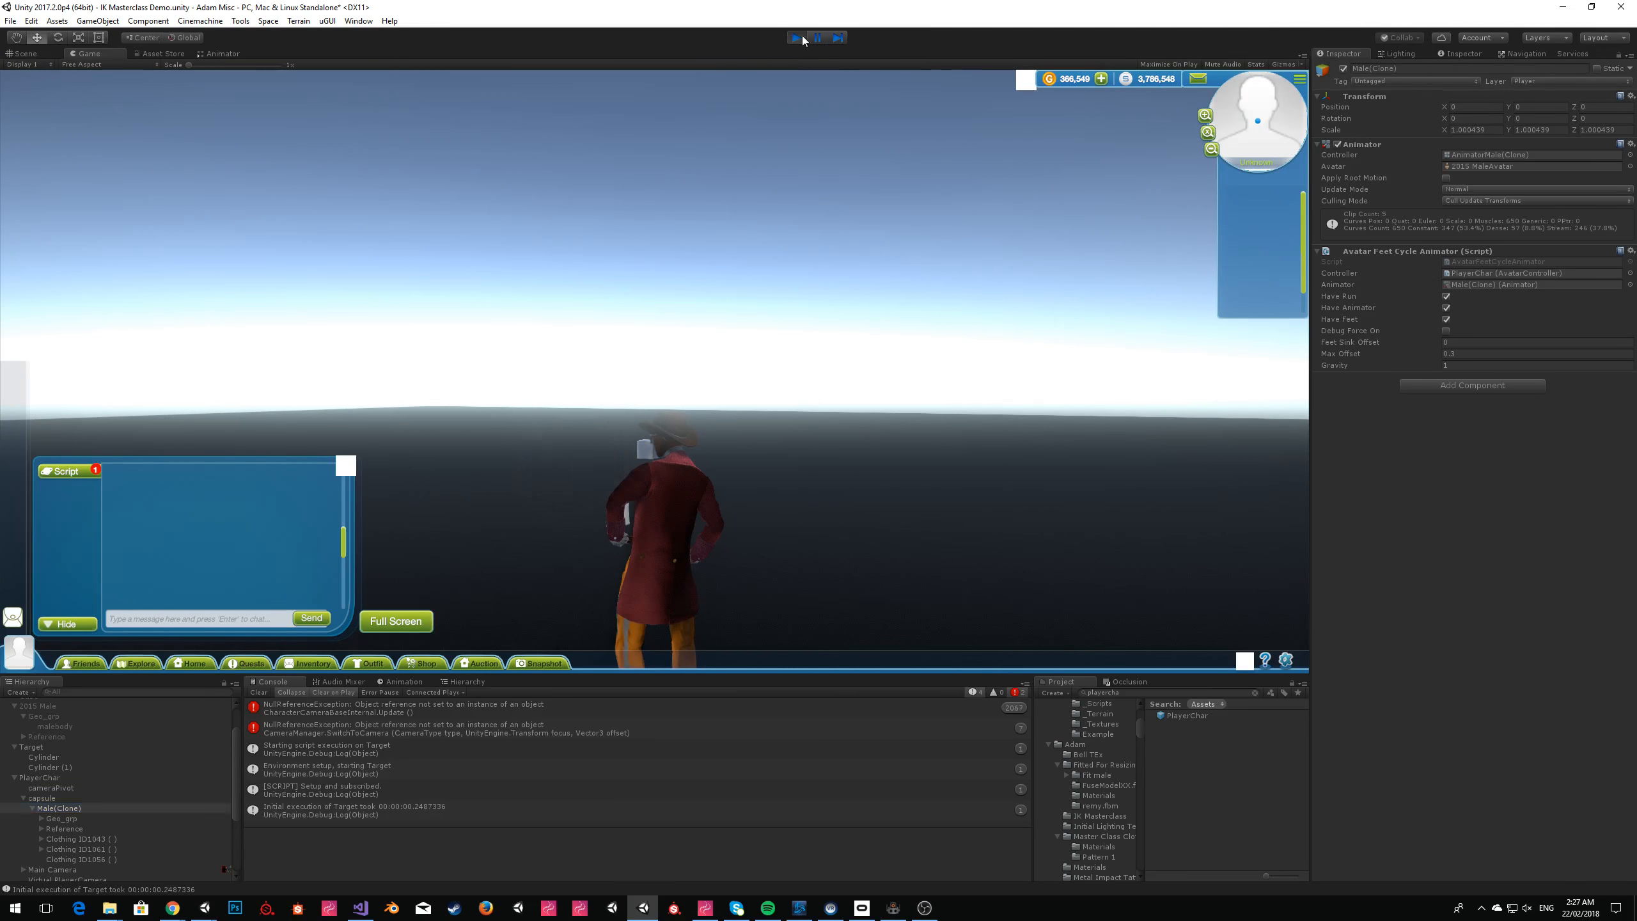
click(895, 908)
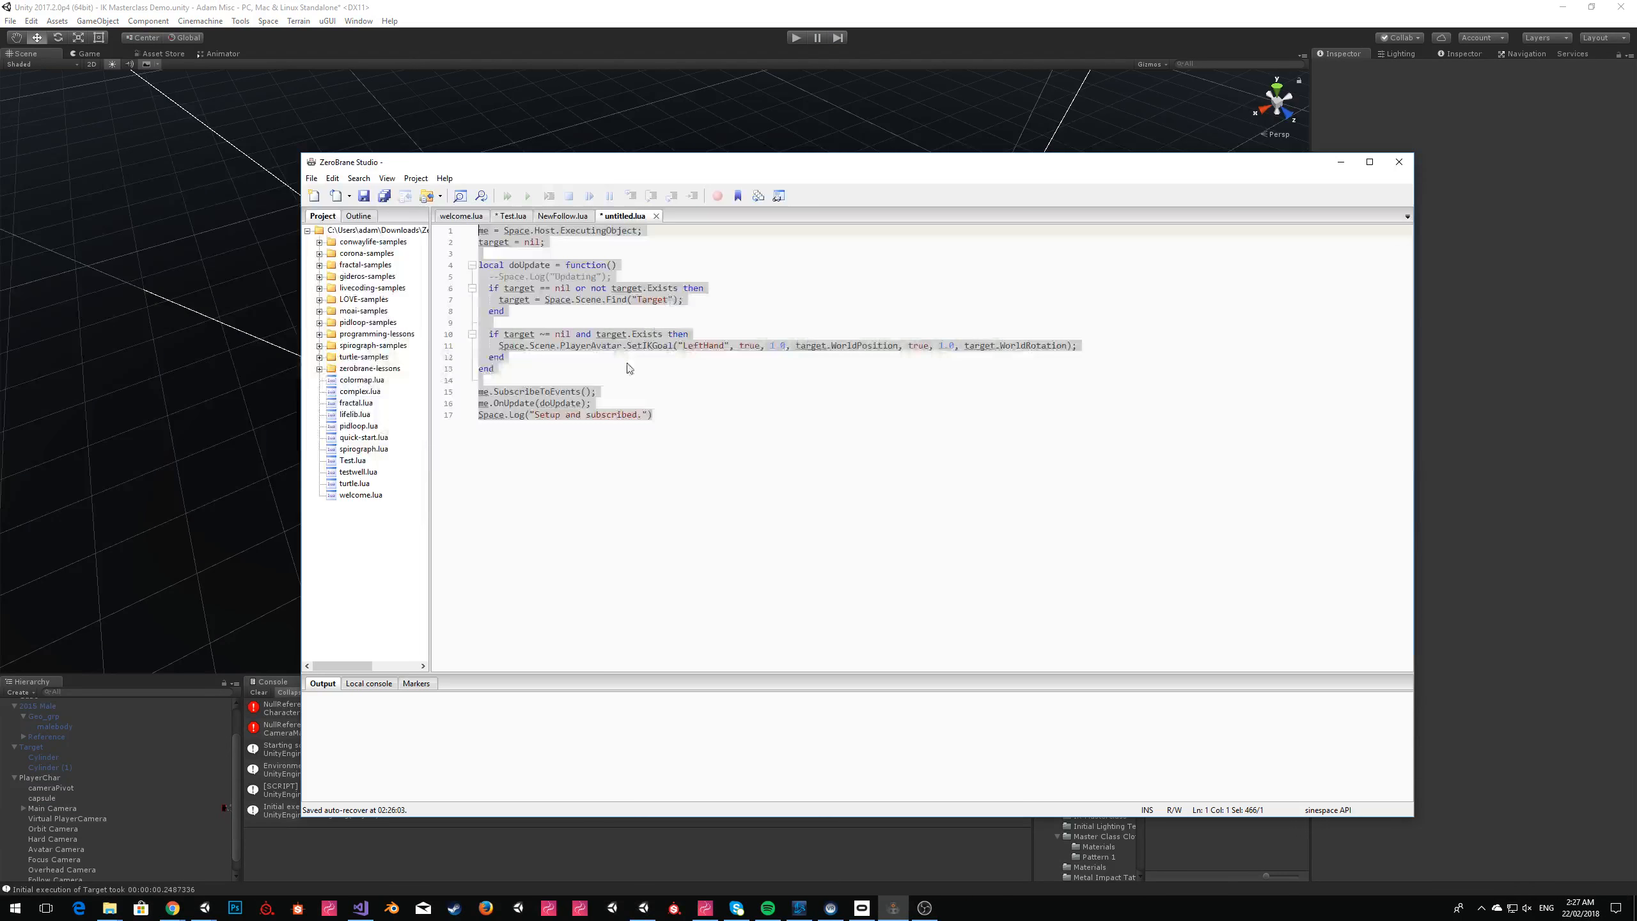
click(598, 303)
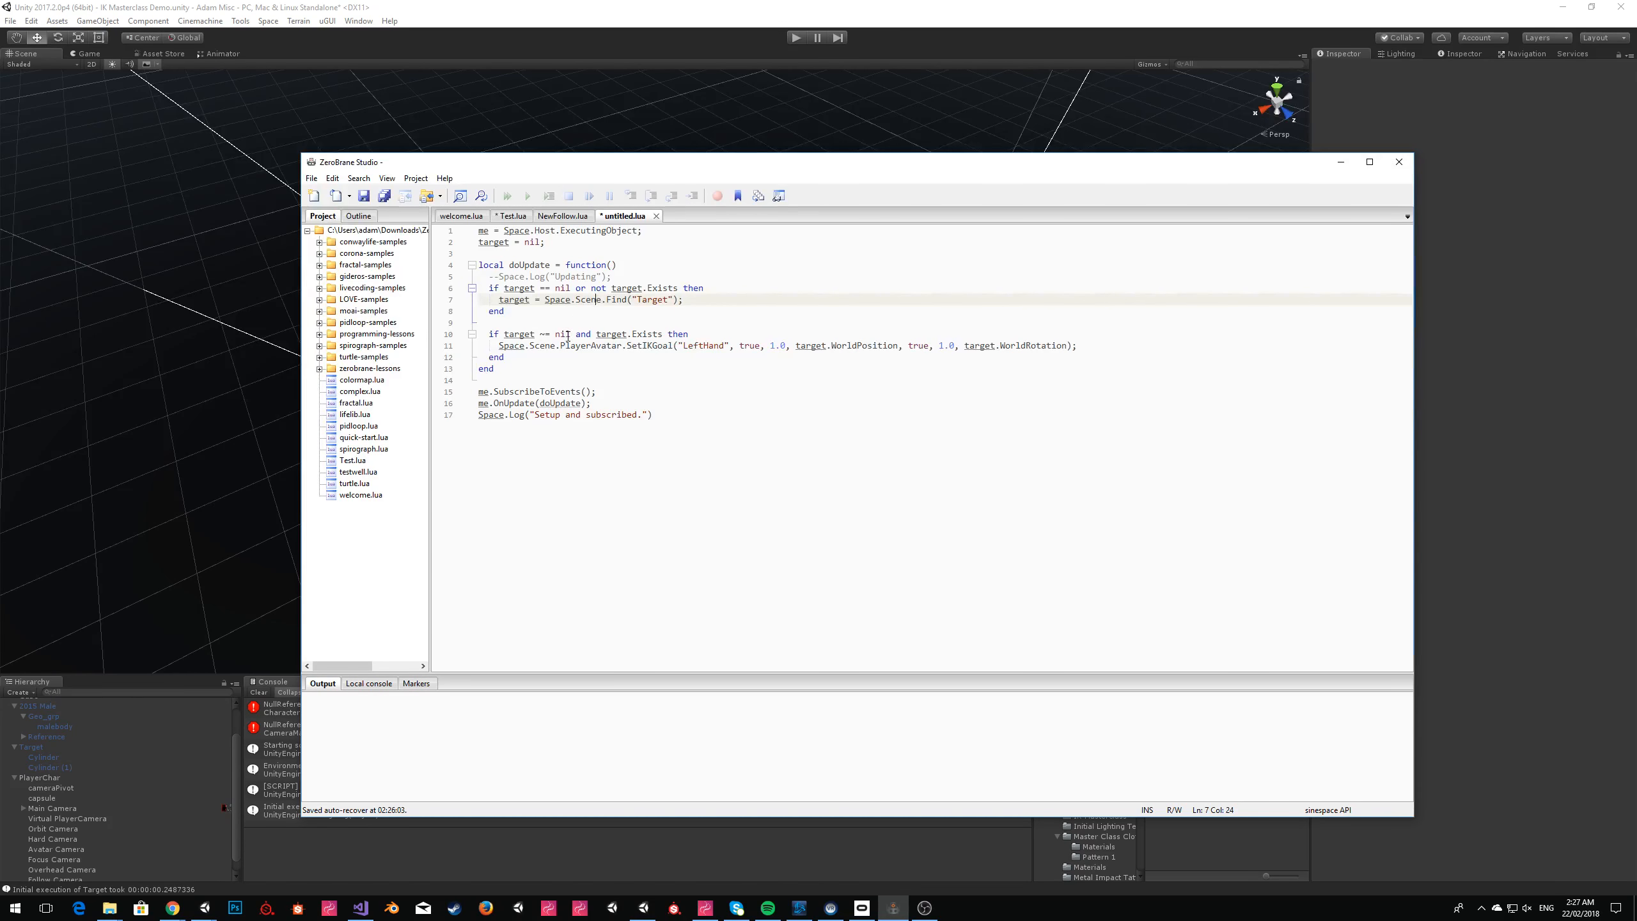
Duplicate the final Space.Log line inside the second if block, directly above the SetIKGoal call.
drag(674, 418, 417, 414)
key(ctrl+c)
click(742, 334)
key(Return)
key(ctrl+v)
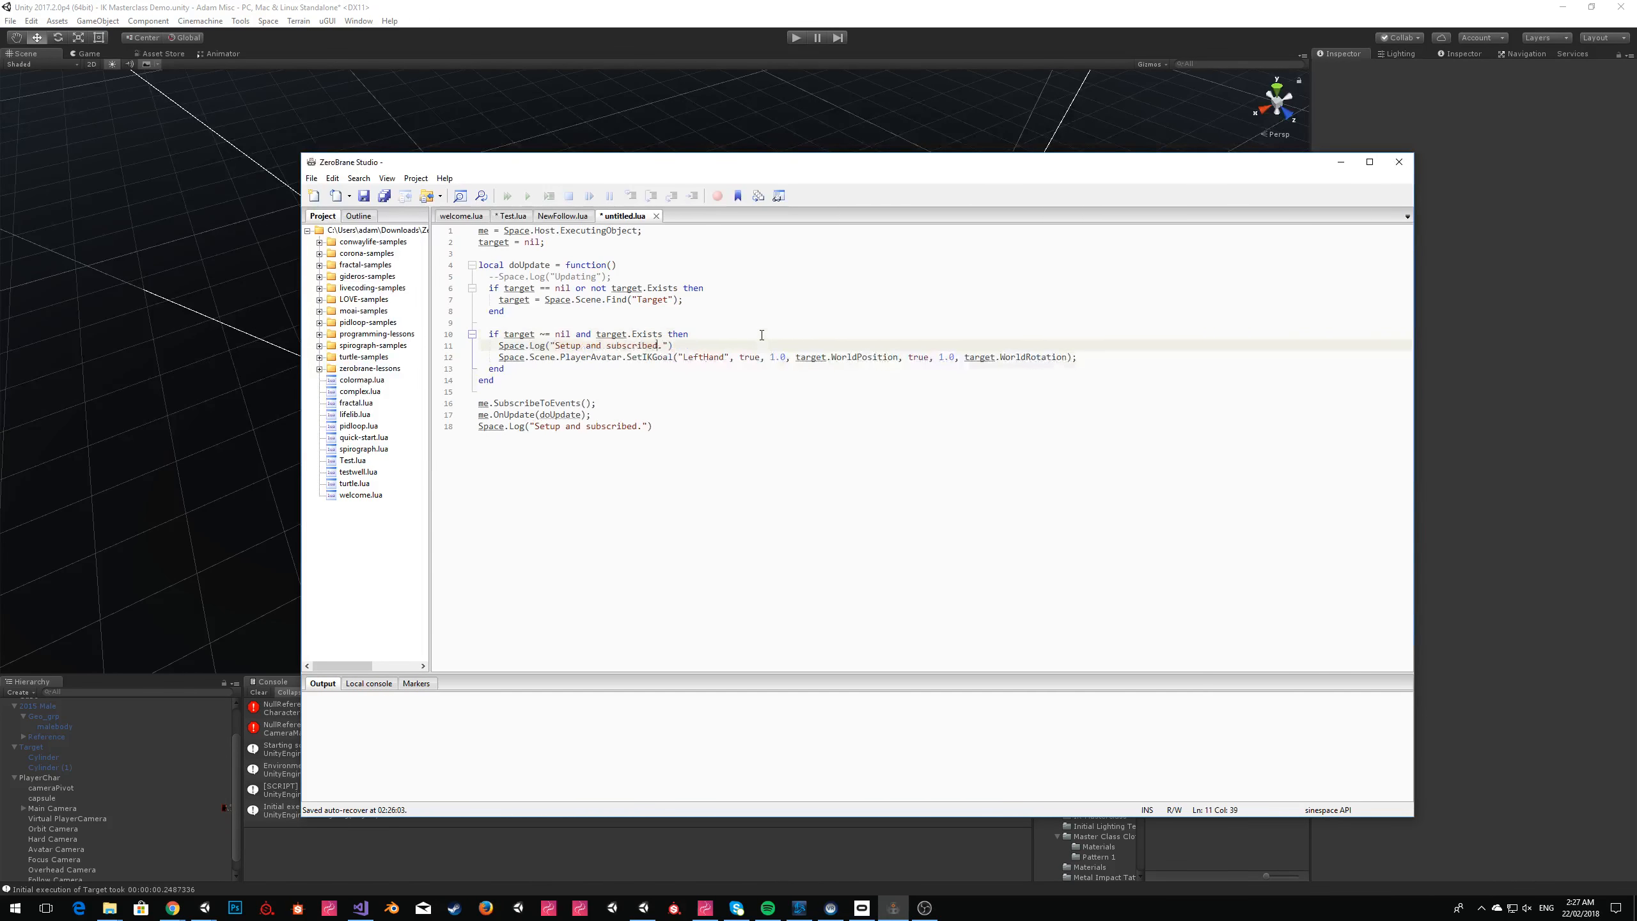
Change the copied log statement's content to "Set IK target to " .. target.WorldPosition.
key(ctrl+shift+Left)
key(ctrl+shift+Left)
key(ctrl+shift+Left)
key(ctrl+shift+Left)
text(Set IK target to " .. target.World)
key(Return)
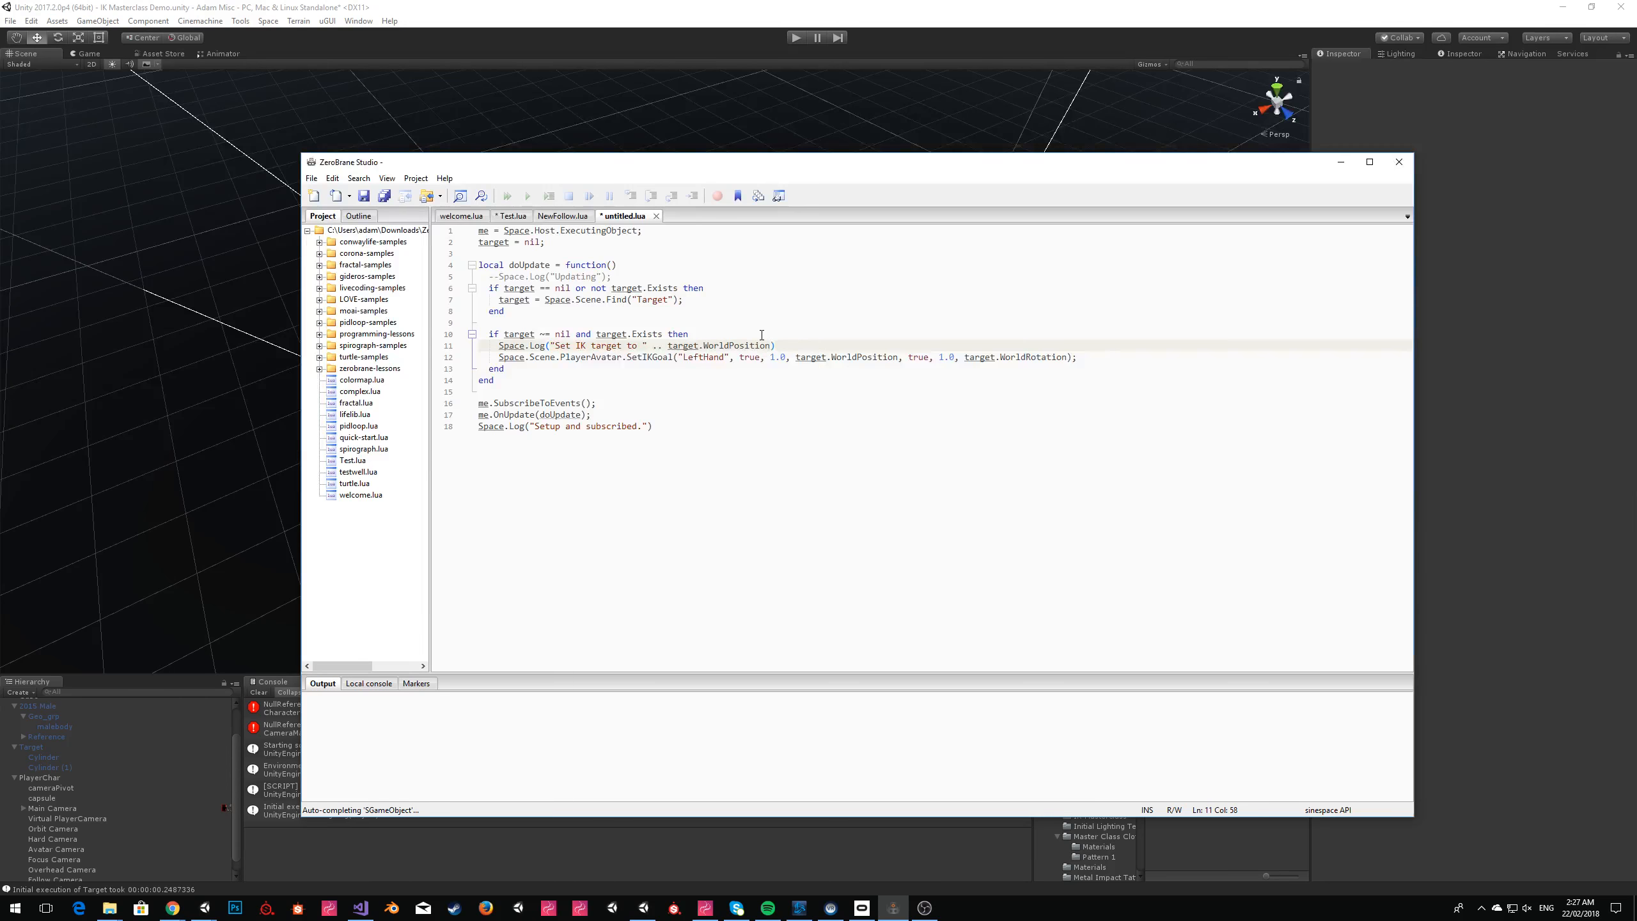
Copy the entire script, return to Unity and replace Target's Script Contents with it.
key(ctrl+a)
click(1476, 388)
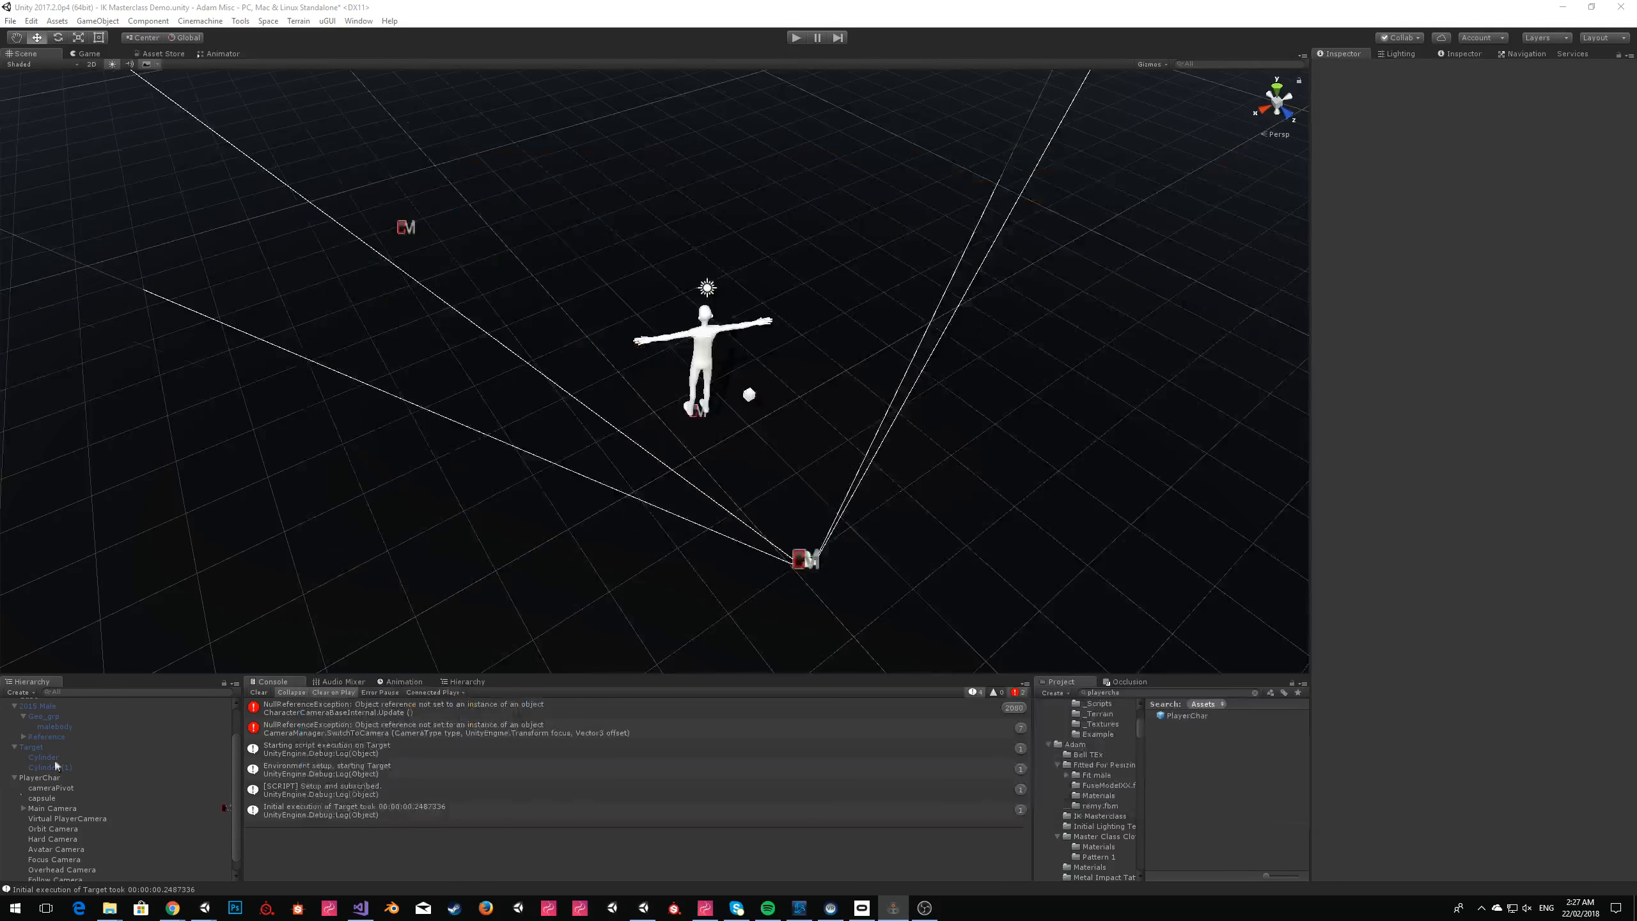
click(19, 779)
click(14, 778)
click(37, 826)
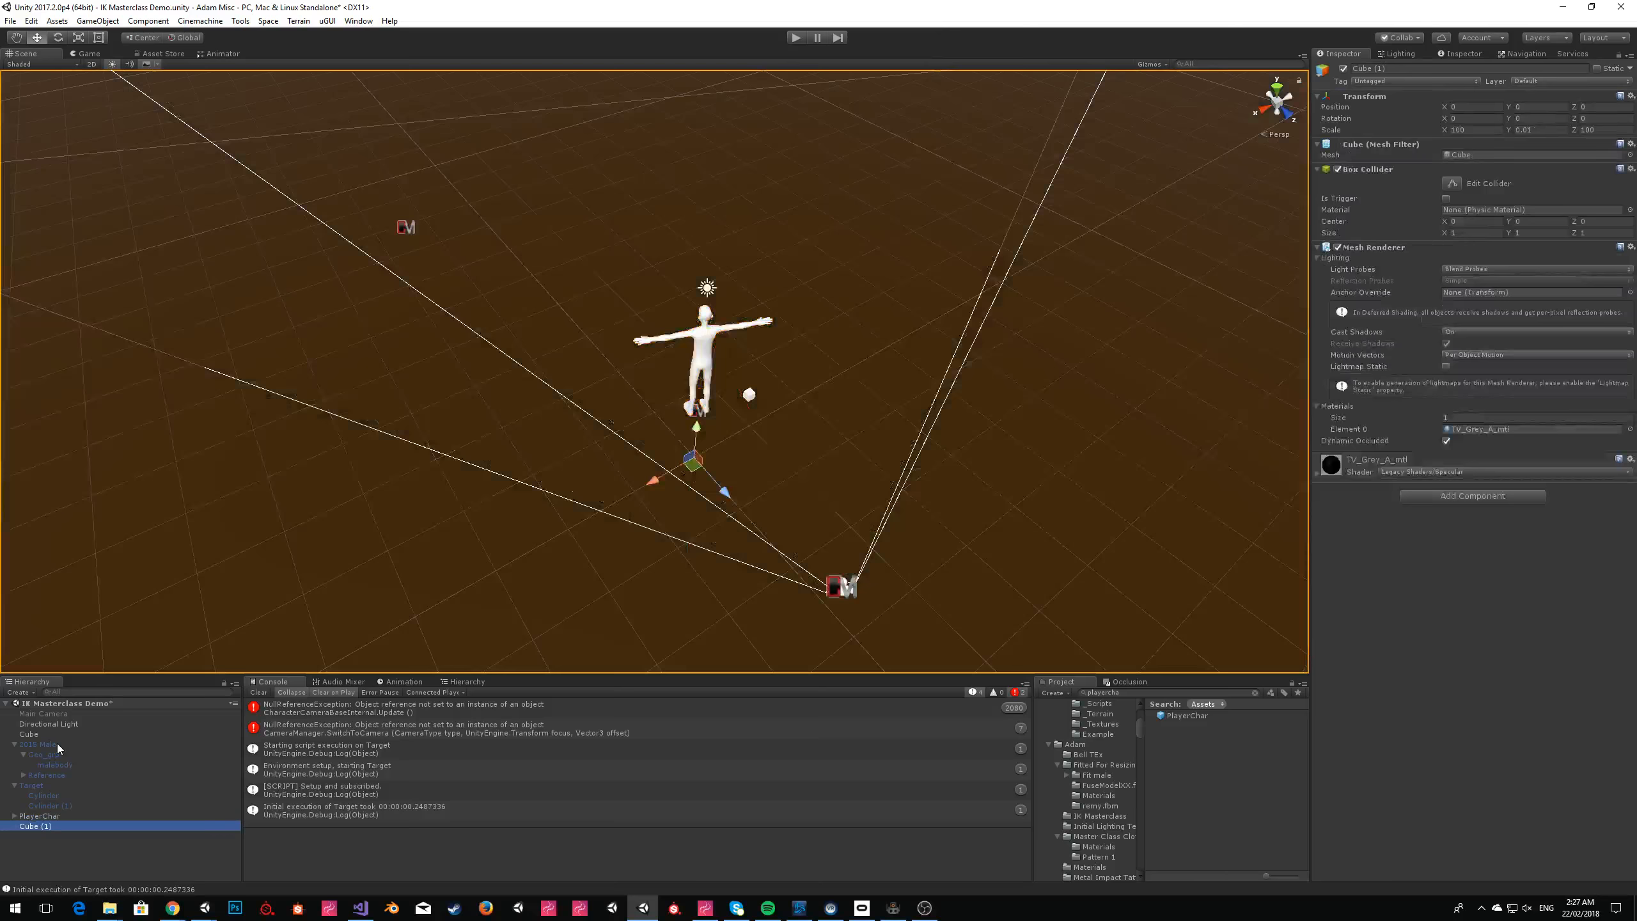
click(32, 786)
click(1491, 465)
Run the scene, dismiss the Sinespace Editor Pack window and clear the Console.
click(792, 37)
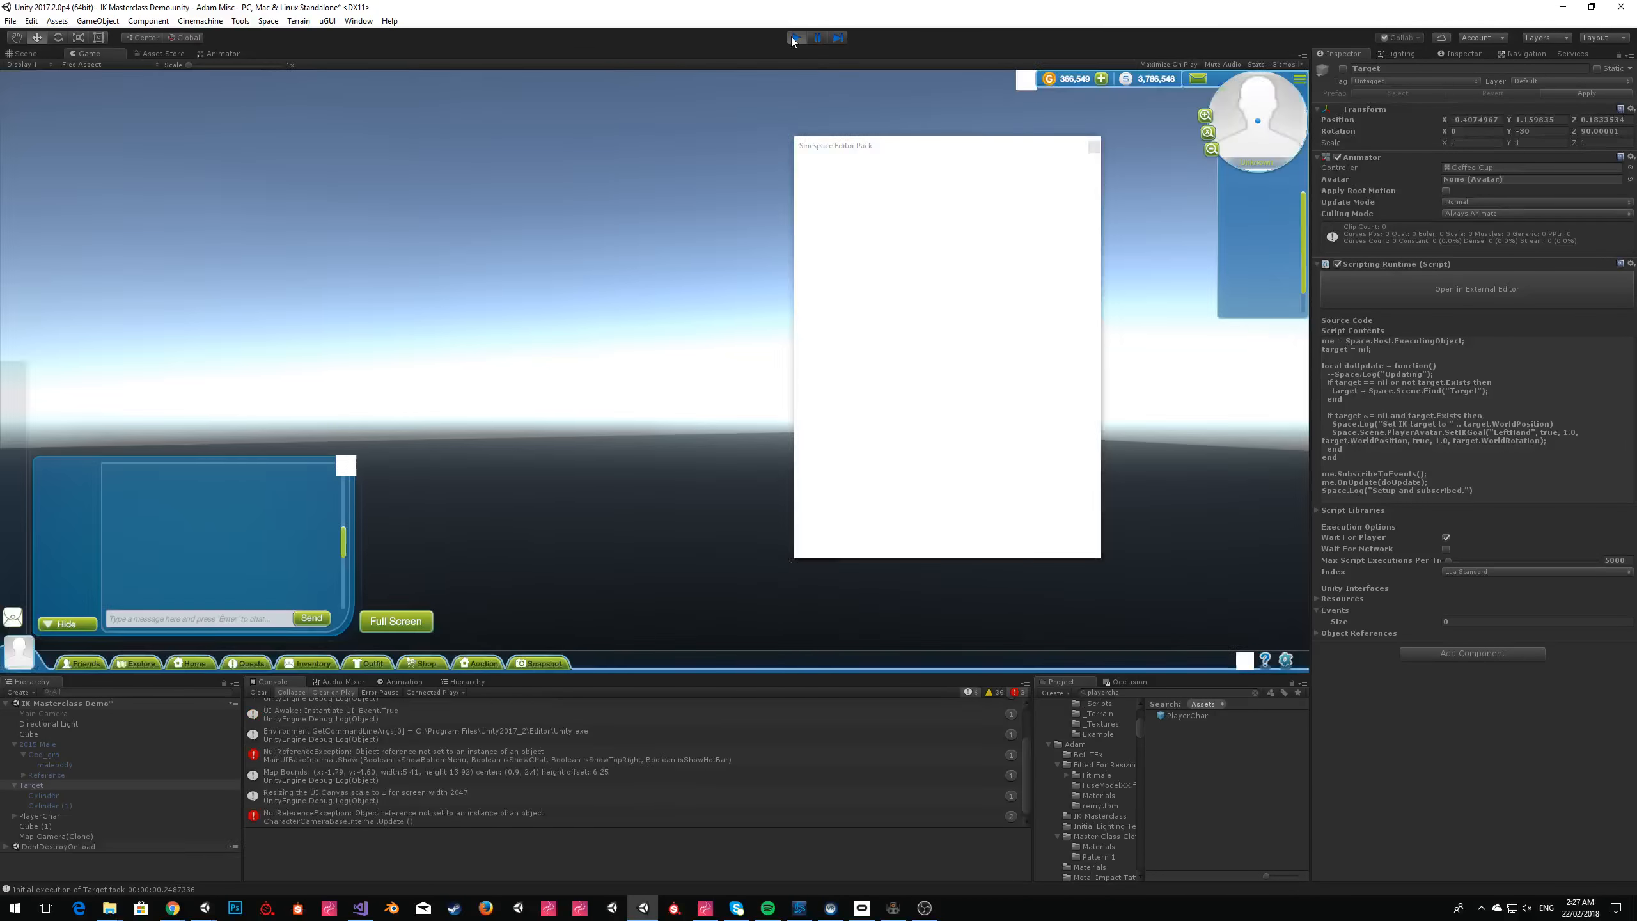
click(1094, 148)
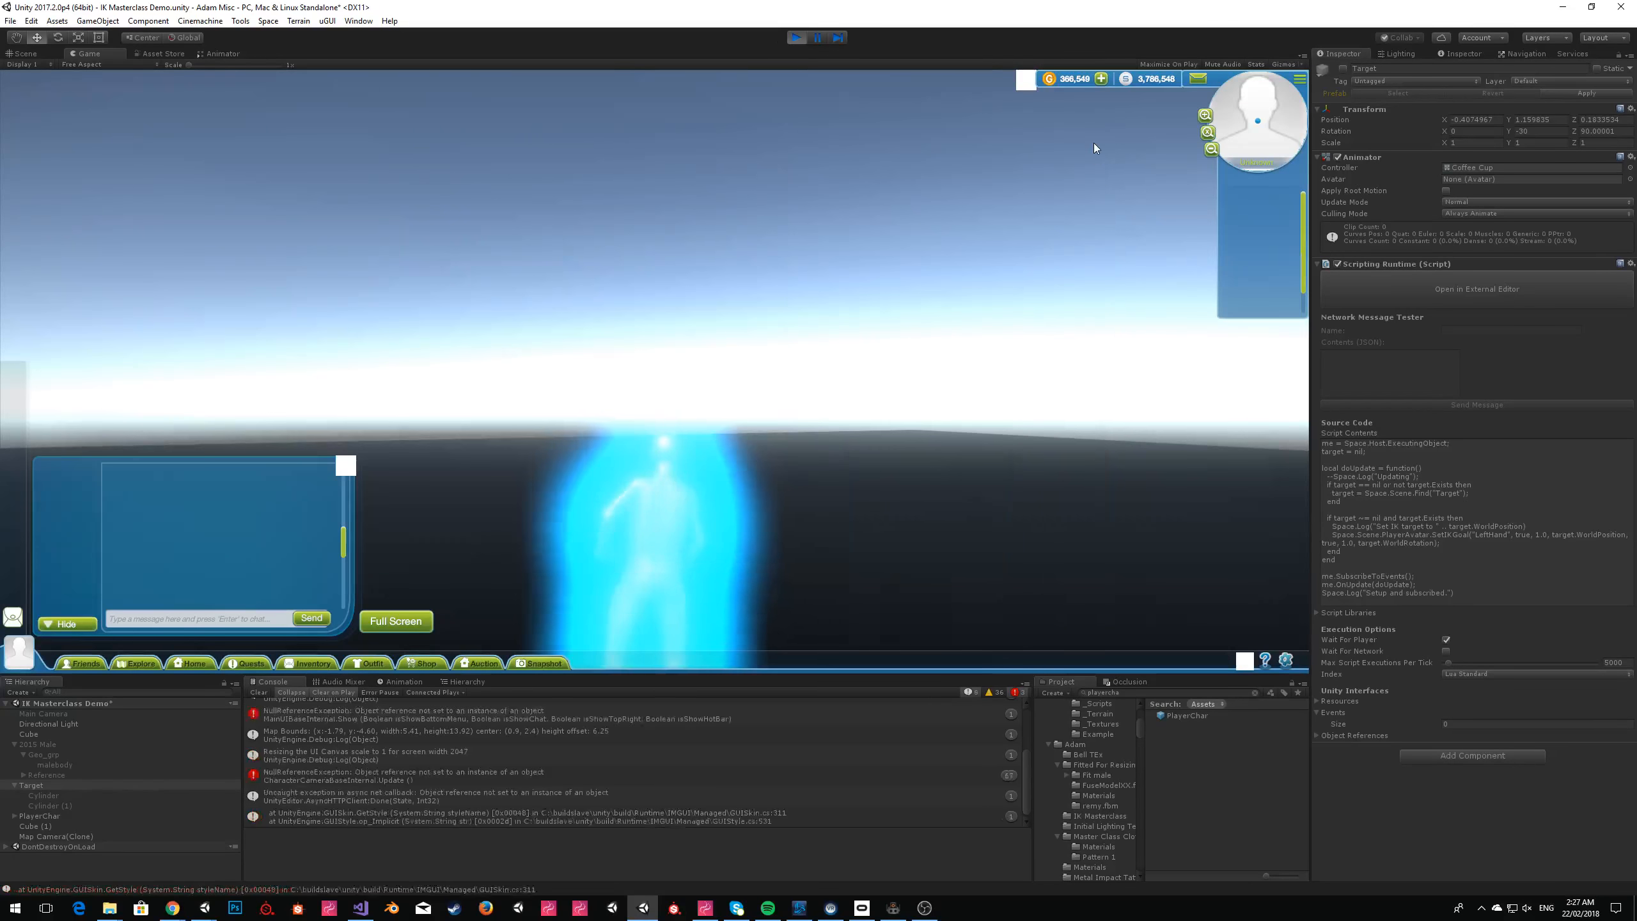
click(270, 691)
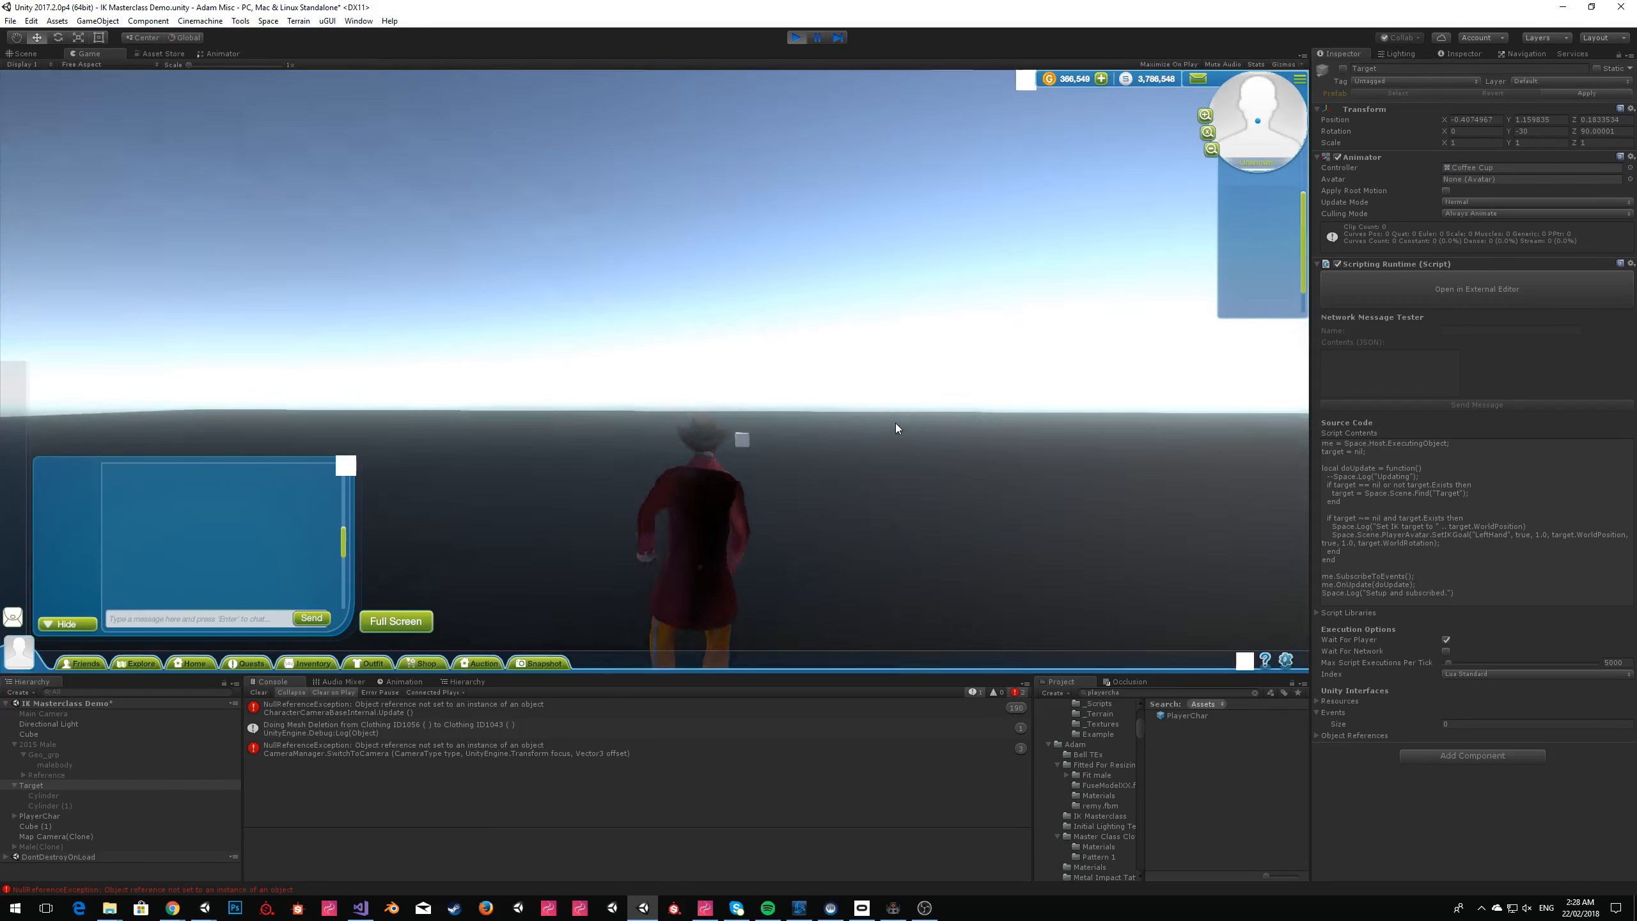
Activate the Target object, examine the script error in the Console and stop the scene.
click(1342, 68)
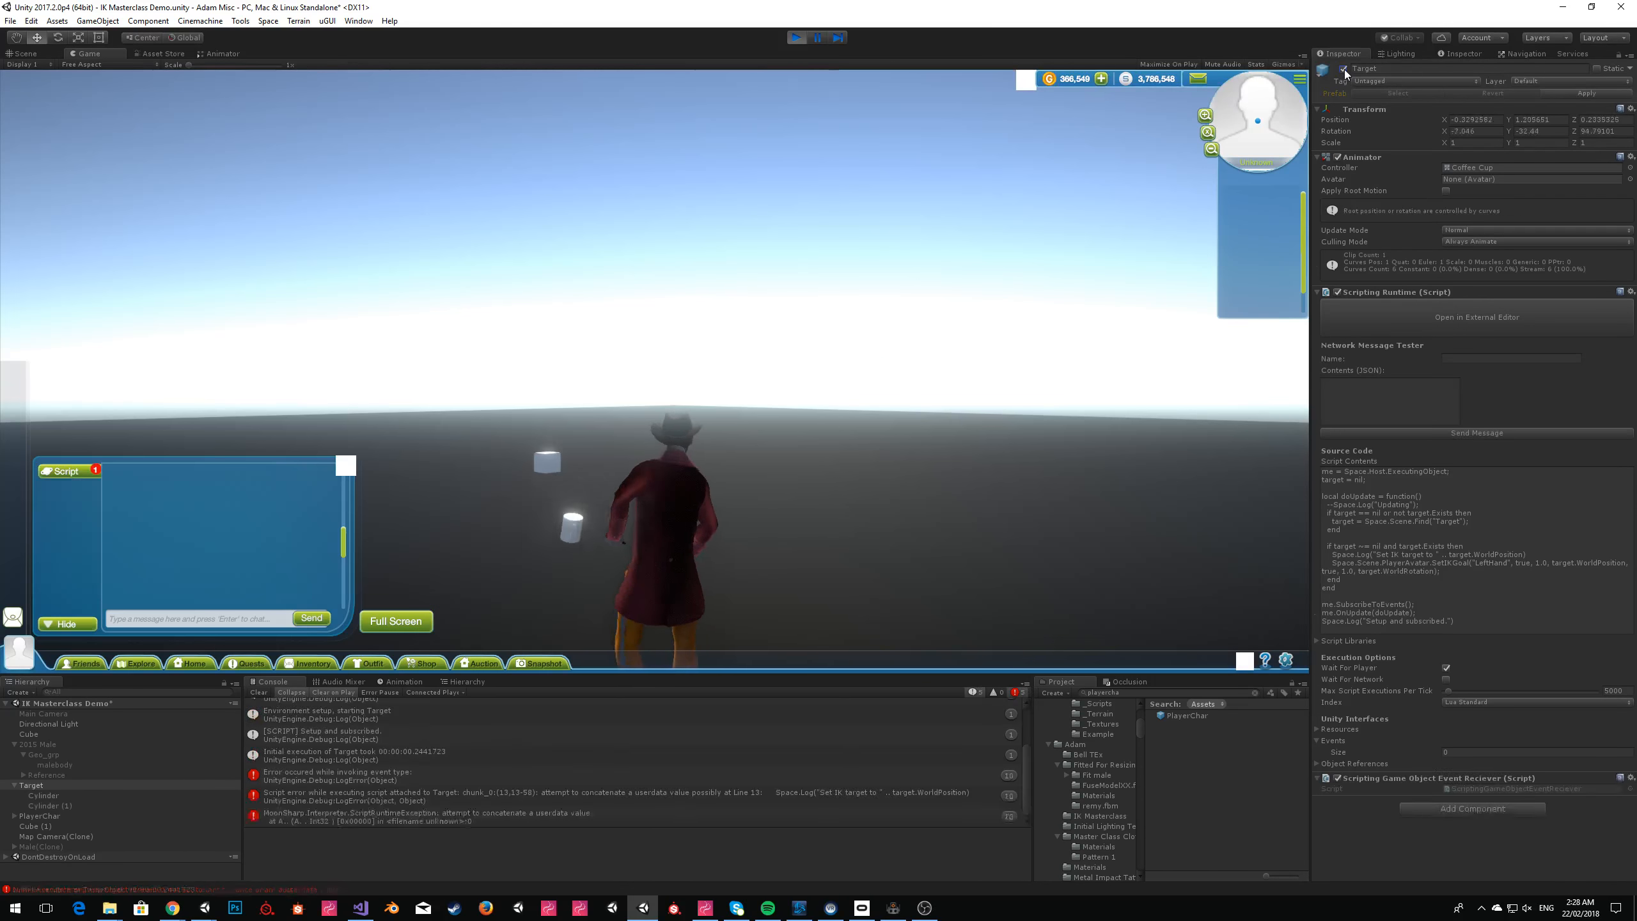
click(696, 797)
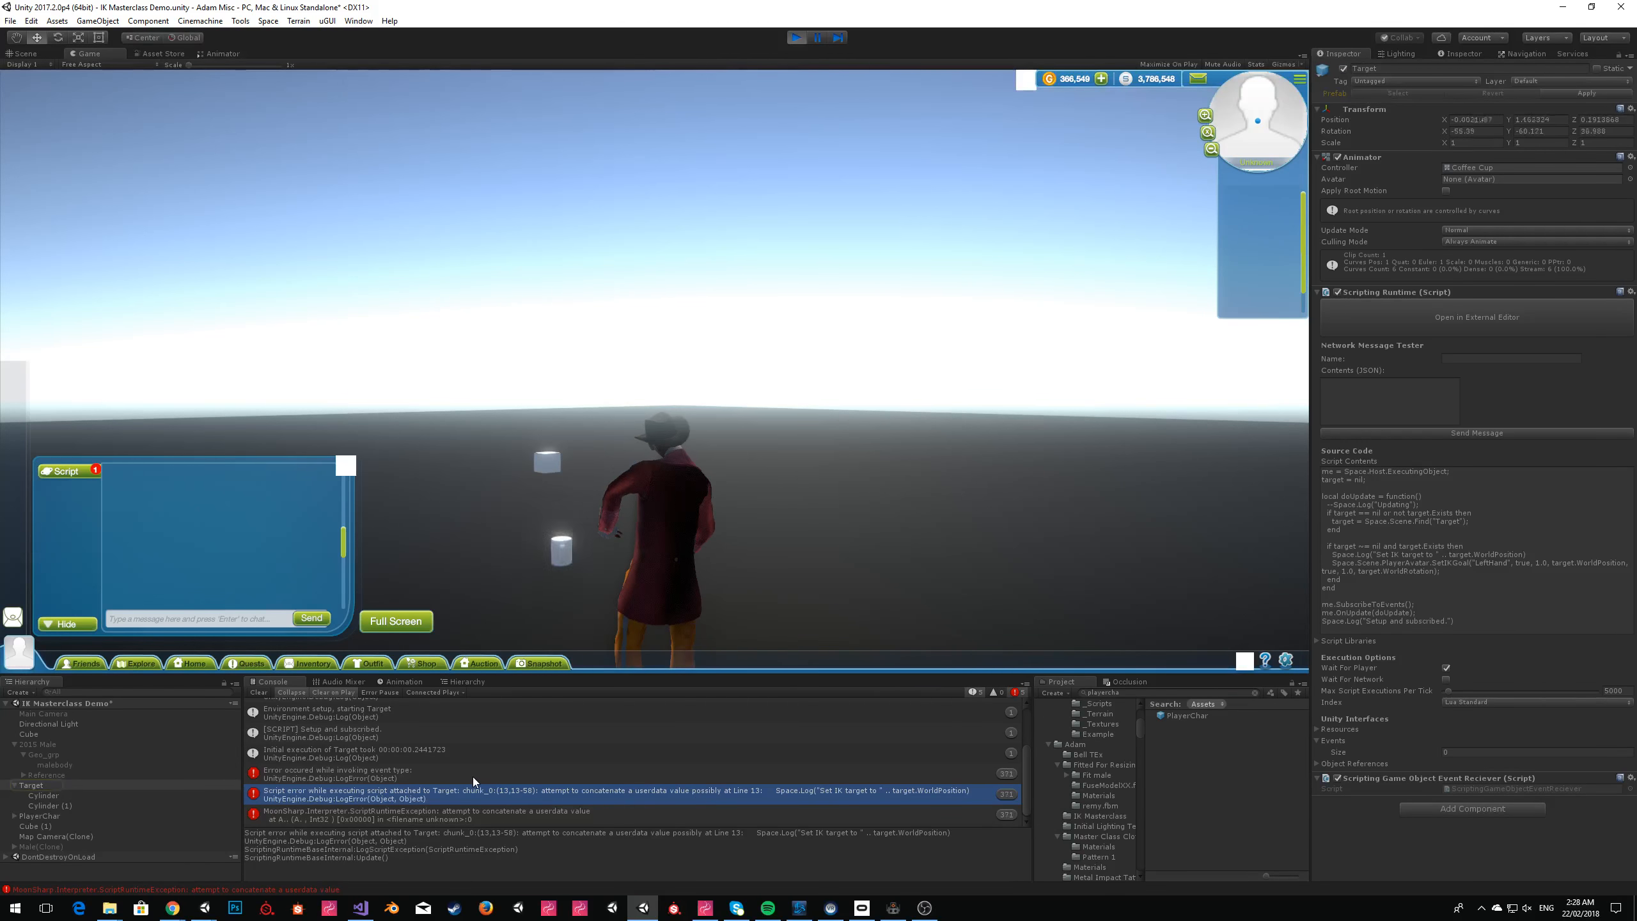
click(796, 37)
Switch to ZeroBrane Studio and append .ToString() to target.WorldPosition in the IK target log line.
key(super+Tab)
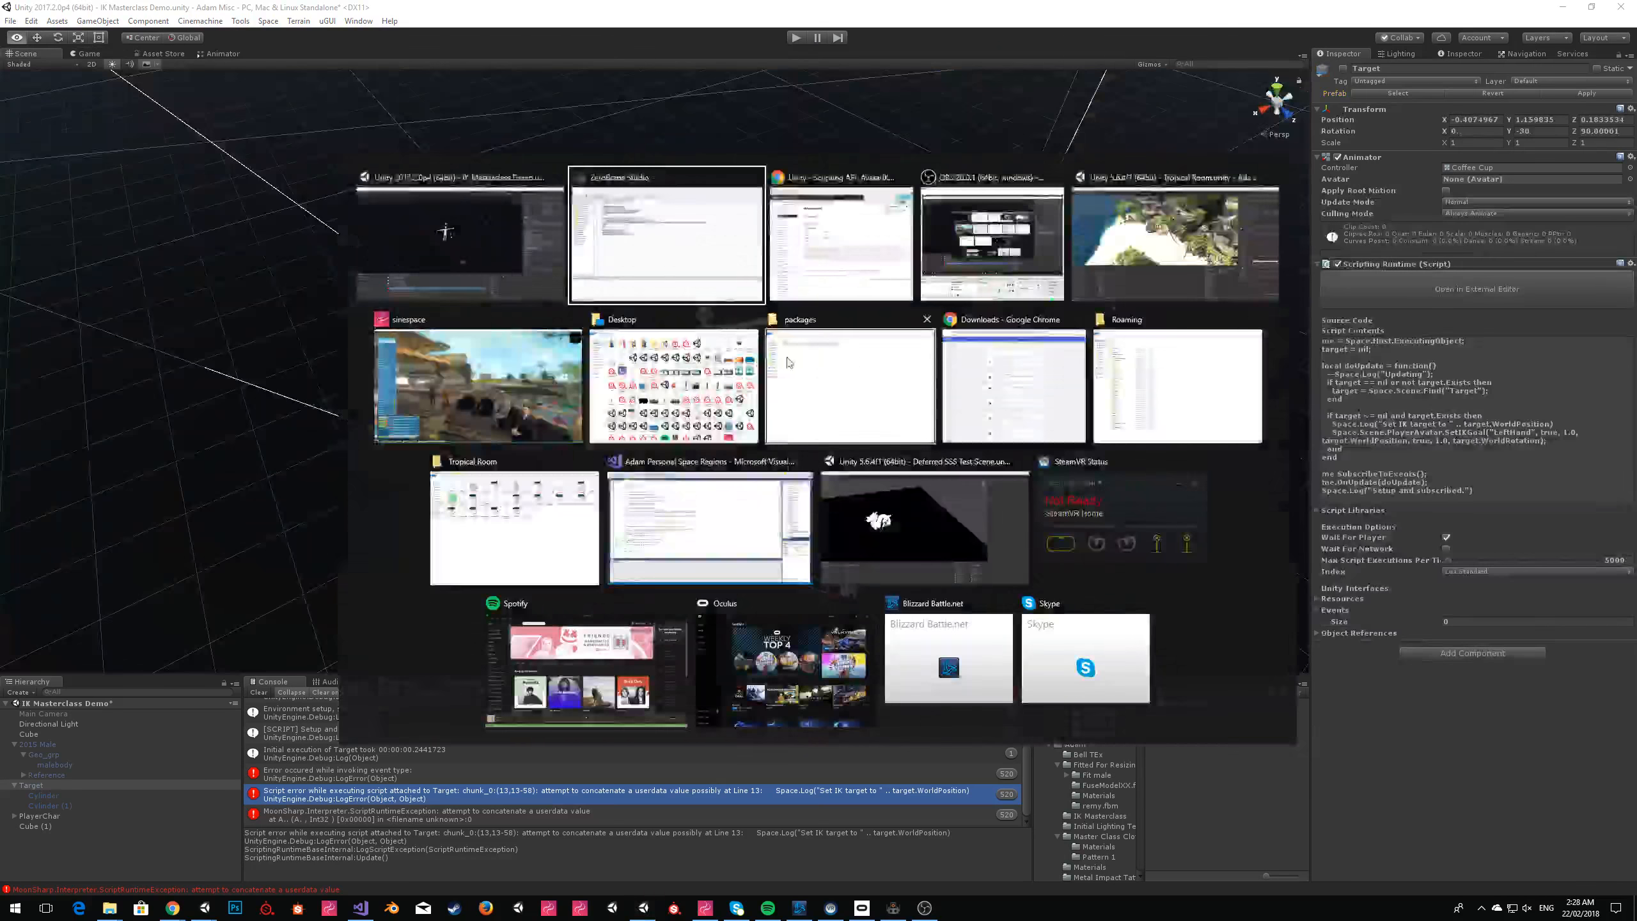
key(Return)
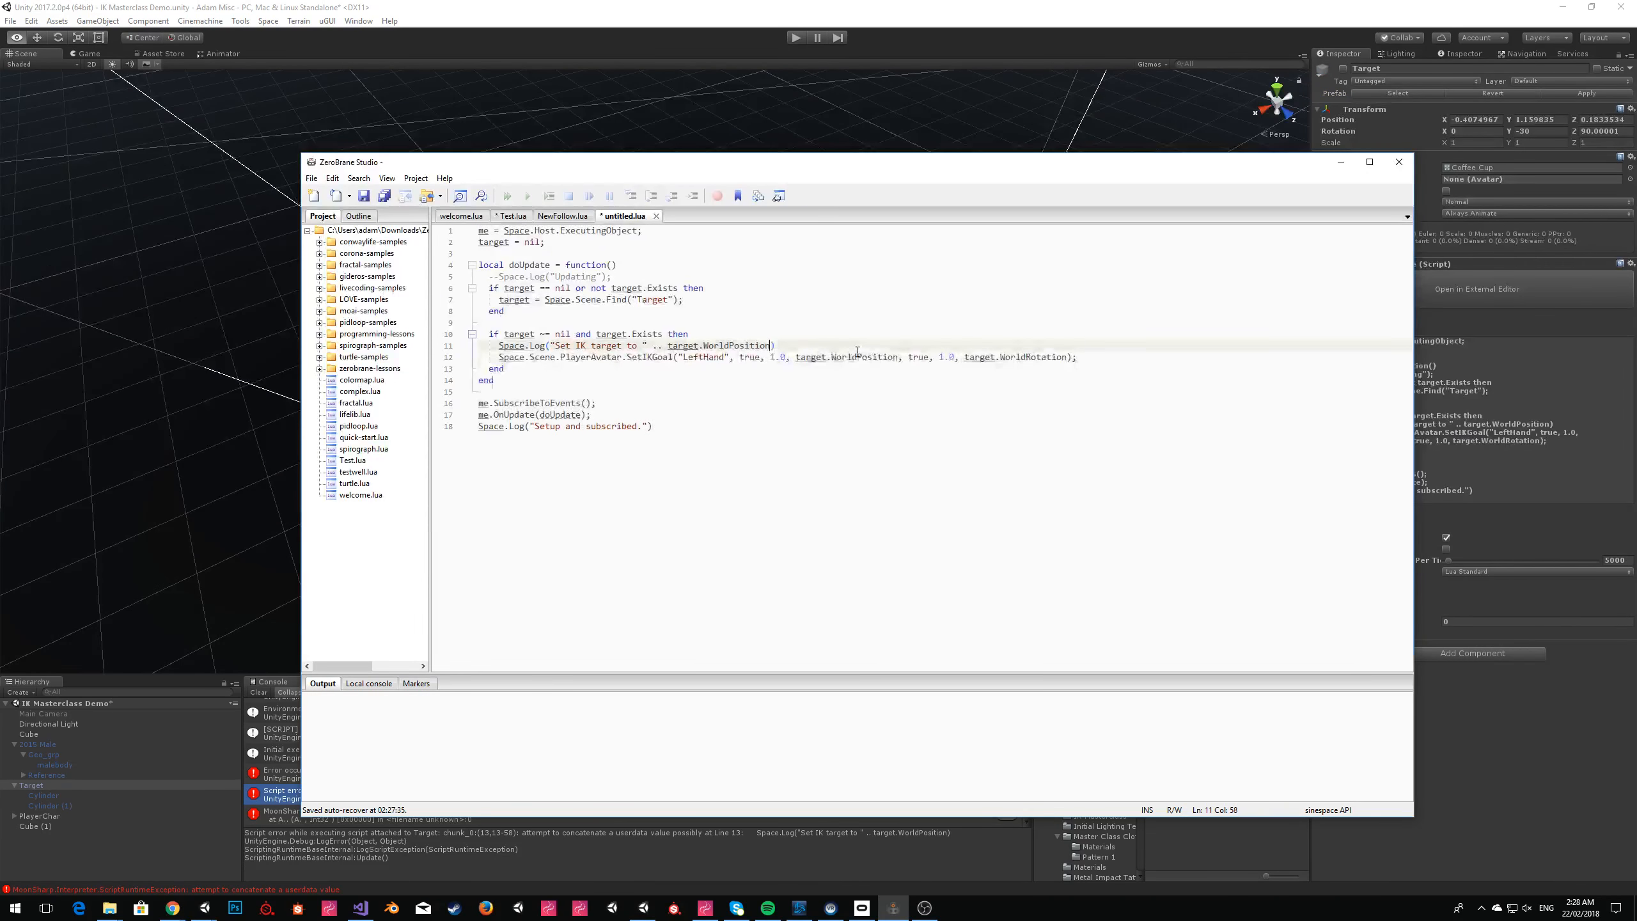
text(.T)
key(Return)
text(())
Copy the whole updated script and replace the Script Contents of Target's Scripting Runtime component in Unity.
key(ctrl+a)
click(1535, 477)
key(ctrl+a)
key(ctrl+v)
Start the scene again, close the Sinespace Editor Pack window and clear the Console.
click(790, 37)
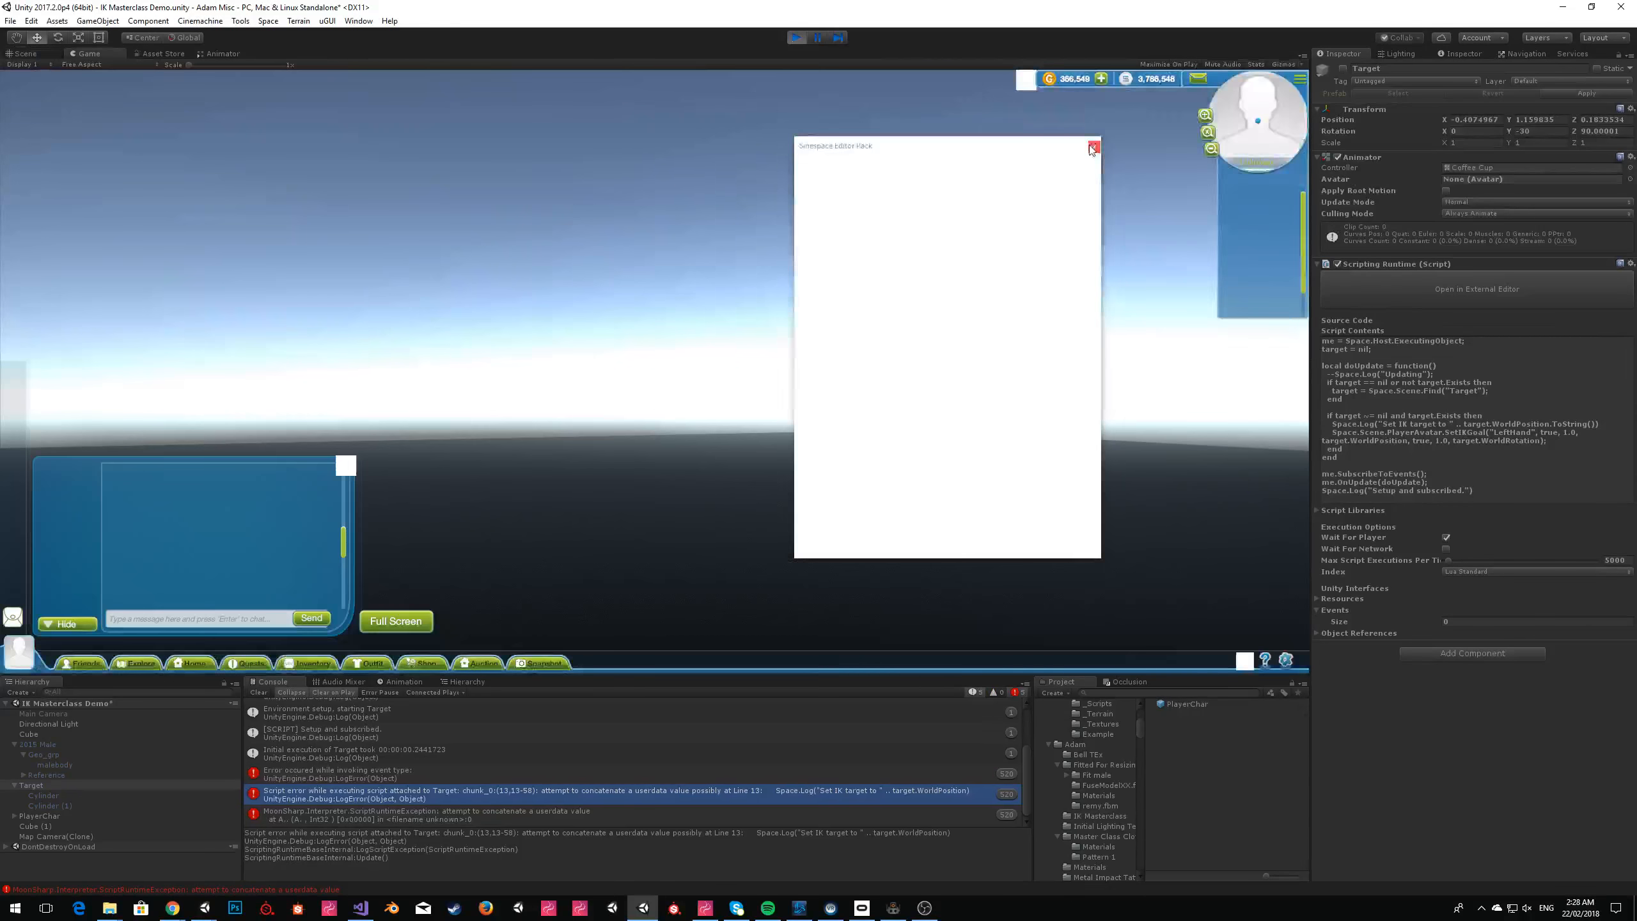
click(1089, 149)
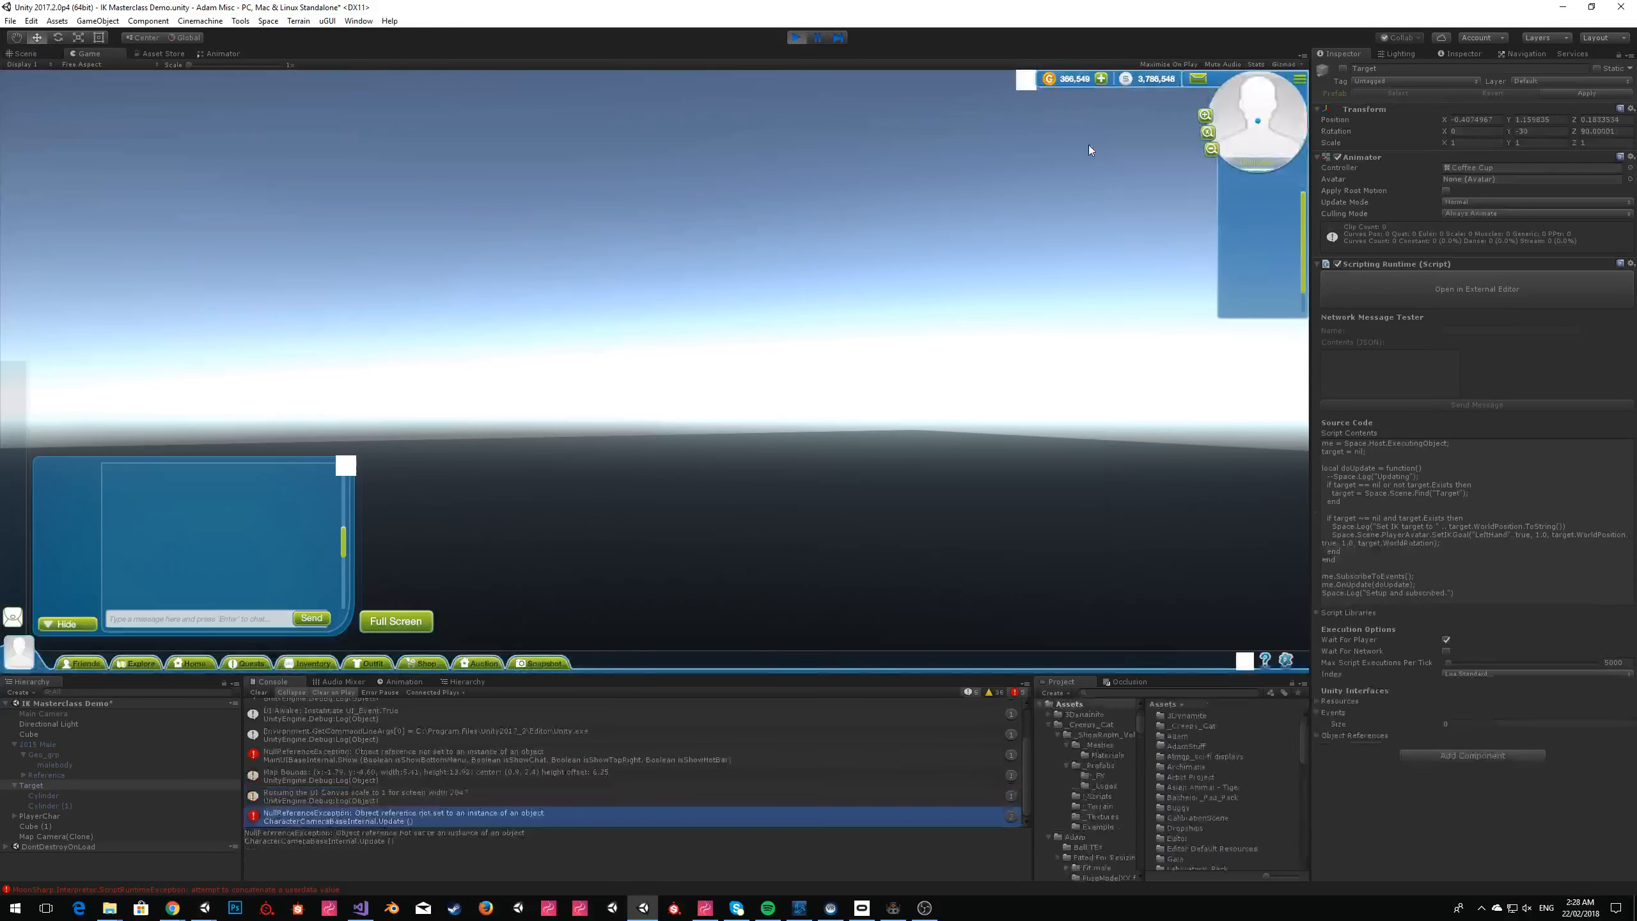
click(258, 692)
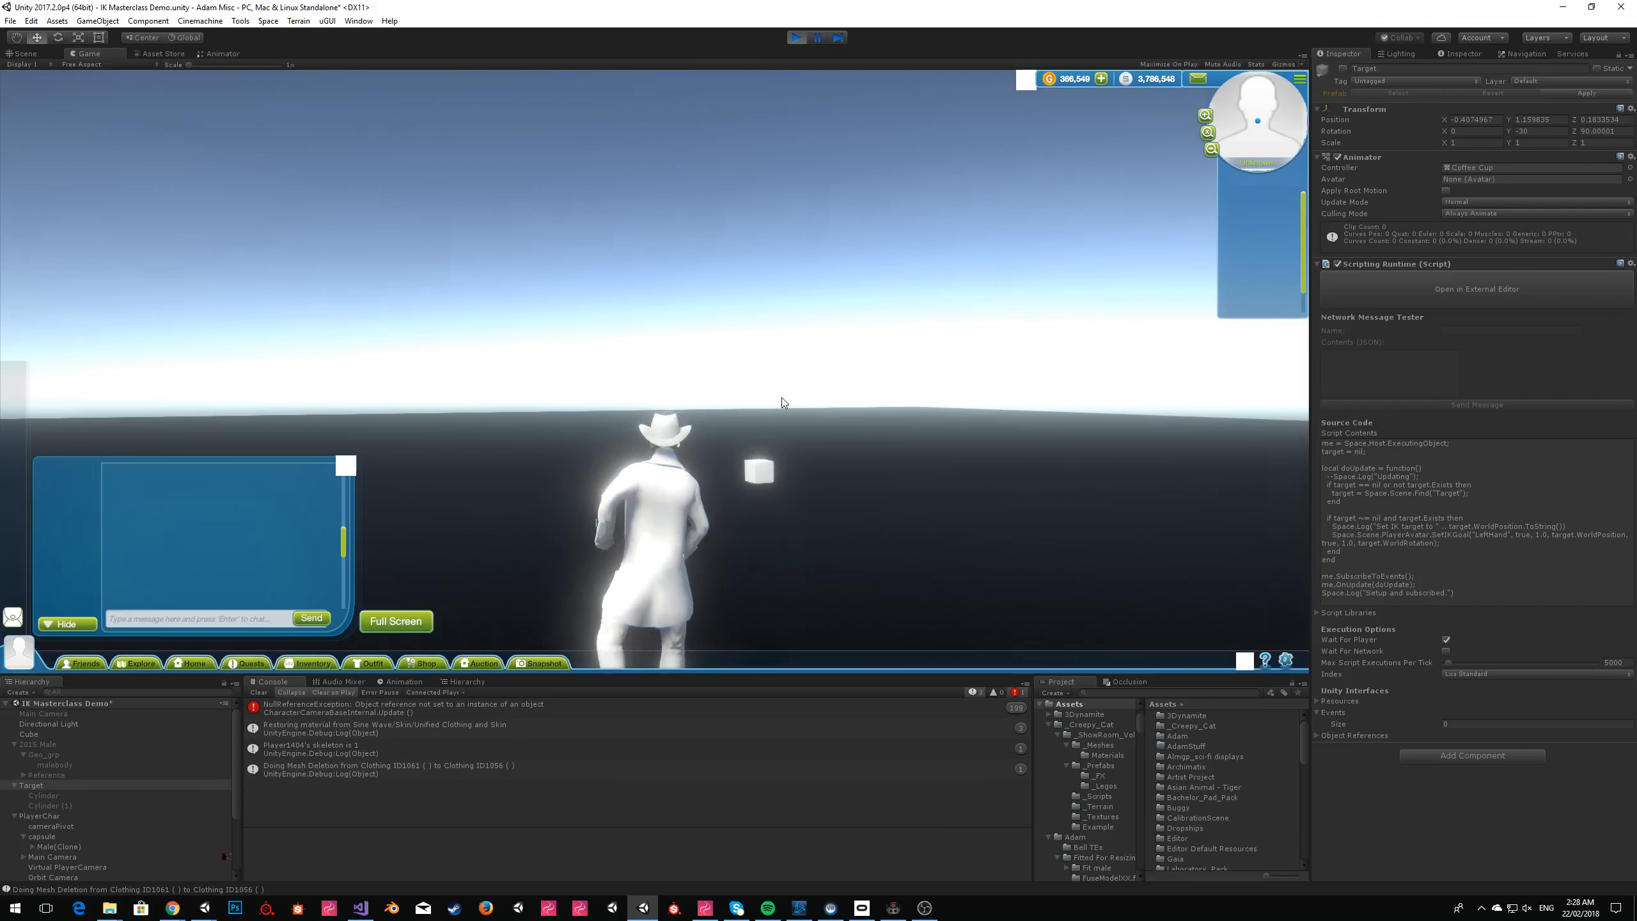
Activate the Target object in the running scene and move the avatar around near the cube.
click(1344, 69)
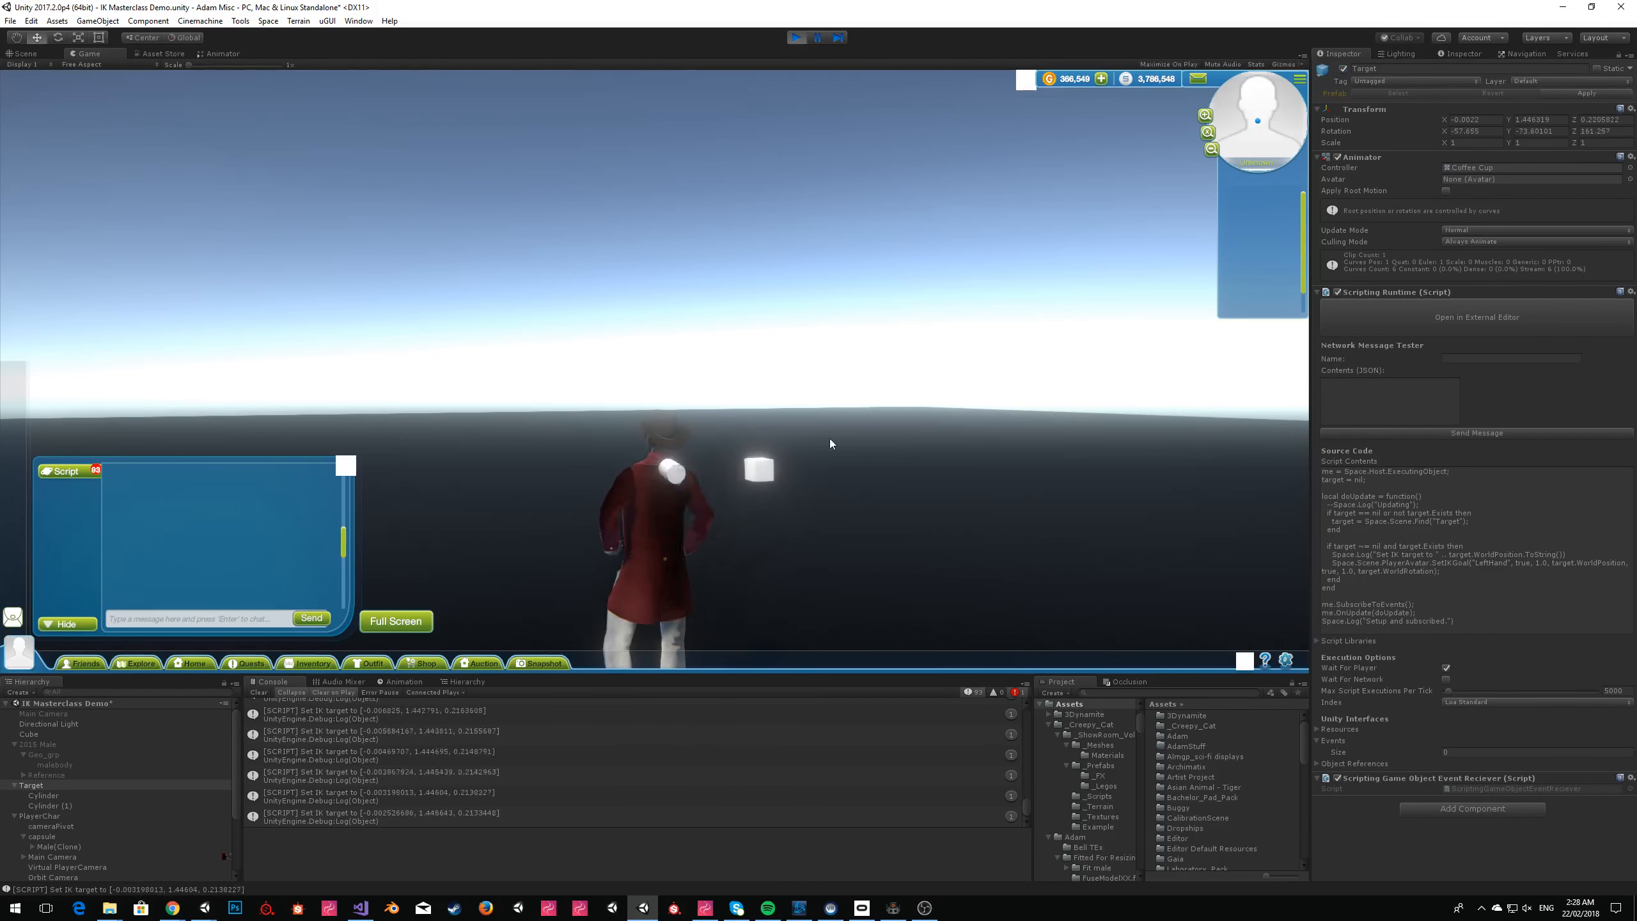
key(d)
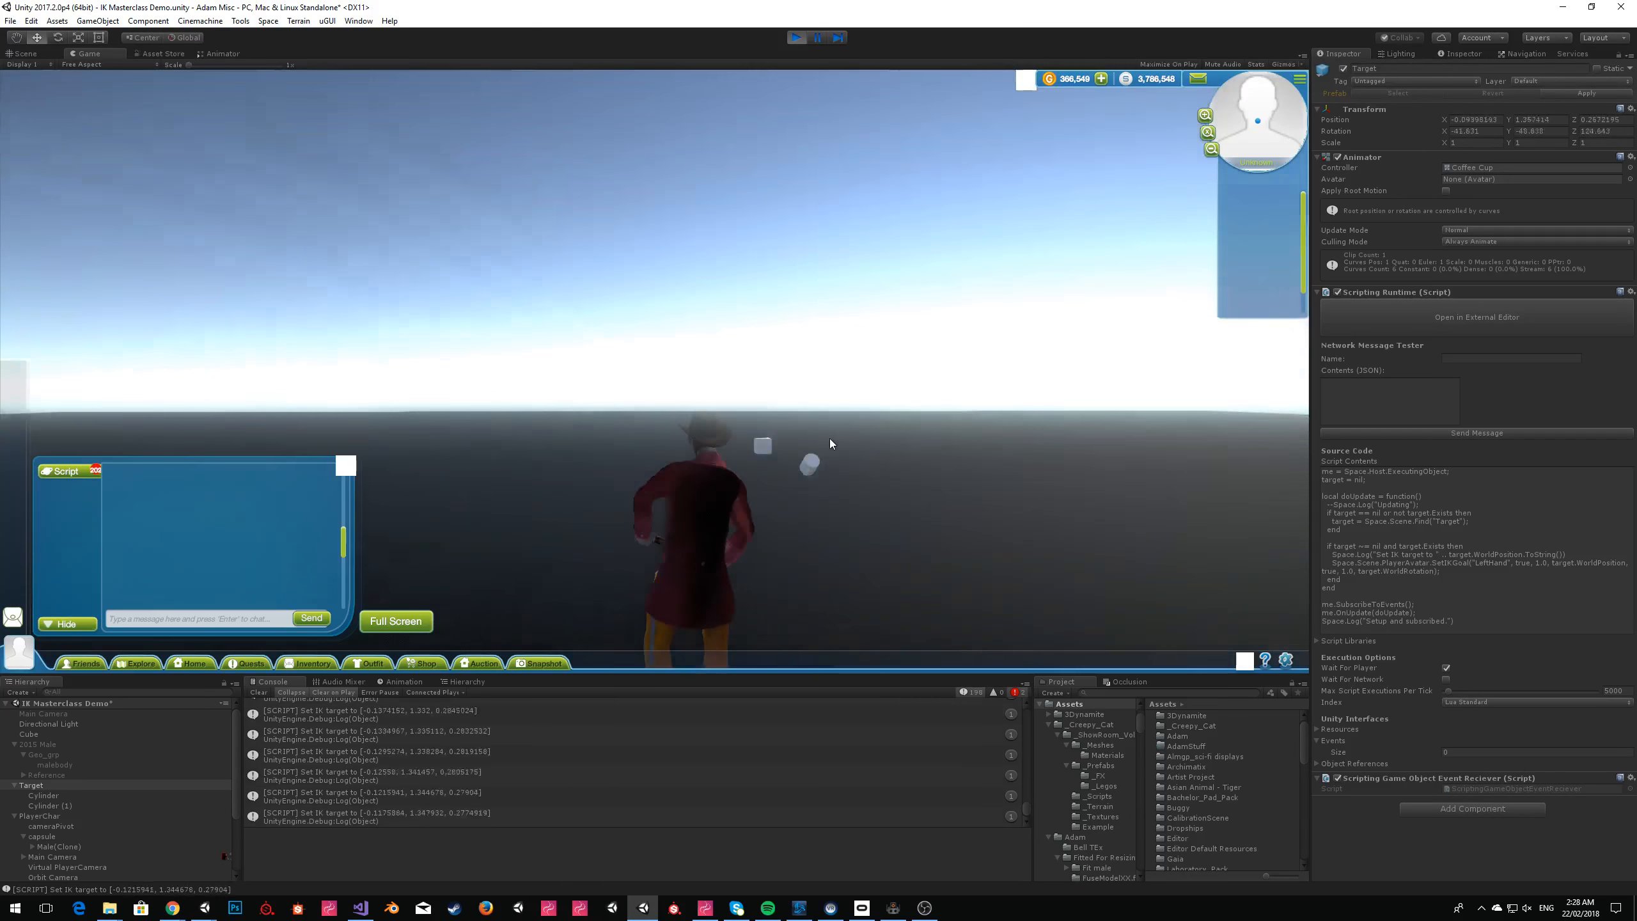
key(w)
key(s)
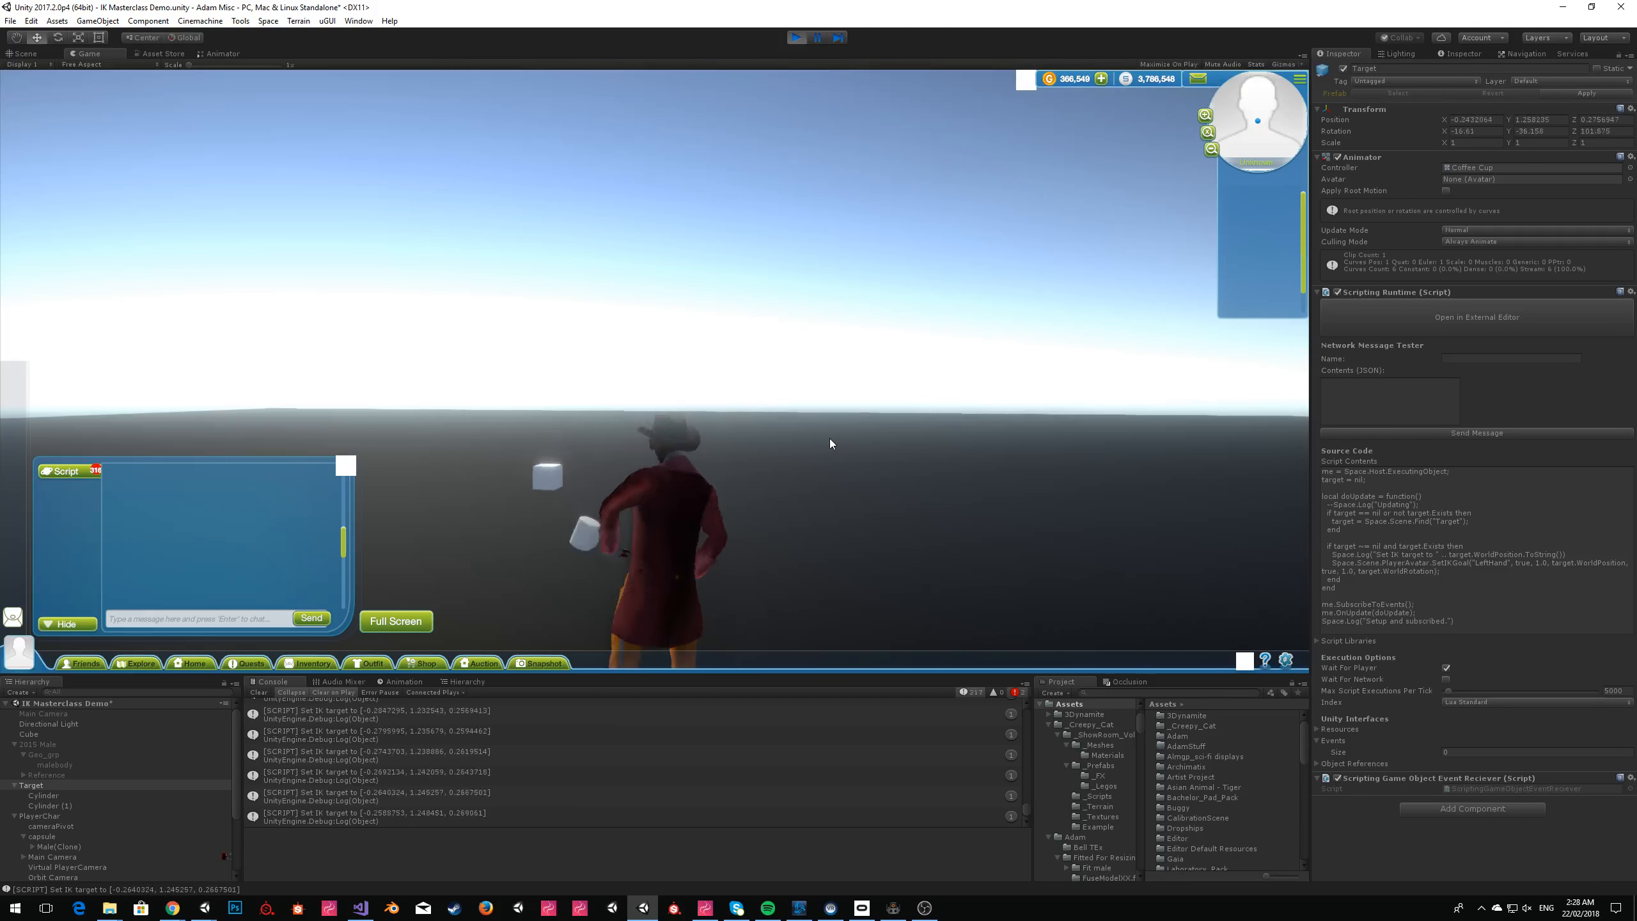
Select Male(Clone) under the capsule to check its components and examine the IK target messages in the Console.
scroll(63, 804, down, 1)
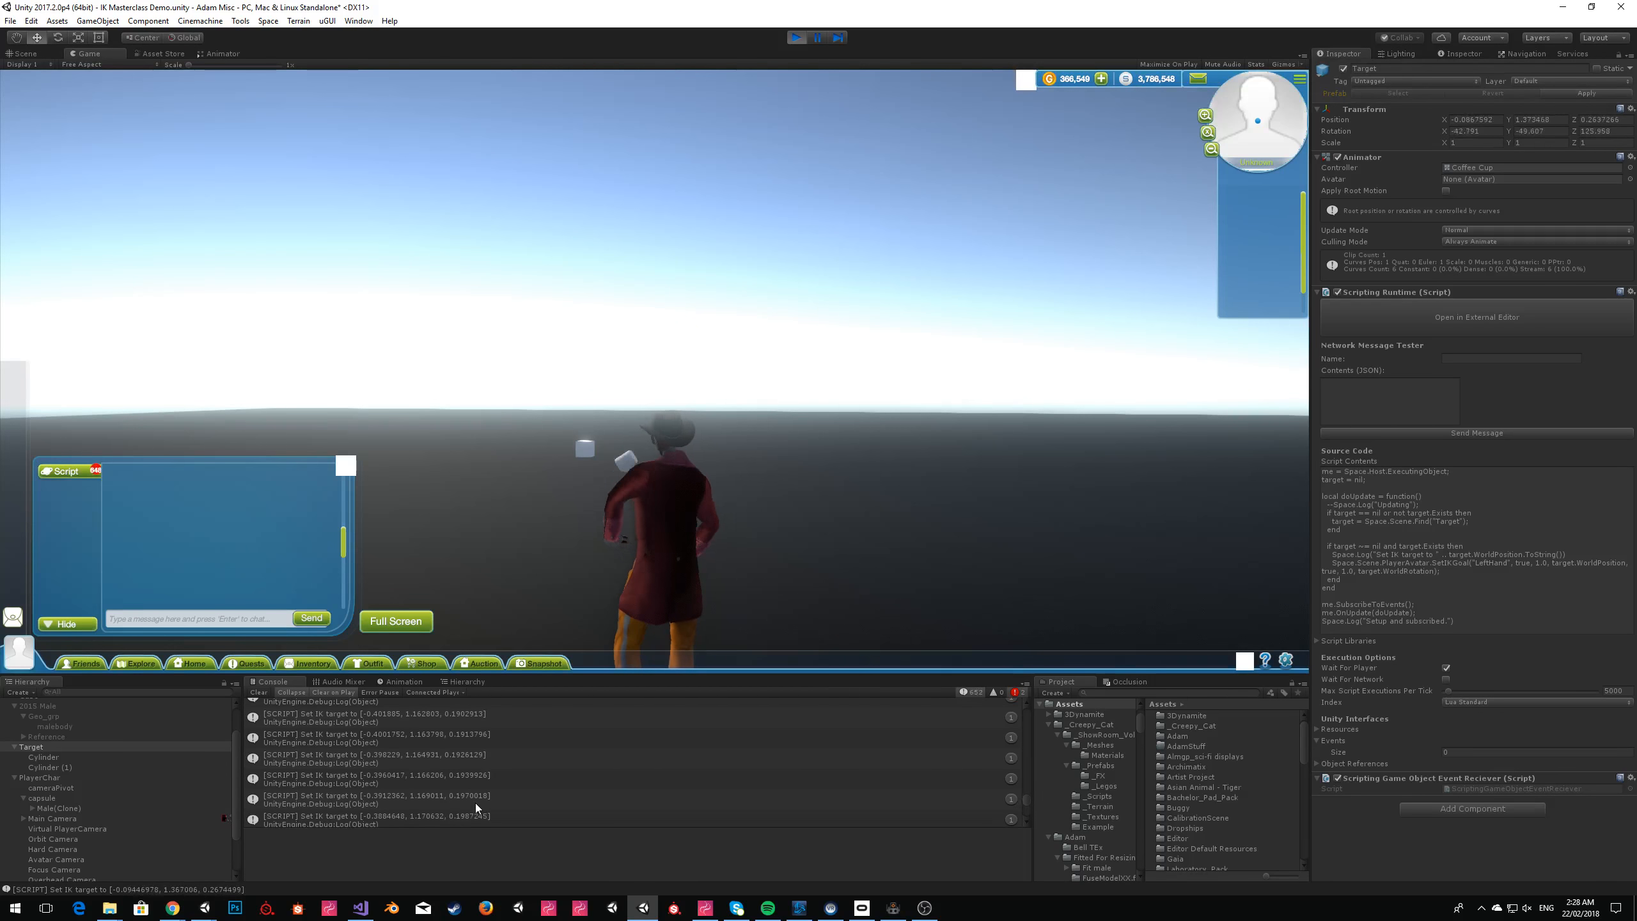
scroll(476, 803, down, 3)
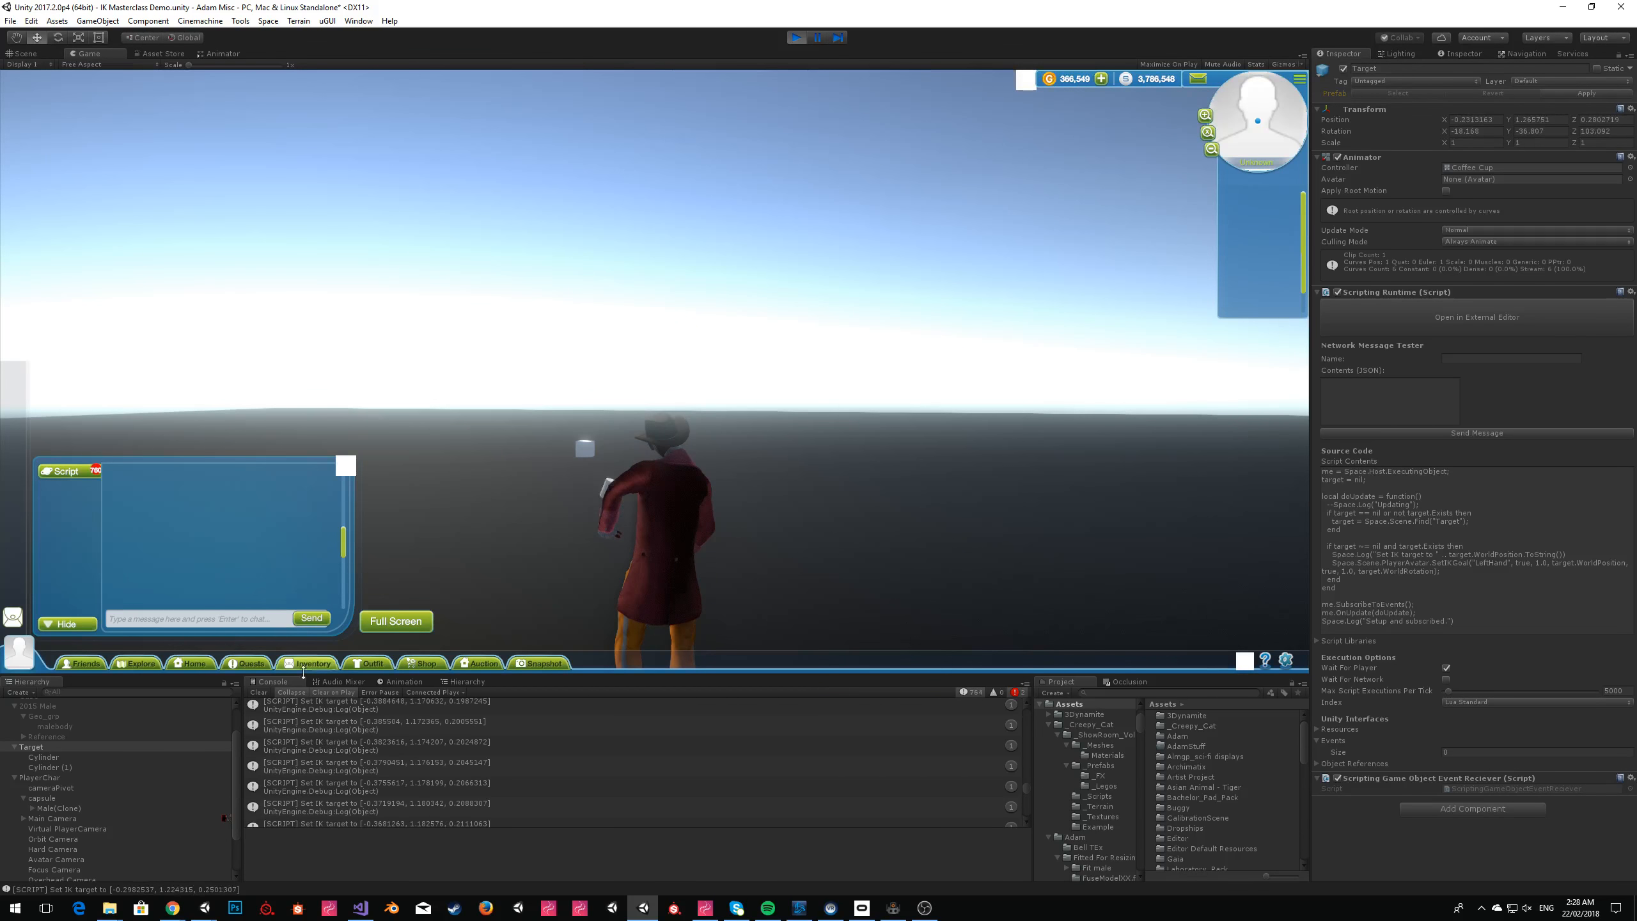
click(74, 818)
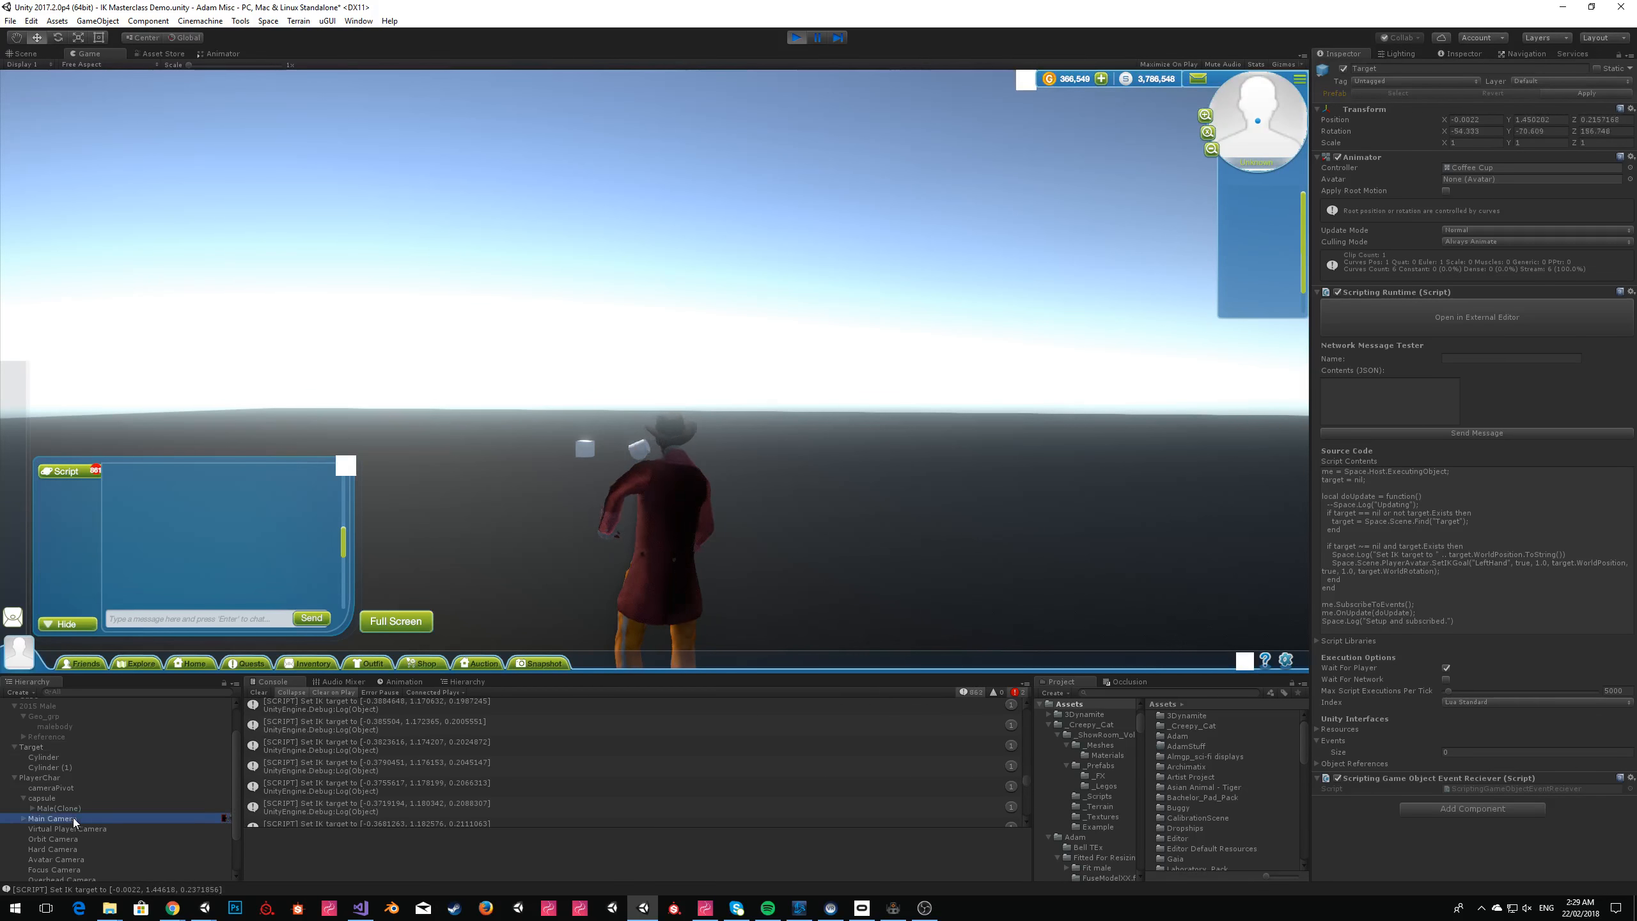
click(43, 808)
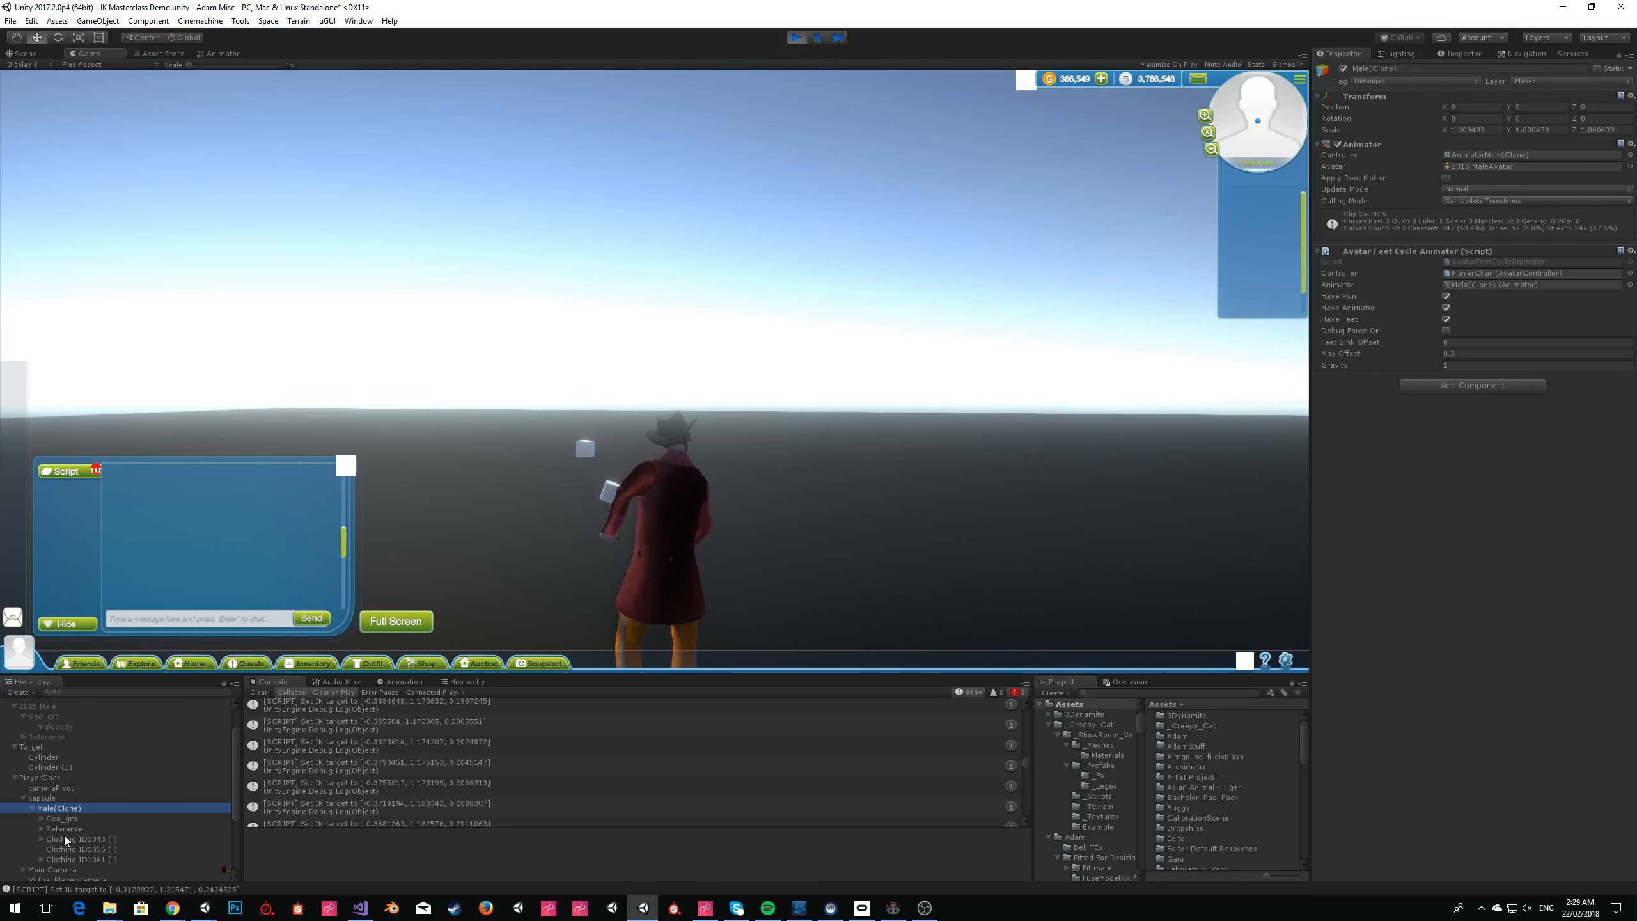
drag(1028, 765, 1027, 844)
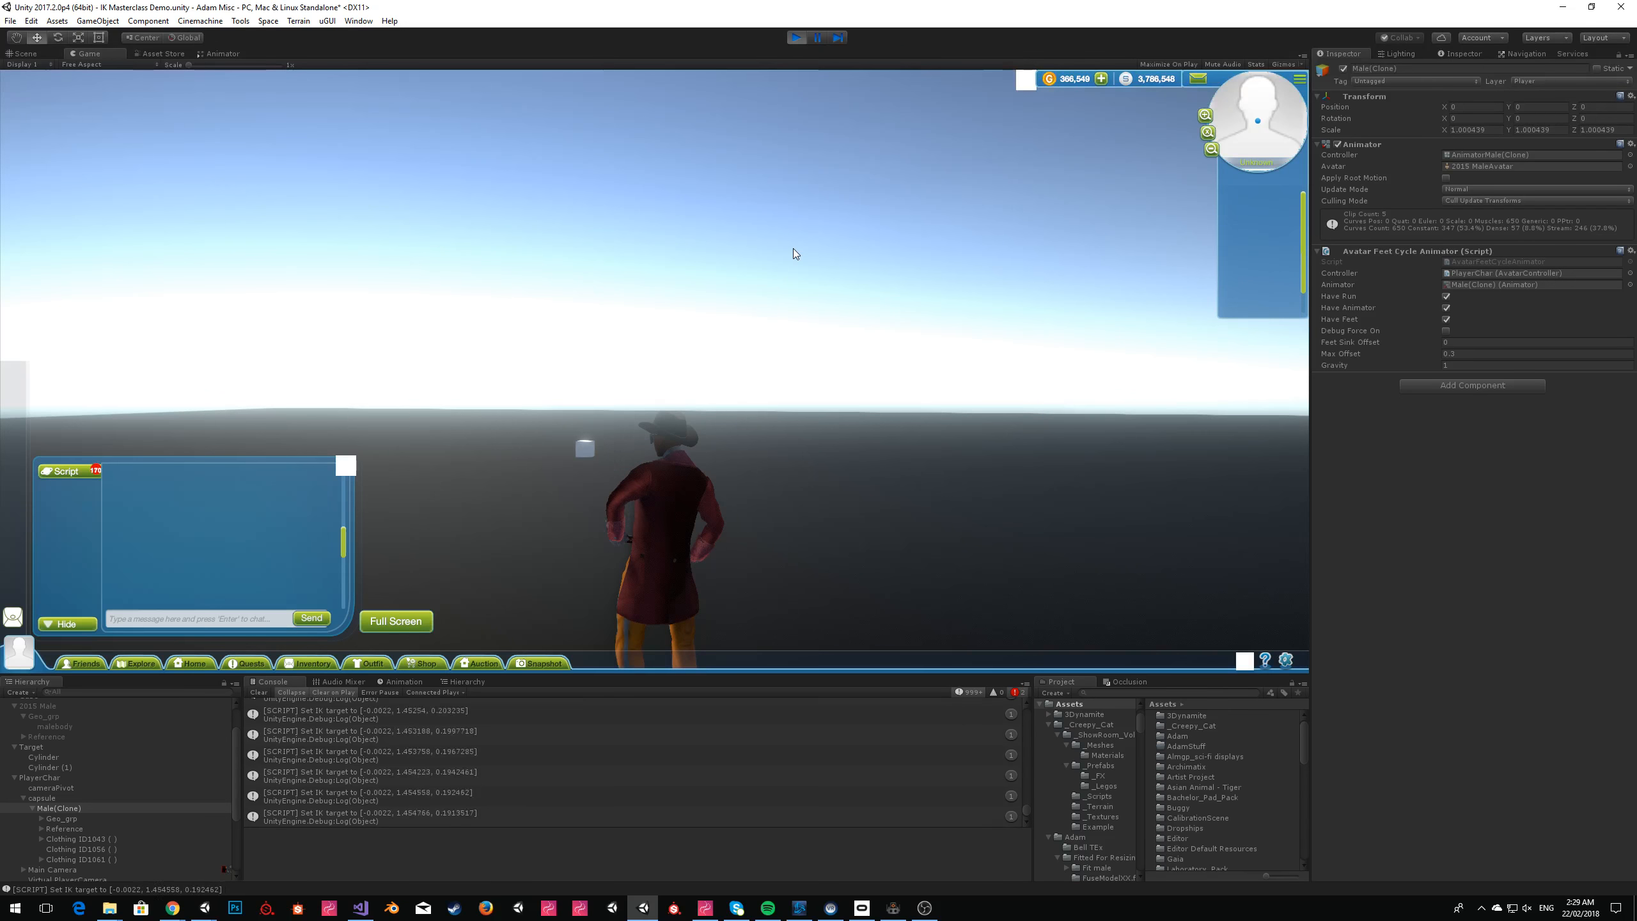
Stop the scene, return to ZeroBrane Studio and check the "LeftHand" argument of the SetIKGoal call.
click(797, 37)
key(alt+Tab)
key(alt+shift+Tab)
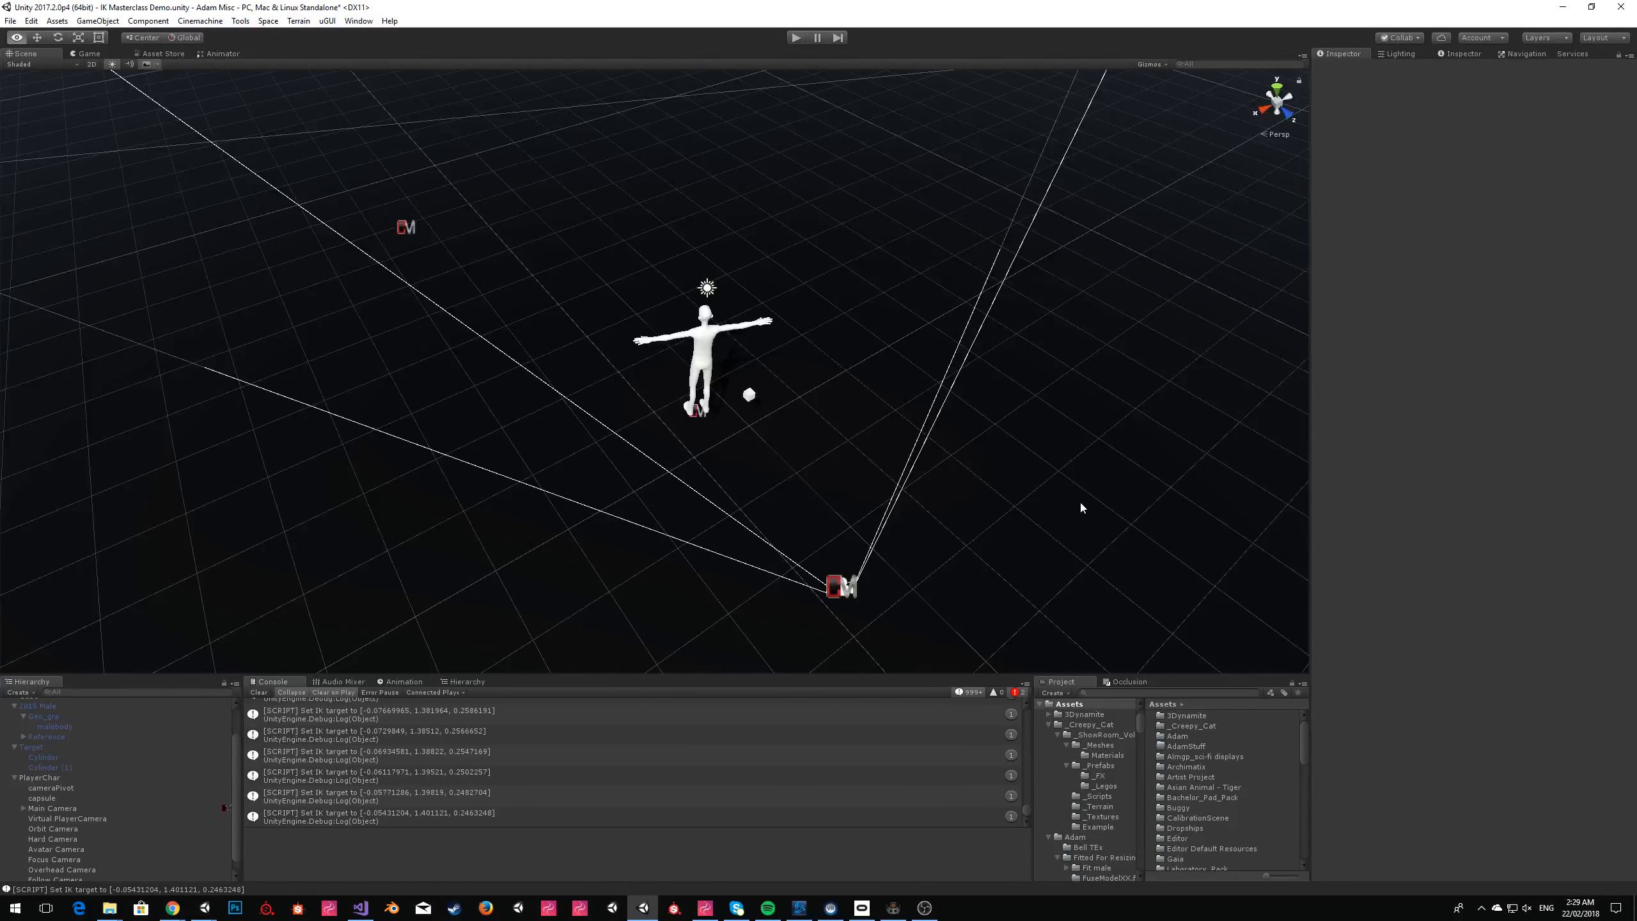
click(902, 908)
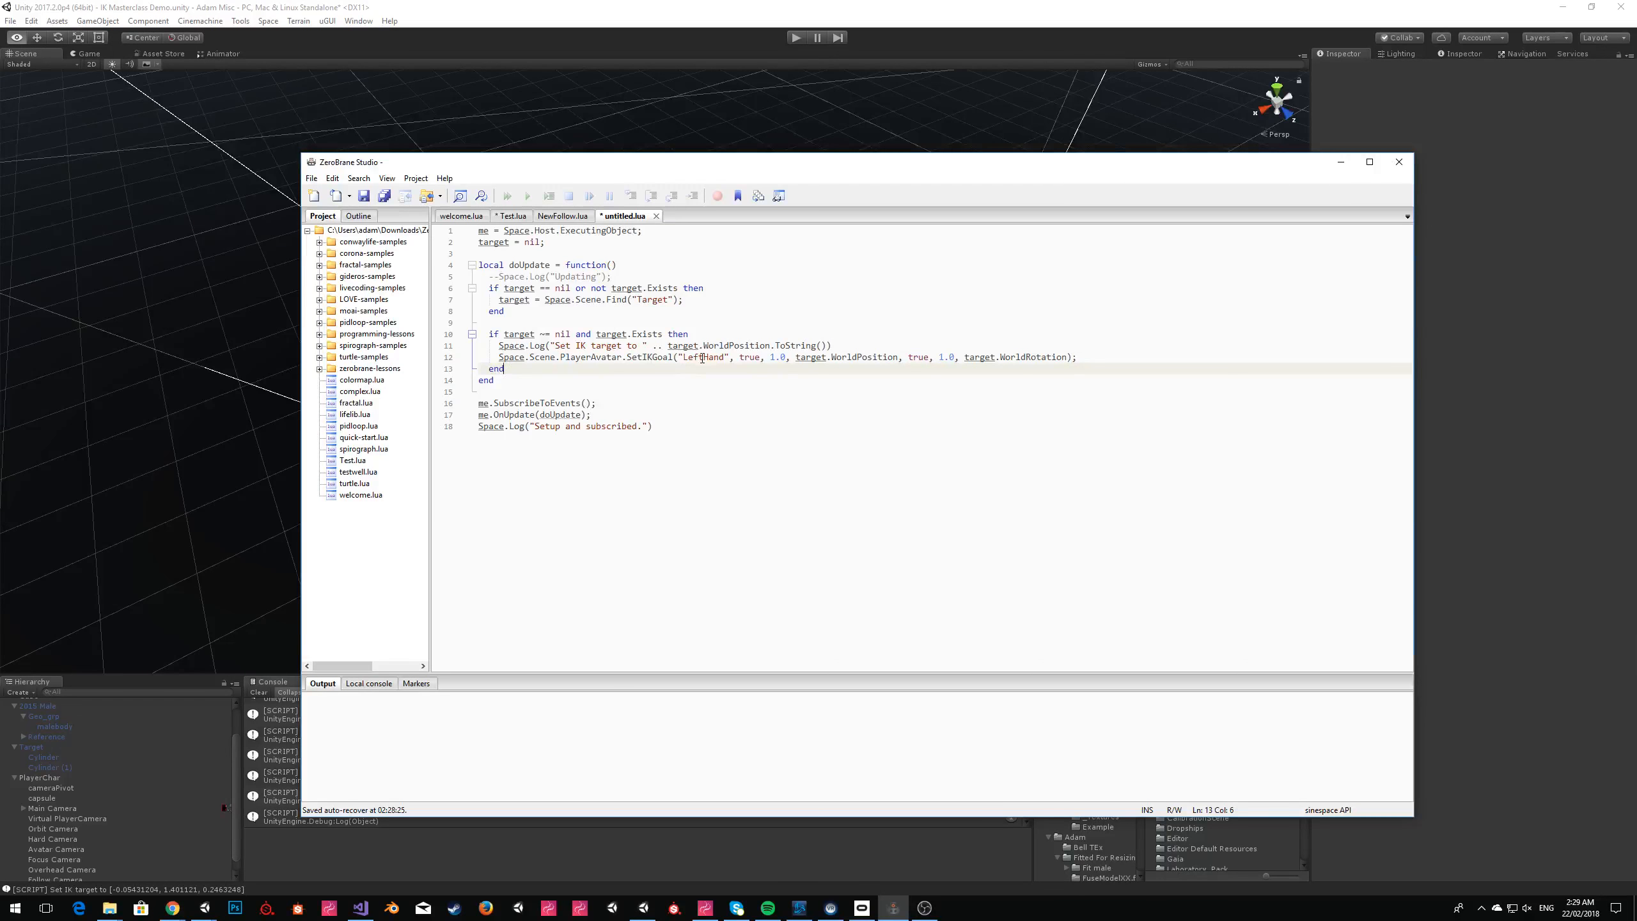
double_click(703, 358)
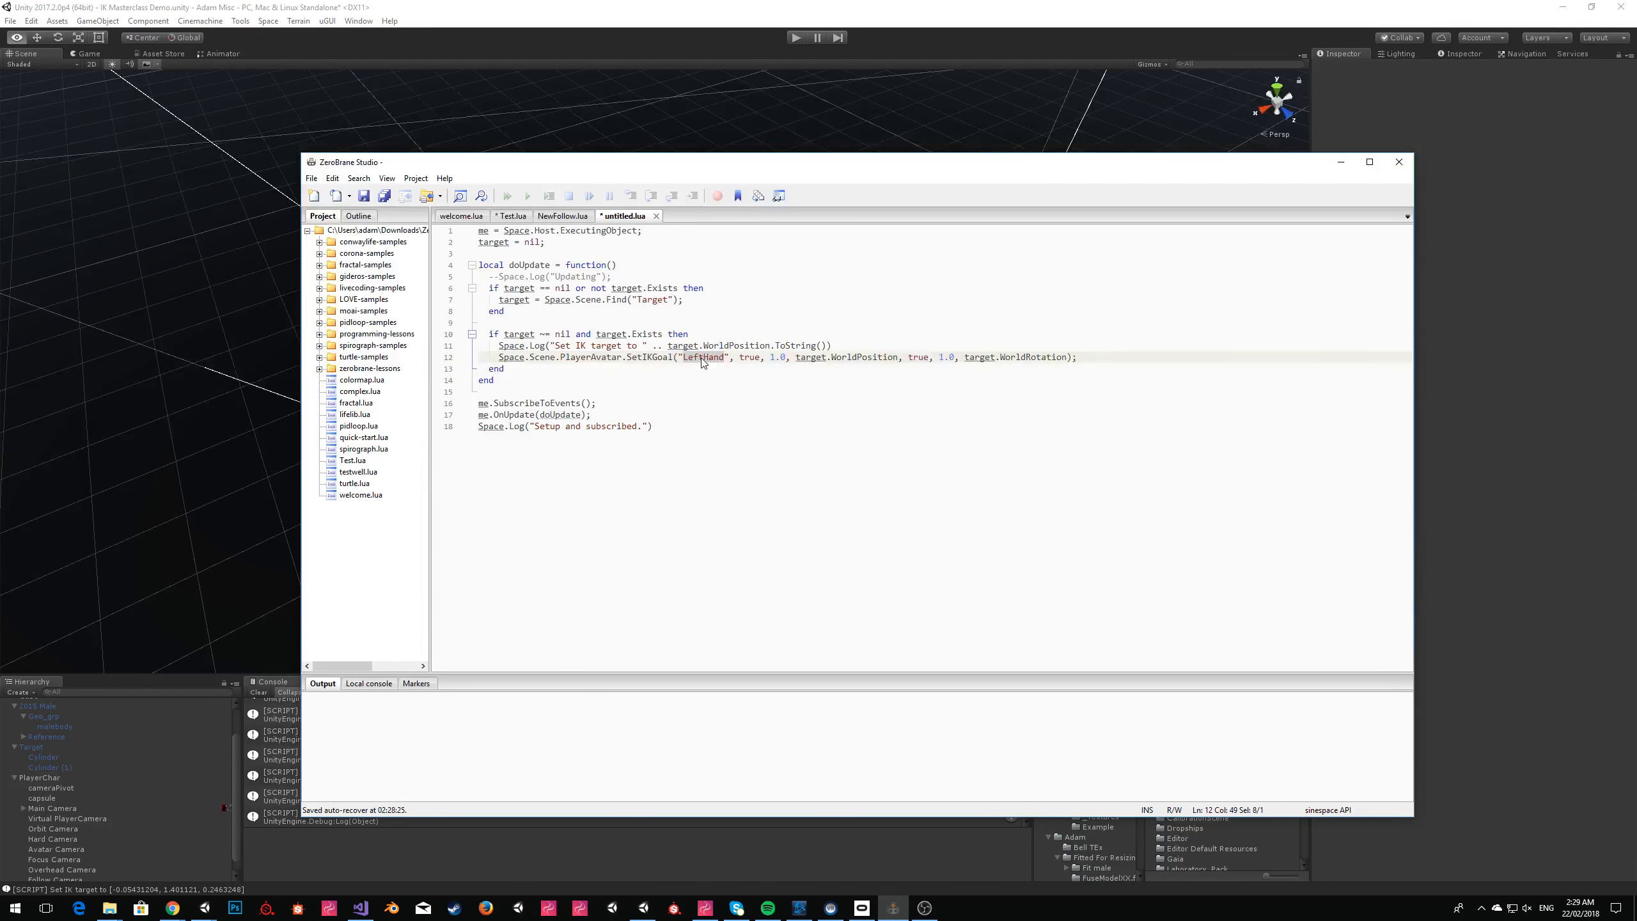
Extend the IK target log statement with .. " on " .. Space.Scene.PlayerAvatar.ID.
click(903, 347)
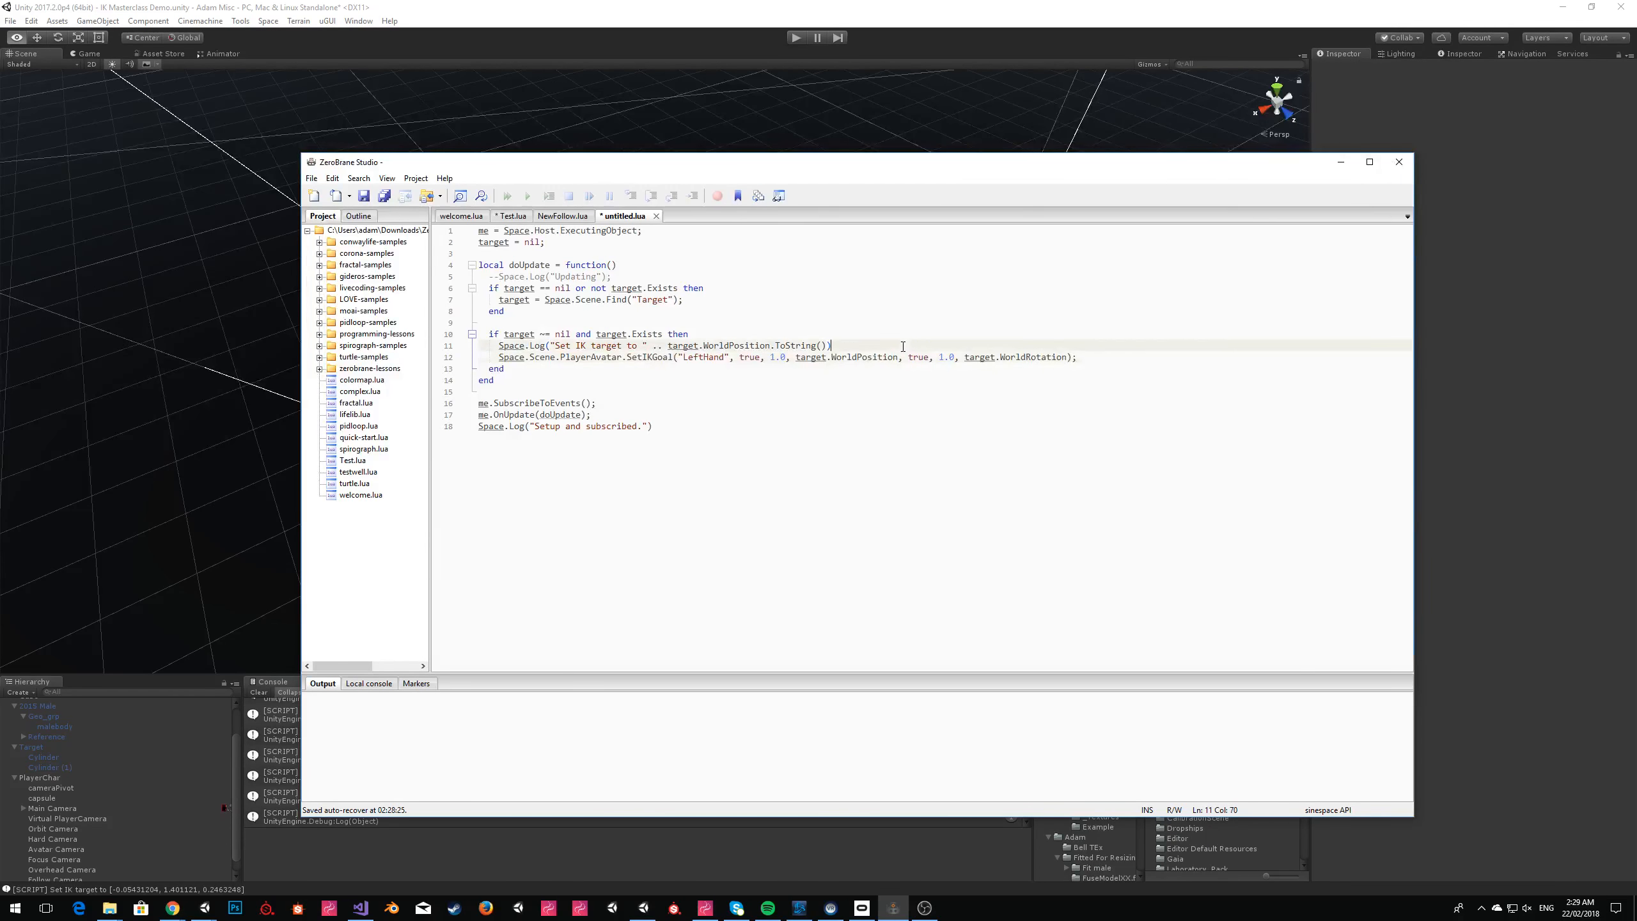
text(.. ")
text( on " .. )
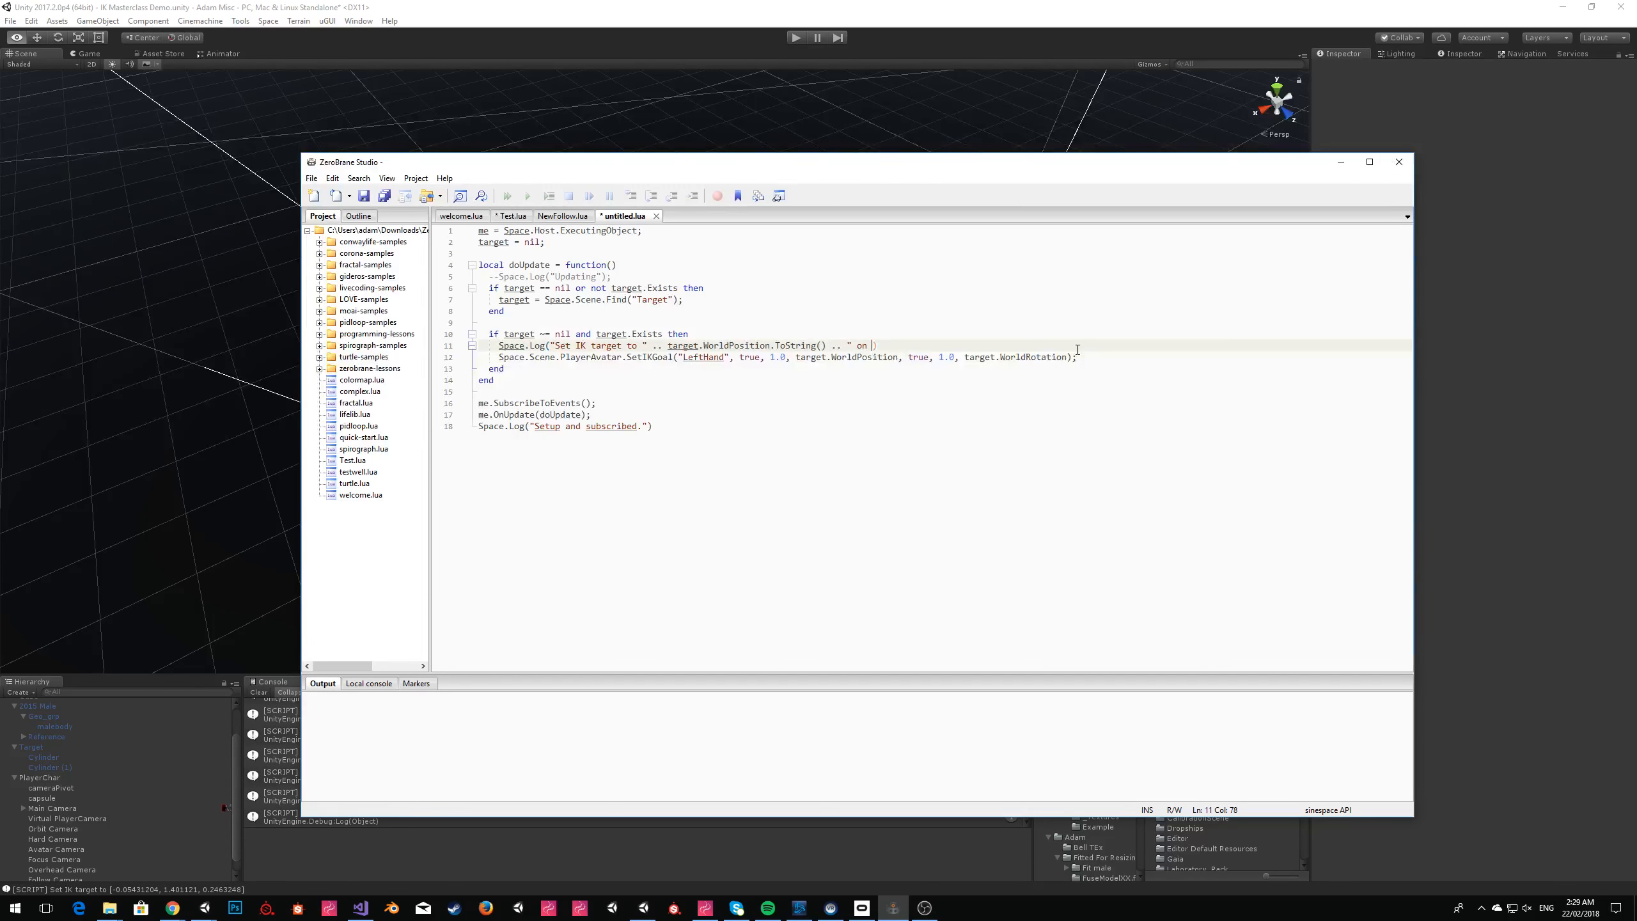
text(Space.Sc)
text(ene.PlayerAvatar.)
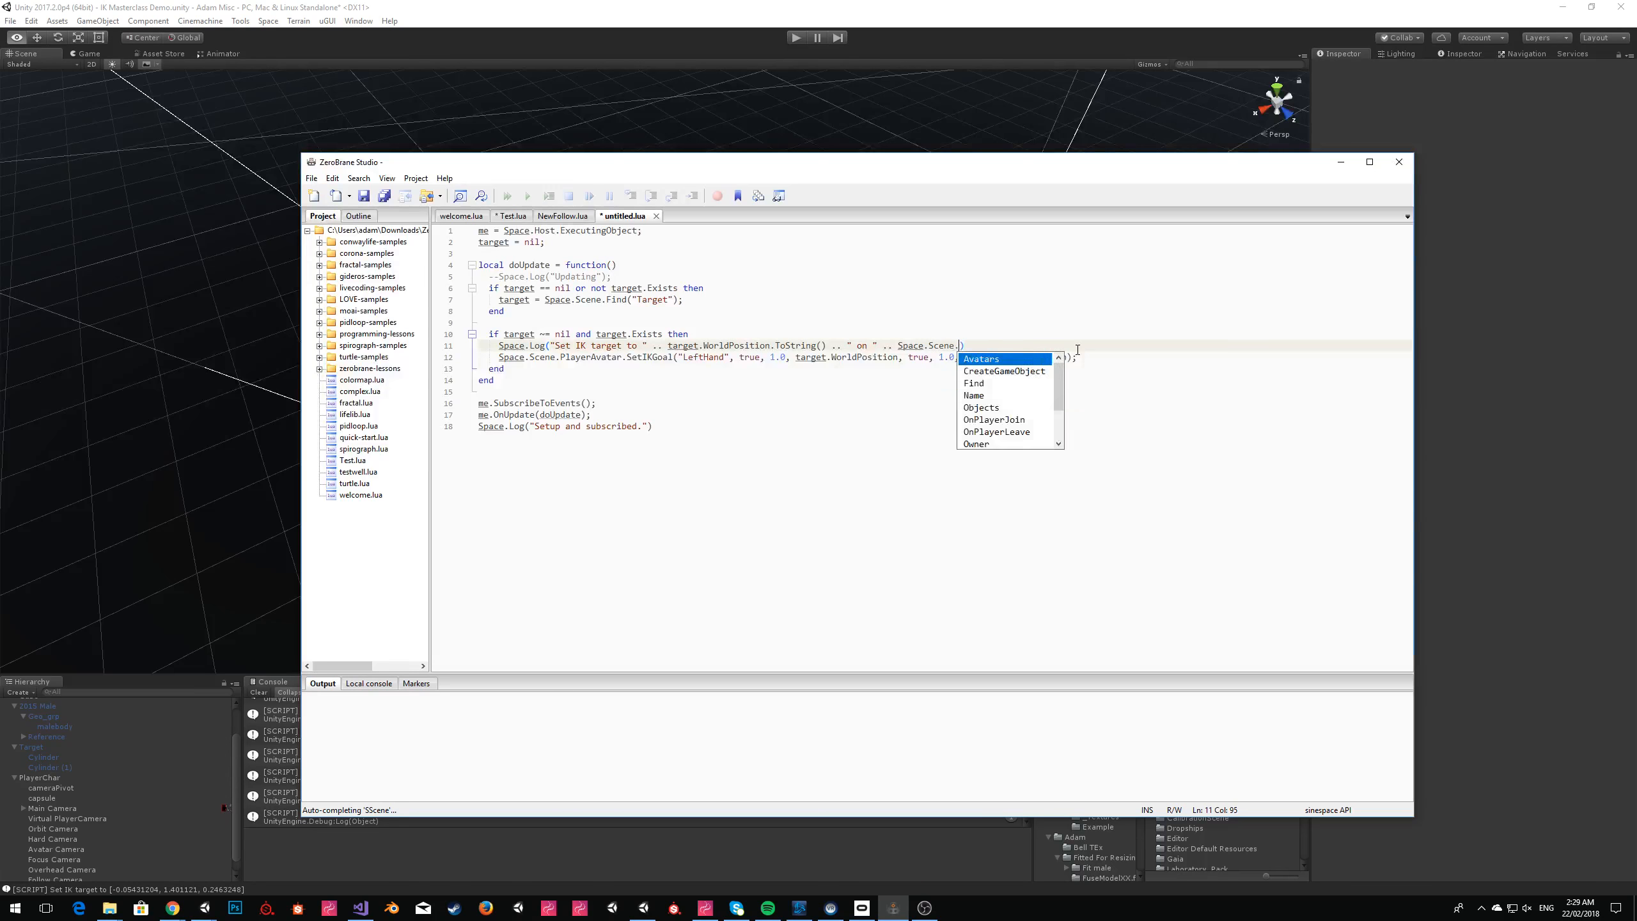
text(n)
text(ID)
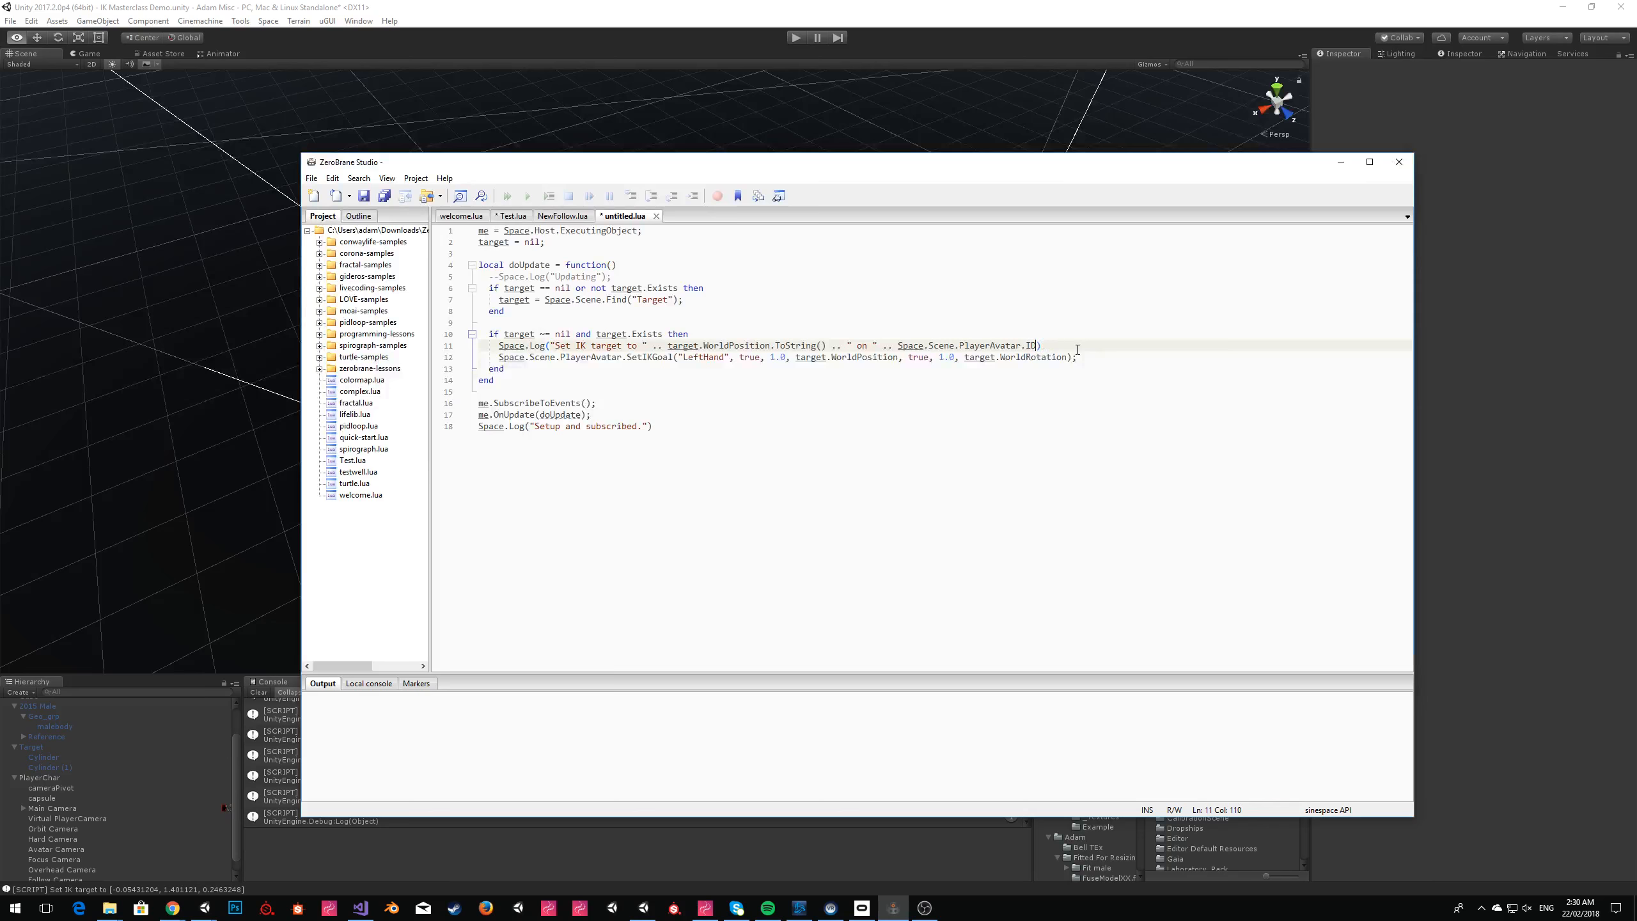
Return to Unity and replace the Target object's script contents with the updated Lua script from ZeroBrane Studio.
click(1456, 424)
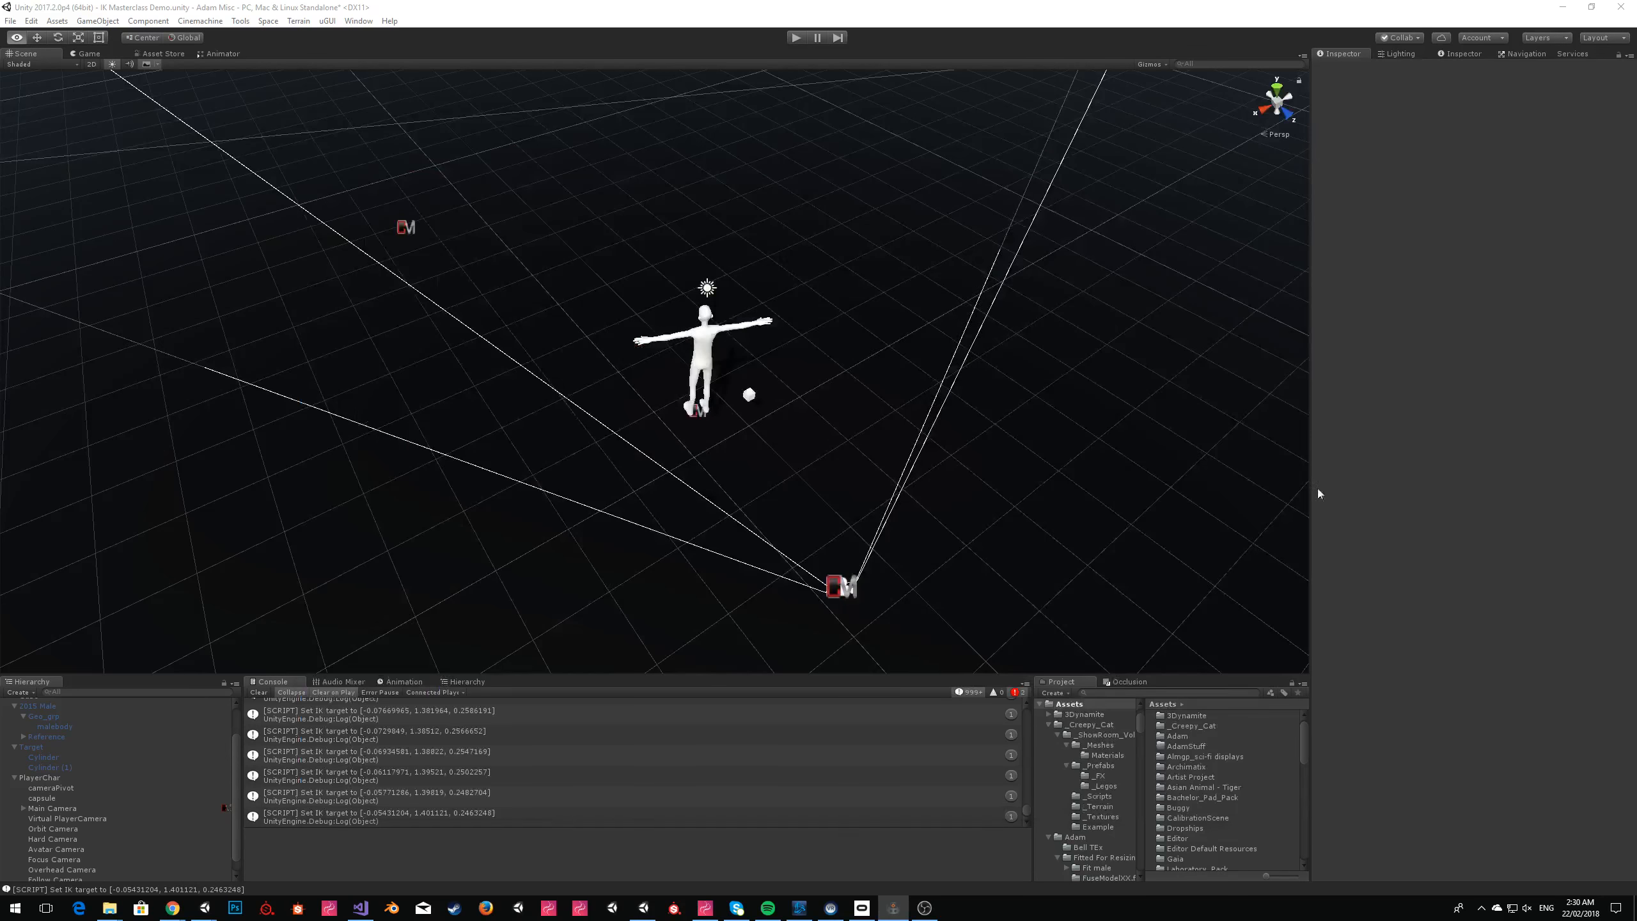
click(58, 810)
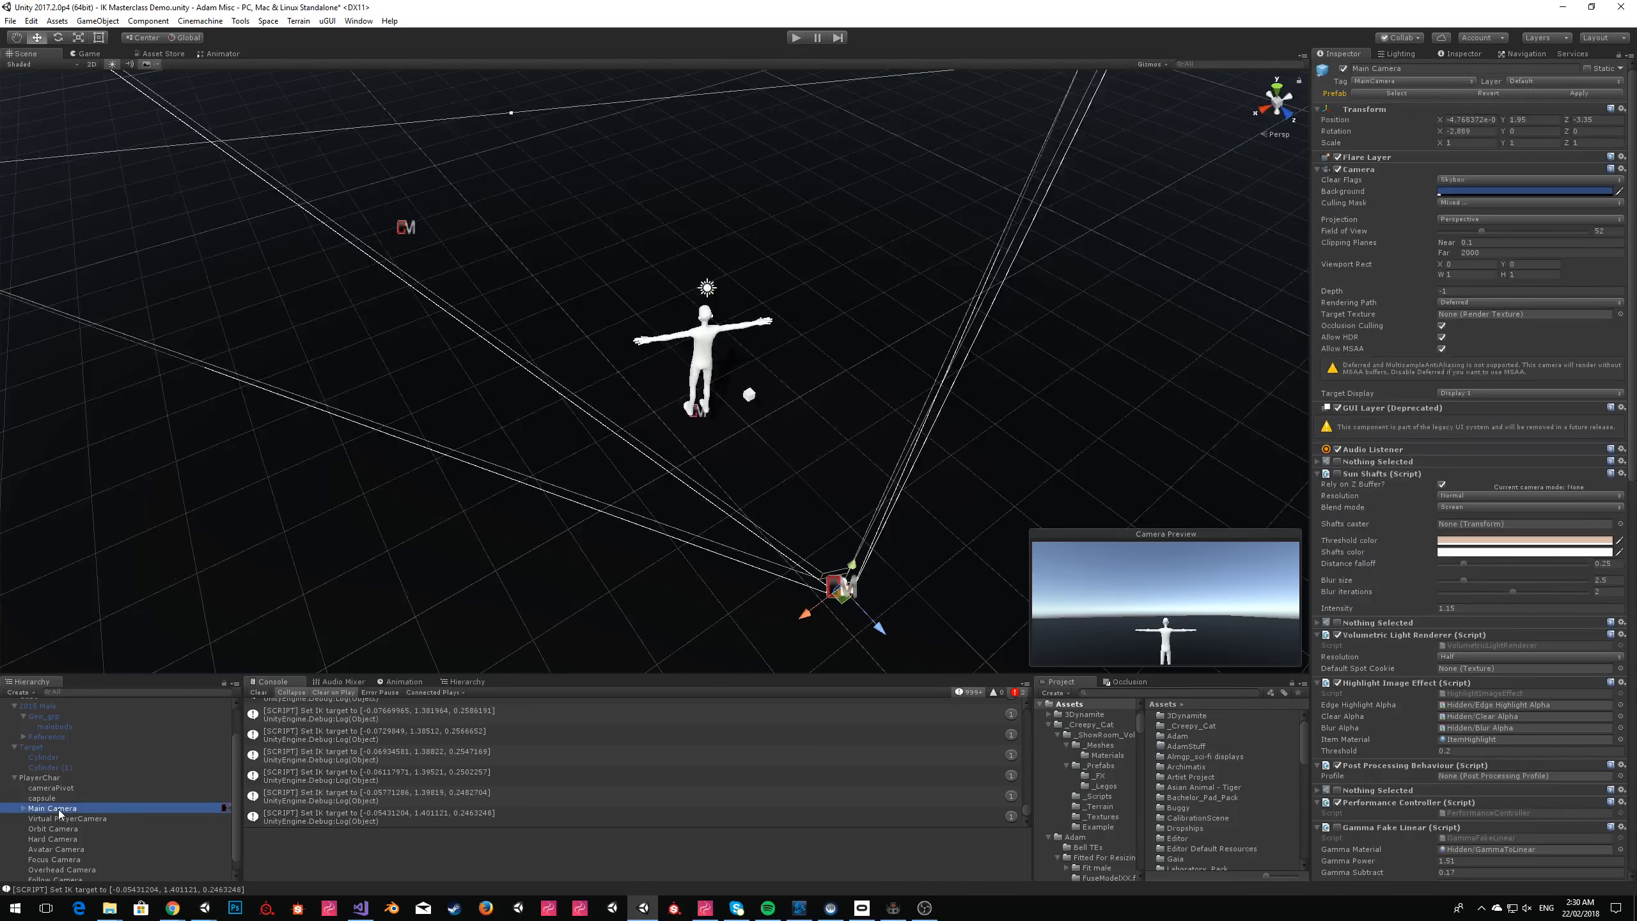
click(32, 747)
click(1424, 390)
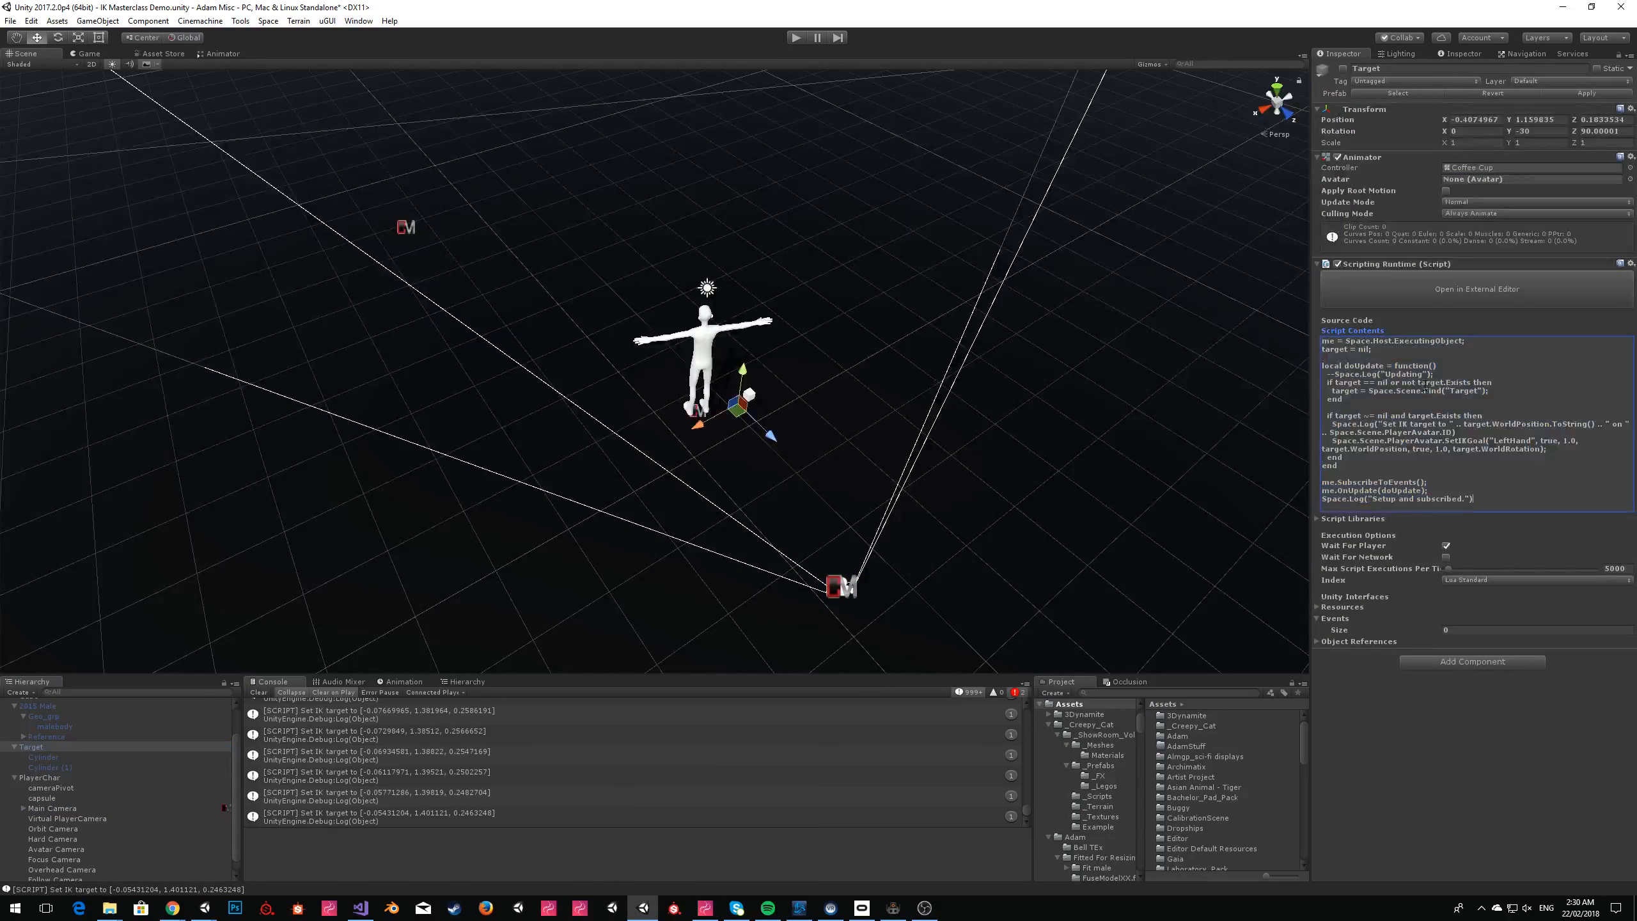
Run the scene, dismiss the Sinespace Editor Pack window, and test the left-hand IK by activating Target and moving the avatar around.
click(799, 39)
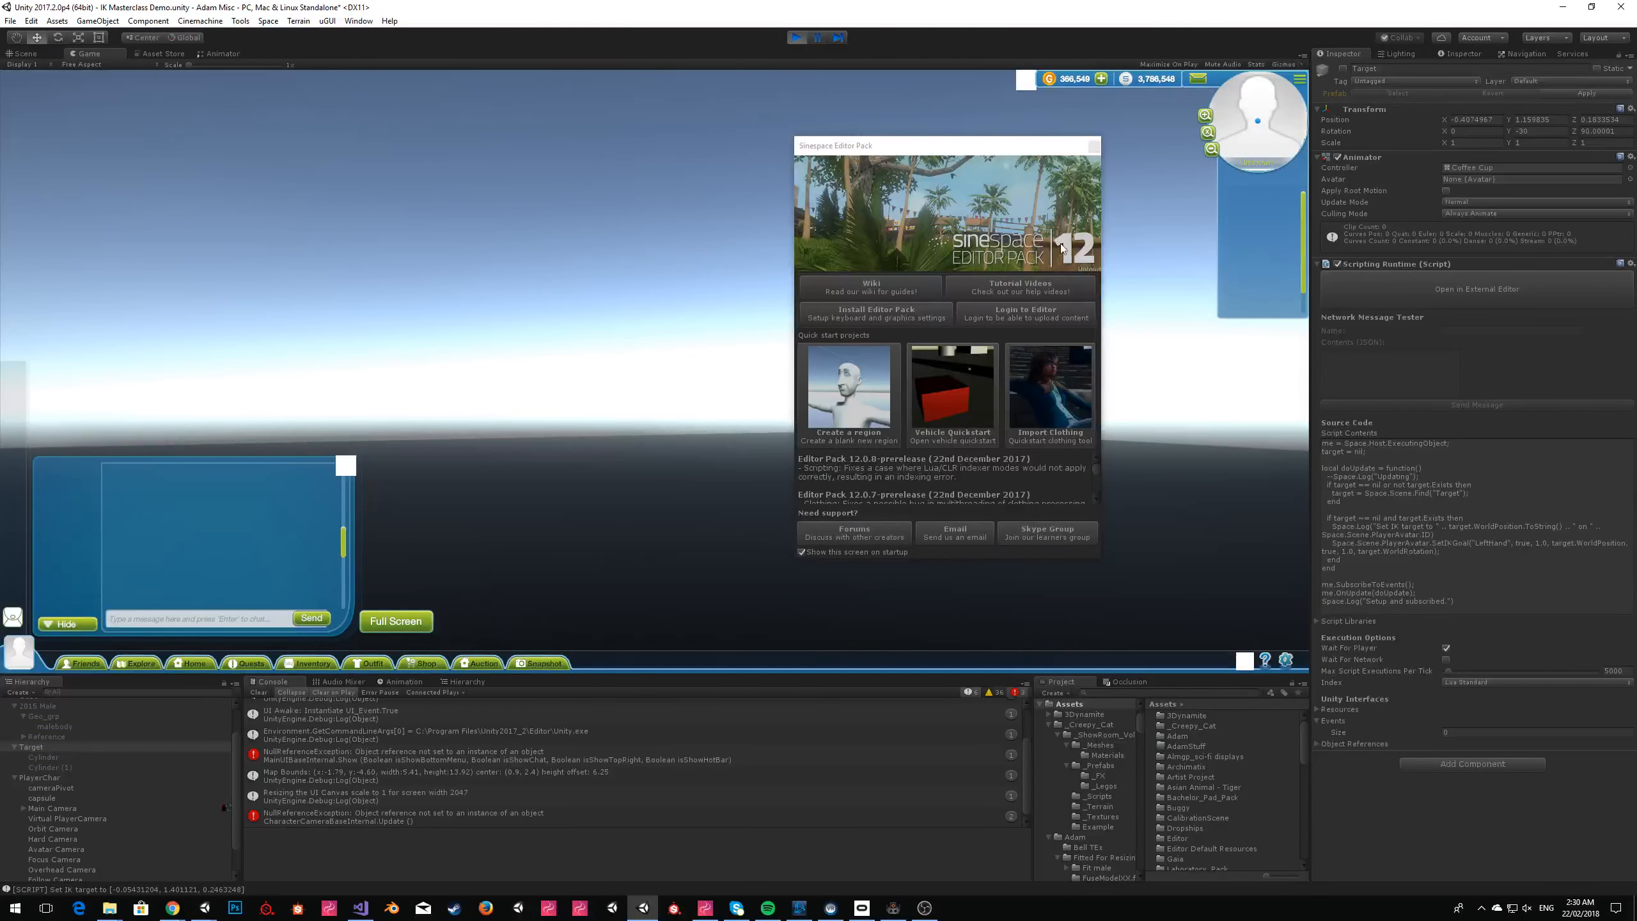
click(1094, 146)
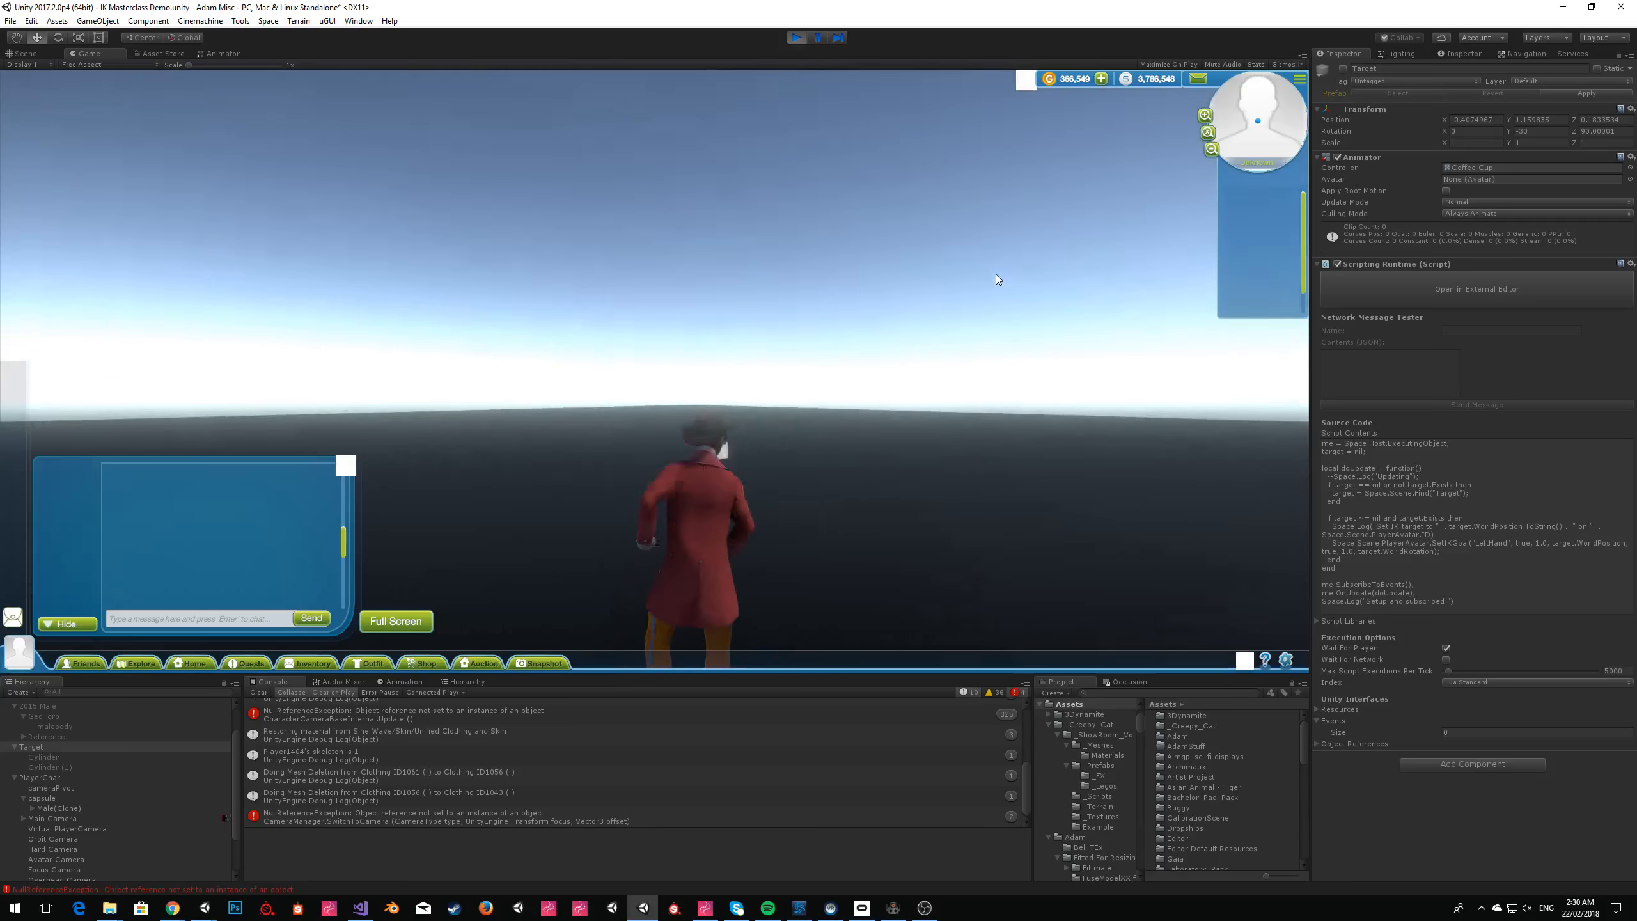
click(1343, 68)
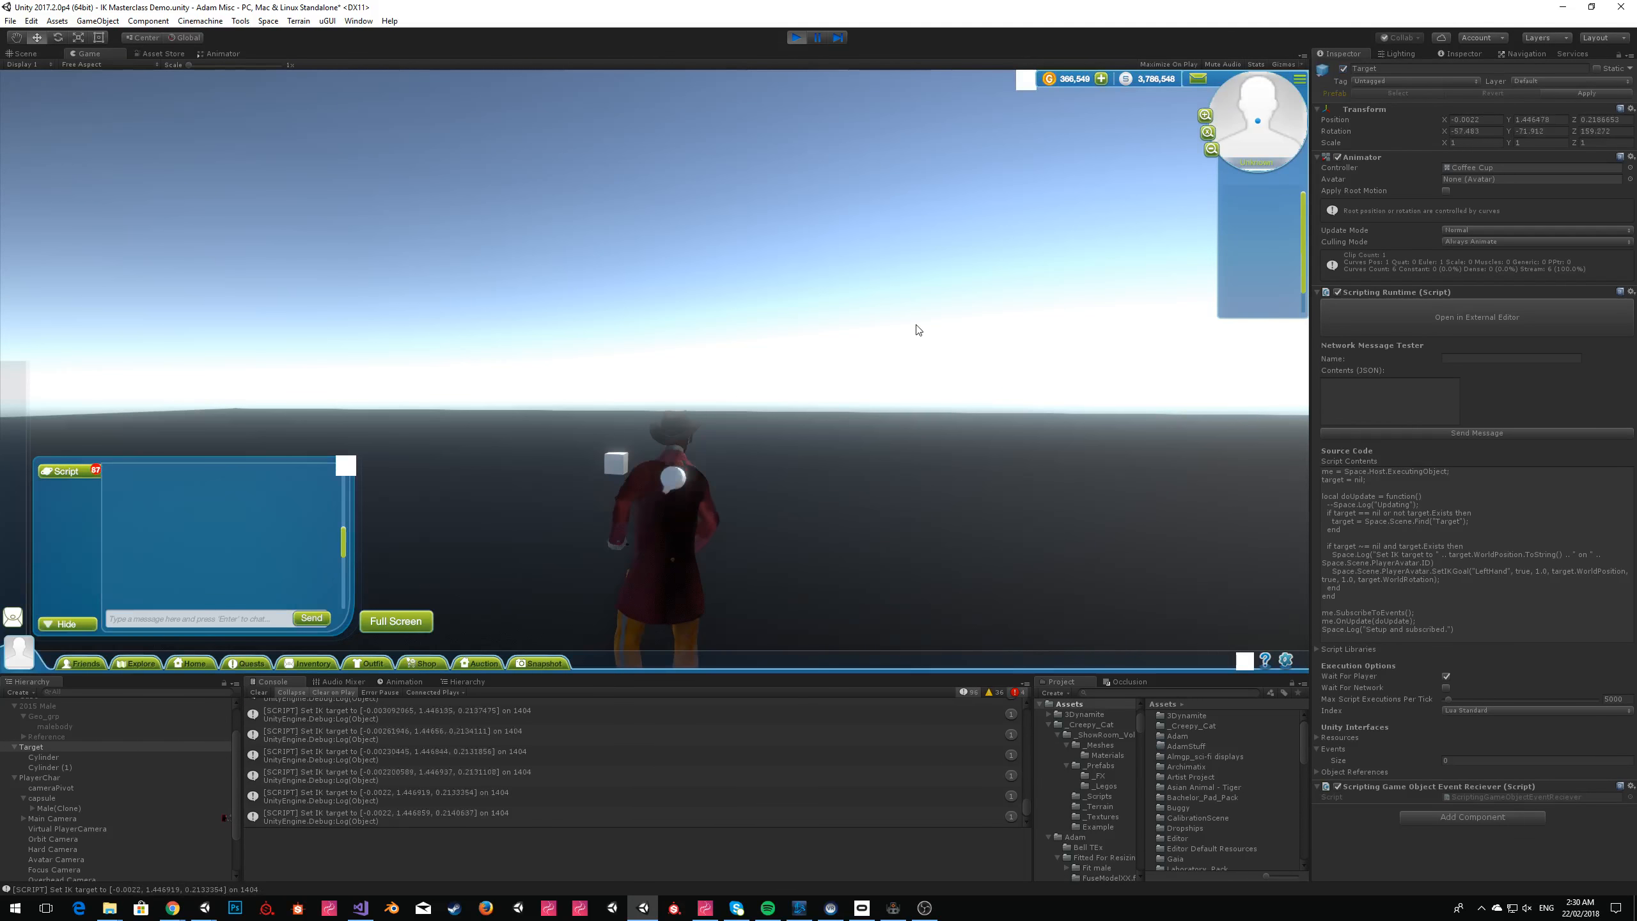
key(a)
key(a)
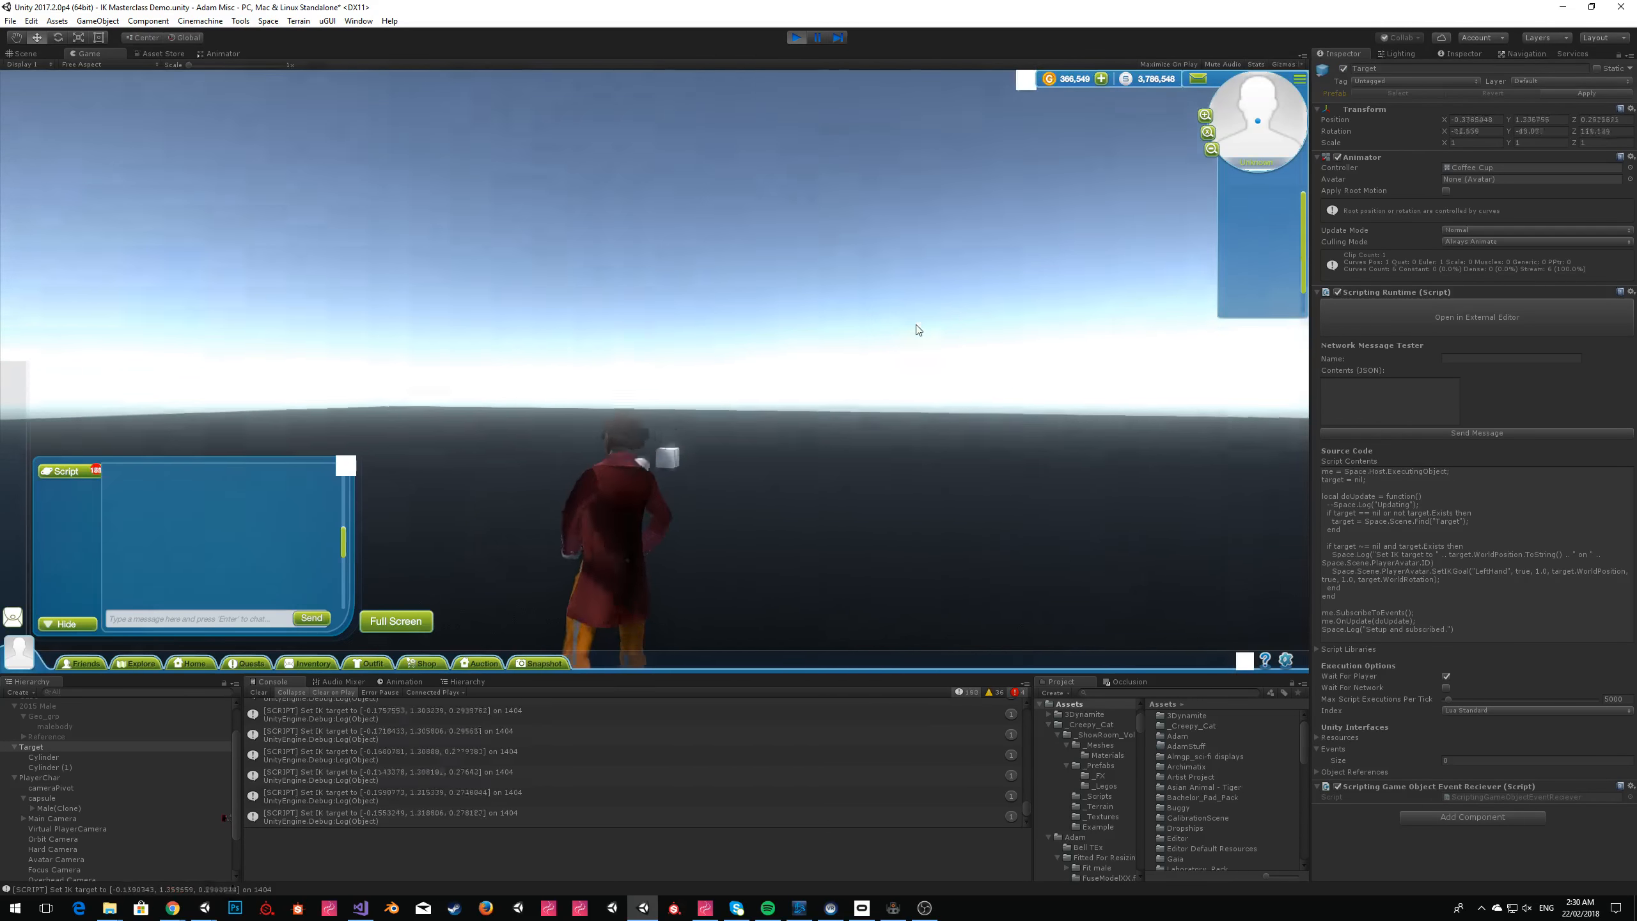
key(w)
key(d)
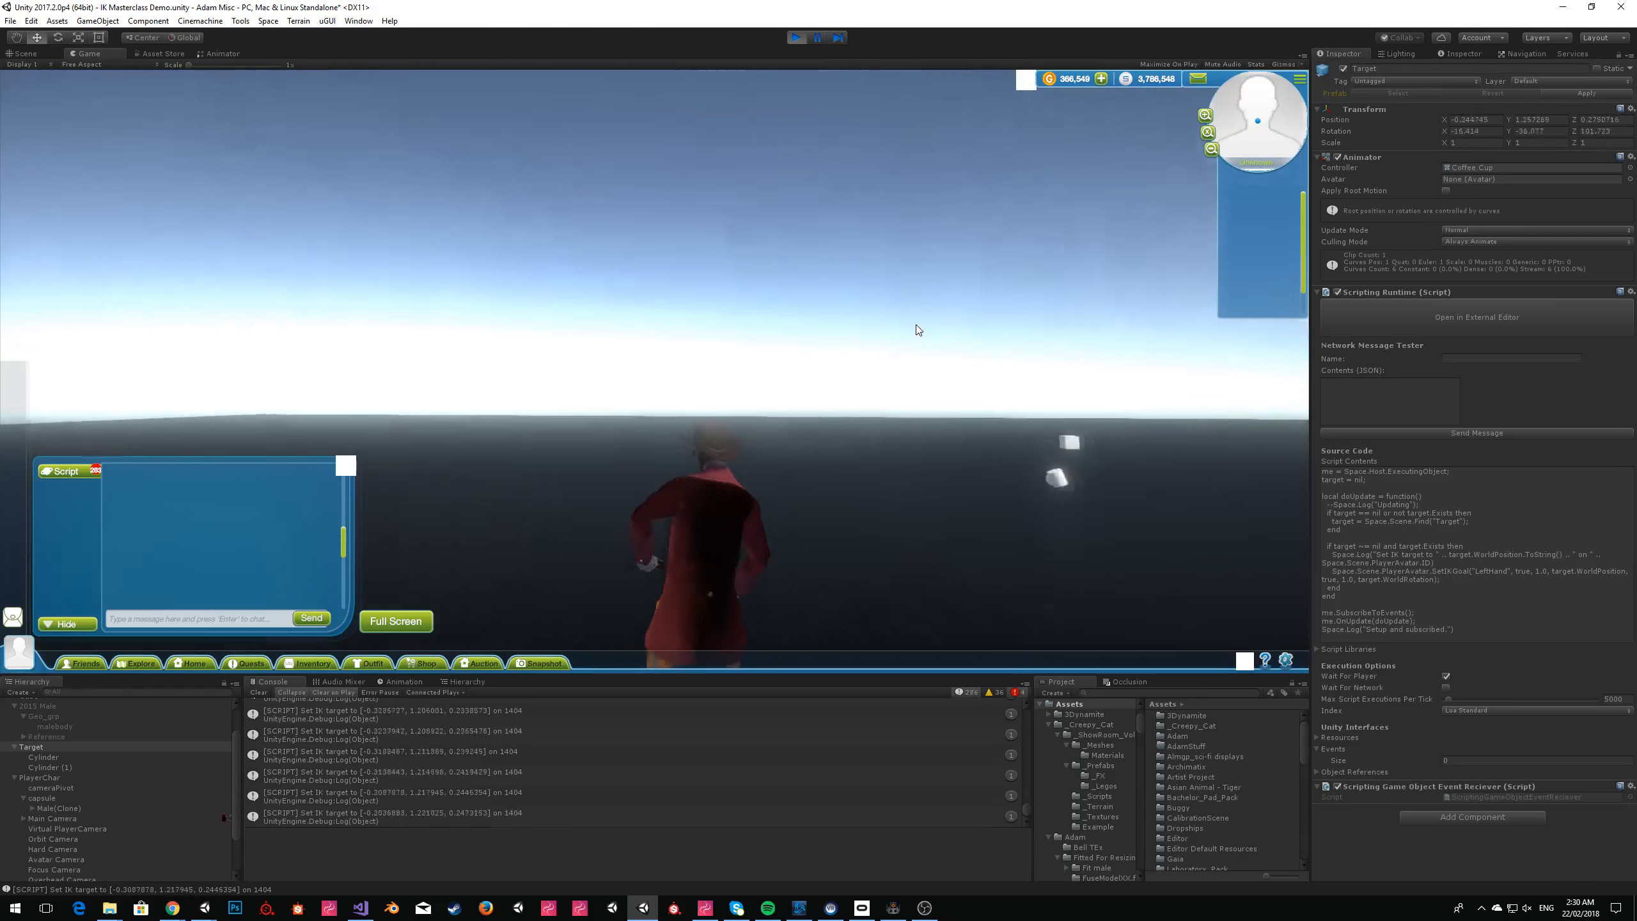
Stop the scene and copy the entire Lua script in ZeroBrane Studio.
click(796, 39)
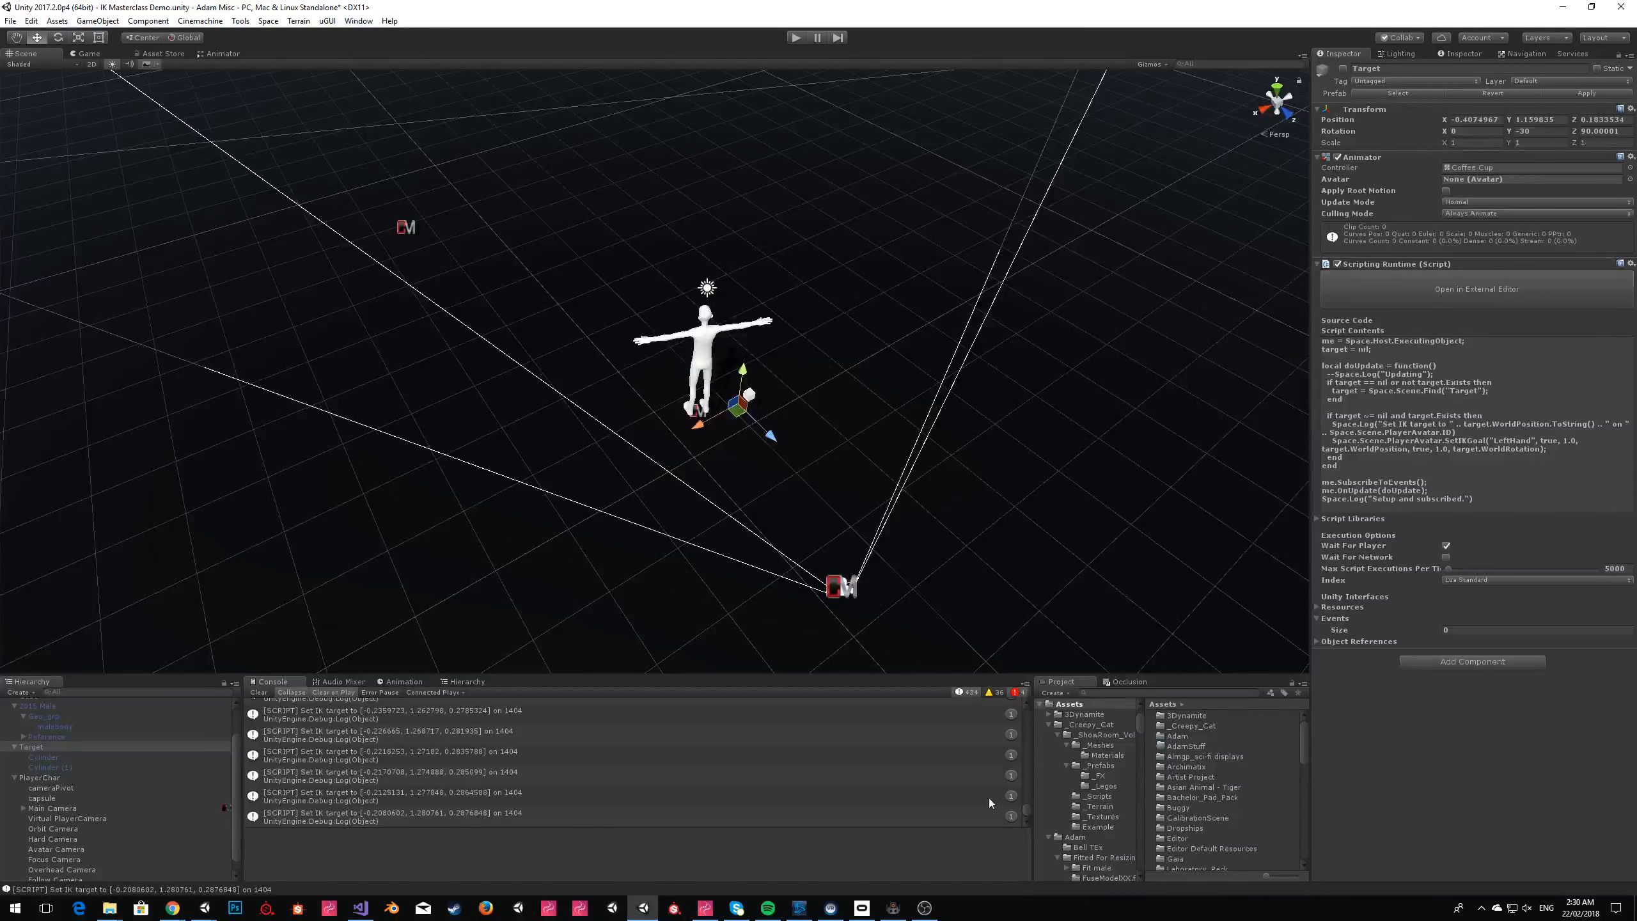
click(893, 908)
right_click(604, 340)
click(635, 397)
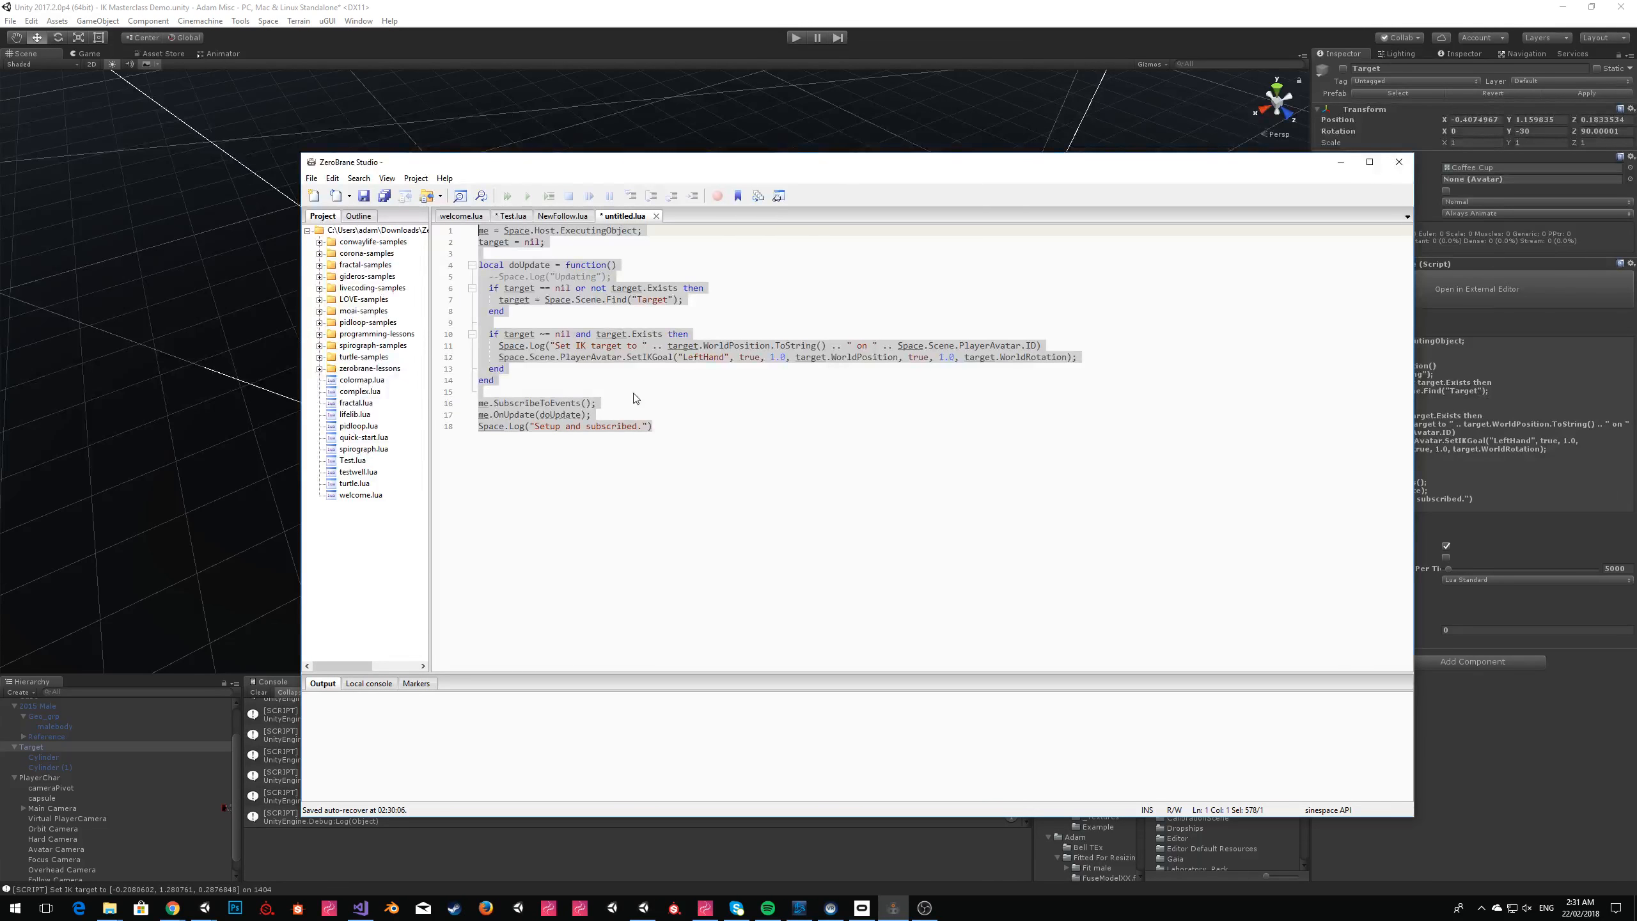
Return to Unity, run the scene, dismiss the Sinespace Editor Pack window, and activate the Target object.
click(752, 49)
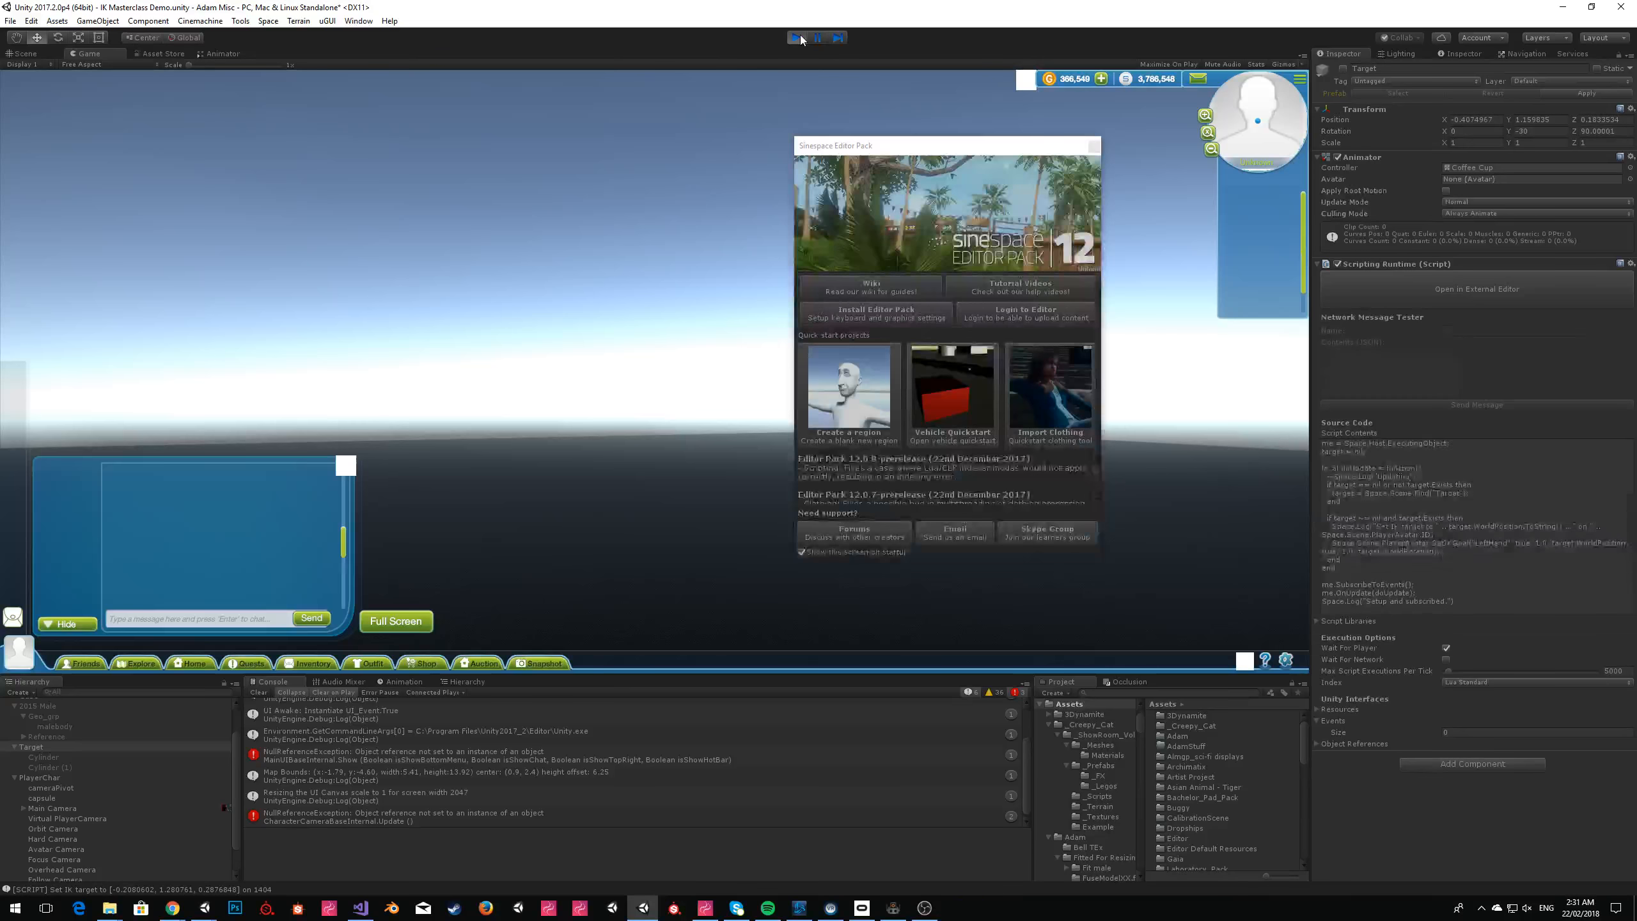
click(1093, 146)
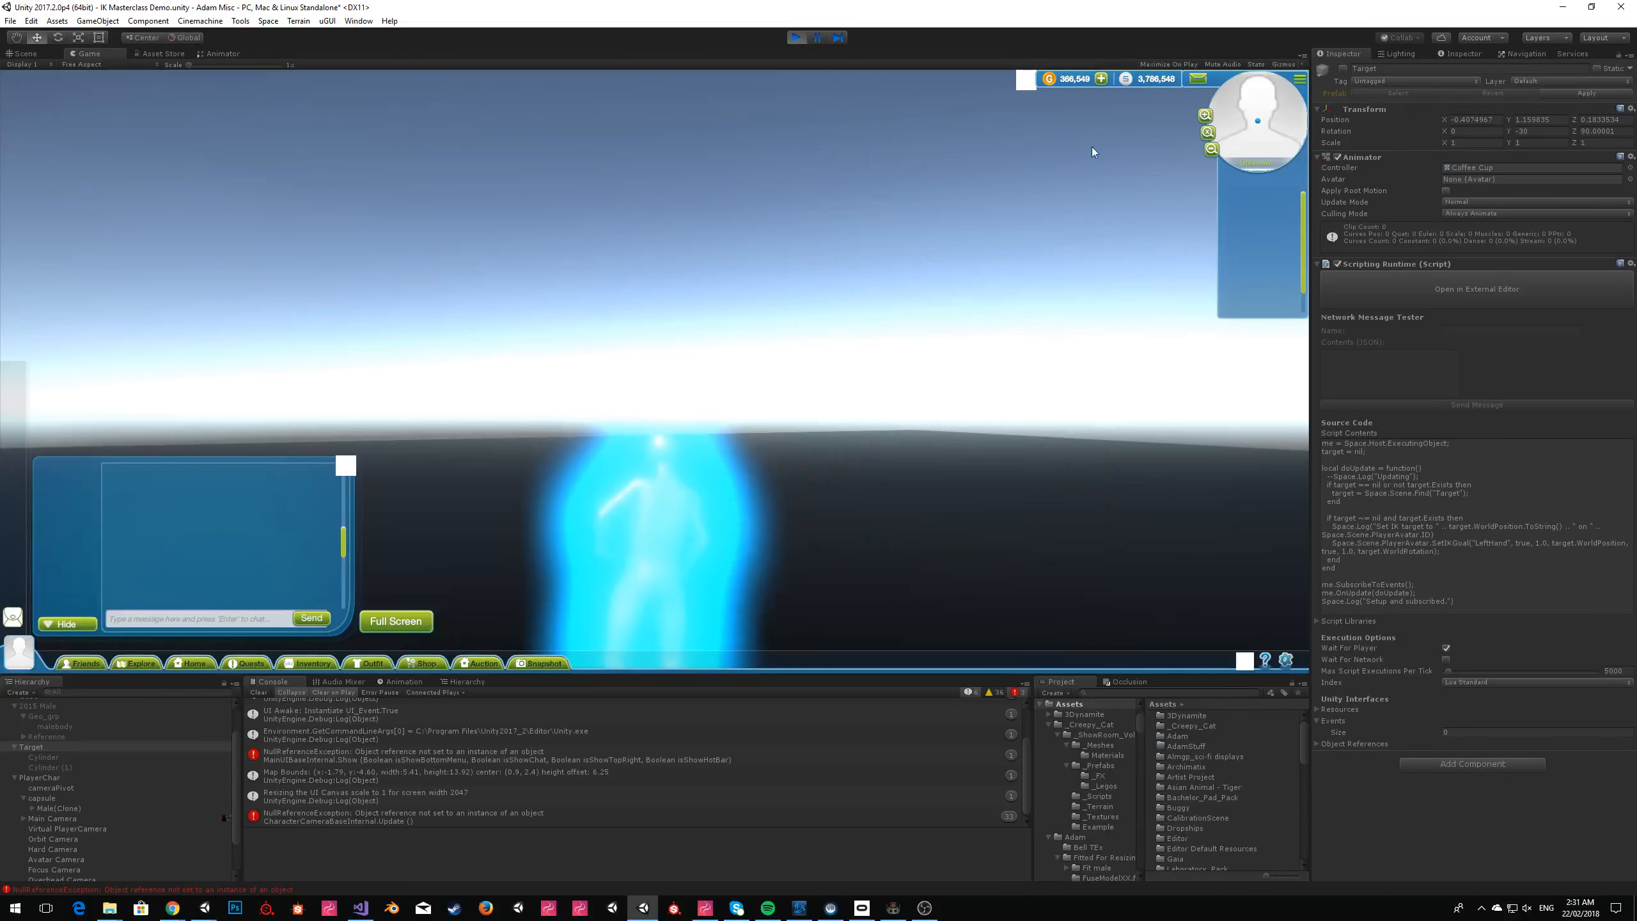
click(1343, 68)
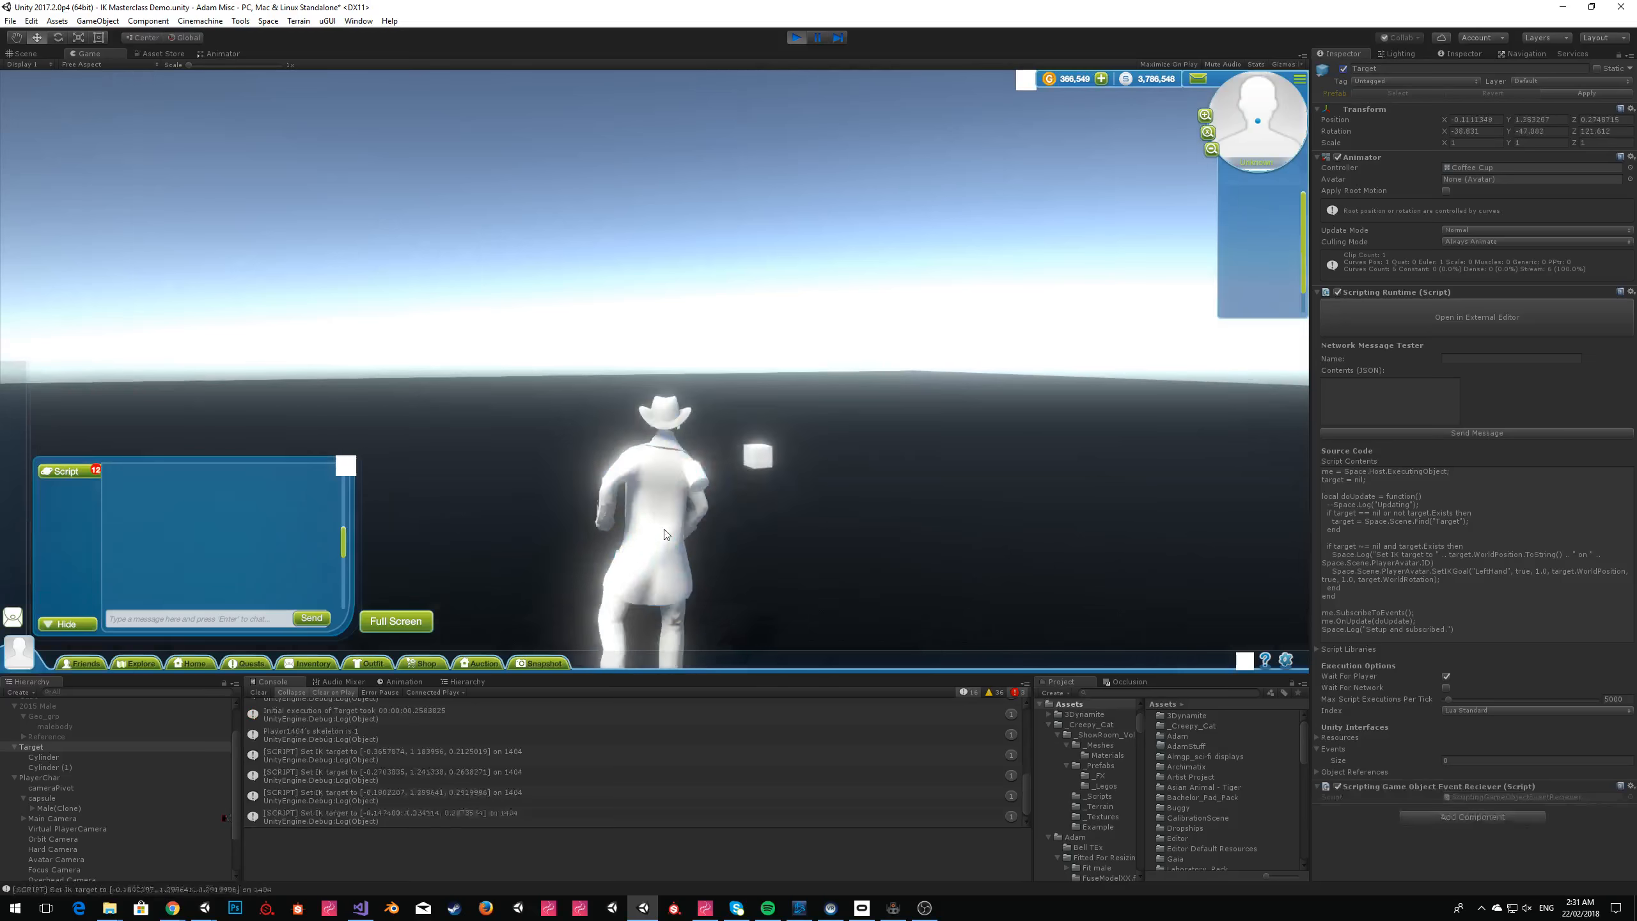
Examine the components of PlayerChar, capsule and Male(Clone), including Avatar IK Multi Task, while moving the avatar around.
click(54, 777)
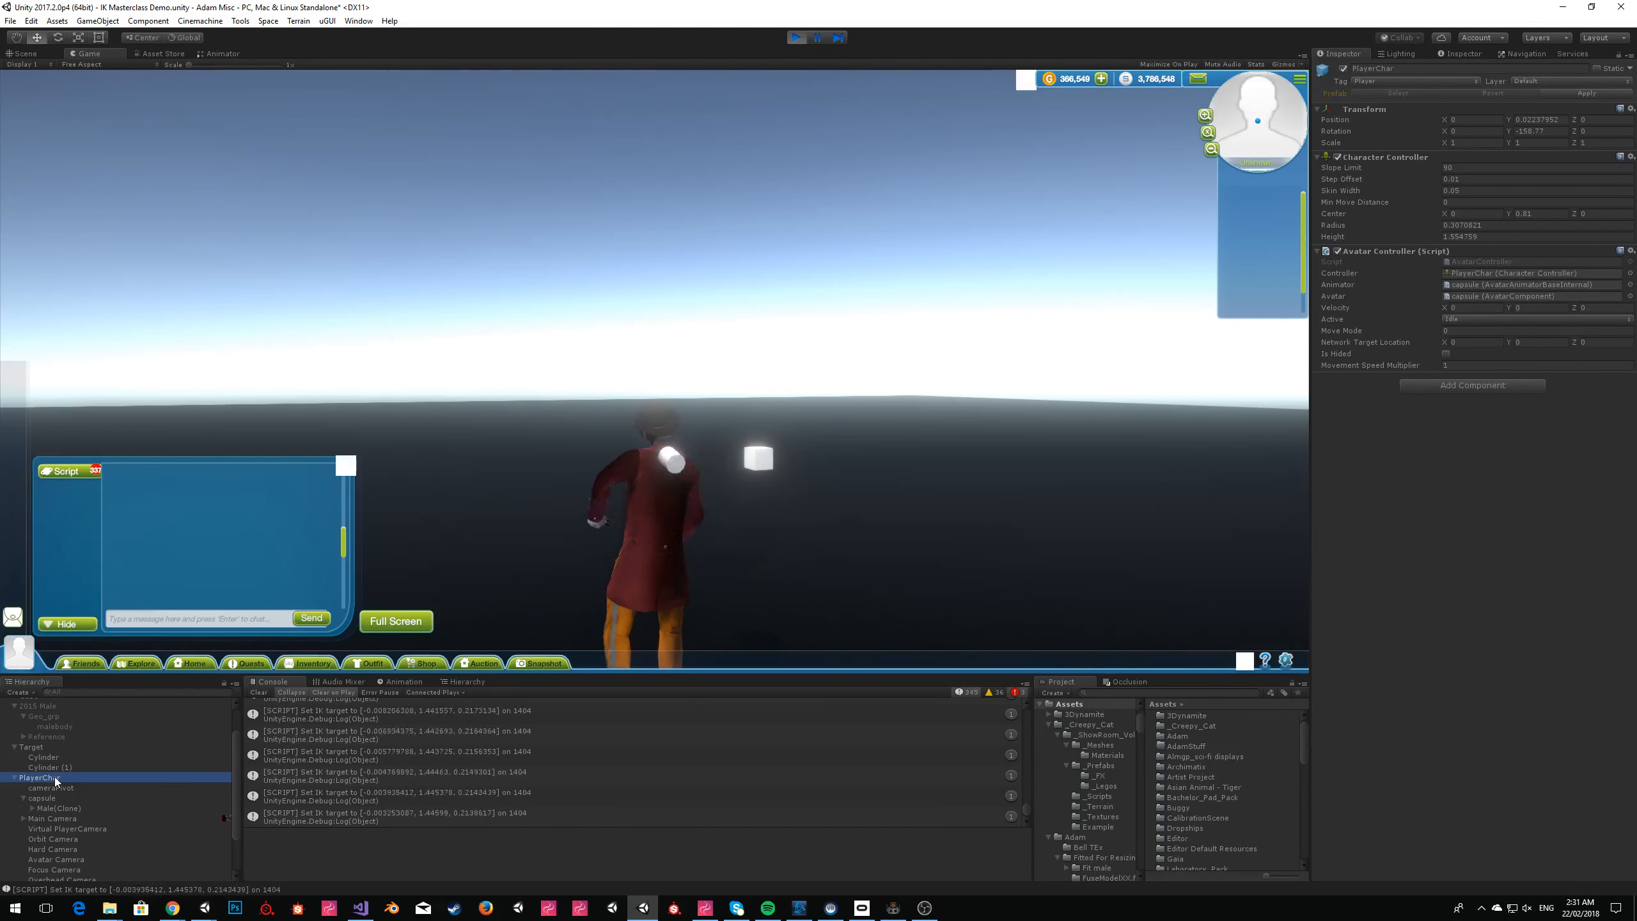
click(52, 798)
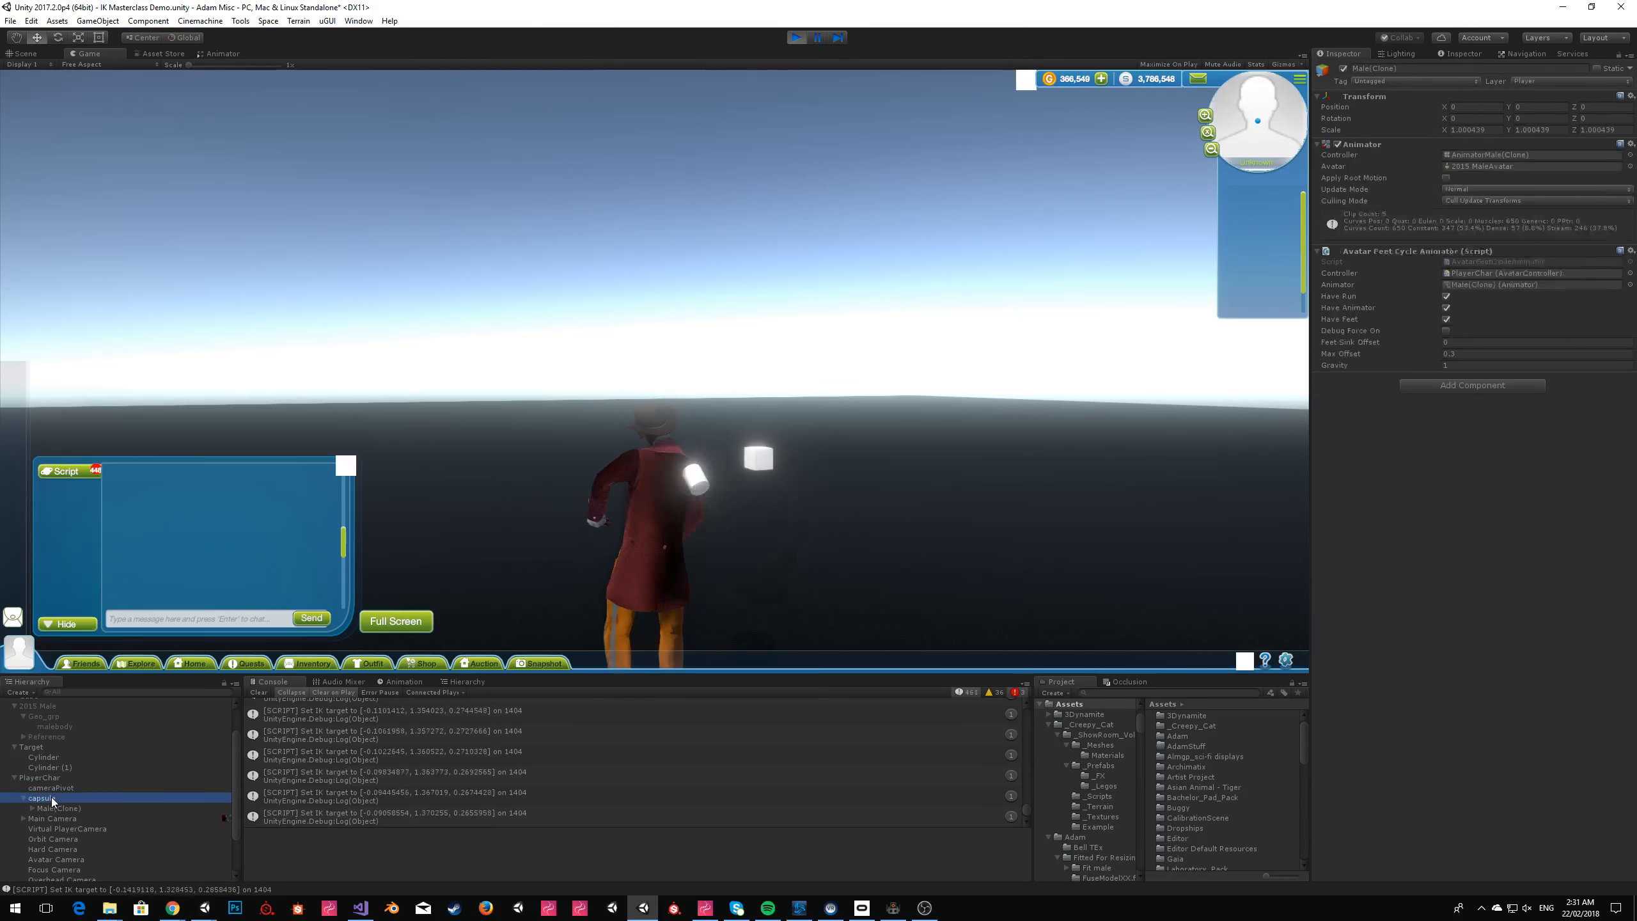
scroll(1483, 807, down, 5)
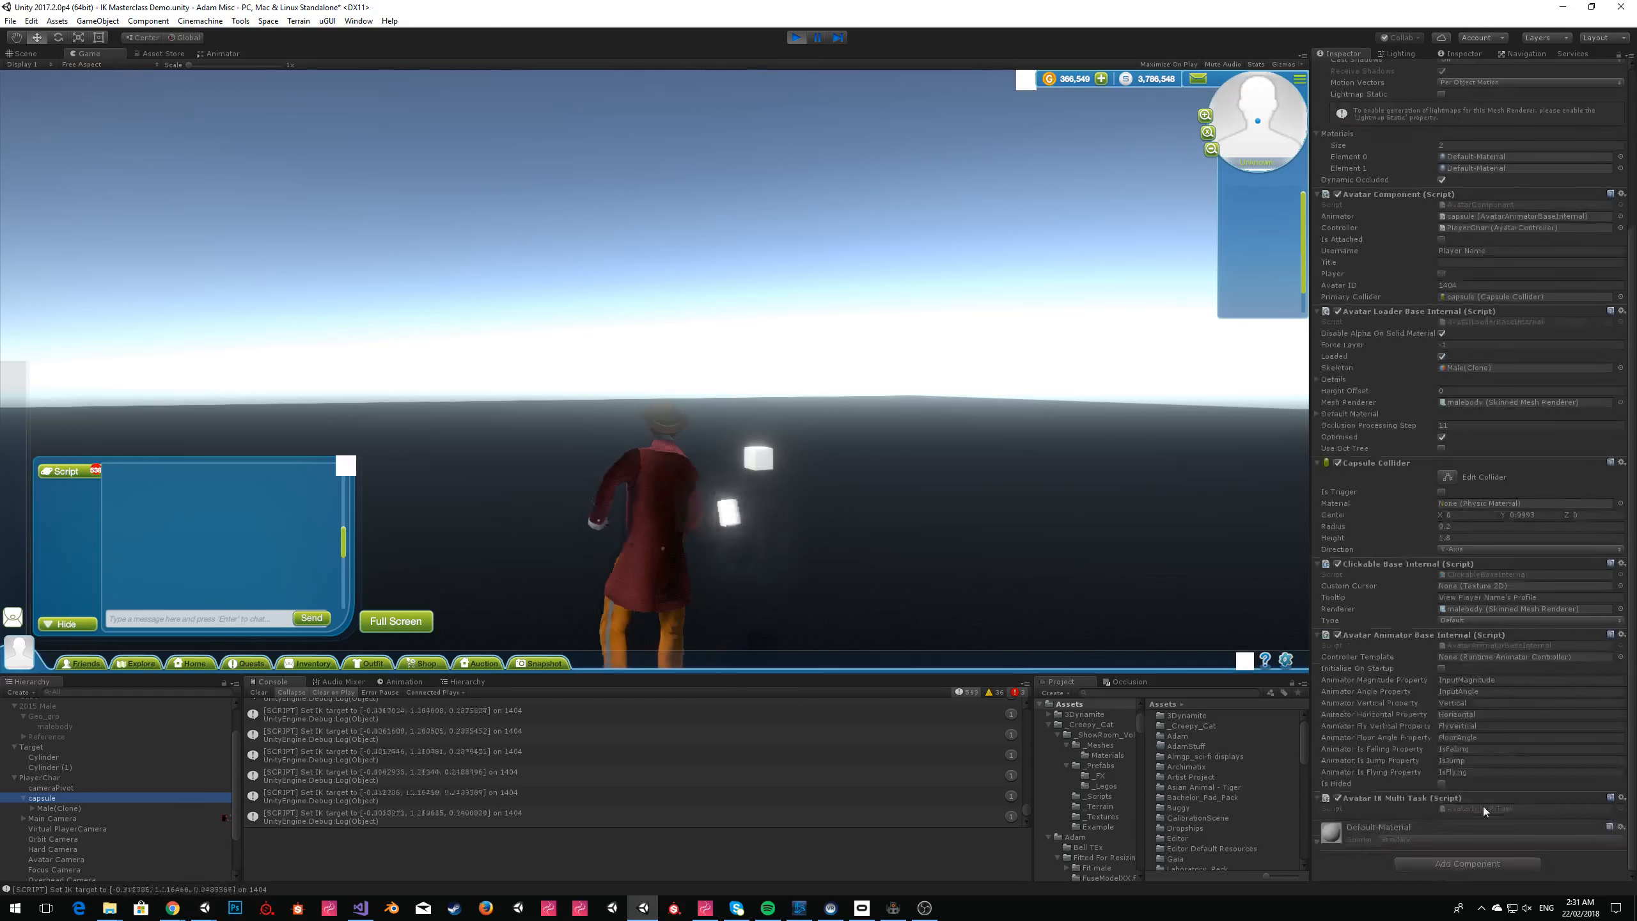
click(906, 385)
key(d)
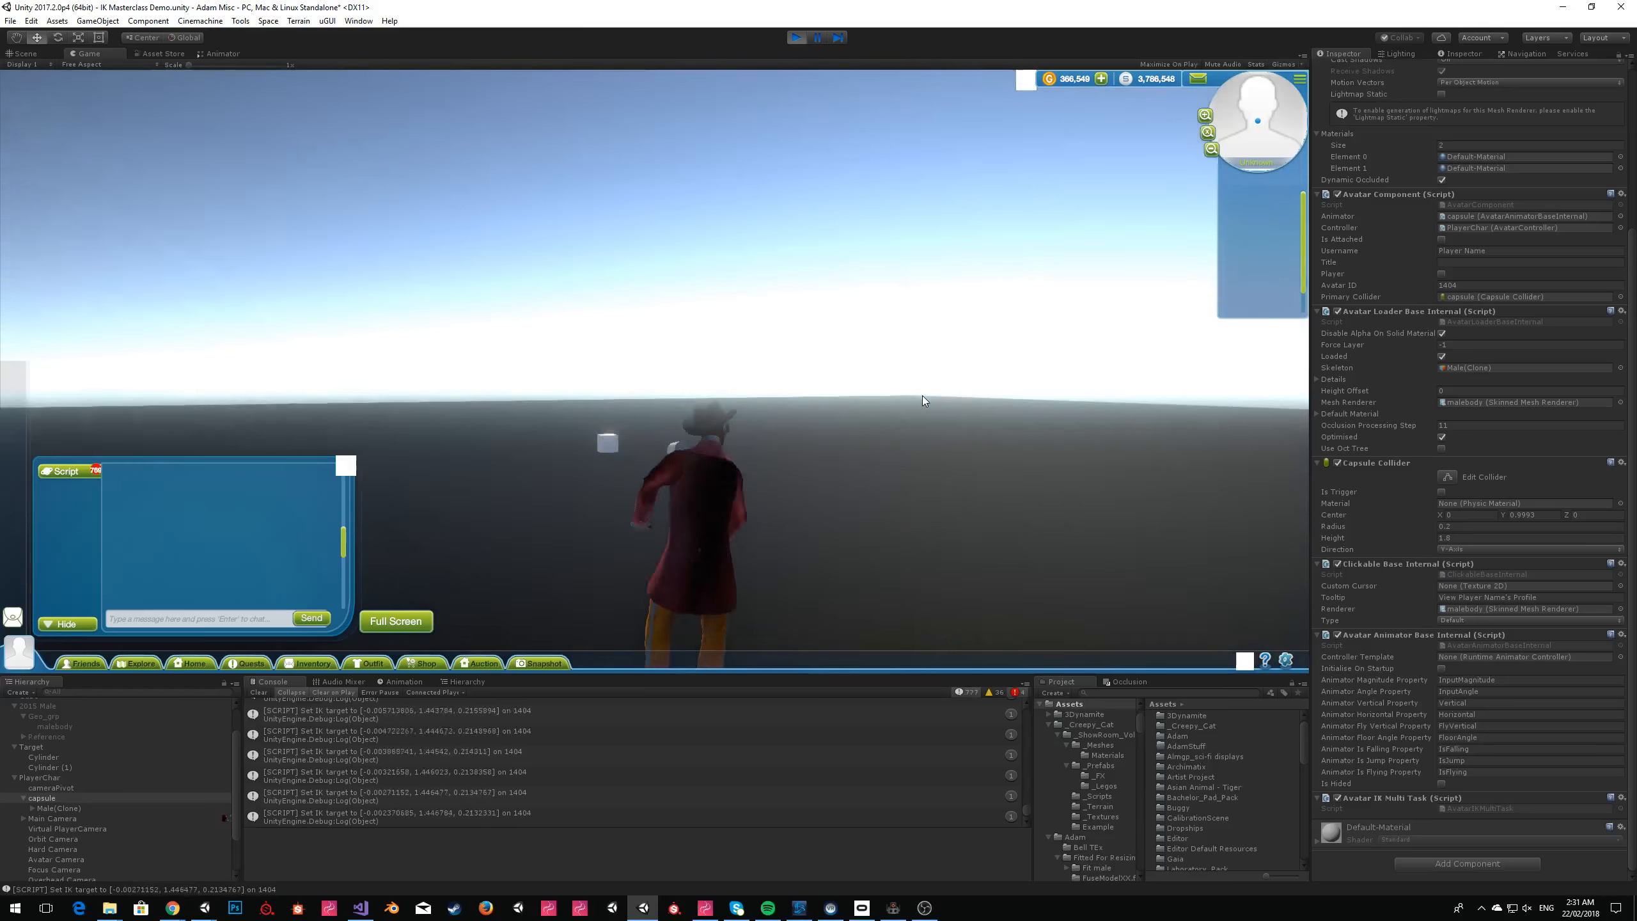
key(a)
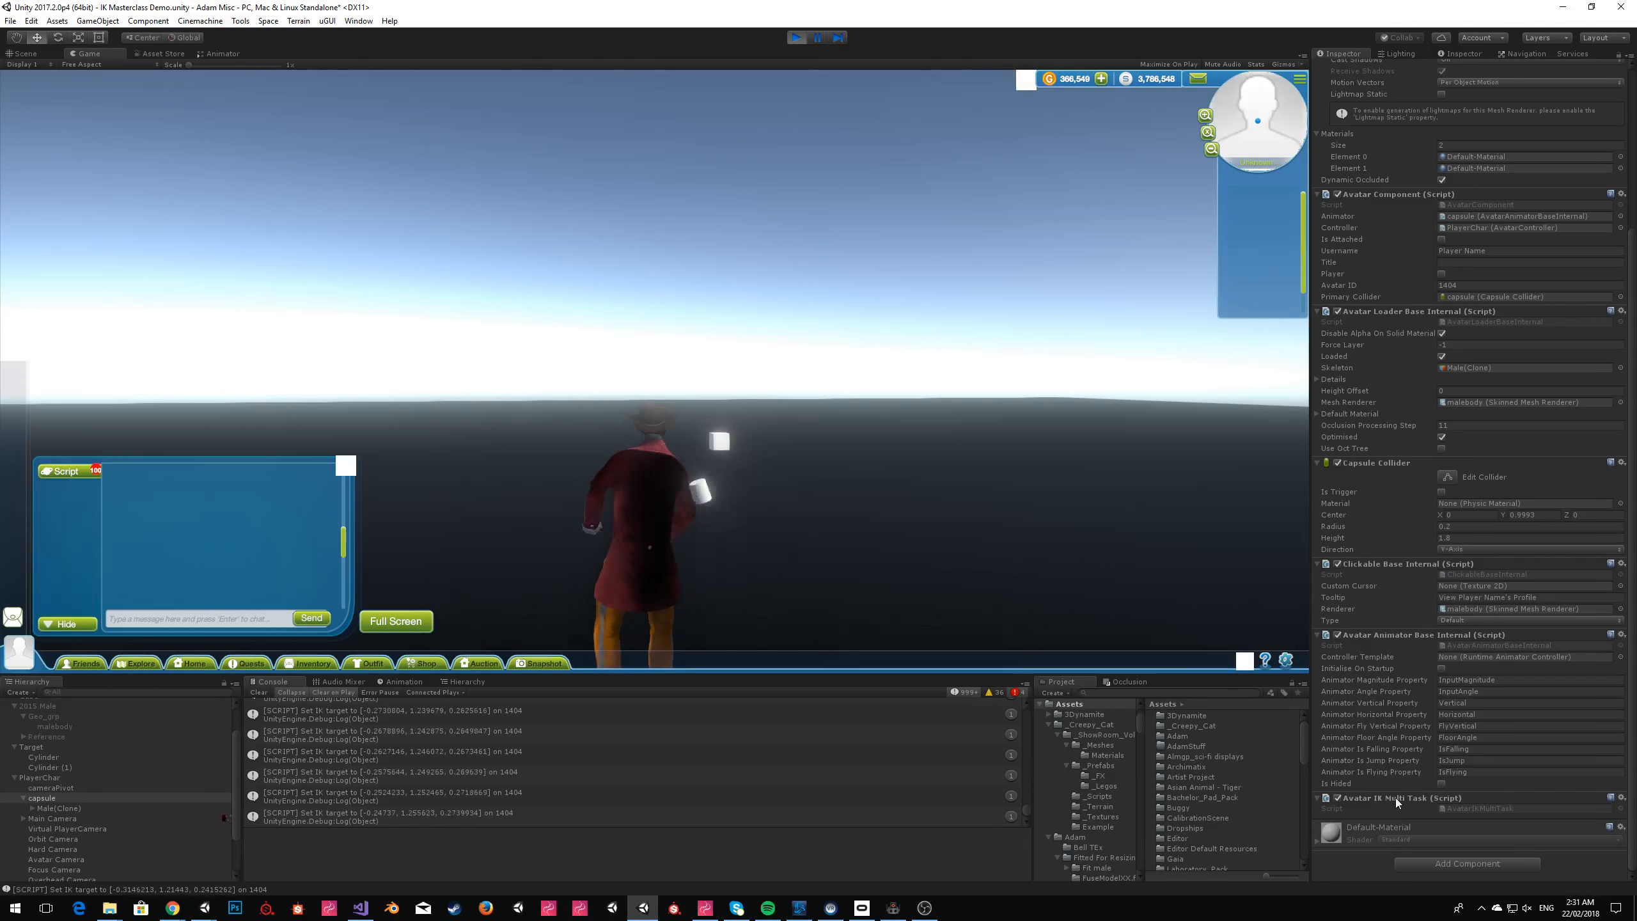
click(76, 808)
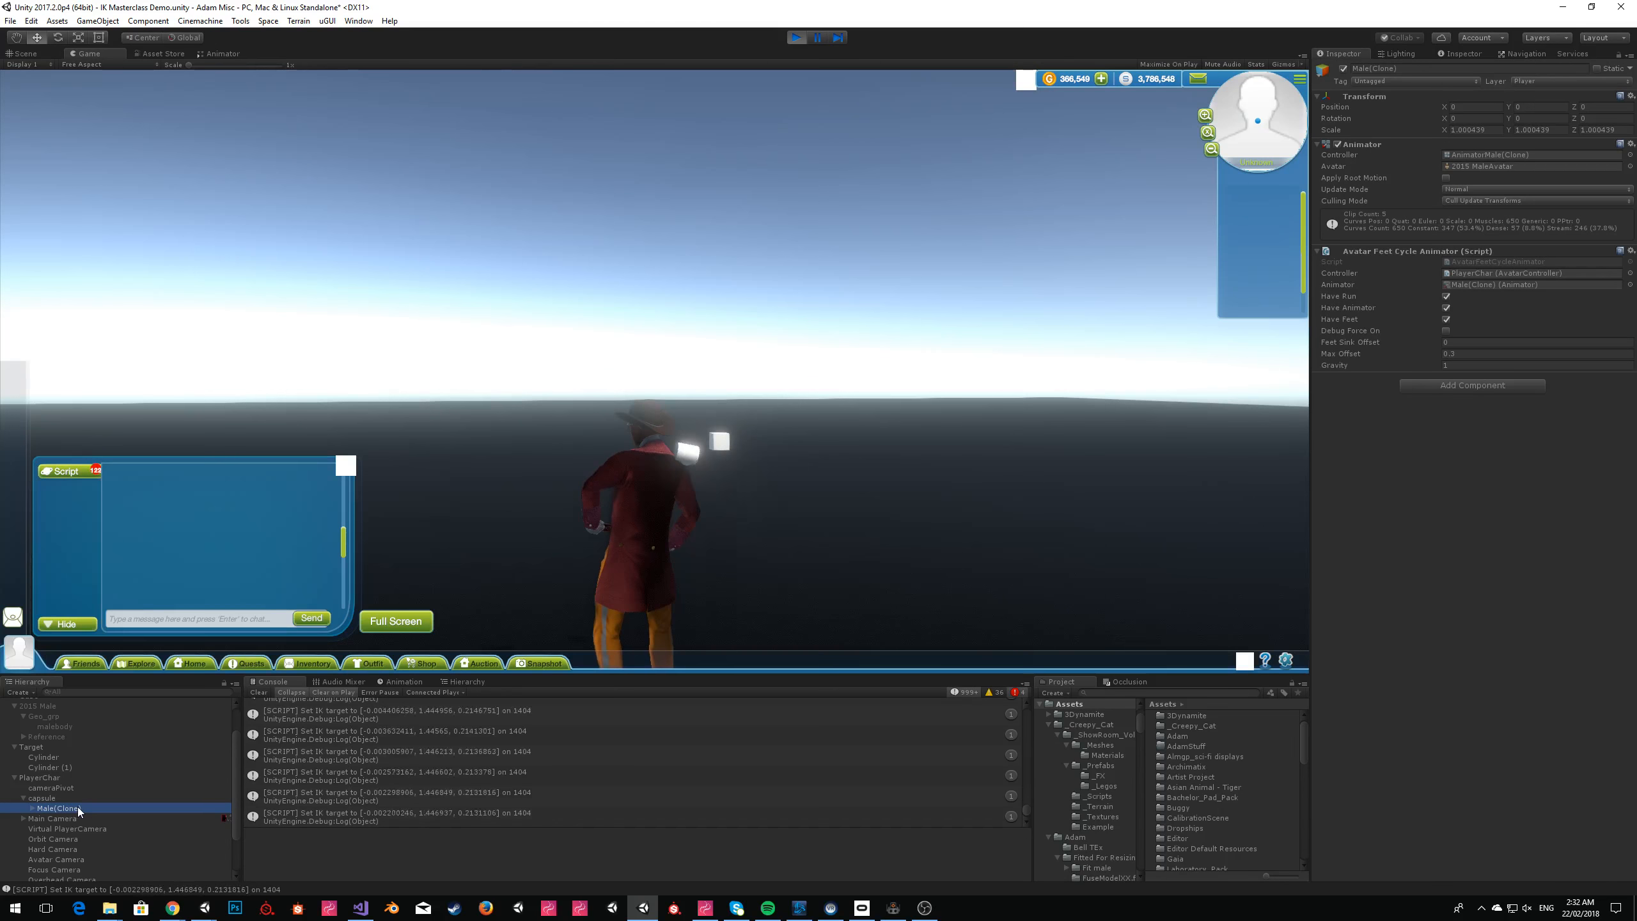
click(85, 797)
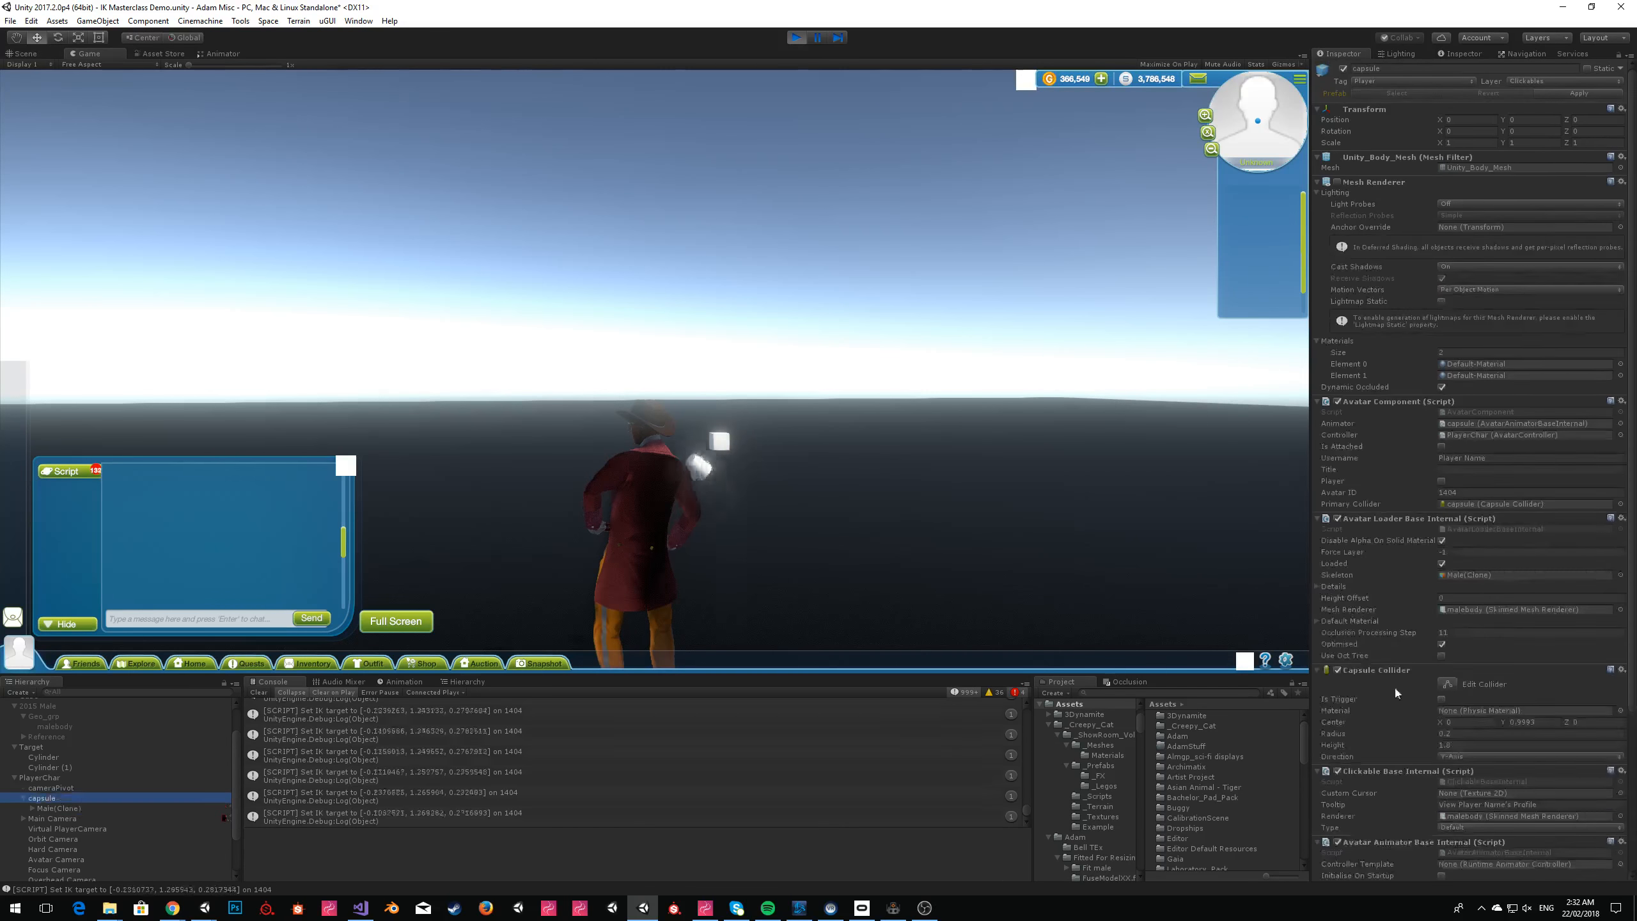
scroll(1624, 774, down, 5)
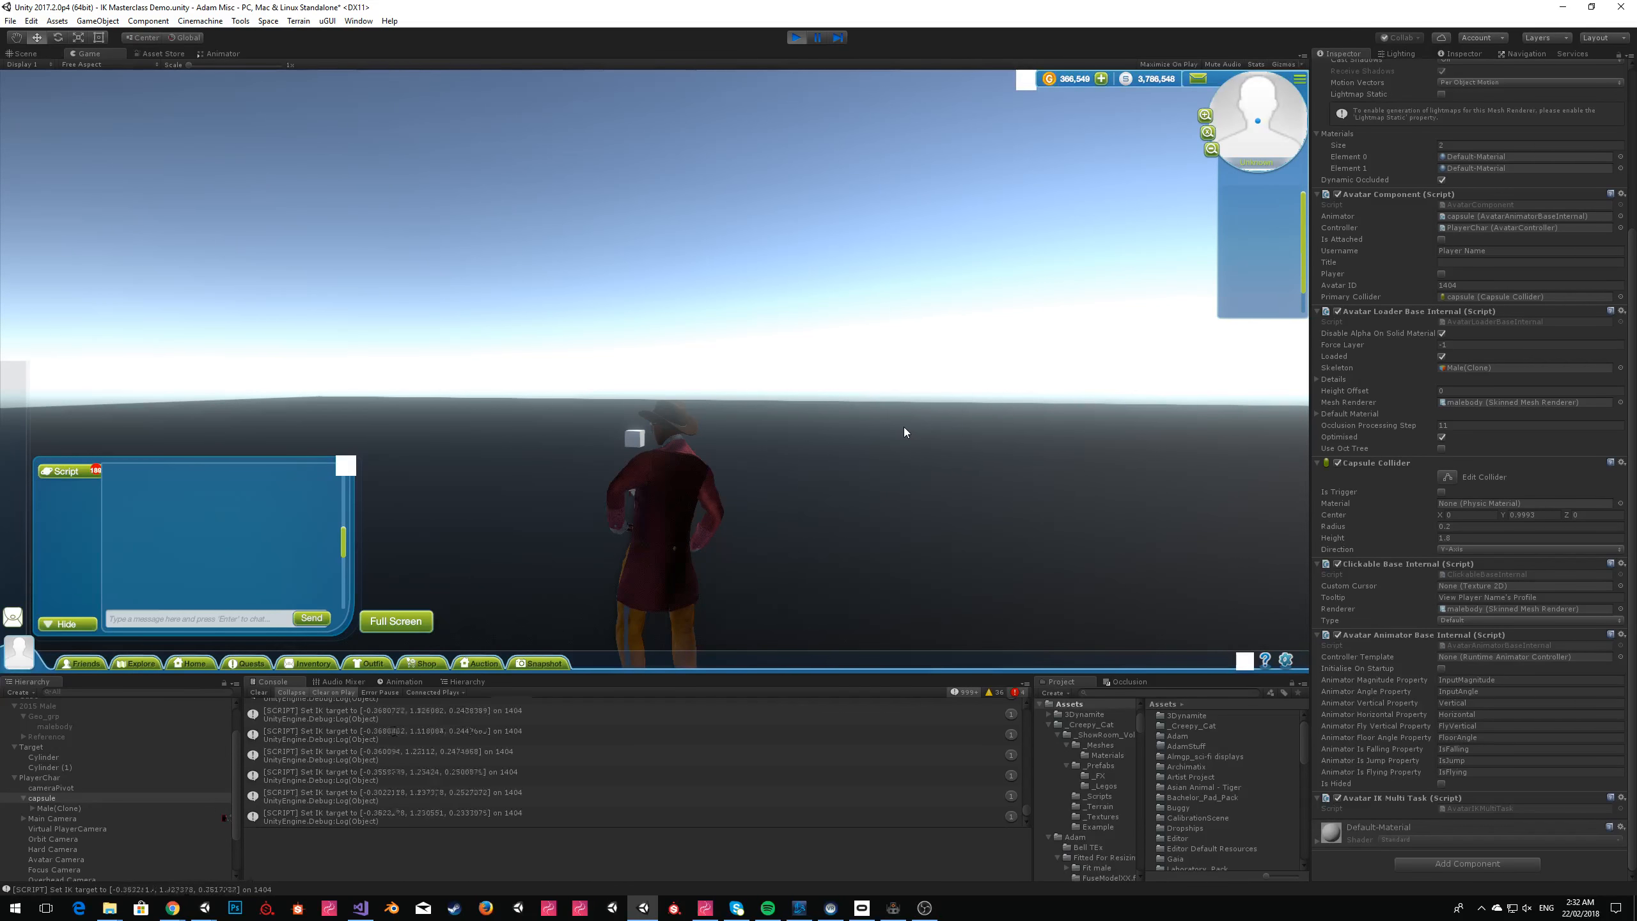
Stop the scene and delete the PlayerChar object.
click(801, 42)
right_drag(907, 229, 616, 386)
click(950, 291)
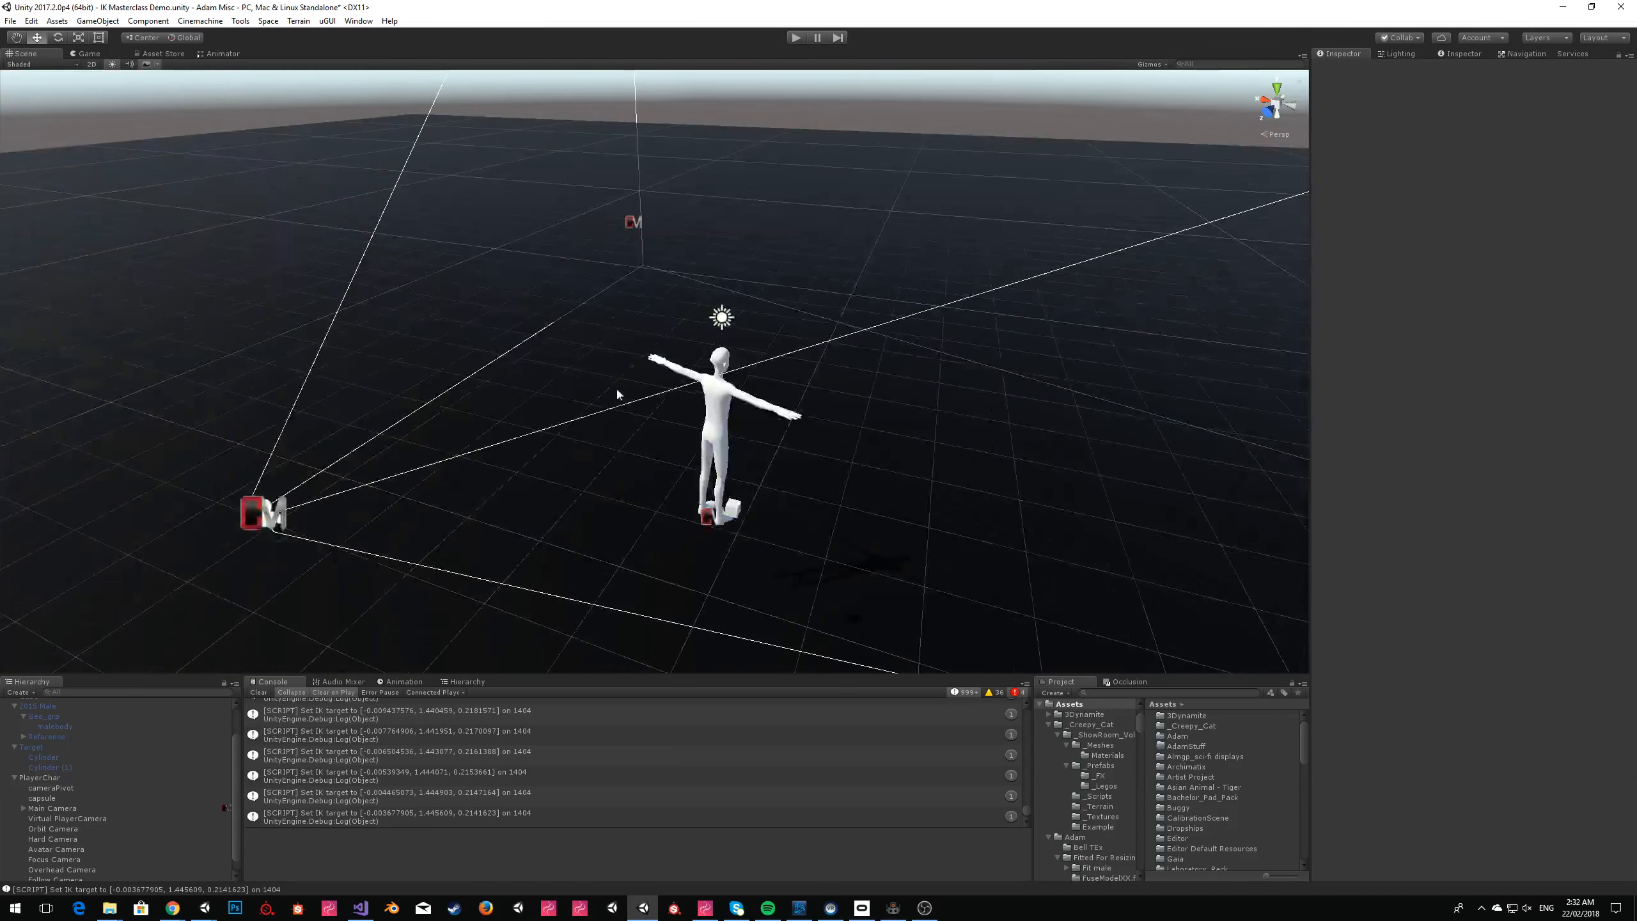
click(64, 776)
right_click(64, 777)
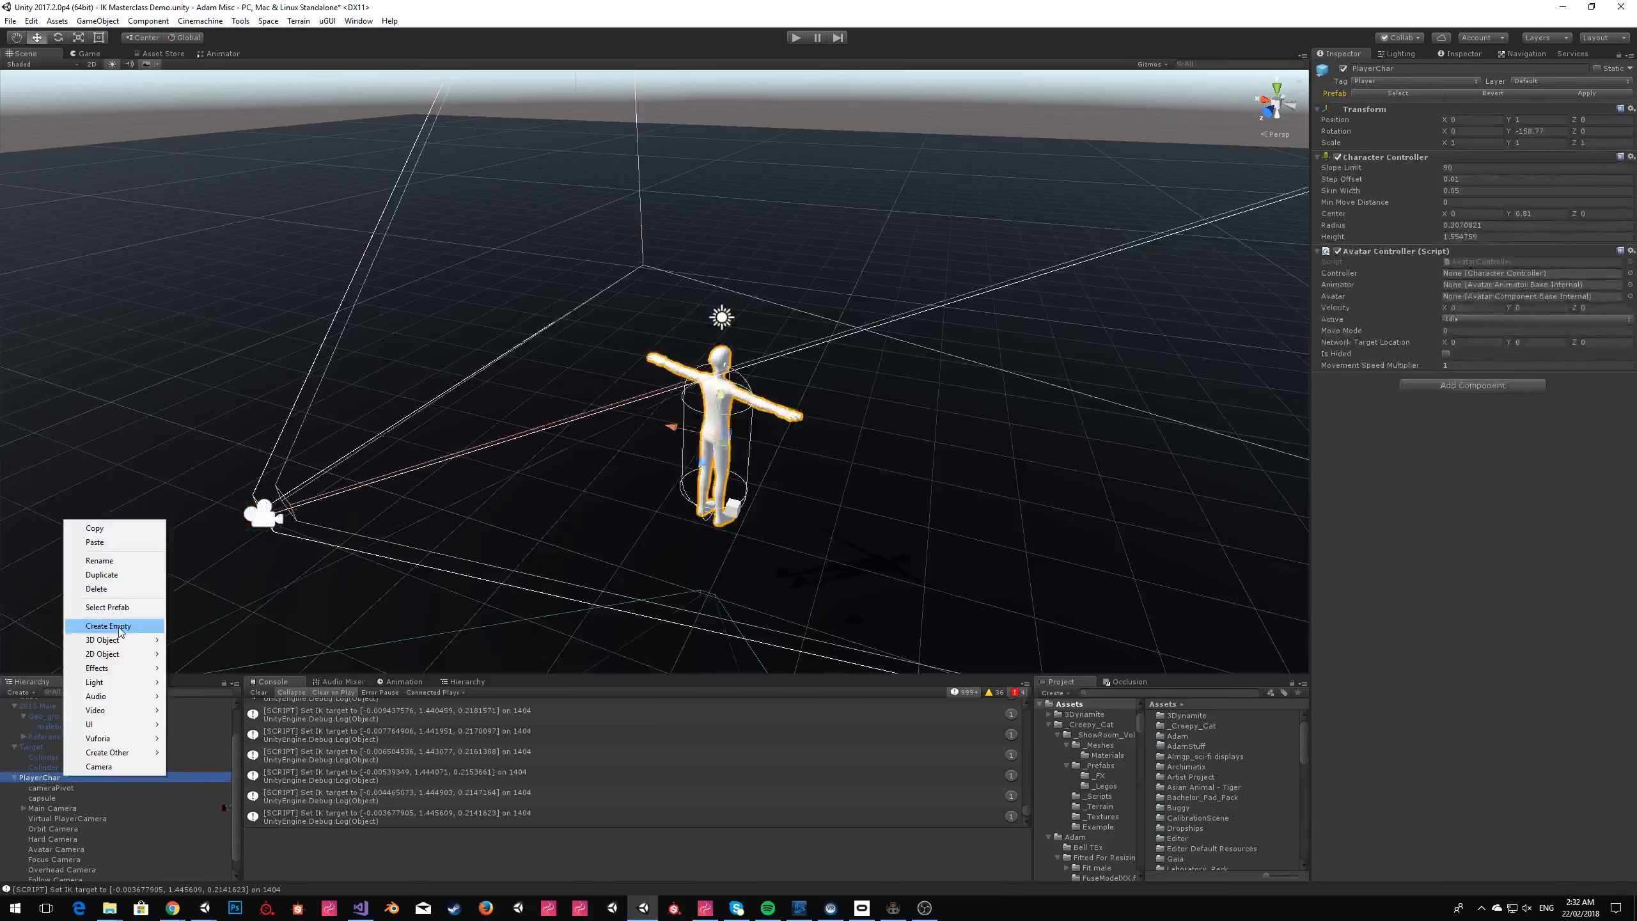
click(97, 587)
Activate the 2015 Male object and frame it in the Scene view.
click(53, 744)
click(1343, 68)
click(954, 118)
key(w)
right_drag(979, 213, 1172, 248)
key(s)
key(a)
click(39, 784)
right_drag(844, 384, 914, 216)
click(910, 212)
key(w)
key(s)
click(741, 327)
click(1167, 169)
key(w)
right_drag(786, 233, 781, 289)
key(s)
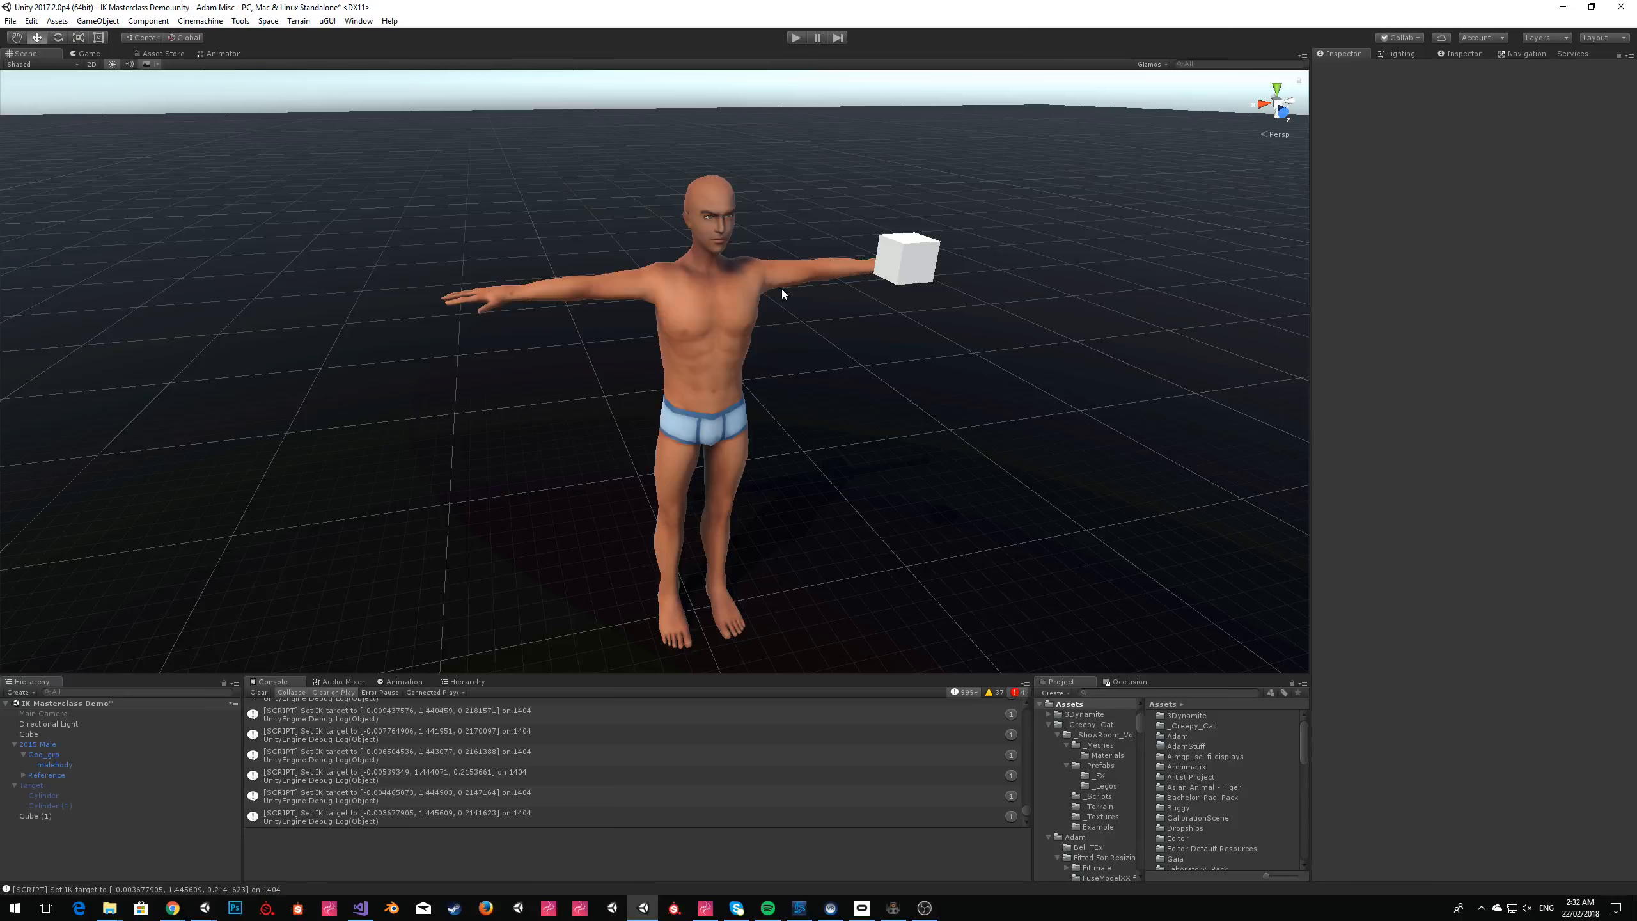
Lower the Cube from the male model's outstretched left hand to a height of about 0.6.
click(932, 279)
click(903, 249)
drag(901, 253, 944, 545)
click(939, 295)
right_drag(840, 417, 855, 351)
key(s)
key(w)
click(861, 442)
key(w)
right_drag(754, 316, 831, 426)
key(s)
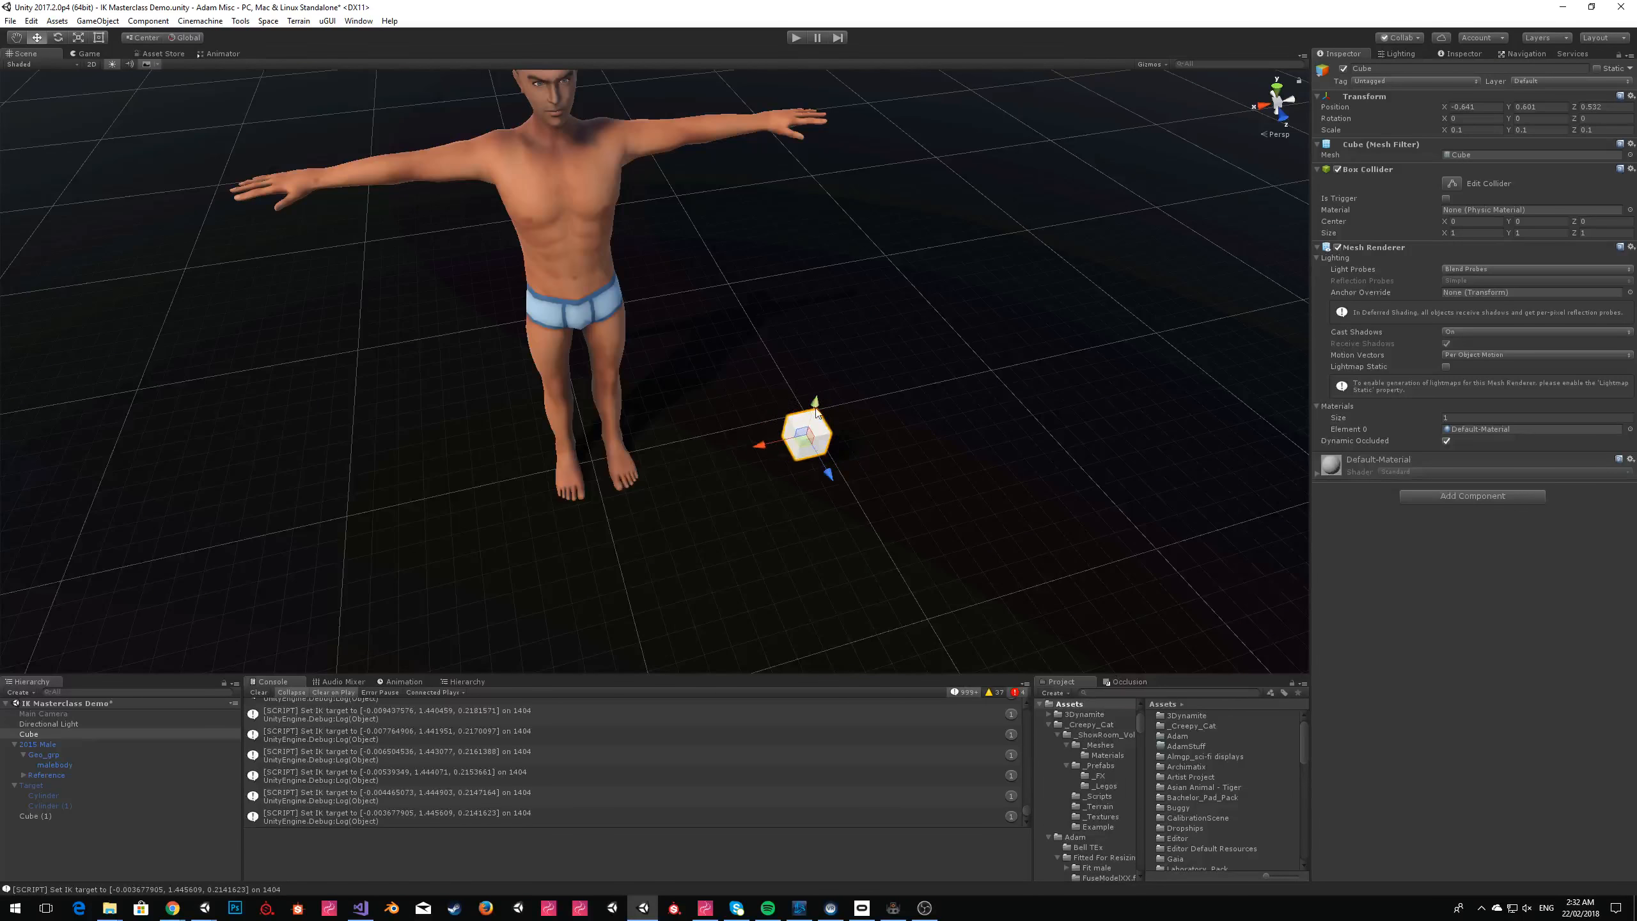
Select the 2015 Male and examine its Avatar IK Task component and pose around the model.
right_drag(840, 288, 966, 238)
click(902, 108)
right_drag(967, 126, 946, 169)
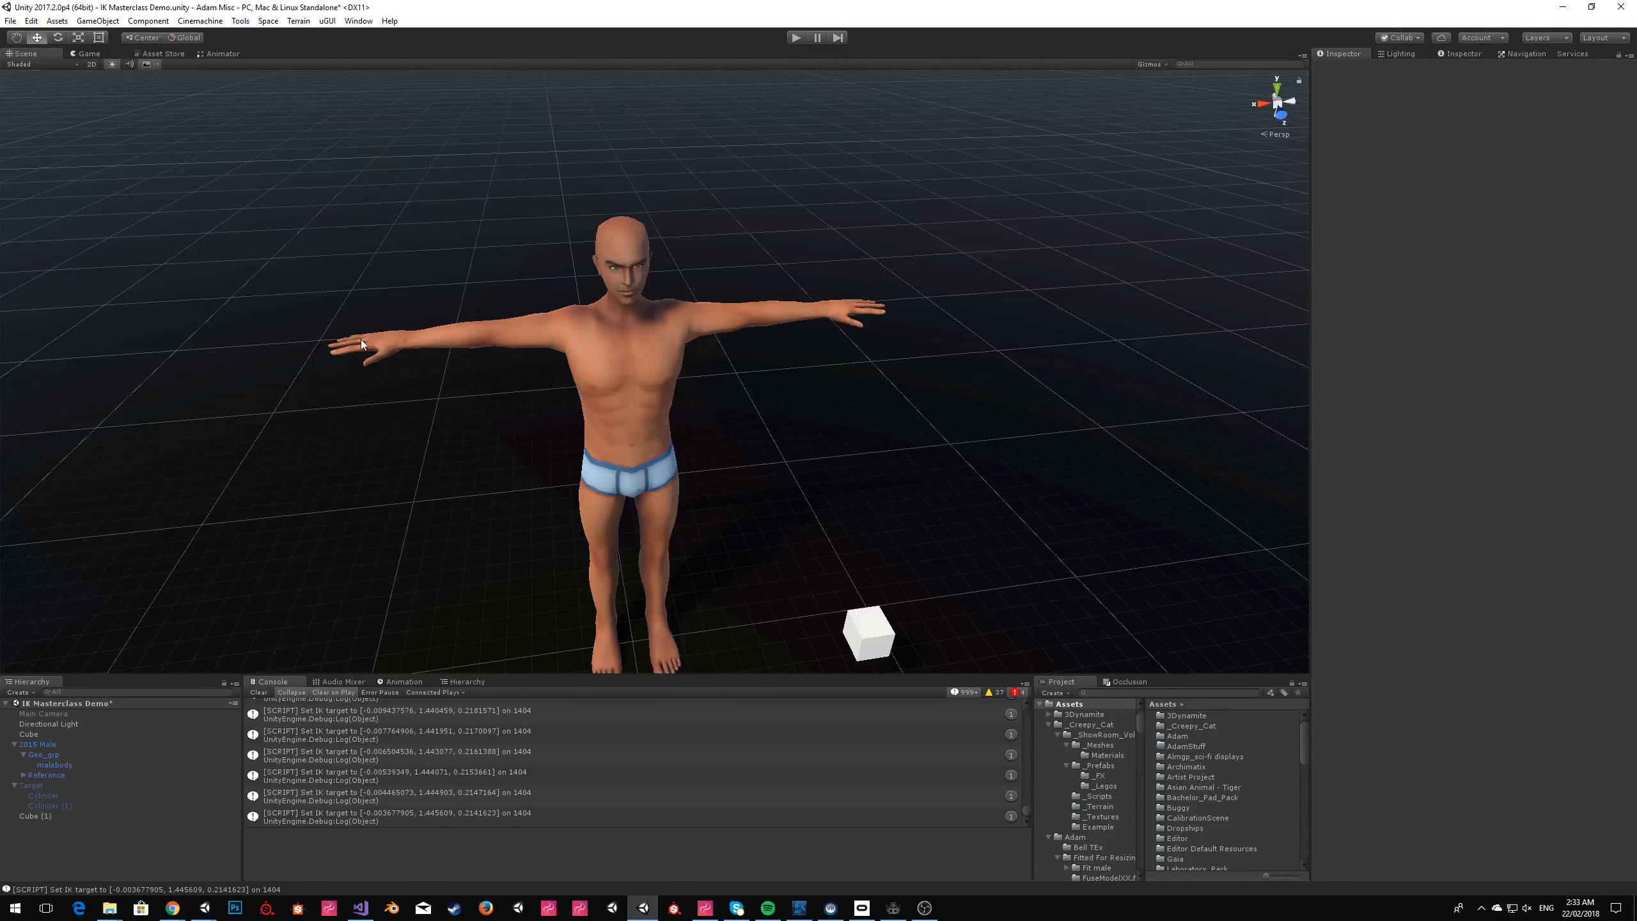
click(607, 238)
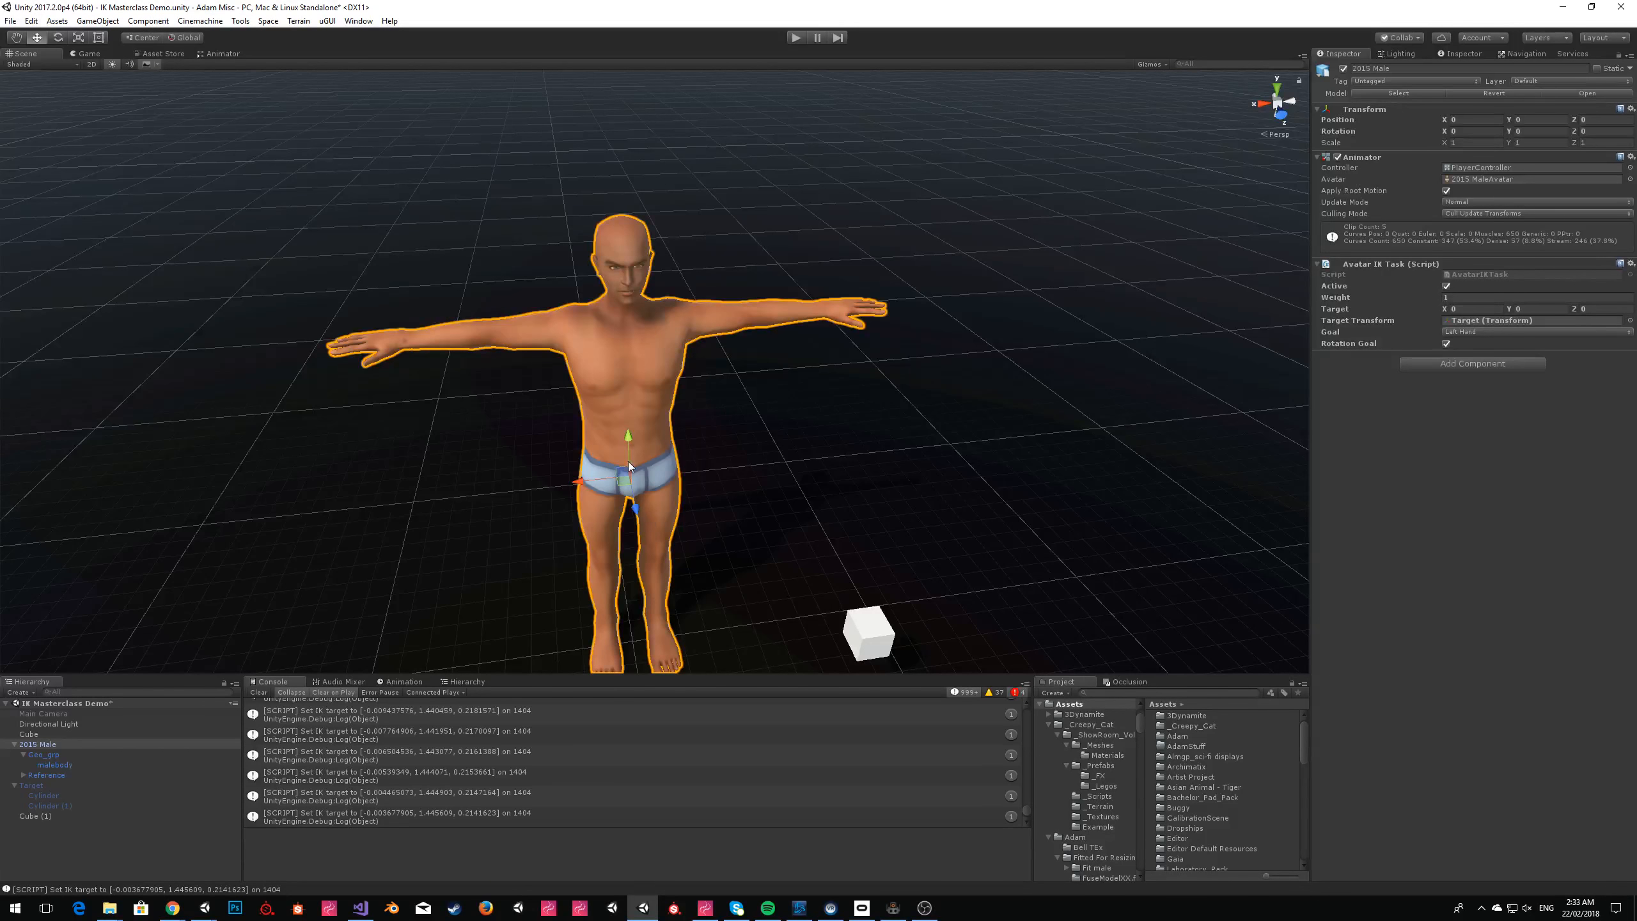
right_drag(669, 411, 760, 278)
click(737, 220)
scroll(669, 300, up, 4)
right_drag(736, 220, 684, 439)
scroll(684, 439, down, 5)
click(610, 396)
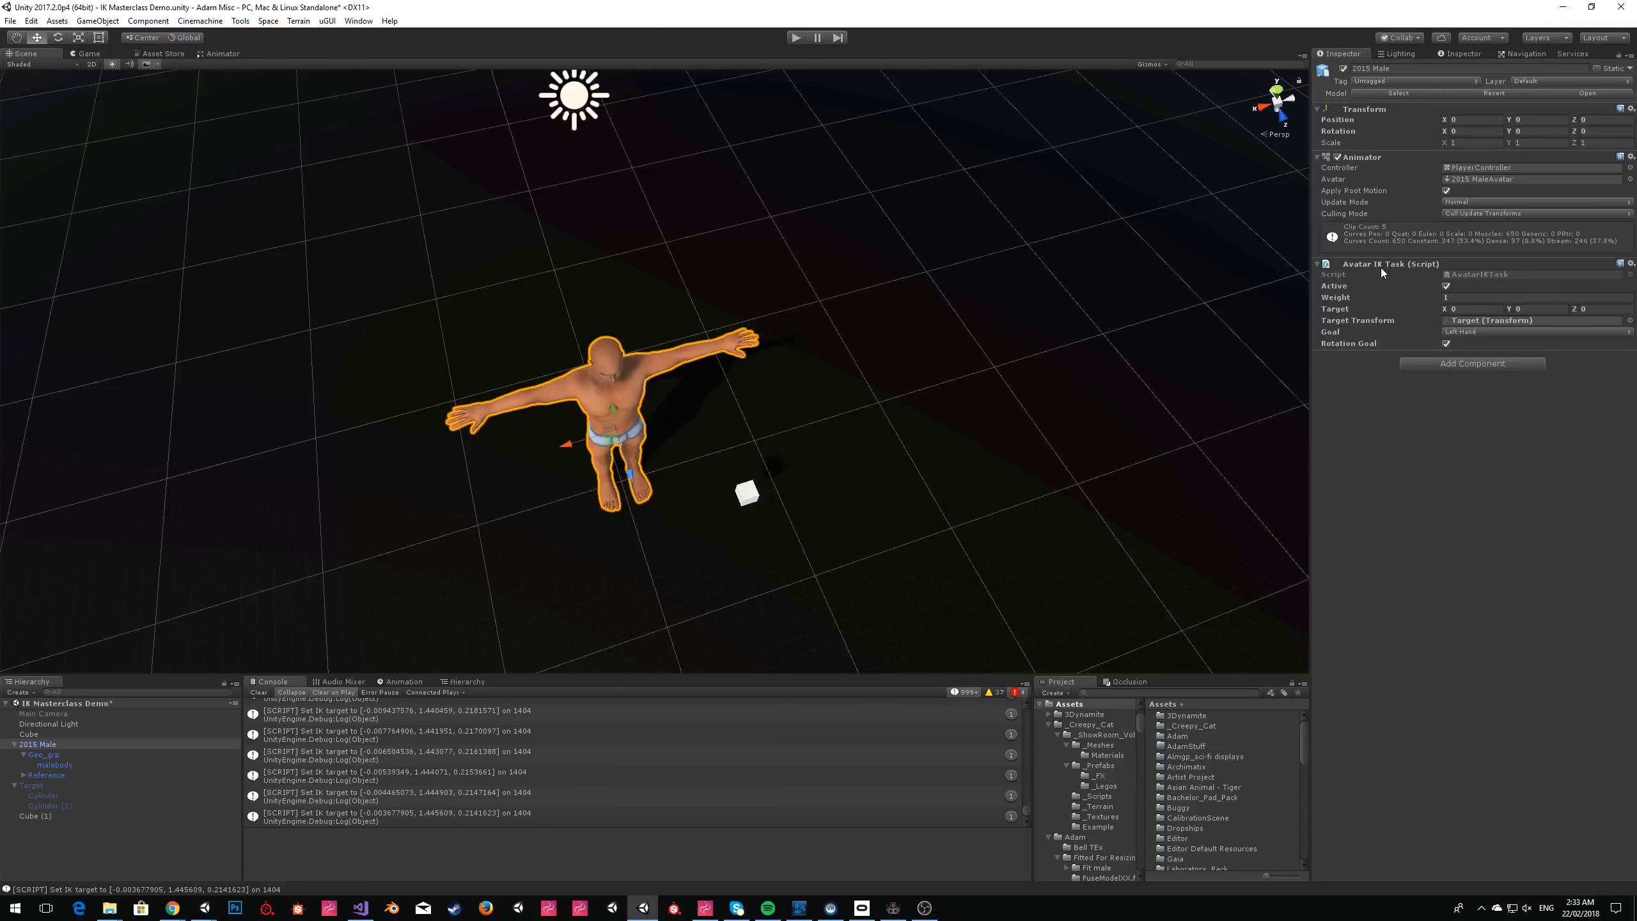
click(98, 21)
click(116, 50)
key(ctrl+z)
click(97, 20)
Move the Cube to the model's right side and duplicate it so one cube stands on each side.
click(739, 493)
click(742, 493)
drag(746, 493, 458, 458)
click(1370, 68)
key(Return)
key(ctrl+d)
drag(472, 463, 600, 491)
Duplicate the cube twice more and place one copy at the model's right foot and one at the left foot.
key(ctrl+d)
right_drag(601, 491, 805, 332)
key(w)
key(s)
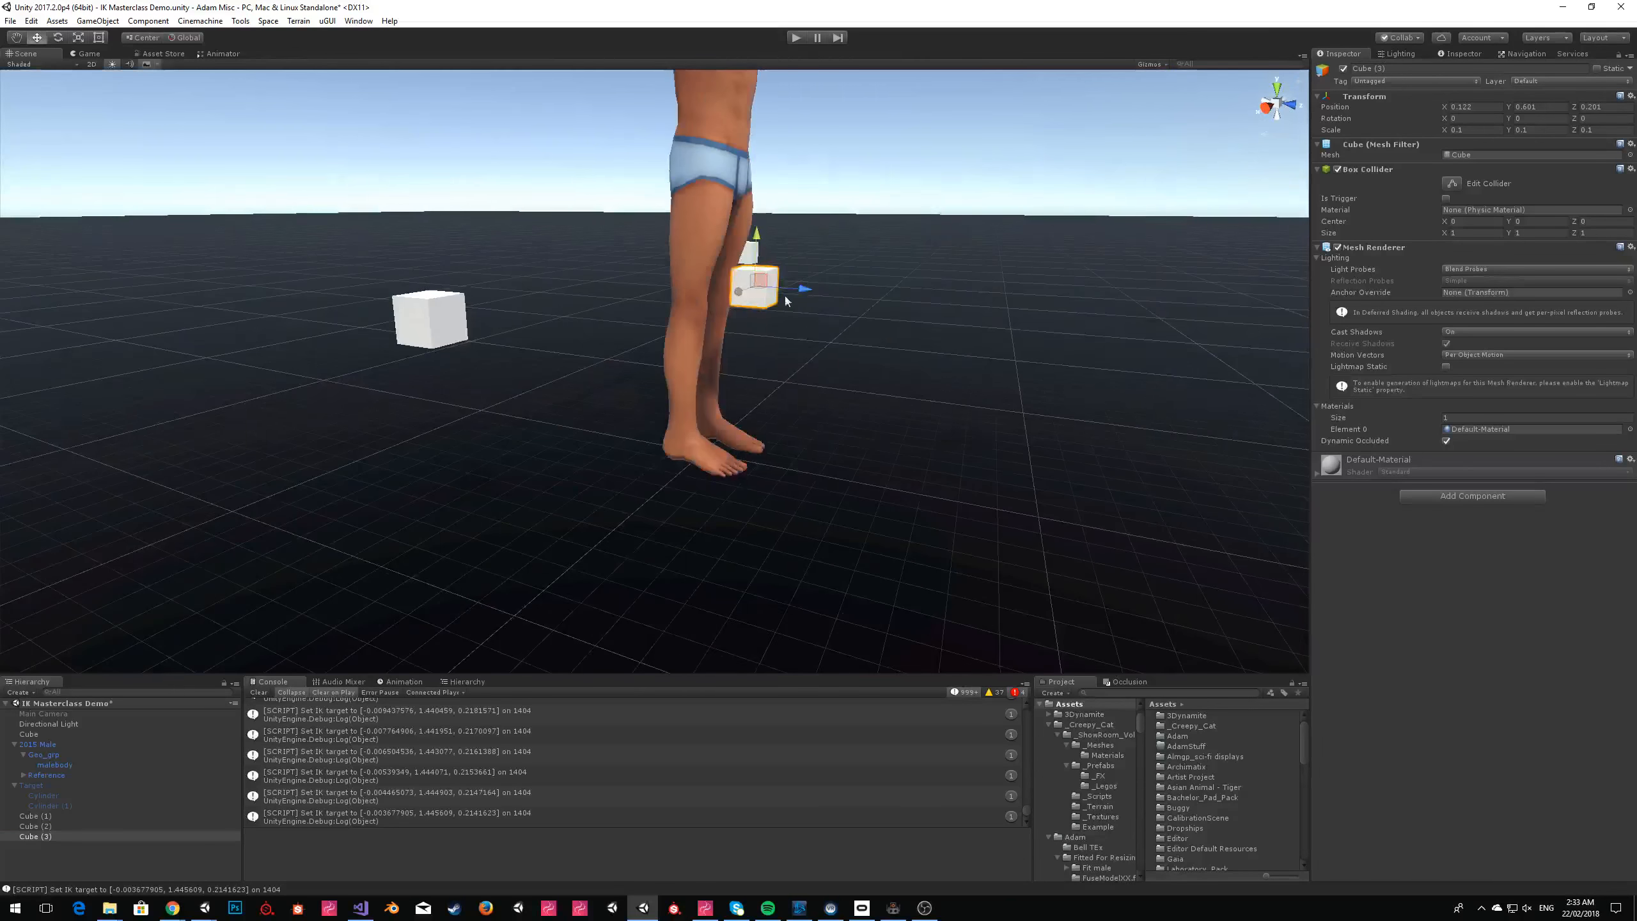
drag(764, 279, 692, 449)
key(d)
right_drag(692, 451, 654, 458)
key(s)
key(ctrl+d)
drag(601, 358, 680, 361)
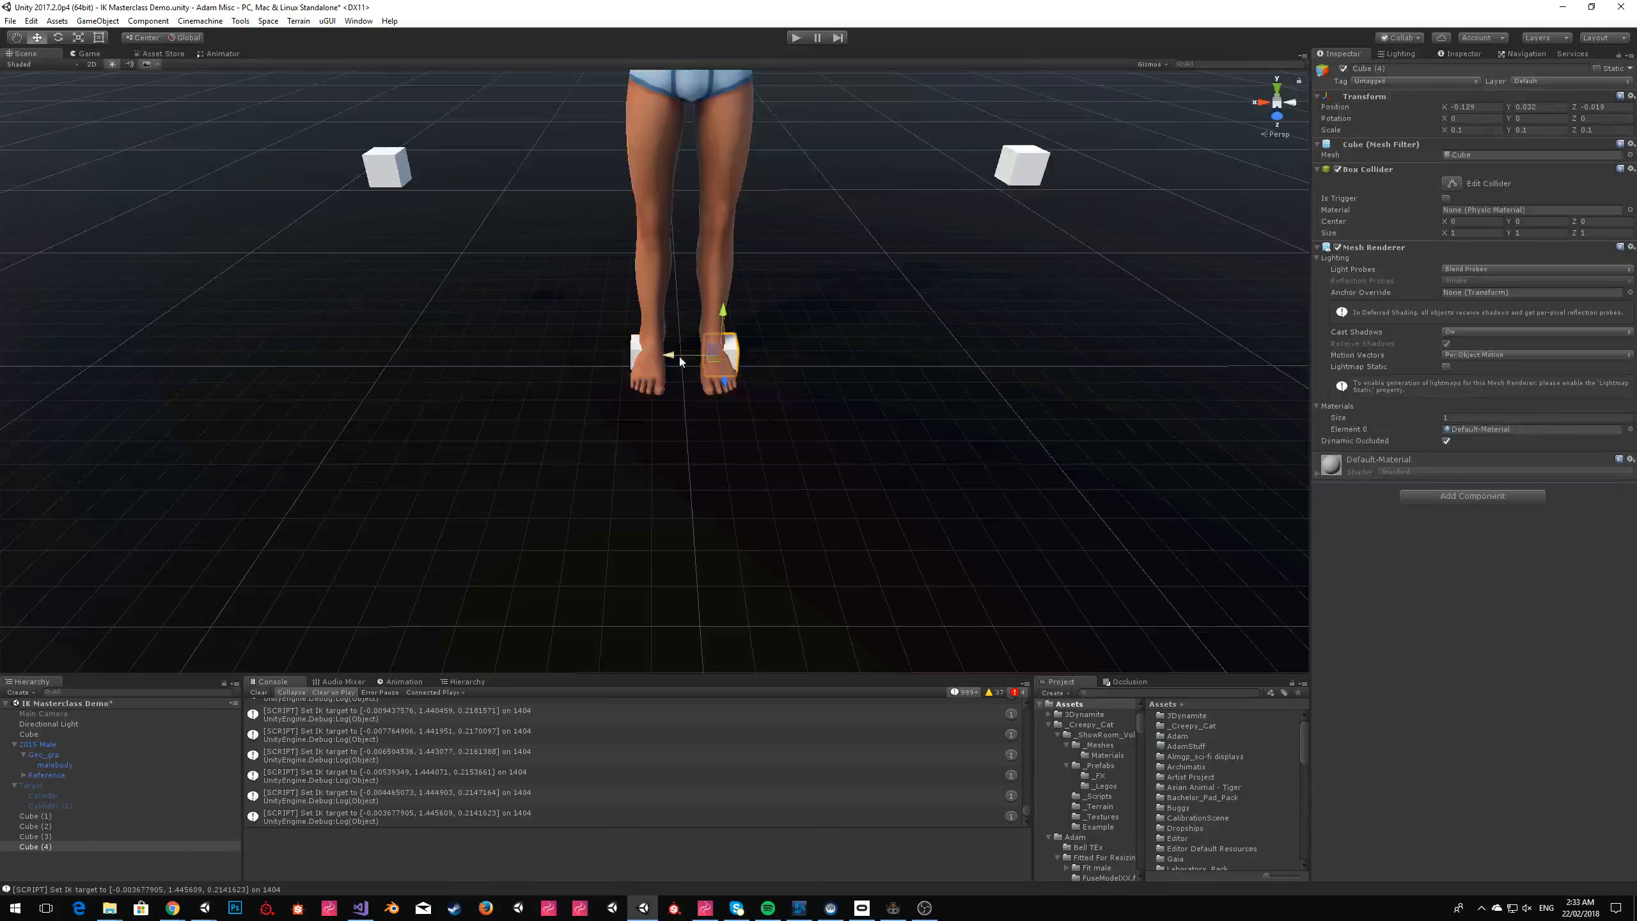
Move the large ground cube, Cube (1), to the end of the hierarchy and rename it Floor.
click(35, 816)
right_drag(941, 274, 928, 266)
key(s)
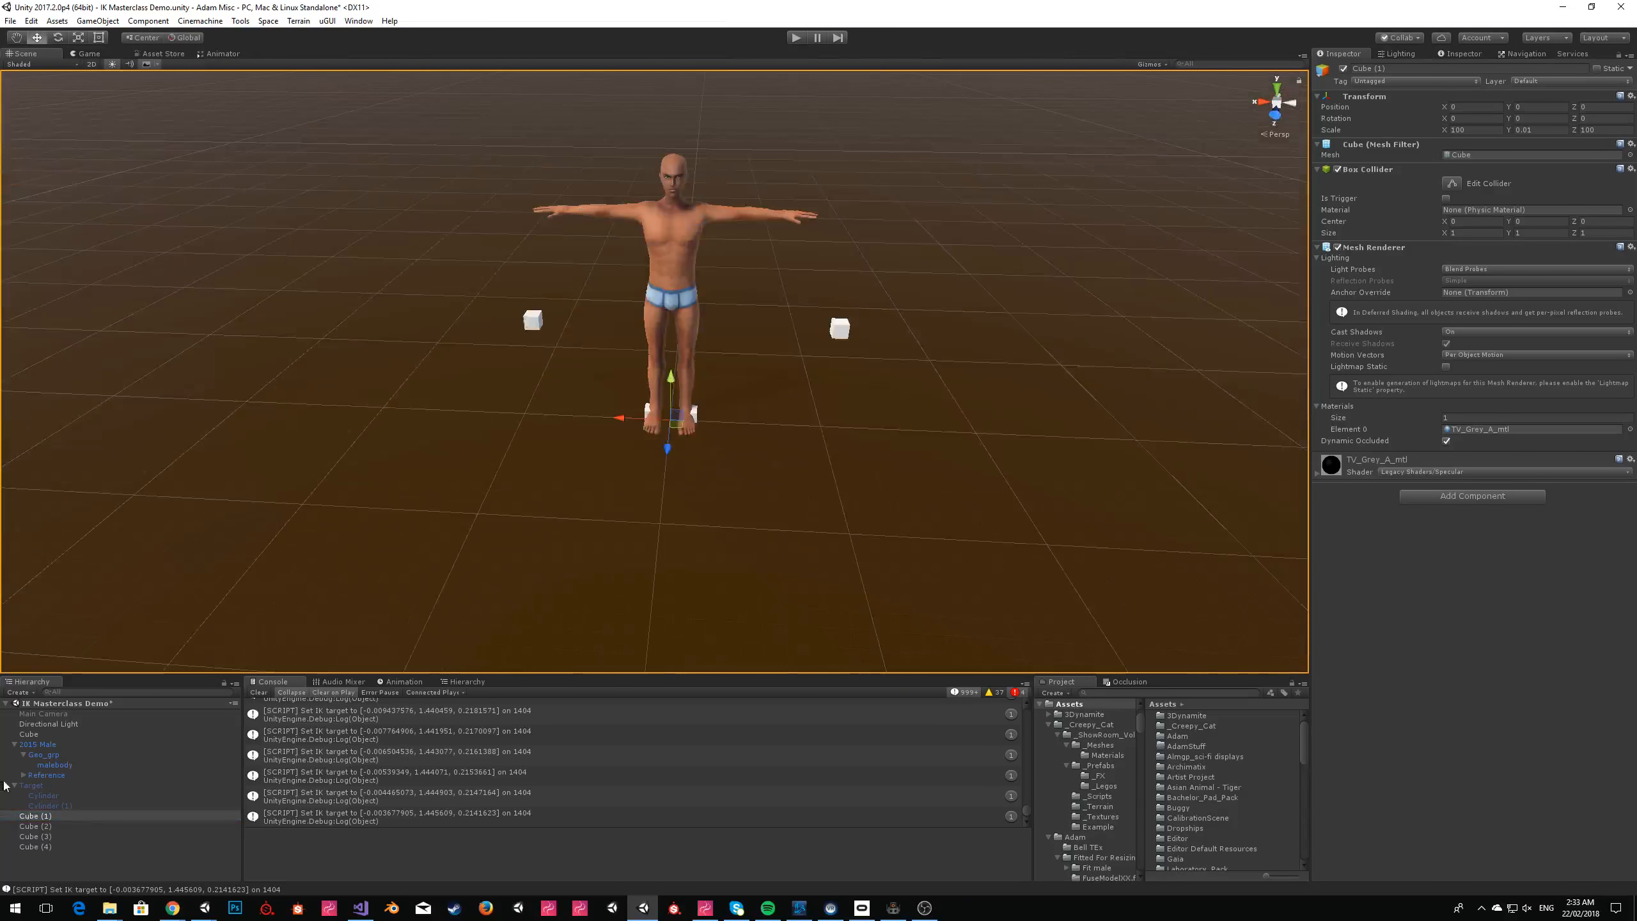
drag(57, 820, 50, 859)
click(1383, 69)
text(Floor)
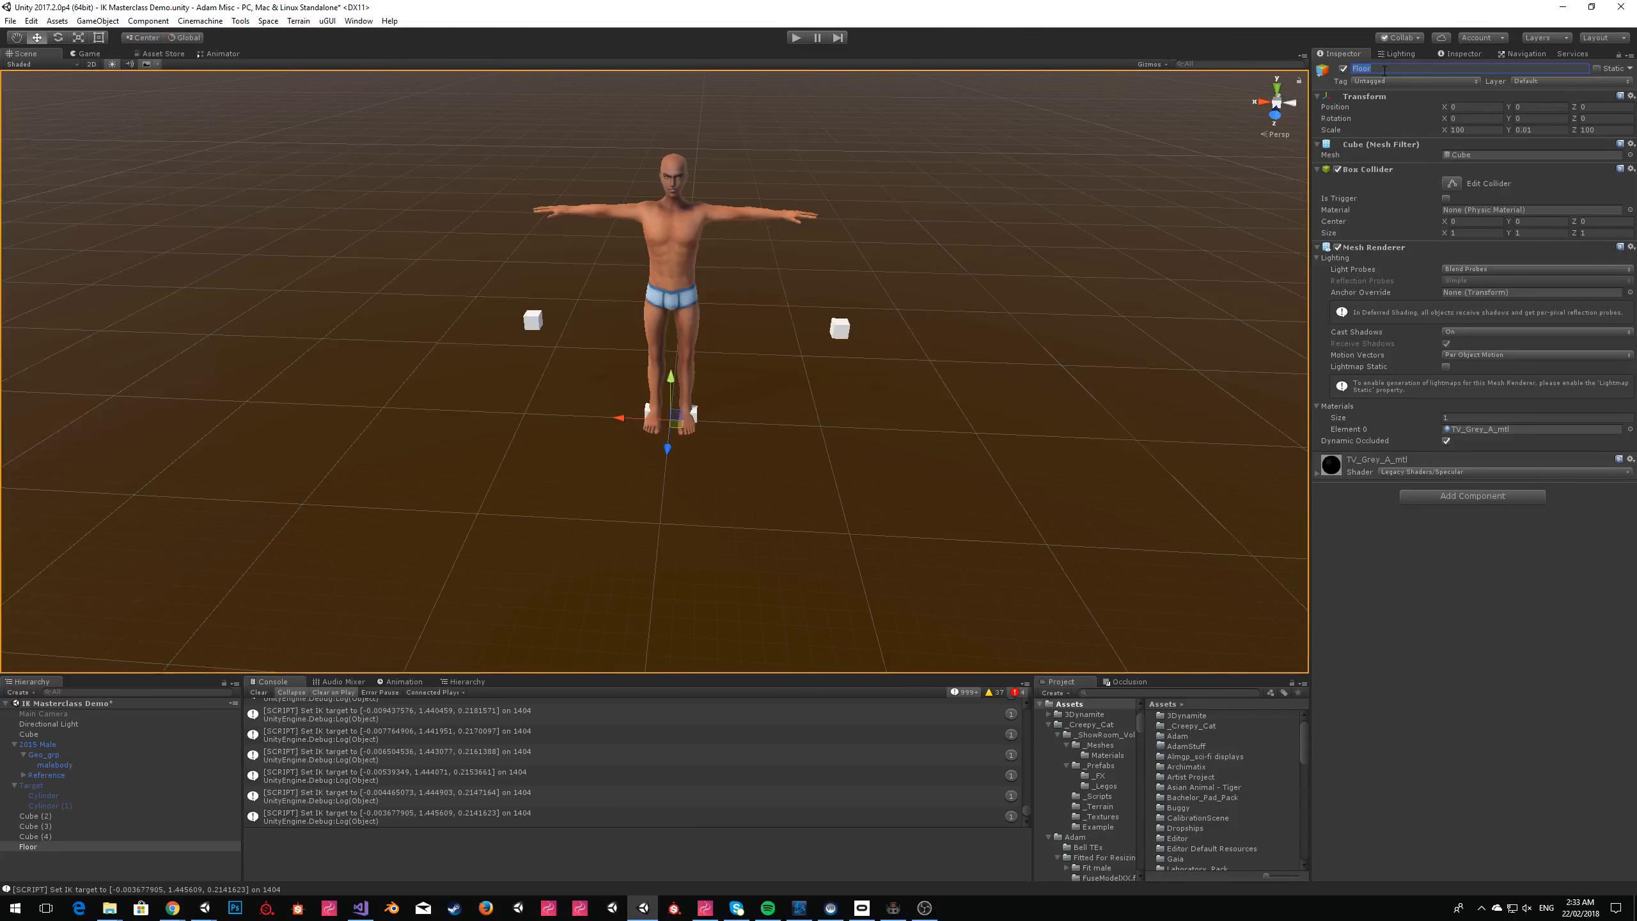
Rename the cube on the model's right side Right Hand and Cube (2) on the left side Left Hand.
click(45, 735)
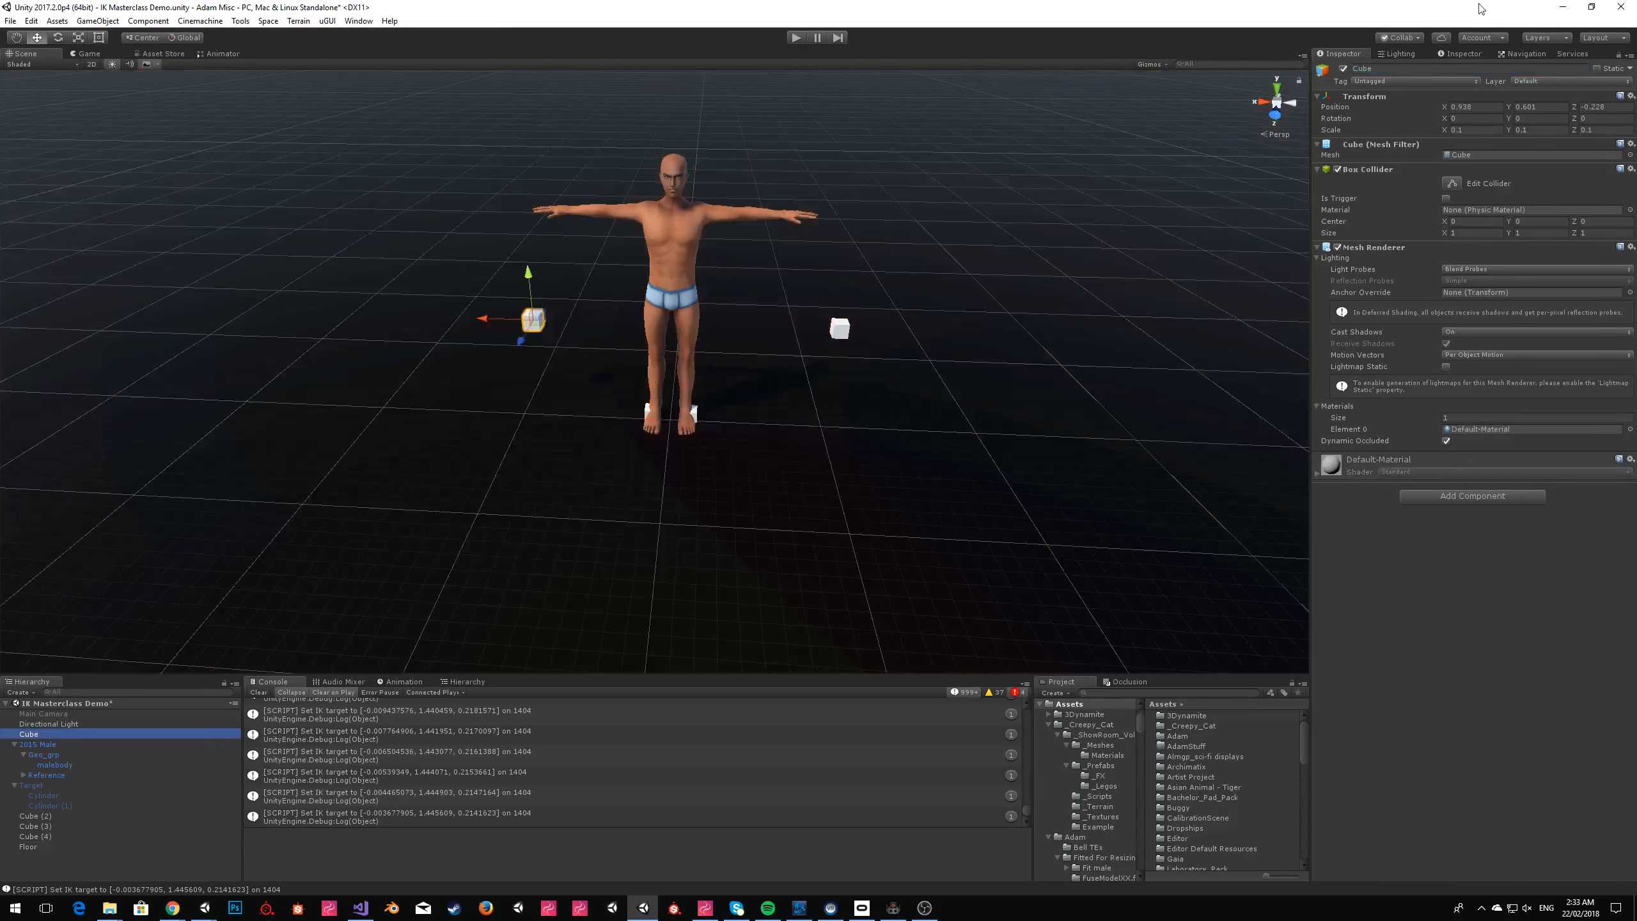
click(1429, 69)
alt+drag(701, 220, 310, 335)
click(1522, 70)
text(Right Hand)
key(Return)
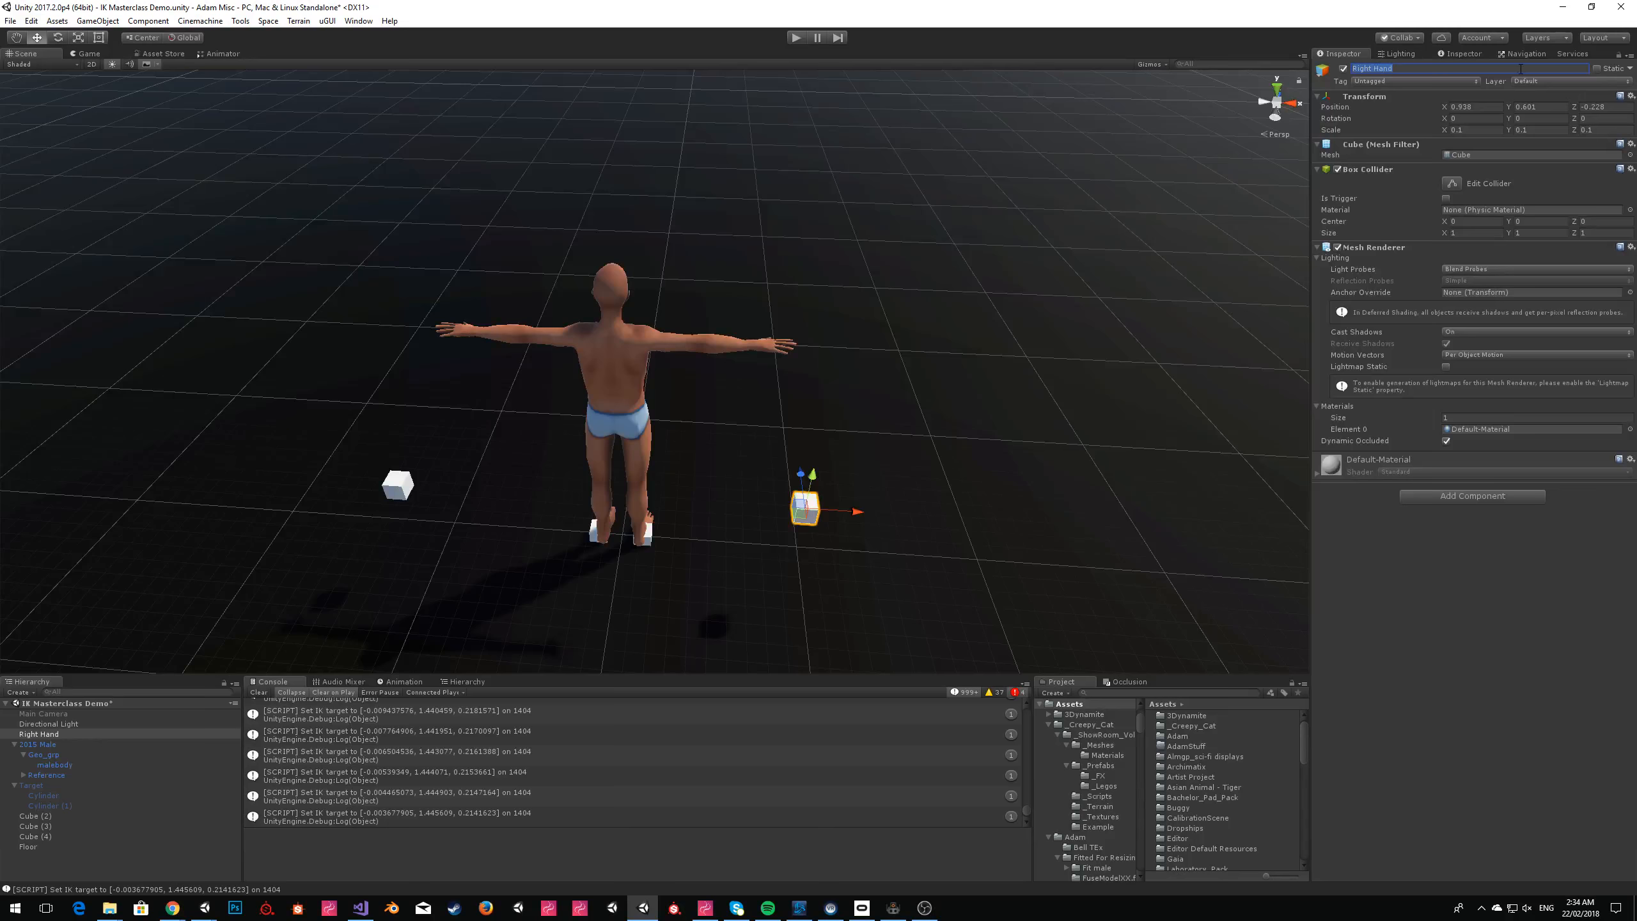
click(25, 817)
click(1460, 70)
text(Left Hand)
key(Return)
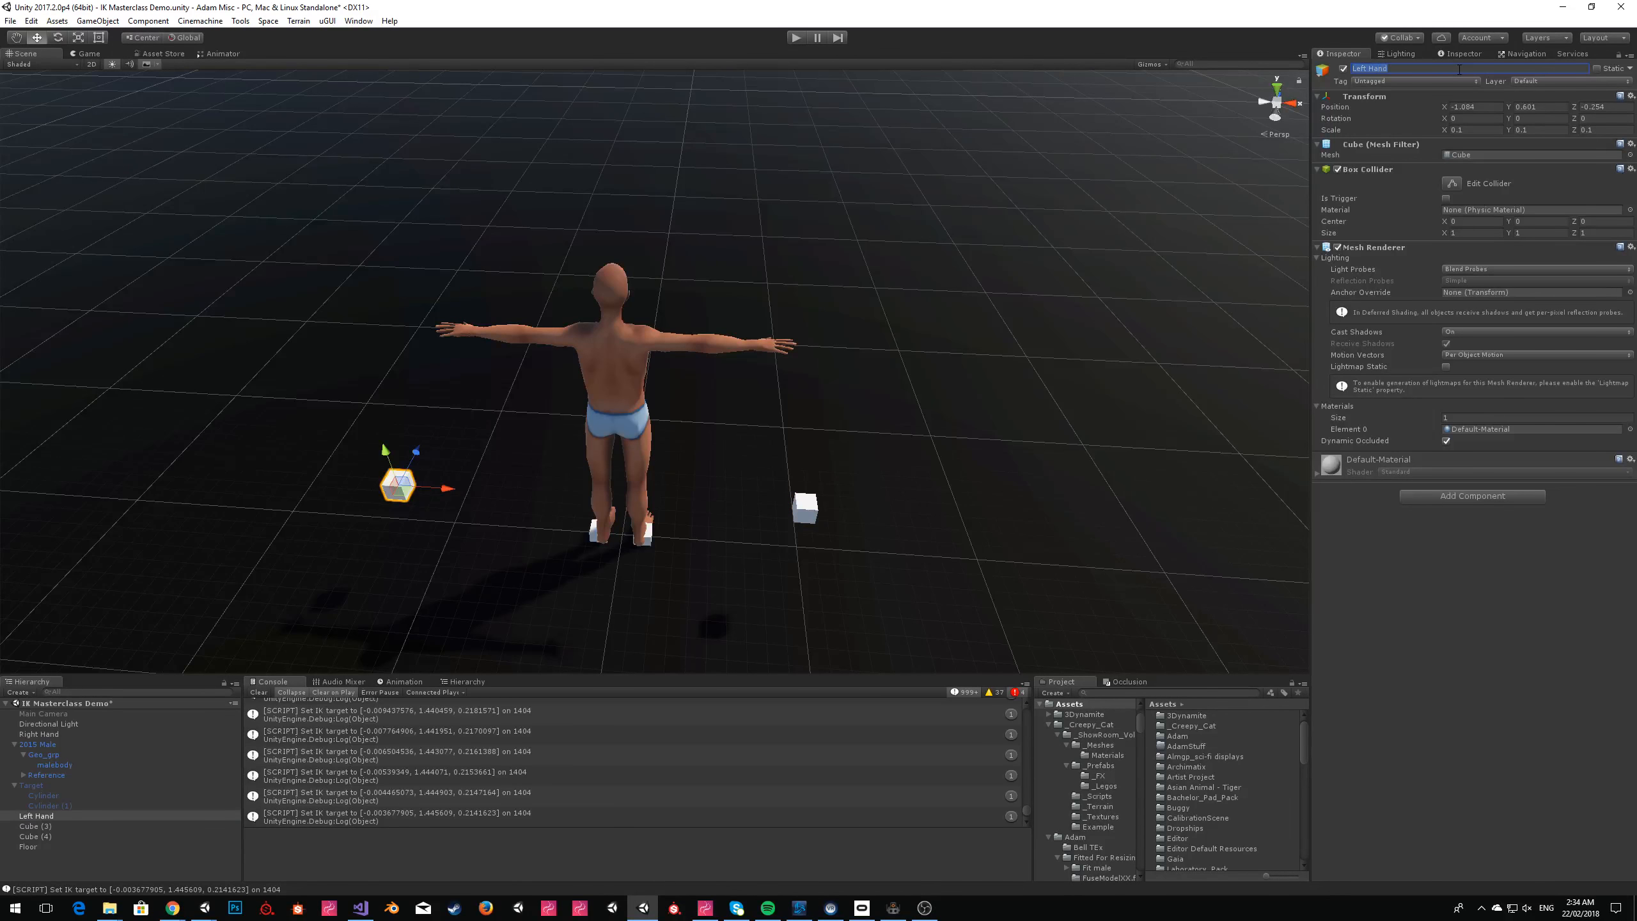
Rename Cube (3) as Right Foot and Cube (4) as Left Foot.
click(38, 827)
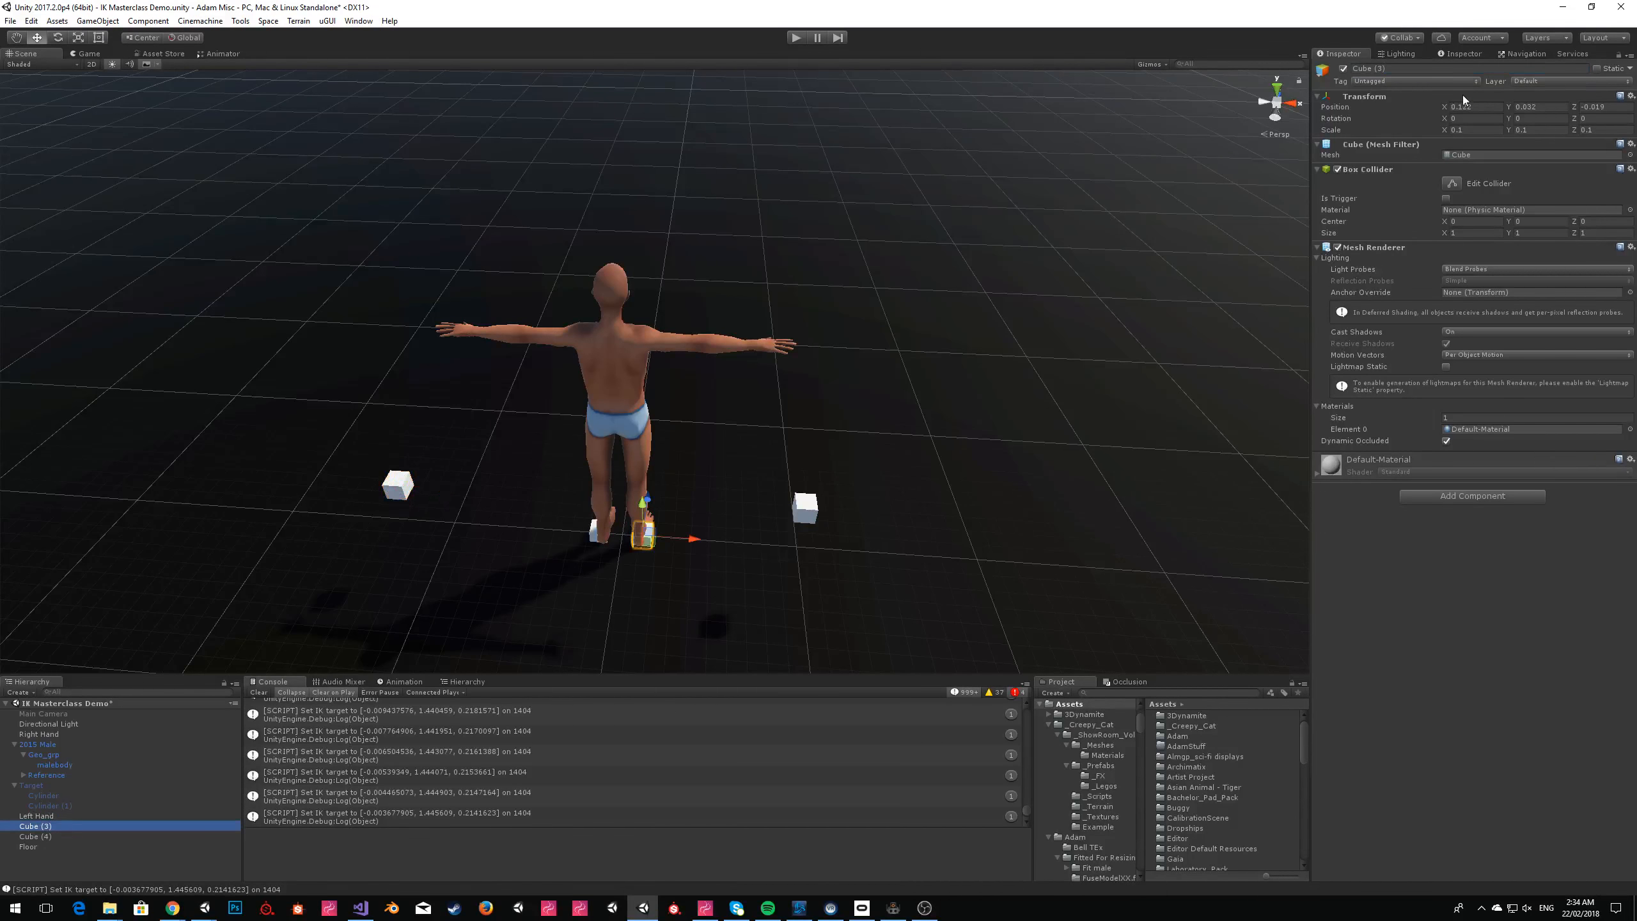
click(1451, 68)
text(Right Foot)
key(Return)
click(35, 837)
click(1434, 69)
text(Left Foot)
key(Return)
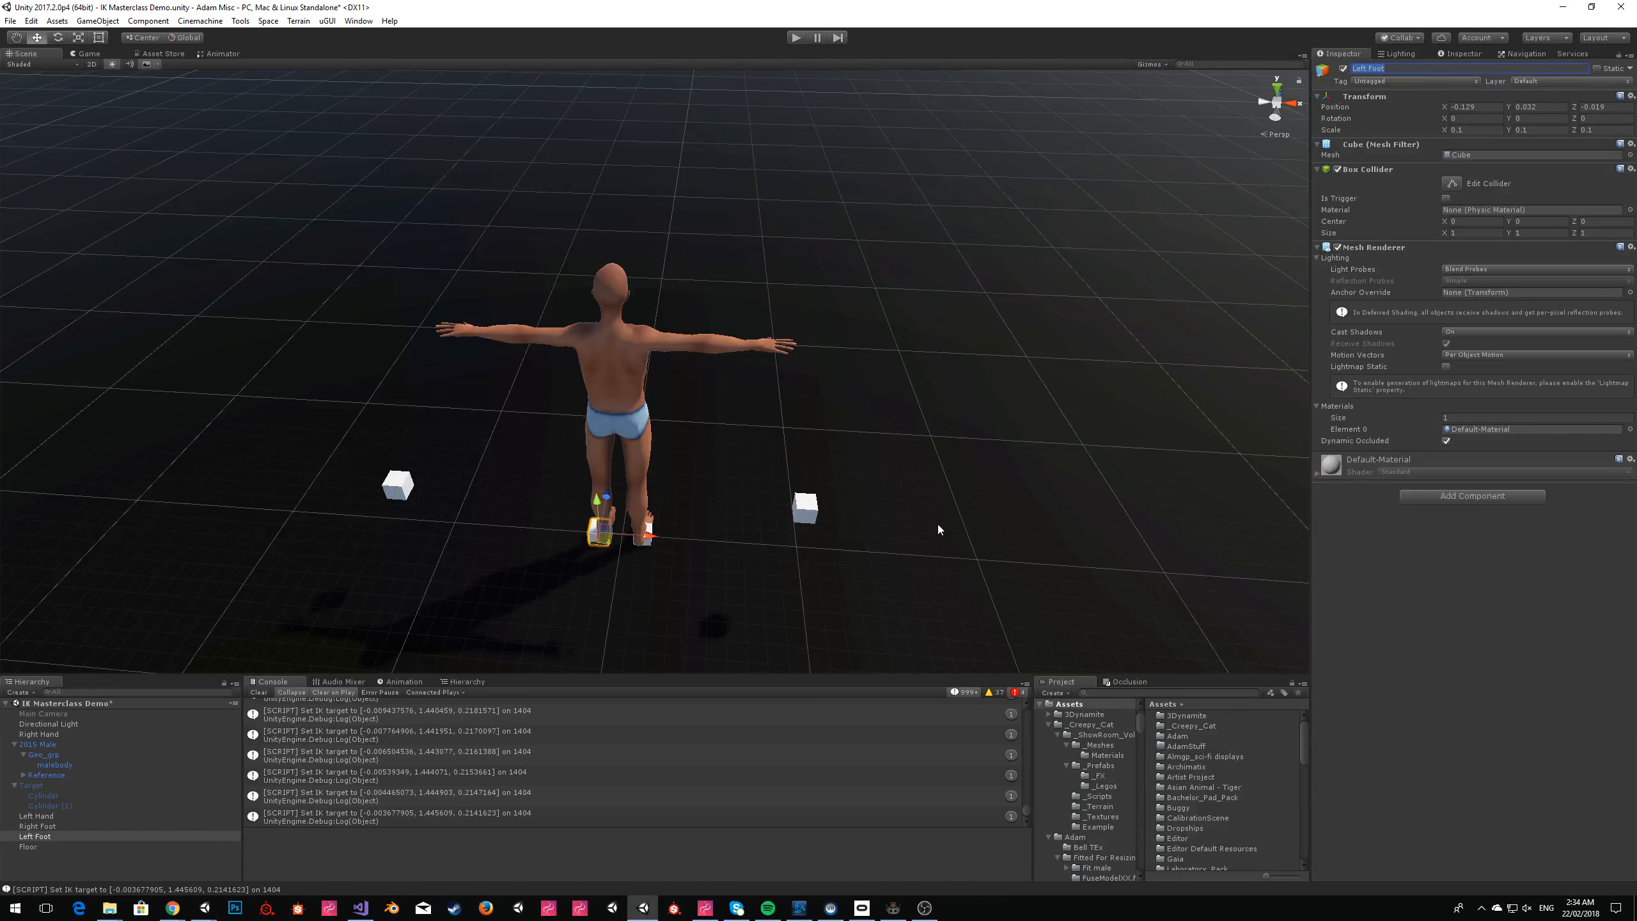
Copy the 2015 Male's Avatar IK Task component and paste it as new three times.
click(43, 745)
right_click(1367, 264)
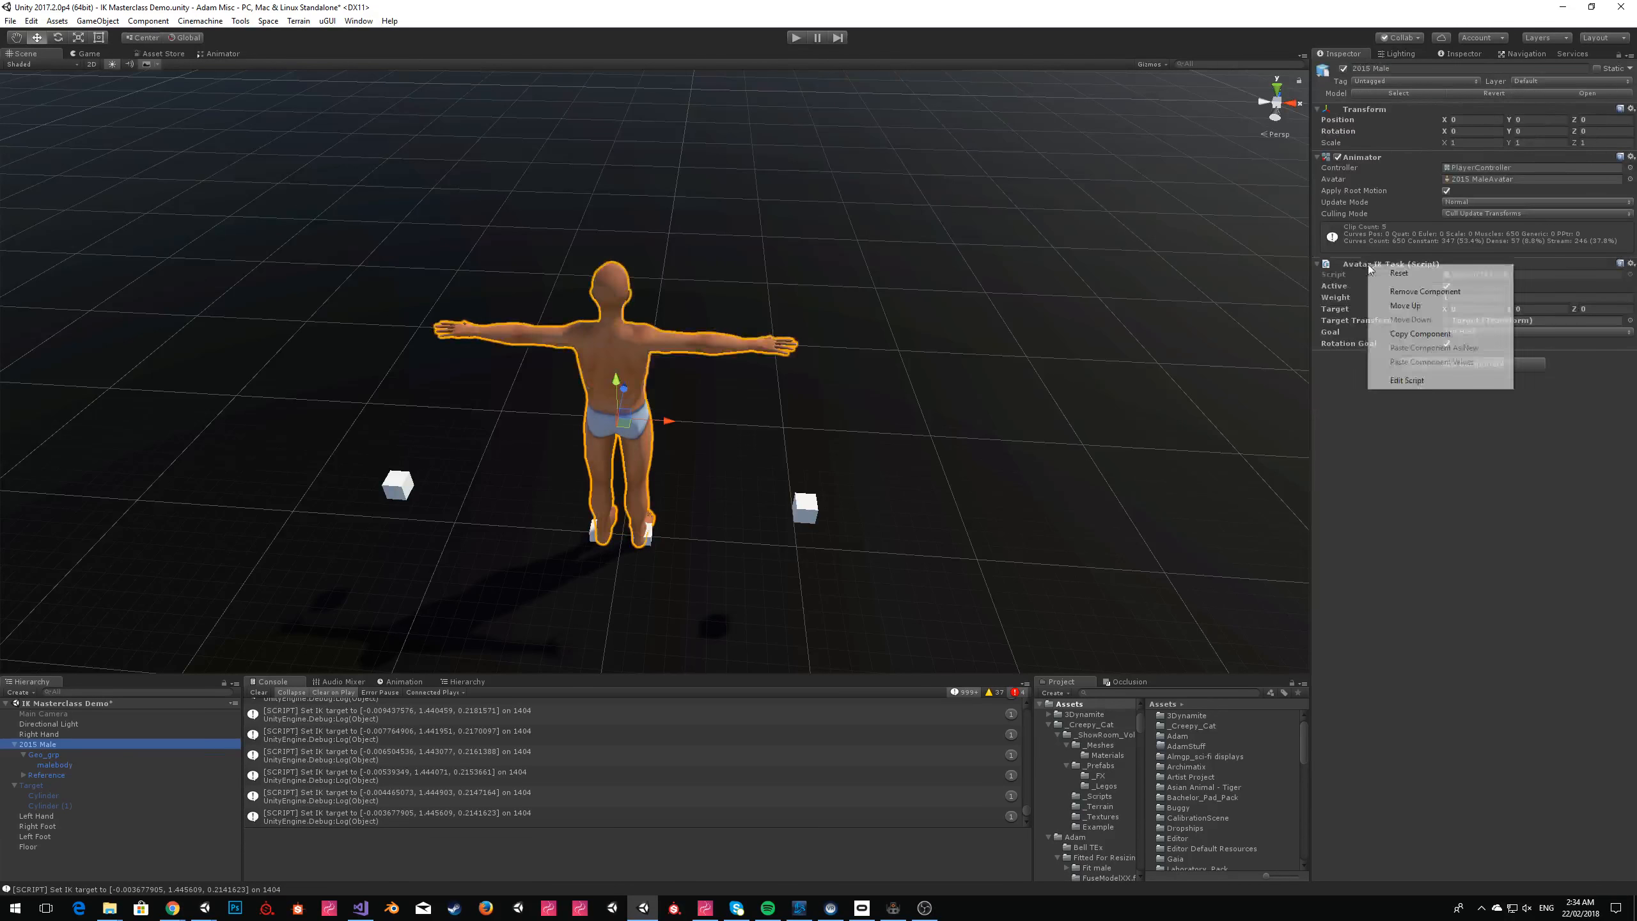
click(1408, 334)
right_click(1380, 264)
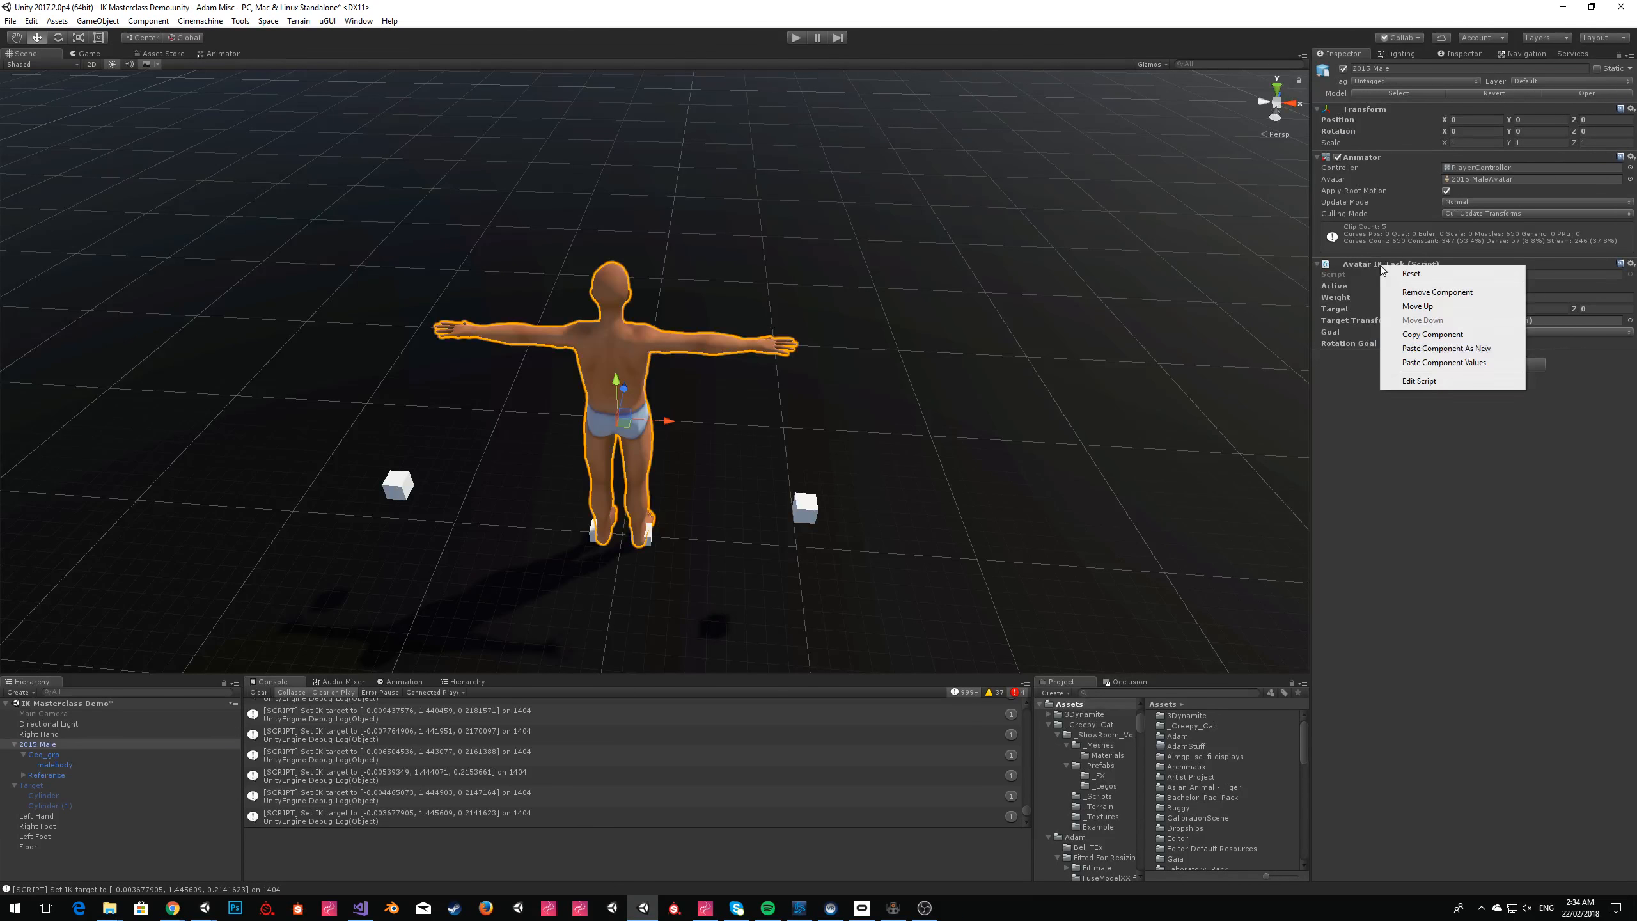
click(1393, 347)
right_click(1389, 358)
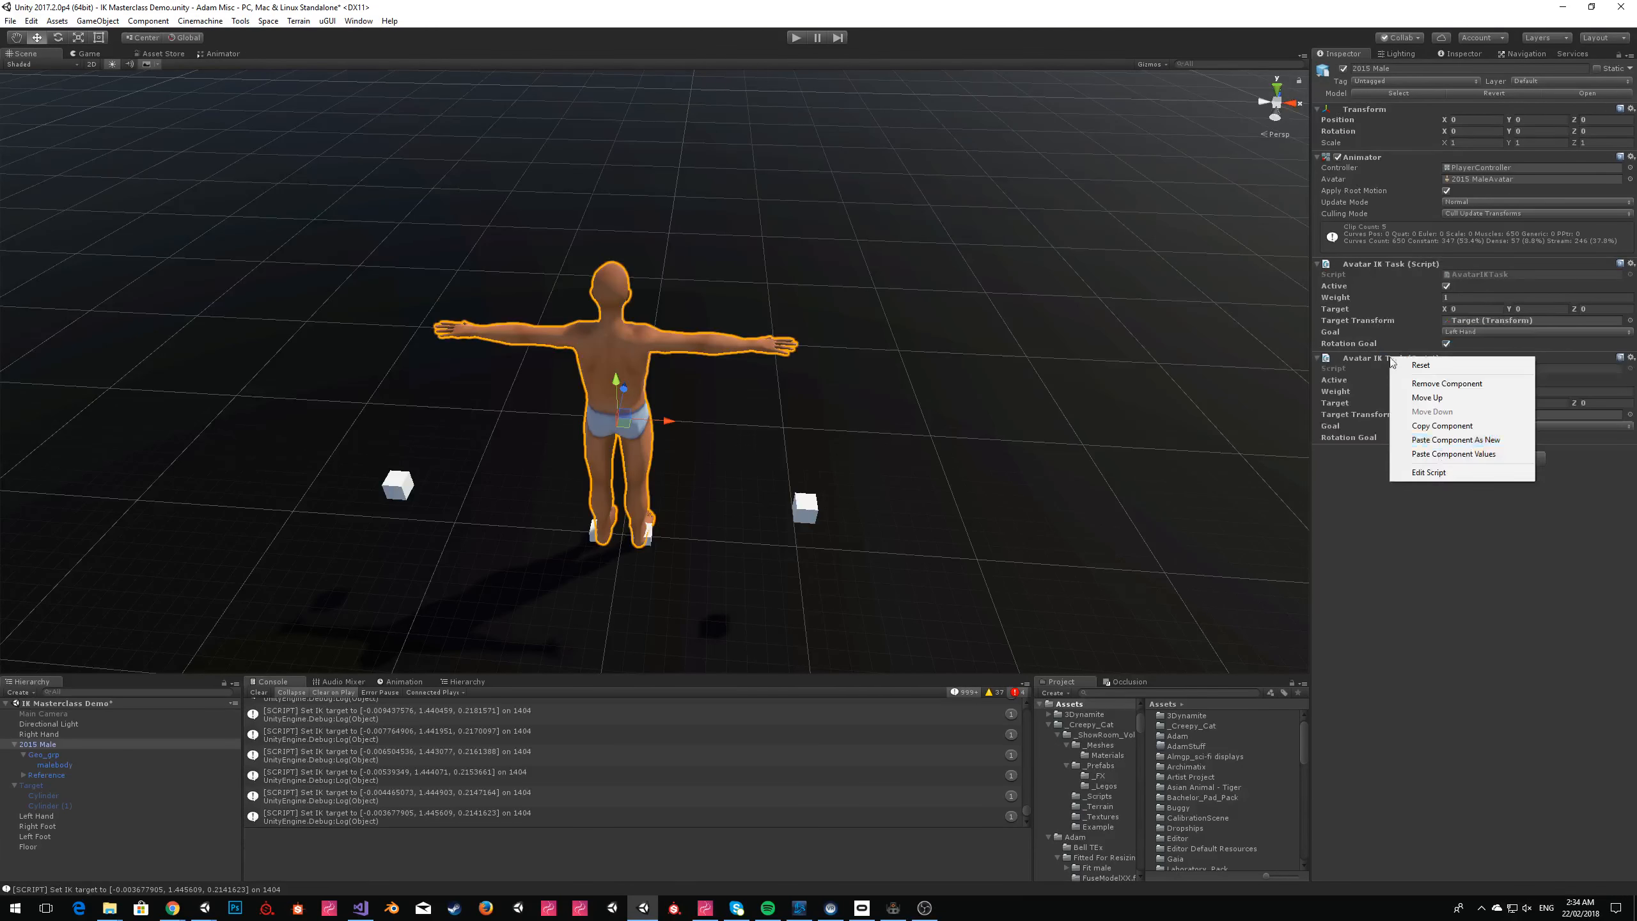
click(1396, 439)
right_click(1381, 453)
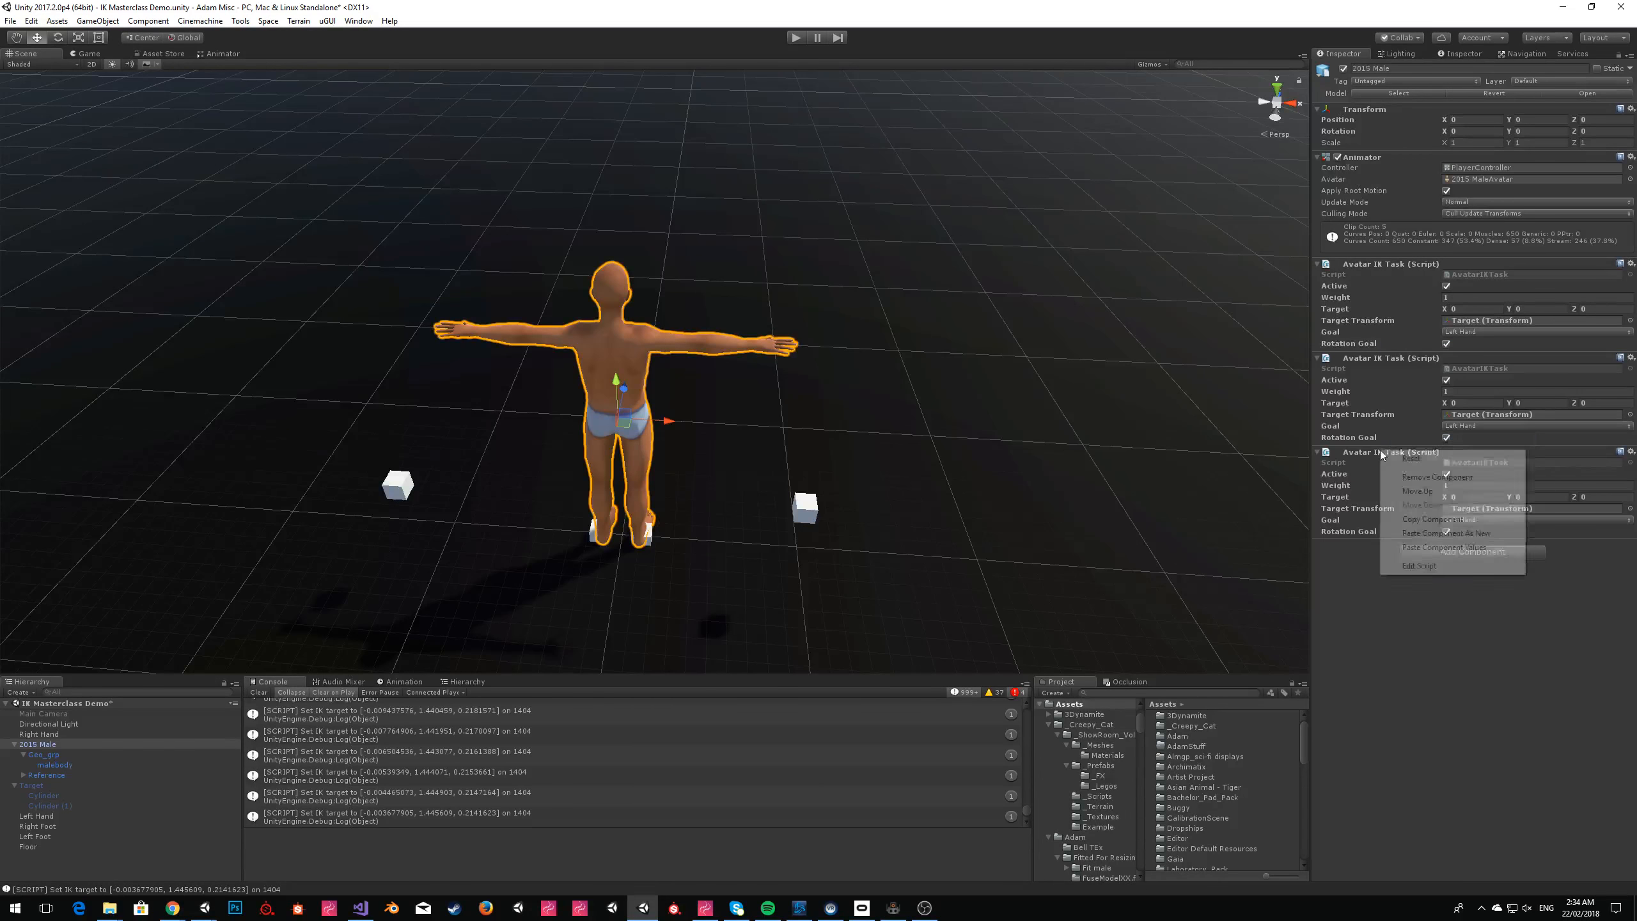
click(1418, 533)
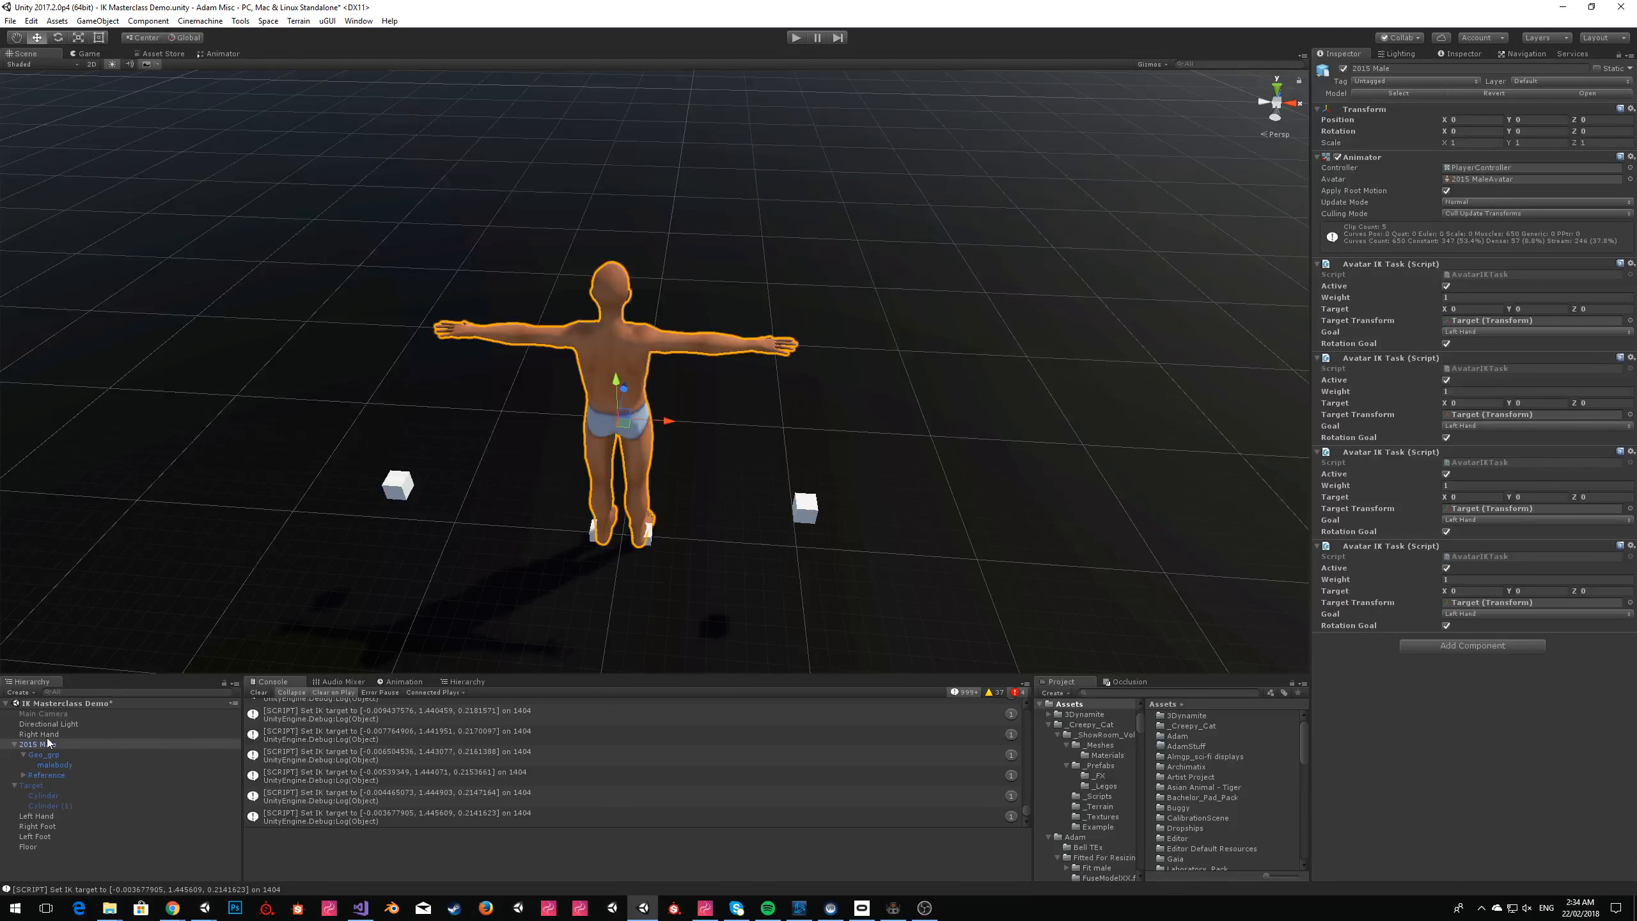
Assign Right Hand, Left Hand, Right Foot and Left Foot, in that order, as target transforms of the four Avatar IK Tasks.
drag(47, 737, 1480, 321)
drag(30, 818, 1488, 414)
drag(53, 835, 1482, 509)
drag(31, 837, 1471, 606)
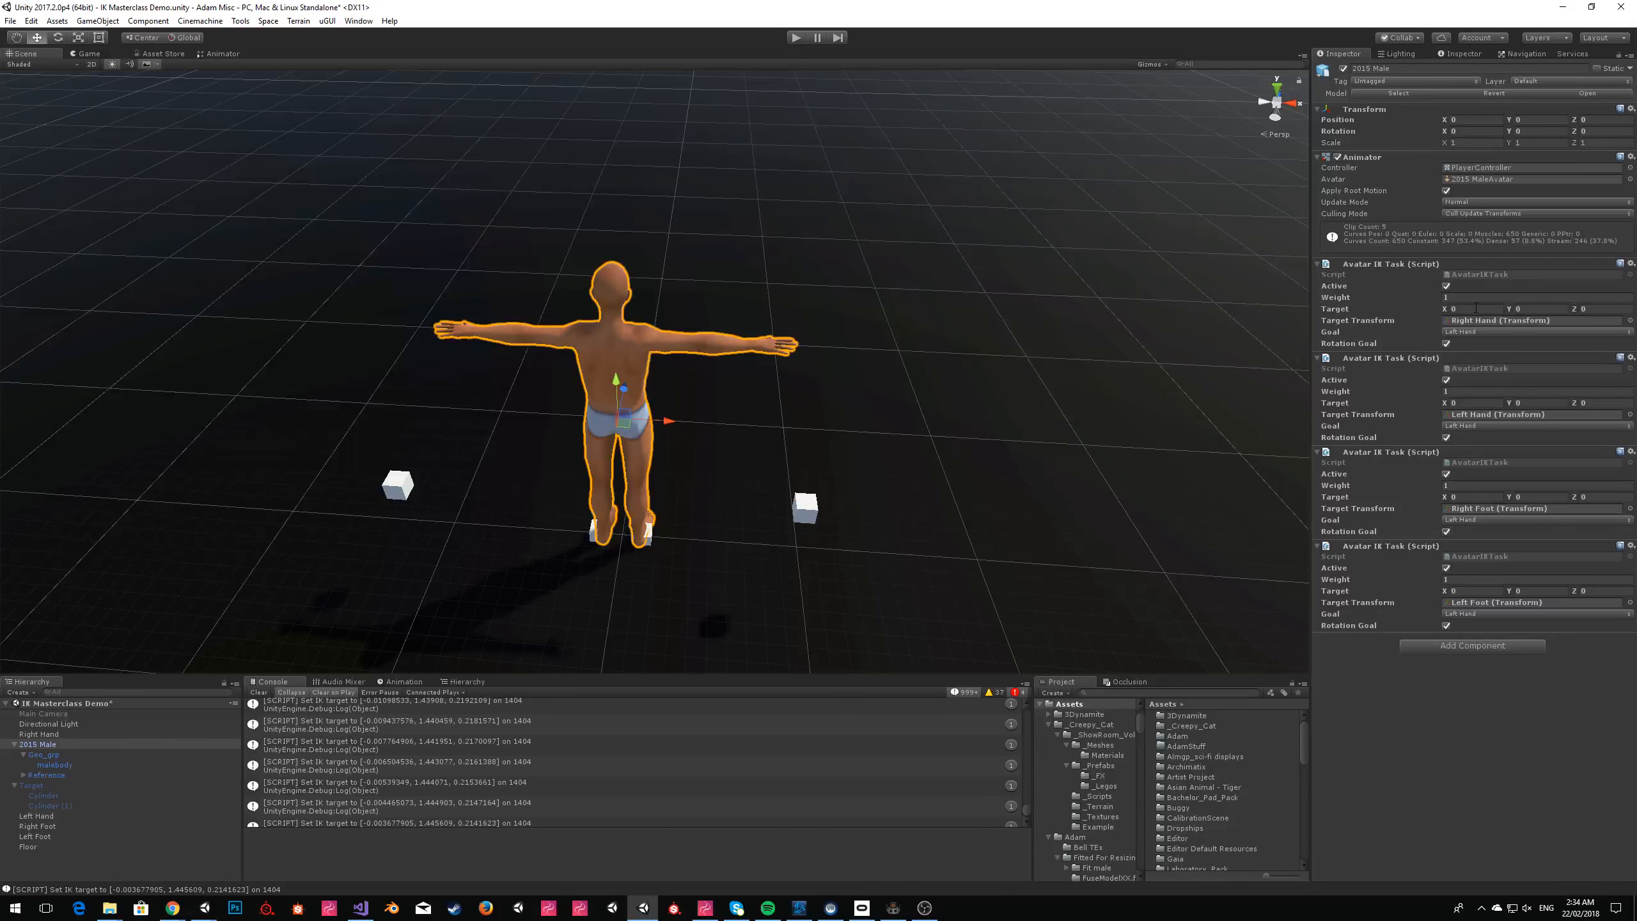
Set the goal of each Avatar IK Task to match its assigned hand or foot target.
click(1469, 330)
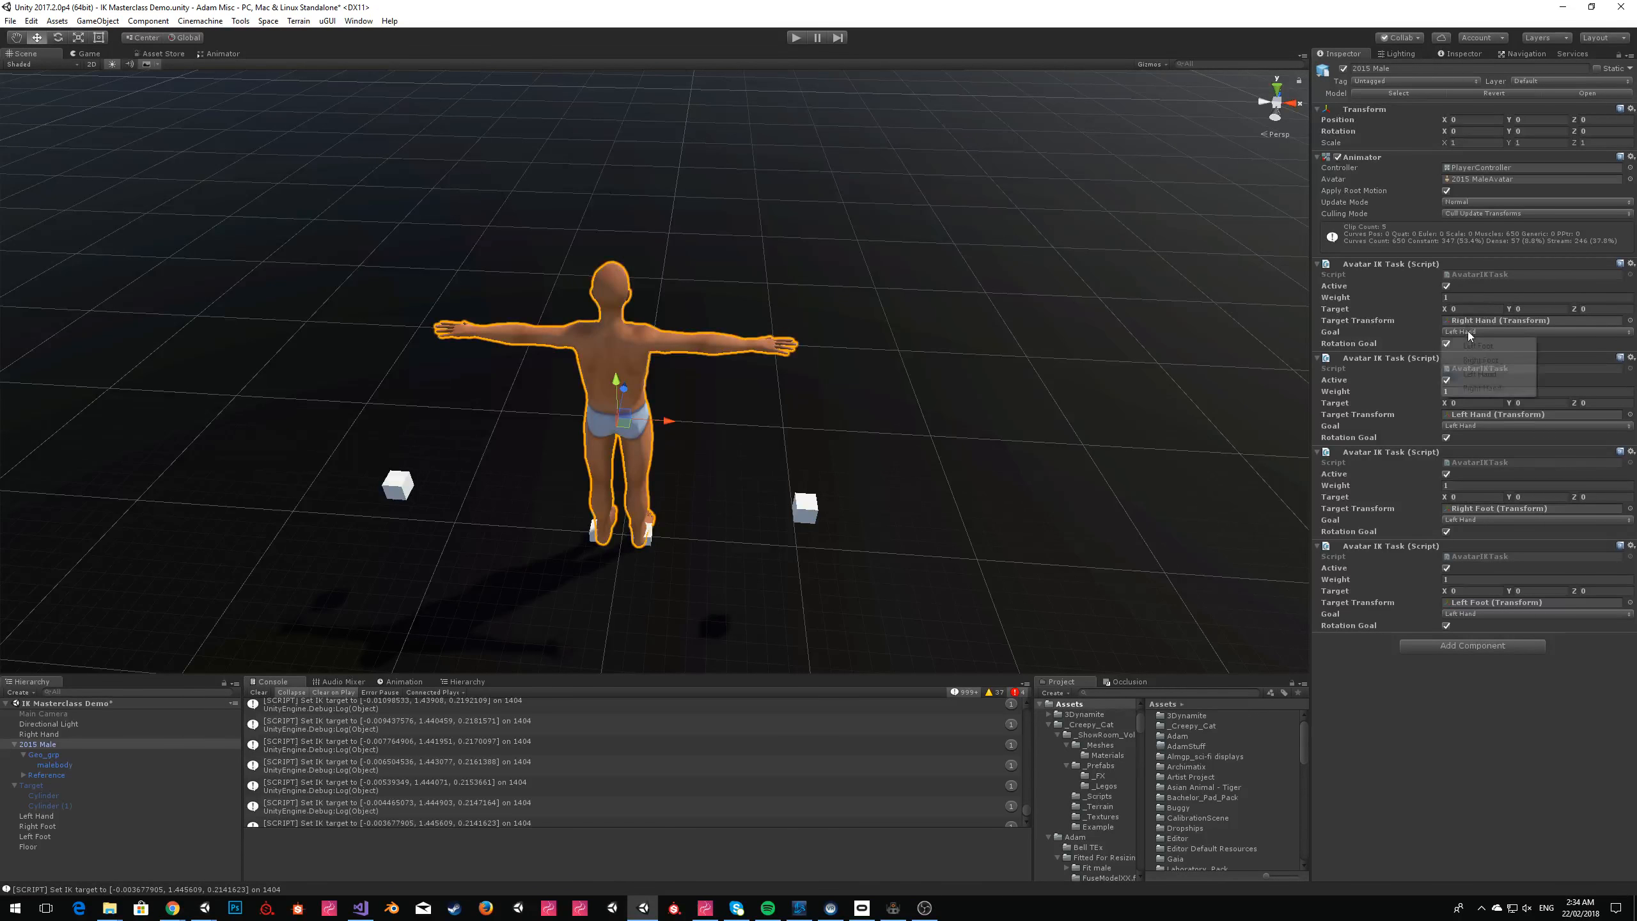
click(1480, 359)
click(1474, 427)
click(1477, 440)
click(1473, 426)
click(1483, 468)
click(1476, 520)
click(1480, 547)
click(1483, 613)
click(1478, 627)
Raise the Right Hand and Left Hand cubes to hand height and place the Right Hand cube at the model's right hand.
click(797, 504)
shift+click(396, 488)
alt+drag(937, 411, 529, 400)
click(499, 403)
click(486, 400)
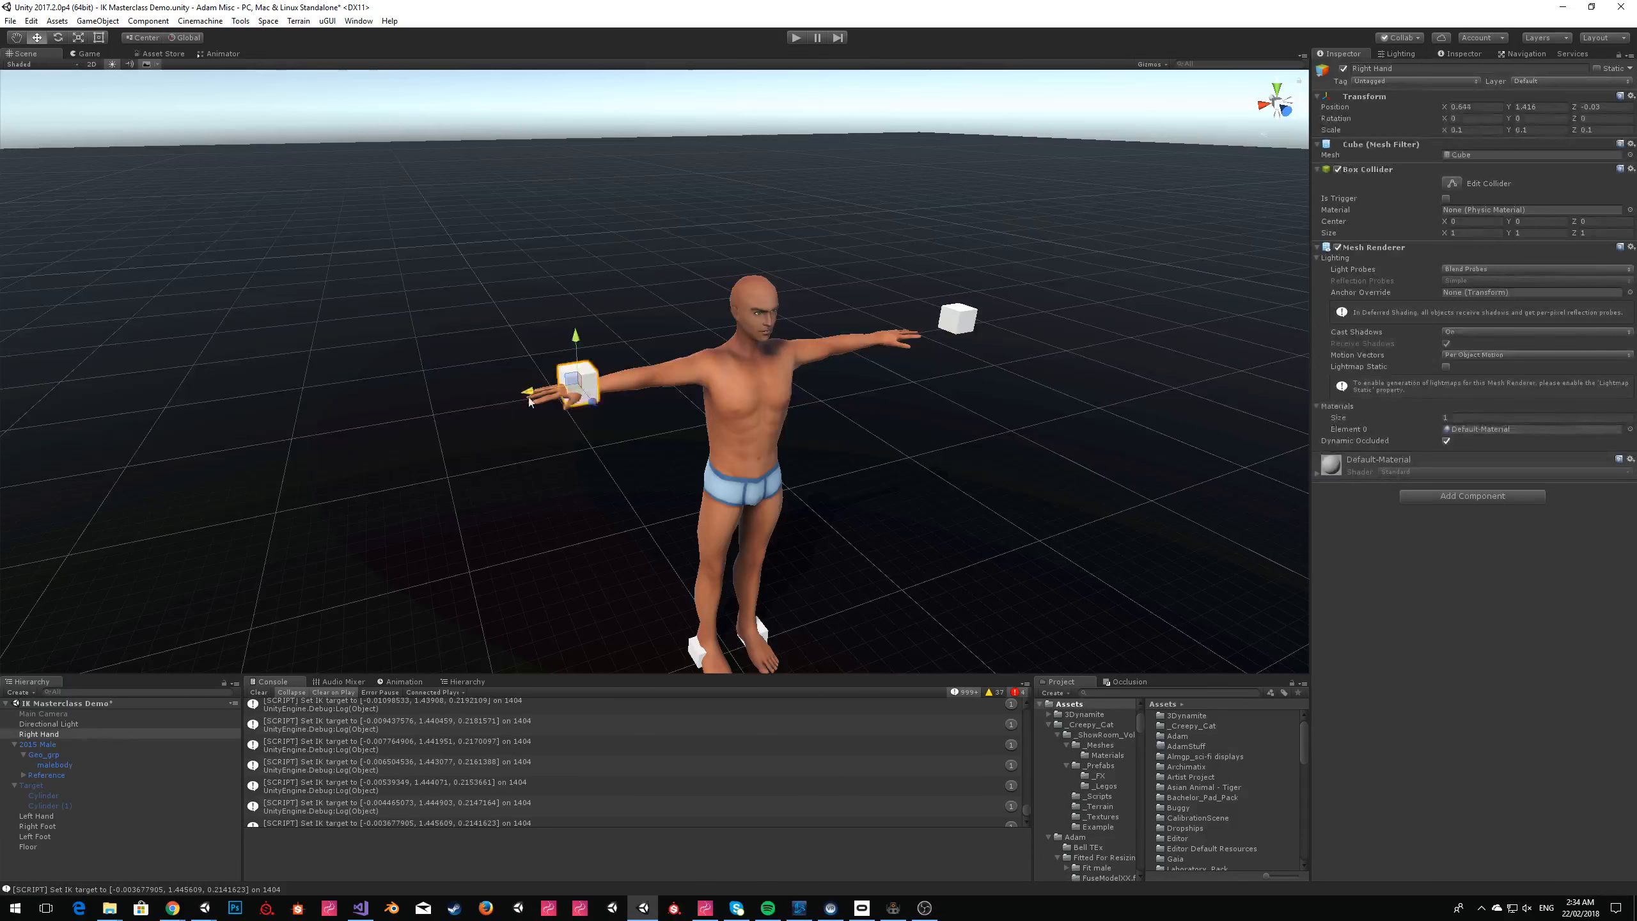
Place the Left Hand cube at the model's left hand, and briefly run the scene, dismissing the Sinespace Editor Pack window.
click(943, 324)
mouse_move(929, 329)
mouse_down()
mouse_move(847, 341)
mouse_move(906, 346)
mouse_up()
click(796, 39)
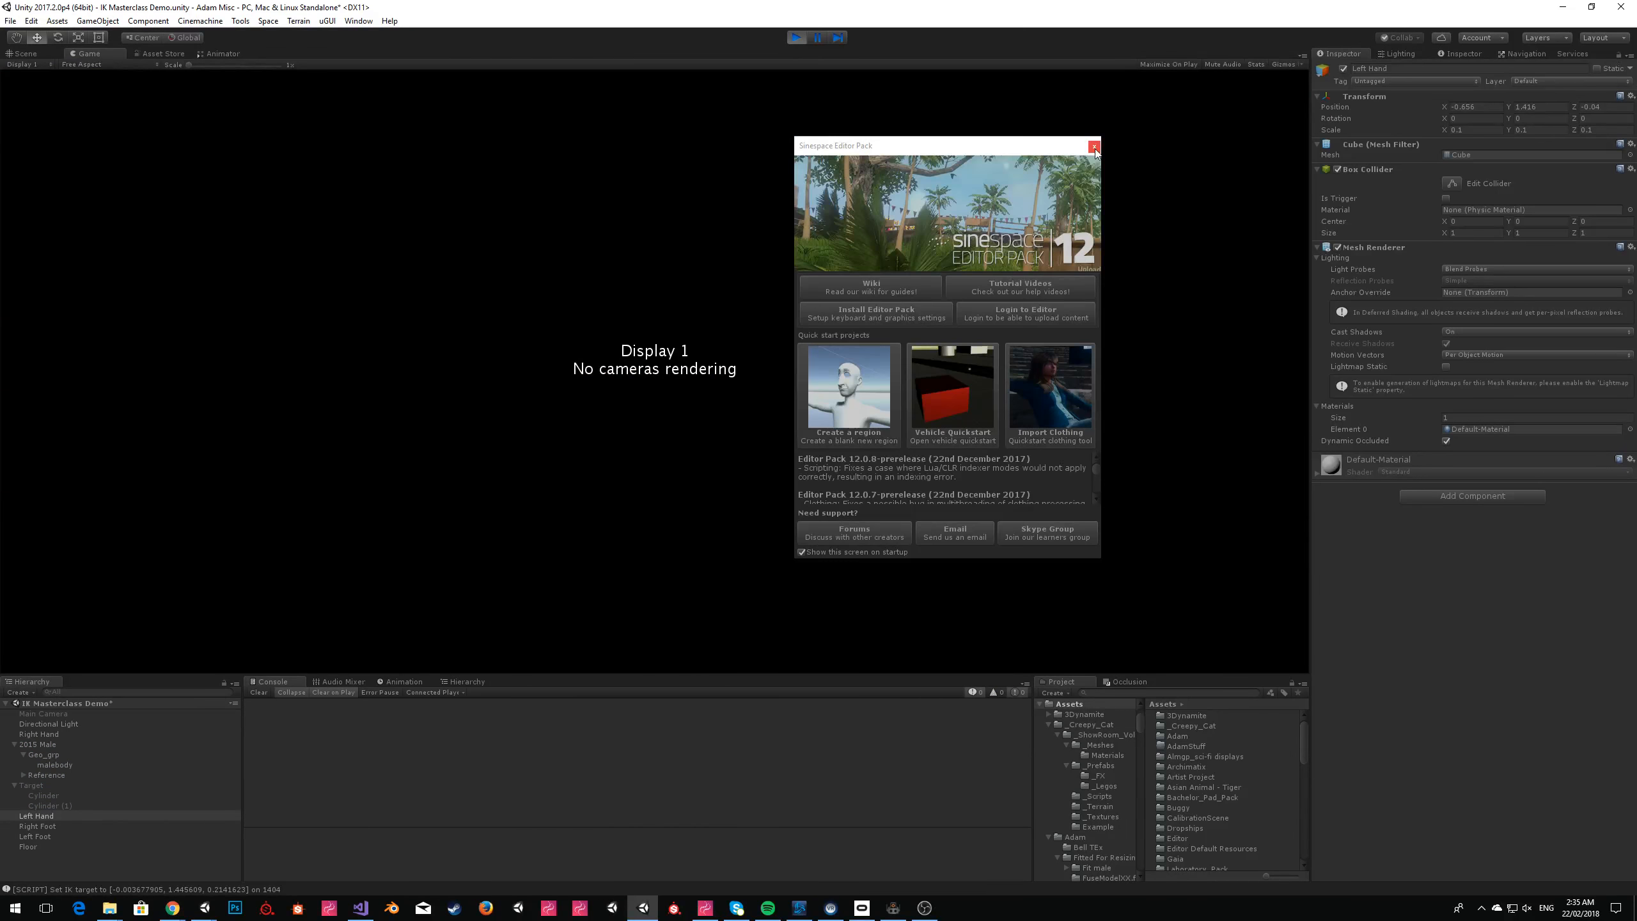
click(1094, 147)
click(800, 45)
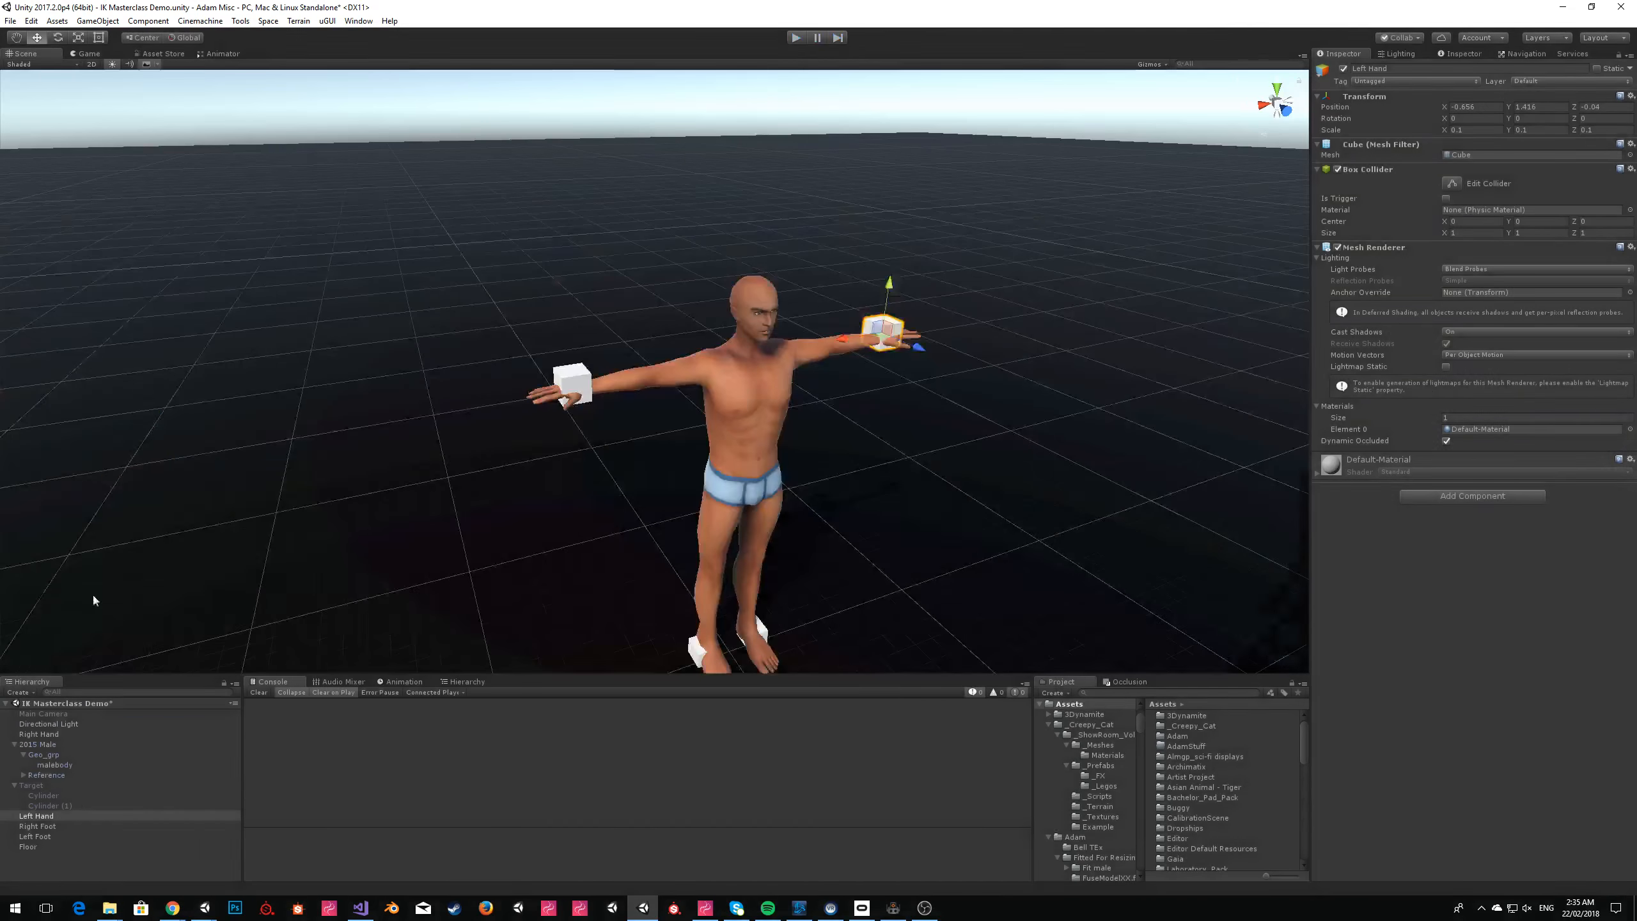
Enable the Main Camera object and play the scene, dismissing the Sinespace Editor Pack window.
click(45, 715)
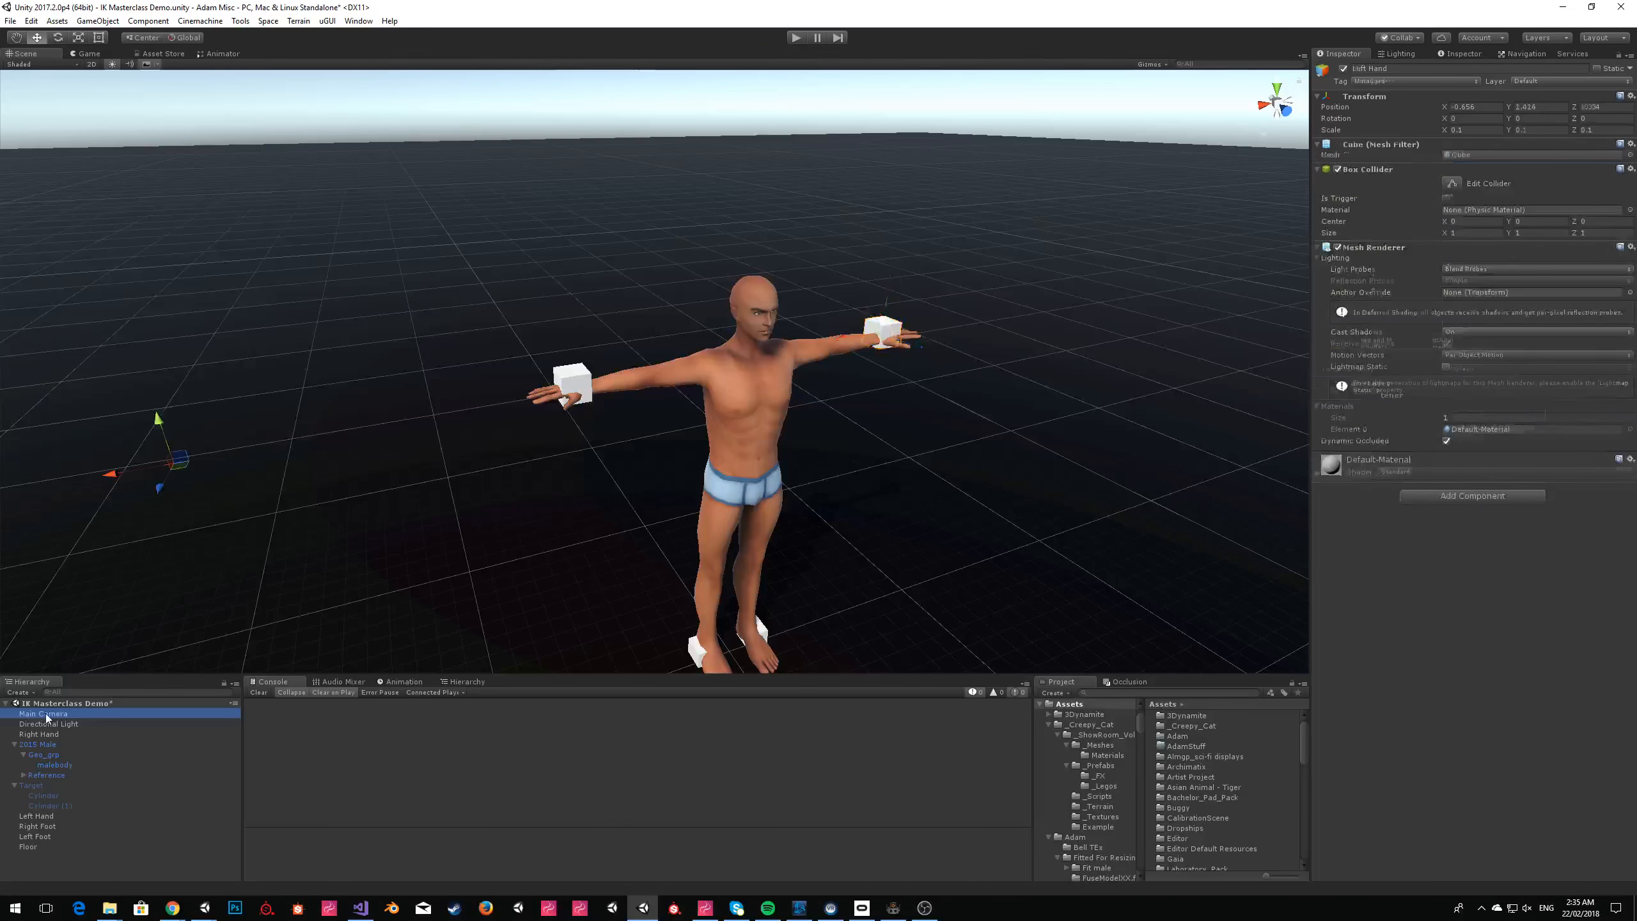
click(1343, 68)
right_drag(969, 173, 968, 209)
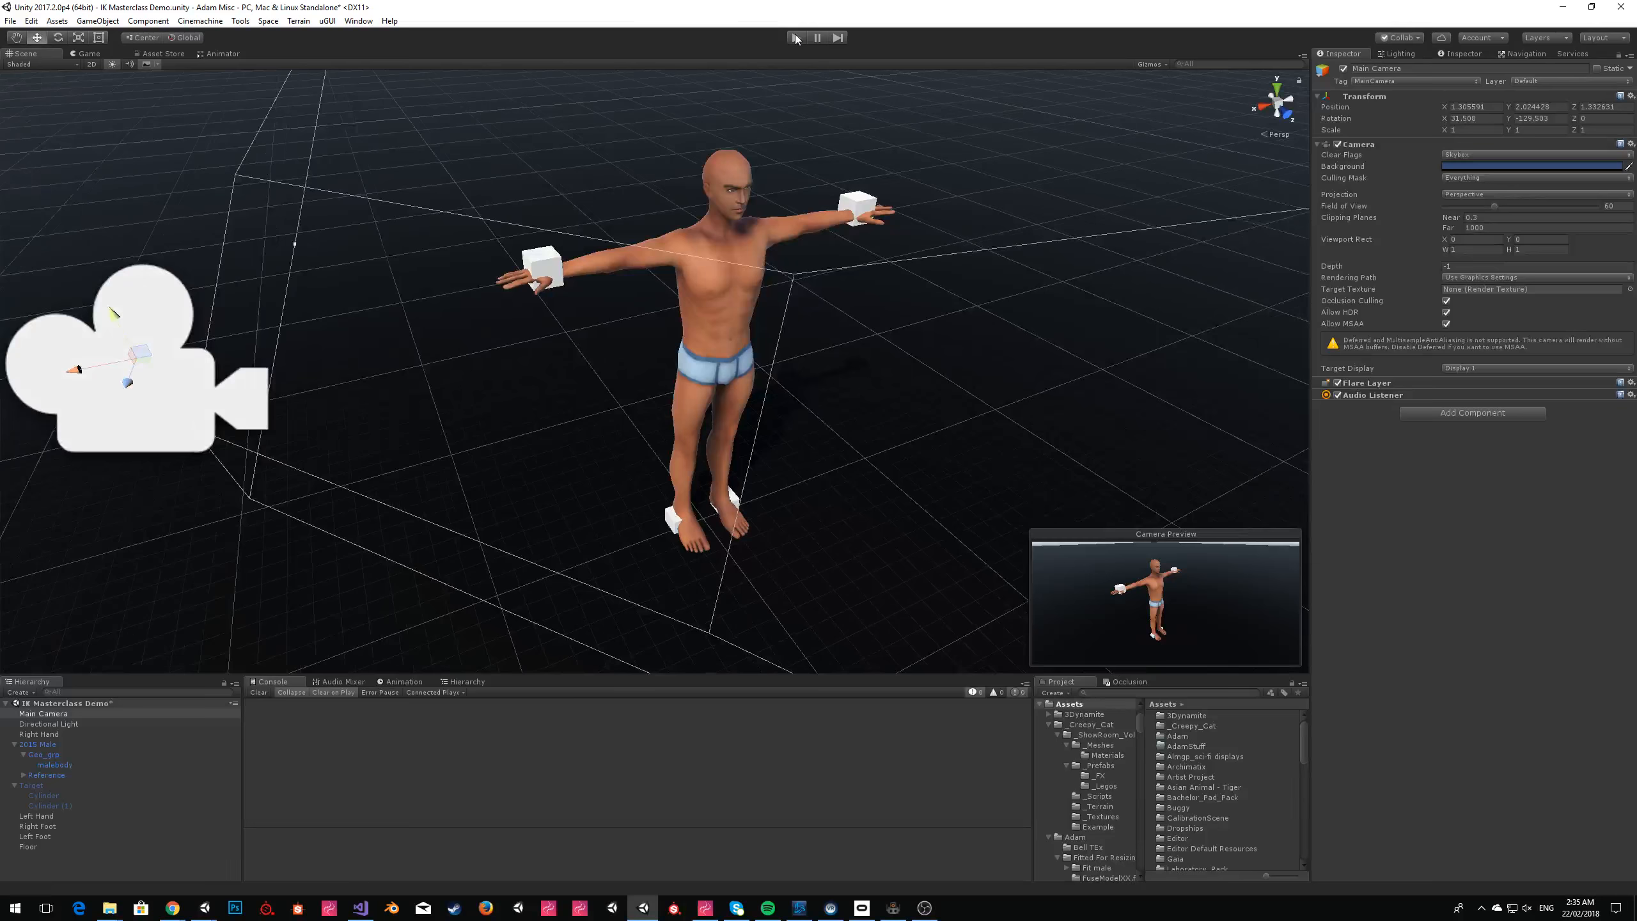
click(796, 37)
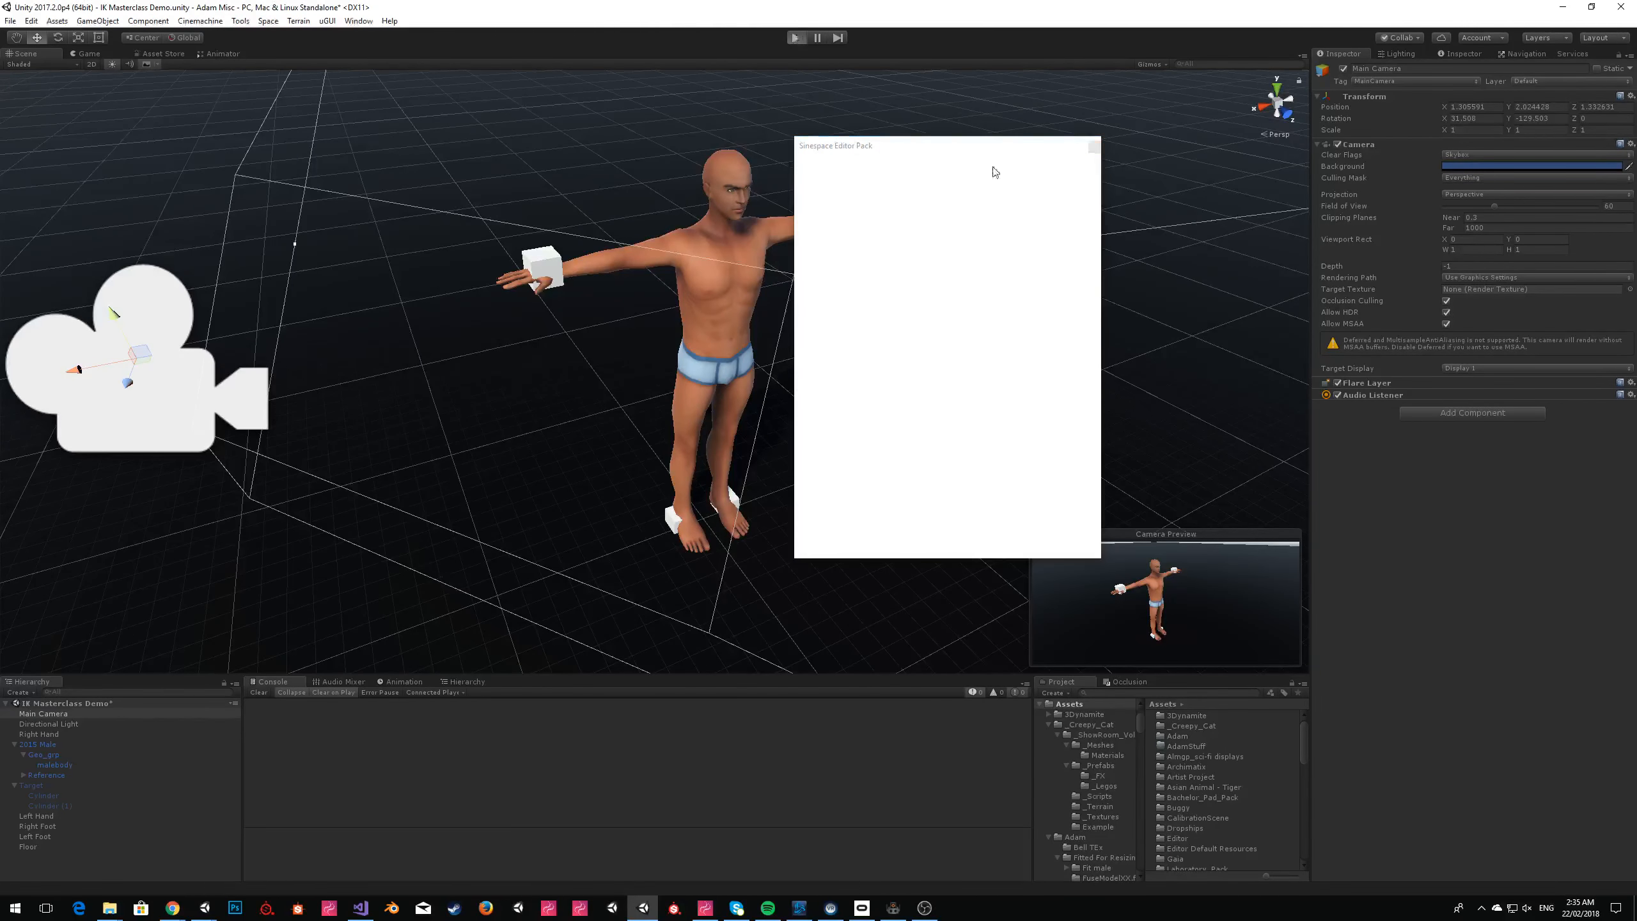
click(1094, 148)
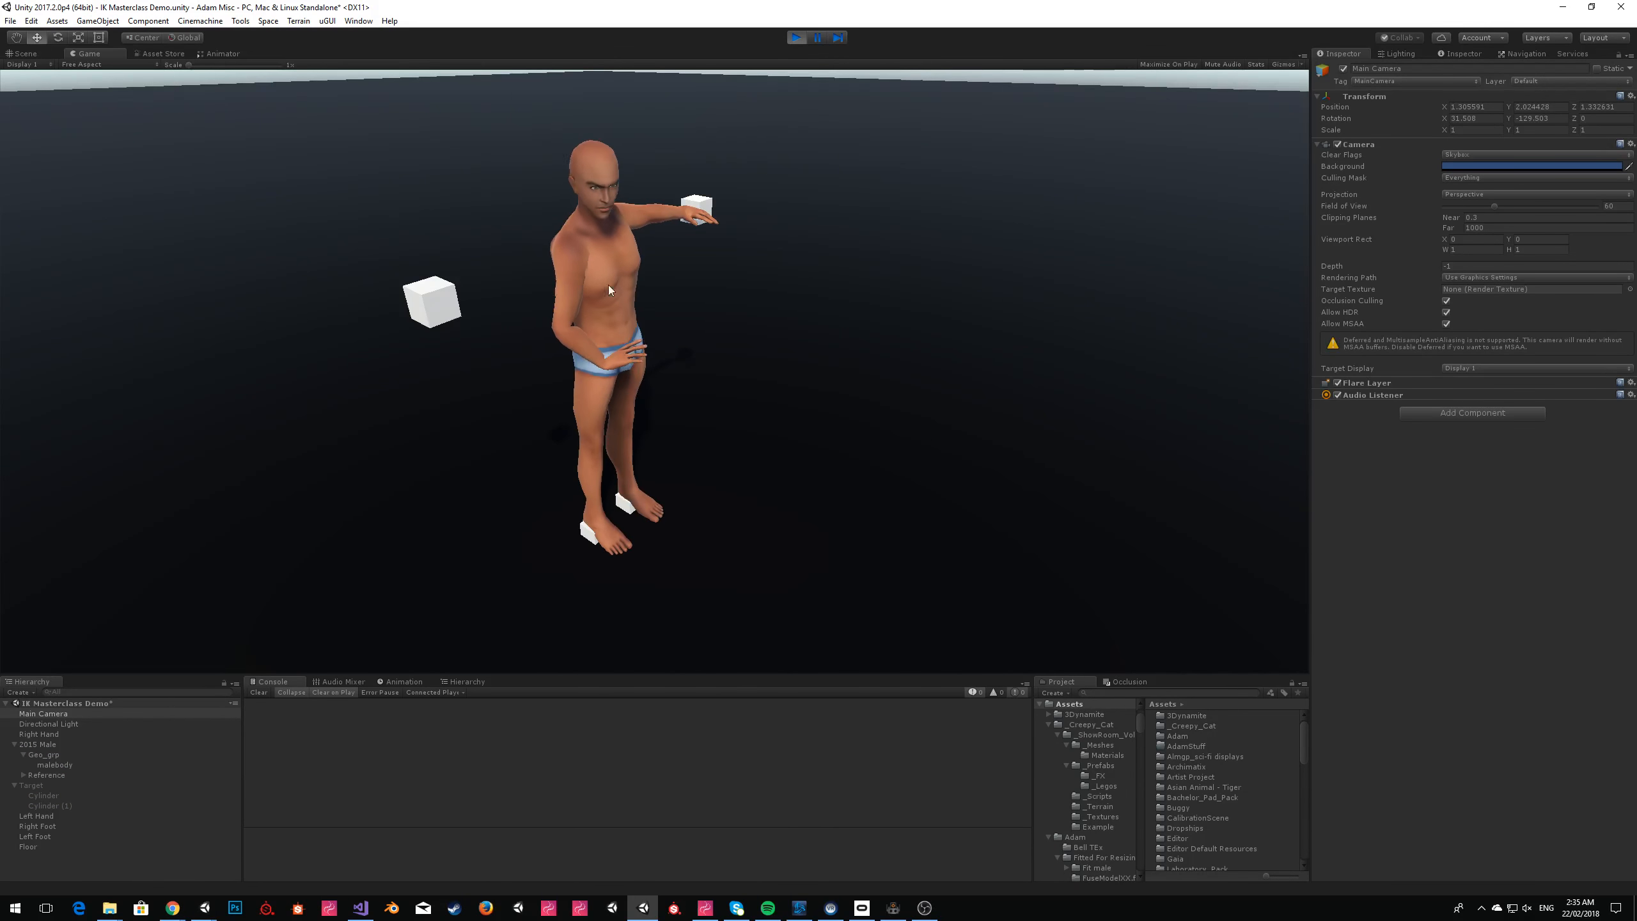
While the scene runs, set the goal of the 2015 Male's first Avatar IK Task to Right Hand and check the arms.
click(25, 53)
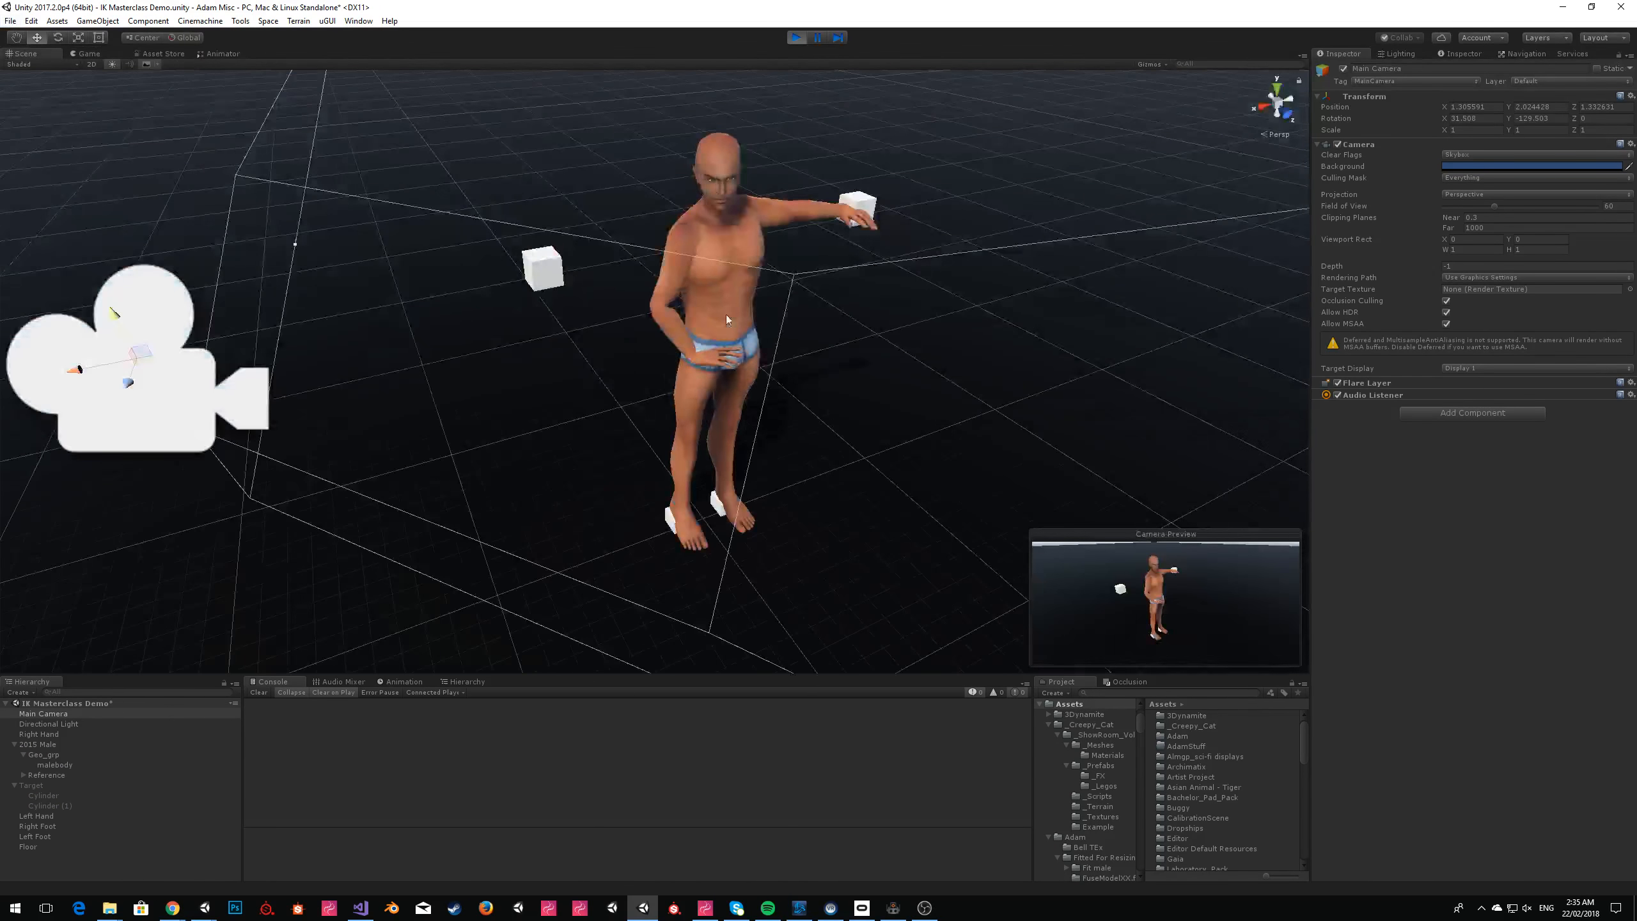
click(82, 764)
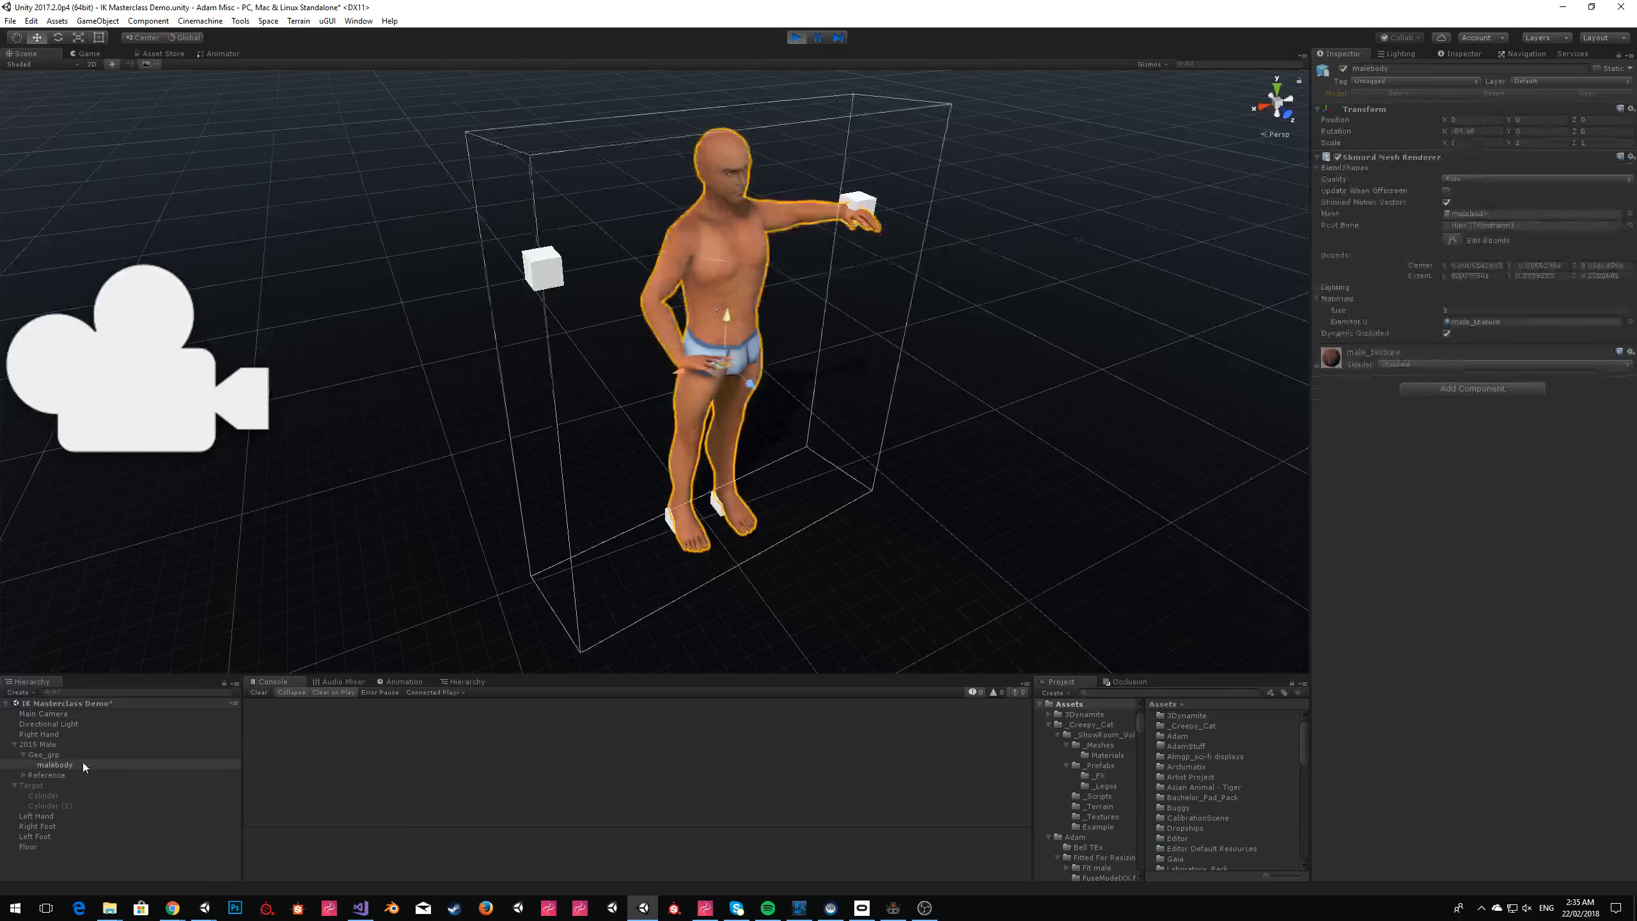
click(51, 745)
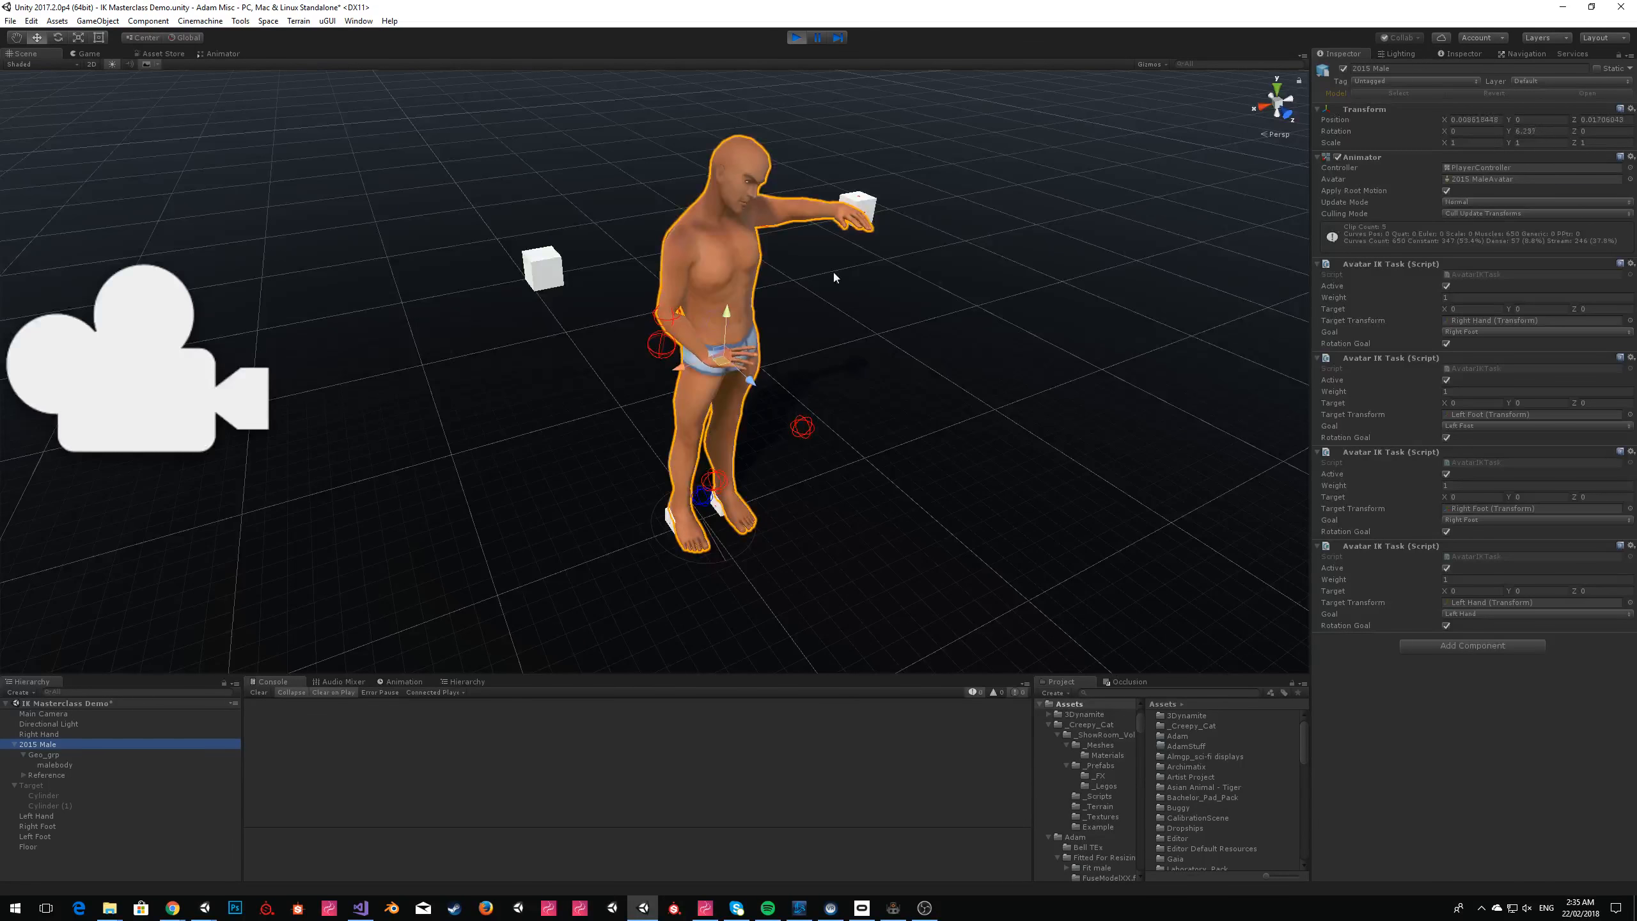
click(1463, 332)
click(1490, 388)
right_drag(903, 223, 840, 245)
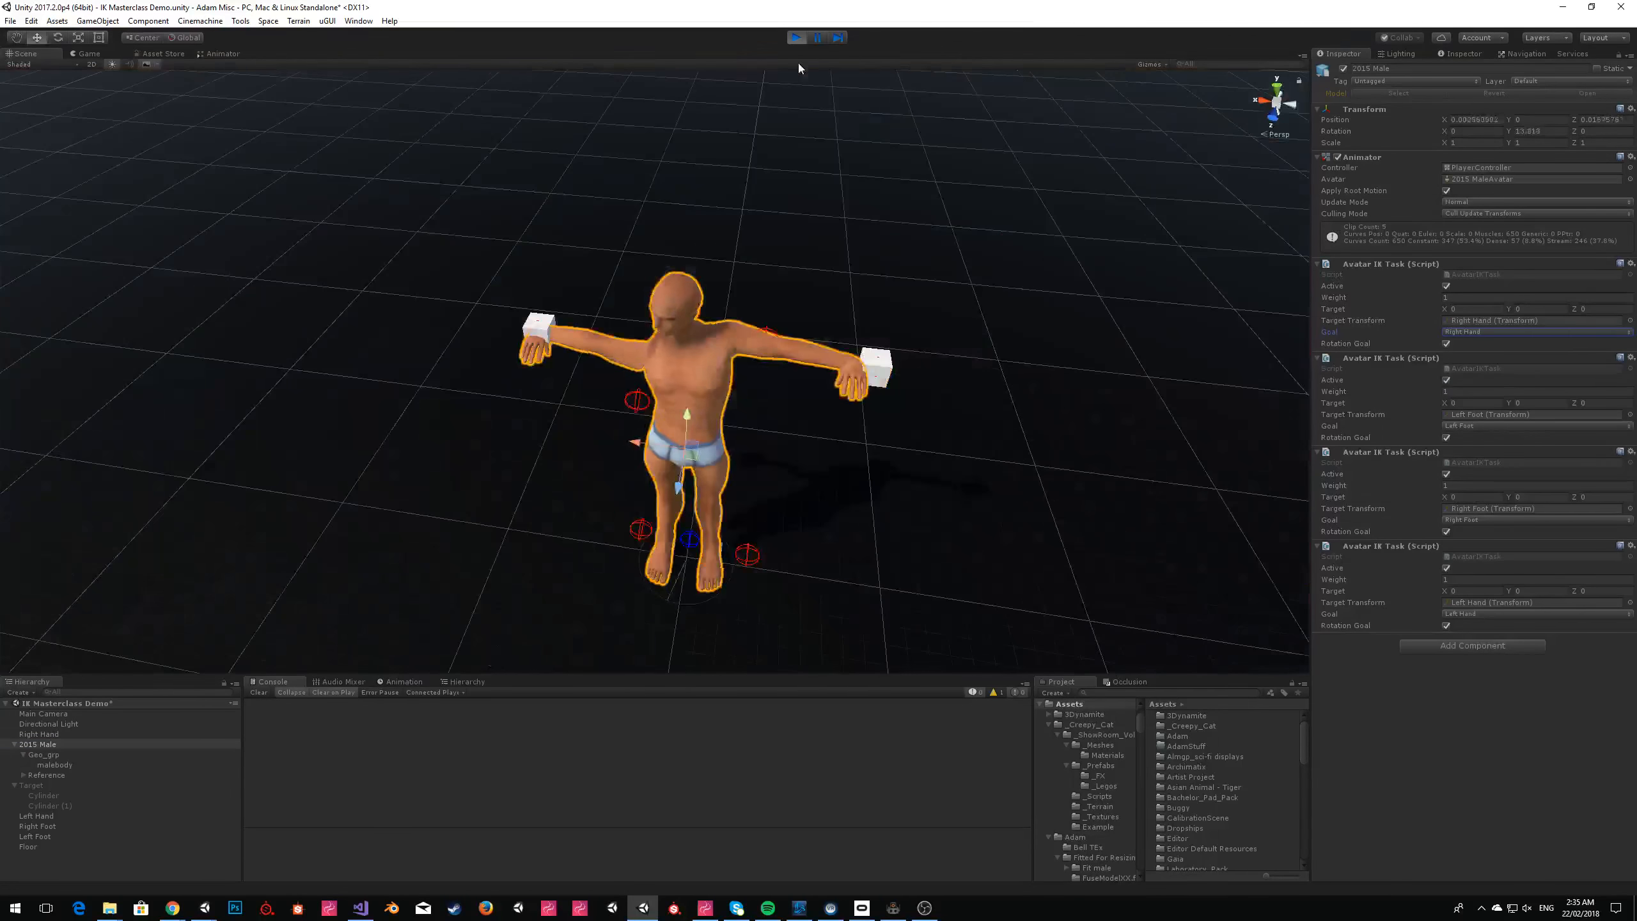
Stop the scene and set the goal of the 2015 Male's first Avatar IK Task to Right Hand.
click(796, 39)
click(1483, 331)
click(1486, 387)
Rotate the Right Hand cube to 90° and the Left Hand cube to -90° about the Y axis.
right_drag(611, 360, 578, 289)
click(578, 289)
click(58, 37)
drag(598, 335, 472, 339)
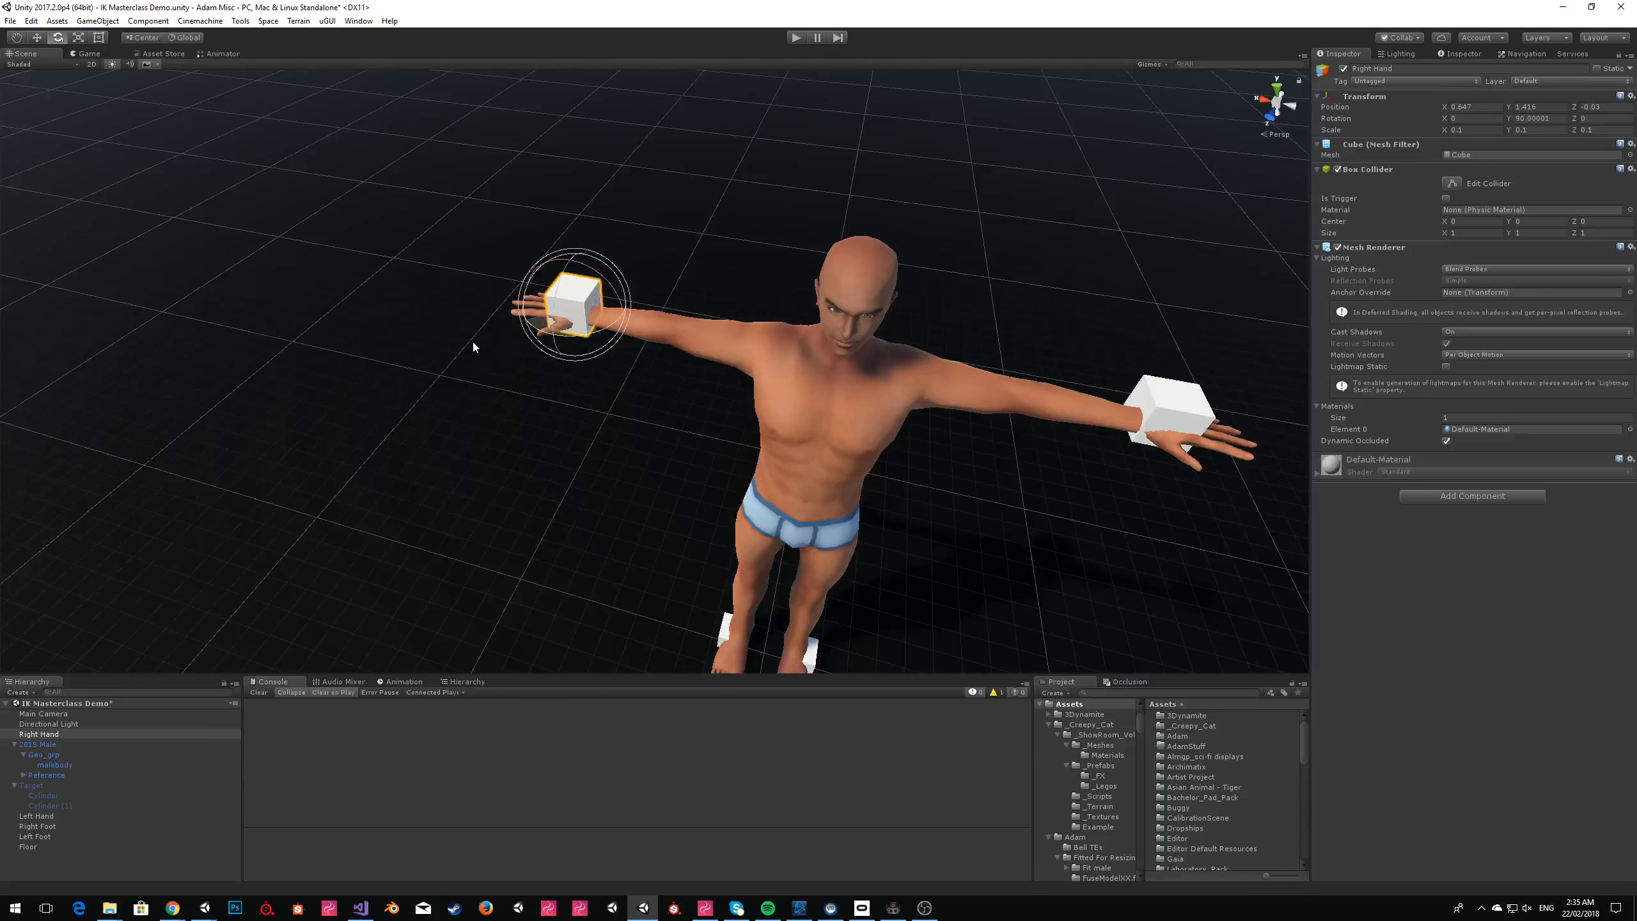
click(1180, 419)
drag(1154, 445, 1292, 484)
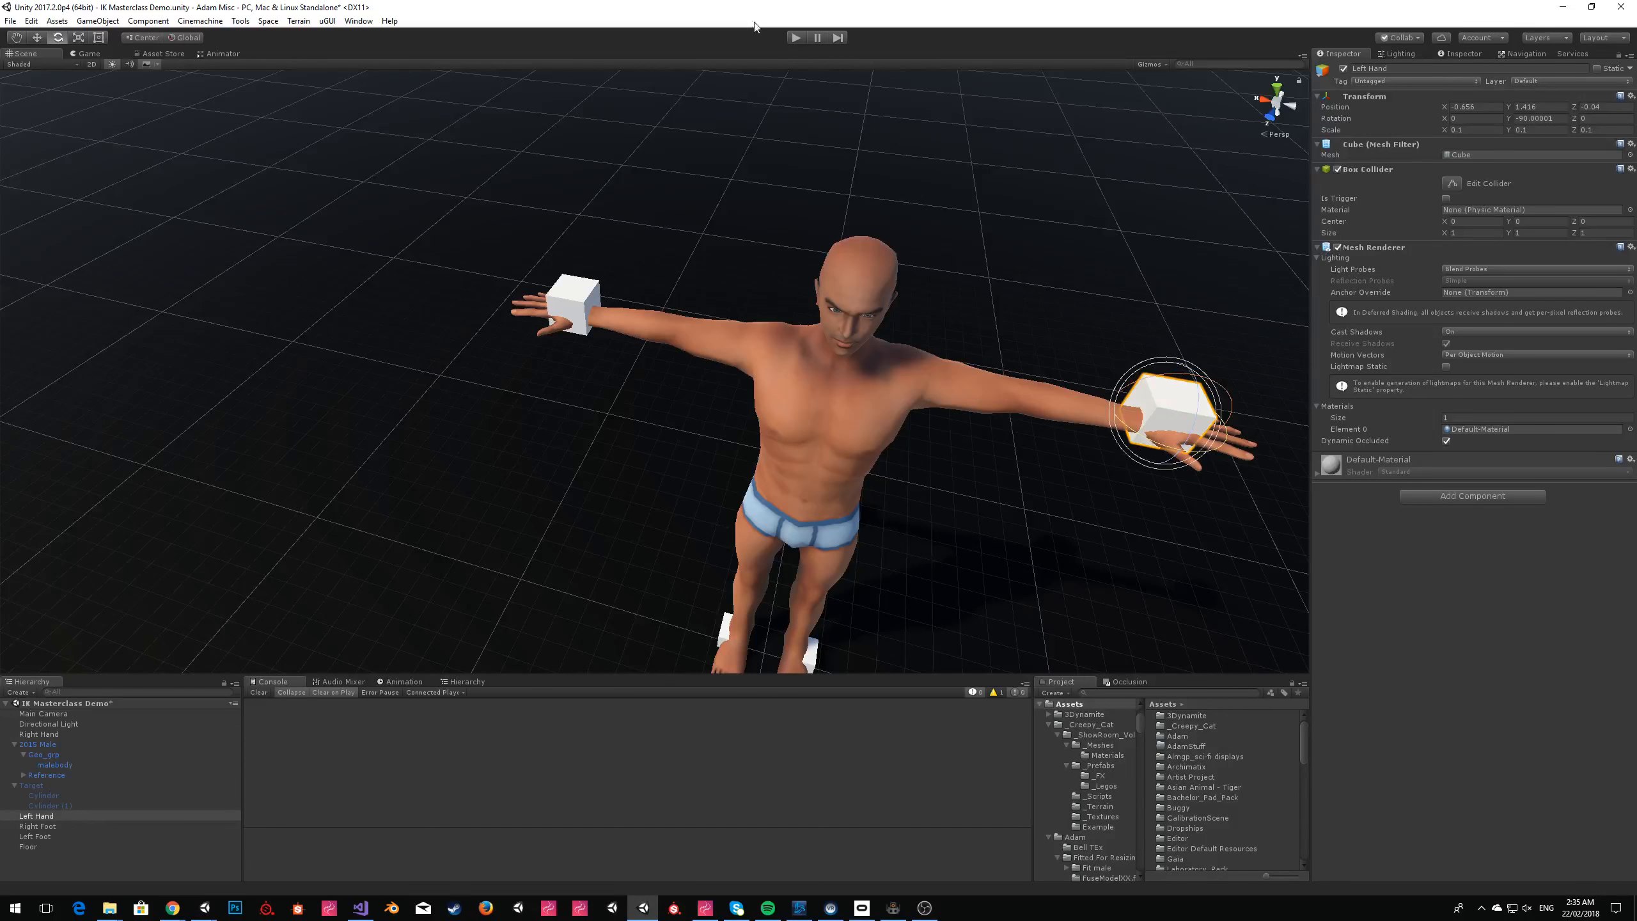
Play the scene and examine the model's hand and foot poses against the cubes from the front in the scene view.
click(794, 37)
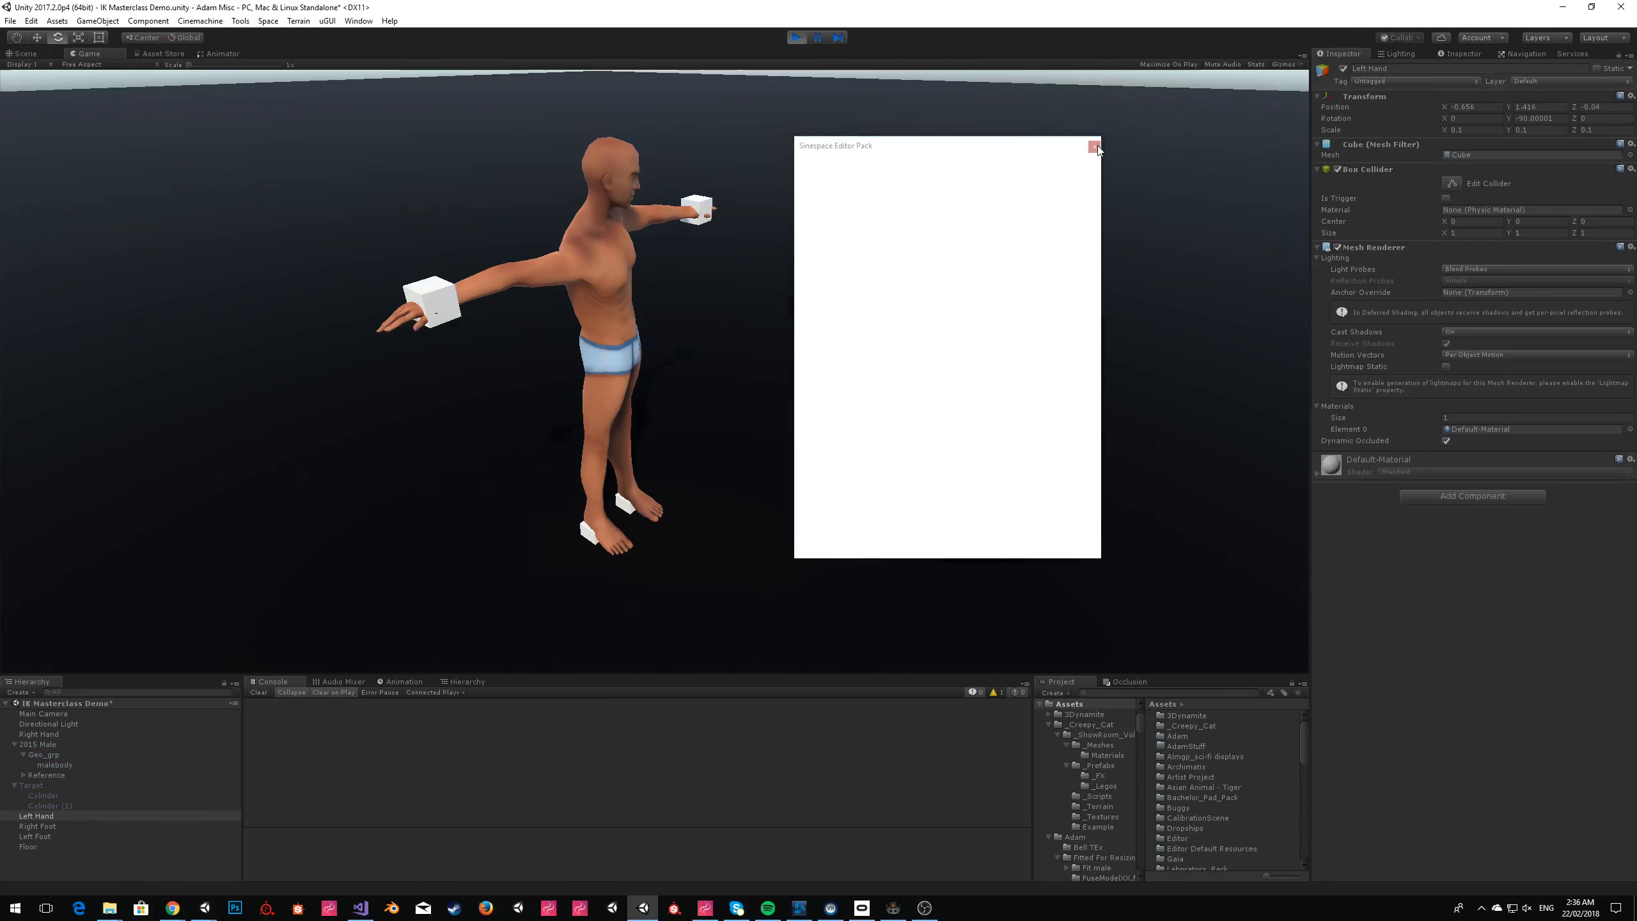
click(1094, 147)
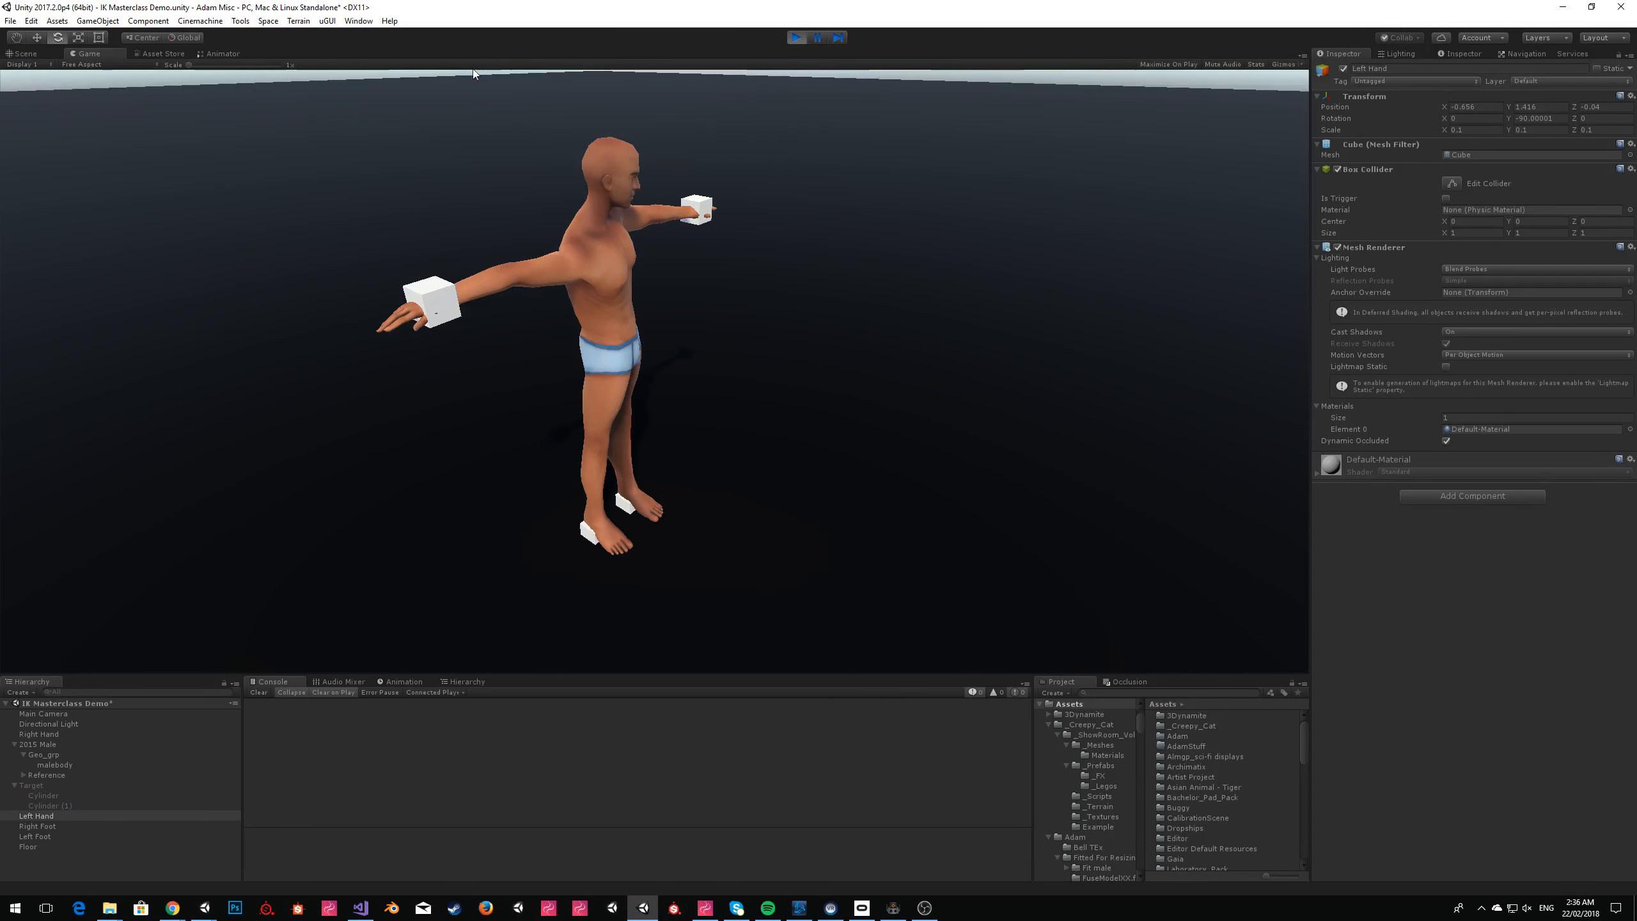
click(32, 53)
key(w)
right_drag(889, 186, 929, 104)
key(d)
key(a)
key(d)
key(a)
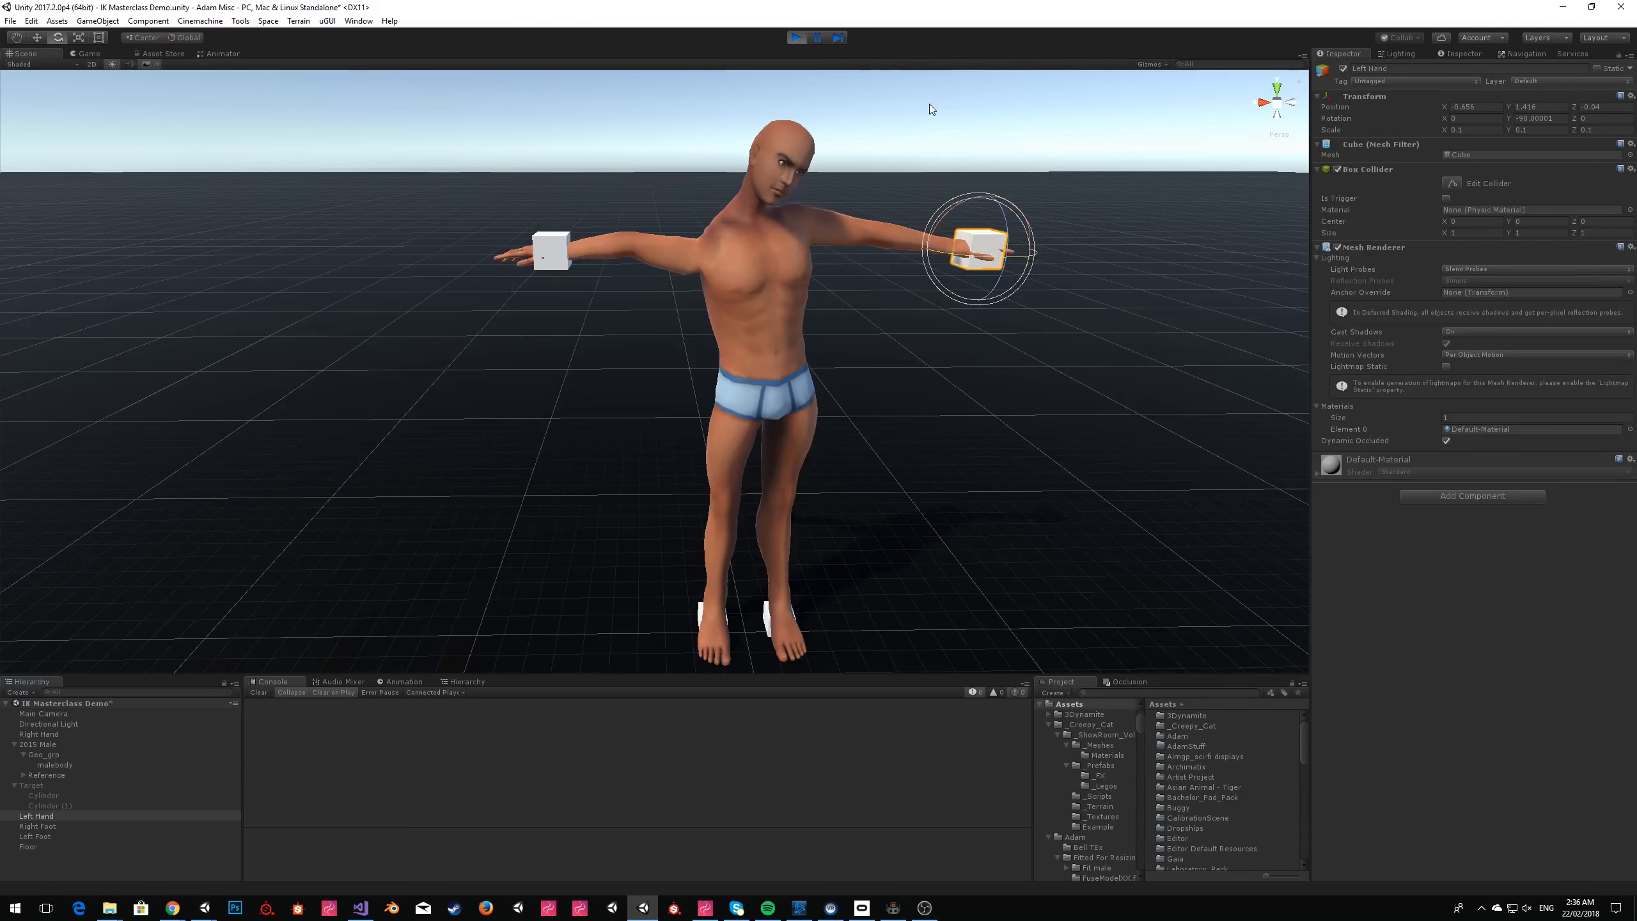
Move the 2015 Male around in the running scene to test how its limbs follow the fixed cube targets.
click(770, 385)
click(54, 745)
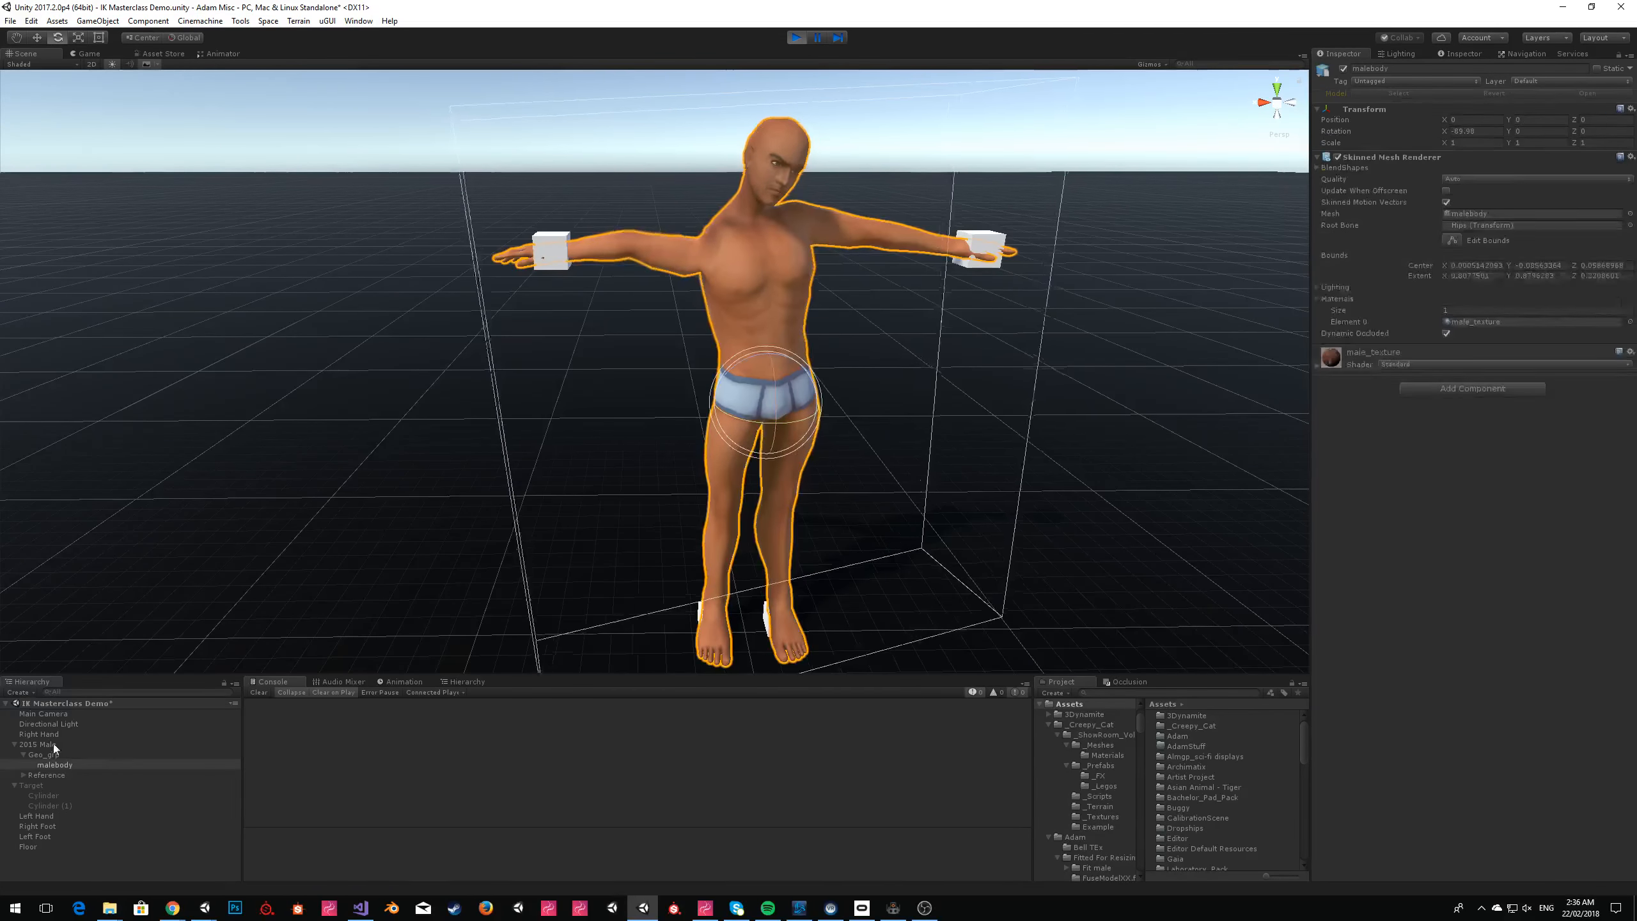
key(w)
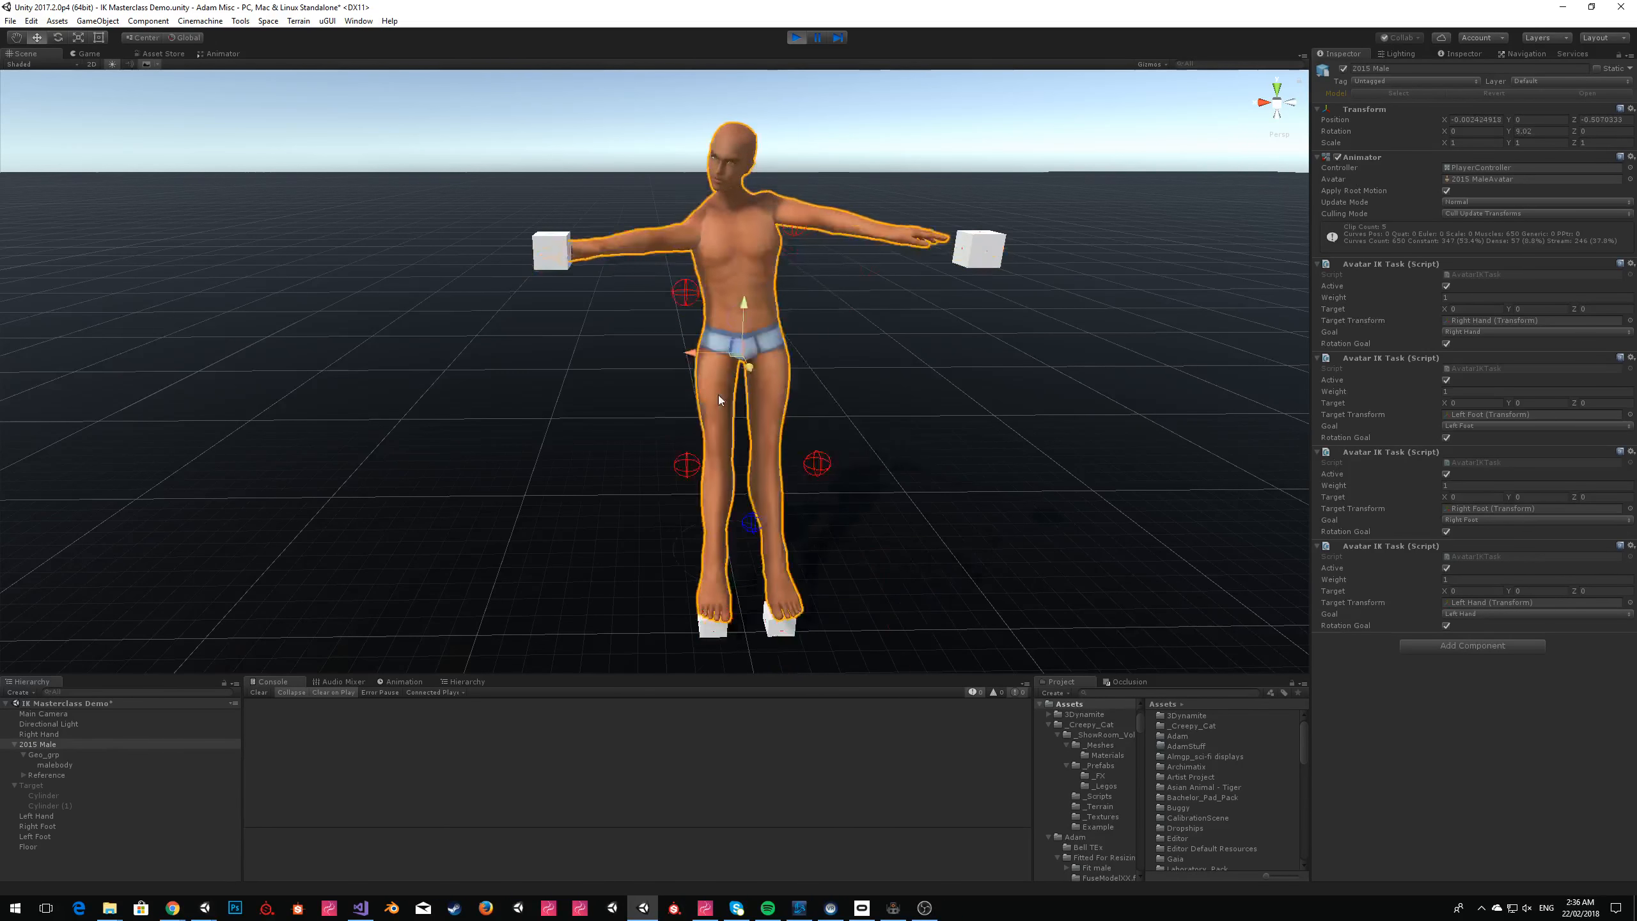
right_drag(644, 445, 867, 474)
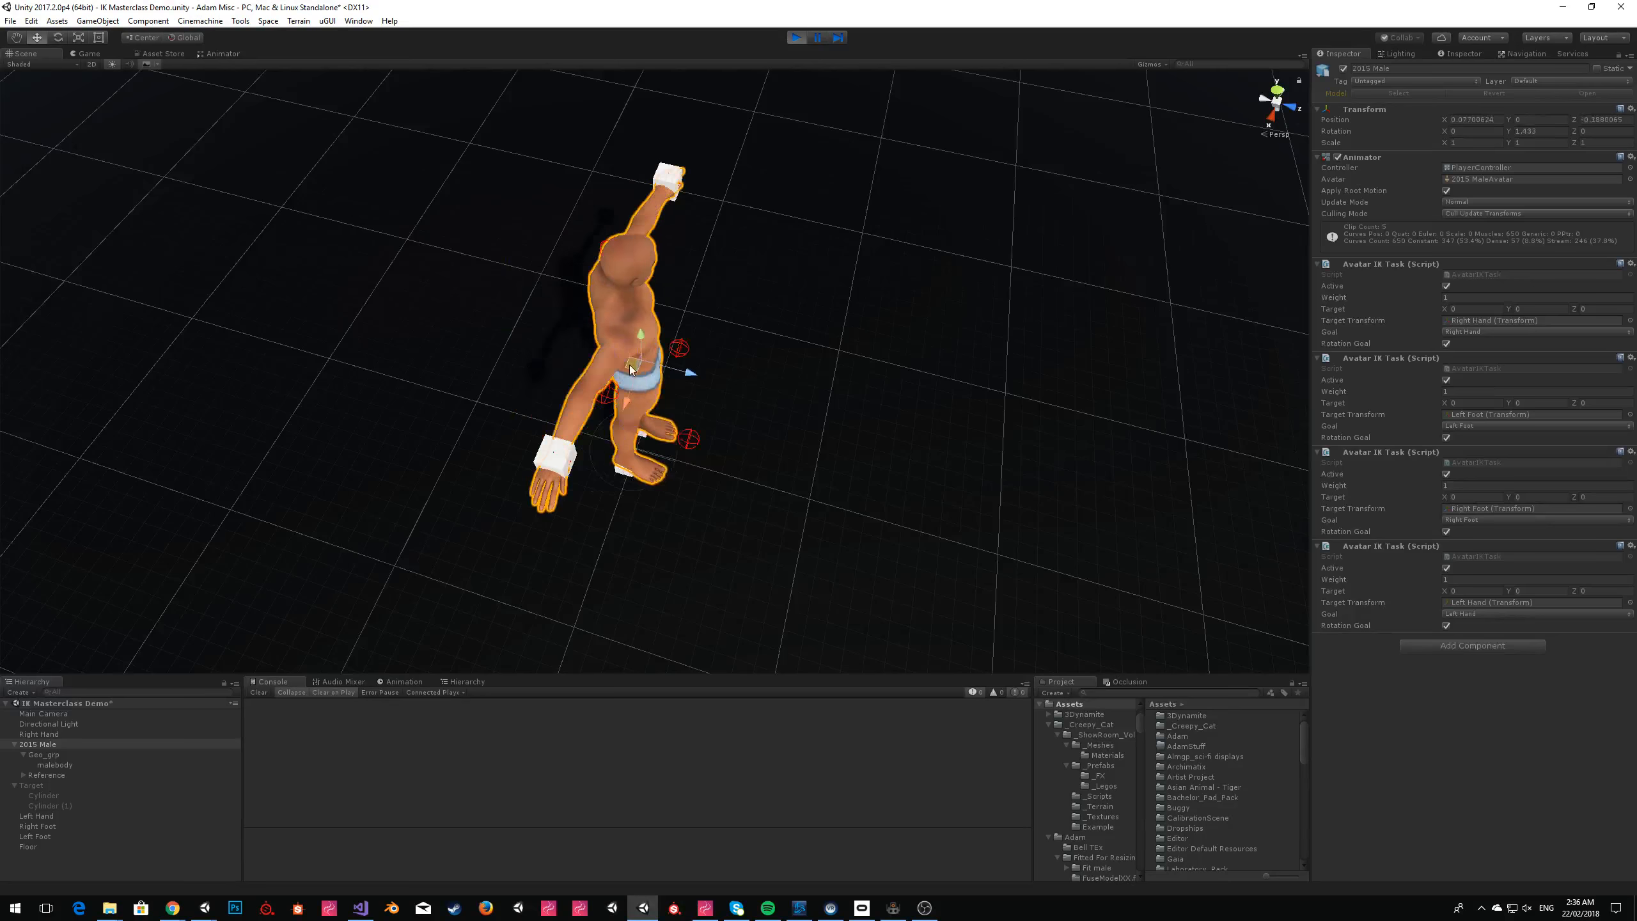
drag(637, 372, 598, 414)
right_drag(858, 381, 595, 249)
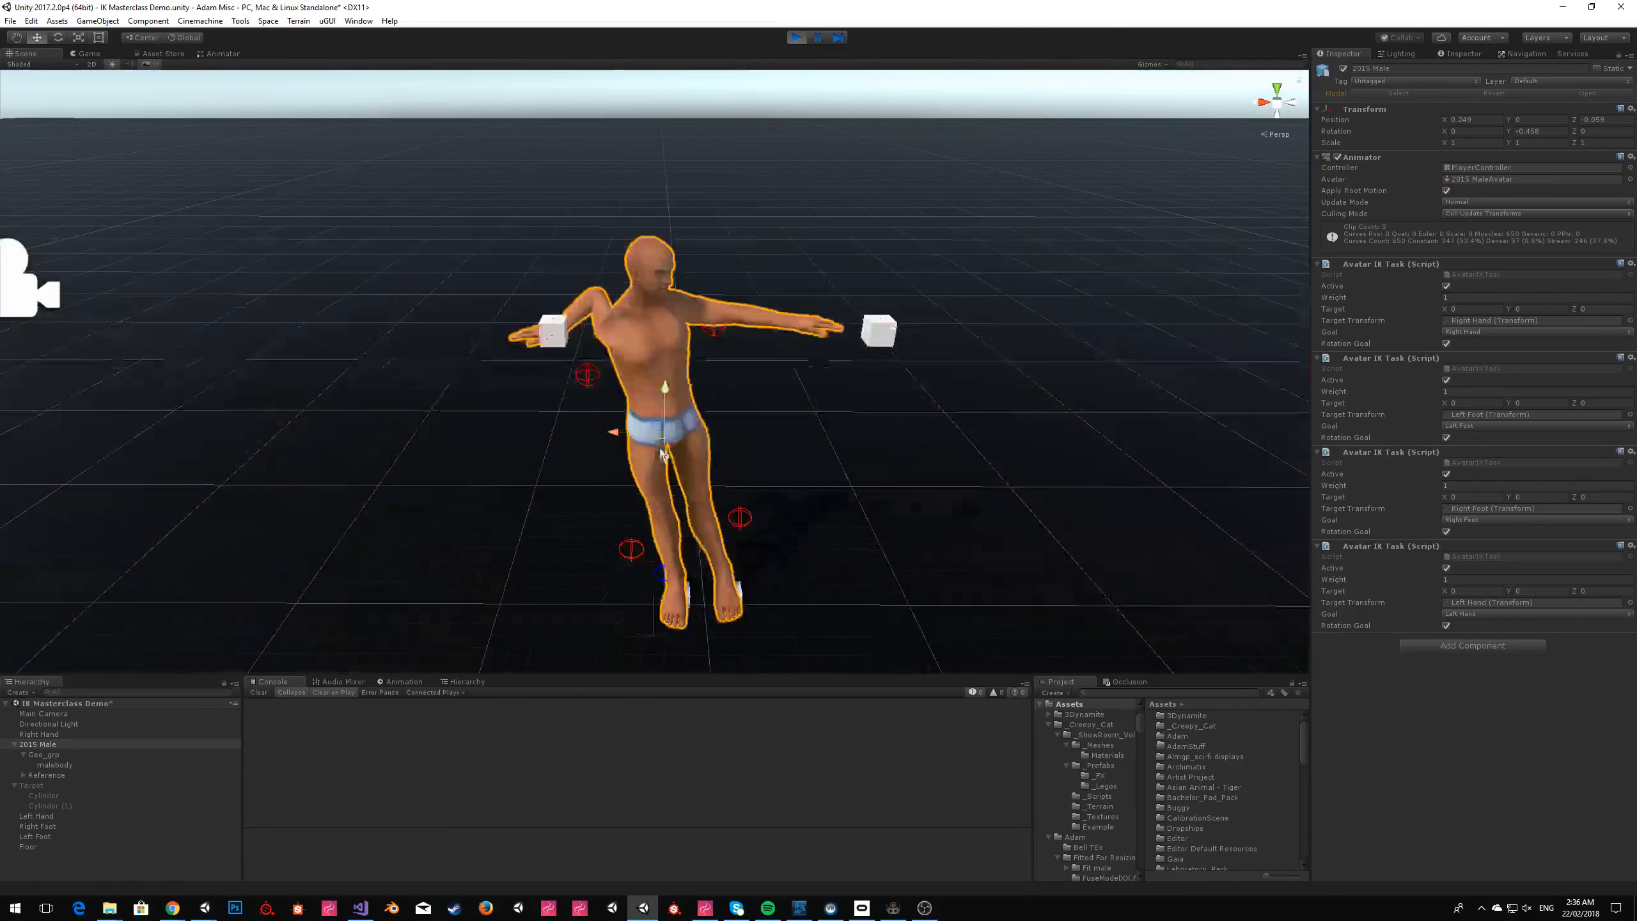
drag(658, 431, 722, 440)
Move the Right Hand and Left Hand cubes in the running scene to test the arm IK, and stop the scene.
click(555, 331)
mouse_move(554, 330)
mouse_down()
mouse_move(537, 323)
mouse_move(575, 282)
mouse_move(586, 359)
mouse_move(568, 355)
mouse_up()
click(875, 331)
drag(877, 330, 849, 362)
click(796, 38)
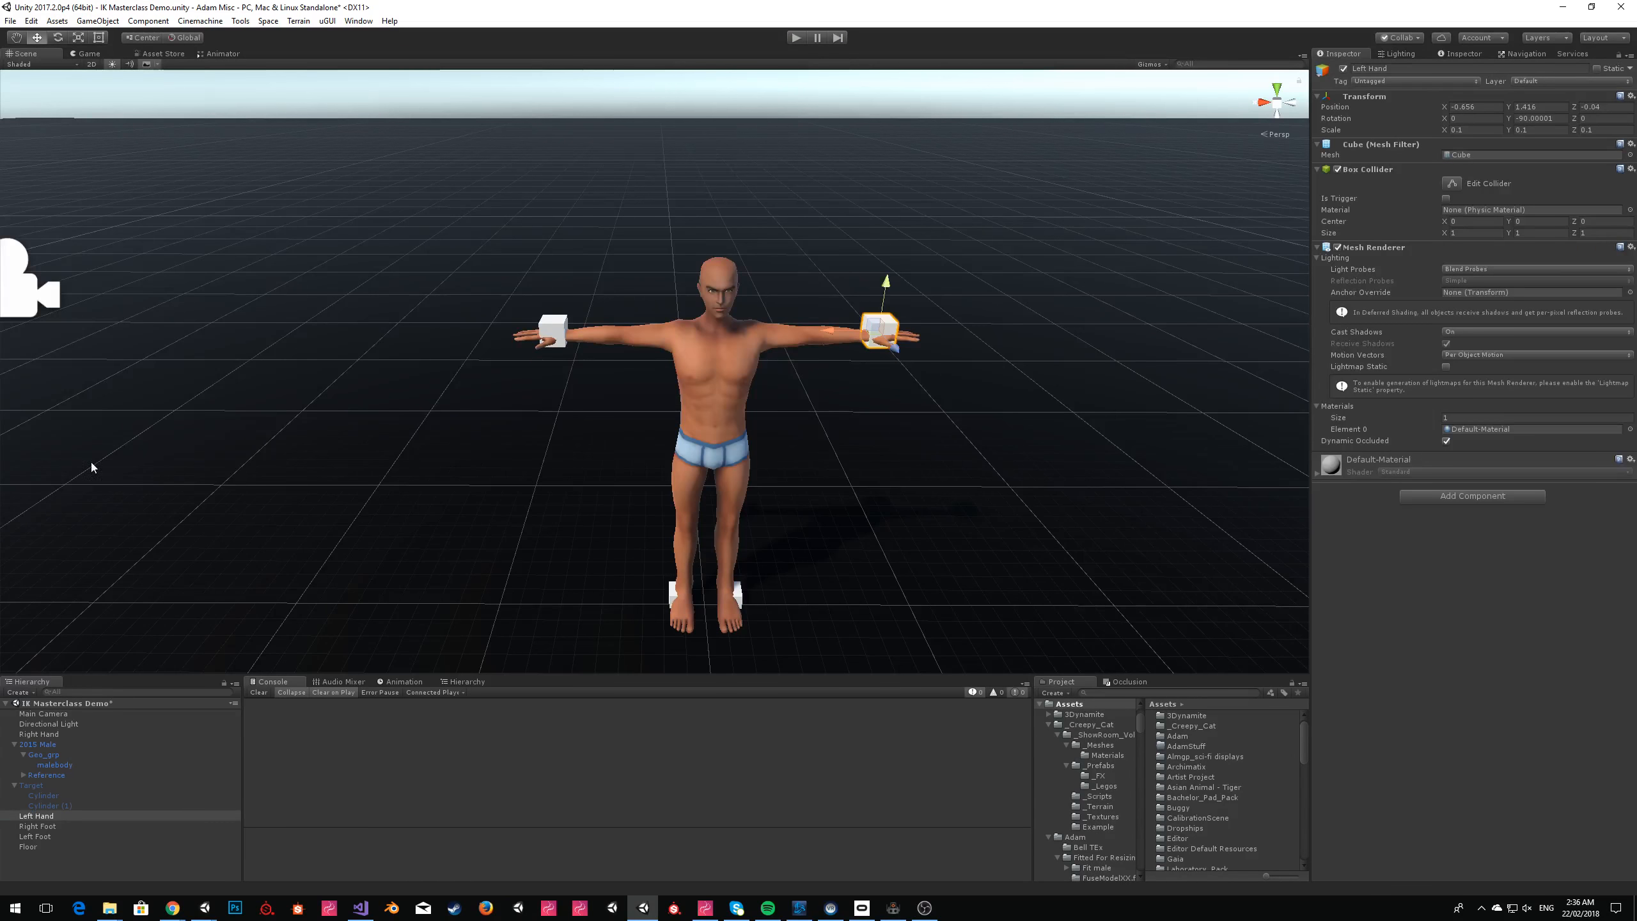
Reorder Right Hand directly below Left Hand in the hierarchy and create an empty game object.
drag(39, 734, 44, 823)
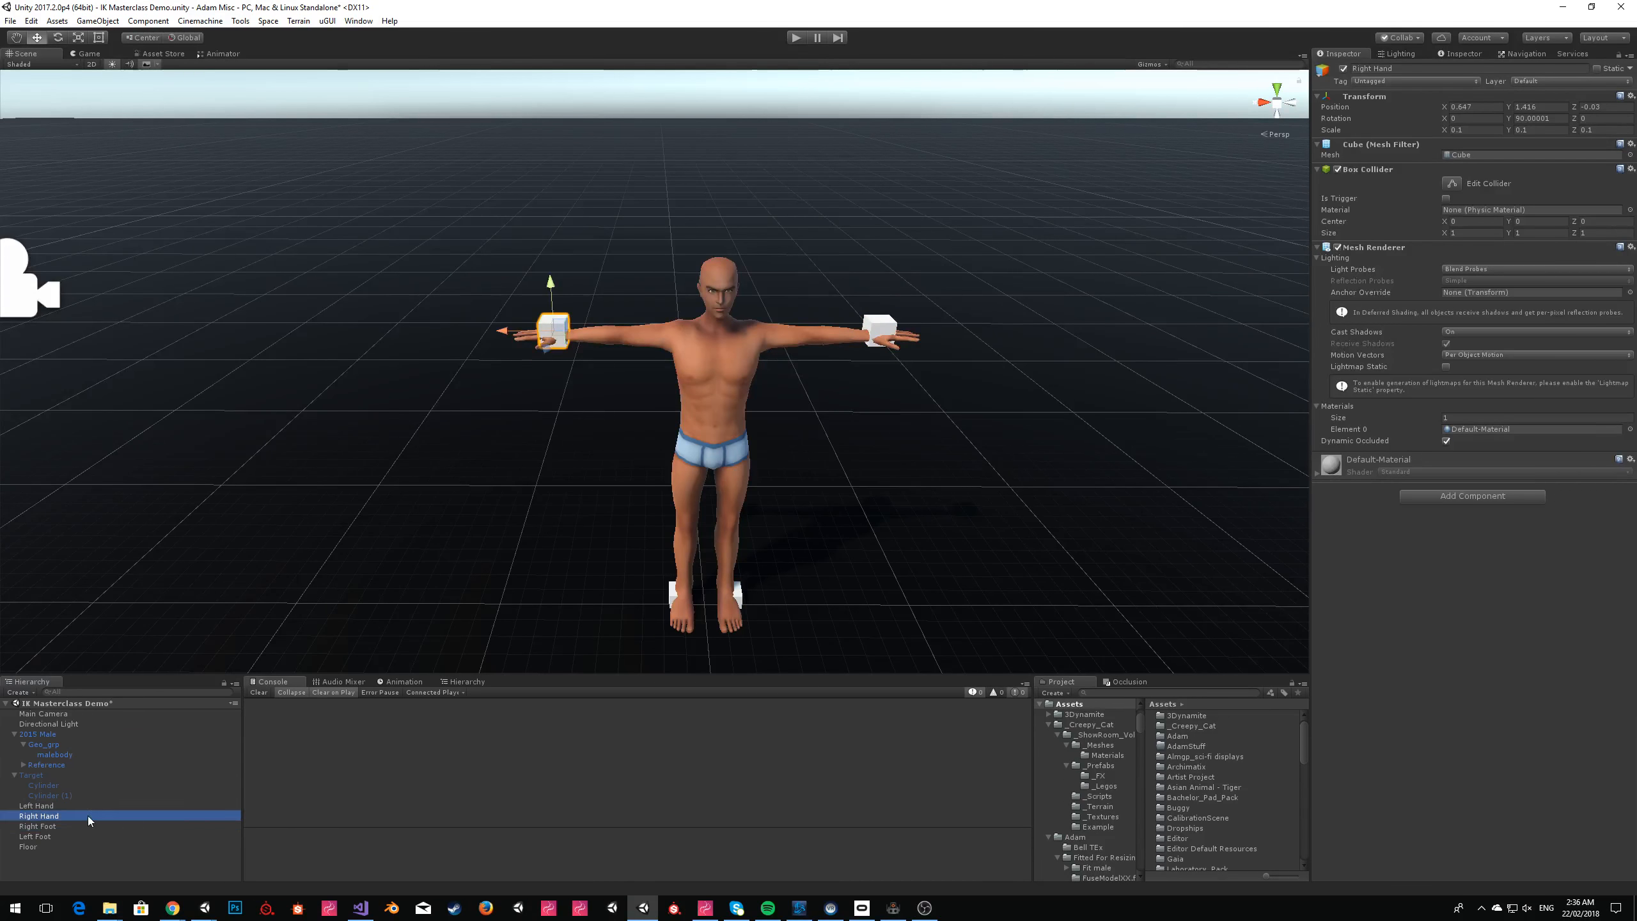
click(72, 806)
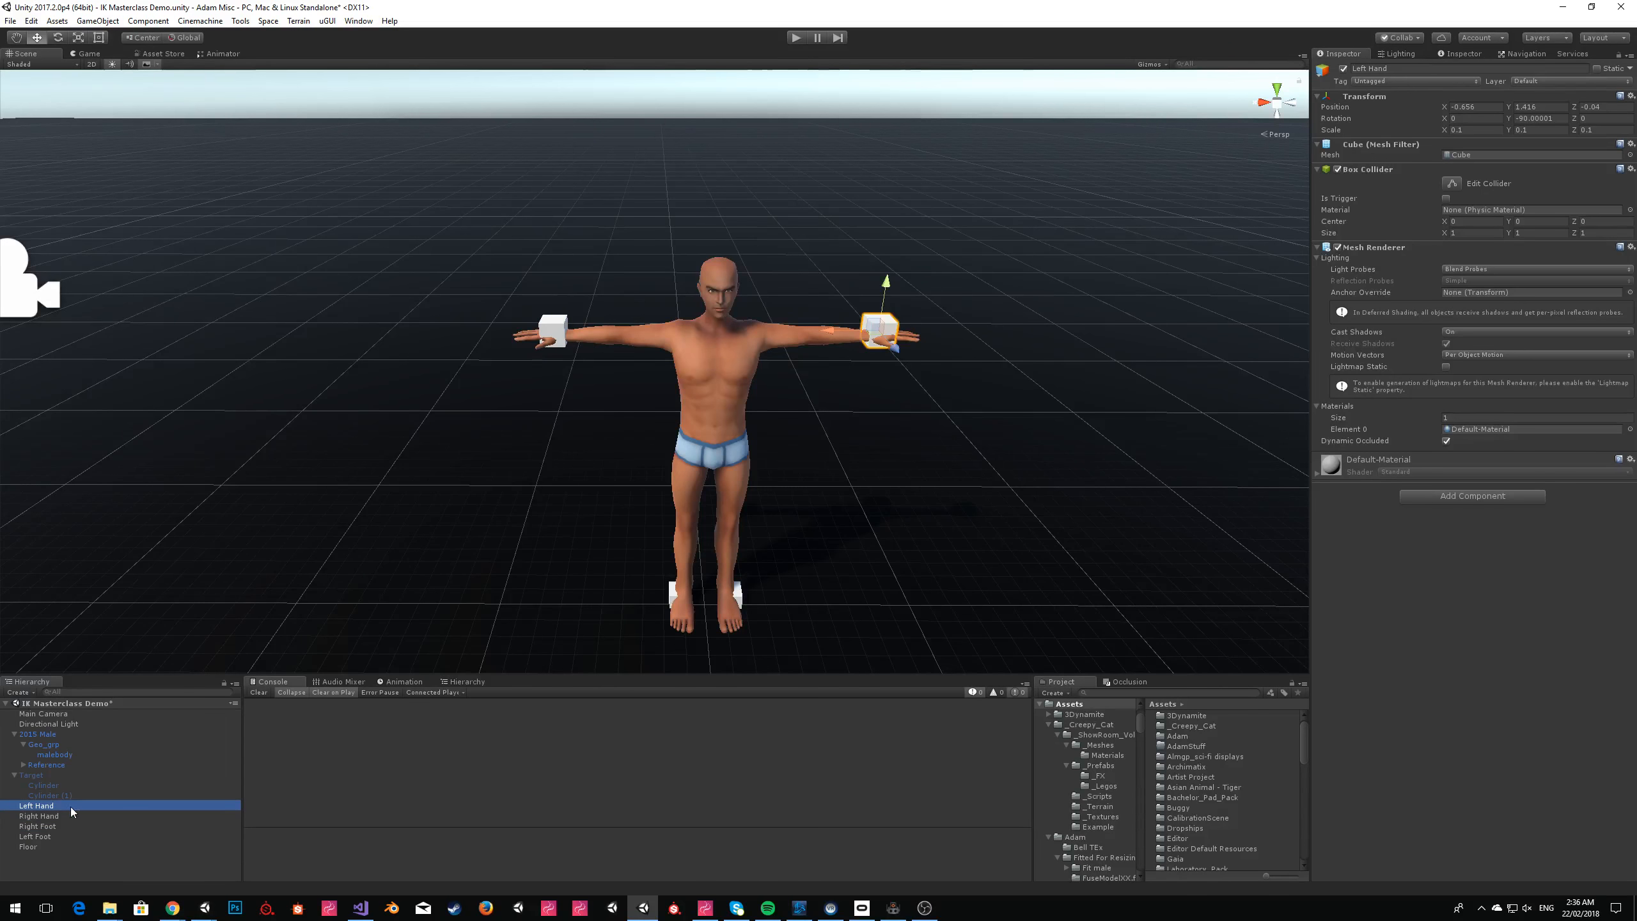
click(97, 20)
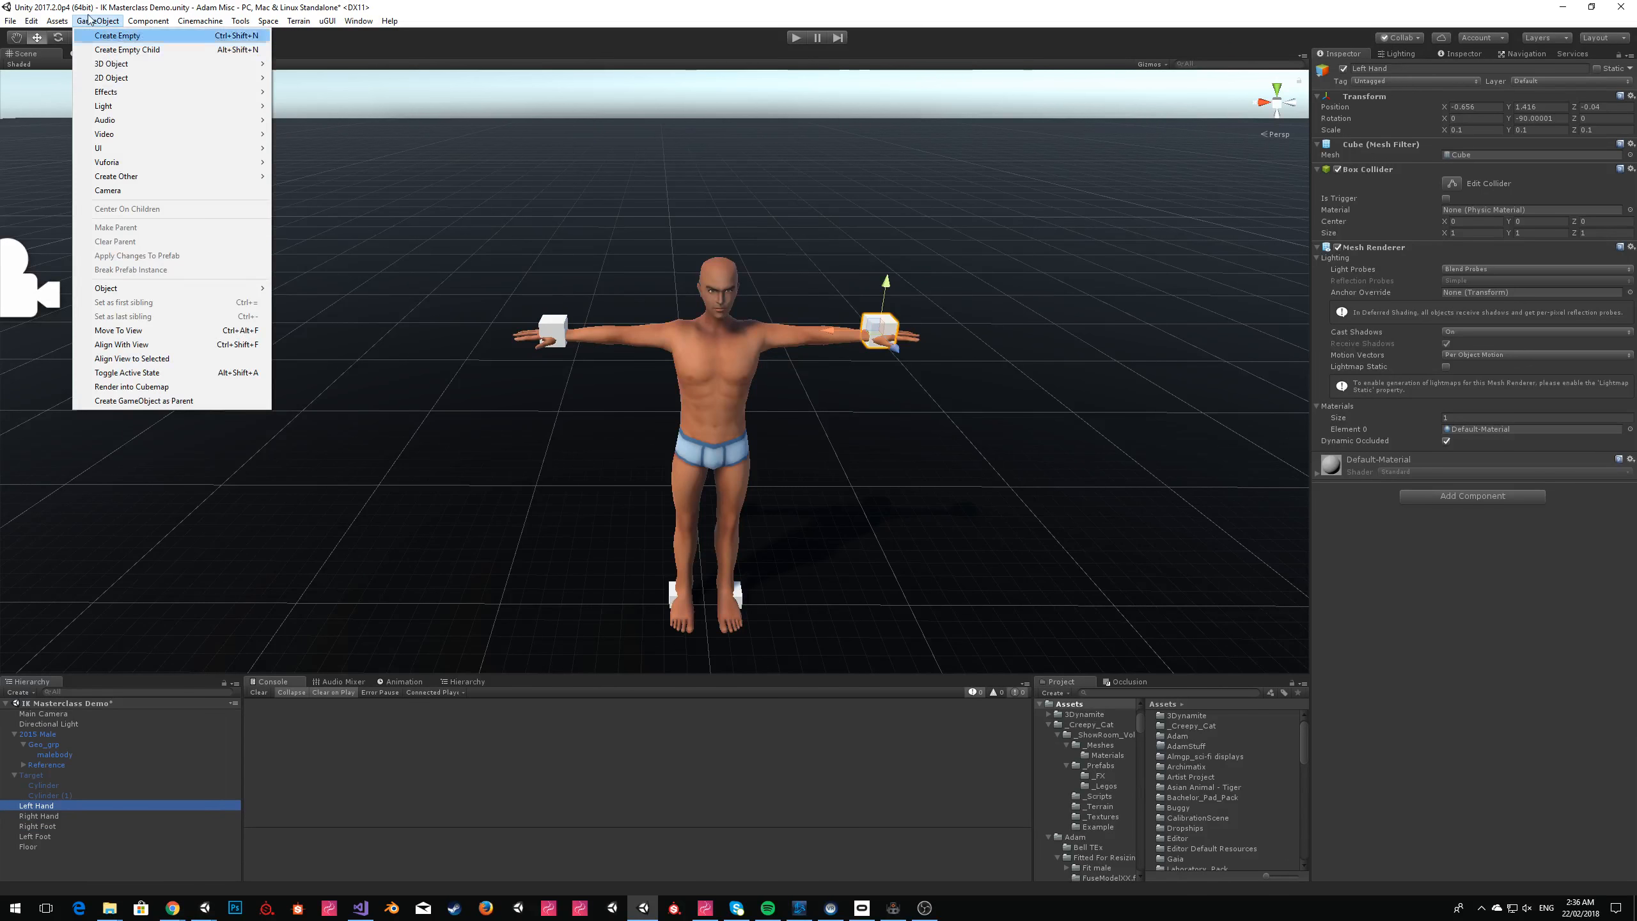
click(133, 42)
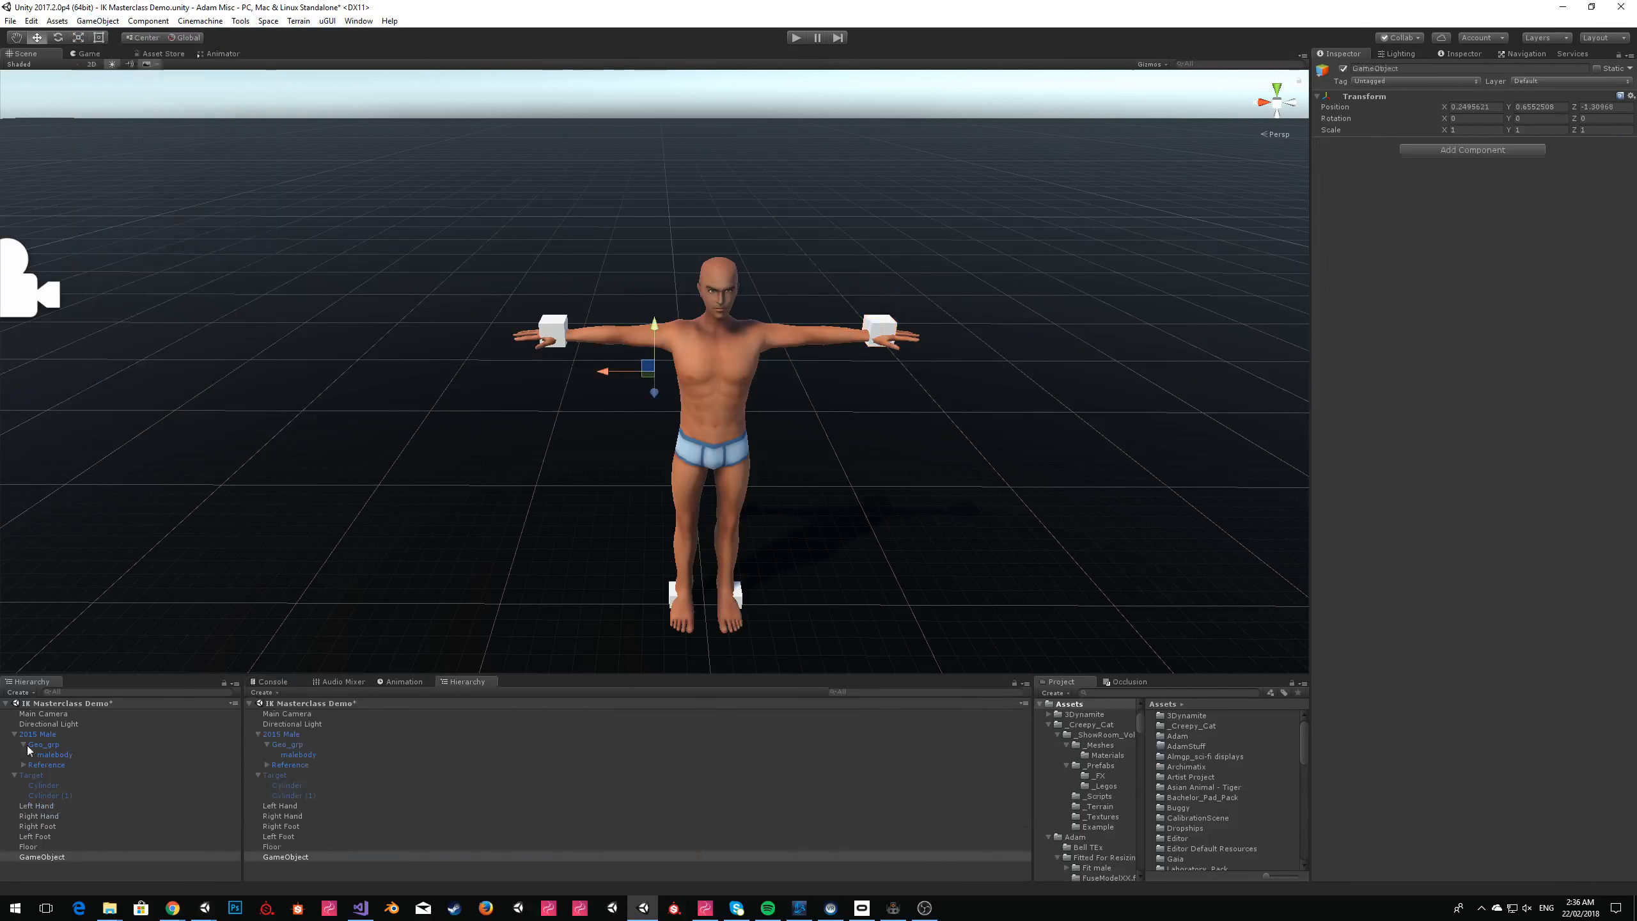
Parent the Left Hand, Right Hand, Right Foot and Left Foot cubes to the new empty game object.
click(48, 816)
click(48, 835)
shift+click(42, 806)
drag(42, 809, 46, 857)
Rename the parent object of the four cubes as IK Dance.
click(52, 819)
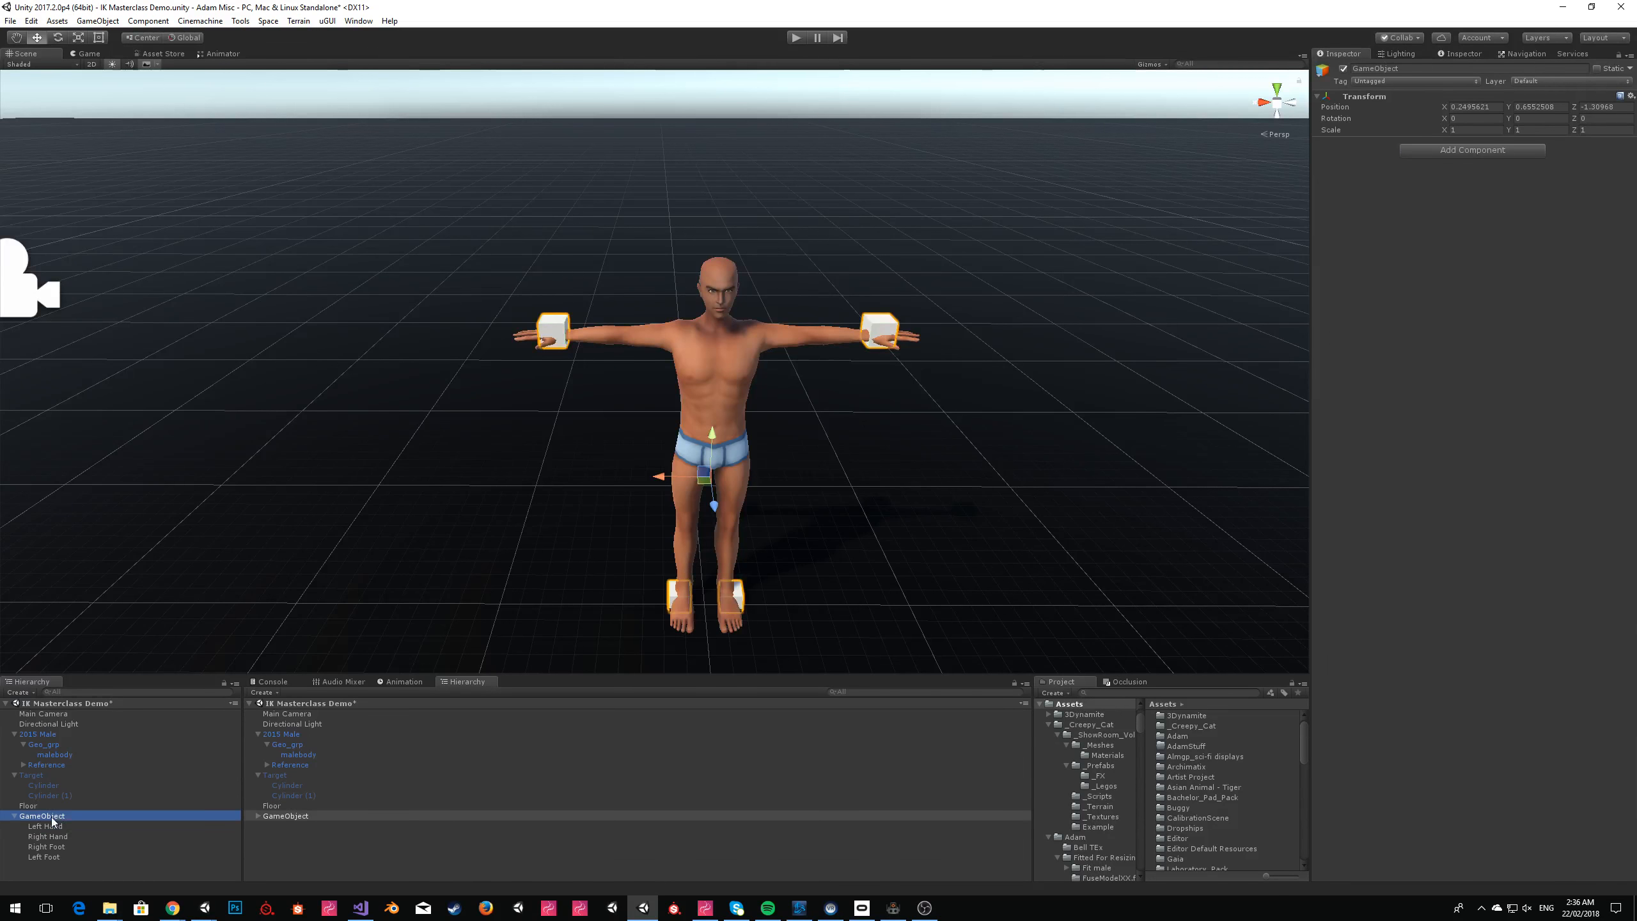
click(64, 823)
click(72, 817)
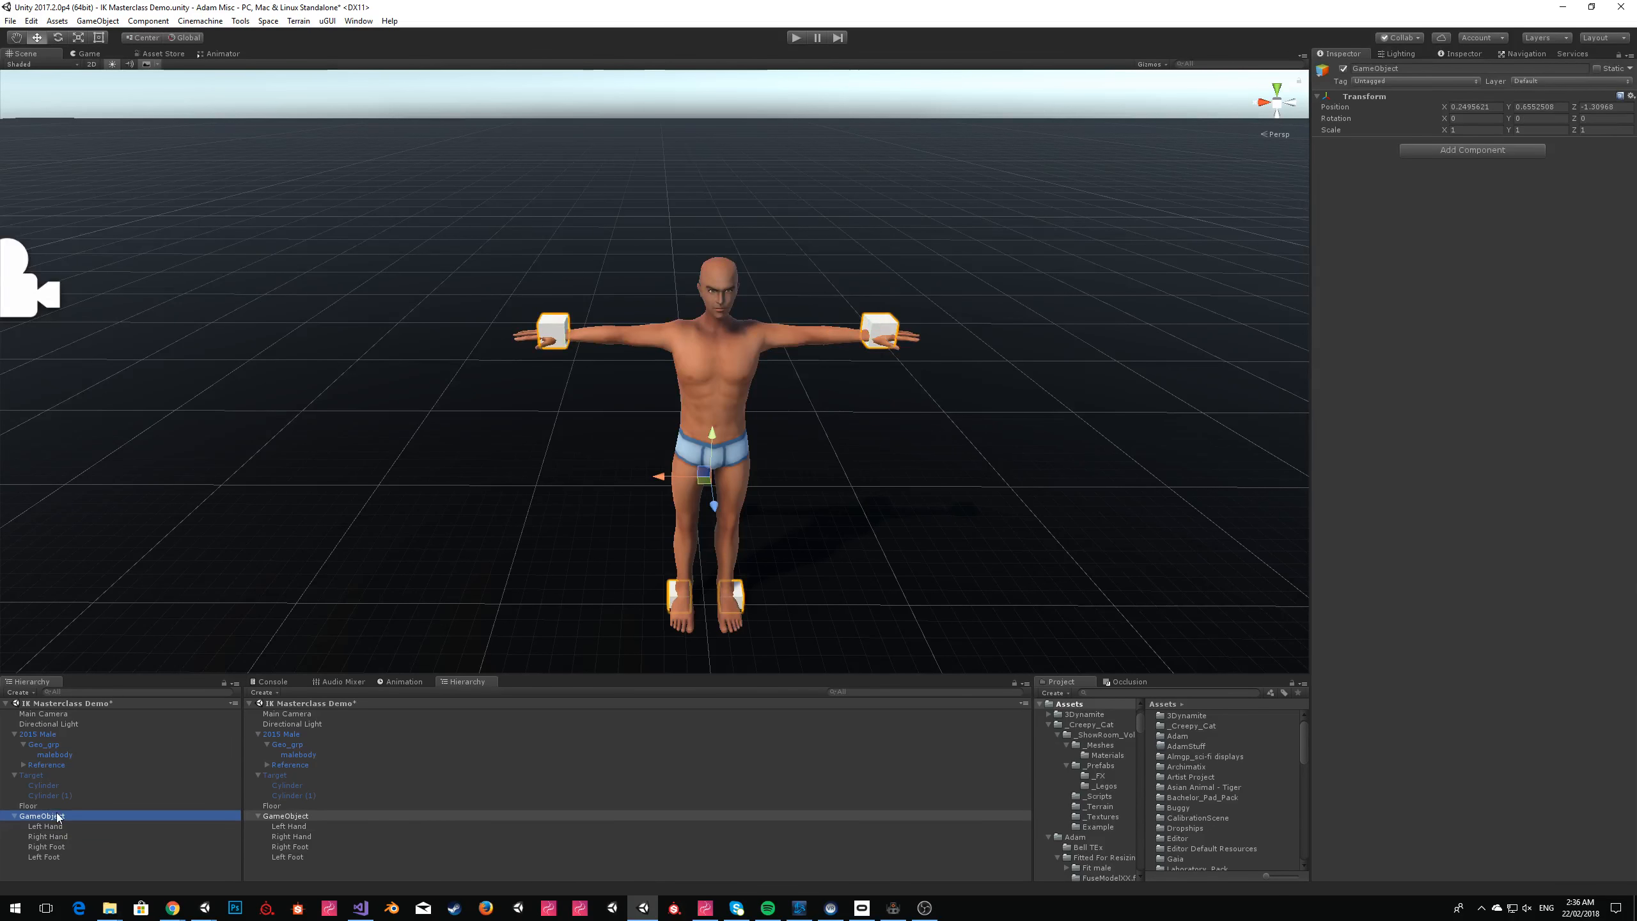
click(58, 818)
text(IK Dance)
key(Return)
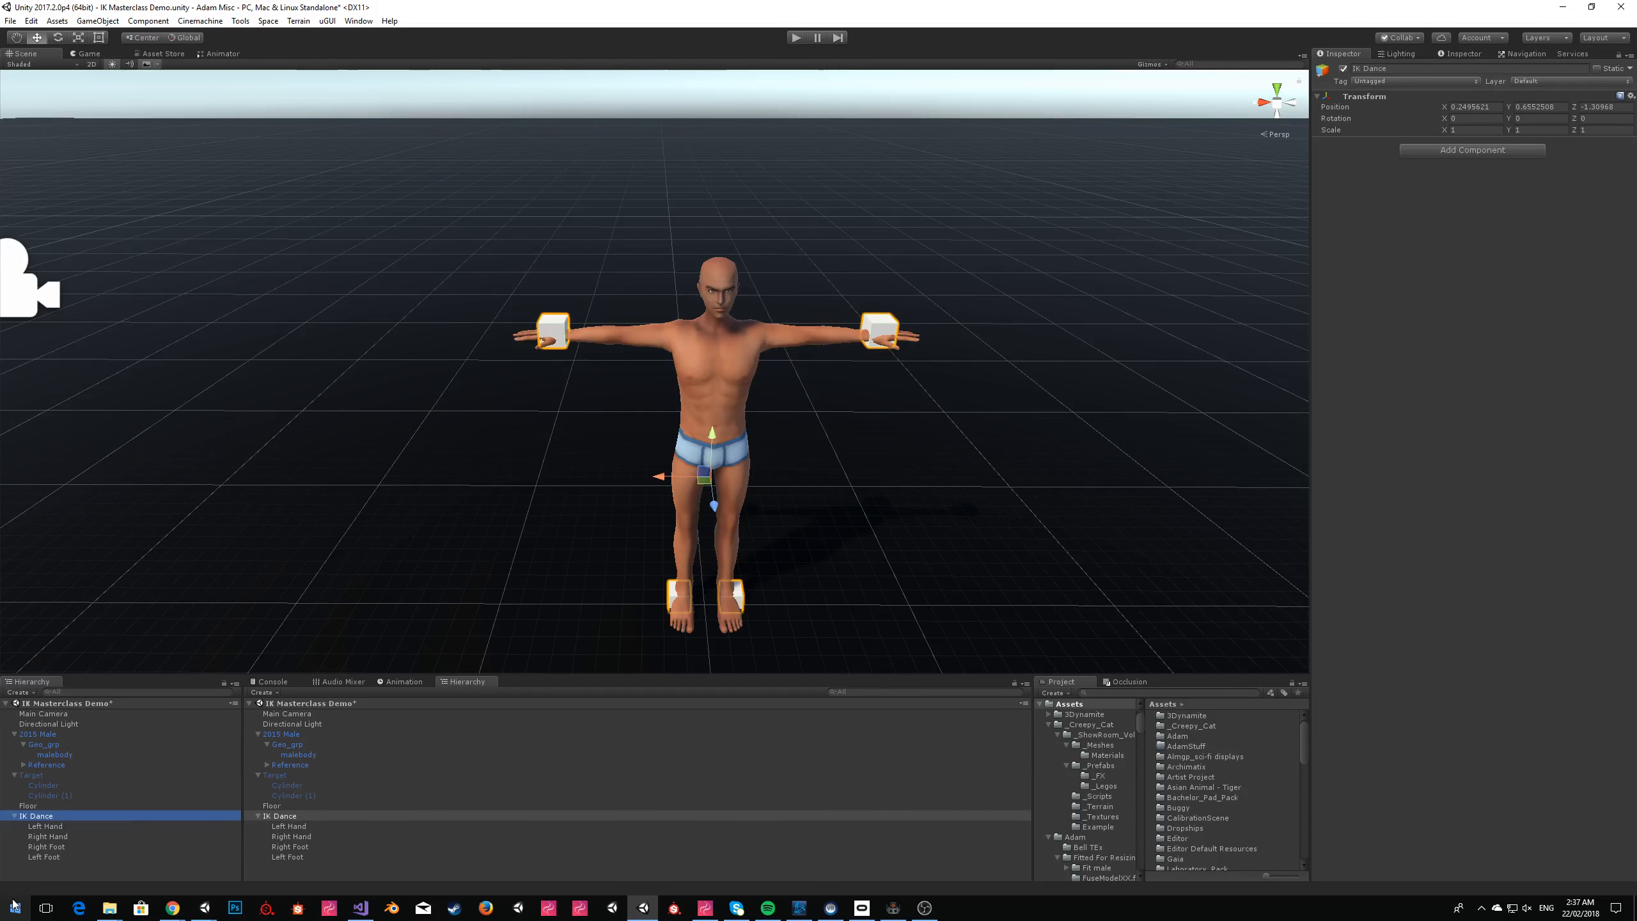
Create an empty child of IK Dance named Hips and parent the 2015 Male to it.
click(97, 20)
click(122, 39)
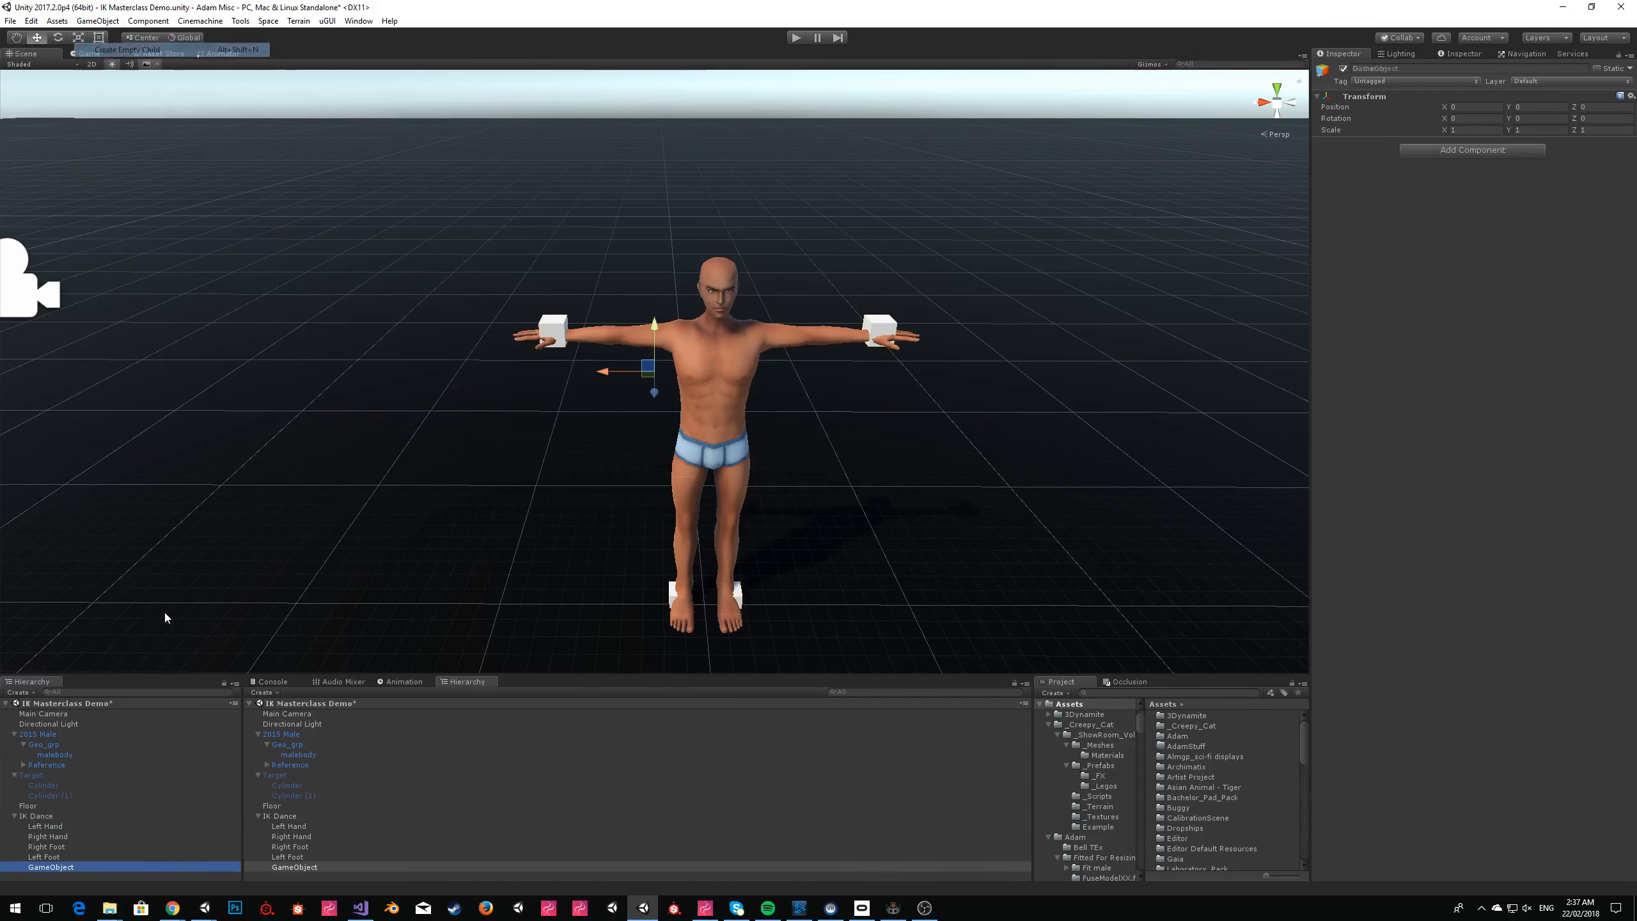
click(47, 867)
text(Hips)
key(Return)
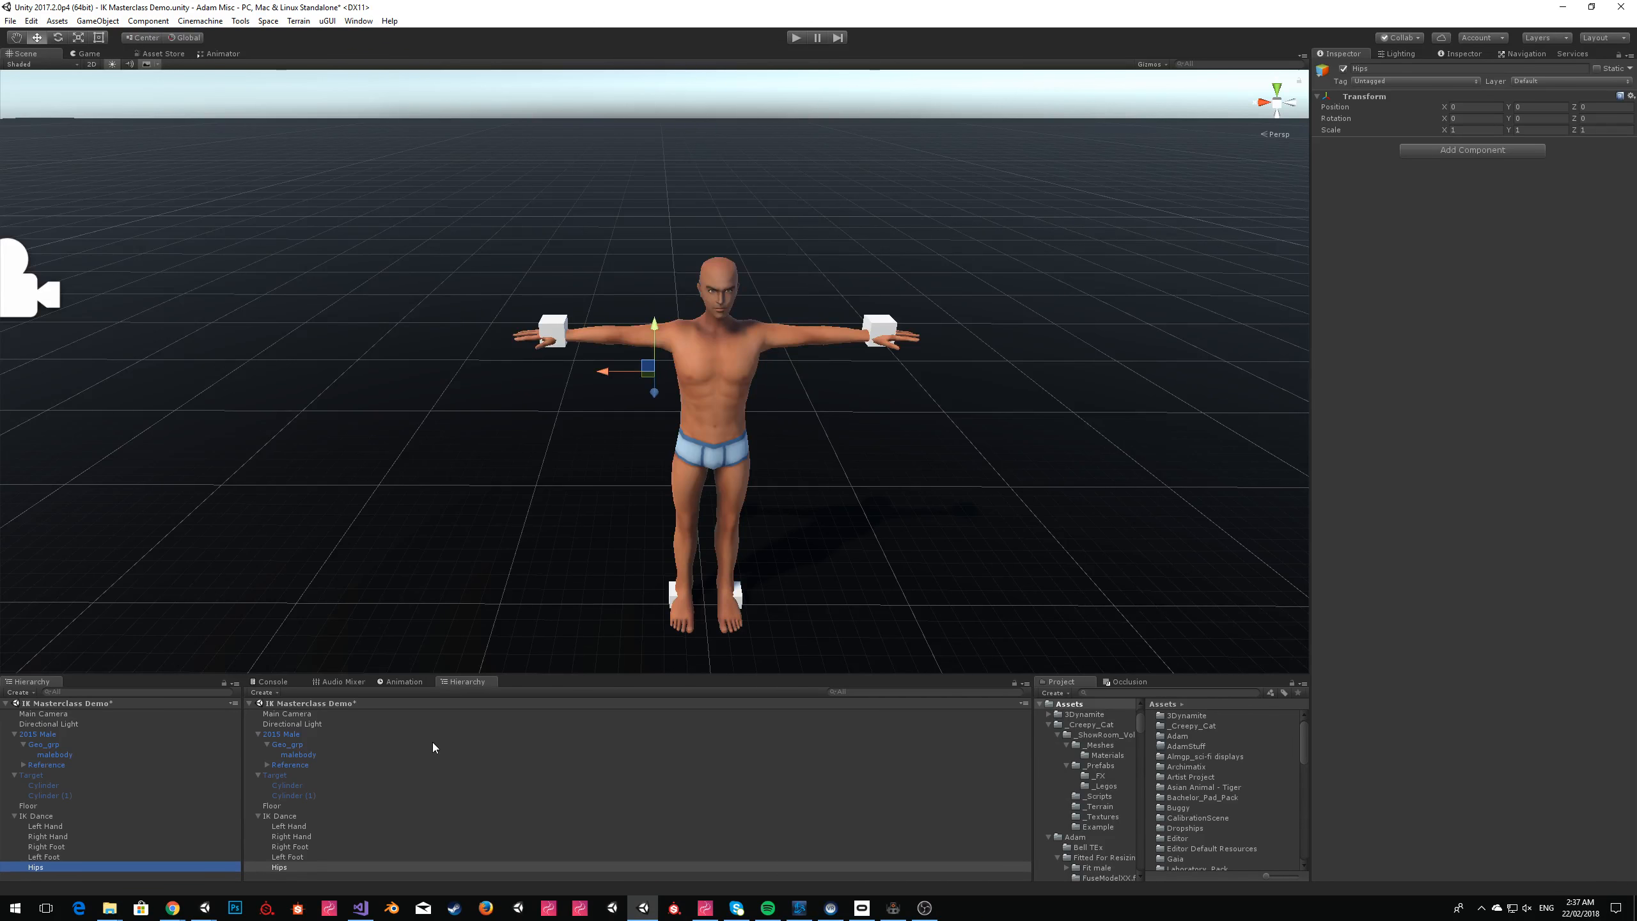
click(56, 737)
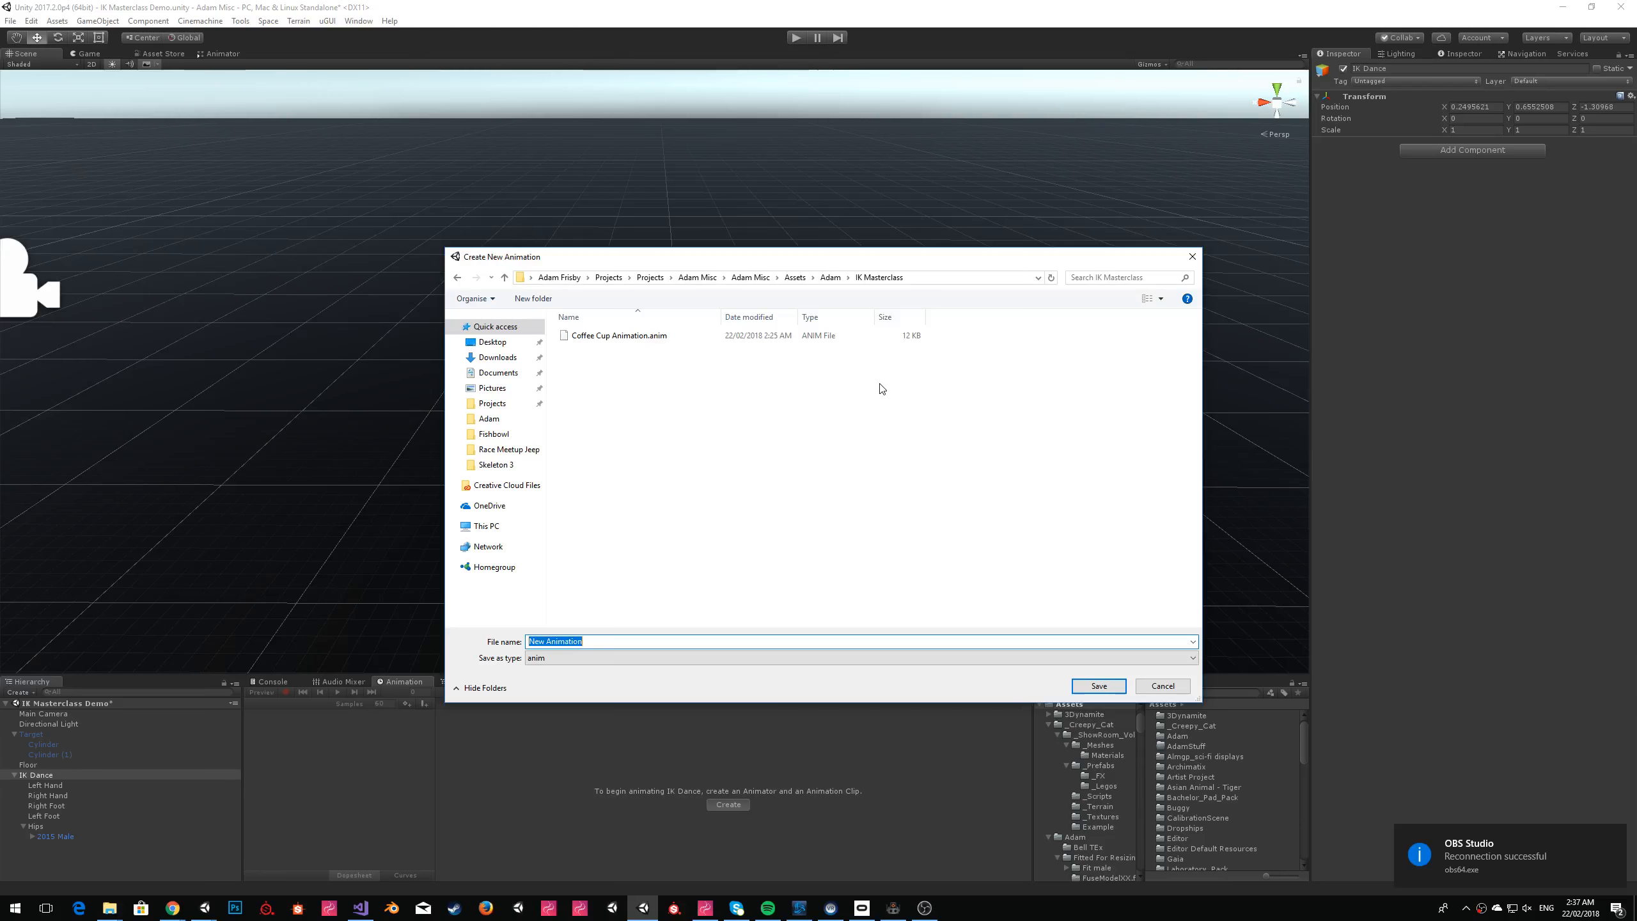
Create an animation clip for IK Dance and save it as IK Dance Rig in the IK Masterclass folder.
text(IK )
text(Dance Animation)
key(Return)
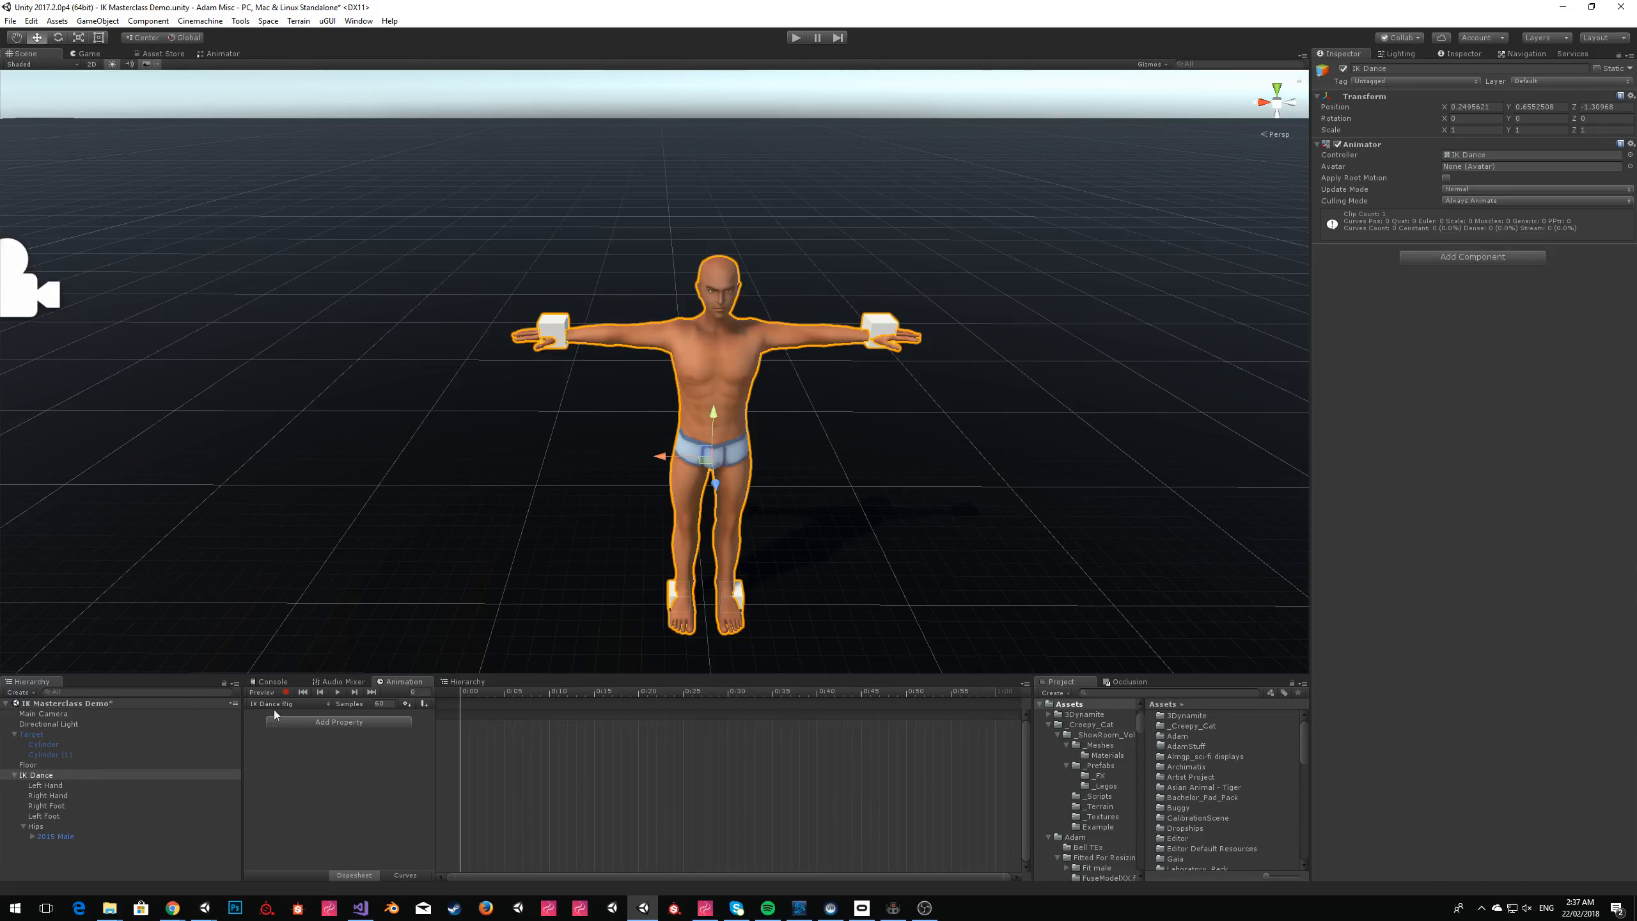
Record a Left Hand keyframe at 0:00 with the cube raised to about X -0.675, Y 1.142 and tilted about 37.6° around X.
click(893, 328)
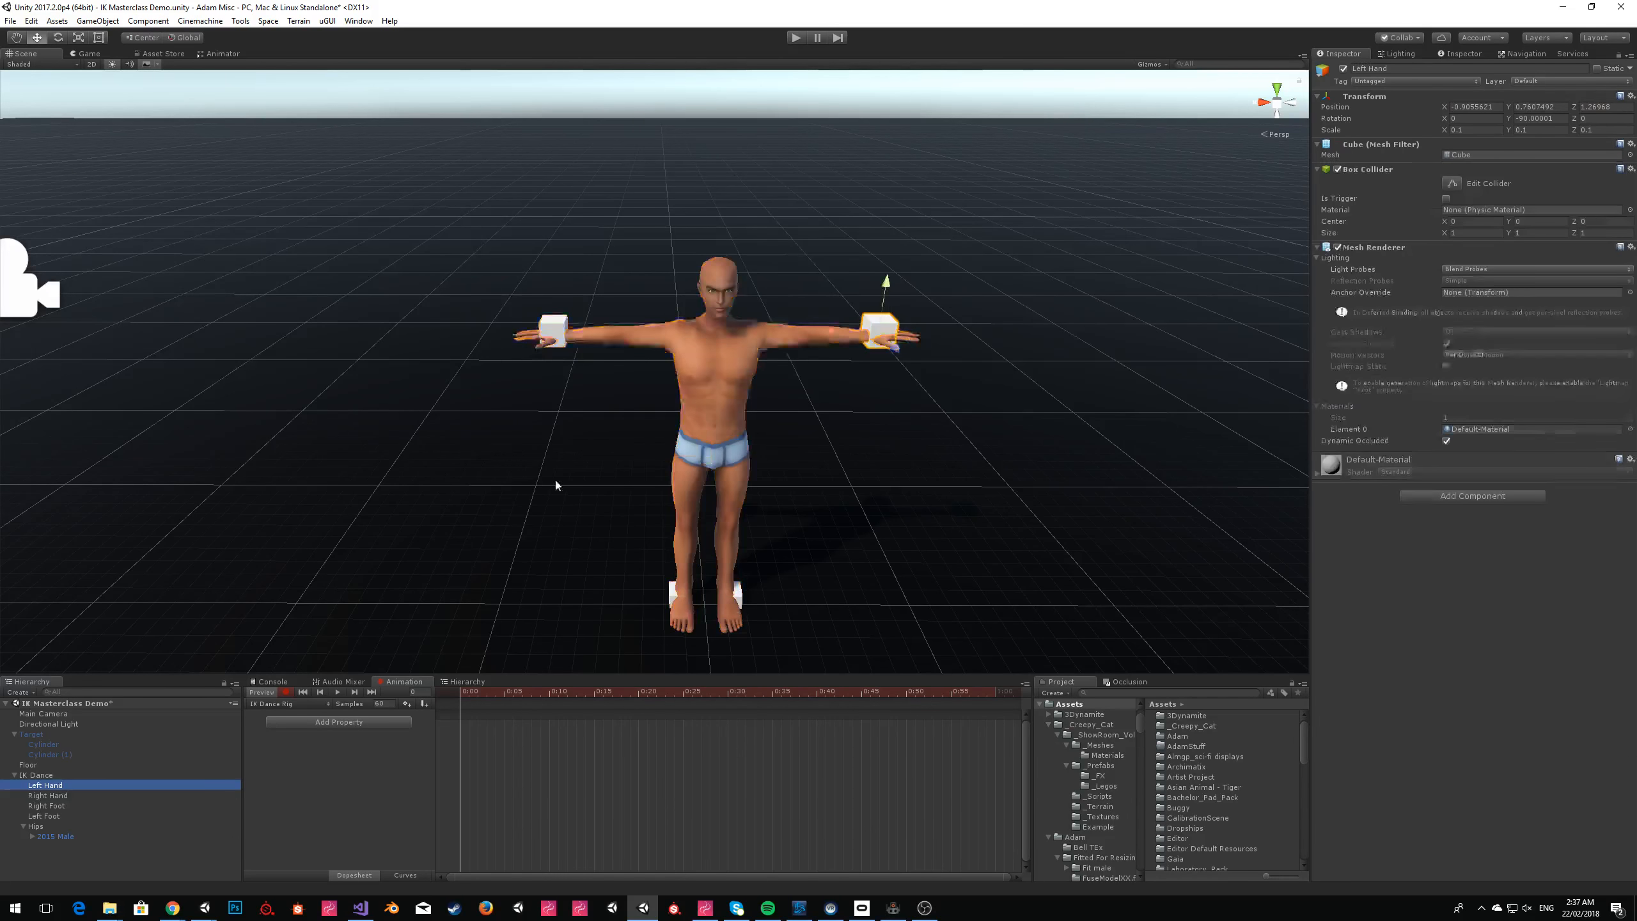
drag(869, 331, 887, 170)
click(59, 37)
click(37, 37)
Record a Left Hand keyframe at frame 181 with the cube lowered to about X -1.06, Y 0.022 and rotated to about 3.2° around X.
drag(696, 691, 906, 693)
scroll(893, 713, down, 6)
scroll(926, 711, down, 3)
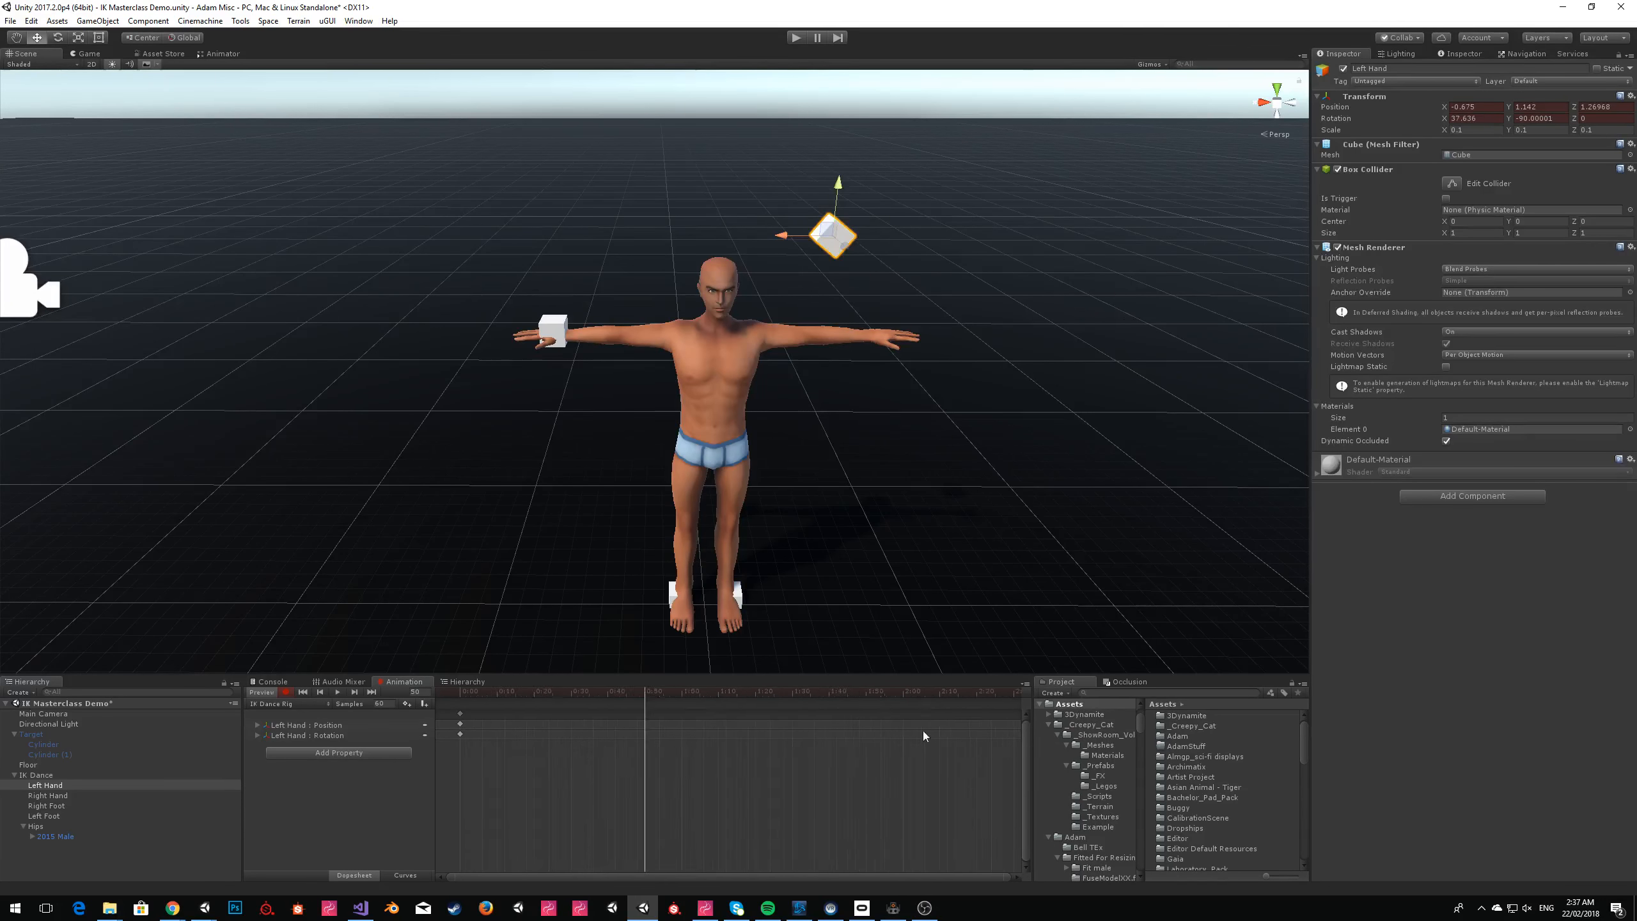
scroll(957, 741, down, 3)
drag(903, 693, 880, 699)
drag(832, 233, 897, 525)
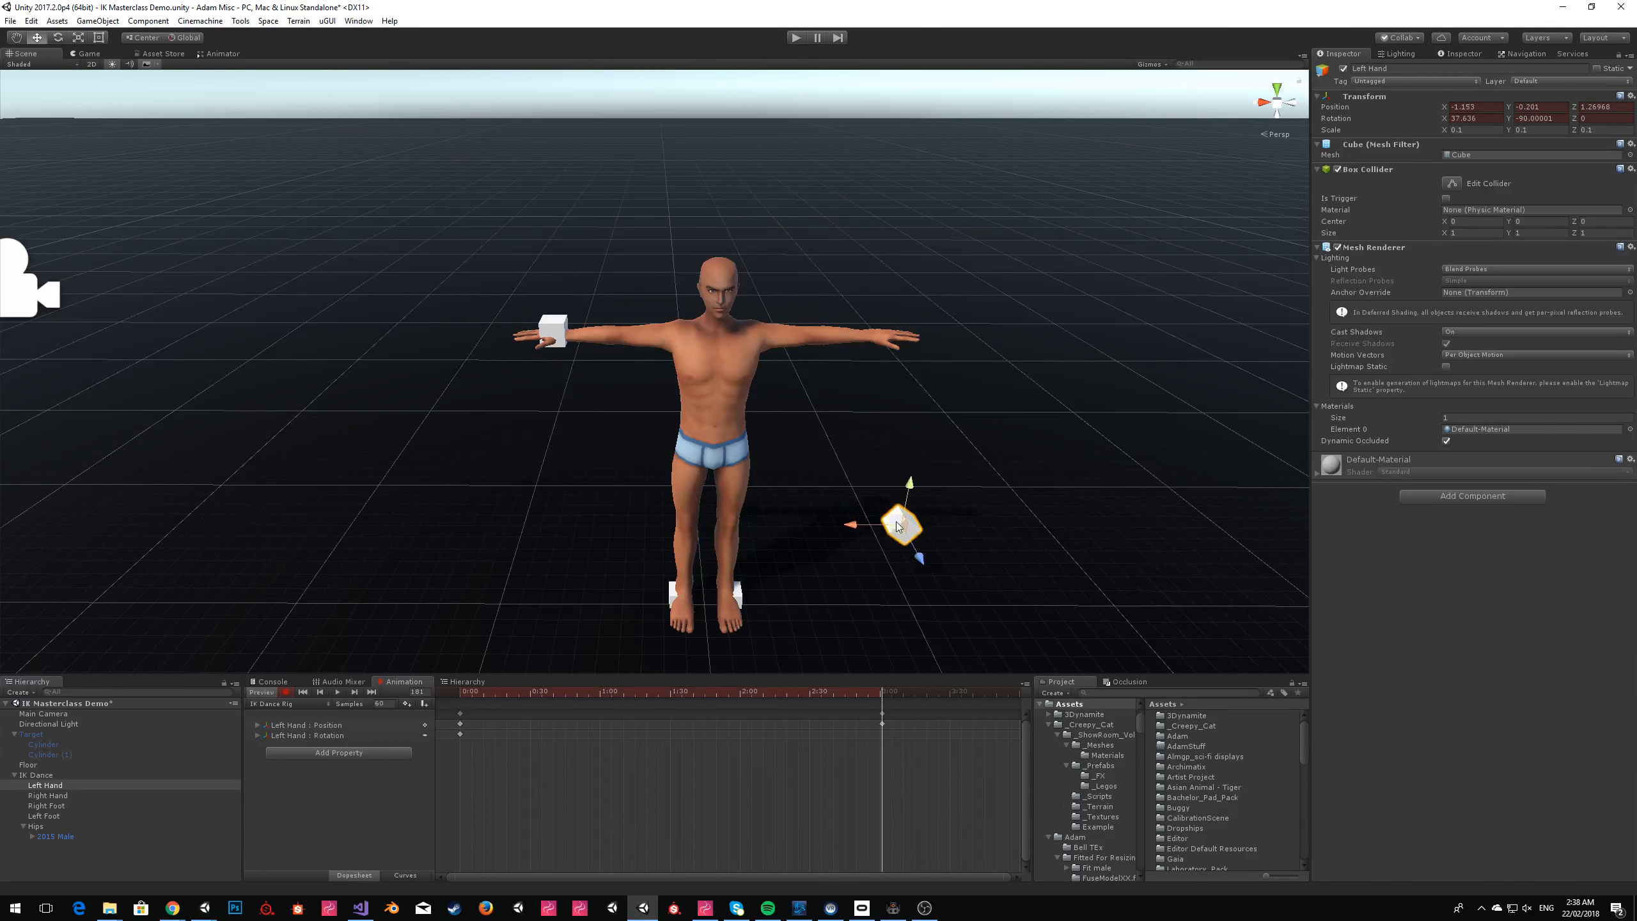
click(58, 37)
drag(877, 443, 858, 607)
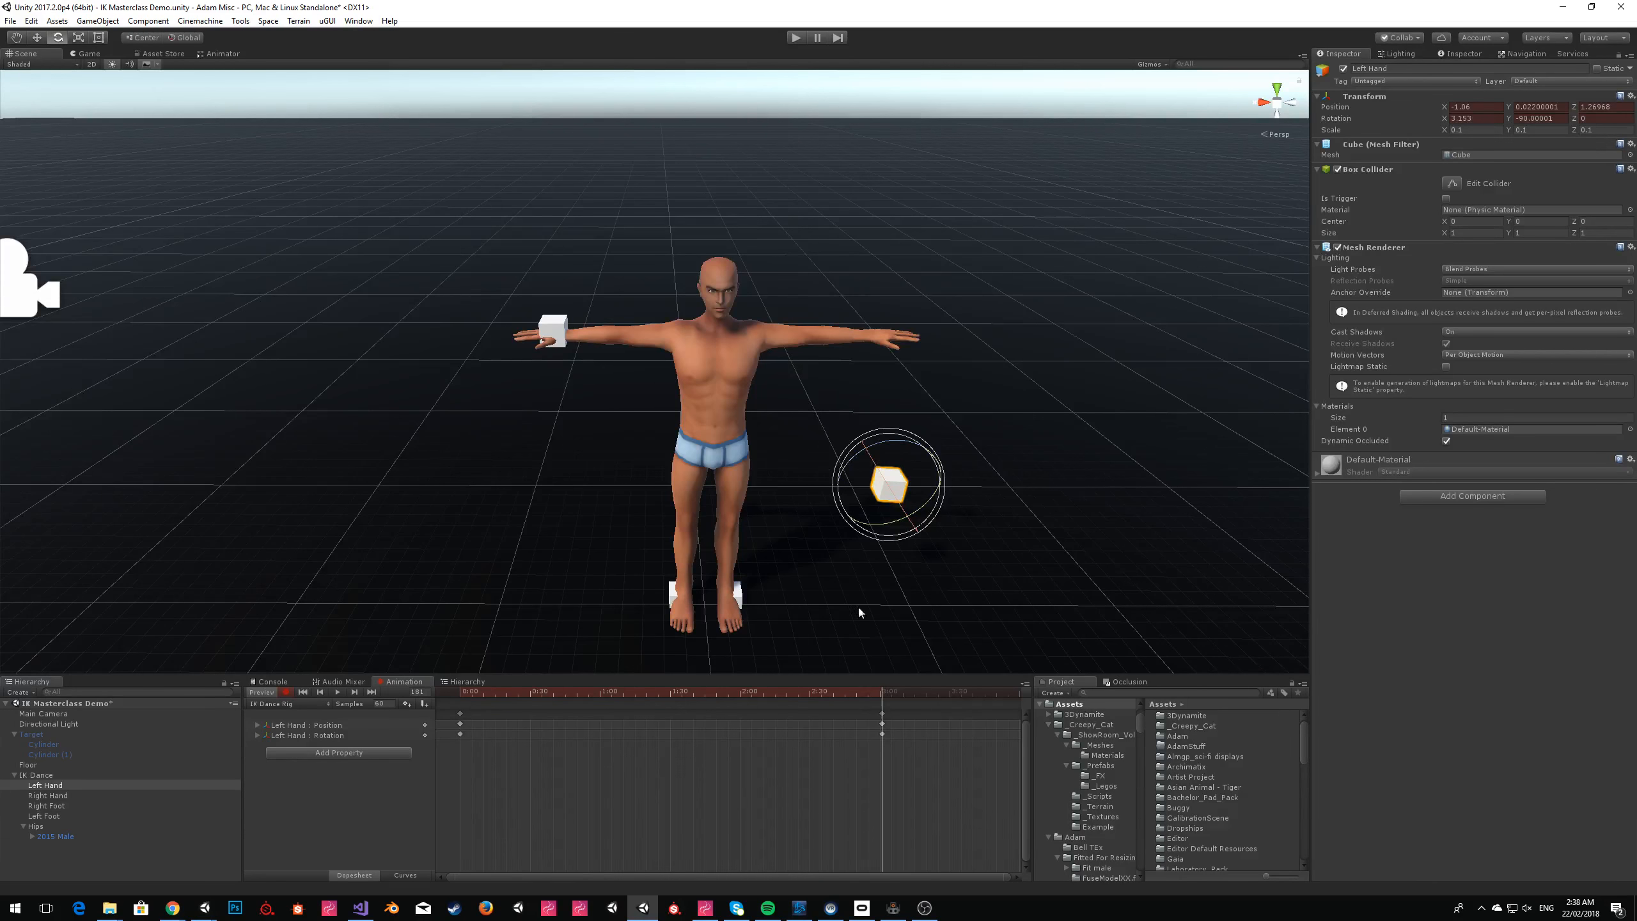
Record a Right Hand keyframe at 0:00 with the cube at about X 0.383, Y 0.788 and tilted slightly around X.
drag(866, 688, 646, 684)
click(48, 795)
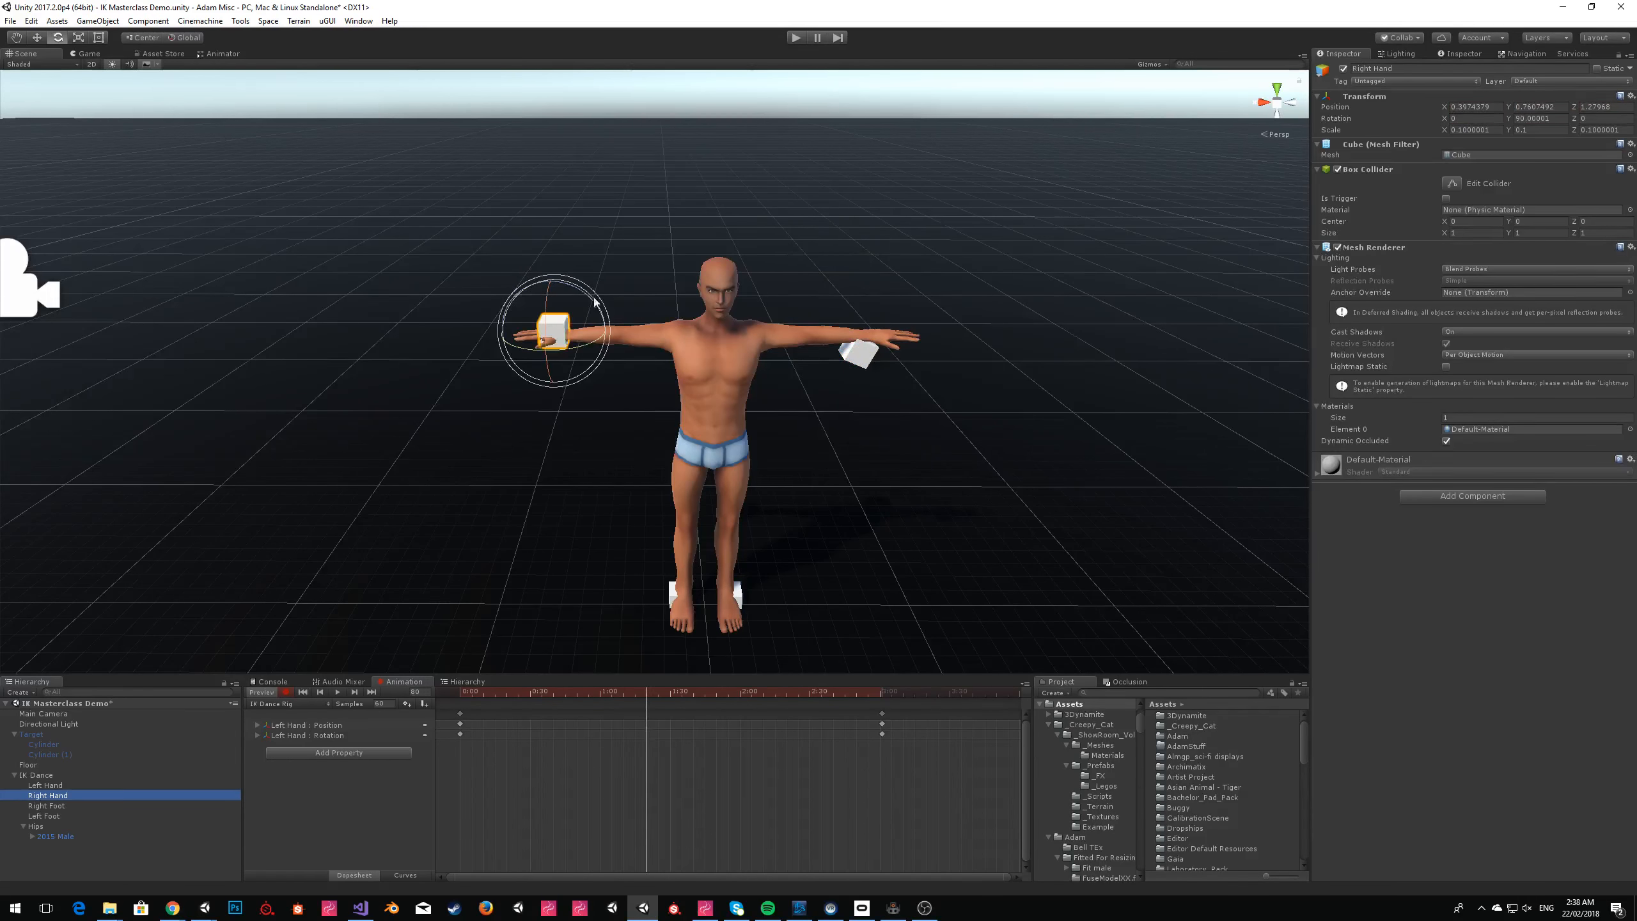
drag(483, 694, 459, 694)
drag(588, 306, 552, 310)
click(36, 37)
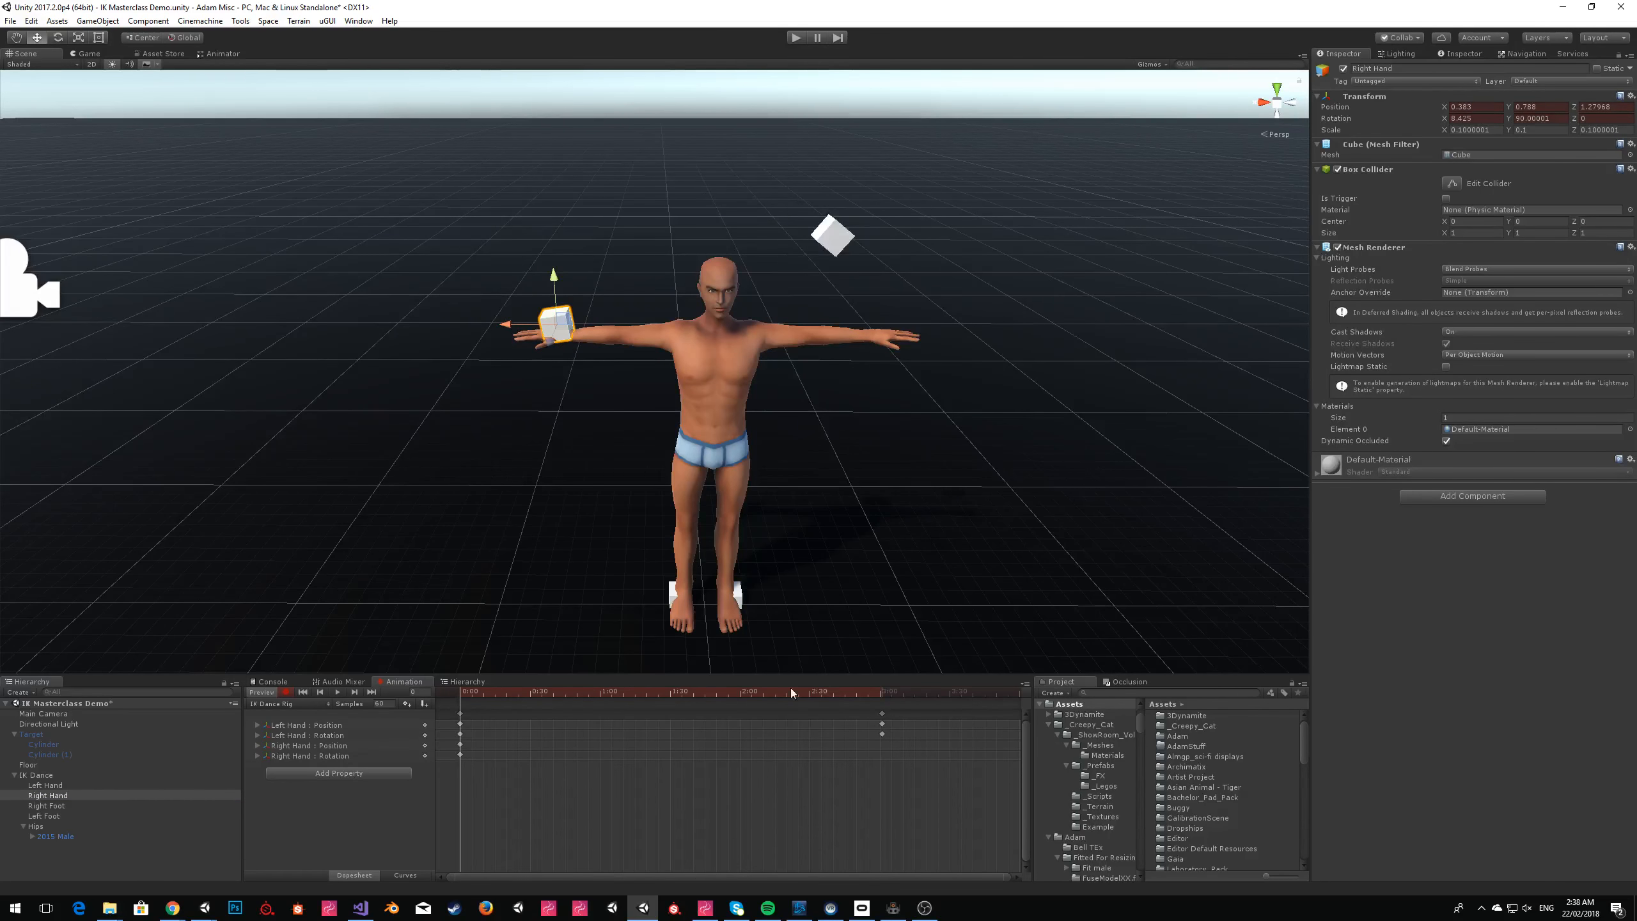
Record Right Hand position keyframes with the cube lowered to hip height at 2:00 and raised above the shoulder at the clip's end.
click(880, 694)
drag(880, 695, 739, 694)
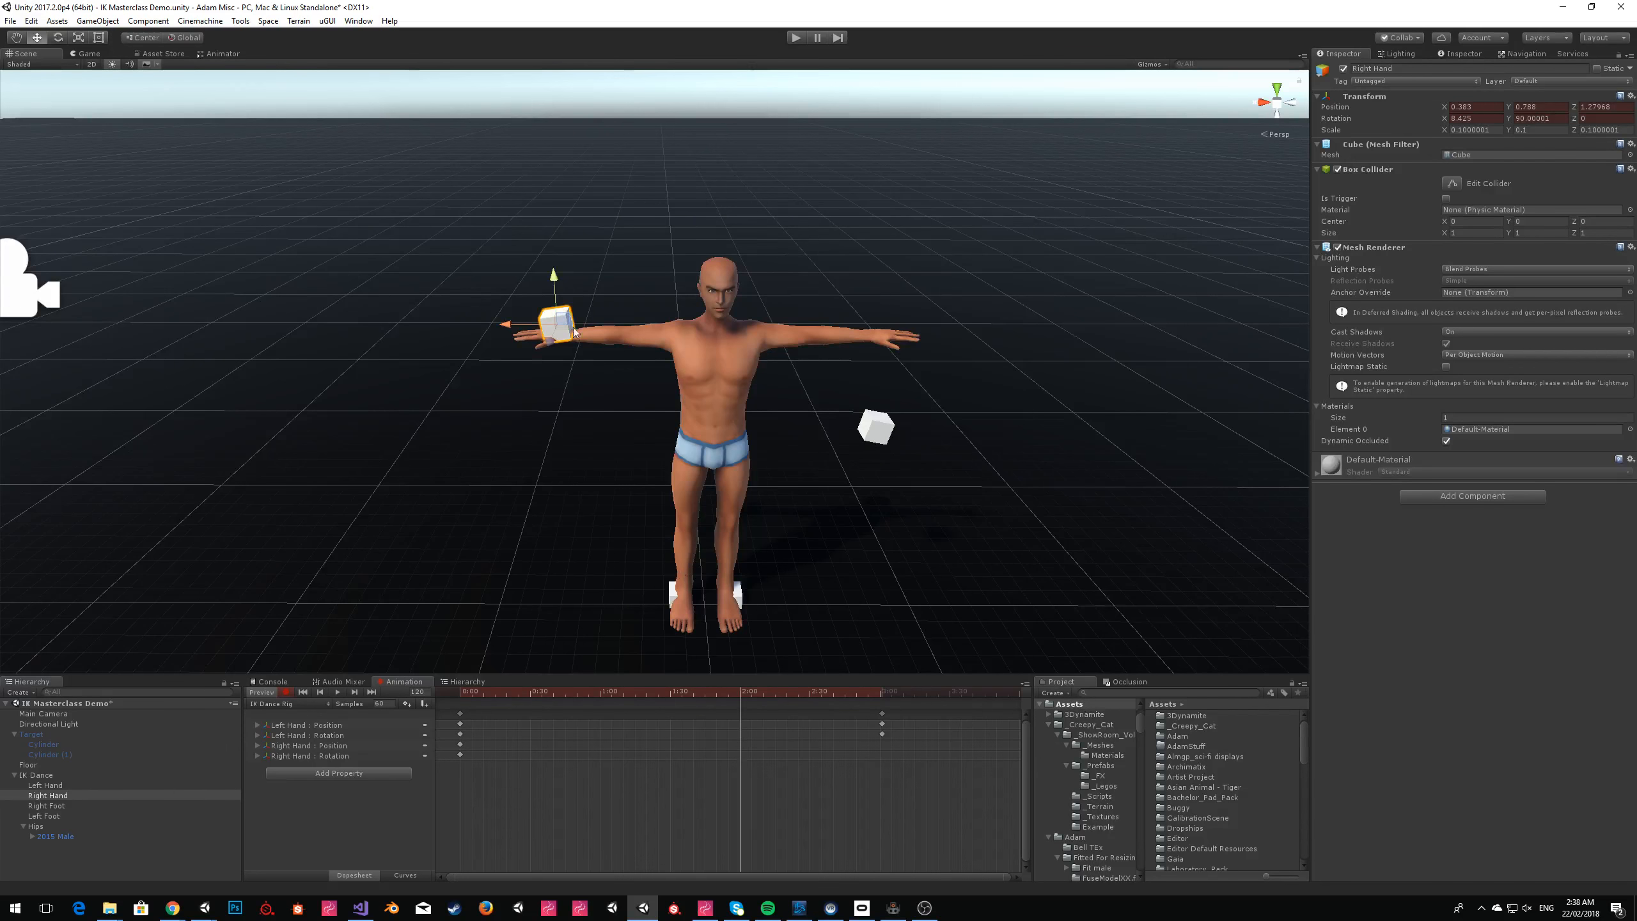
drag(561, 324, 576, 452)
click(888, 692)
drag(578, 450, 533, 246)
Record Right Foot position keyframes with the cube moved forward to about Z 1.664 at 0:00 and moved back at the clip's end.
click(47, 805)
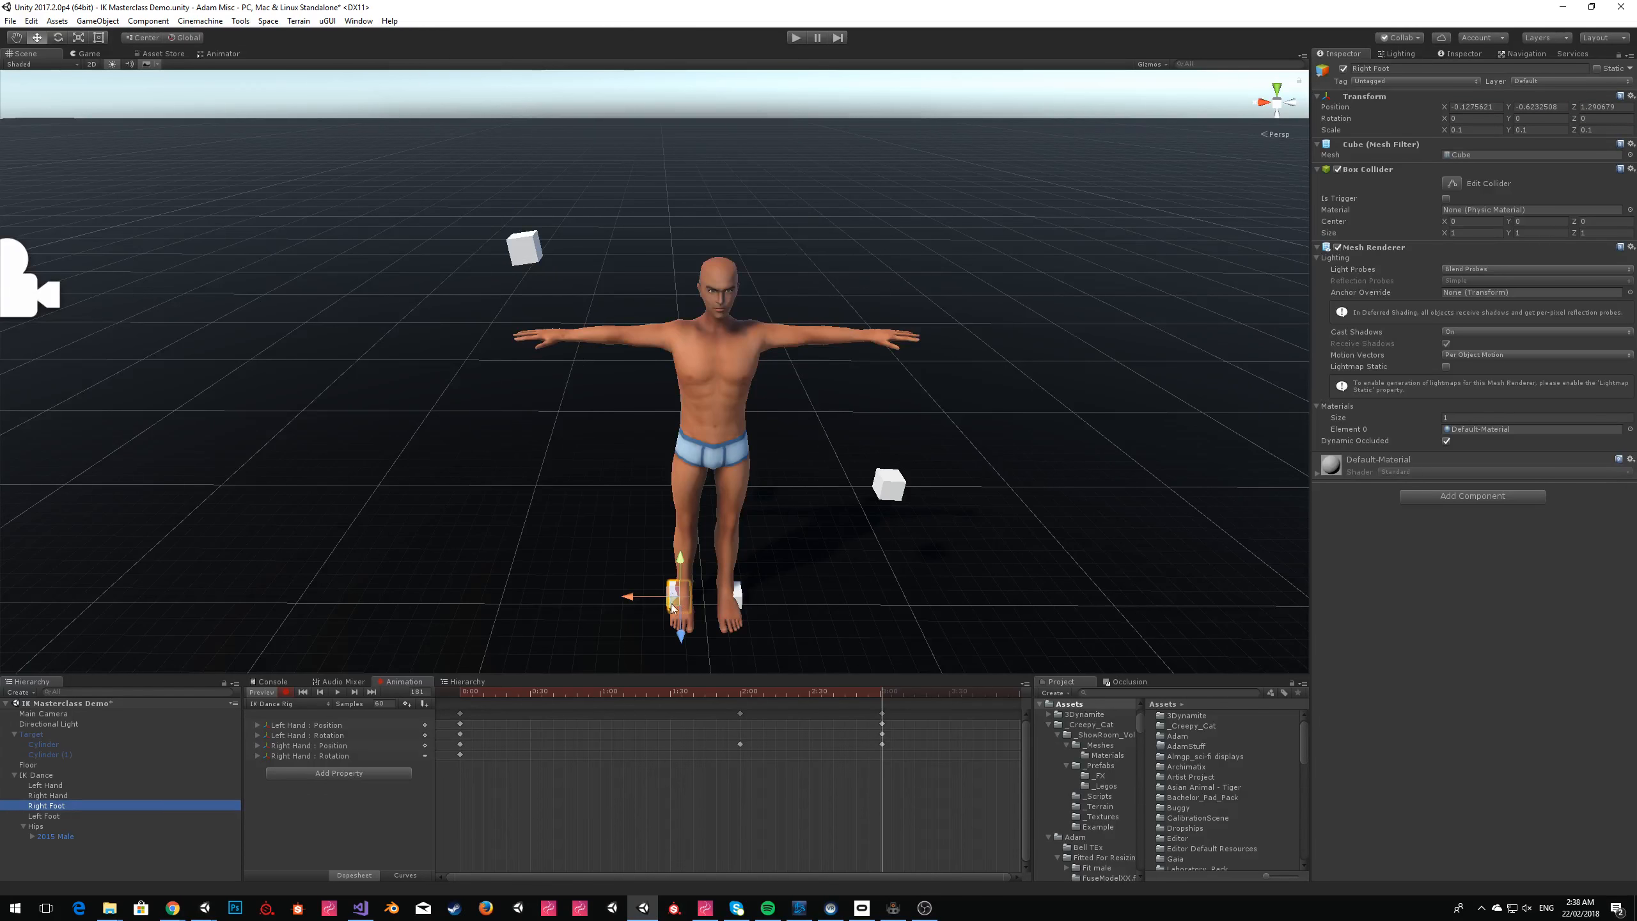
drag(501, 689, 459, 684)
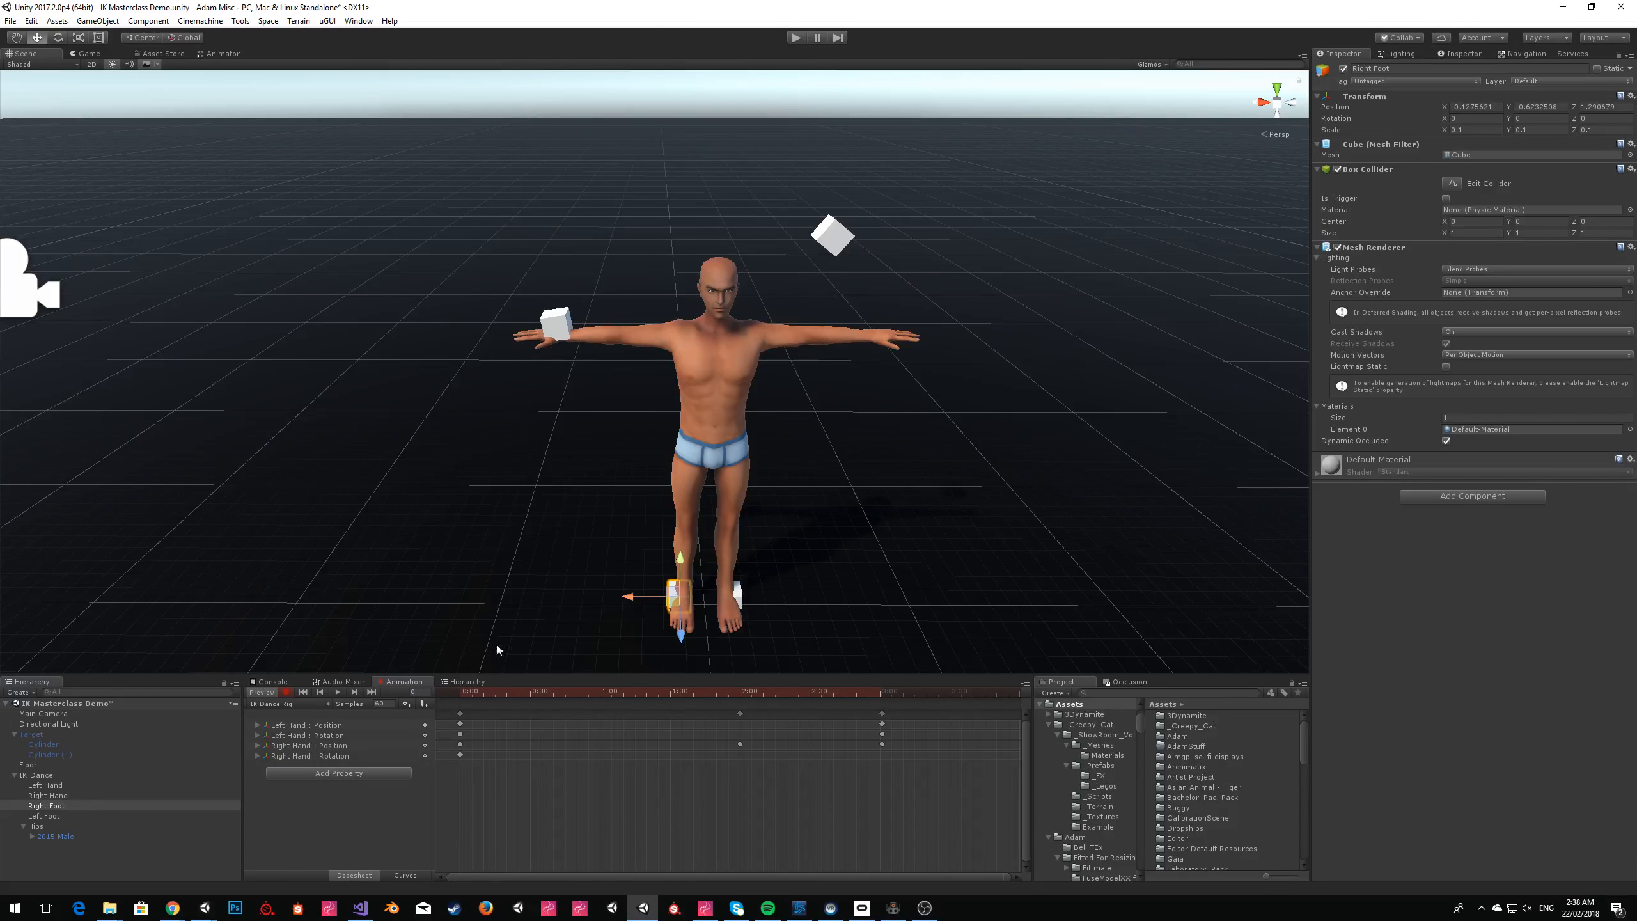
drag(682, 636, 683, 676)
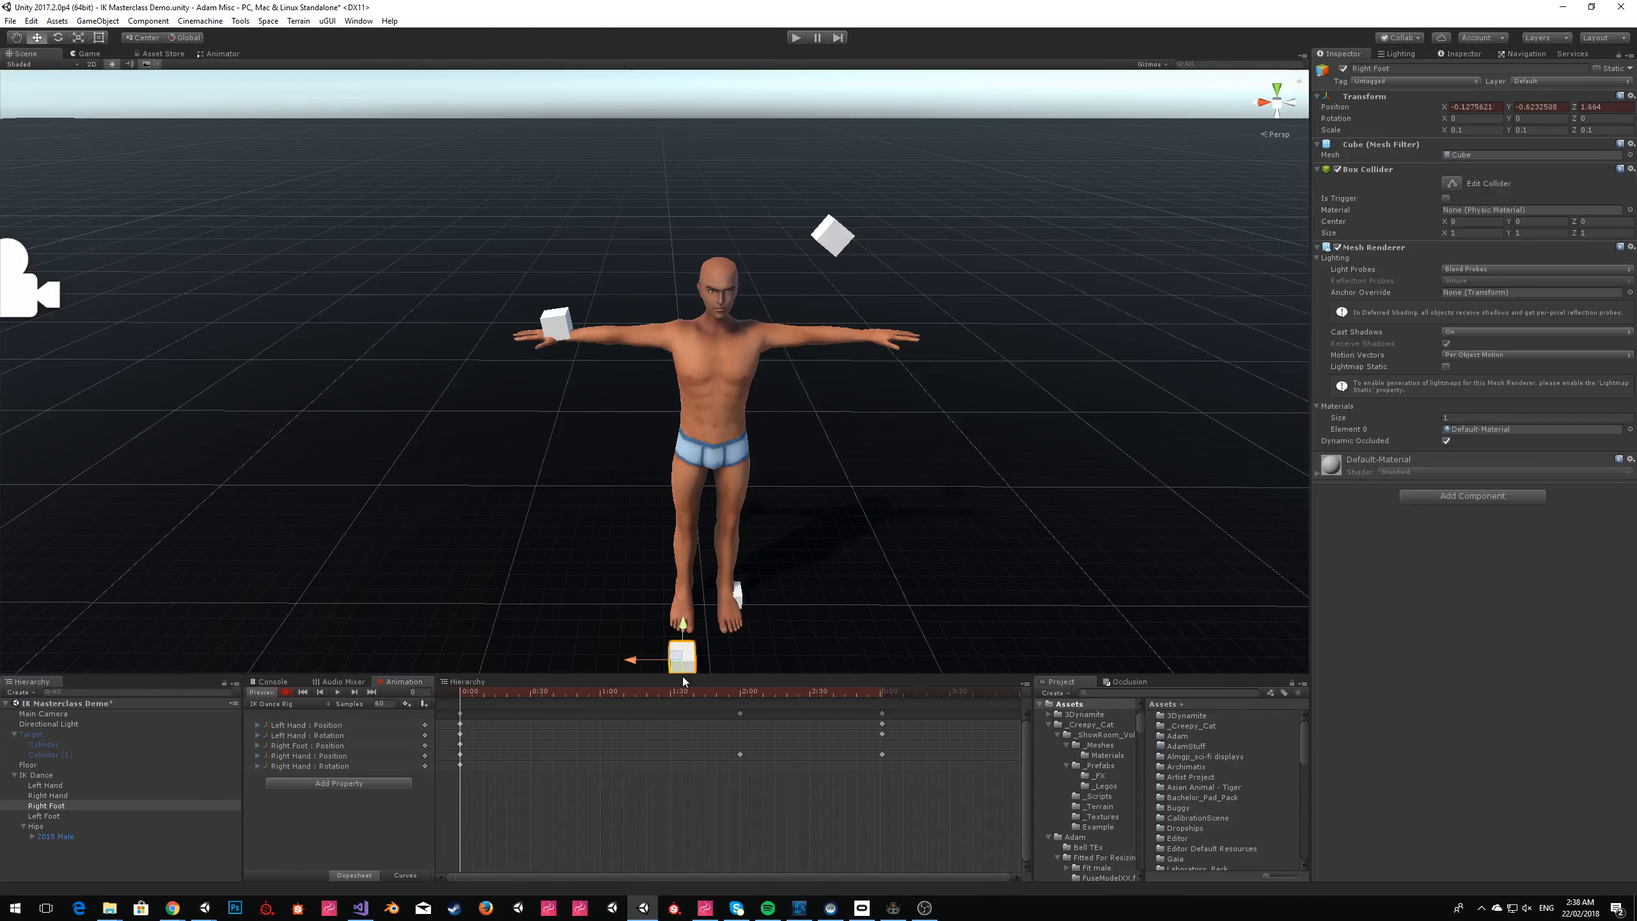
drag(896, 691, 882, 697)
right_drag(638, 514, 643, 548)
drag(676, 608, 682, 539)
Record Left Foot position keyframes with the cube moved back to about Z 0.993 at 0:00 and moved forward at the clip's end.
click(76, 817)
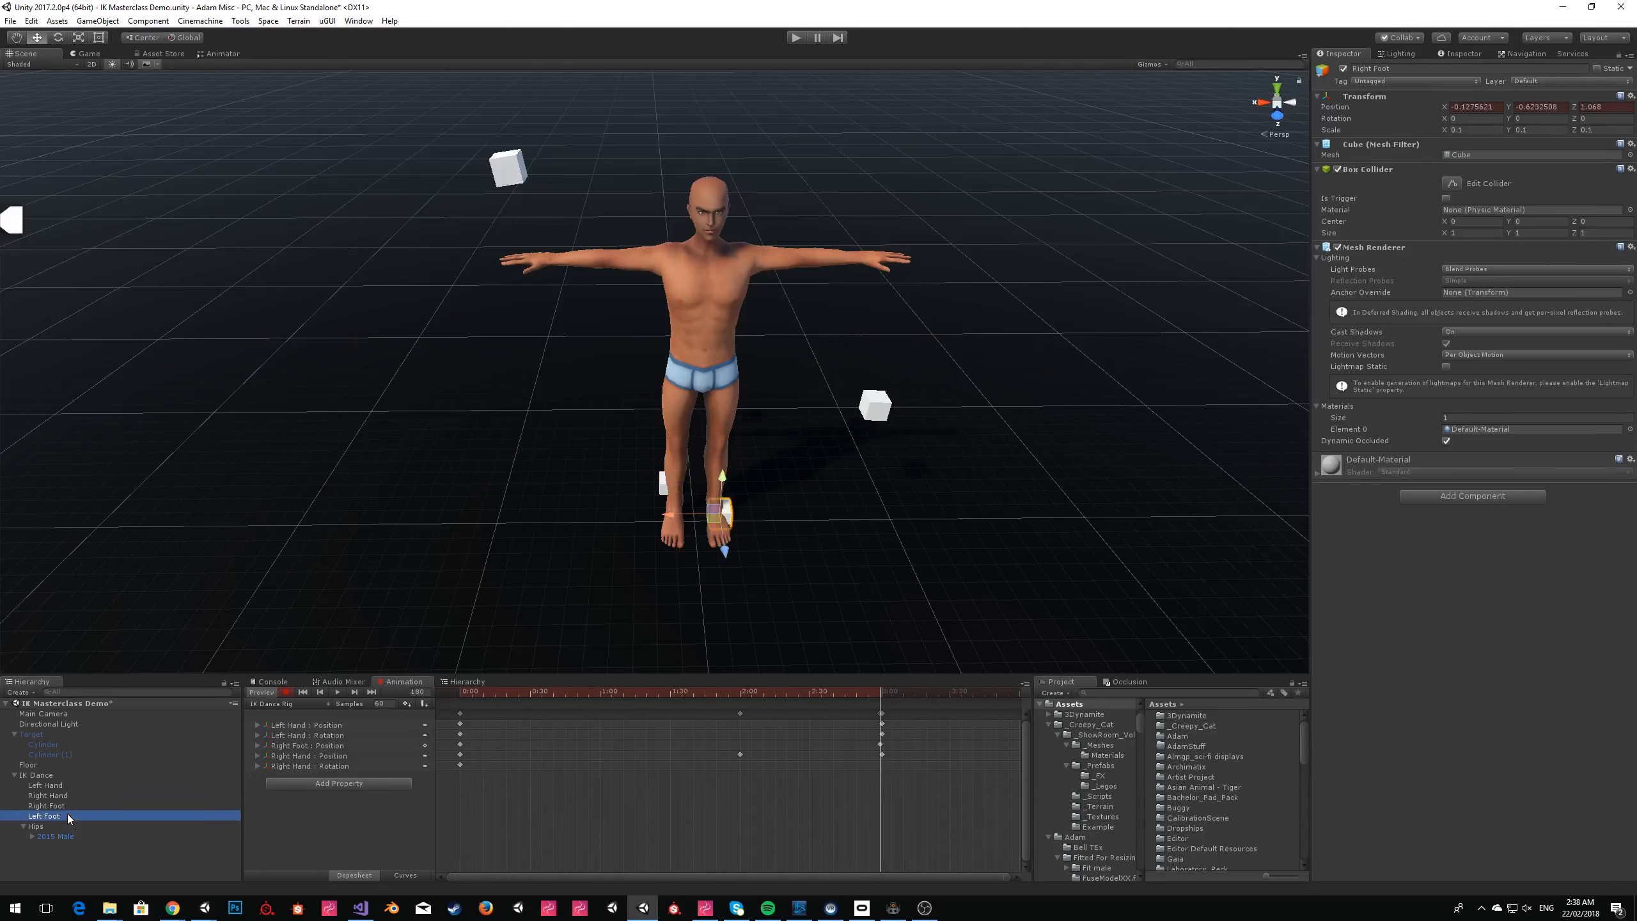
drag(594, 693, 454, 697)
drag(724, 553, 720, 524)
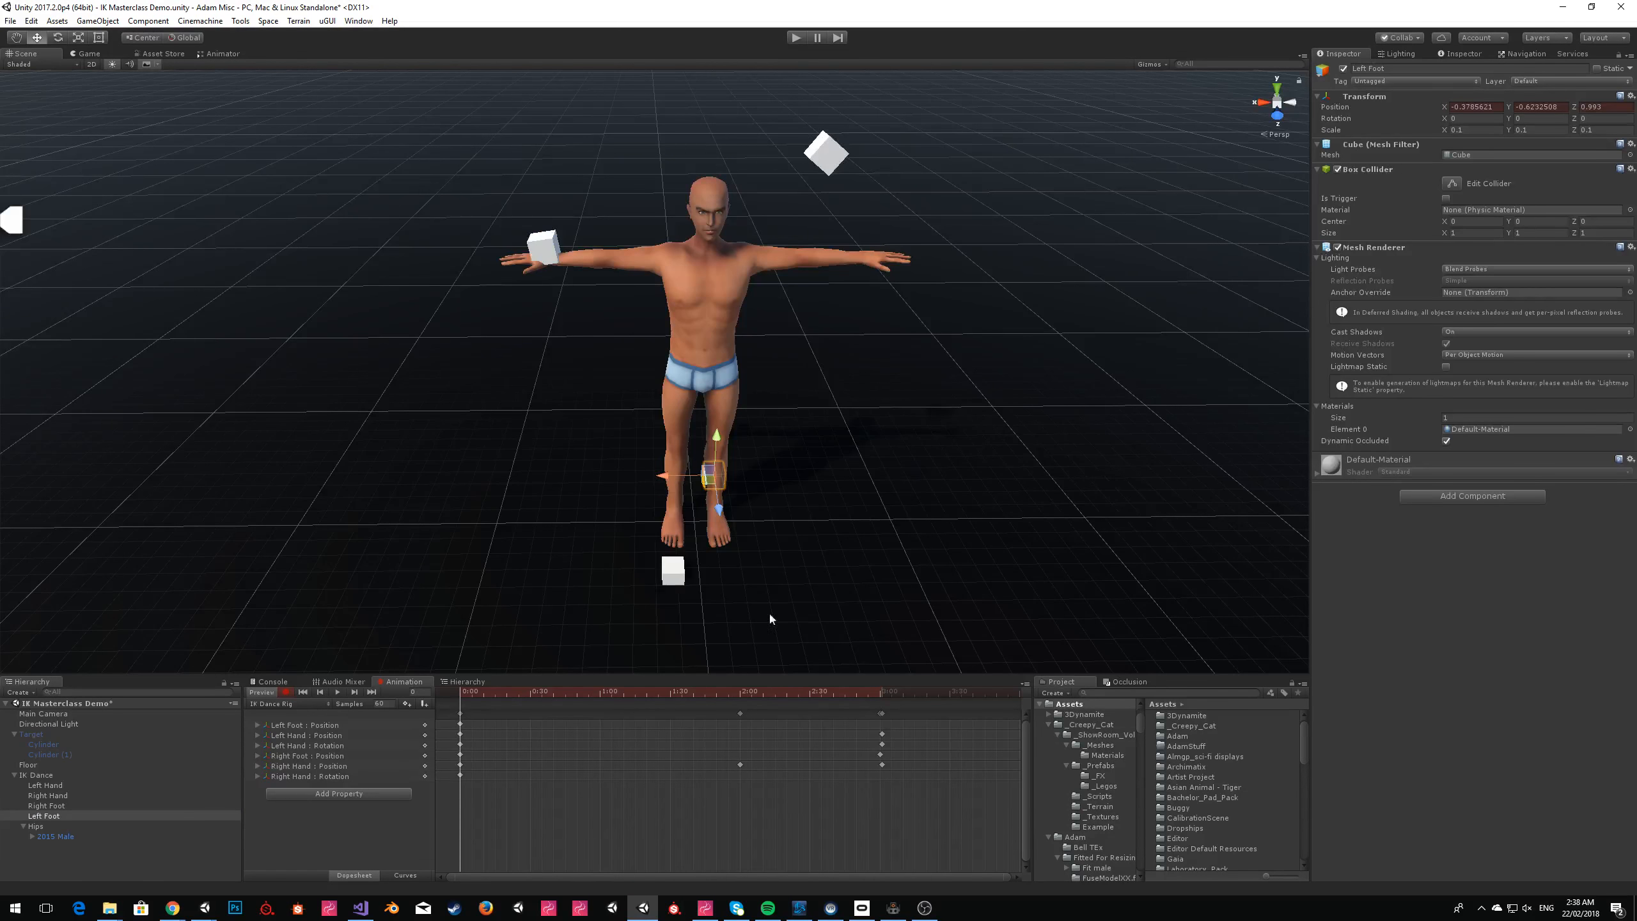
drag(860, 689, 877, 691)
drag(721, 513, 718, 556)
Run the scene to check the avatar following the animated IK targets, dismiss the Sinespace Editor Pack window, and stop playback.
click(793, 39)
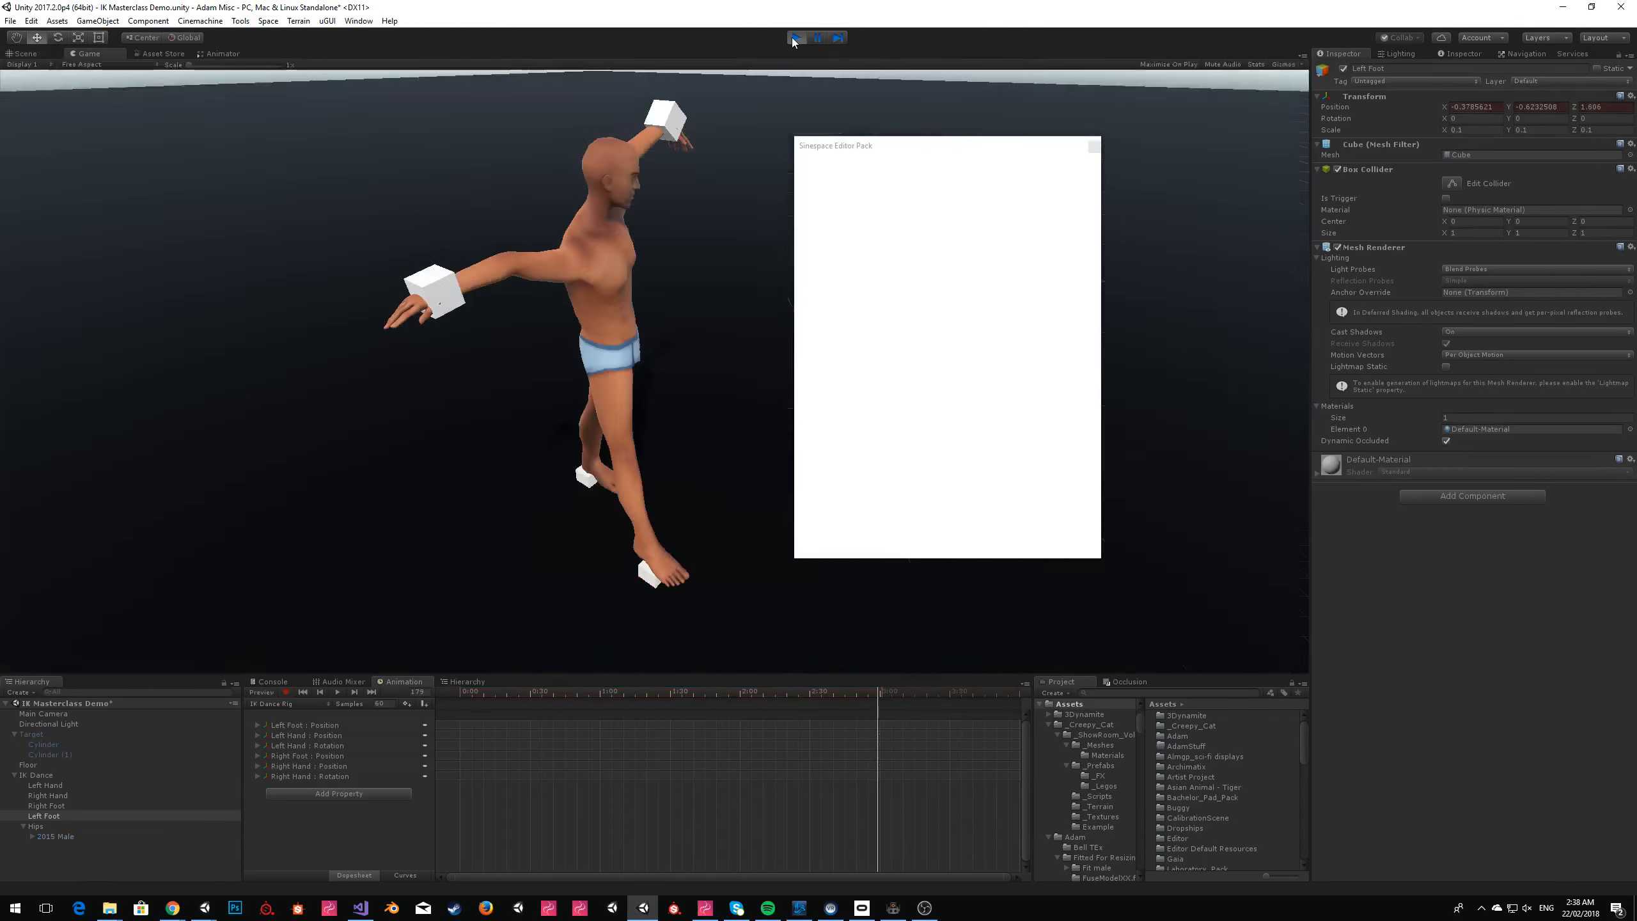
click(1095, 148)
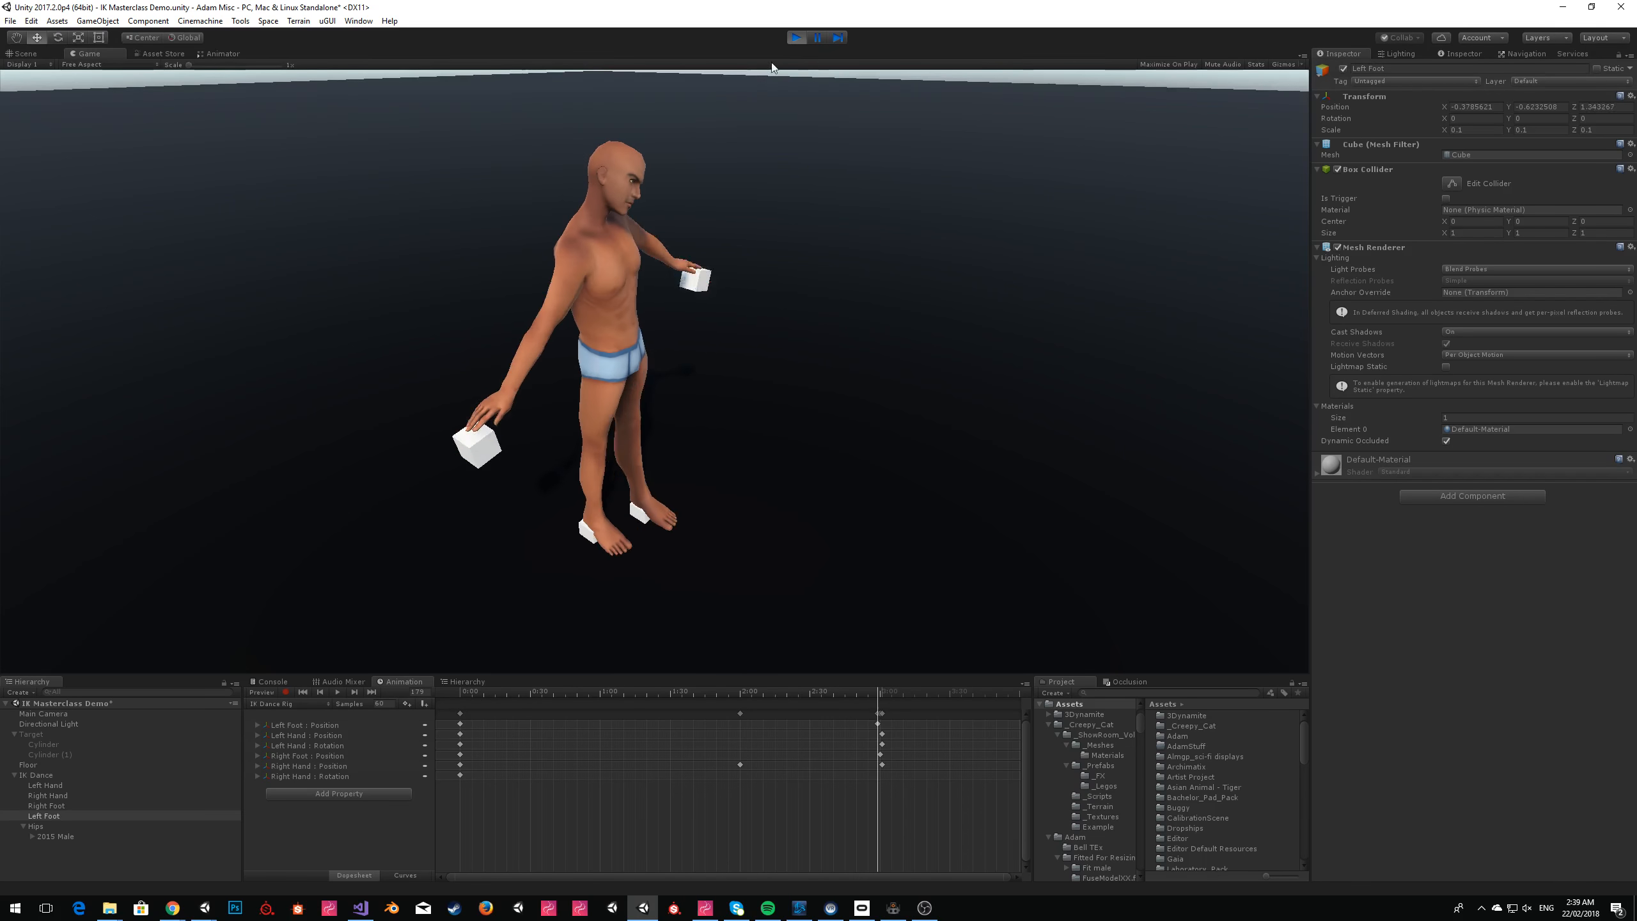
click(795, 37)
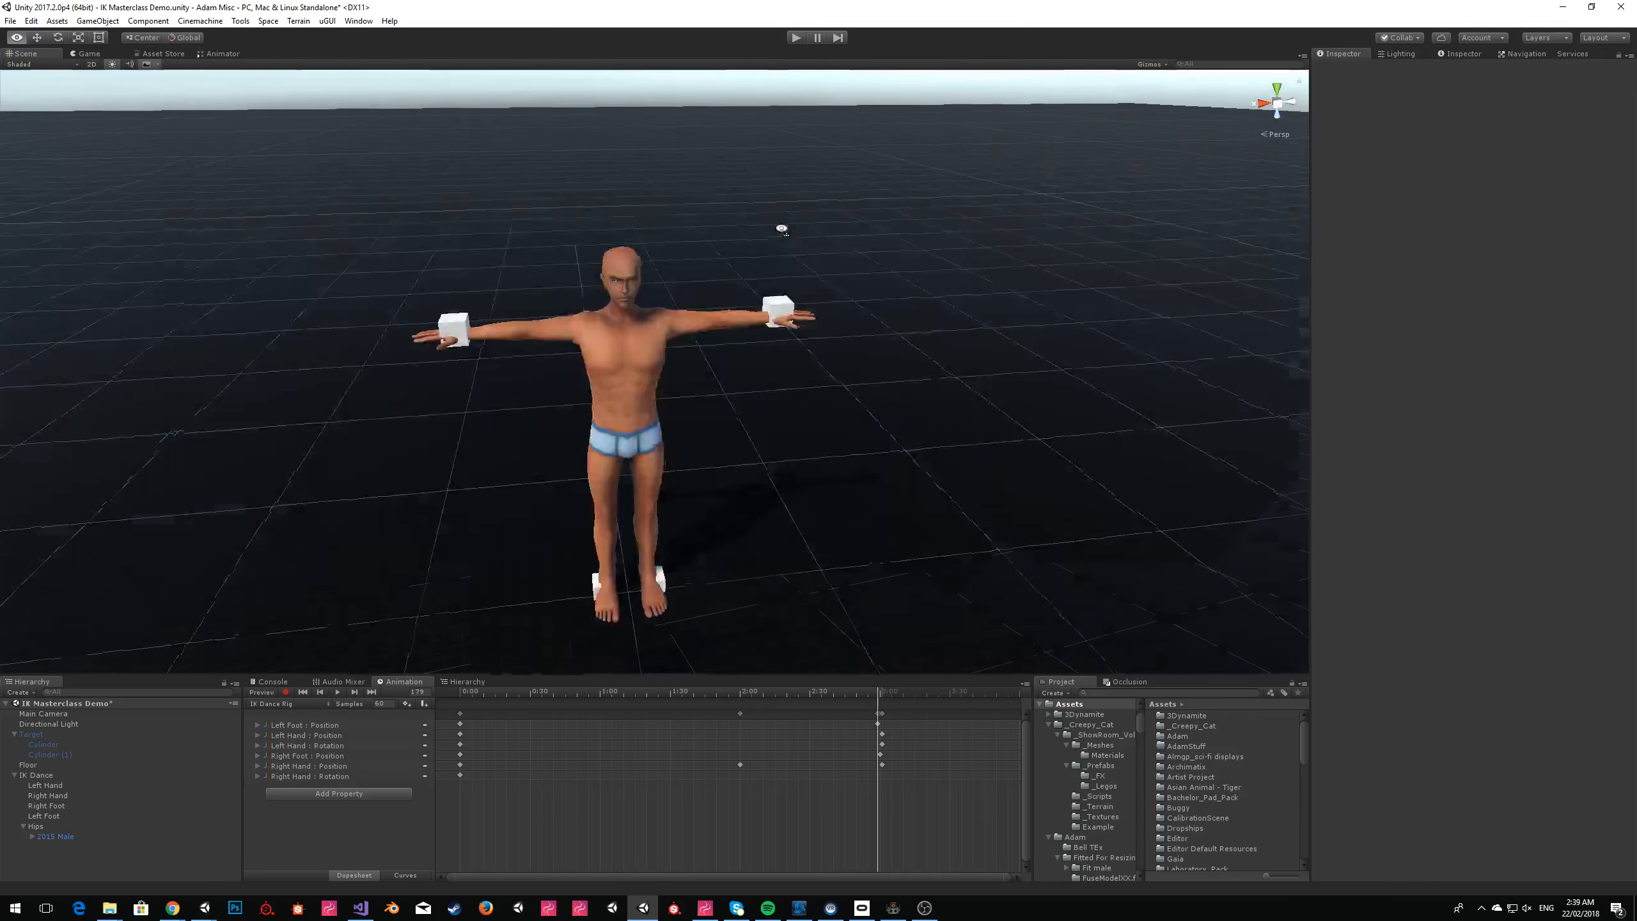
Move the Left Hand, Right Hand, Right Foot and Left Foot cubes out of IK Dance to the scene root.
click(46, 785)
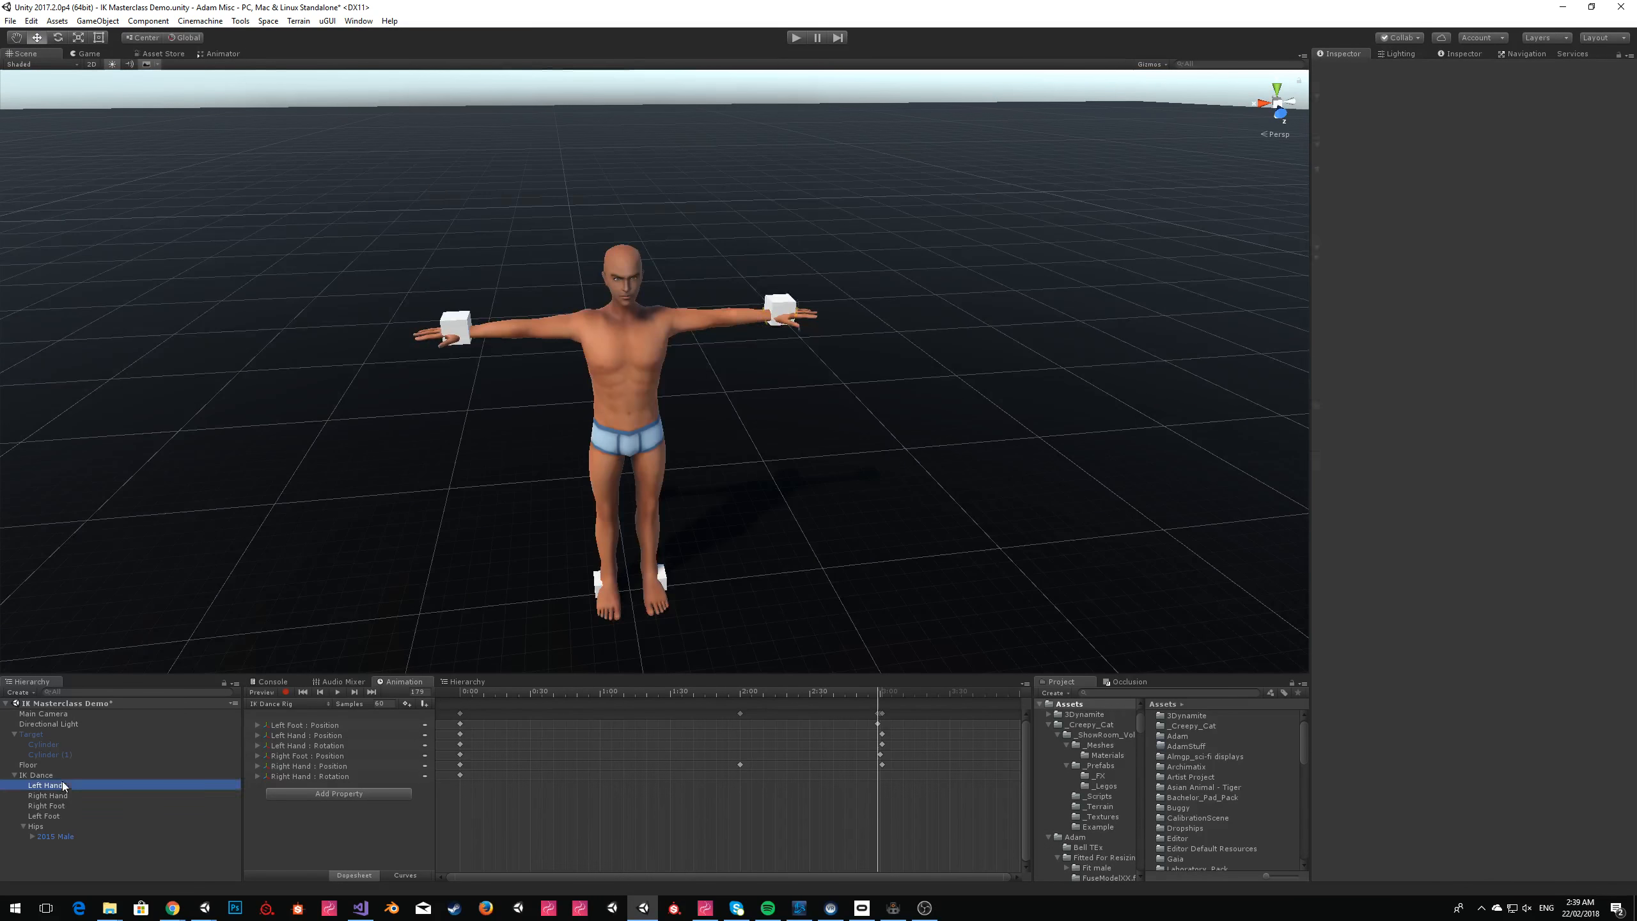
shift+click(46, 813)
drag(46, 812, 39, 770)
click(36, 816)
right_click(37, 817)
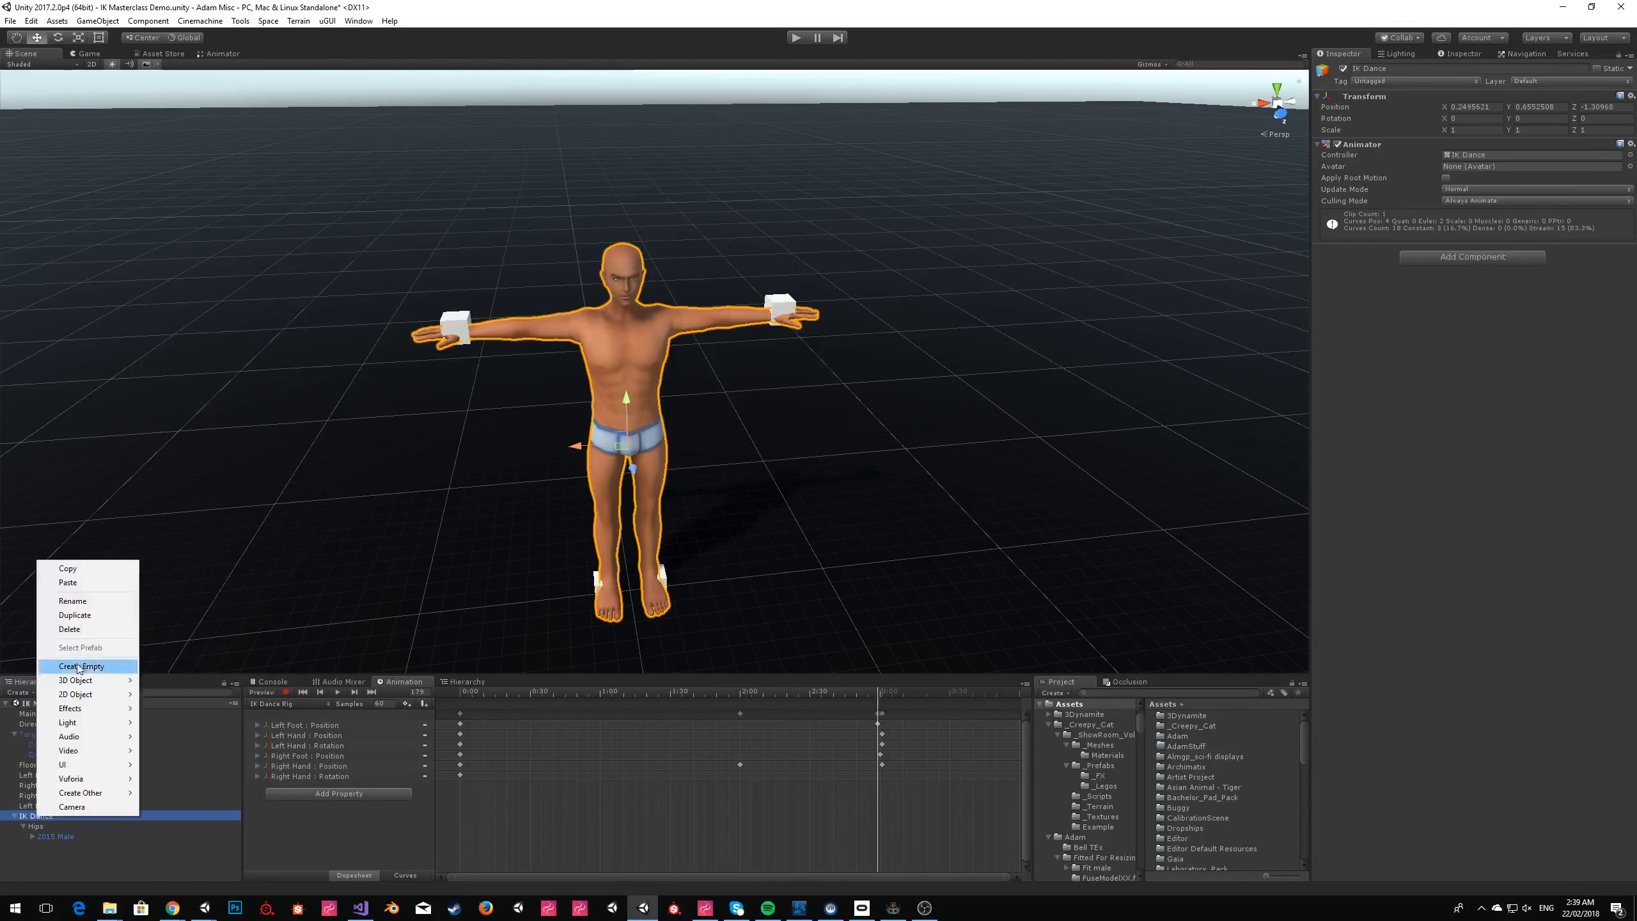
click(71, 630)
key(ctrl+z)
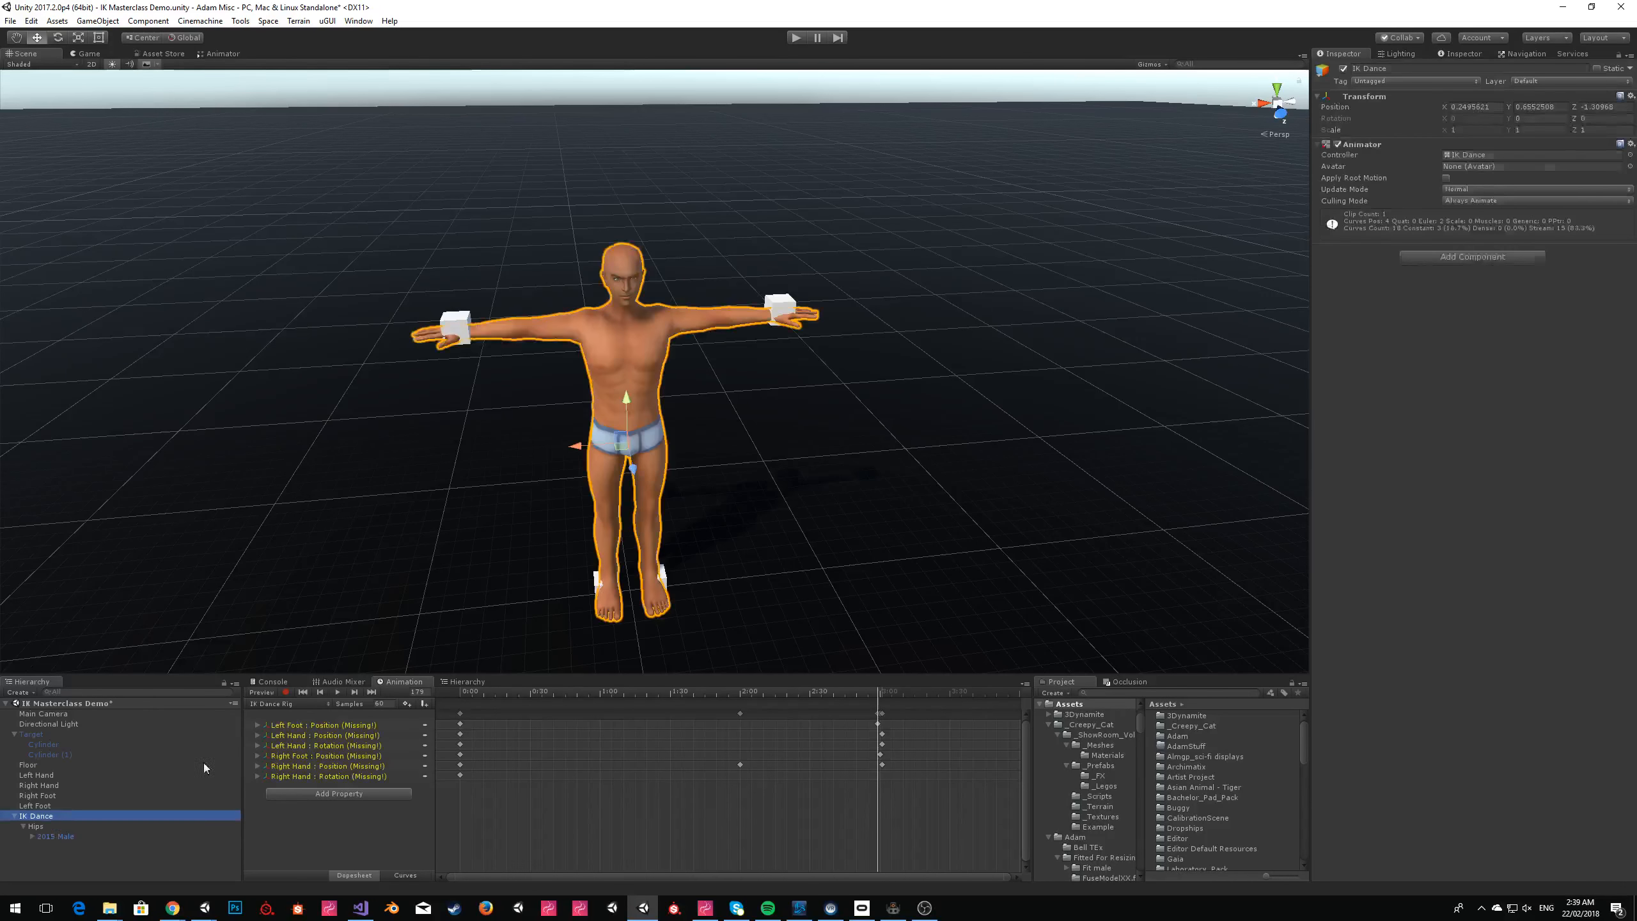
Move the 2015 Male out of Hips to the scene root and delete the IK Dance object.
drag(57, 837, 49, 814)
click(50, 825)
key(Delete)
Create an empty GameObject in the scene and add a Scripting Runtime component to it.
click(97, 21)
click(122, 38)
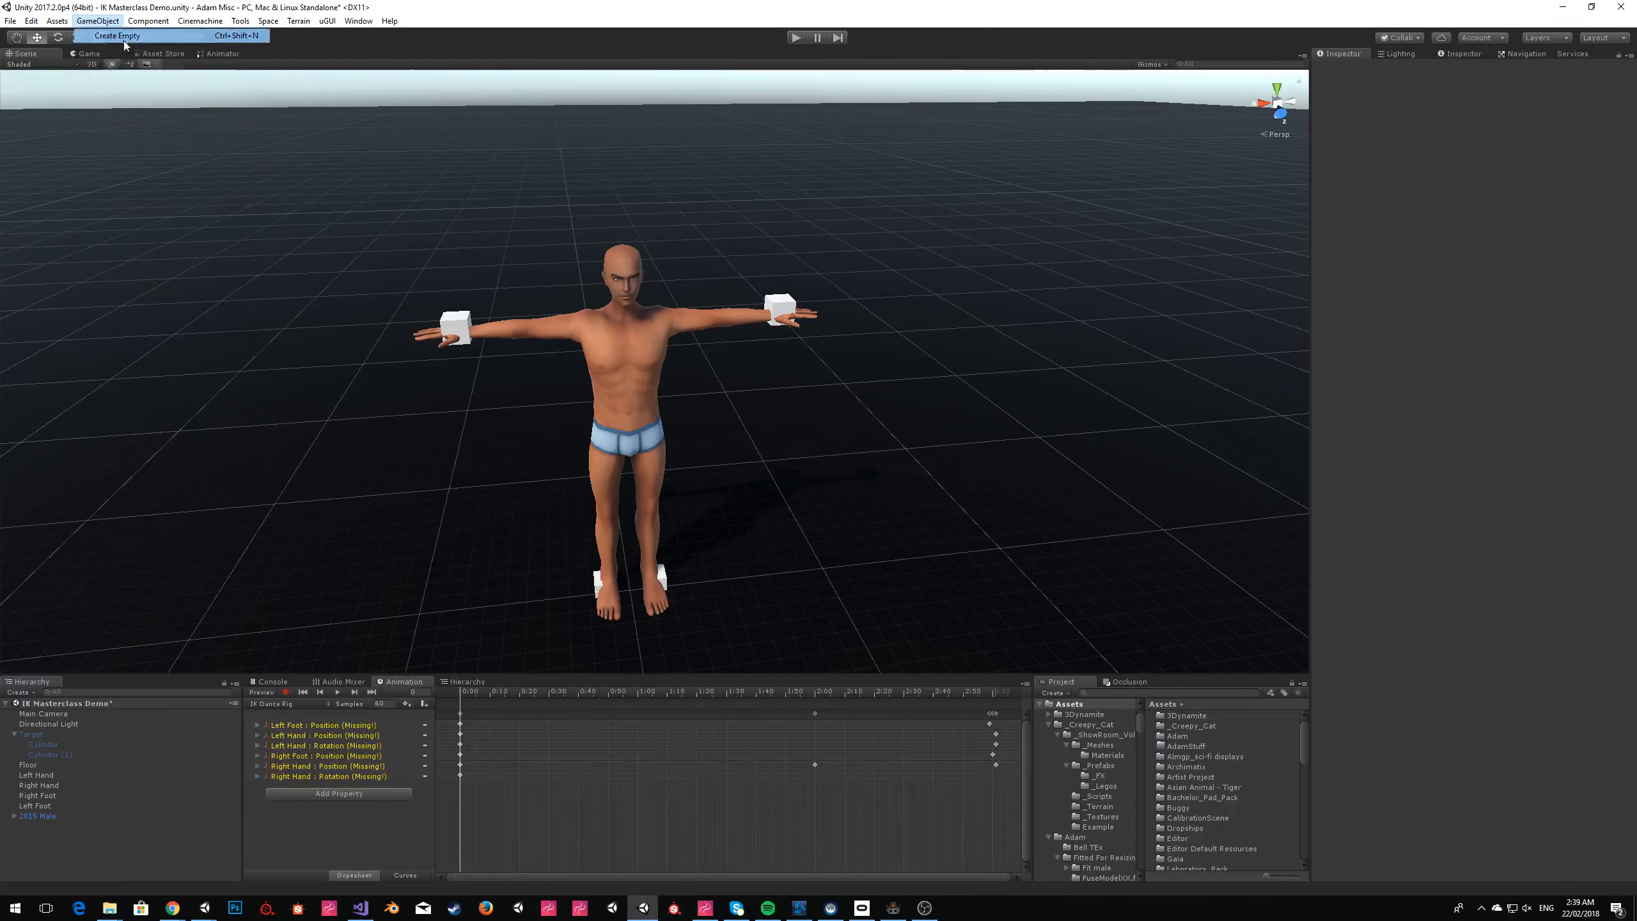
click(1469, 151)
key(Return)
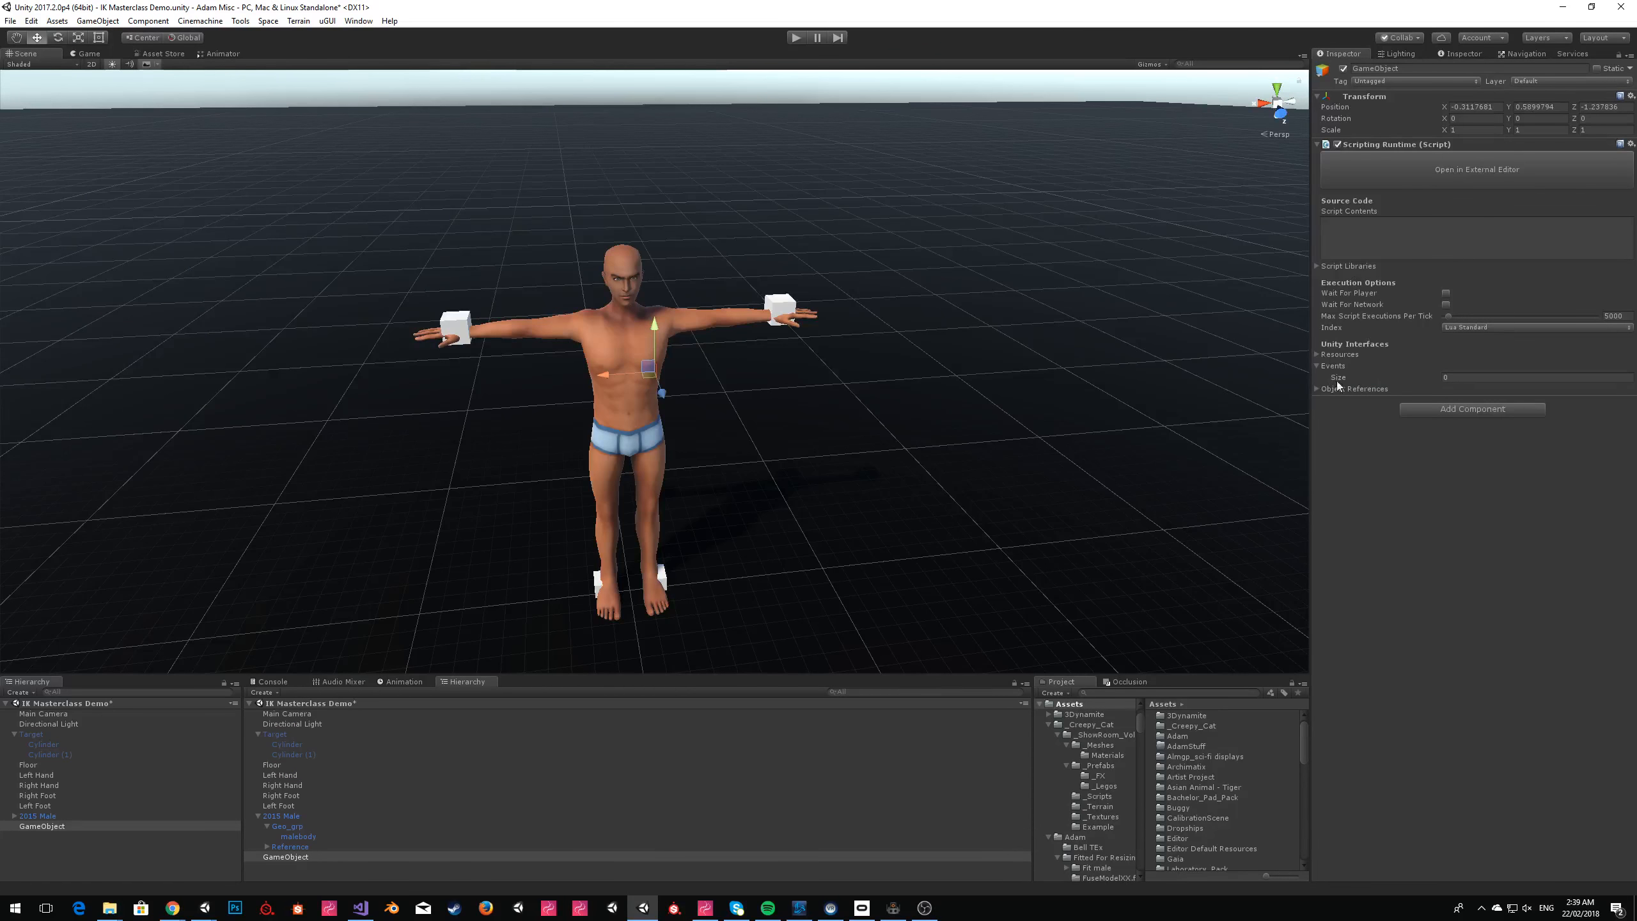
Set the number of Object References on the Scripting Runtime component to 5.
click(1318, 391)
click(1319, 391)
click(1458, 400)
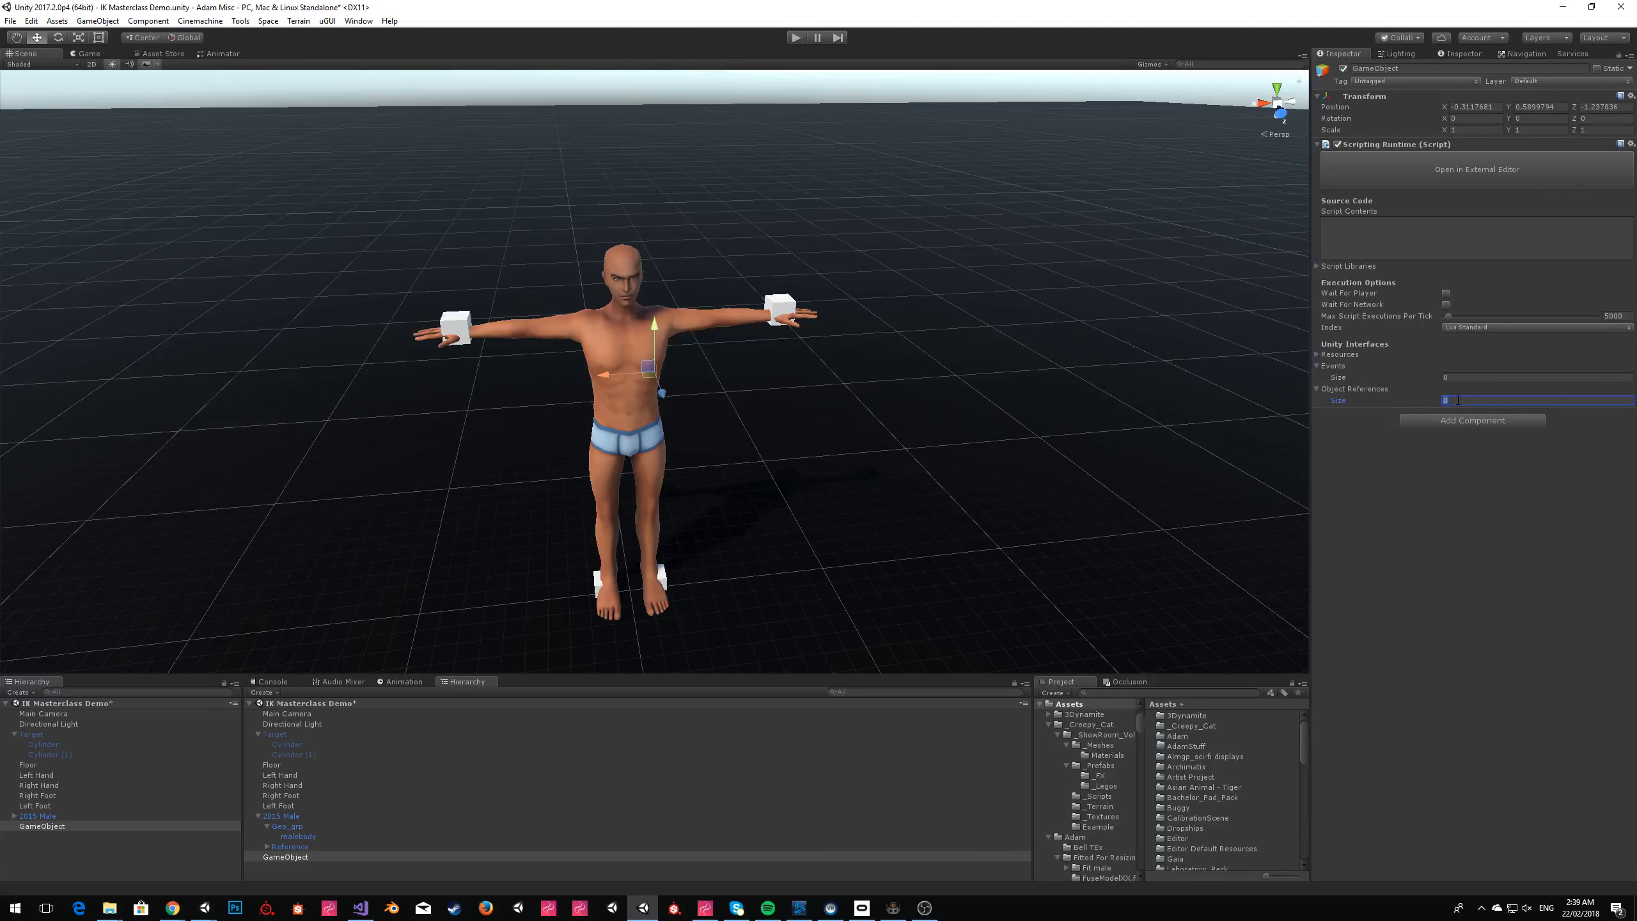
key(Return)
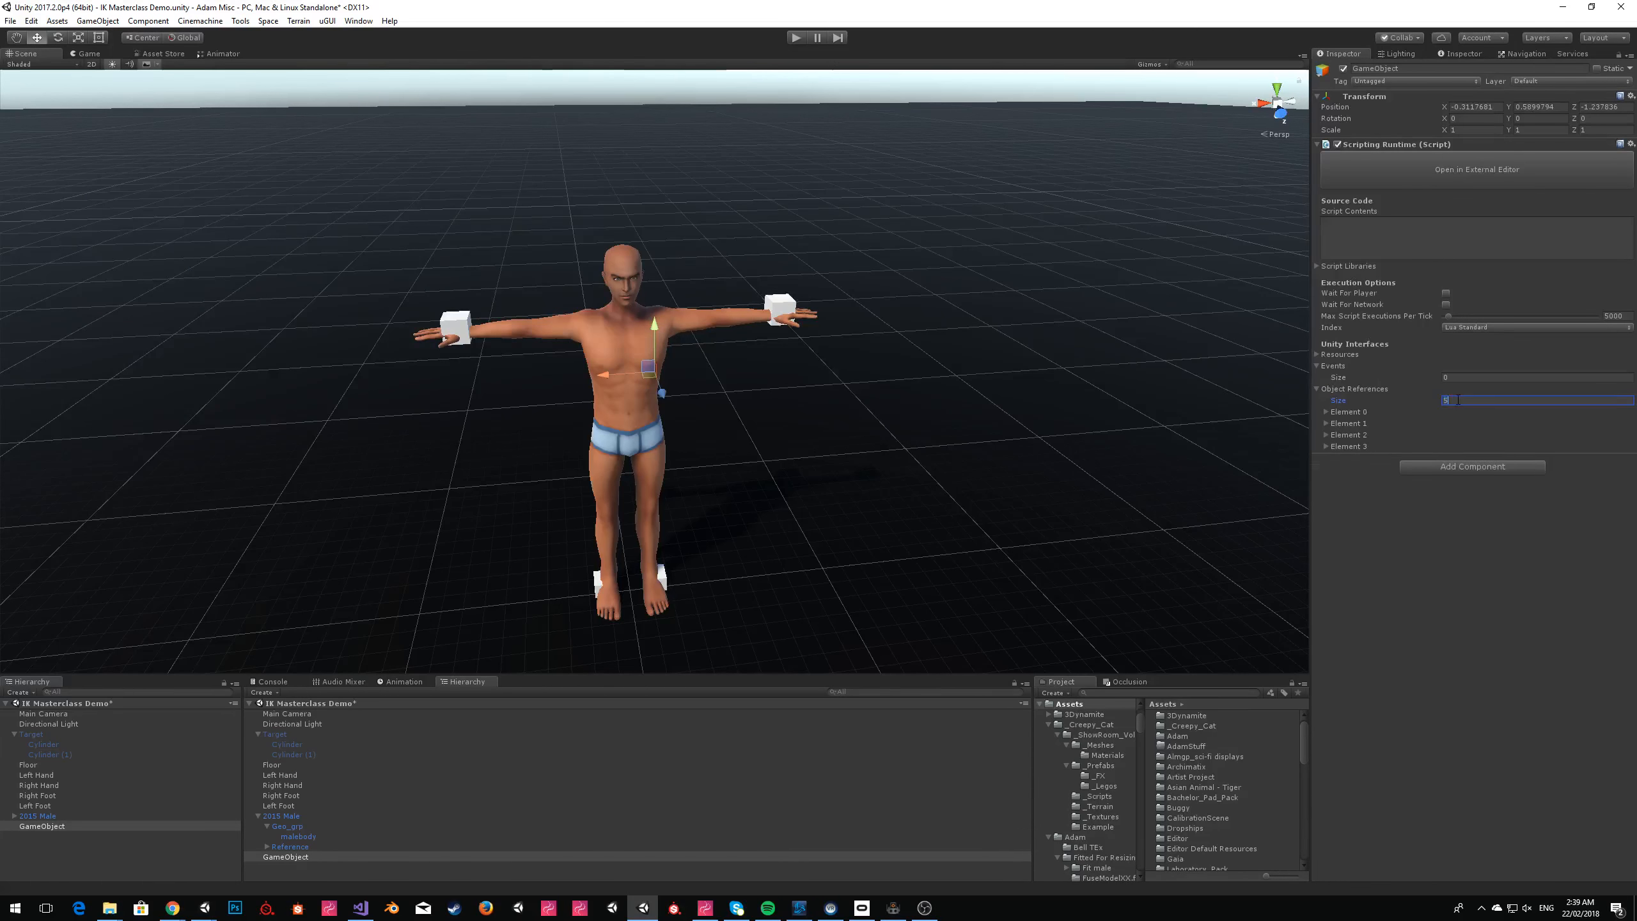
text(5)
key(Return)
Name the first object reference Hips and assign the 2015 Male to it.
click(1357, 413)
click(1476, 424)
text(Hips)
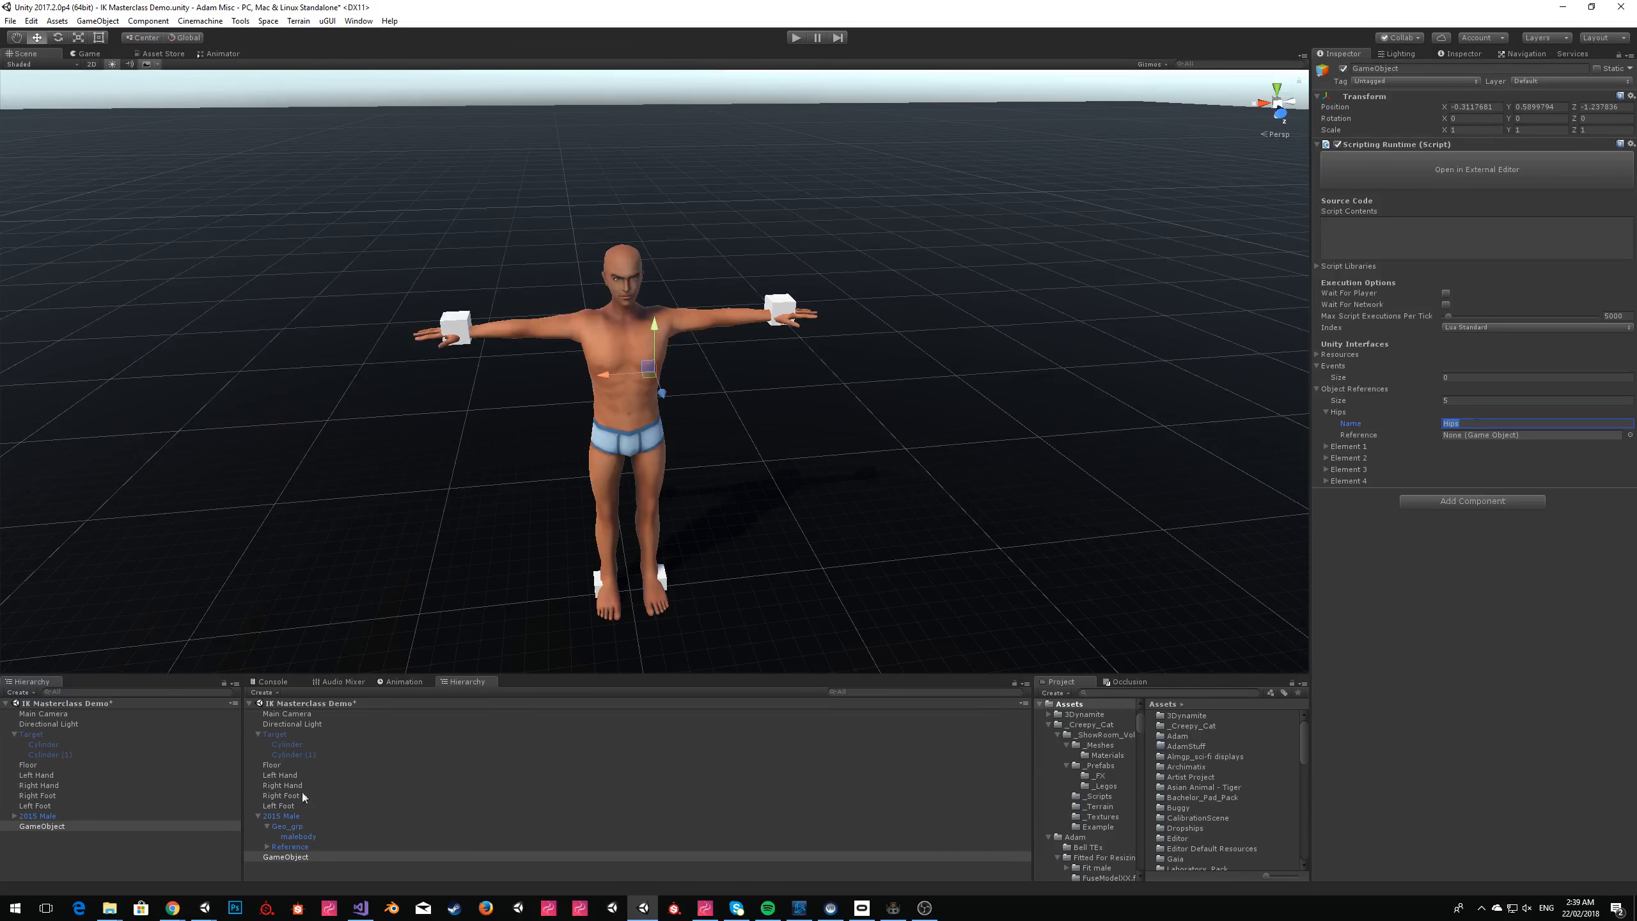
drag(34, 816, 1459, 436)
Name the second object reference LeftHand and assign the Left Hand cube to it.
click(1326, 448)
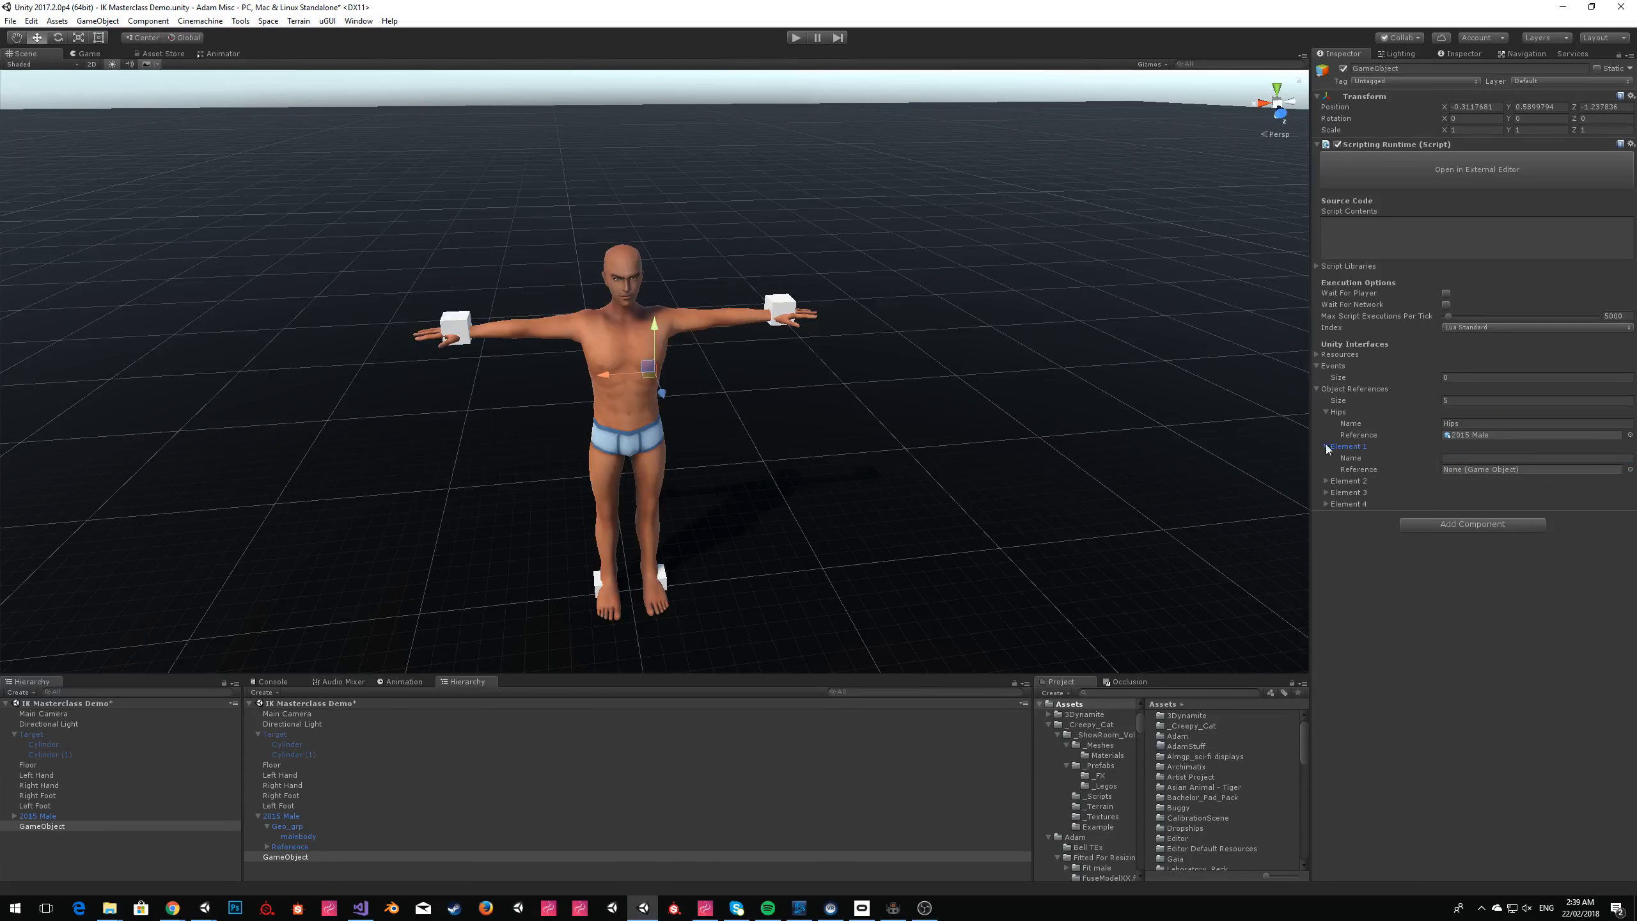
click(1499, 459)
drag(36, 775, 1476, 469)
text(LeftHand)
key(Return)
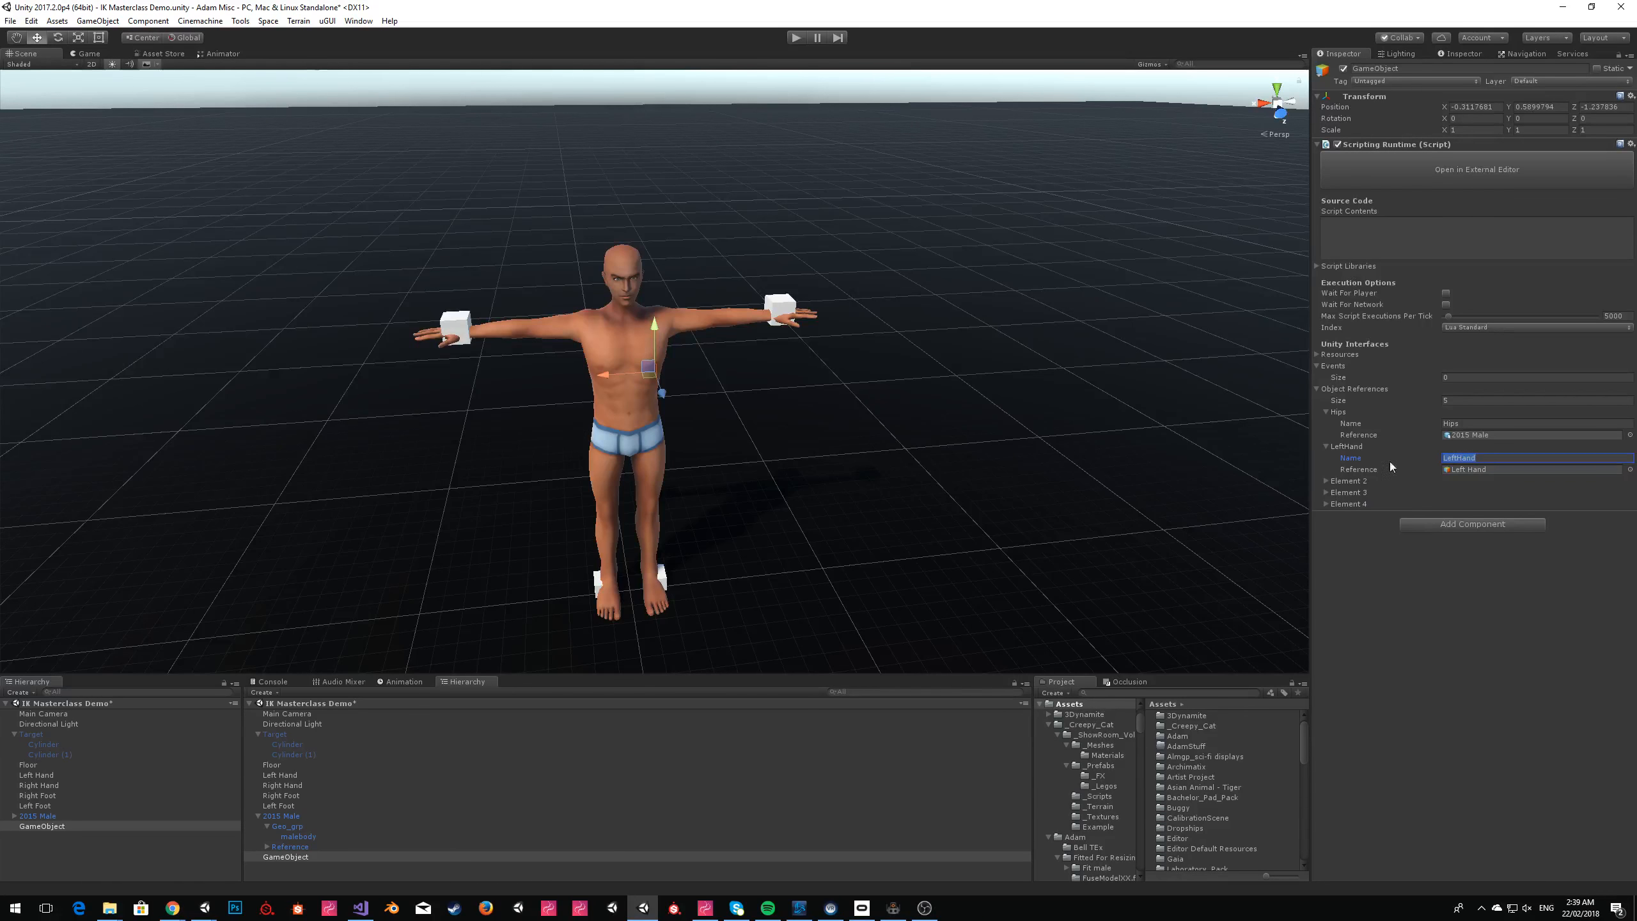
Name the remaining three object references RightHand, LeftFoot and RightFoot.
click(1326, 492)
click(1325, 527)
click(1325, 481)
click(1468, 492)
text(RightHand)
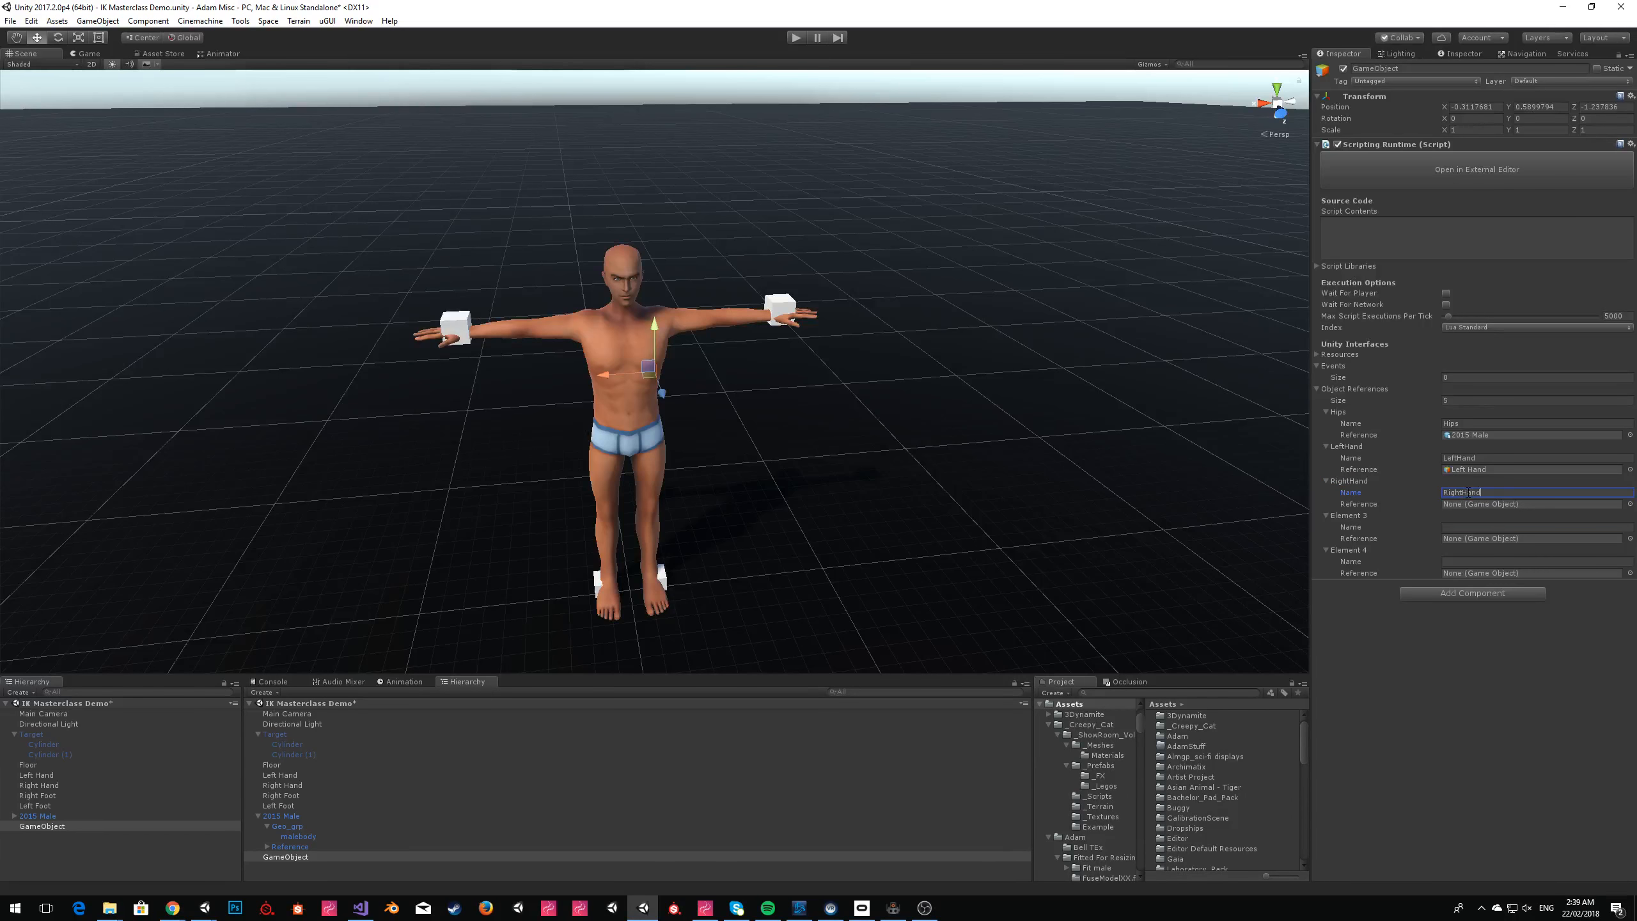
click(1478, 527)
text(LeftFoot)
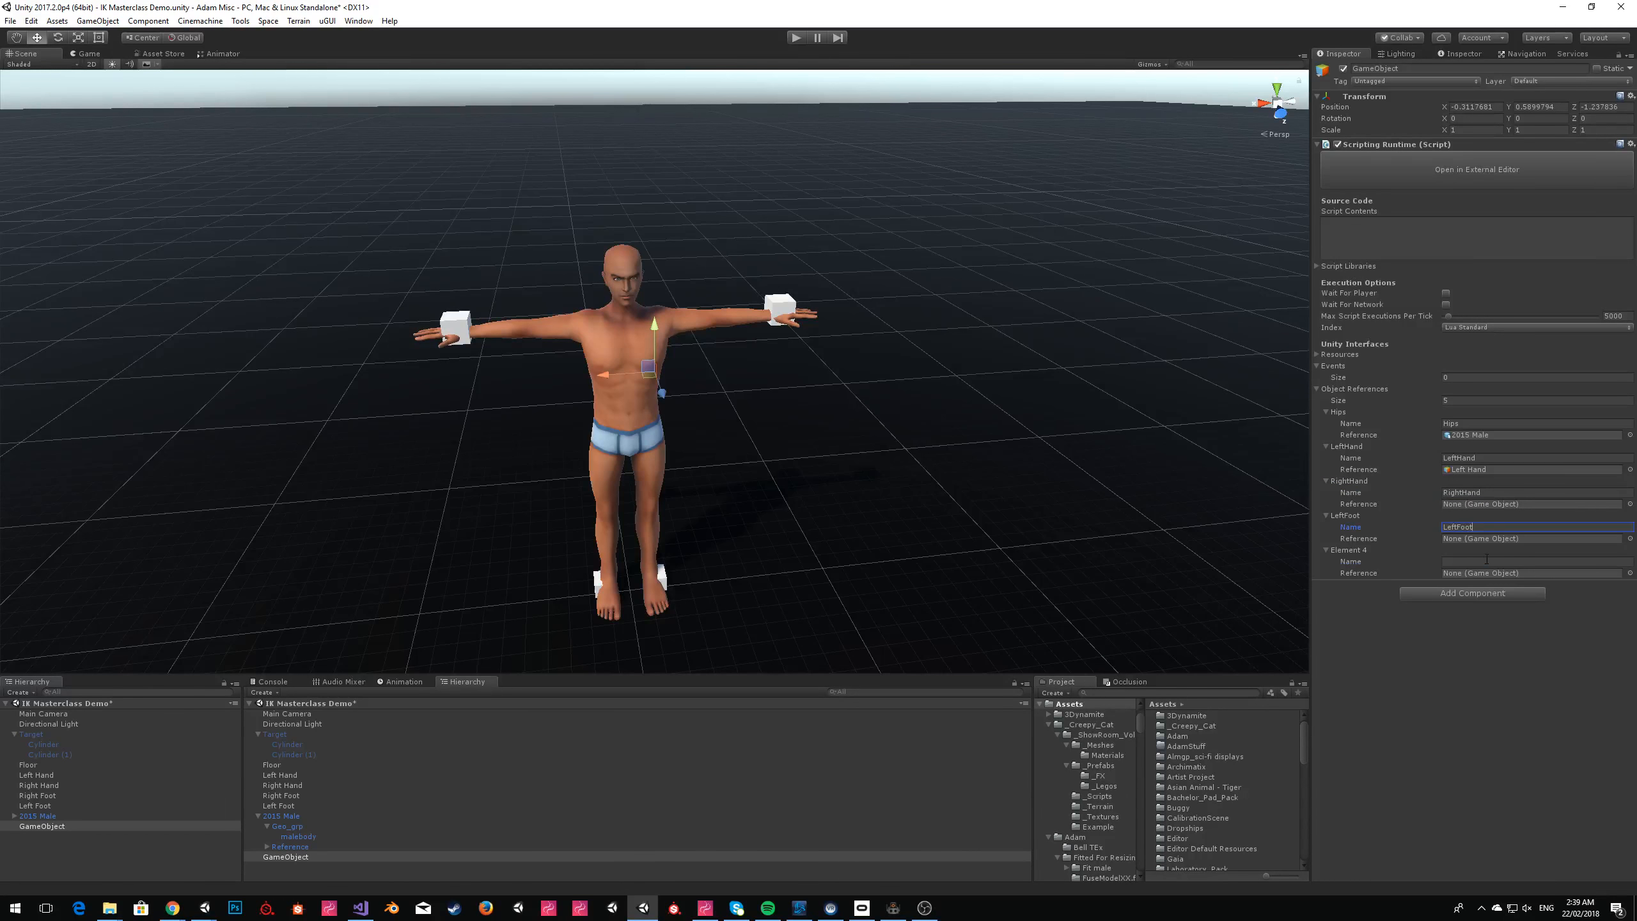
click(1487, 560)
text(RightFoot)
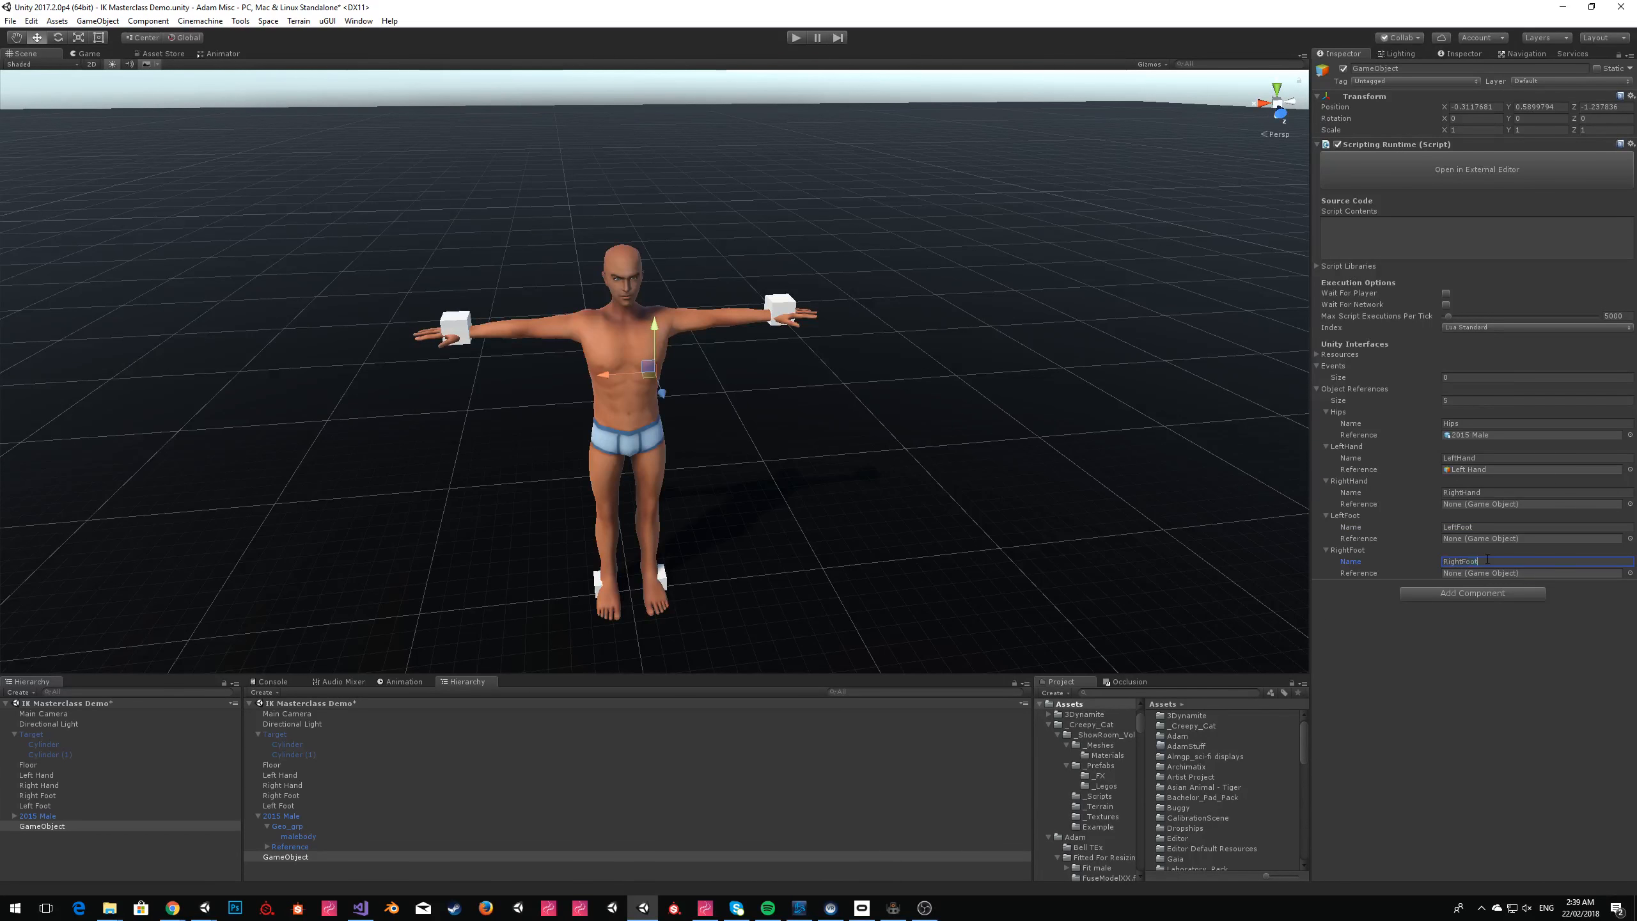
key(Return)
Assign the Right Hand, Left Foot and Right Foot cubes to their matching object references.
drag(54, 783, 1501, 505)
drag(36, 807, 1482, 540)
drag(44, 798, 1488, 571)
Try to open the GameObject's script in the external editor and dismiss the app chooser.
click(1418, 177)
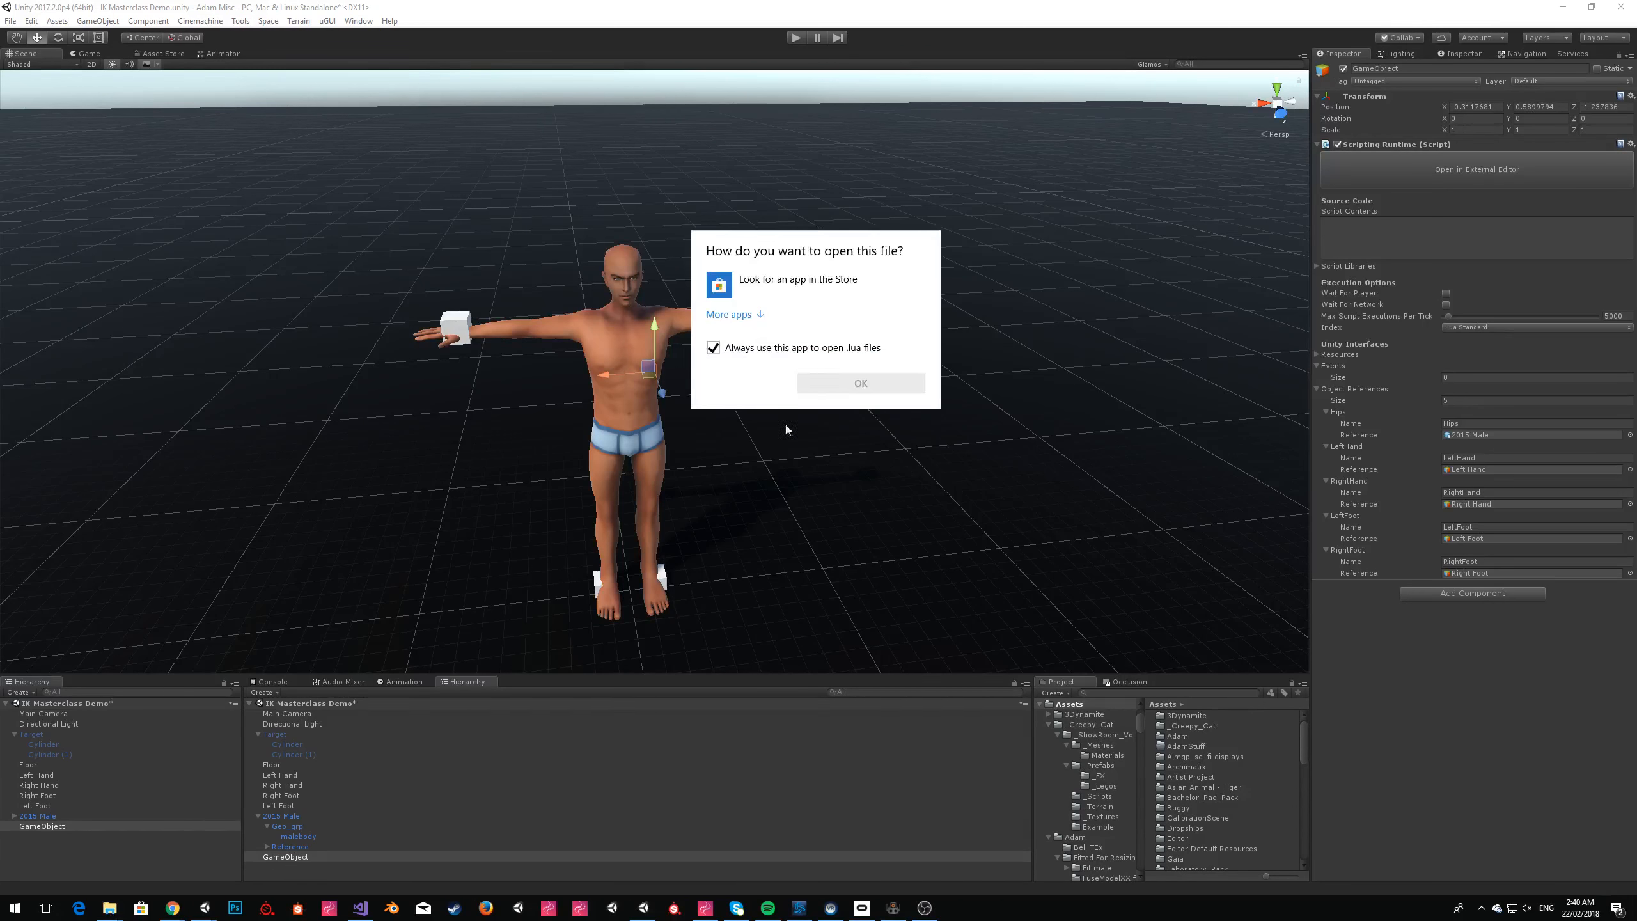
click(862, 382)
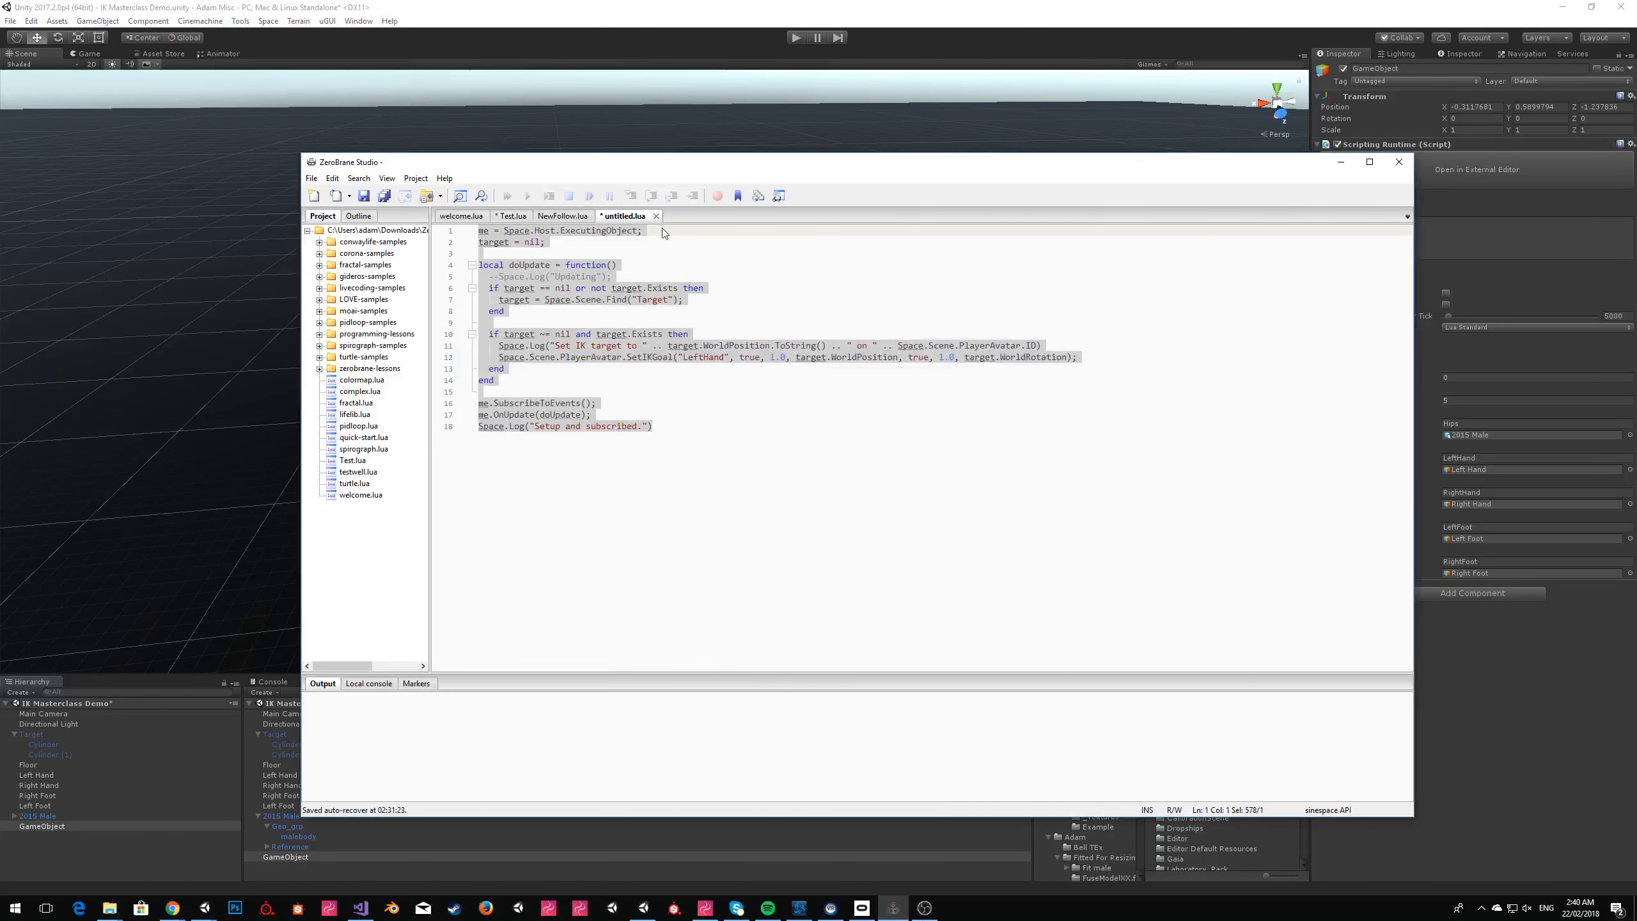
click(789, 346)
Switch to ZeroBrane Studio and copy the whole existing IK target script into a new untitled Lua file.
click(750, 275)
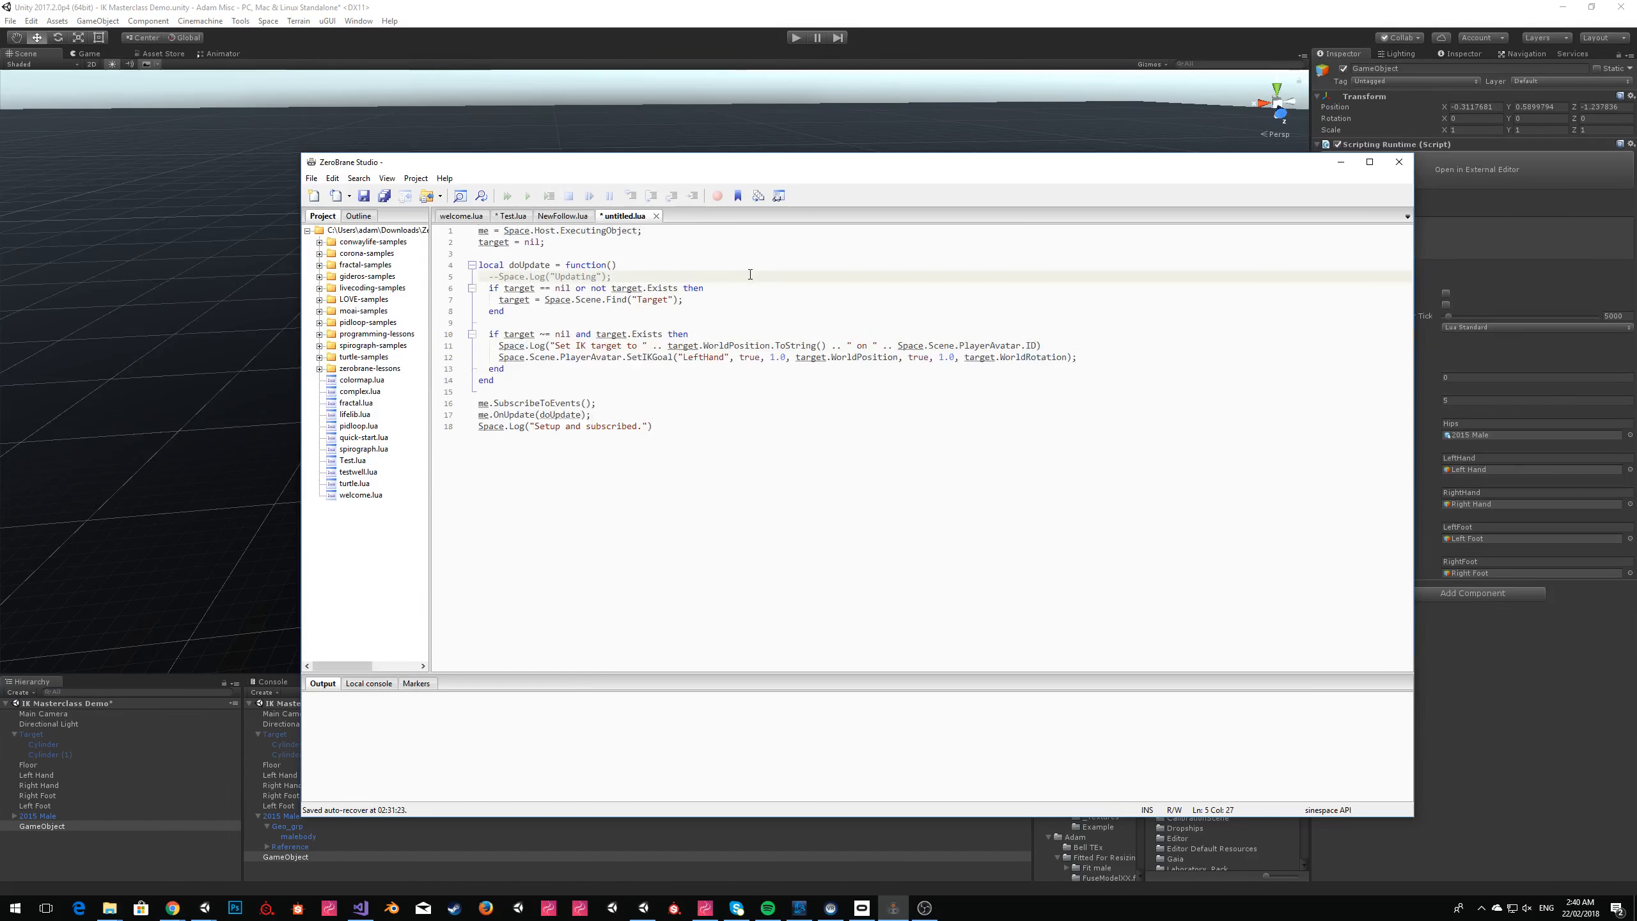
key(ctrl+a)
key(ctrl+c)
click(684, 216)
key(ctrl+v)
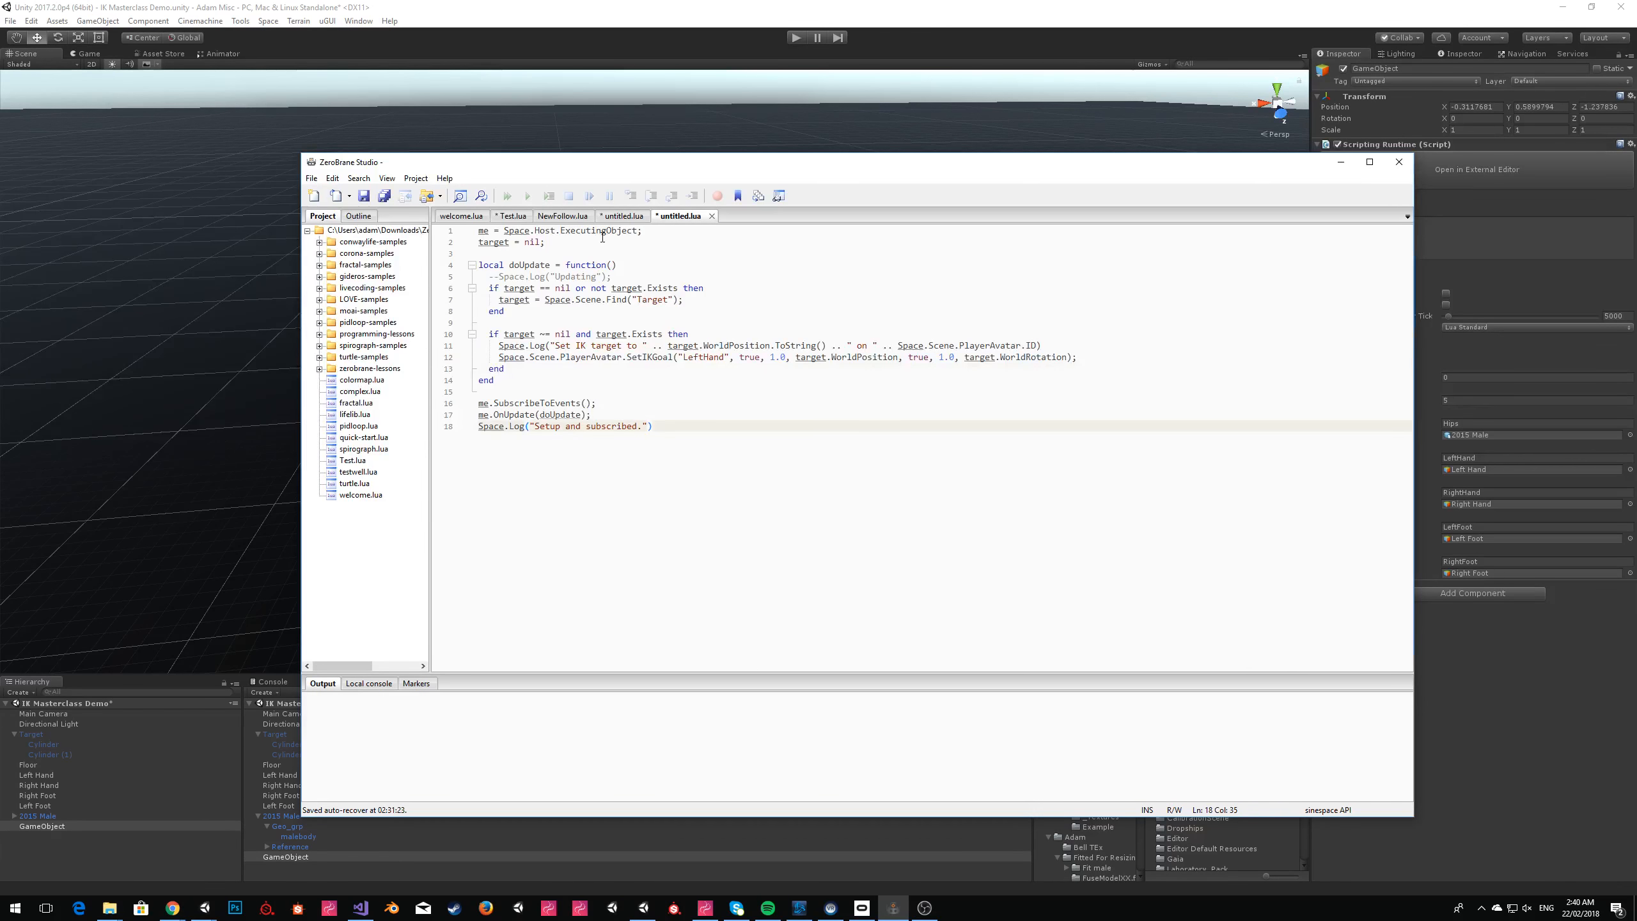
Add the line hips = Space.Host.GetReference("Hips"); below the ExecutingObject line, leaving a blank line before target.
drag(540, 374, 490, 274)
click(620, 251)
key(Up)
key(Return)
key(Return)
key(Up)
key(Up)
text(hips = S)
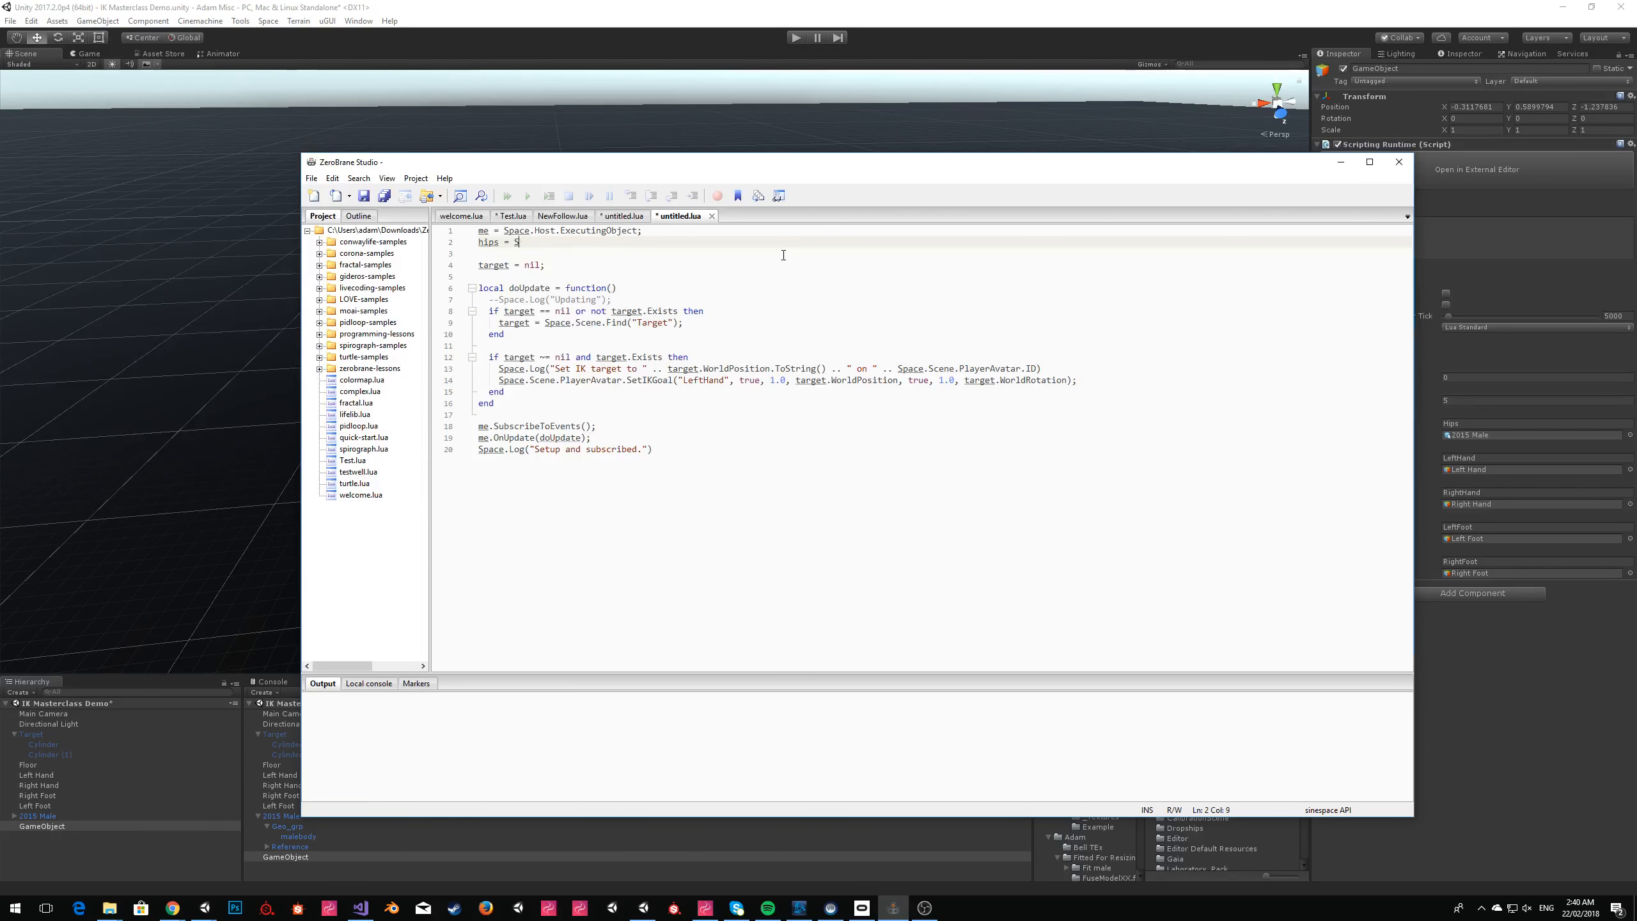
text(pace.Host.GetReference()
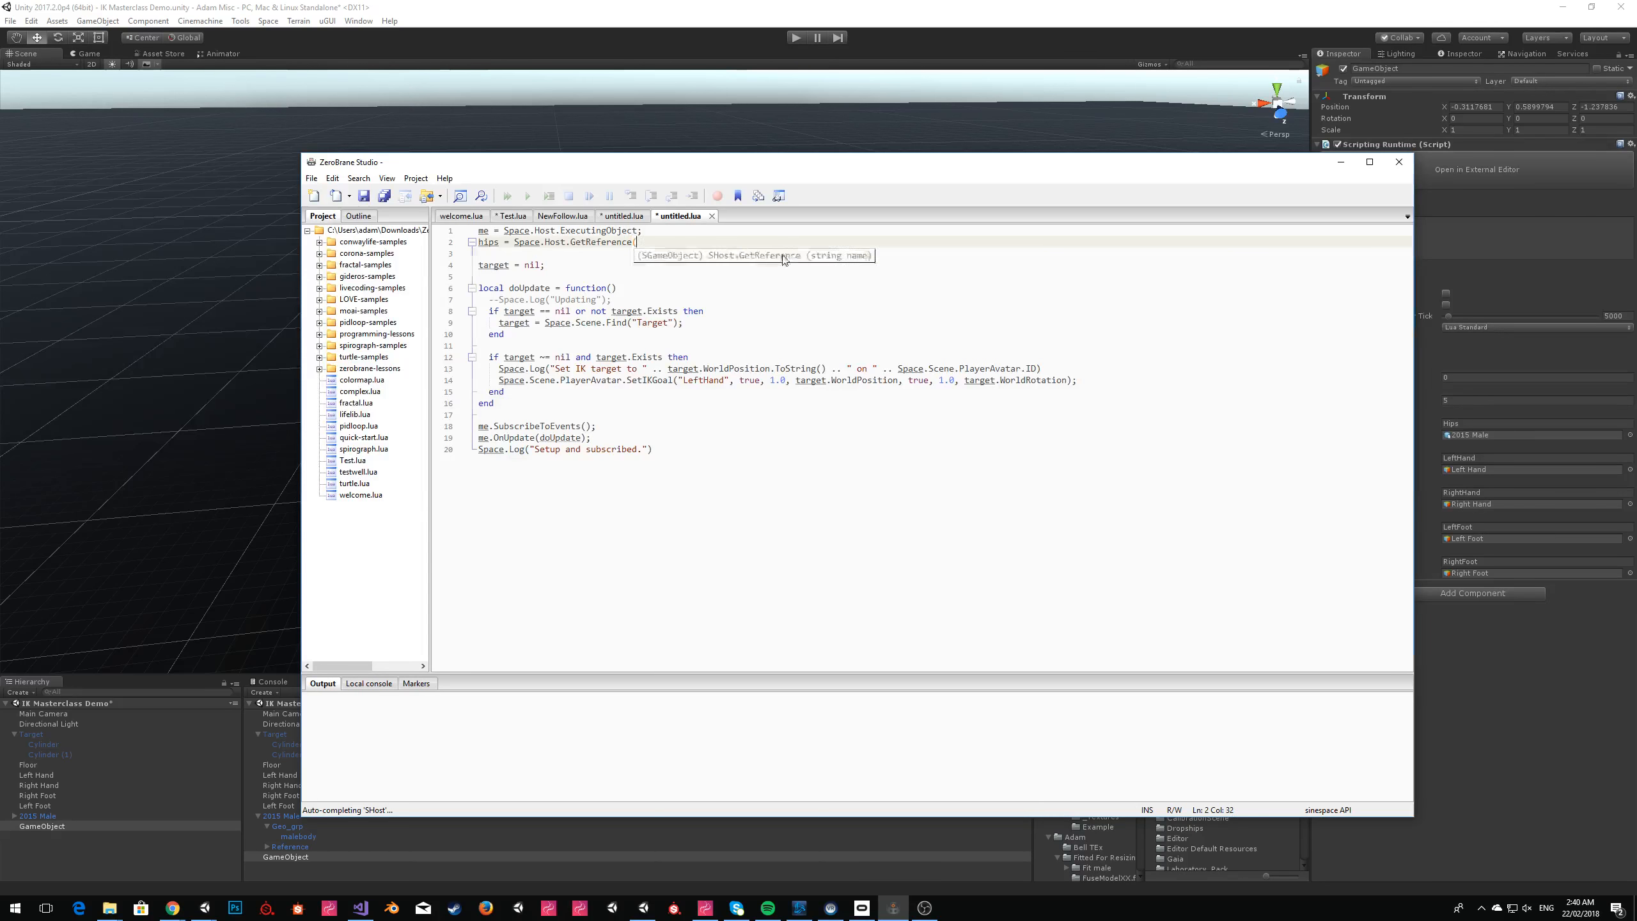
text("Hips)
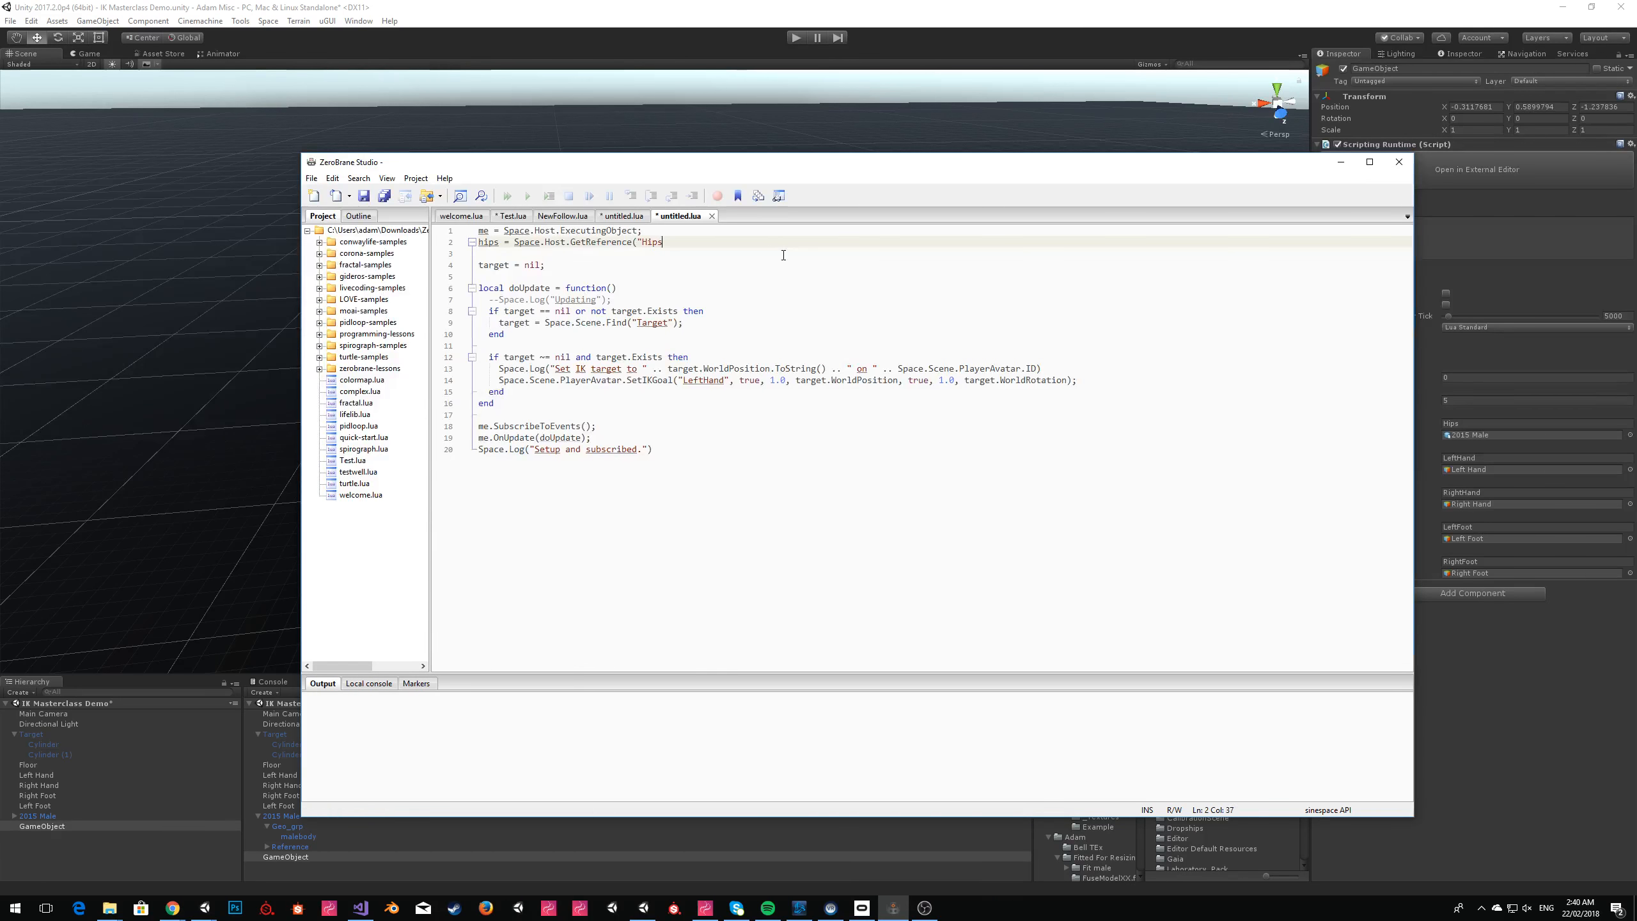
text(");)
Duplicate the hips reference line four times and move the editor window so the component's reference names are uncovered.
key(ctrl+d)
key(ctrl+d)
key(ctrl+d)
key(ctrl+d)
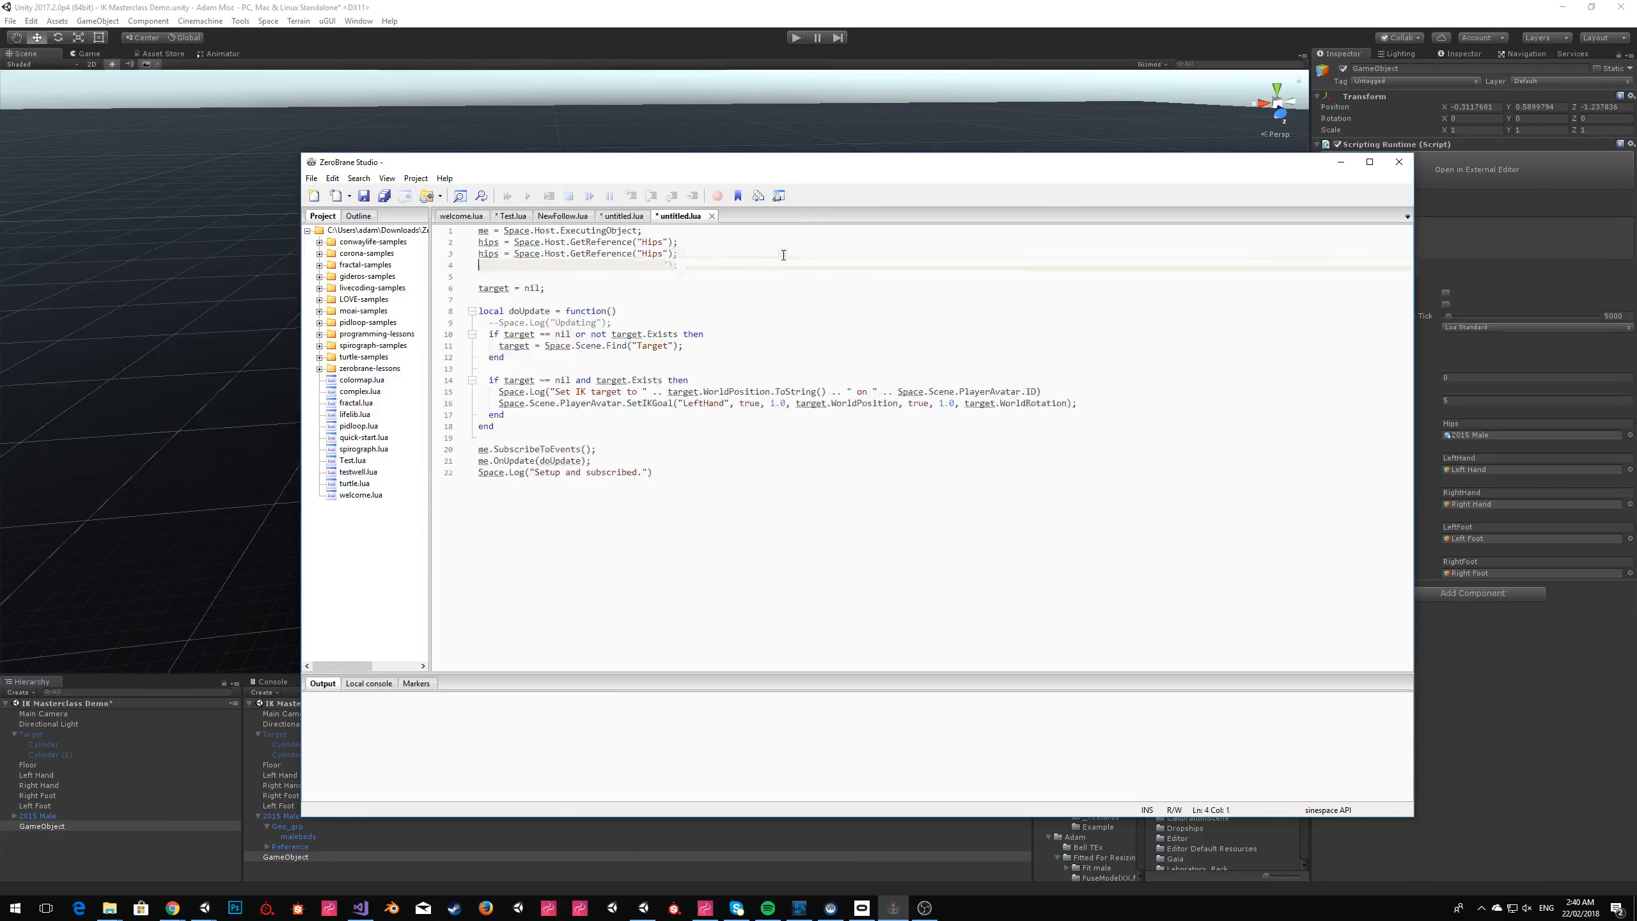
drag(823, 163, 699, 173)
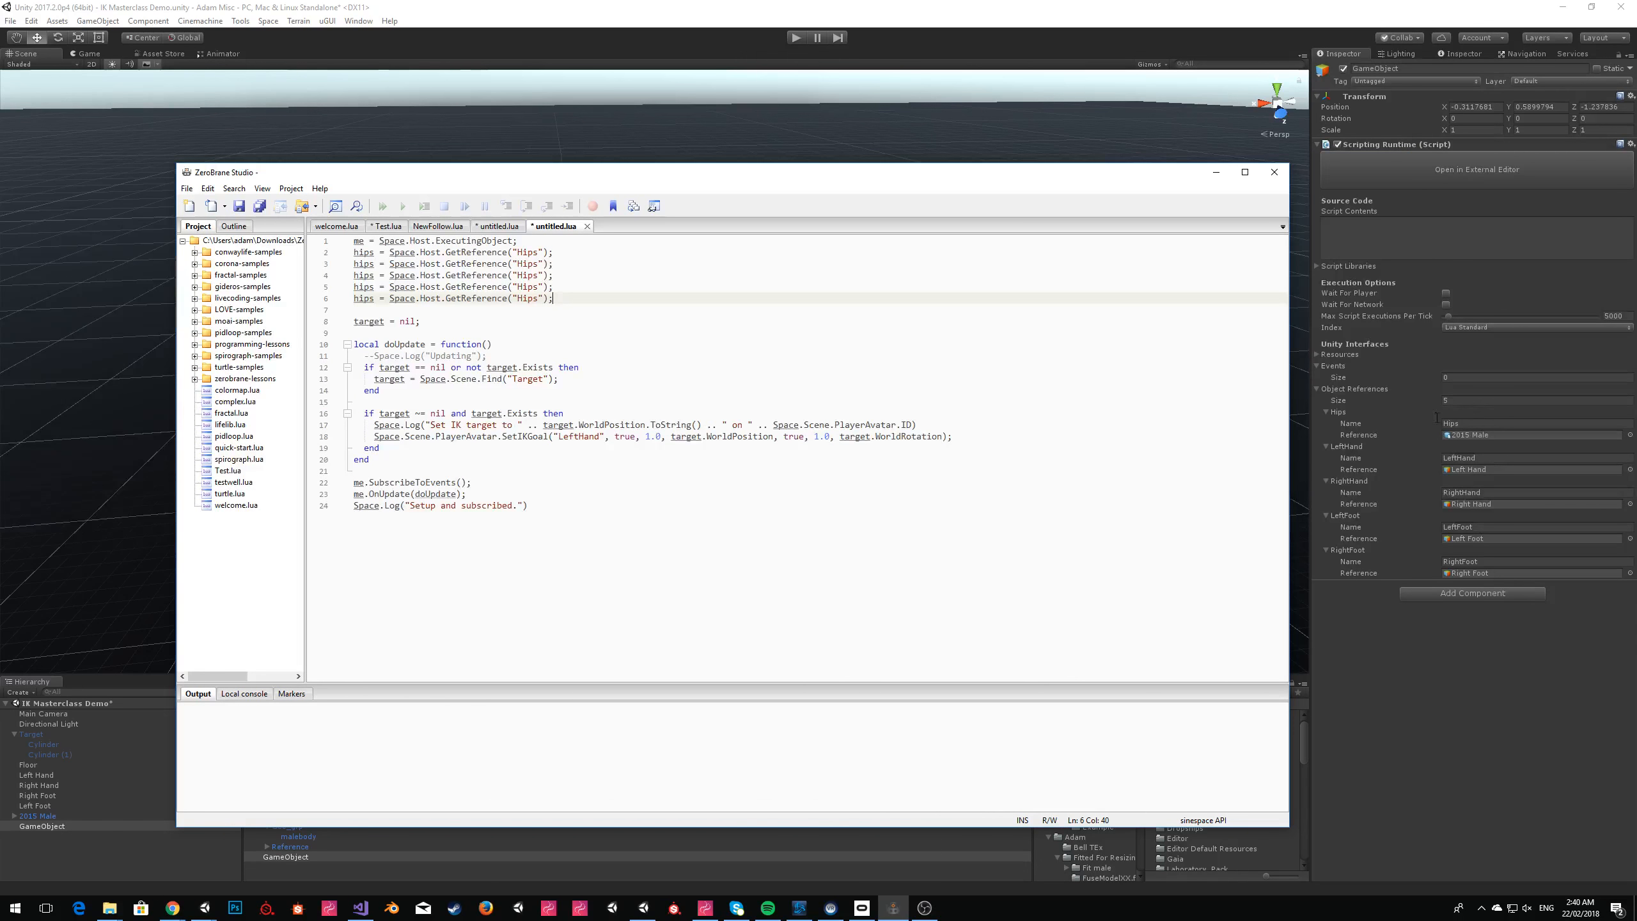
Change the reference names in the four duplicated GetReference lines to "LeftHand", "RightHand", "LeftFoot" and "RightFoot".
double_click(527, 265)
text(KeftHand)
key(Down)
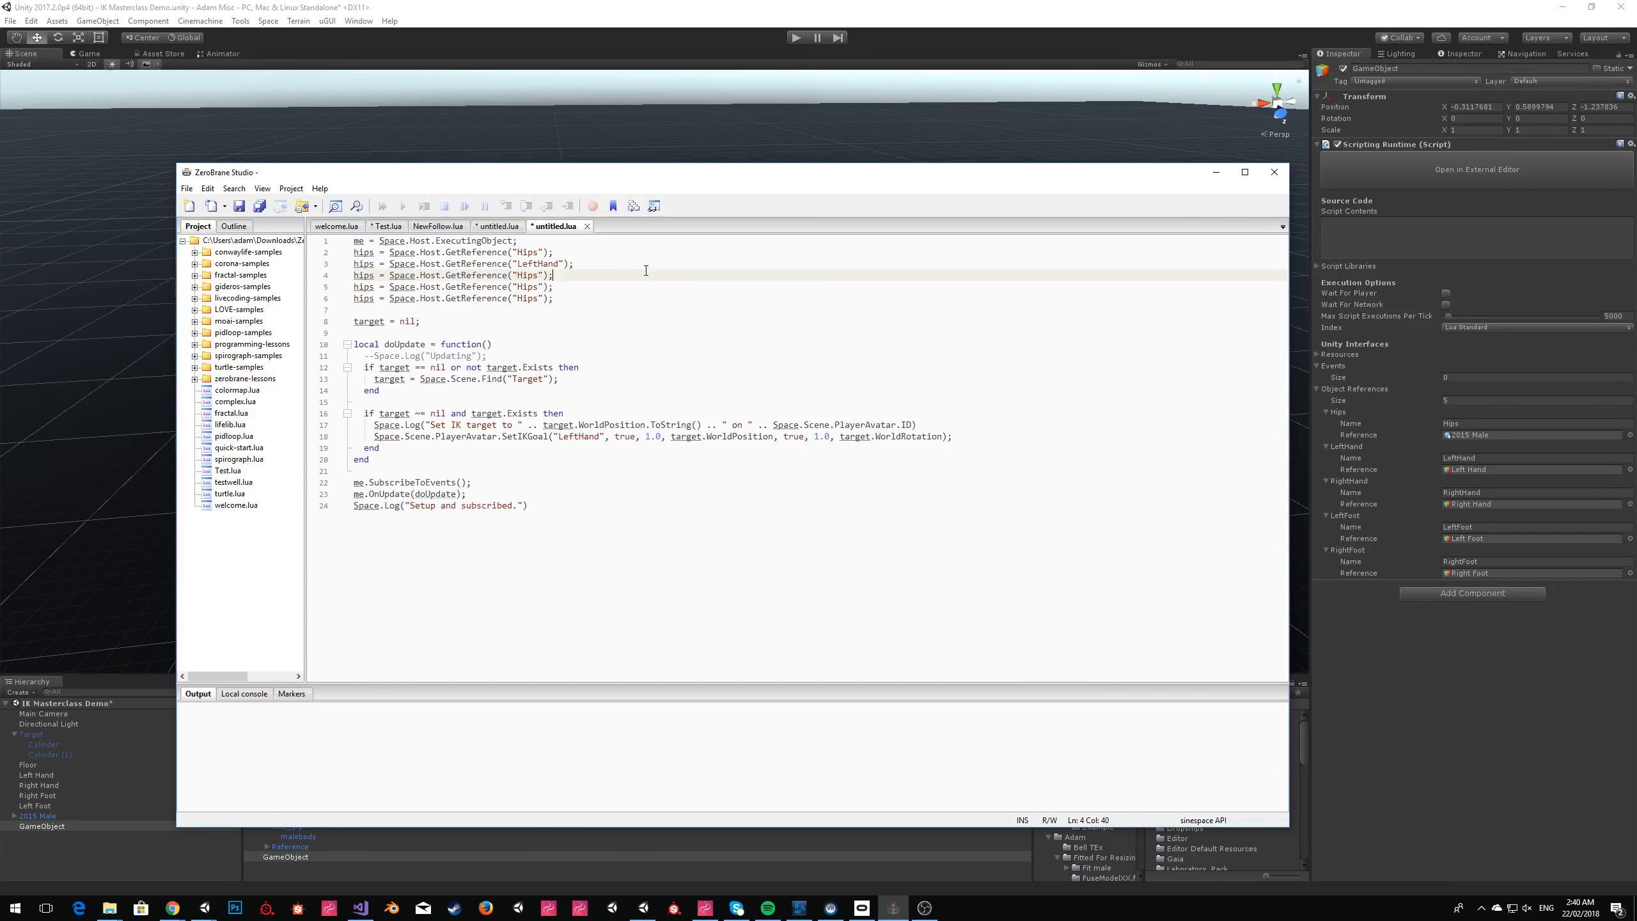
text(Right)
key(Down)
key(Left)
key(Left)
key(Left)
key(ctrl+shift+Left)
text(Left)
key(Down)
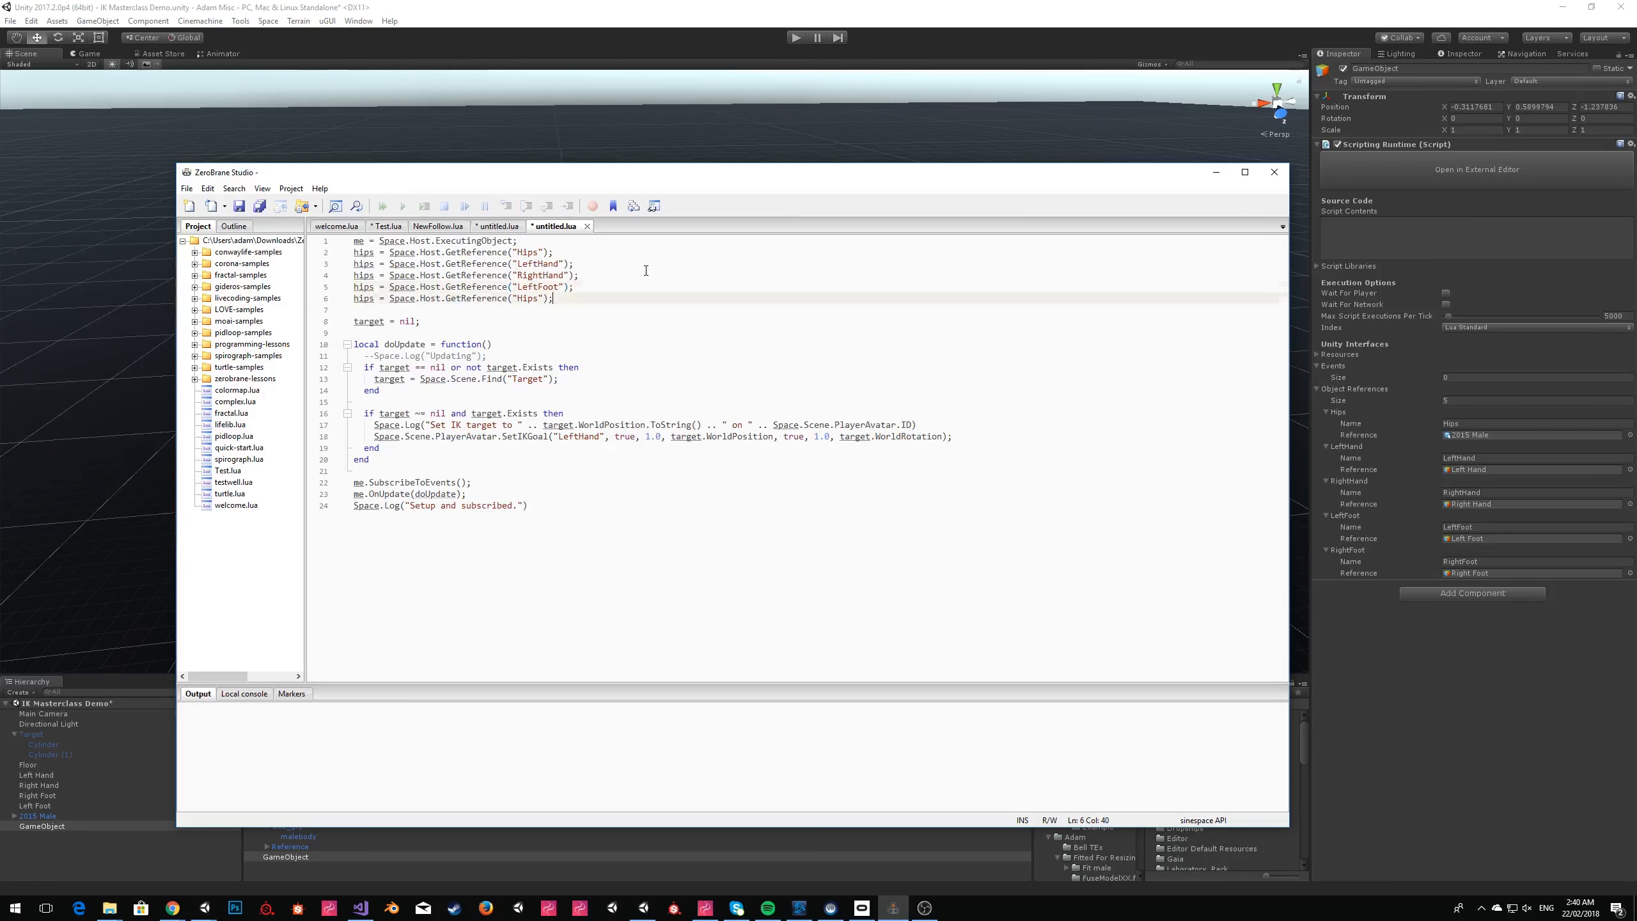
key(ctrl+shift+Left)
text(RightFoot)
Rename the variables of the four duplicated reference lines to lefthand, righthand, leftfoot and rightfoot.
double_click(363, 264)
text(lefthand)
key(Down)
key(Left)
key(ctrl+shift+Left)
text(righthand)
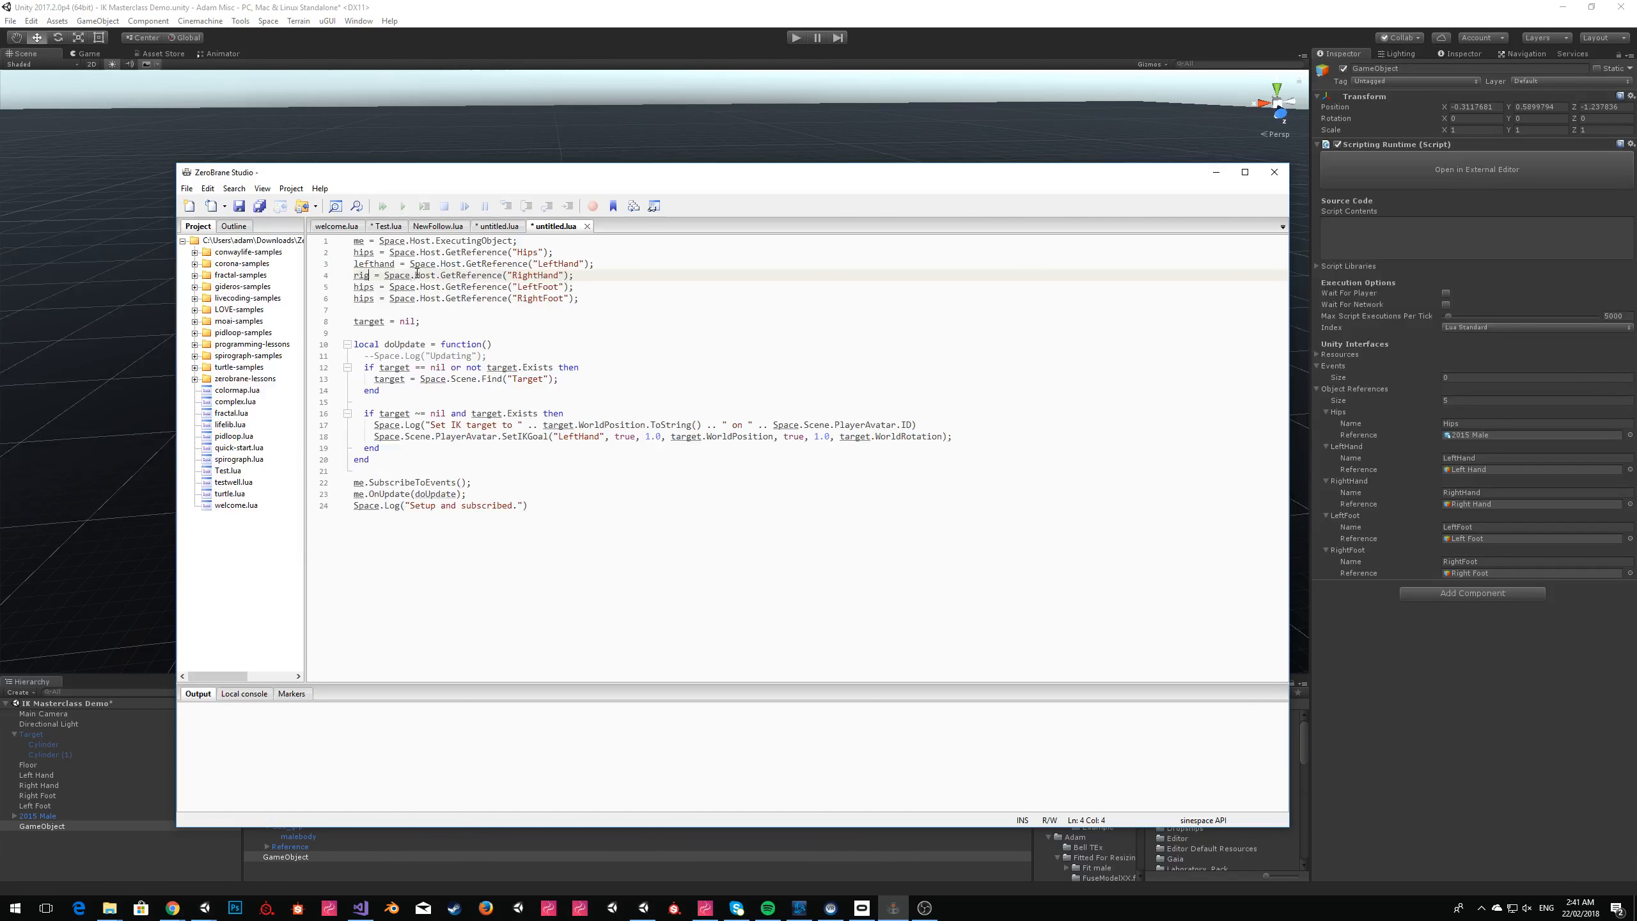
key(Down)
key(Left)
key(Left)
key(Left)
key(Left)
key(Left)
key(ctrl+shift+Left)
text(leftfoot)
key(Down)
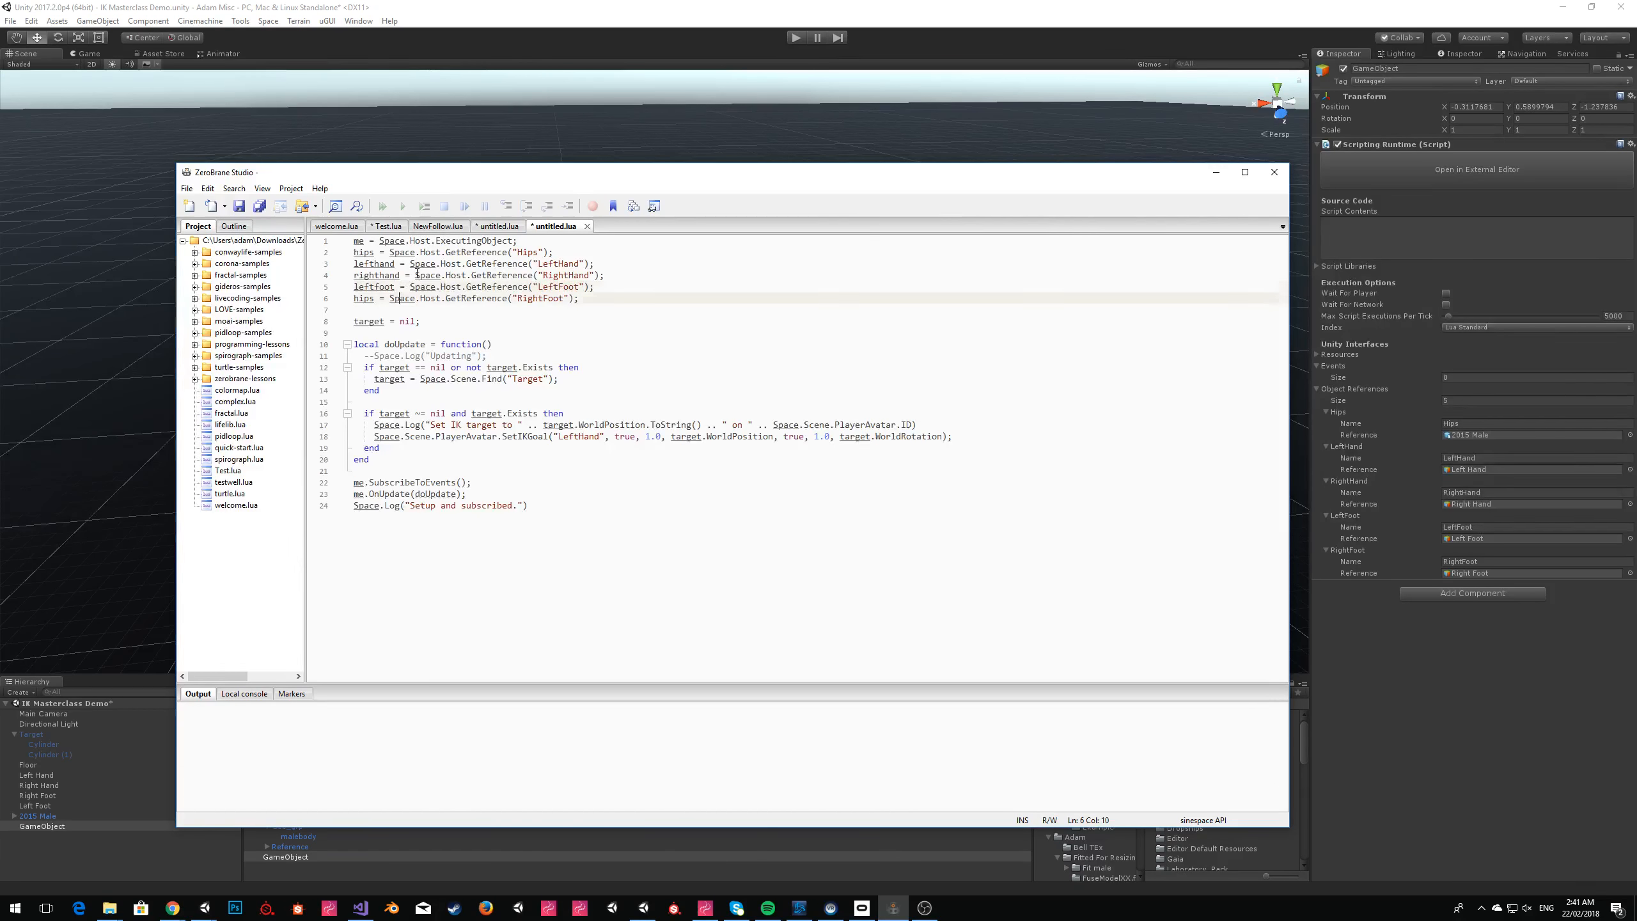
key(ctrl+shift+Right)
text(rightfoot)
Delete the target = nil; line and one adjacent blank line above the doUpdate function.
key(Down)
key(Down)
key(Down)
key(shift+Up)
key(shift+Up)
key(BackSpace)
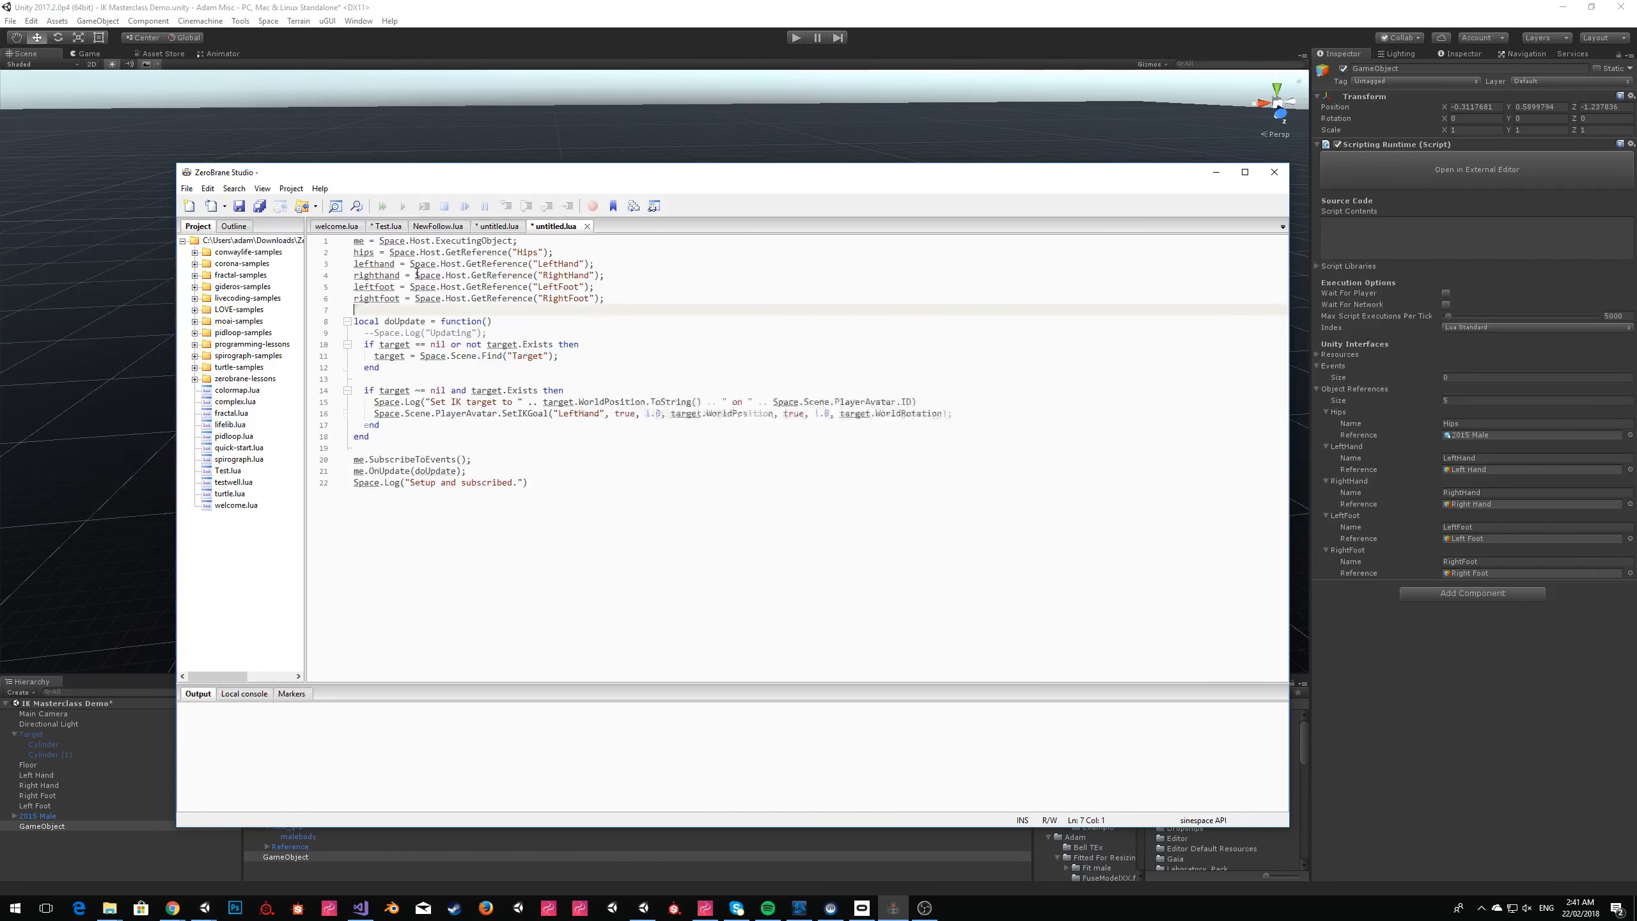
Insert a blank line below the ExecutingObject line and delete all the code inside the doUpdate function.
click(542, 240)
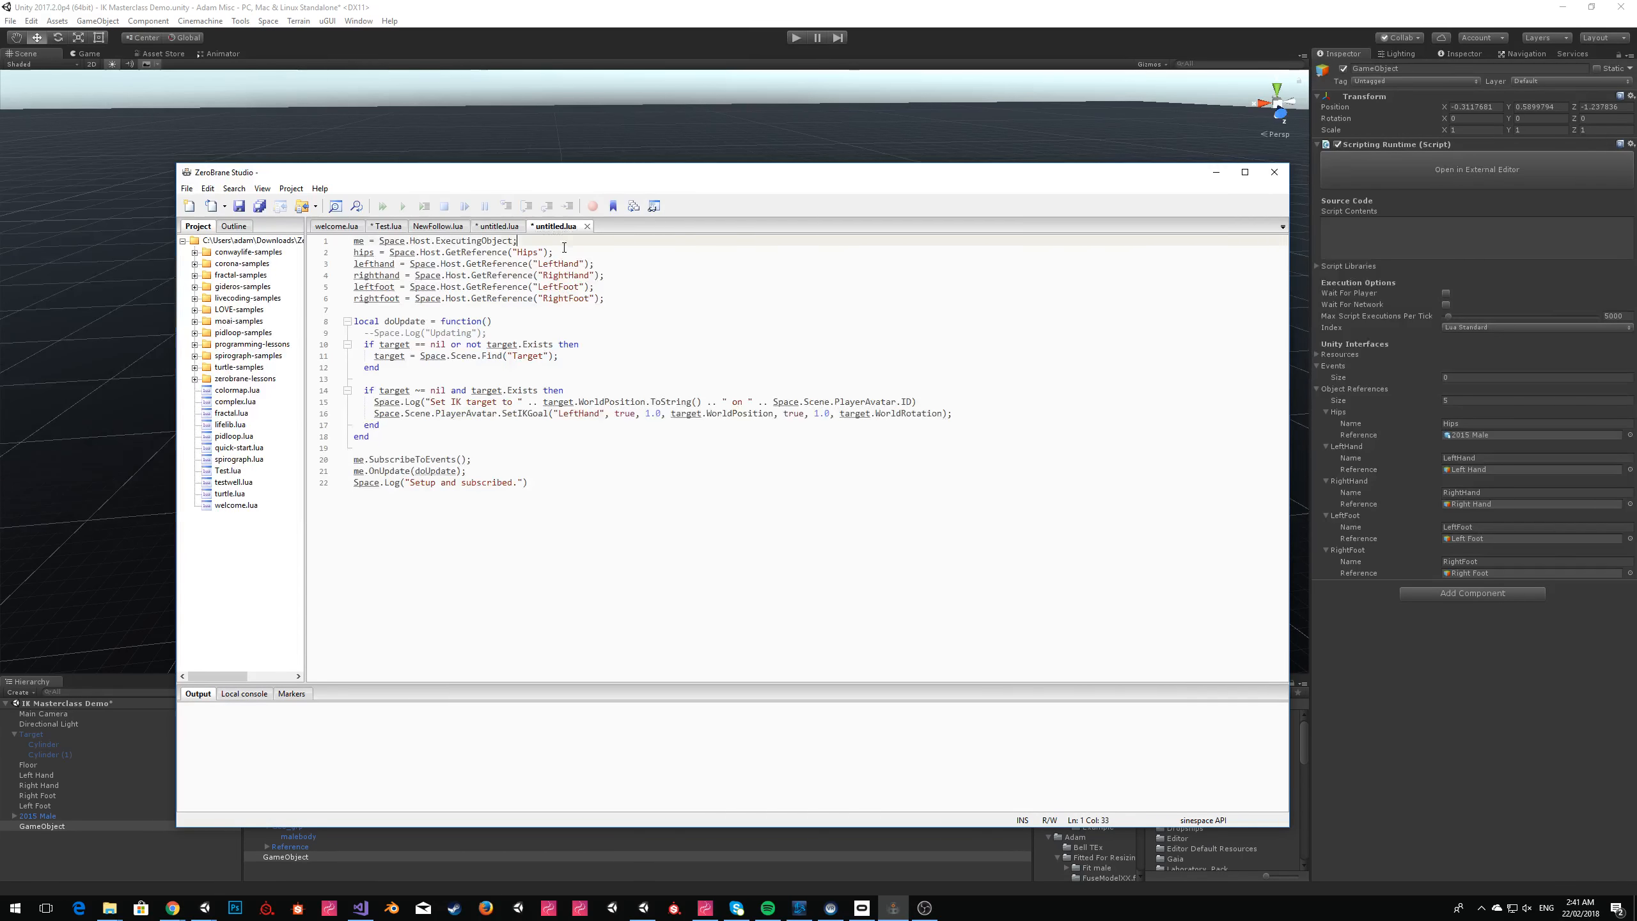
key(Return)
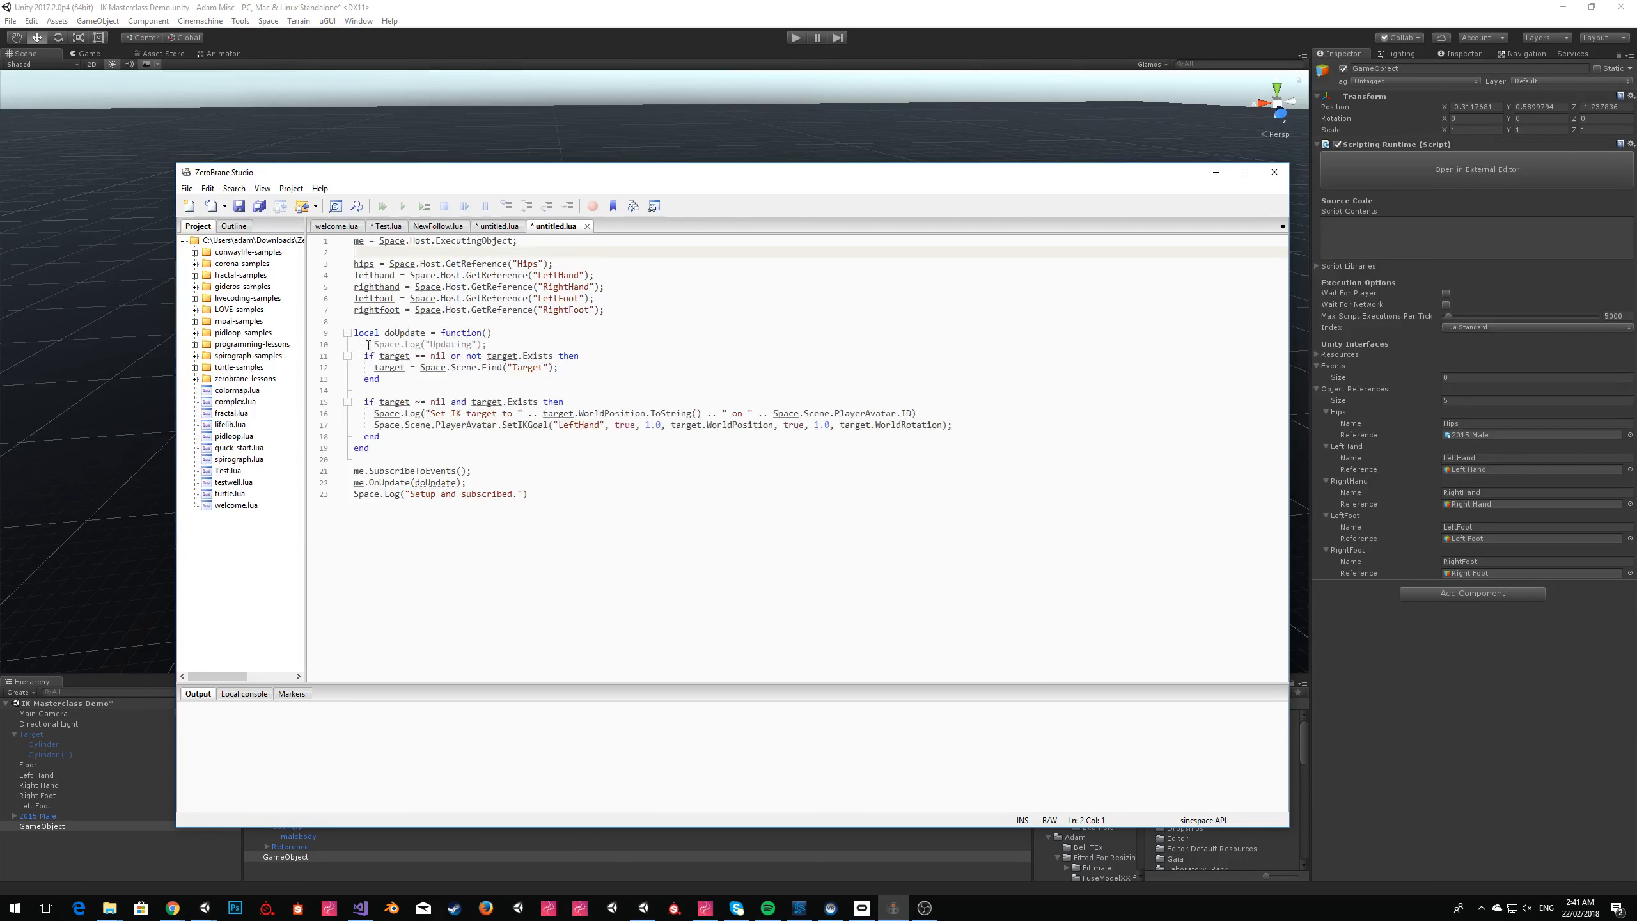
drag(365, 345, 382, 438)
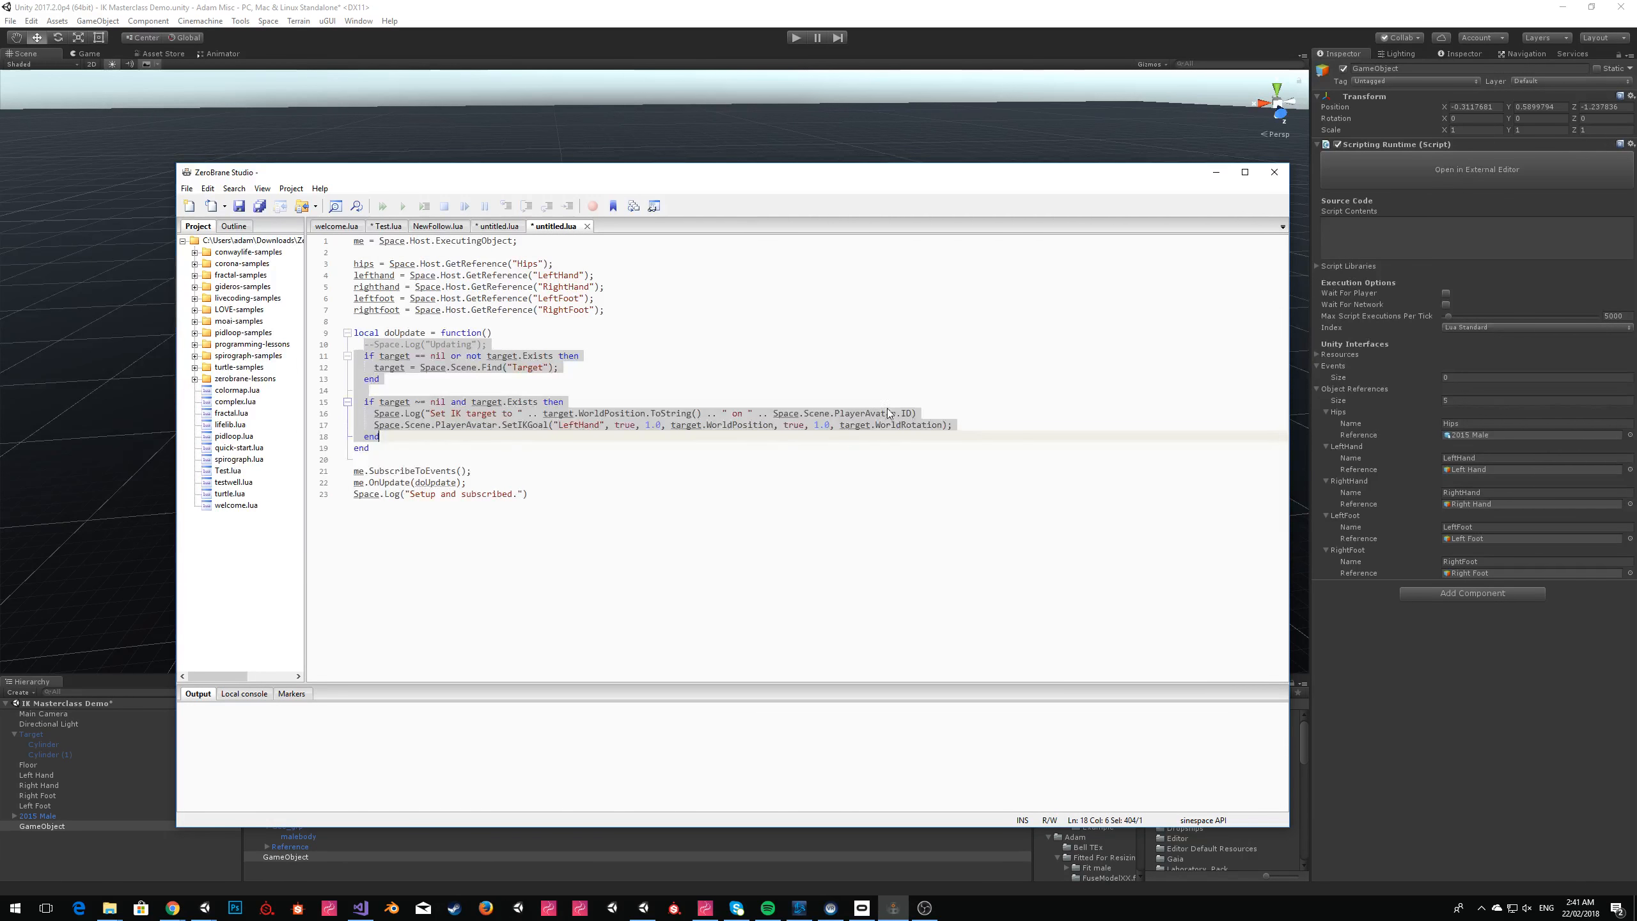
key(Delete)
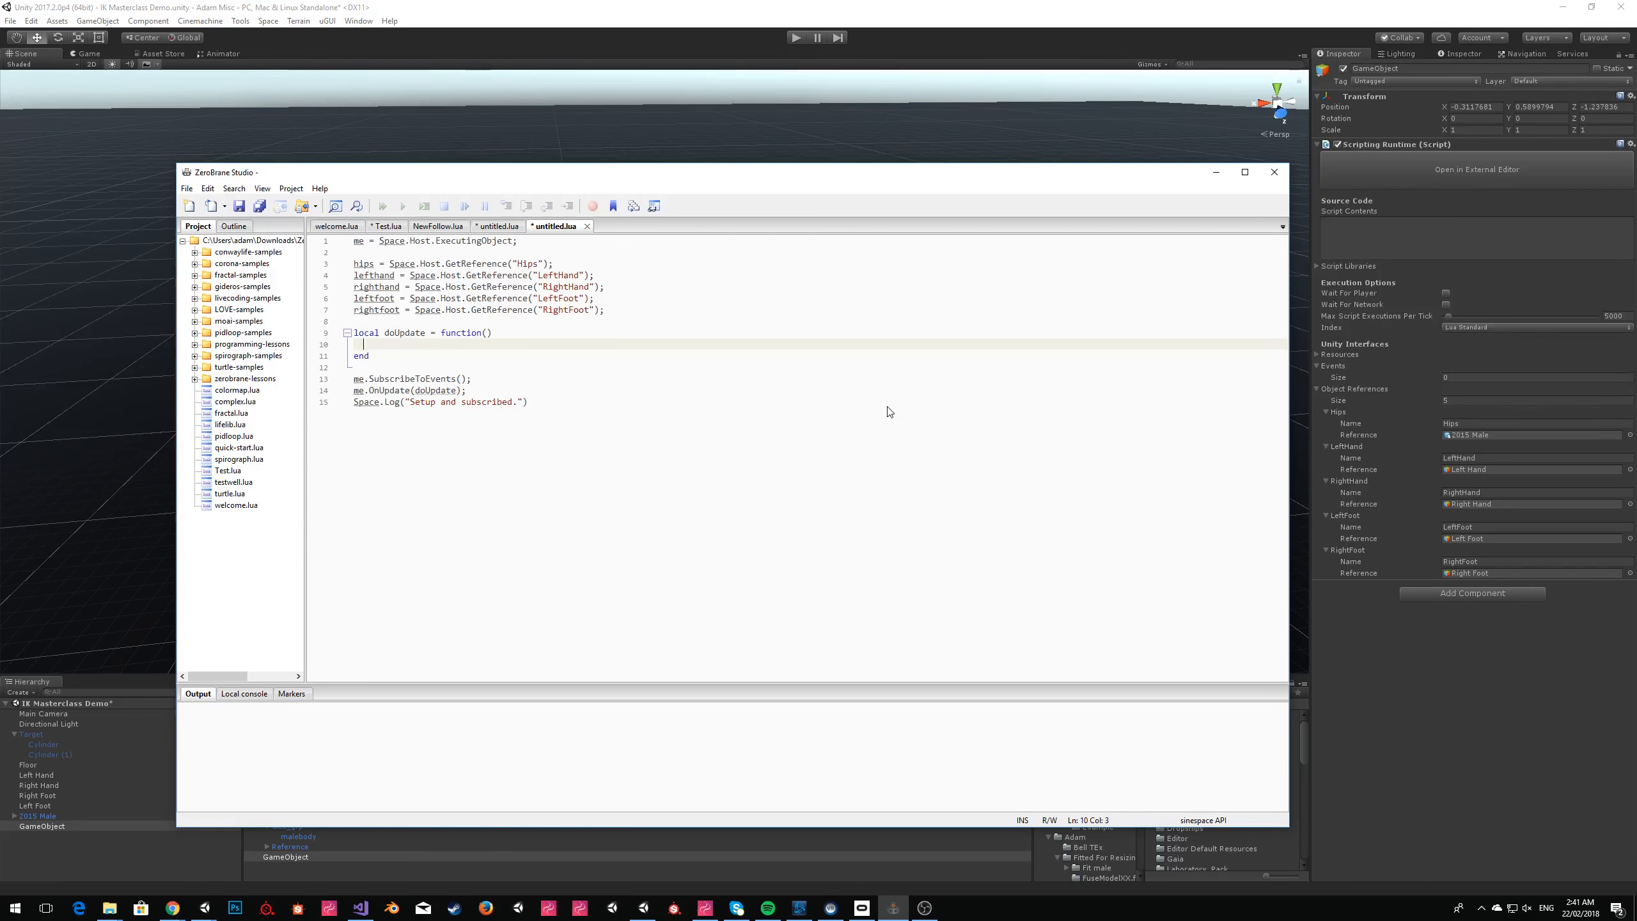
Inside doUpdate, begin the assignment hips.WorldRotation = Quaternion.Euler( with 0 as the X angle.
text(ips.)
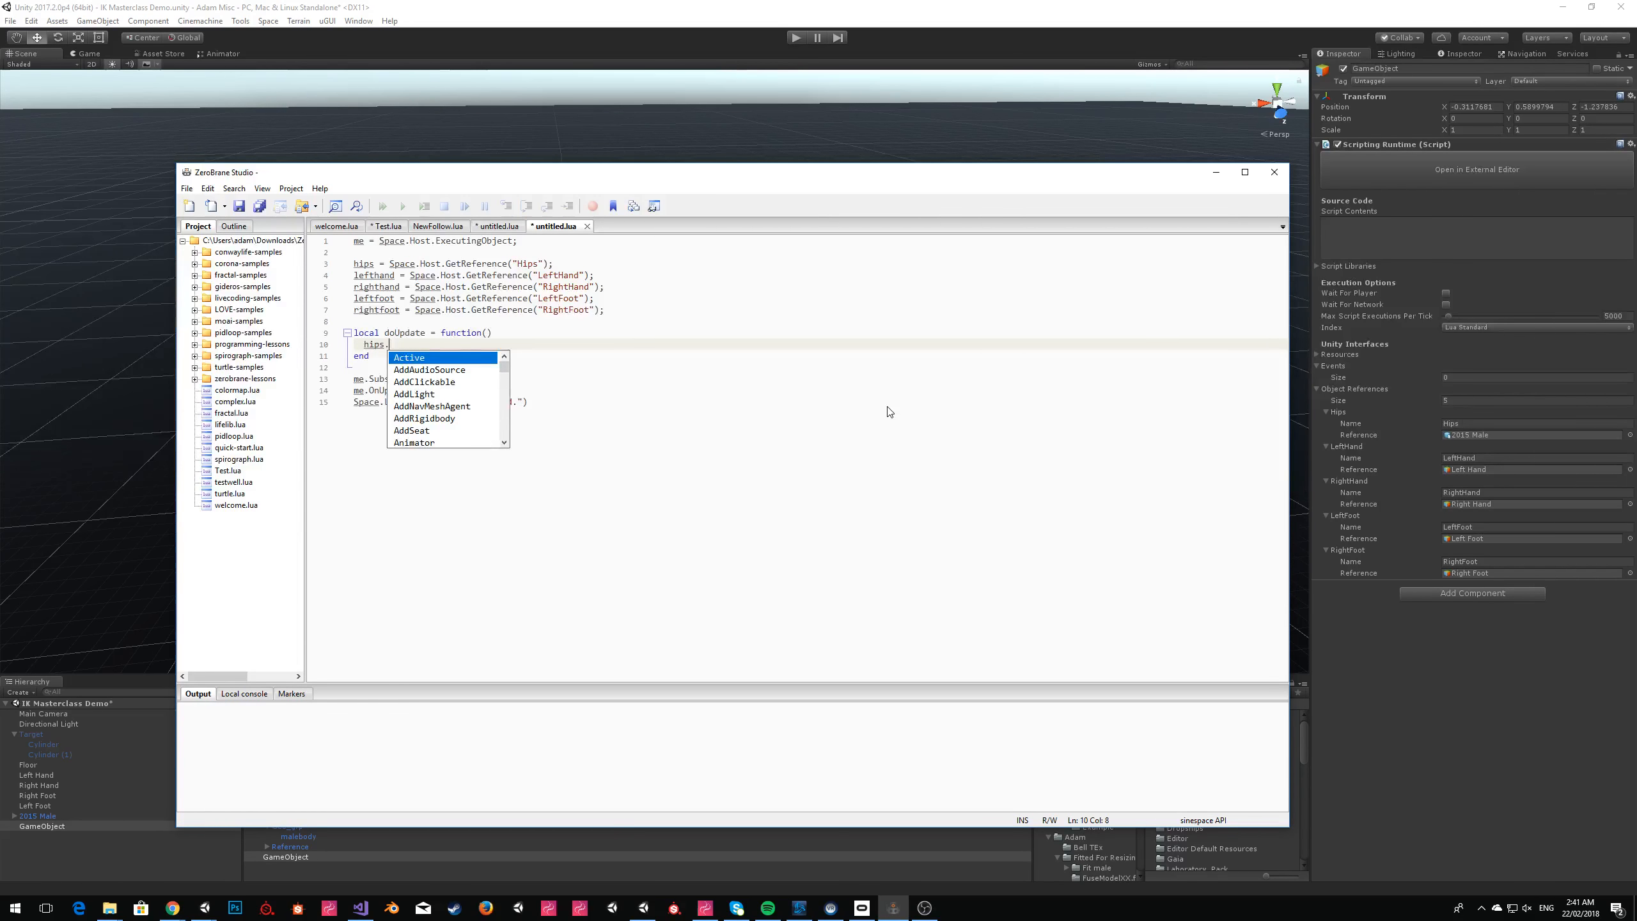
text(World)
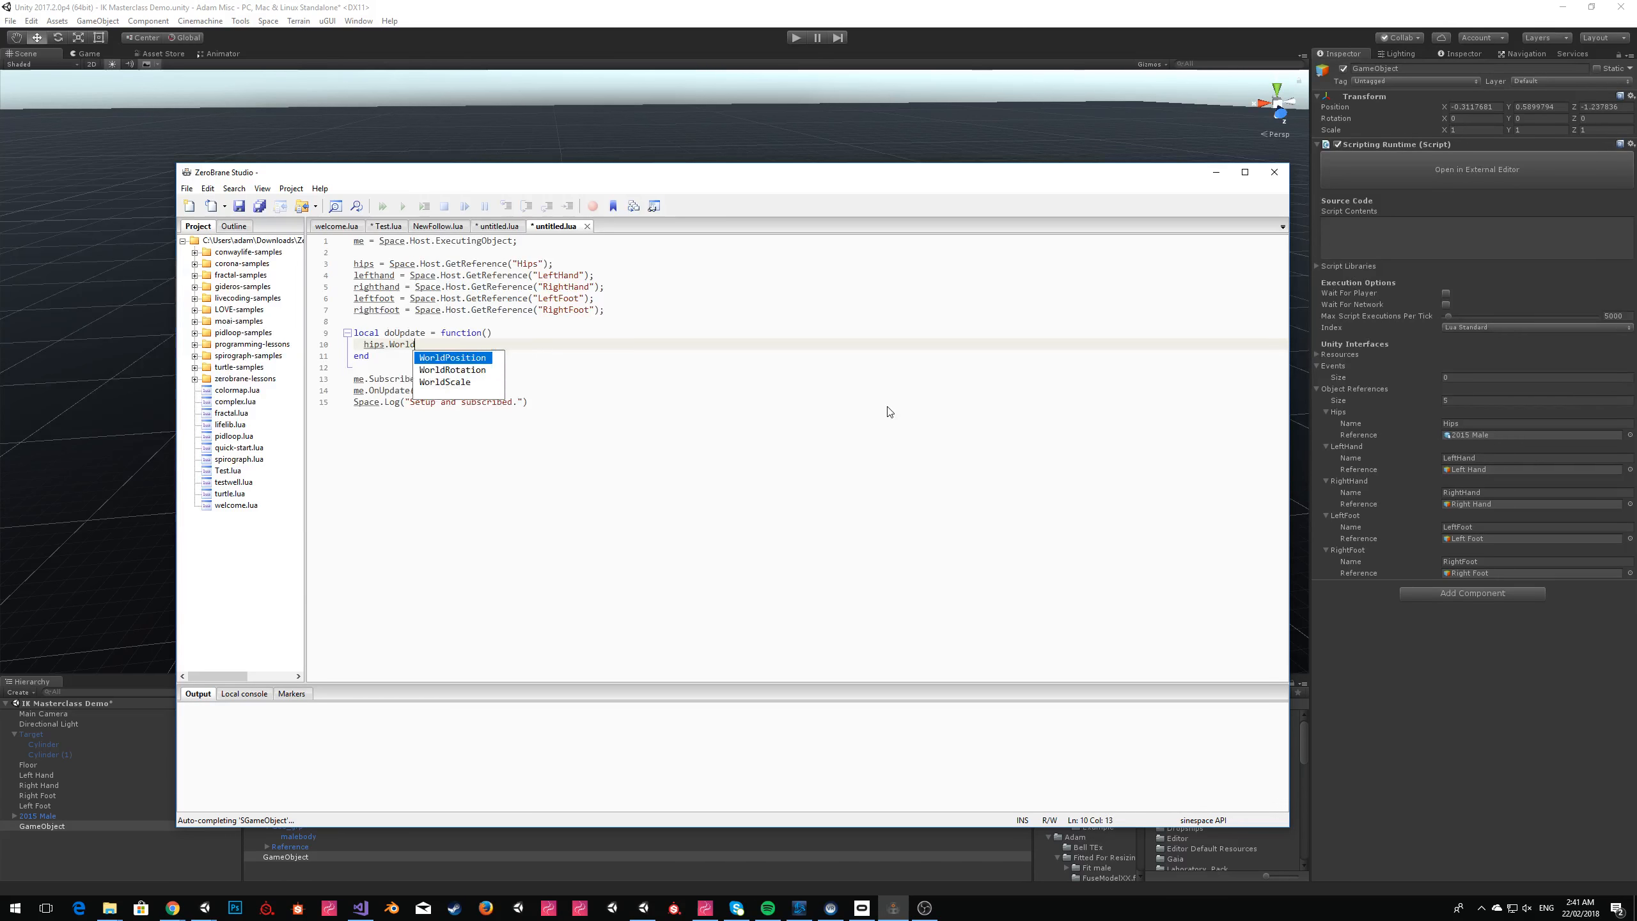
text(Rotation.)
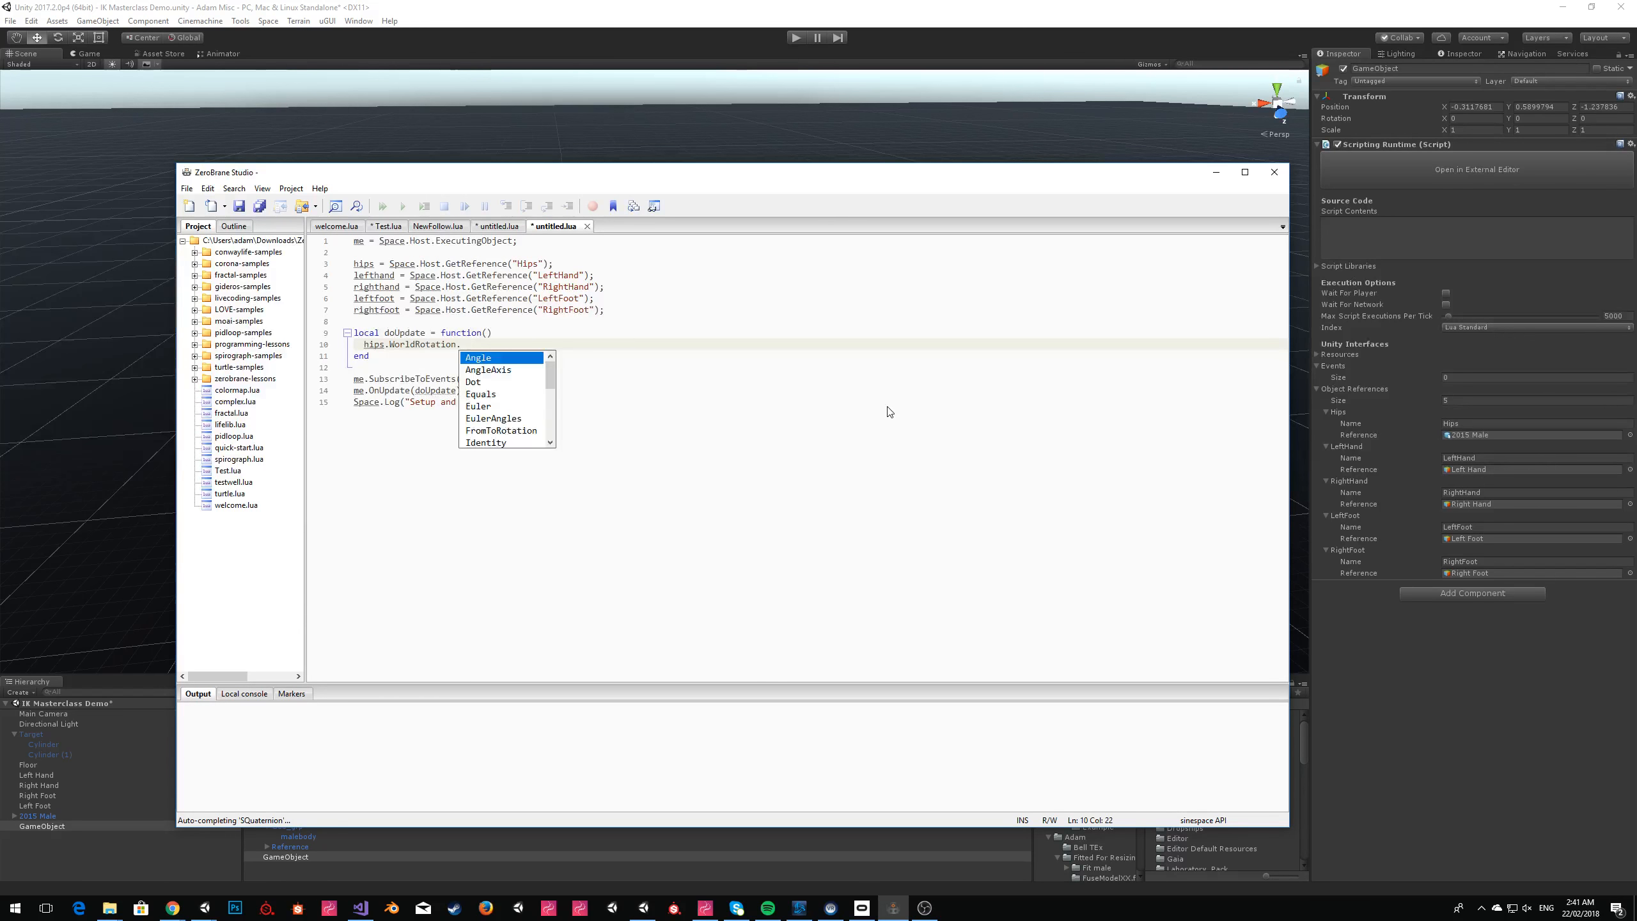
key(BackSpace)
text( = Quat)
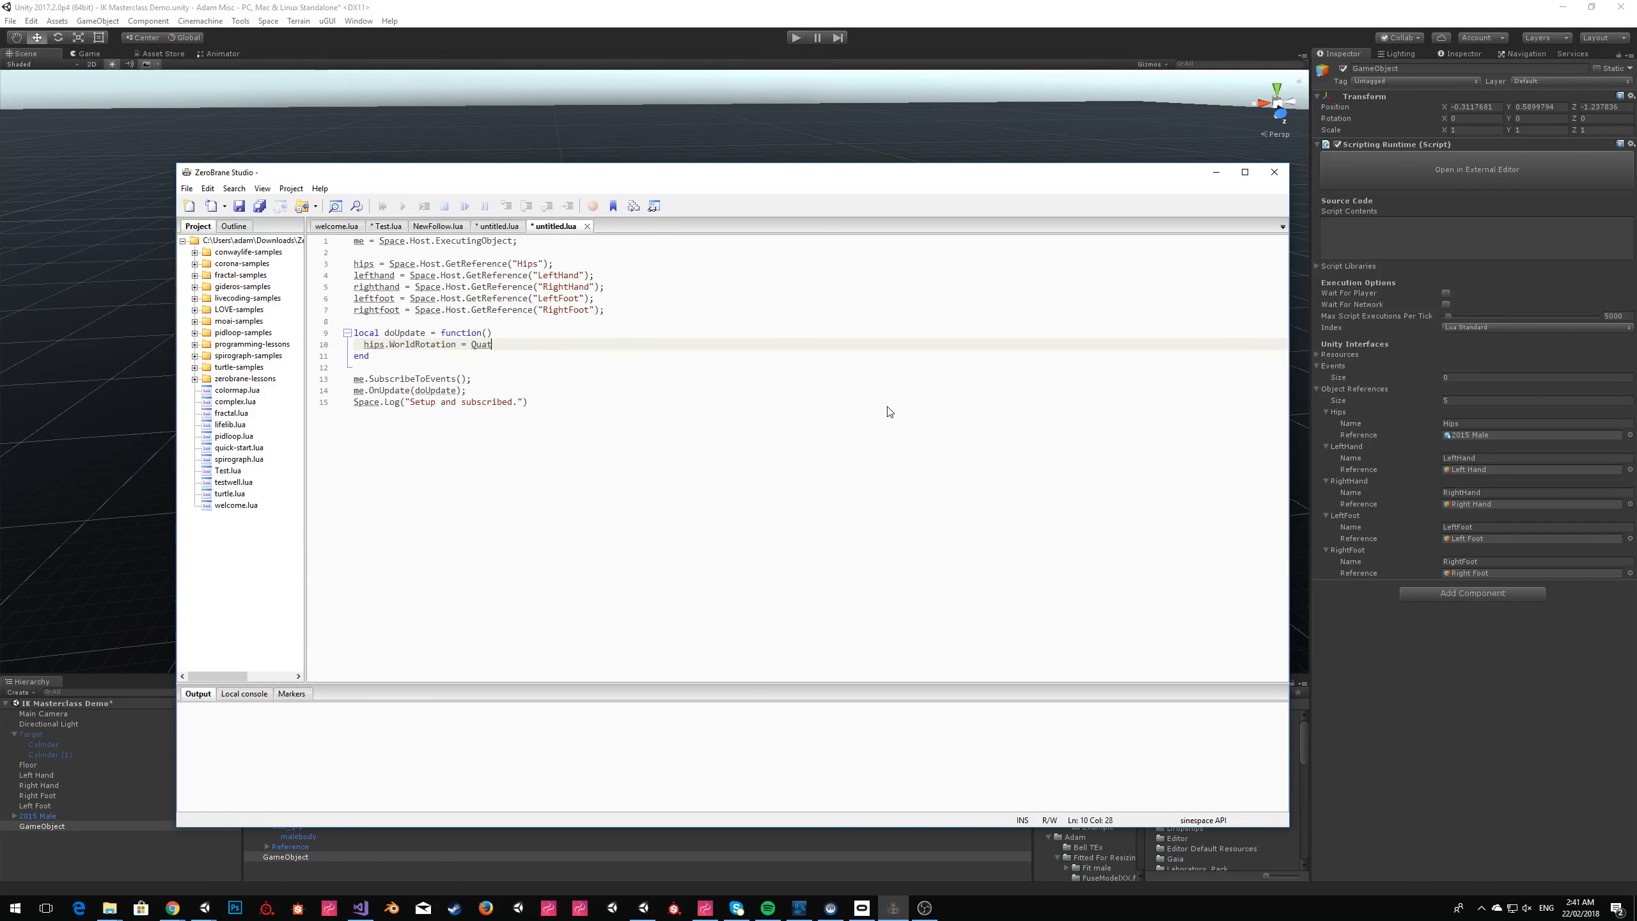
text(ernion.Euler()
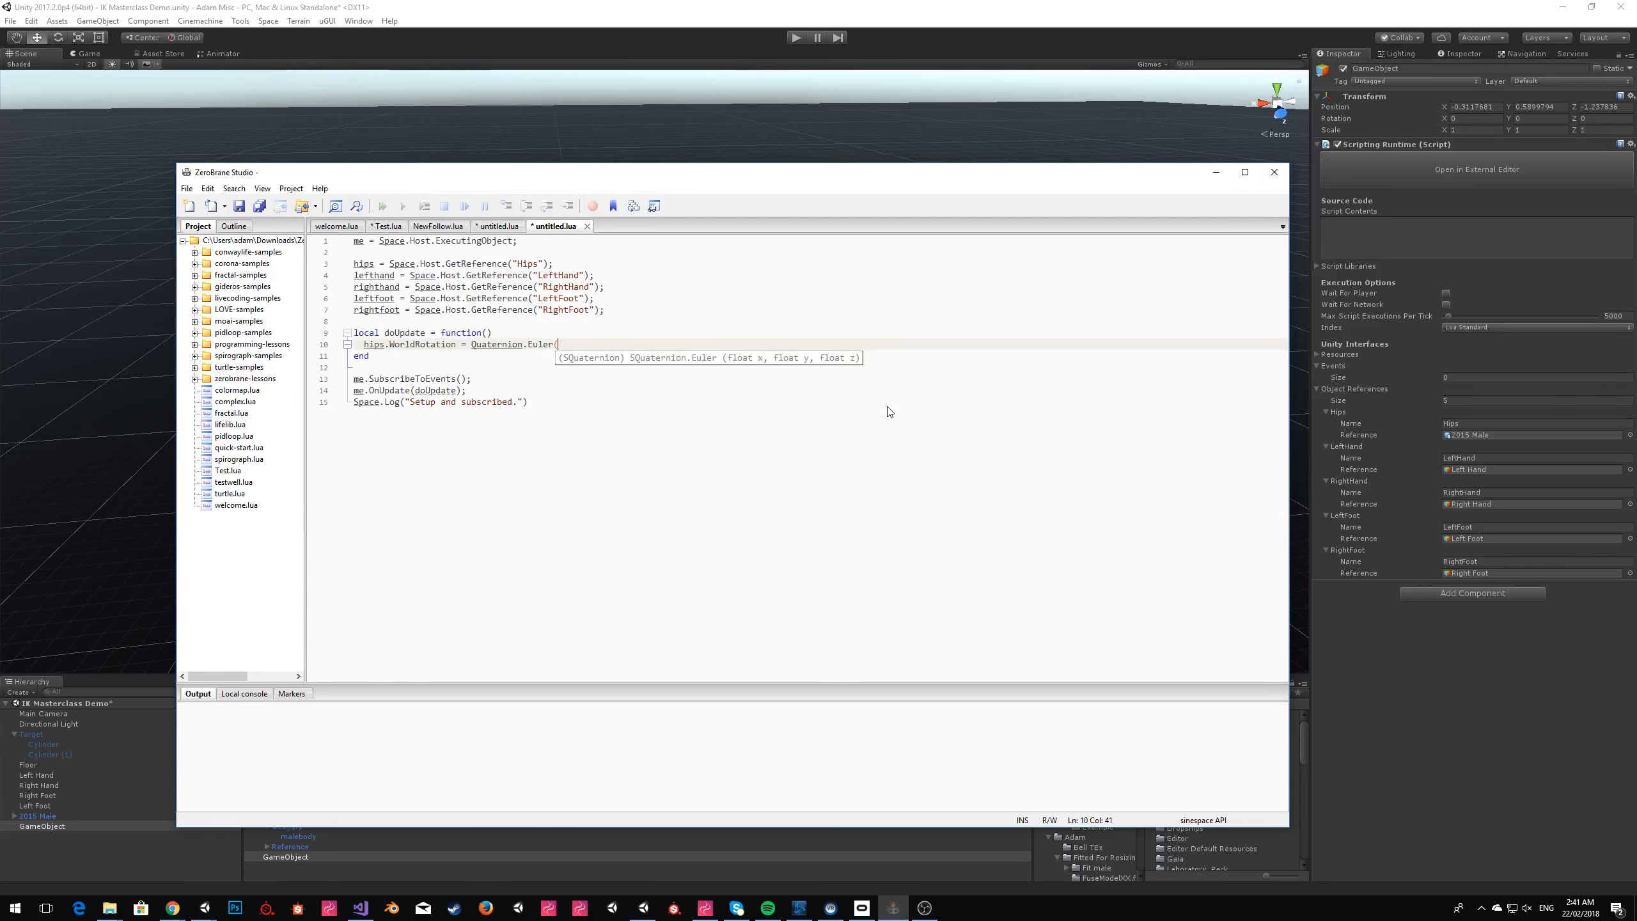
text(0,)
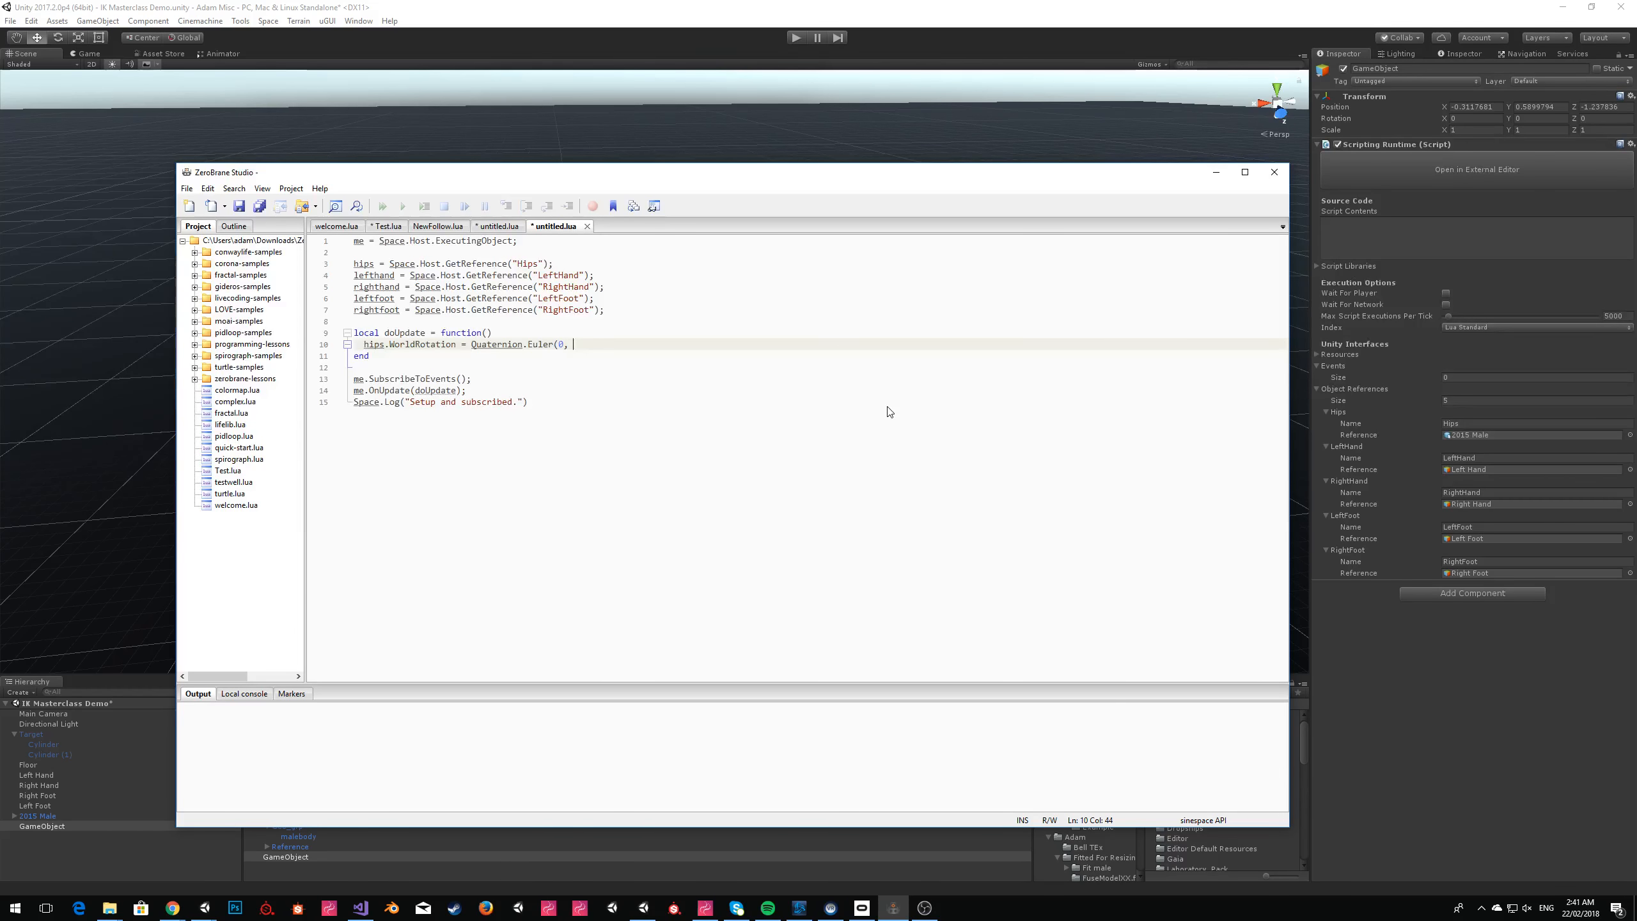
text( Math)
text(.)
Complete the Euler call with Space.Math.PingPong(Space.Time * 60, 360) as the Y angle and 0 as the Z angle.
key(ctrl+shift+Left)
key(ctrl+shift+Left)
text(Space.Ma)
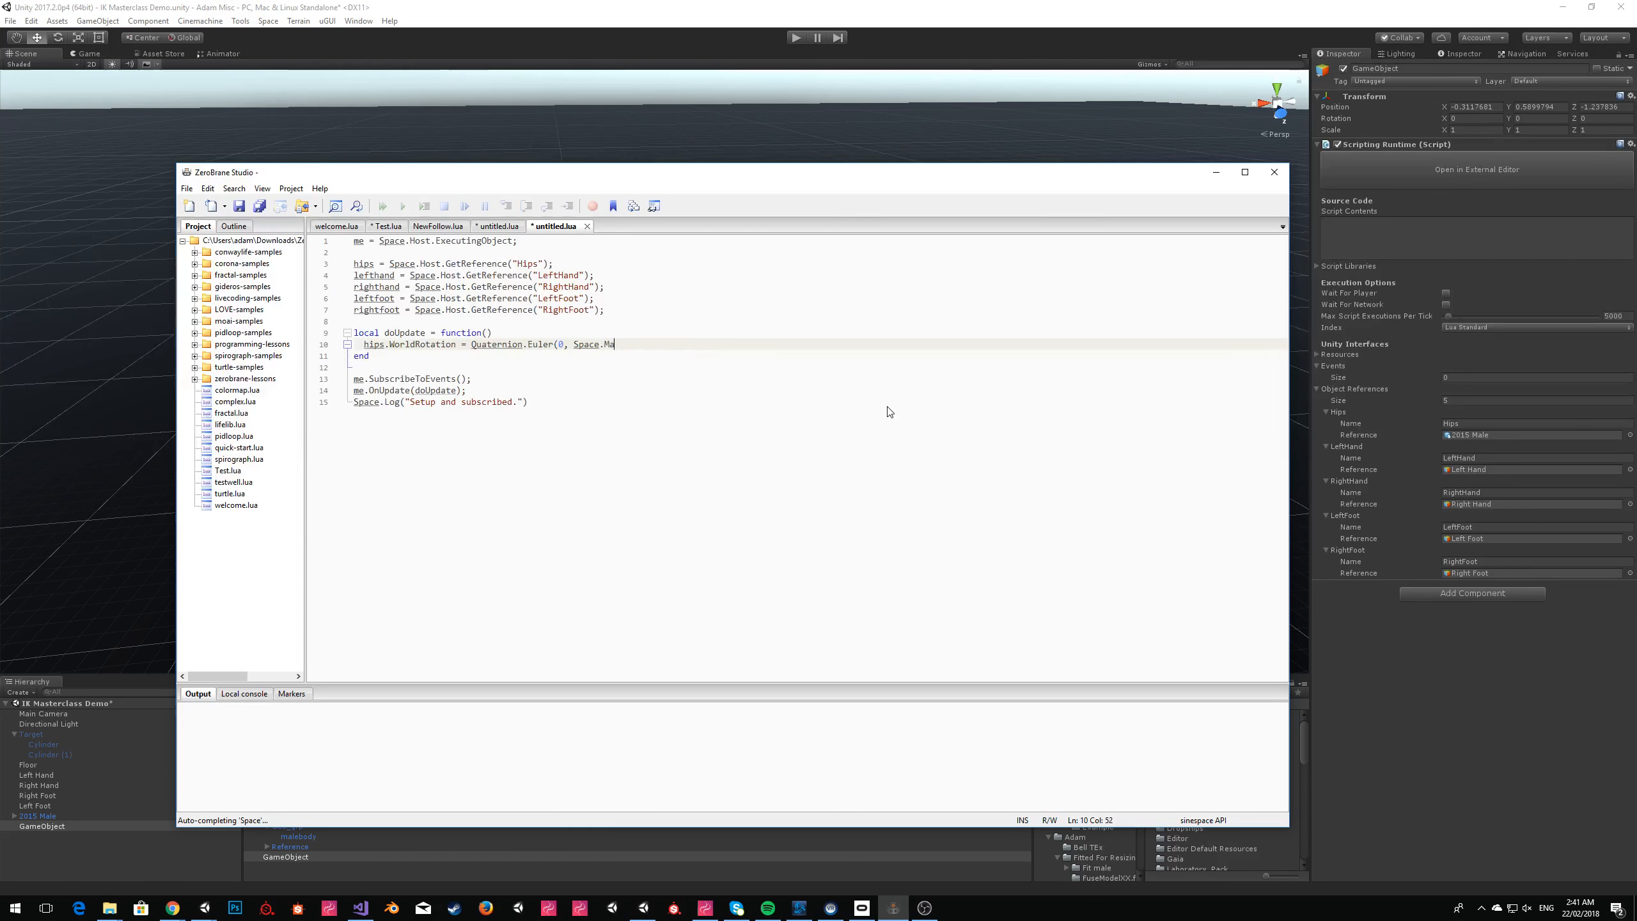
text(th.PingPong()
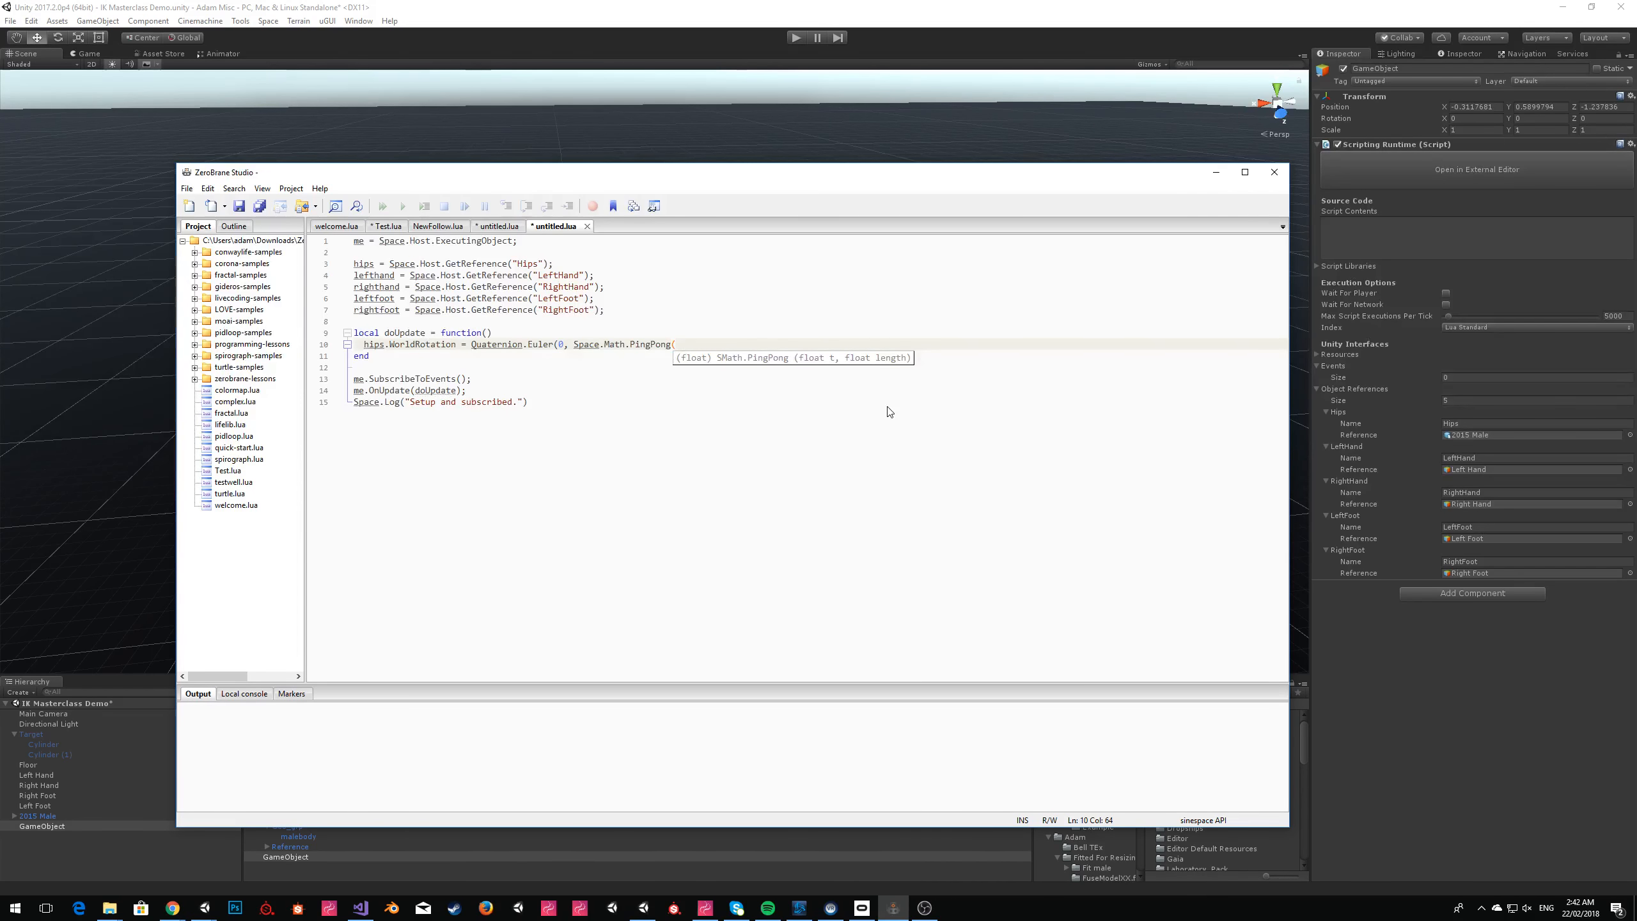
text(Space.T)
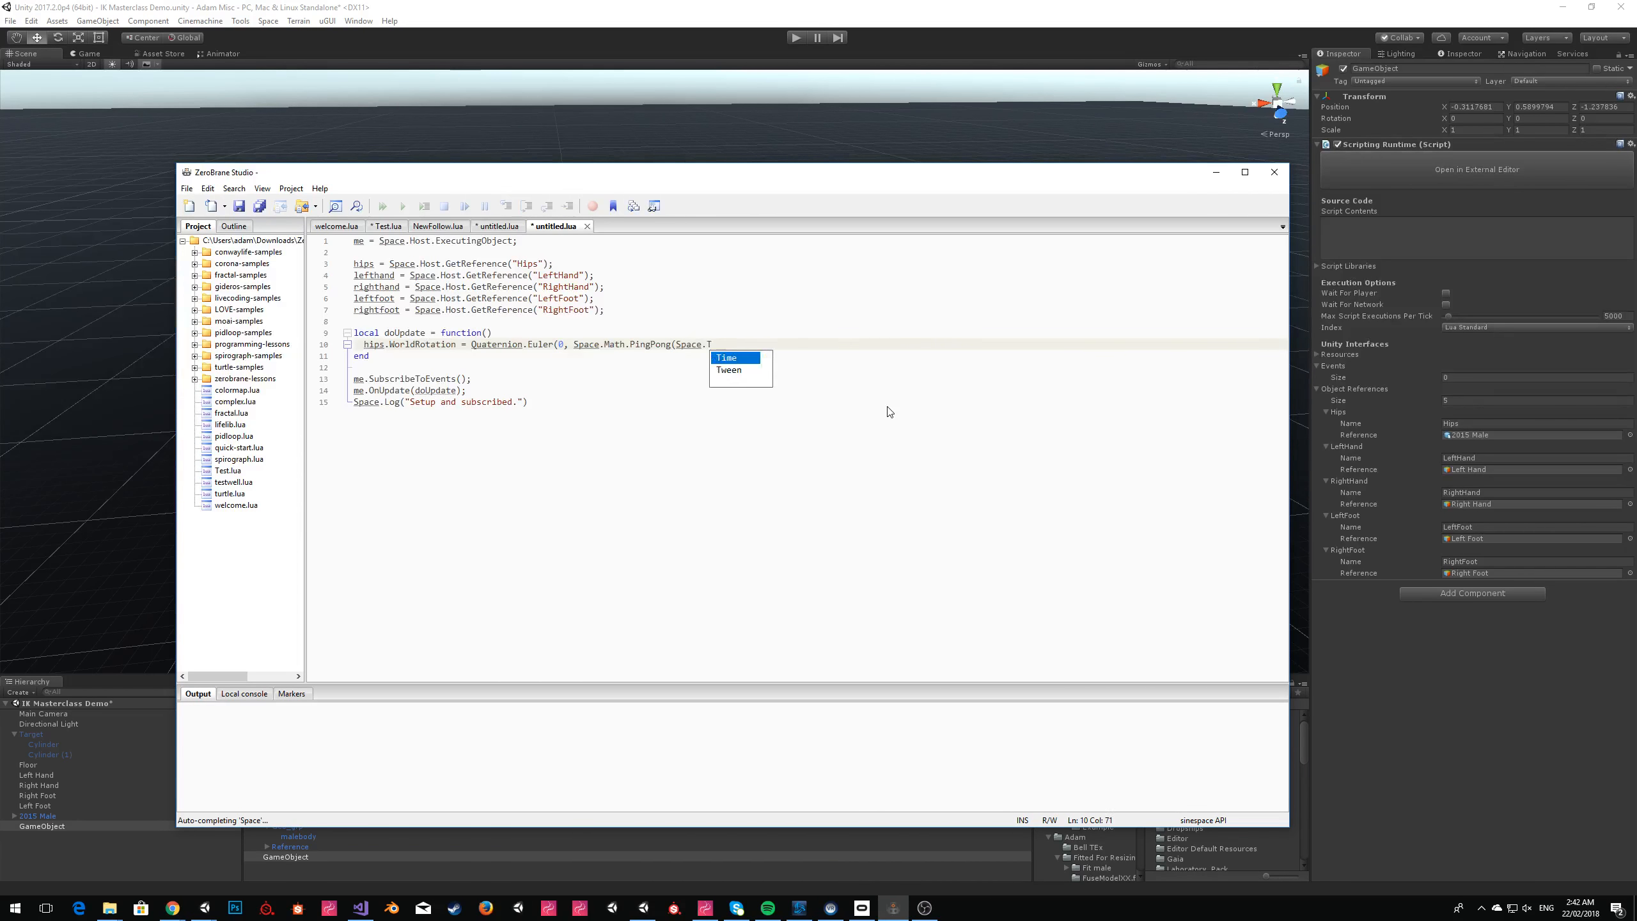
key(Return)
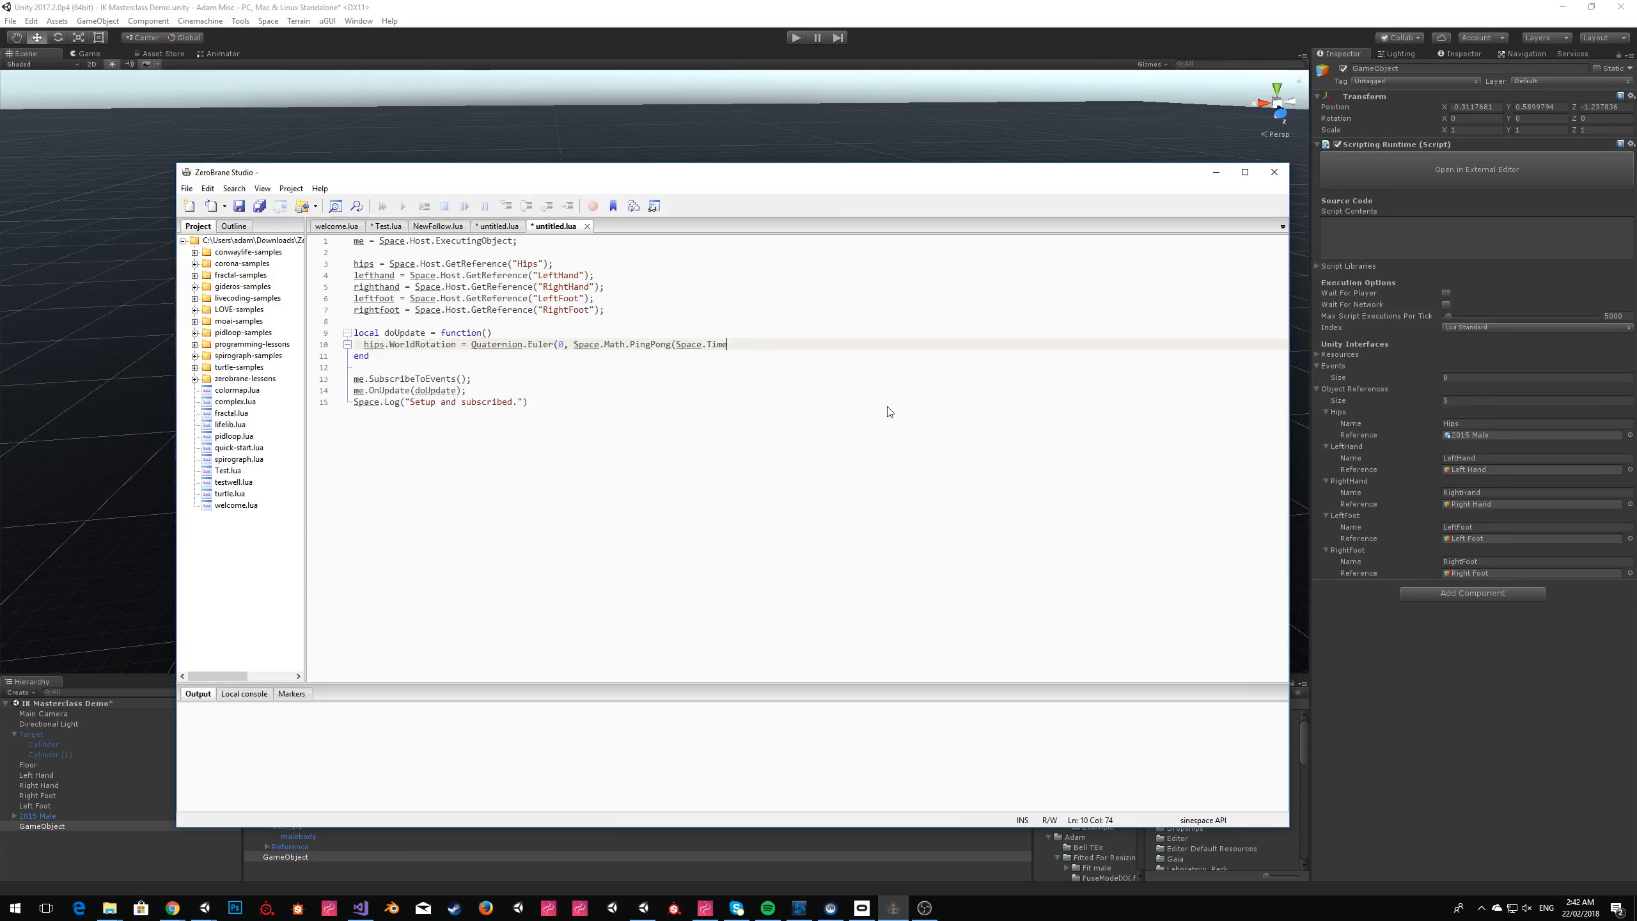
text(,)
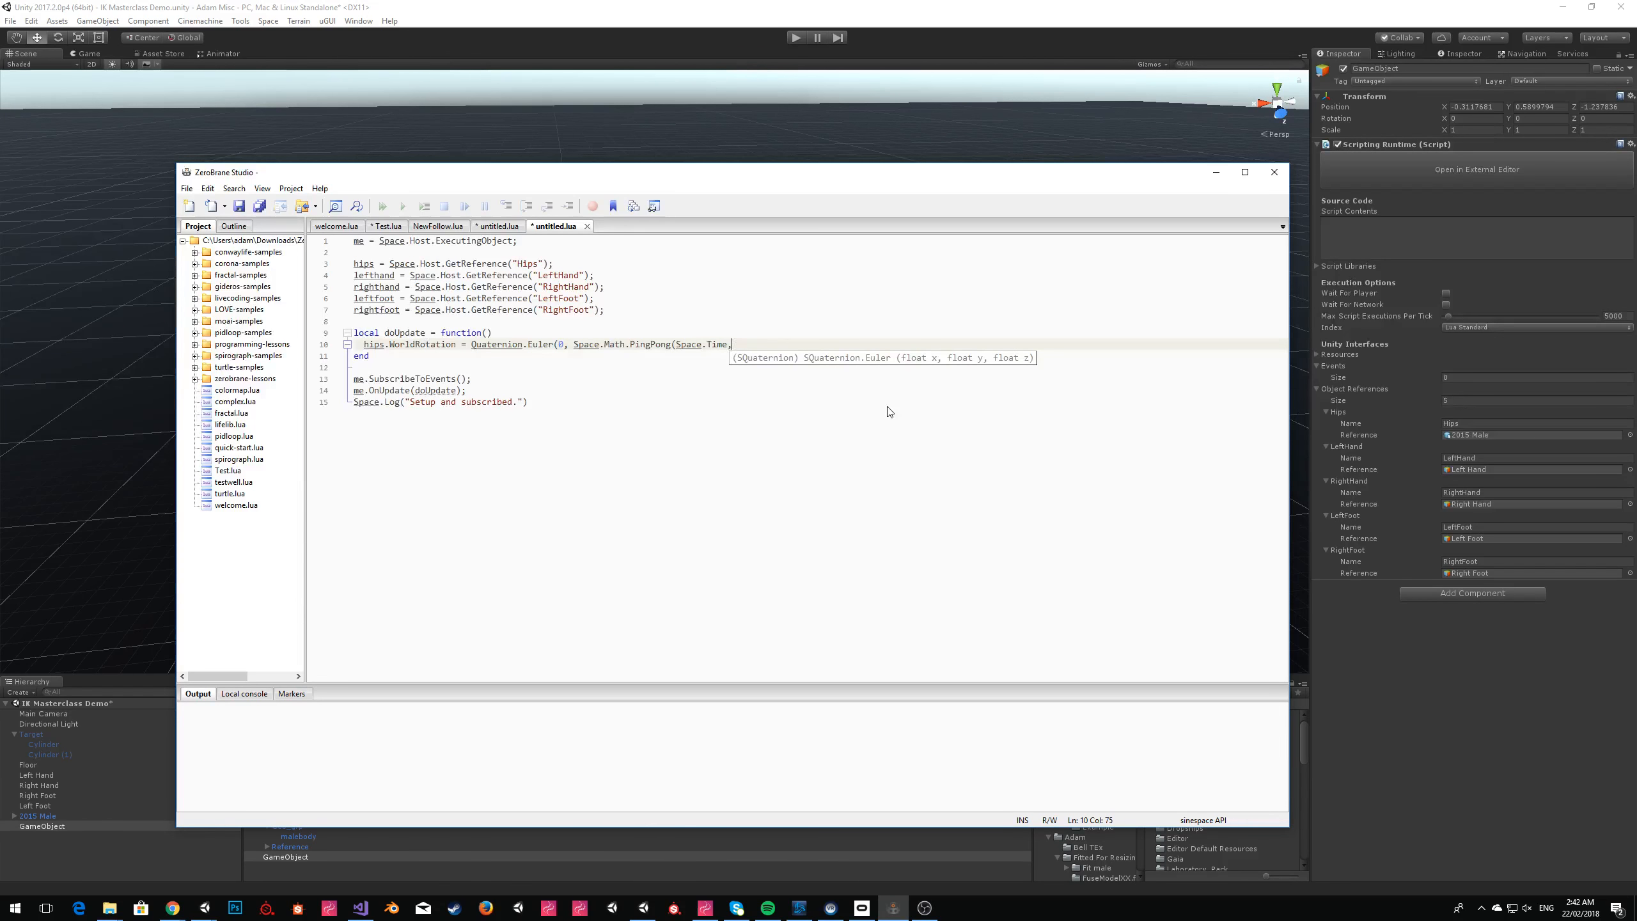
text( 360)
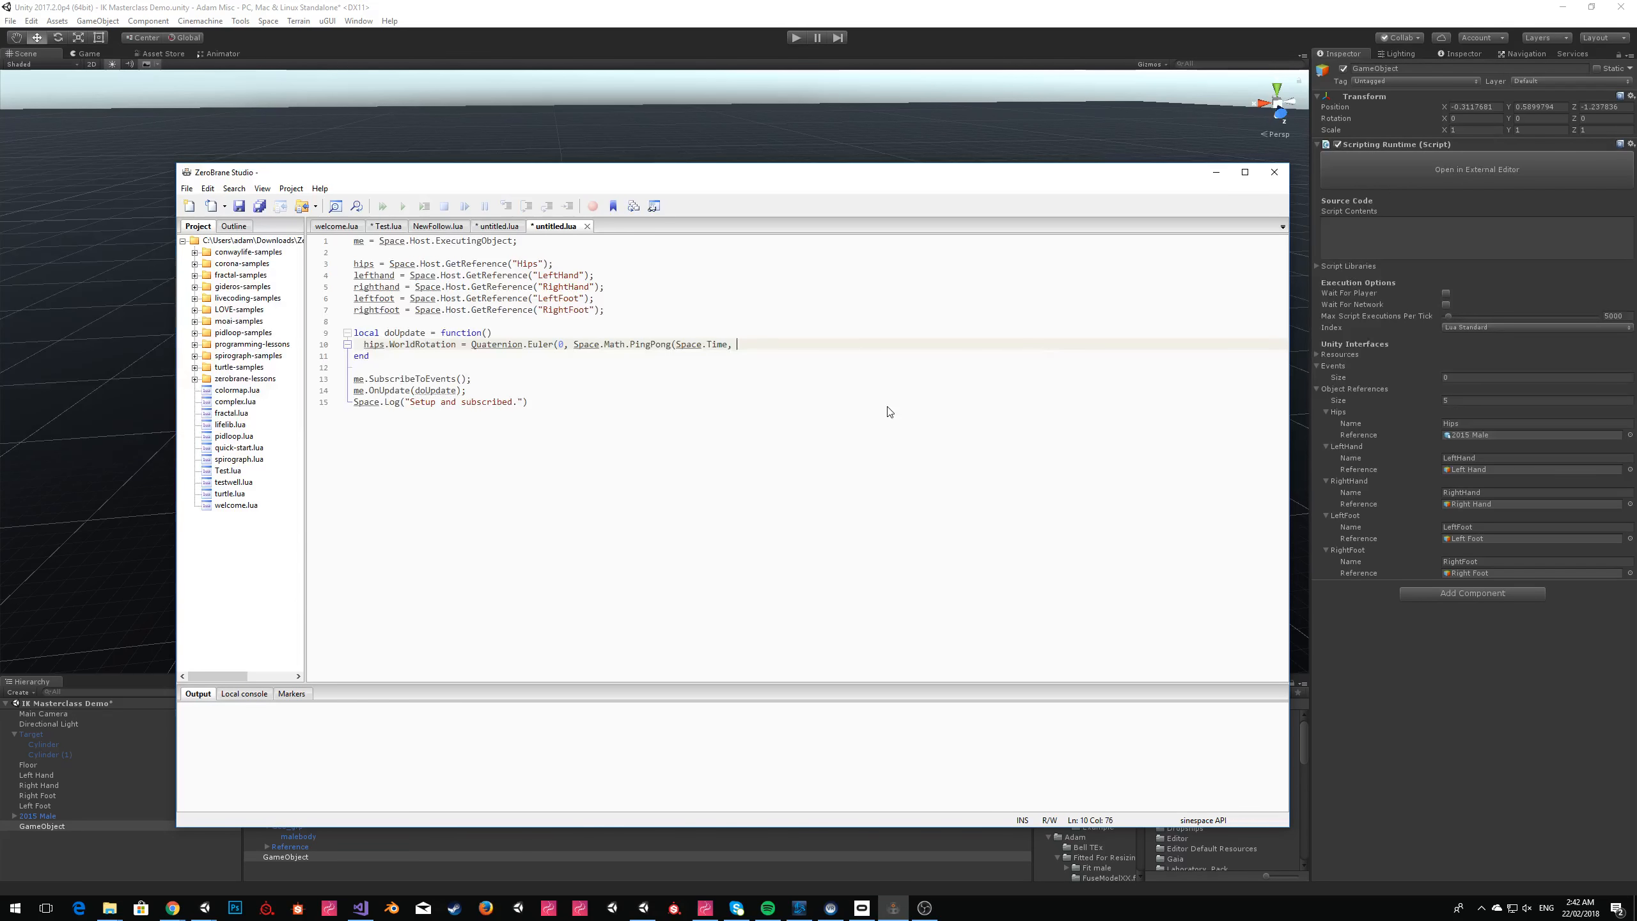
text(), 0);)
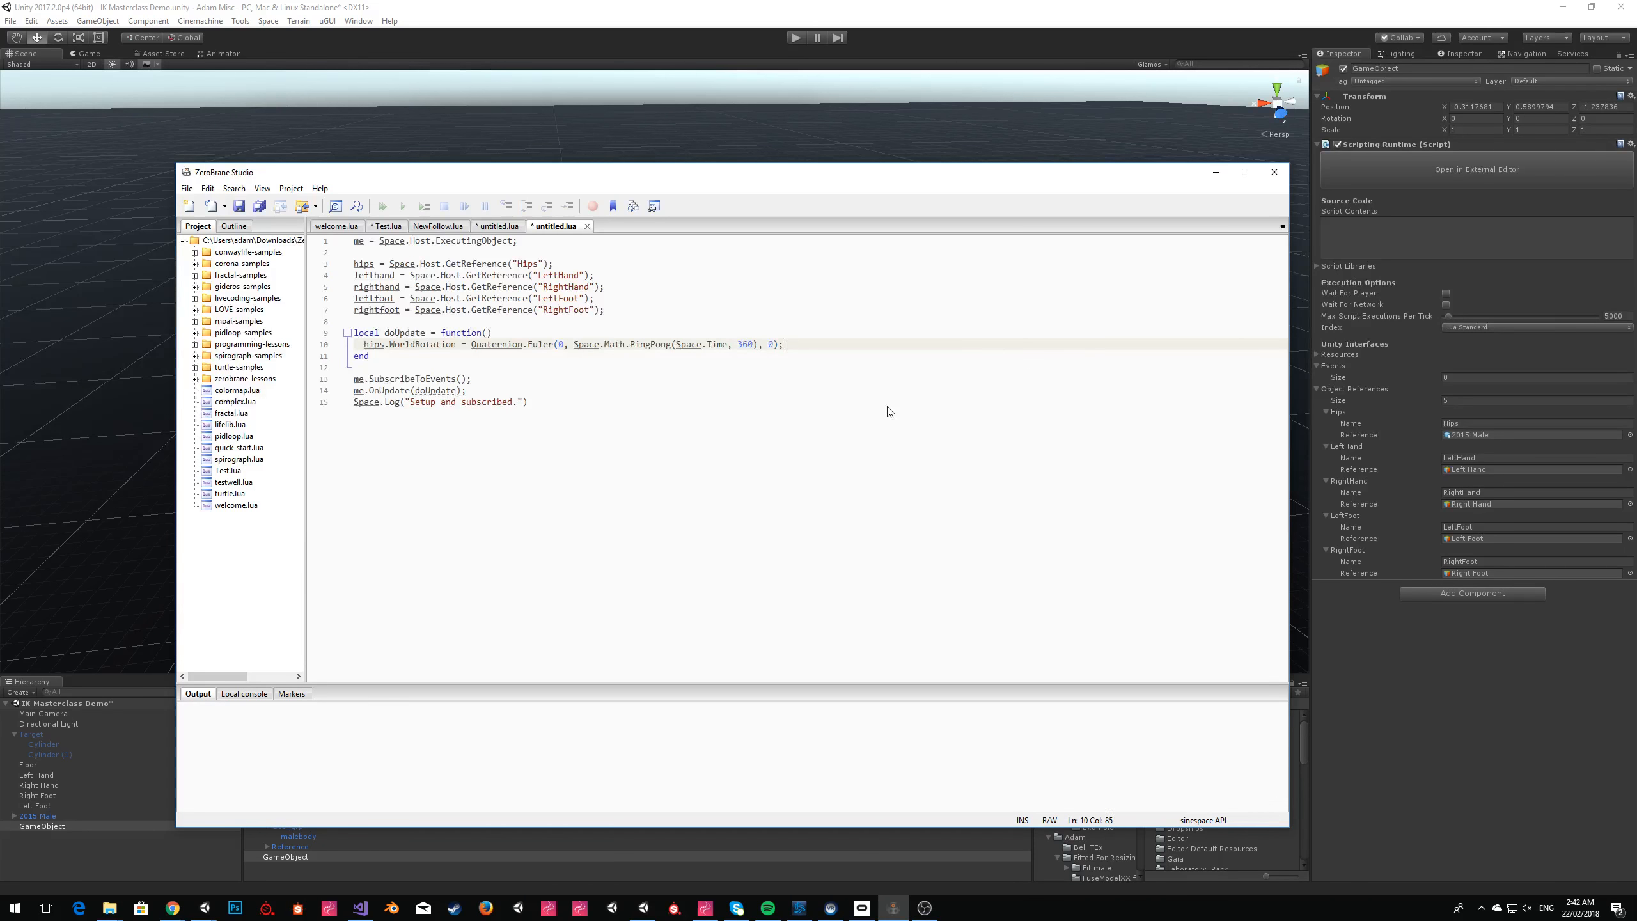
text( * 60)
Copy the whole script and paste it into the GameObject's Script Contents in Unity.
key(shift+Home)
key(ctrl+a)
key(ctrl+c)
click(1354, 243)
key(ctrl+v)
click(1354, 240)
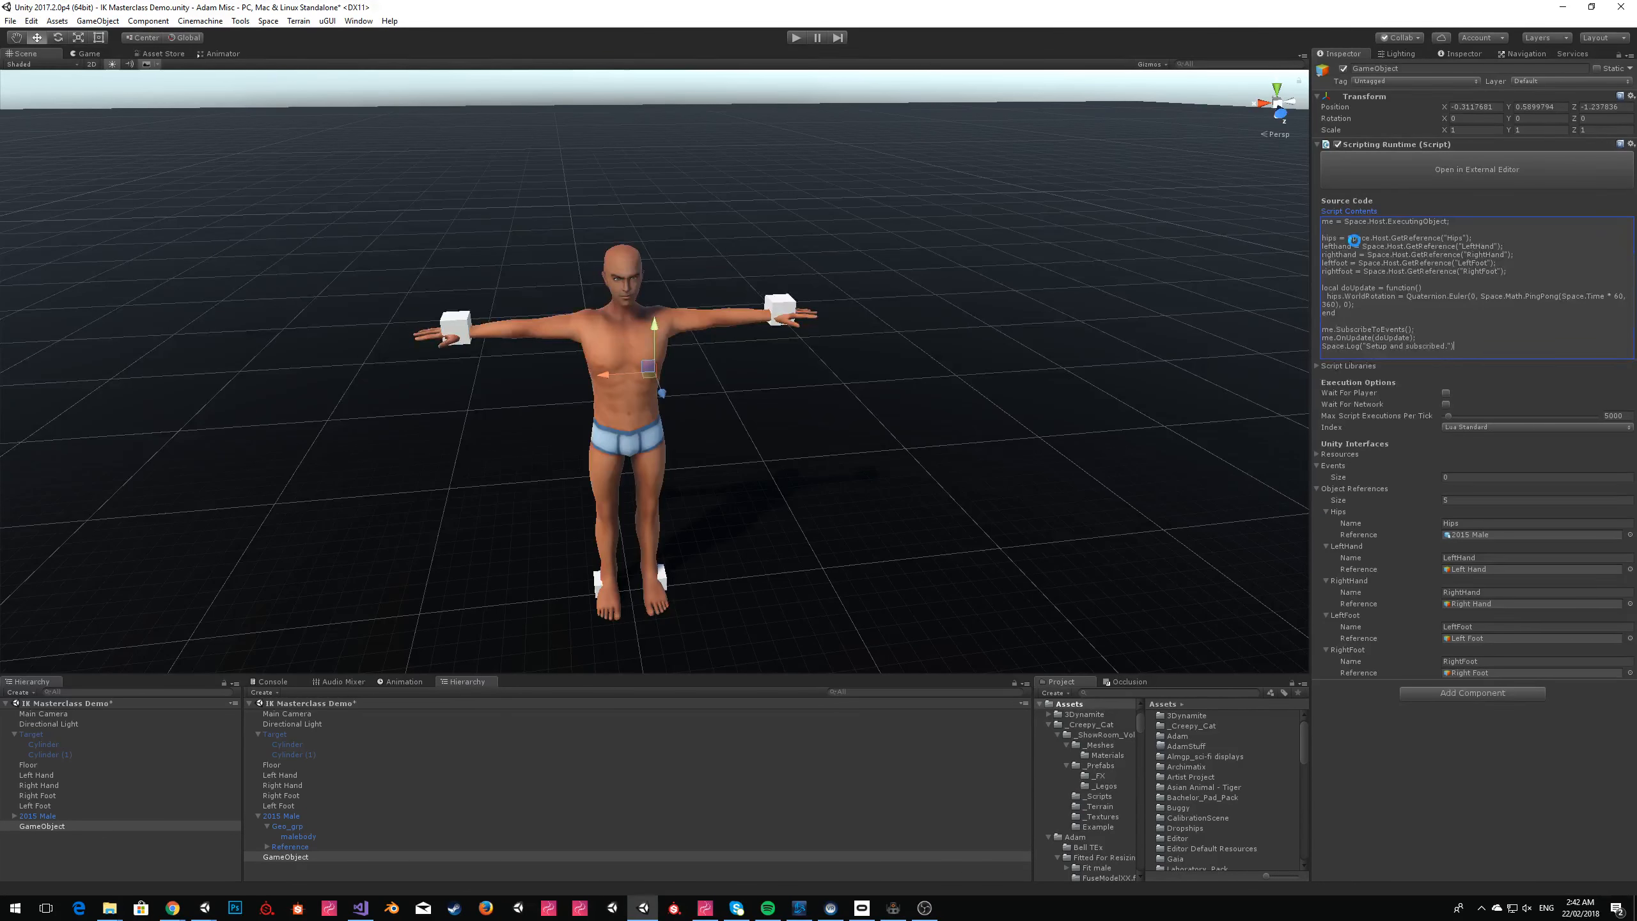
Play the scene, close the Sinespace Editor Pack window, watch the avatar's rotation and stop playback.
click(793, 41)
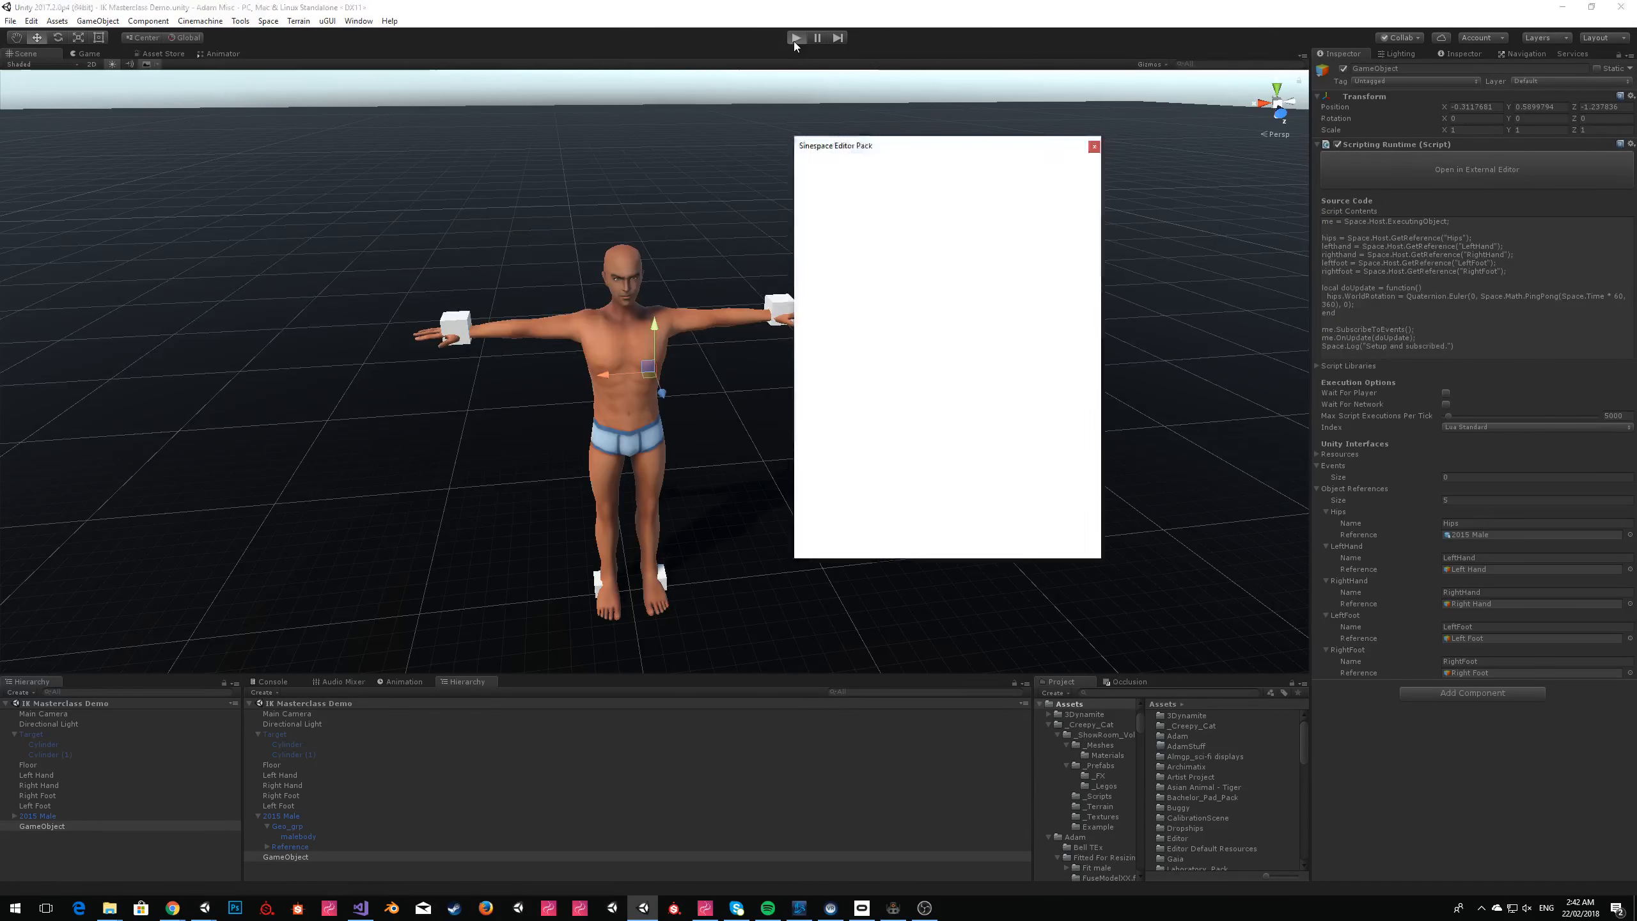
click(1093, 147)
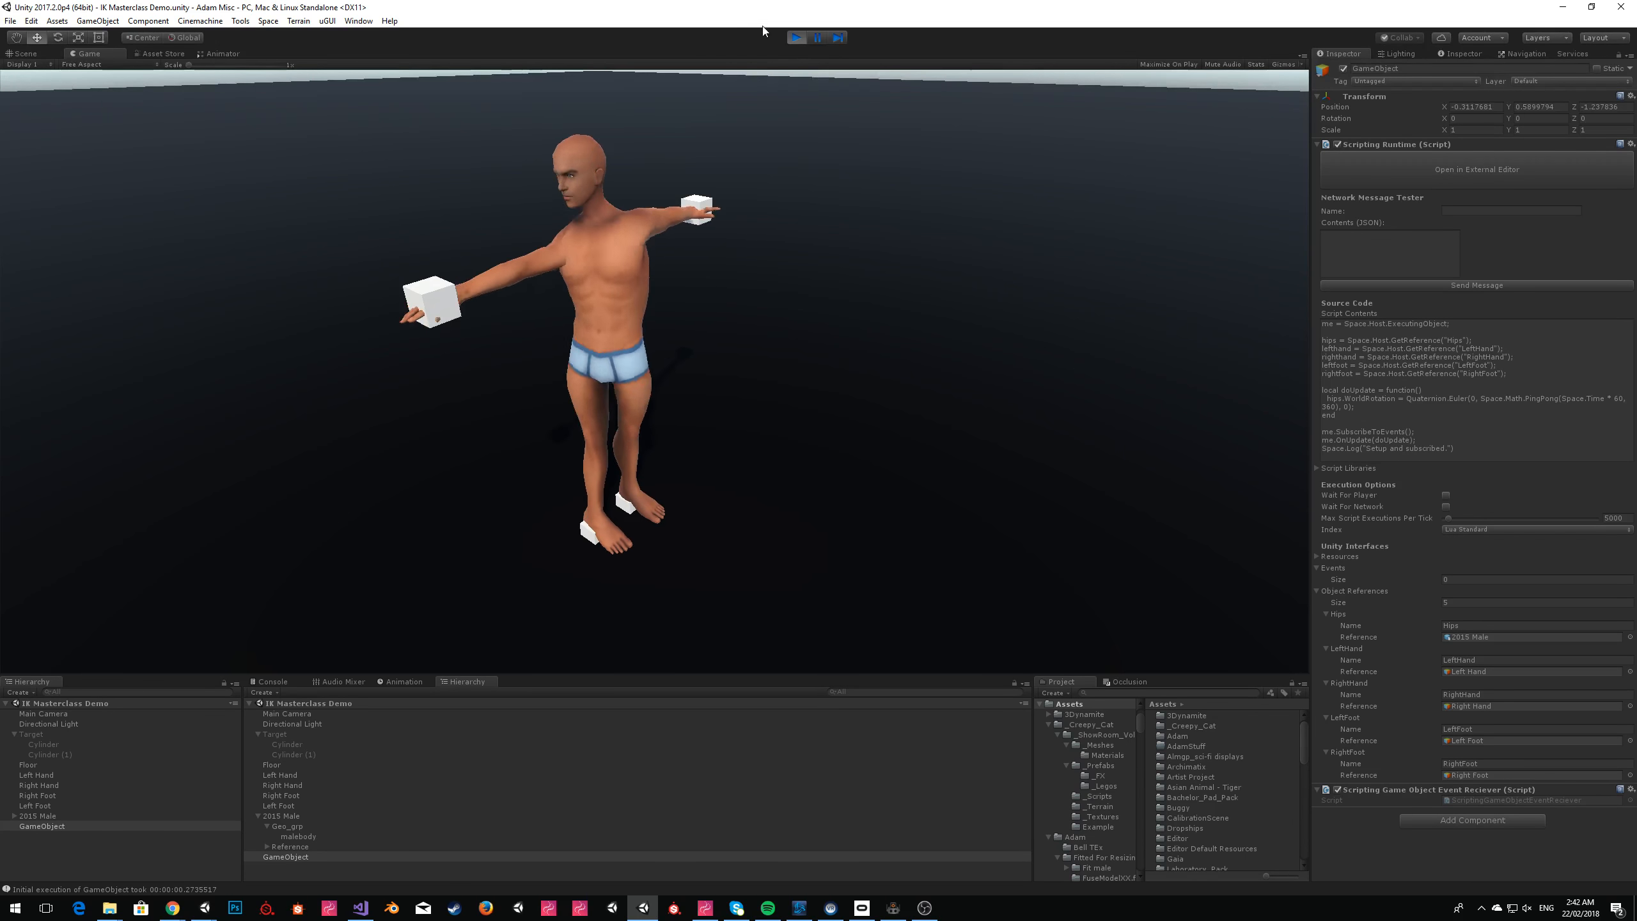
click(796, 42)
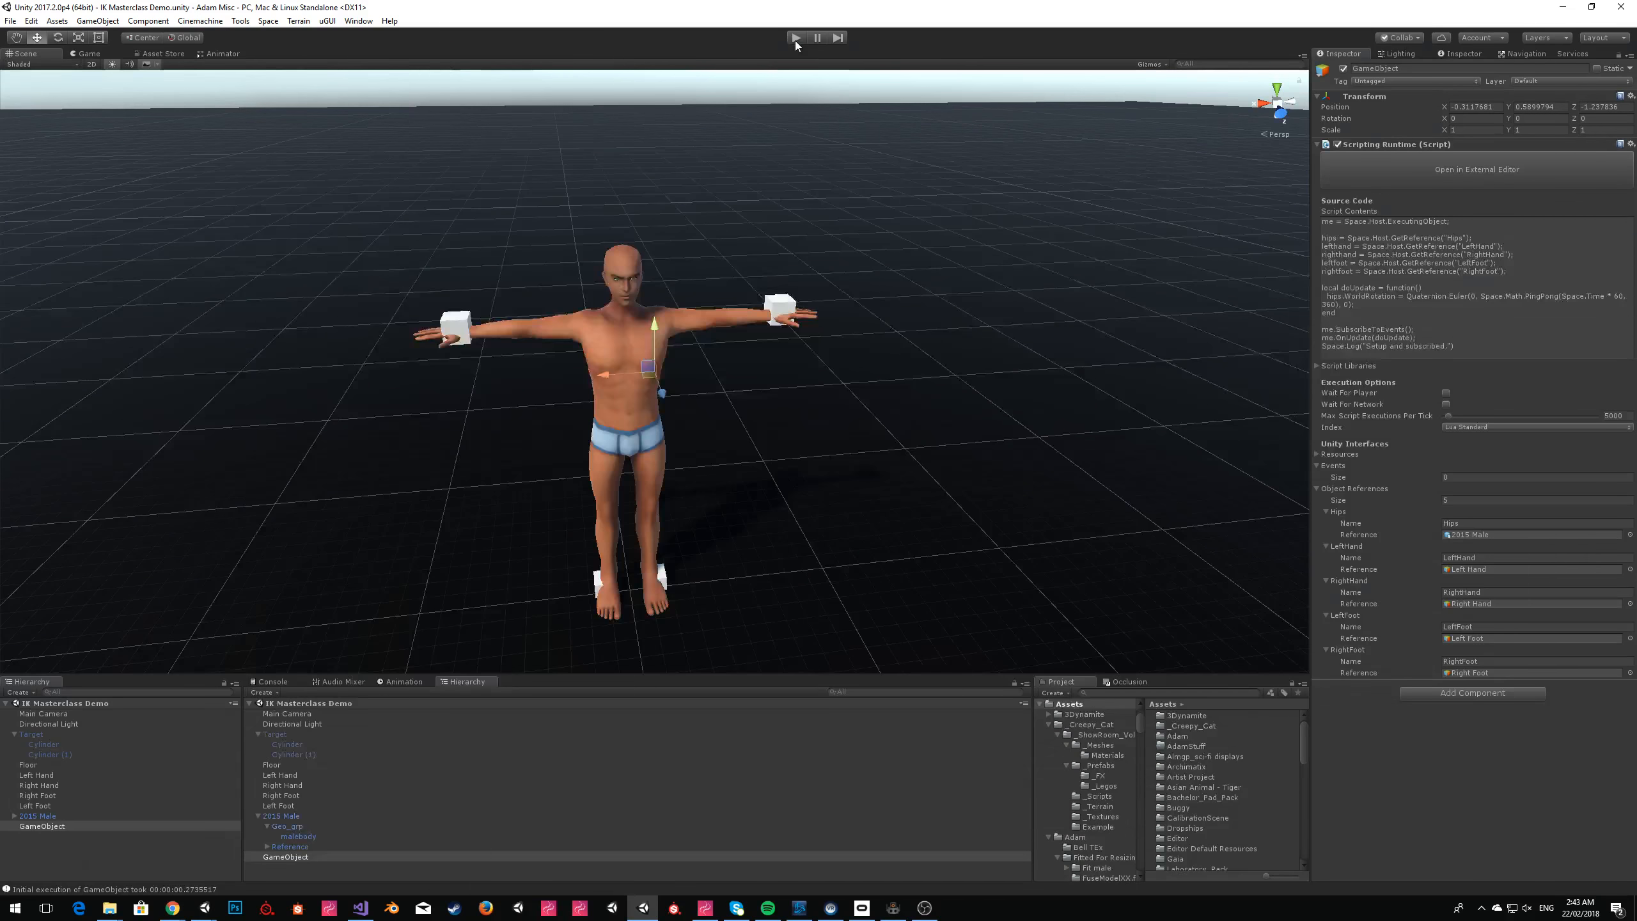
Switch to ZeroBrane Studio, set the PingPong length to 40 and subtract 20 from its result.
key(alt+Tab)
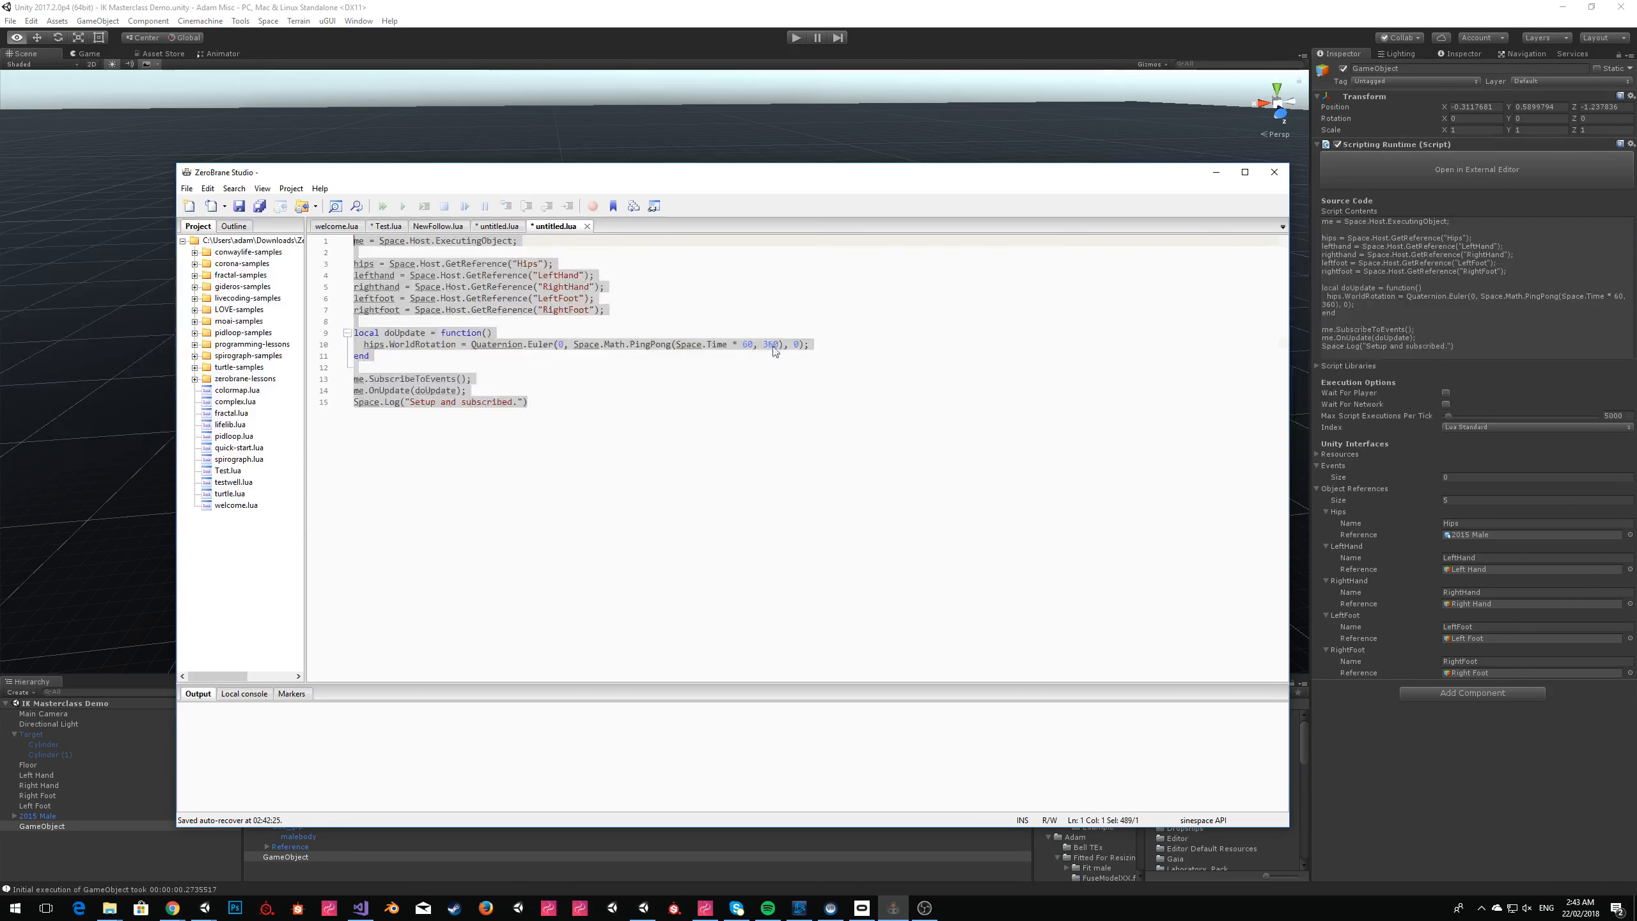
double_click(770, 345)
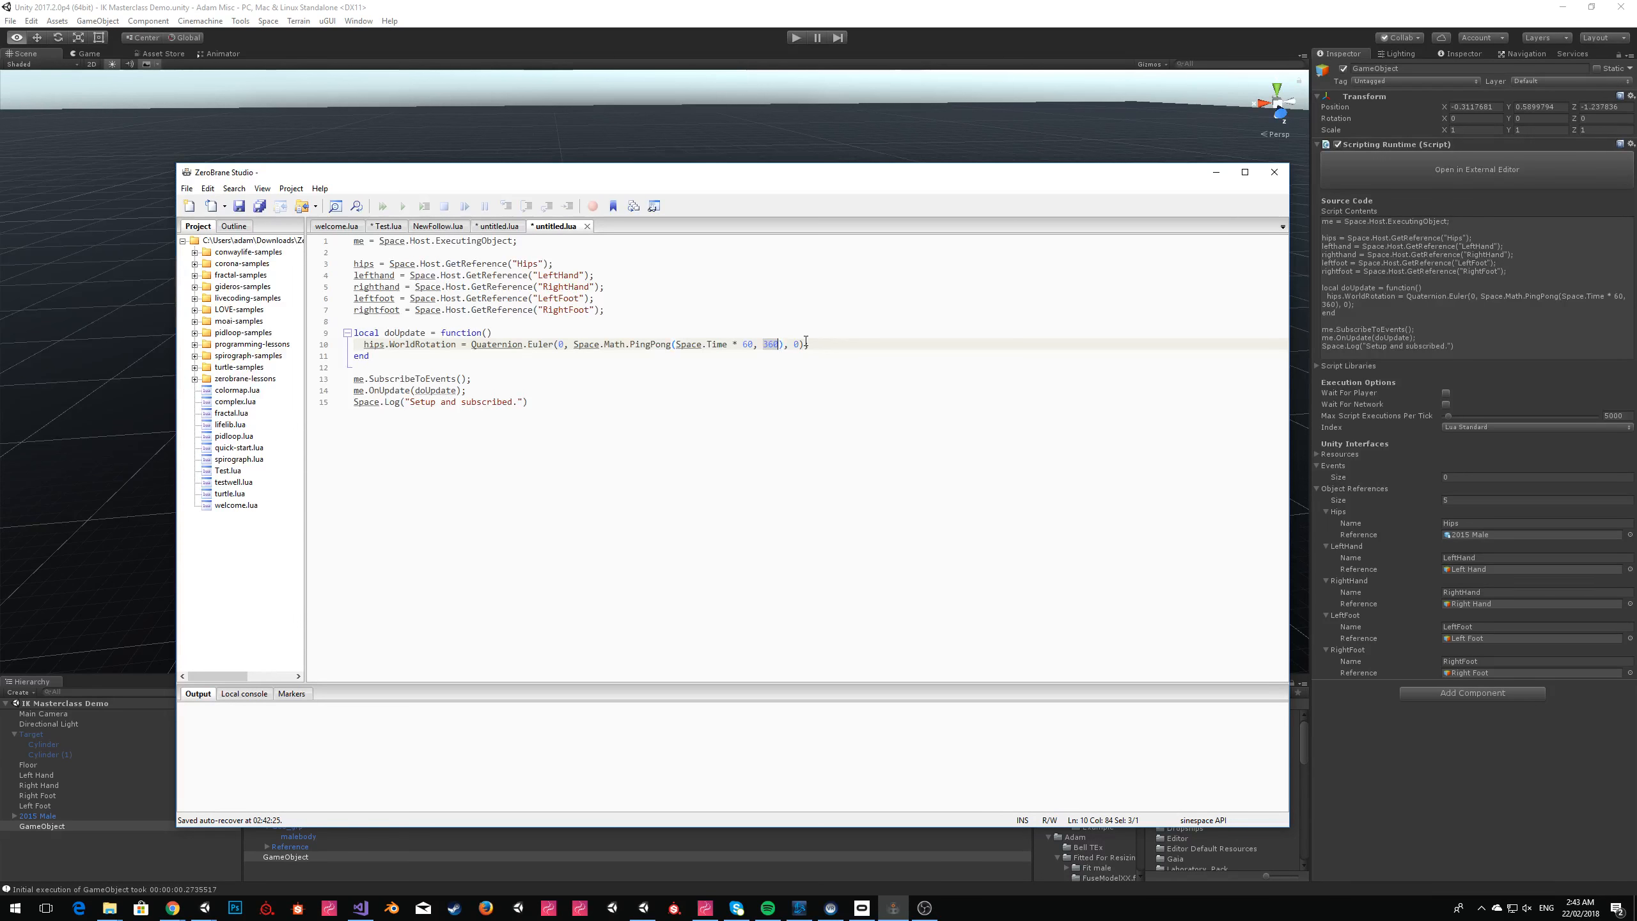
text(40)
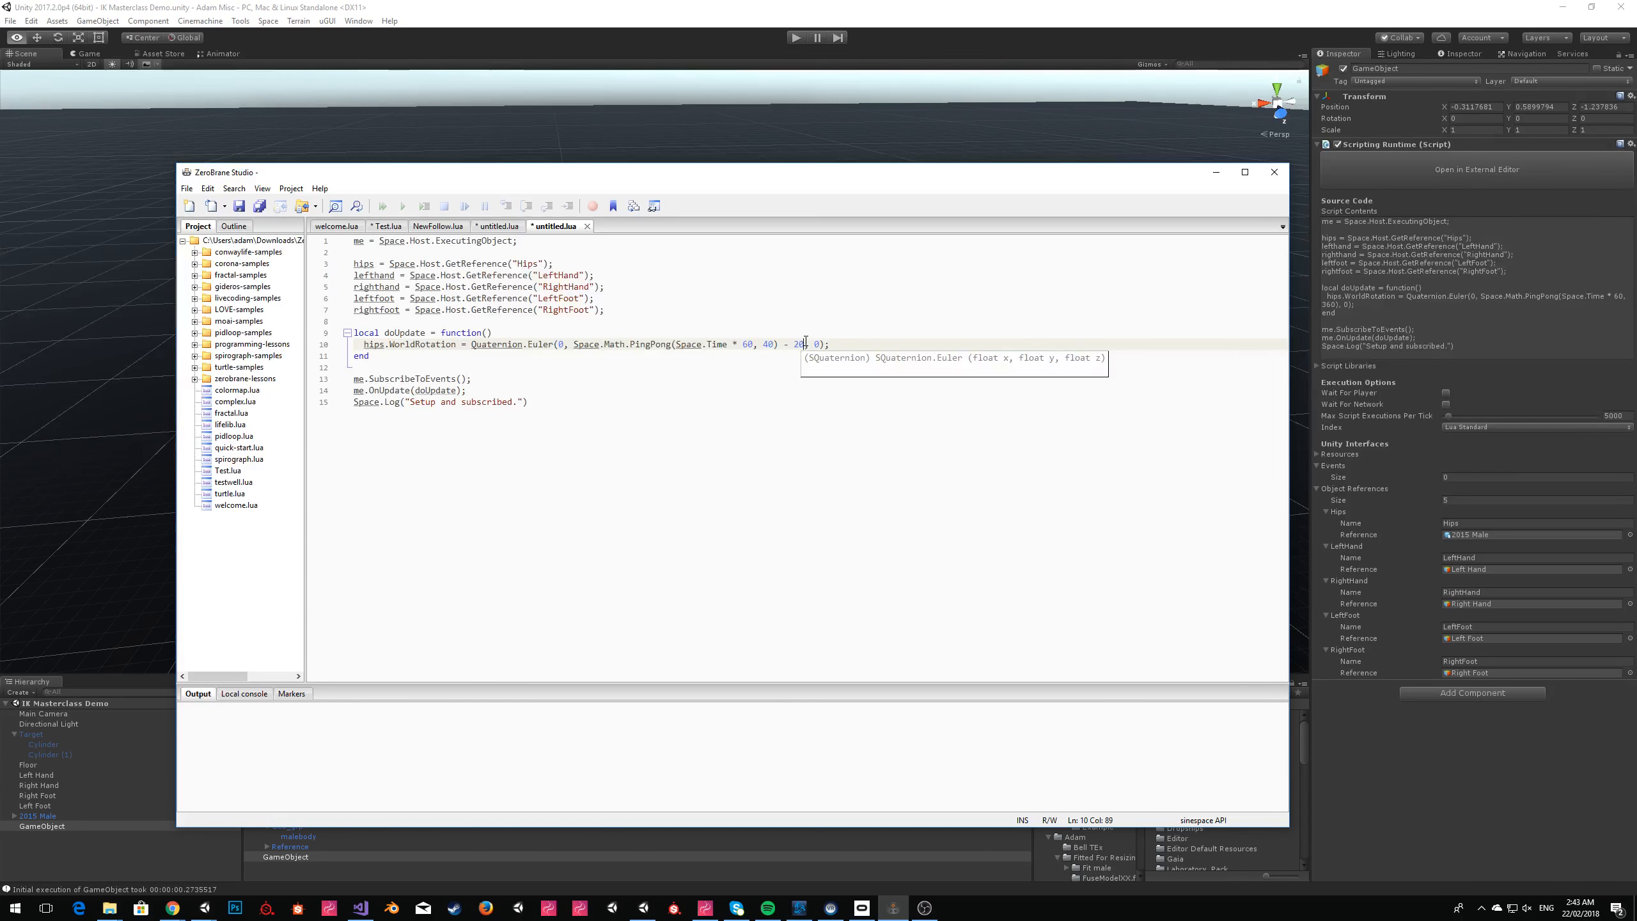
key(Left)
key(Left)
key(Left)
key(Left)
key(Left)
key(Left)
key(Left)
key(Left)
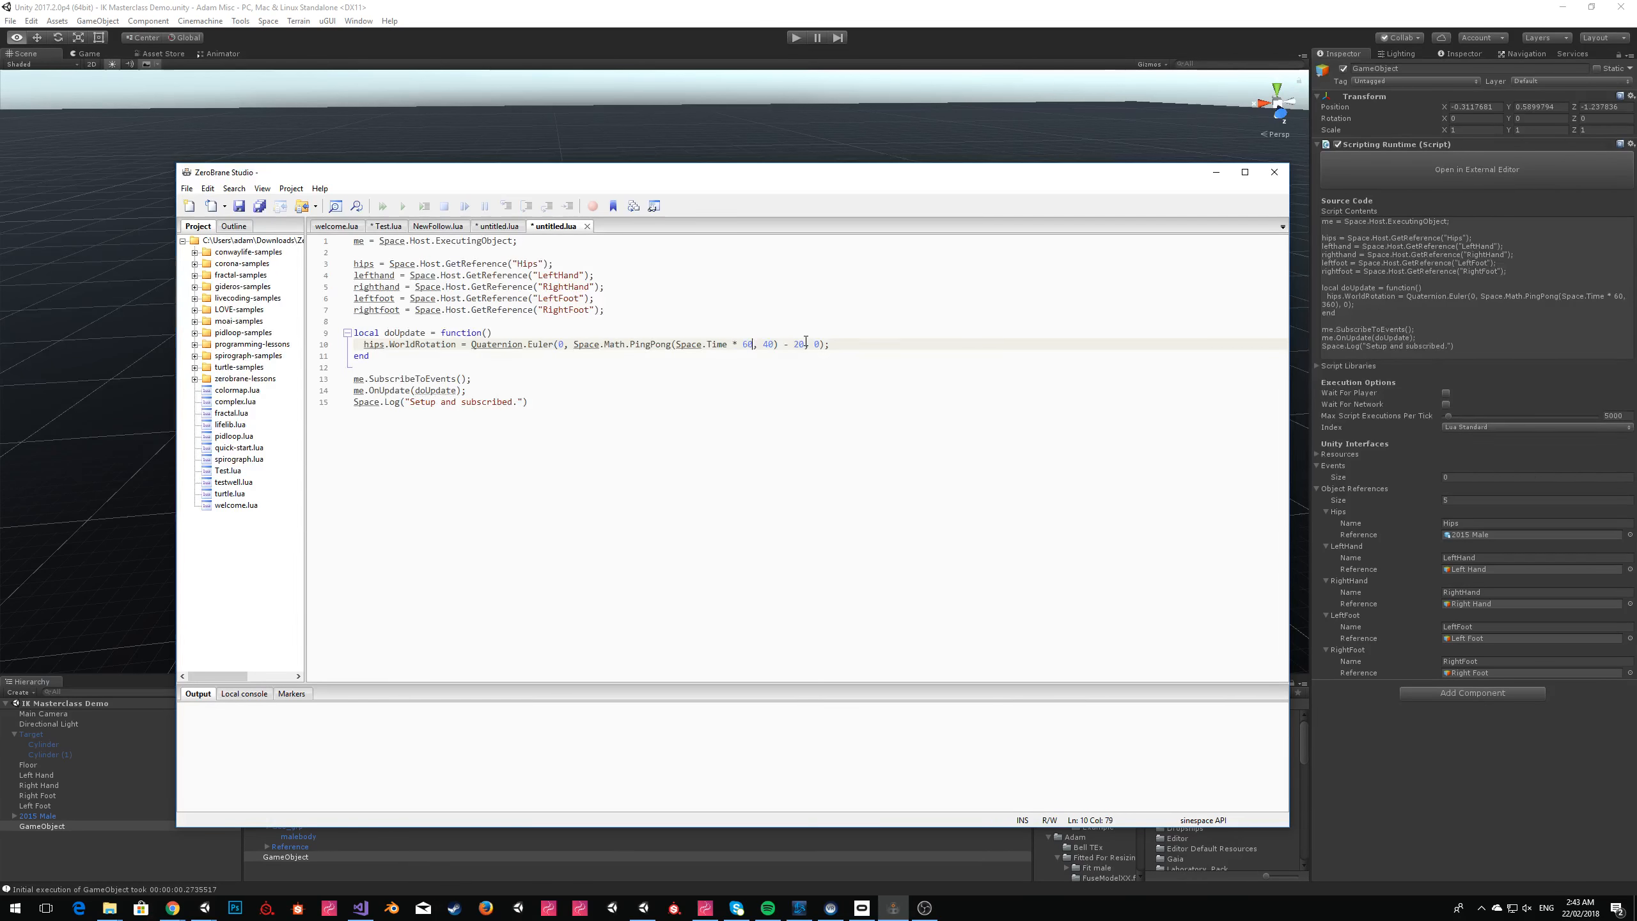
click(780, 324)
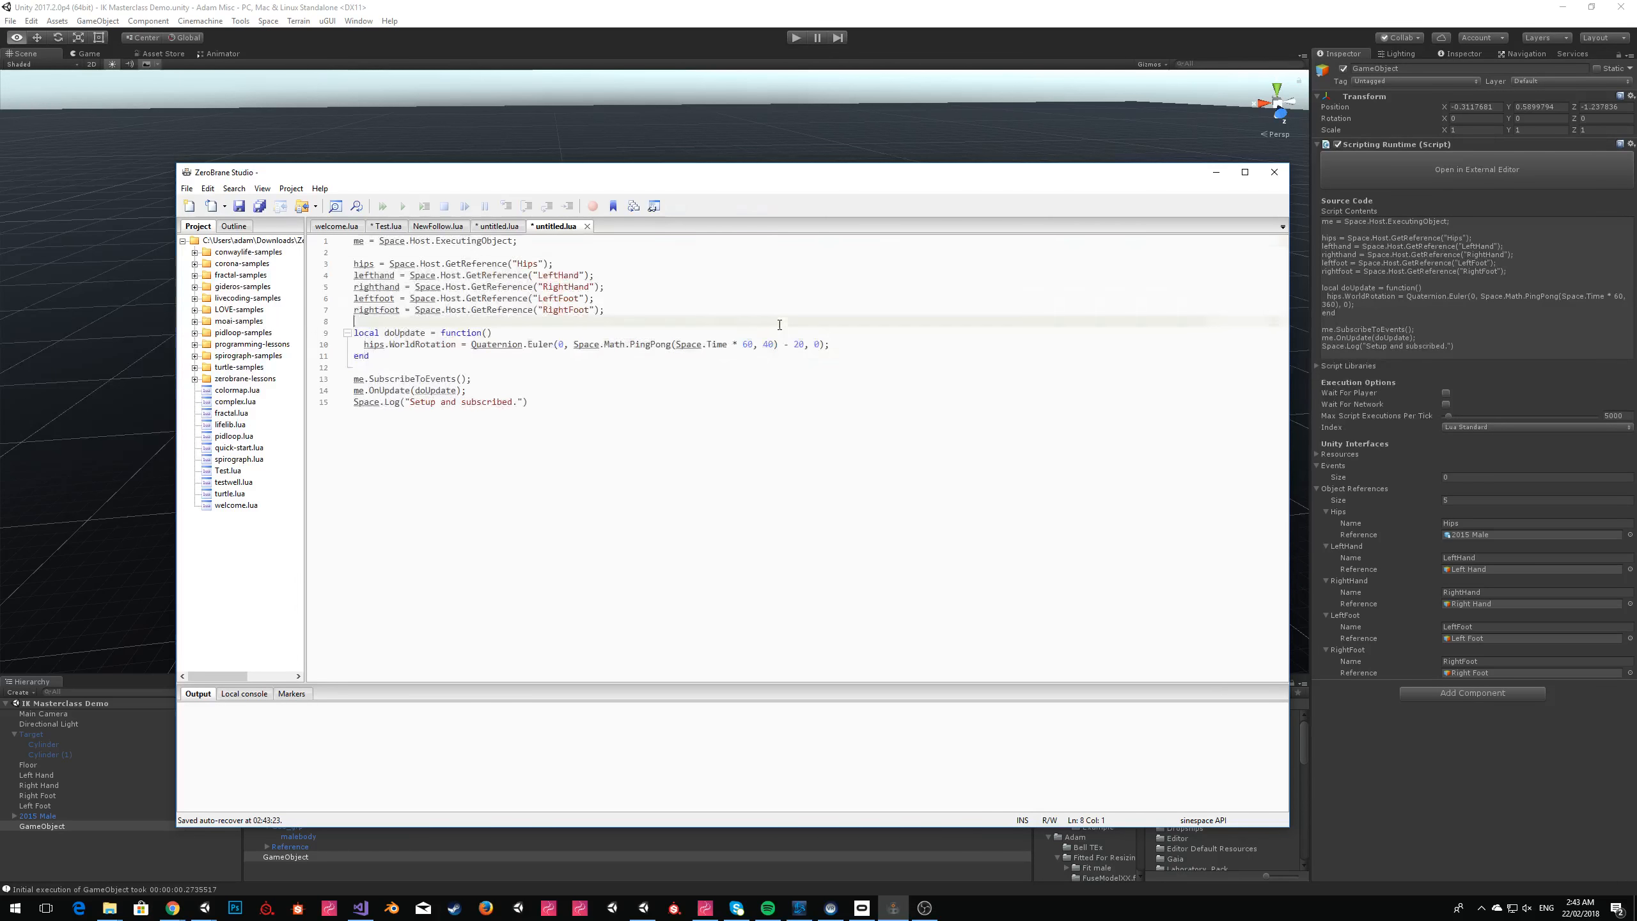
Replace the GameObject's script contents in Unity with the updated script and play the scene, closing the Editor Pack window.
key(alt+Tab)
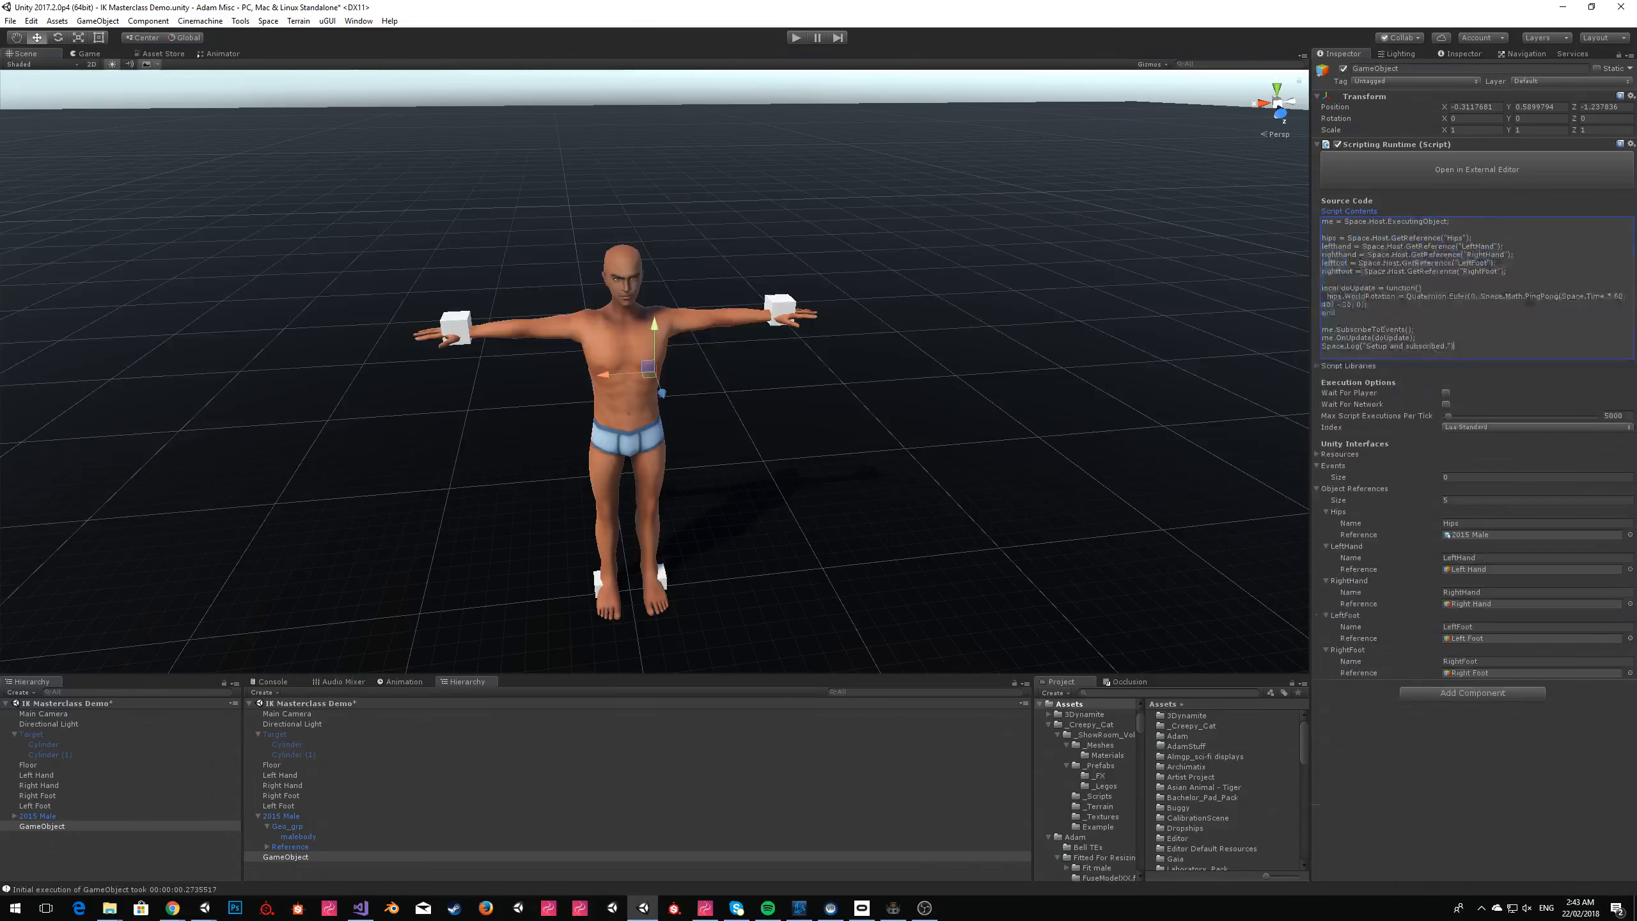
click(795, 39)
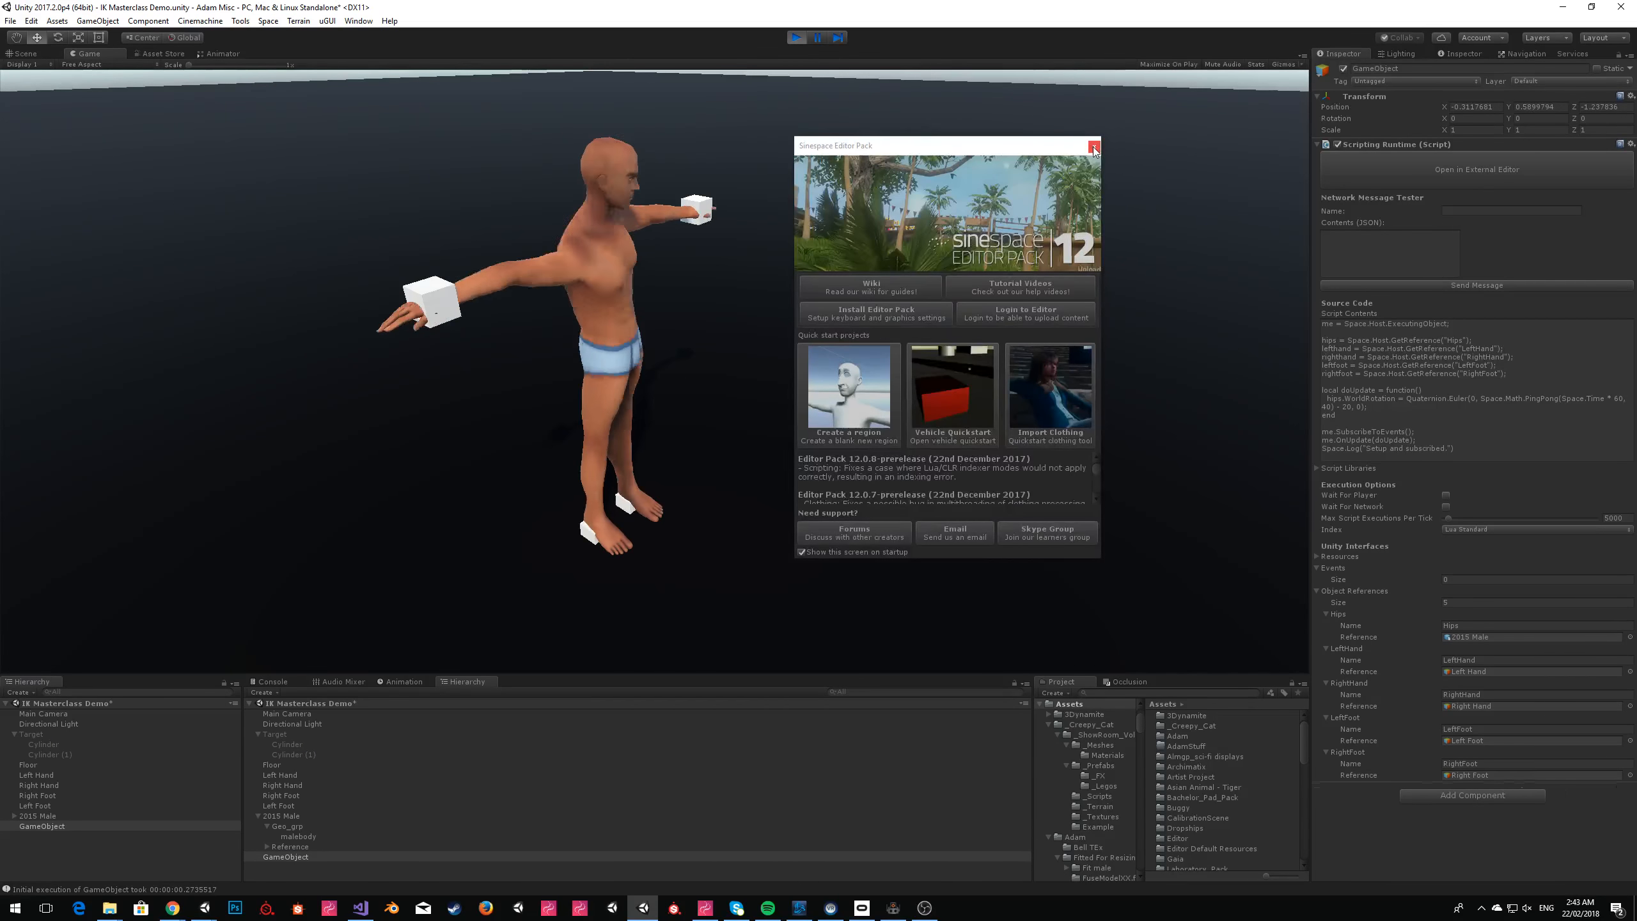
click(1093, 148)
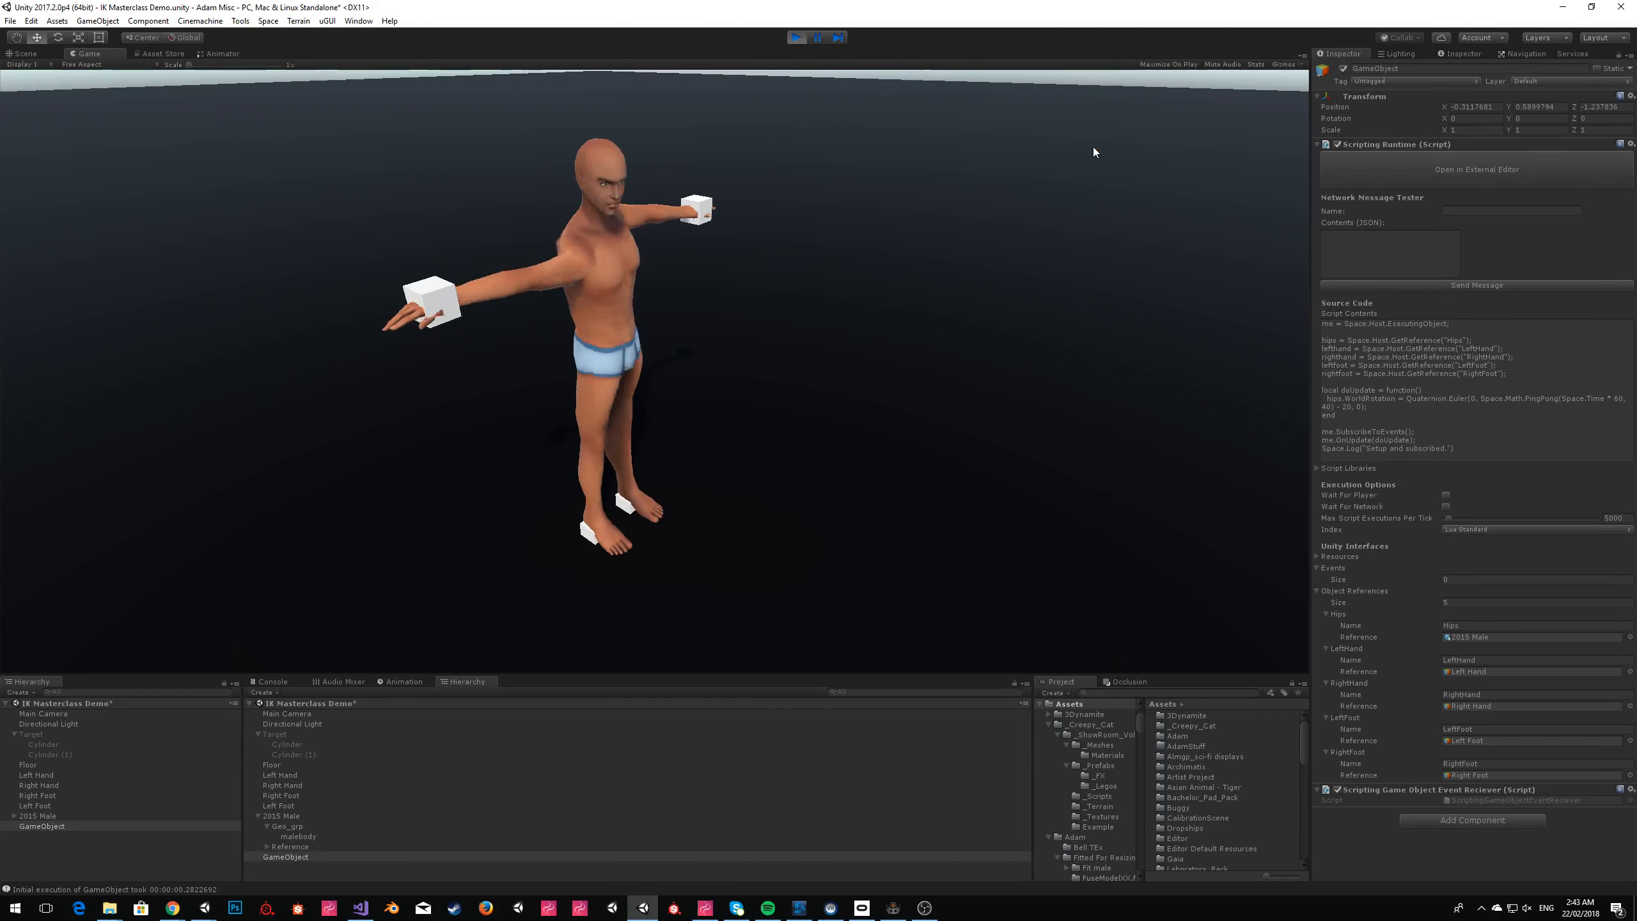
Select the 2015 Male avatar, show it from the front in the Scene view and set the handle orientation to Local.
click(38, 816)
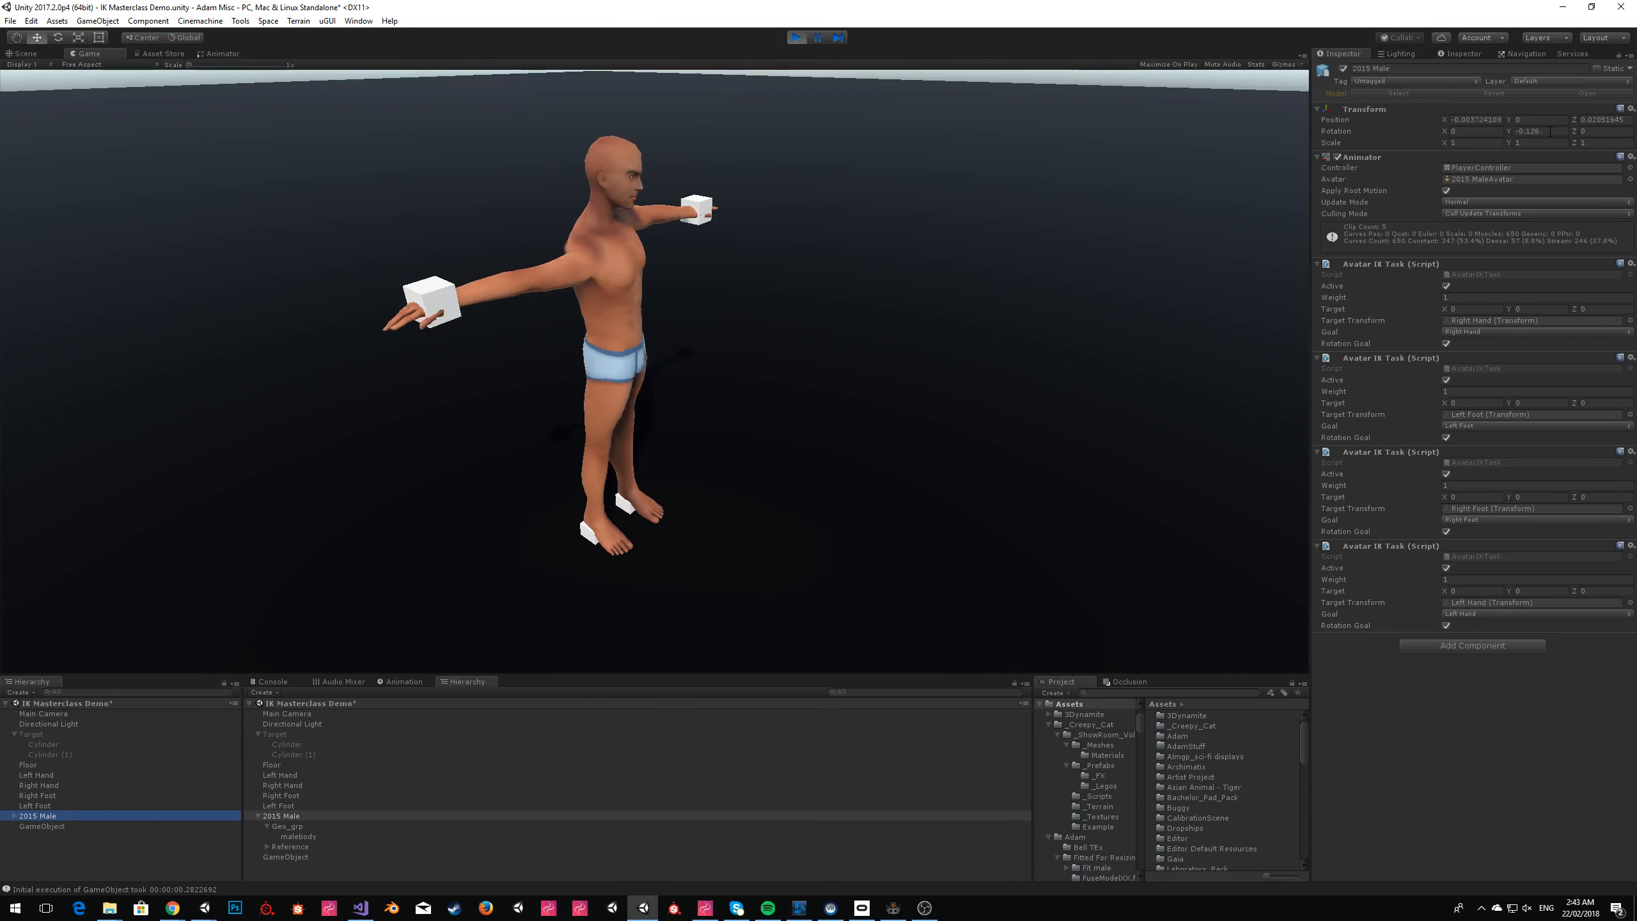
click(46, 54)
key(w)
right_drag(720, 131, 677, 208)
key(s)
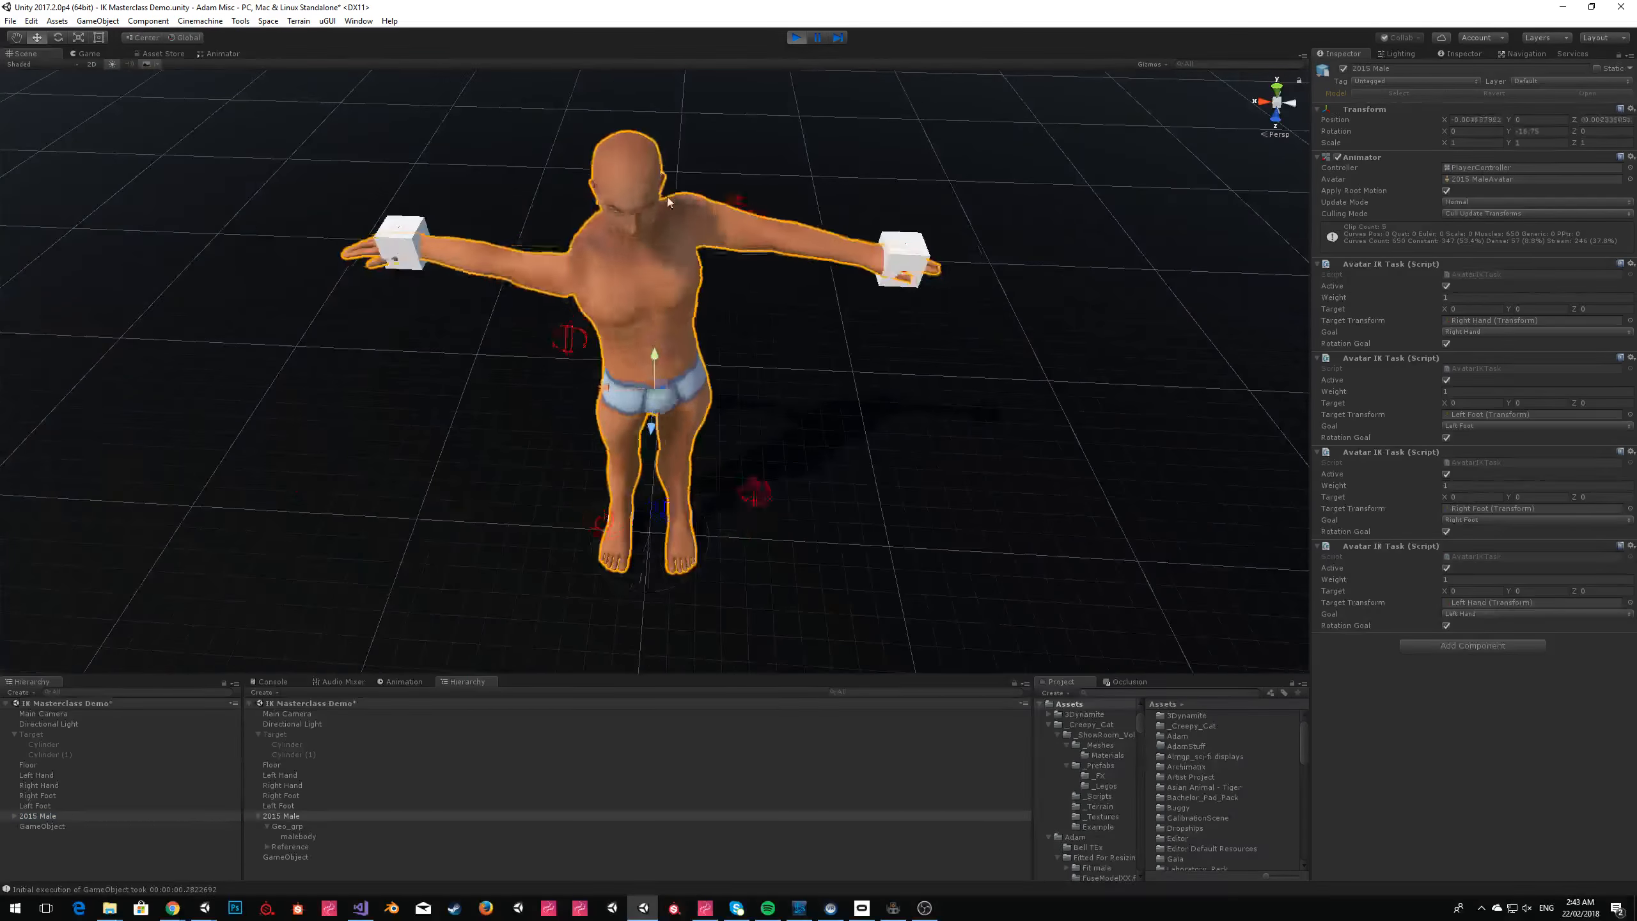
click(186, 41)
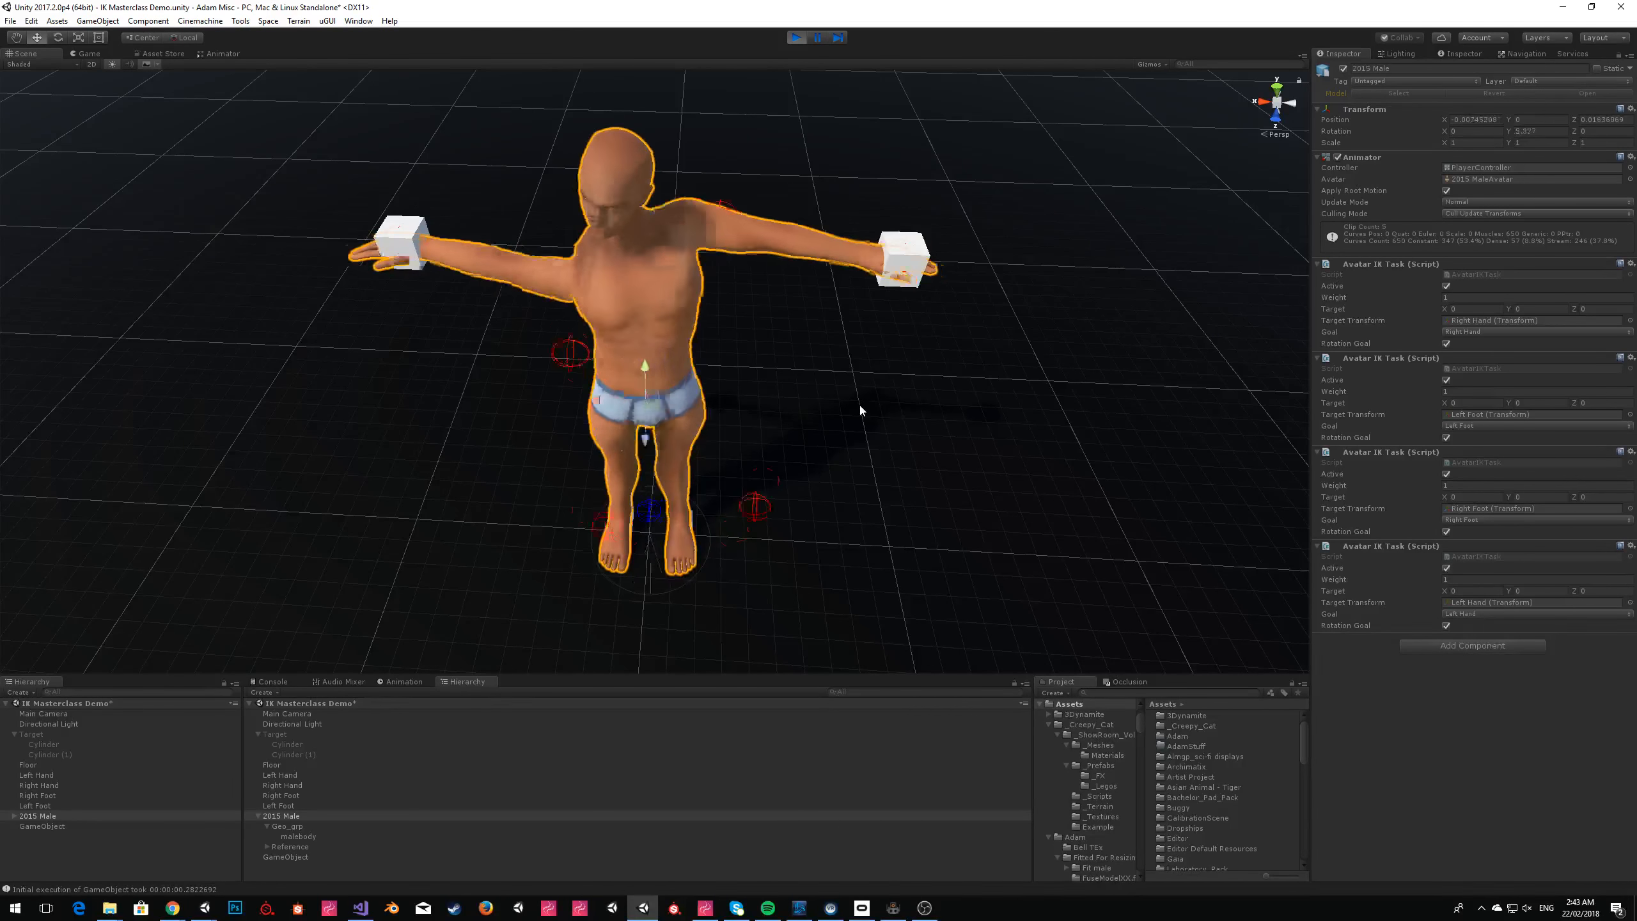
Examine the rotating avatar and its hands and feet on the cube targets from several angles, and stop playback.
key(w)
right_drag(722, 278, 655, 278)
key(s)
key(w)
key(s)
key(w)
key(s)
key(e)
key(a)
key(d)
click(797, 37)
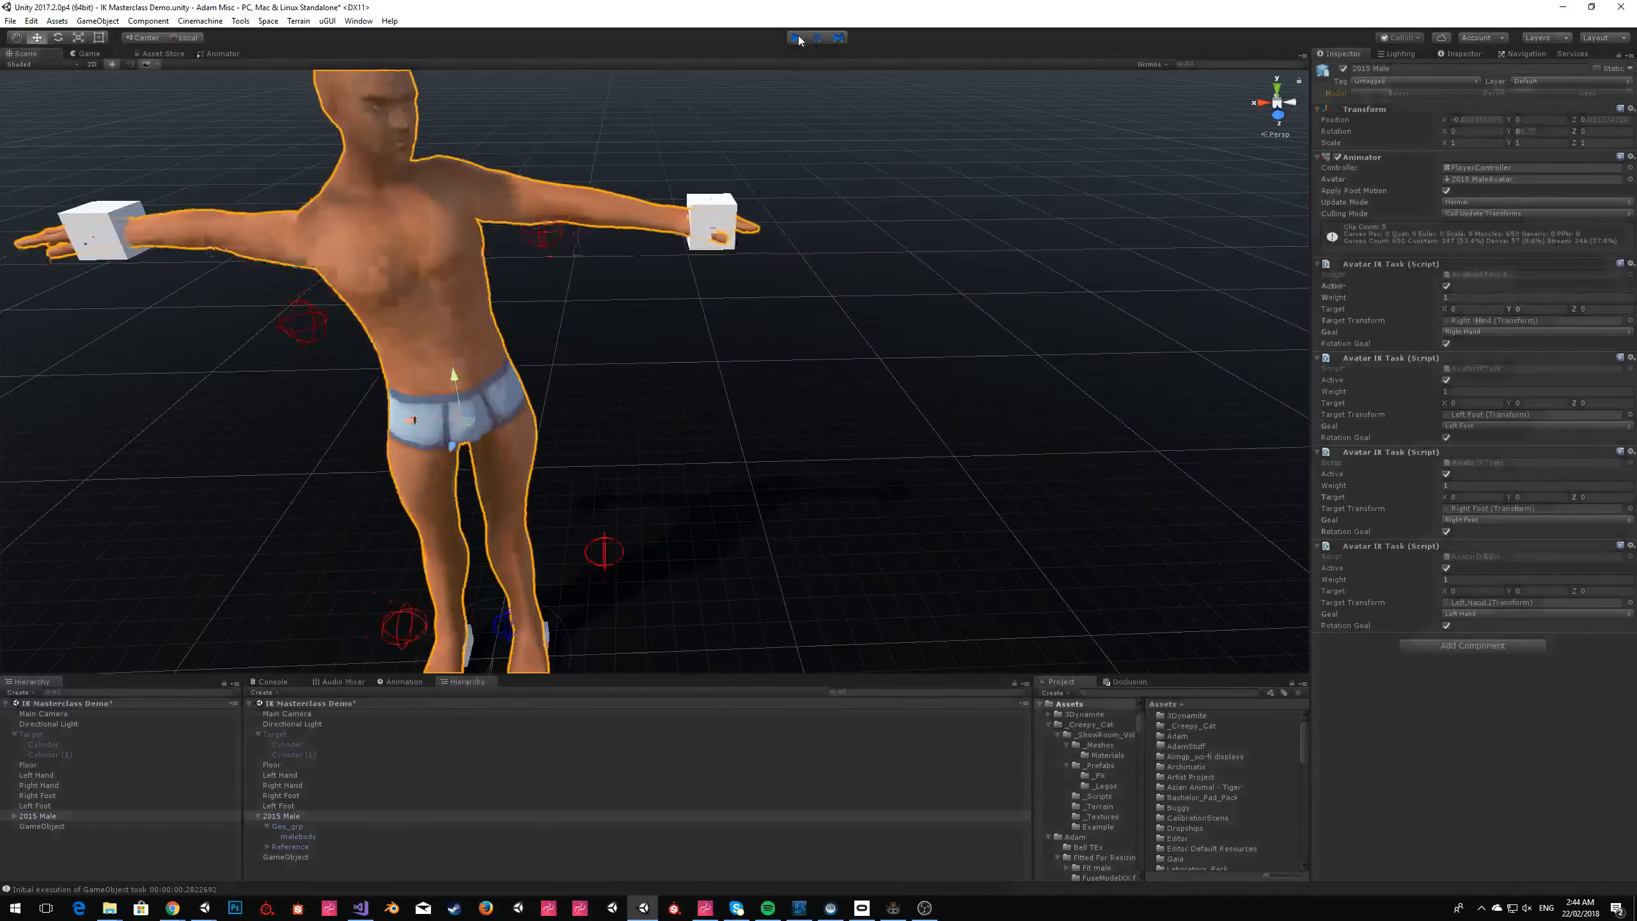
Switch to ZeroBrane Studio and wrap Space.Time inside the PingPong call in Space.Math.Sin().
key(alt+Tab)
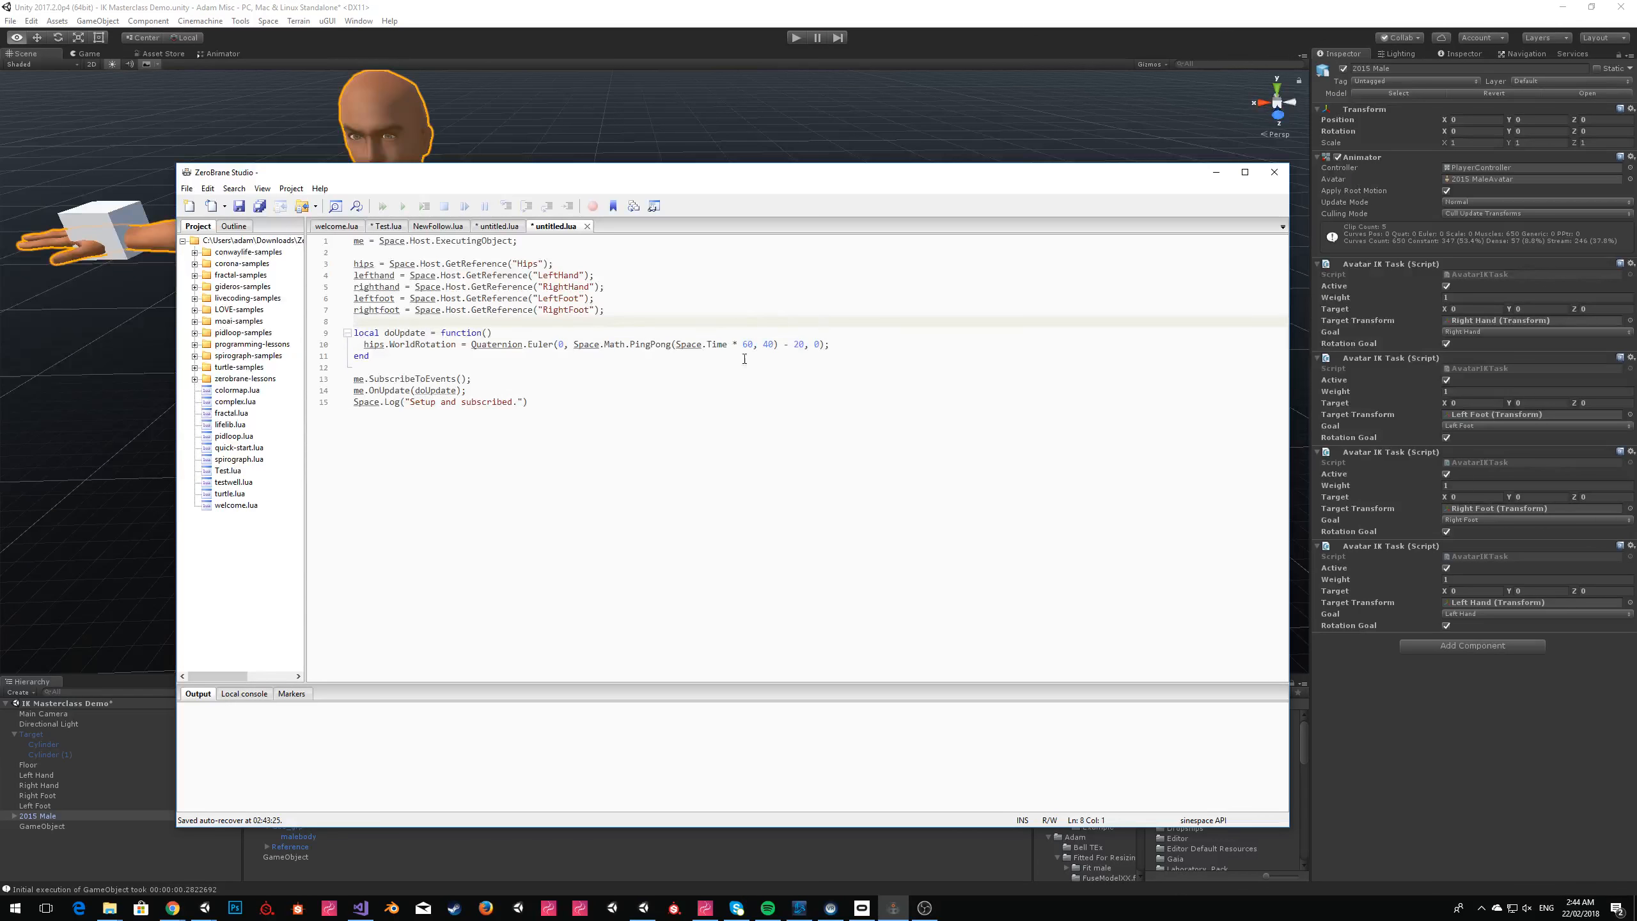
click(877, 349)
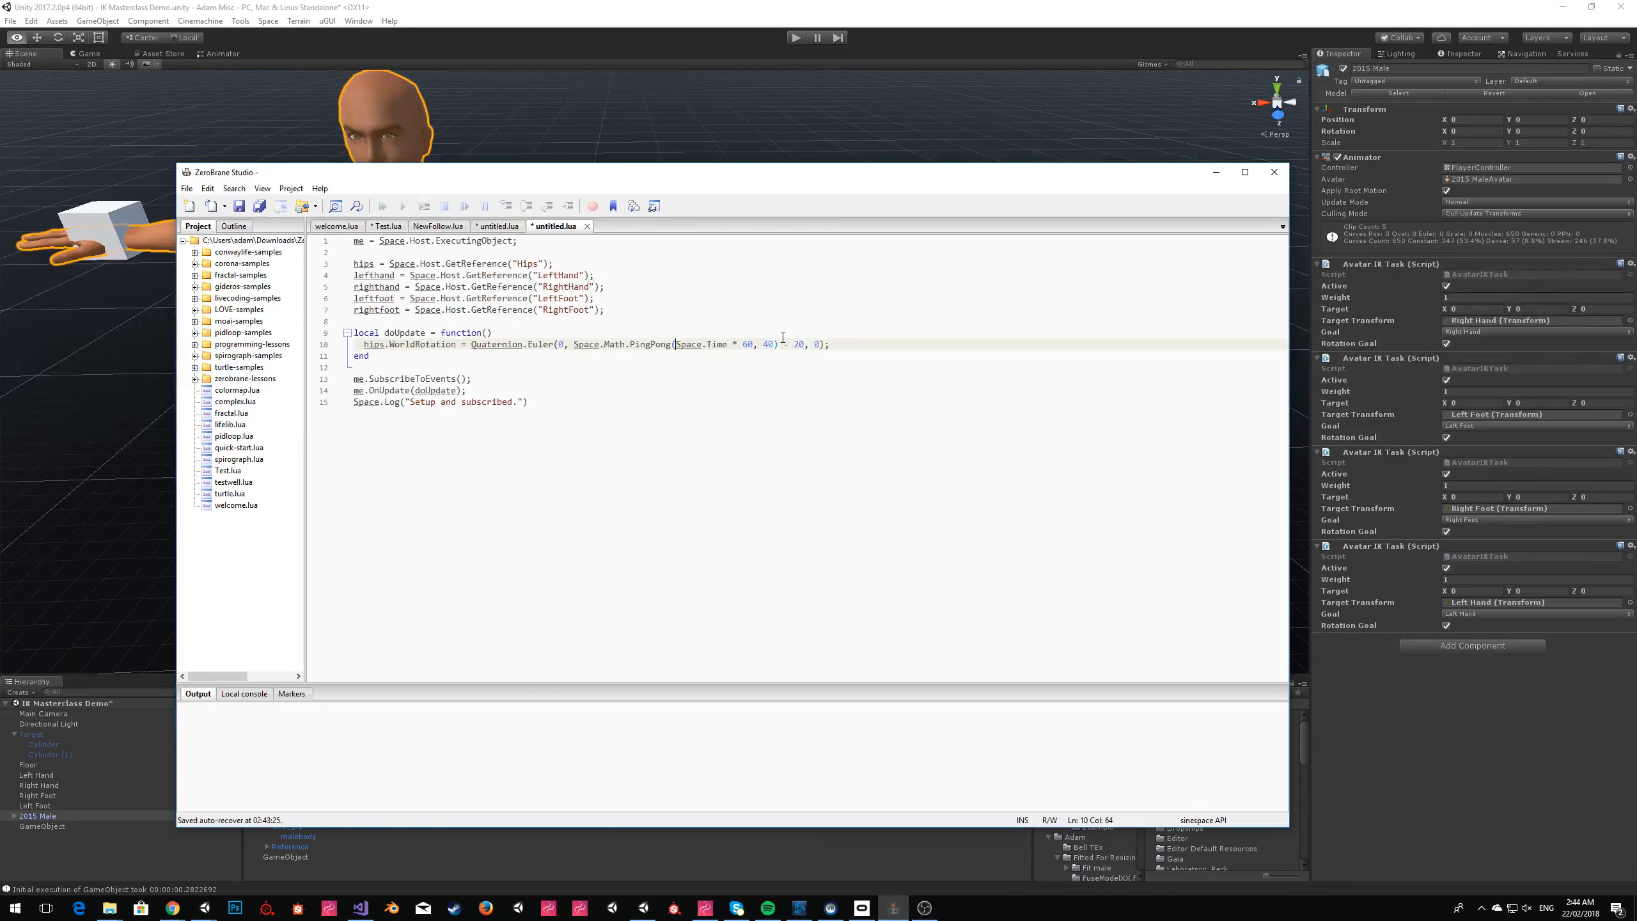
text(Space.Math.Sin(Space.)
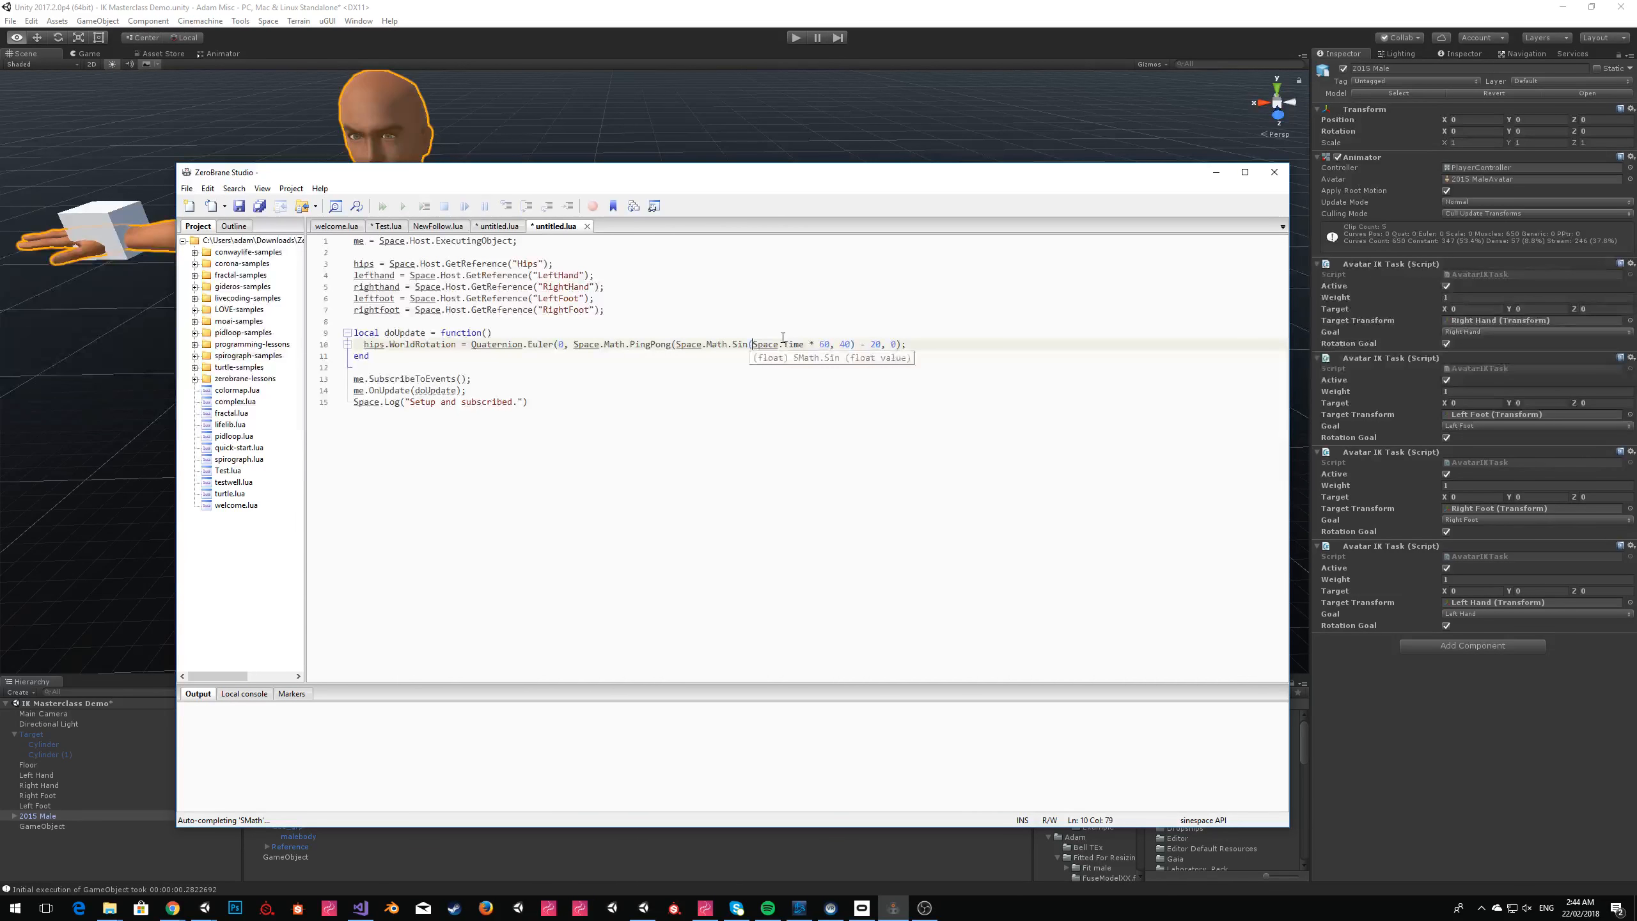
click(783, 337)
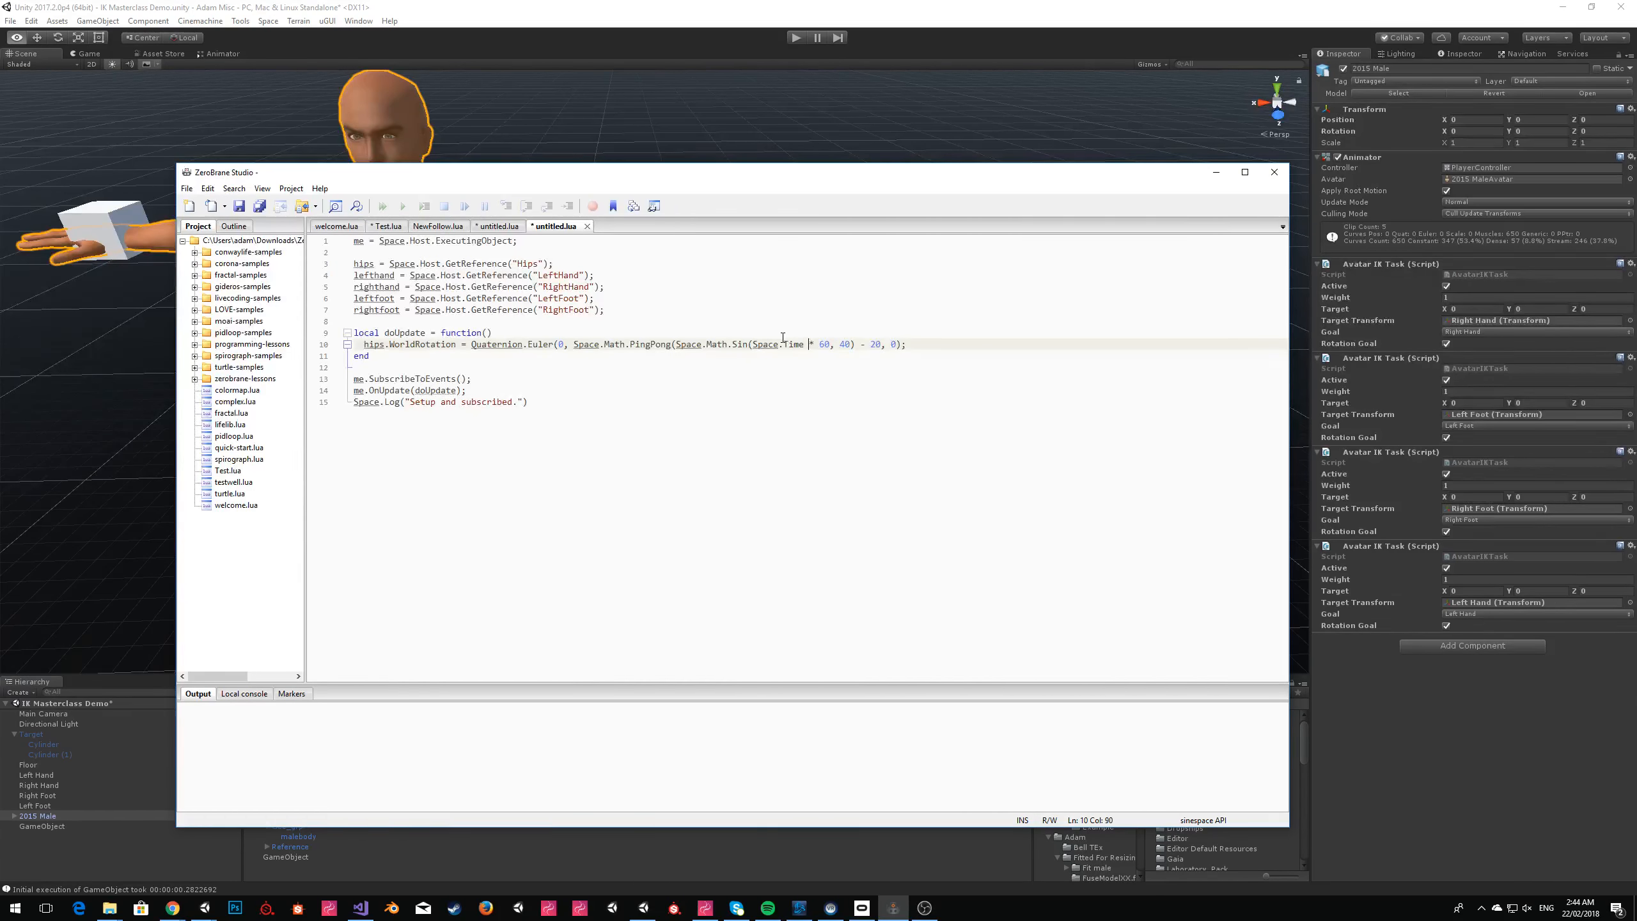
text())
Replace the GameObject's script contents in Unity with the Sin version and play the scene, closing the Sinespace Editor Pack window.
key(ctrl+a)
key(ctrl+c)
key(alt+Tab)
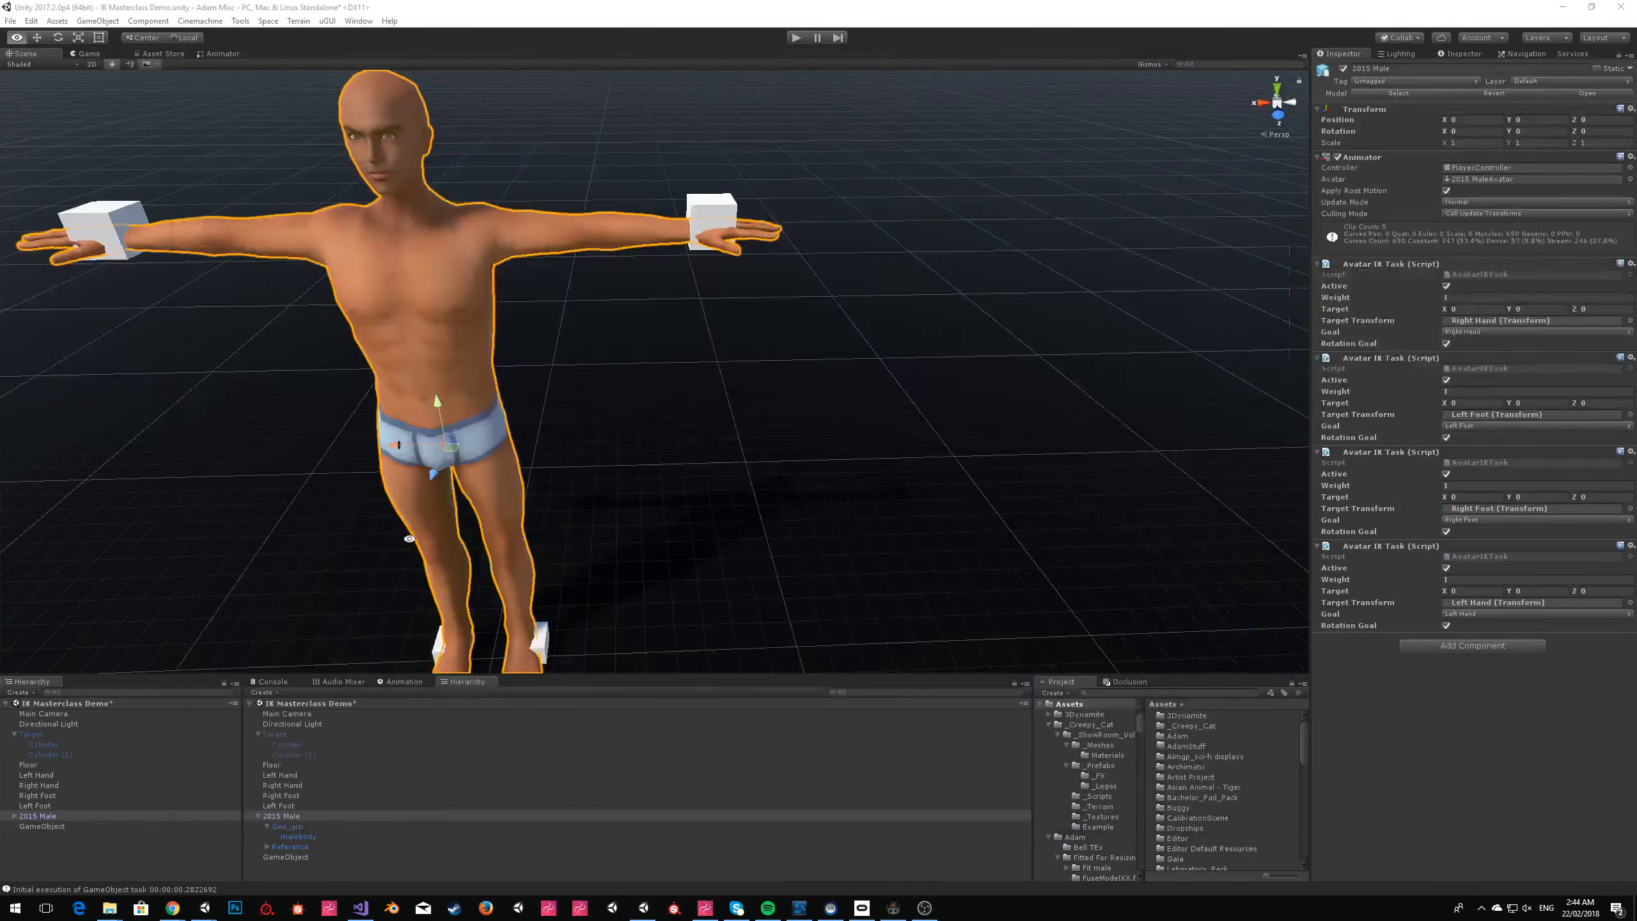
click(42, 824)
click(1415, 263)
key(ctrl+v)
click(792, 38)
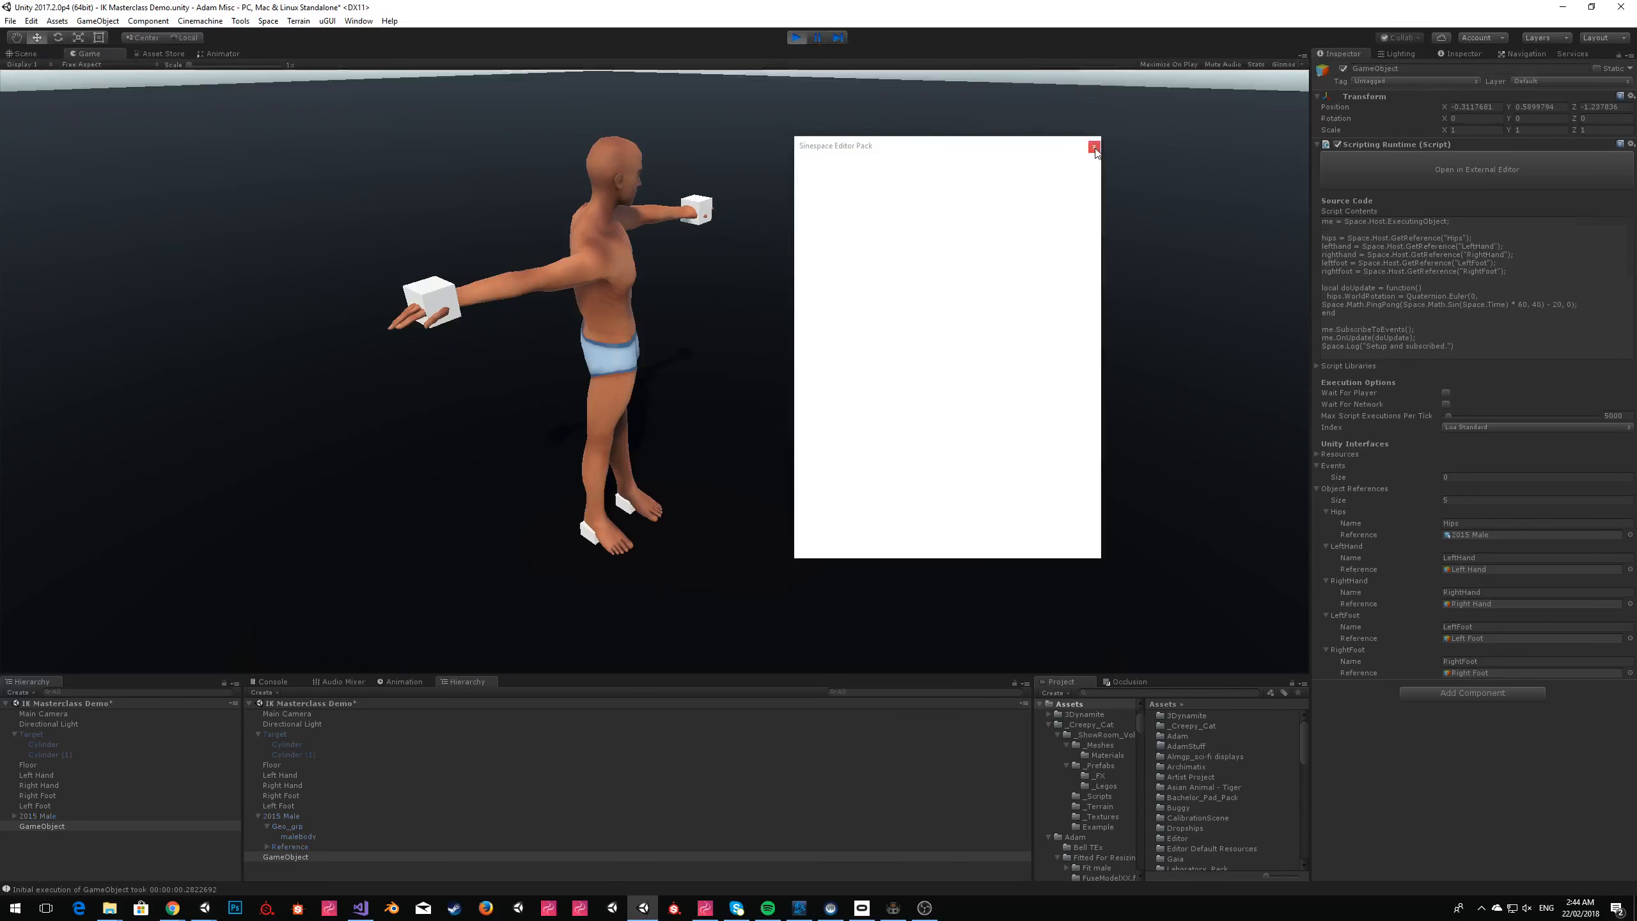
click(1094, 147)
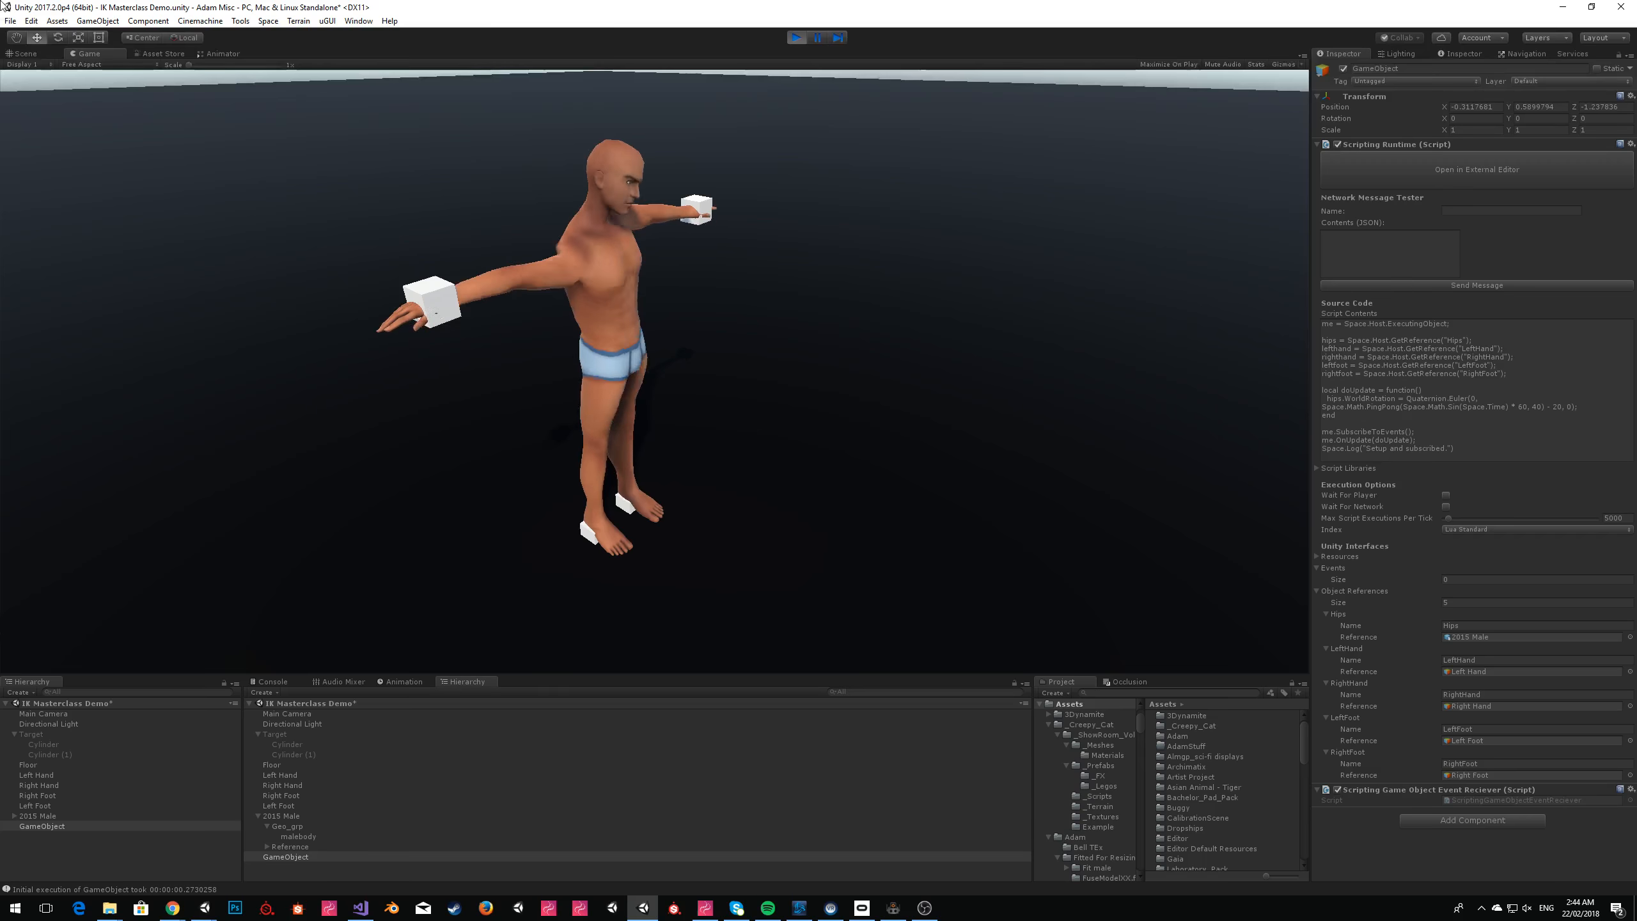
Watch the 2015 Male avatar's hip motion in the Scene view, framing the whole body, and stop playback.
click(26, 55)
click(420, 381)
click(42, 817)
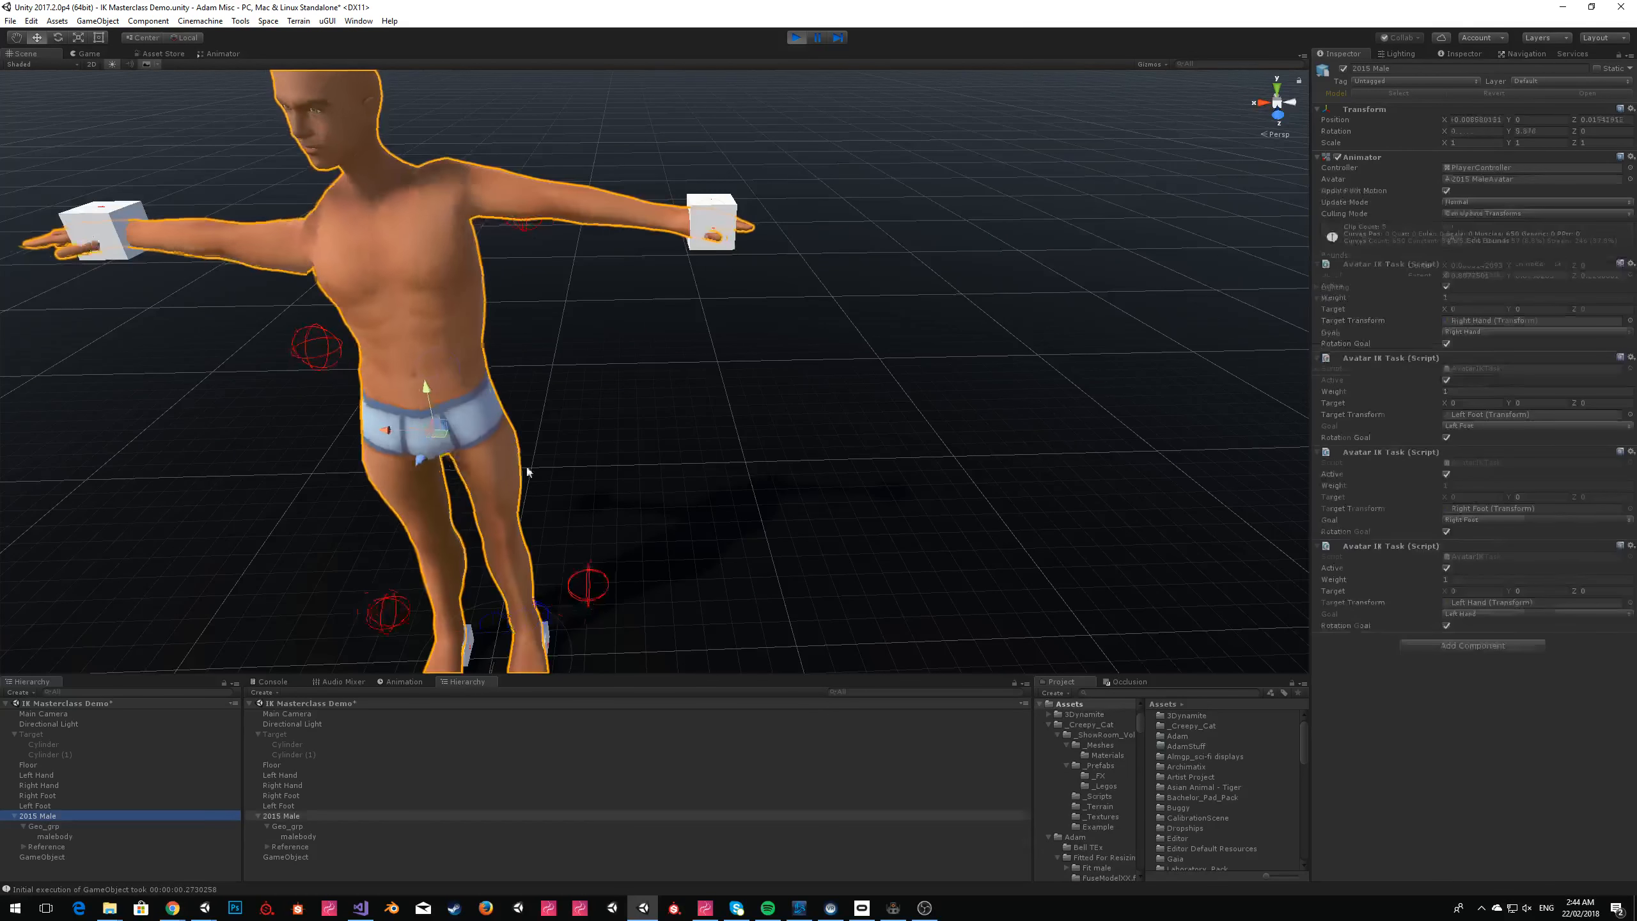
alt+drag(662, 443, 644, 493)
key(f)
scroll(643, 493, down, 10)
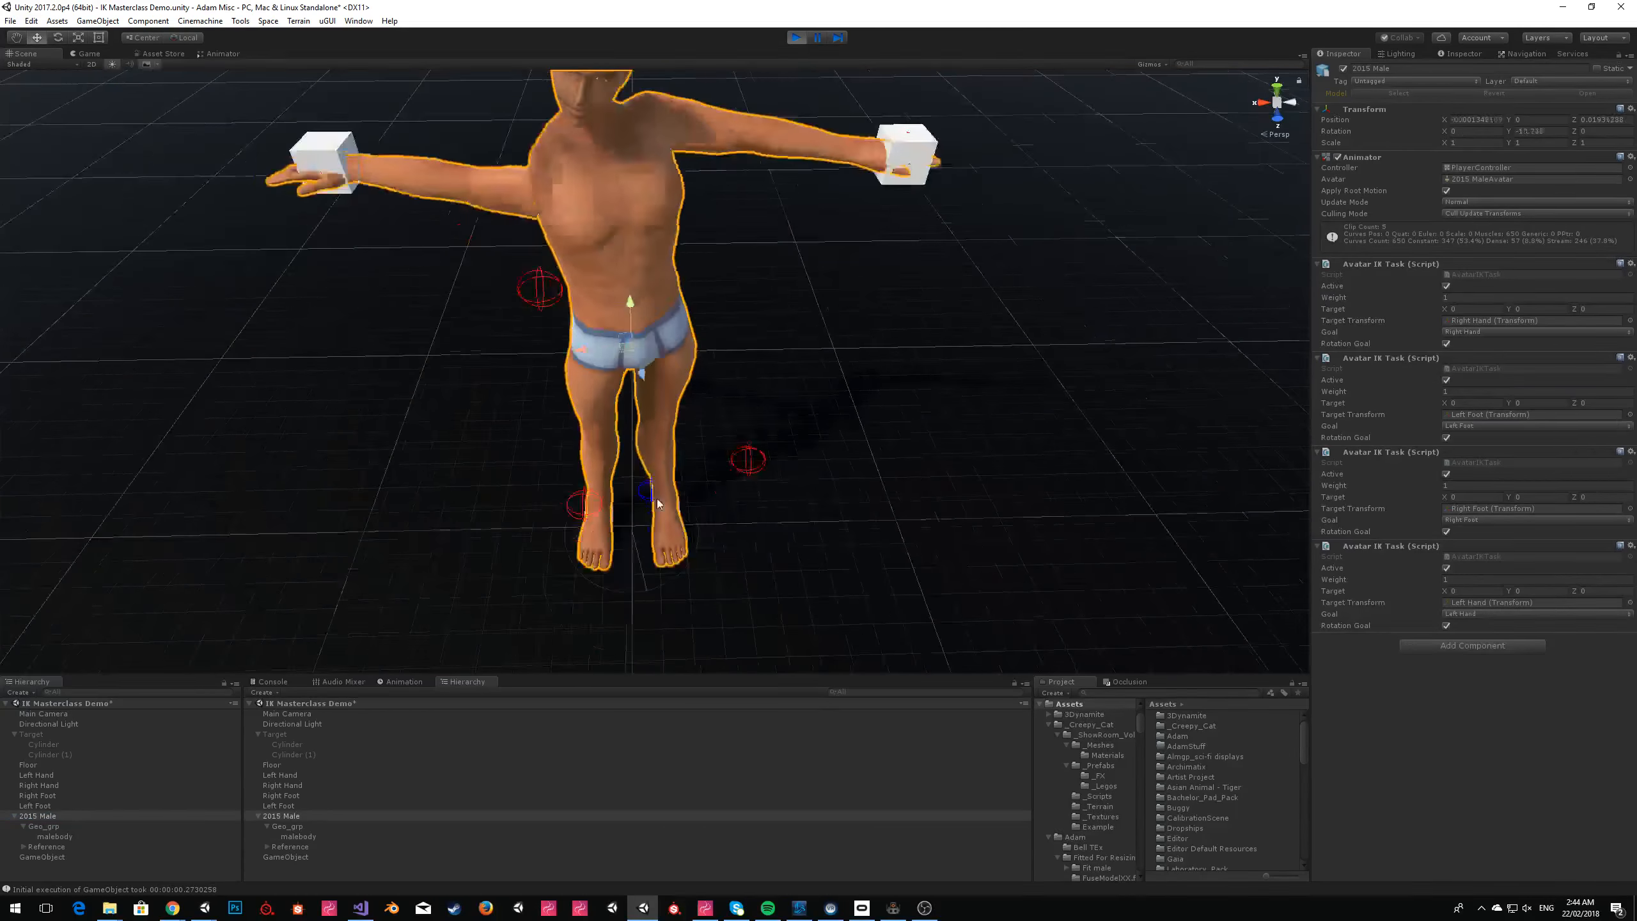
click(797, 37)
Switch to ZeroBrane Studio and multiply Space.Time by 2 inside the Sin call.
key(alt+Tab)
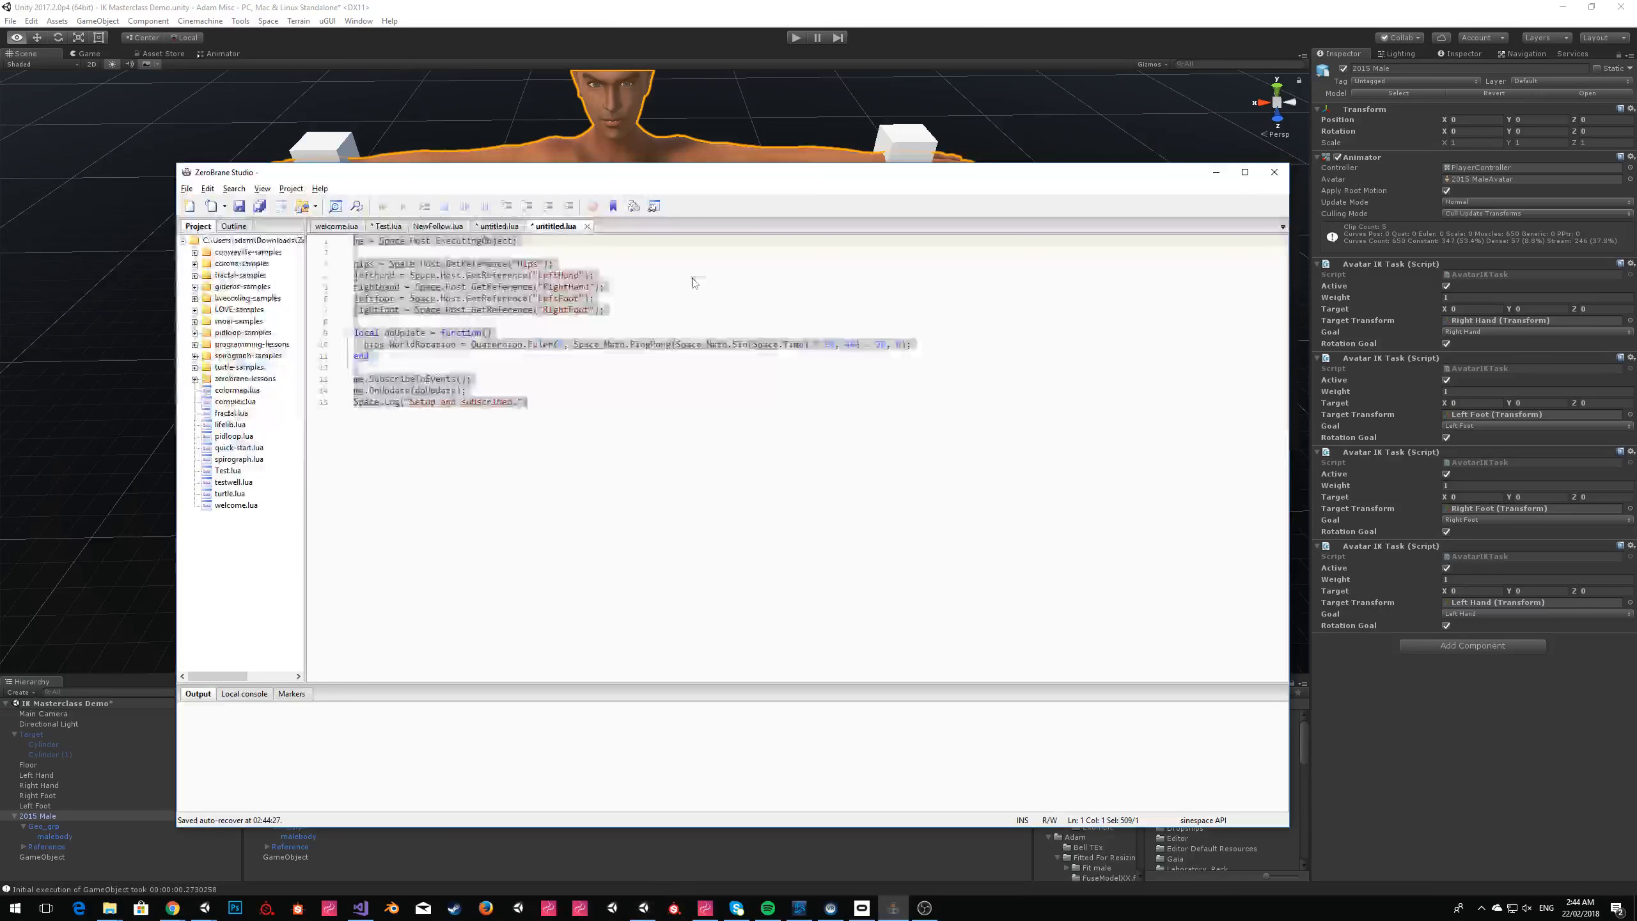
click(804, 348)
text(*)
text(2)
Copy the script with the faster sine into the GameObject's Script Contents in Unity and play the scene, closing the Editor Pack window.
key(ctrl+a)
click(80, 857)
click(67, 855)
click(1420, 285)
text(me = Space.Host.ExecutingObject;  hips = Space.Host.GetReference("Hips"); lefthand = Space.Host.GetReference("LeftHand"); righthand = Space.Host.GetReference("RightHand"); leftfoot = Space.Host.GetReference("LeftFoot"); rightfoot = Space.Host.GetReference("RightFoot");  local doUpdate = function()   hips.WorldRotation = Quaternion.Euler(0, Space.Math.PingPong(Space.Math.Sin(Space.Time*4) * 60, 40) - 20, 0); end  me.SubscribeToEvents(); me.OnUpdate(doUpdate); Space.Log("Setup and subscribed."))
click(794, 38)
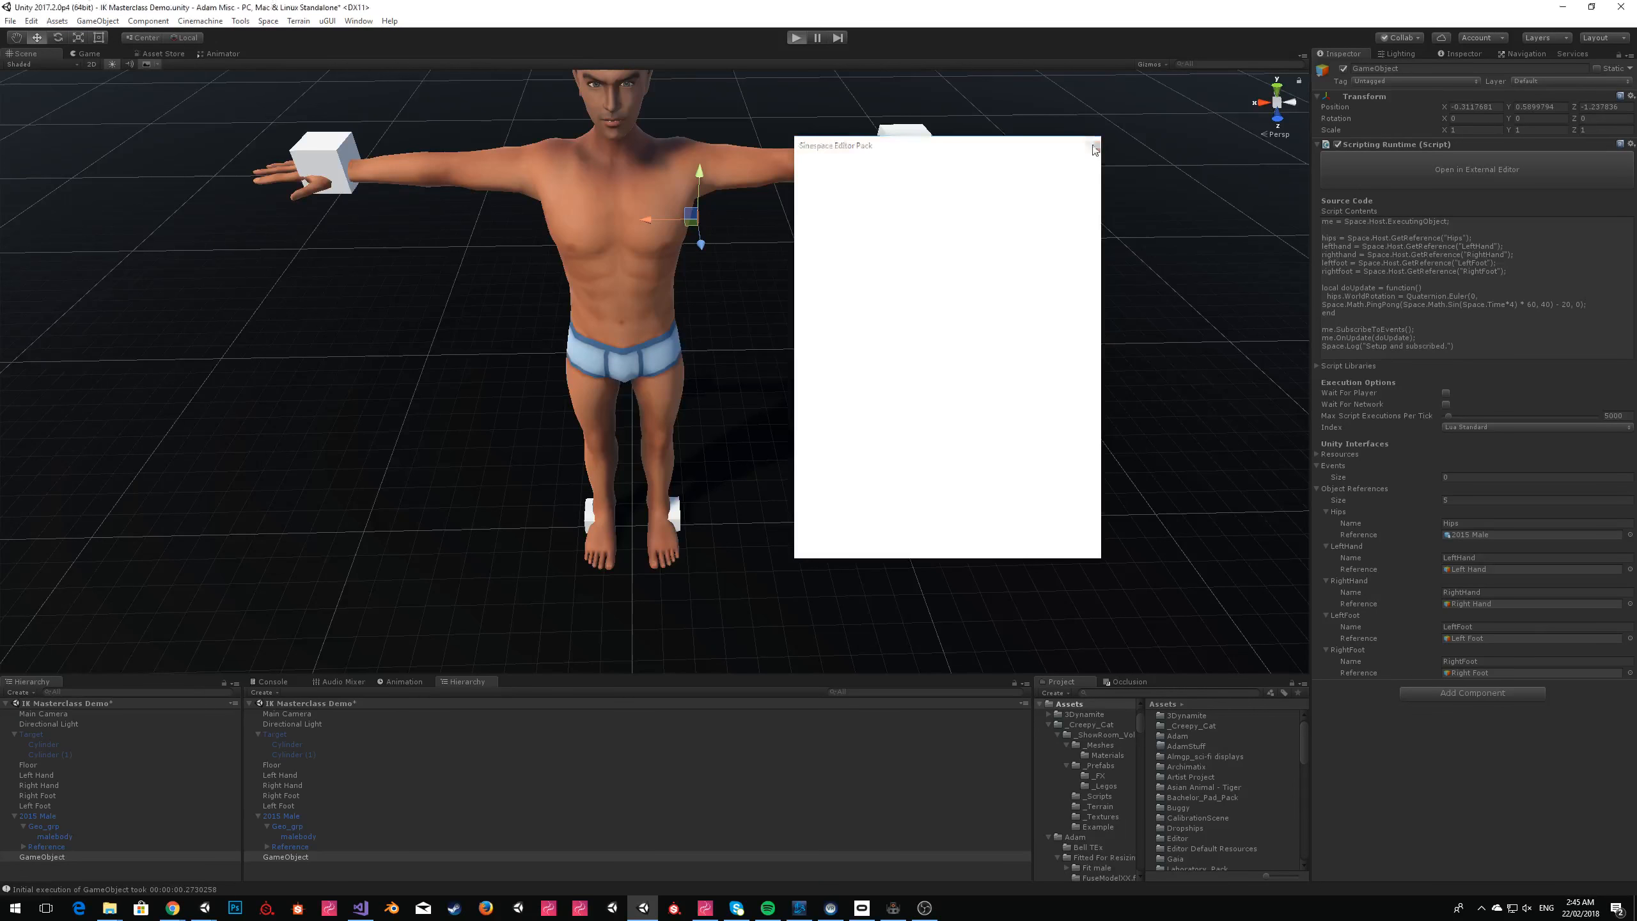
click(1094, 147)
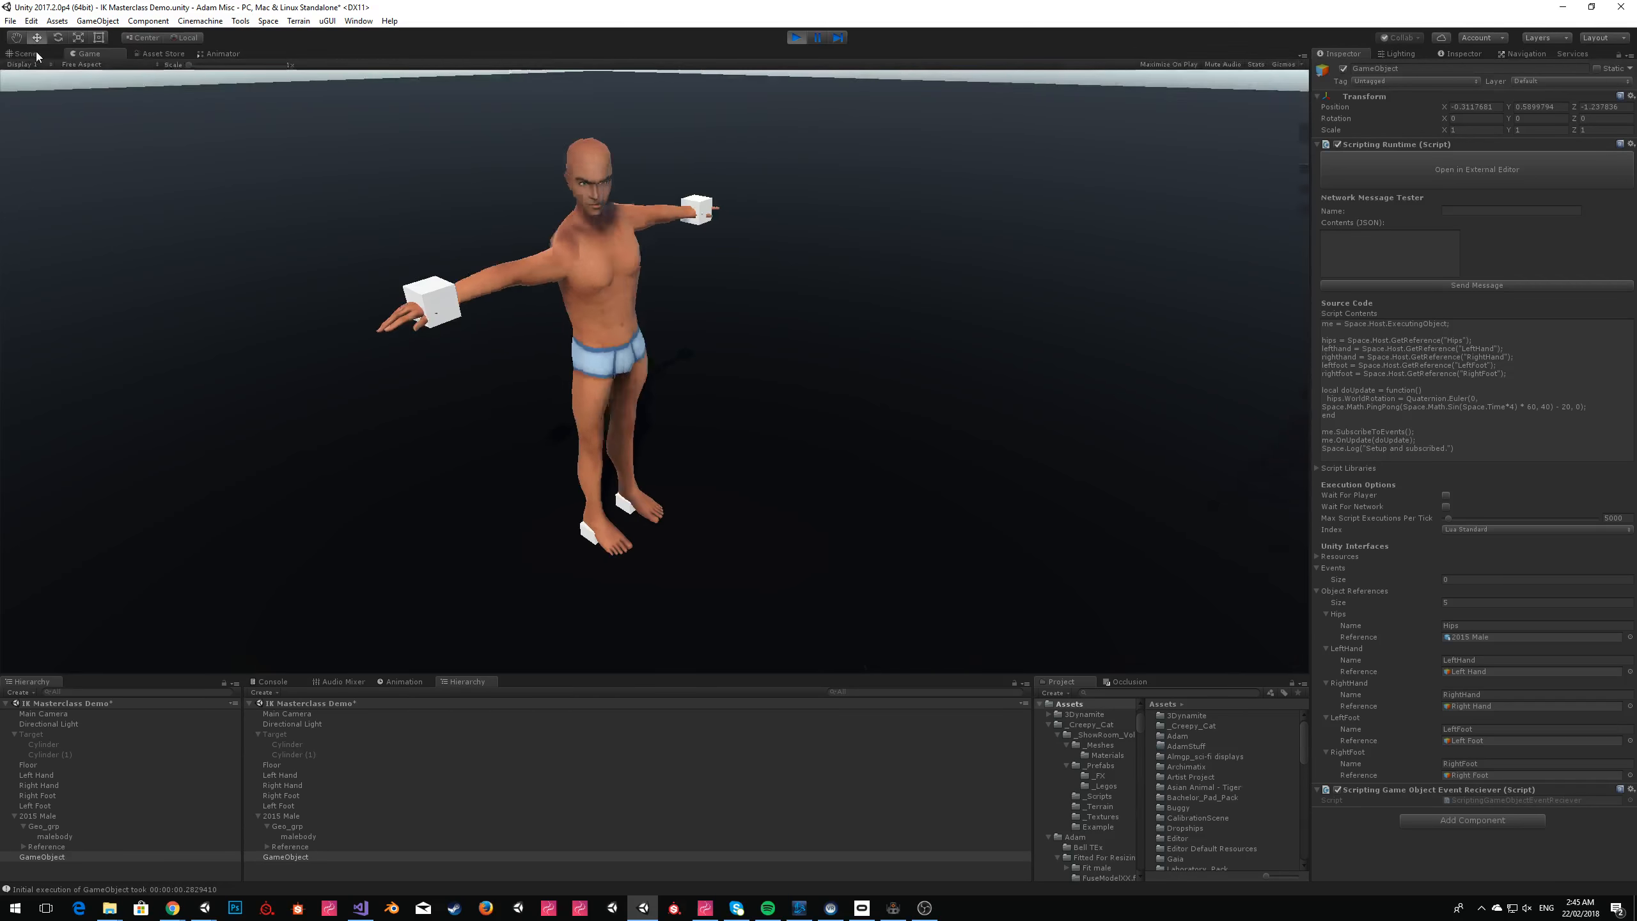
Check the avatar's hip motion from the front in the Scene view and stop playback.
click(37, 56)
key(w)
right_drag(828, 269, 800, 202)
key(s)
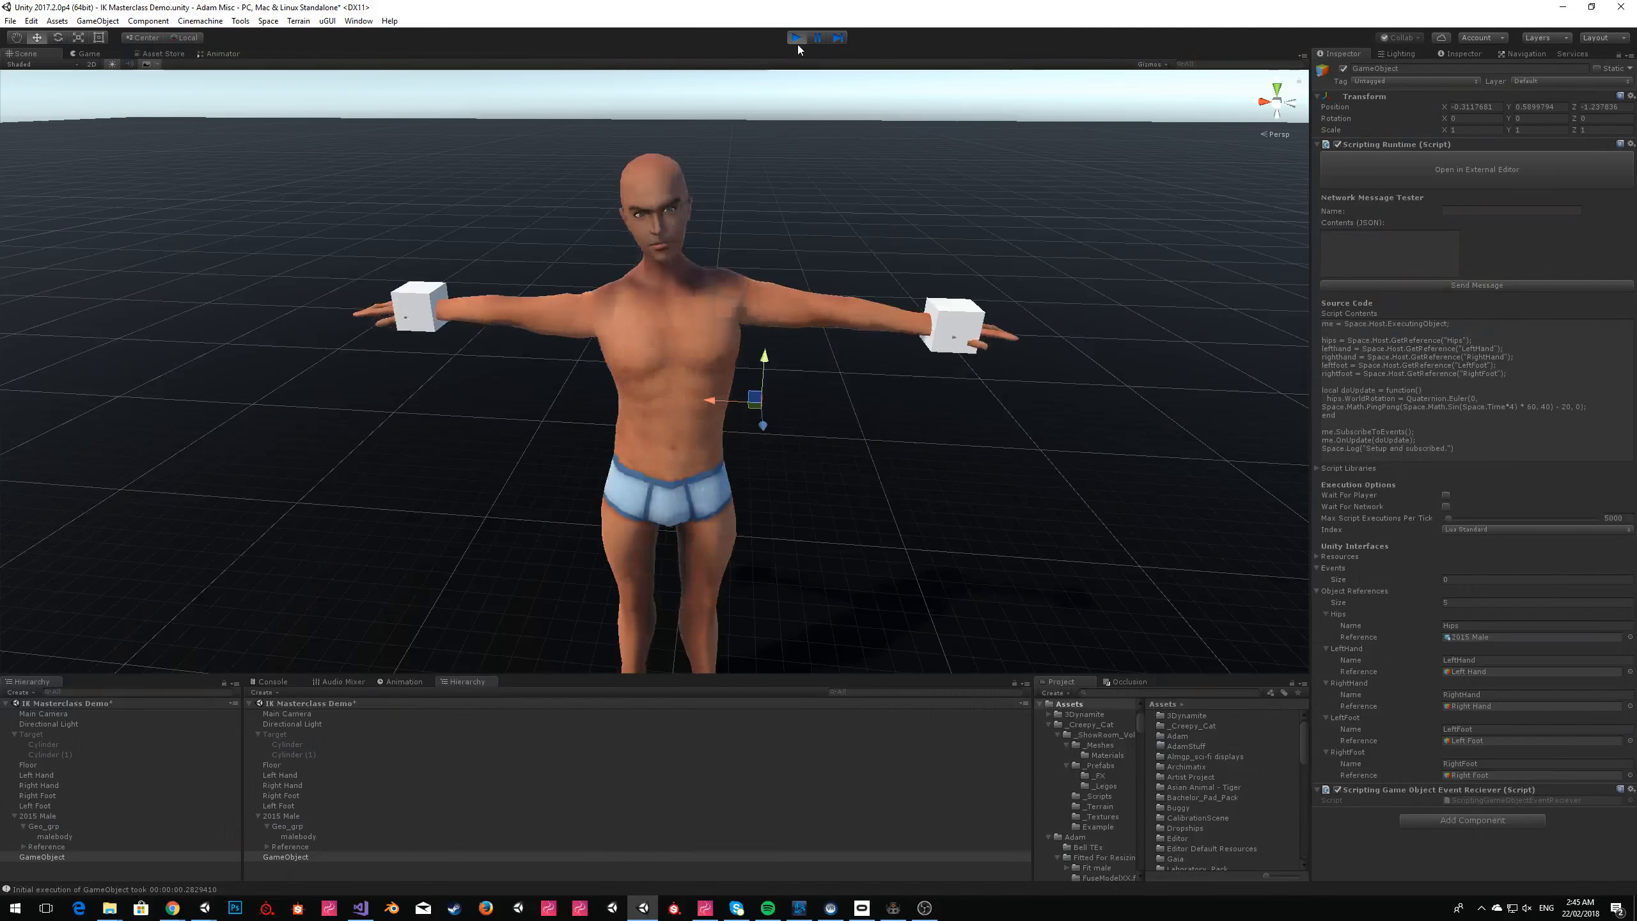
click(797, 40)
Switch to ZeroBrane Studio and add an empty line after the hips rotation line and empty lines above doUpdate.
key(alt+Tab)
click(822, 344)
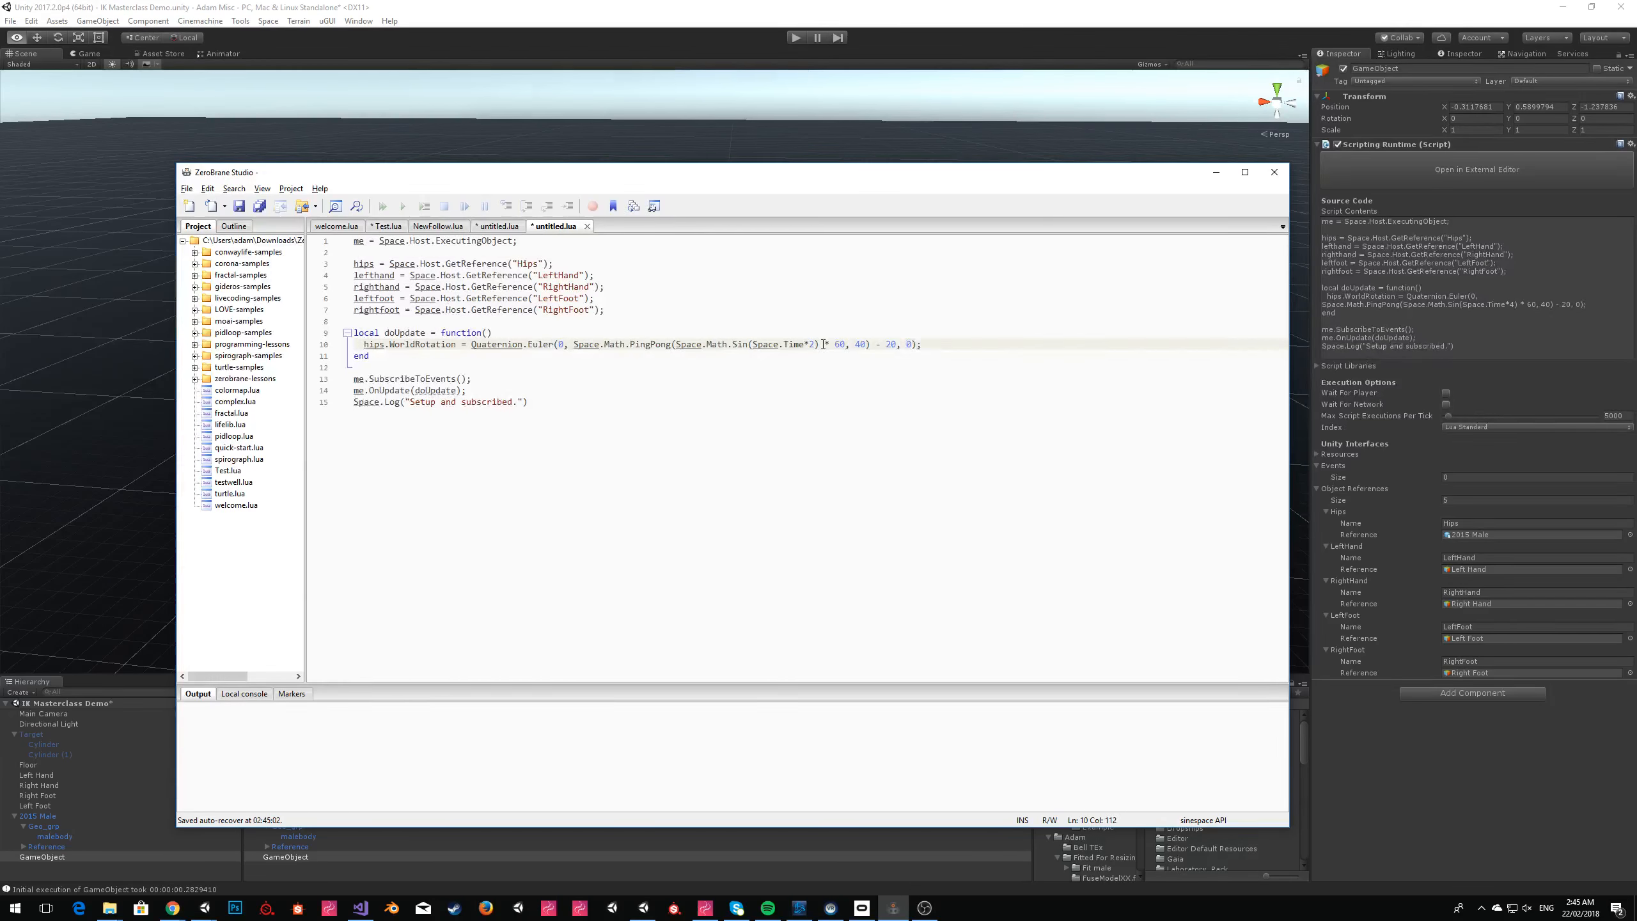
key(End)
key(Return)
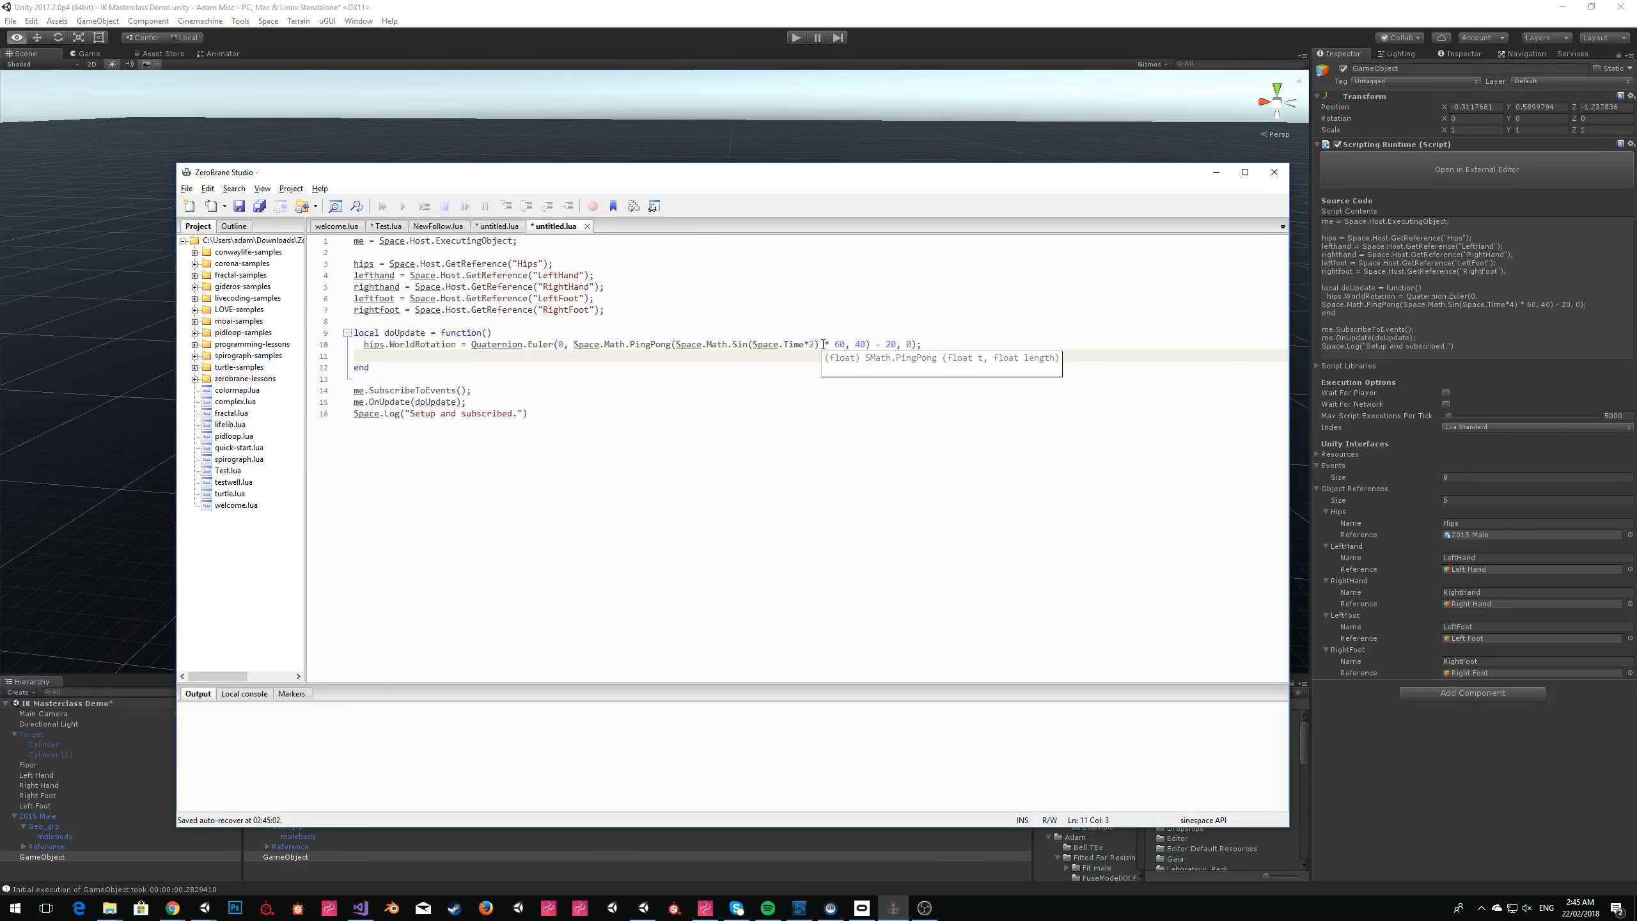
click(602, 316)
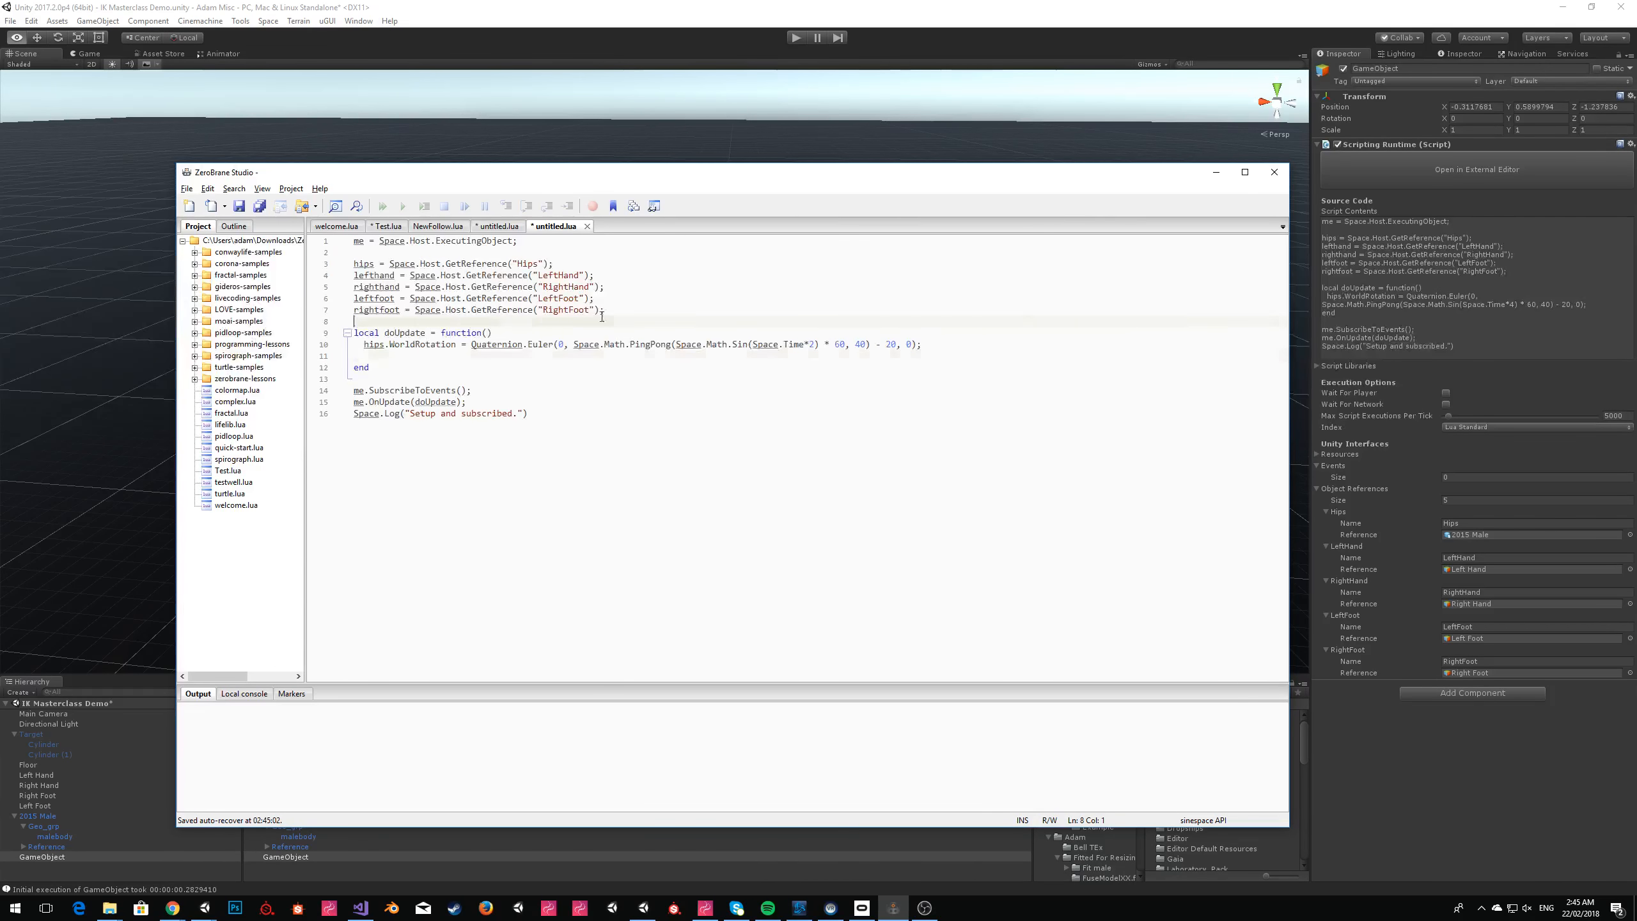
key(Return)
key(Return)
key(Up)
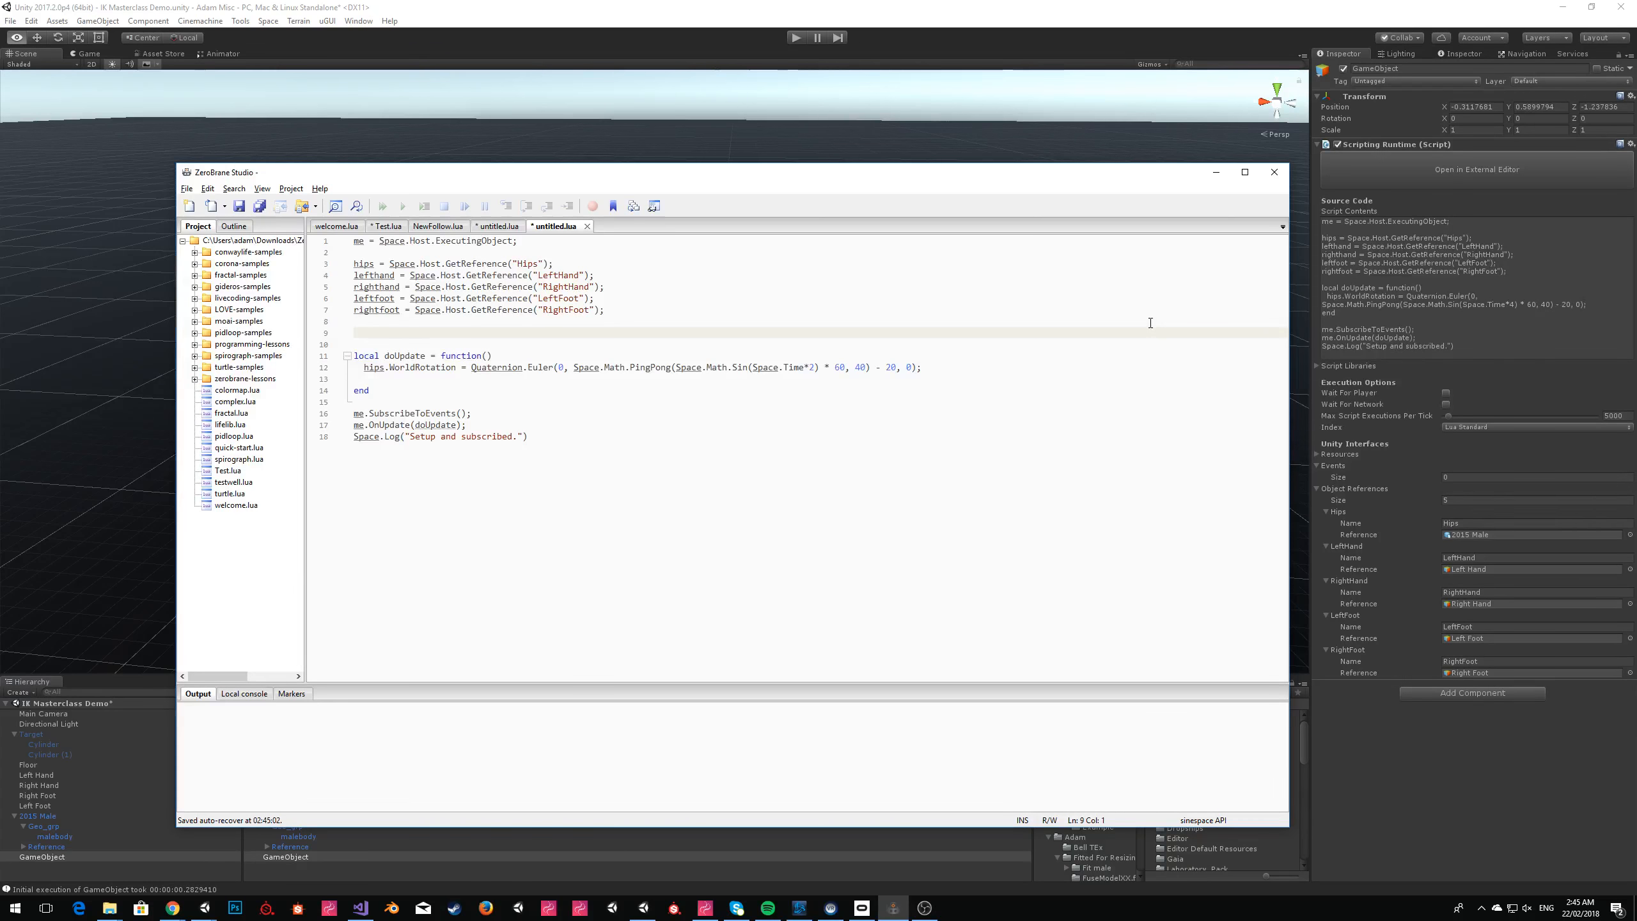
text(defaultLef)
key(shift+Home)
key(BackSpace)
Store the left hand's starting position above doUpdate with leftHandPosition = lefthand.WorldPosition;.
text(left)
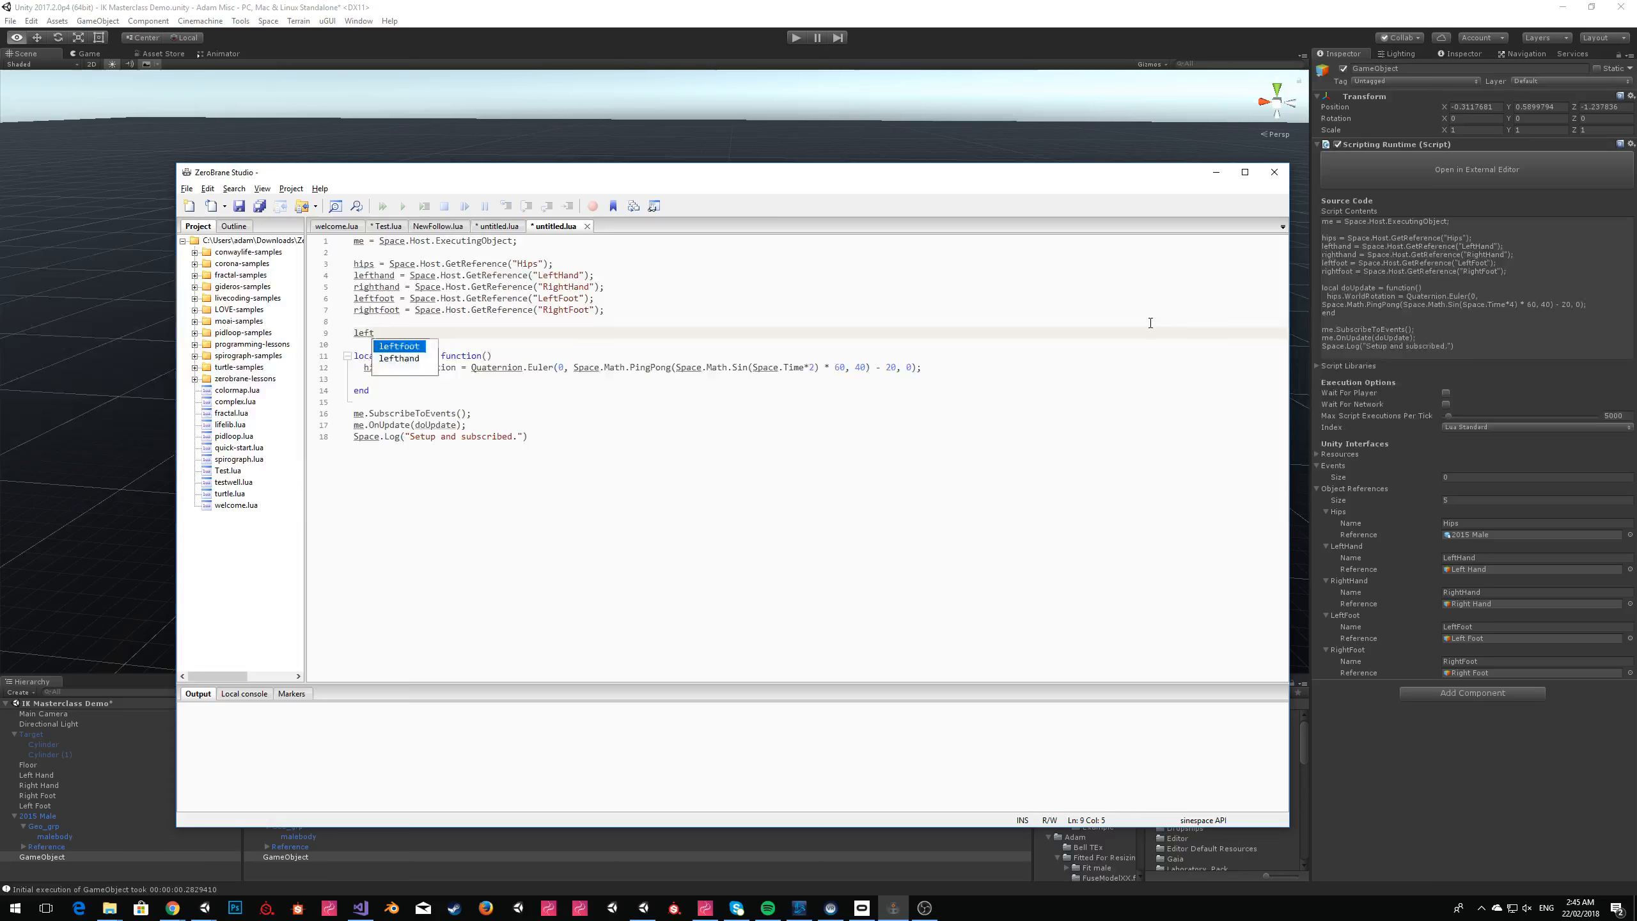
text(HandPosition )
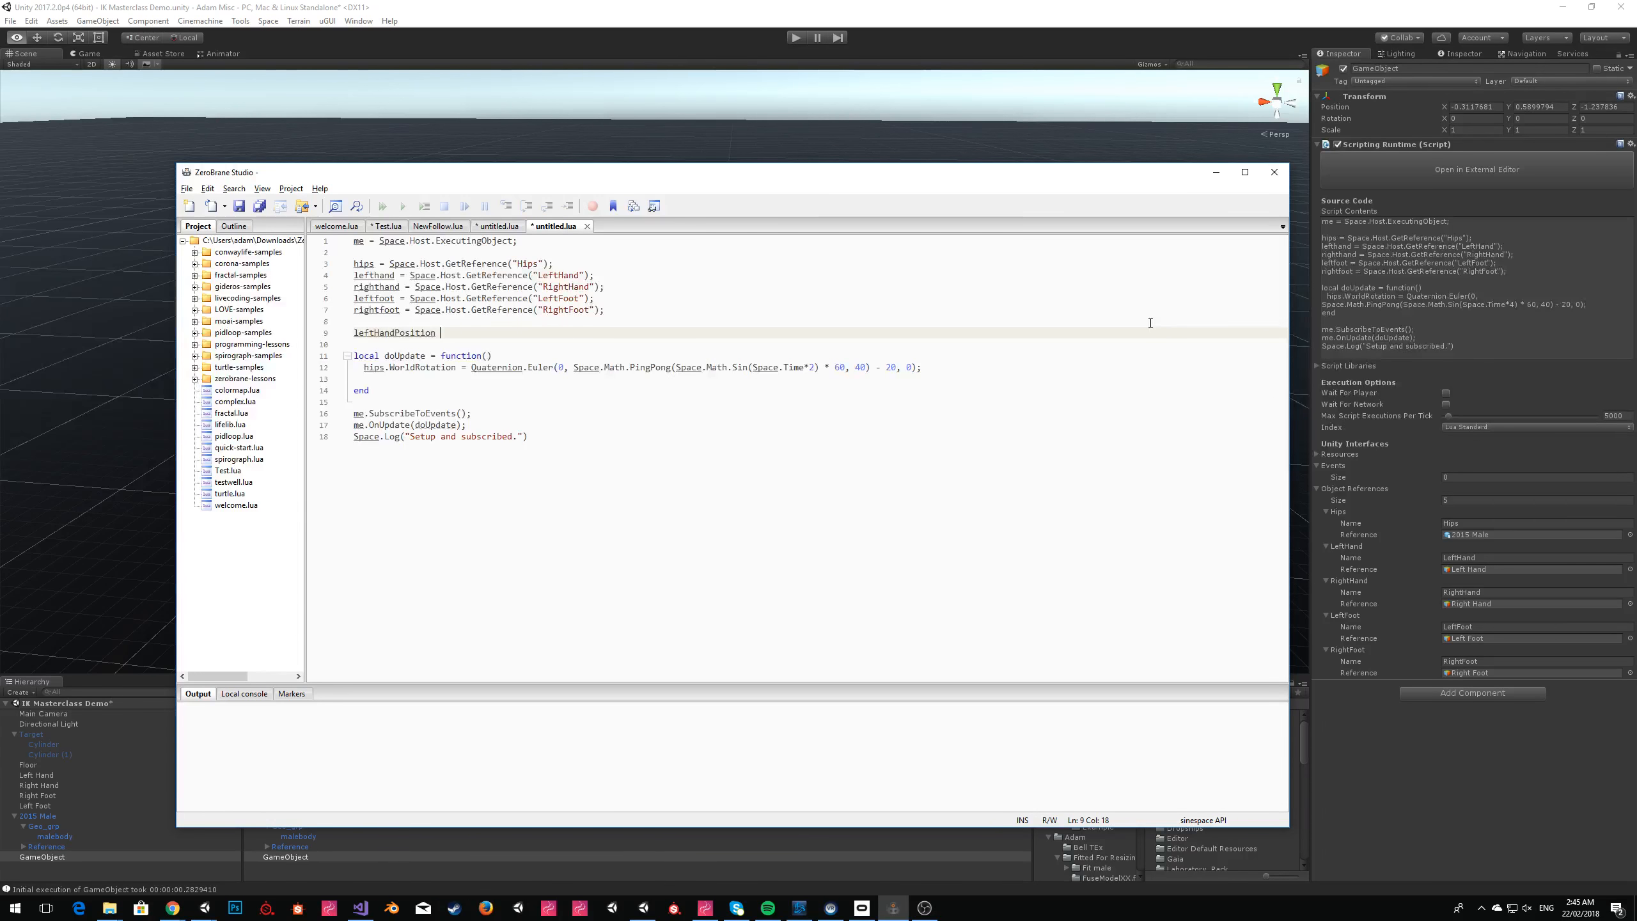
text(= leftha)
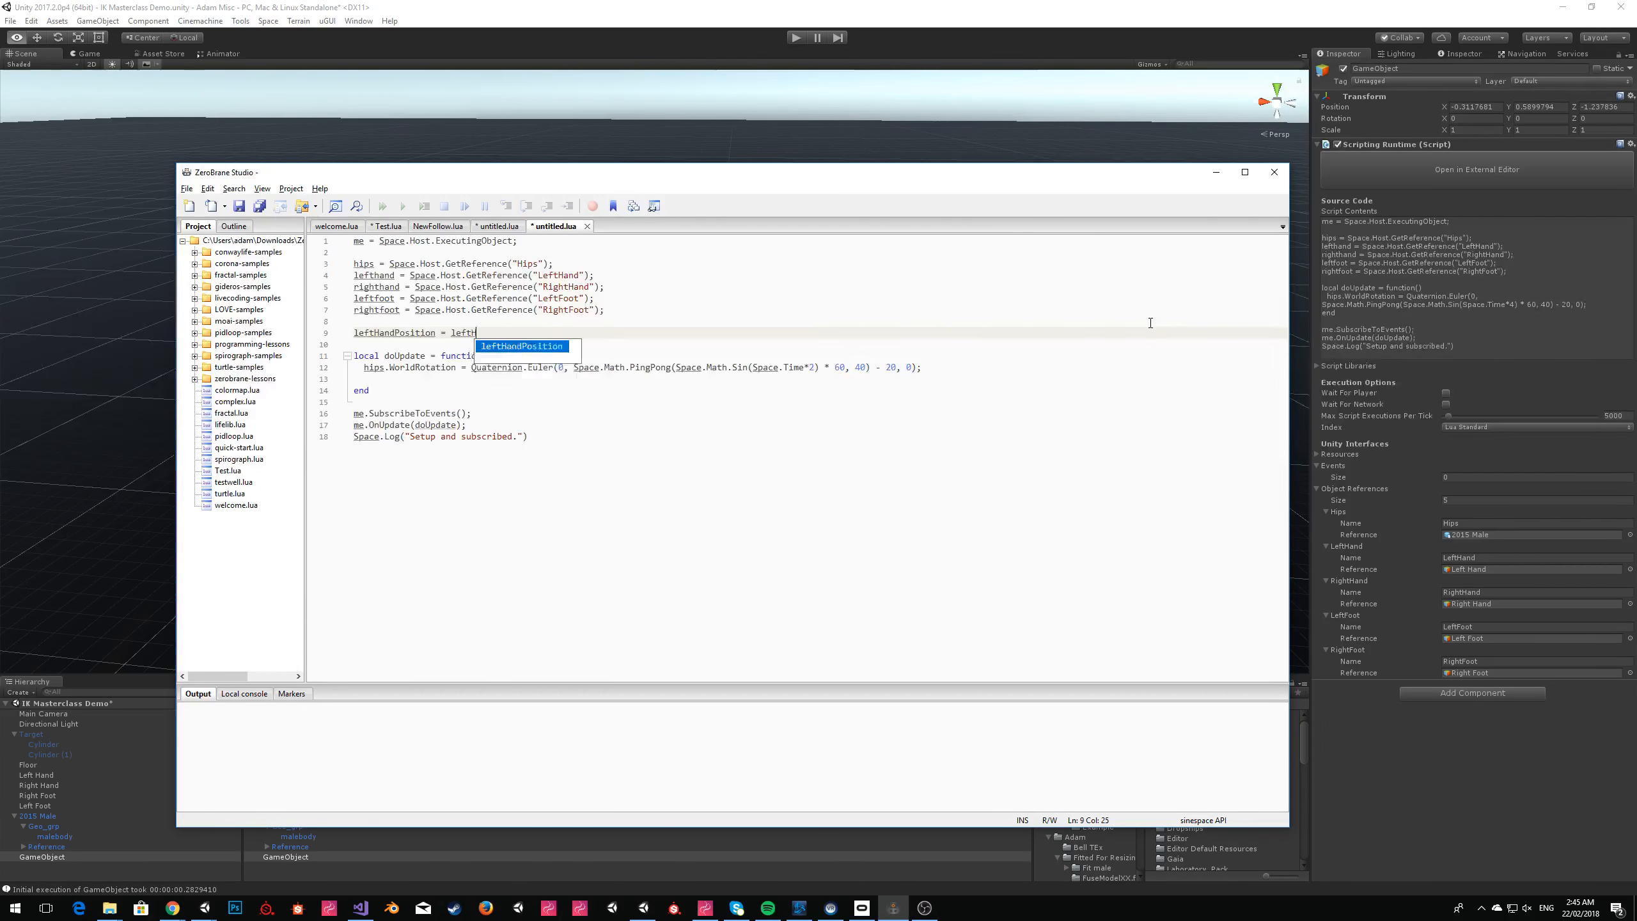
text(nd.WorldPosition)
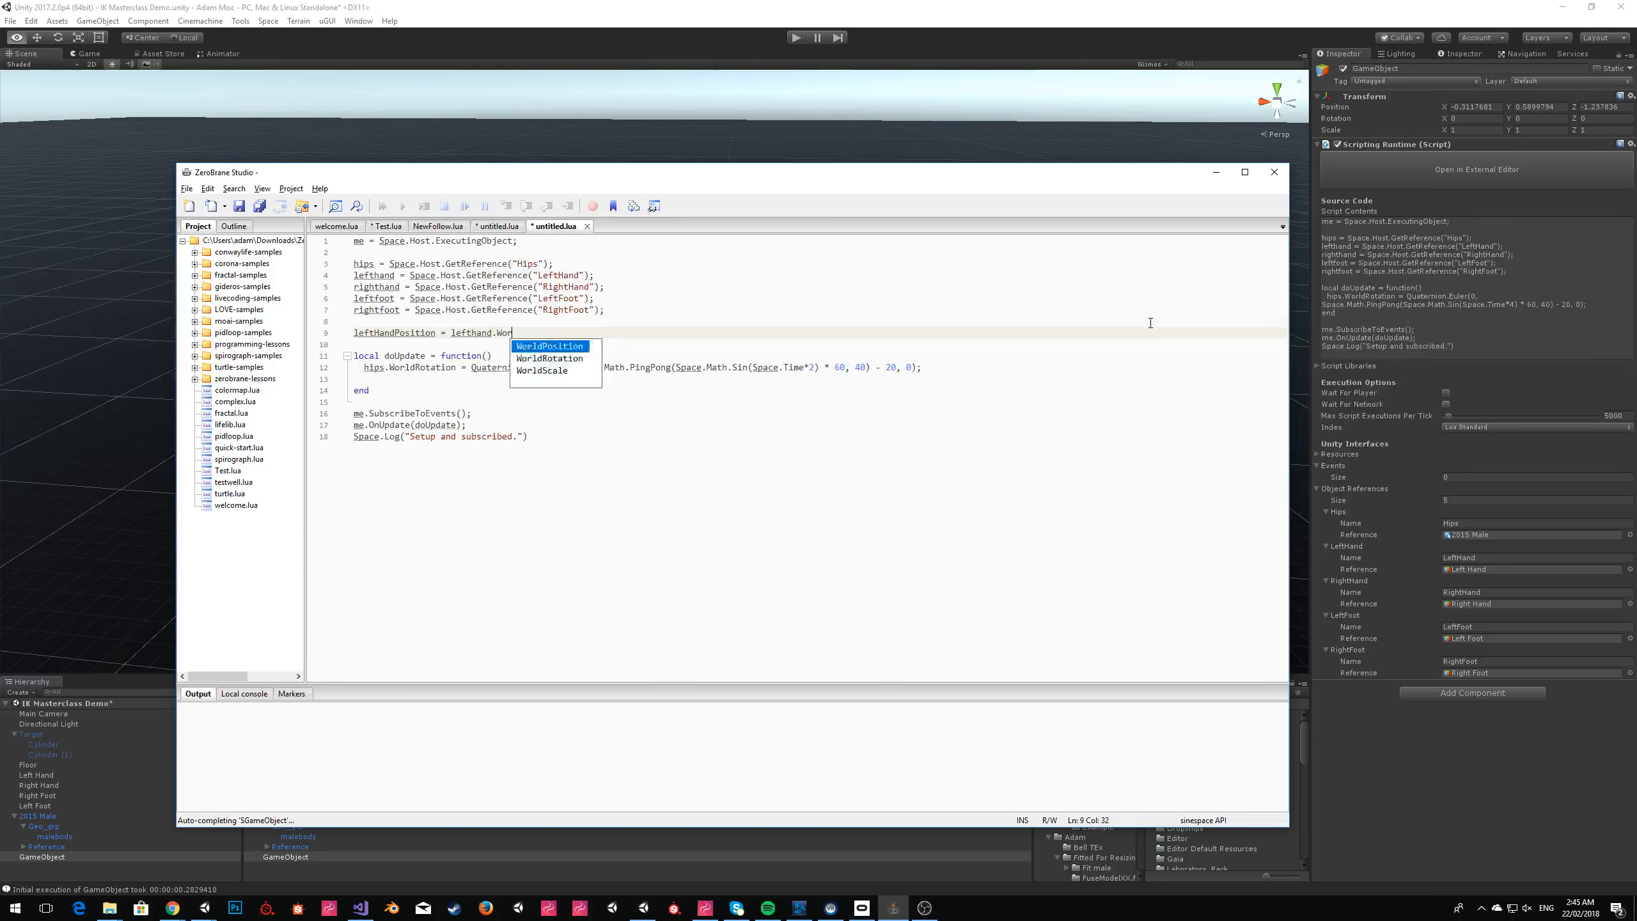
On the empty line inside doUpdate, assign leftHandPosition to lefthand.WorldPosition.
key(Down)
key(Down)
key(Down)
key(Down)
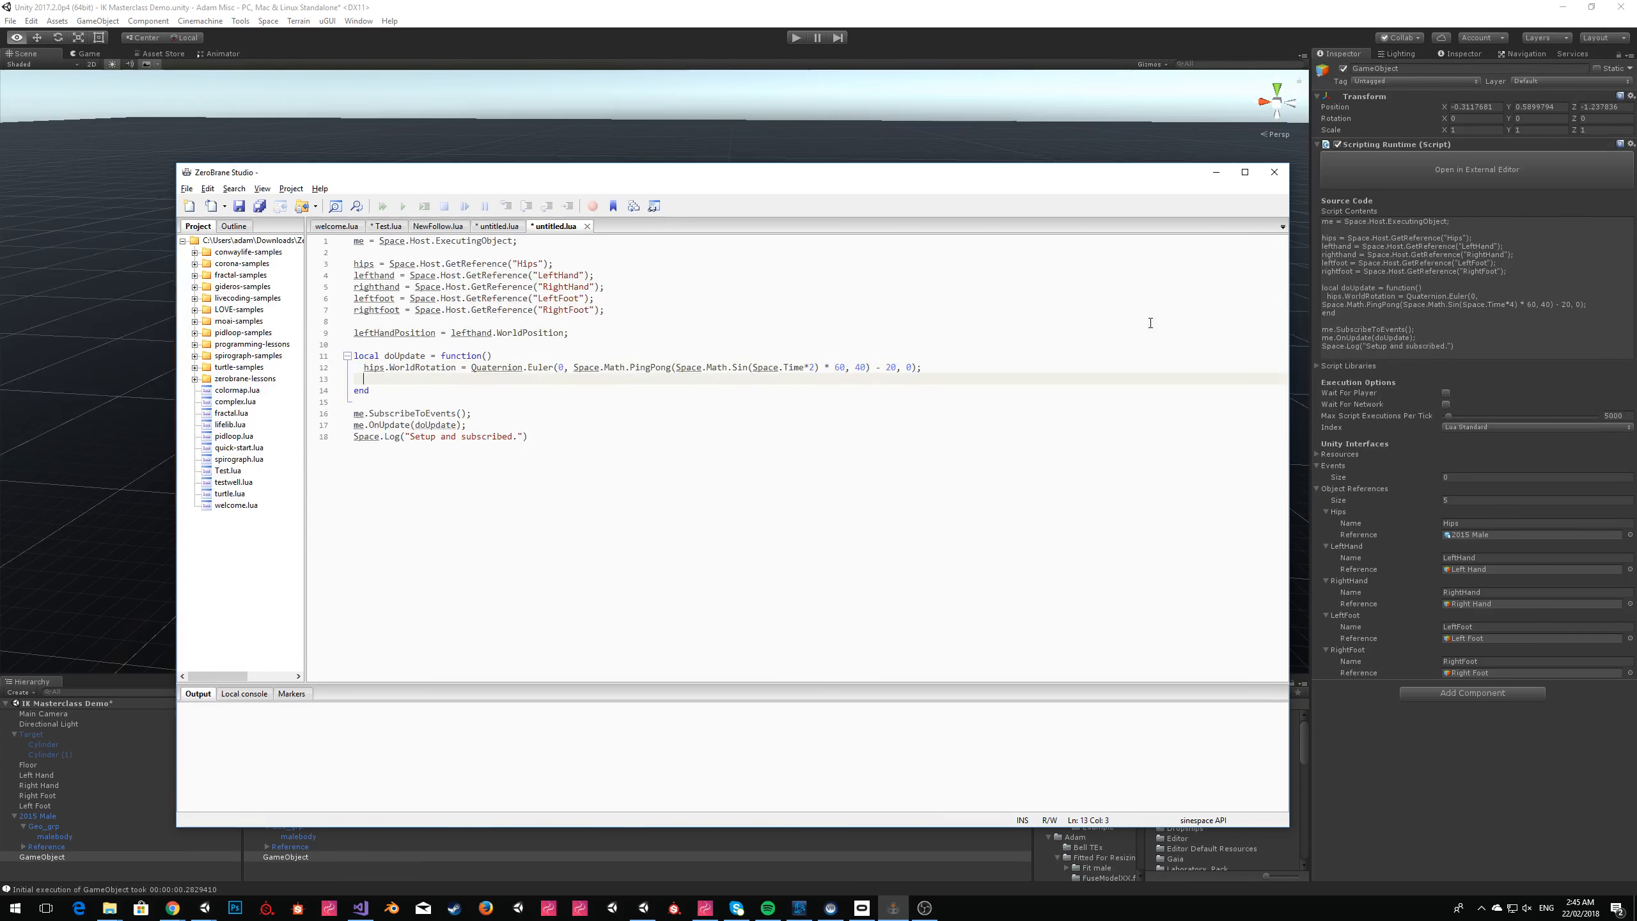
key(BackSpace)
text(lefthand.P)
key(BackSpace)
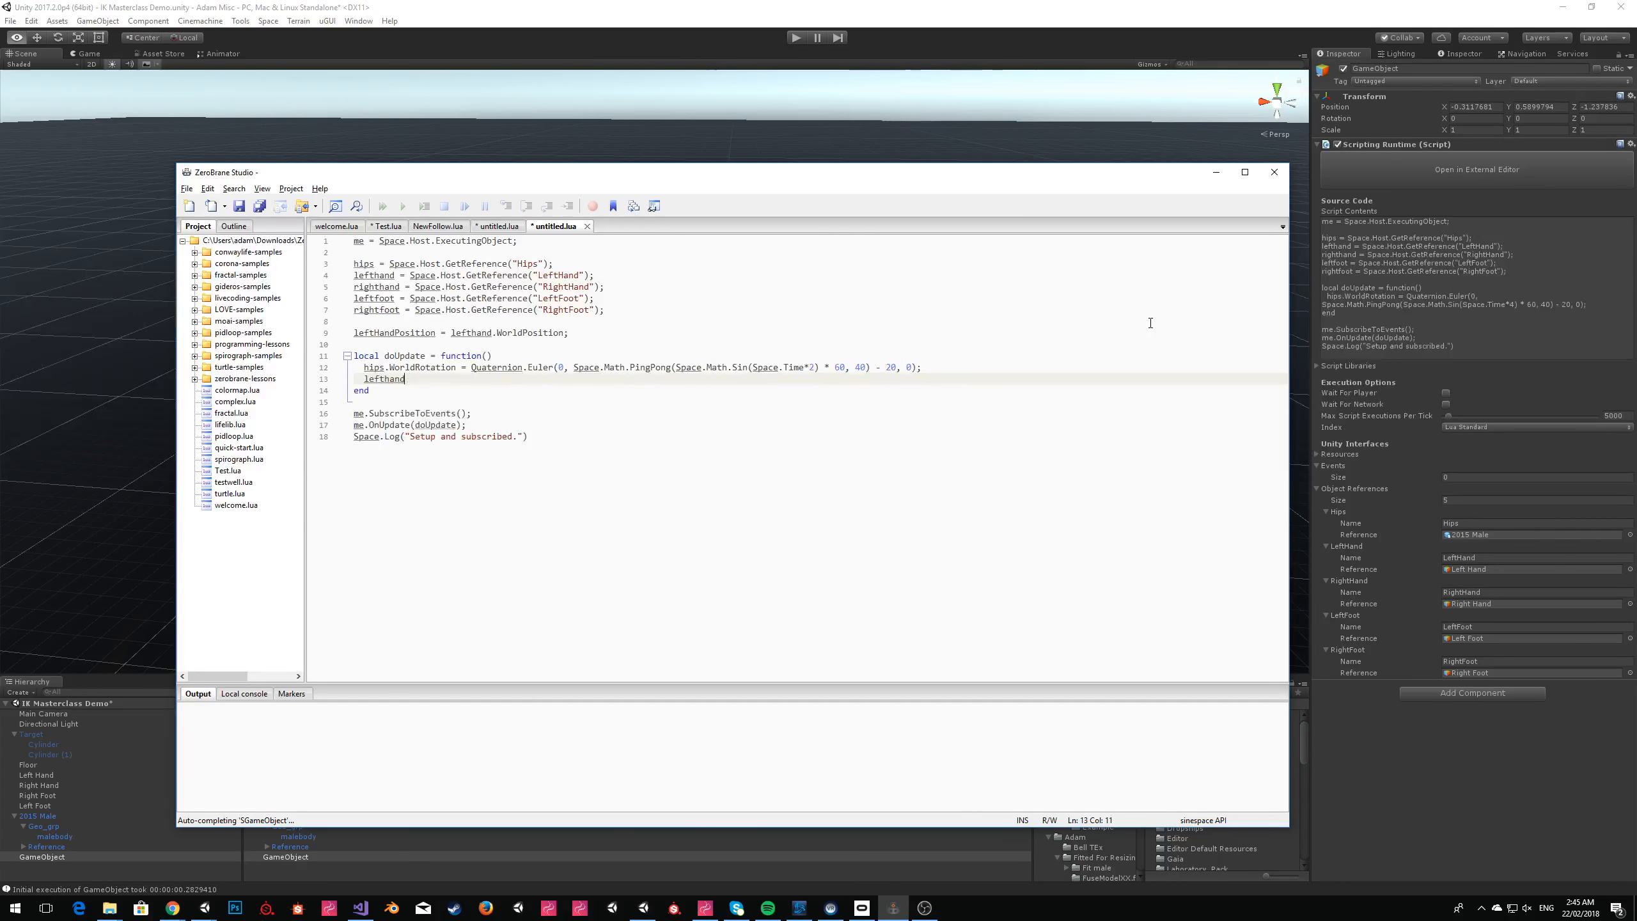
text(WorldPosition)
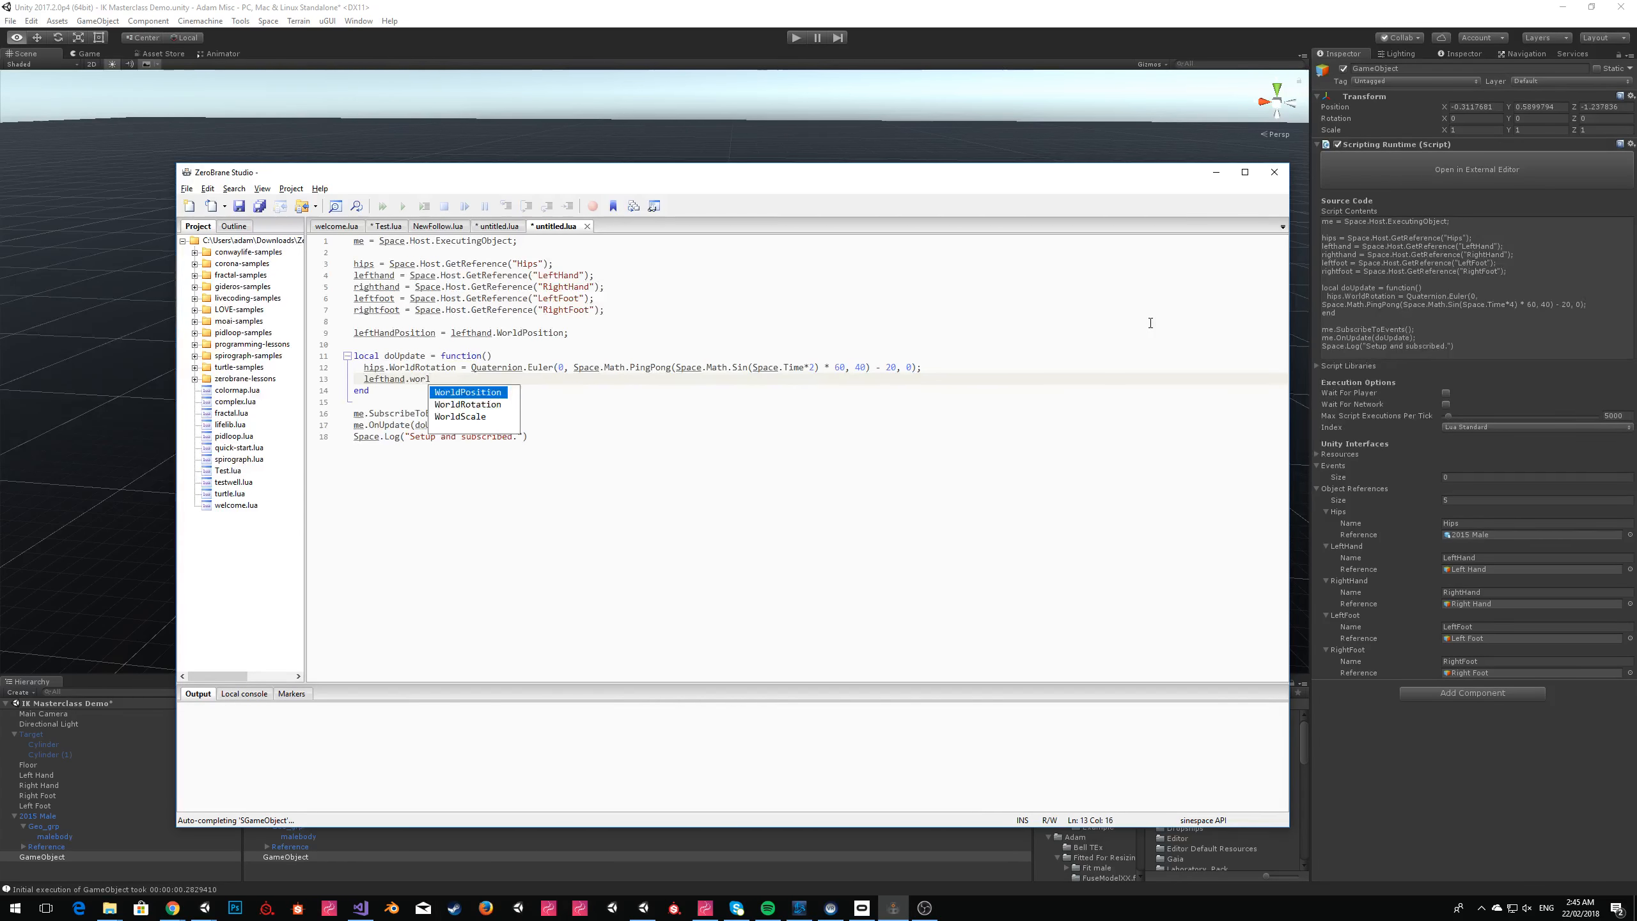
key(BackSpace)
text(= leftH)
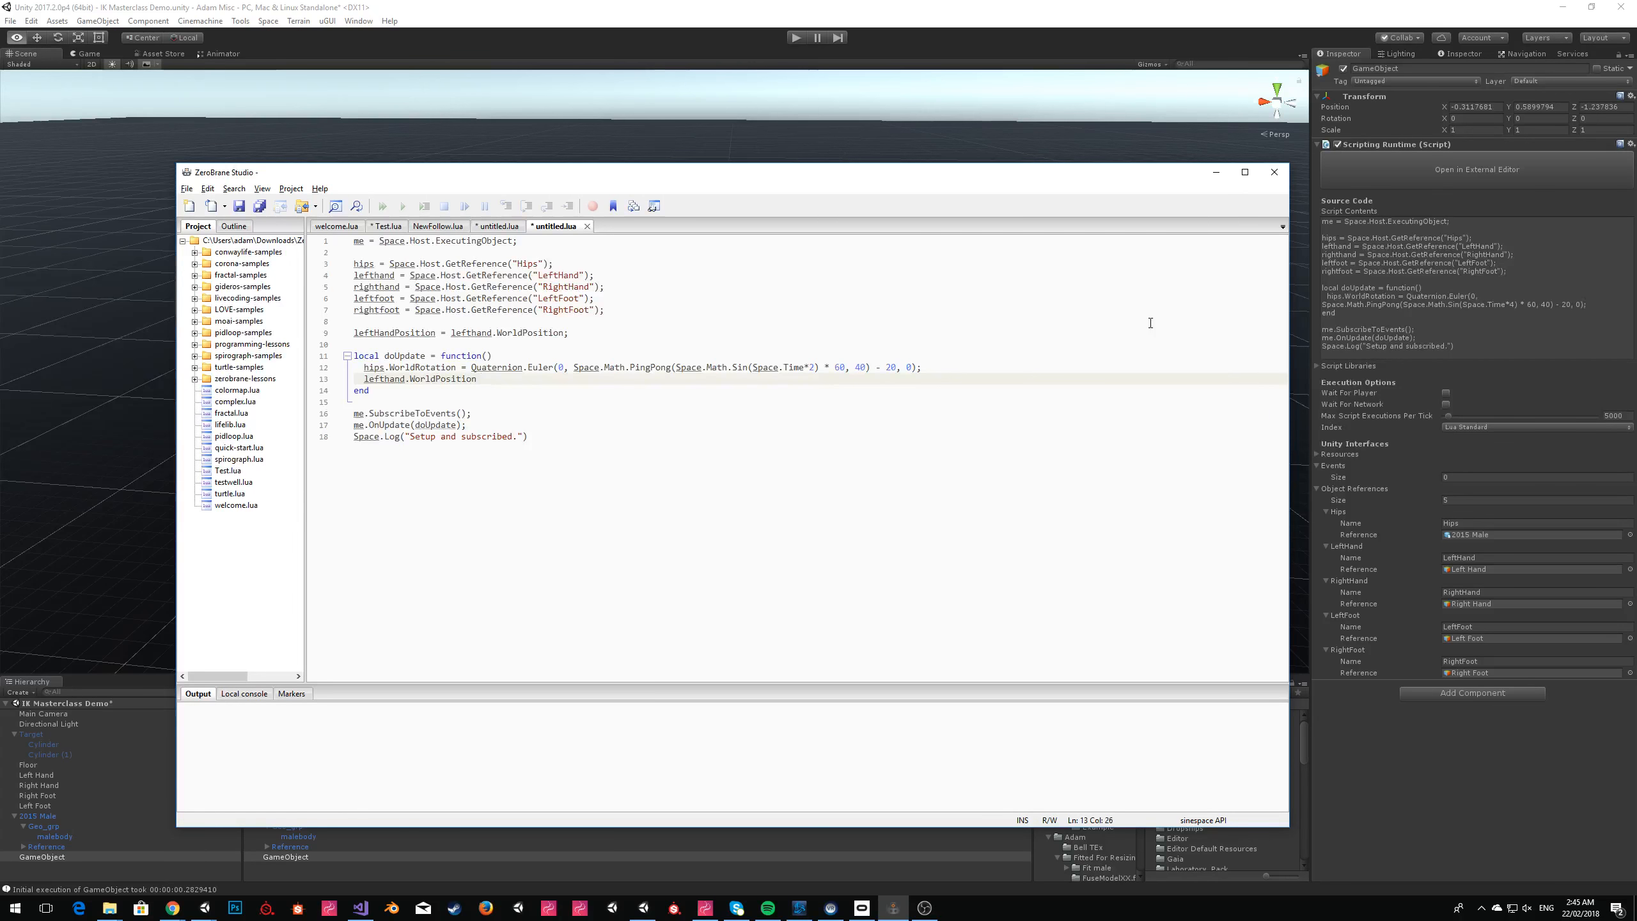
key(Return)
Replace the value assigned to lefthand.WorldPosition with Vector.New(leftHandPosition.x, leftHandPosition.y, leftHandPosition.z);.
key(ctrl+shift+Left)
text(Vector.New()
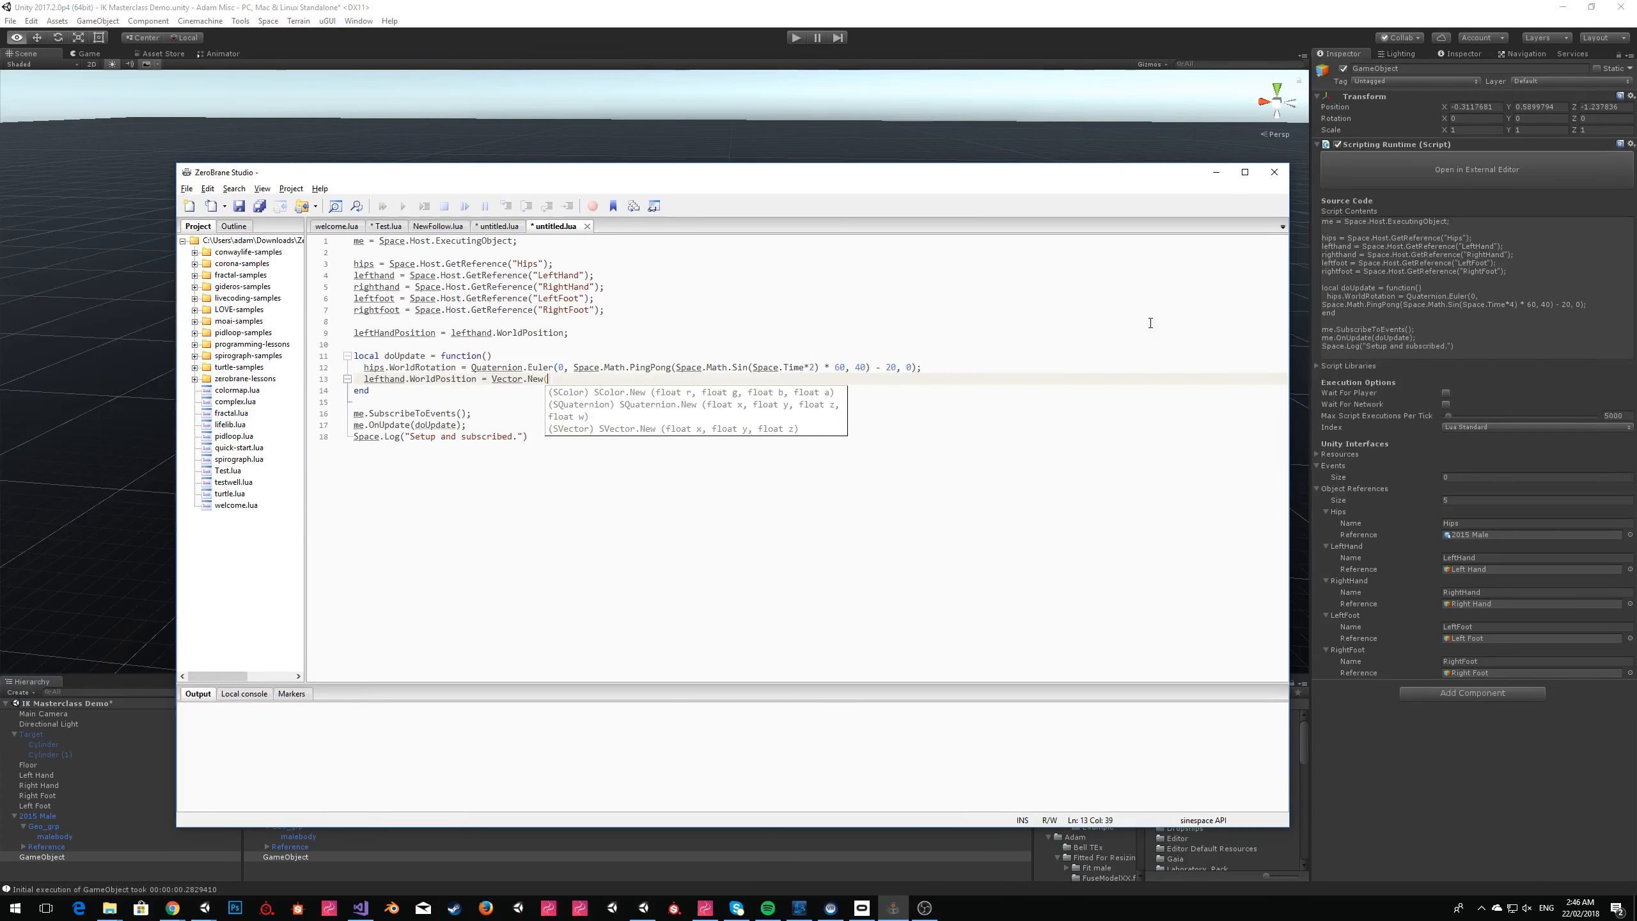
text(leftH)
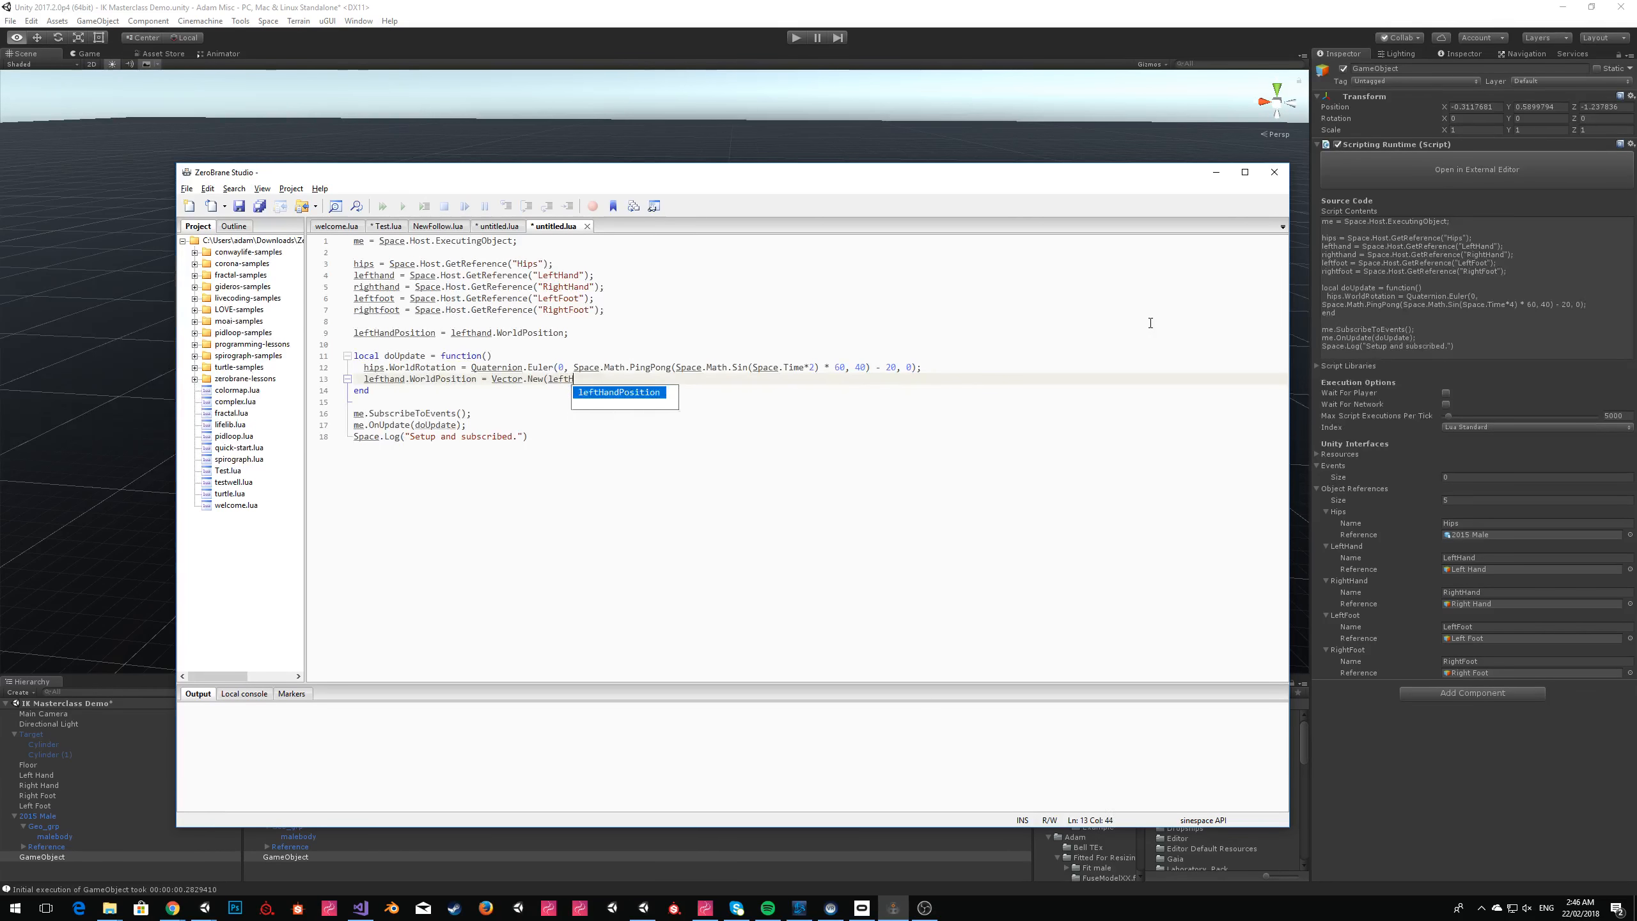
text(andPosition.x,)
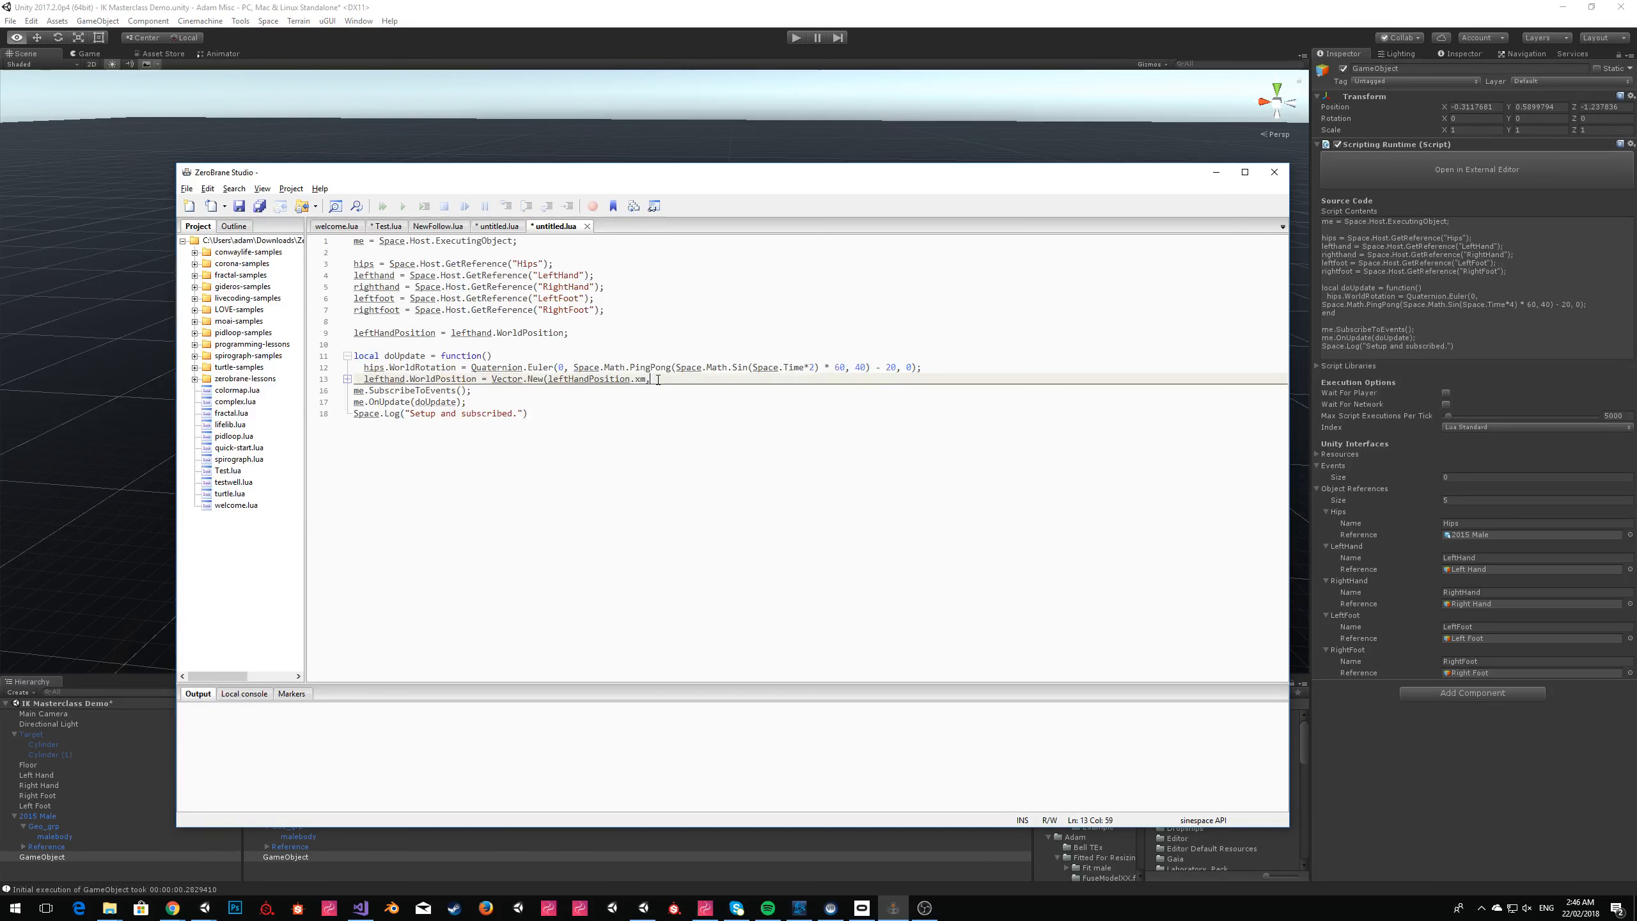
key(BackSpace)
text(leftHandPosition.y)
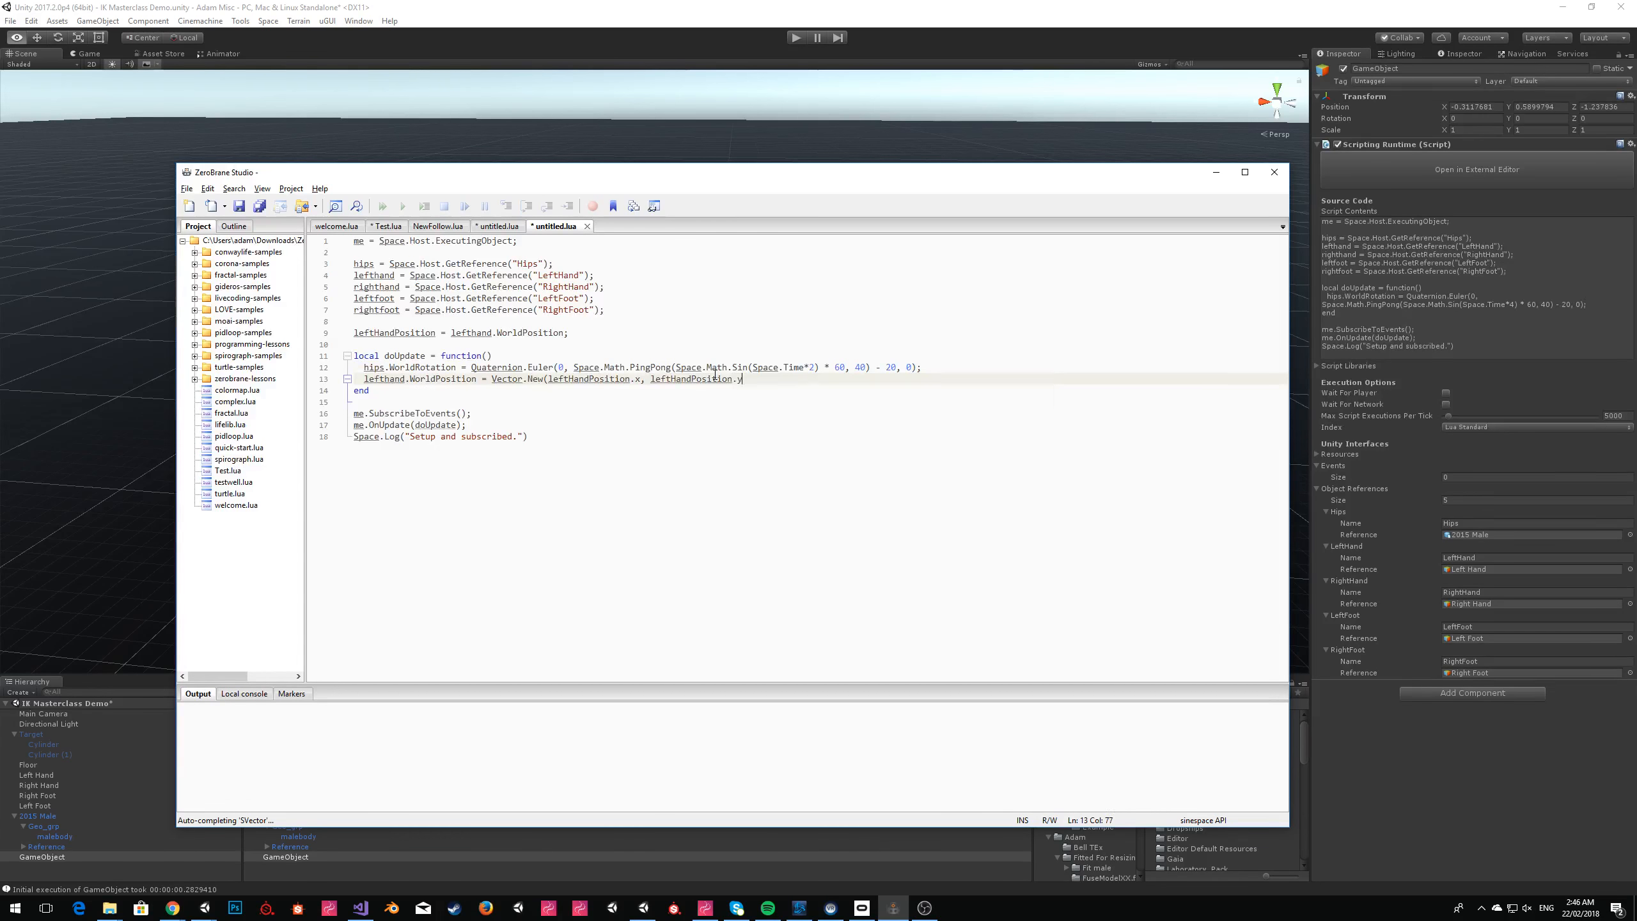
text(, leftHandPosition.)
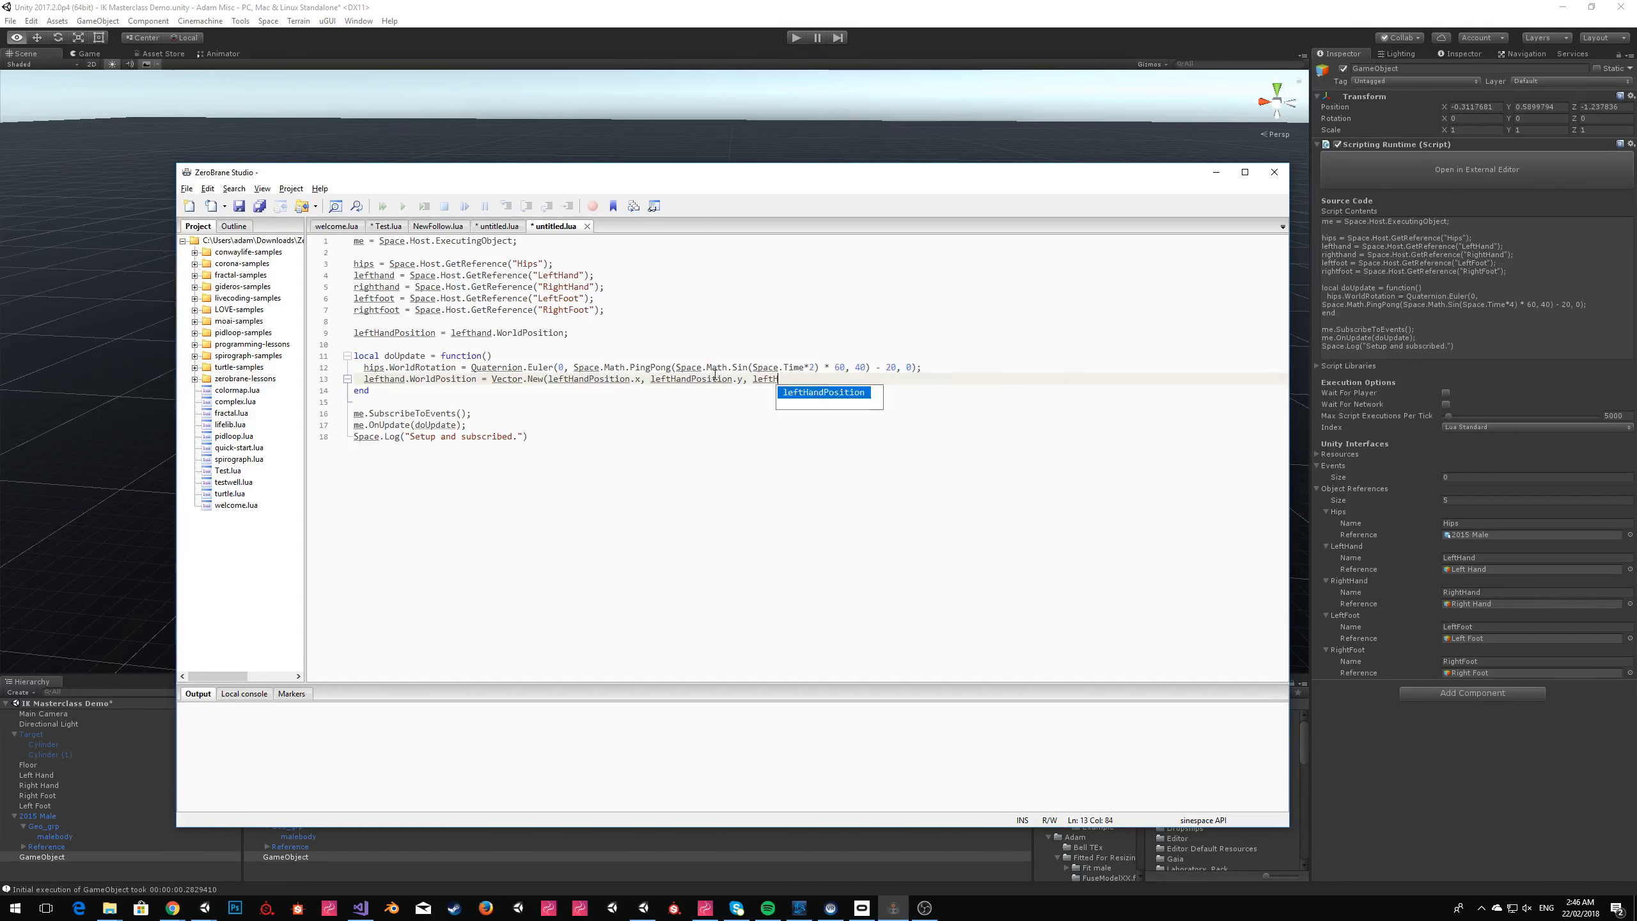
text(z);)
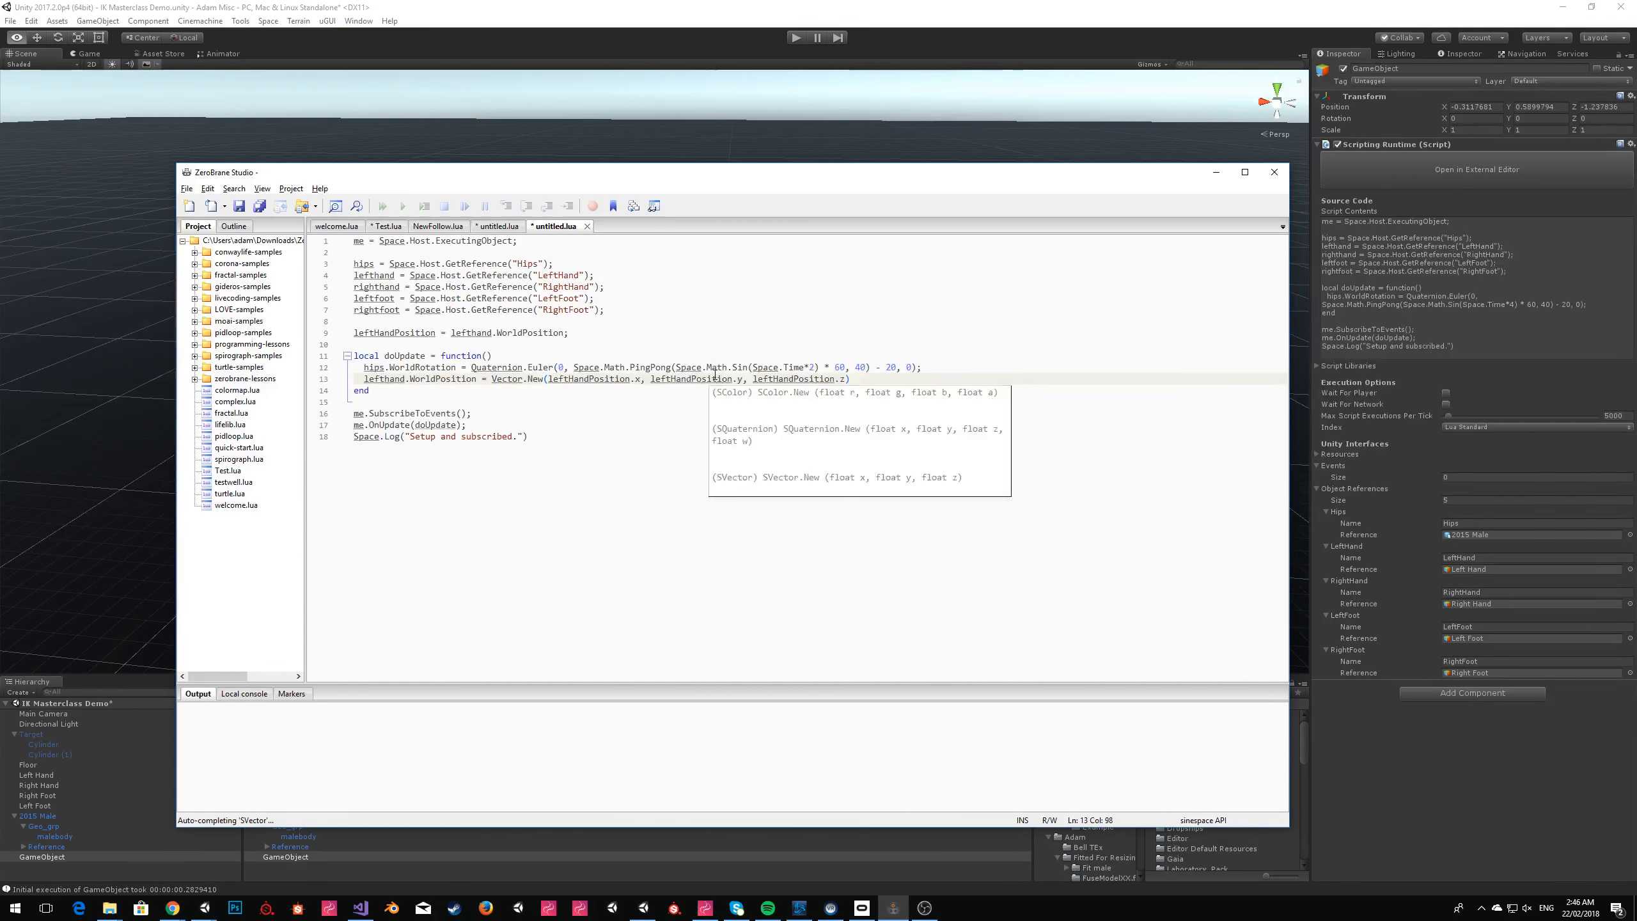
Add Space.Math.Sin(Space.Time*5) to leftHandPosition.y in the lefthand.WorldPosition line.
key(Left)
key(Left)
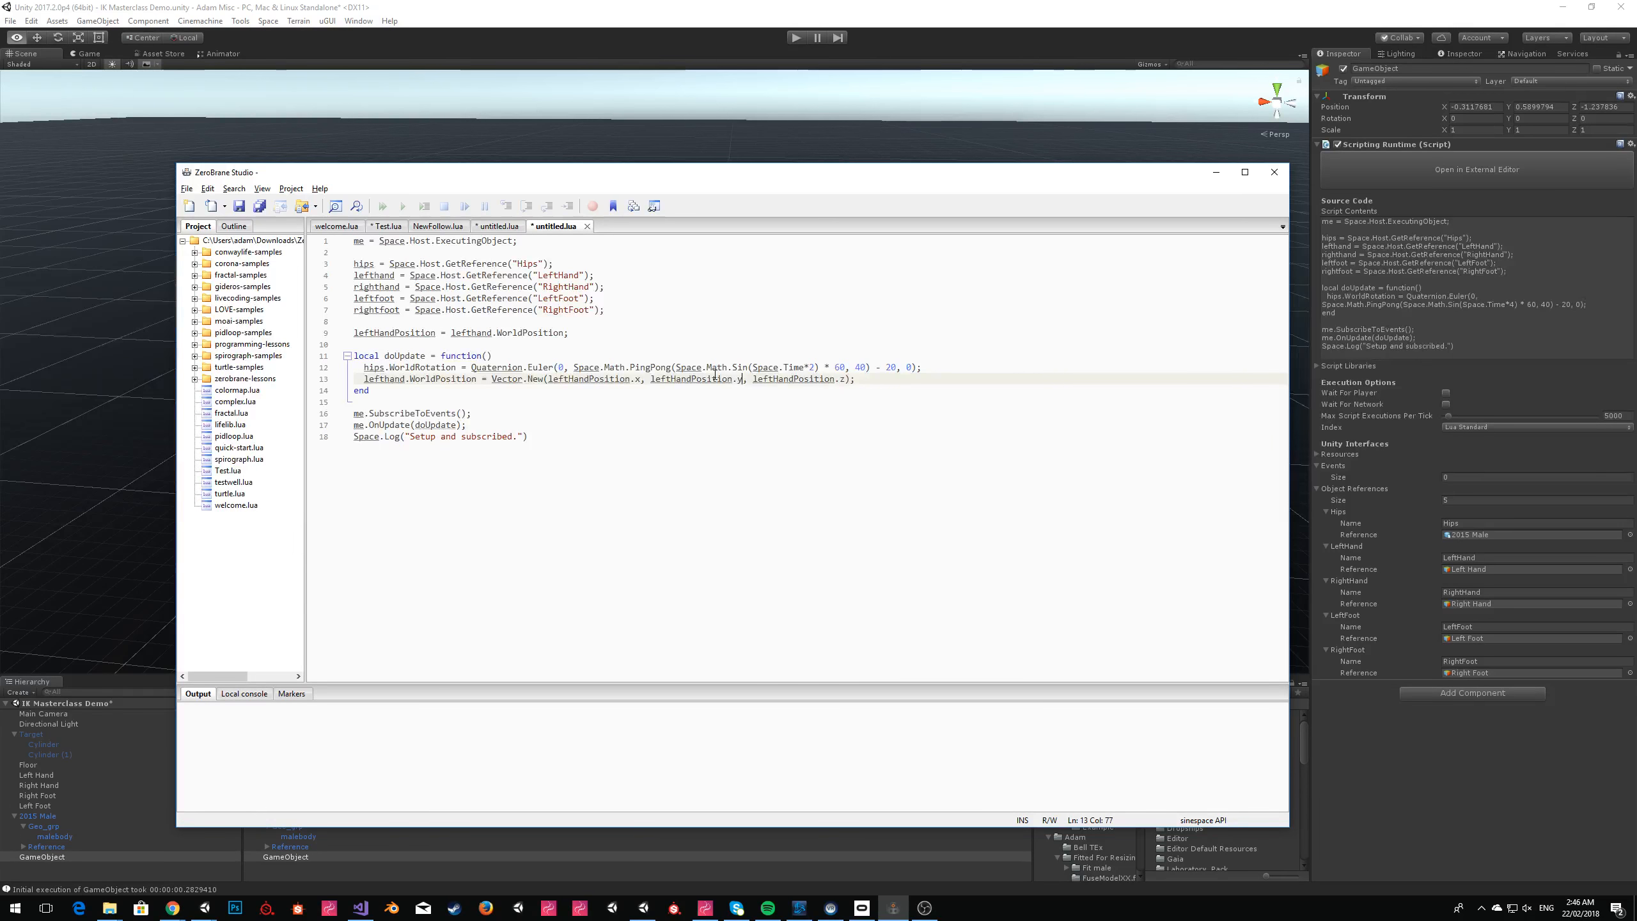
text(+ )
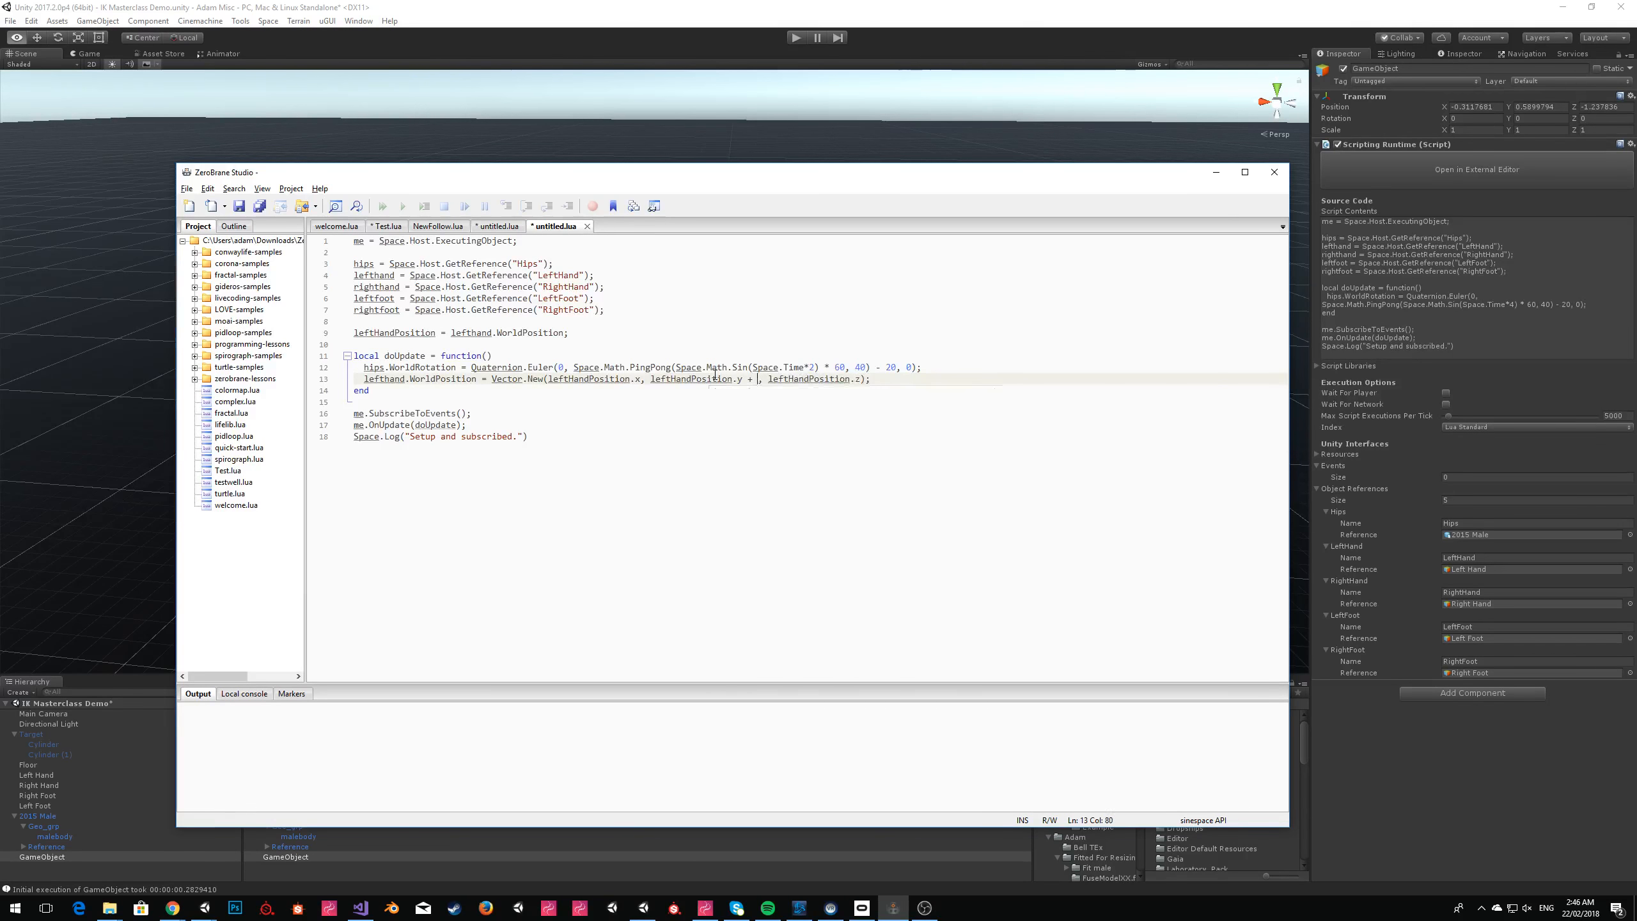
text(Space.Math.Sin)
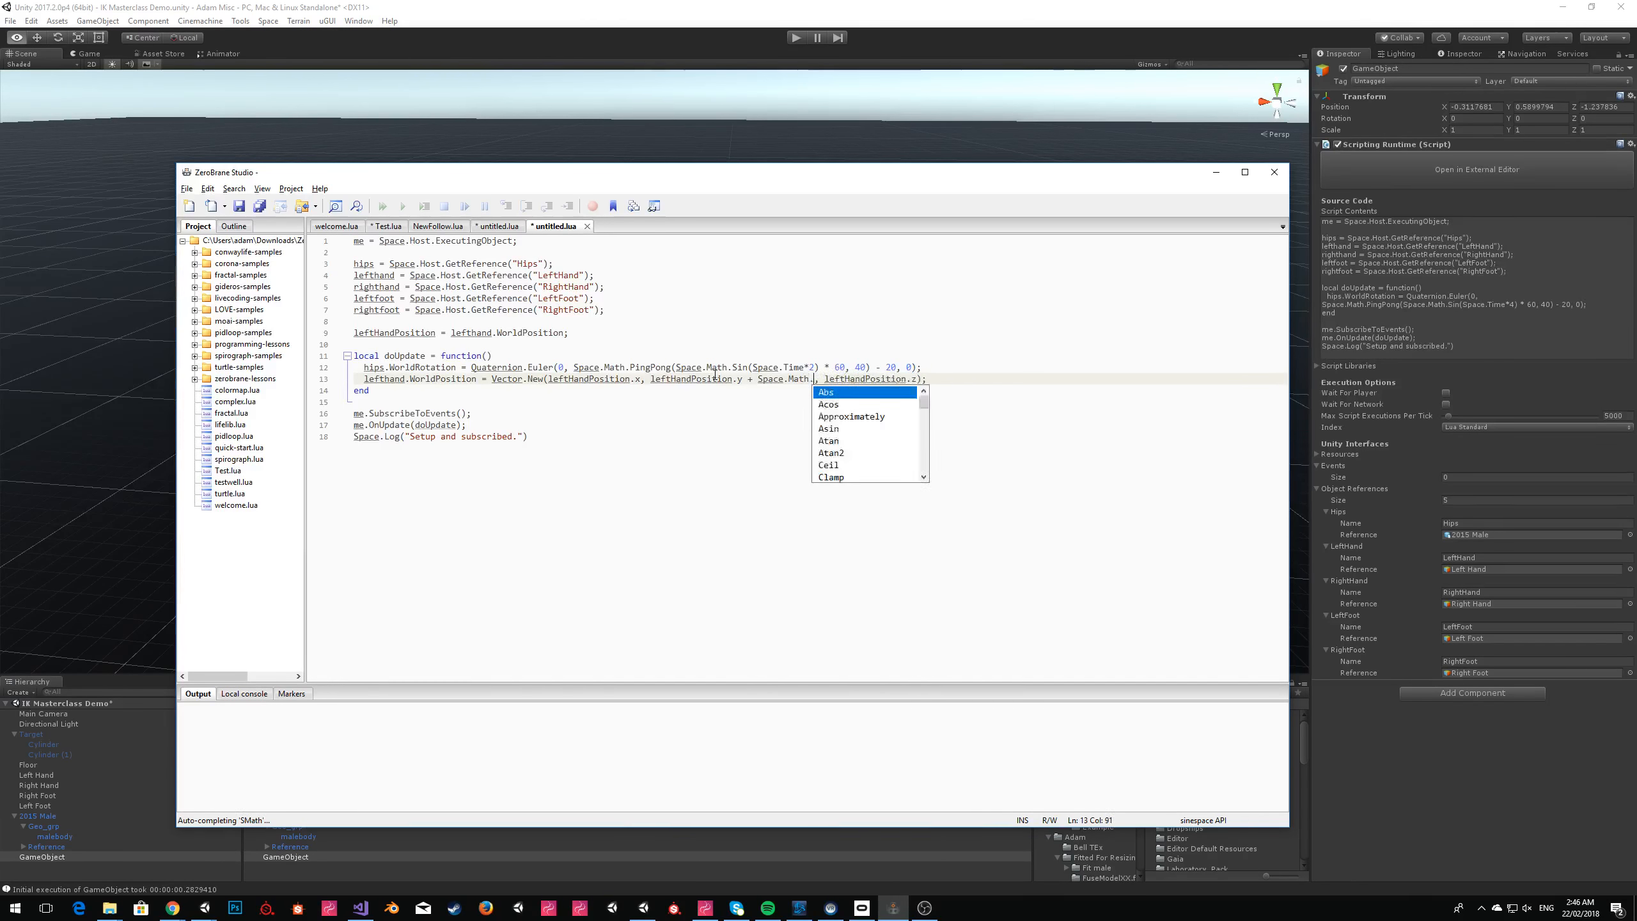
text((Space.Time*54)
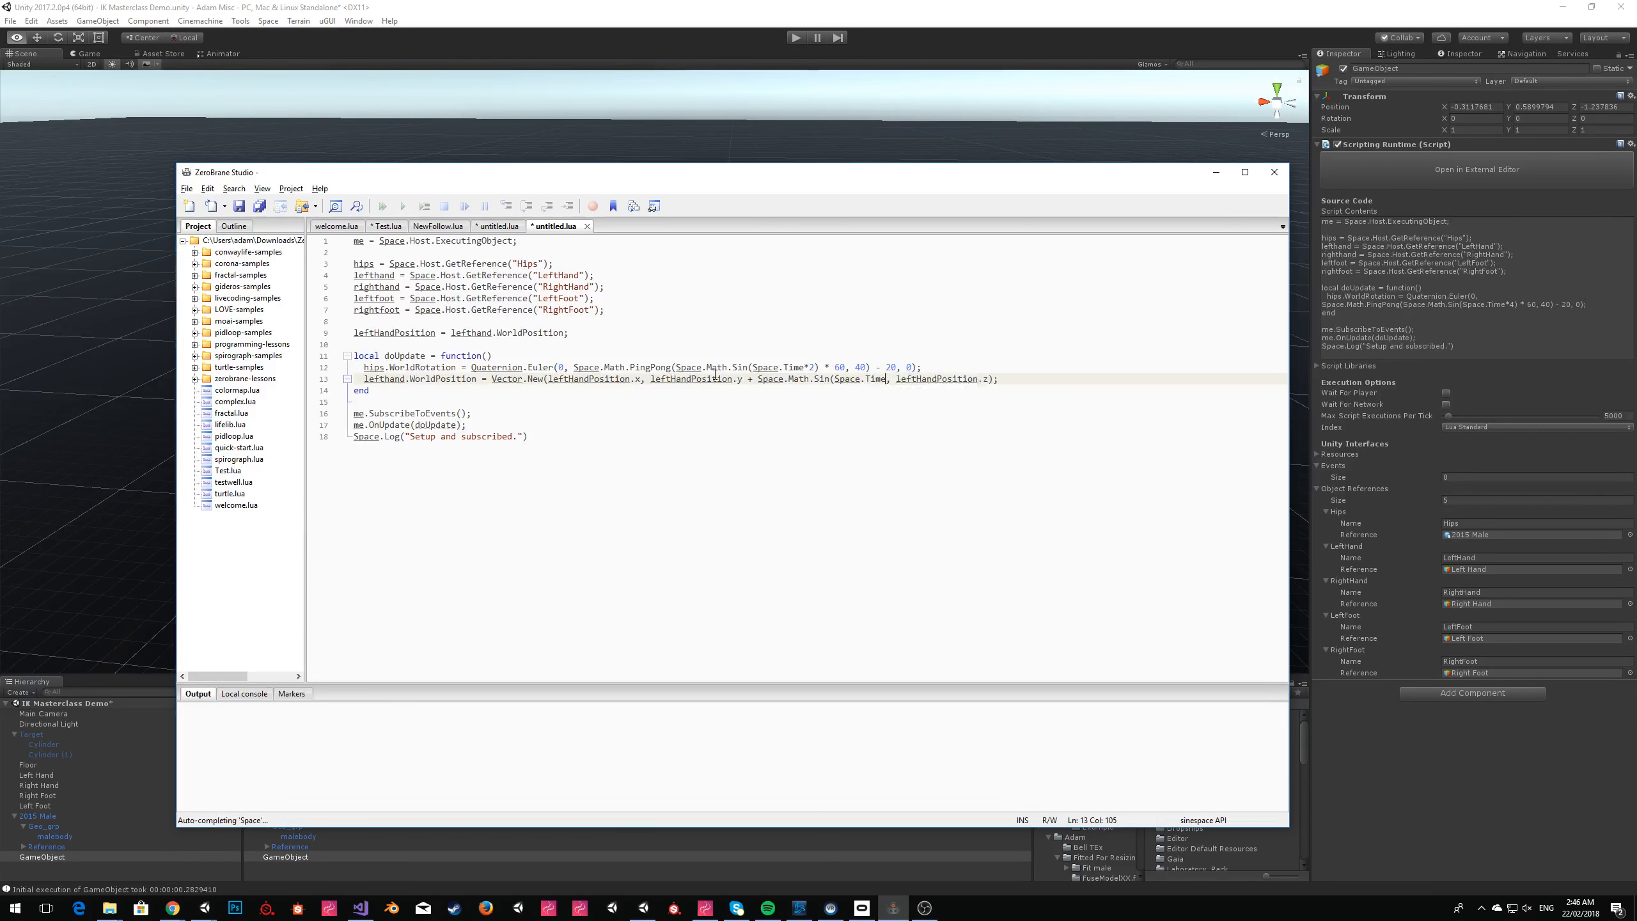
key(BackSpace)
text())
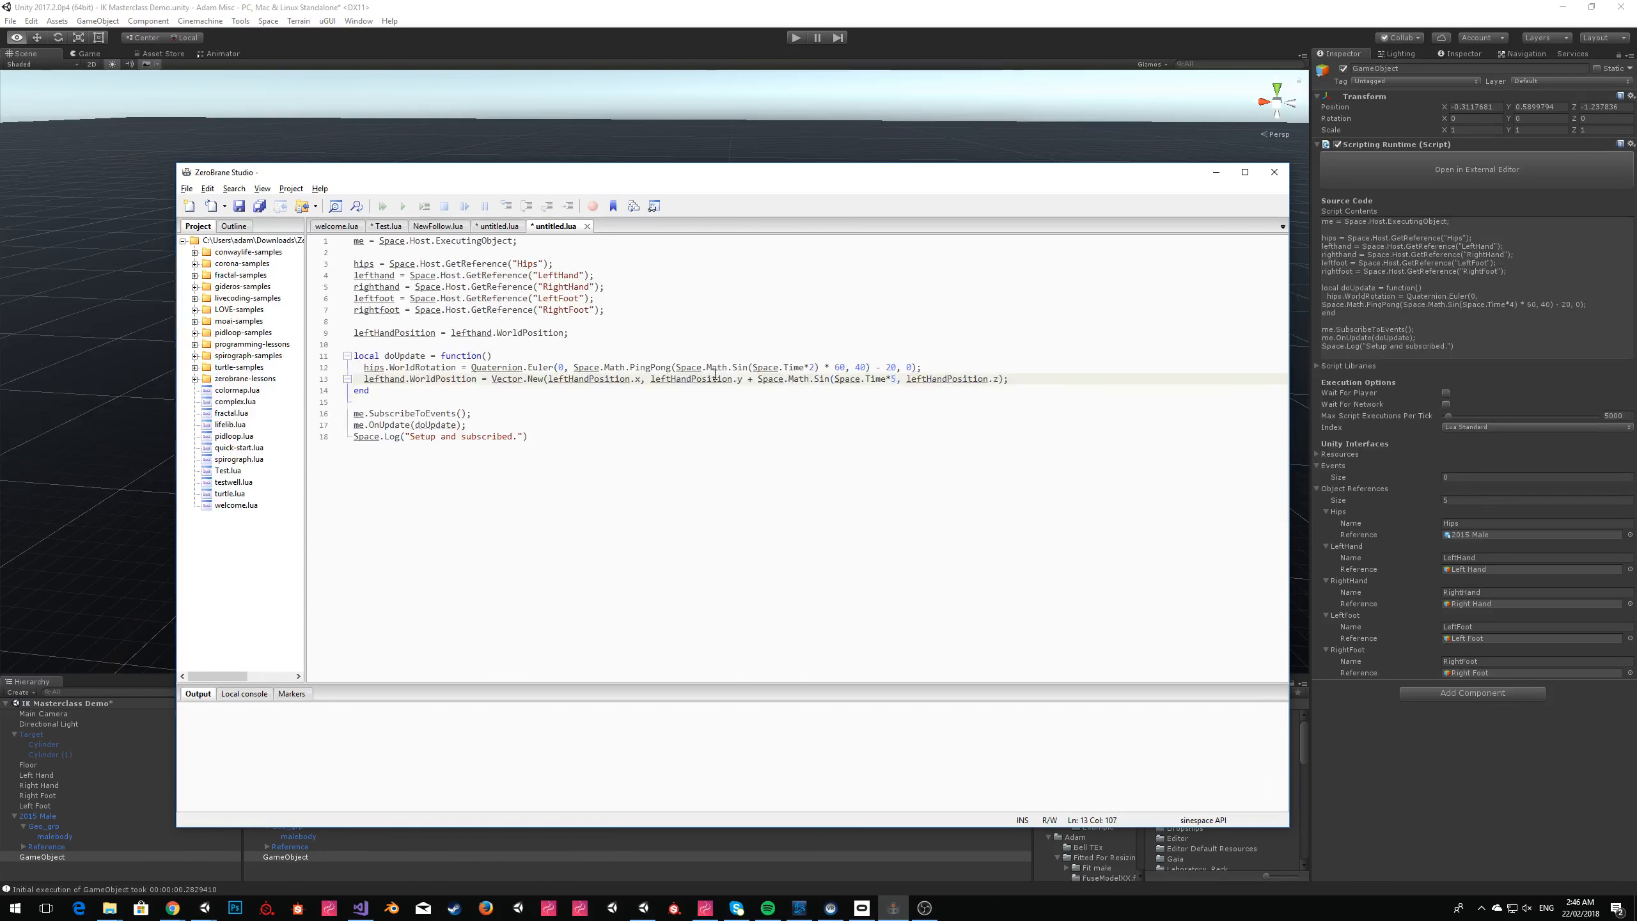
text( * 0.5))
Multiply the left hand's sine term by 0.5 and enclose the product in parentheses.
key(Left)
key(Left)
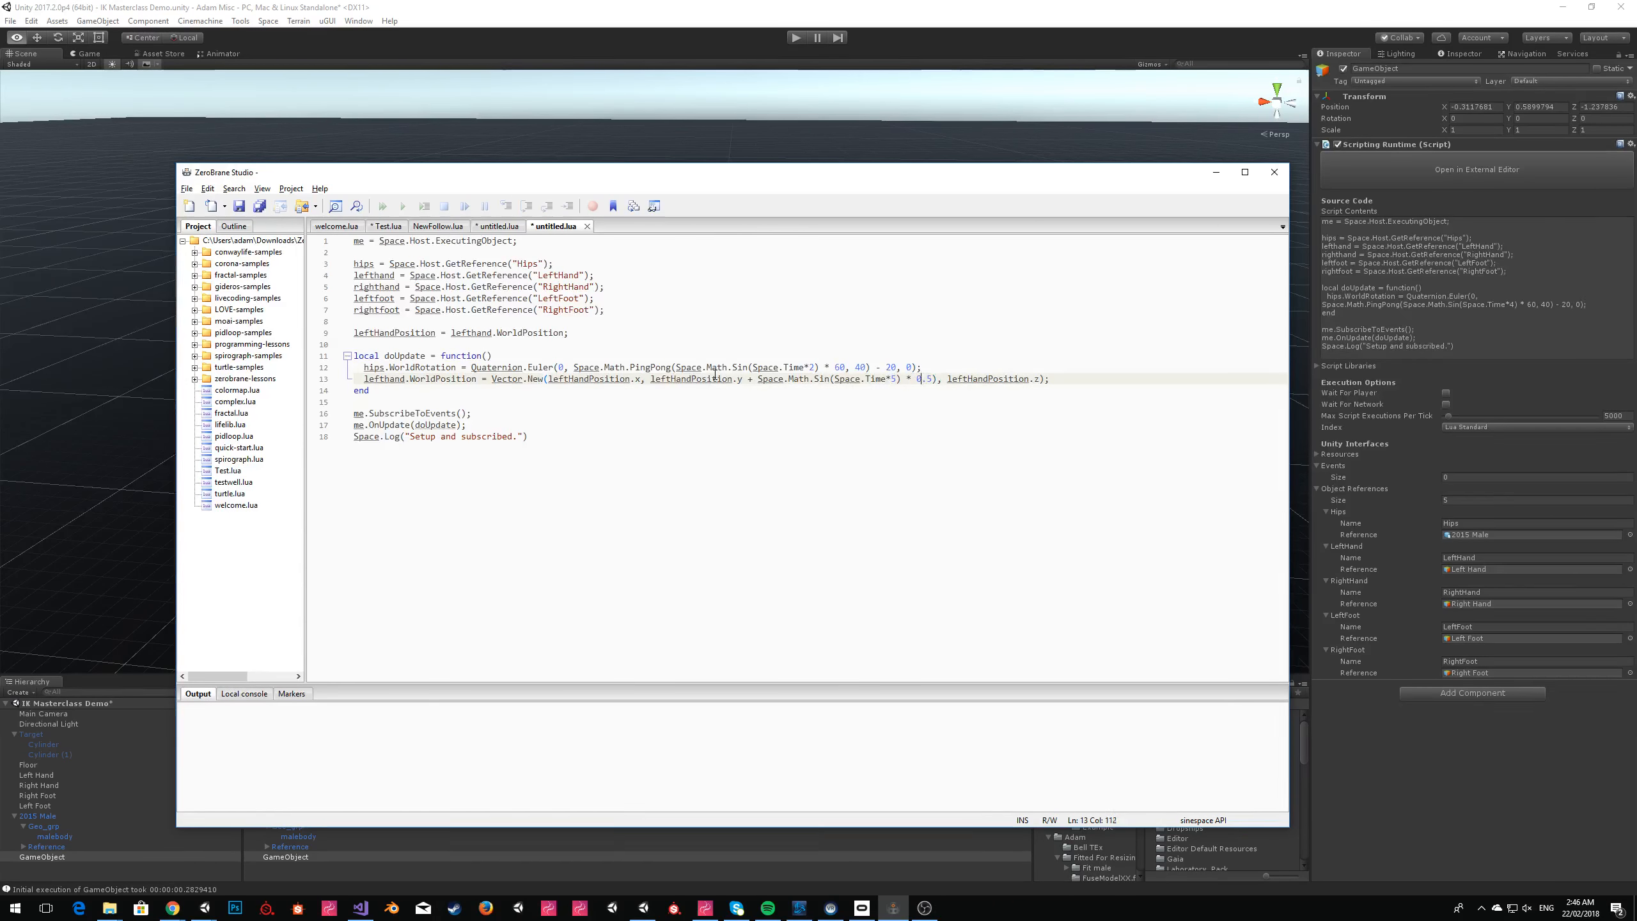
key(Left)
key(Left)
key(Left)
key(Left)
key(Left)
text(()
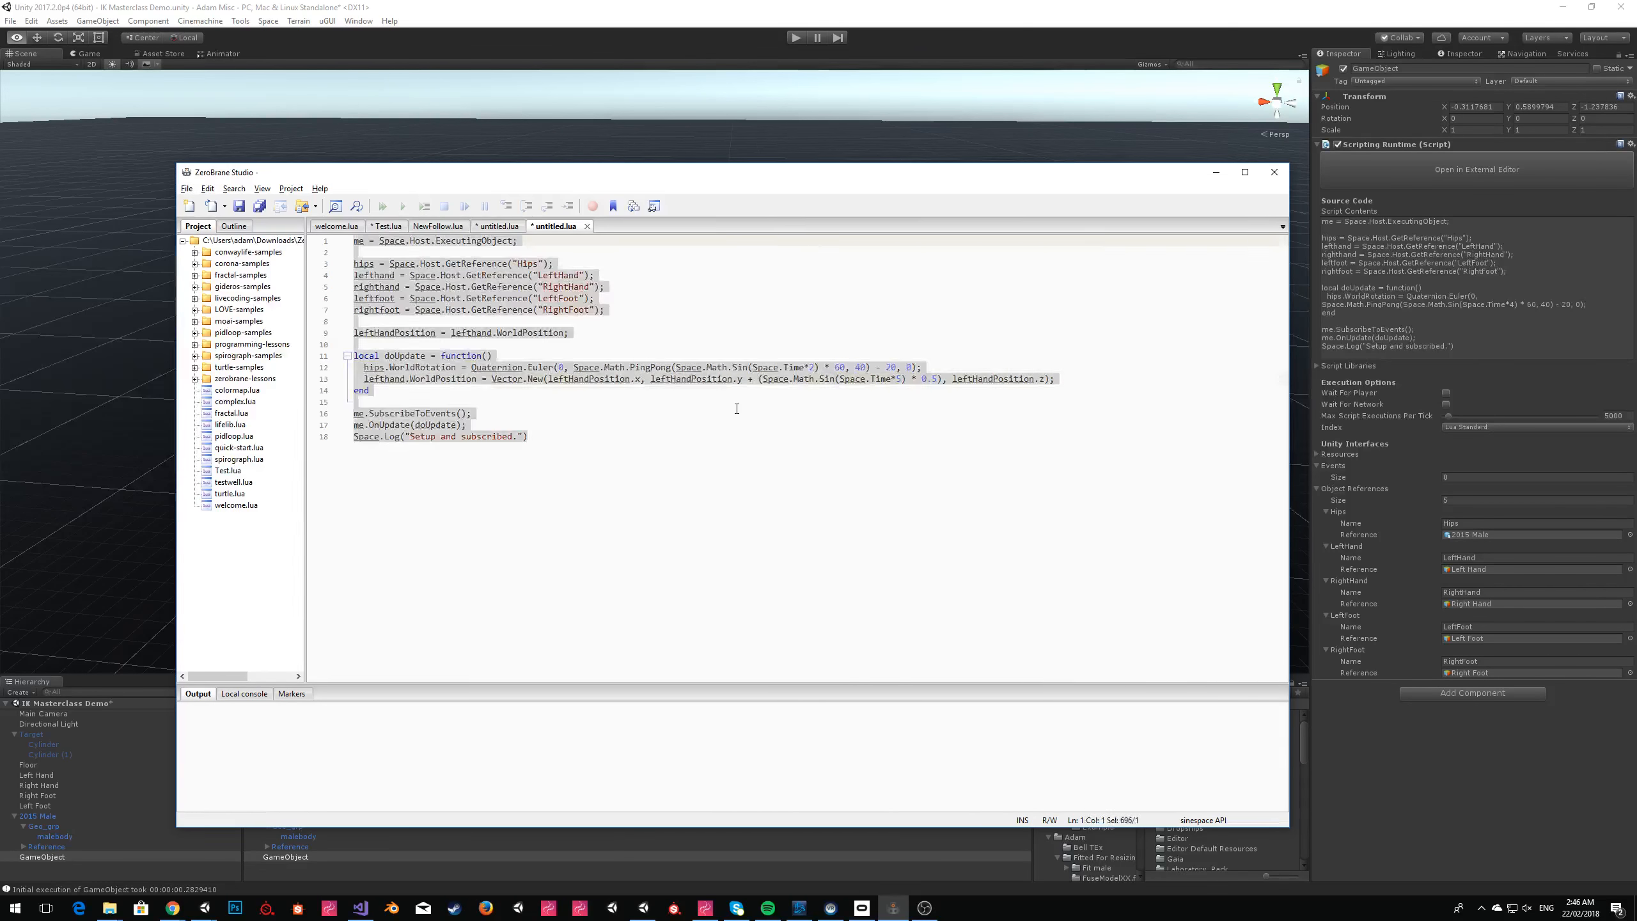
Switch to Unity, replace GameObject's script contents with the updated Lua script, and start play mode.
key(alt+Tab)
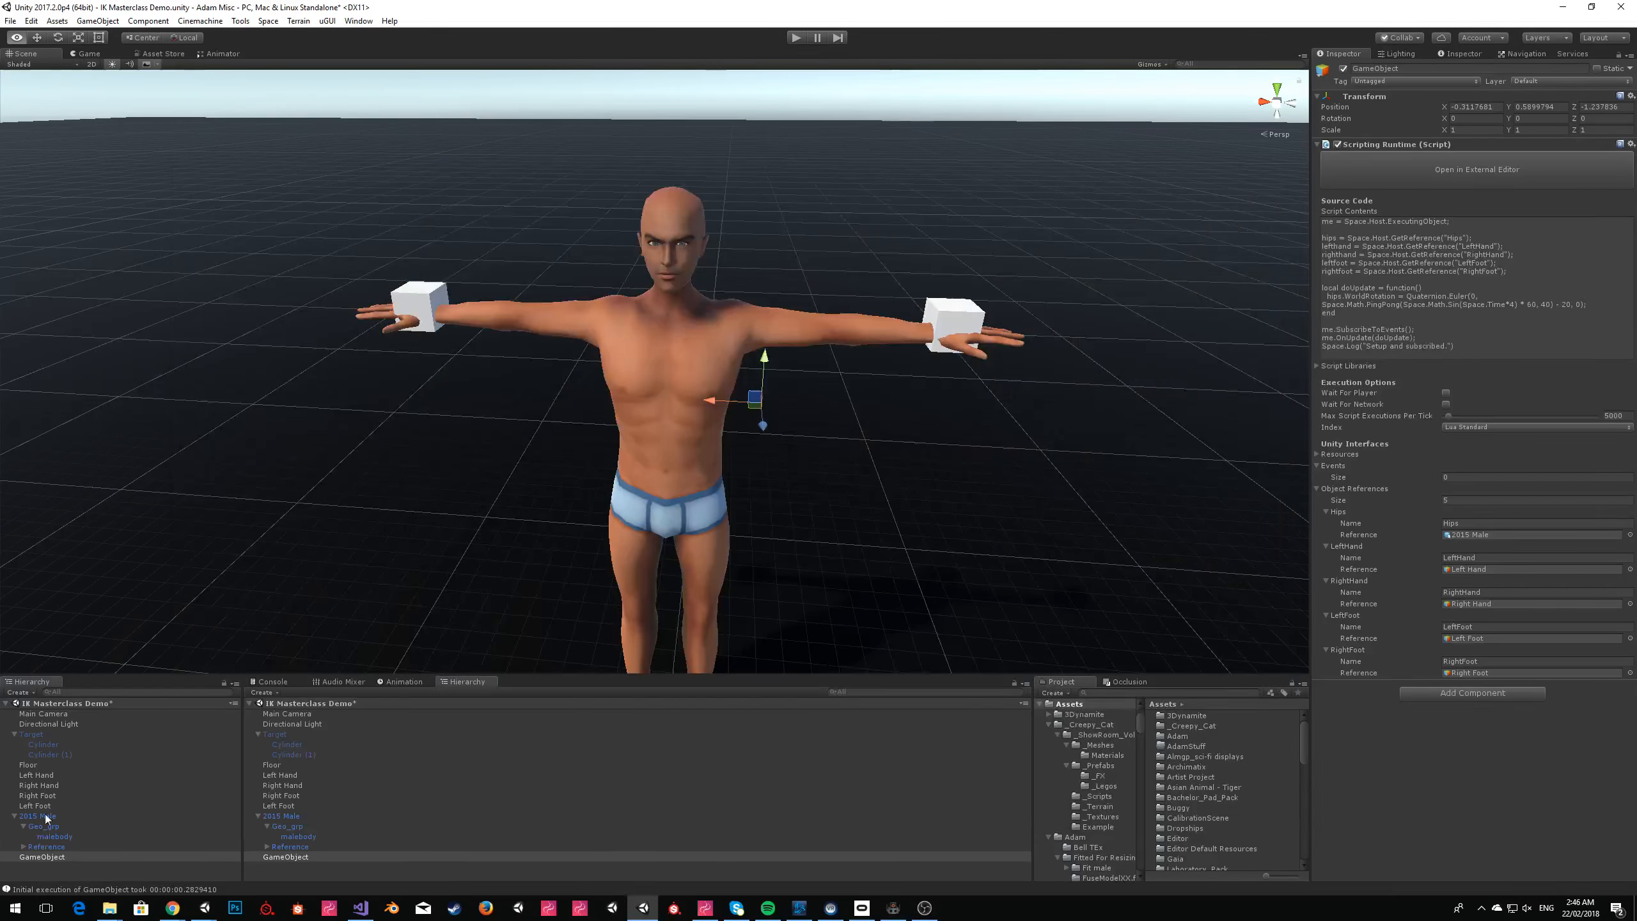
click(1406, 248)
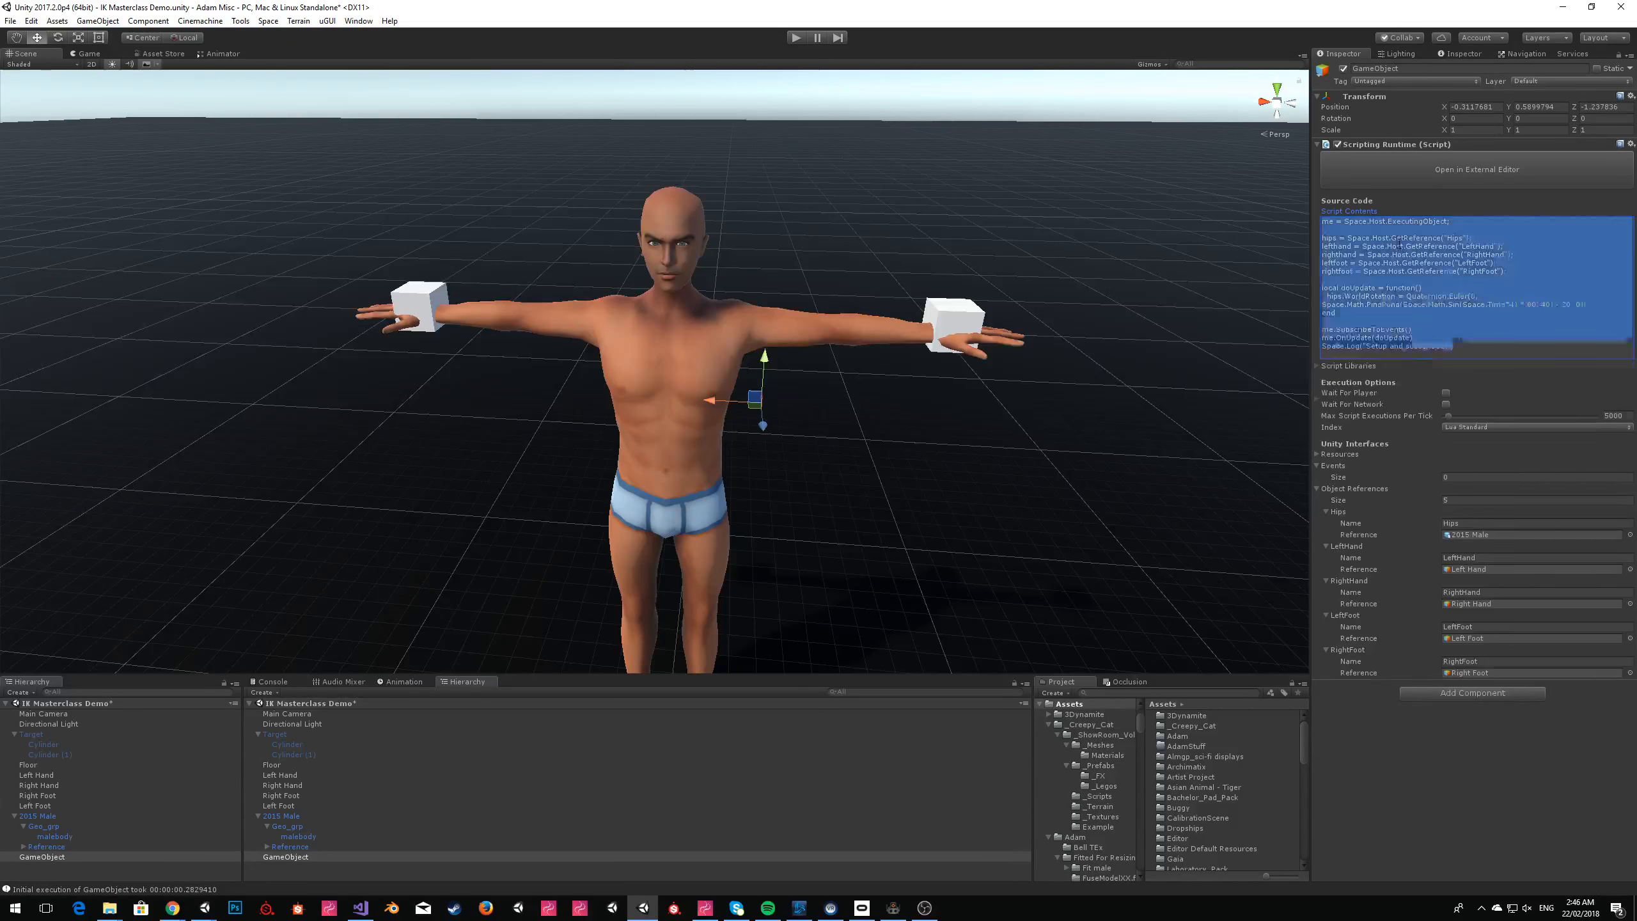
text(me = Space.Host.ExecutingObject;  hips = Space.Host.GetReference("Hips"); lefthand = Space.Host.GetReference("LeftHand"); righthand = Space.Host.GetReference("RightHand"); leftfoot = Space.Host.GetReference("LeftFoot"); rightfoot = Space.Host.GetReference("RightFoot");  leftHandPosition = lefthand.WorldPosition;  local doUpdate = function()   hips.WorldRotation = Quaternion.Euler(0, Space.Math.PingPong(Space.Math.Sin(Space.Time*2) * 60, 40) - 20, 0);   lefthand.WorldPosition = Vector.New(leftHandPosition.x, leftHandPosition.y + (Space.Math.Sin(Space.Time*5) * 0.5), leftHandPosition.z); end  me.SubscribeToEvents(); me.OnUpdate(doUpdate); Space.Log("Setup and subscribed."))
click(799, 36)
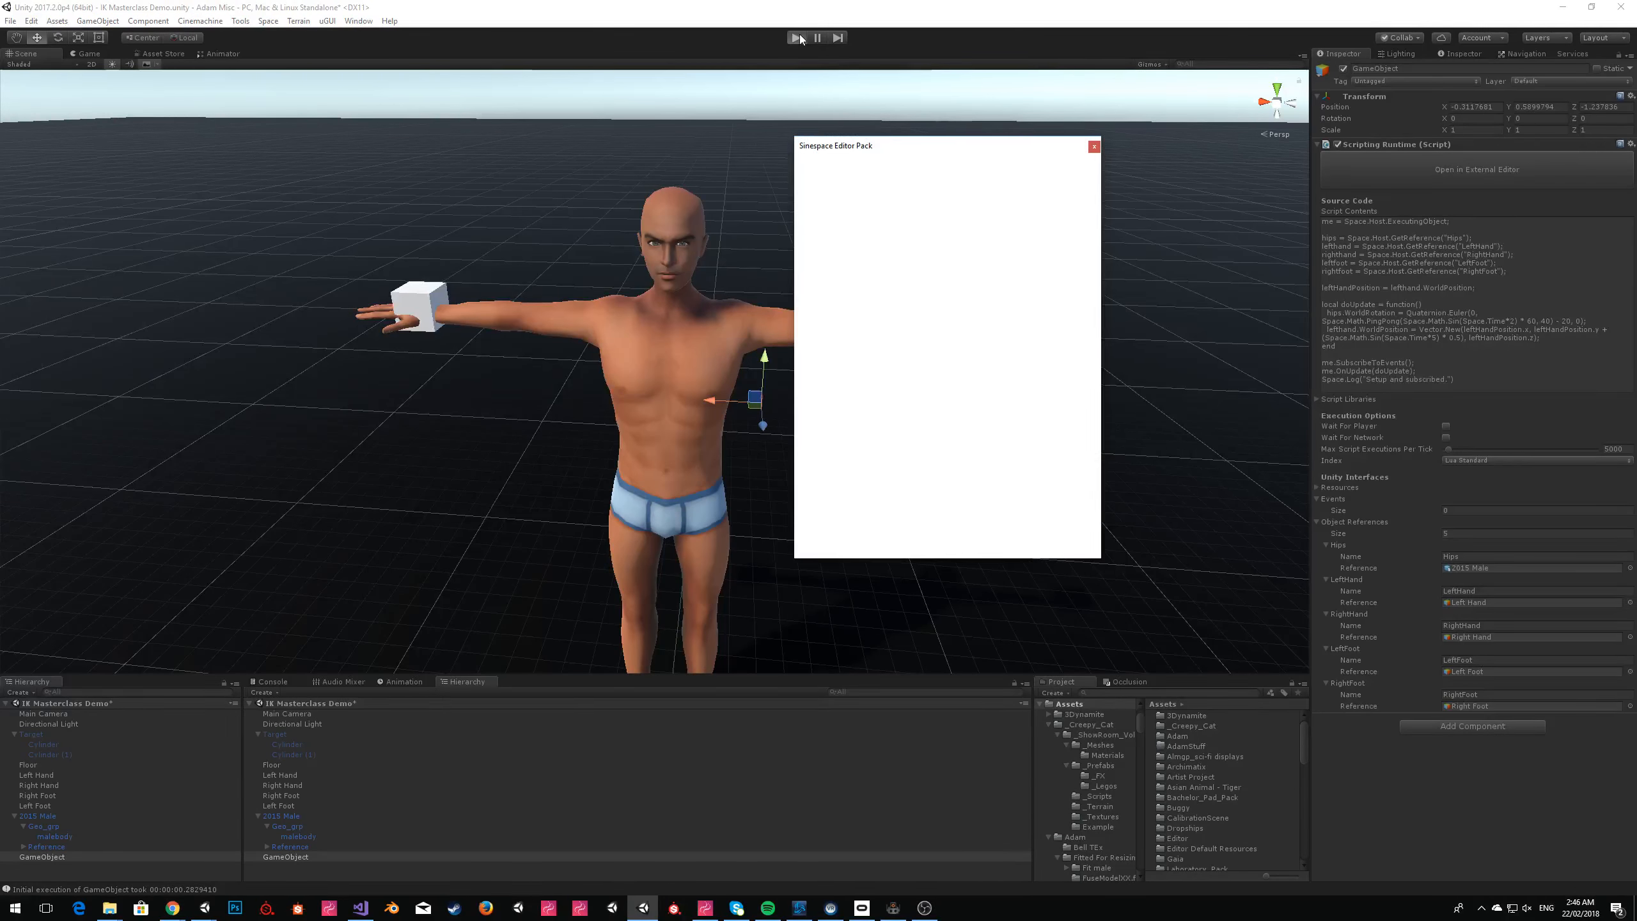
Close the Sinespace Editor Pack window and watch the left hand's movement in the Scene view before stopping play mode.
click(1094, 147)
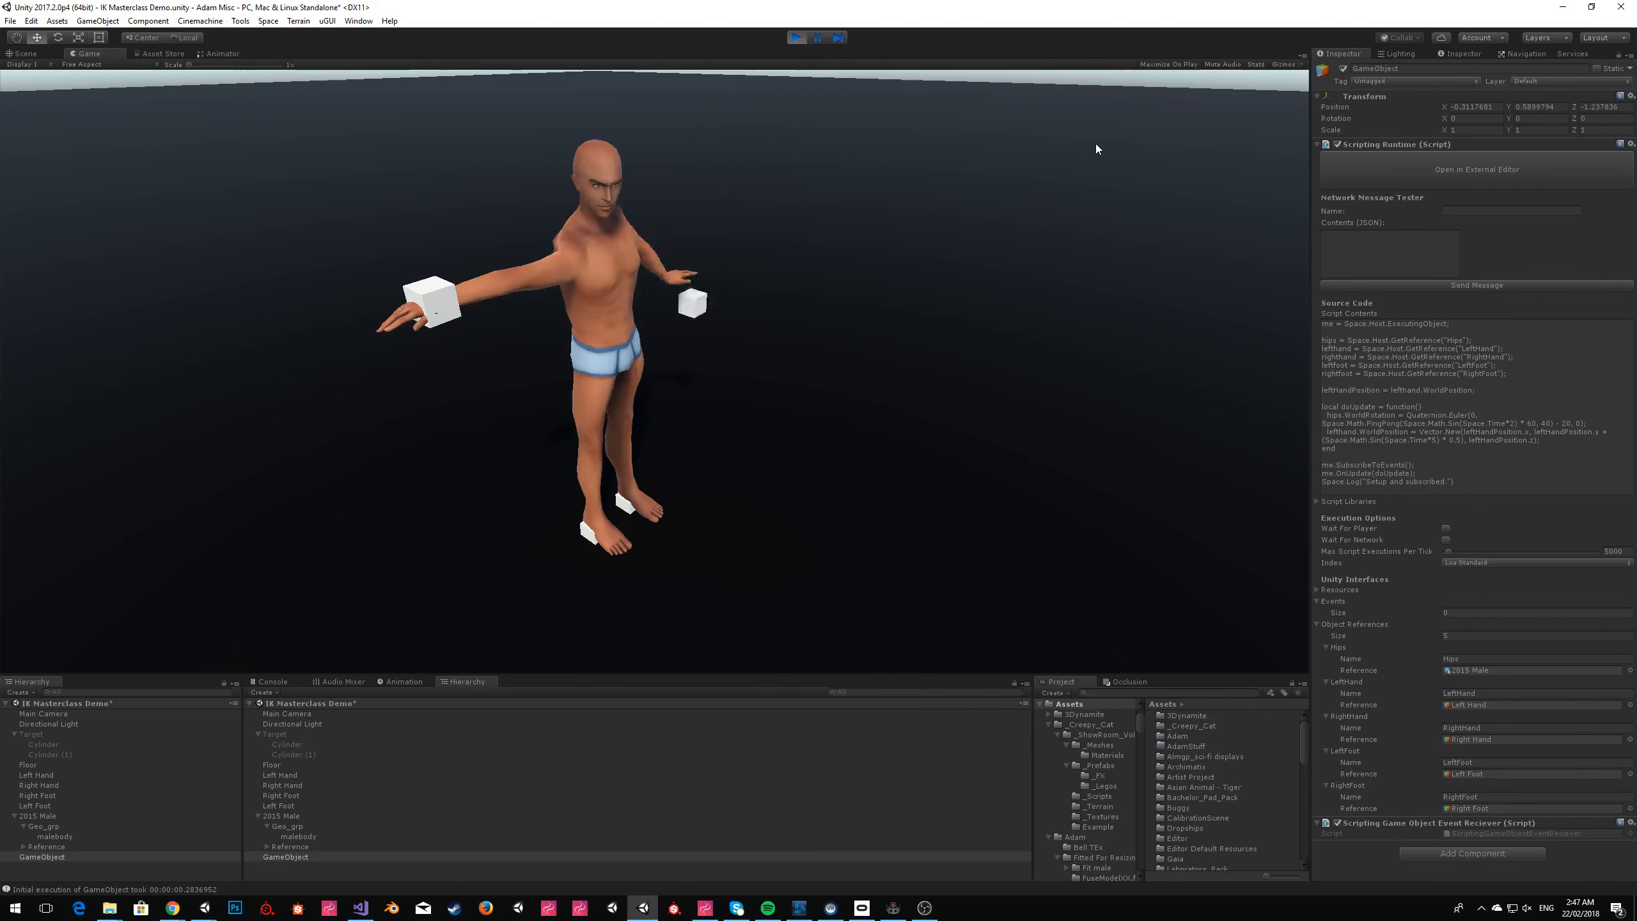
key(ctrl+1)
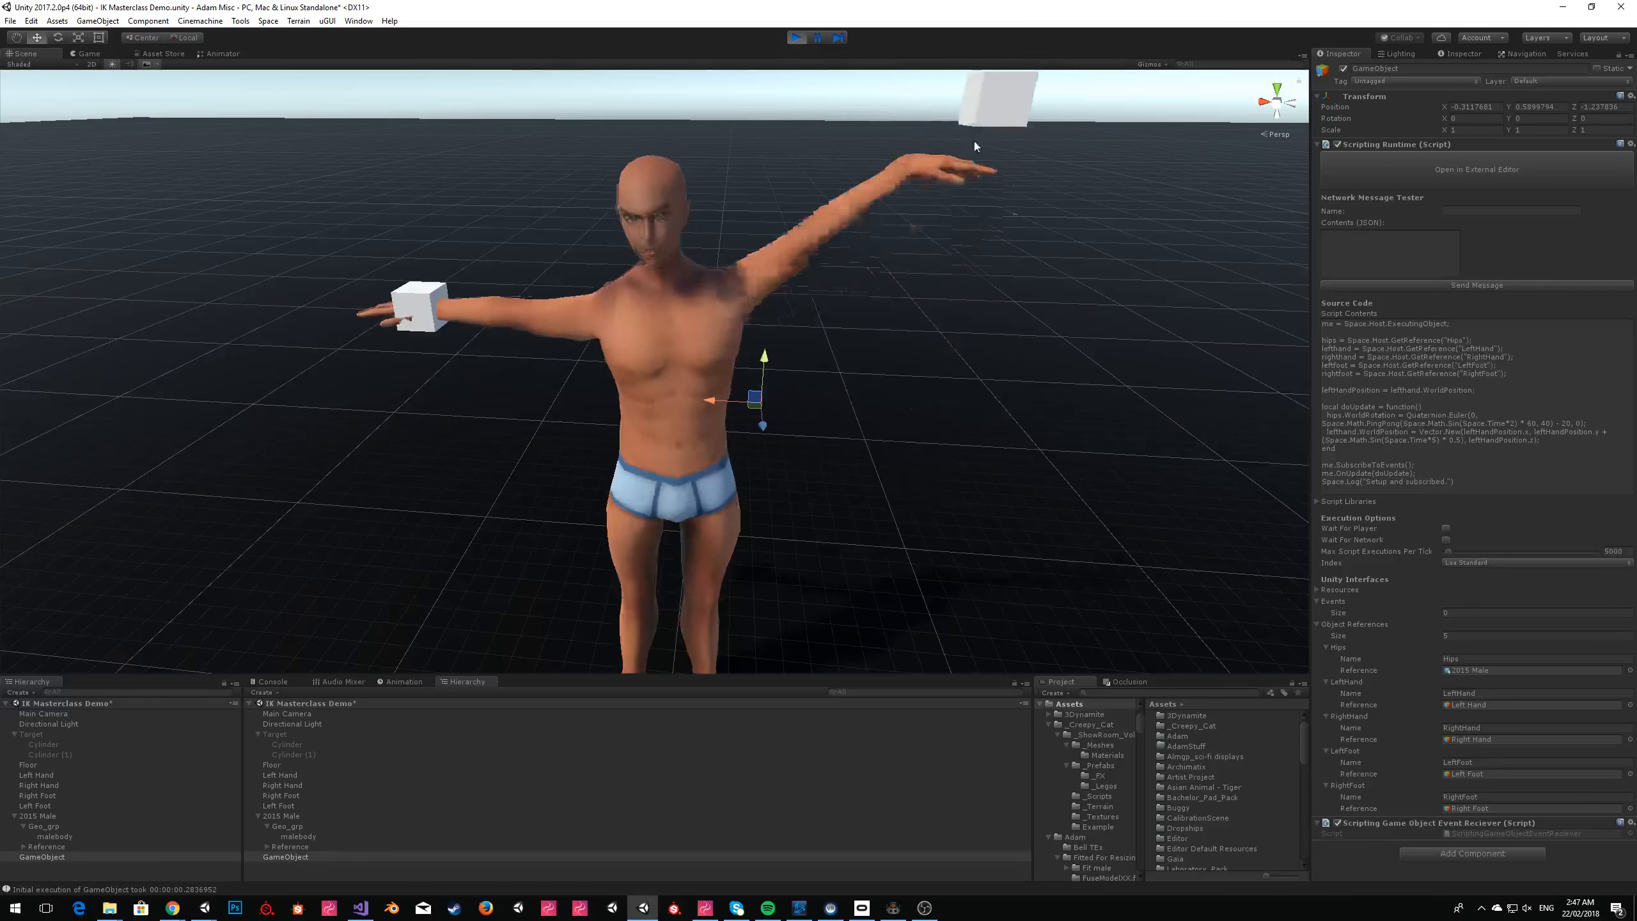
click(848, 144)
key(w)
right_drag(848, 143, 846, 202)
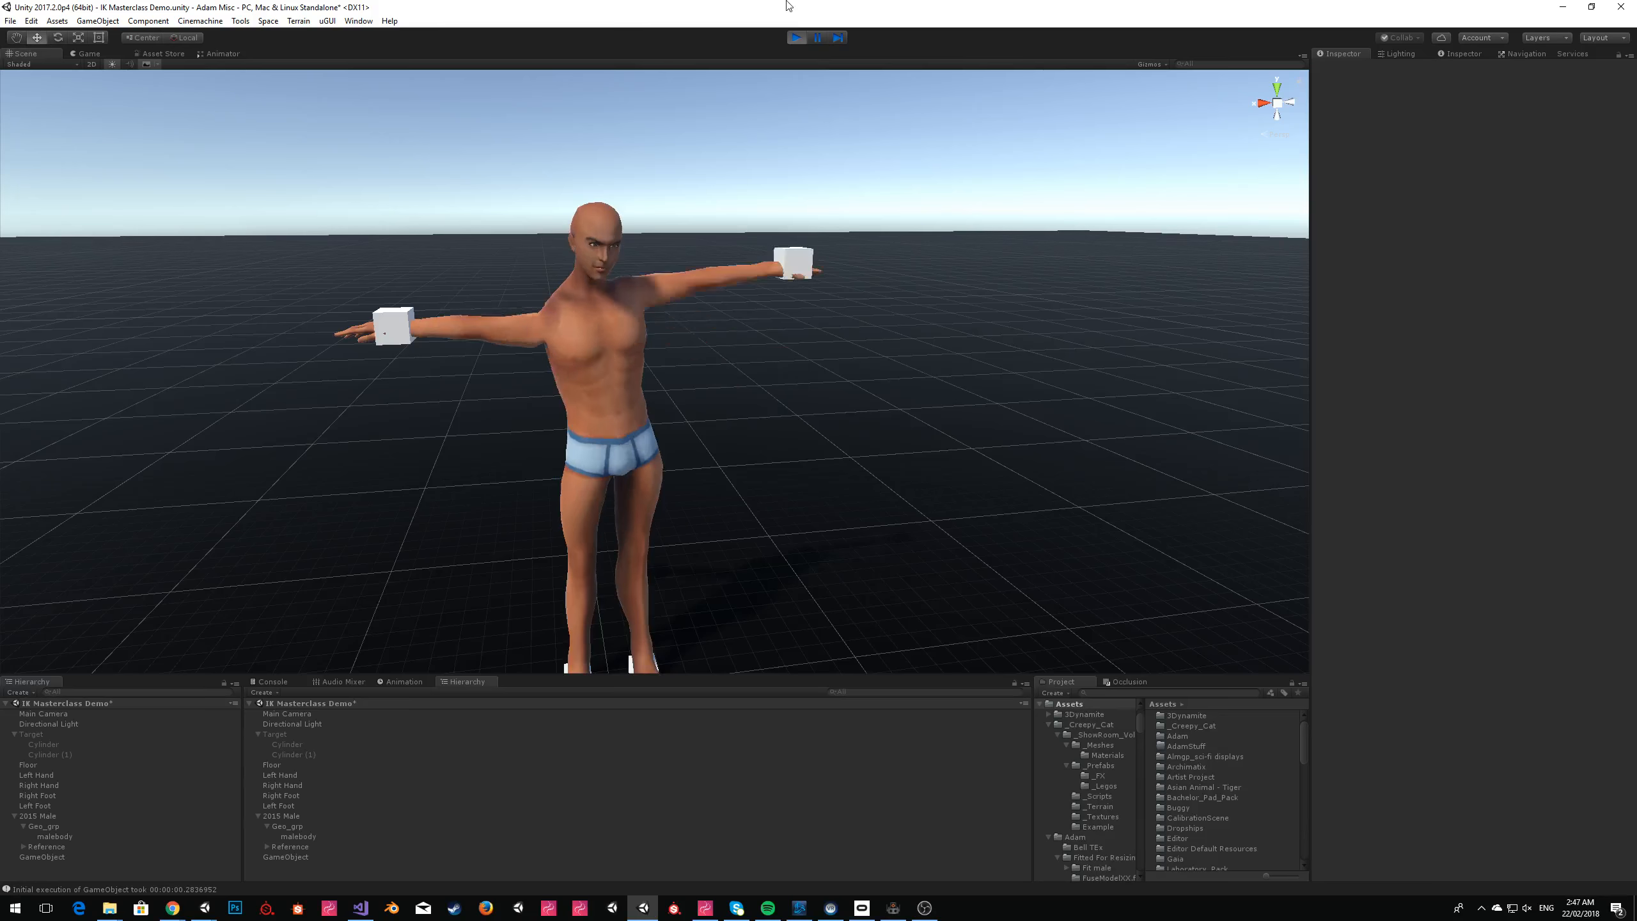
click(795, 37)
Switch to ZeroBrane Studio and duplicate the leftHandPosition assignment on a new line beneath it.
key(alt+Tab)
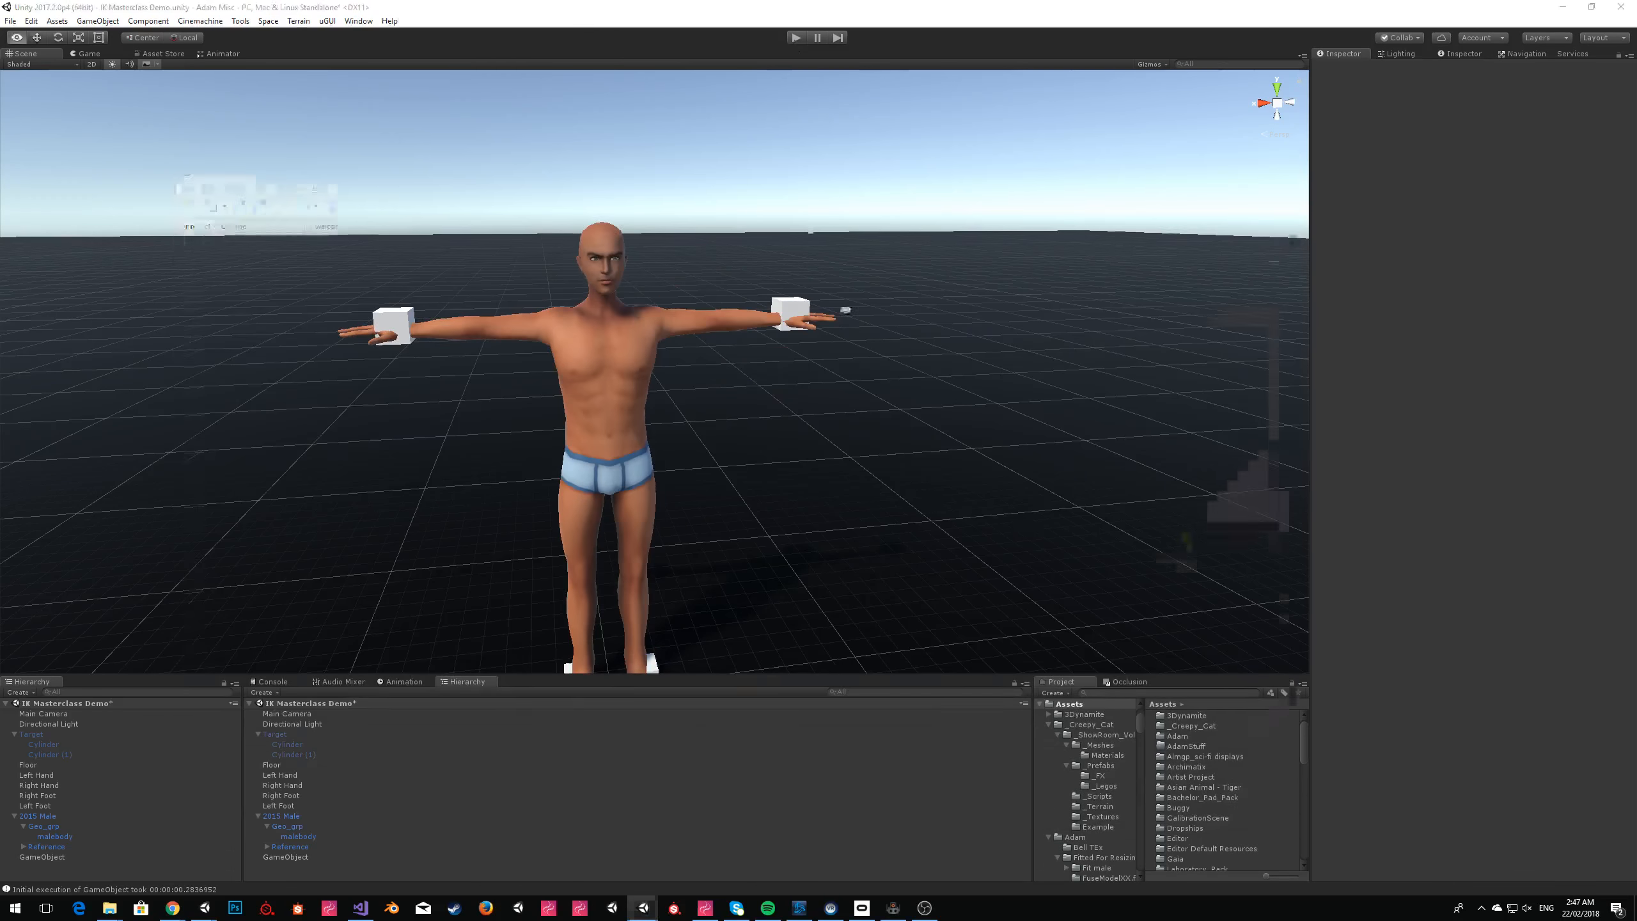
click(838, 395)
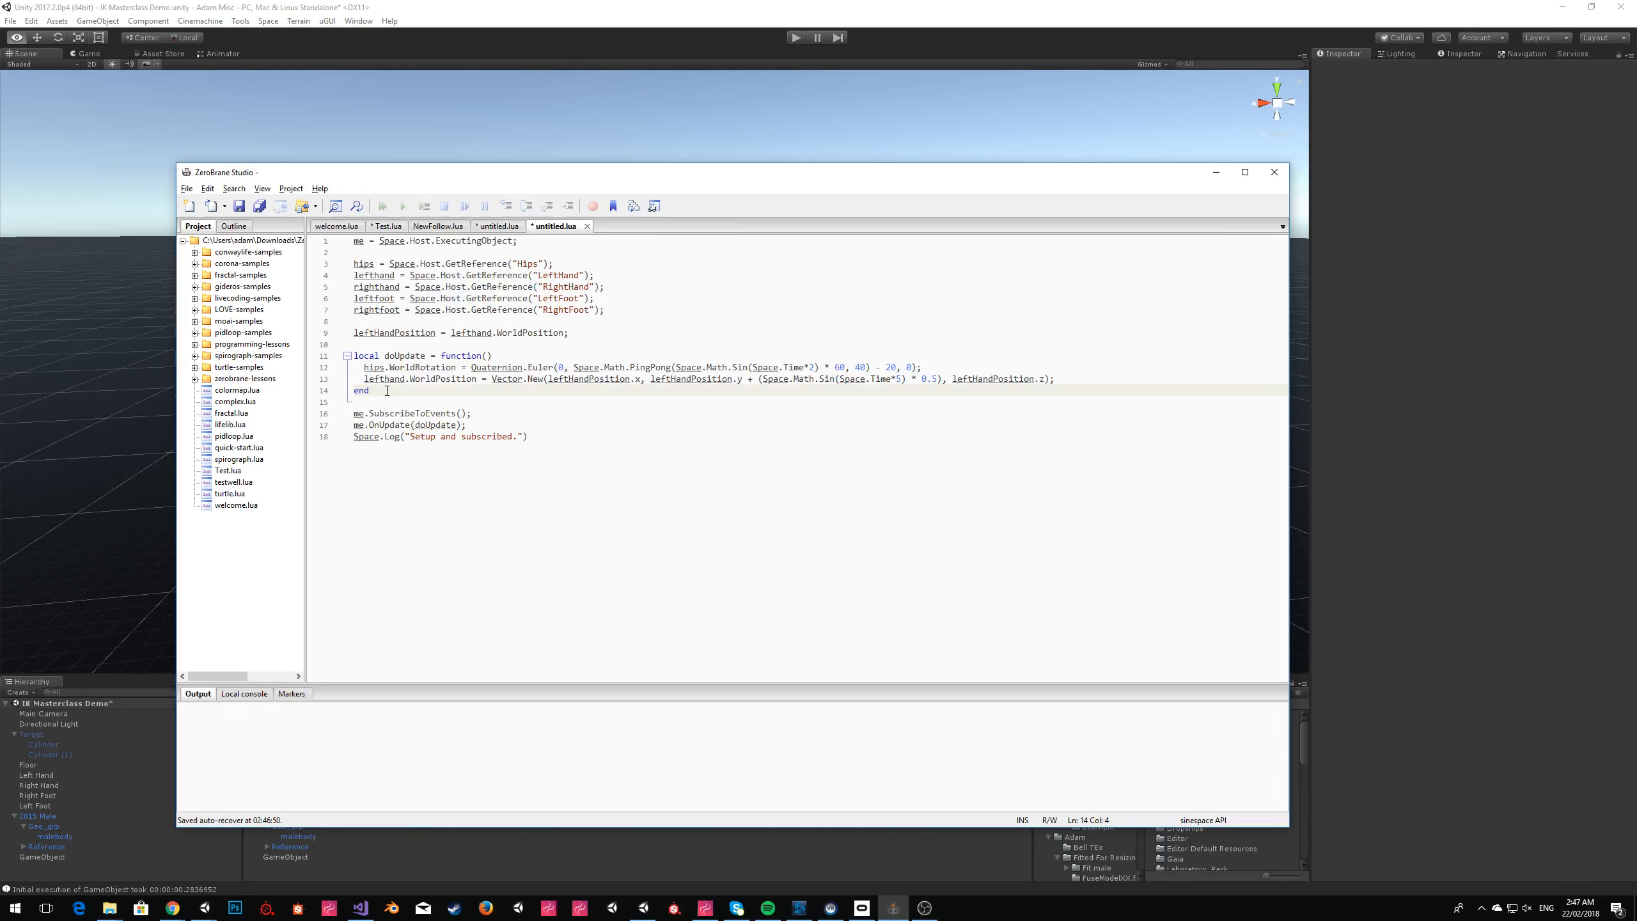
click(547, 378)
click(615, 332)
key(shift+Home)
key(ctrl+c)
key(End)
key(Return)
key(ctrl+v)
Change the duplicated assignment to rightHandPosition = righthand.WorldPosition;.
key(Home)
key(shift+Right)
key(shift+Right)
key(shift+Right)
key(shift+Right)
text(right)
key(Right)
key(Right)
key(Right)
key(Right)
key(Right)
key(Right)
key(Right)
key(Right)
key(Right)
key(Right)
key(Right)
key(Right)
key(Right)
key(Right)
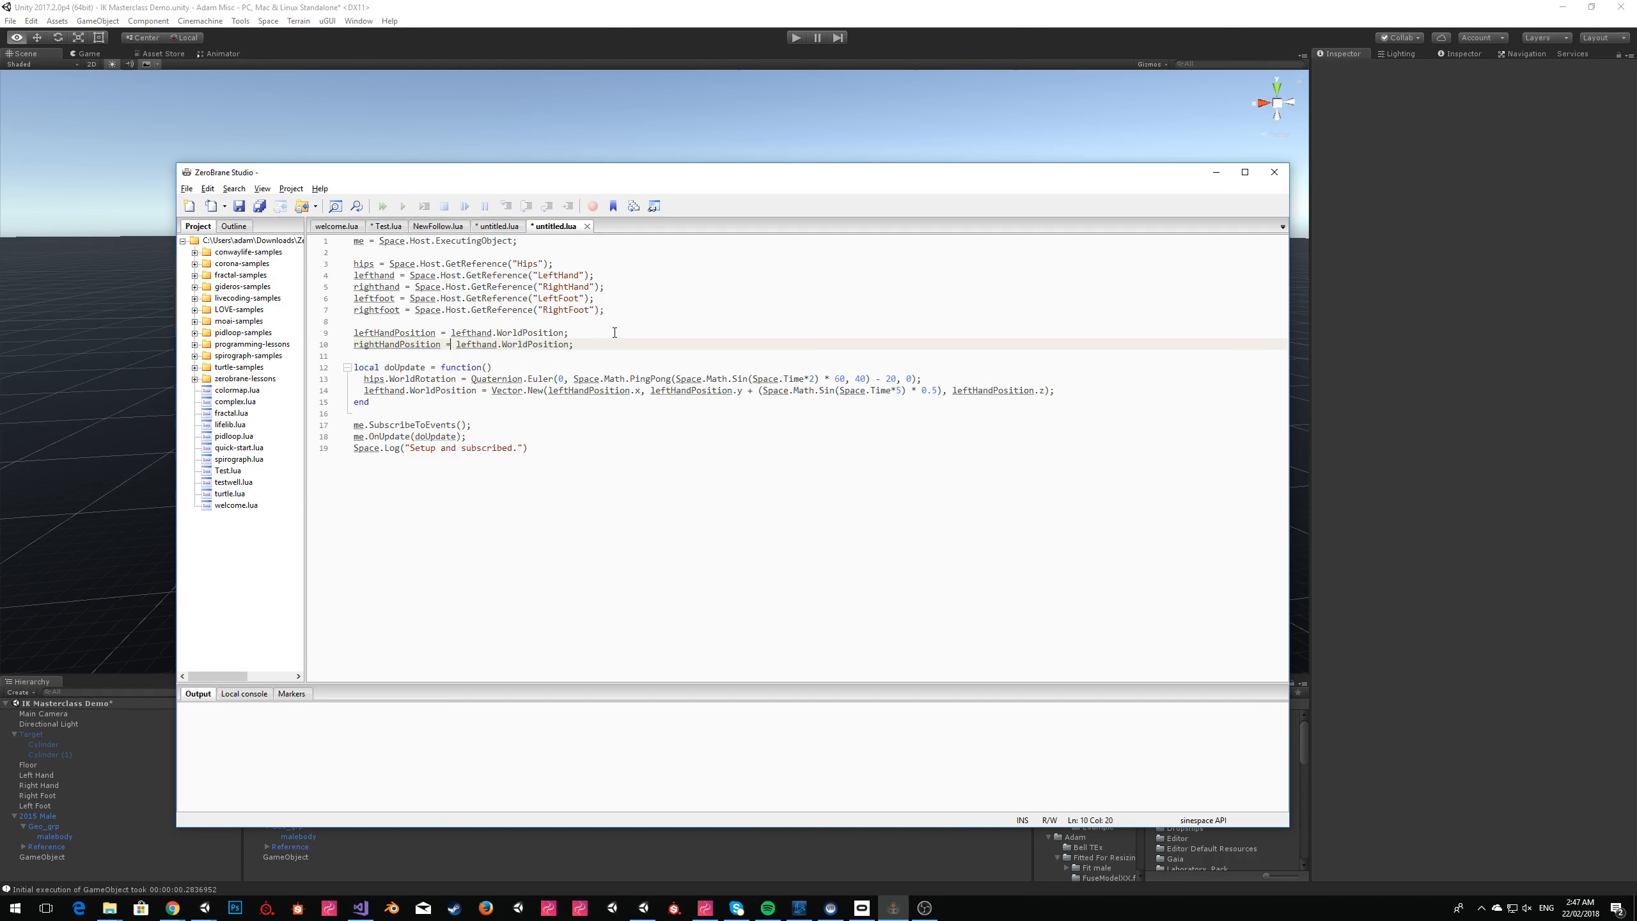
key(shift+Right)
key(shift+Right)
key(shift+Right)
text(right)
Duplicate the lefthand.WorldPosition line beneath itself inside doUpdate.
key(Down)
key(Down)
key(Down)
key(Down)
key(Home)
key(shift+End)
key(End)
key(Return)
key(ctrl+v)
Replace the three leftHandPosition references in the duplicated doUpdate line with rightHandPosition.
double_click(387, 344)
key(ctrl+c)
double_click(586, 402)
key(ctrl+v)
double_click(696, 402)
key(ctrl+v)
double_click(985, 402)
key(ctrl+v)
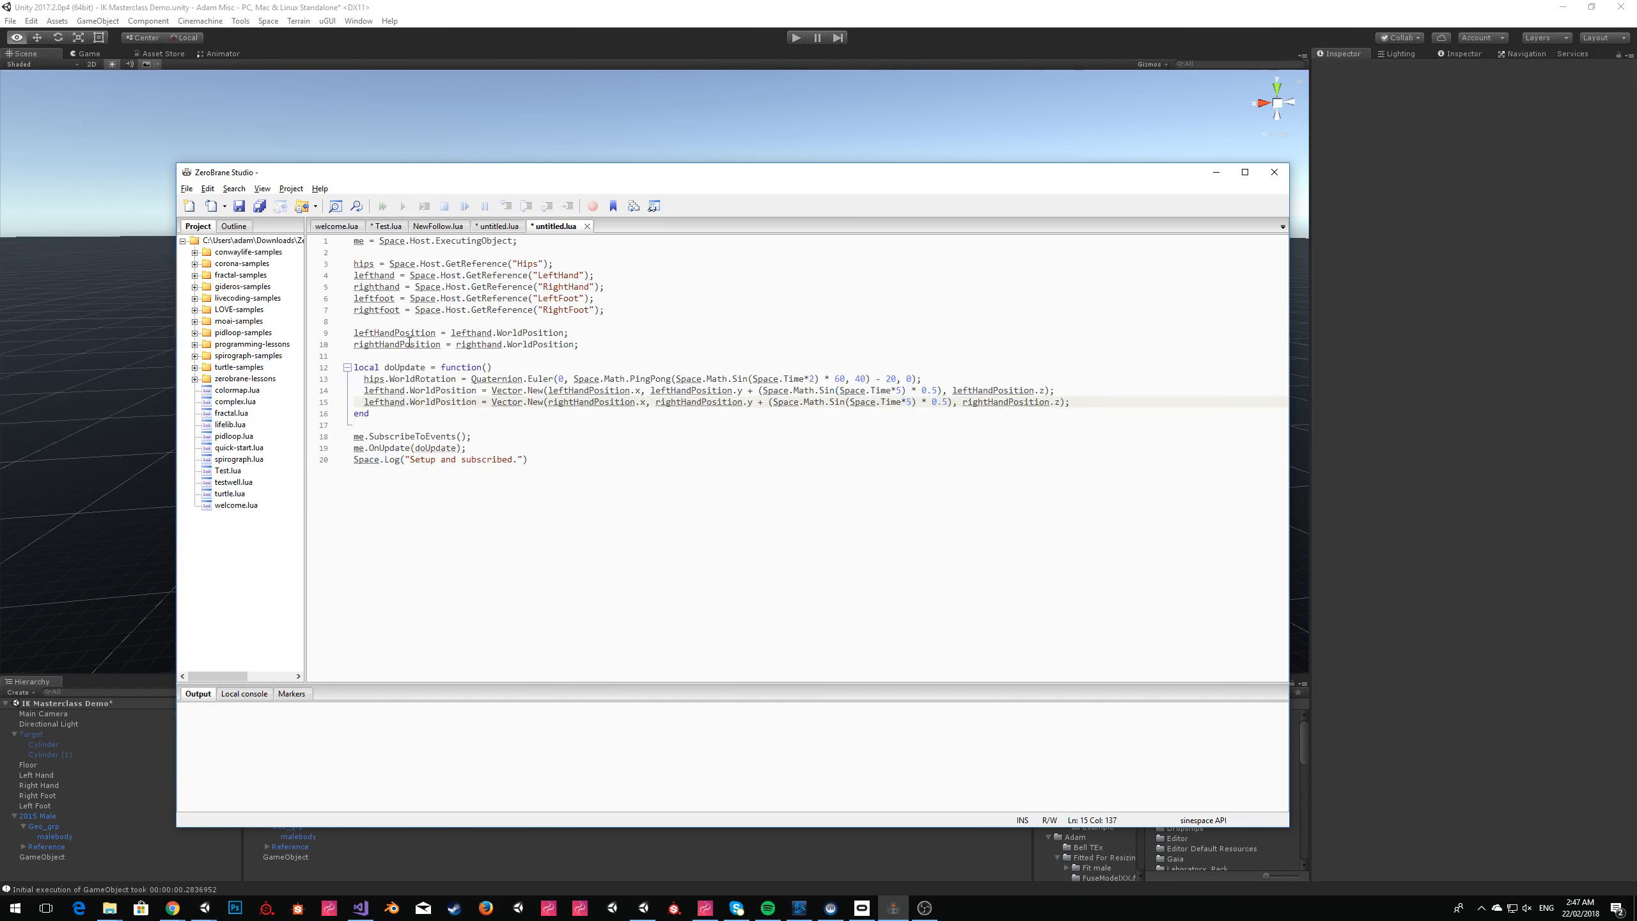
Make the duplicated line assign righthand.WorldPosition and subtract the sine term instead of adding it.
double_click(479, 344)
key(ctrl+c)
double_click(394, 401)
key(ctrl+v)
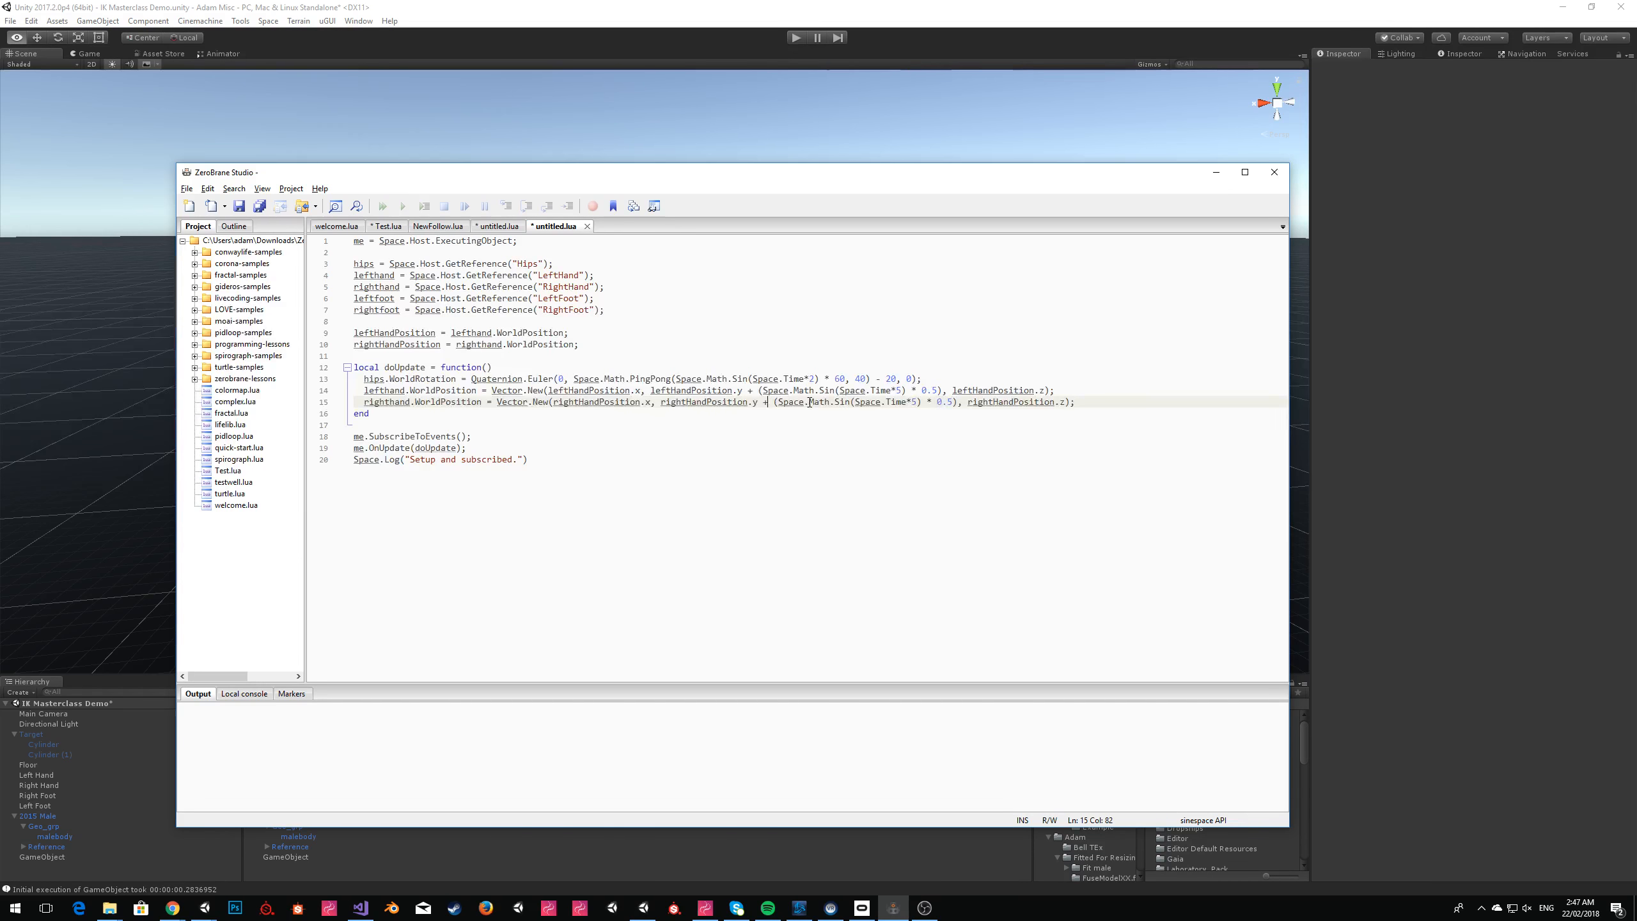
key(BackSpace)
text(-)
Copy the whole script into GameObject's script contents in Unity, replacing the old code, and start play mode.
click(783, 332)
key(ctrl+a)
key(alt+Tab)
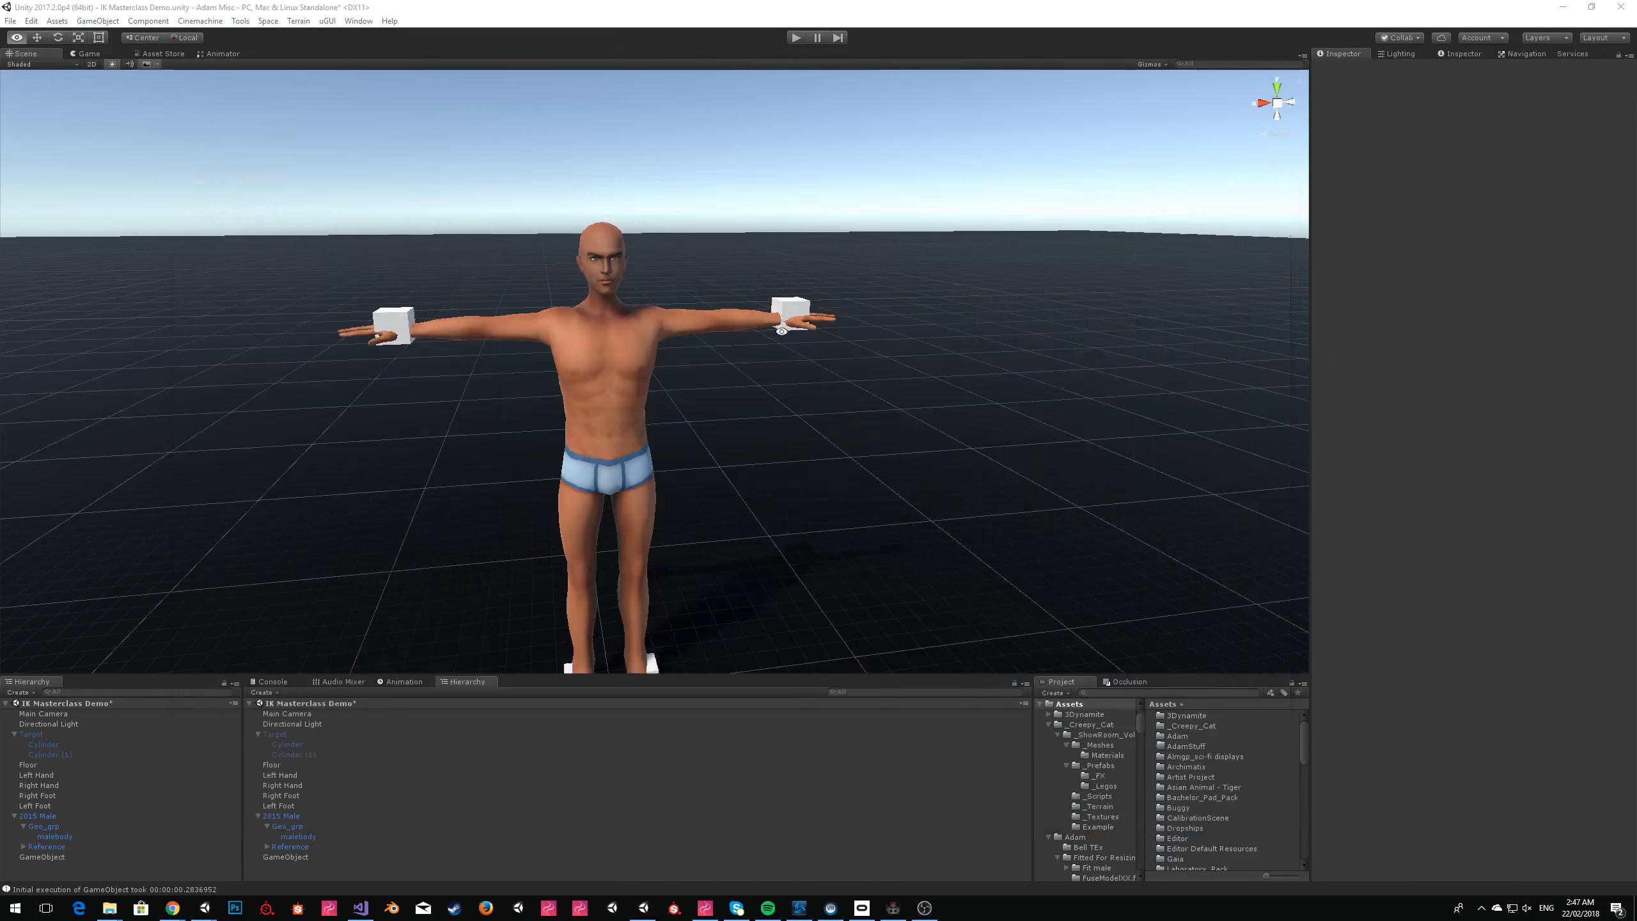
click(42, 857)
click(1436, 274)
key(ctrl+v)
click(797, 38)
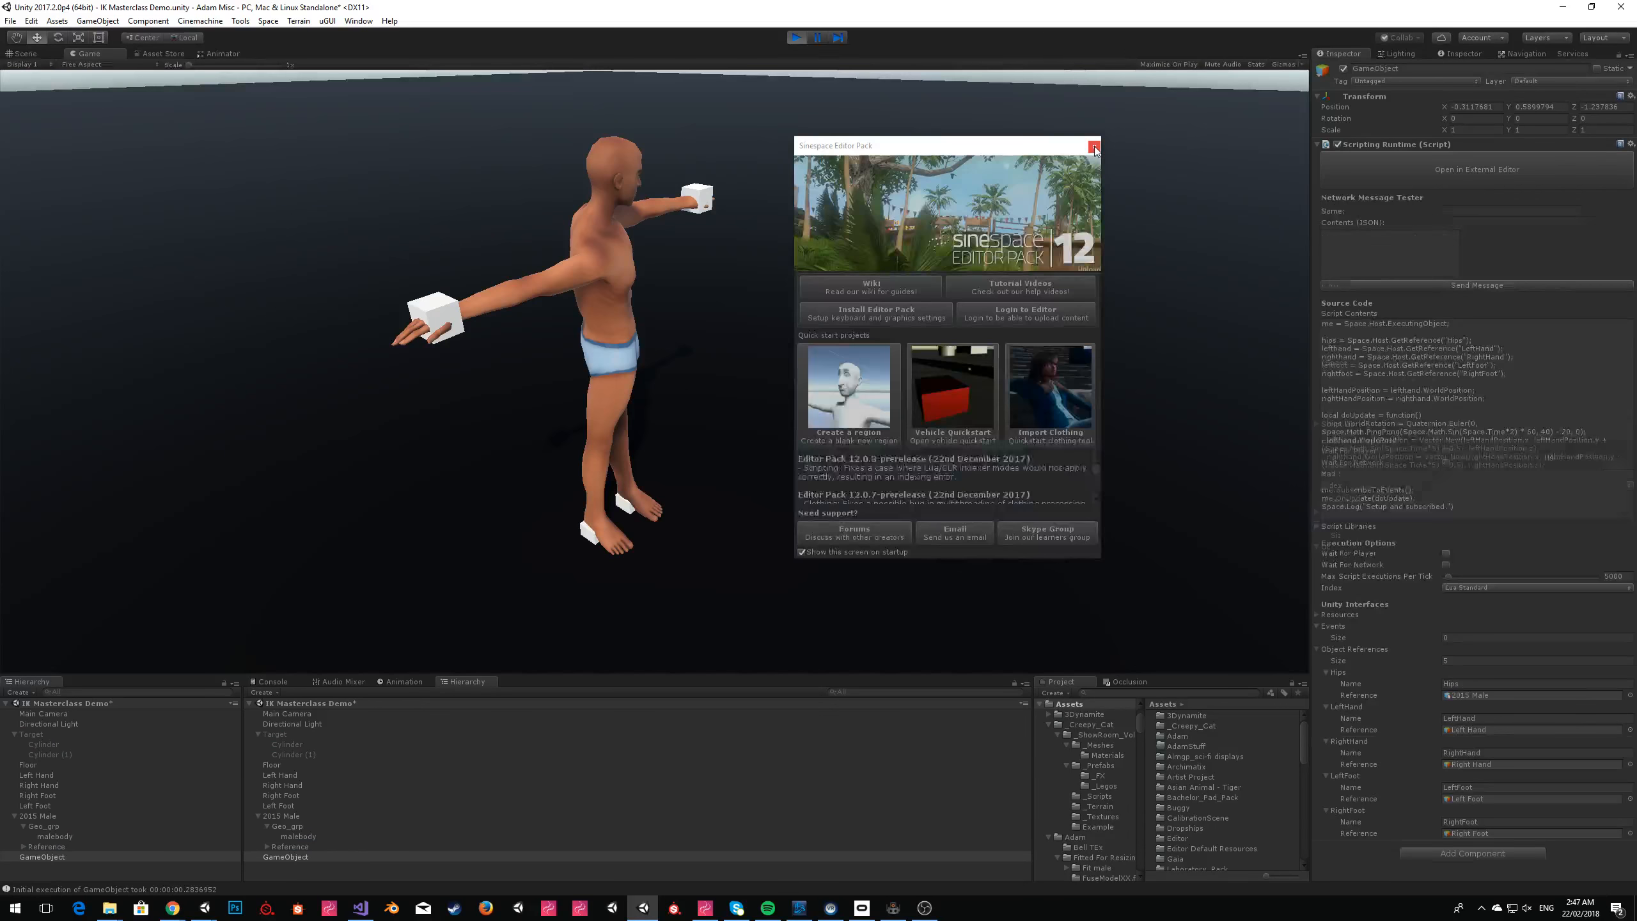
Close the Sinespace Editor Pack window and examine both hands' opposing movement in the Scene view, then stop play mode.
click(1093, 147)
key(ctrl+1)
click(1073, 178)
mouse_move(1075, 179)
right_down()
mouse_move(888, 173)
mouse_move(1152, 199)
mouse_move(1050, 183)
mouse_move(1077, 180)
right_up()
key(d)
key(a)
key(d)
key(w)
click(796, 36)
Switch to ZeroBrane Studio and duplicate the hips.WorldRotation line beneath itself inside doUpdate.
key(alt+Tab)
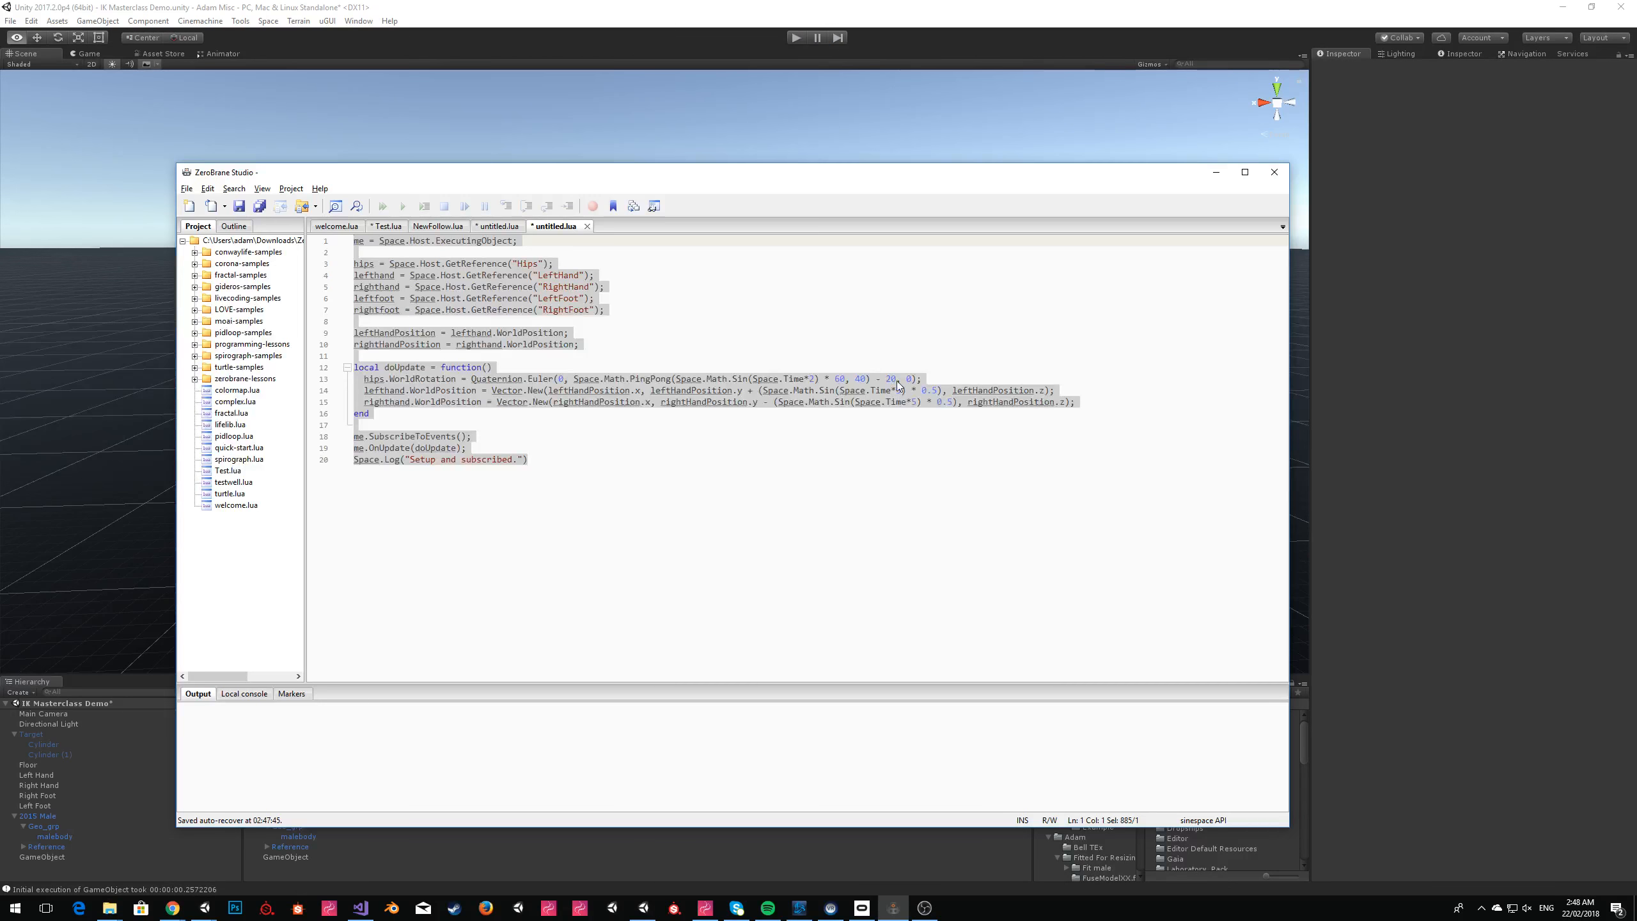
click(1149, 403)
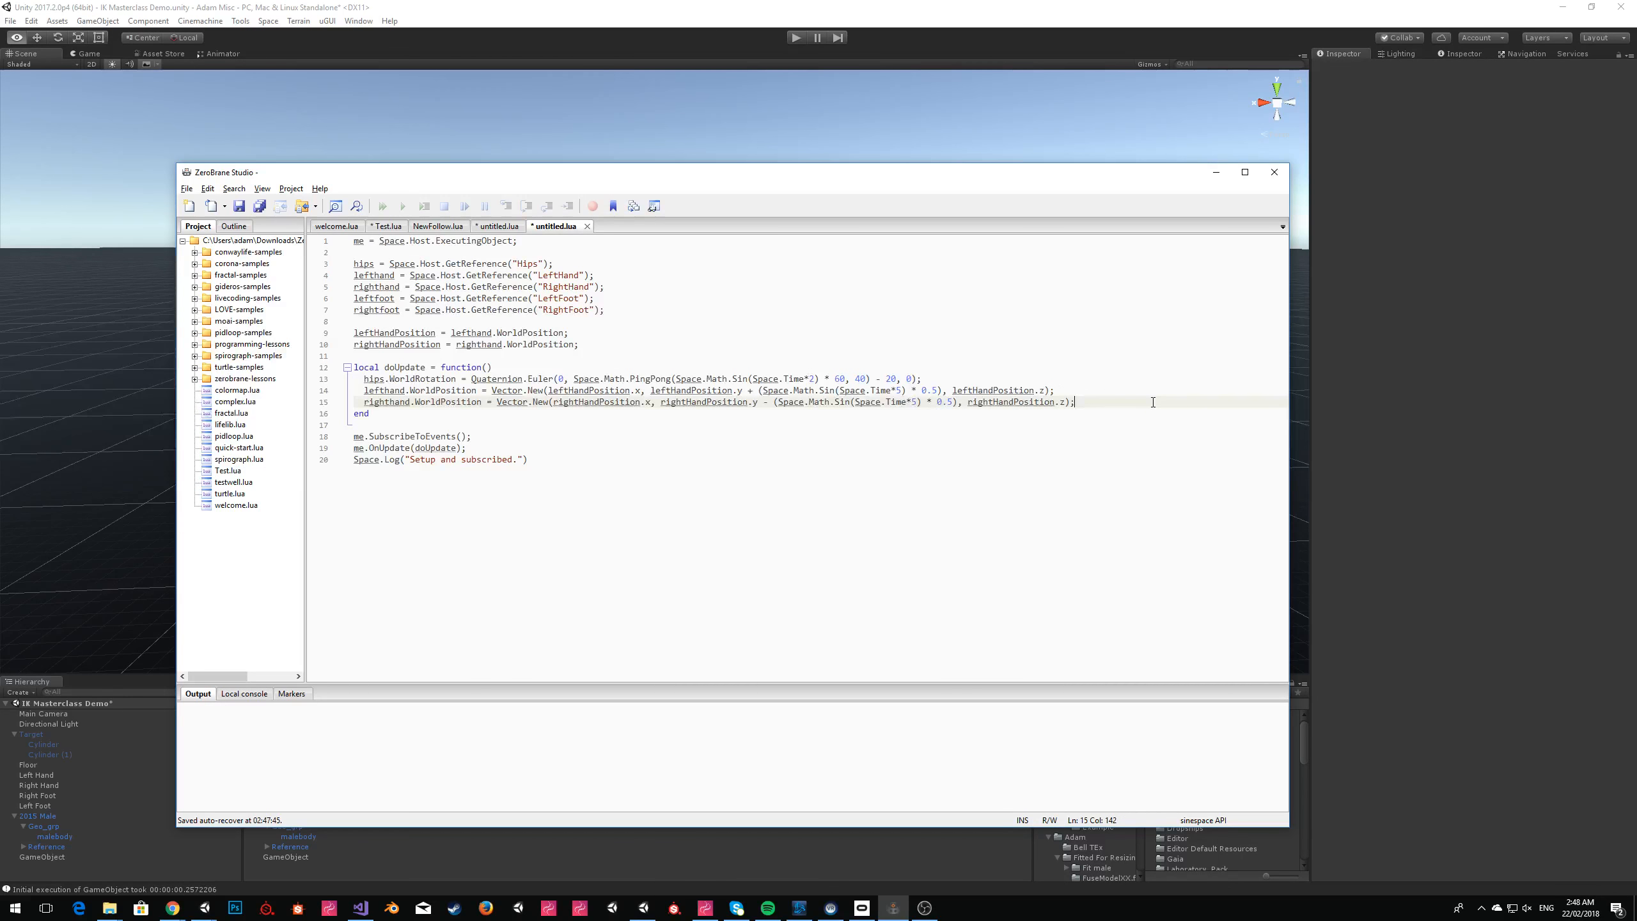
key(shift+Home)
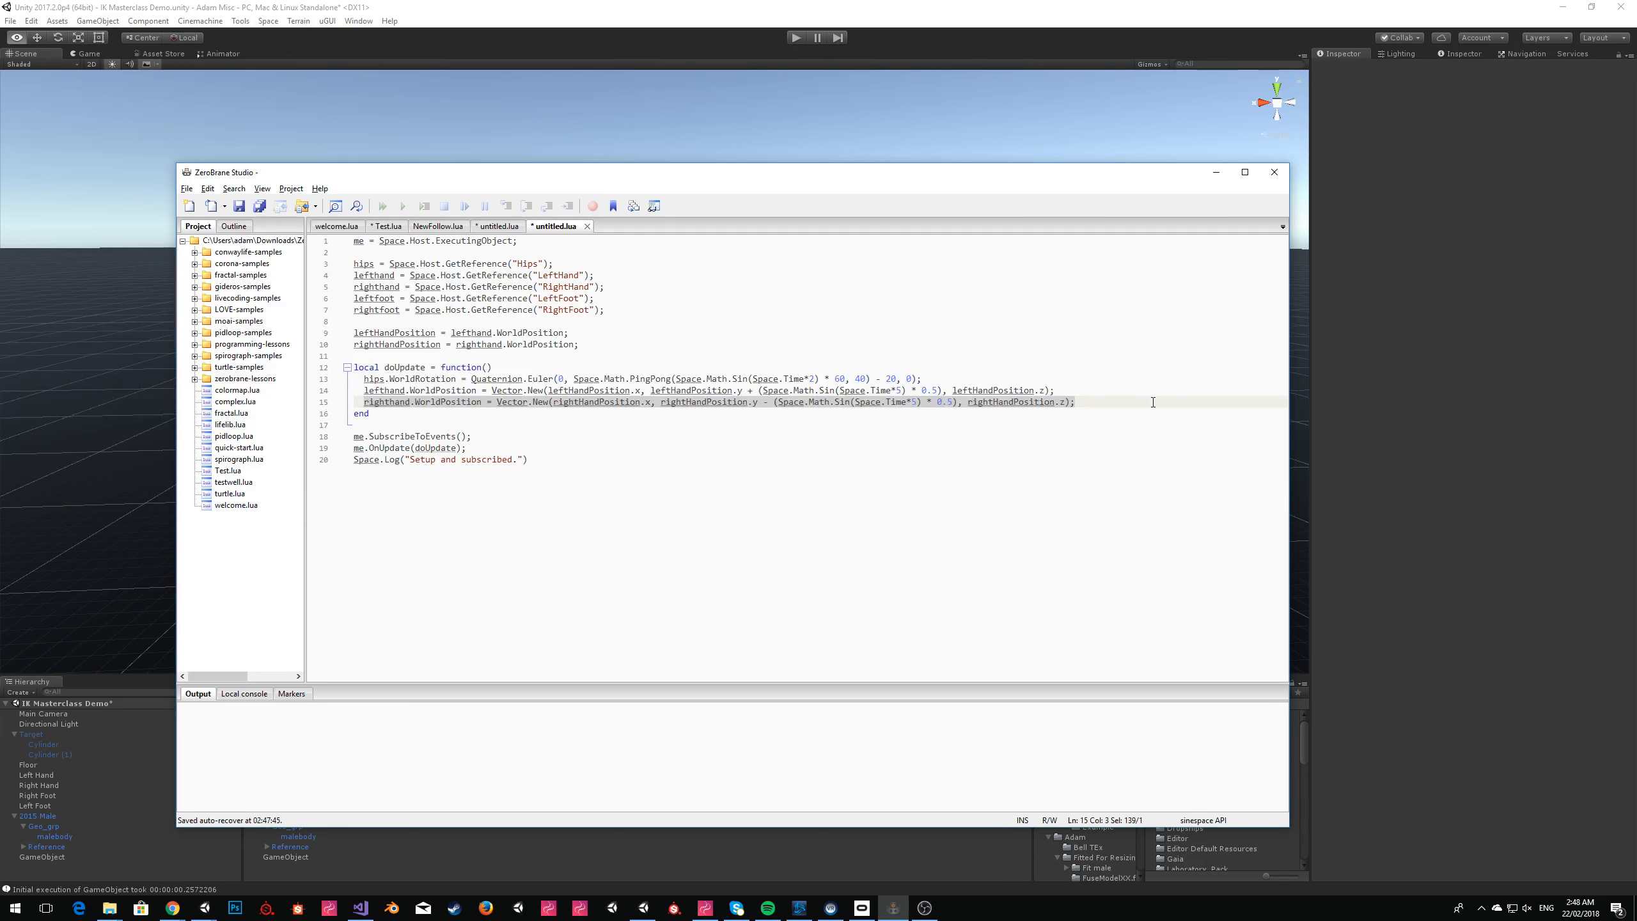
click(1153, 402)
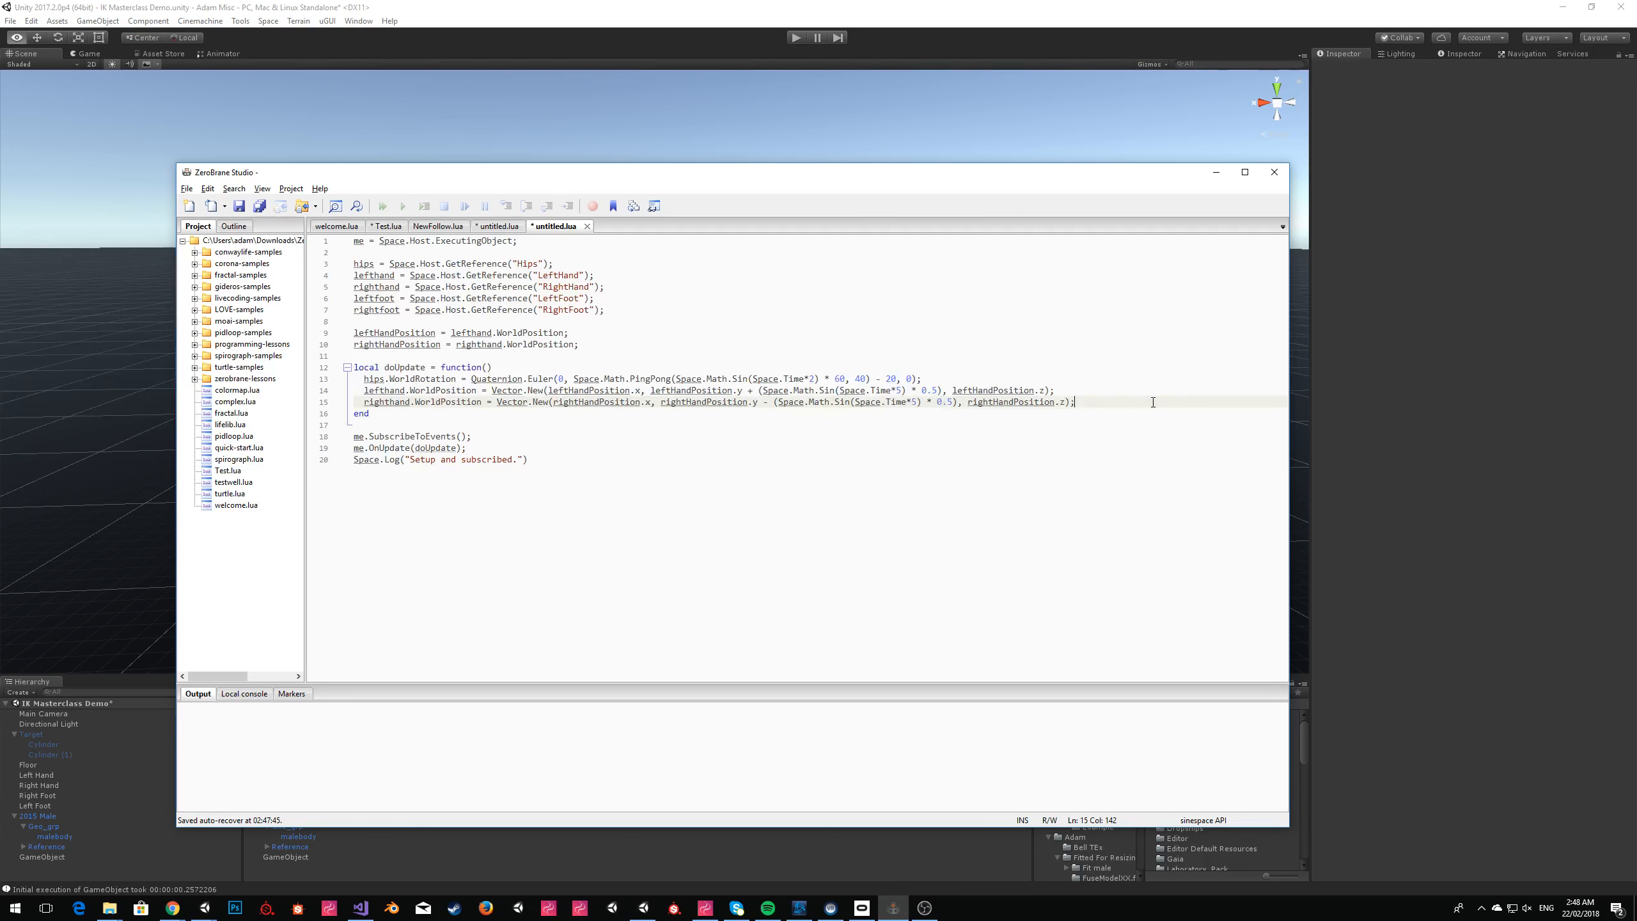
key(Home)
key(Up)
key(Up)
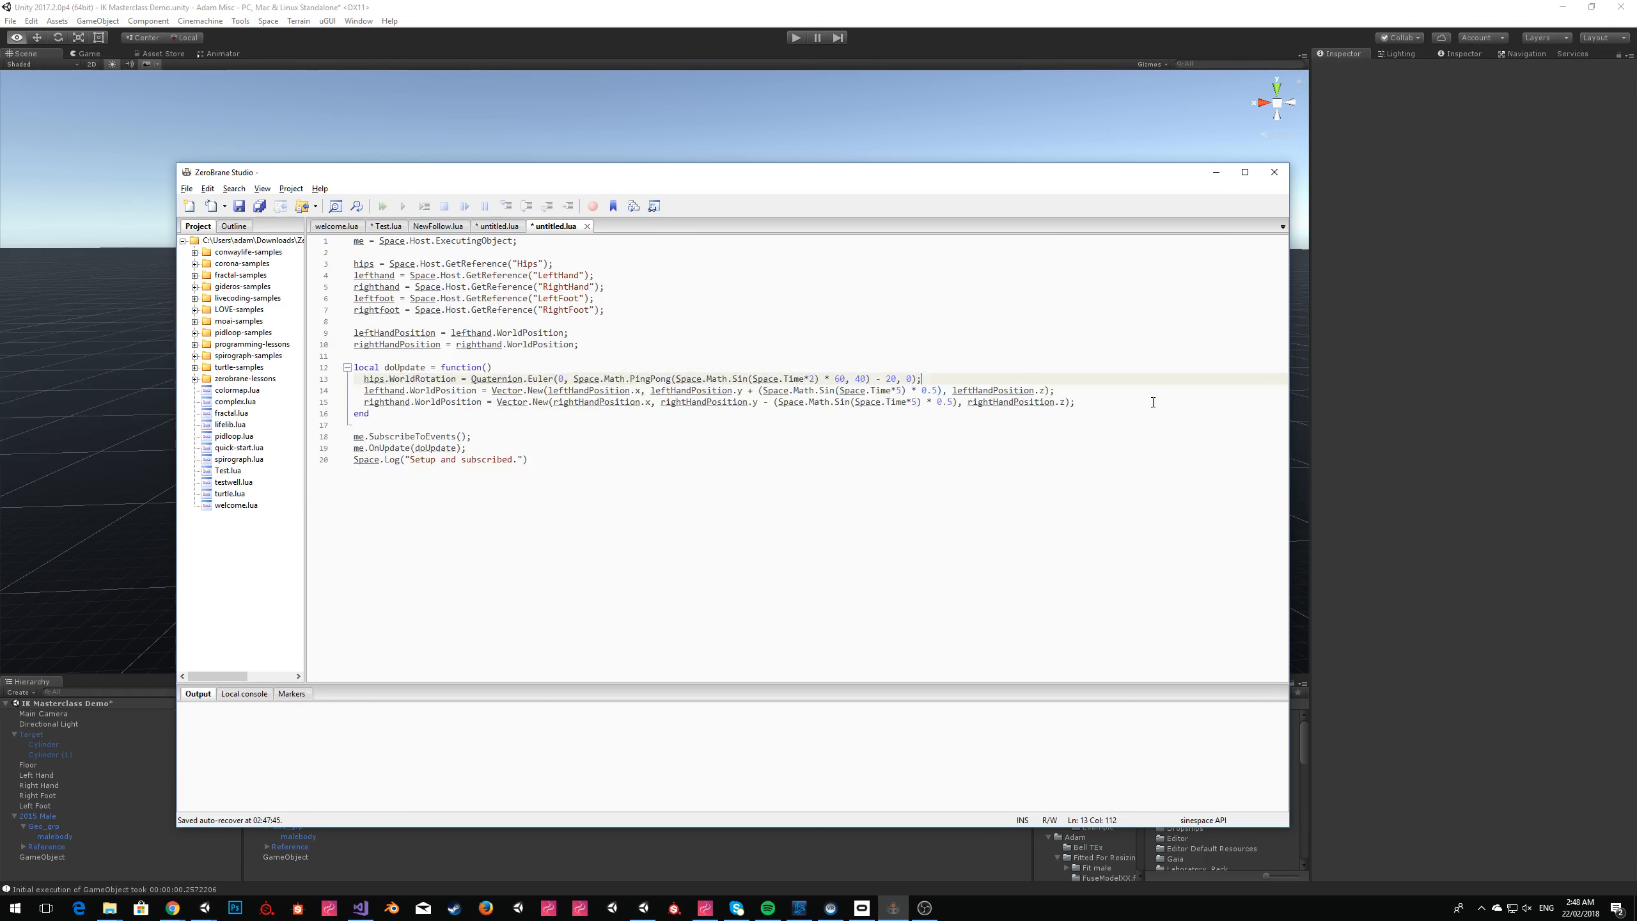
key(Return)
key(ctrl+v)
Insert a copy of the rightHandPosition assignment on a new line above the leftHandPosition assignment.
key(Up)
key(Up)
key(Up)
key(Up)
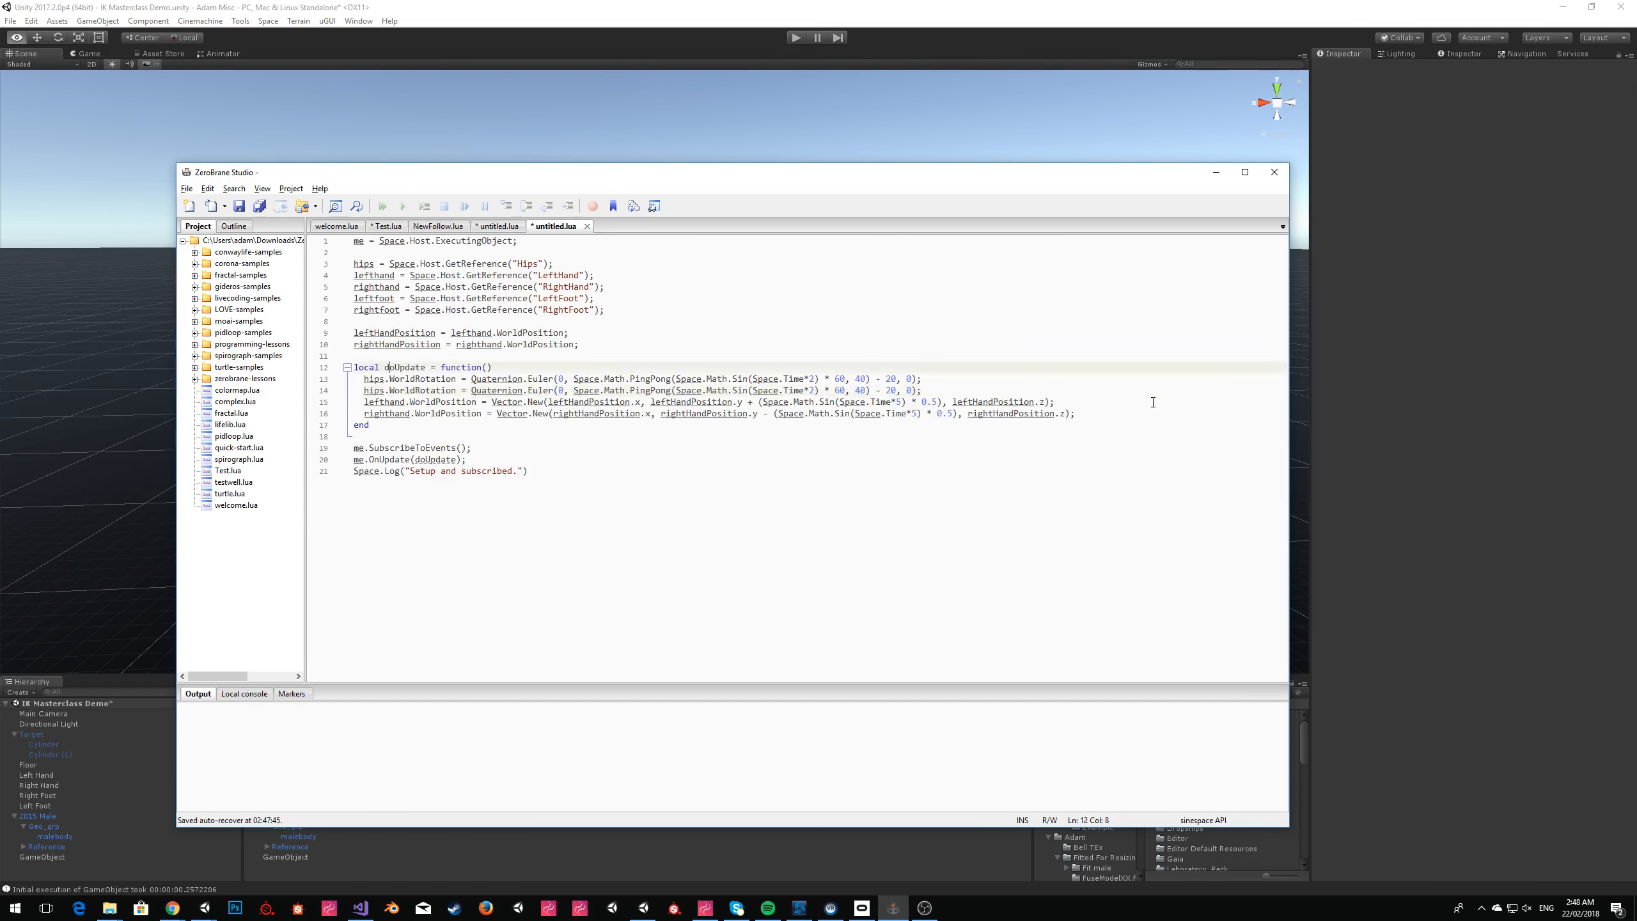
key(End)
key(shift+Home)
key(ctrl+c)
key(Up)
key(Return)
key(Up)
key(ctrl+v)
Change the copied assignment to hipsPosition = hips.WorldPosition;.
key(Home)
key(shift+Right)
key(shift+Right)
key(shift+Right)
key(shift+Right)
key(shift+Right)
key(shift+Right)
key(shift+Right)
key(shift+Right)
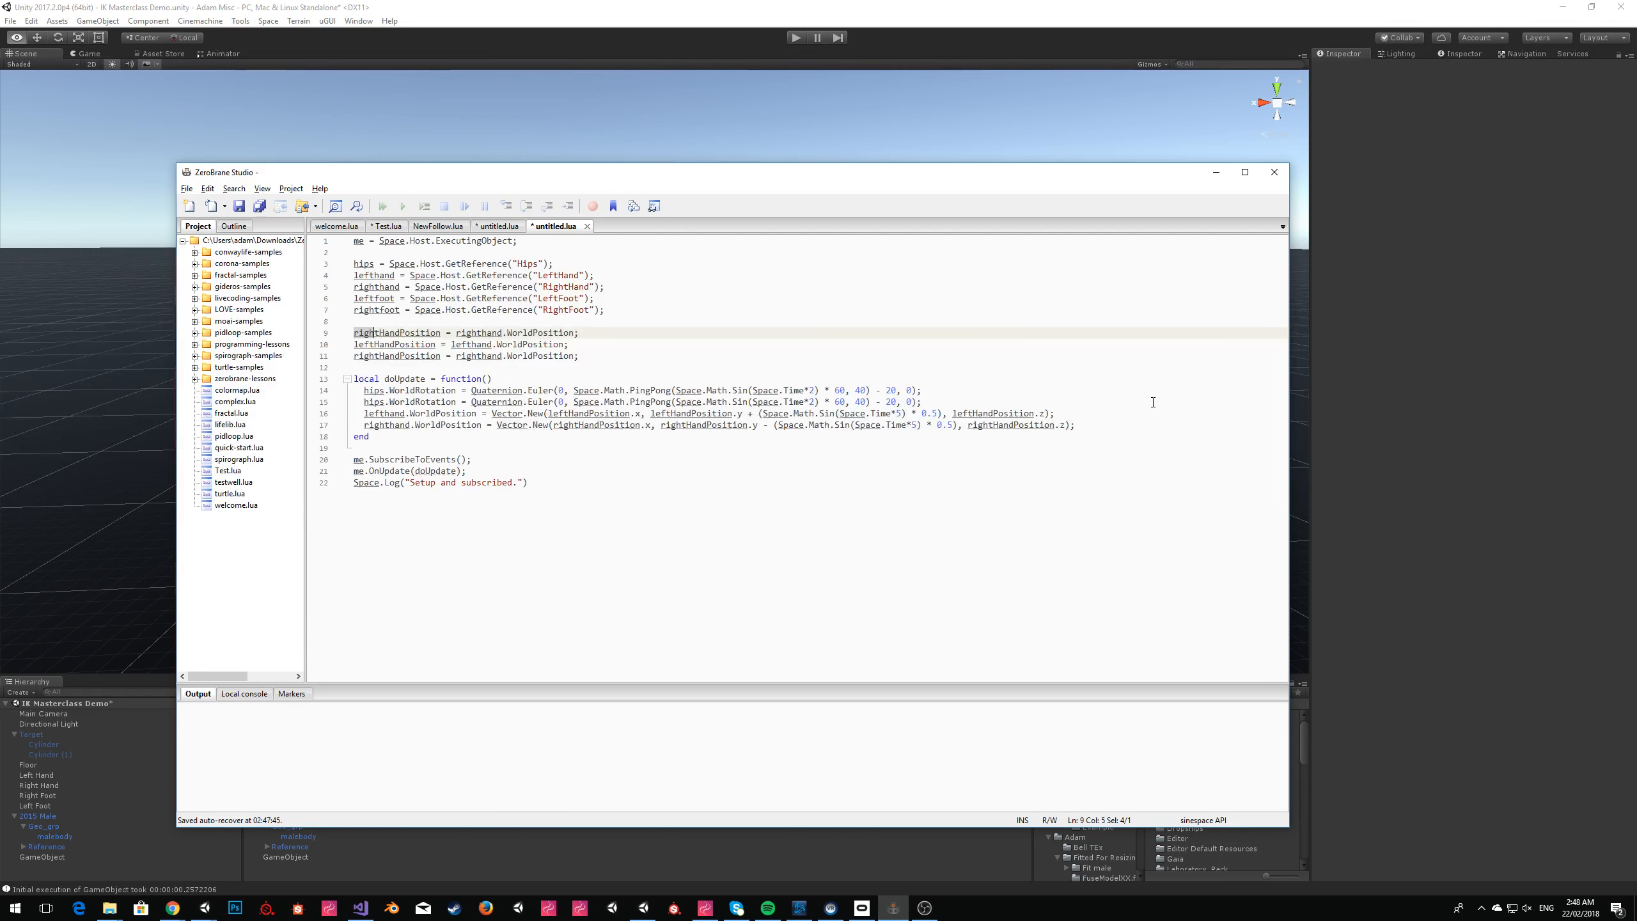
key(shift+Right)
text(hip)
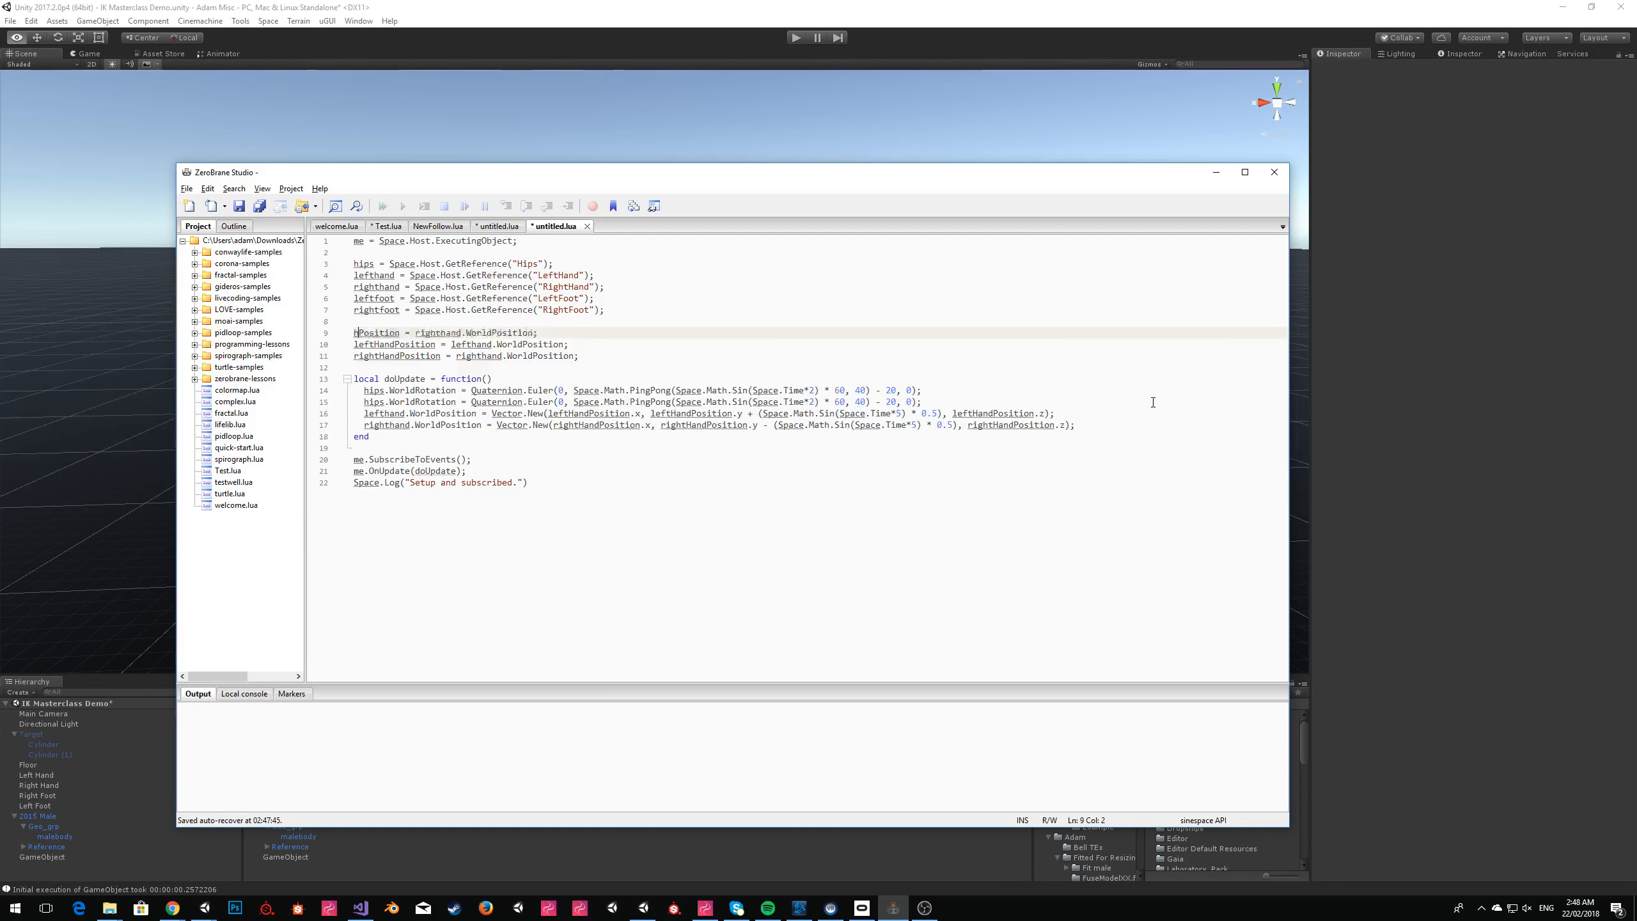
key(BackSpace)
key(BackSpace)
text(i[s)
key(BackSpace)
key(BackSpace)
text(ps)
key(ctrl+Right)
key(ctrl+shift+Right)
text(hips)
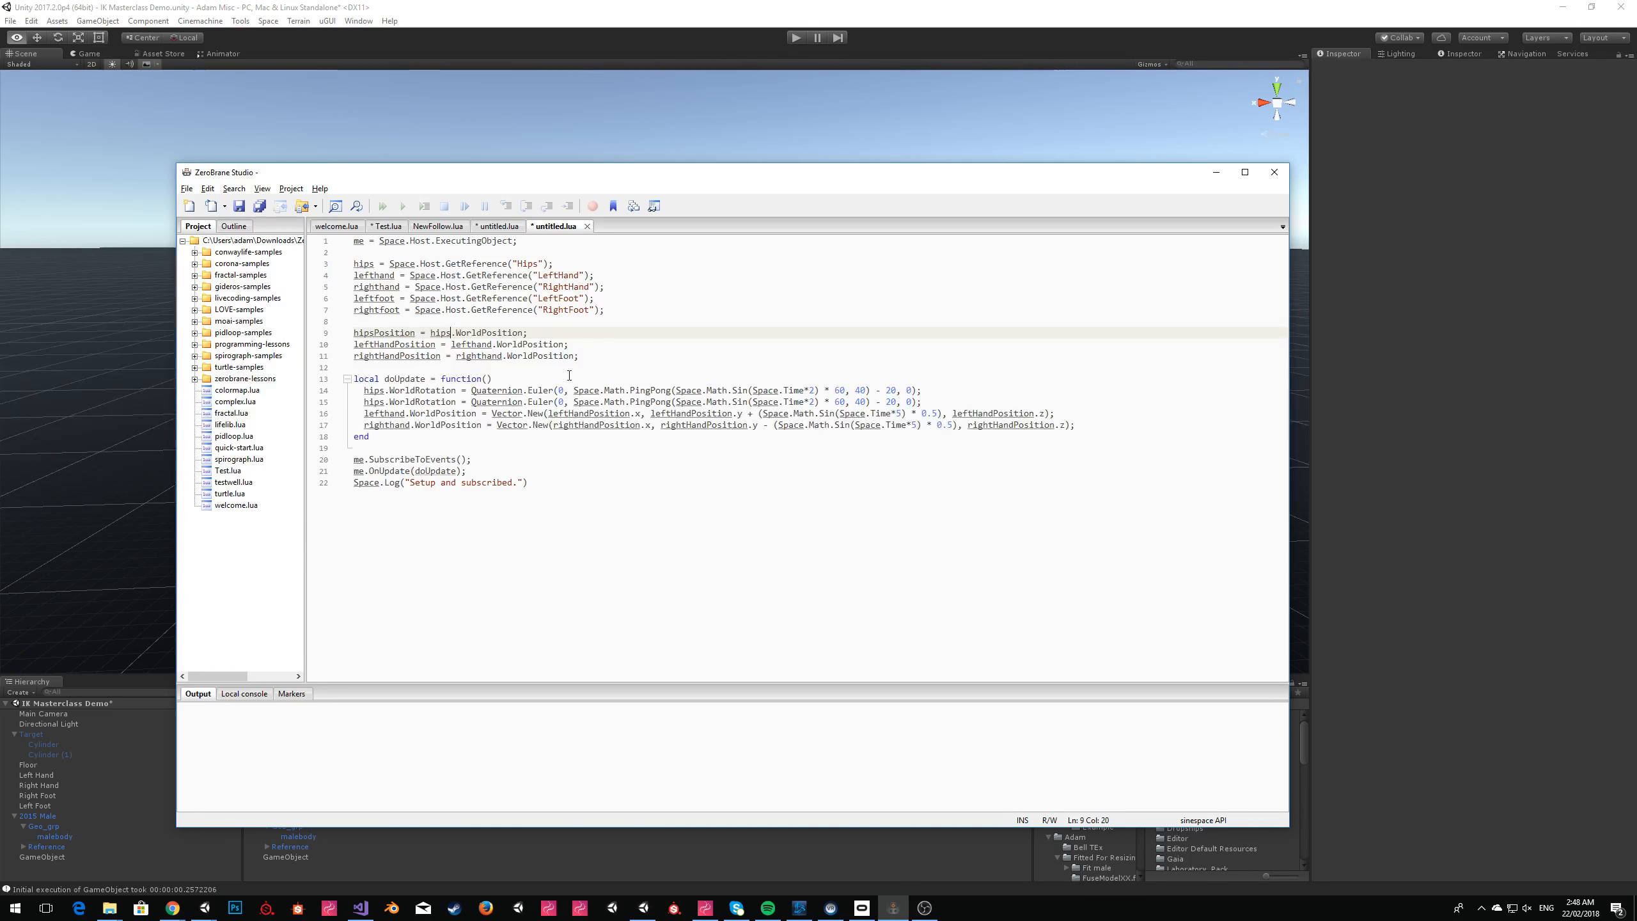
Overwrite the duplicated hips.WorldRotation line with a copy of the lefthand.WorldPosition line.
double_click(404, 331)
double_click(407, 401)
click(1114, 415)
key(shift+Home)
key(ctrl+c)
key(Up)
key(End)
key(shift+Home)
key(ctrl+v)
Make the copied line assign hips.WorldPosition and replace its three leftHandPosition references with hipsPosition.
double_click(441, 333)
double_click(381, 402)
key(ctrl+v)
double_click(391, 332)
key(ctrl+c)
double_click(568, 402)
key(ctrl+v)
double_click(675, 402)
key(ctrl+v)
double_click(905, 402)
key(ctrl+v)
click(981, 377)
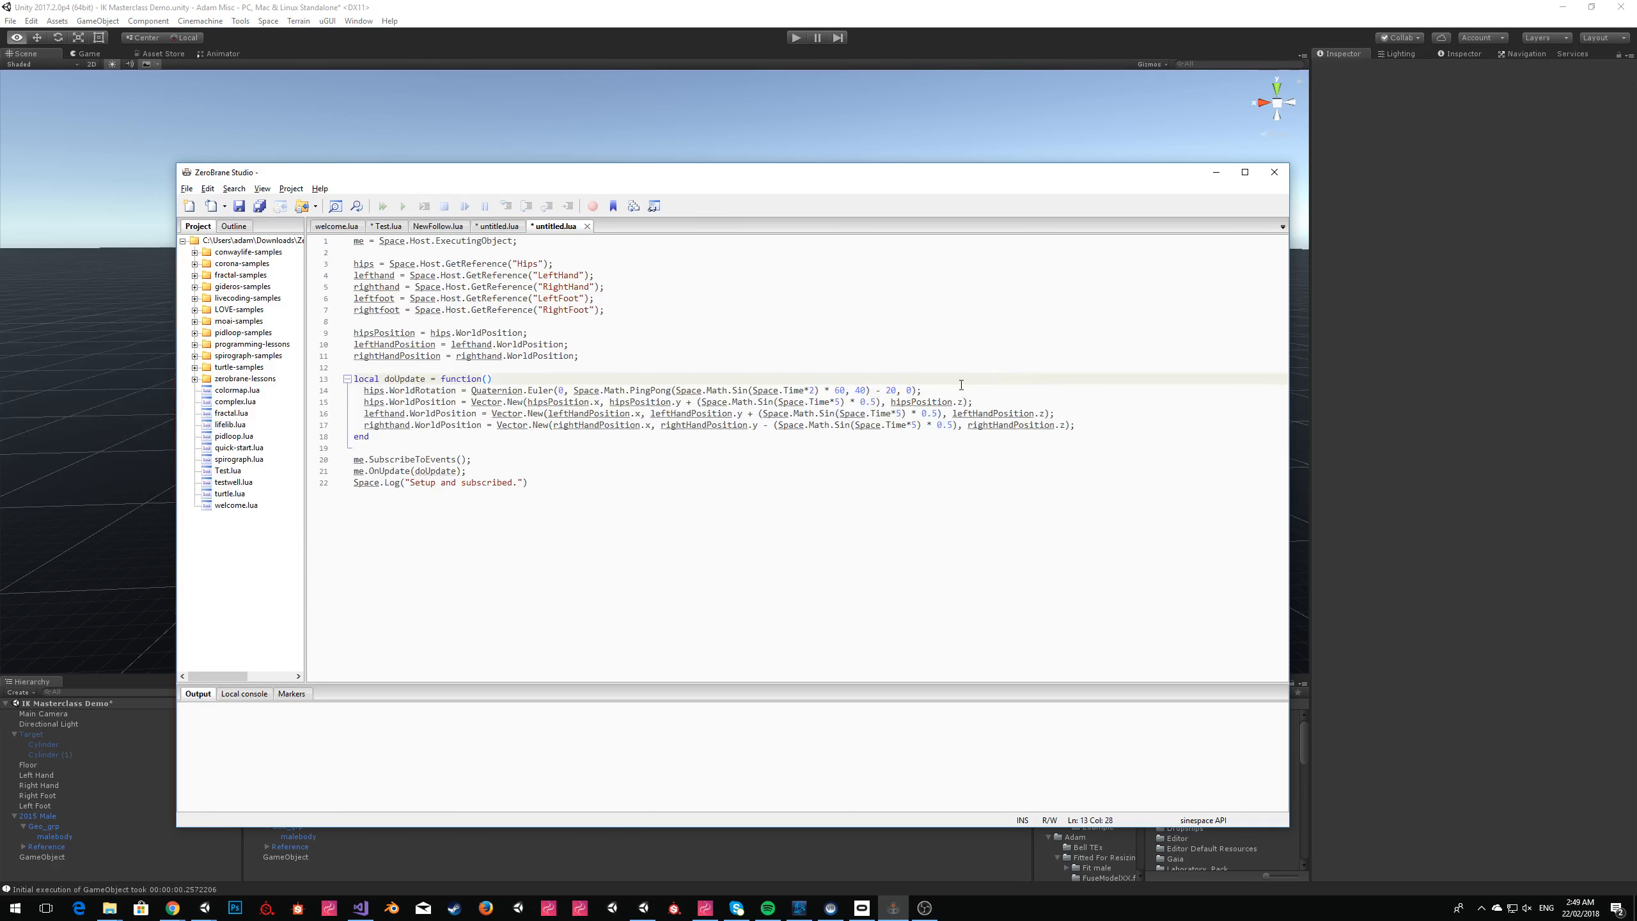
Transfer the complete script with the hips movement into GameObject's script contents in Unity and start play mode.
click(622, 348)
key(ctrl+a)
key(alt+Tab)
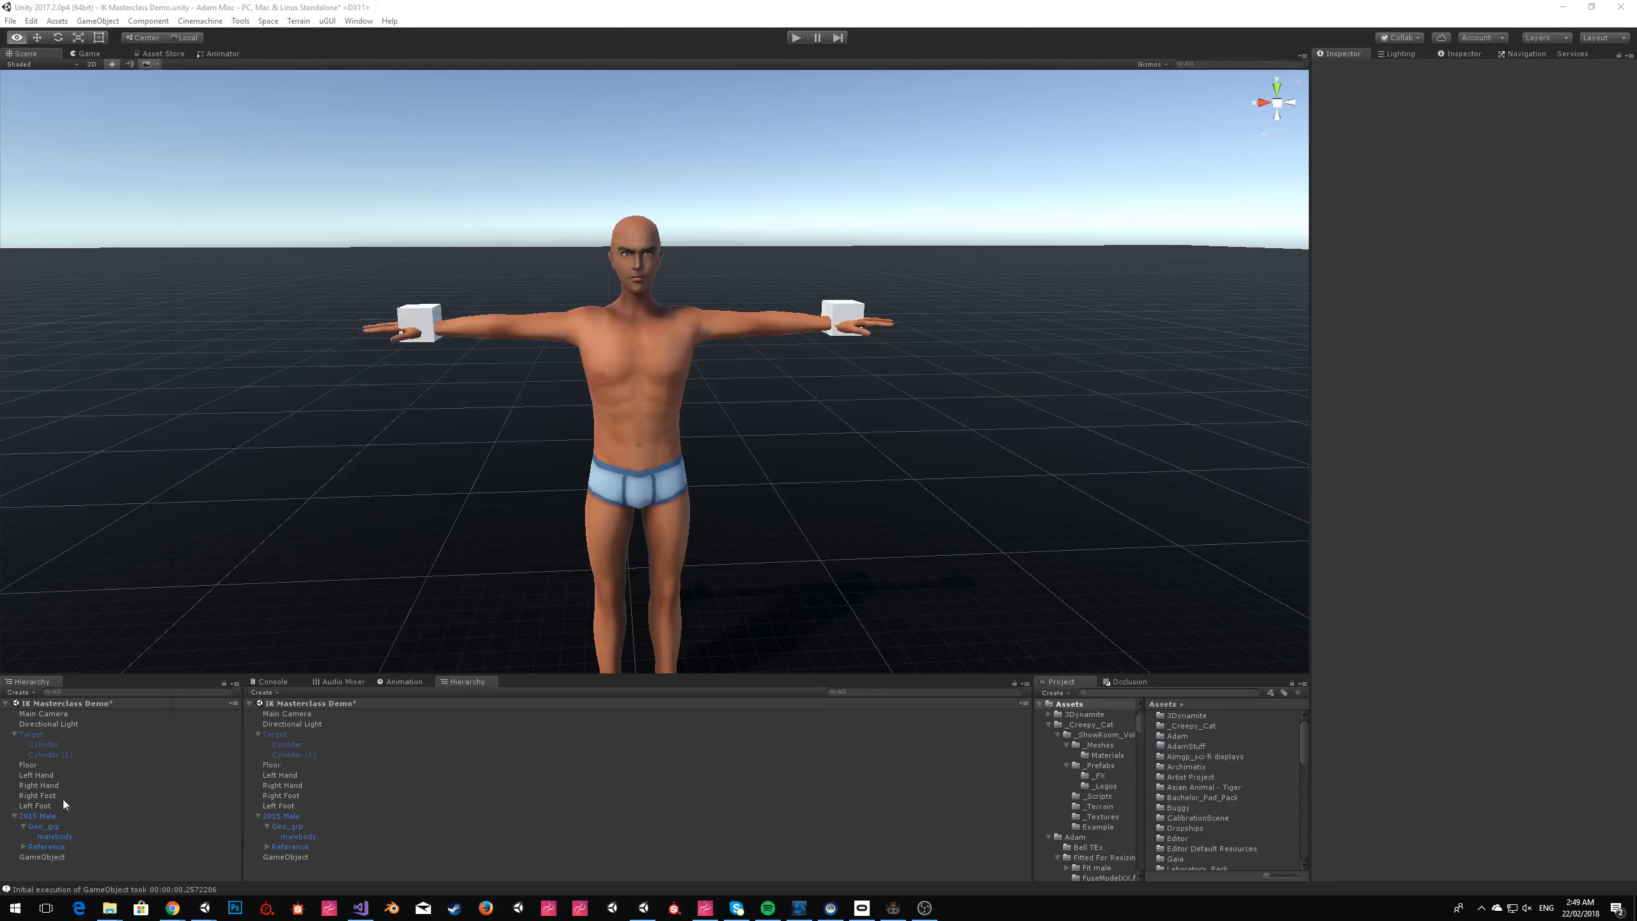
click(42, 857)
click(1533, 280)
key(ctrl+a)
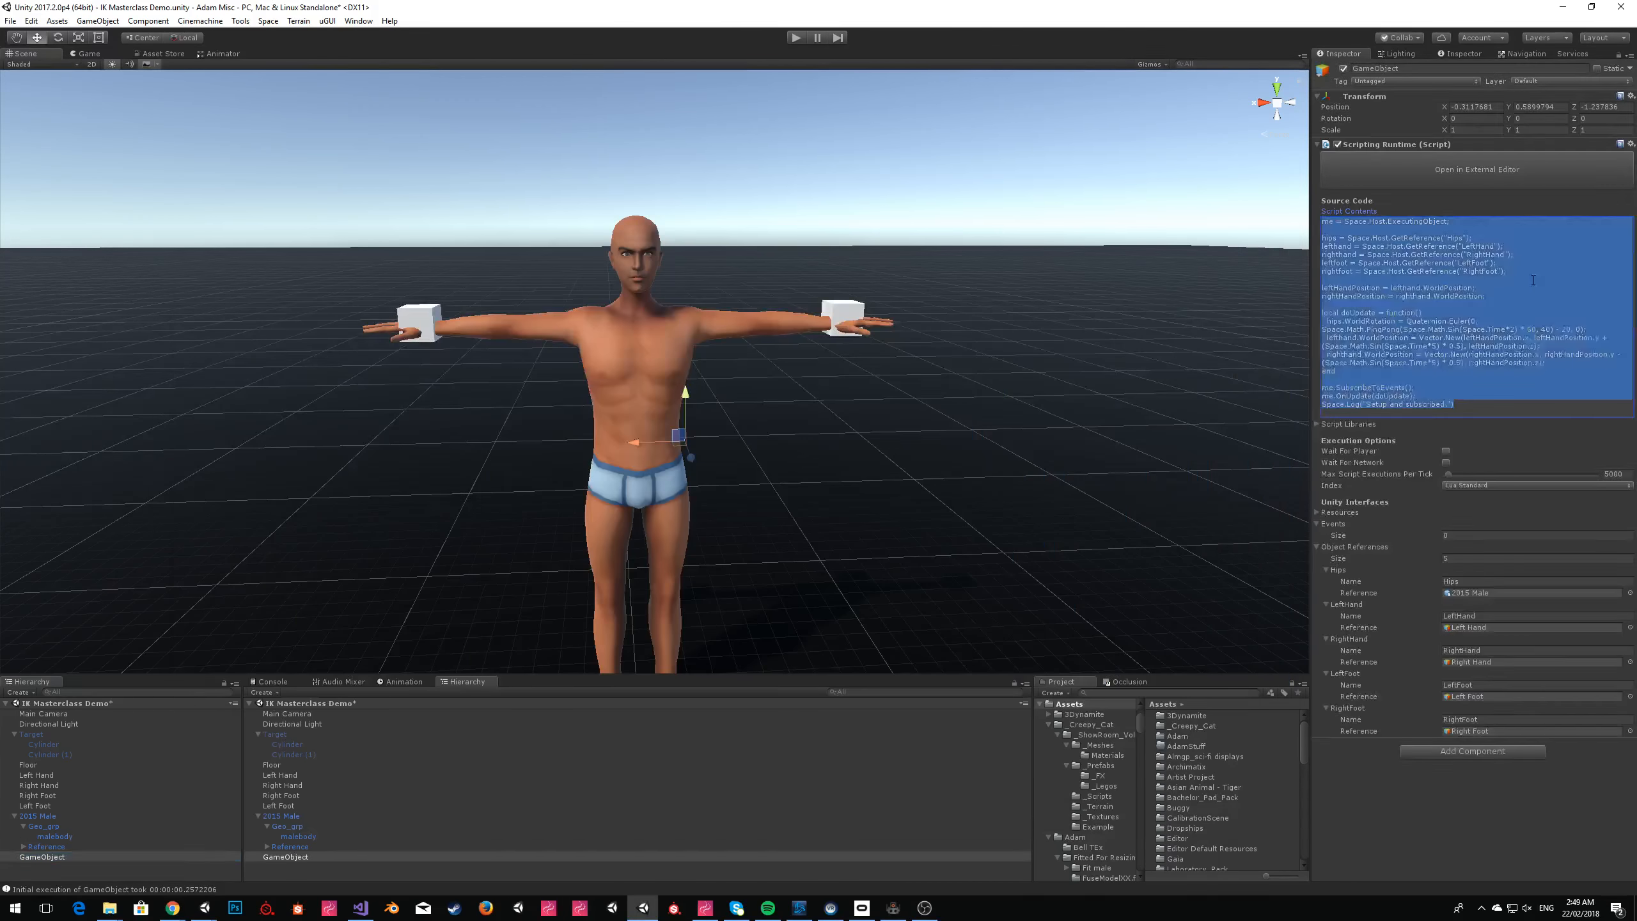
key(ctrl+v)
click(792, 42)
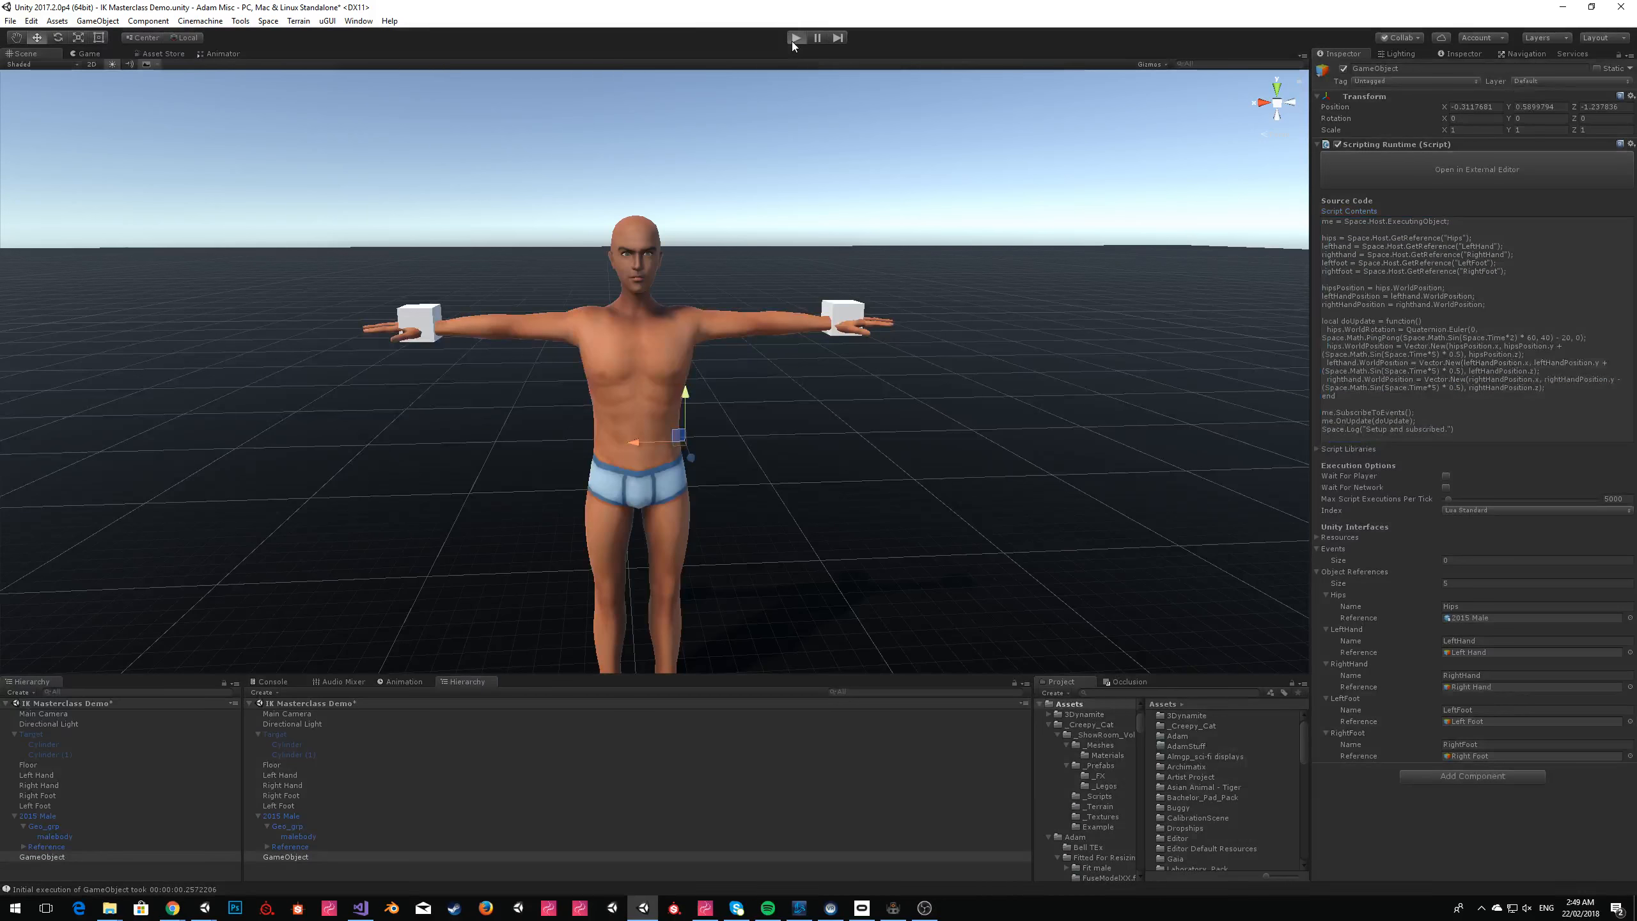
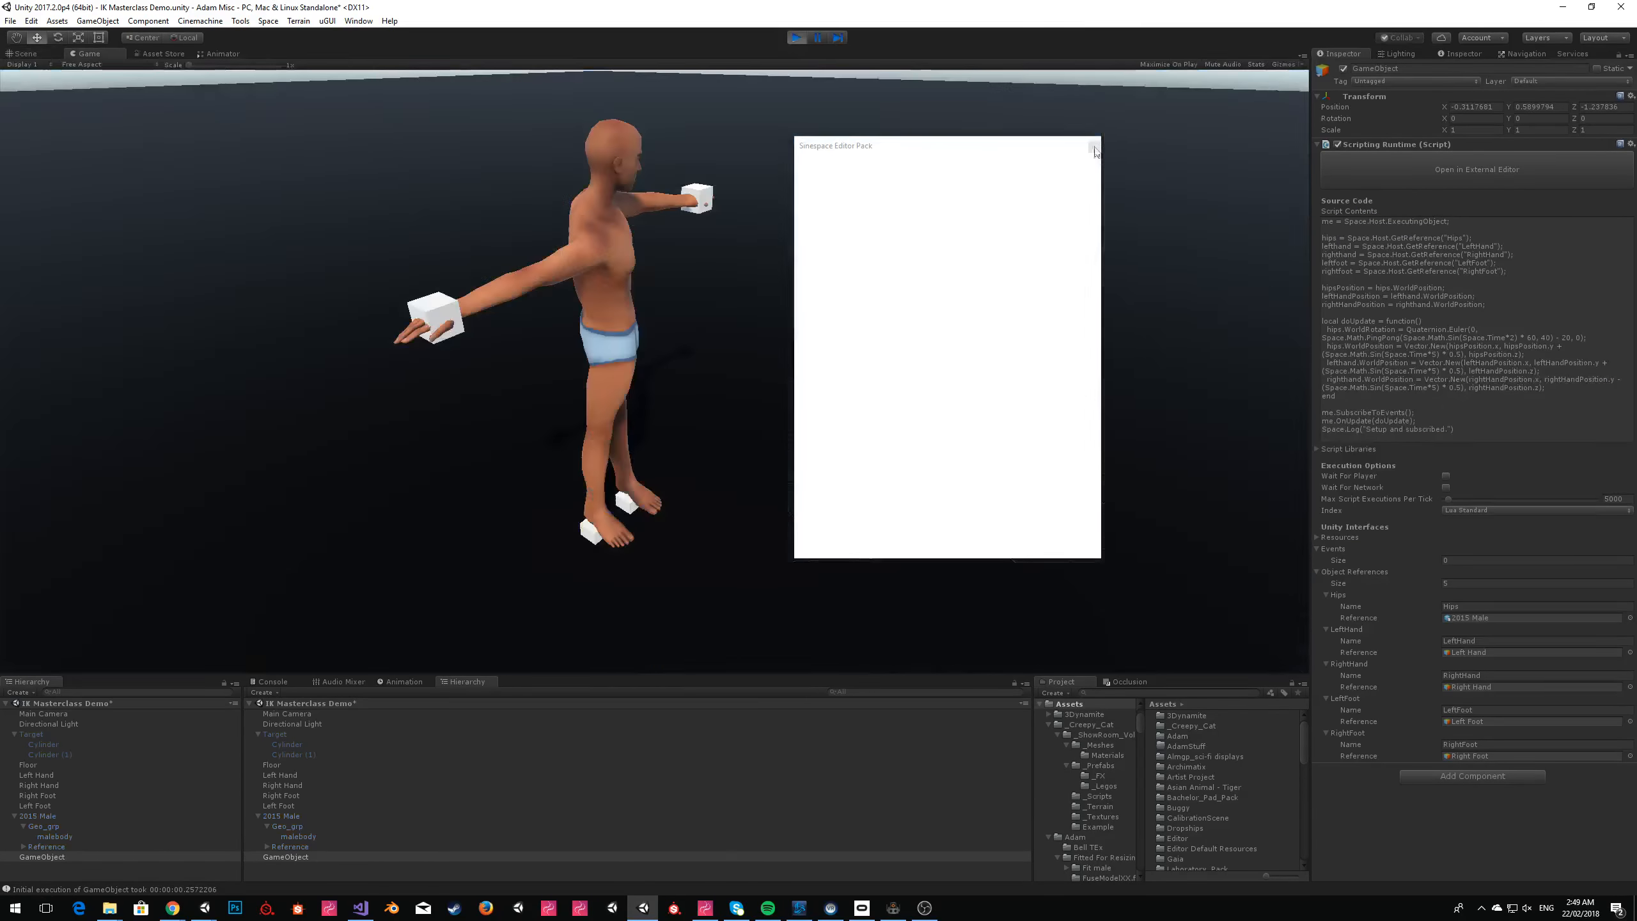
Examine the avatar's scripted hip and hand movement in the Scene view and stop play mode.
click(1094, 148)
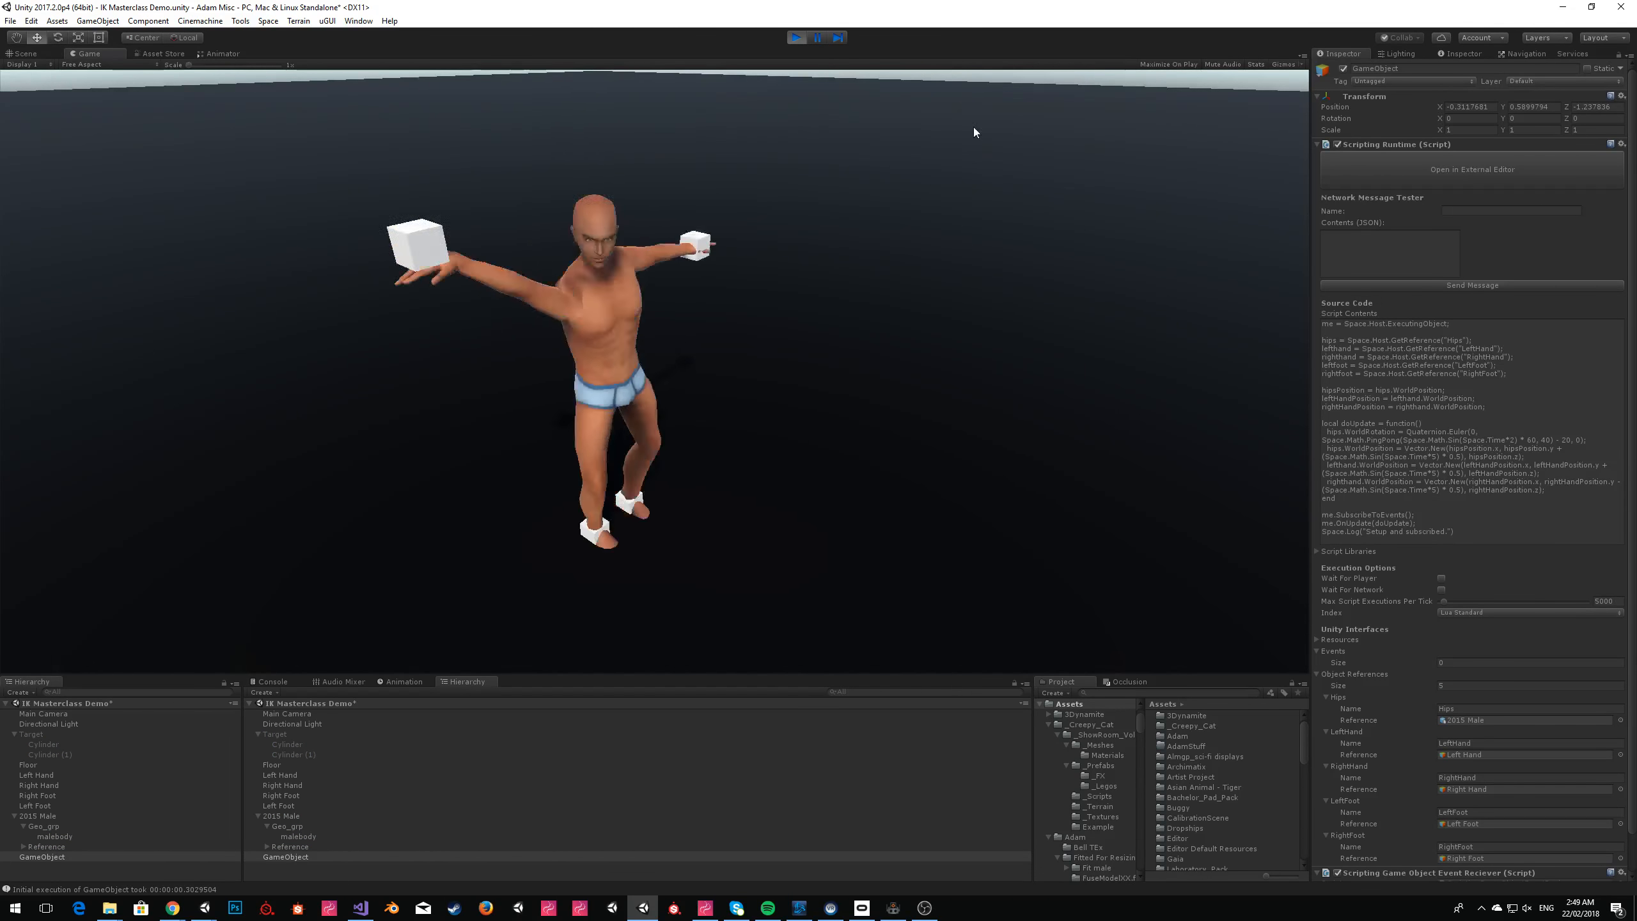
click(24, 53)
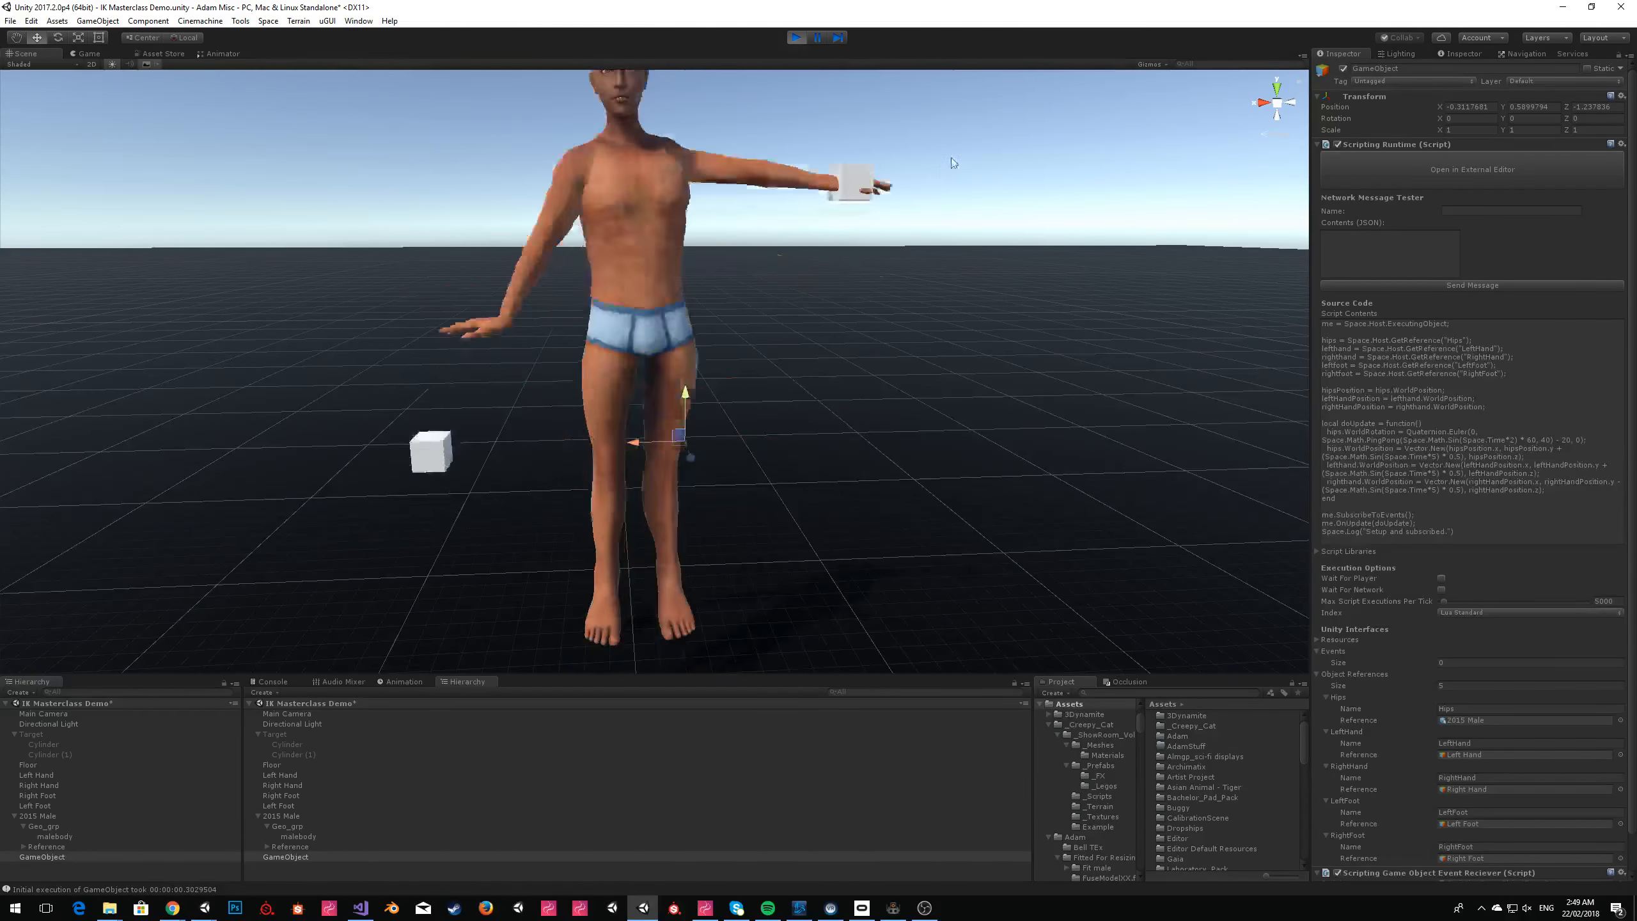
click(1067, 183)
key(s)
right_drag(1072, 208, 1074, 215)
key(w)
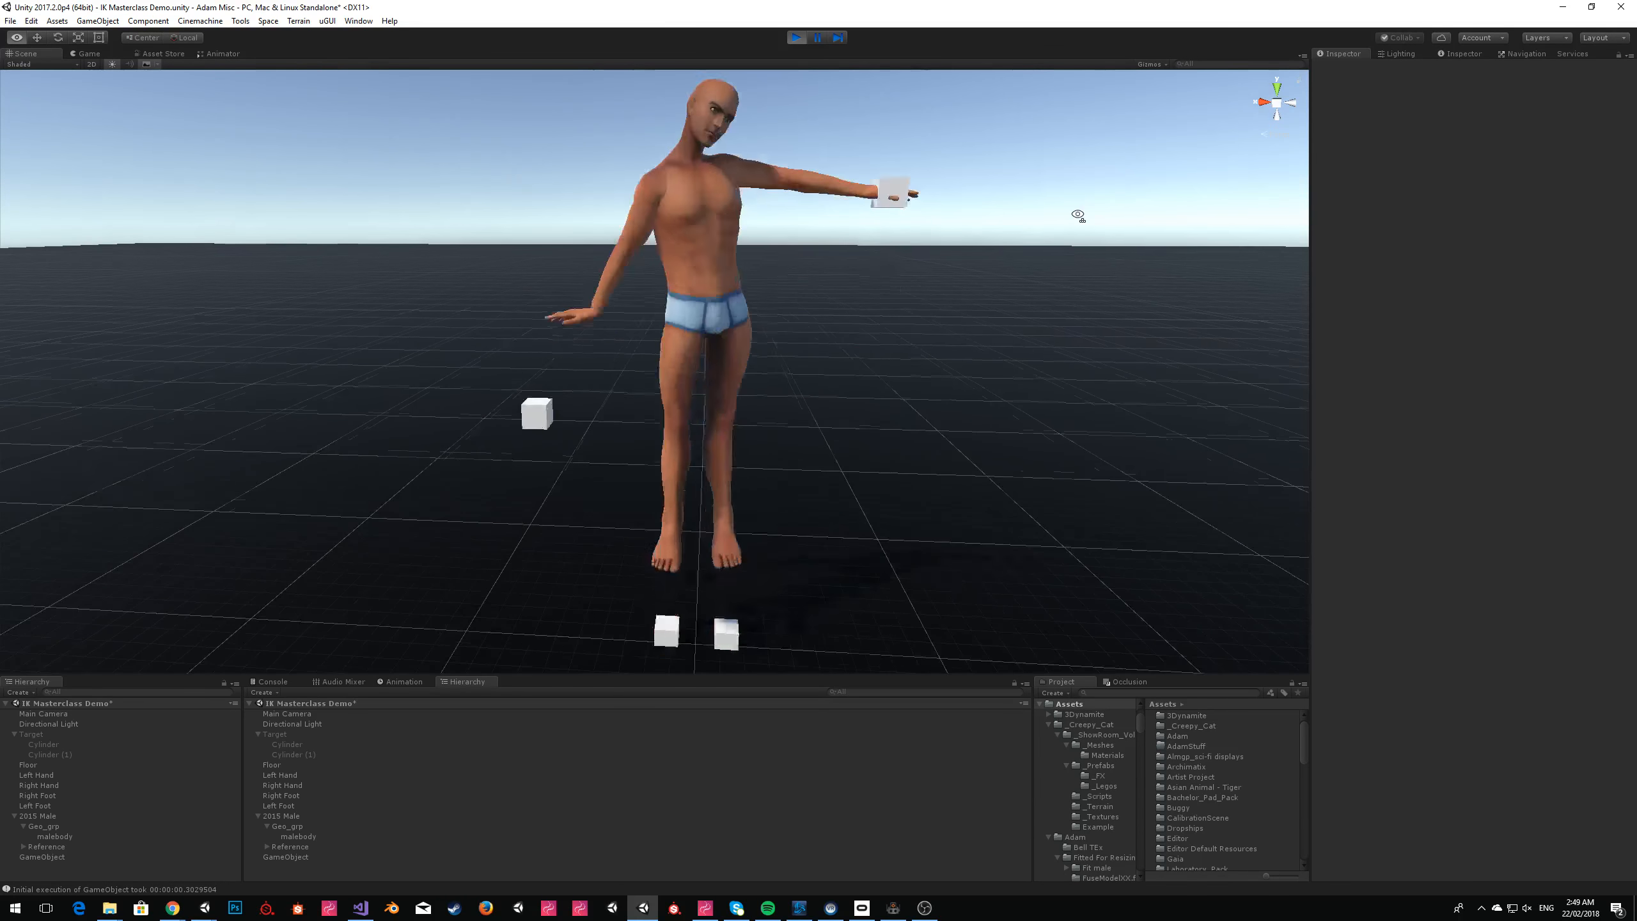
click(797, 39)
Switch to ZeroBrane Studio and set the sine multiplier in the hips.WorldPosition line to 0.1.
key(alt+Tab)
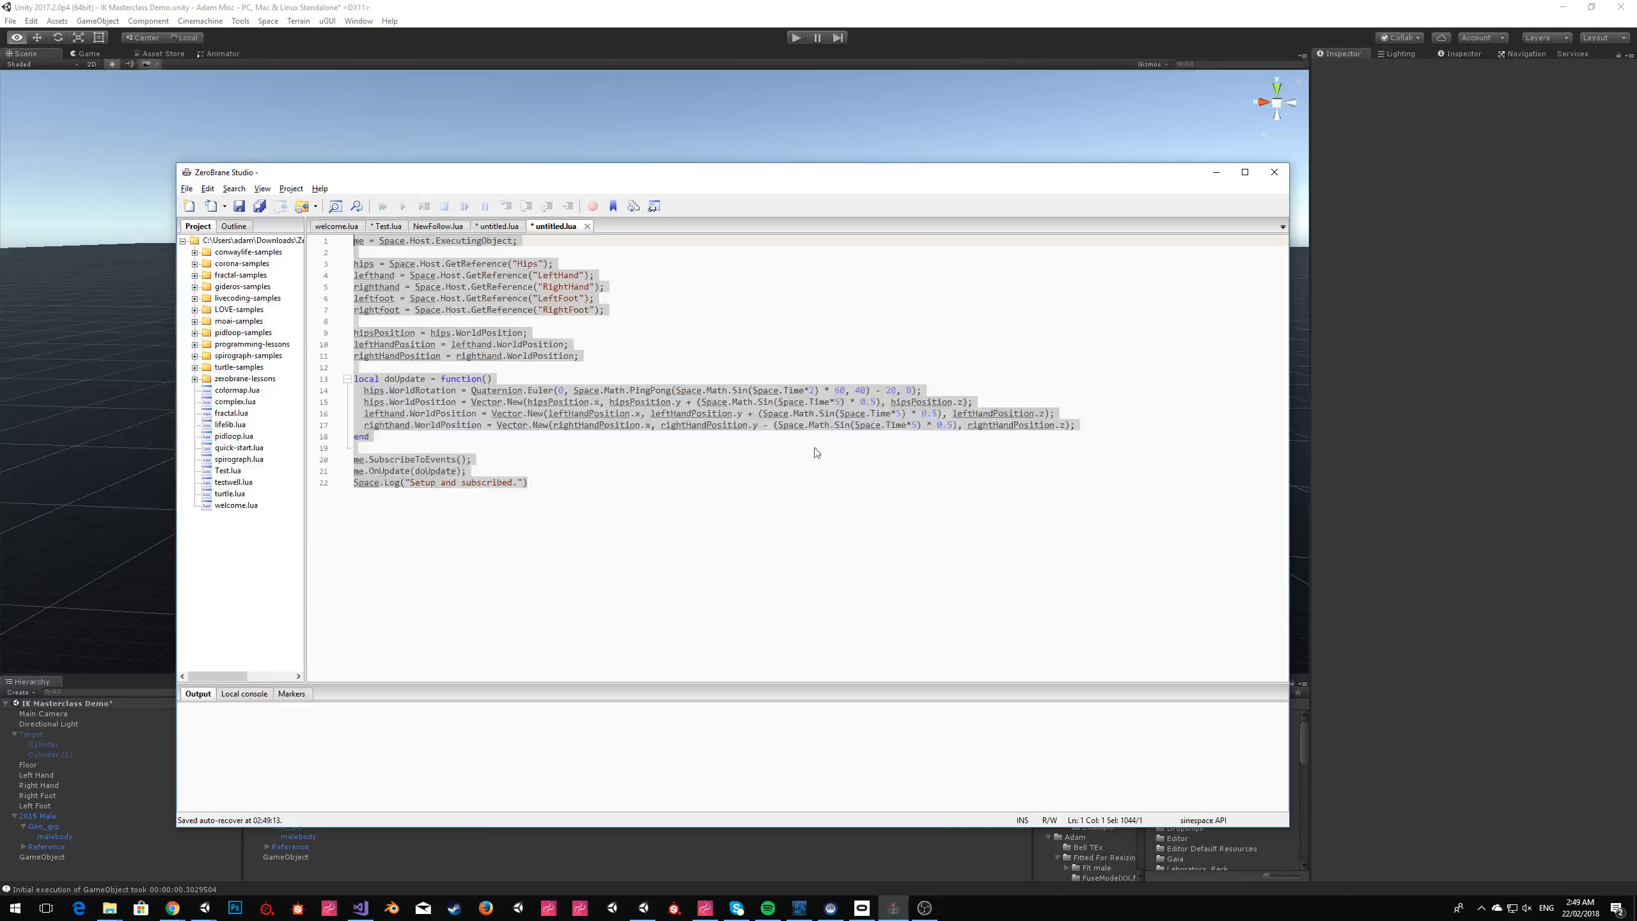
click(874, 406)
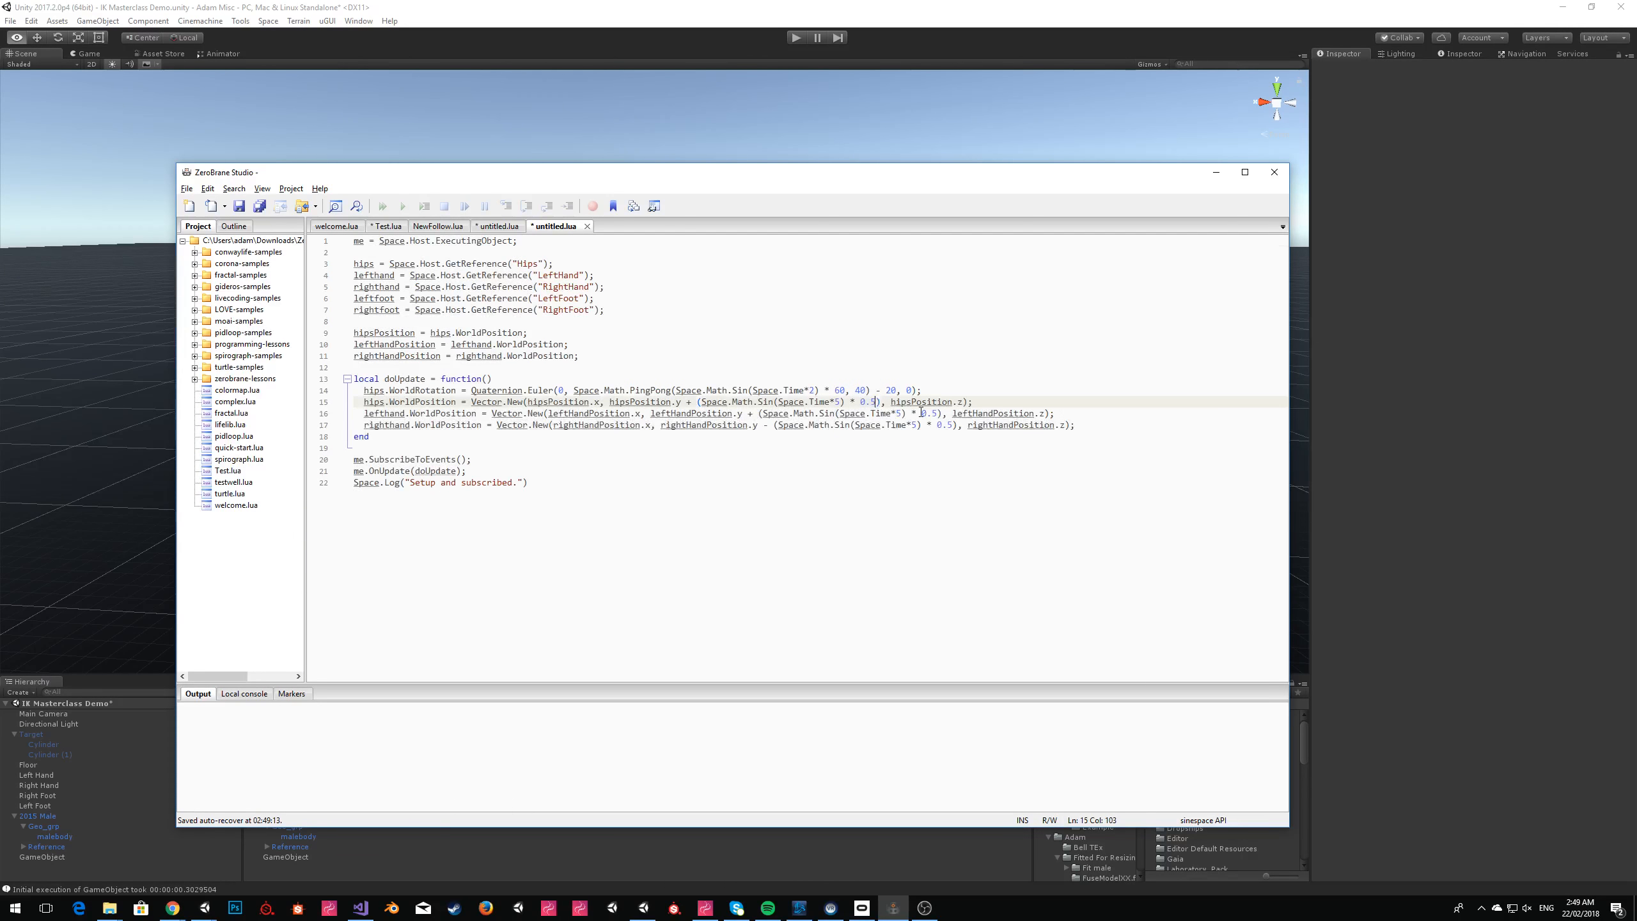
text(1)
Add (Space.Math.Sin(Space.Time*5 + 0.5) * 0.1) to hipsPosition.x in the hips.WorldPosition line, reusing the existing y-axis sine term.
drag(698, 401, 865, 403)
click(602, 401)
text(+)
text((Space.Math.Sin(Space.Time*5) * 0.1))
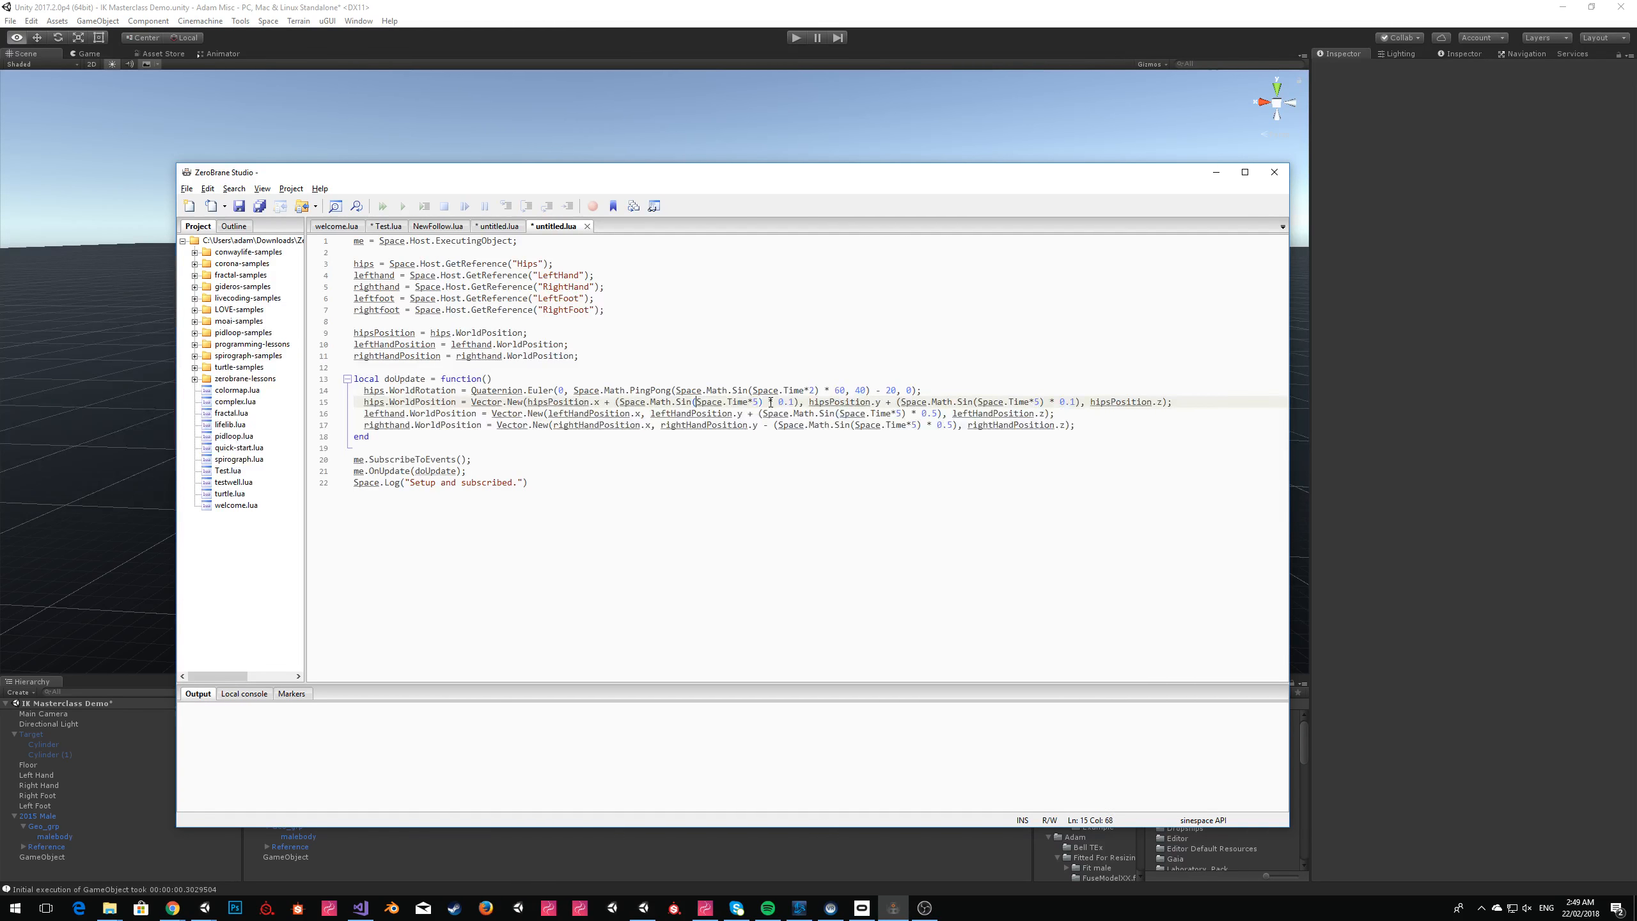
key(Right)
key(Right)
key(Right)
key(Right)
key(Right)
key(Right)
text(+ 0.5)
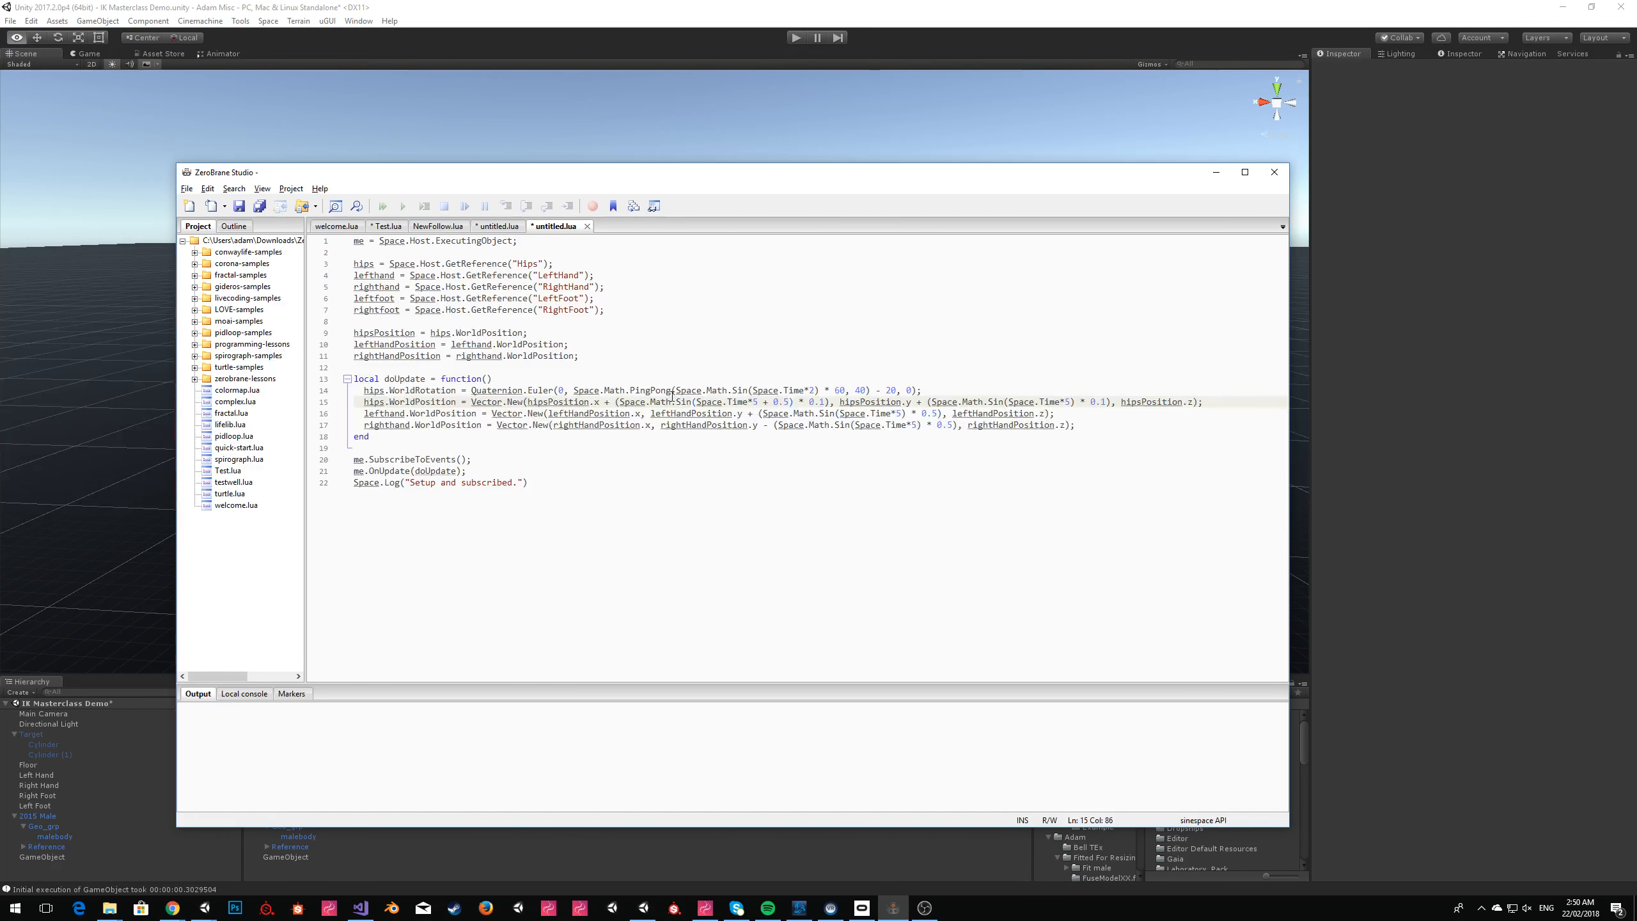
Replace GameObject's script contents in Unity with the complete updated script, start play mode and close the Sinespace Editor Pack window.
key(ctrl+a)
key(ctrl+c)
key(alt+Tab)
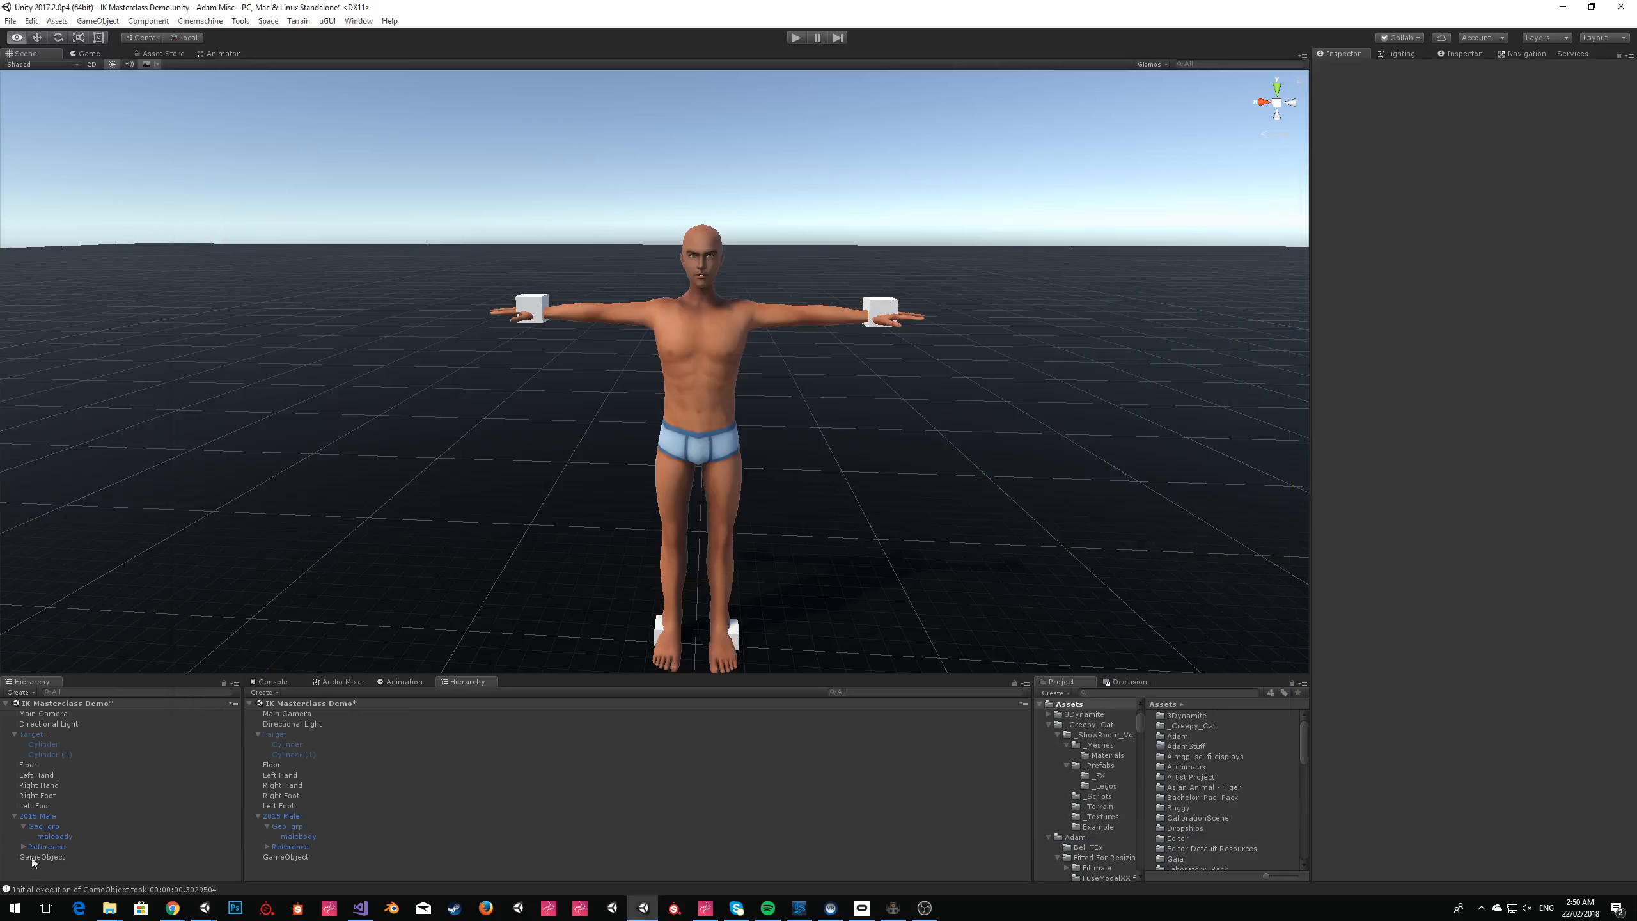
click(33, 858)
click(1553, 290)
key(ctrl+v)
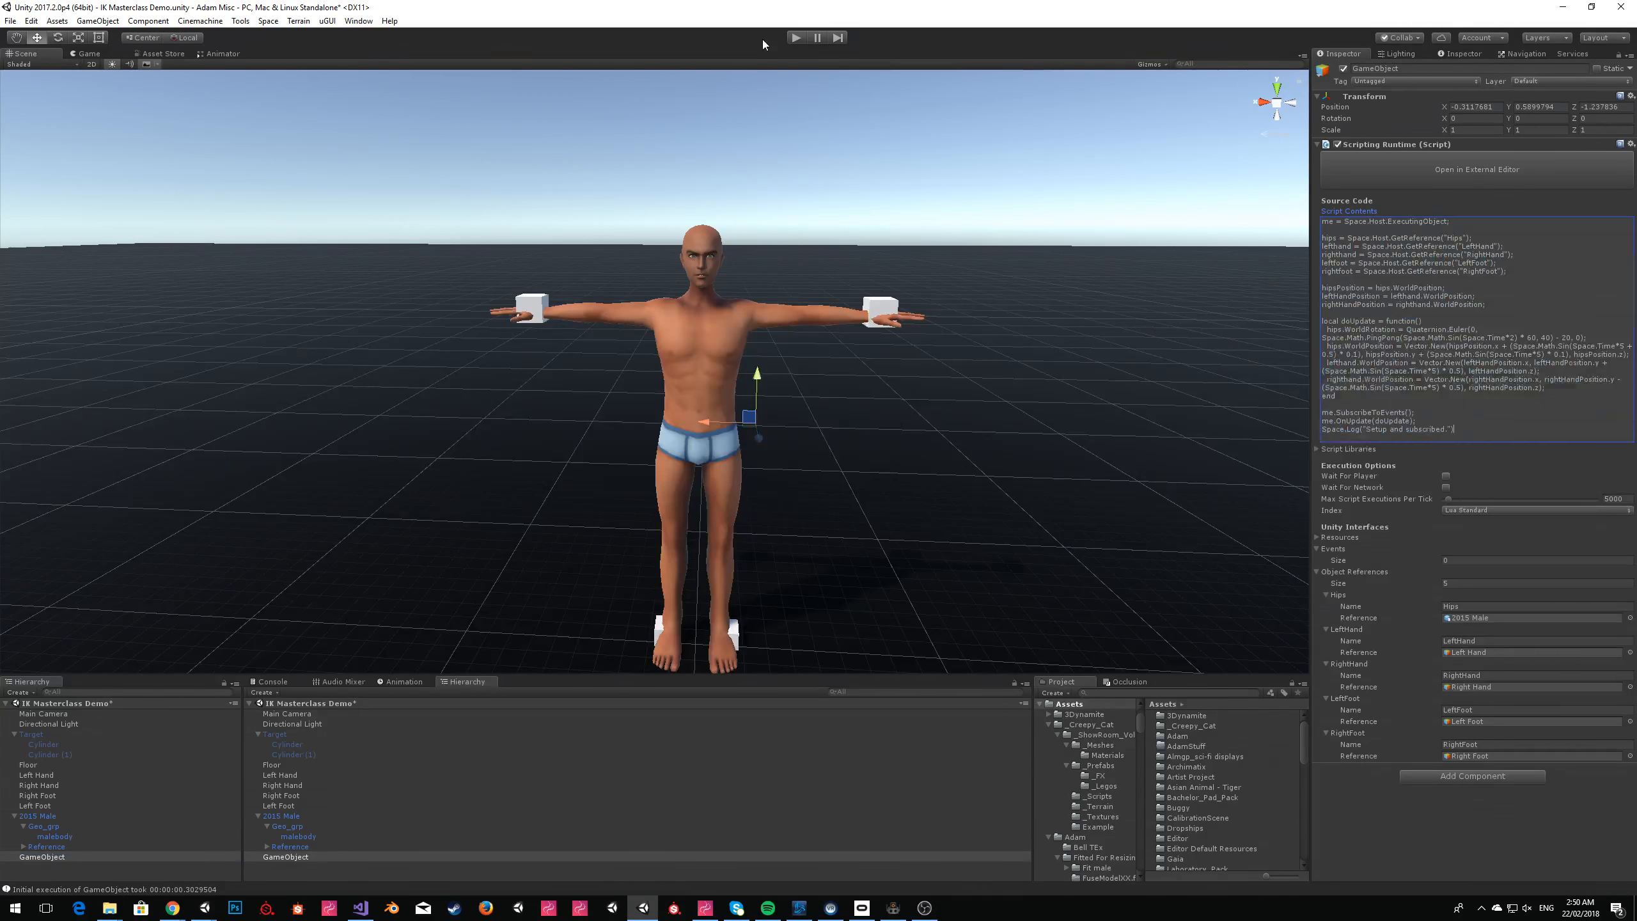
click(795, 39)
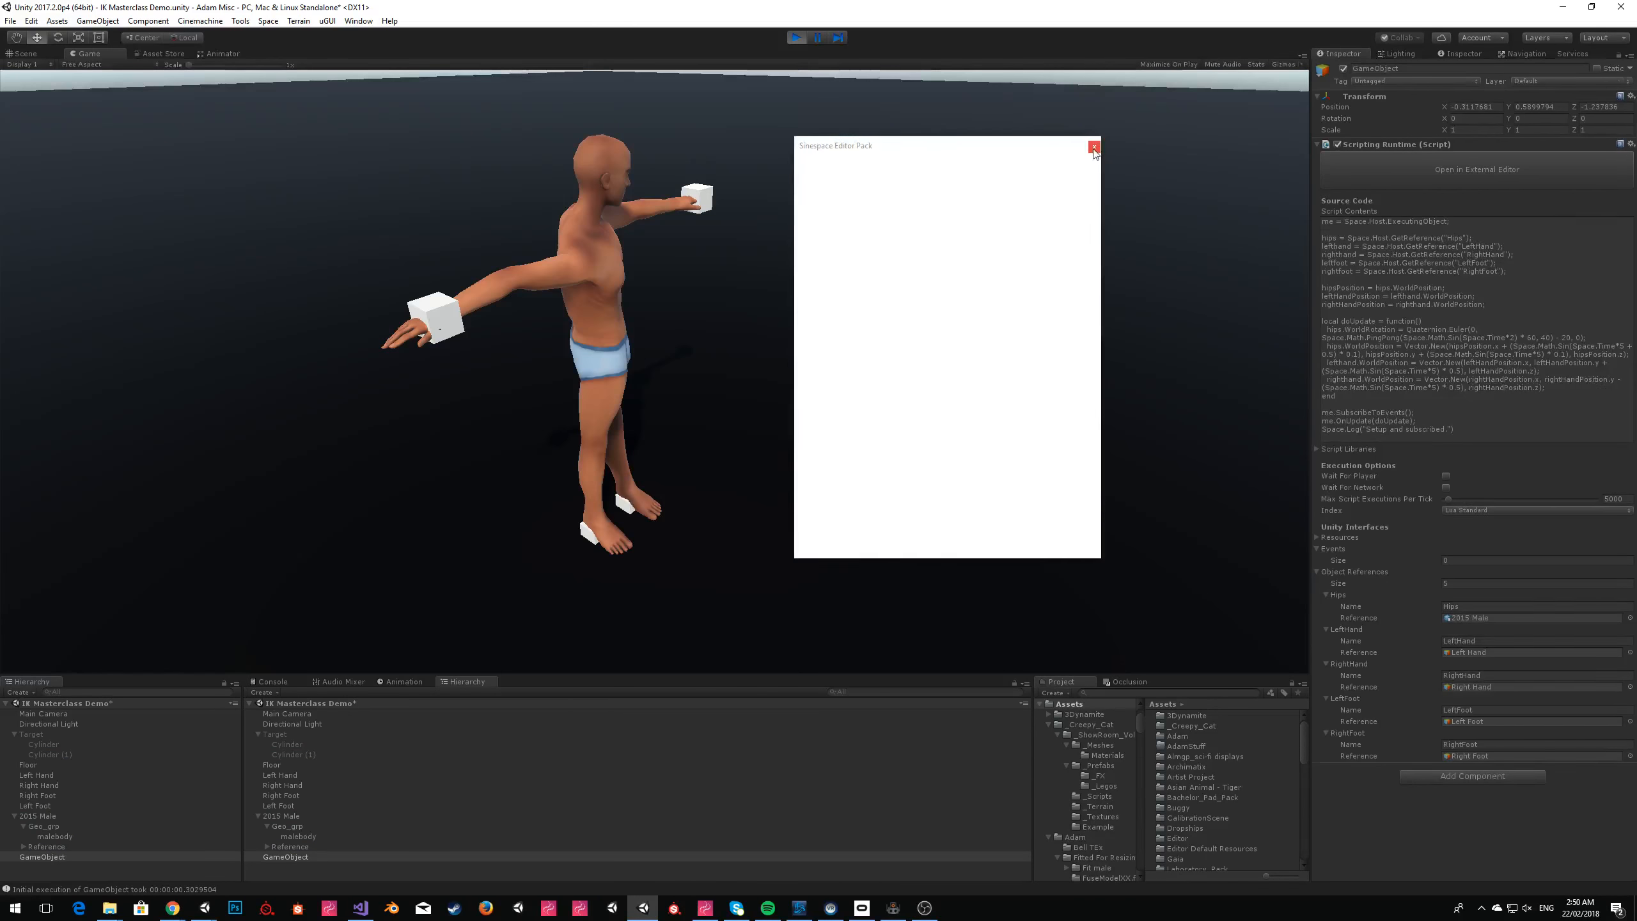
click(1094, 147)
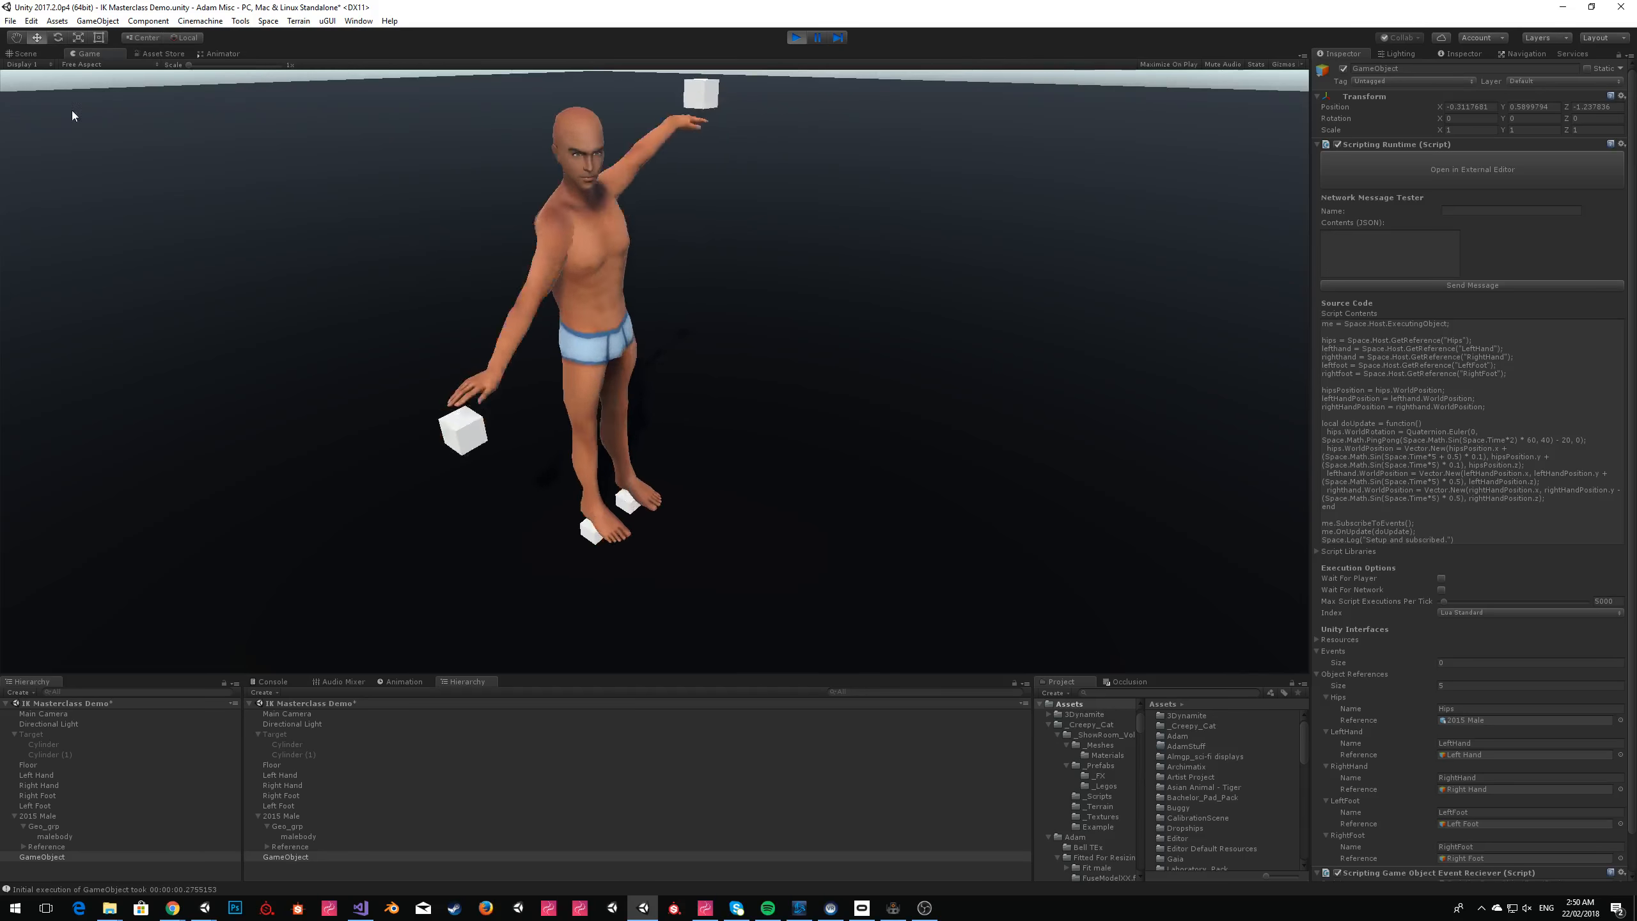
Examine the sideways hip sway in the Scene view from farther back and stop play mode.
click(33, 57)
right_drag(862, 294, 863, 252)
key(s)
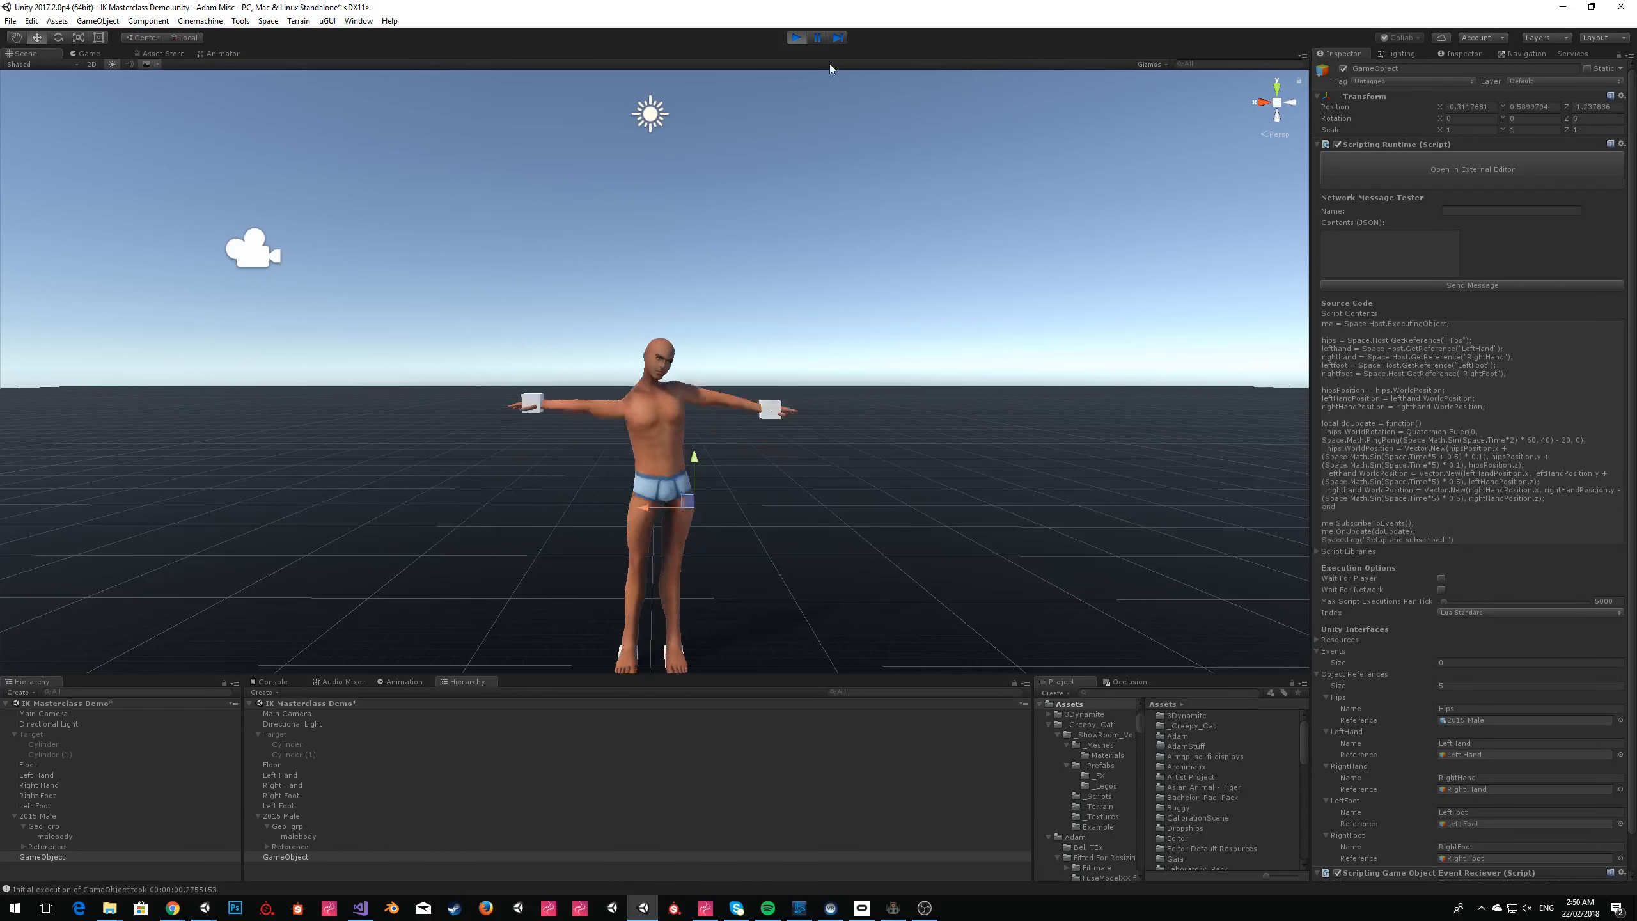
click(796, 37)
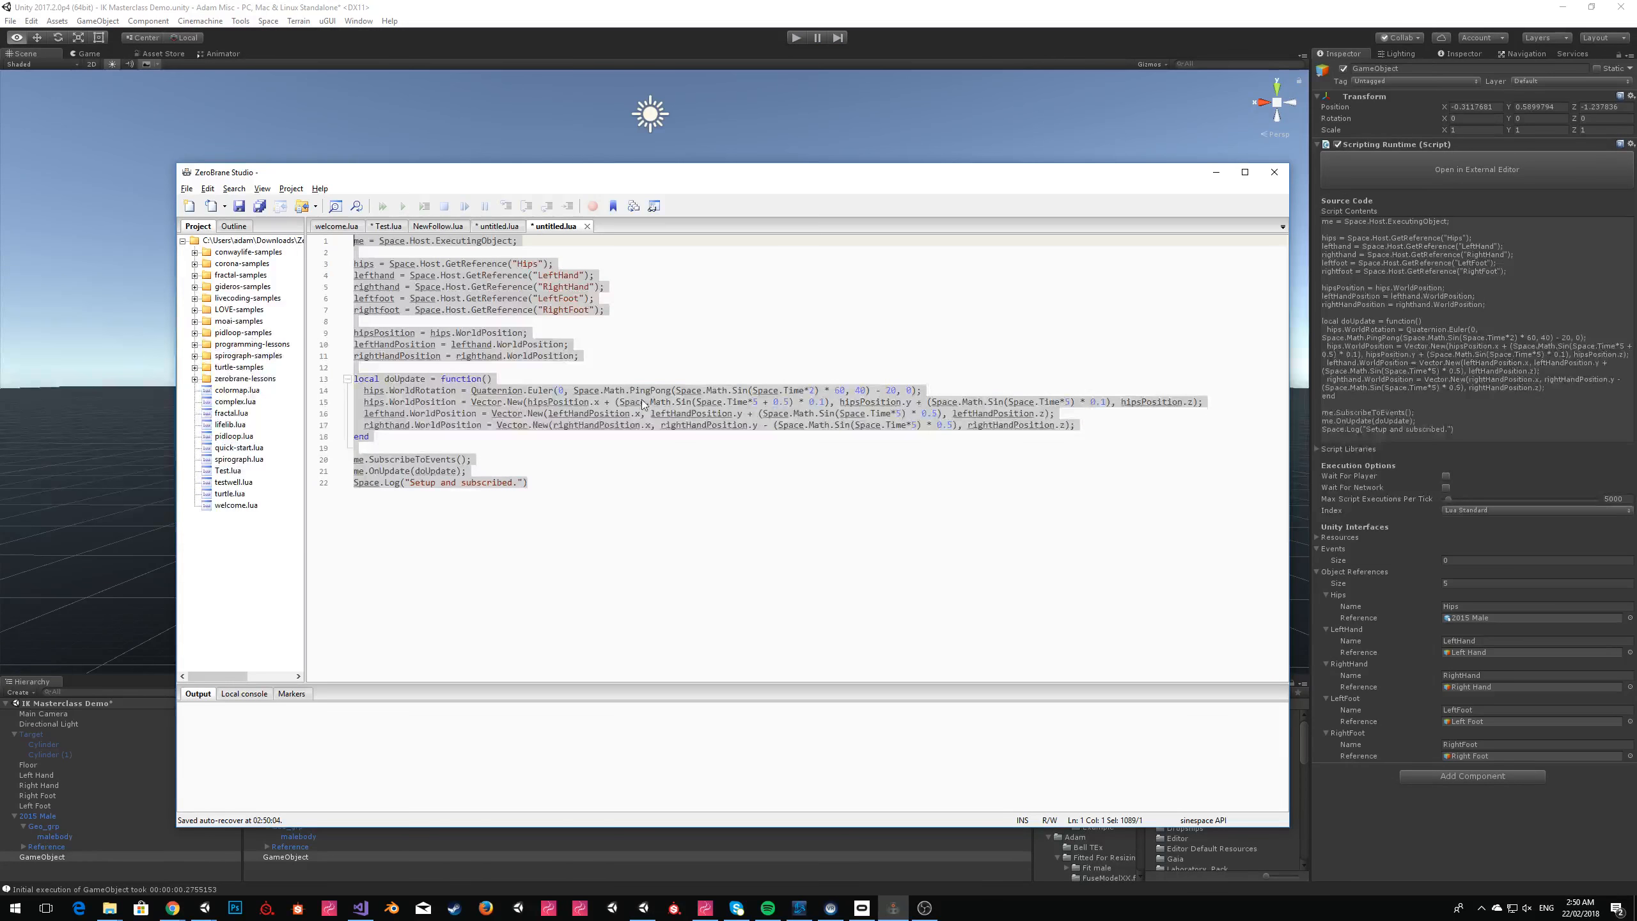
In ZeroBrane Studio, set the hips y-axis sine multiplier to 0.2 and subtract 0.3 after that term.
click(1116, 402)
key(Left)
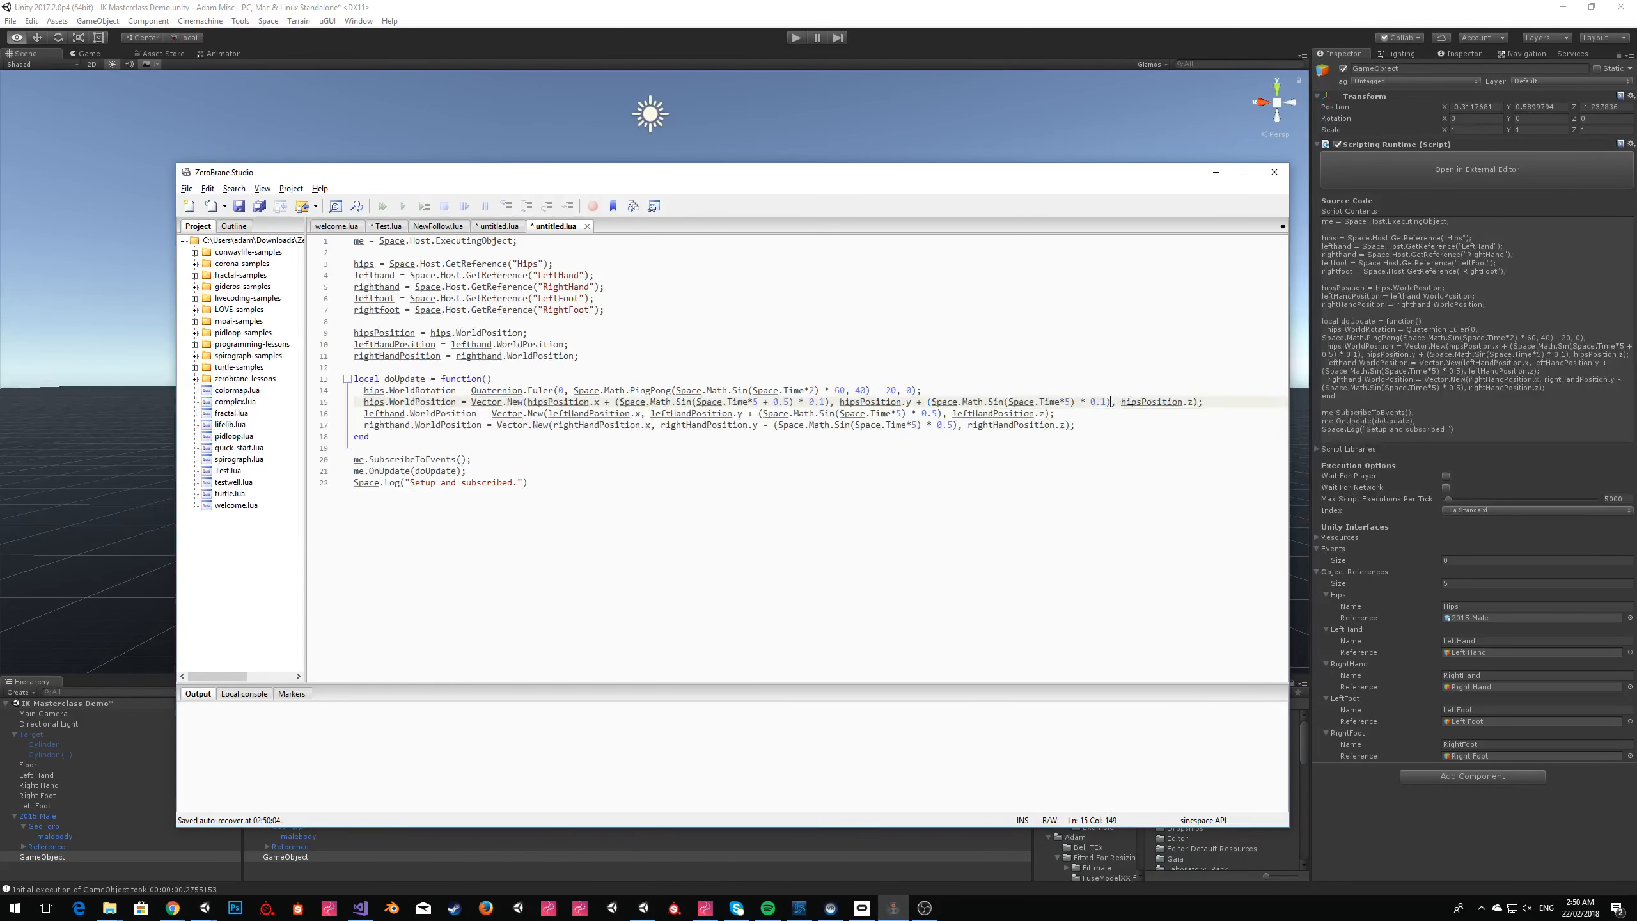
text(- 0.3)
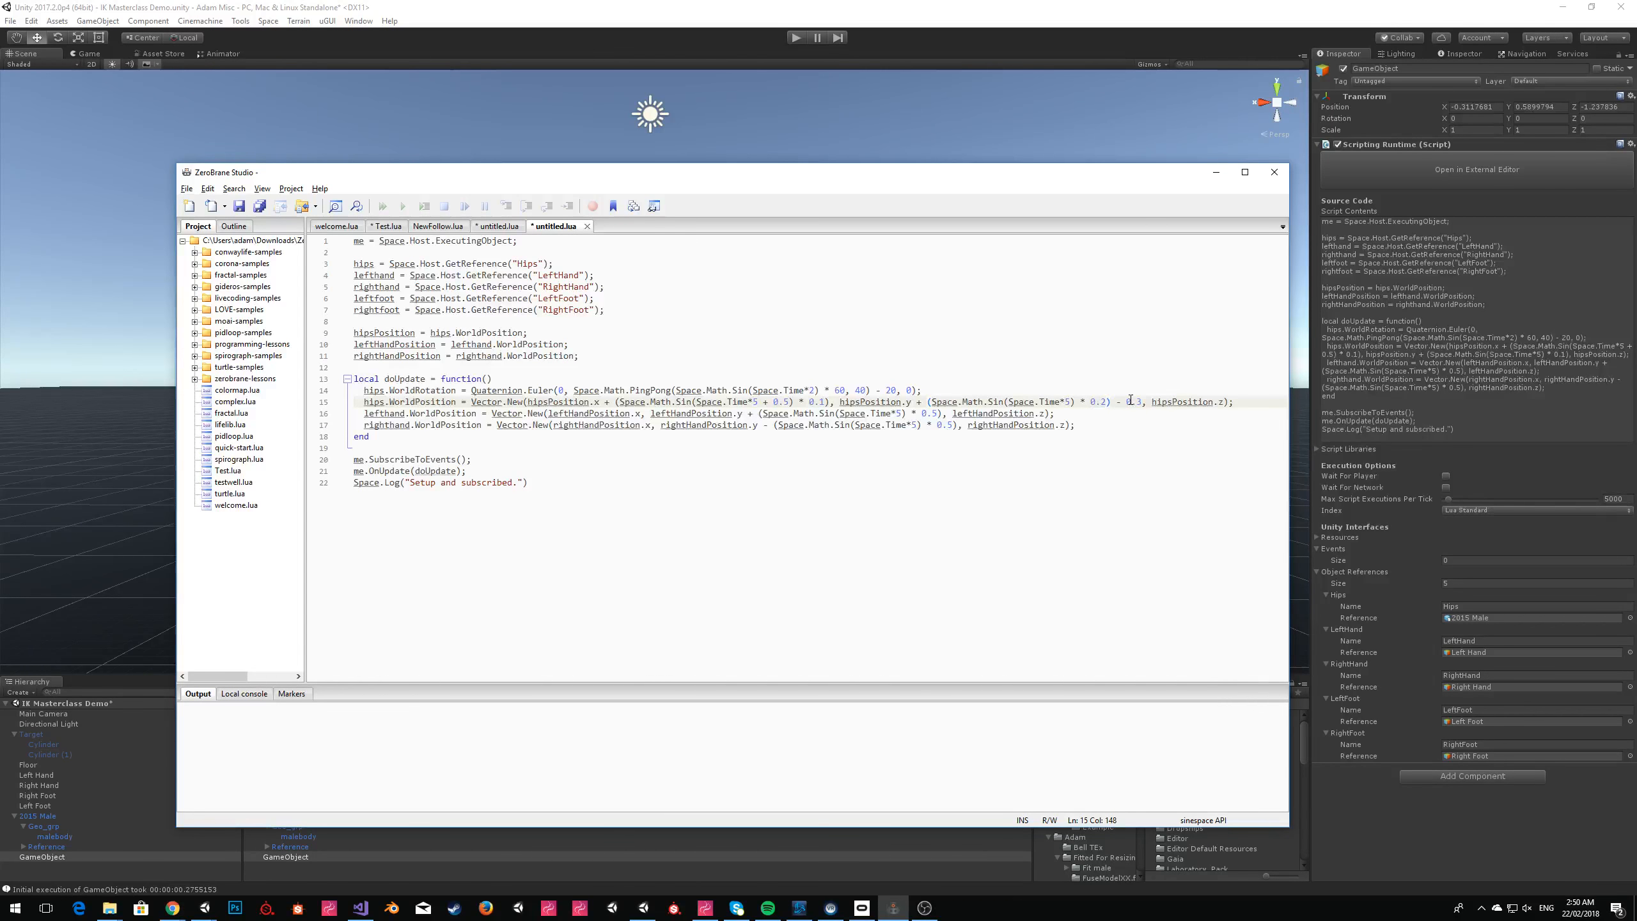
Update GameObject's script contents in Unity with the lowered-hips script, start play mode and dismiss the Sinespace Editor Pack window.
key(alt+Tab)
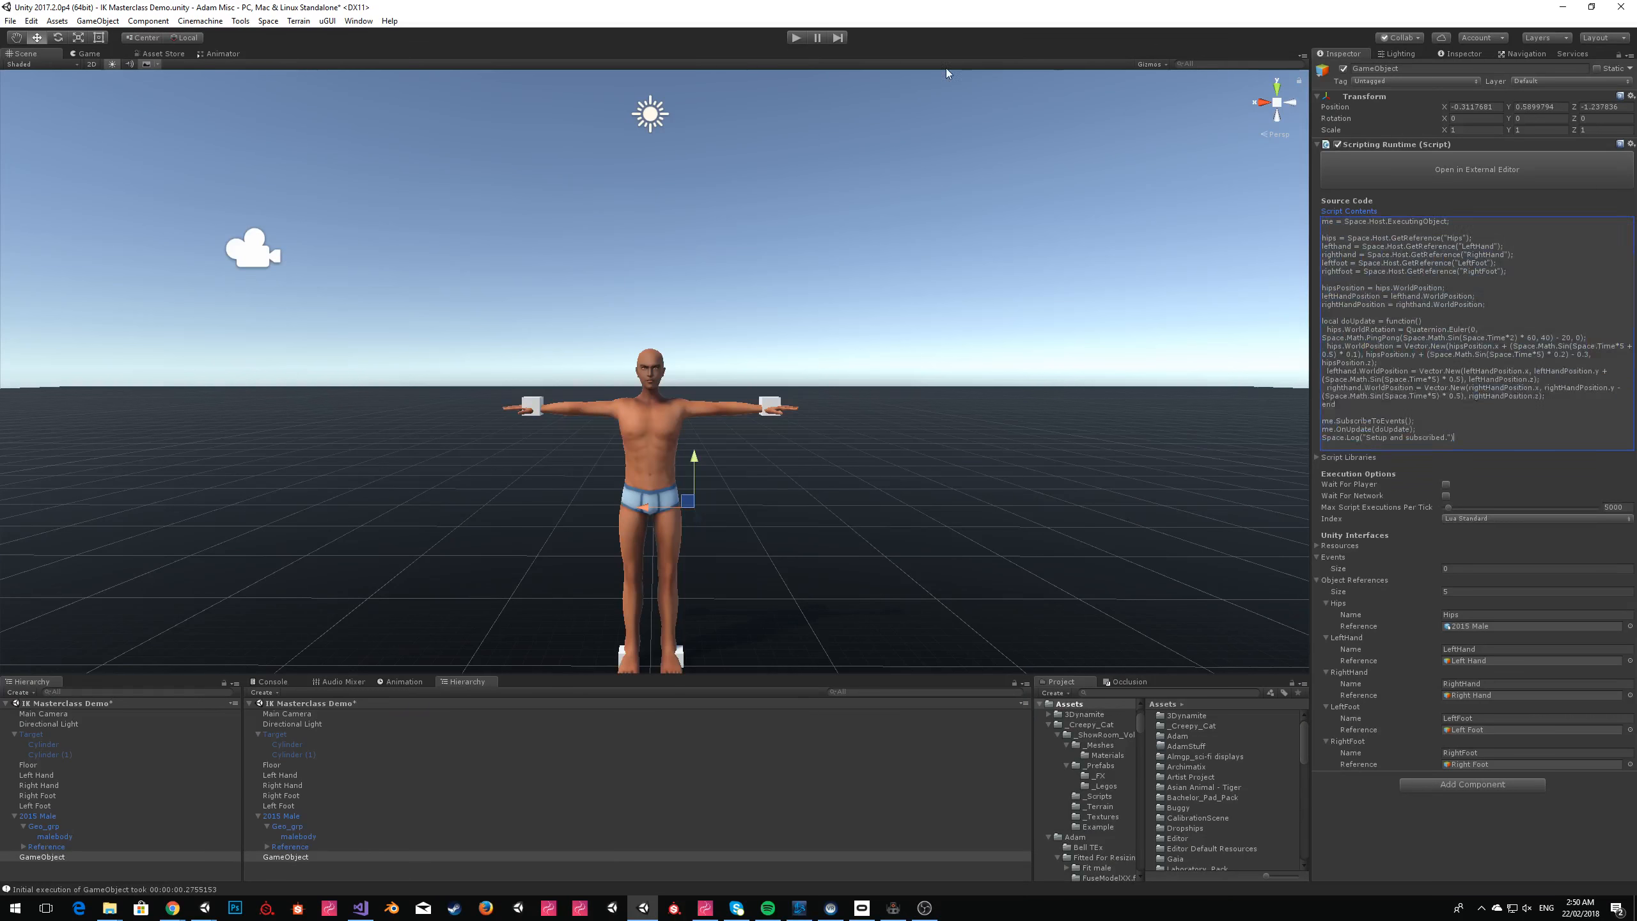
click(800, 43)
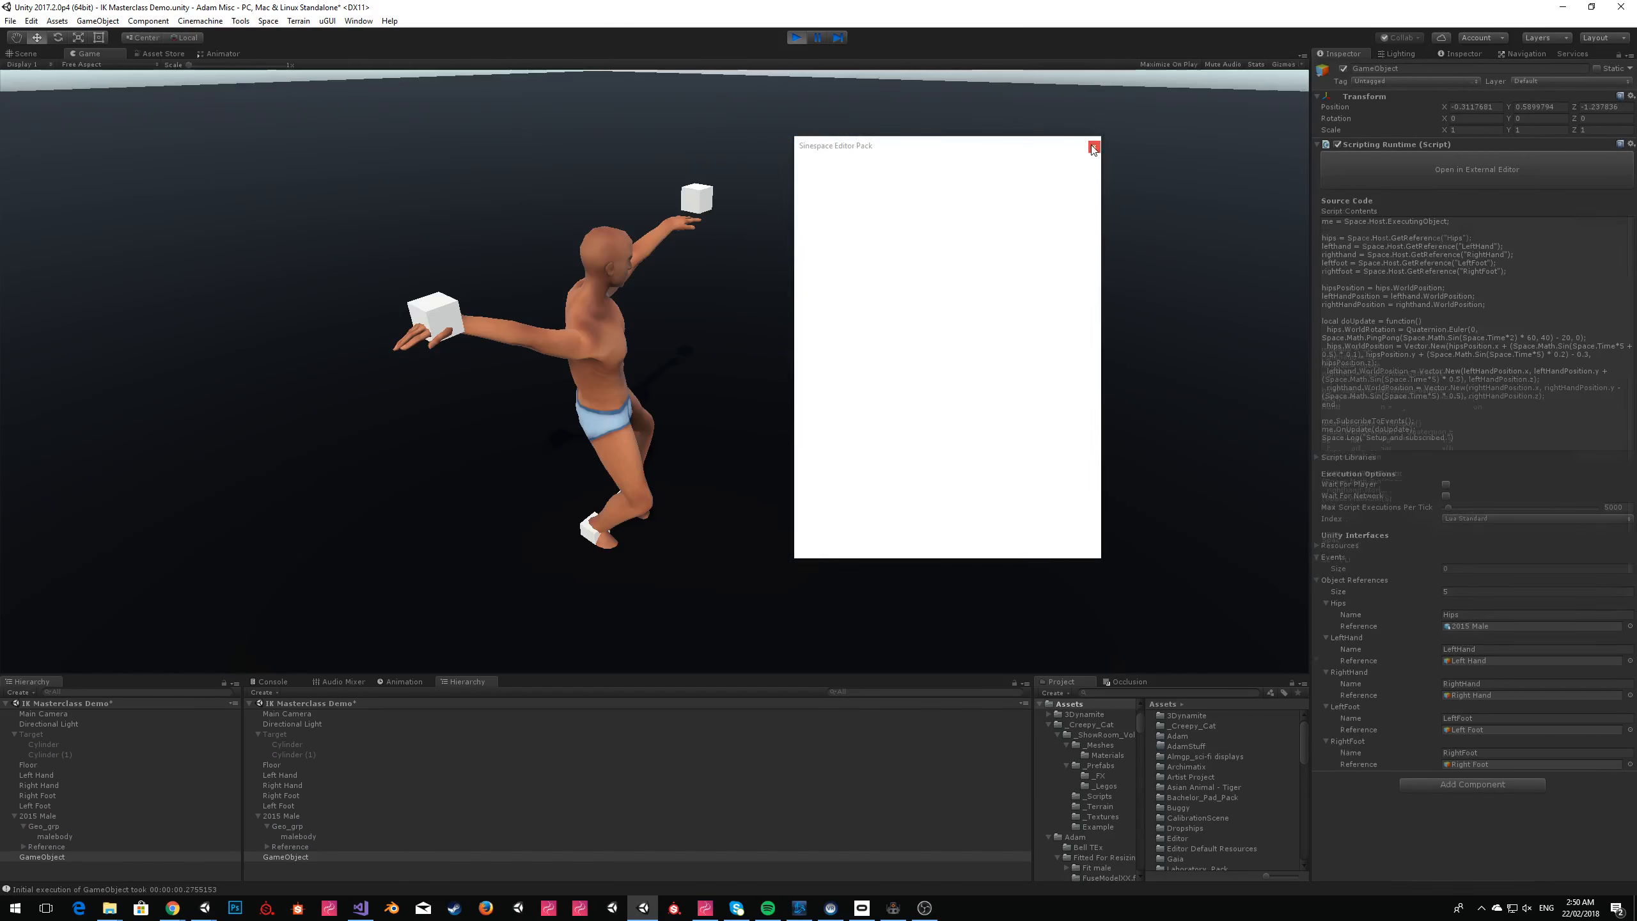
click(1093, 147)
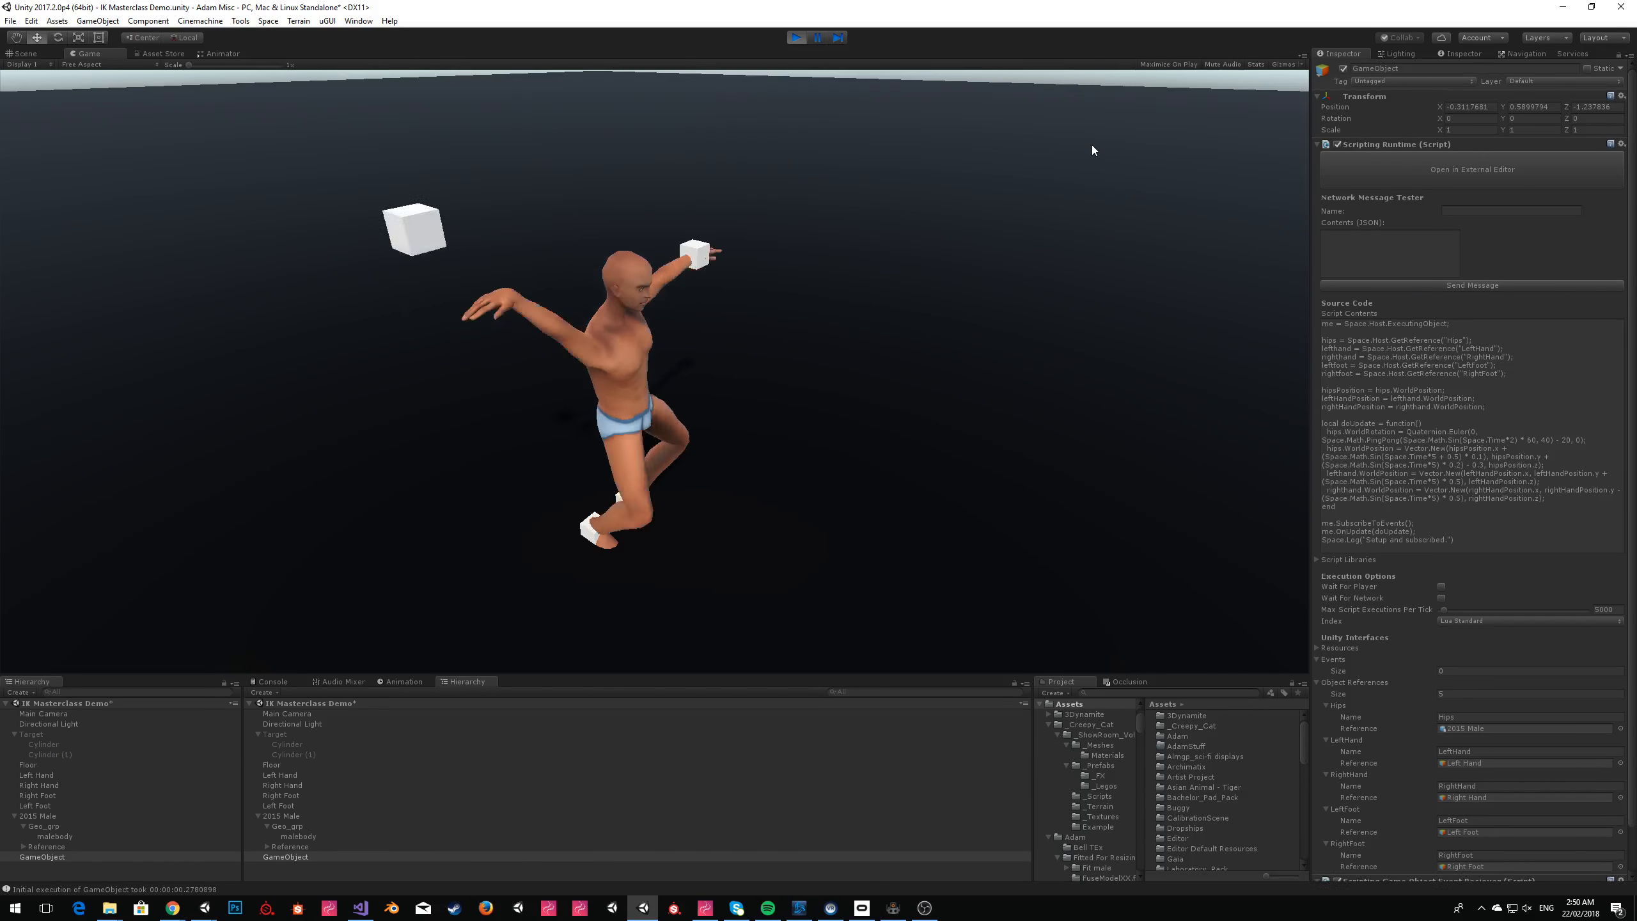
Examine the dancing avatar's bending knees and planted feet in the Scene view from close up and above.
click(24, 54)
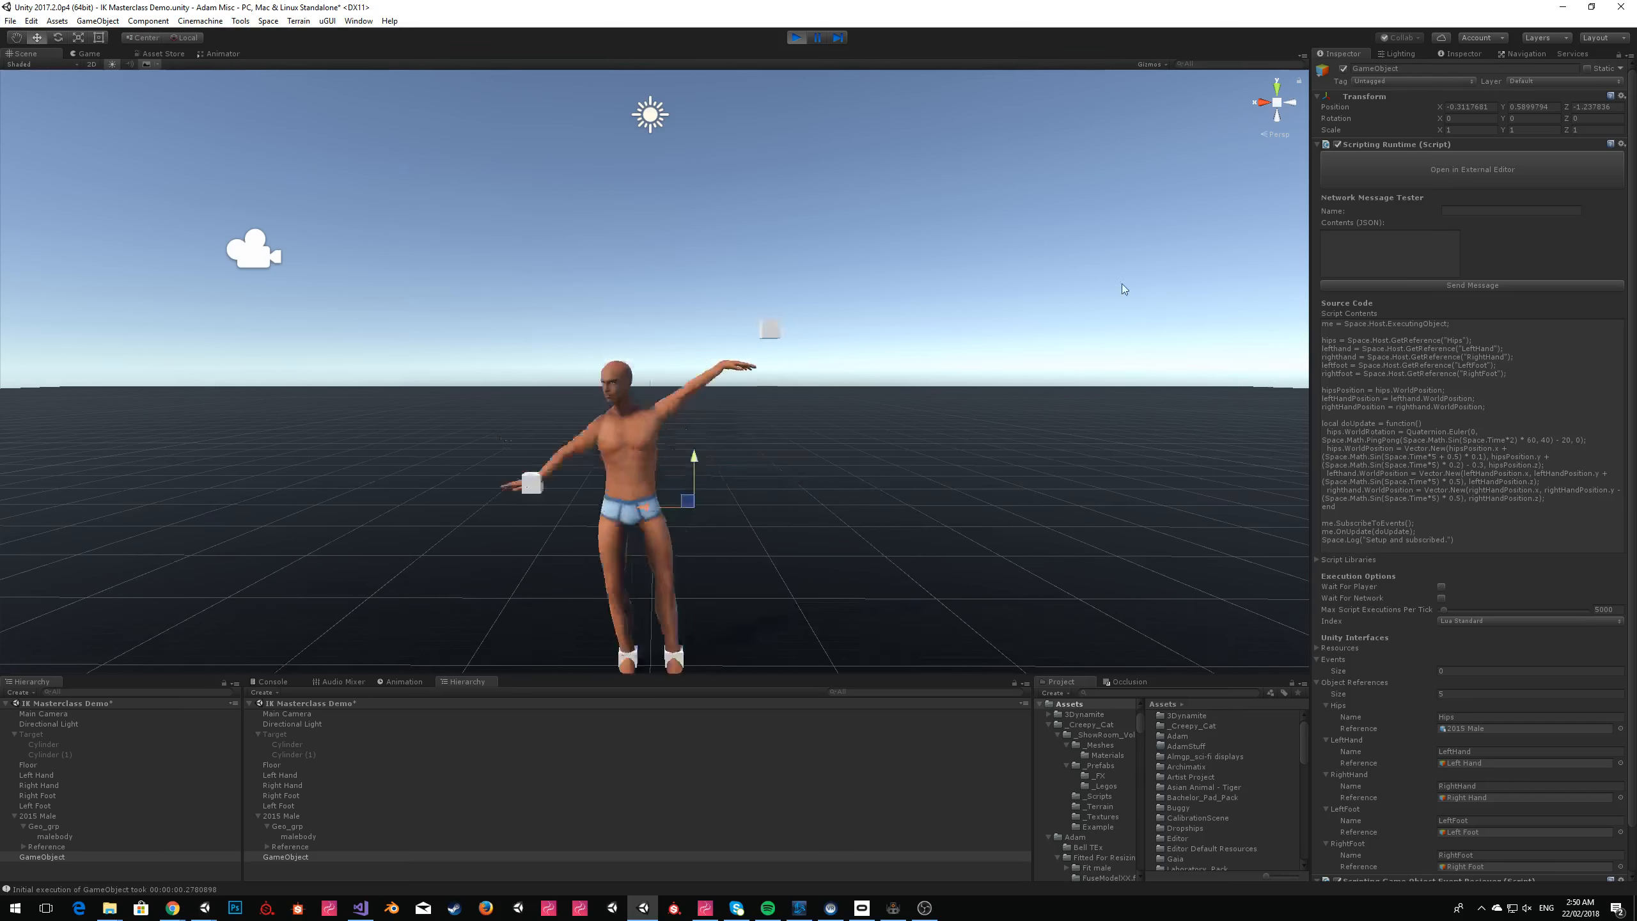
click(1095, 246)
alt+drag(1095, 245, 1122, 299)
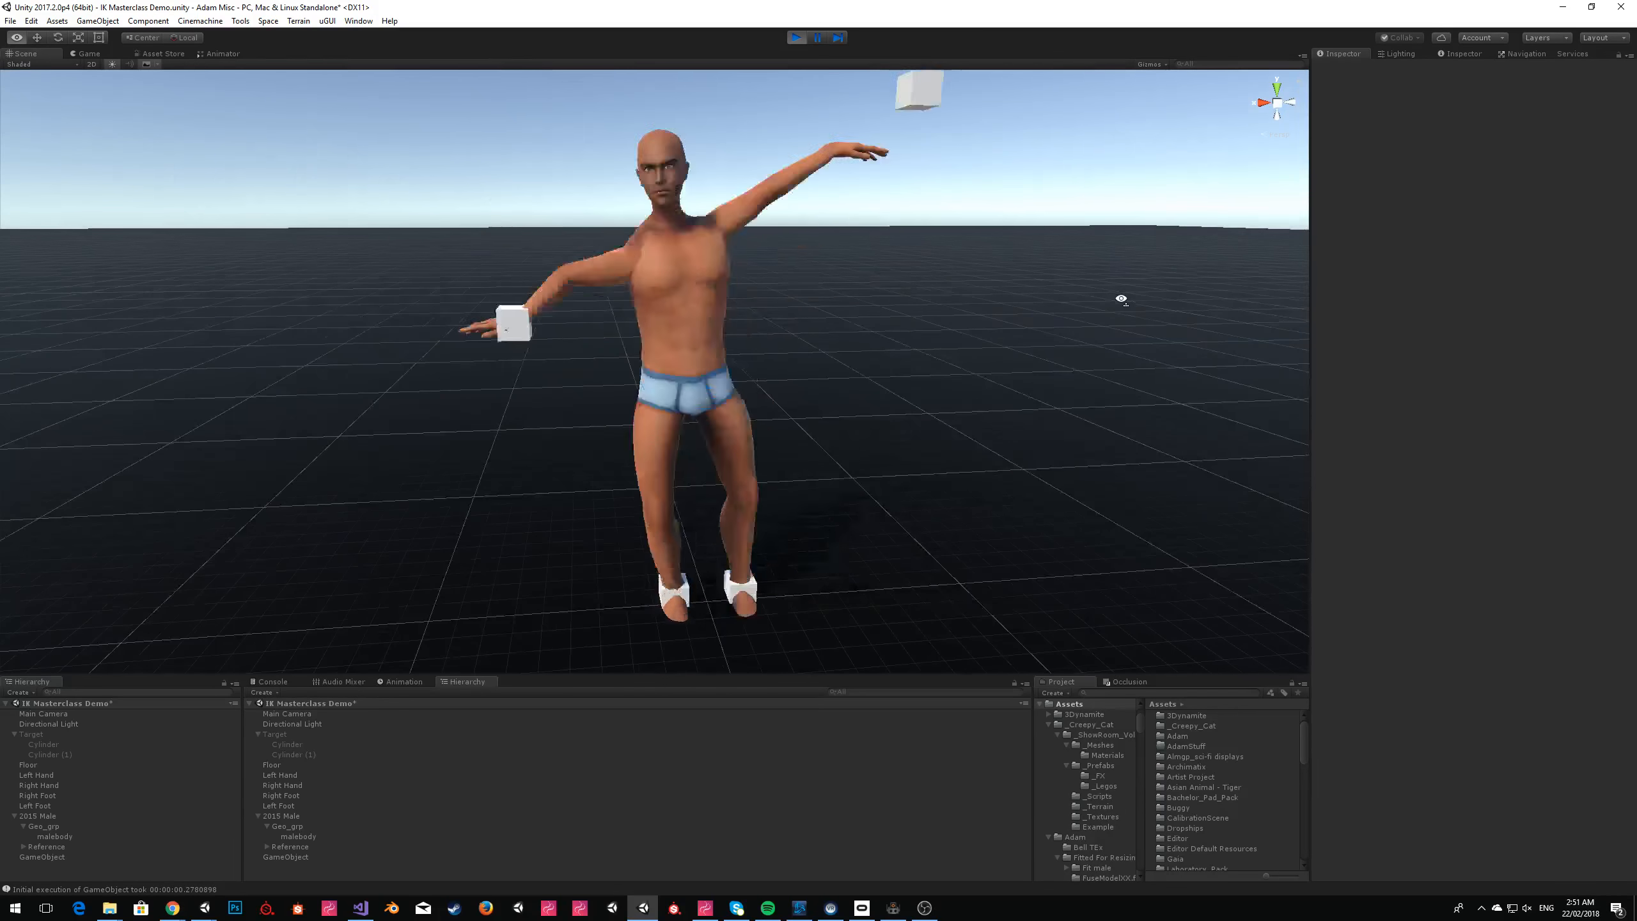
alt+drag(707, 302, 699, 343)
click(691, 385)
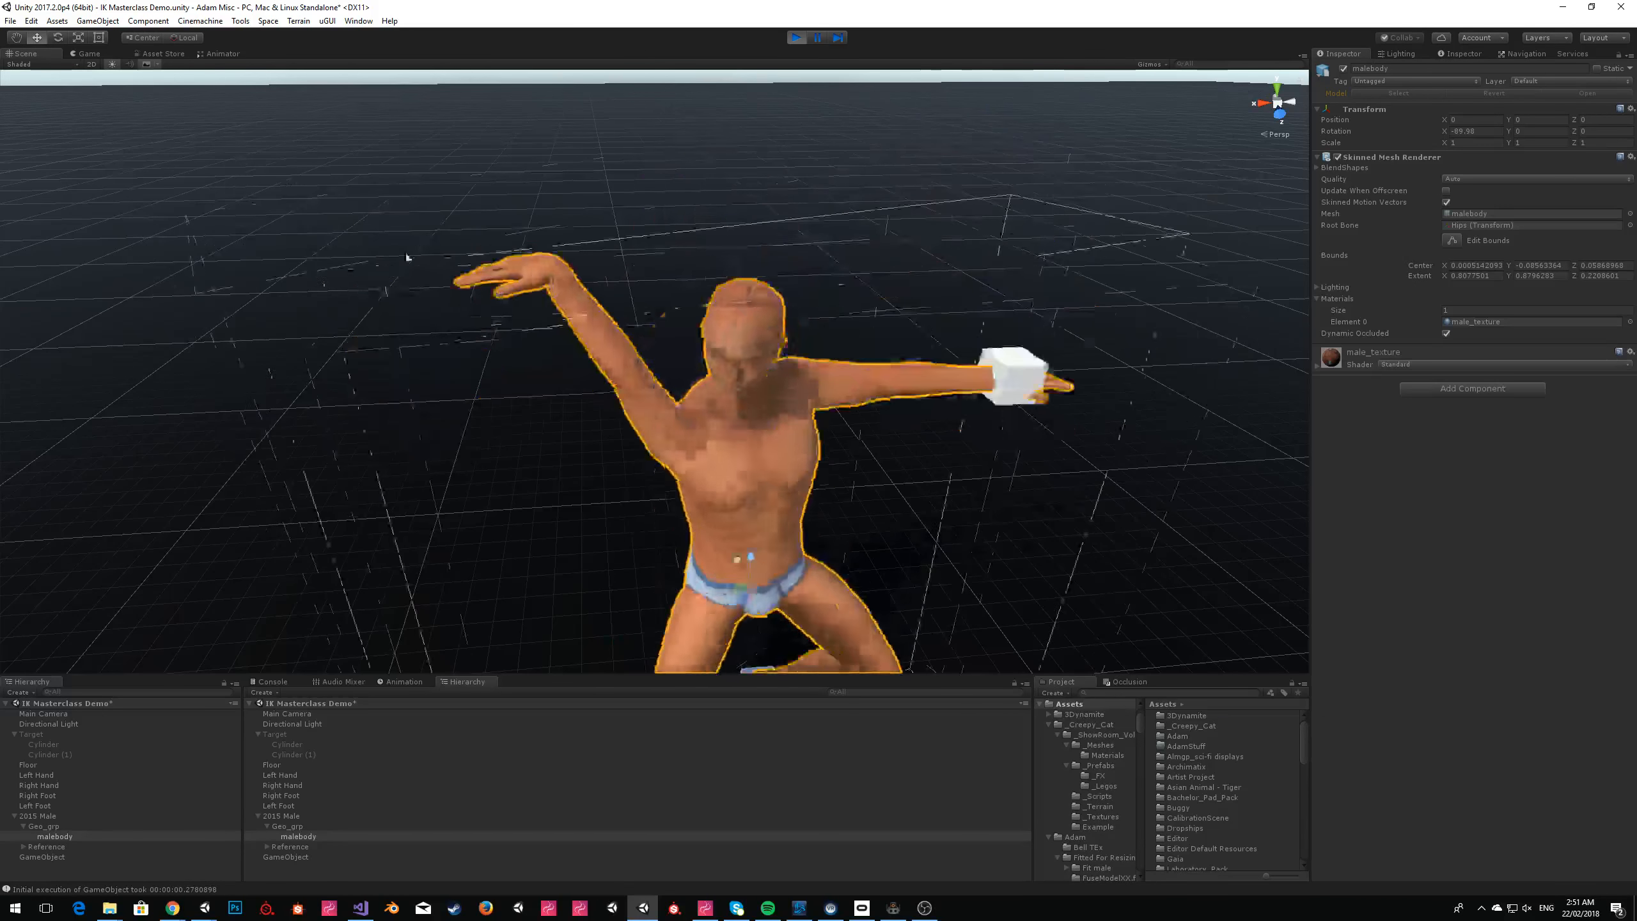
Rotate the Right Hand cube to about 29 degrees on its Y axis while play mode is running.
click(52, 776)
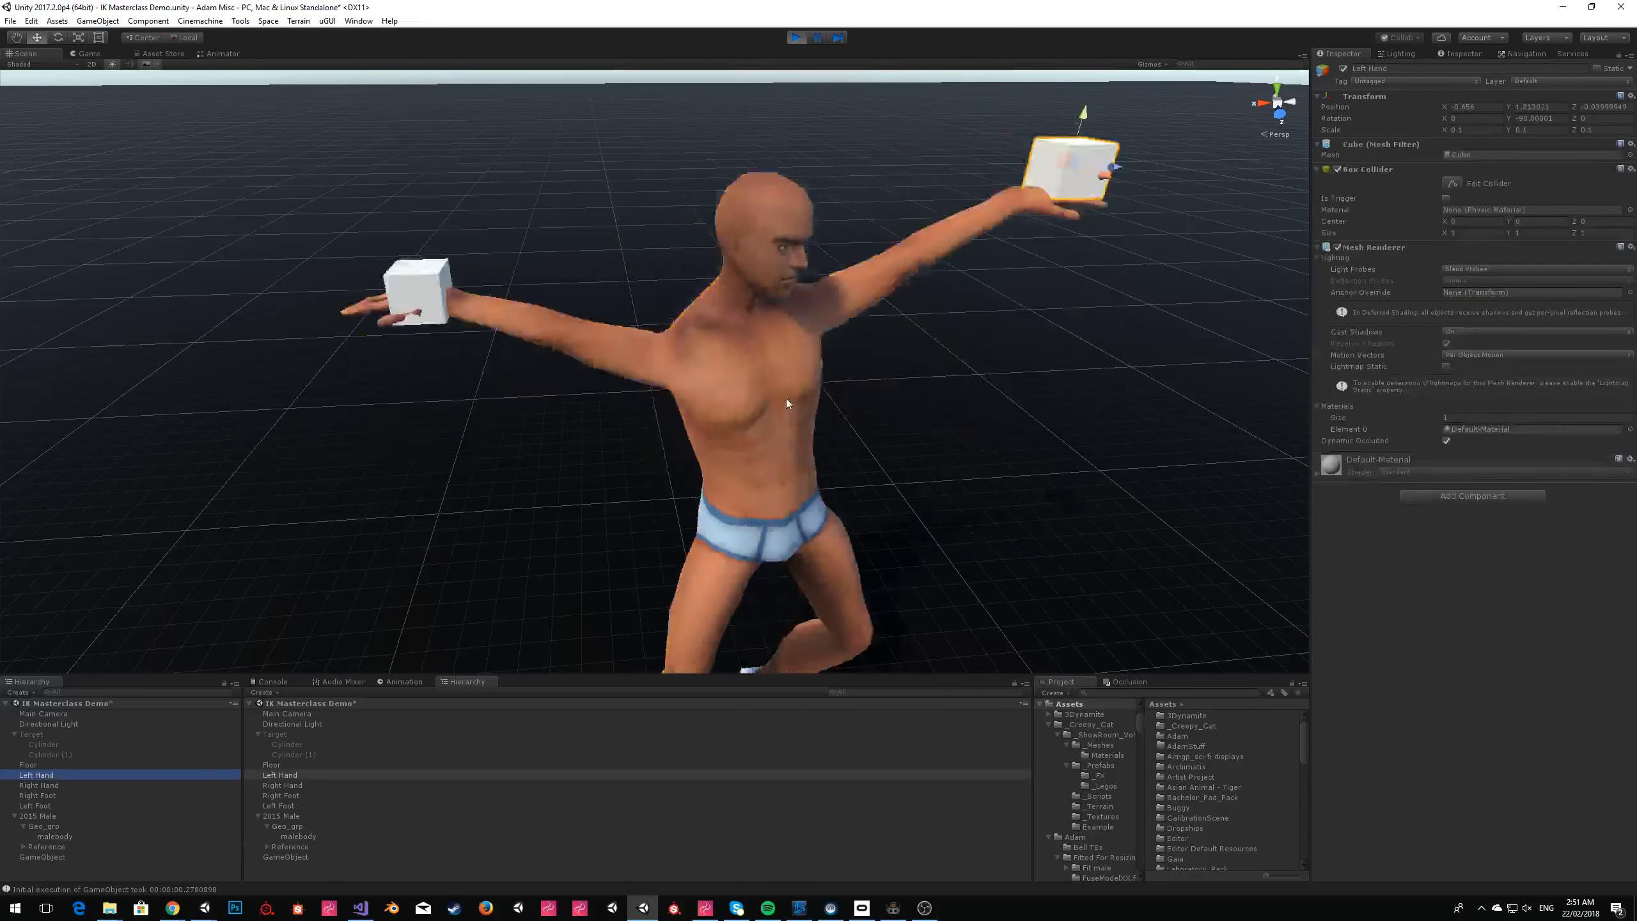
click(57, 785)
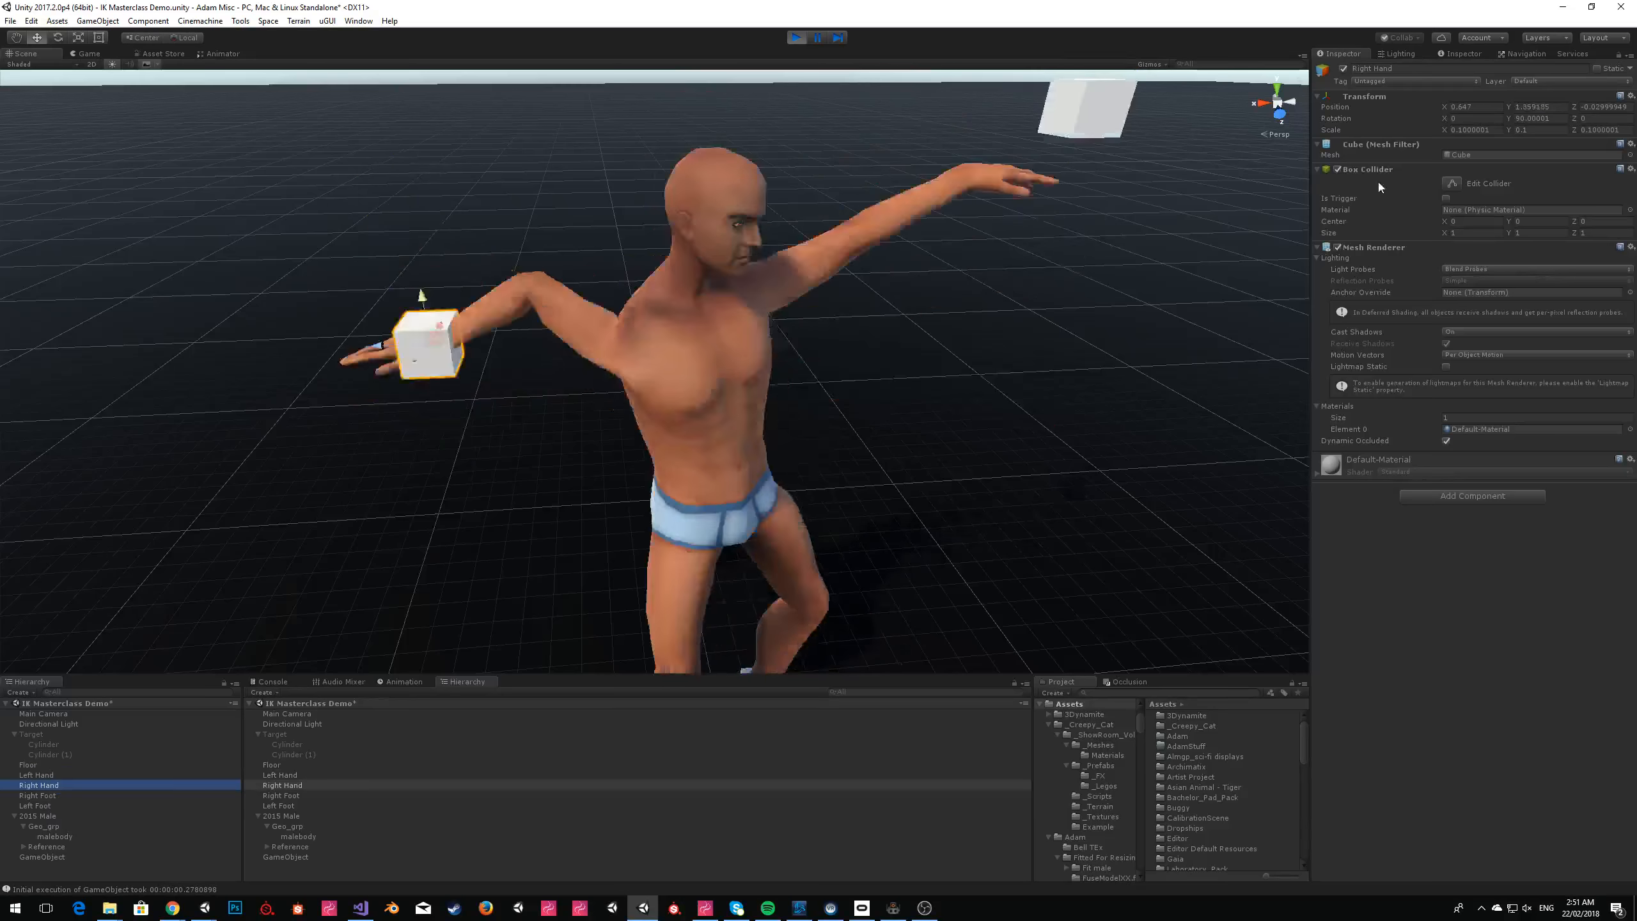
drag(1508, 120, 1425, 150)
alt+drag(538, 378, 636, 487)
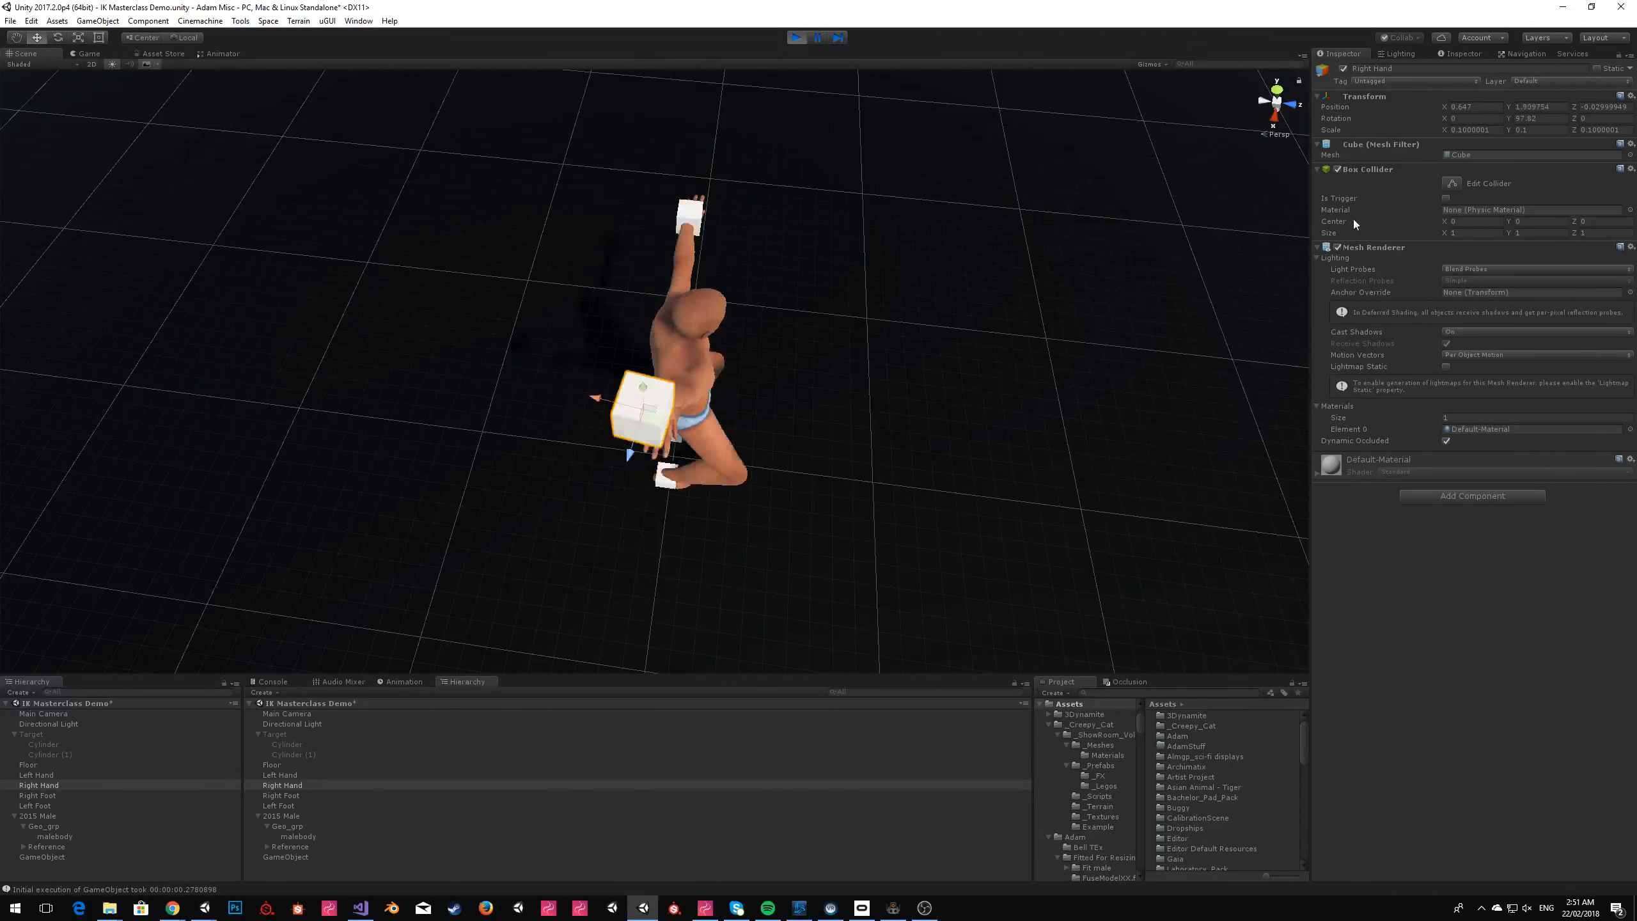
drag(1512, 118, 1356, 125)
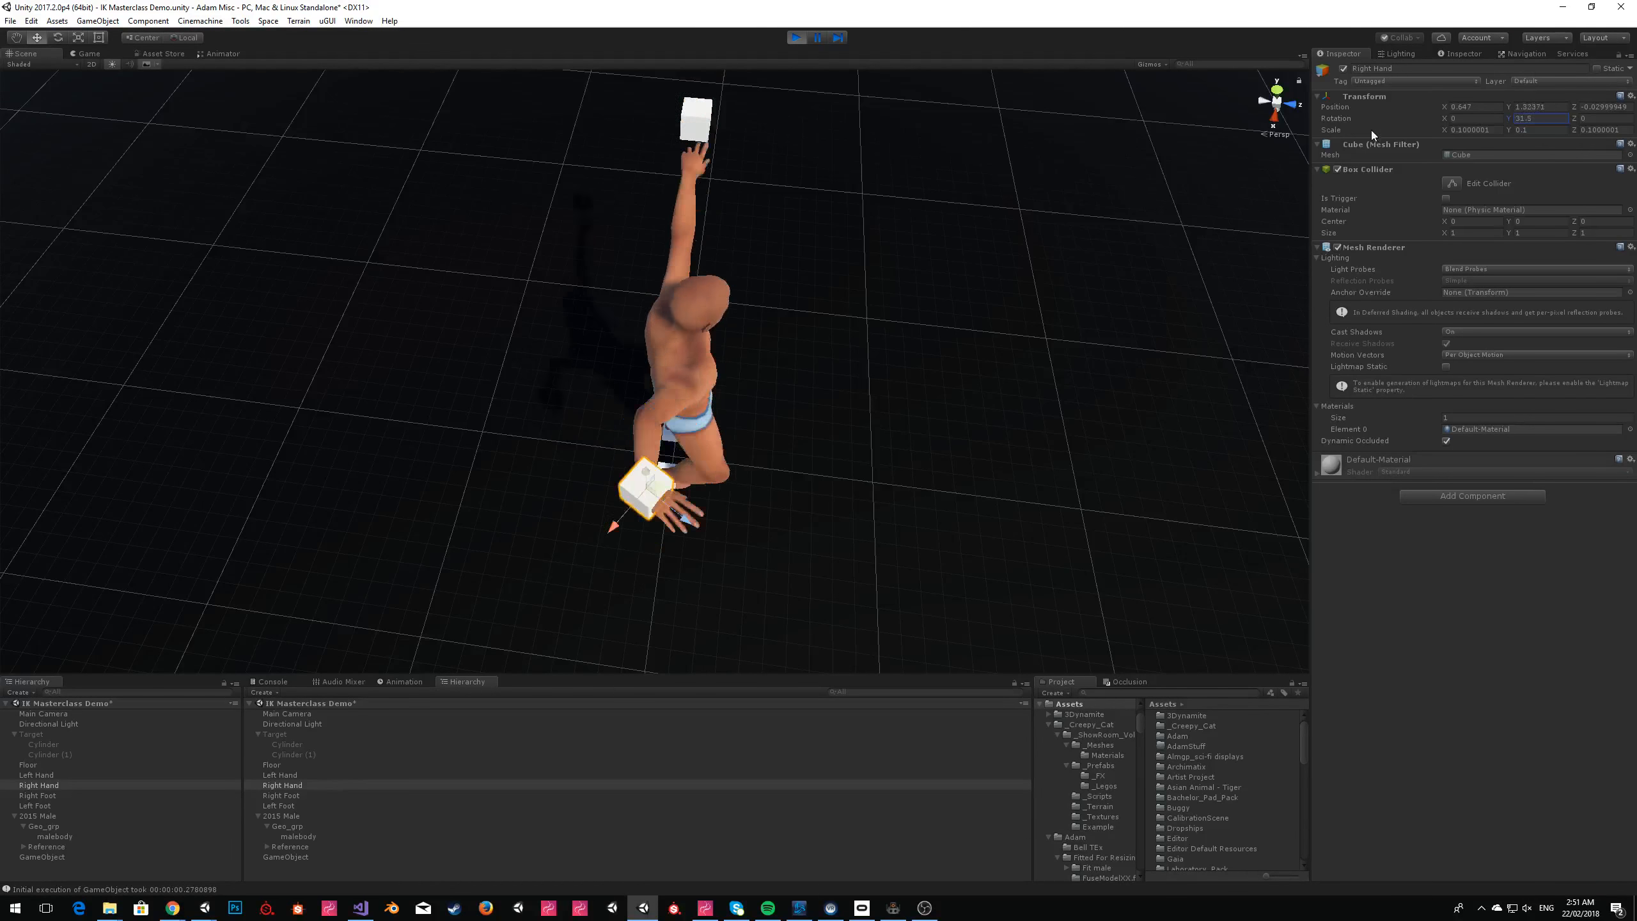
Examine how the avatar's hand follows the rotated Right Hand cube from the front and stop play mode.
alt+drag(914, 223, 614, 146)
scroll(1295, 203, up, 5)
scroll(1293, 194, down, 4)
scroll(1289, 195, up, 1)
scroll(615, 146, down, 3)
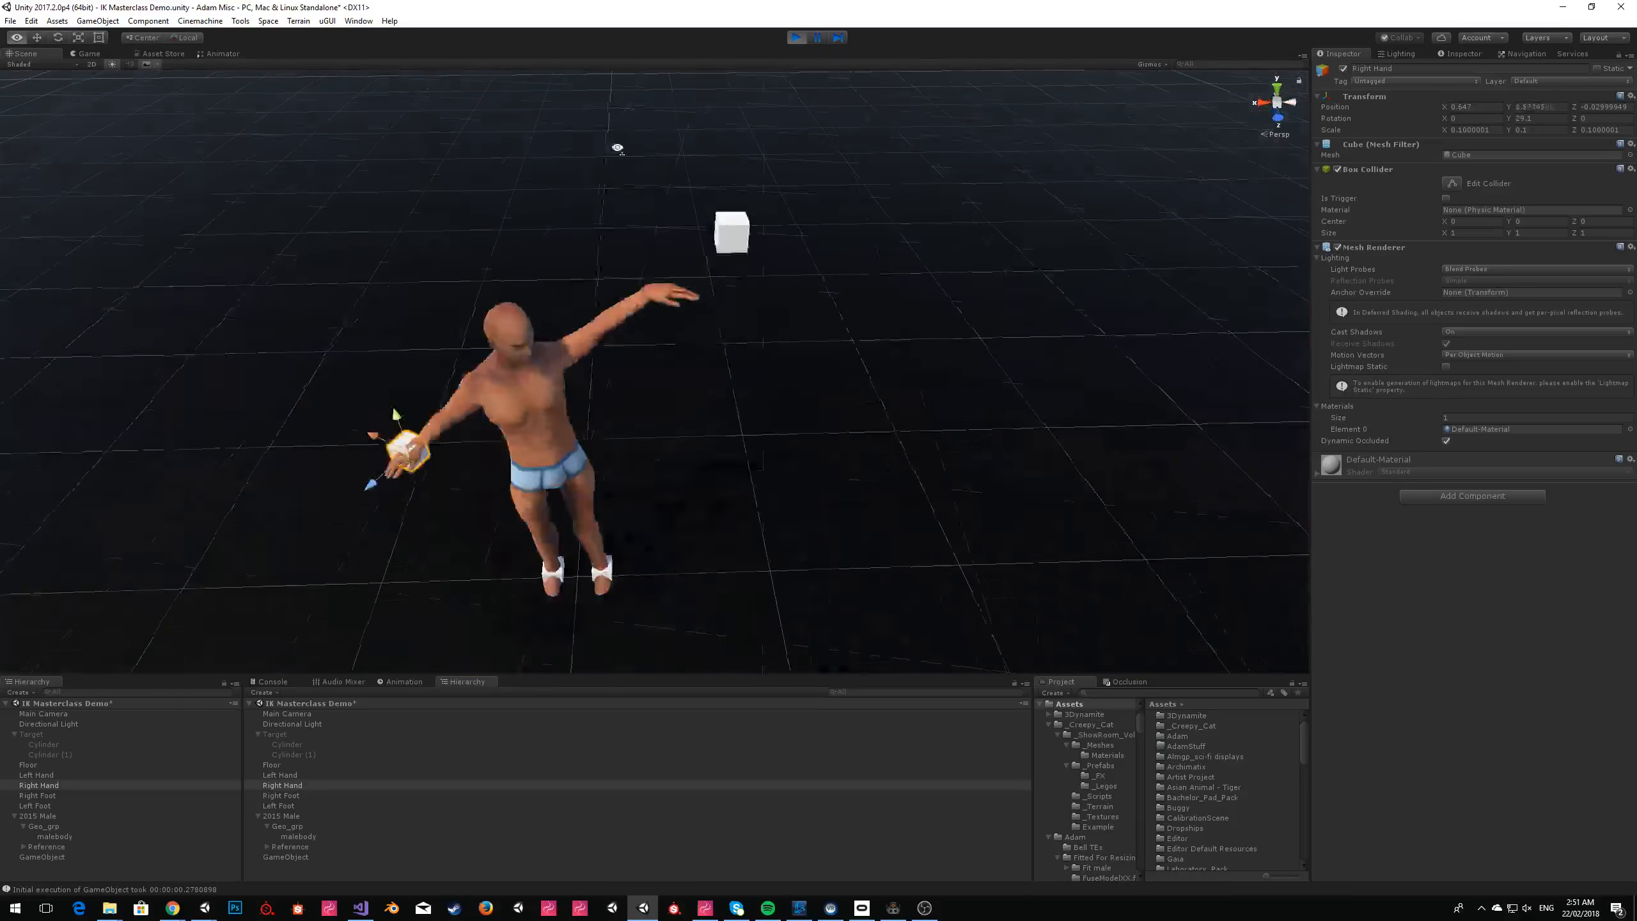
click(797, 39)
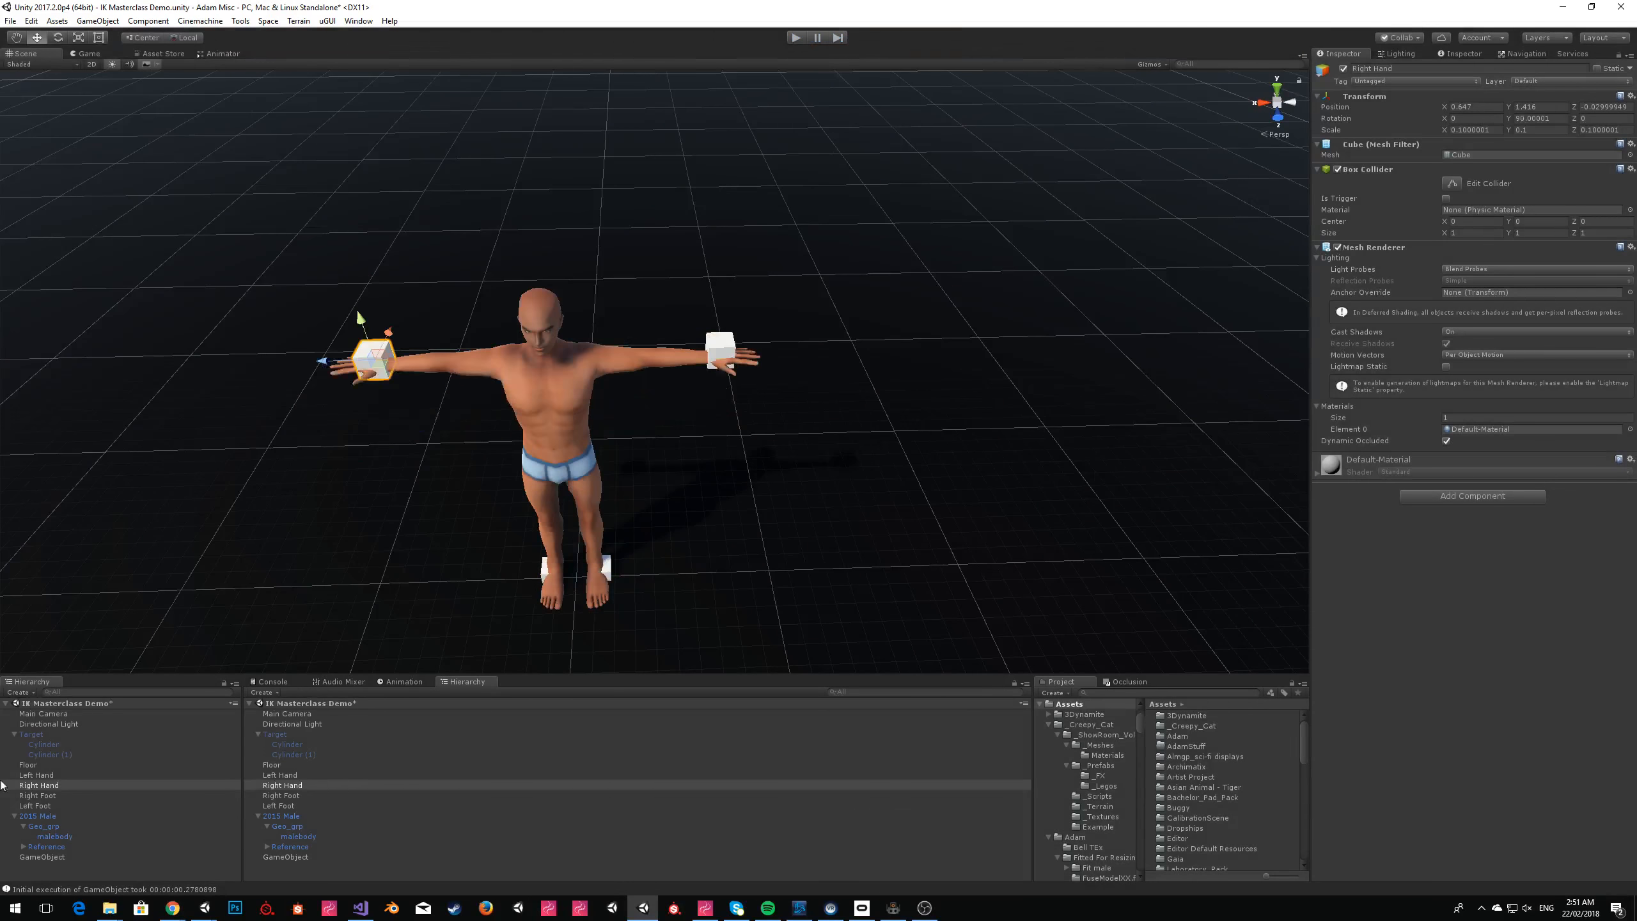
Create an Animator Controller named IK Simple Controller in the project's Adam > IK Masterclass folder.
click(1049, 725)
click(1062, 736)
right_click(1060, 736)
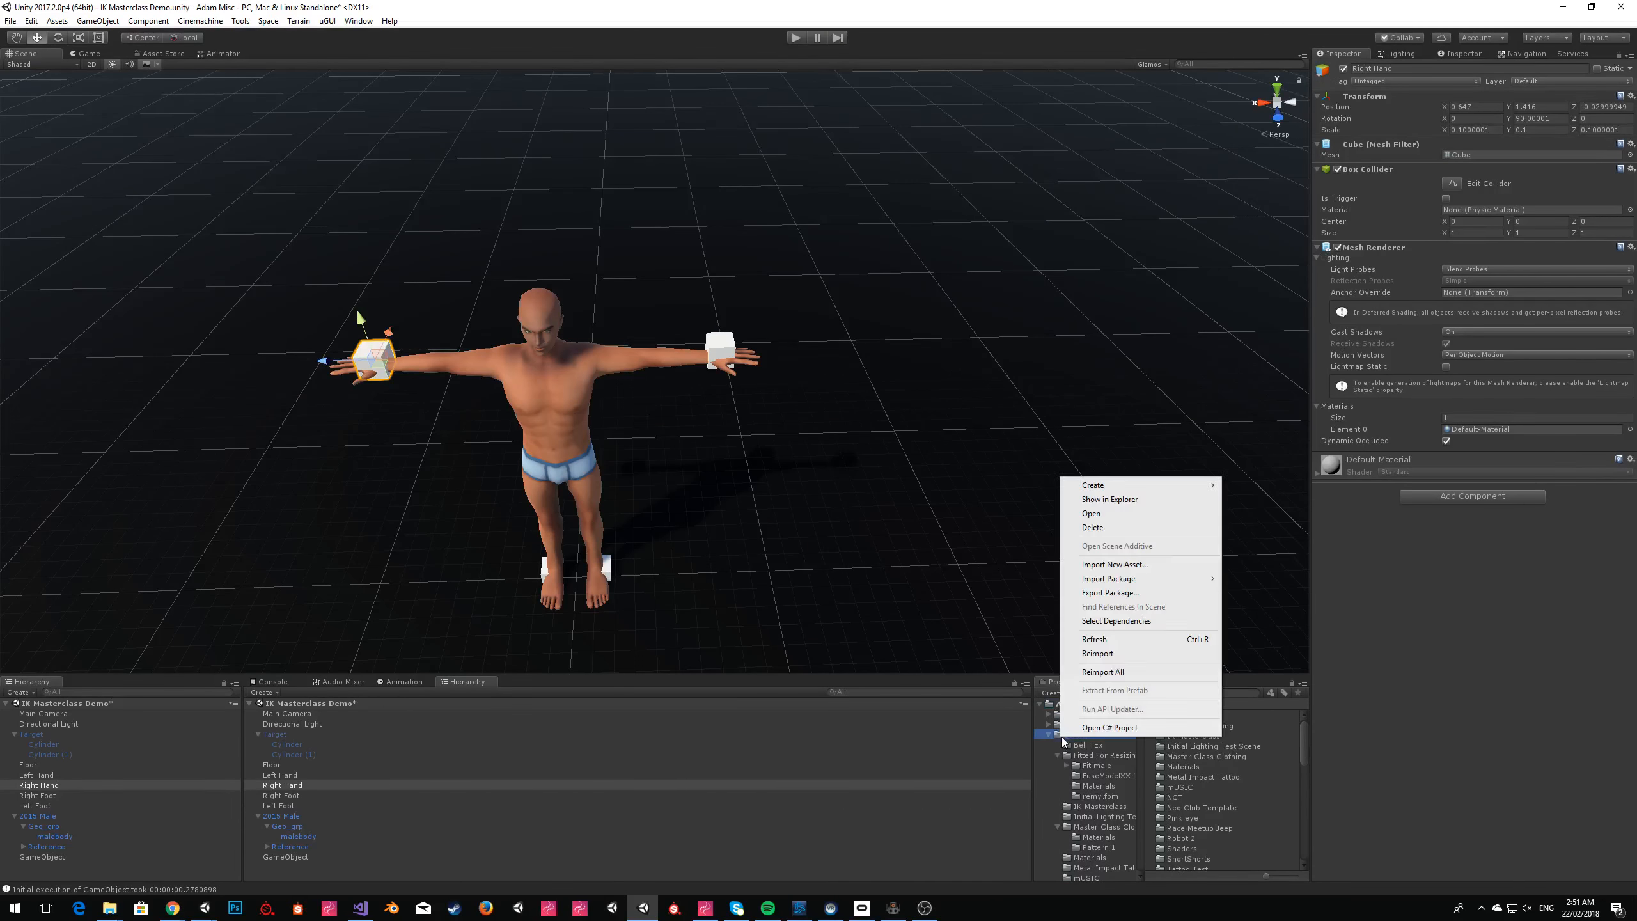
click(1057, 756)
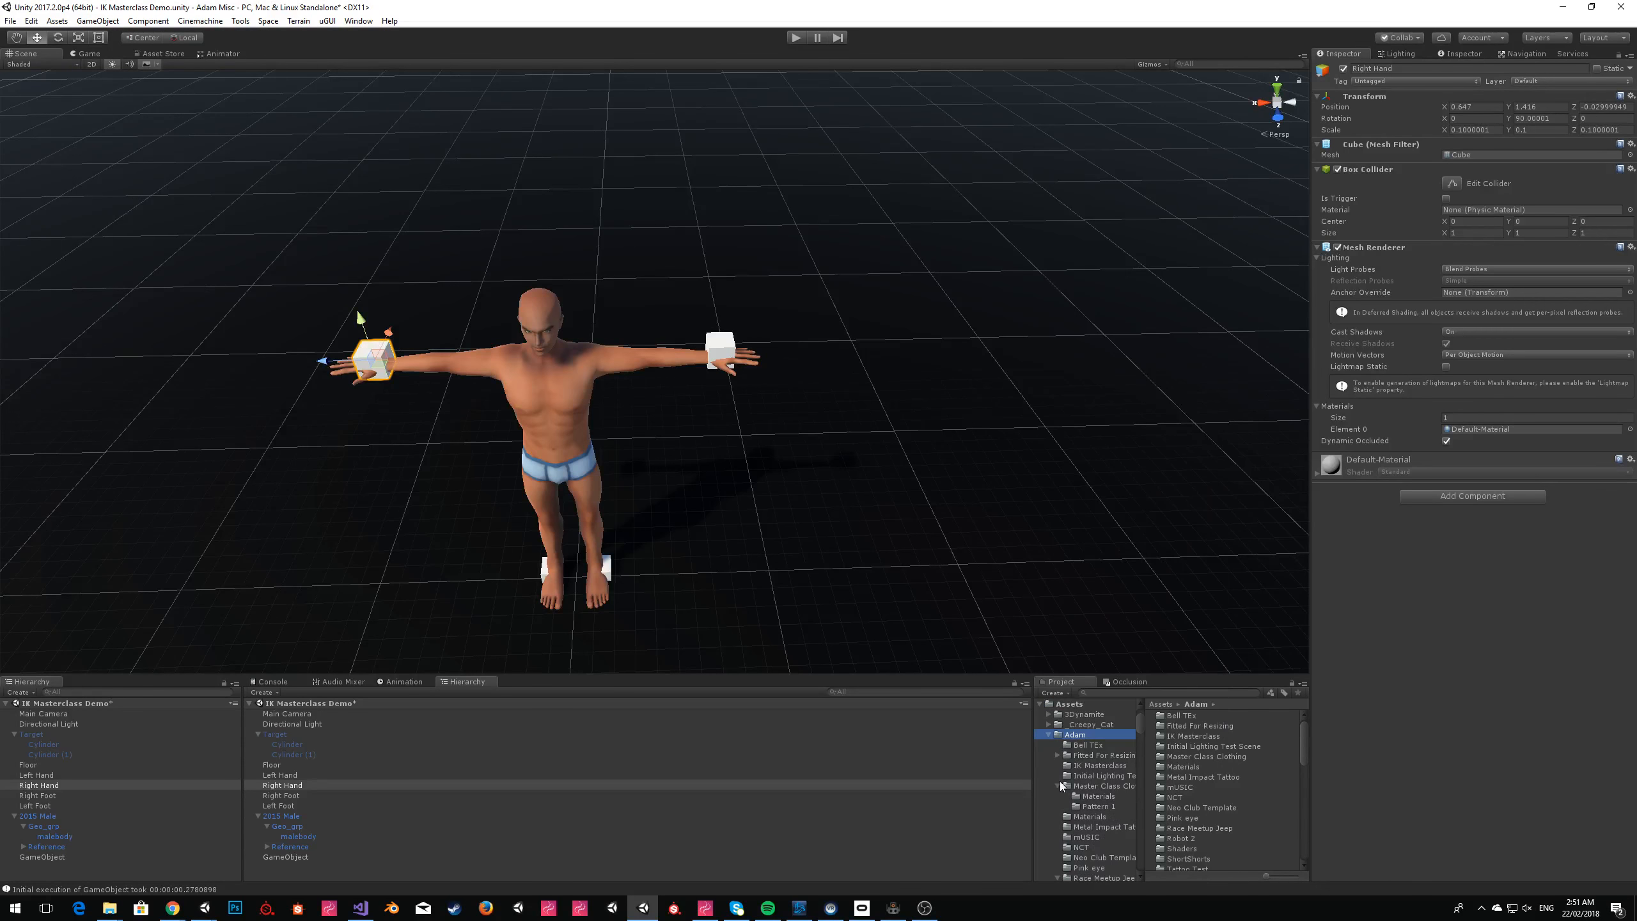
click(1074, 766)
right_click(1074, 766)
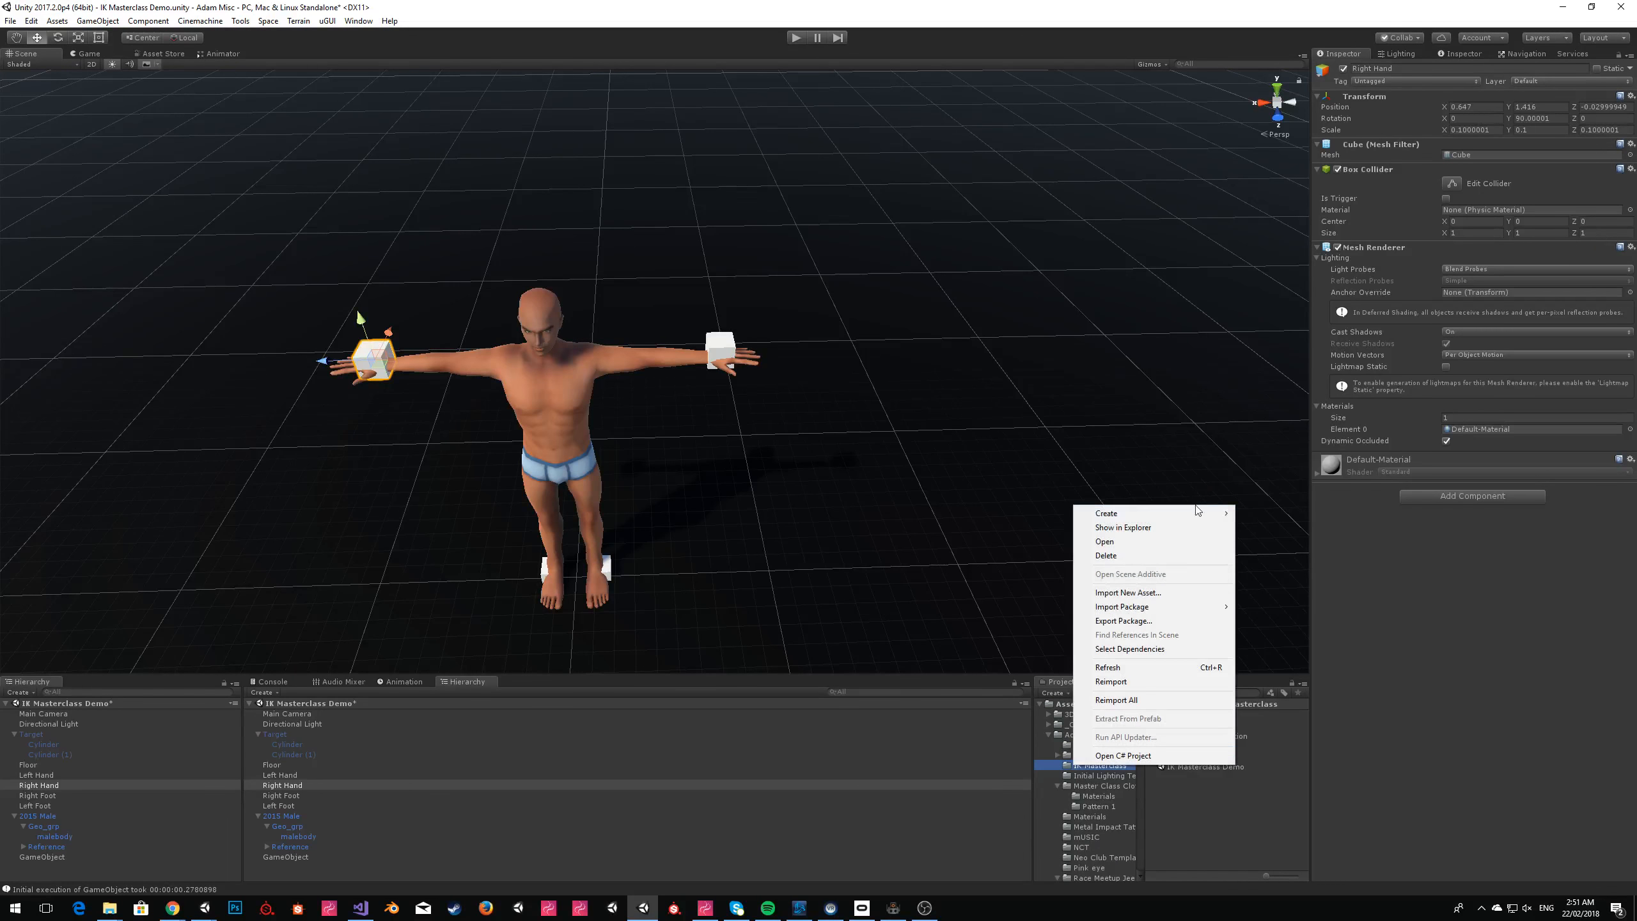
mouse_move(1207, 516)
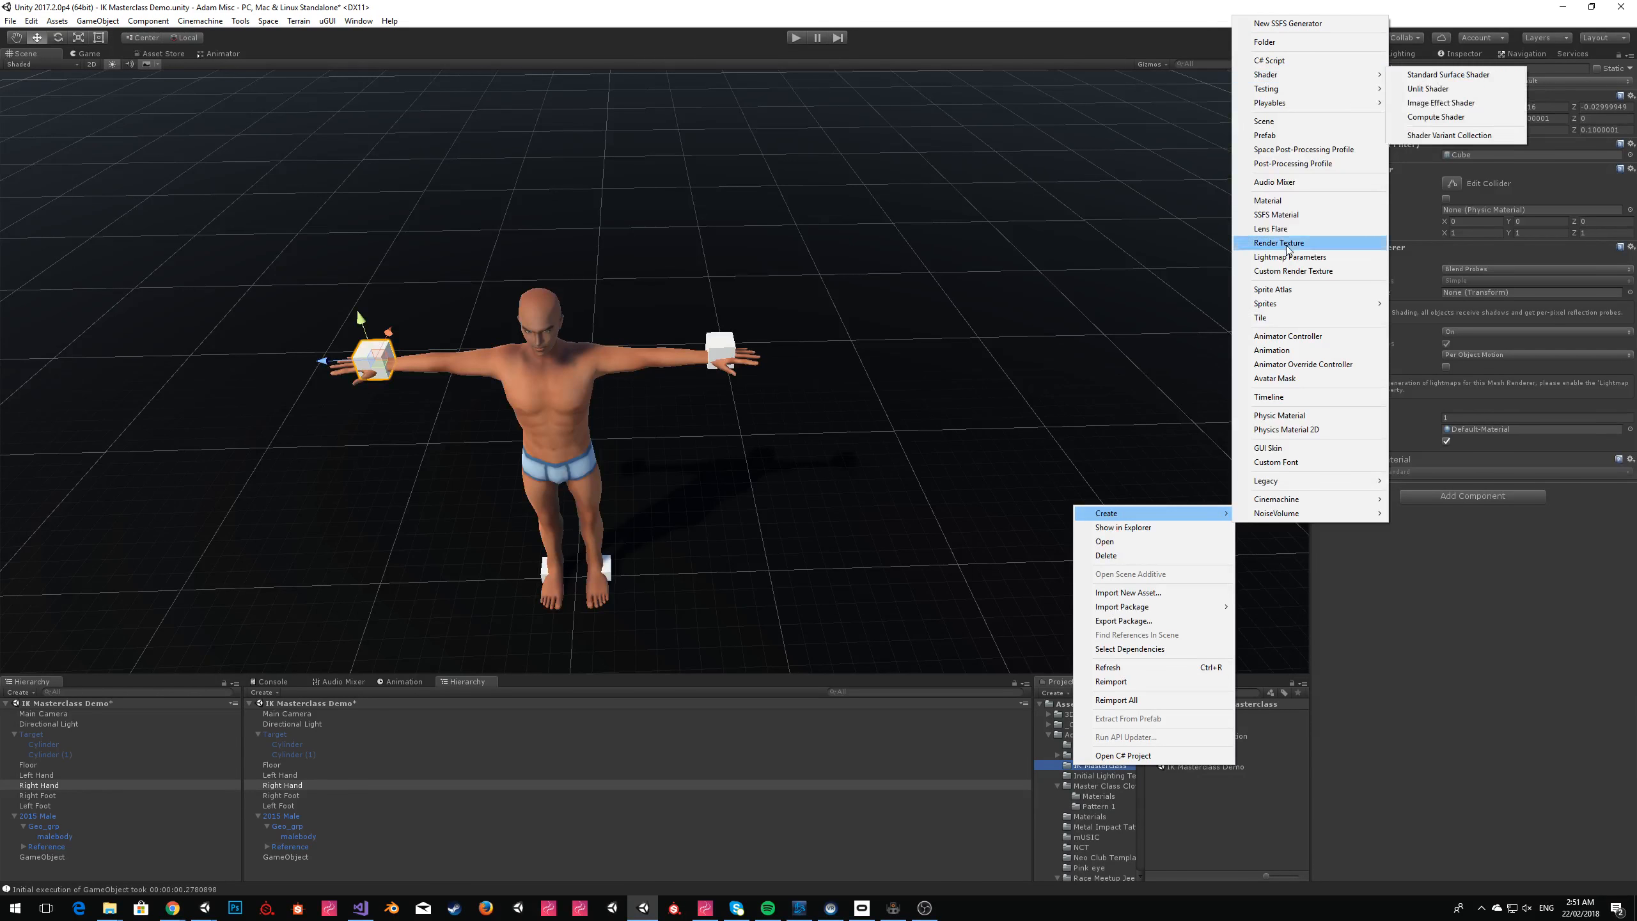
click(1333, 341)
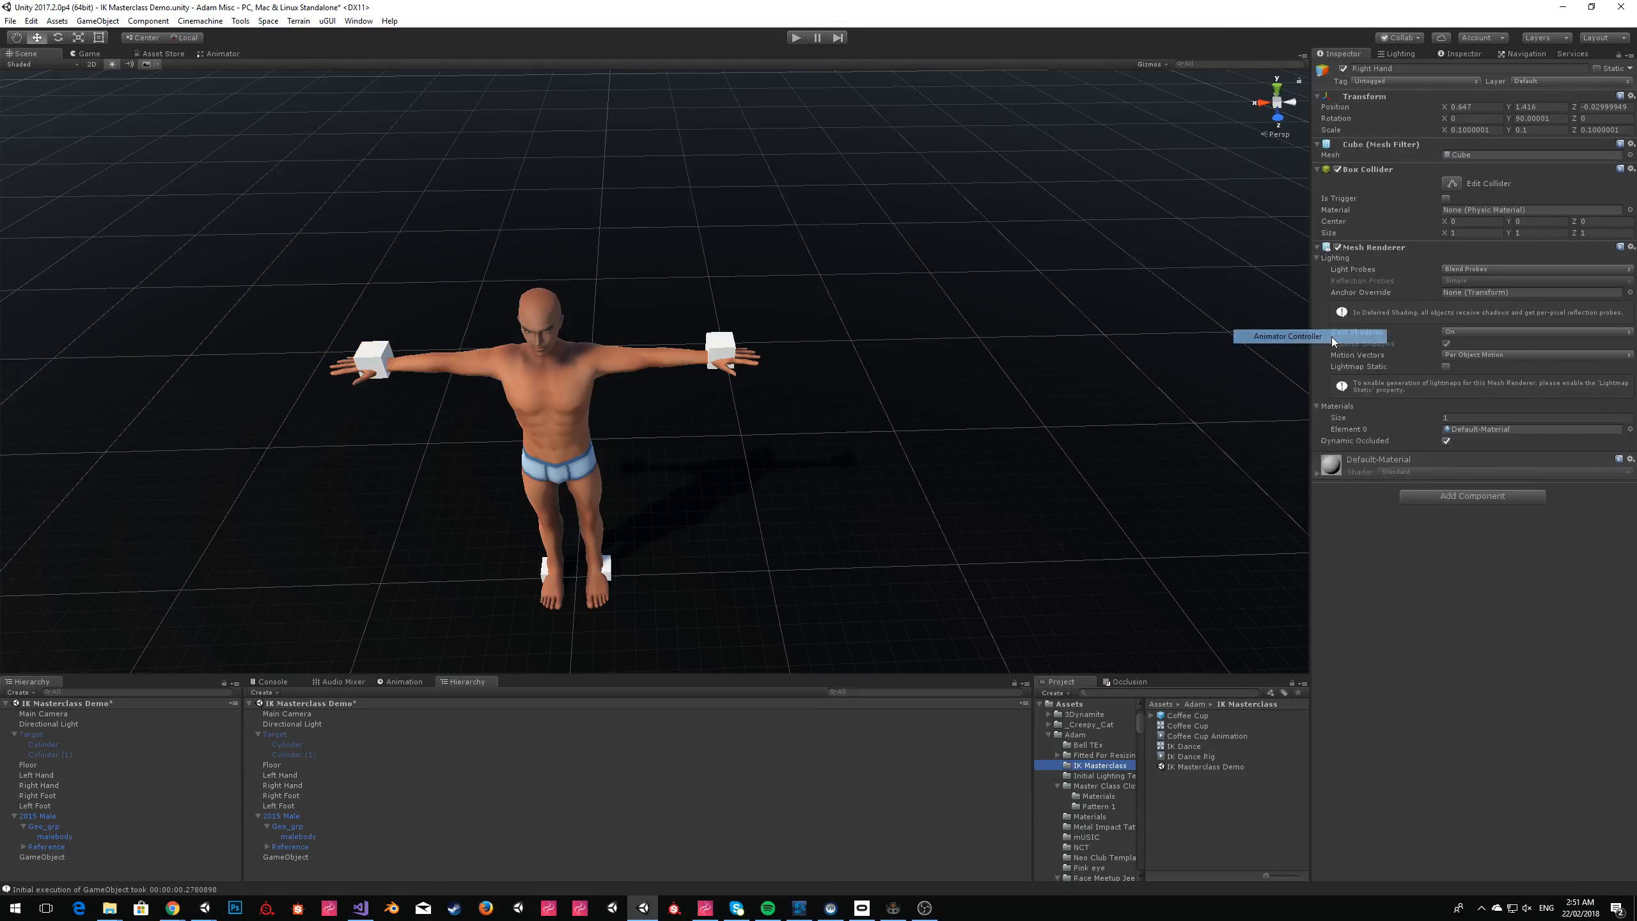
text(IK Sim)
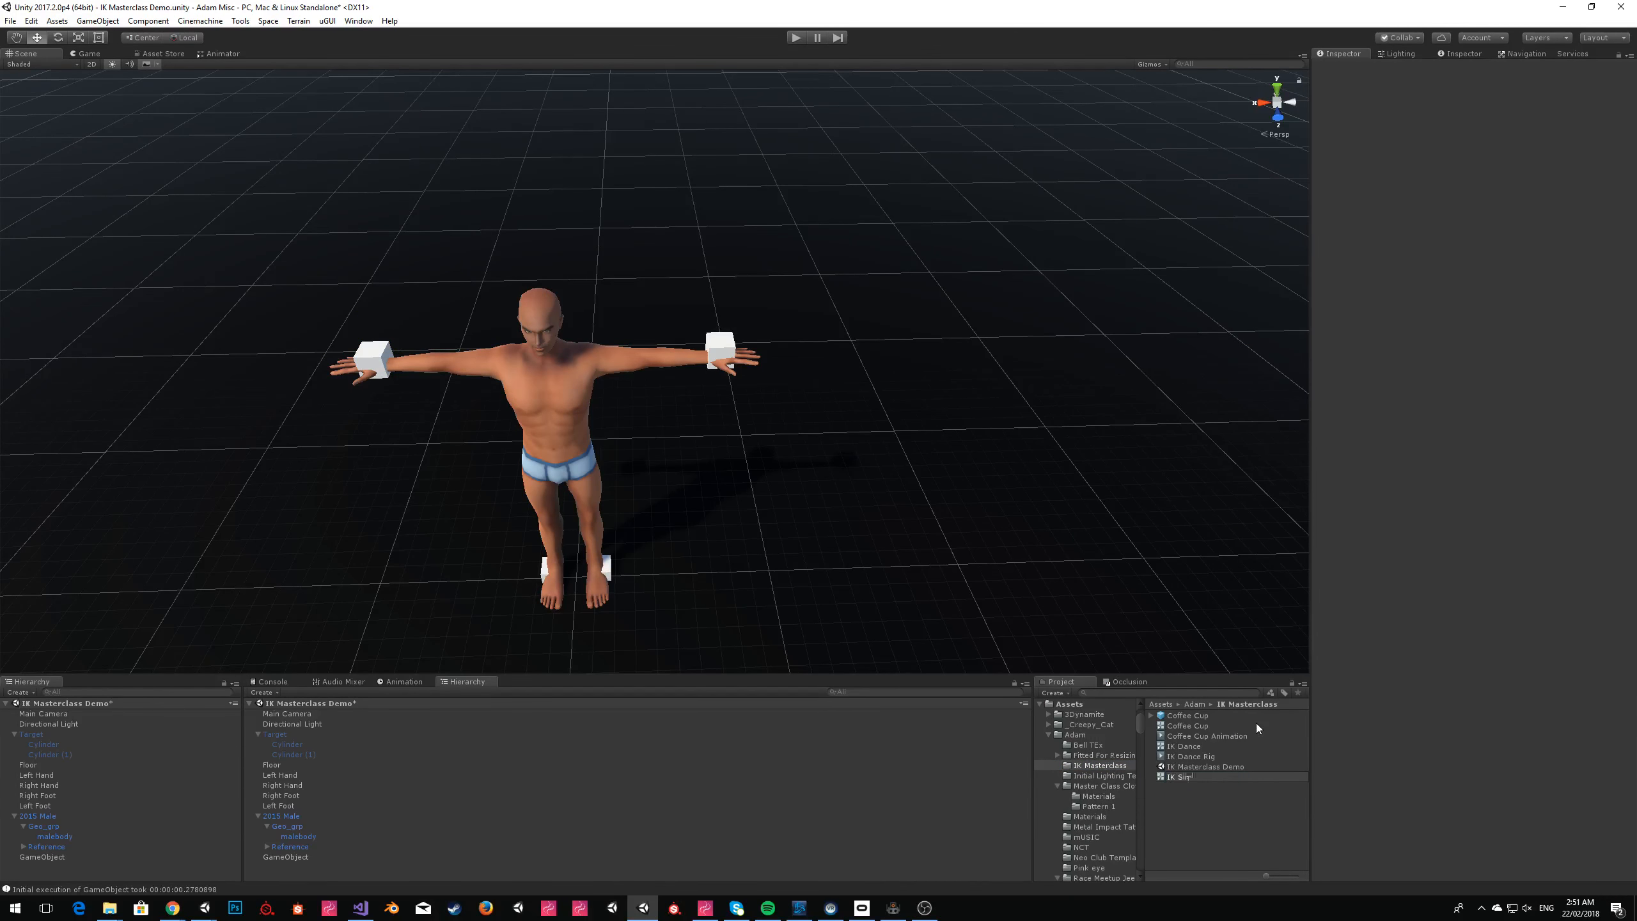
text(ple Controller)
key(Return)
Open the IK Simple Controller for editing and enable IK Pass on its Base Layer.
double_click(1206, 777)
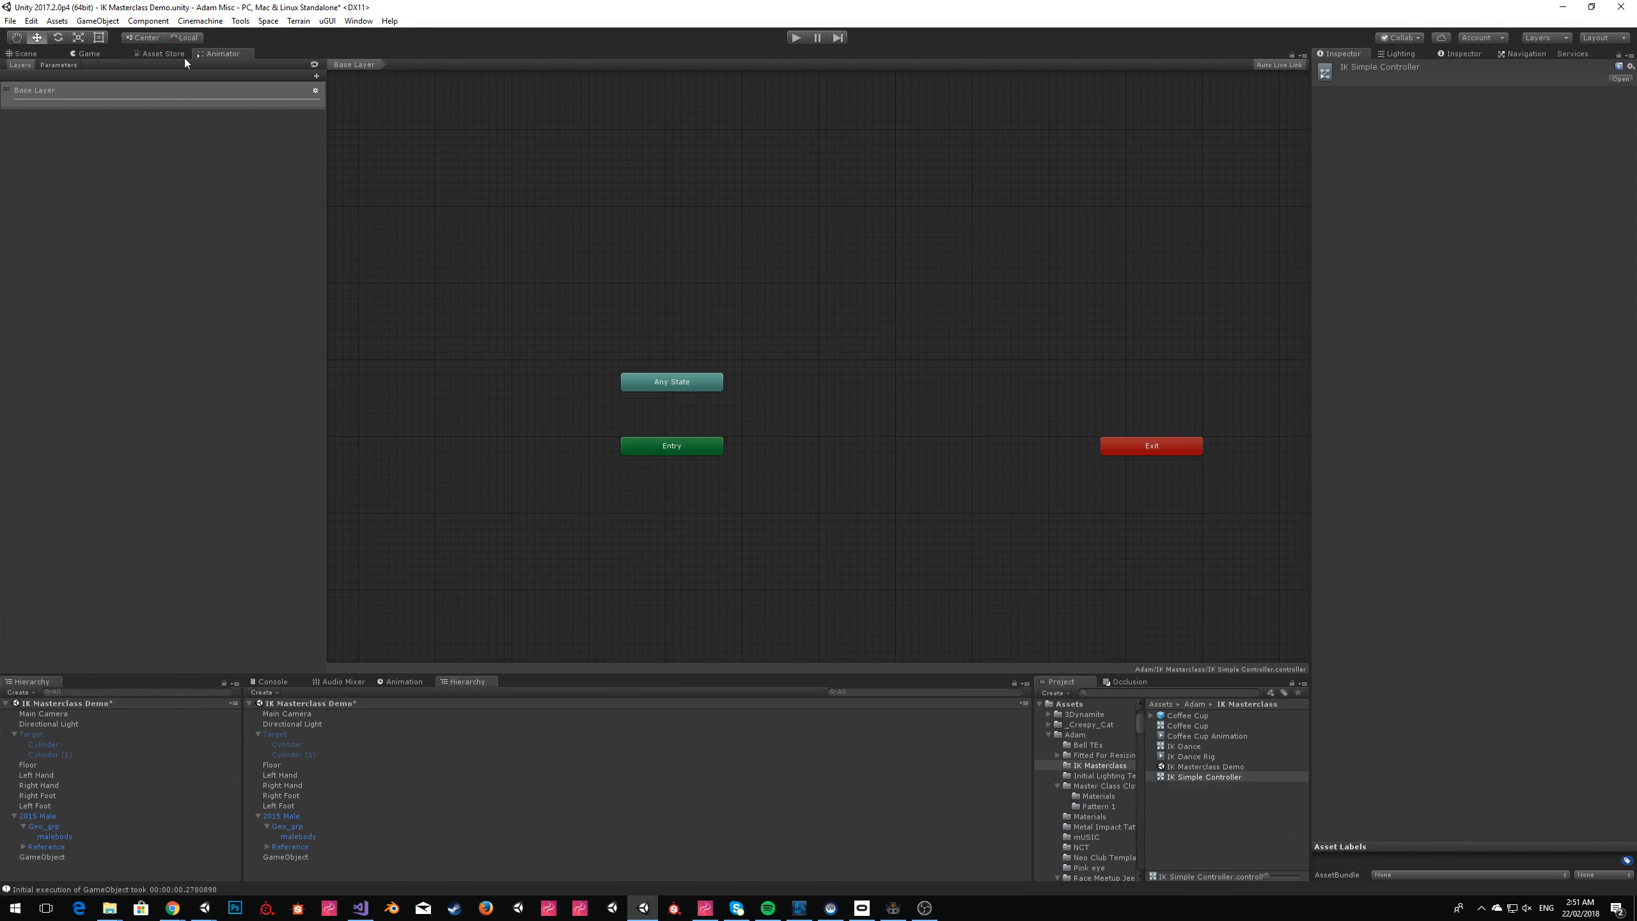
click(315, 90)
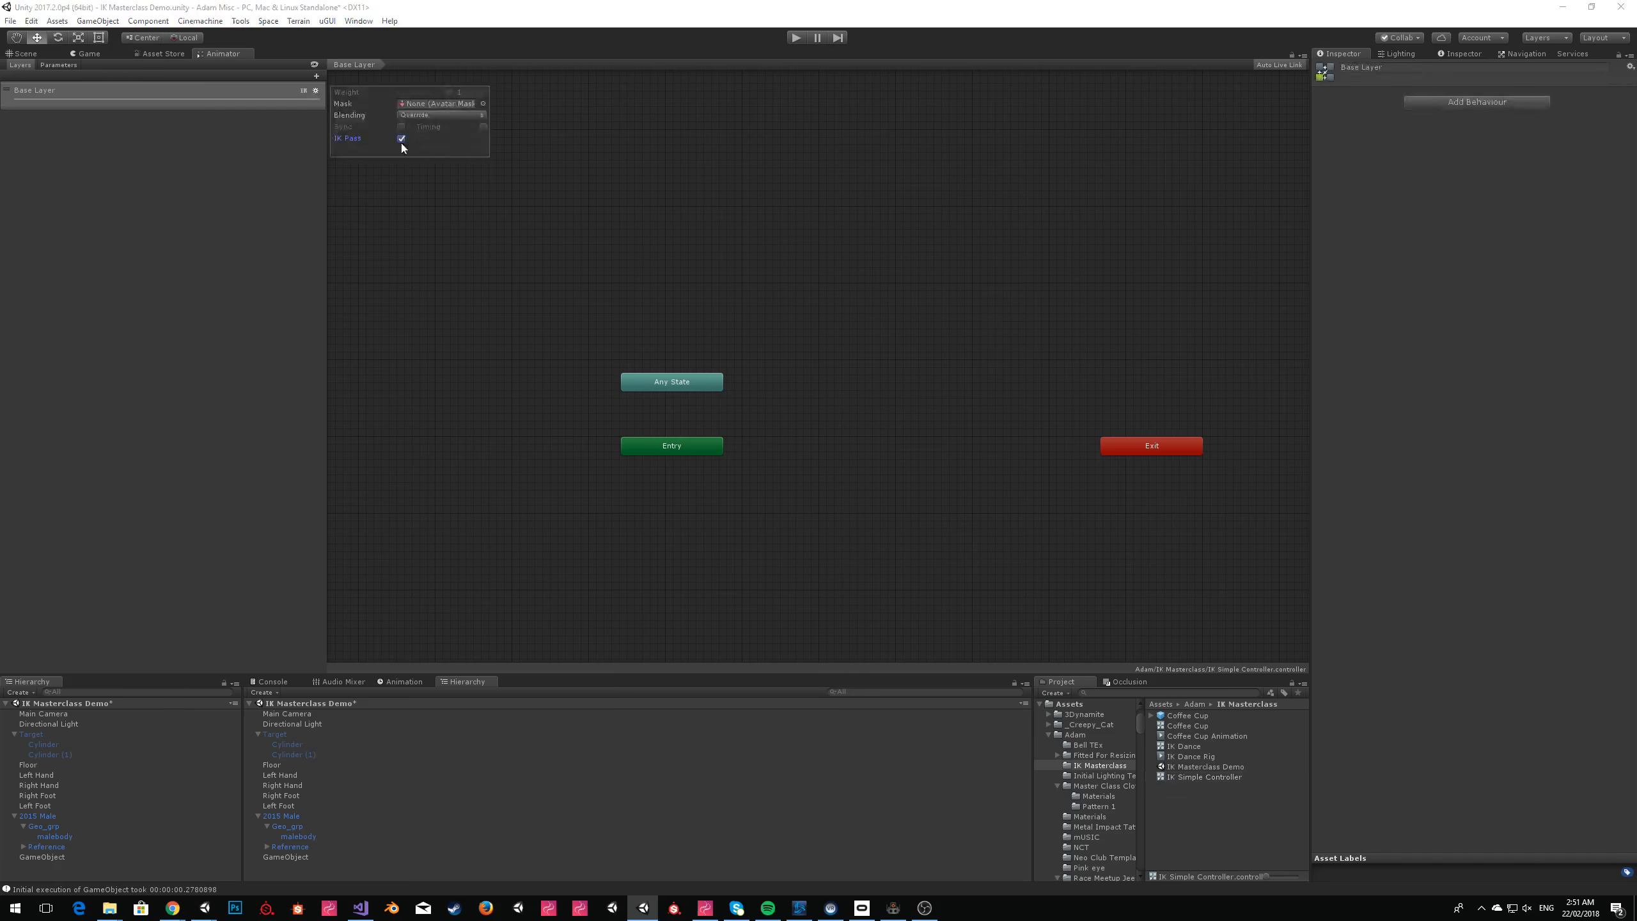
Assign the IK Simple Controller from the project as the 2015 Male avatar's Animator controller.
click(19, 55)
click(541, 371)
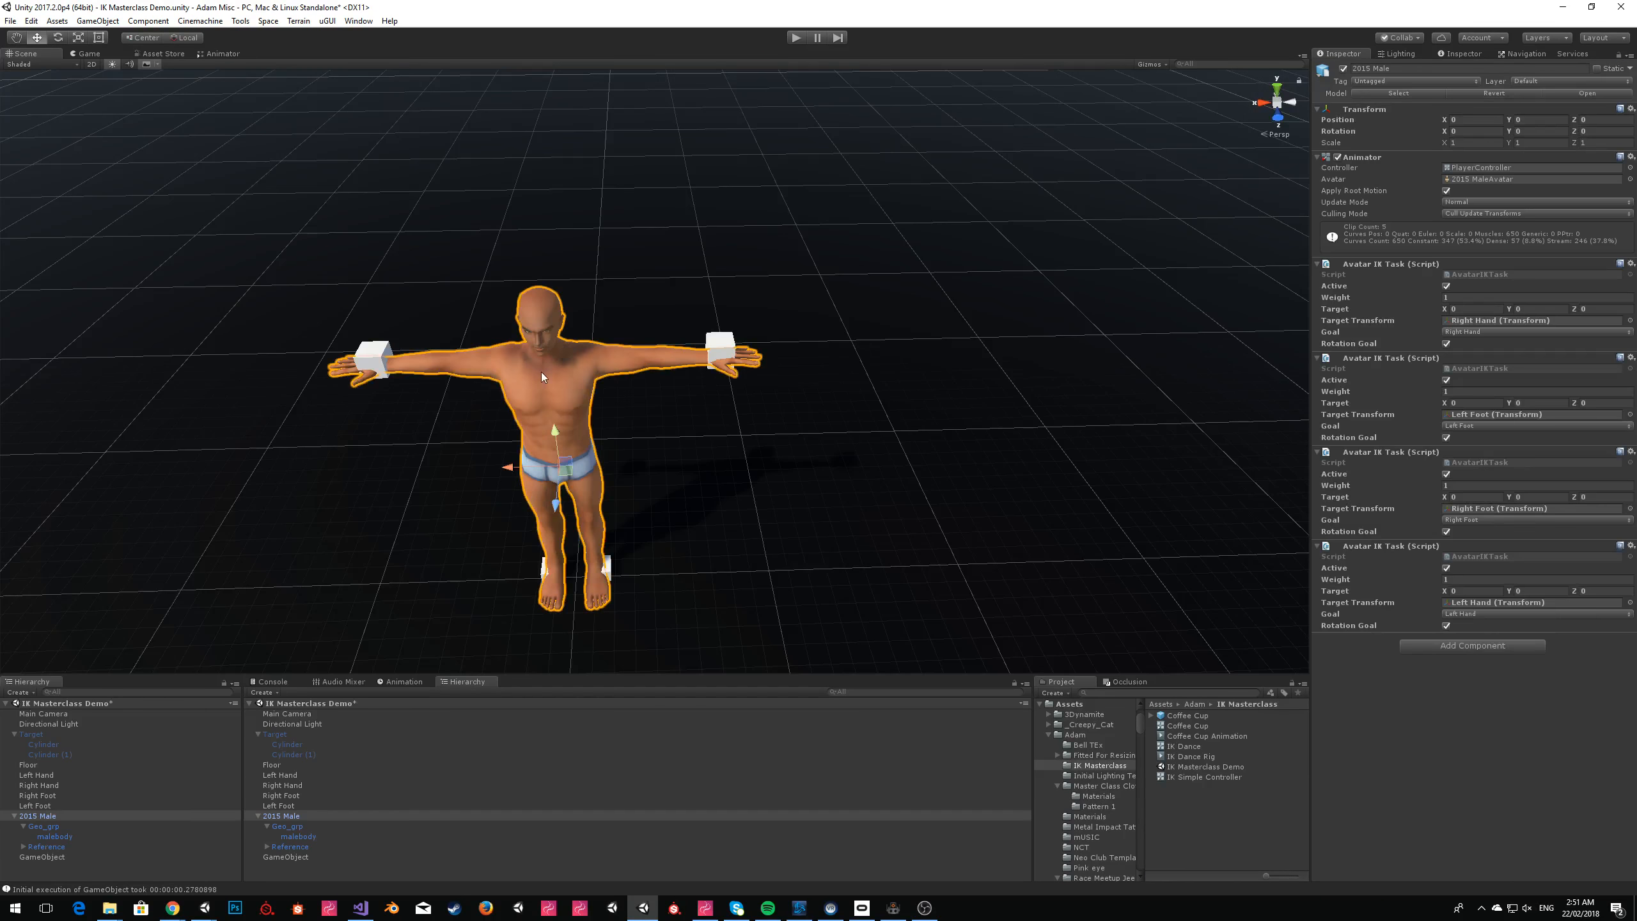
drag(1210, 783, 1483, 167)
Run the scene with the empty controller, dismiss the Sinespace Editor Pack window, examine the avatar's pose and stop play mode.
click(800, 37)
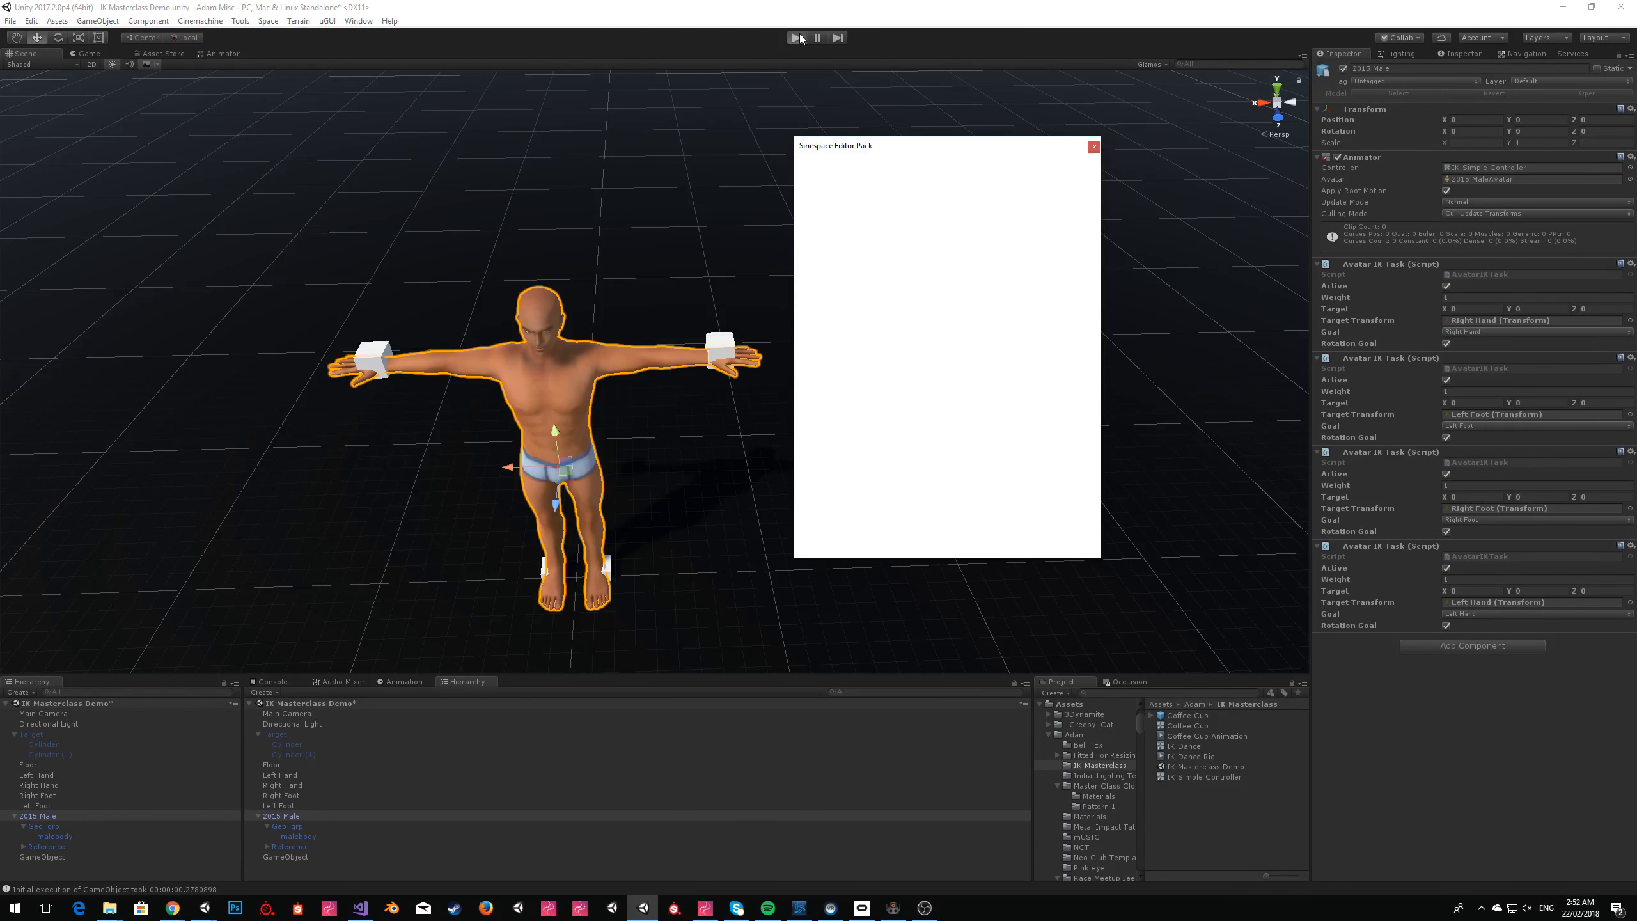
click(1094, 147)
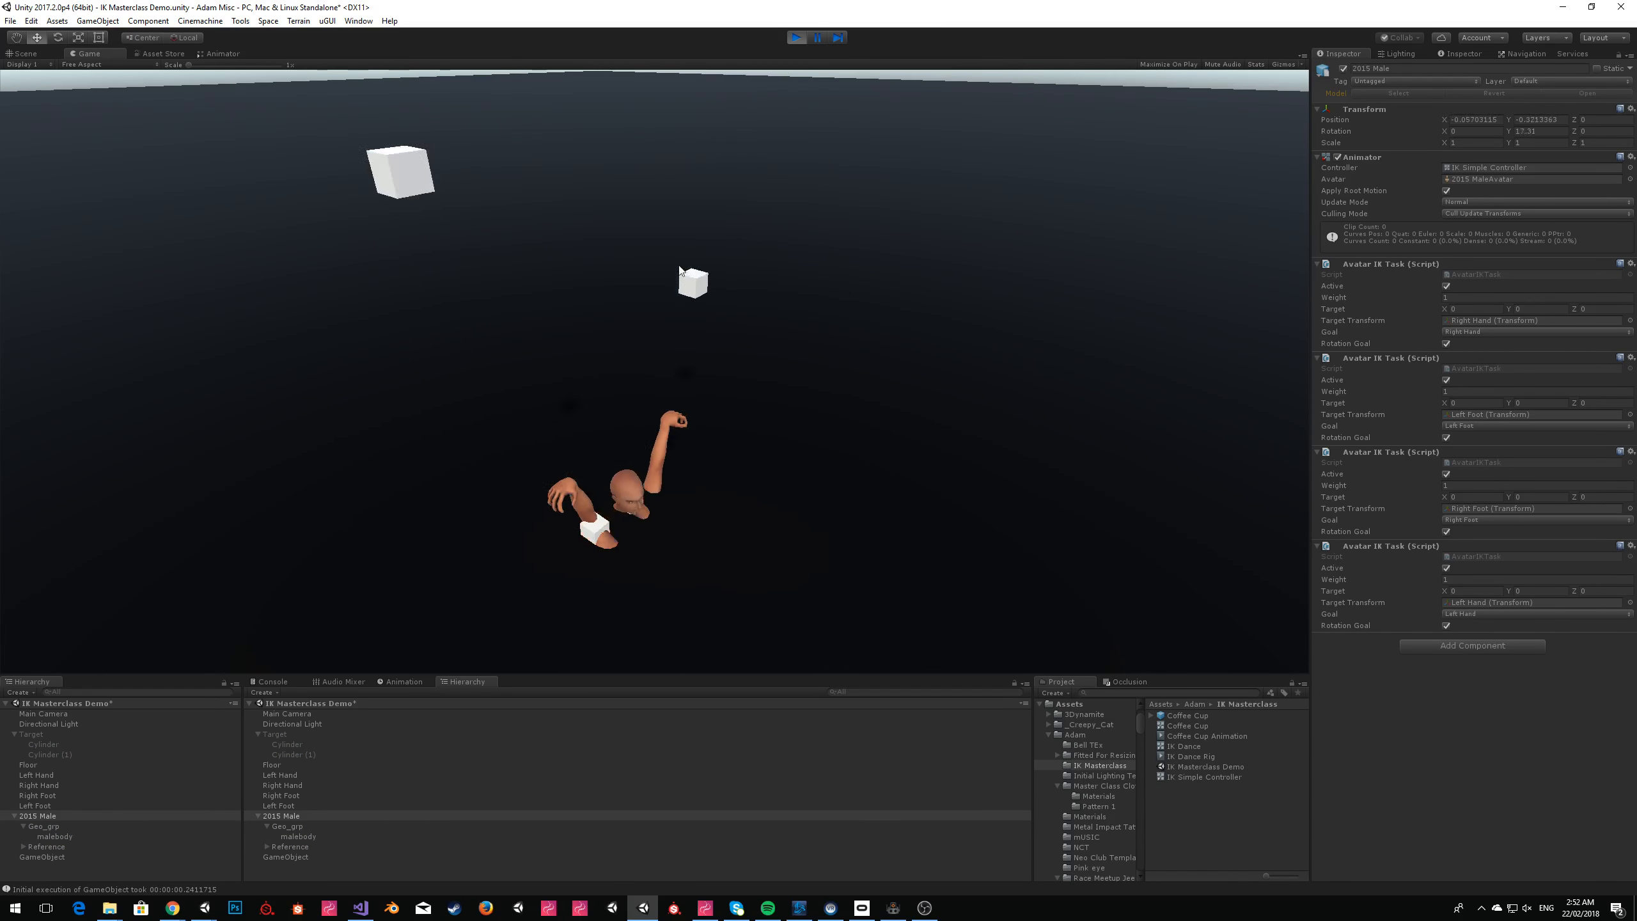
click(23, 55)
right_drag(869, 294, 909, 93)
click(796, 38)
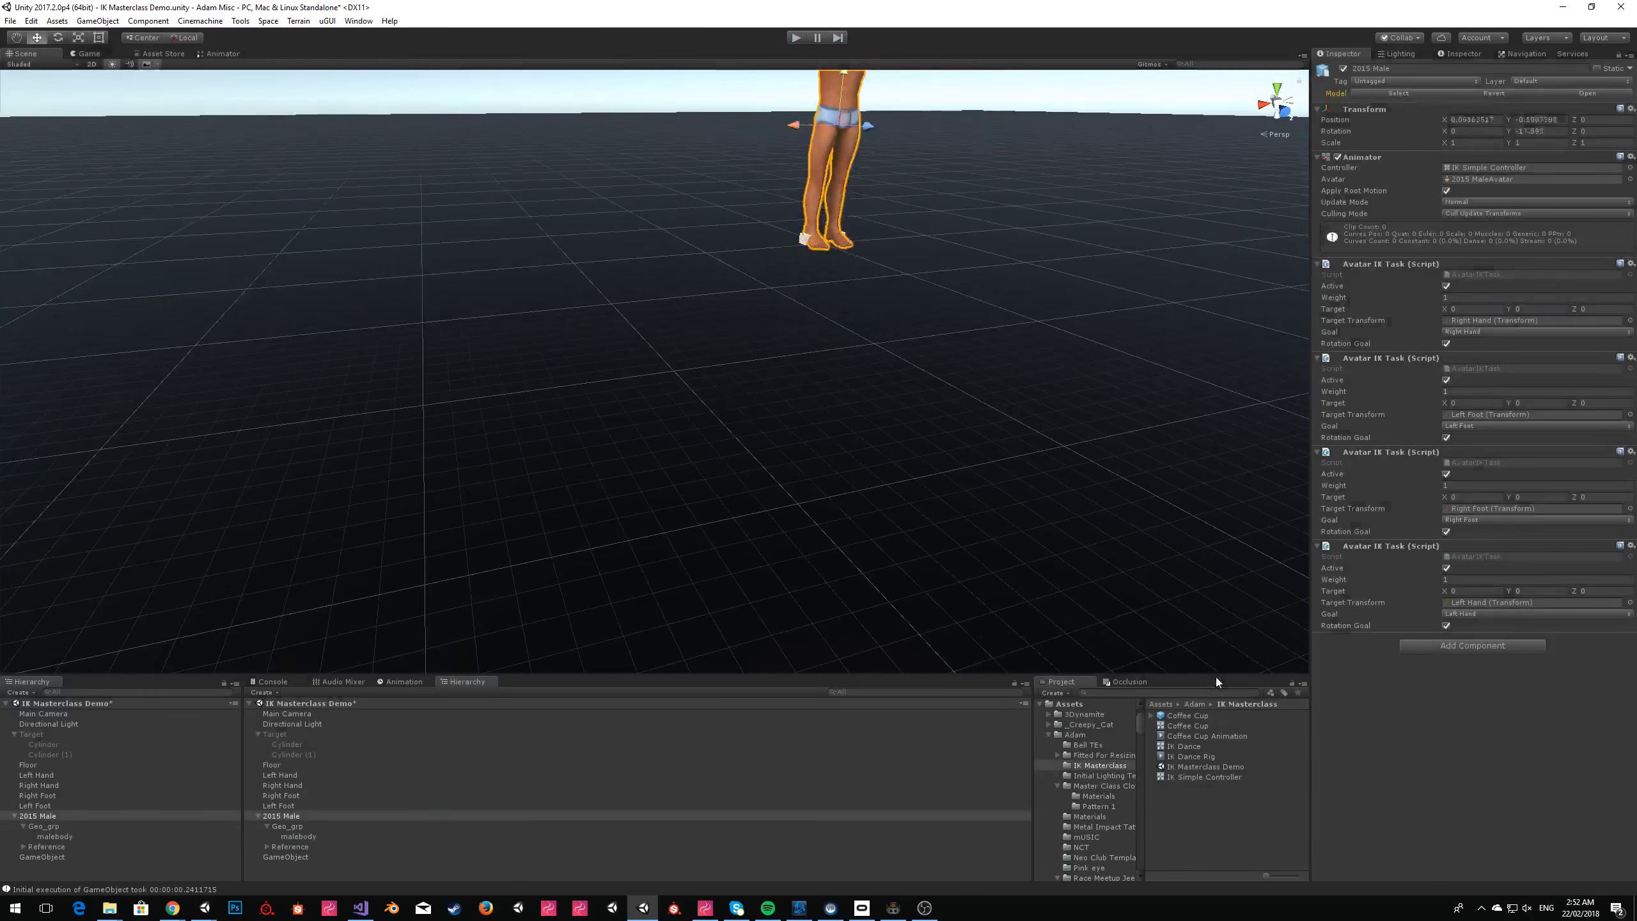
Reopen the IK Simple Controller, search the project for idle and preview the female_idle_1 and female_idle_2 clips.
double_click(1206, 777)
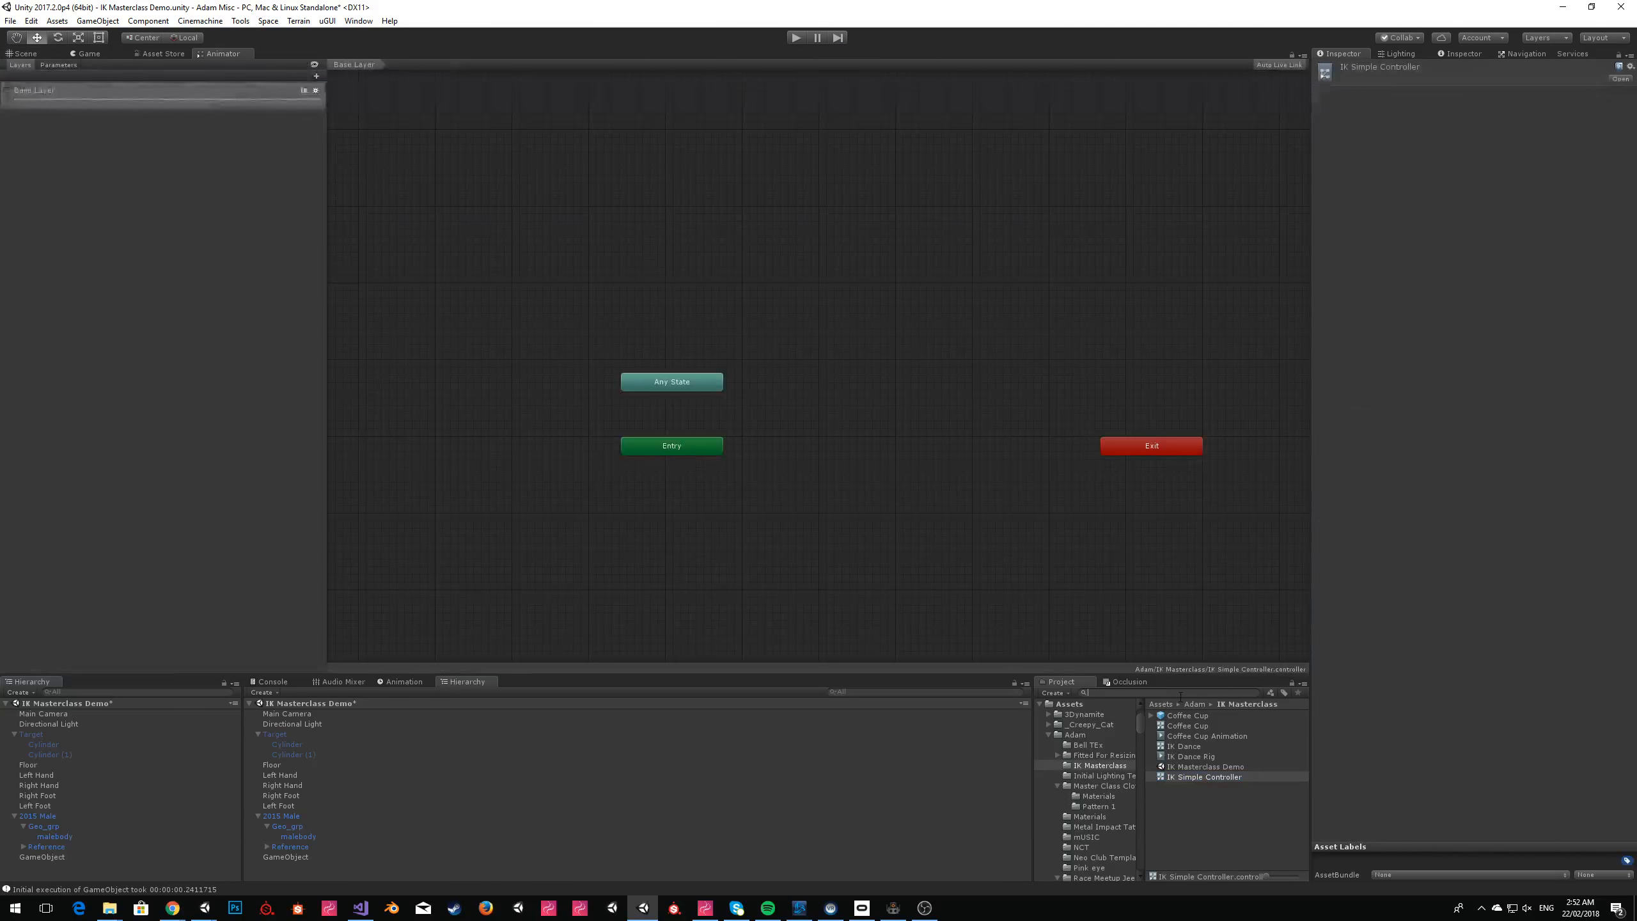
text(idle)
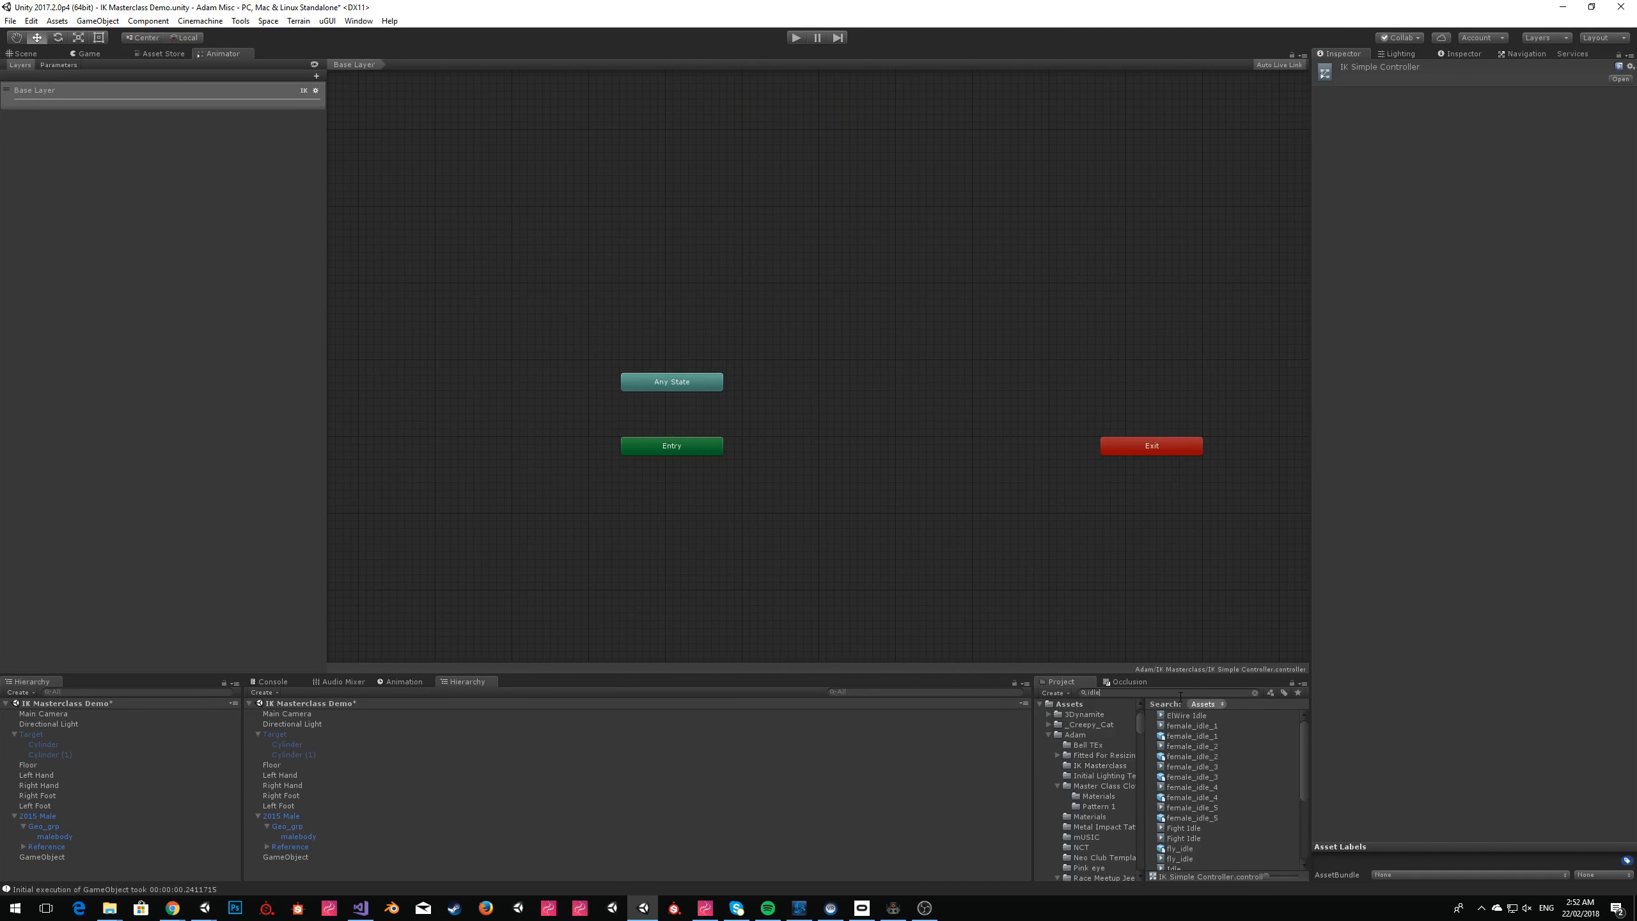
click(1193, 725)
drag(1381, 734, 1381, 441)
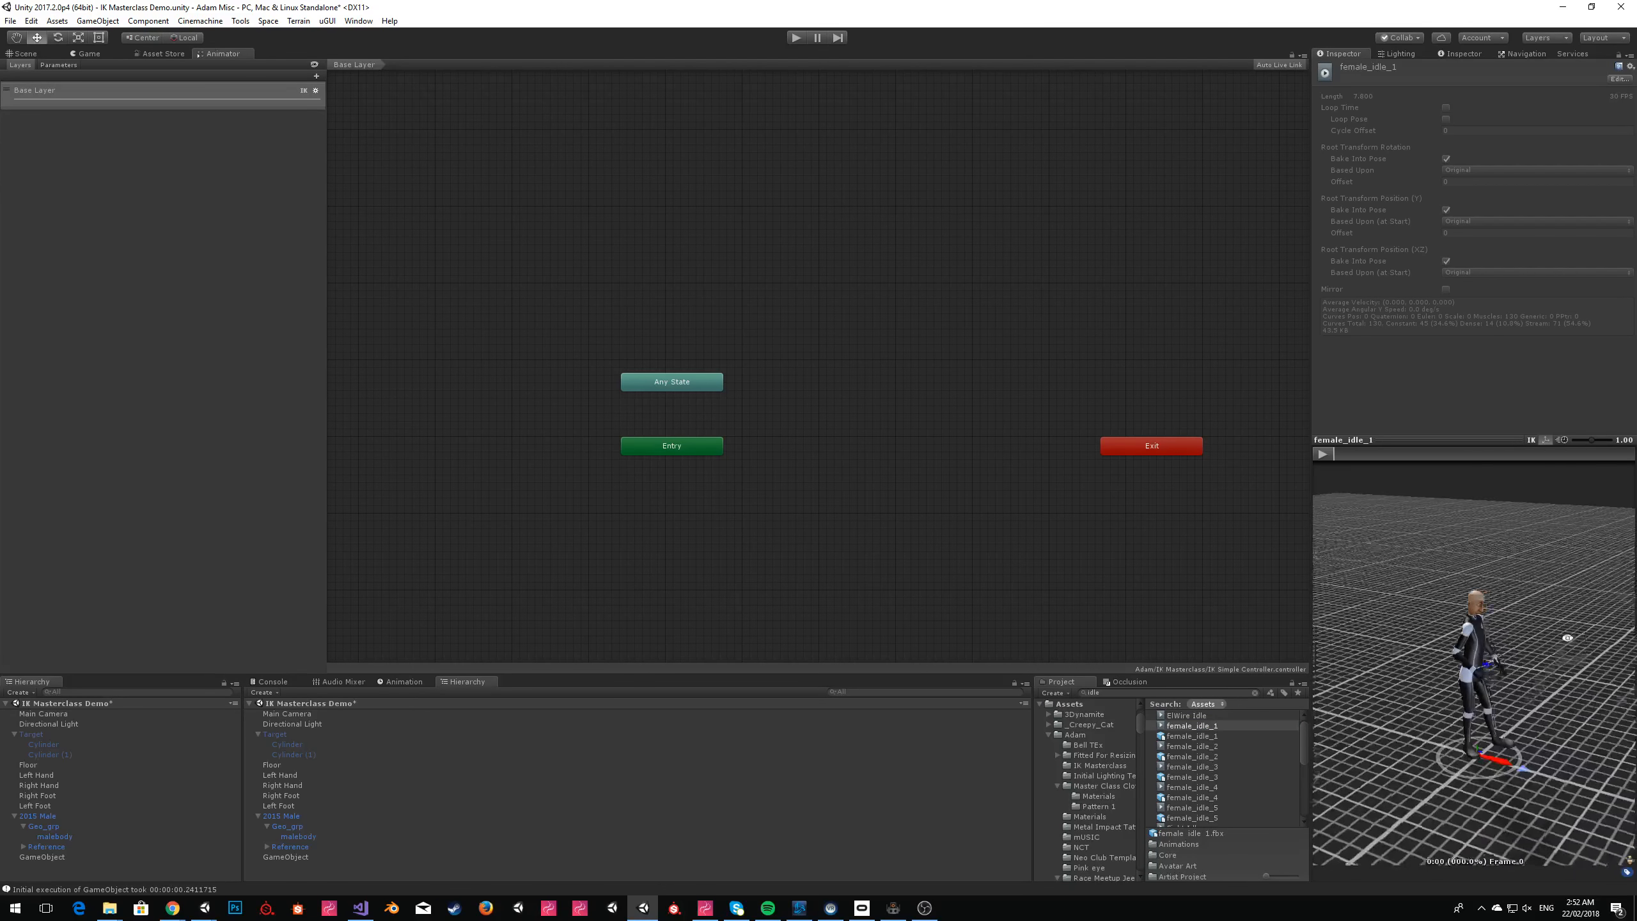
click(1197, 747)
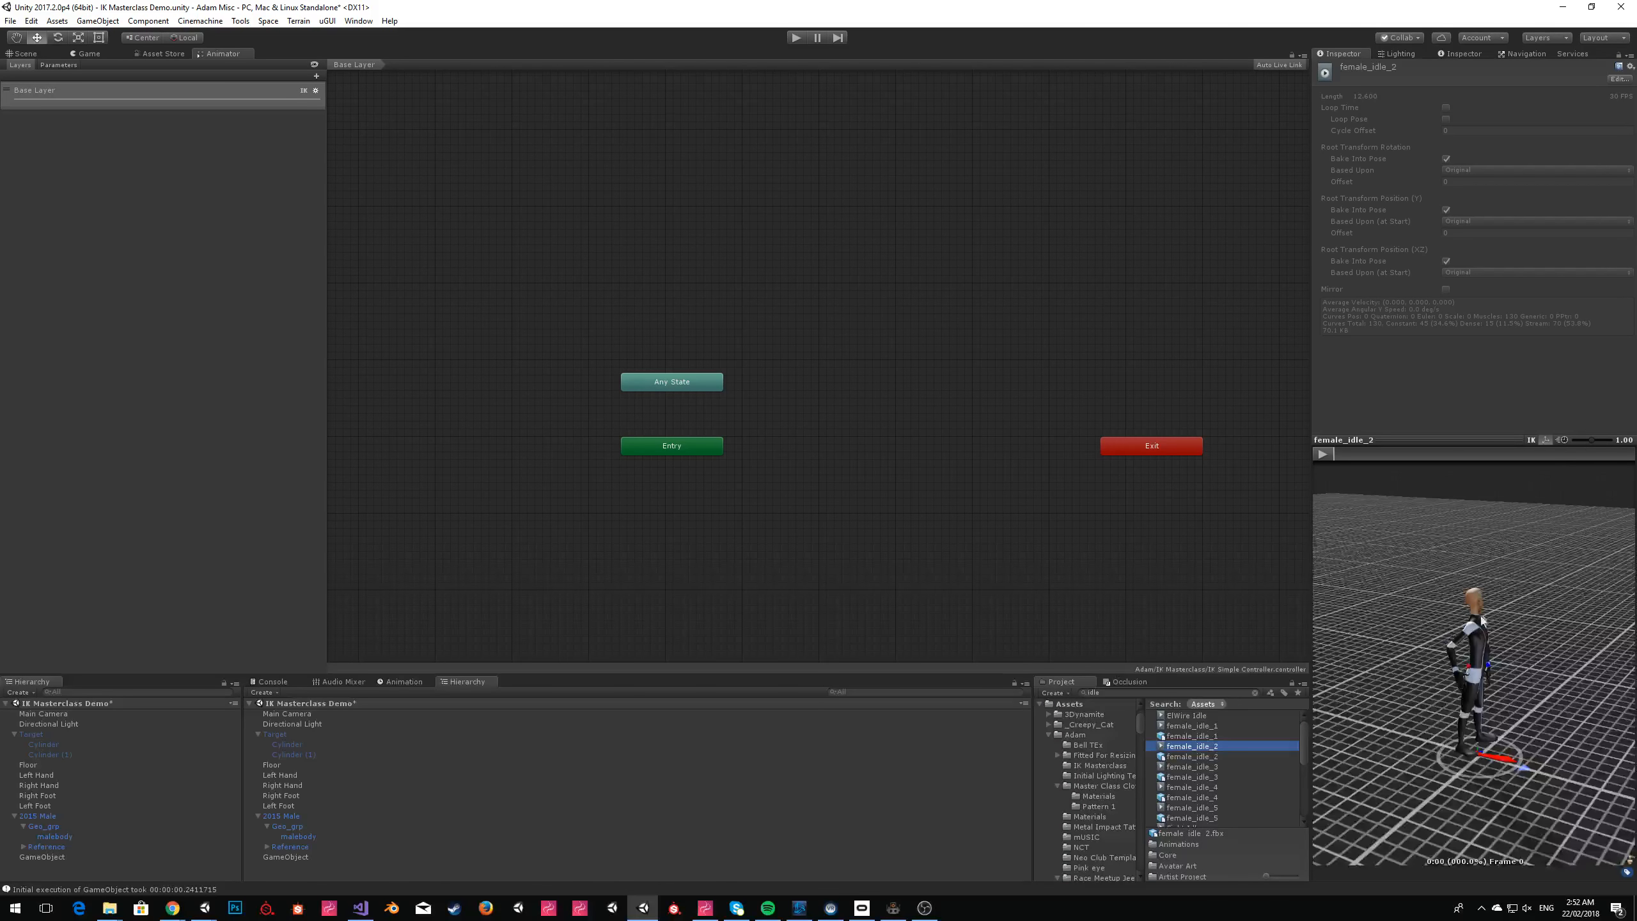
Compare further idle animations by previewing female_idle_5, male_idle_1 and walk_idle from several angles.
scroll(1287, 776, down, 4)
click(1202, 755)
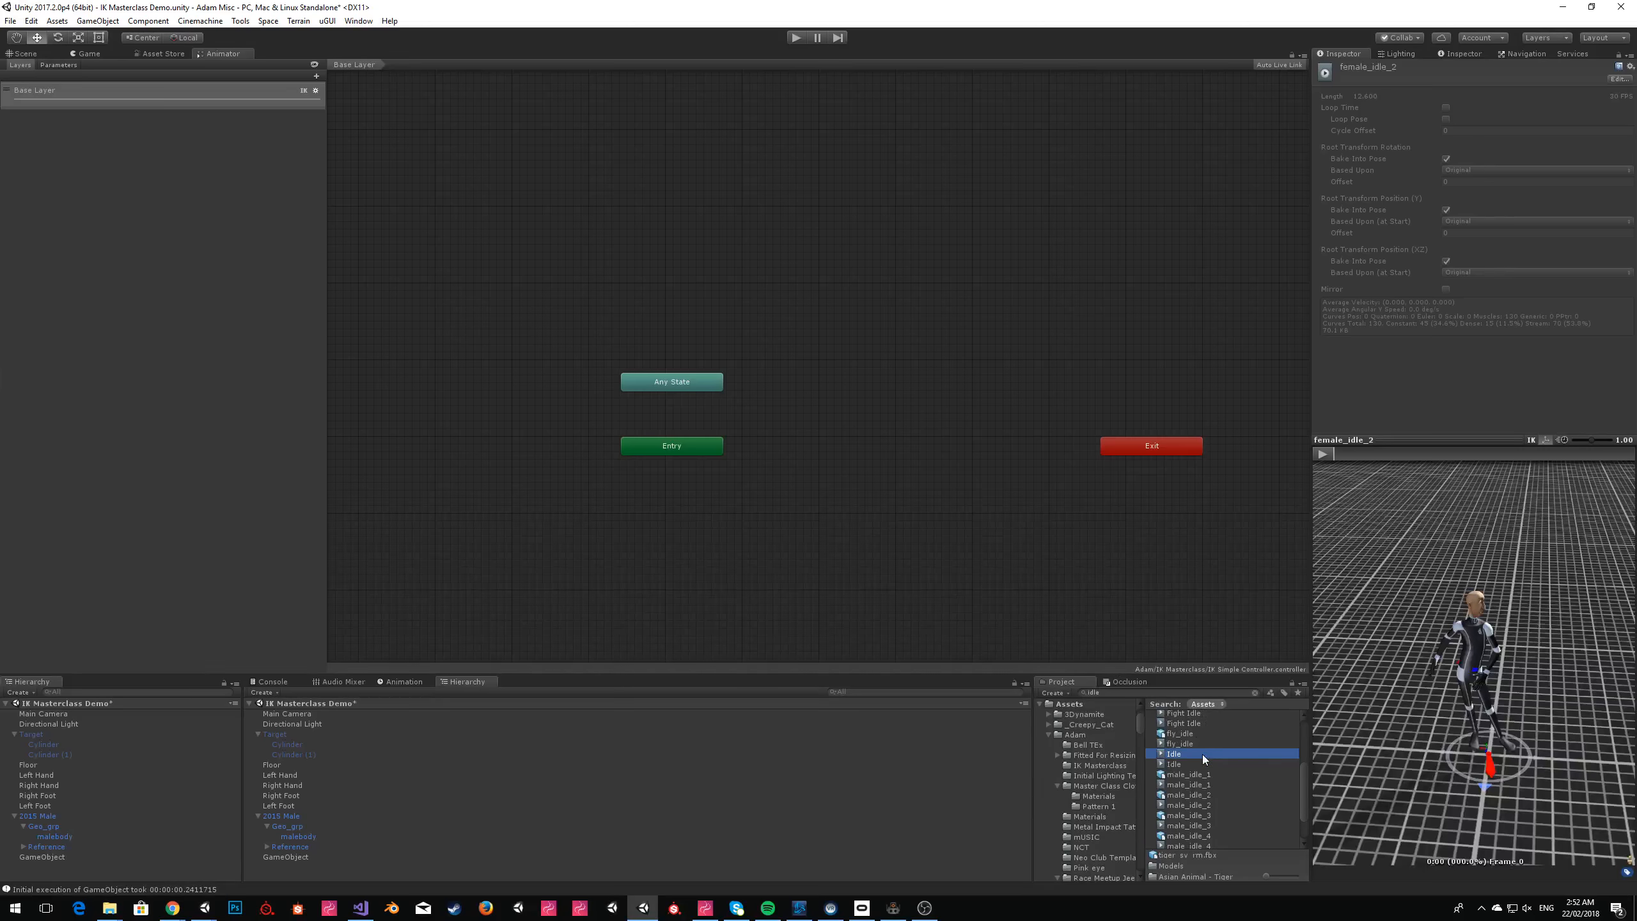
click(1207, 764)
click(1190, 721)
scroll(1212, 736, up, 2)
click(1195, 770)
drag(1502, 661, 1333, 706)
scroll(1230, 785, down, 4)
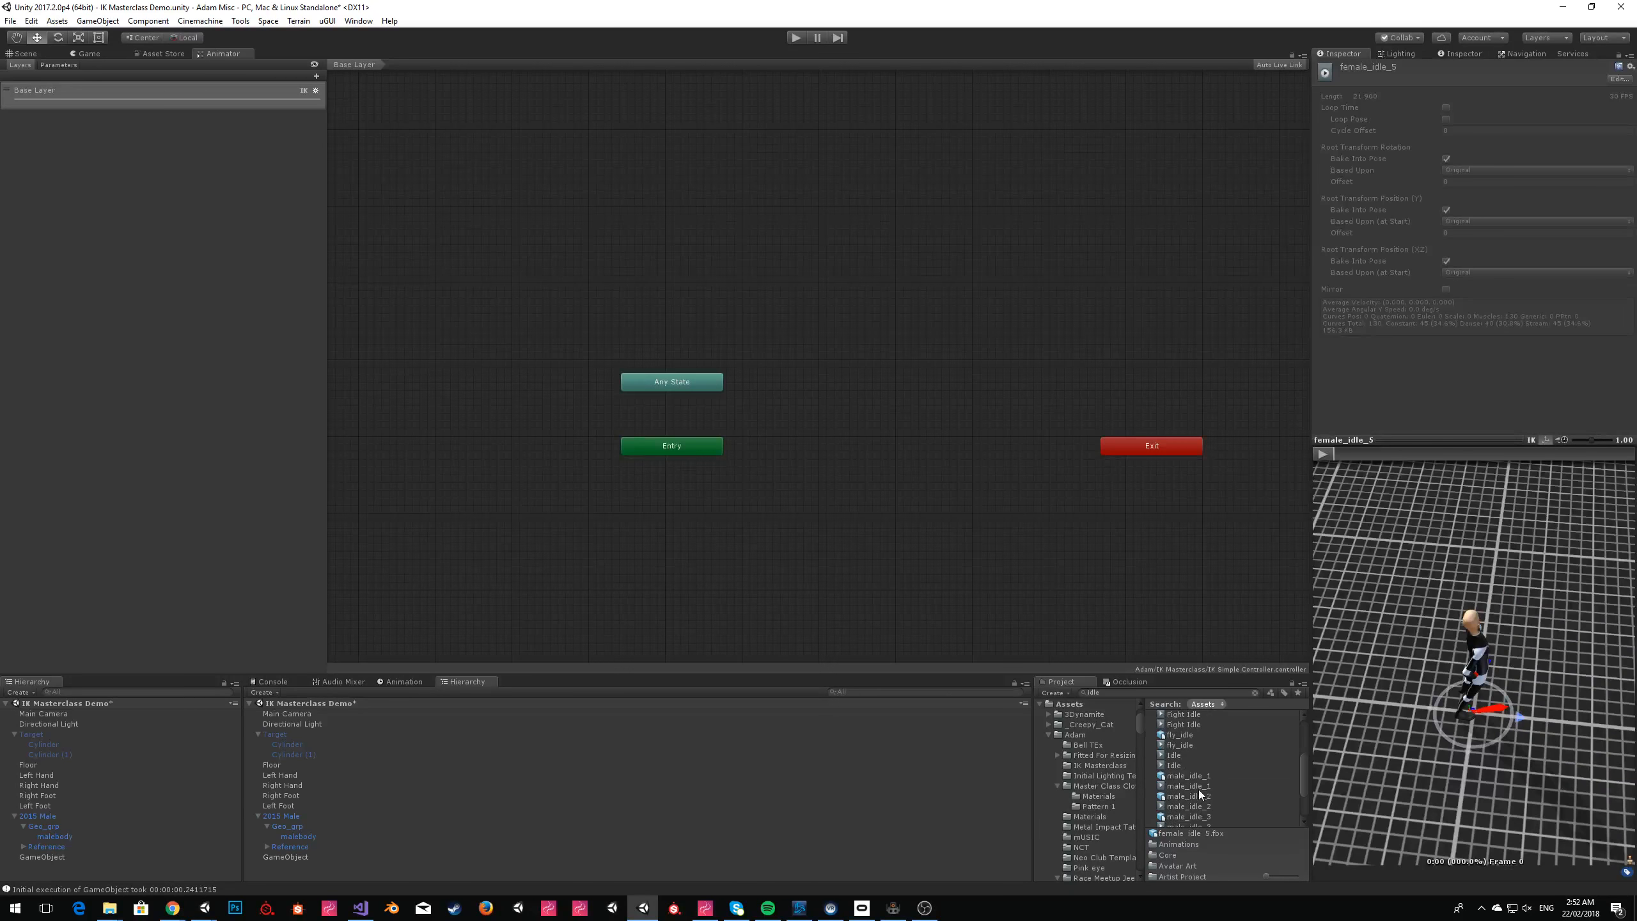
click(1200, 786)
drag(1482, 635, 1361, 590)
click(1323, 454)
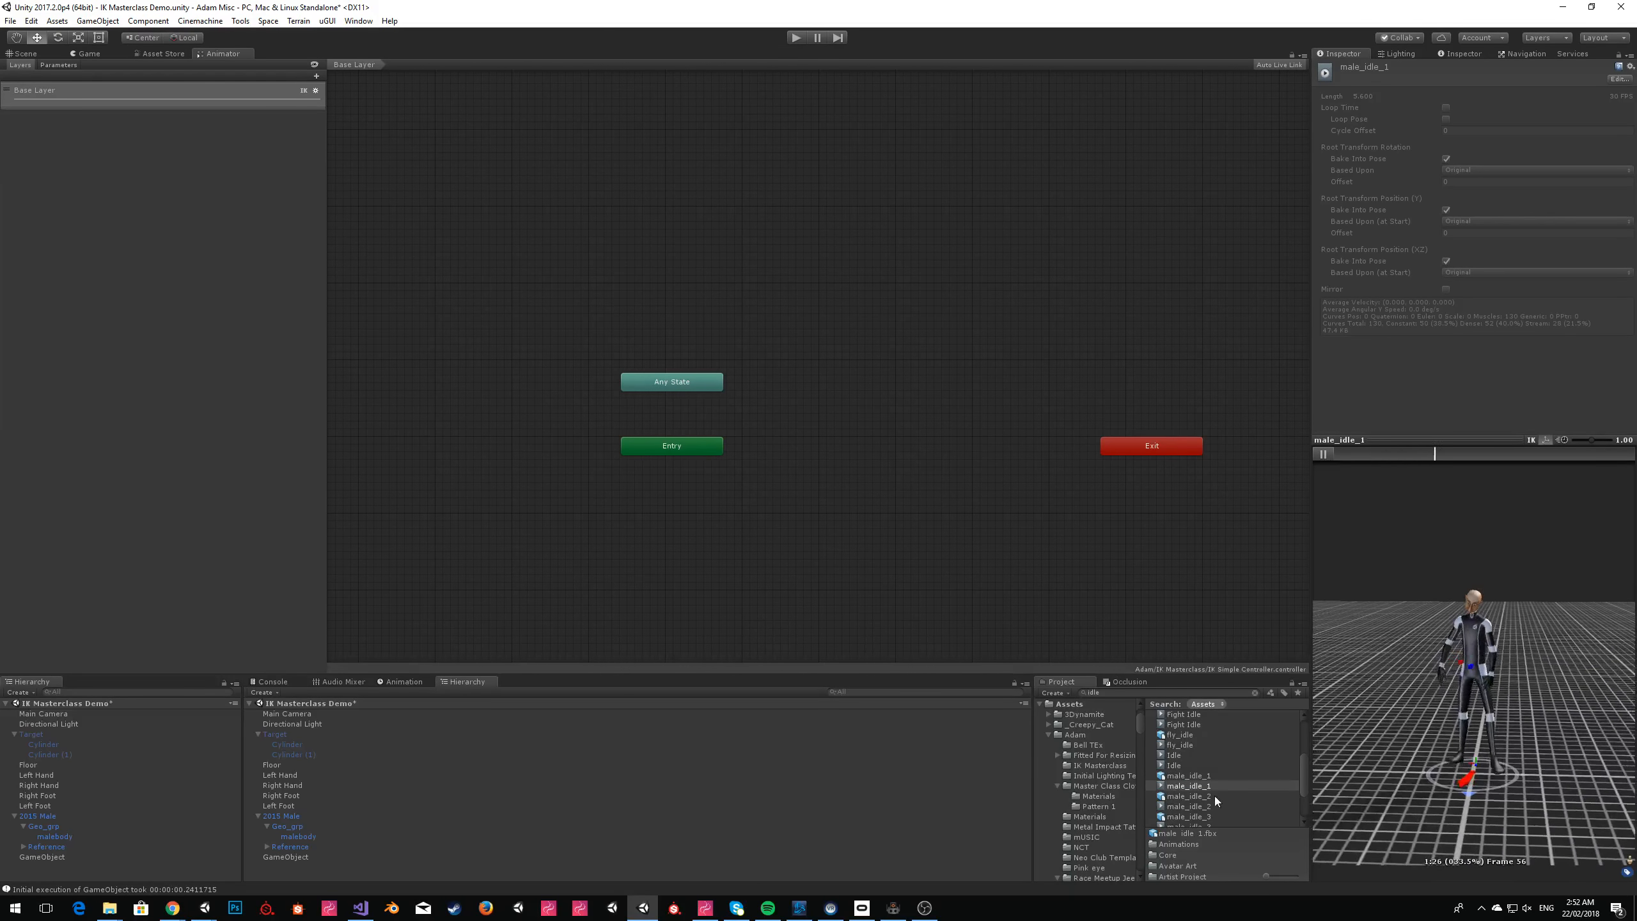
scroll(1212, 799, down, 3)
click(1200, 811)
drag(1528, 583, 1418, 906)
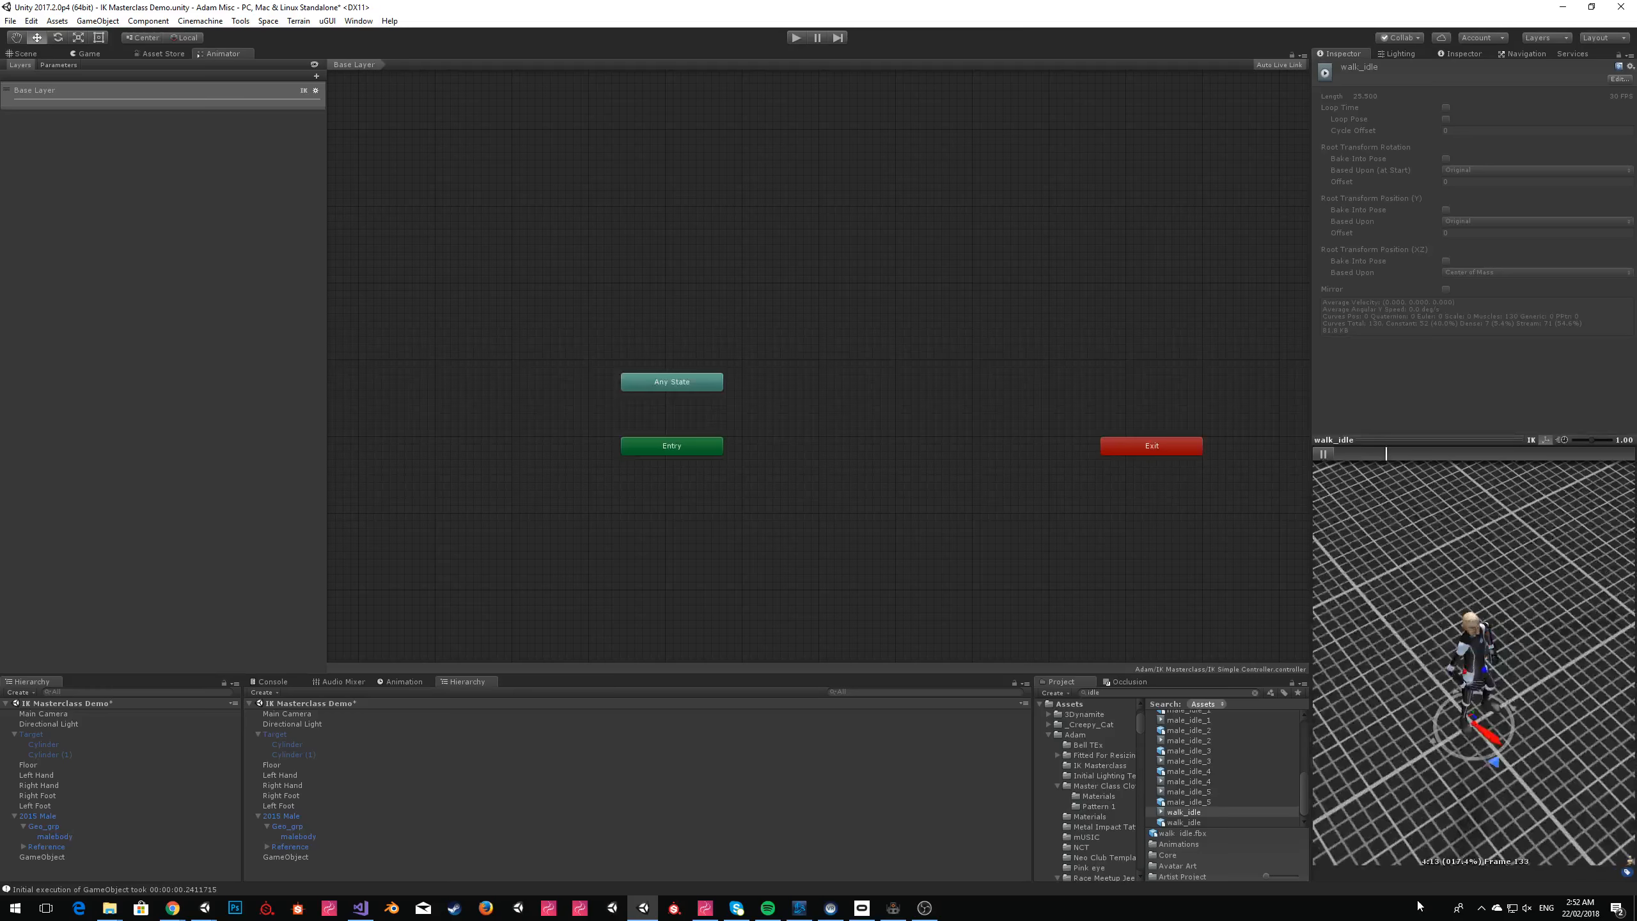
Preview male_idle_4 and male_idle_5, and add male_idle_5 to the IK Simple Controller's Base Layer as the default state.
click(1191, 781)
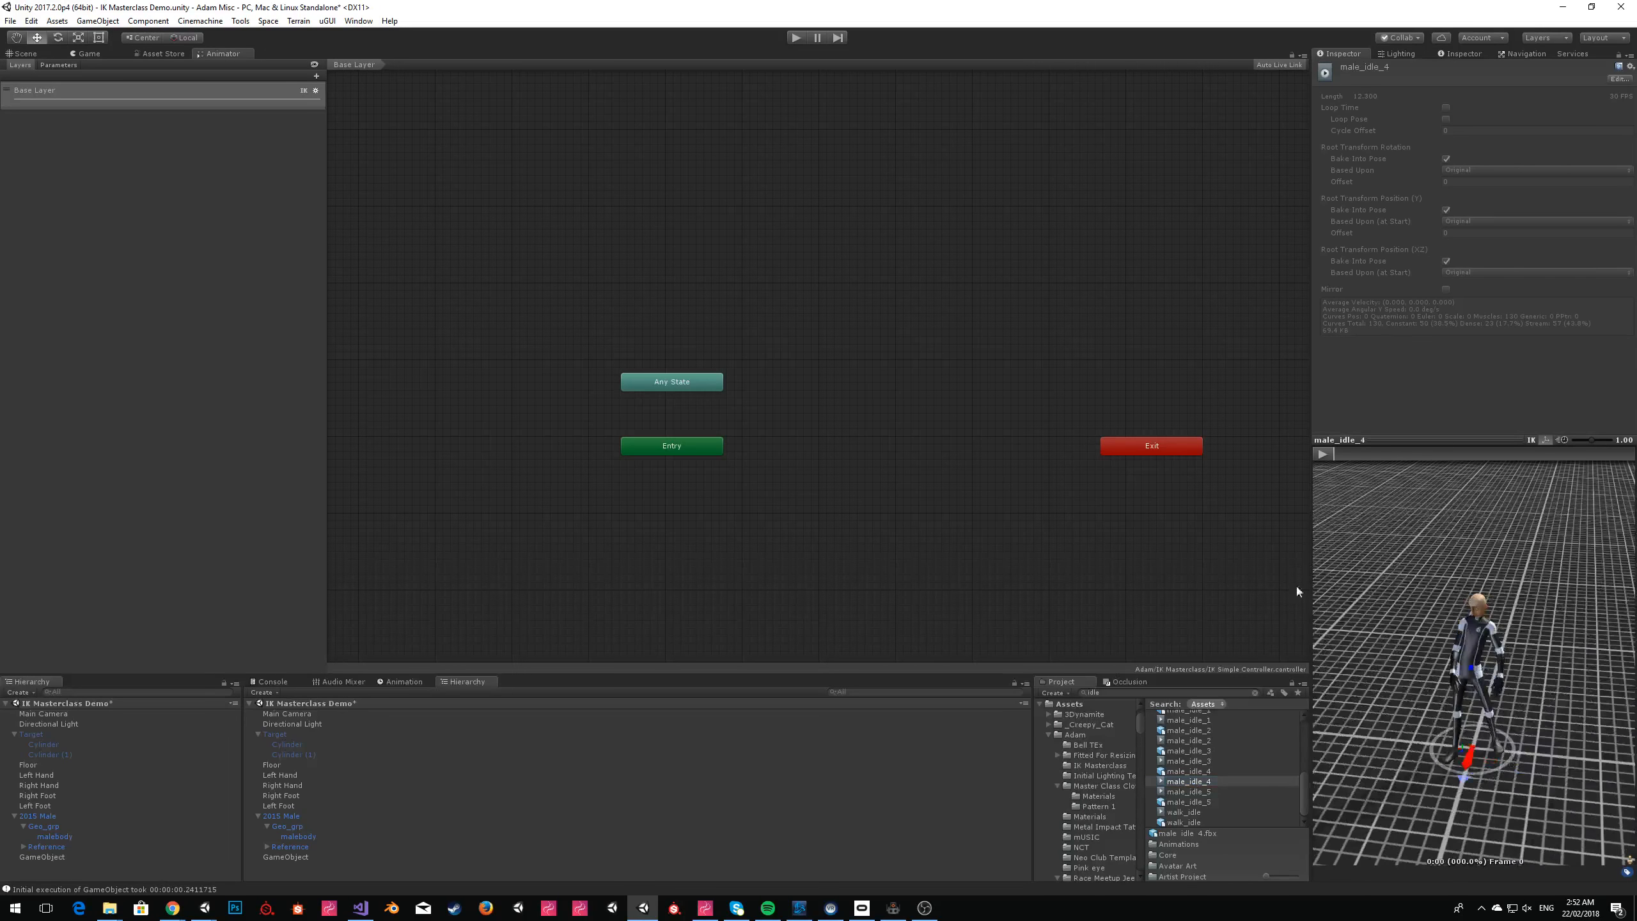
click(1328, 457)
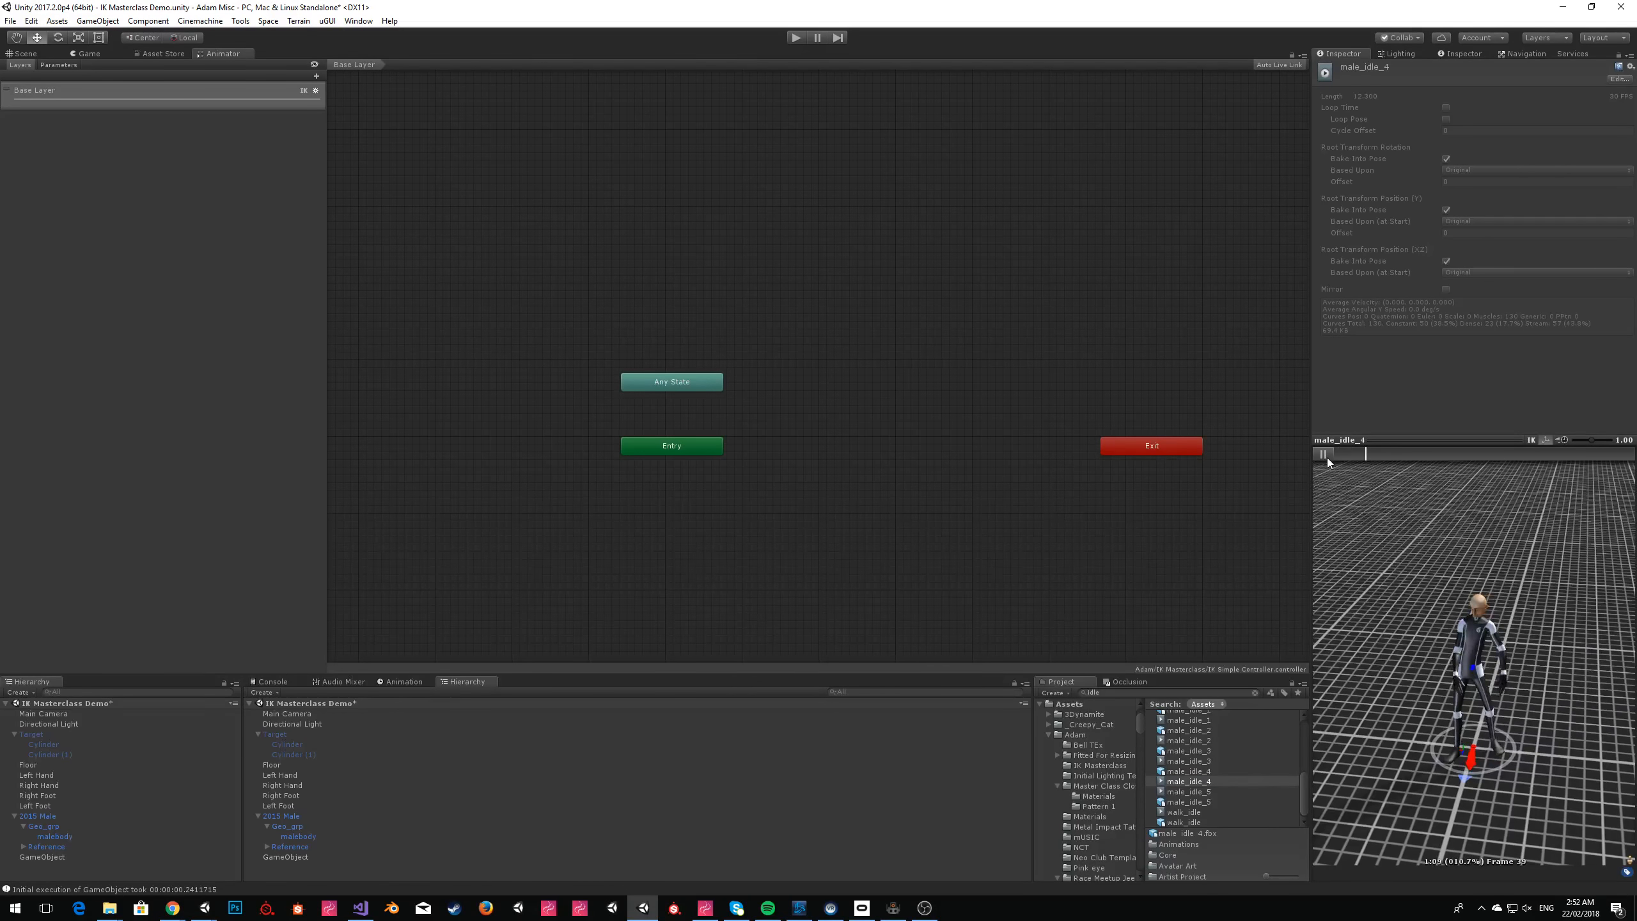
click(1219, 791)
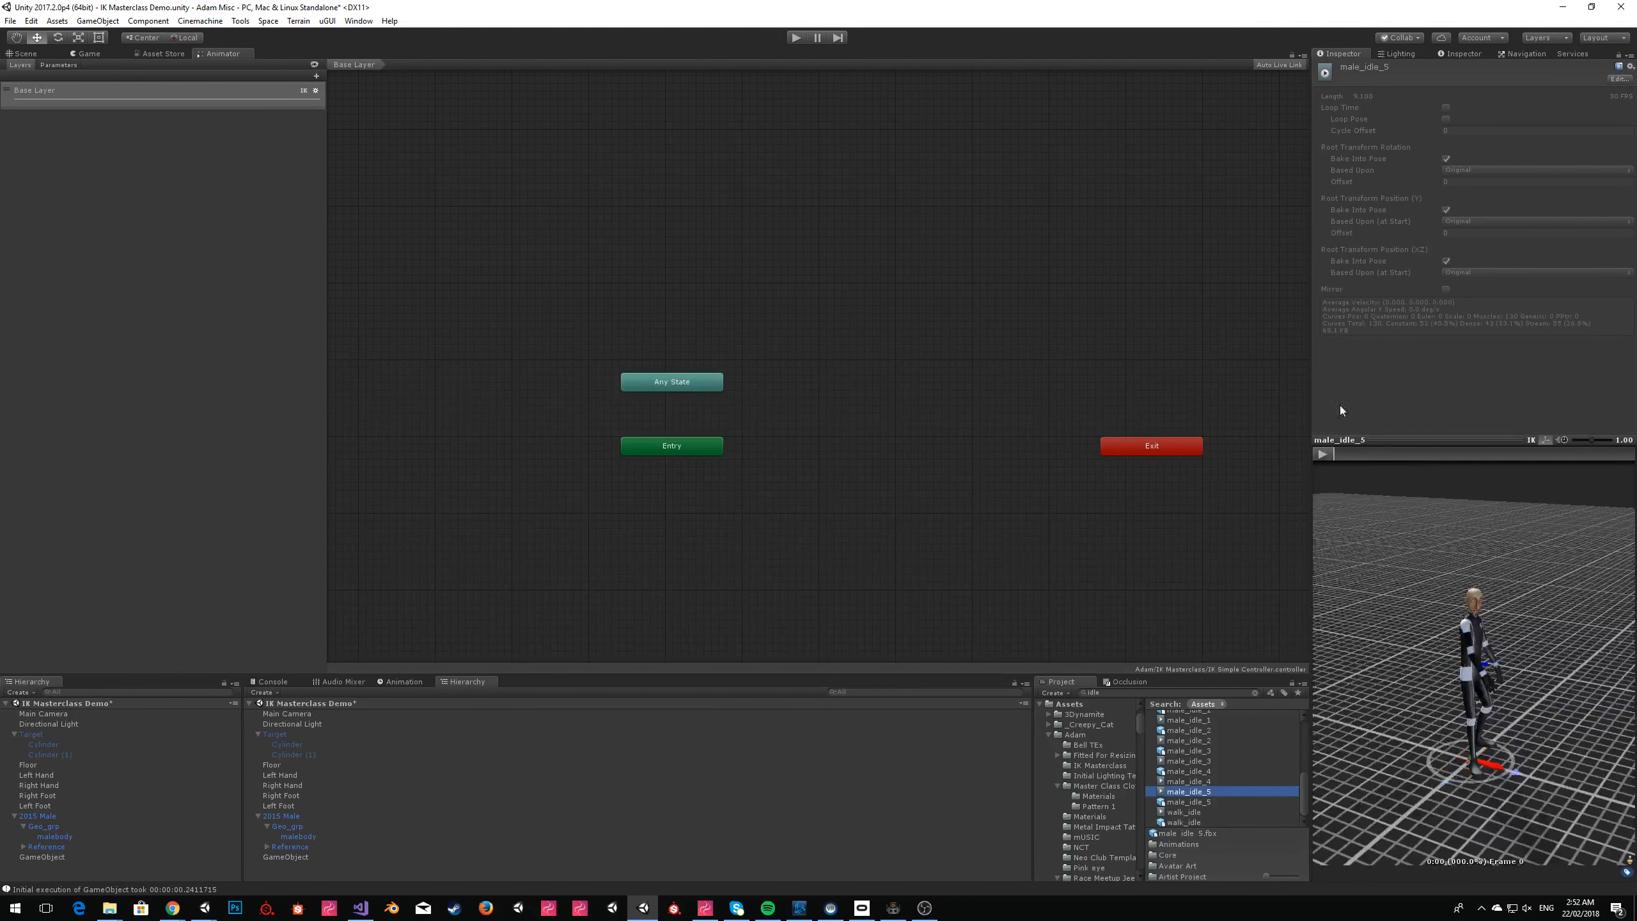
drag(1544, 600, 1373, 582)
scroll(1210, 755, up, 2)
scroll(1207, 777, down, 2)
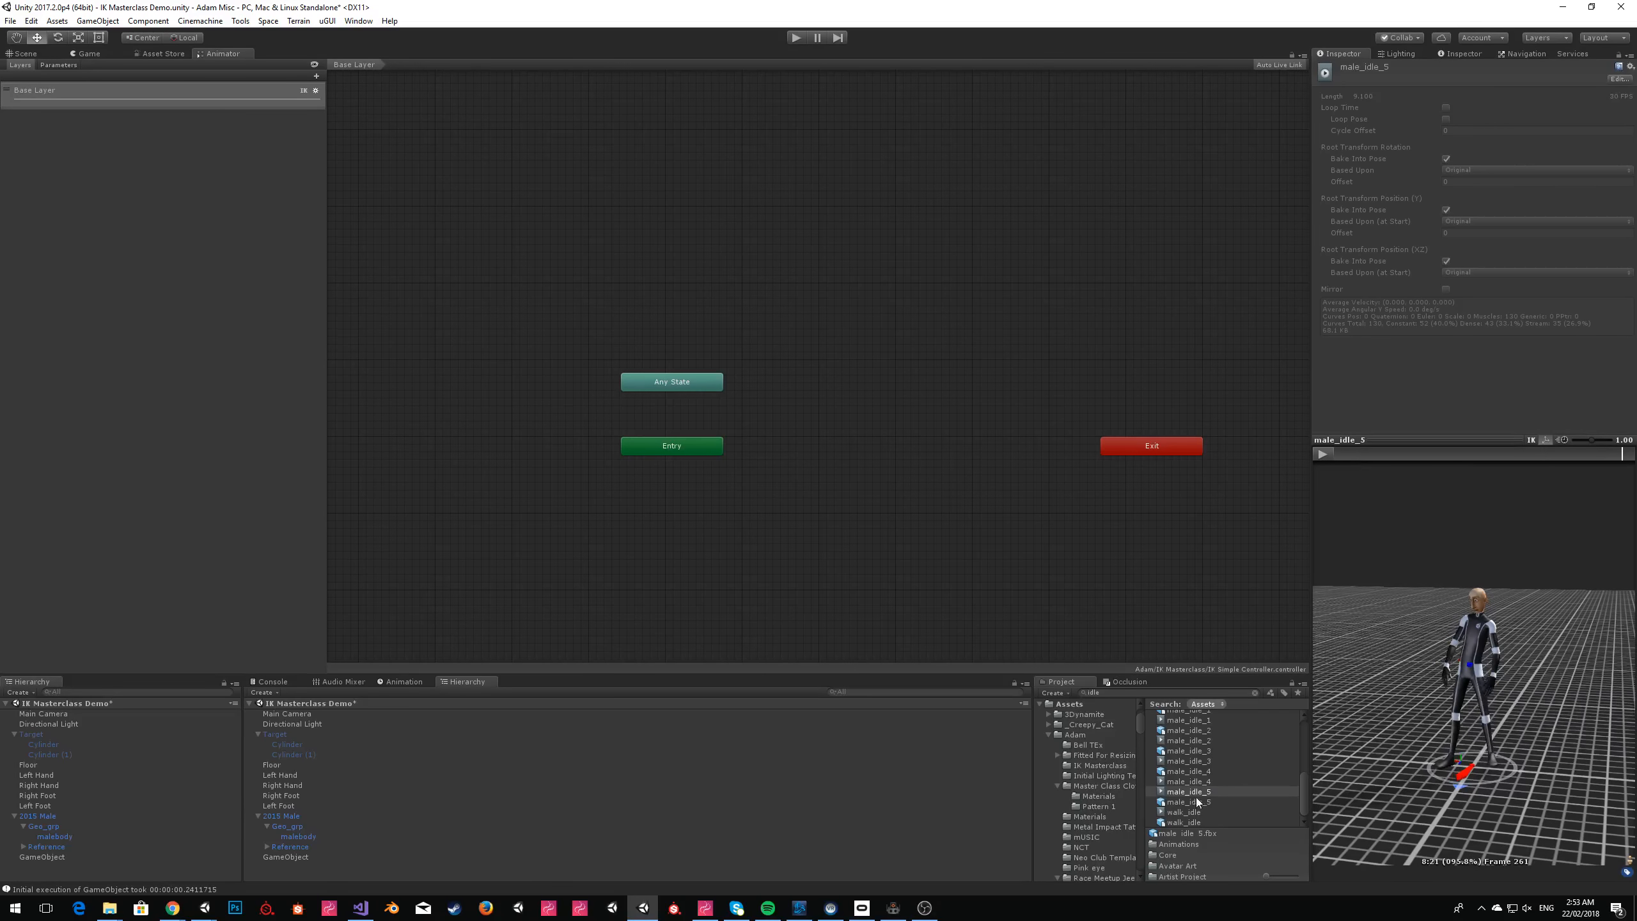
click(890, 393)
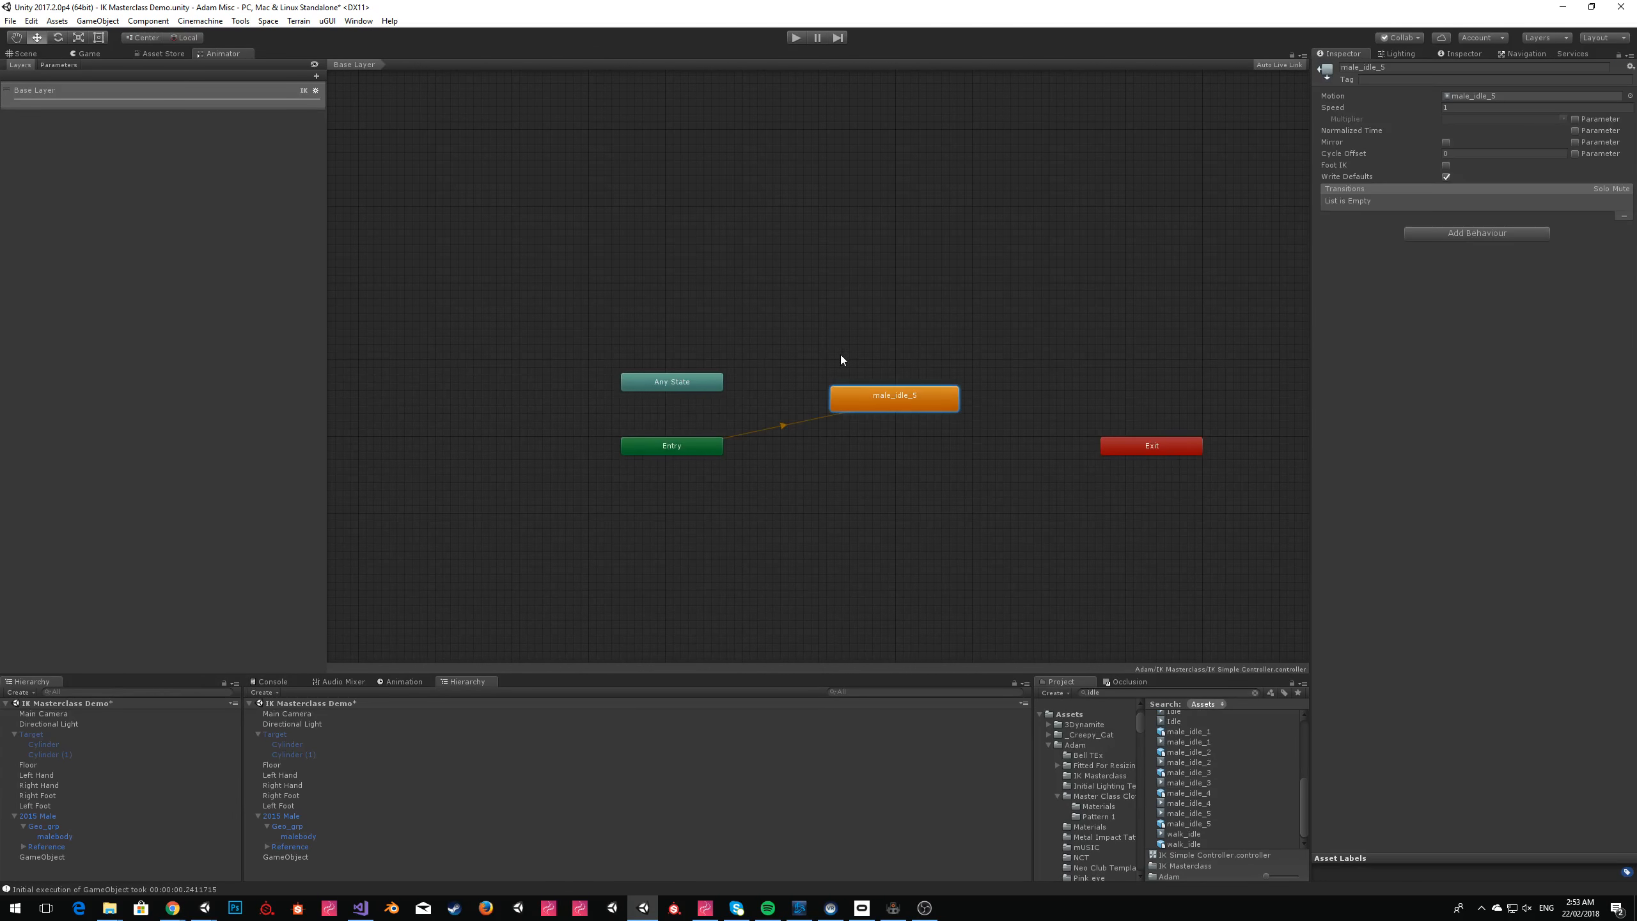
Run the scene with the idle state, dismiss the Editor Pack window, examine the dancing avatar in the Scene view and stop play mode.
click(61, 53)
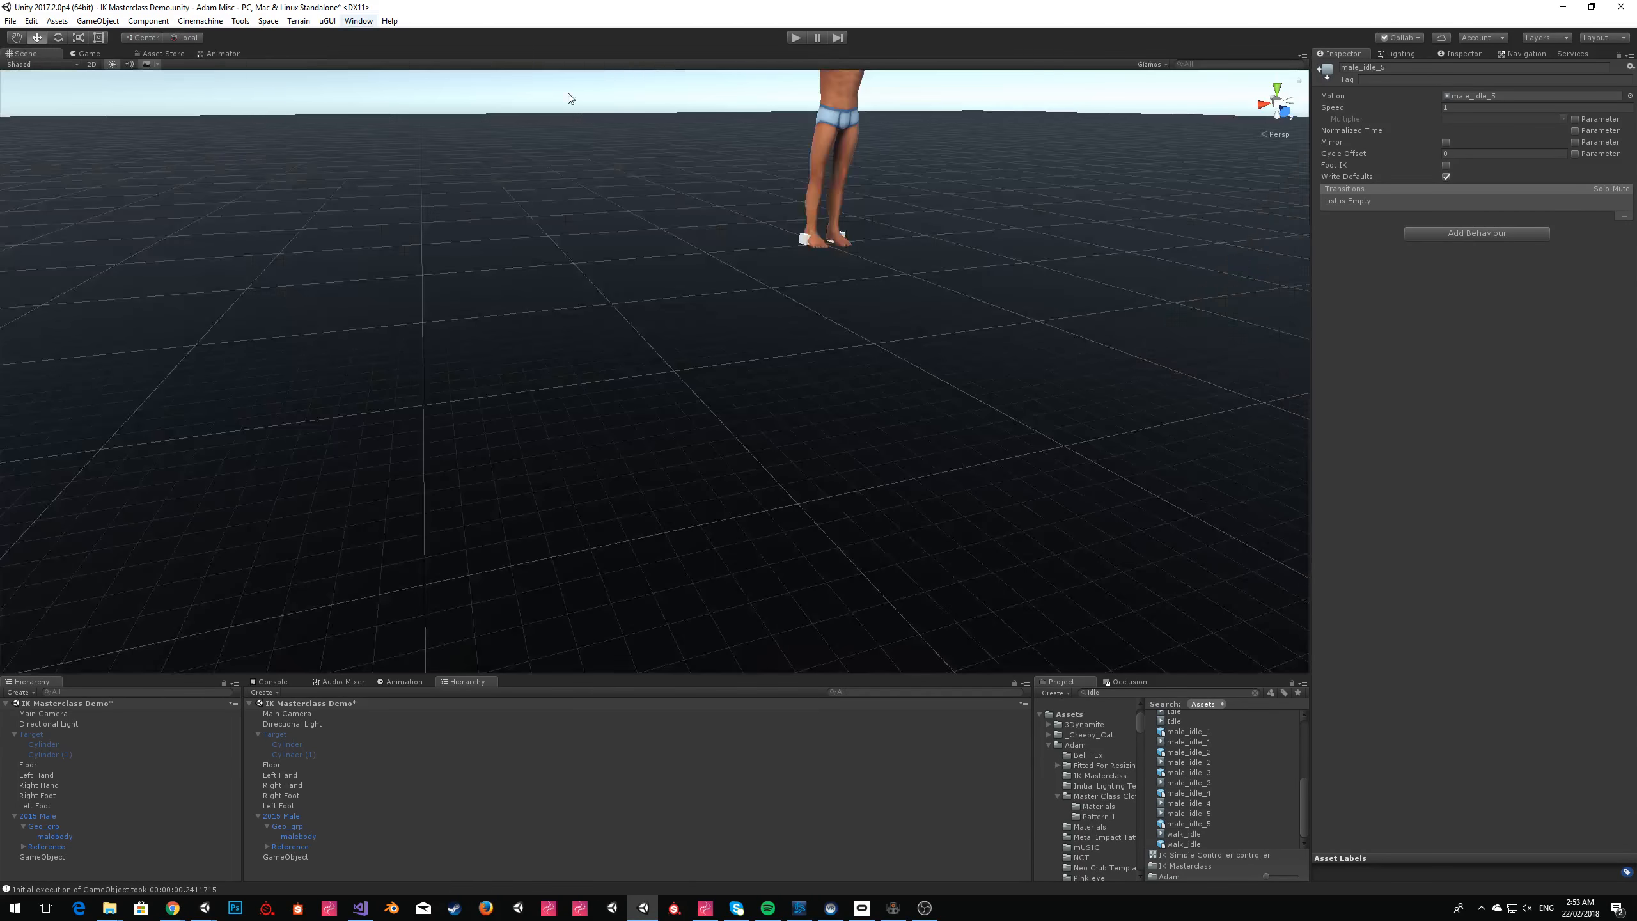
right_drag(632, 220, 671, 123)
alt+drag(670, 123, 757, 167)
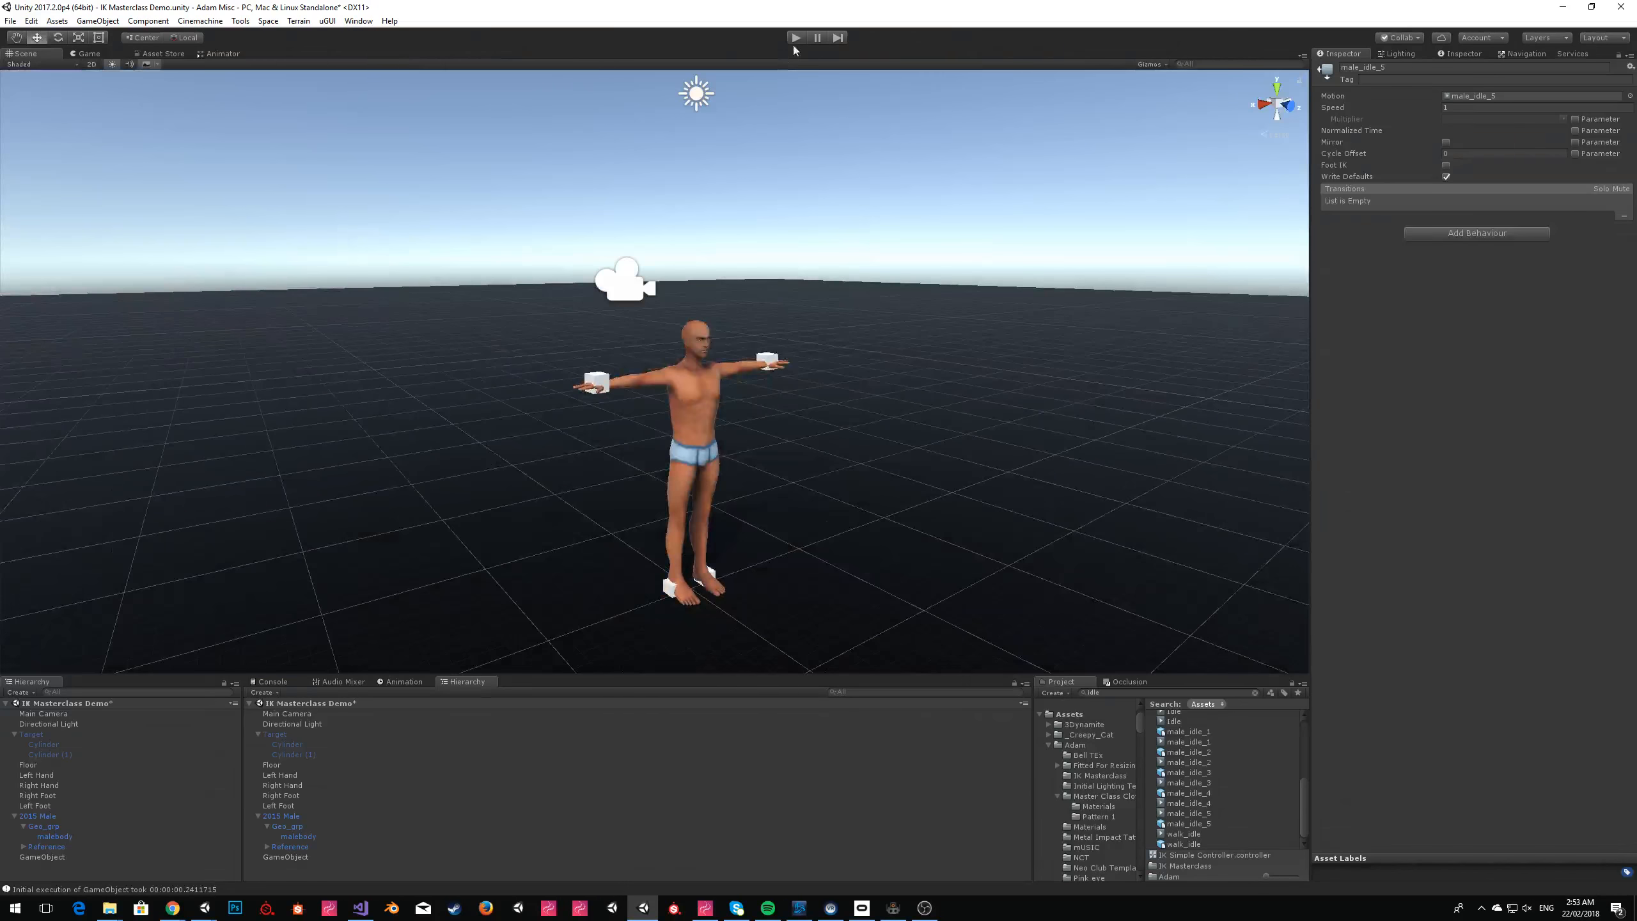
click(794, 37)
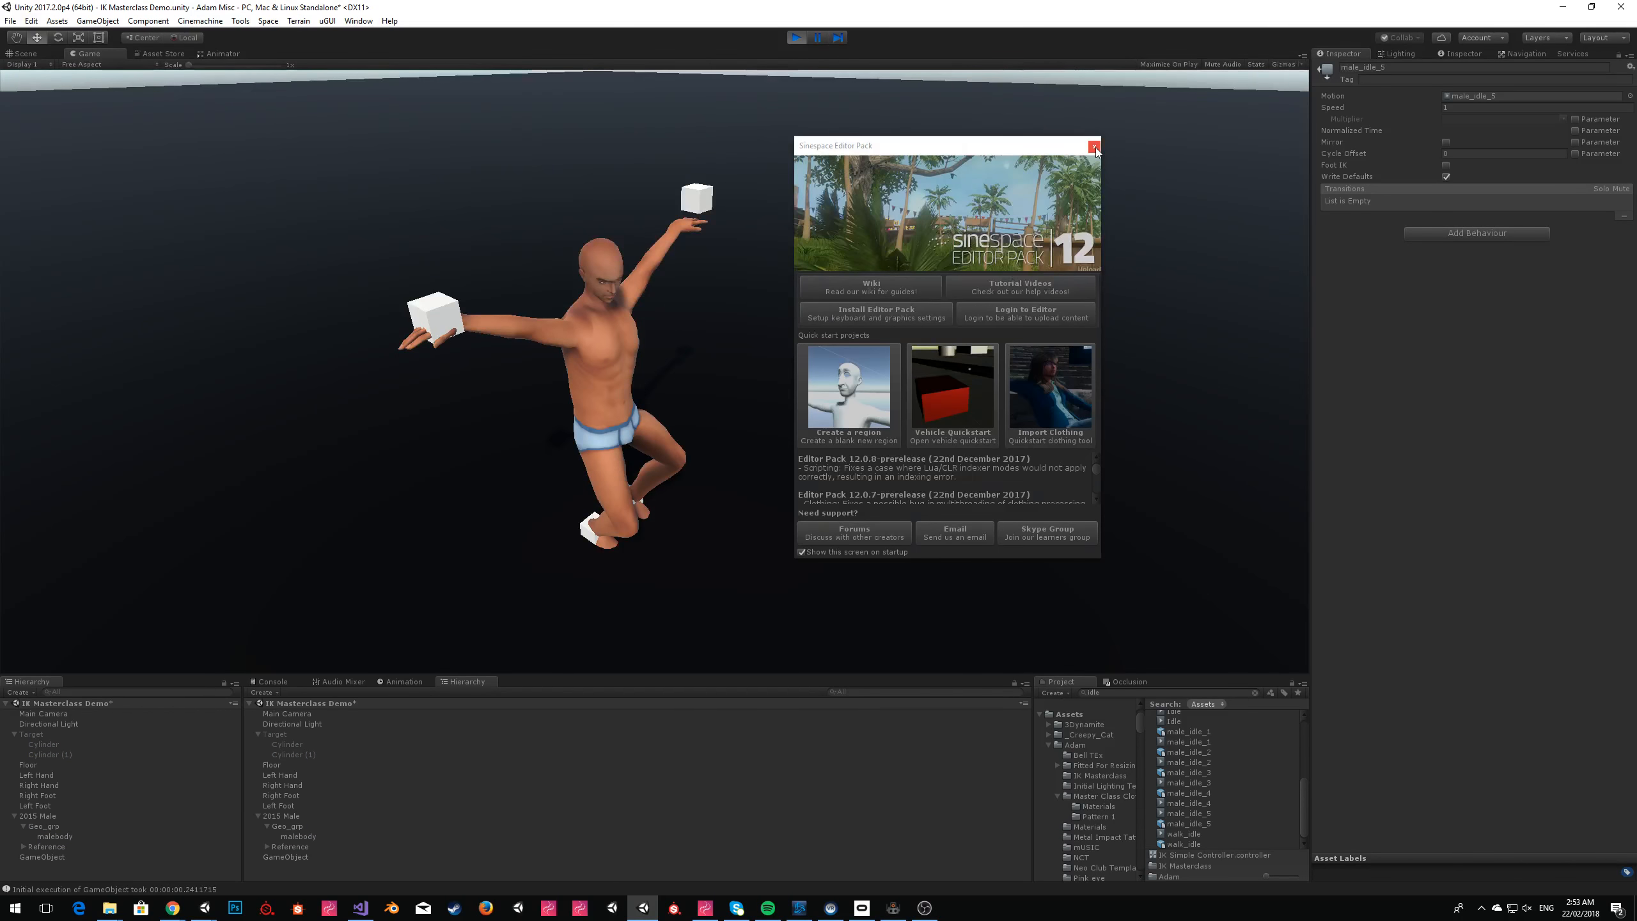
click(1093, 147)
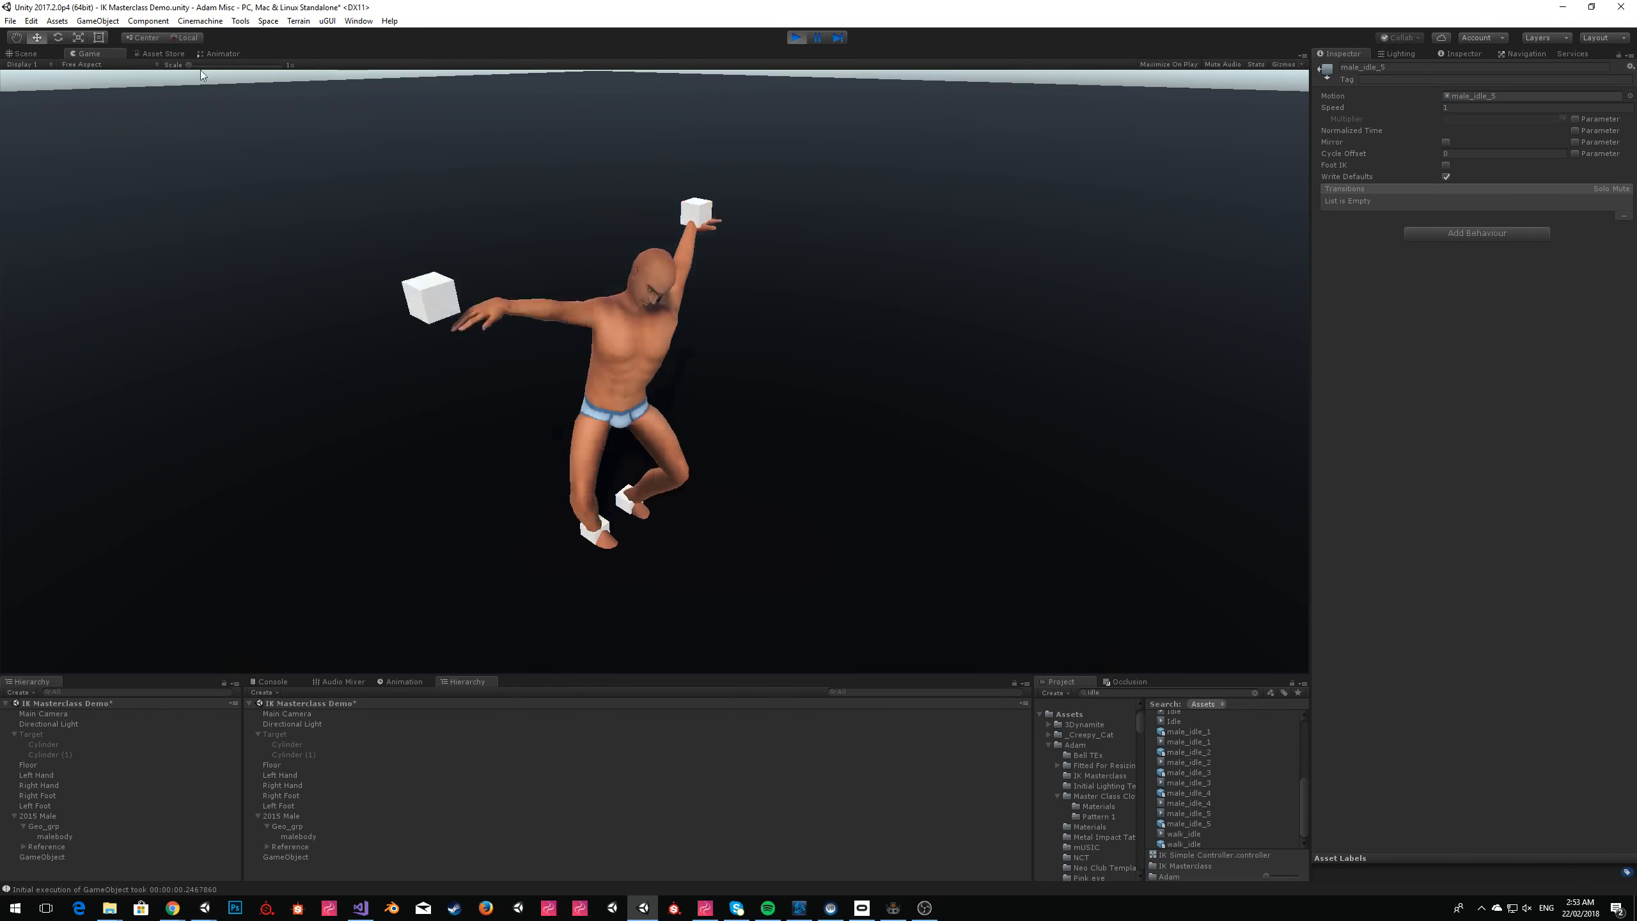
click(36, 54)
right_drag(1214, 353, 1063, 201)
key(w)
key(w)
click(804, 43)
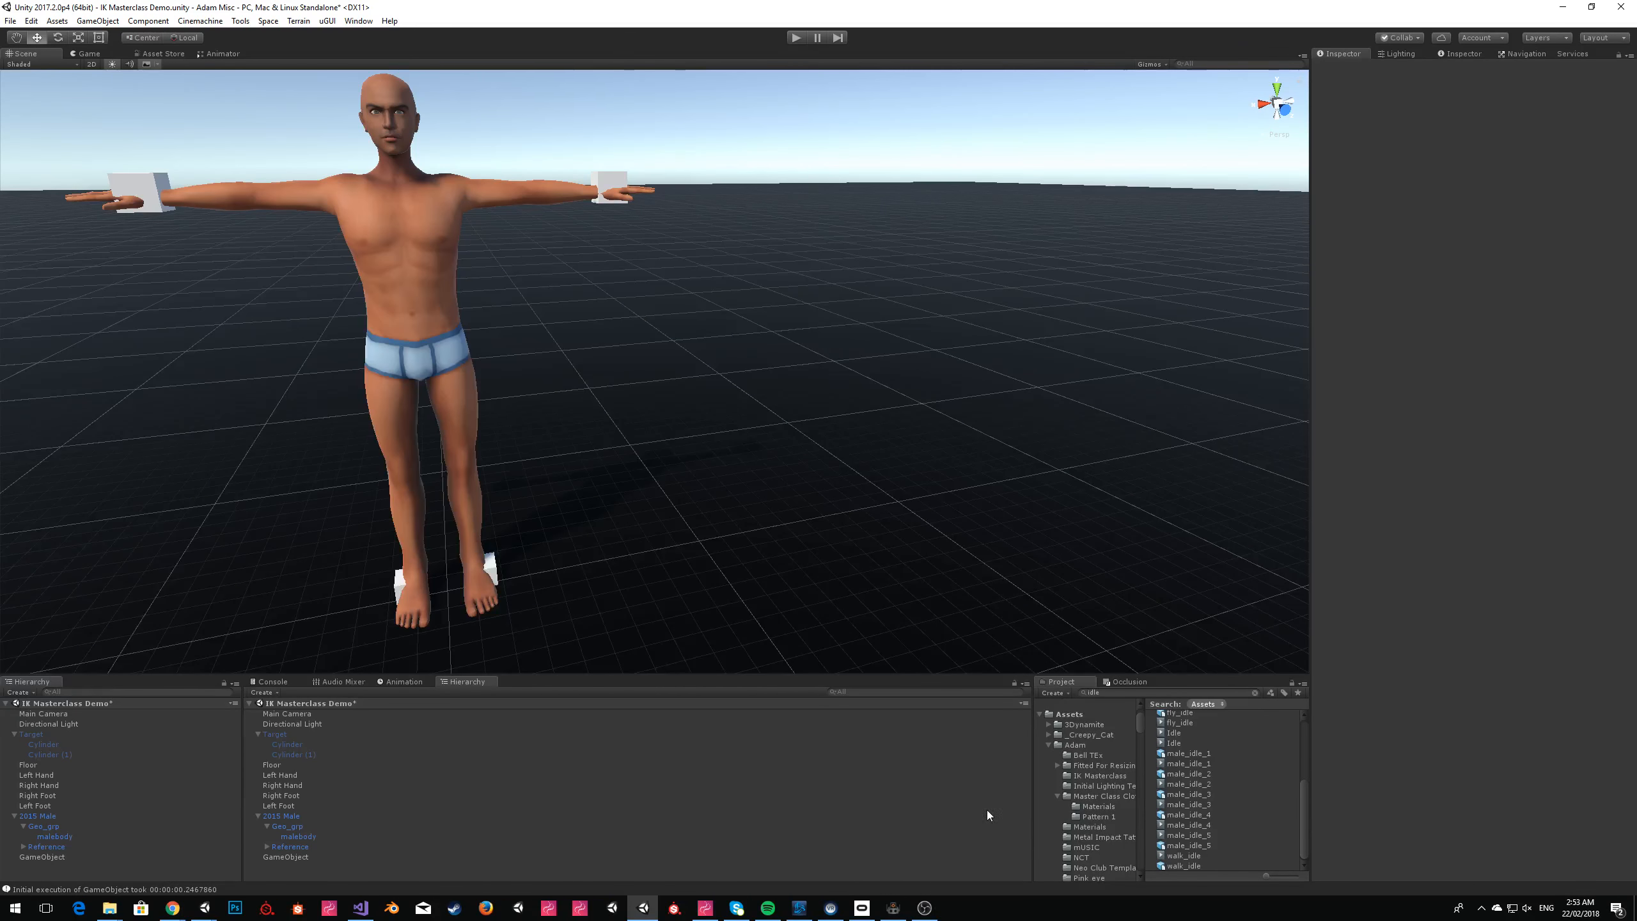
Switch to ZeroBrane Studio and set the Space.Time multiplier to 4 for the hips' x movement and 6 for the left hand.
click(893, 908)
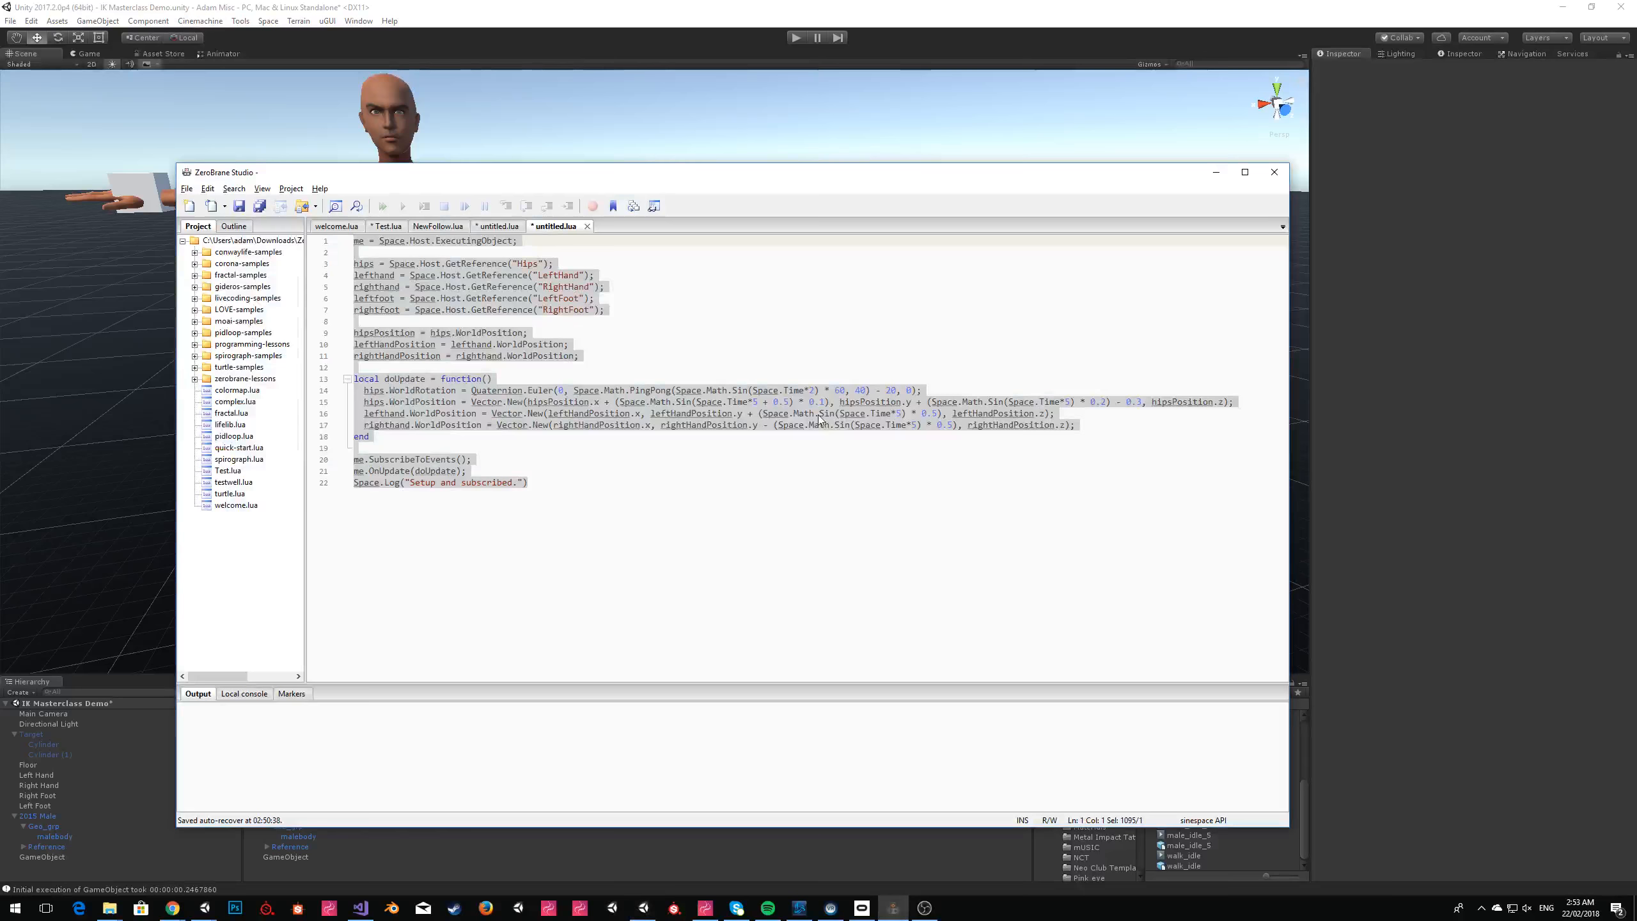
click(757, 403)
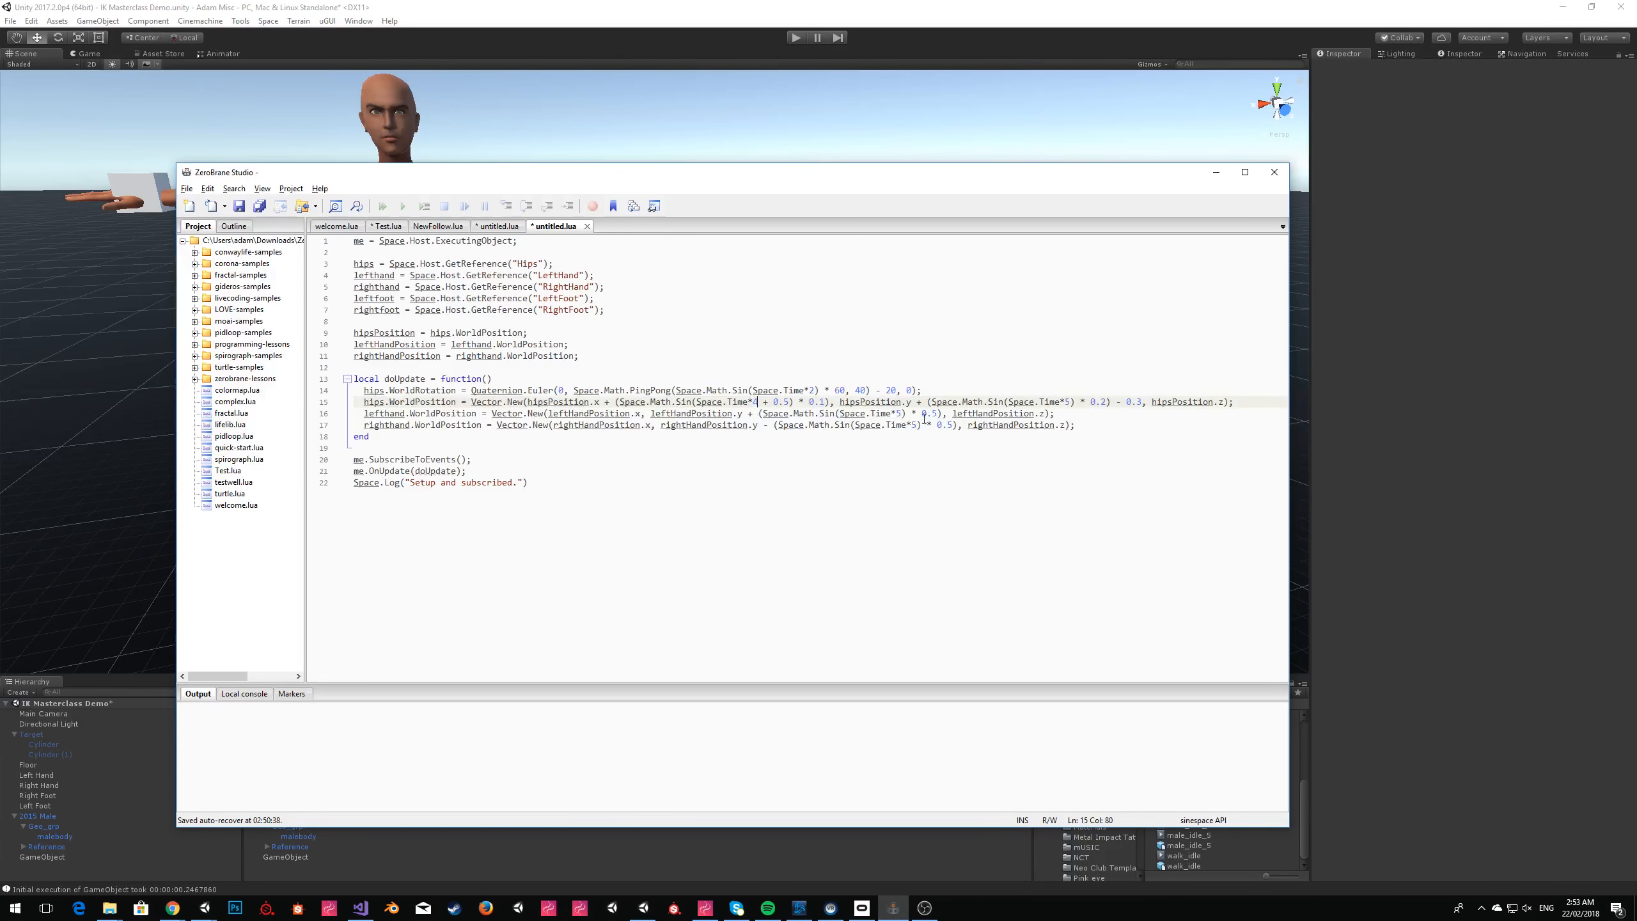
click(901, 413)
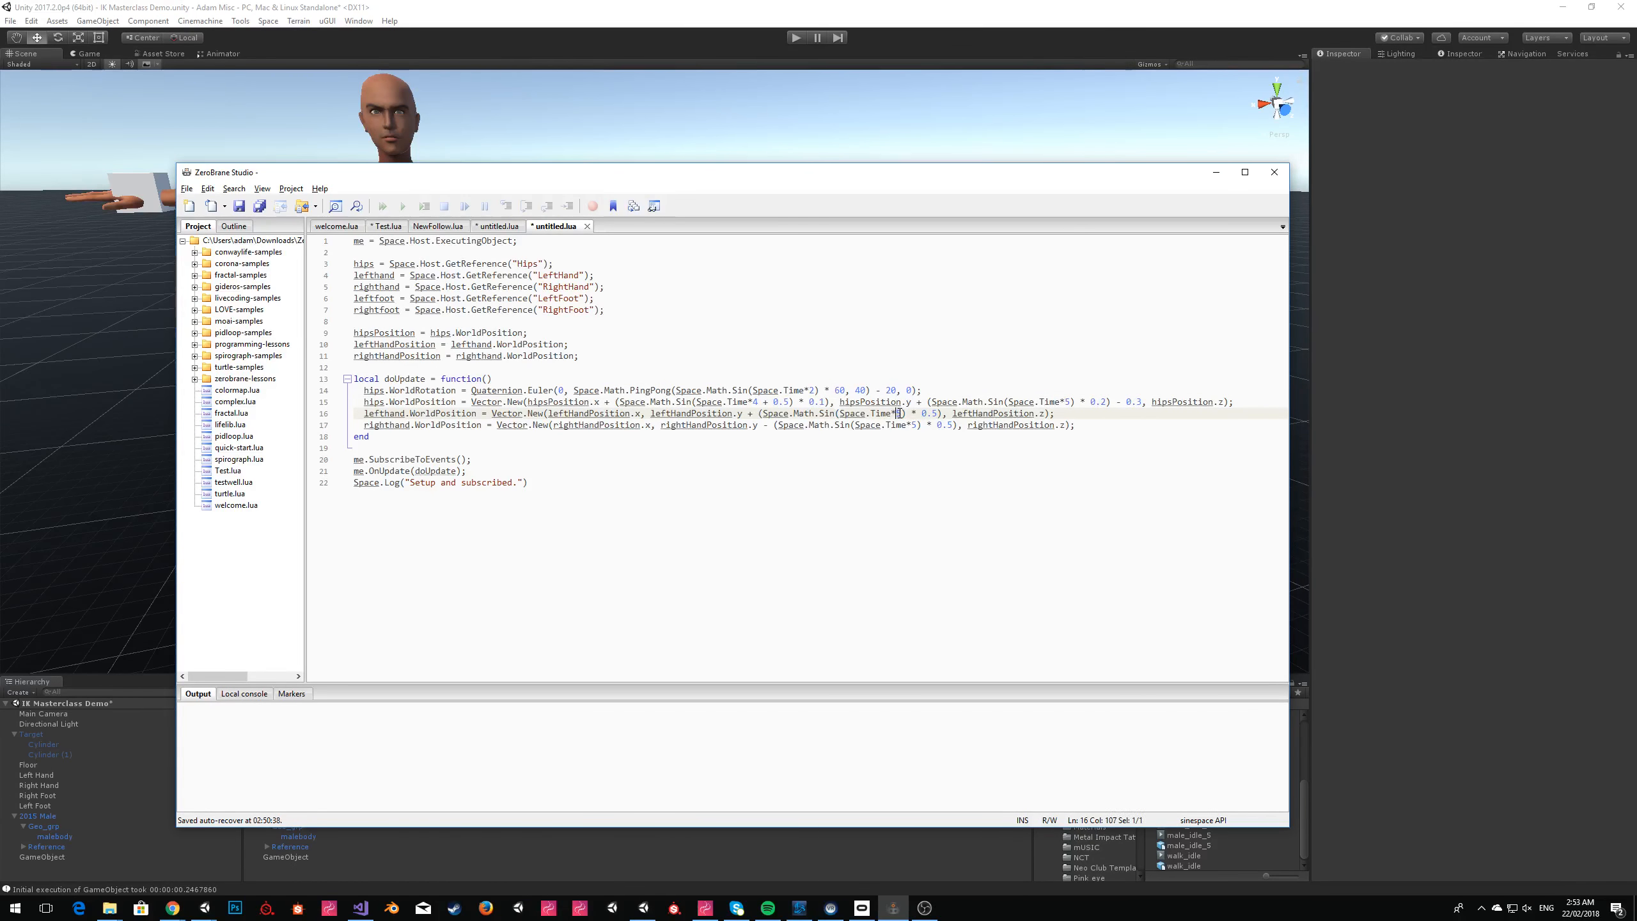
click(779, 470)
Copy the whole edited script and replace the script contents of the GameObject's Scripting Runtime component in Unity with it.
key(ctrl+a)
key(ctrl+c)
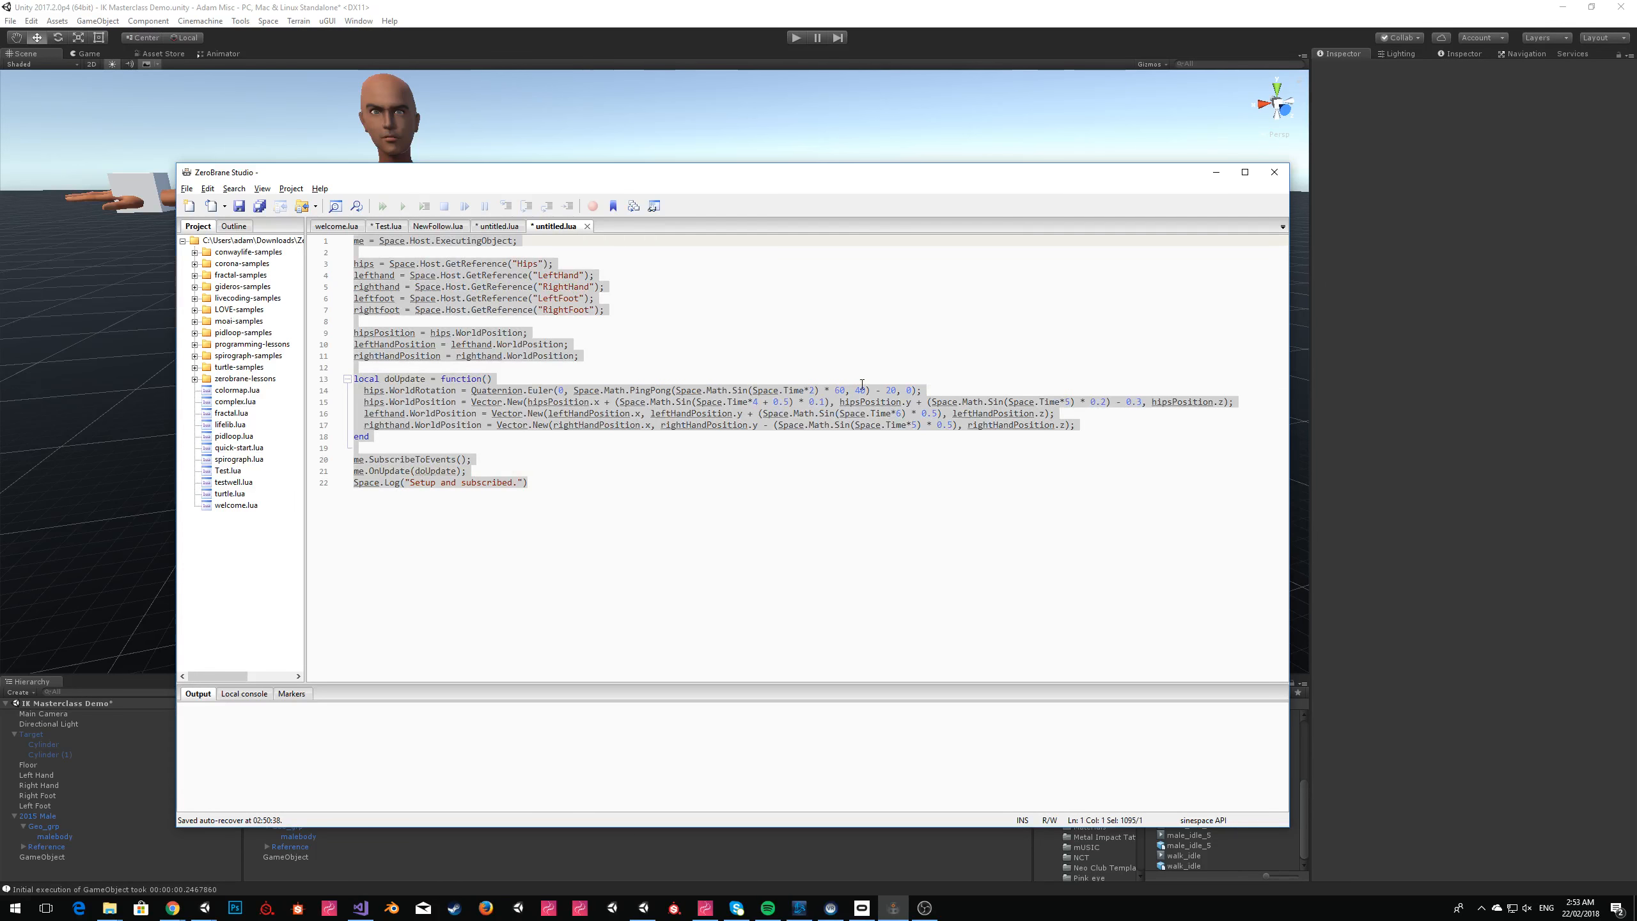
click(9, 757)
click(56, 857)
click(1504, 307)
key(ctrl+v)
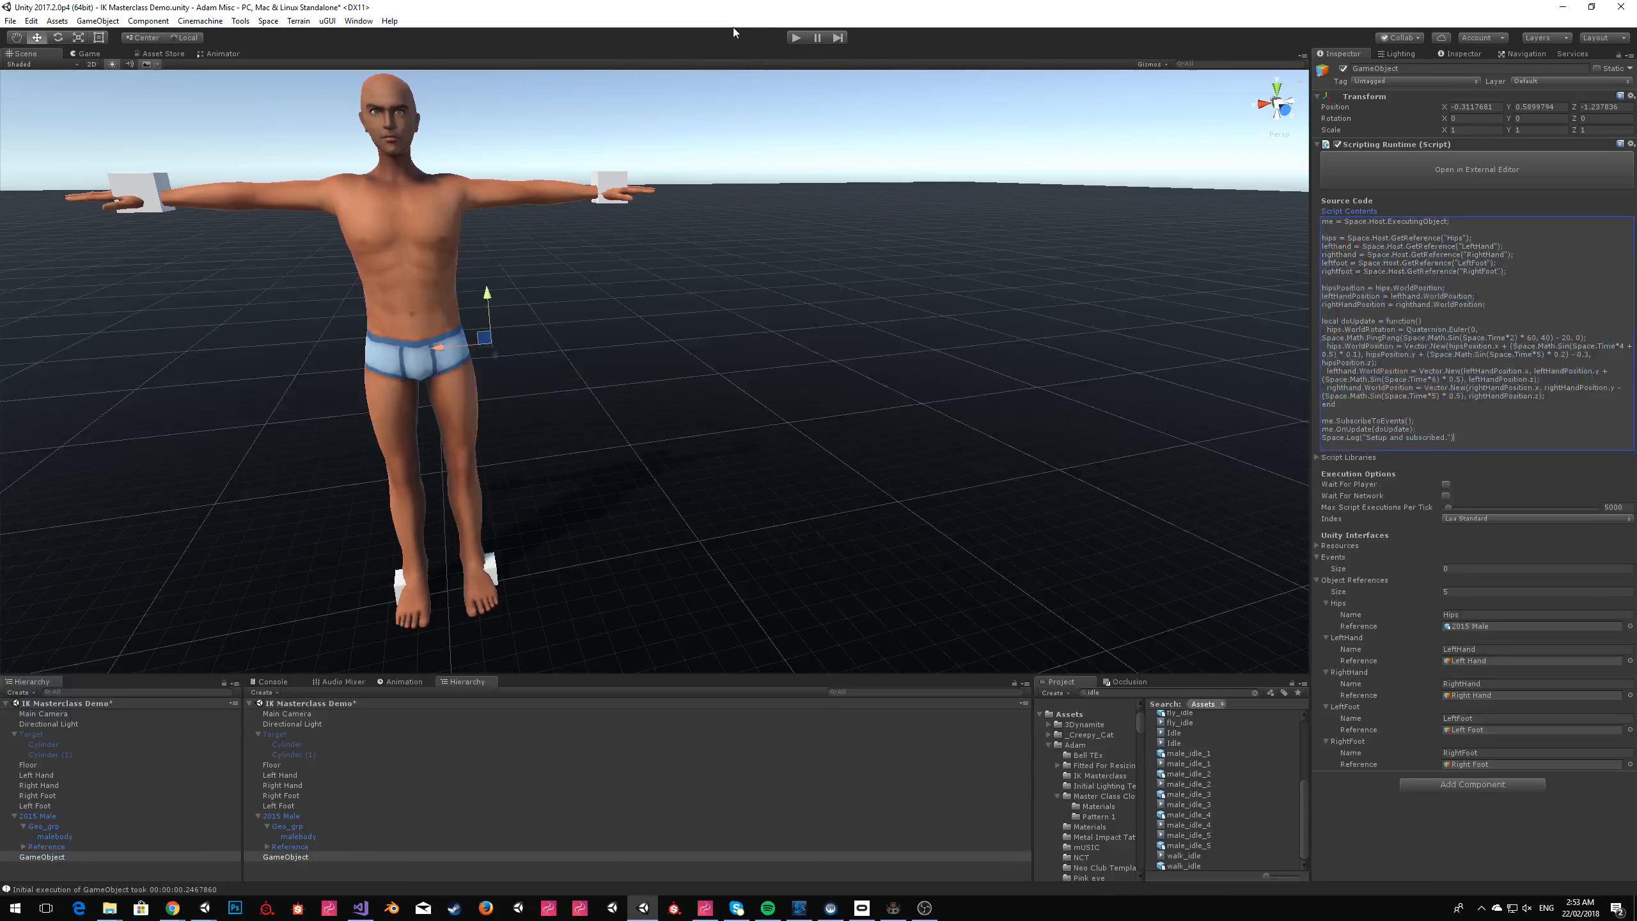
Run the scene with the updated script, dismiss the Editor Pack window and examine the dance in the Scene view.
click(796, 37)
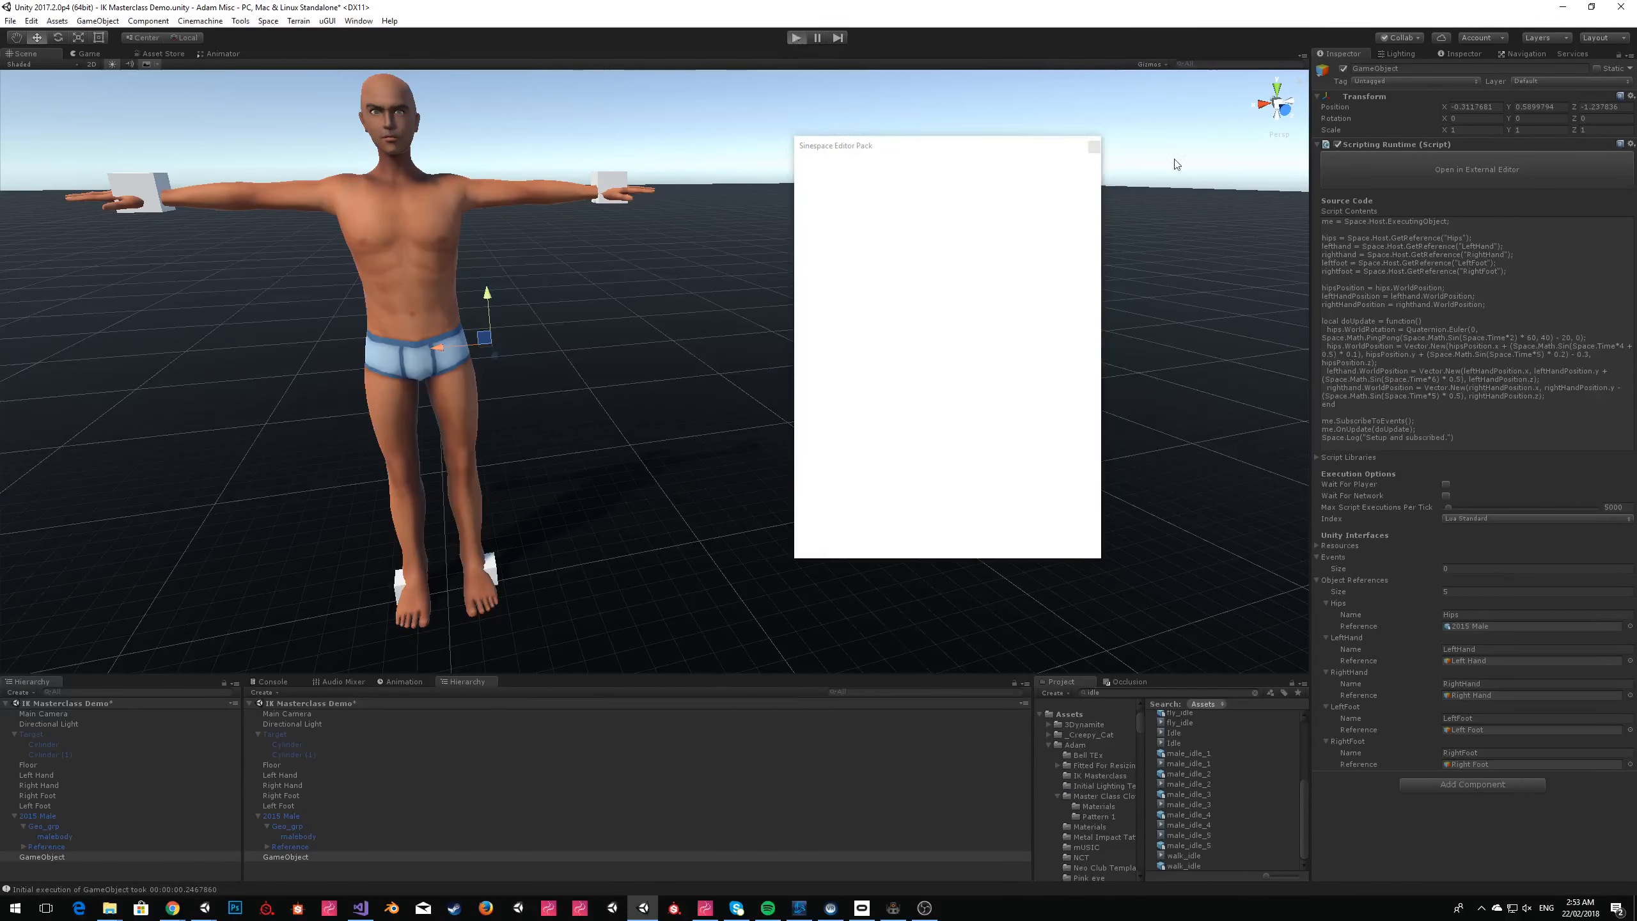
click(1095, 147)
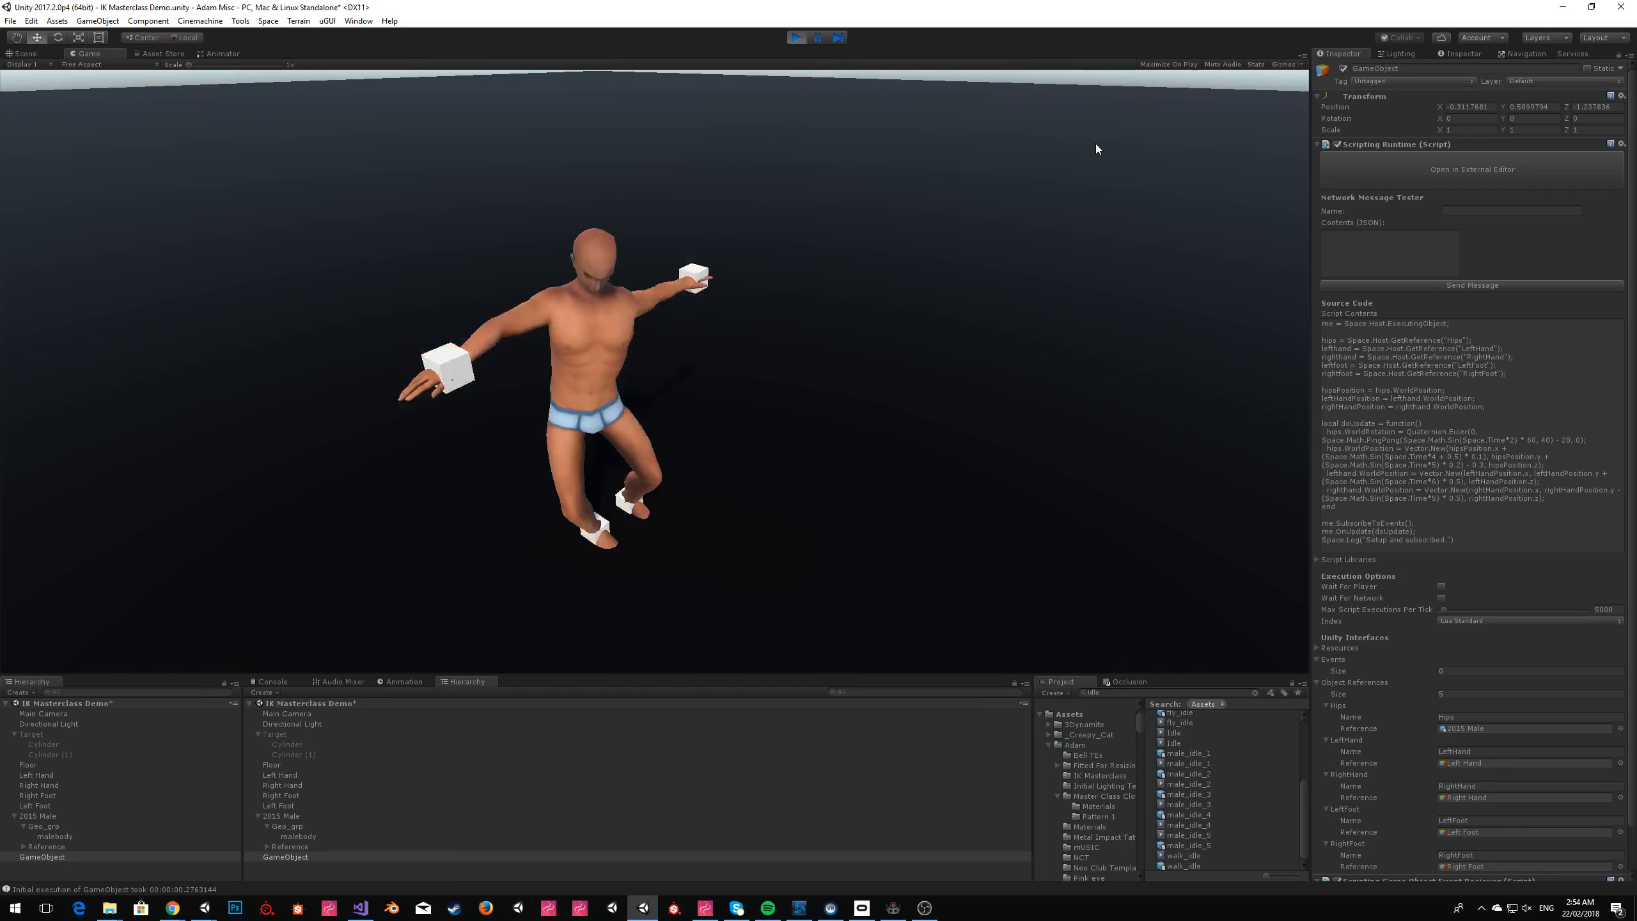
click(23, 54)
click(908, 142)
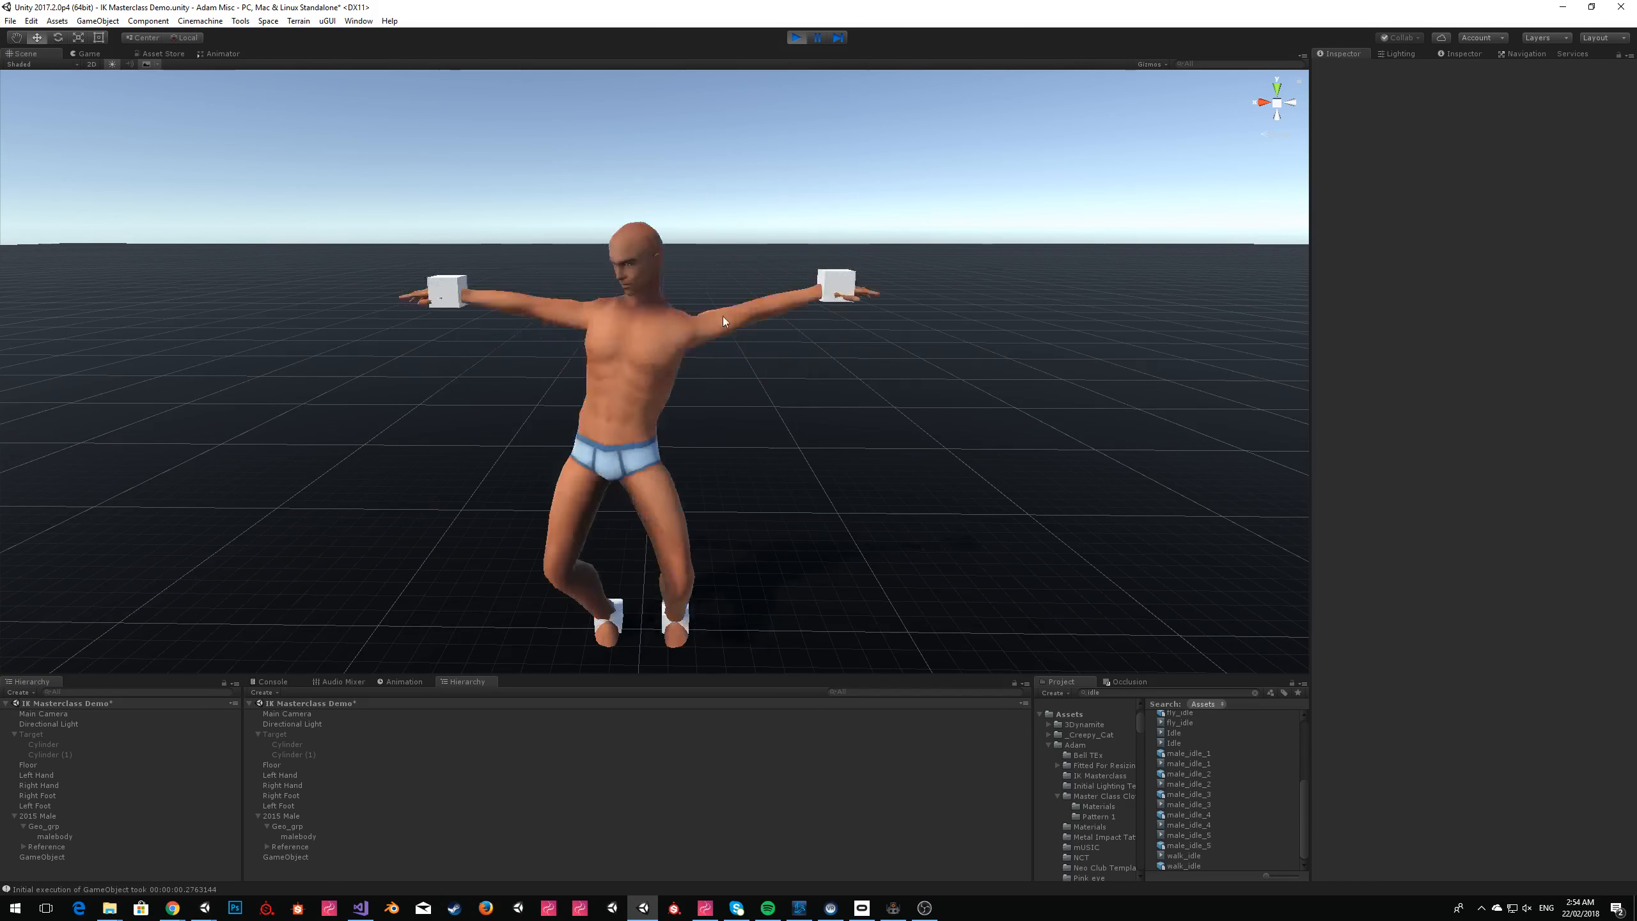
click(635, 442)
Turn off Rotation Goal for the 2015 Male's Right Hand and Left Hand IK tasks during play, leaving it on for both feet.
click(46, 817)
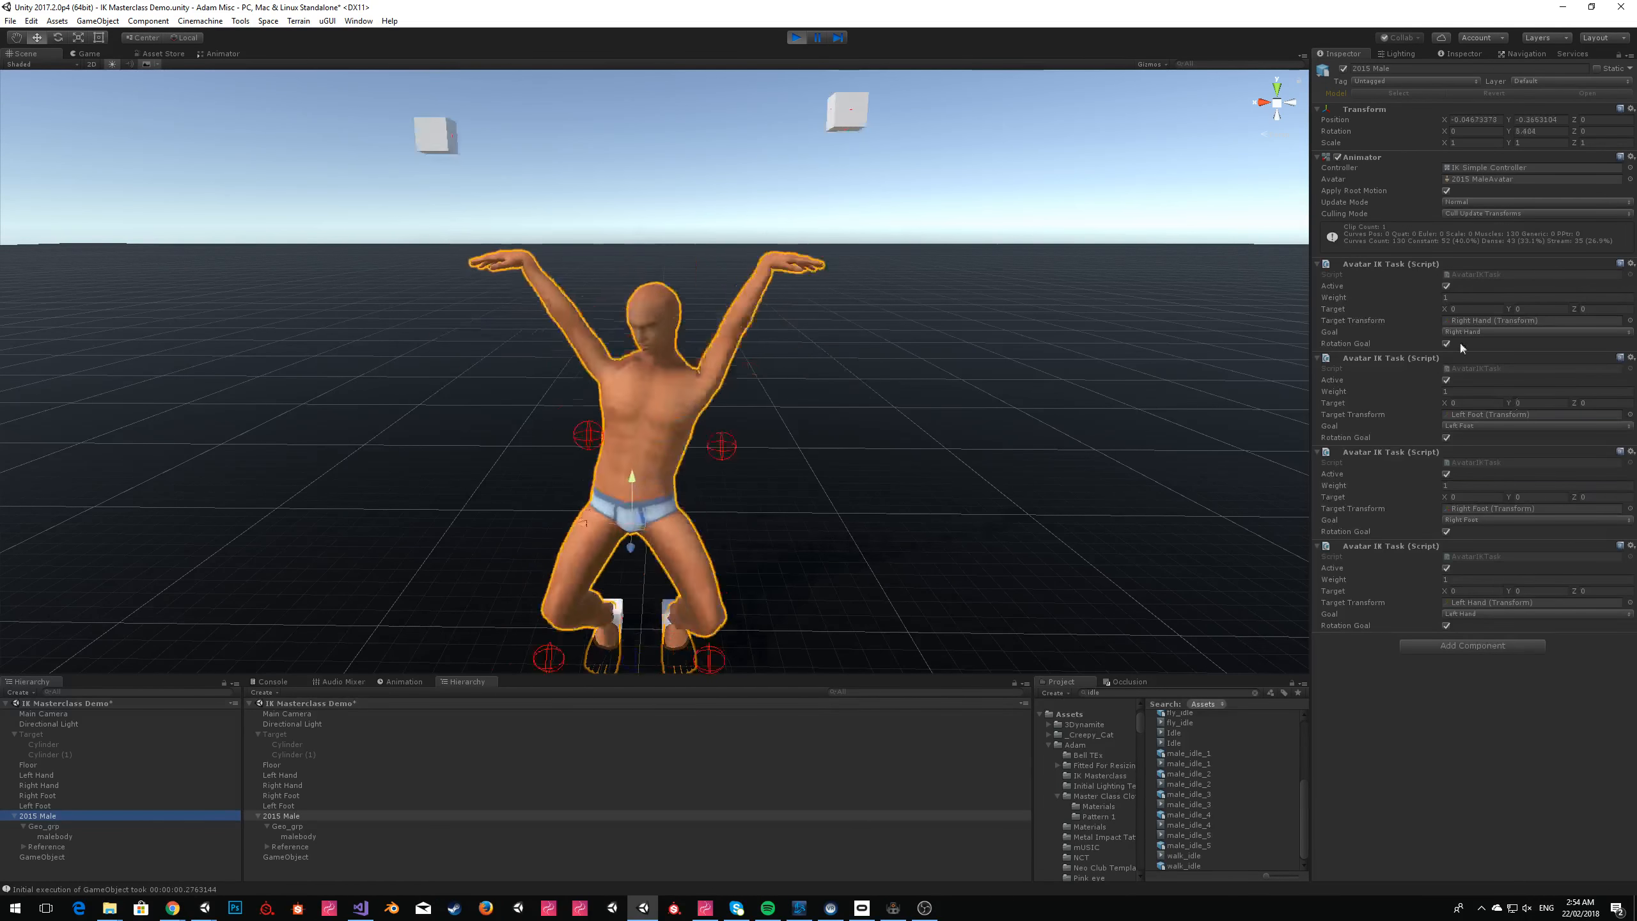
click(1446, 343)
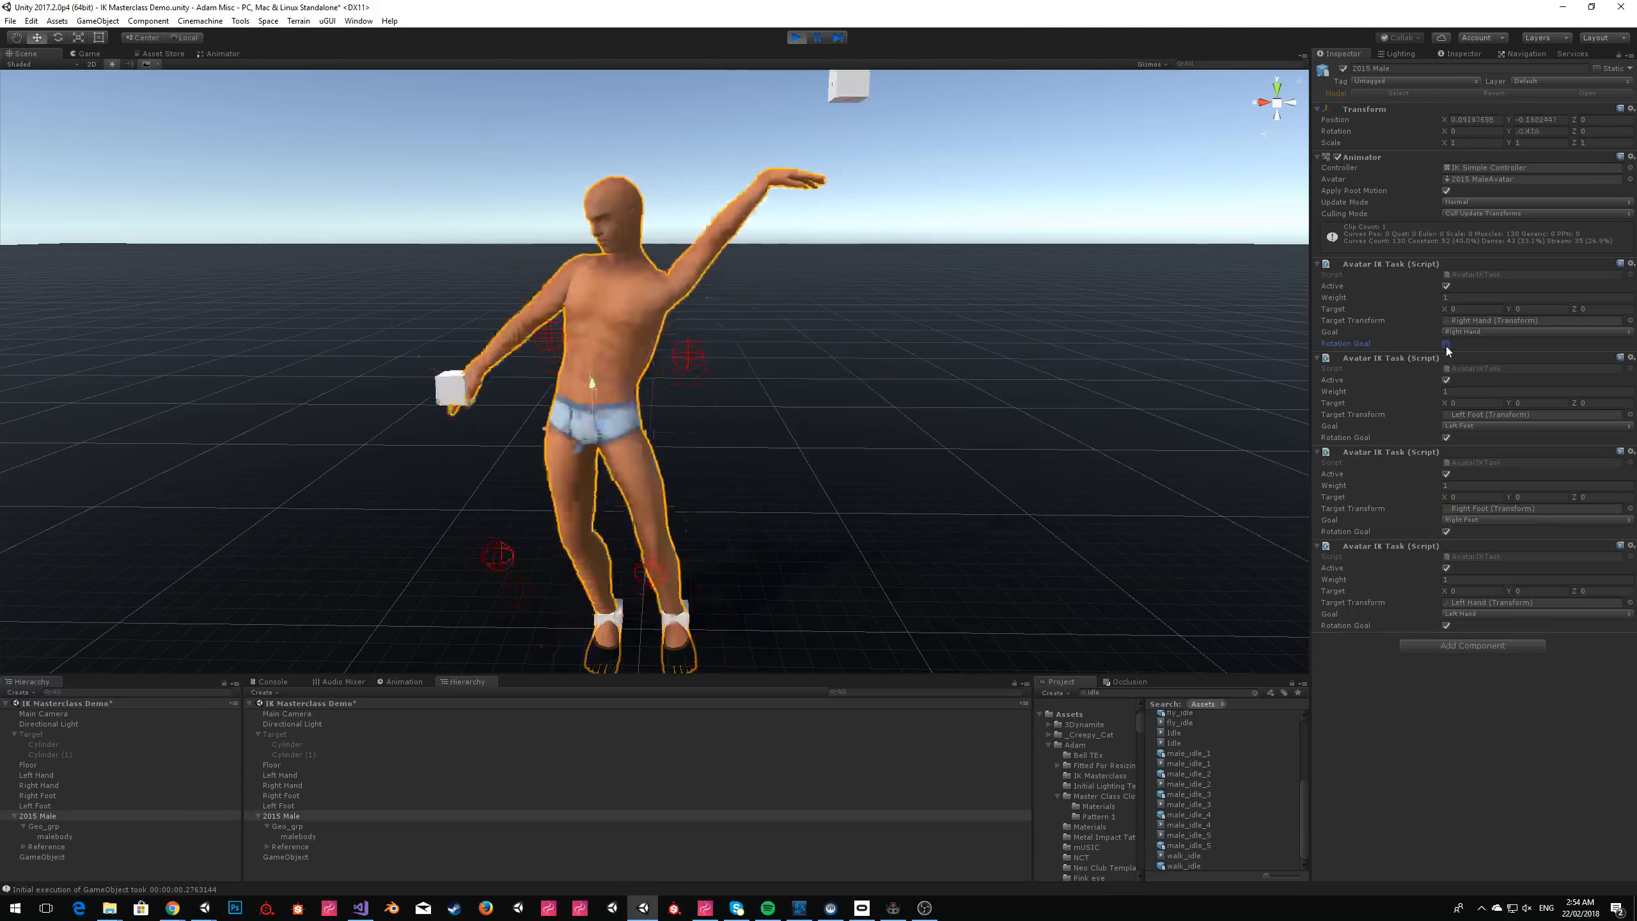
click(1447, 437)
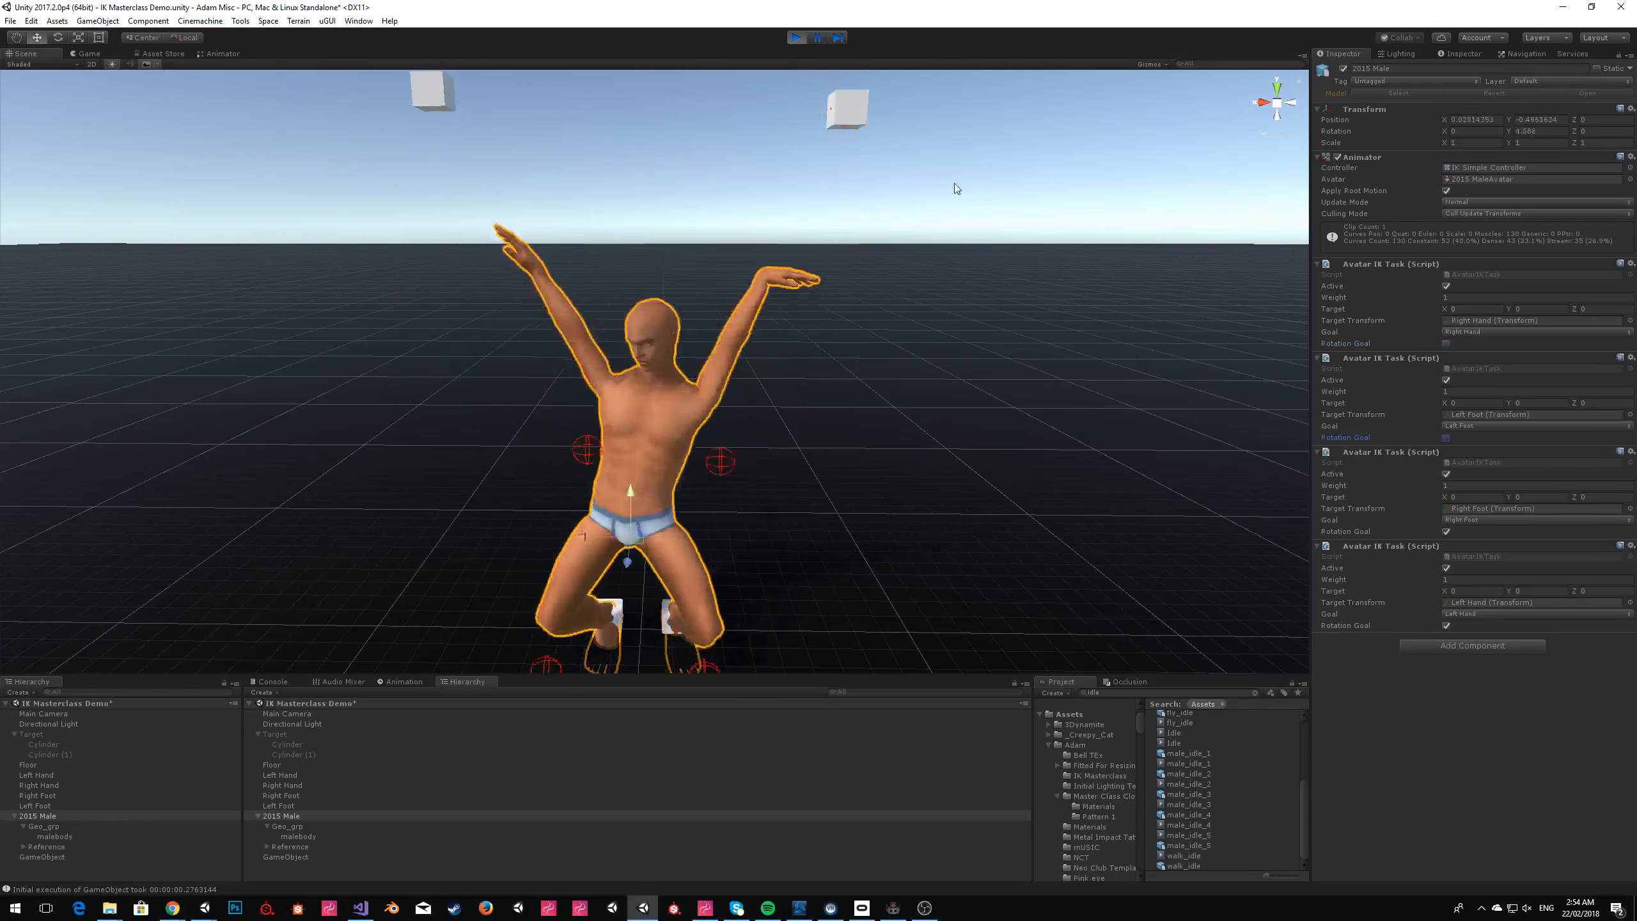
click(1447, 438)
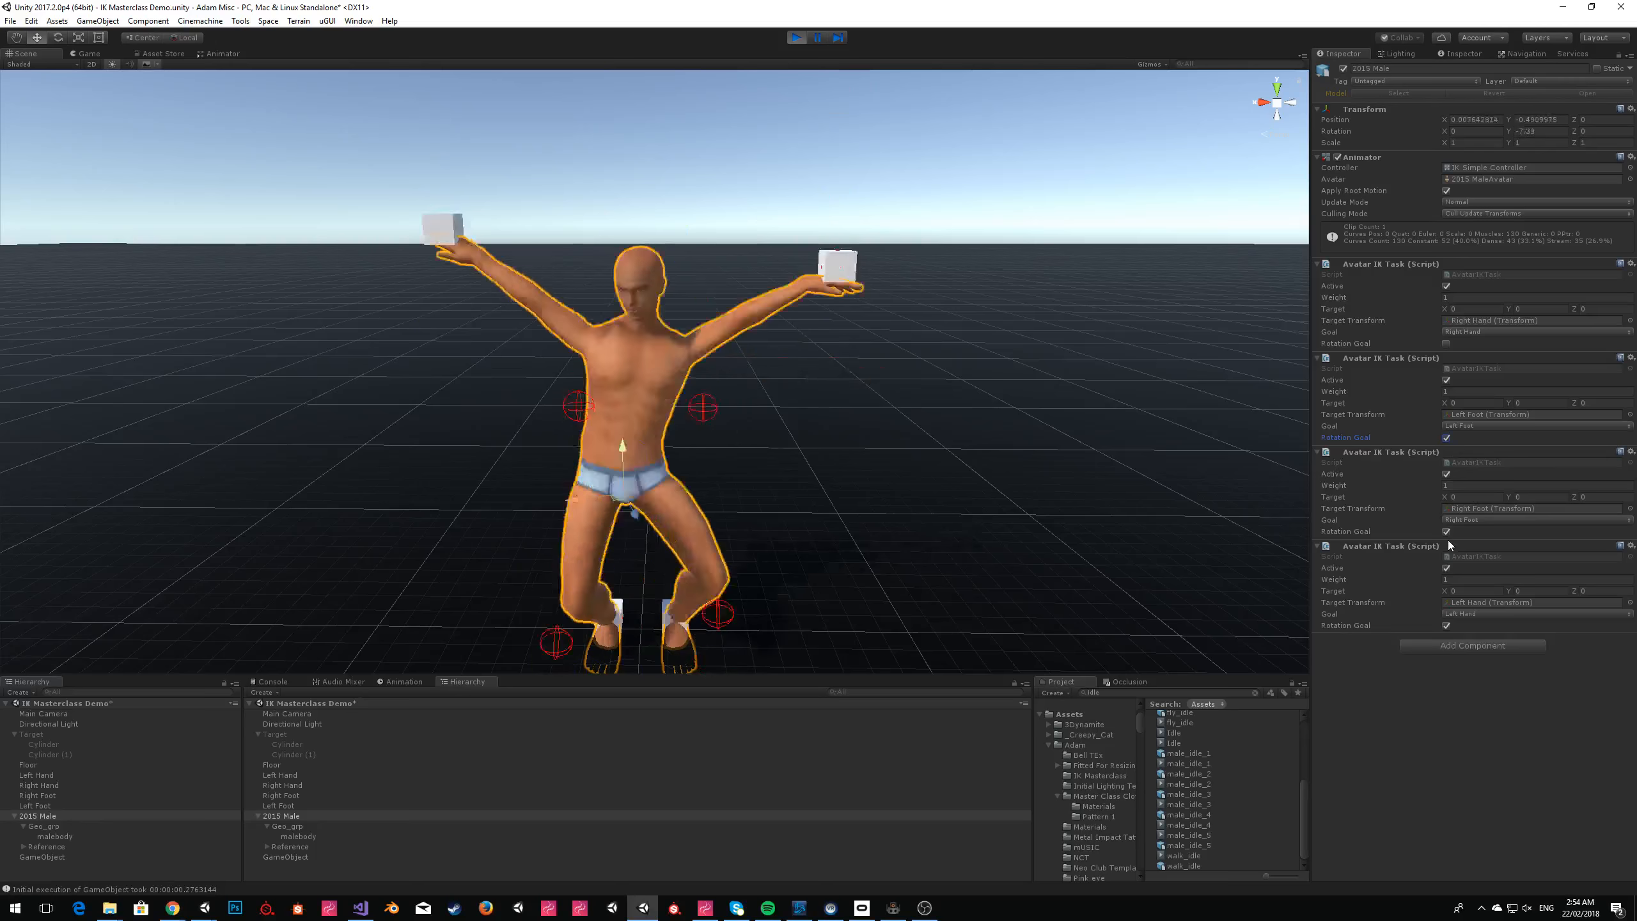
click(1447, 626)
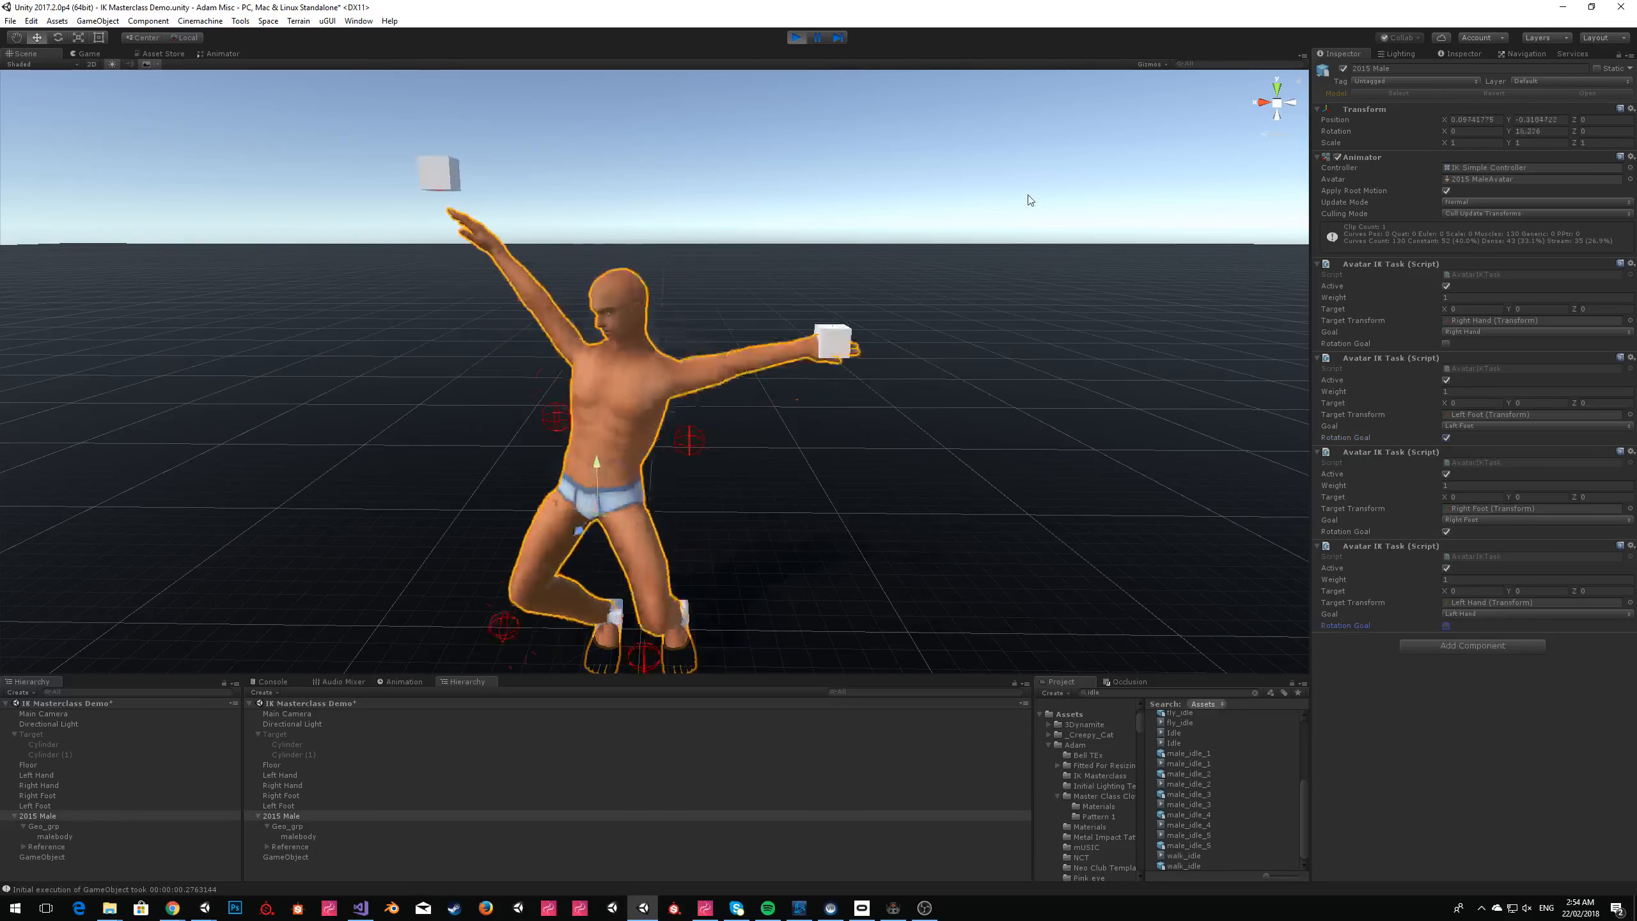
Hide the four hand and foot cubes during play by disabling their Mesh Renderers and examine the dance without them.
click(51, 804)
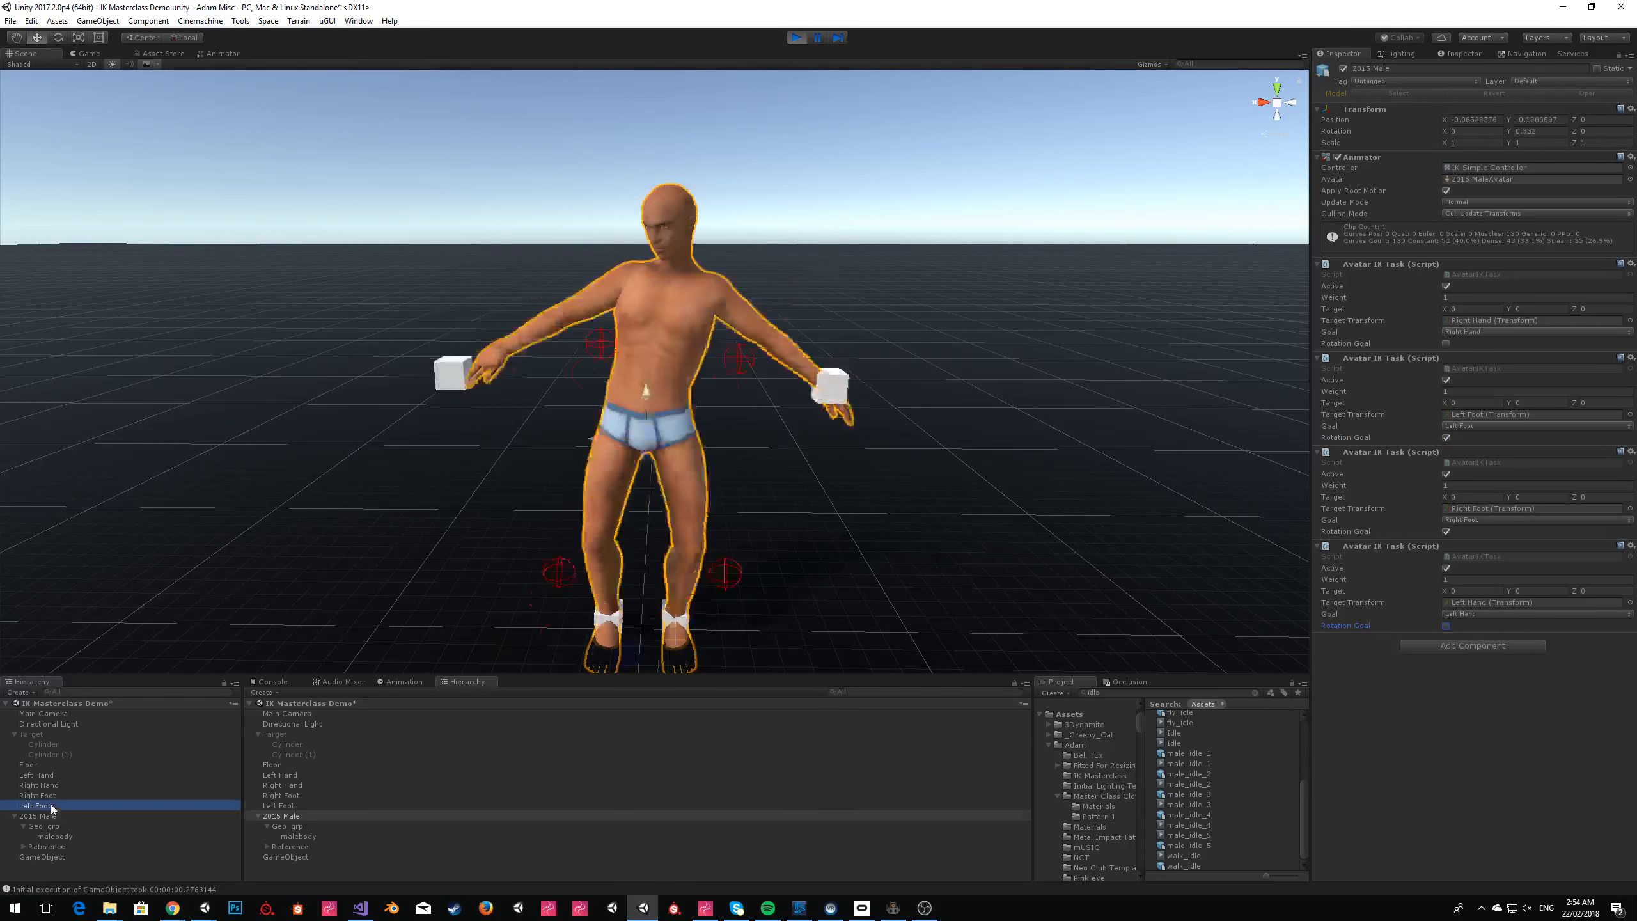
shift+click(39, 774)
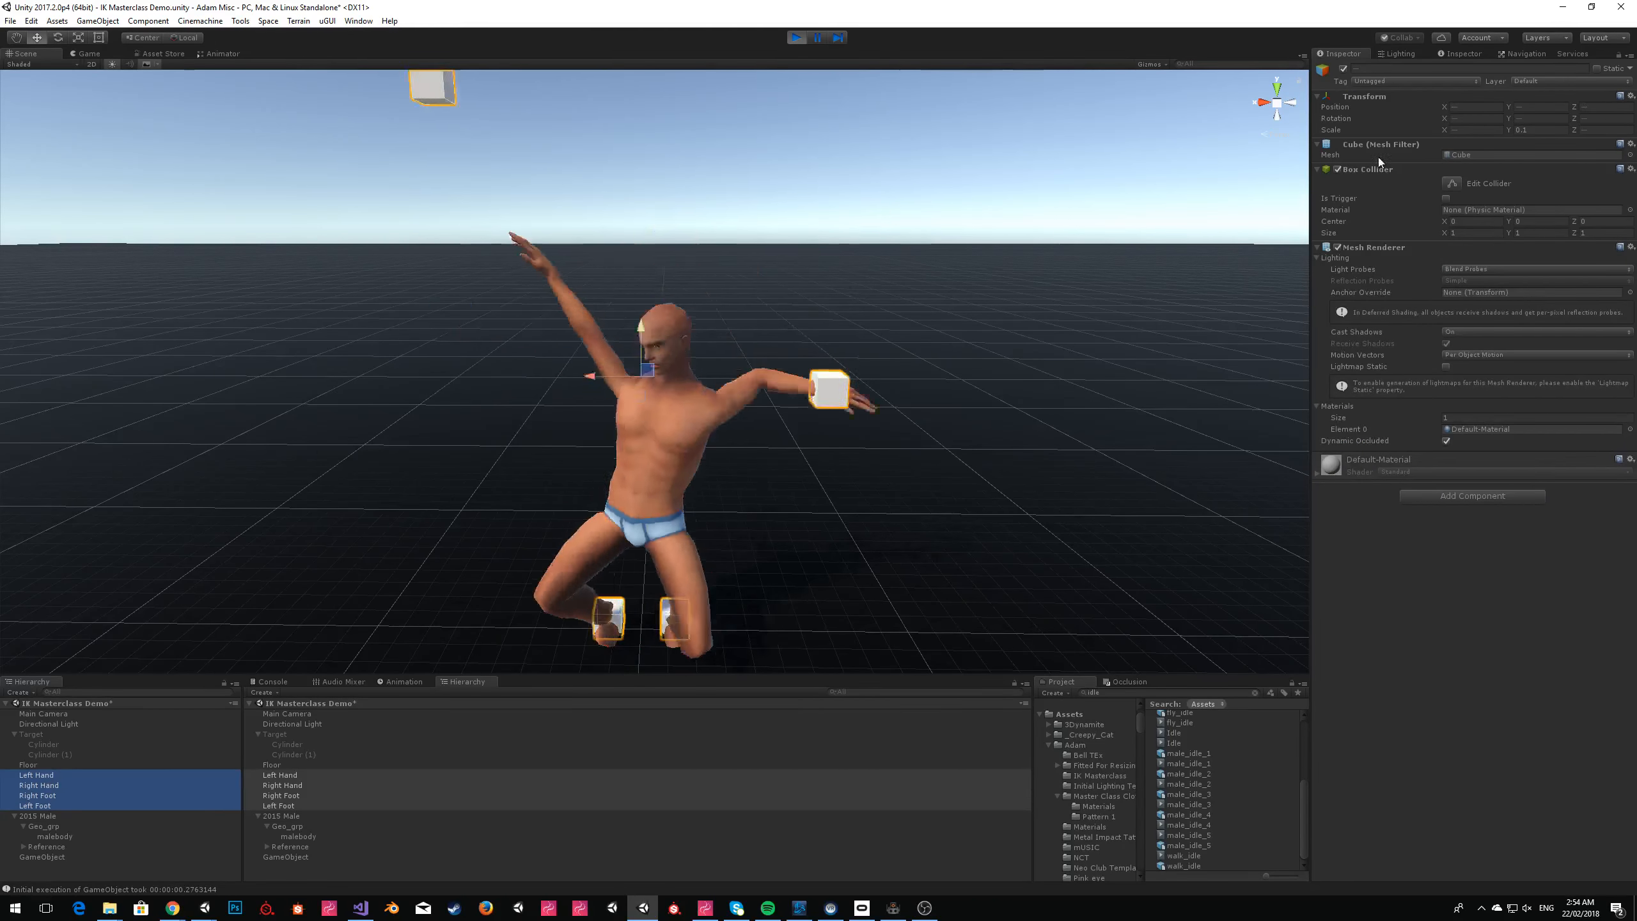
click(1338, 248)
right_drag(994, 234, 814, 80)
click(940, 194)
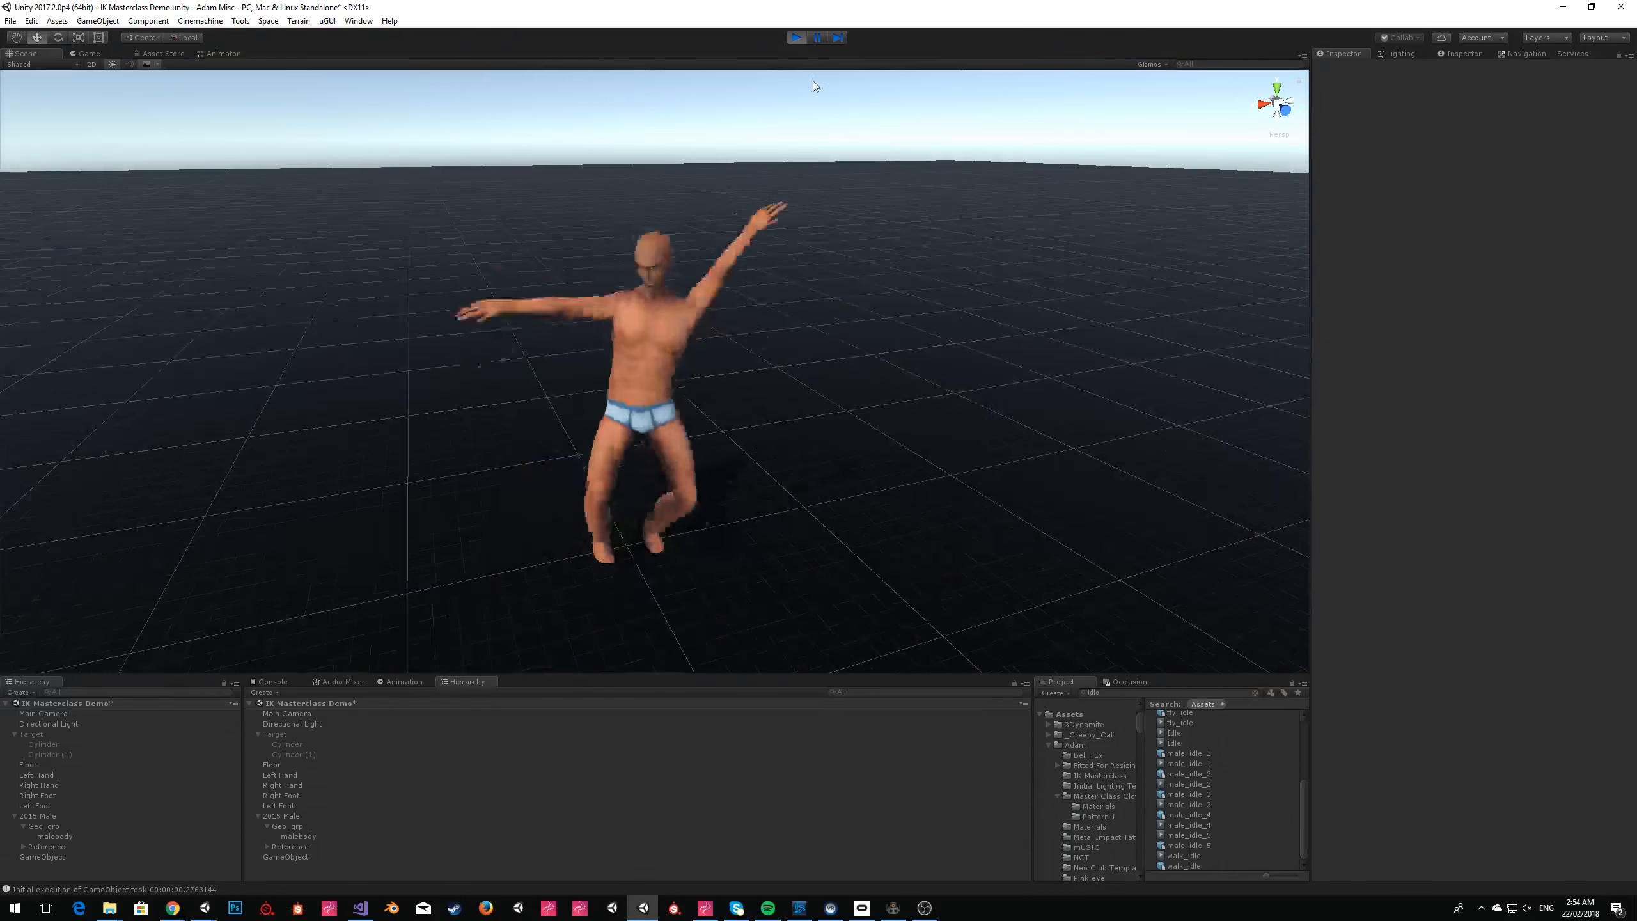
Stop the scene, duplicate the Left Hand cube and move the copy away from the avatar's hand.
click(797, 38)
click(759, 243)
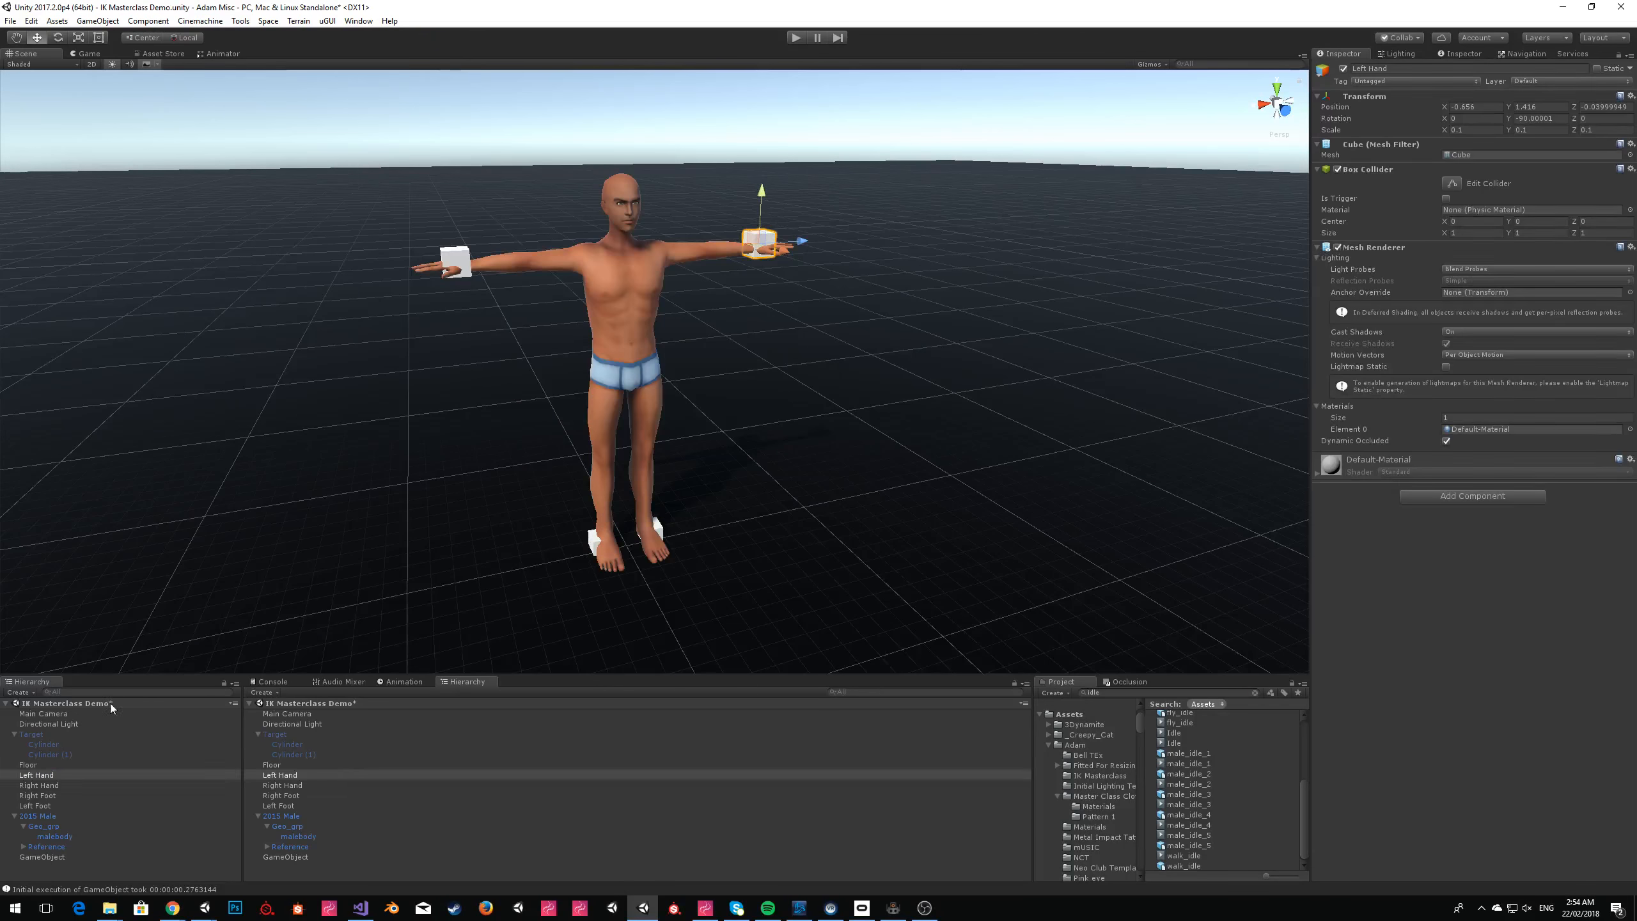
key(ctrl+d)
drag(786, 241, 829, 278)
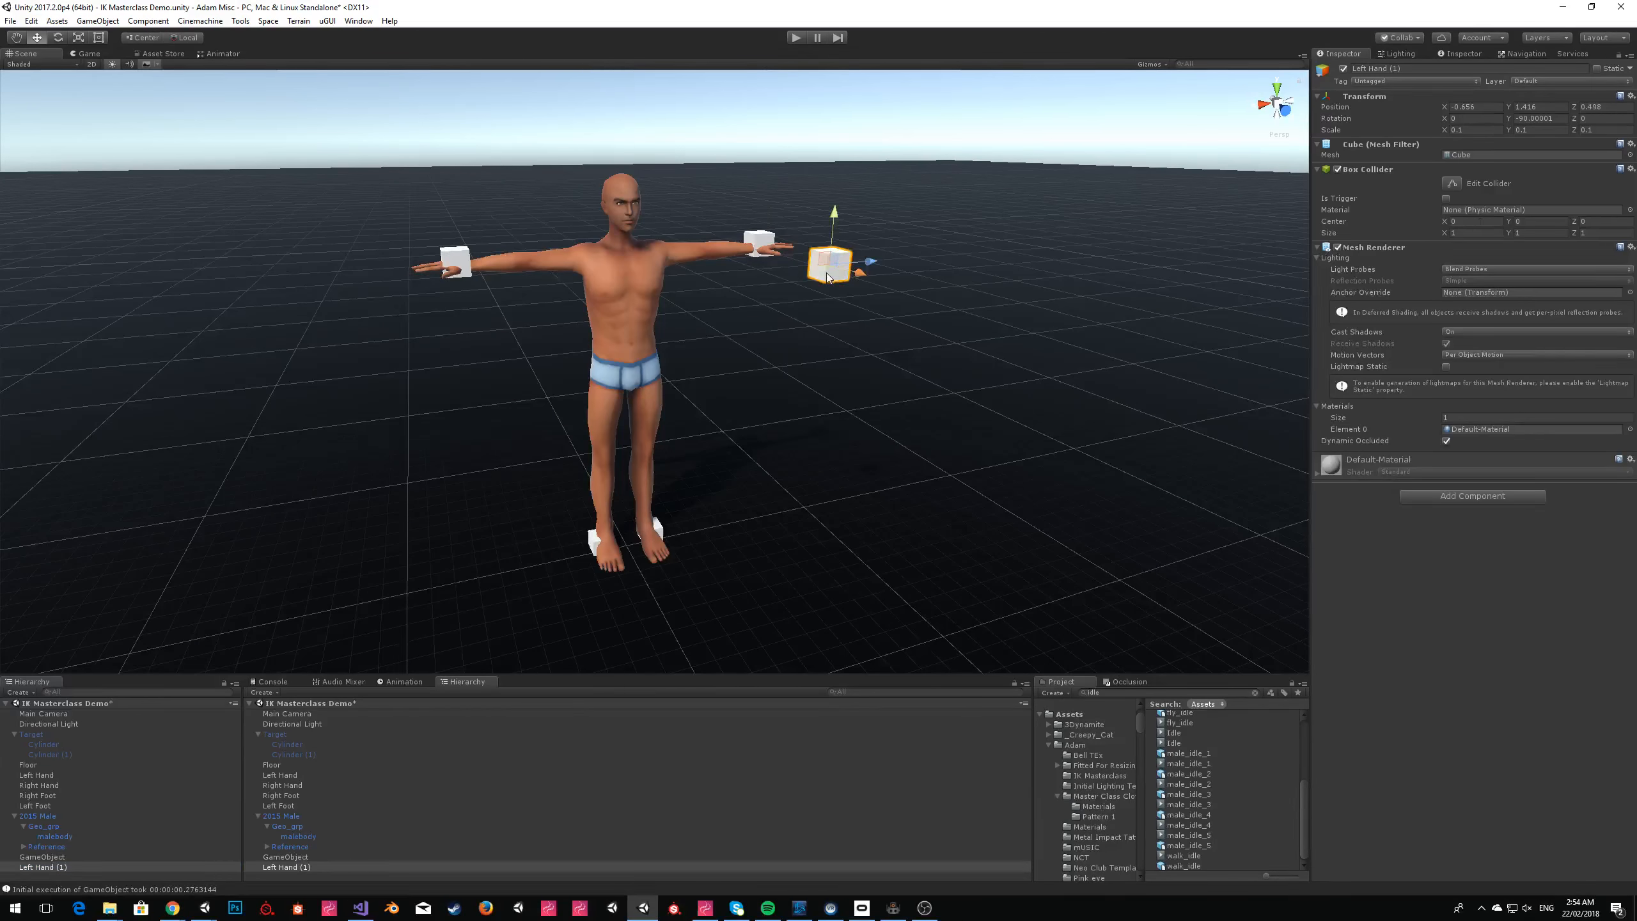
Assign the RedPlasticShiny_c material to the duplicated cube, searching the materials for "red".
click(1630, 429)
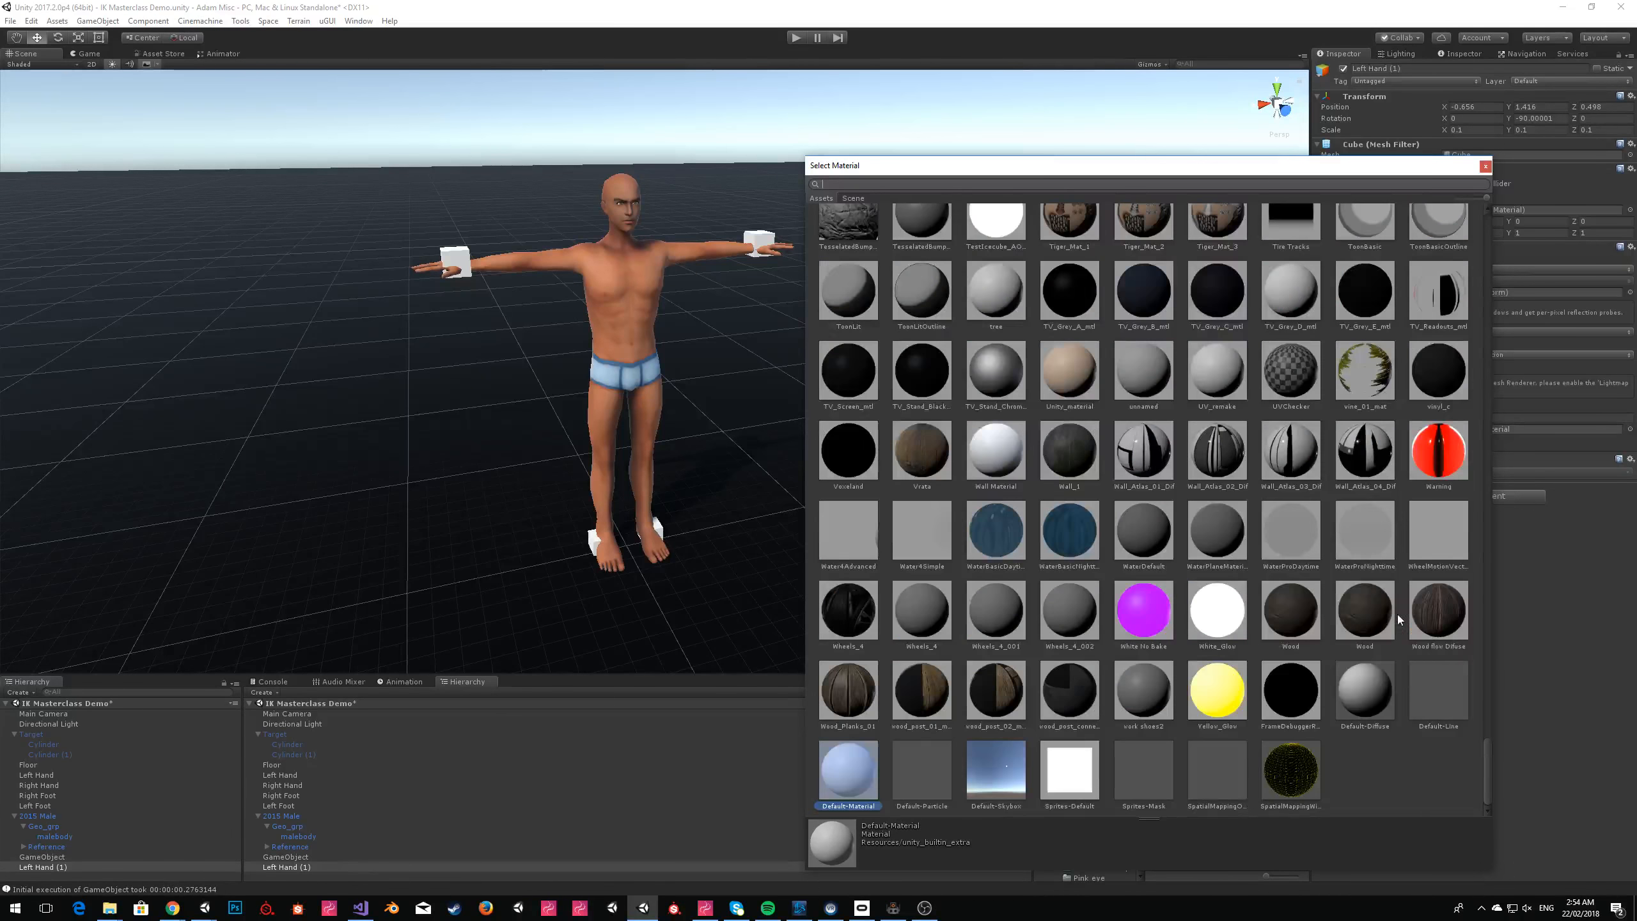
scroll(1398, 619, up, 15)
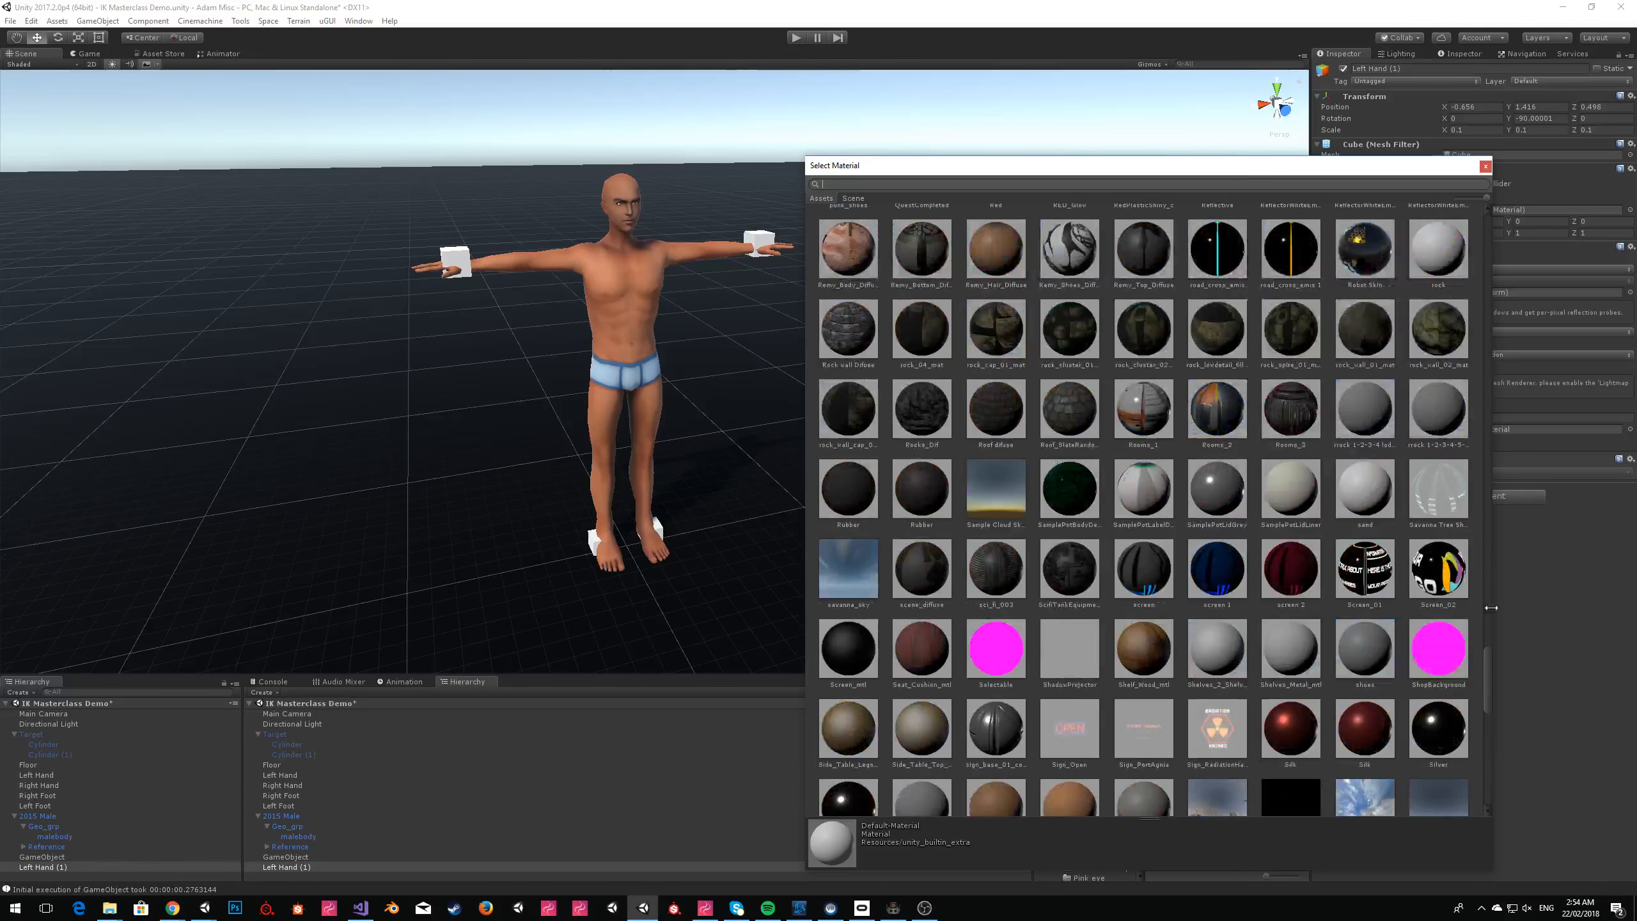
drag(1482, 670, 1468, 317)
text(red)
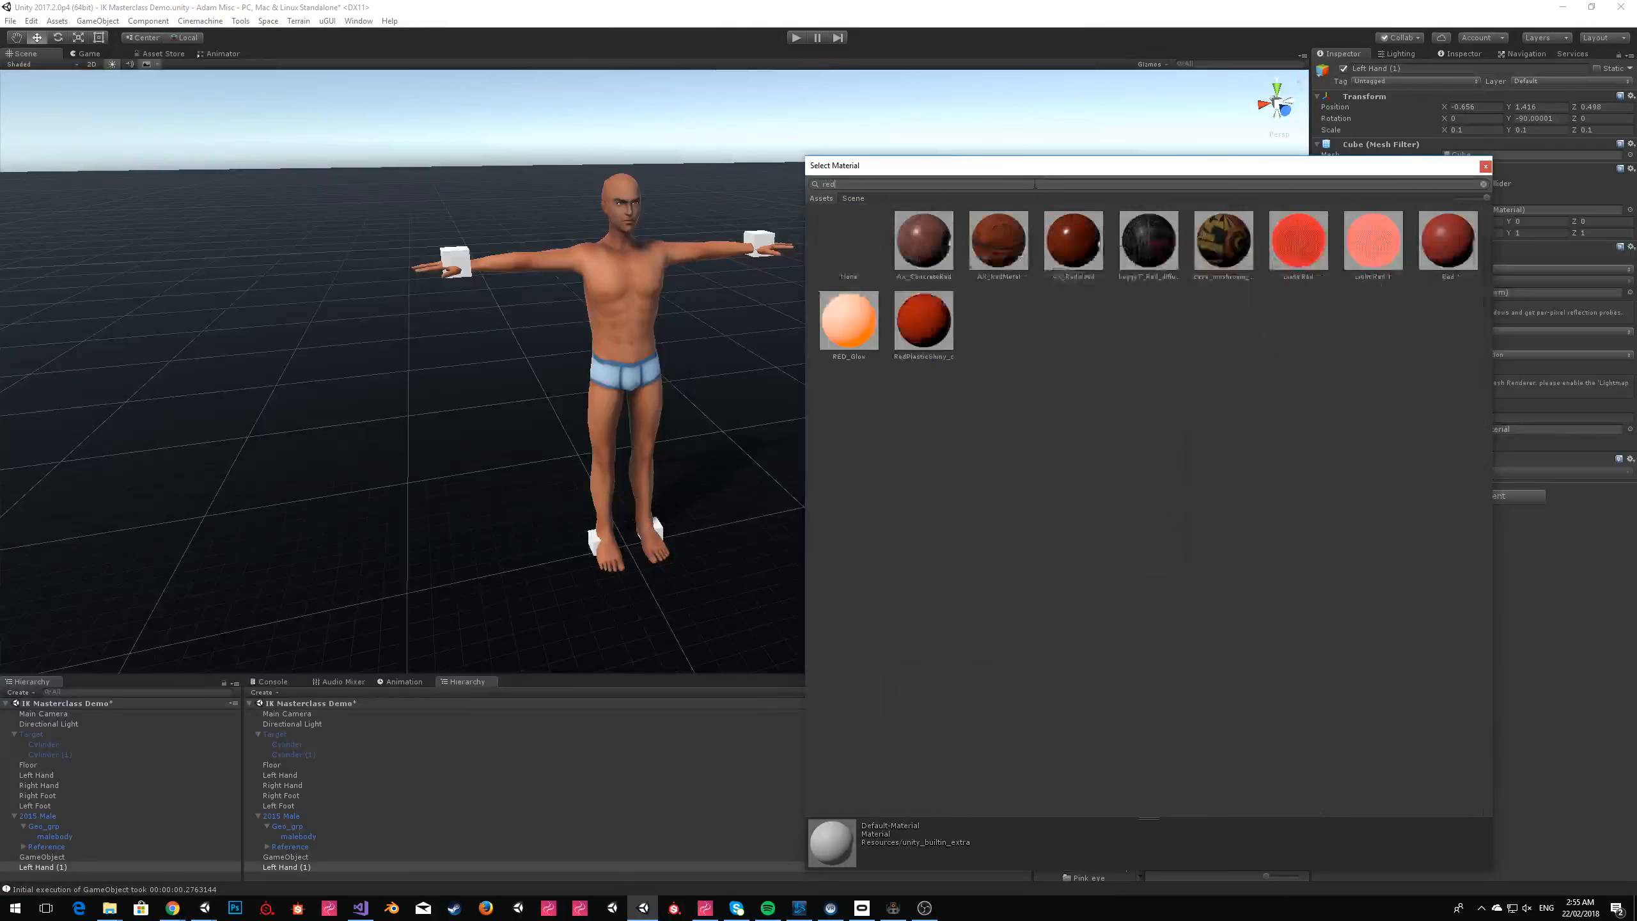
click(937, 311)
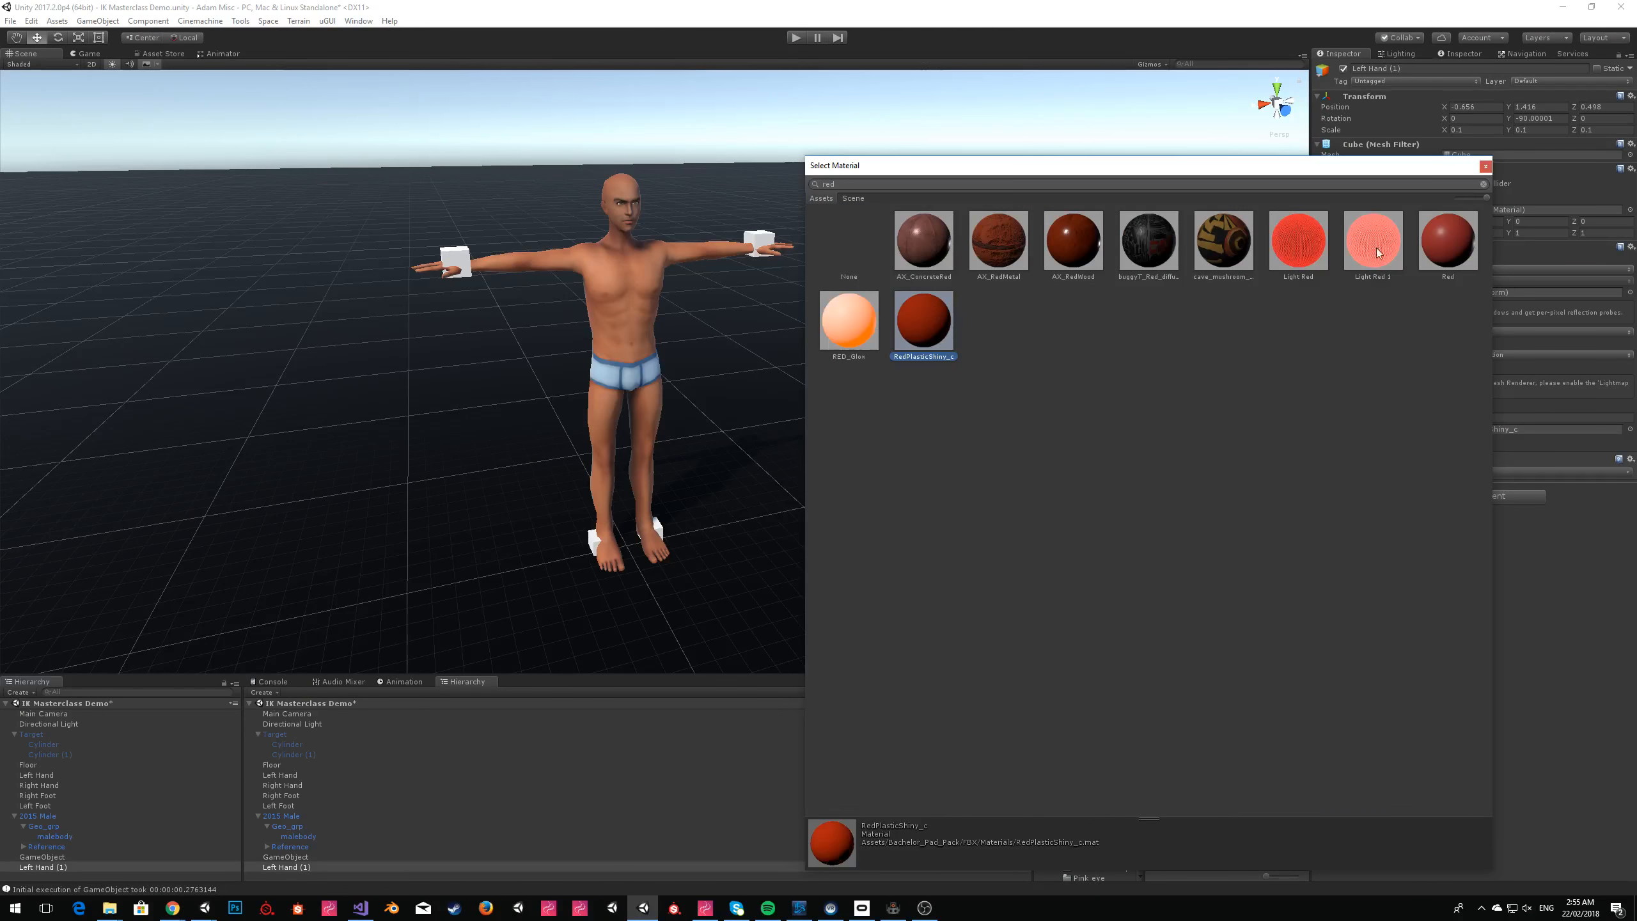
click(1486, 168)
Place the red cube beside the avatar at position X -1, Y 1, Z 0 and try moving it along its axis.
click(893, 160)
right_drag(892, 160, 936, 360)
click(920, 380)
drag(928, 354, 1165, 185)
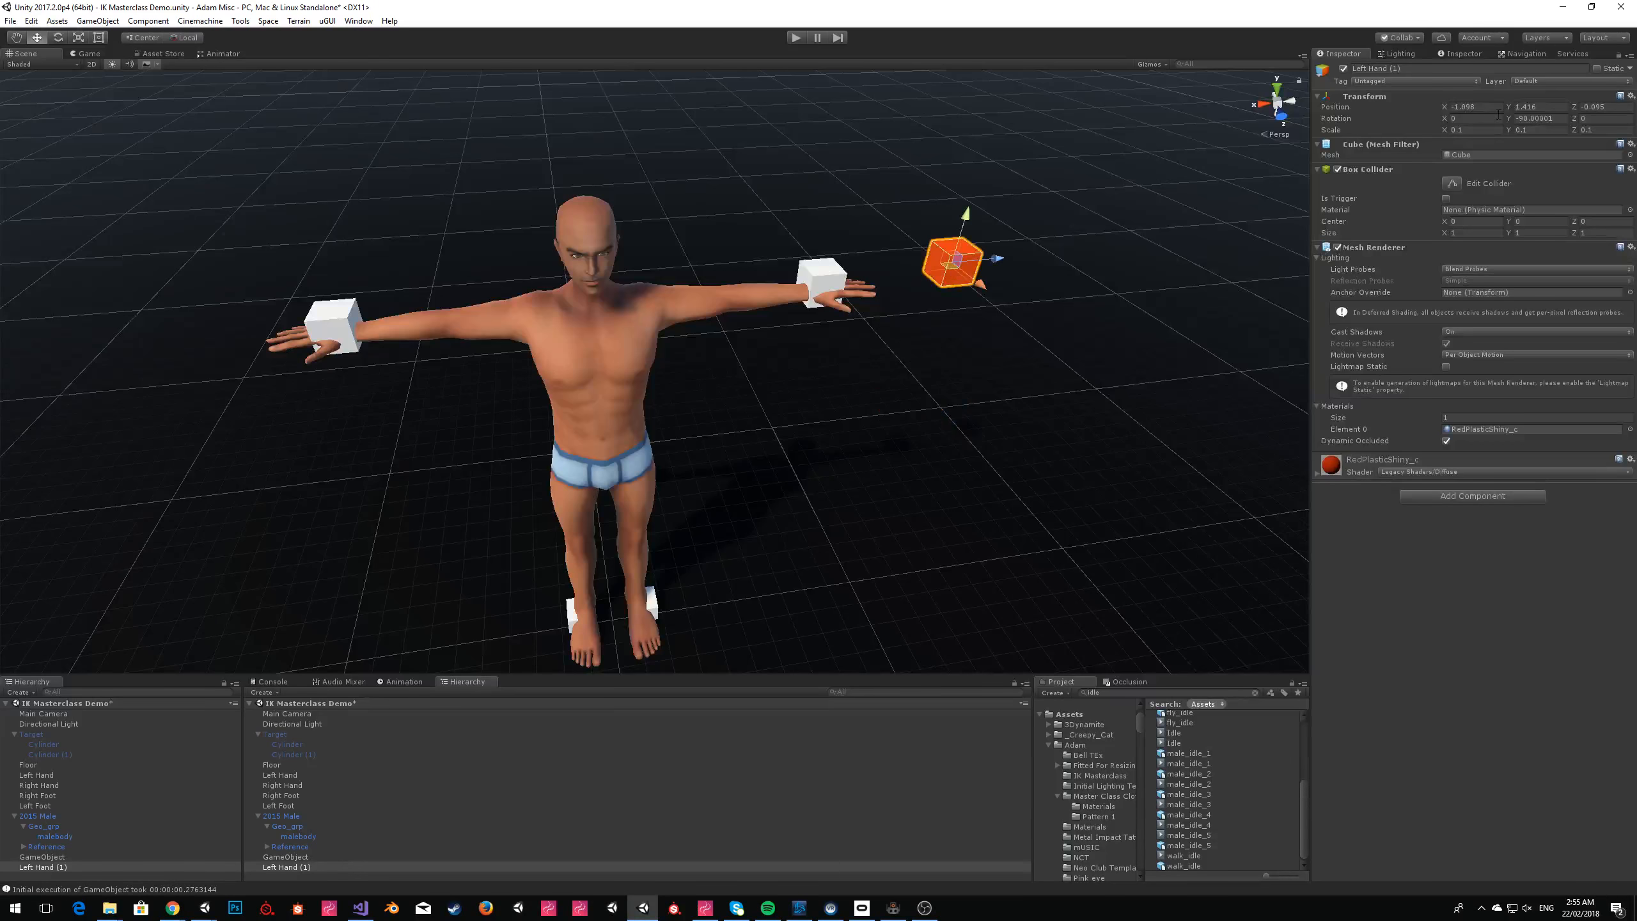
text(1)
text(0)
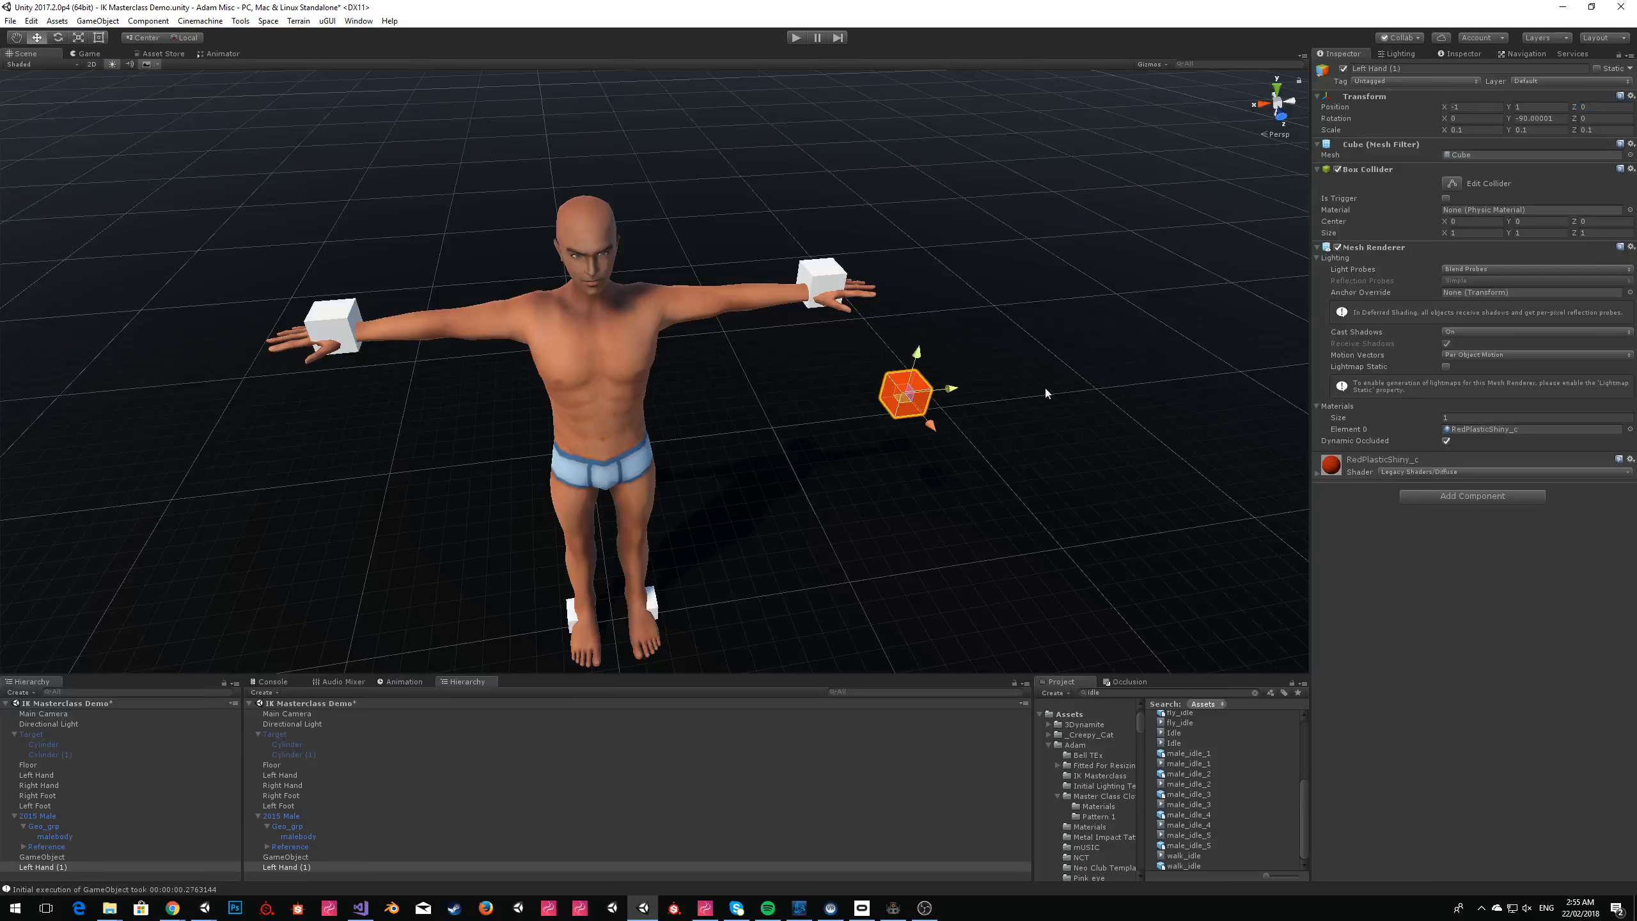
drag(932, 426, 988, 465)
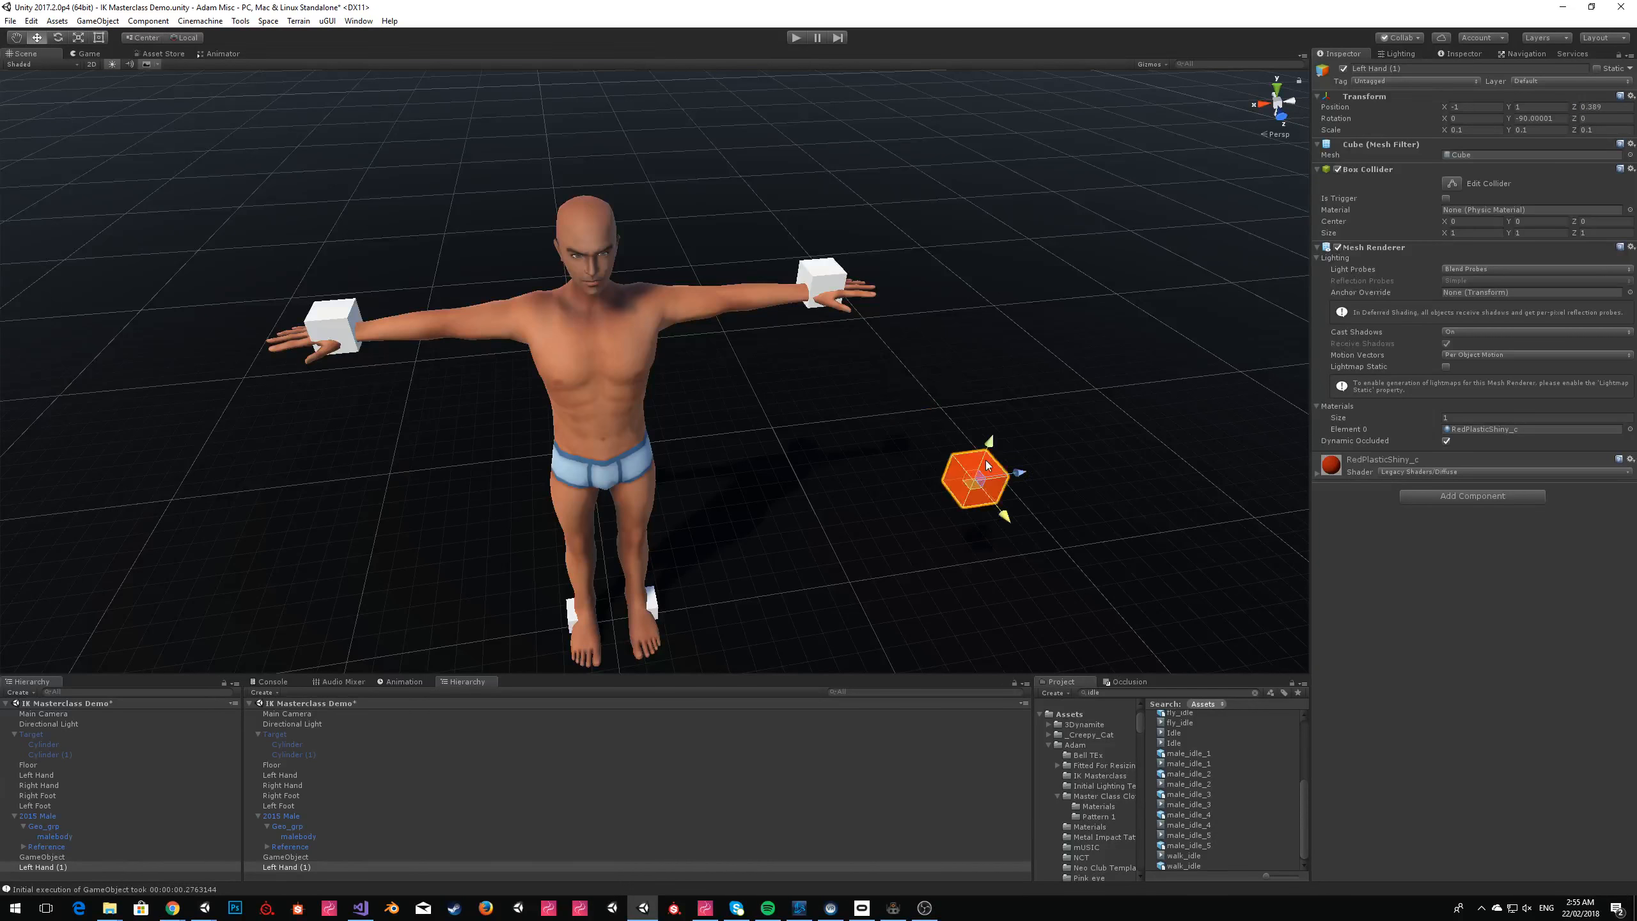
Rename the red cube as Control 1.
right_drag(1018, 385, 1004, 246)
click(1005, 247)
right_drag(838, 214, 769, 228)
key(w)
key(s)
key(w)
key(s)
click(749, 329)
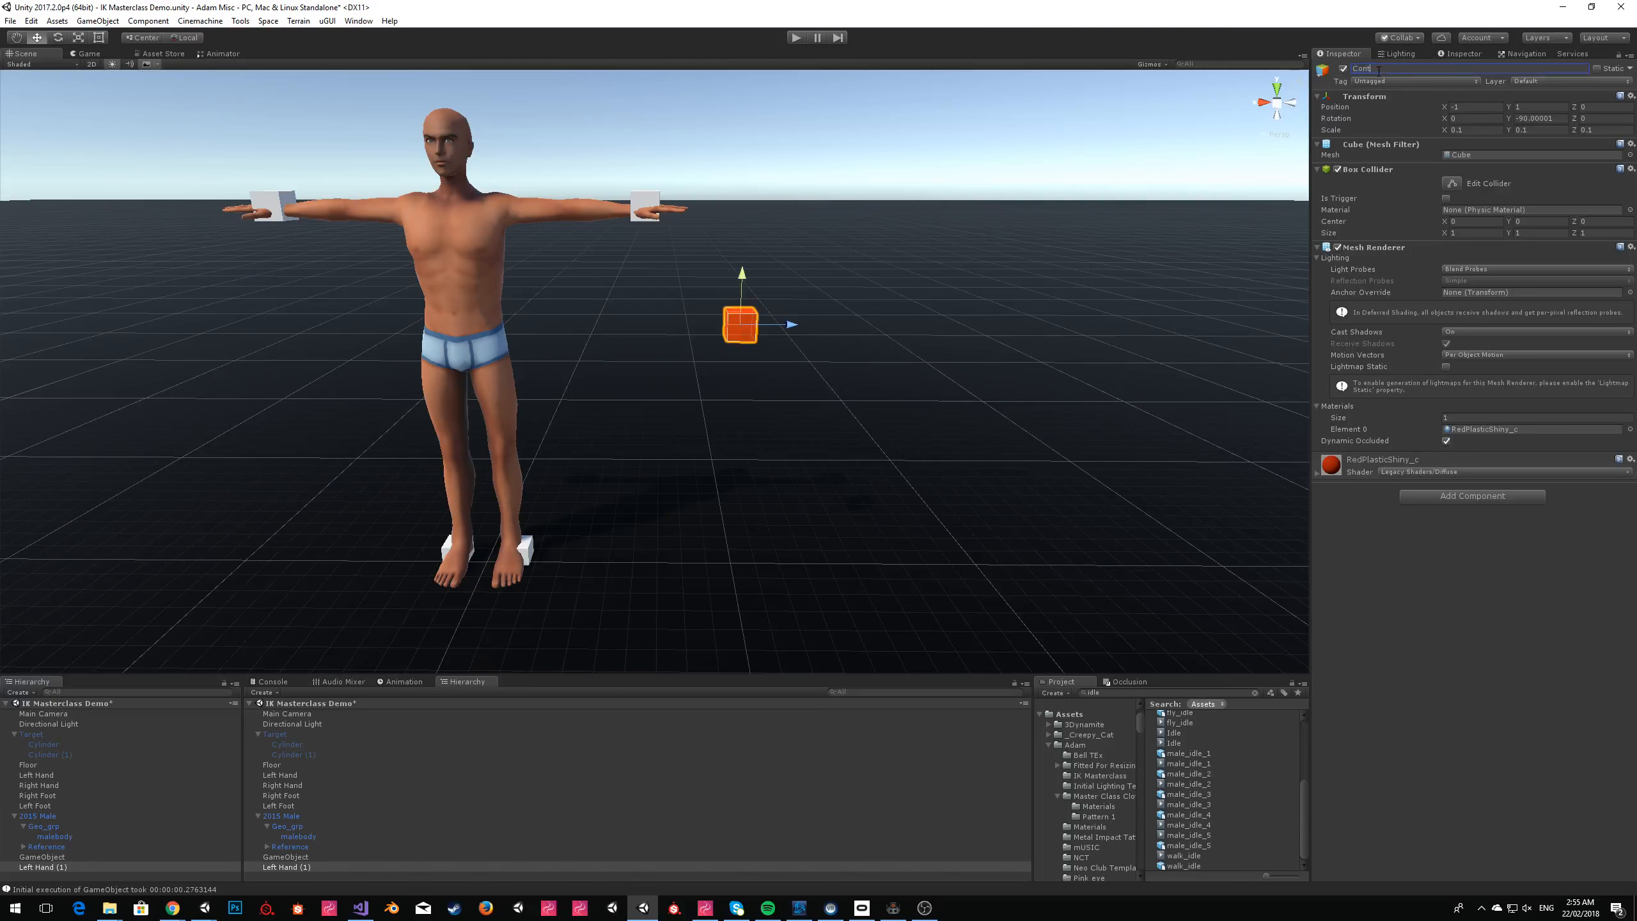
Duplicate the Control 1 cube twice, line the copies up in a row and rename the last one Control 3.
key(ctrl+d)
drag(792, 328, 891, 329)
key(ctrl+d)
click(787, 330)
Switch to ZeroBrane Studio and add a control1 variable that references "Control 1" above the hips reference.
key(alt+Tab)
drag(667, 178, 719, 473)
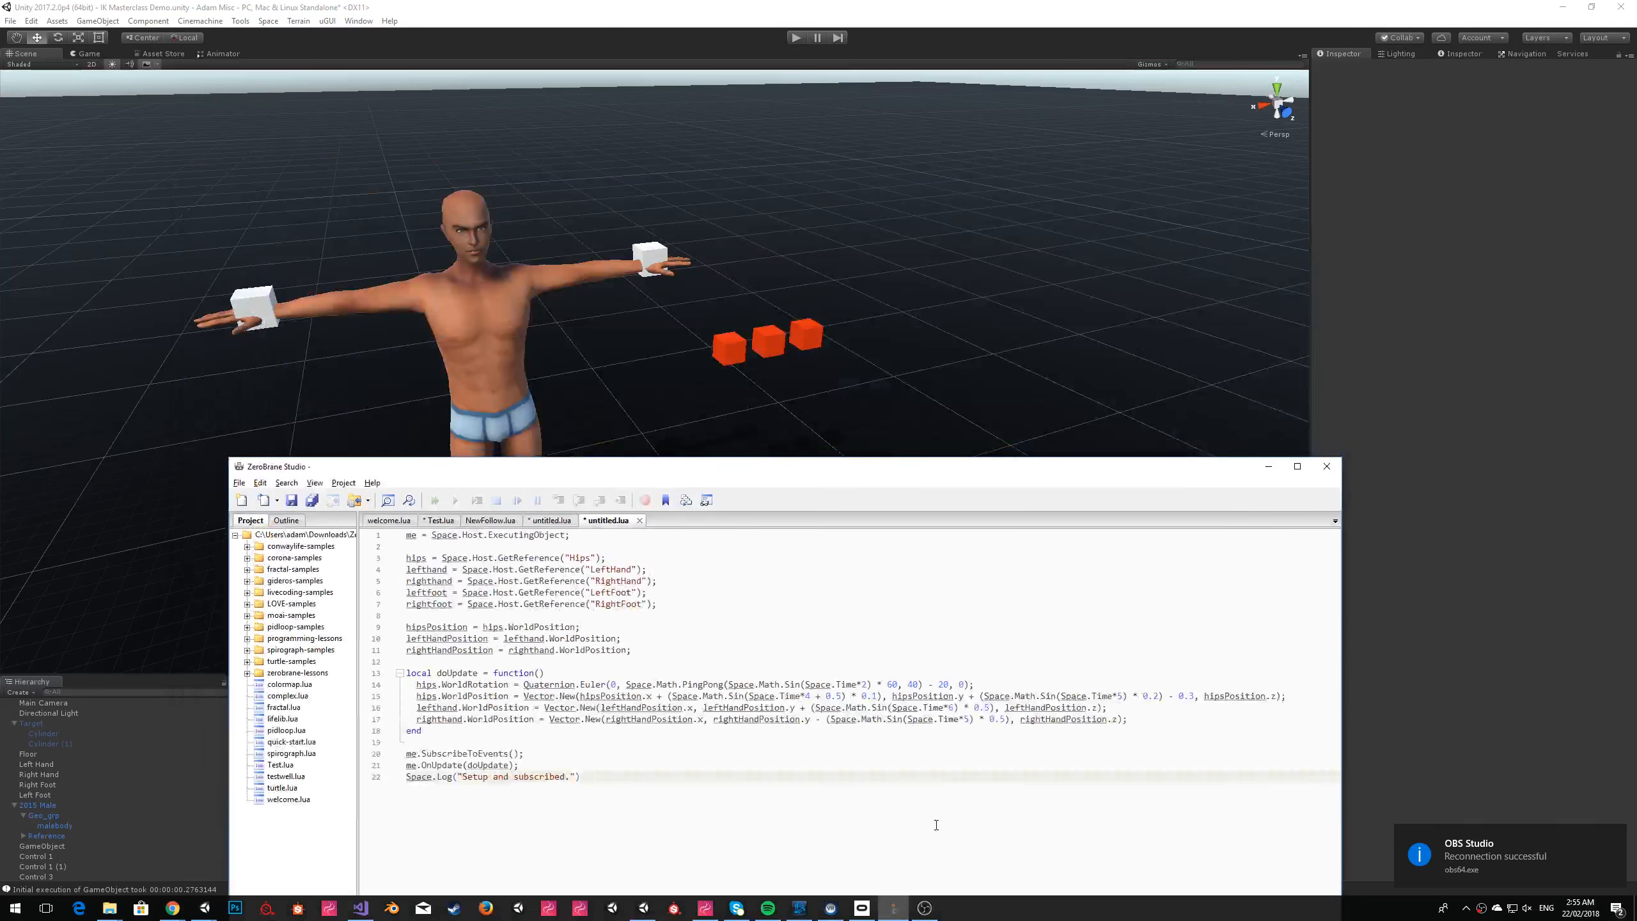
click(785, 563)
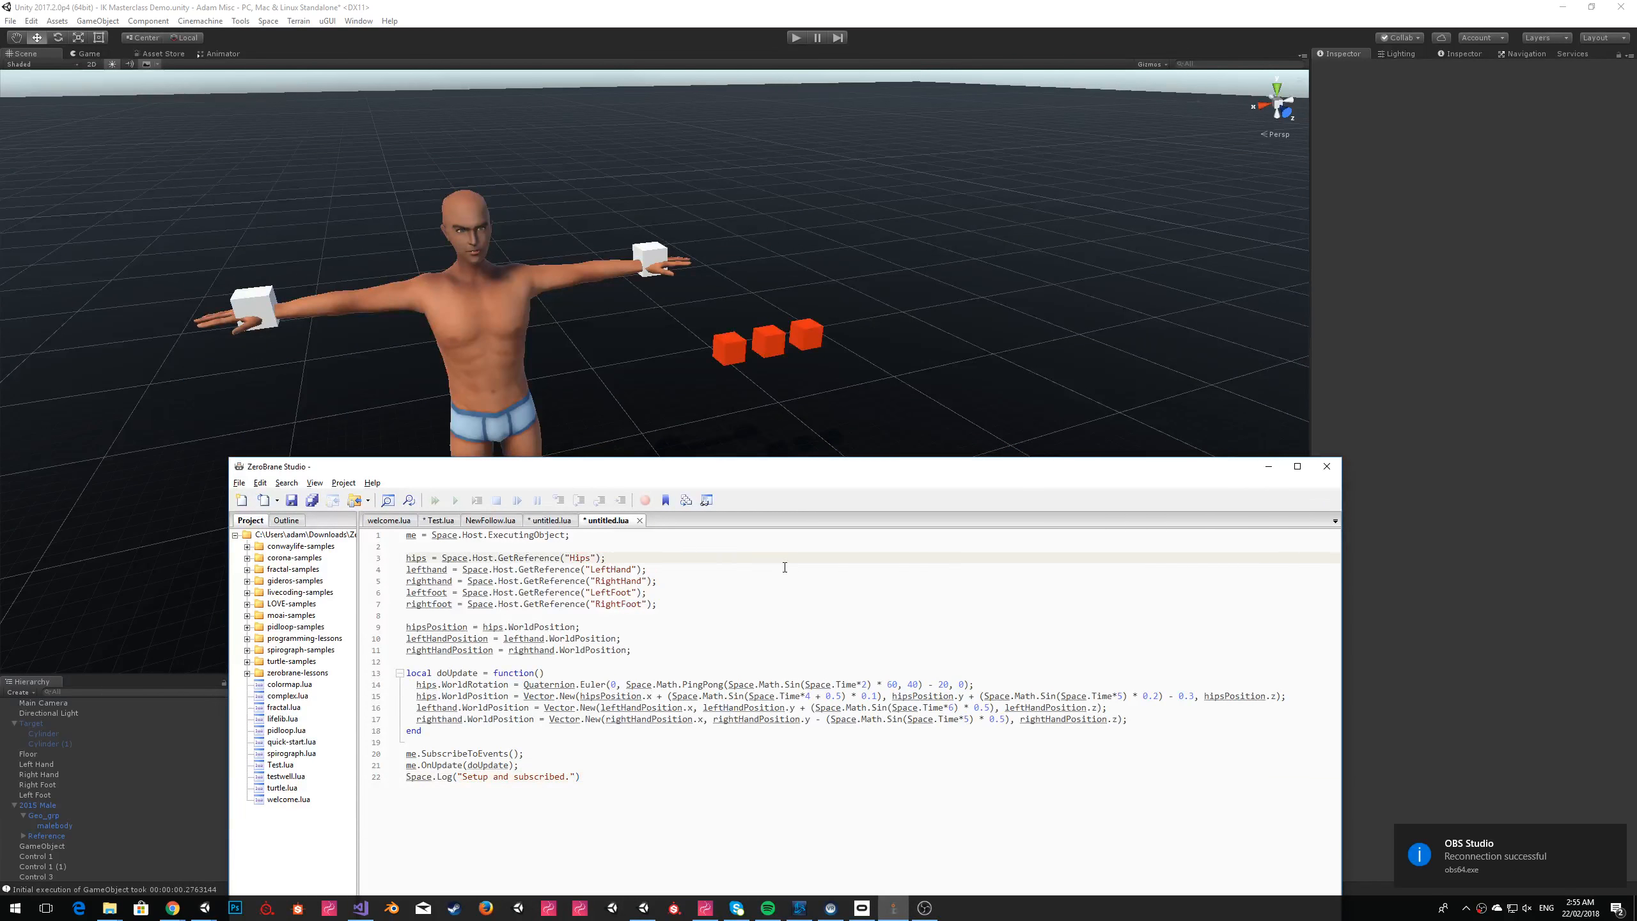
key(shift+Home)
key(ctrl+c)
key(Up)
key(Return)
key(Return)
key(Up)
key(ctrl+v)
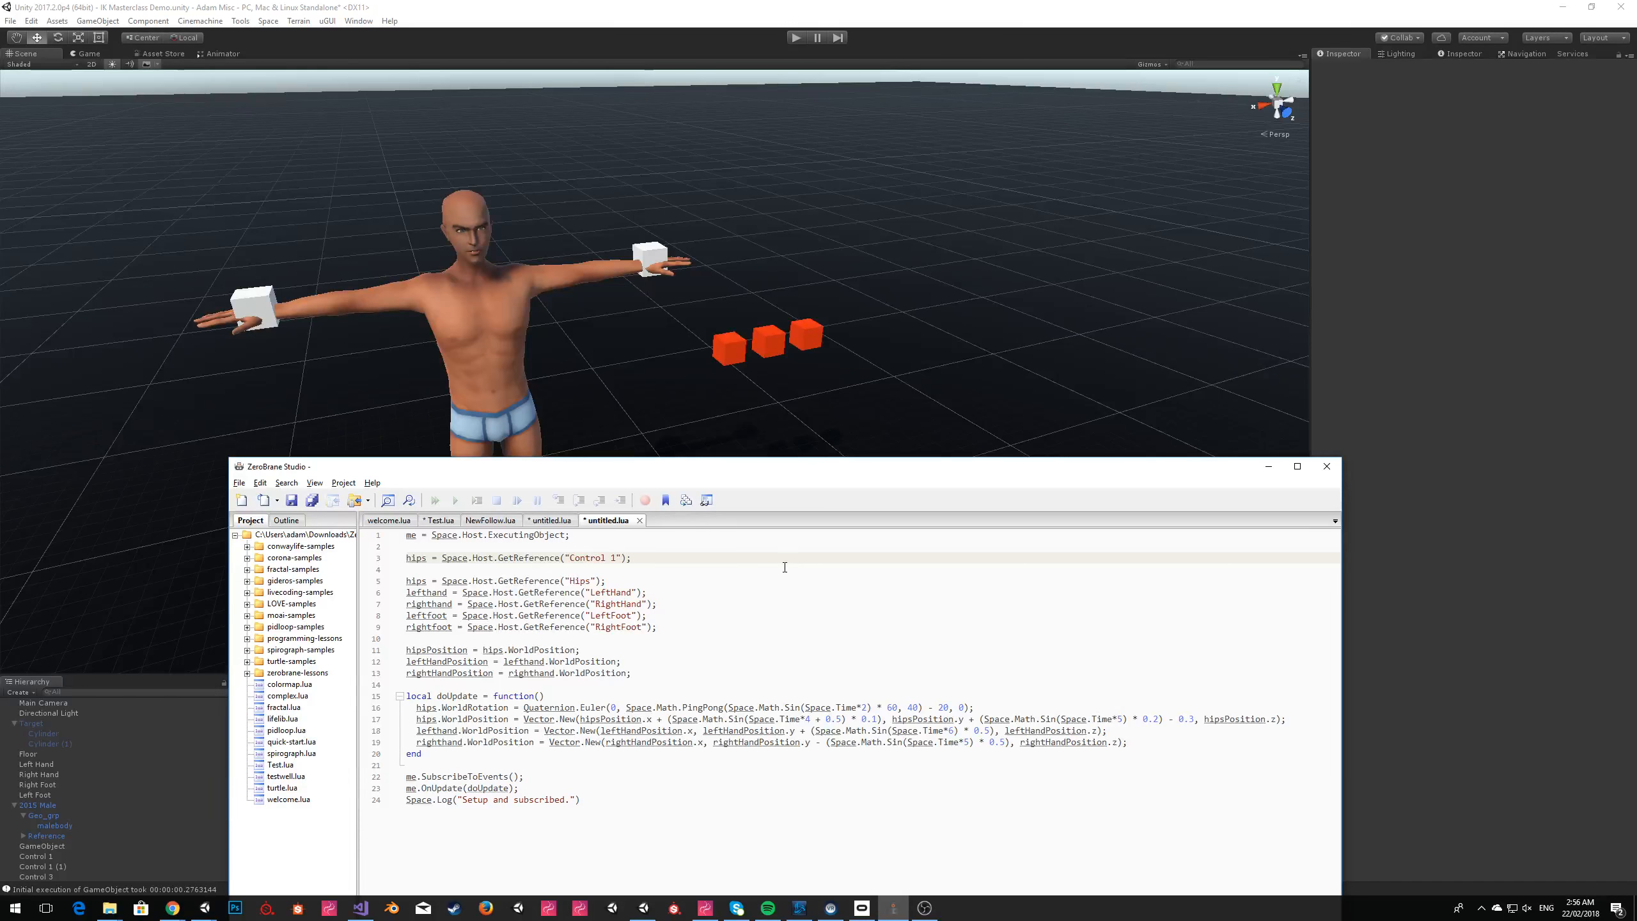
key(Left)
Copy the control1 reference line and paste it twice below the original.
key(ctrl+c)
key(End)
key(Return)
key(ctrl+v)
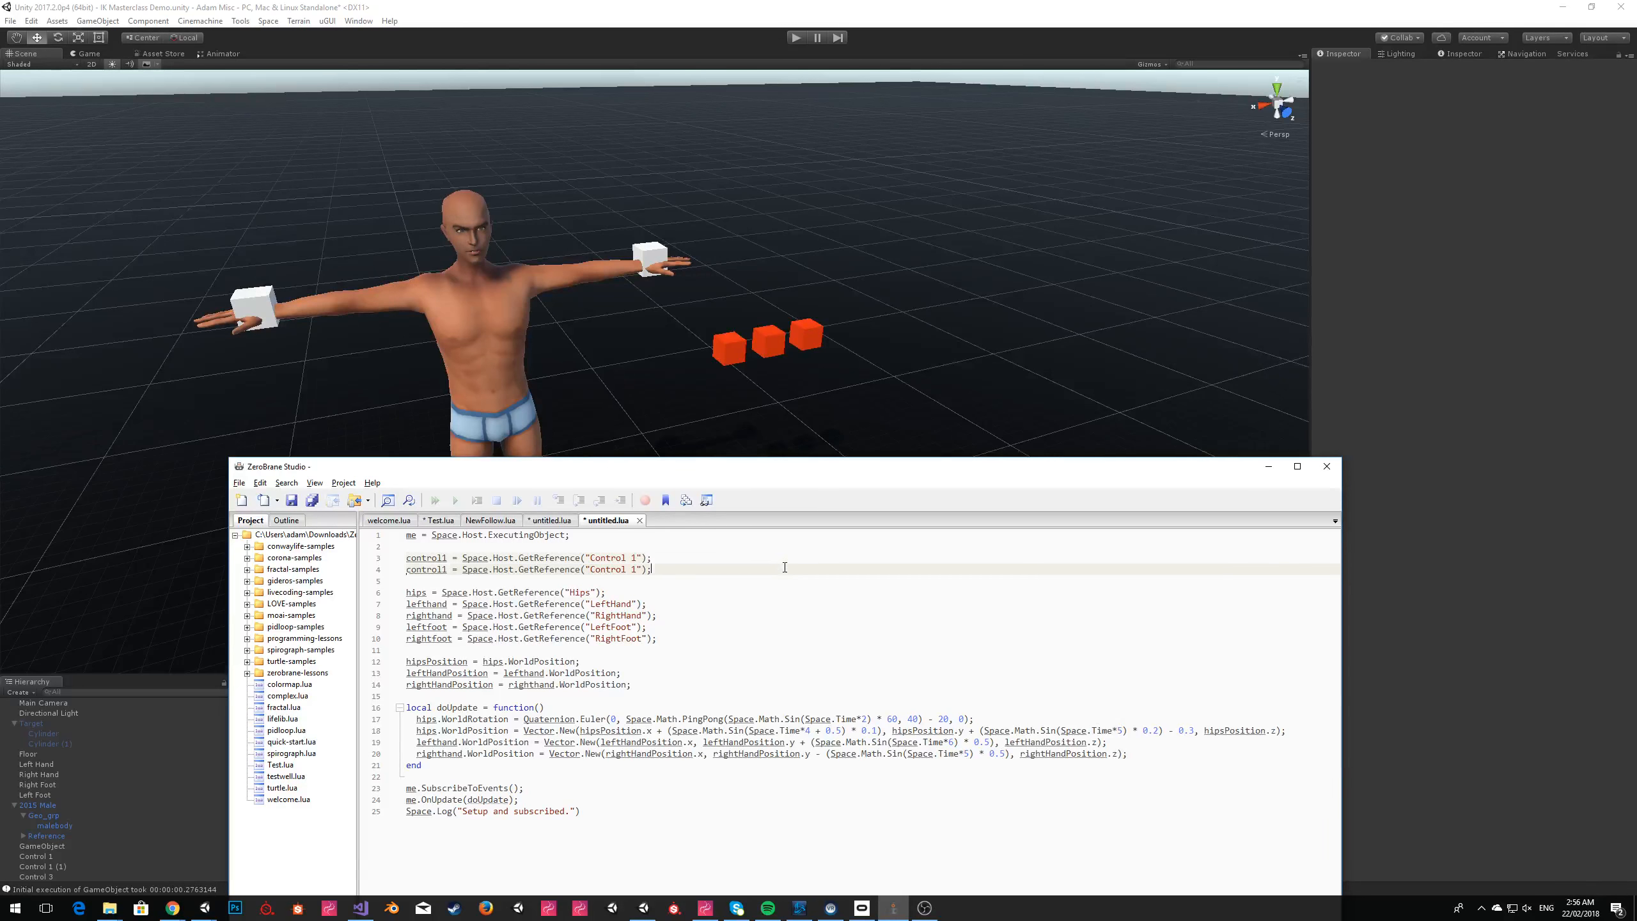
key(Return)
key(ctrl+v)
Rename the two pasted variables control2 and control3 and point them to "Control 2" and "Control 3".
key(Up)
key(Home)
key(Left)
key(BackSpace)
text(2)
key(Down)
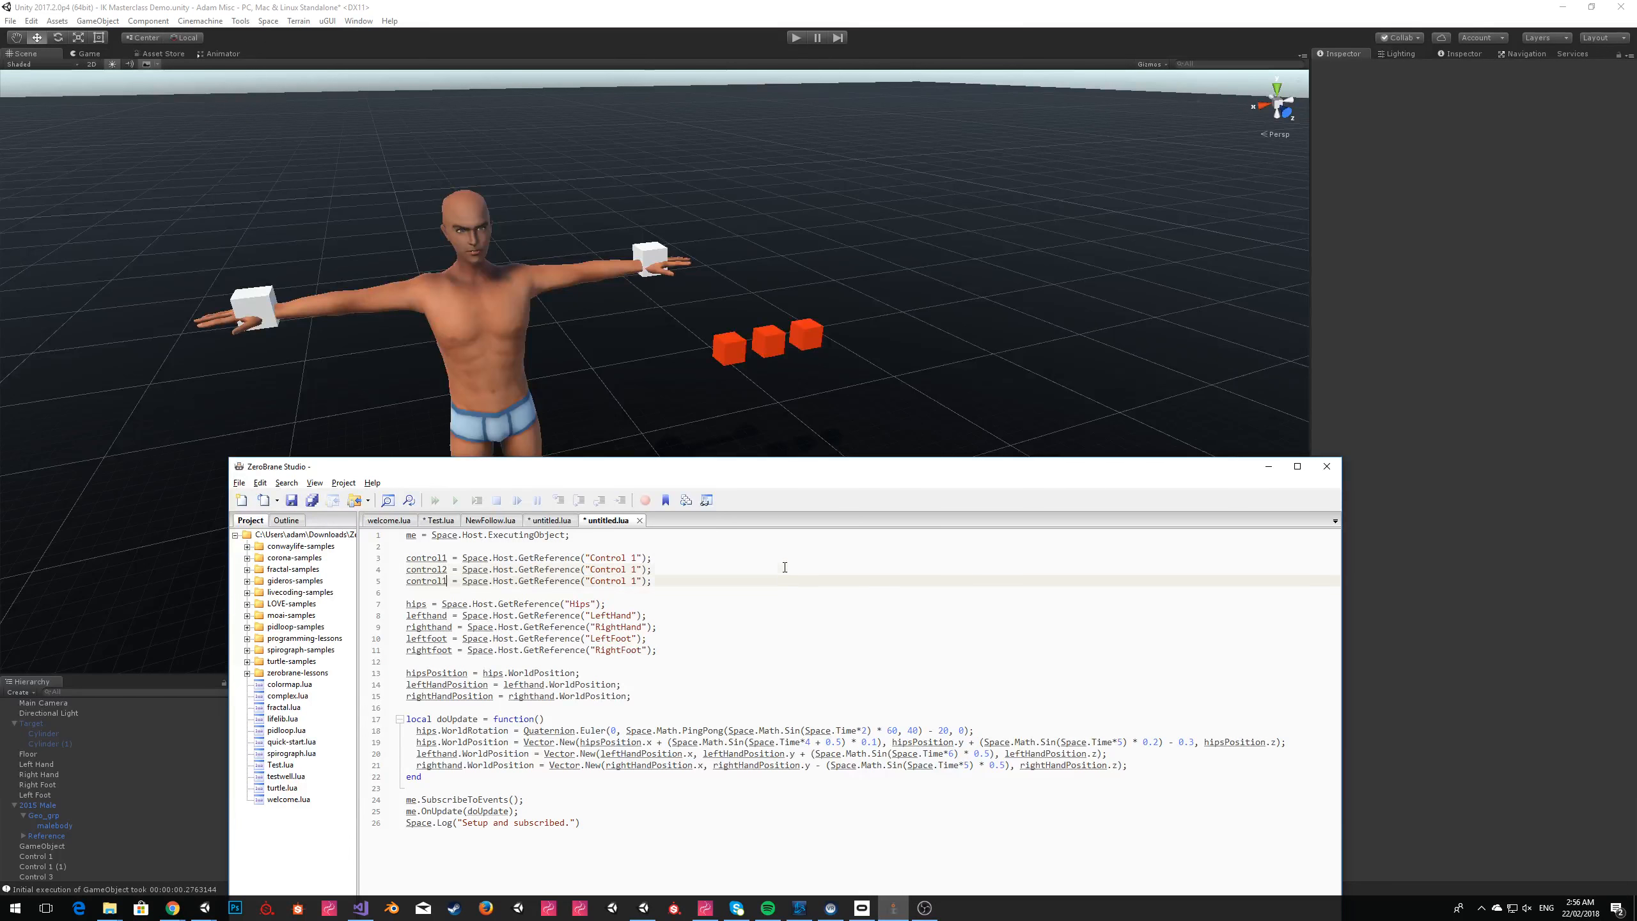
key(Up)
key(Up)
key(BackSpace)
text(2)
key(Down)
key(BackSpace)
text(3)
Multiply the Space.Time*2 term of the hips' rotation by control1.WorldPosition.Y.
click(864, 731)
key(BackSpace)
text(2)
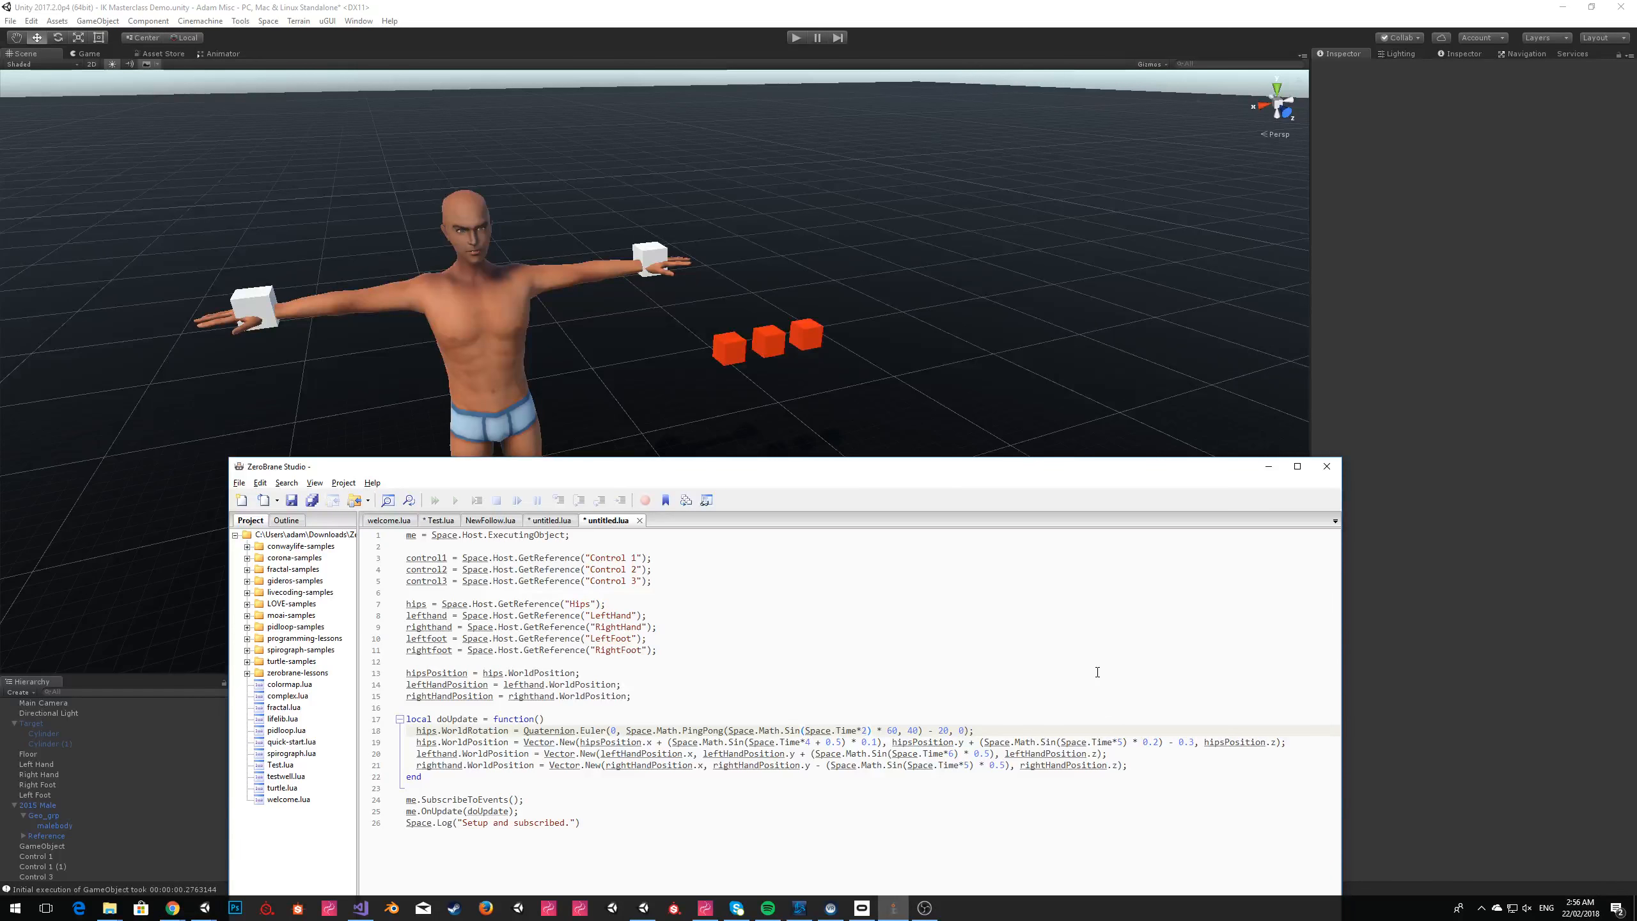
text(*control)
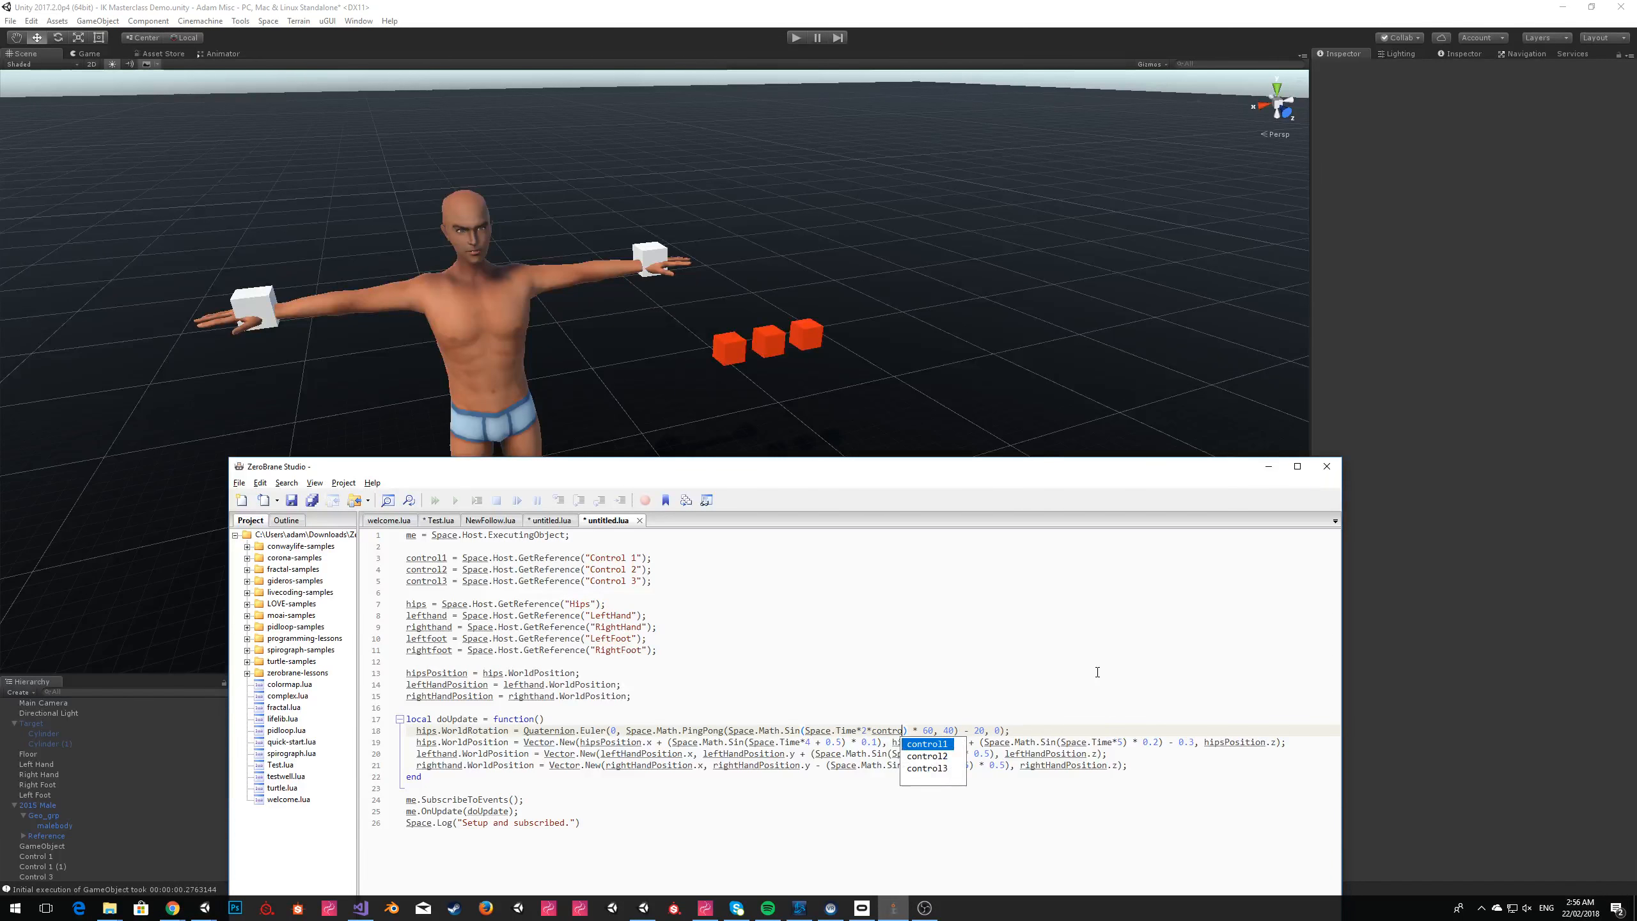
text(1.world)
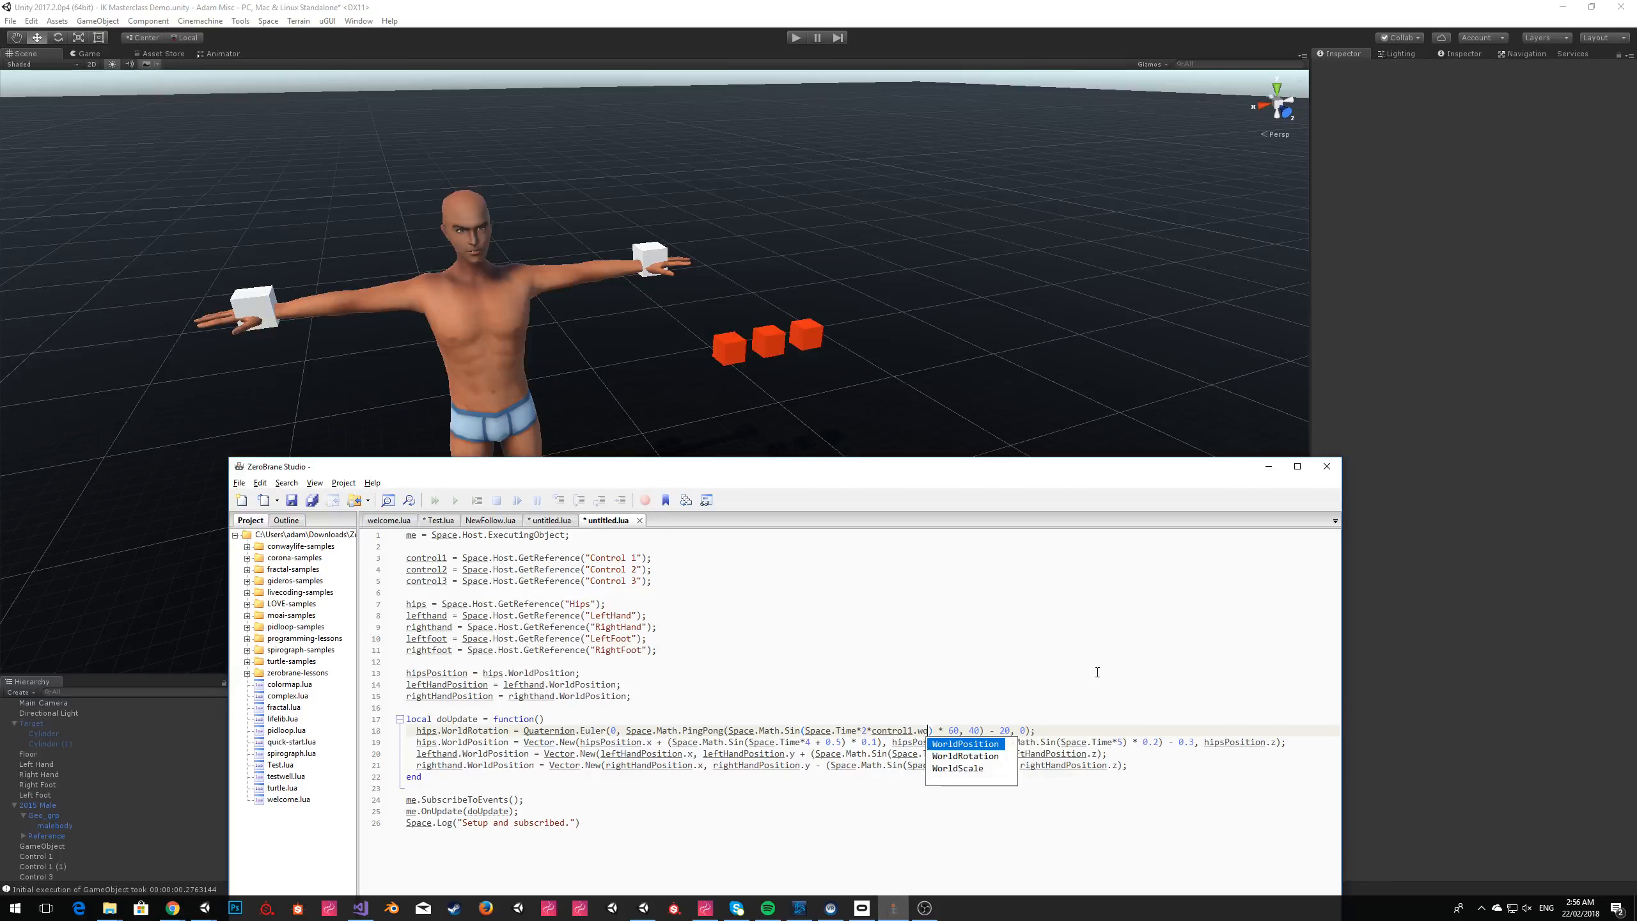
key(Return)
text(.y)
key(Return)
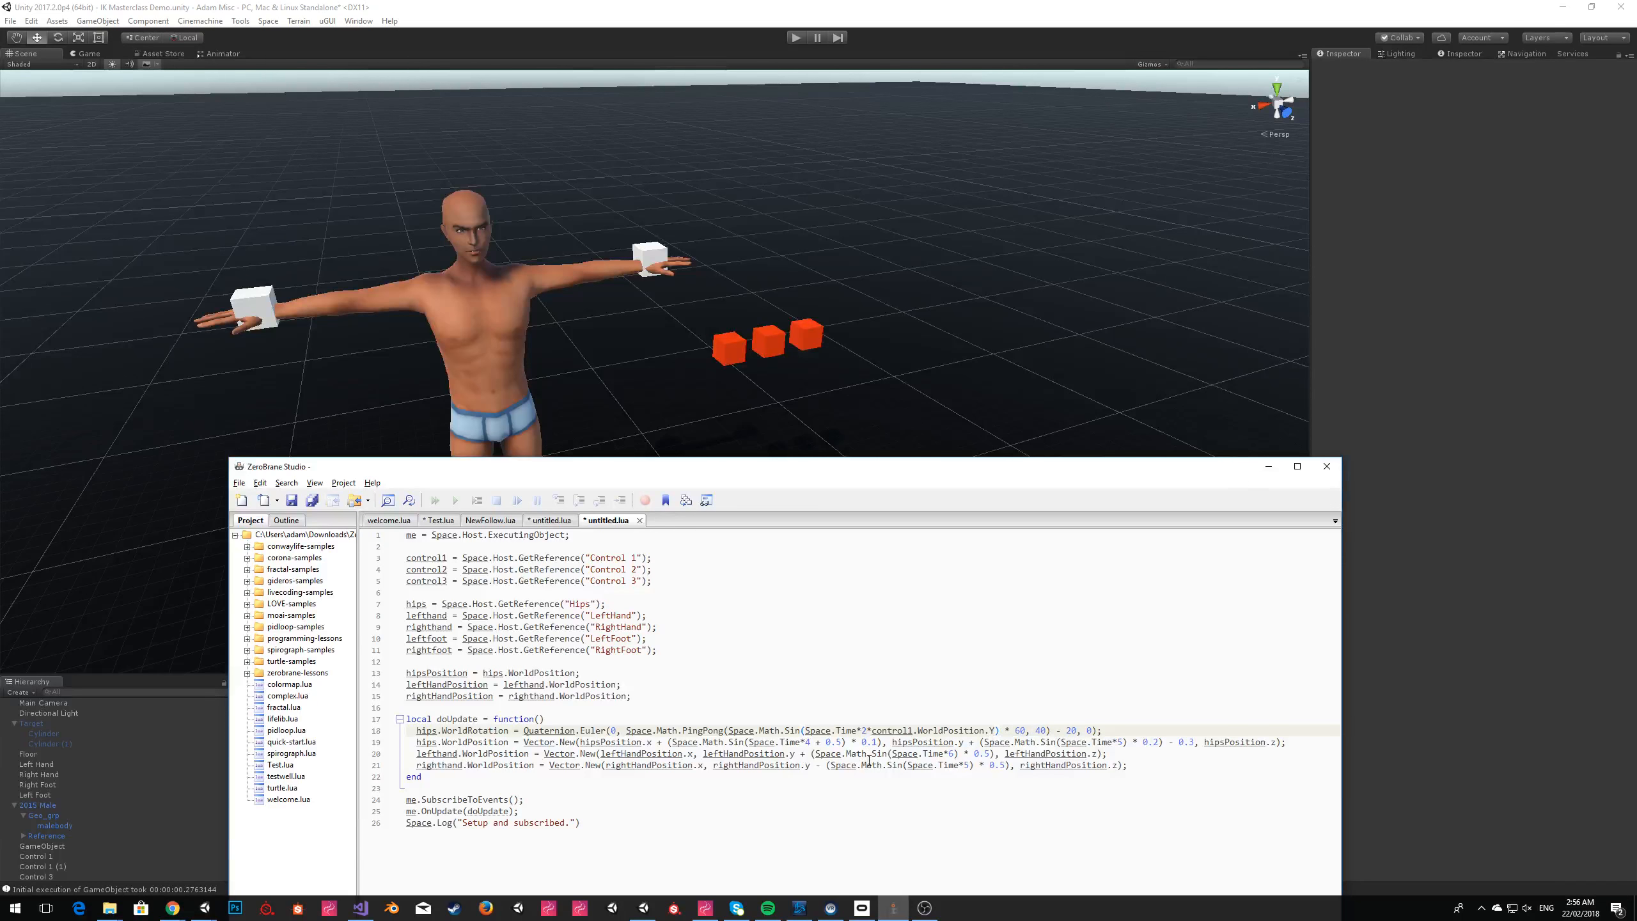
Copy the control factor into both time terms of the hips' position, using control2 for the x movement.
shift+click(868, 731)
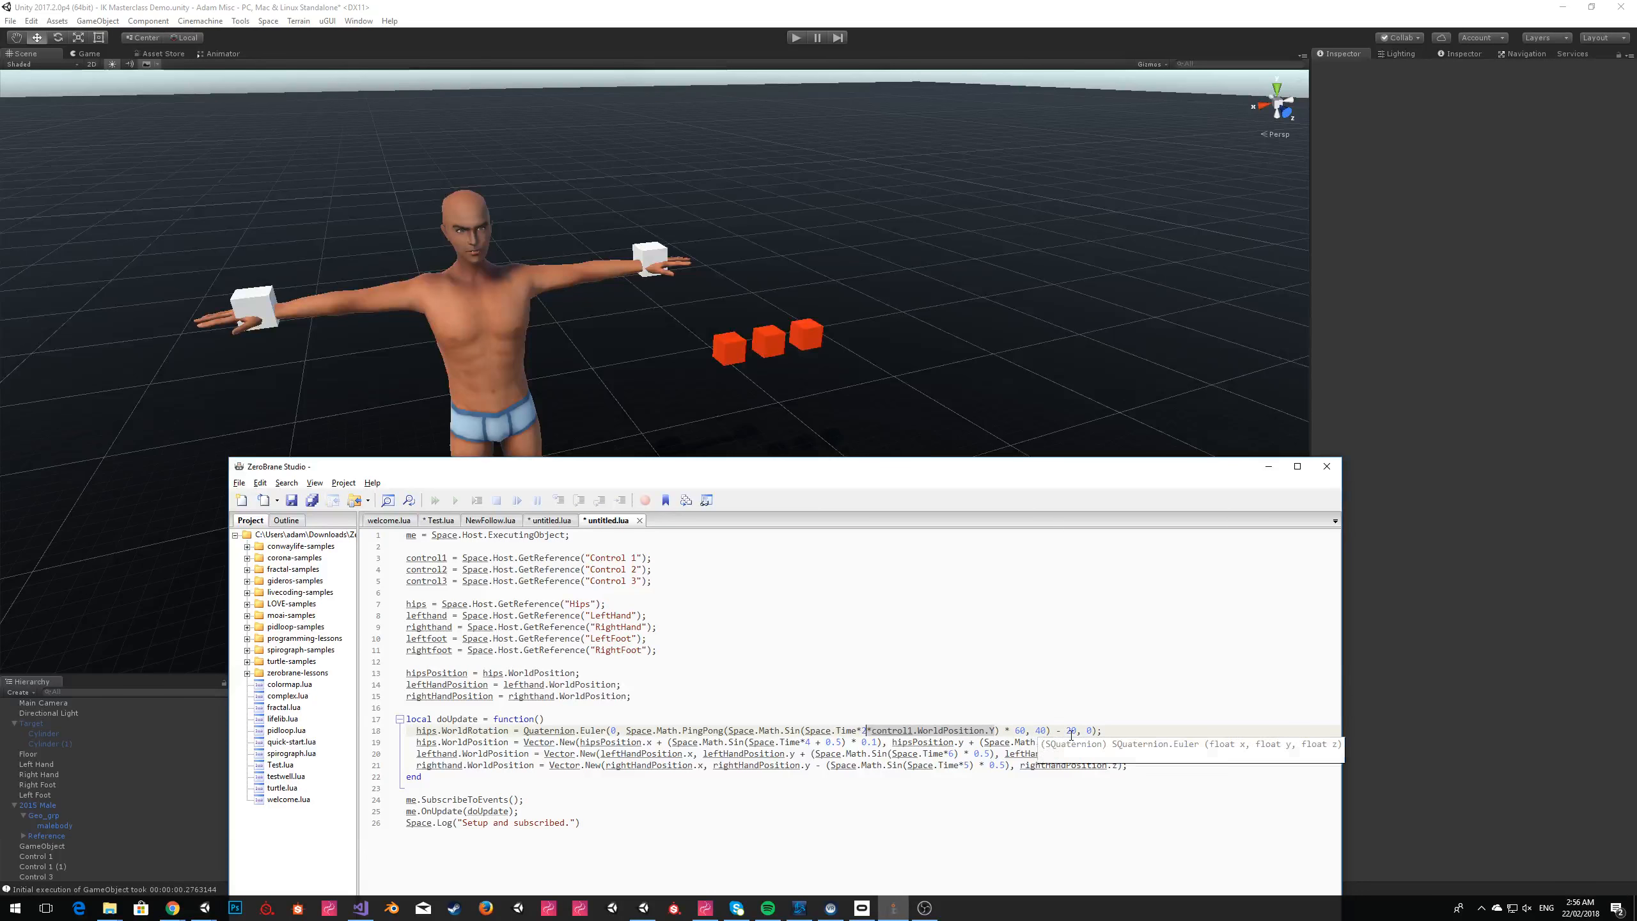
click(1119, 741)
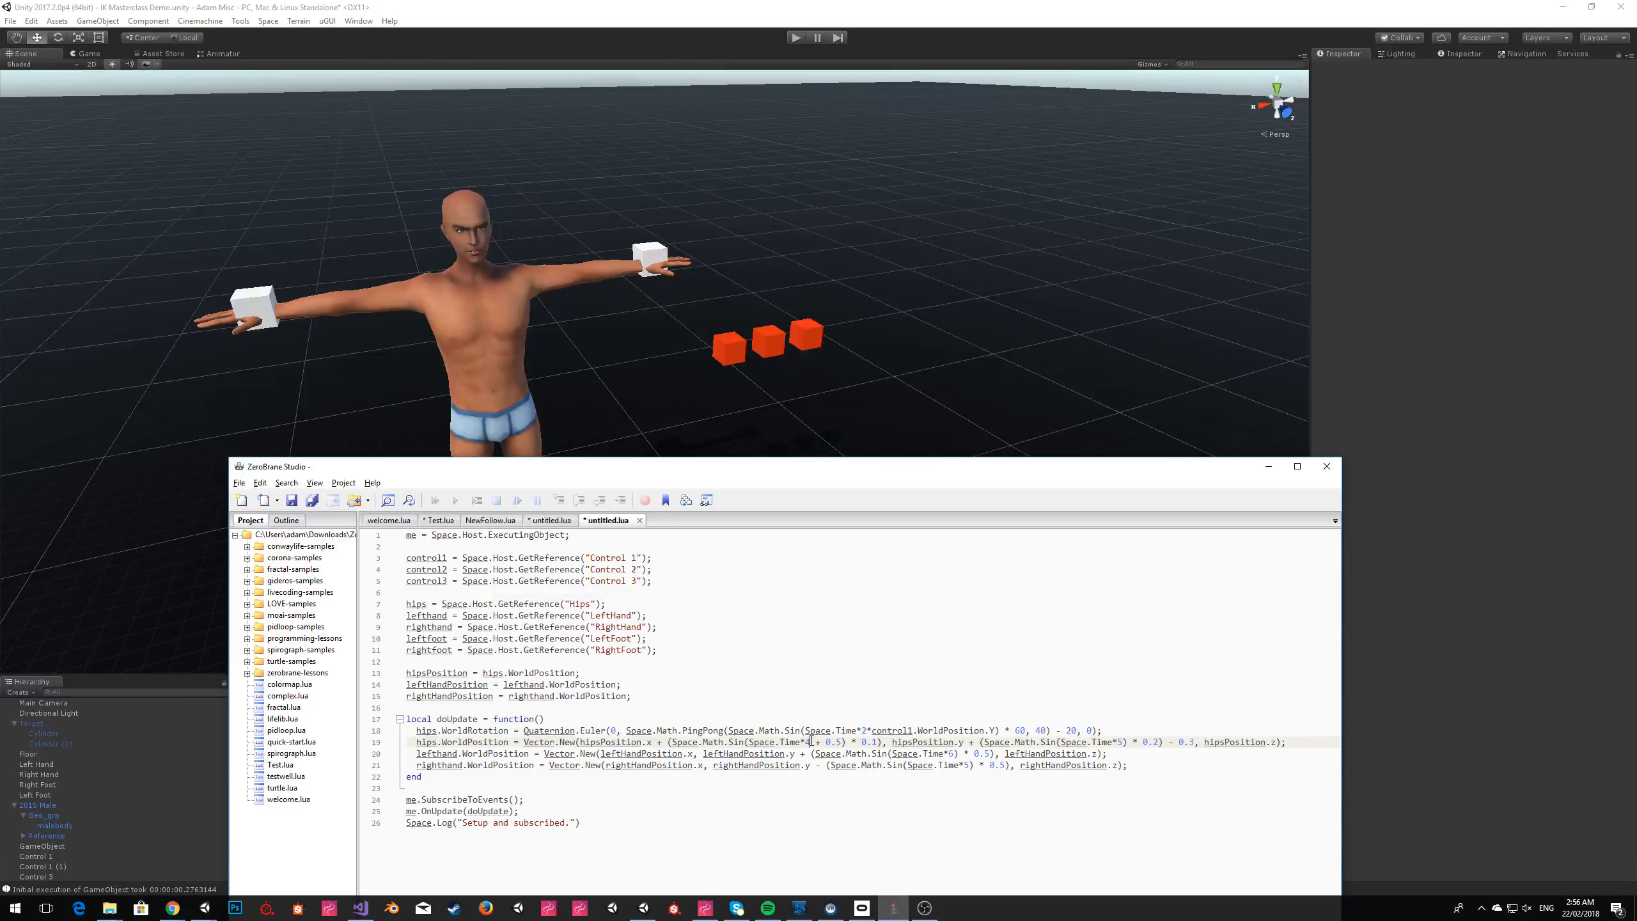
key(ctrl+v)
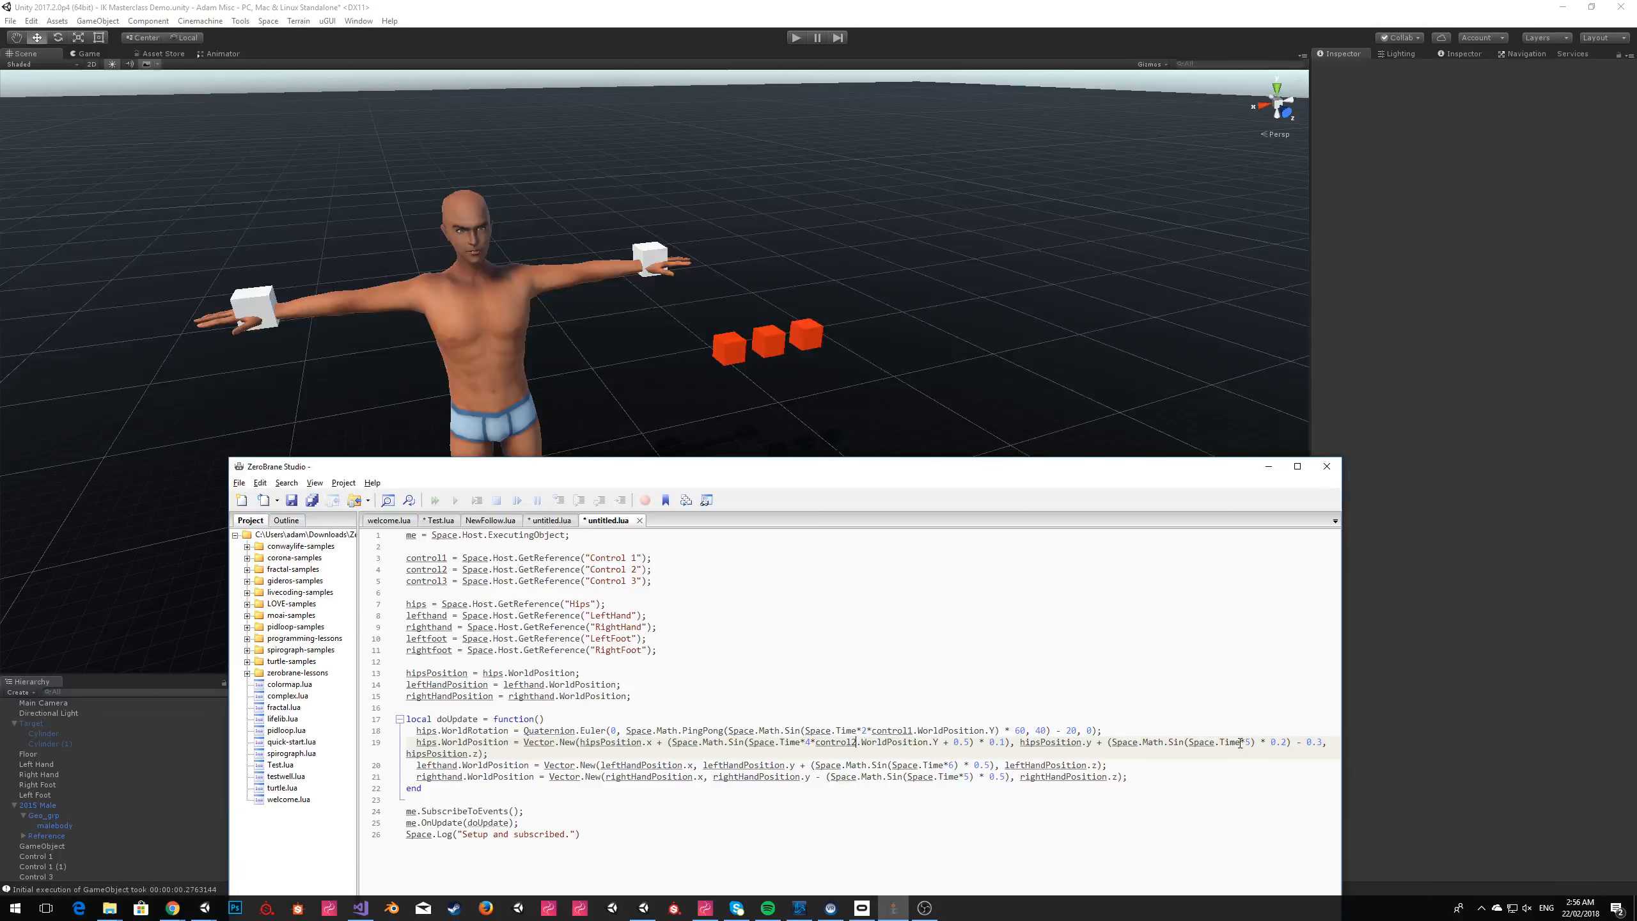
key(ctrl+v)
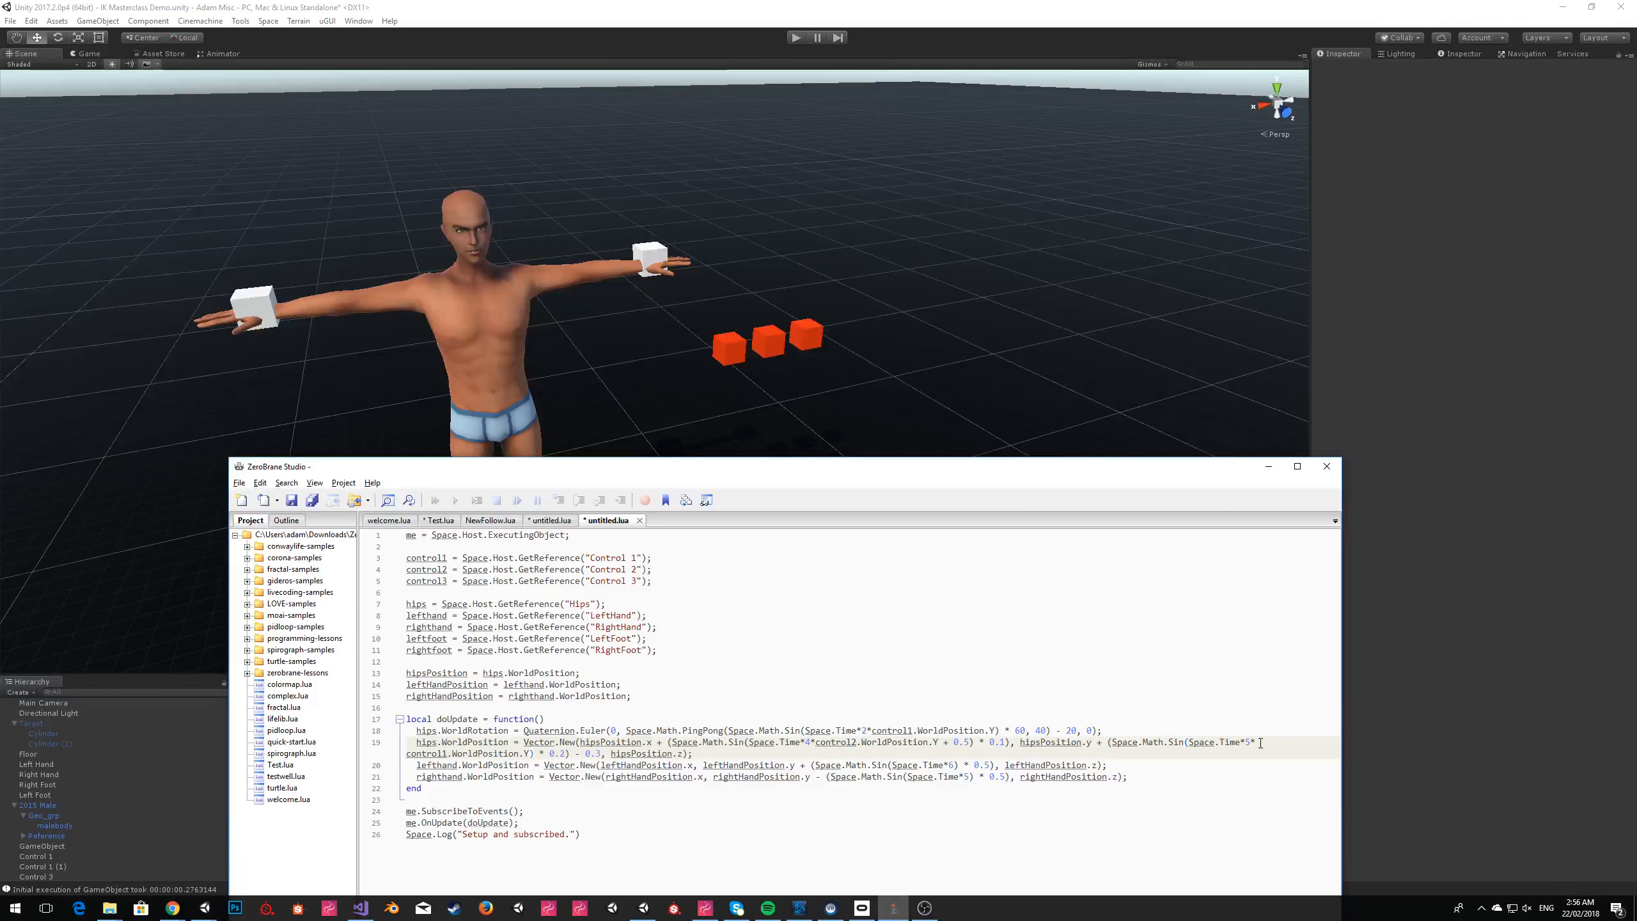
Scale the left hand's time by control3.WorldPosition.Y and the right hand's by control2, and use control3 for the hips' y movement.
click(943, 766)
key(ctrl+v)
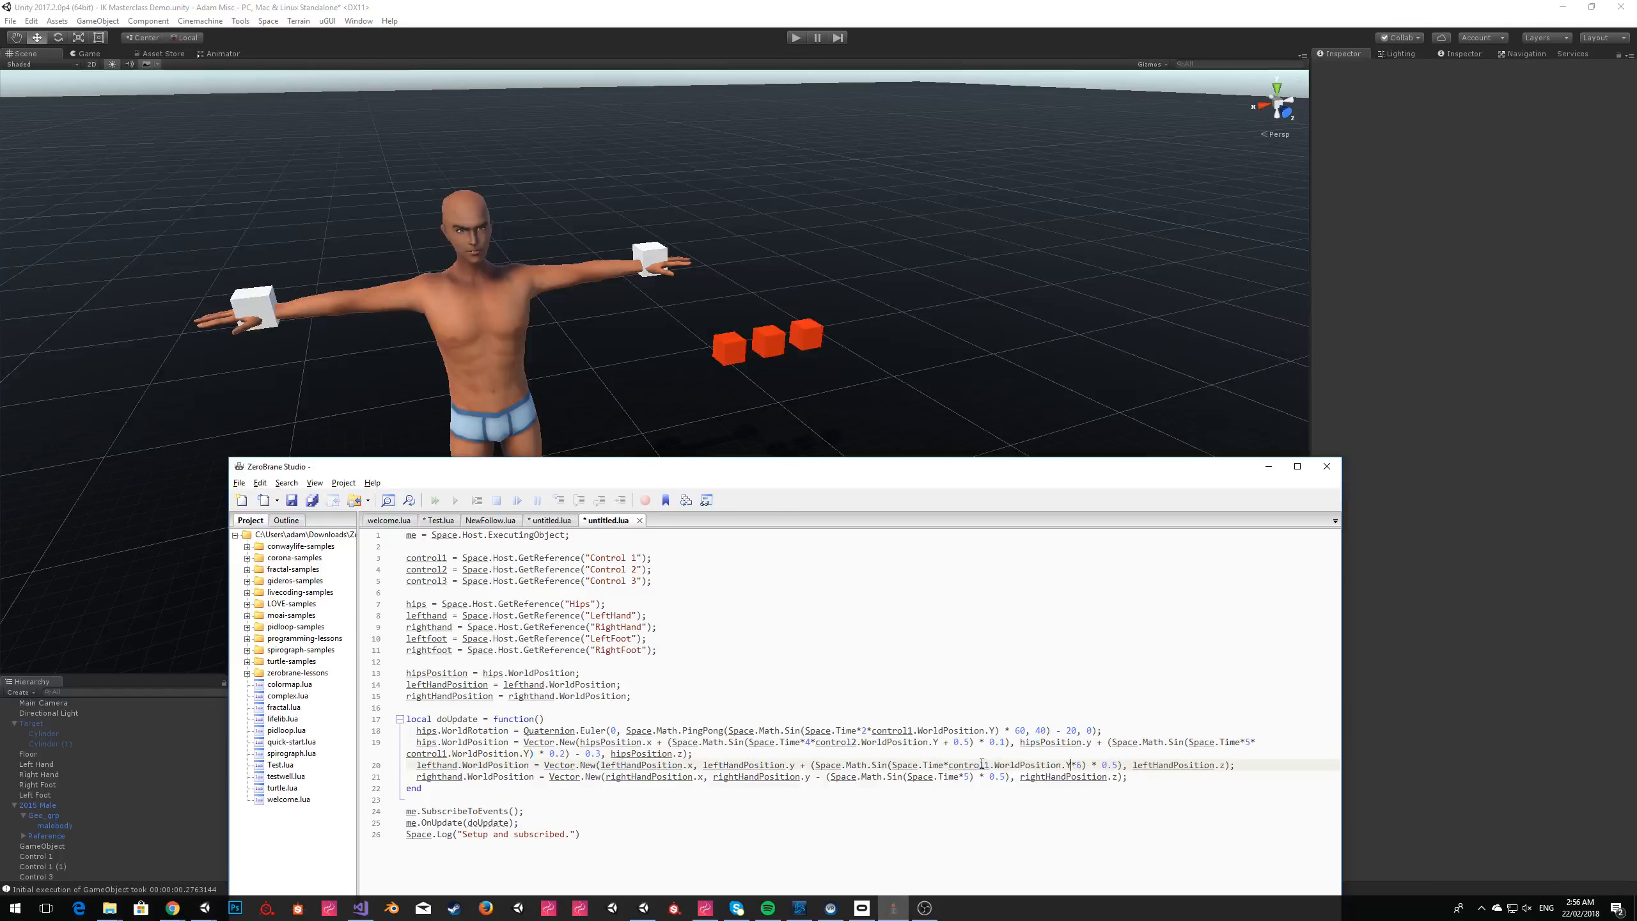
click(965, 777)
key(ctrl+v)
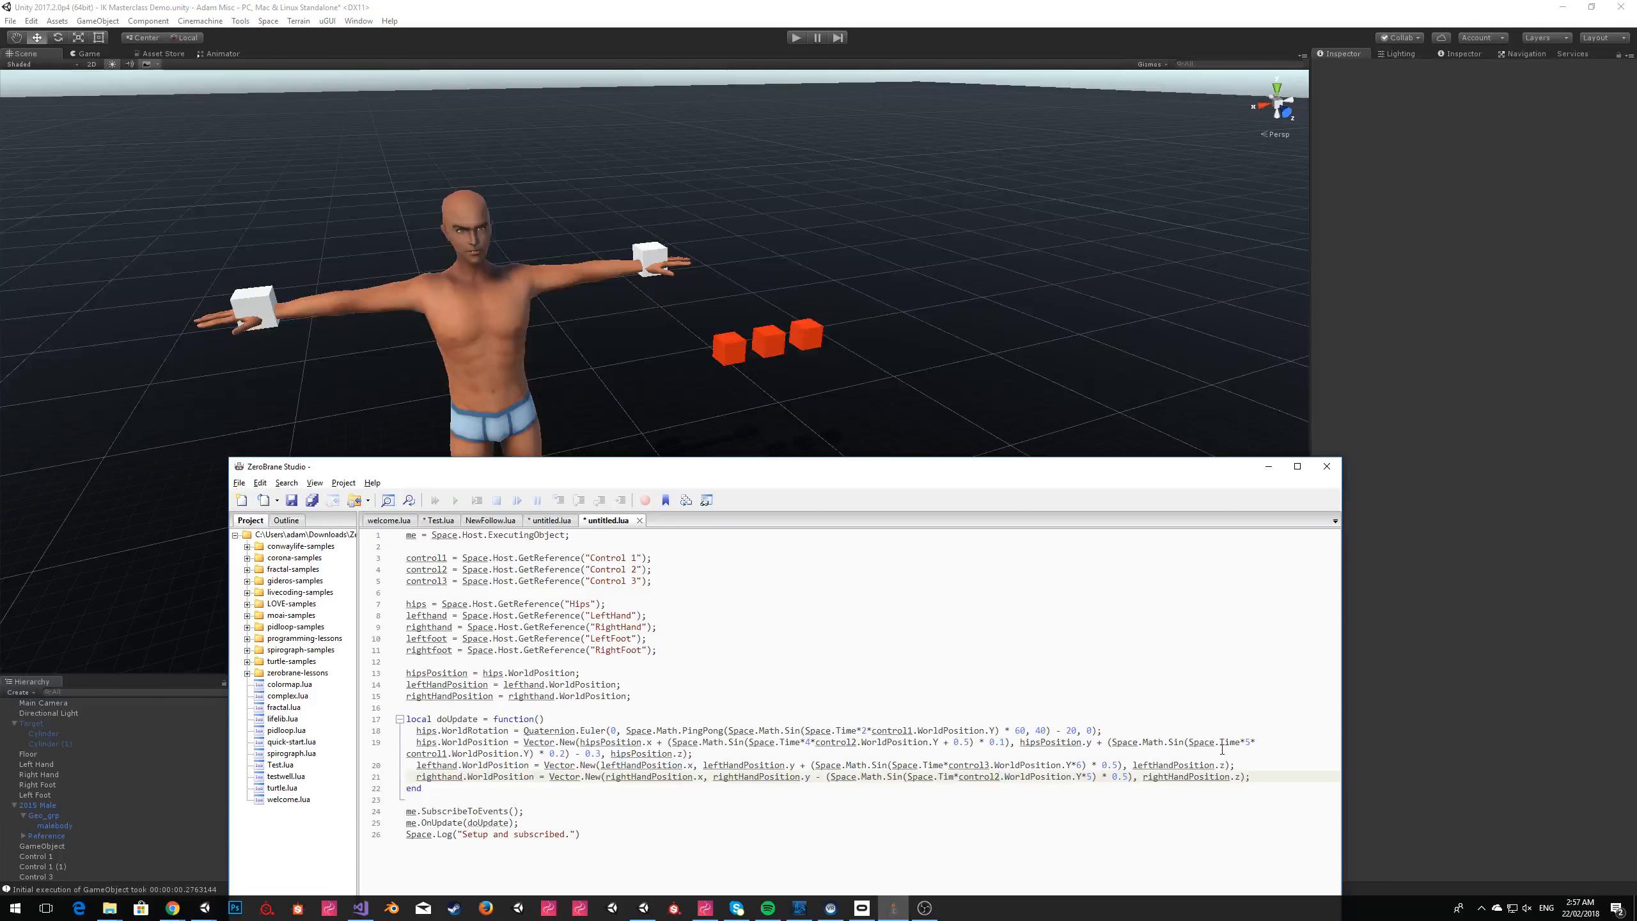
click(445, 753)
click(726, 661)
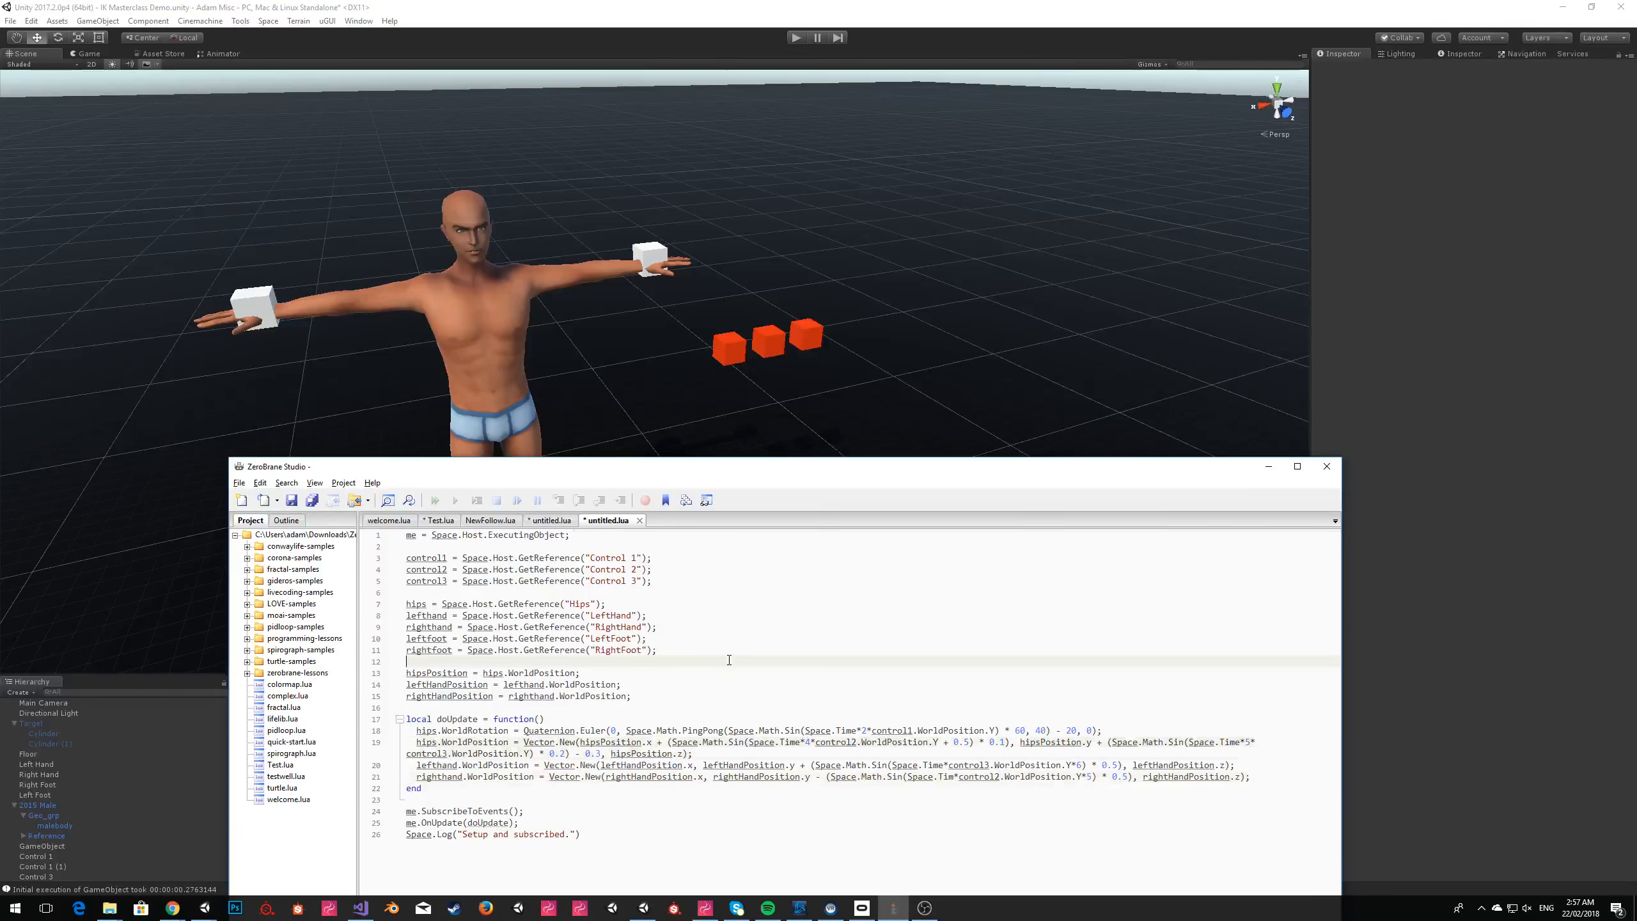
Copy the whole edited script, return to Unity and rename the middle red cube as Control 2.
click(710, 576)
click(49, 842)
click(60, 877)
click(52, 866)
click(1405, 69)
text(Control 2)
key(Return)
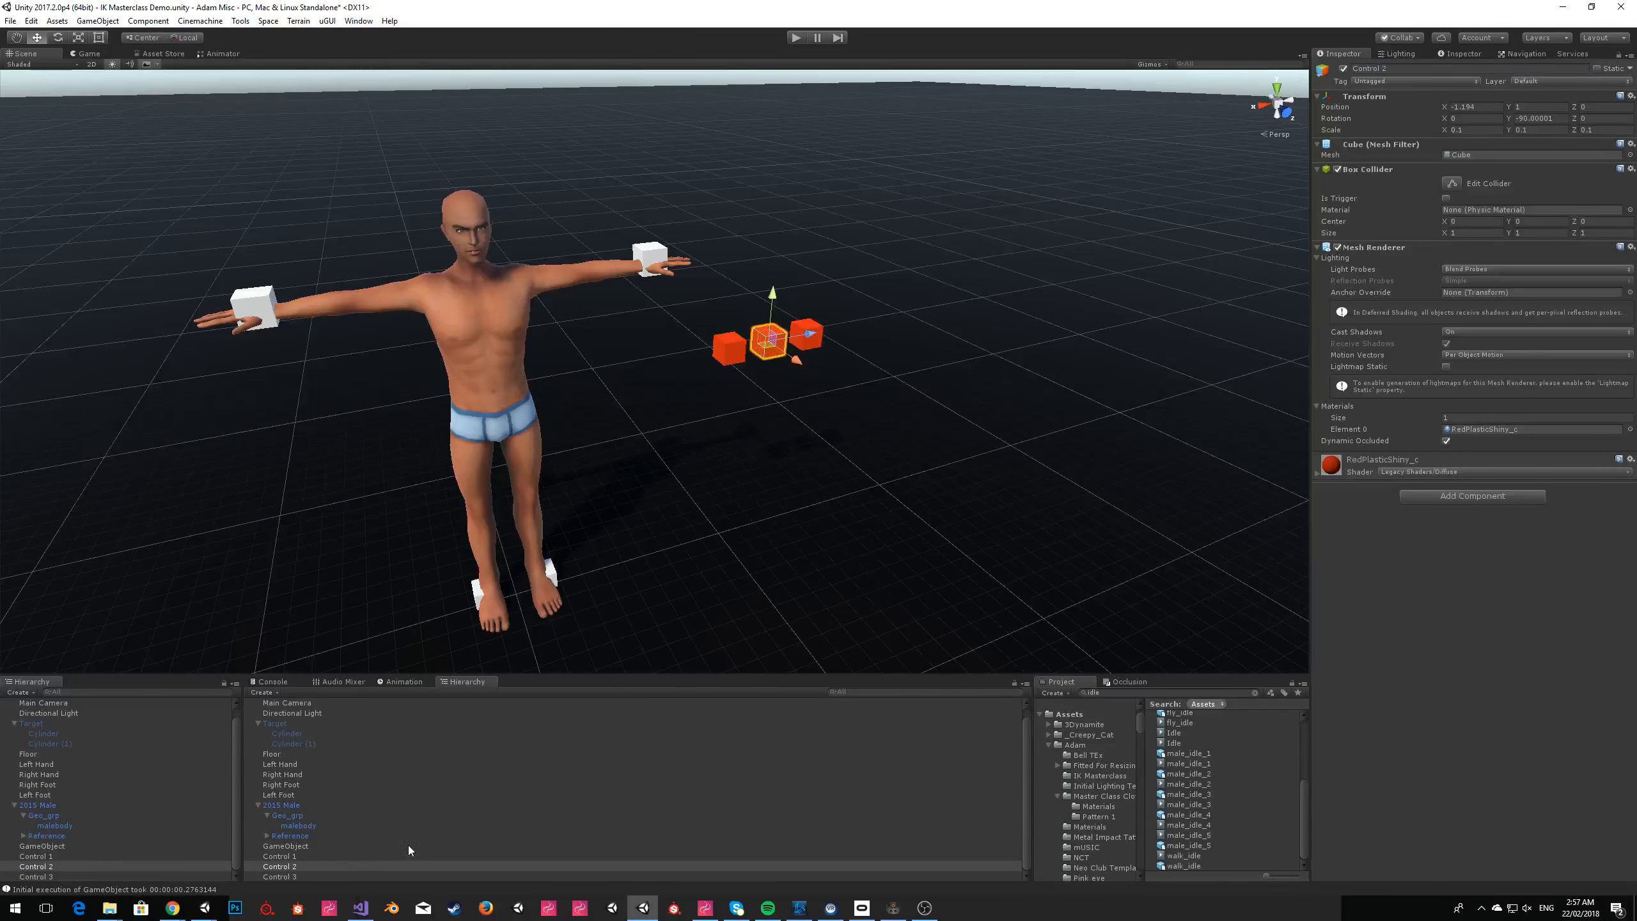
Replace the script contents of the GameObject's Scripting Runtime component with the copied script.
click(42, 845)
click(1481, 281)
key(ctrl+v)
Set the size of the script's Object References to 8 and expand the three new entries.
click(1457, 635)
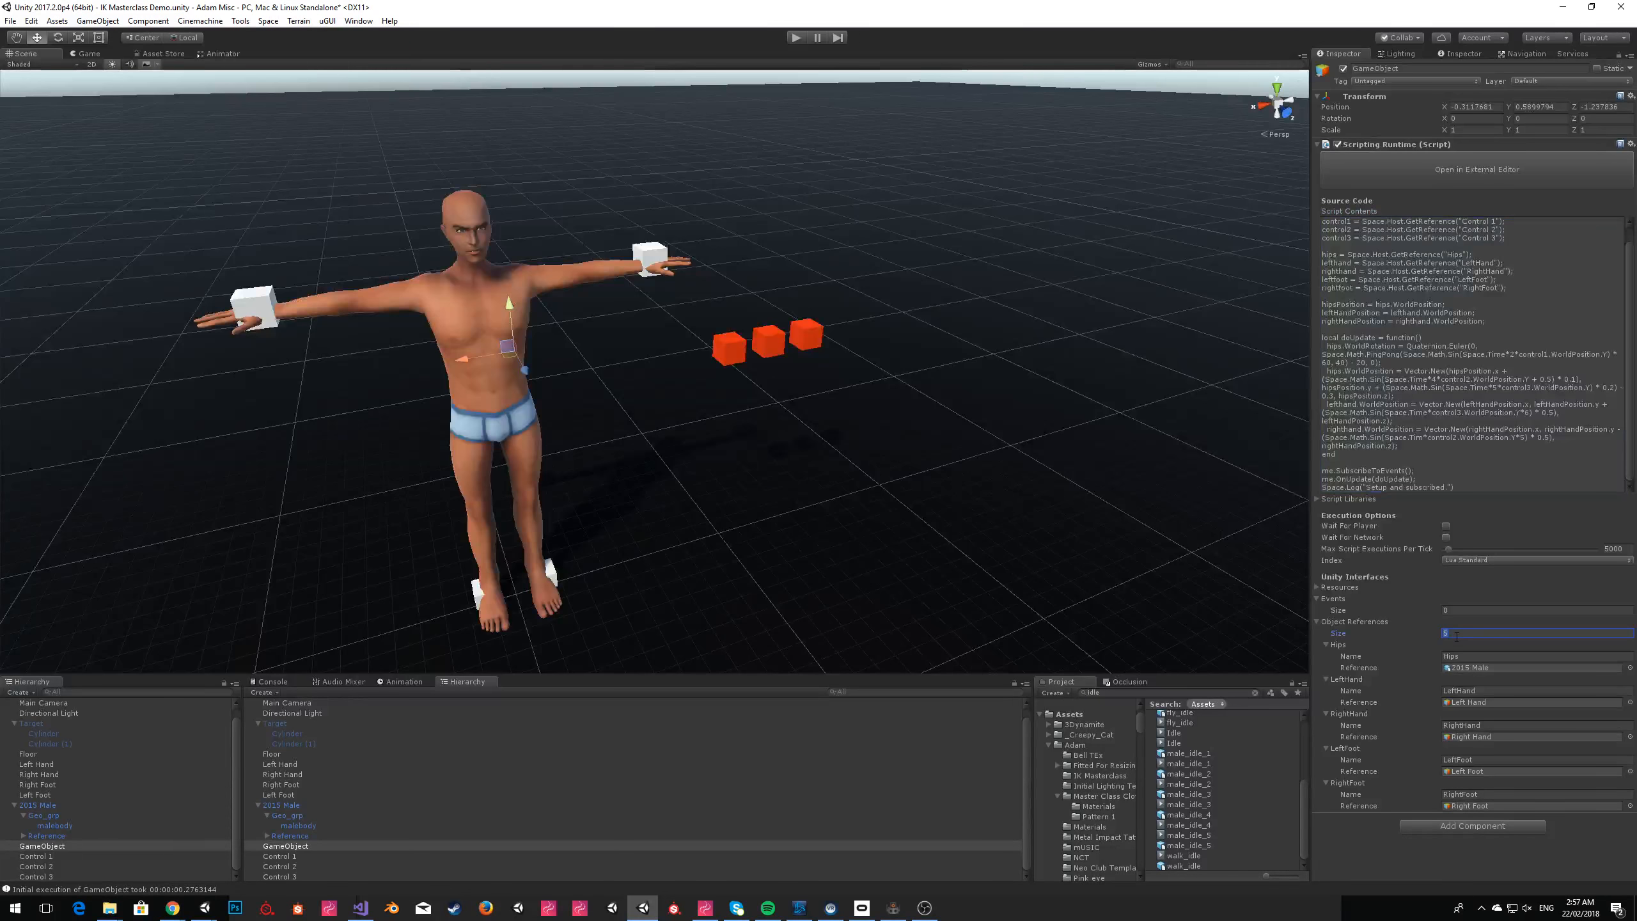
text(8)
key(Return)
click(1345, 841)
click(1345, 829)
click(1345, 819)
Name the three new object references Control 1, Control 2 and Control 3.
scroll(1552, 800, down, 3)
click(1498, 763)
text(Control 1)
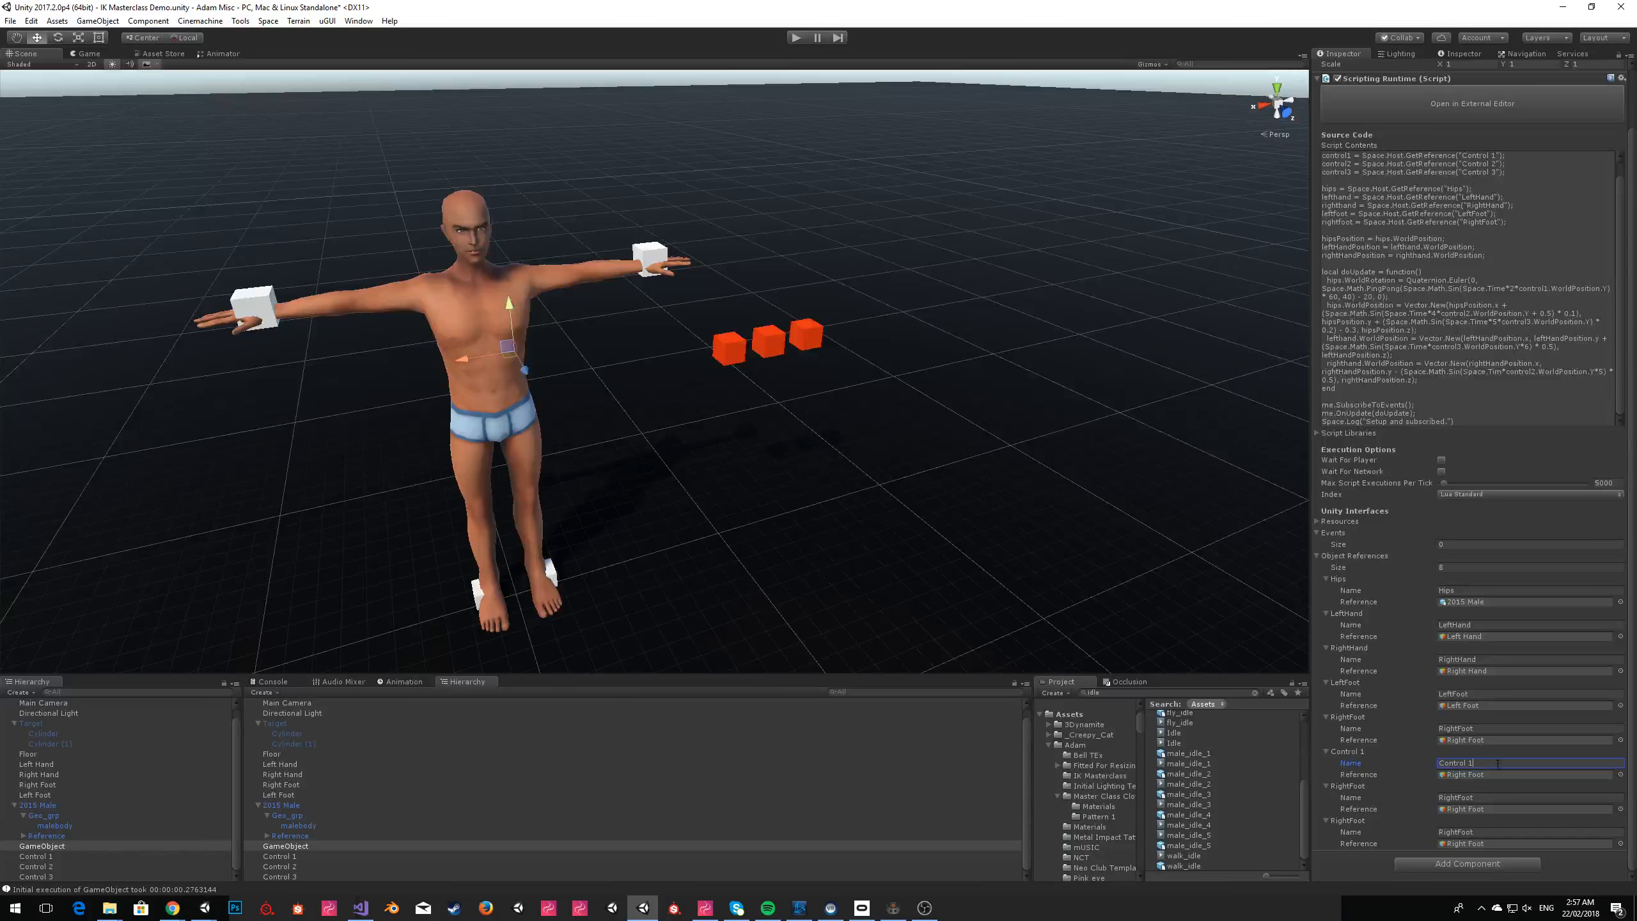
text(Control 2)
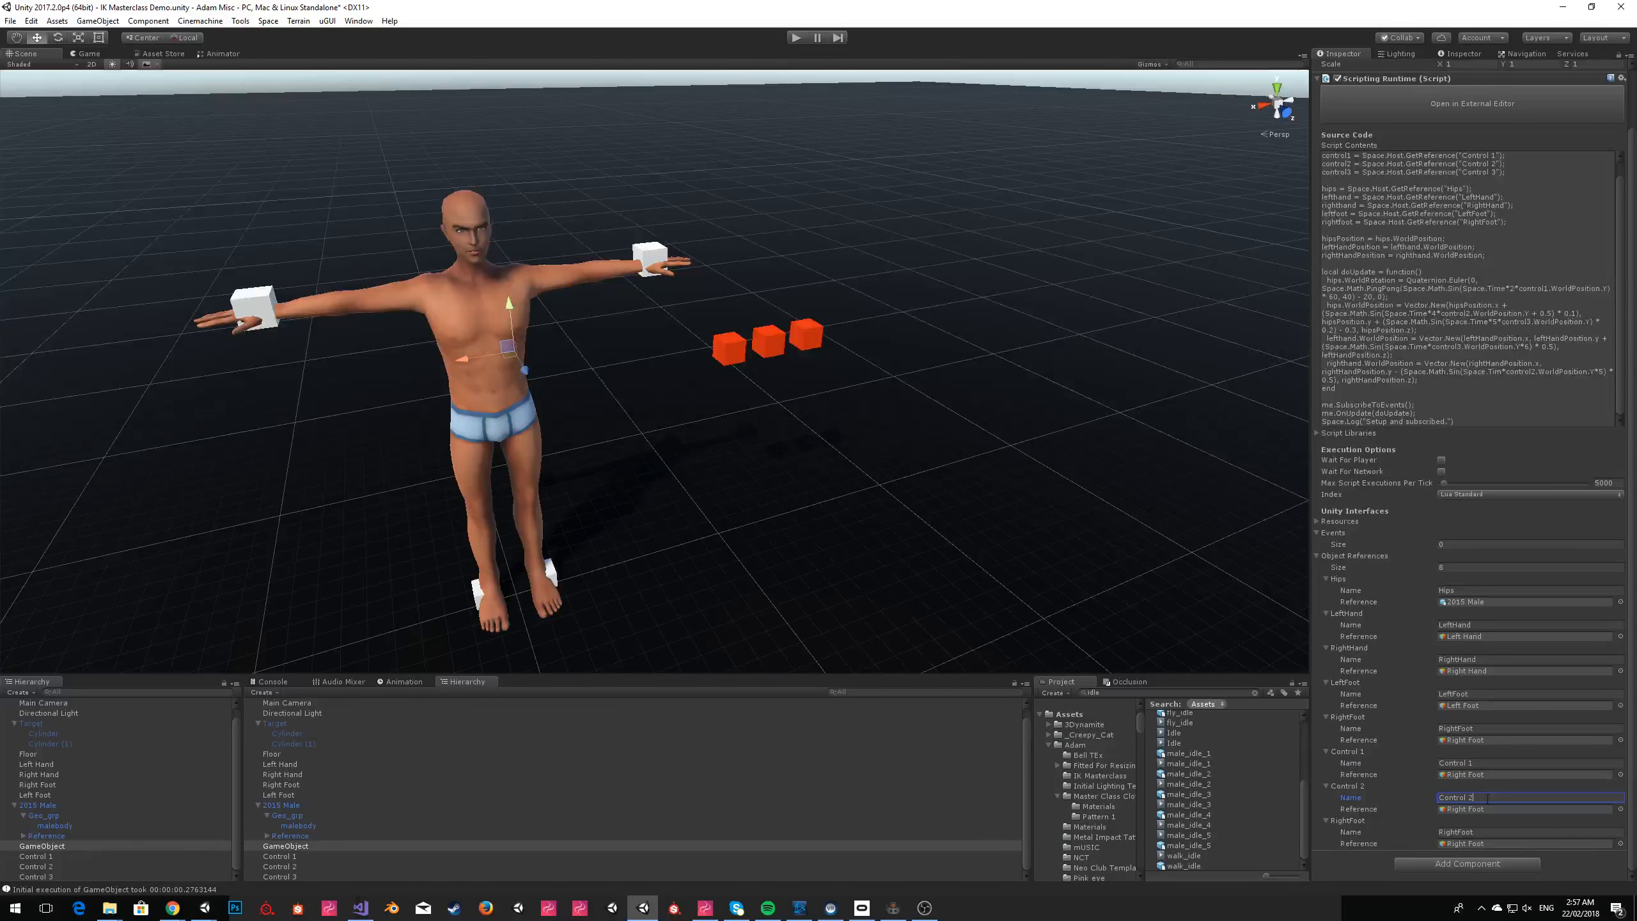
click(1497, 830)
text(Control 3)
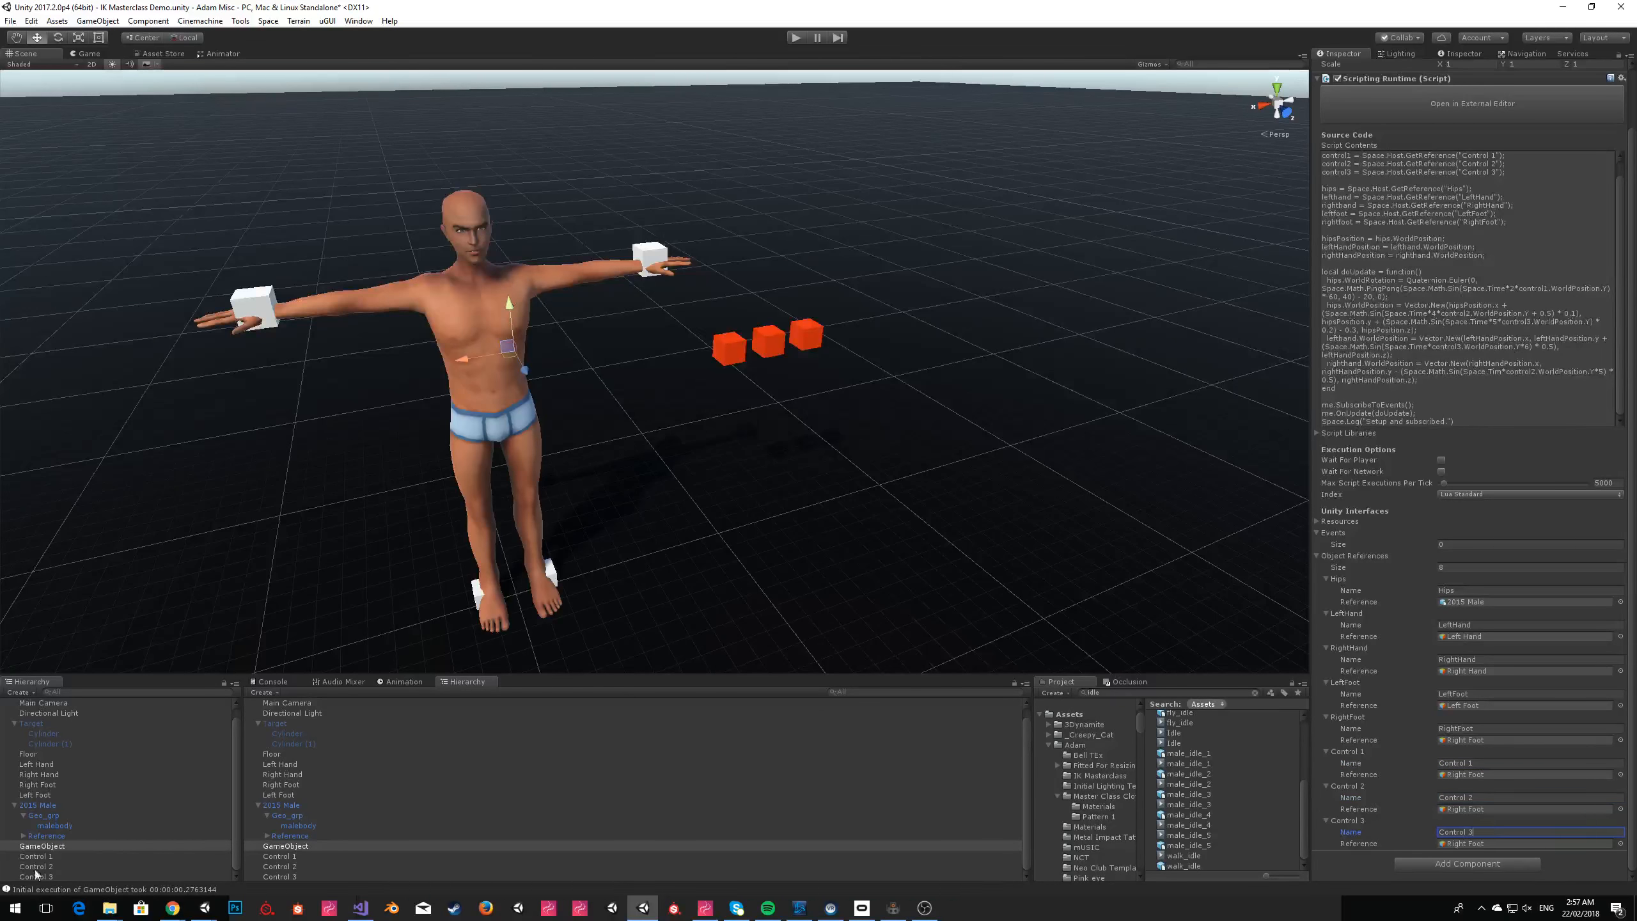
Assign the Control 1, Control 2 and Control 3 objects to the script's object references of the same names.
drag(35, 856, 1492, 776)
drag(35, 866, 1460, 812)
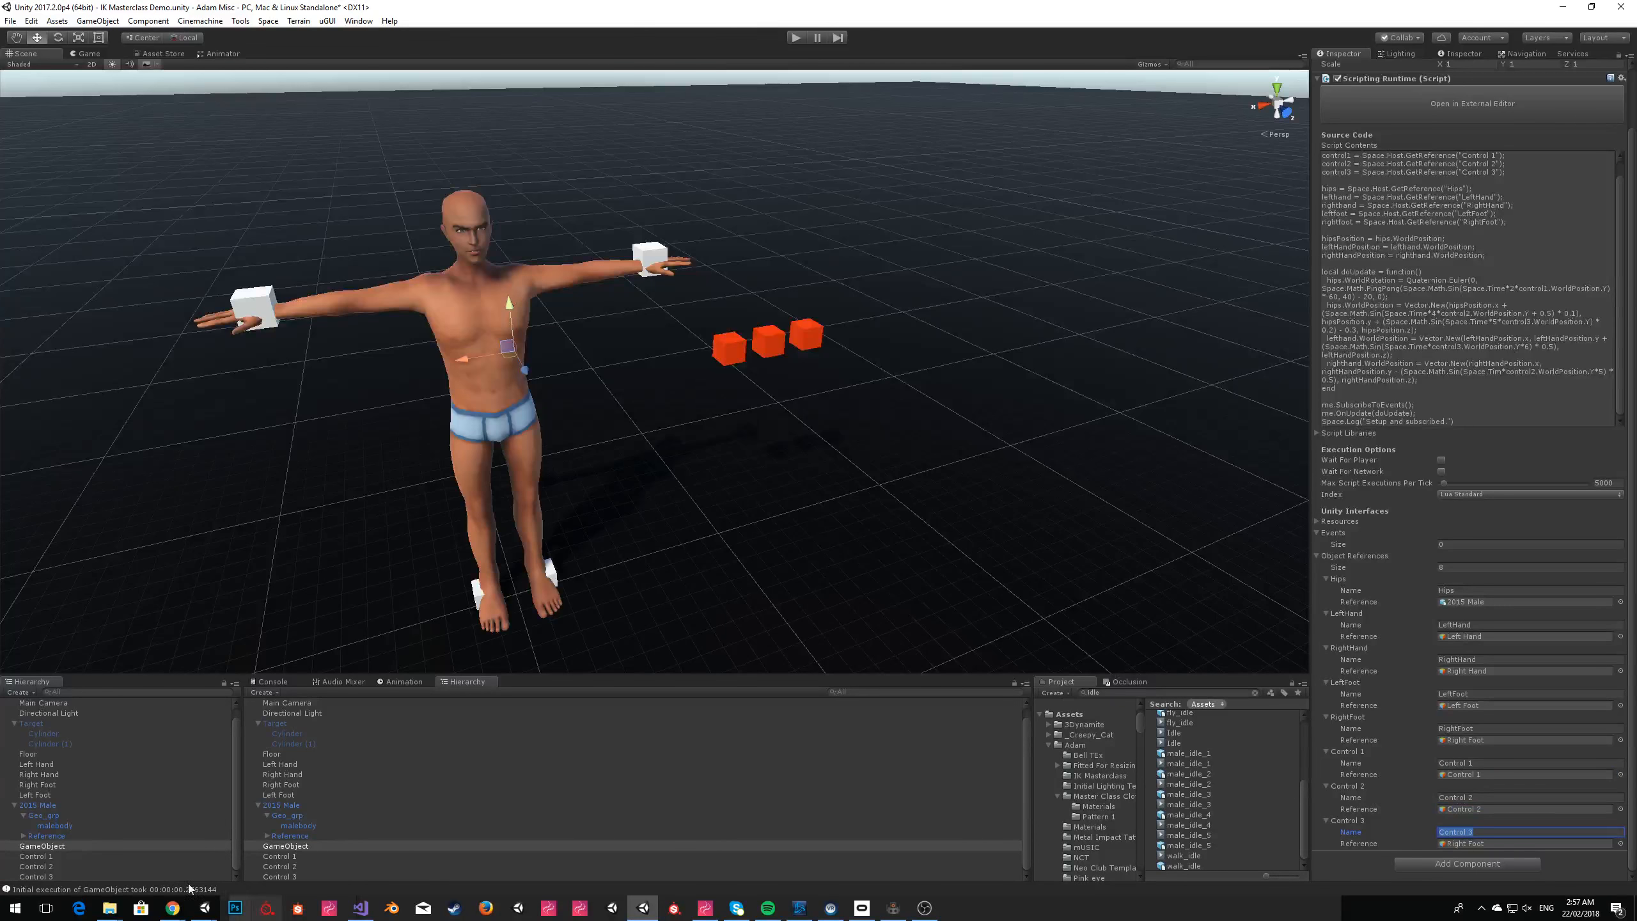
drag(151, 877, 1502, 844)
Run the scene in play mode, dismiss the Sinespace Editor Pack window and show the Scene view.
click(792, 38)
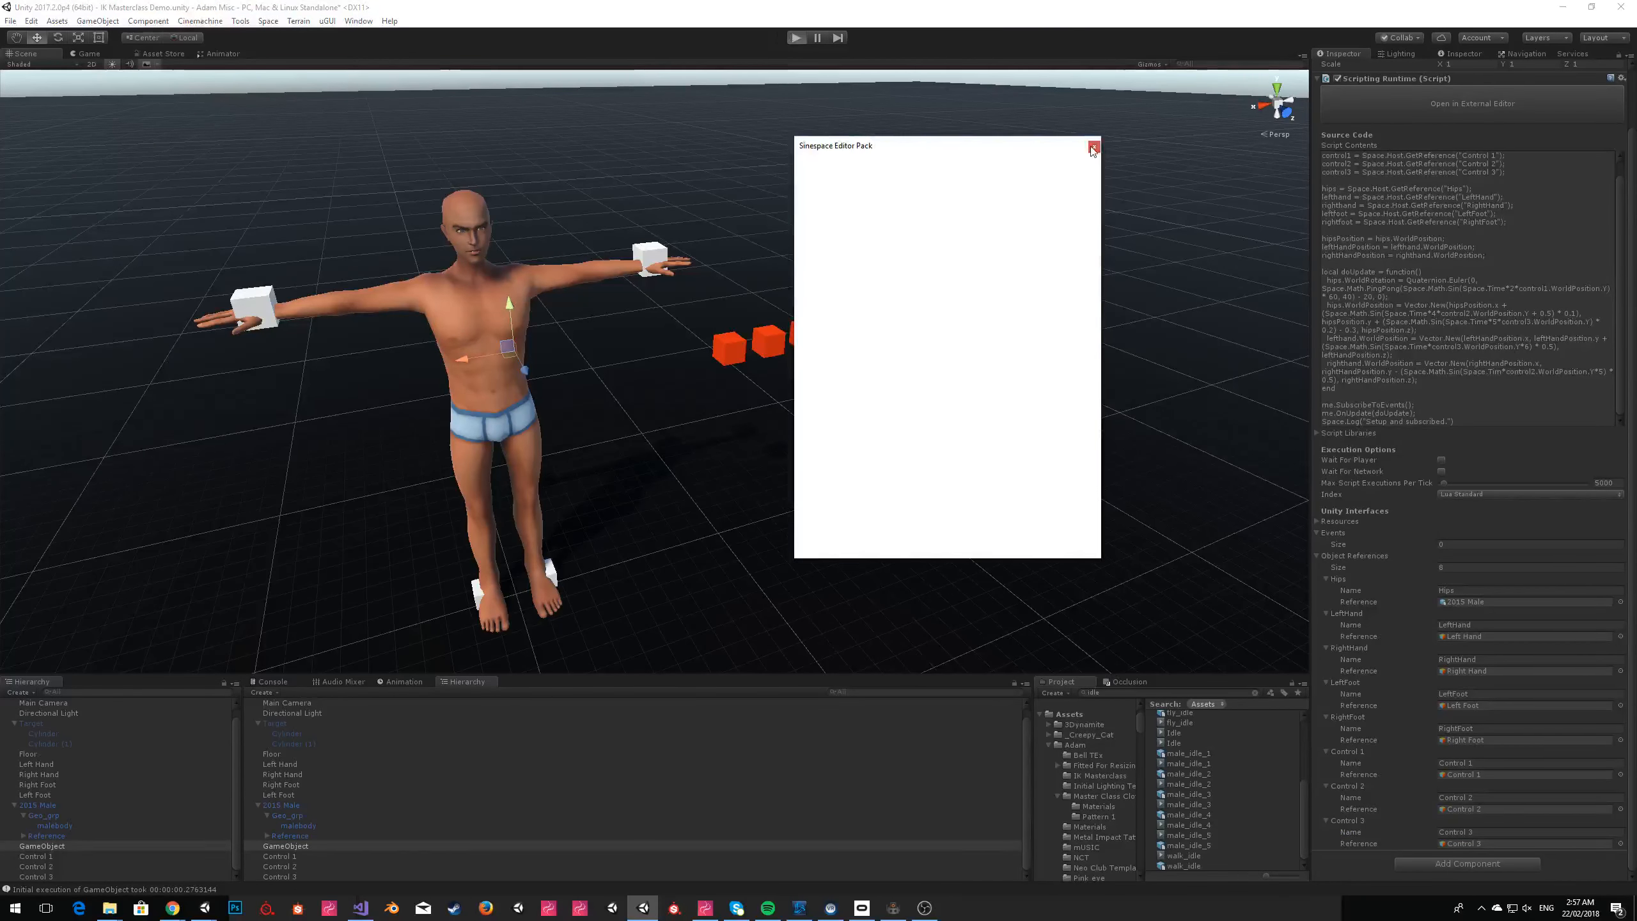
click(1093, 148)
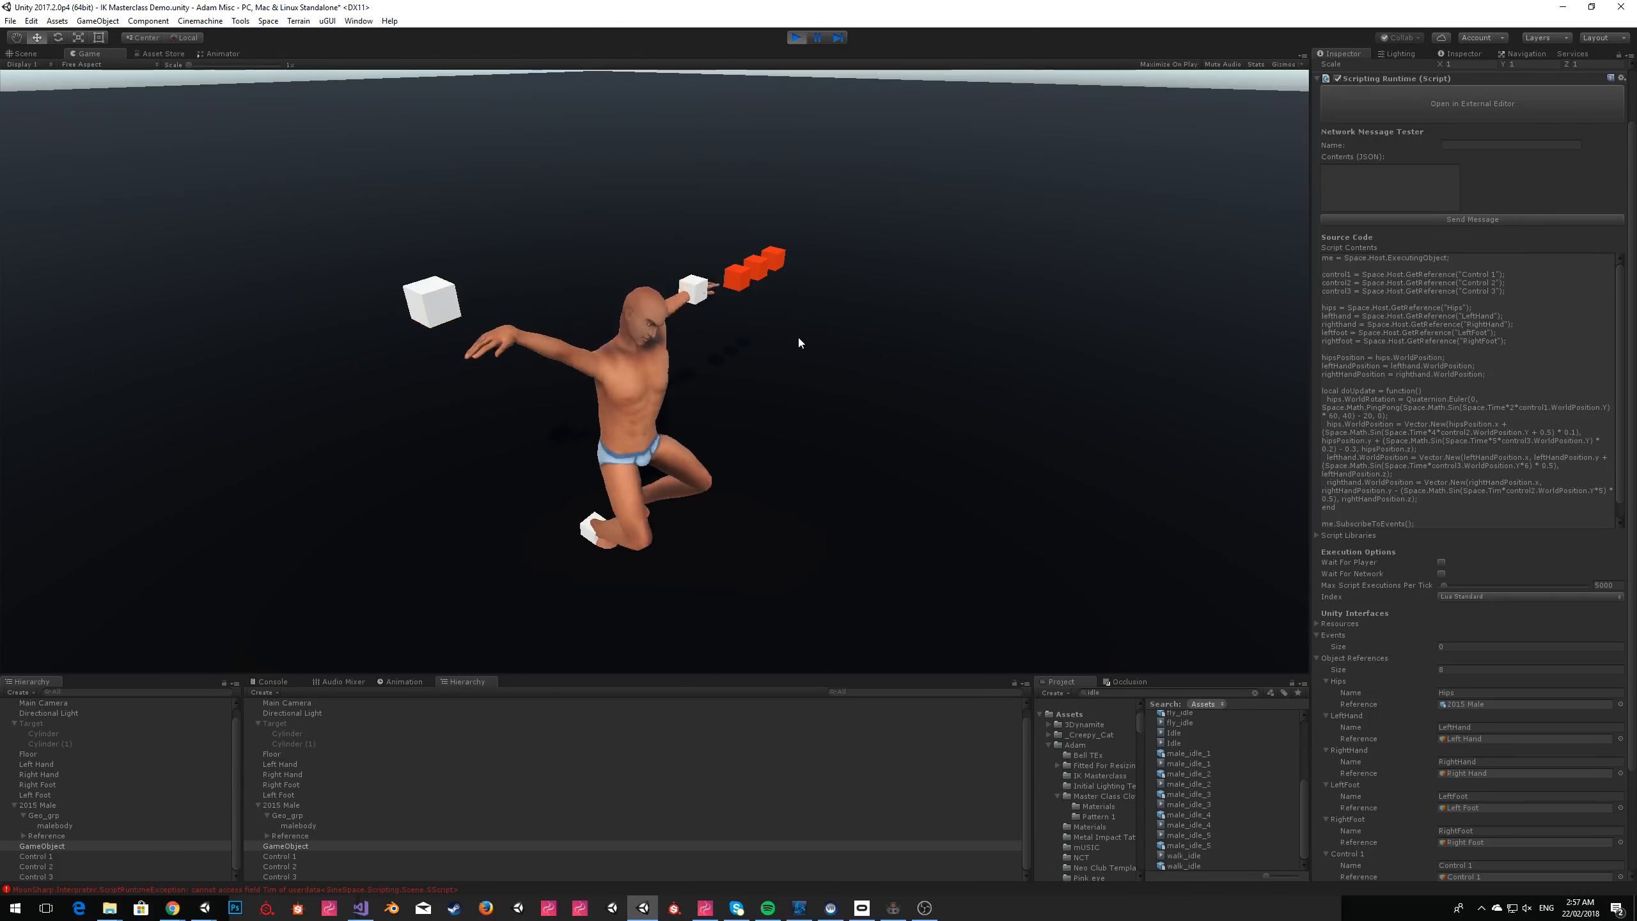
click(26, 54)
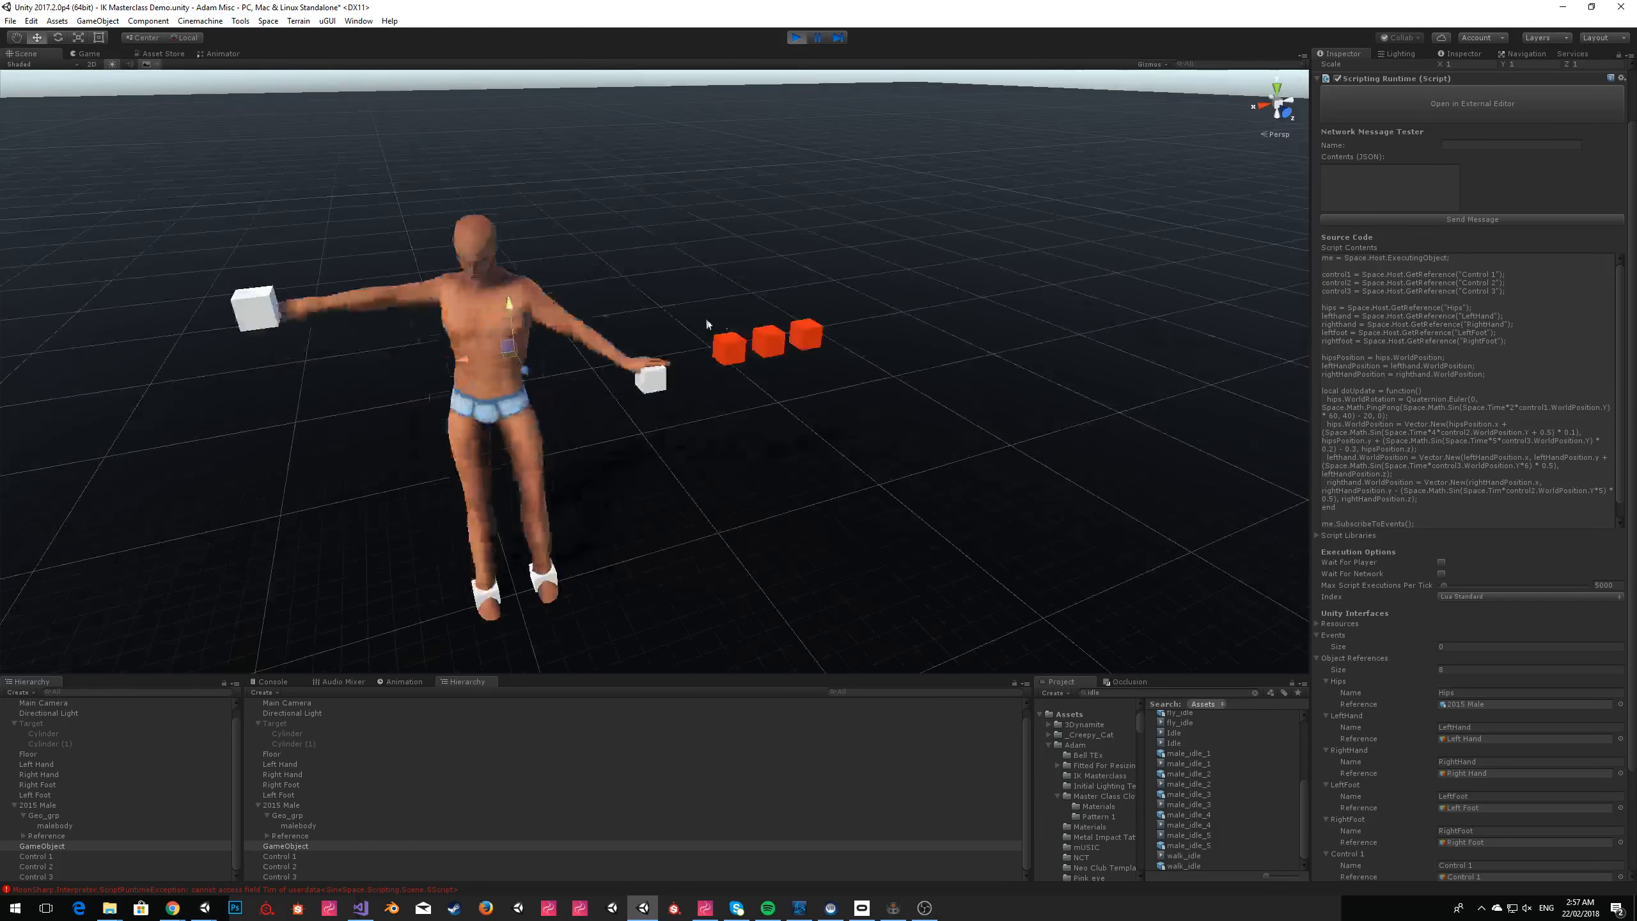
Lower the Control 1 cube to near the floor while the dance is running.
click(729, 349)
drag(724, 305, 963, 266)
drag(734, 220, 847, 617)
scroll(851, 484, up, 3)
right_drag(947, 451, 984, 465)
key(w)
key(s)
key(e)
Lower the Control 2 cube to a height of about 0.25 and bring the Control 3 cube down beside it.
click(826, 491)
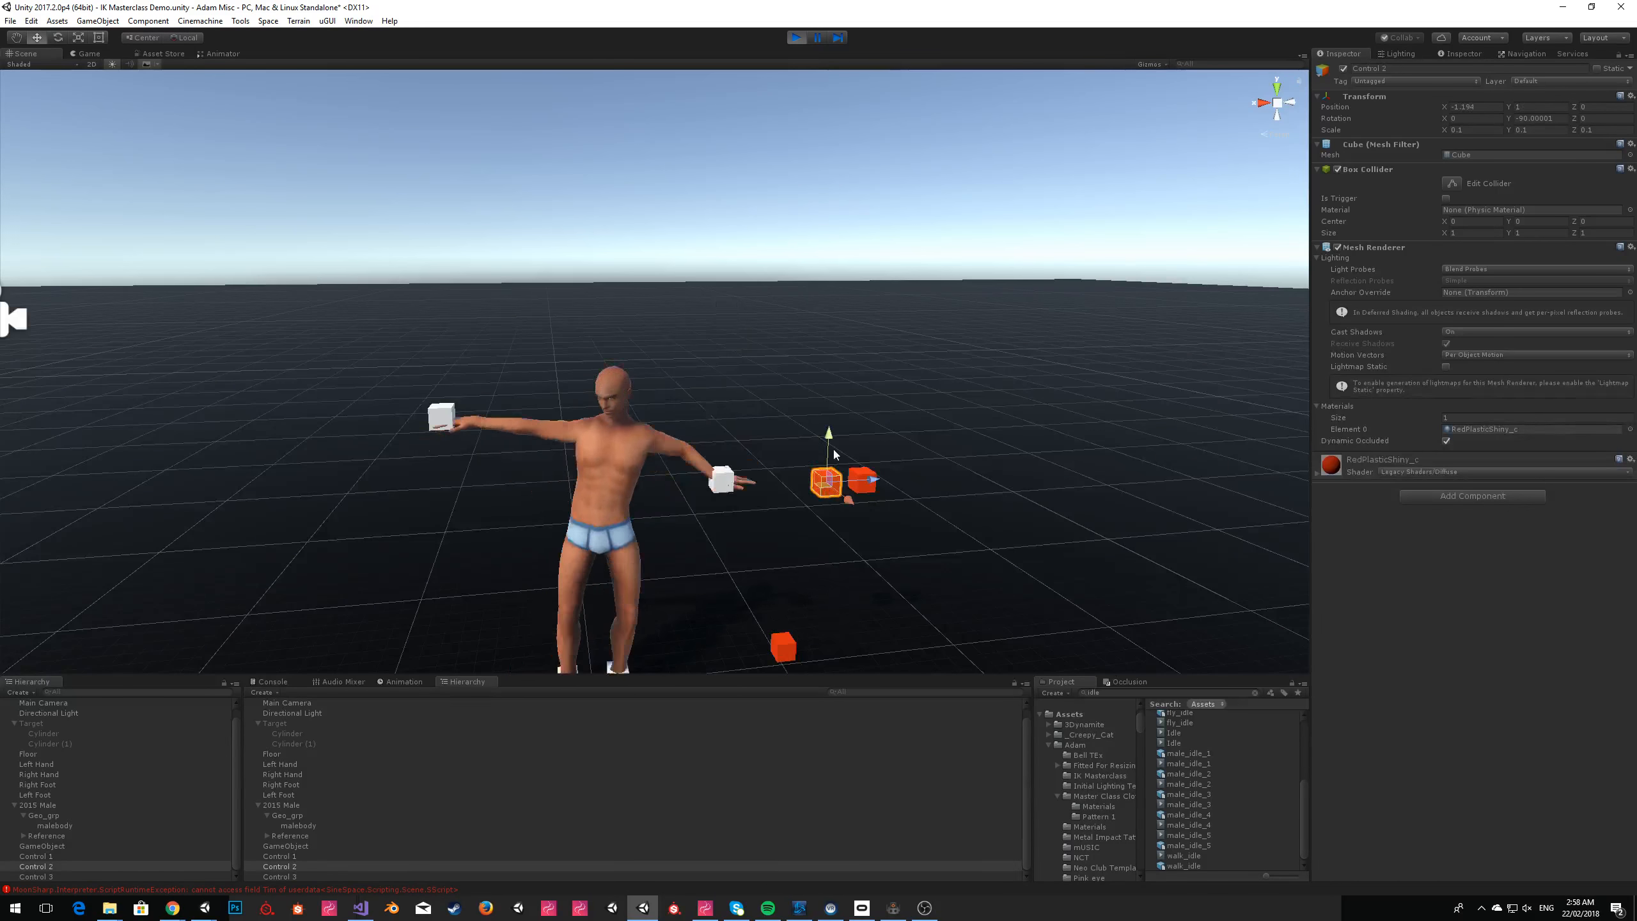
drag(831, 445, 822, 569)
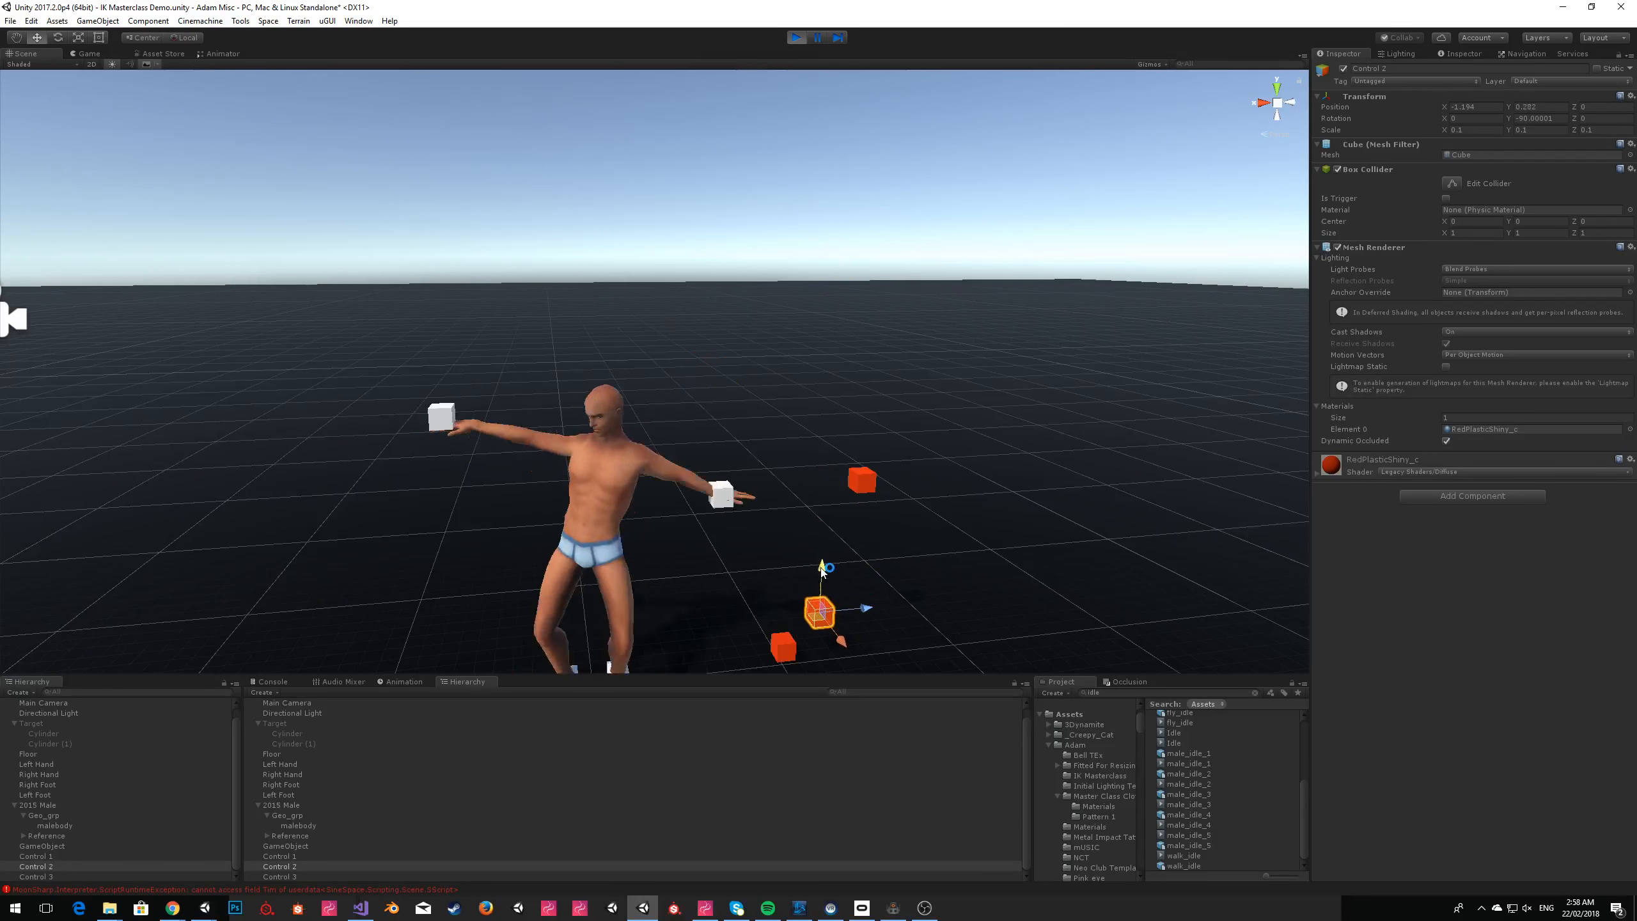
click(859, 474)
drag(862, 443, 862, 565)
Raise the Control 1 cube well above the other two red cubes, to just above the avatar's head.
alt+drag(970, 445, 533, 179)
click(545, 515)
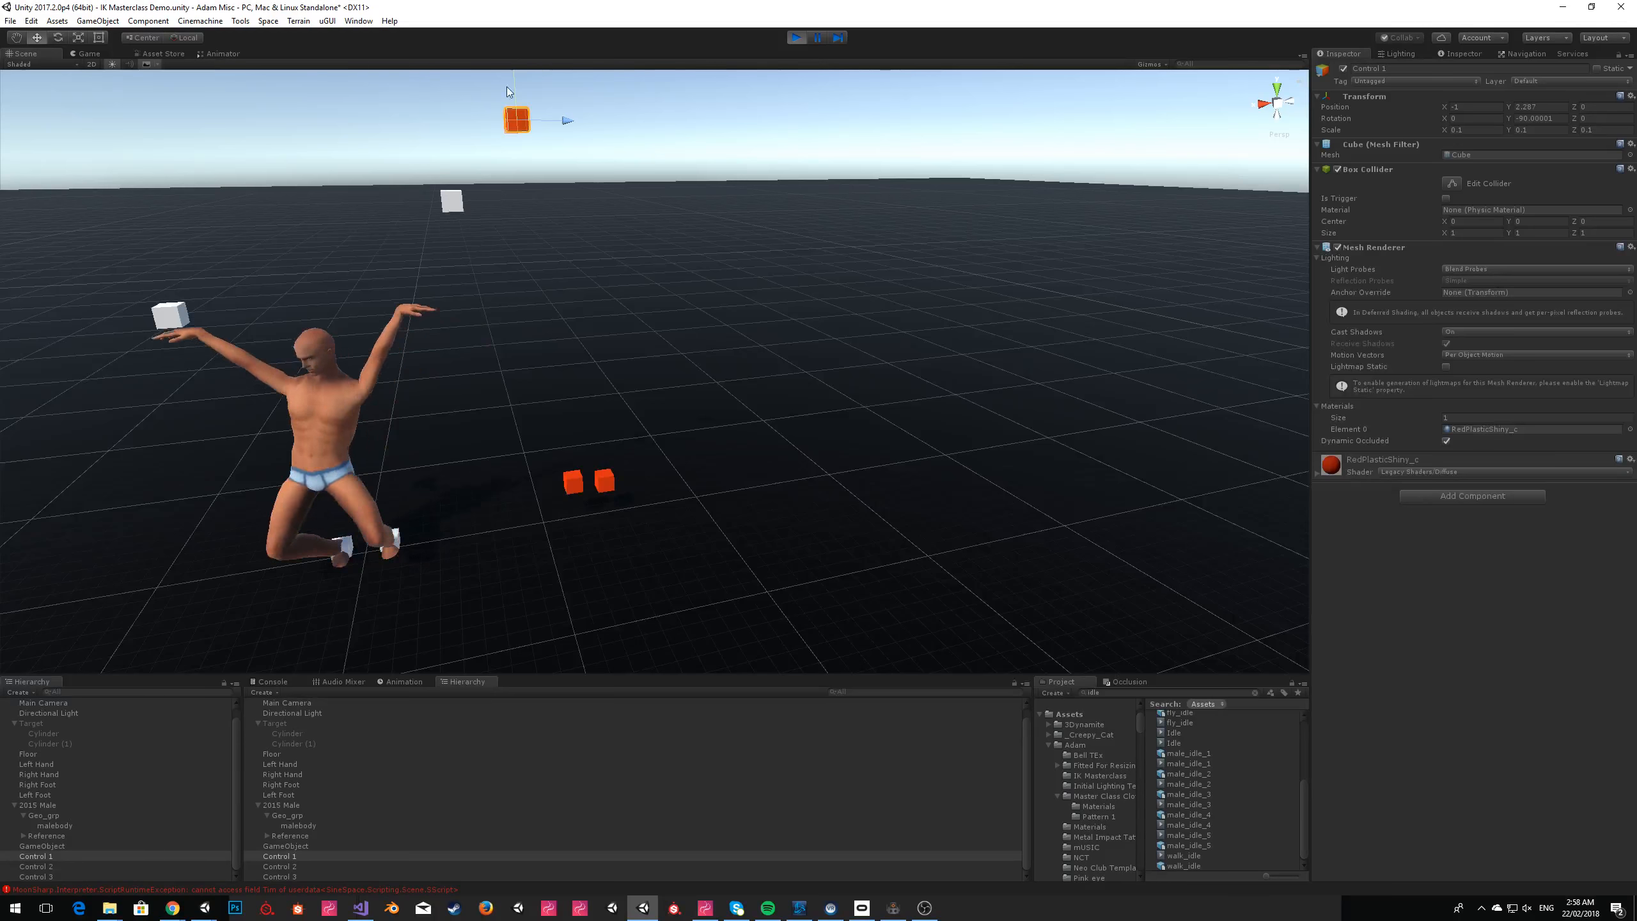
drag(514, 86, 517, 215)
Raise the Control 2 cube to a height of about 1.3 and Control 3 to about 0.95, leaving nothing selected.
click(571, 486)
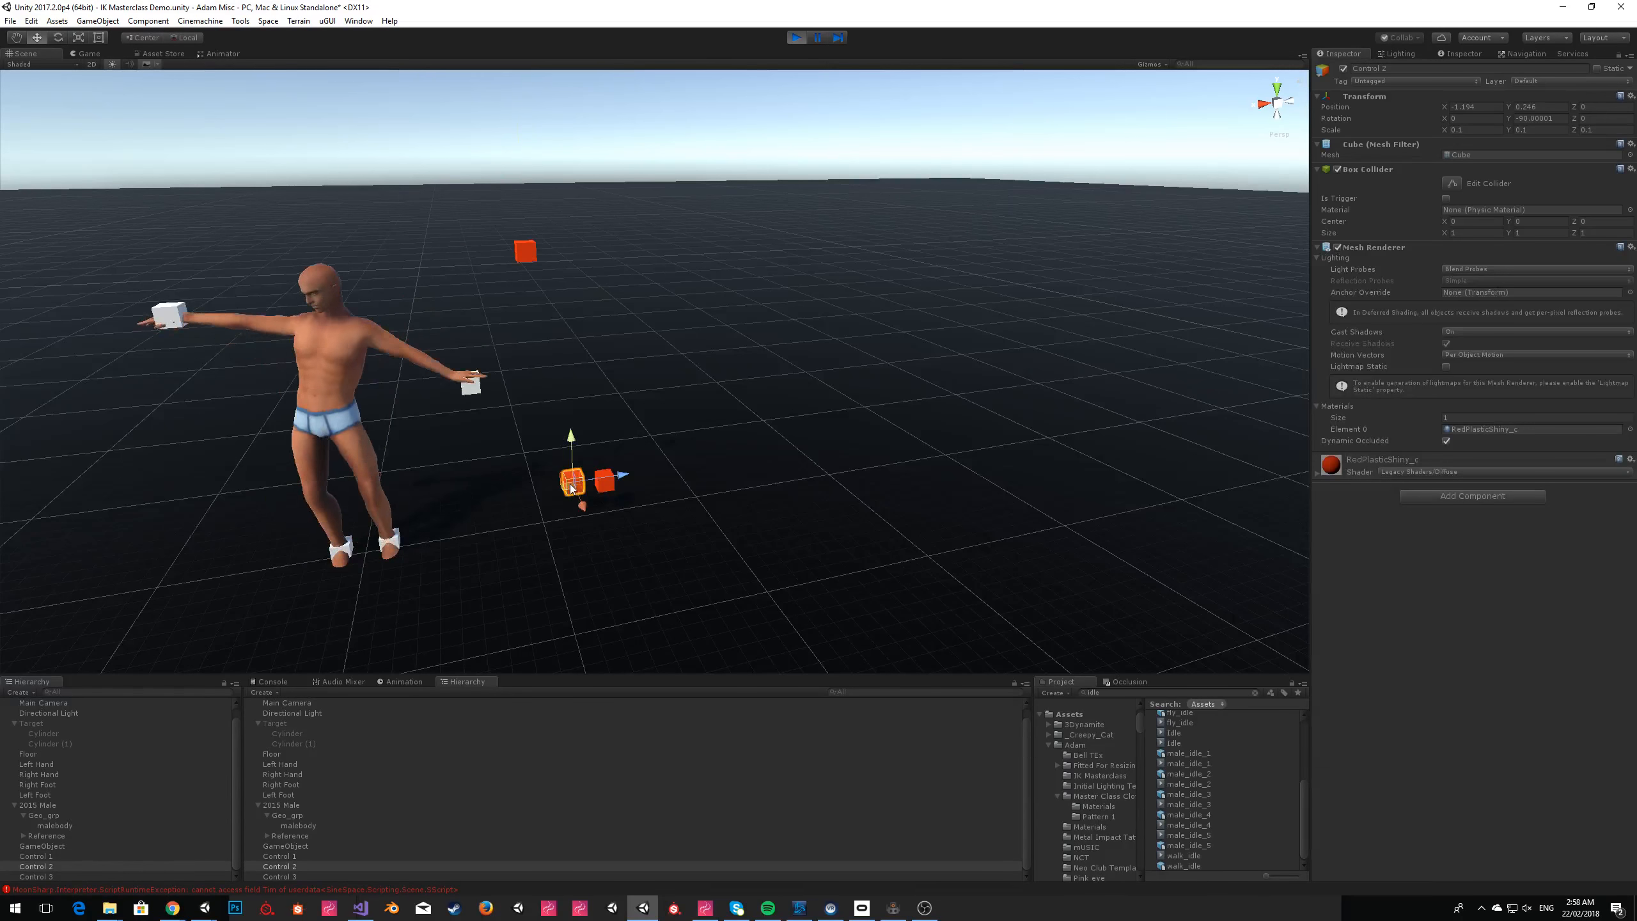
drag(570, 441, 563, 263)
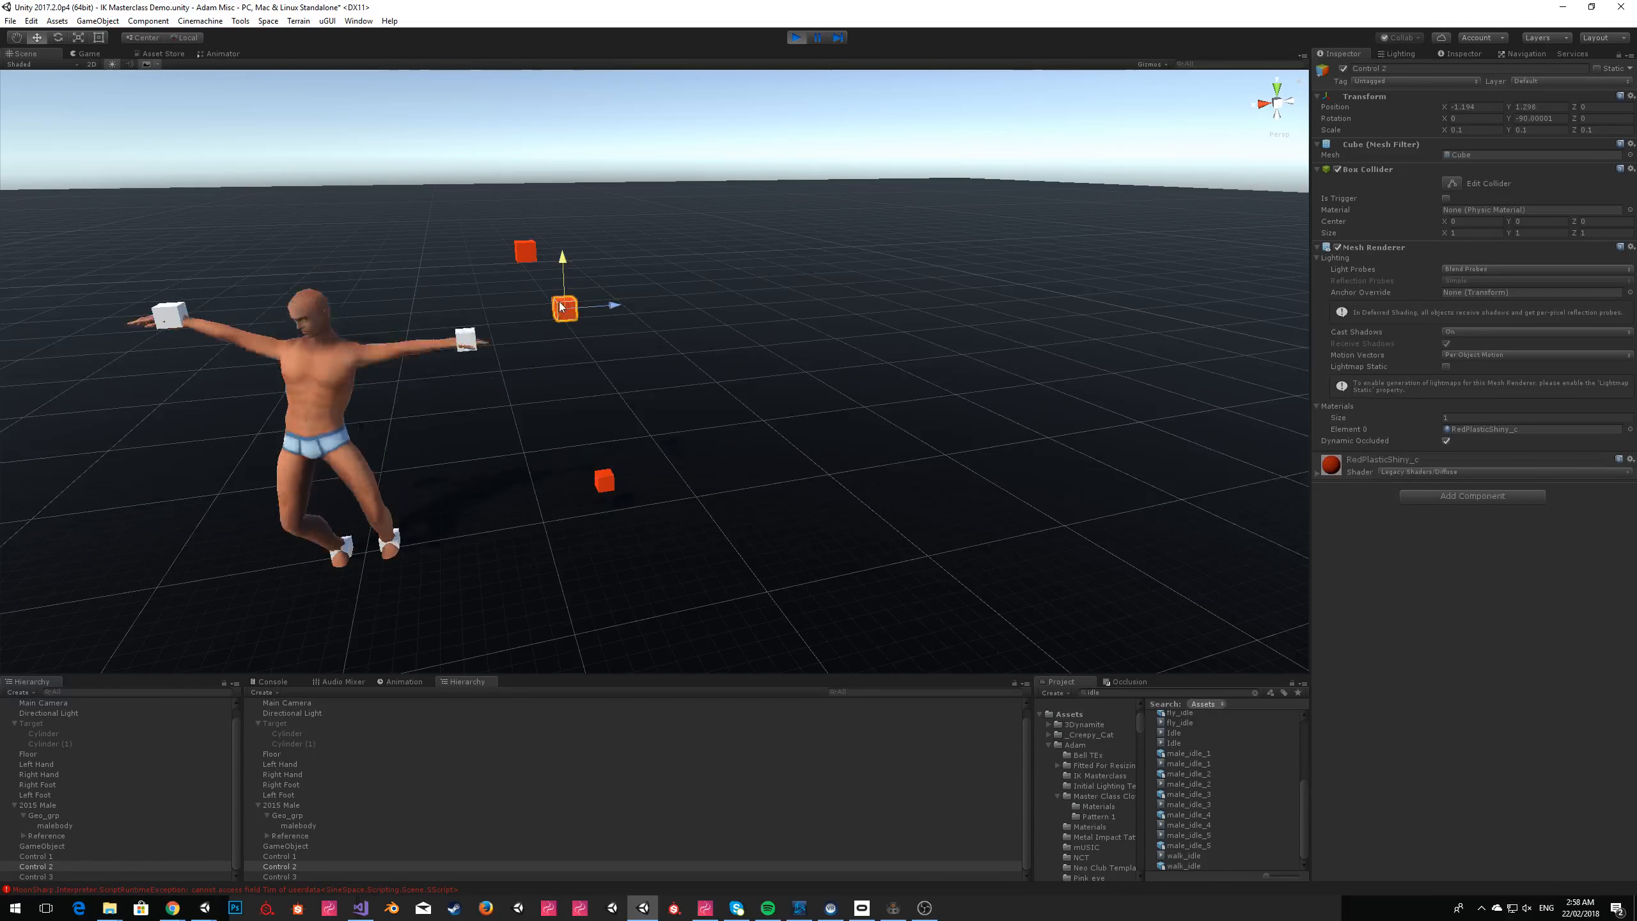
click(604, 480)
drag(603, 443, 603, 339)
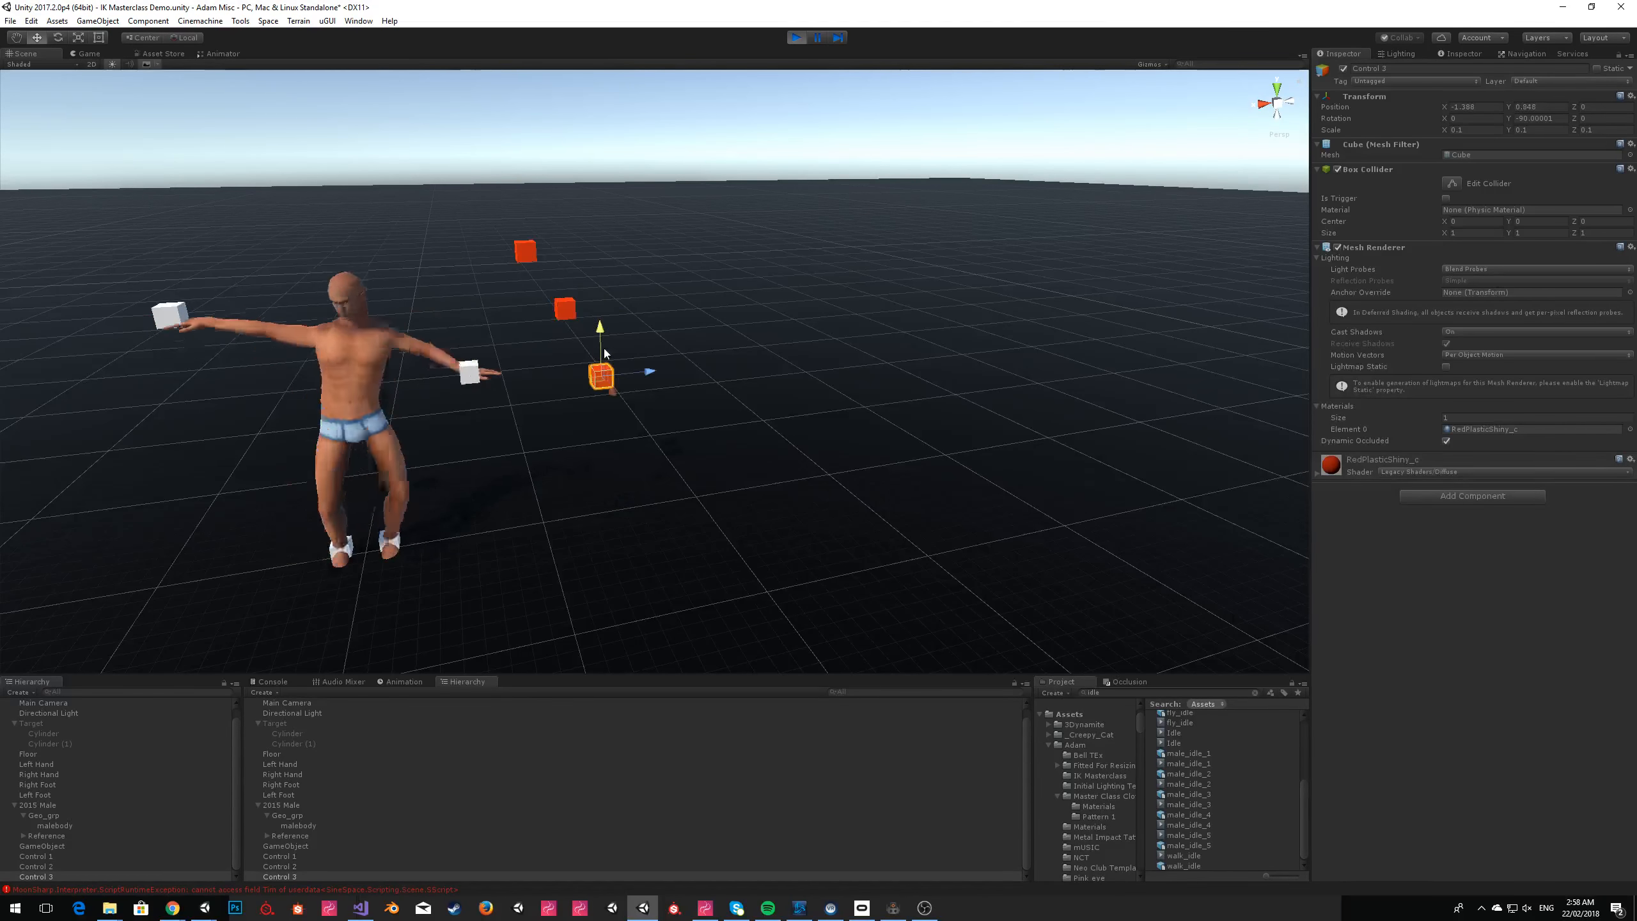
click(741, 165)
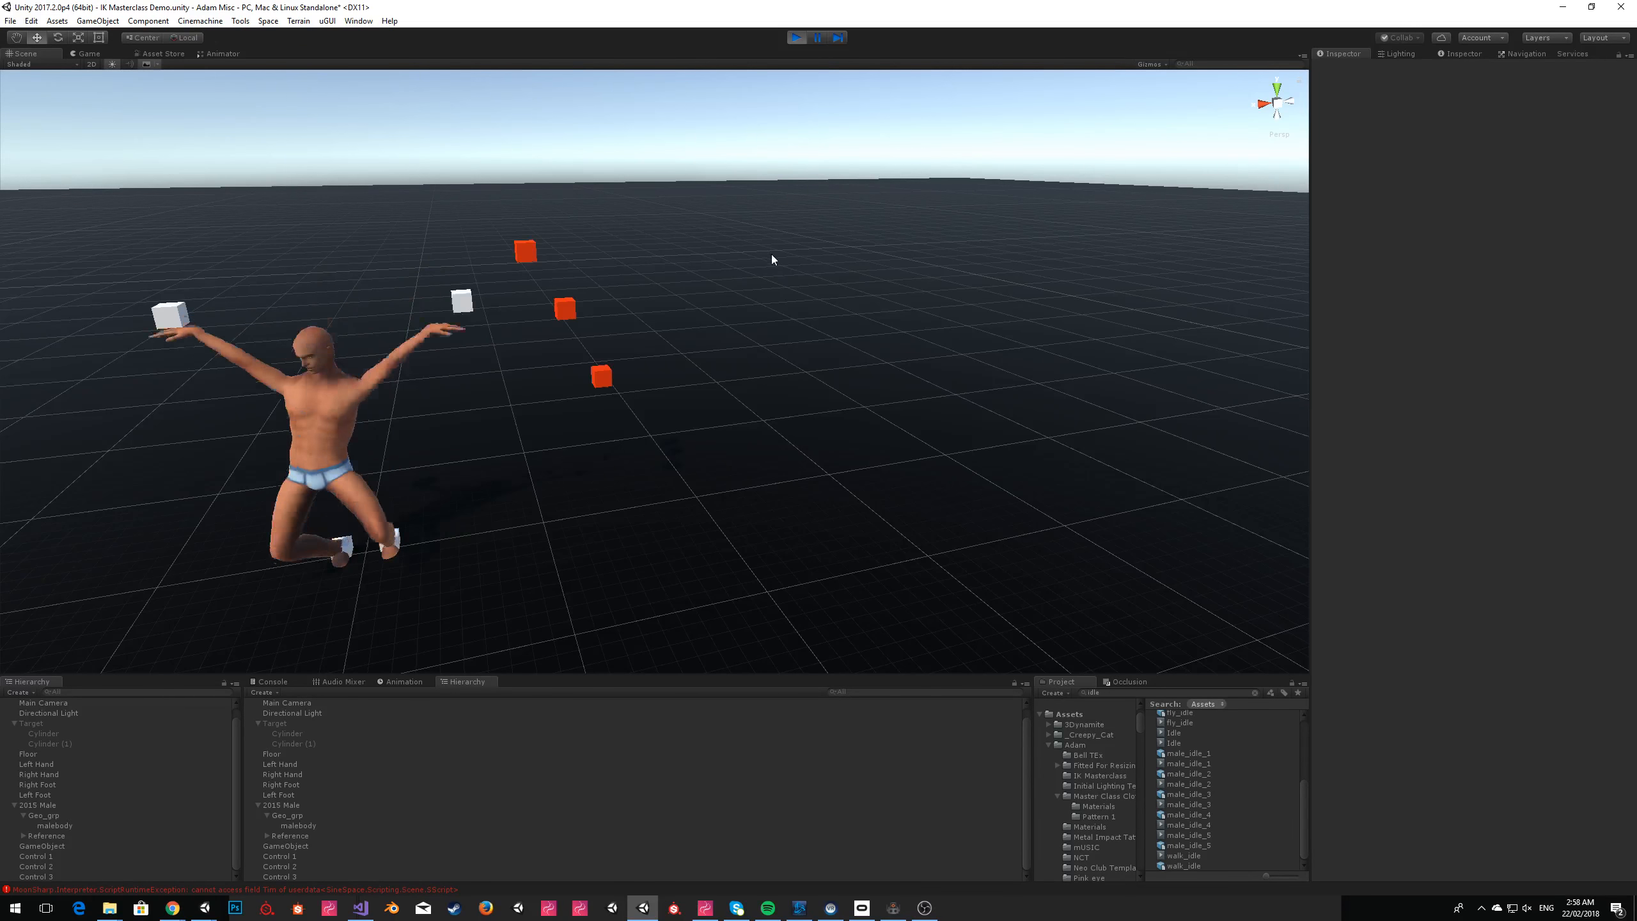
Raise the Control 1 cube further, high above the avatar's head, and clear the selection to watch the dance.
right_drag(751, 307, 717, 311)
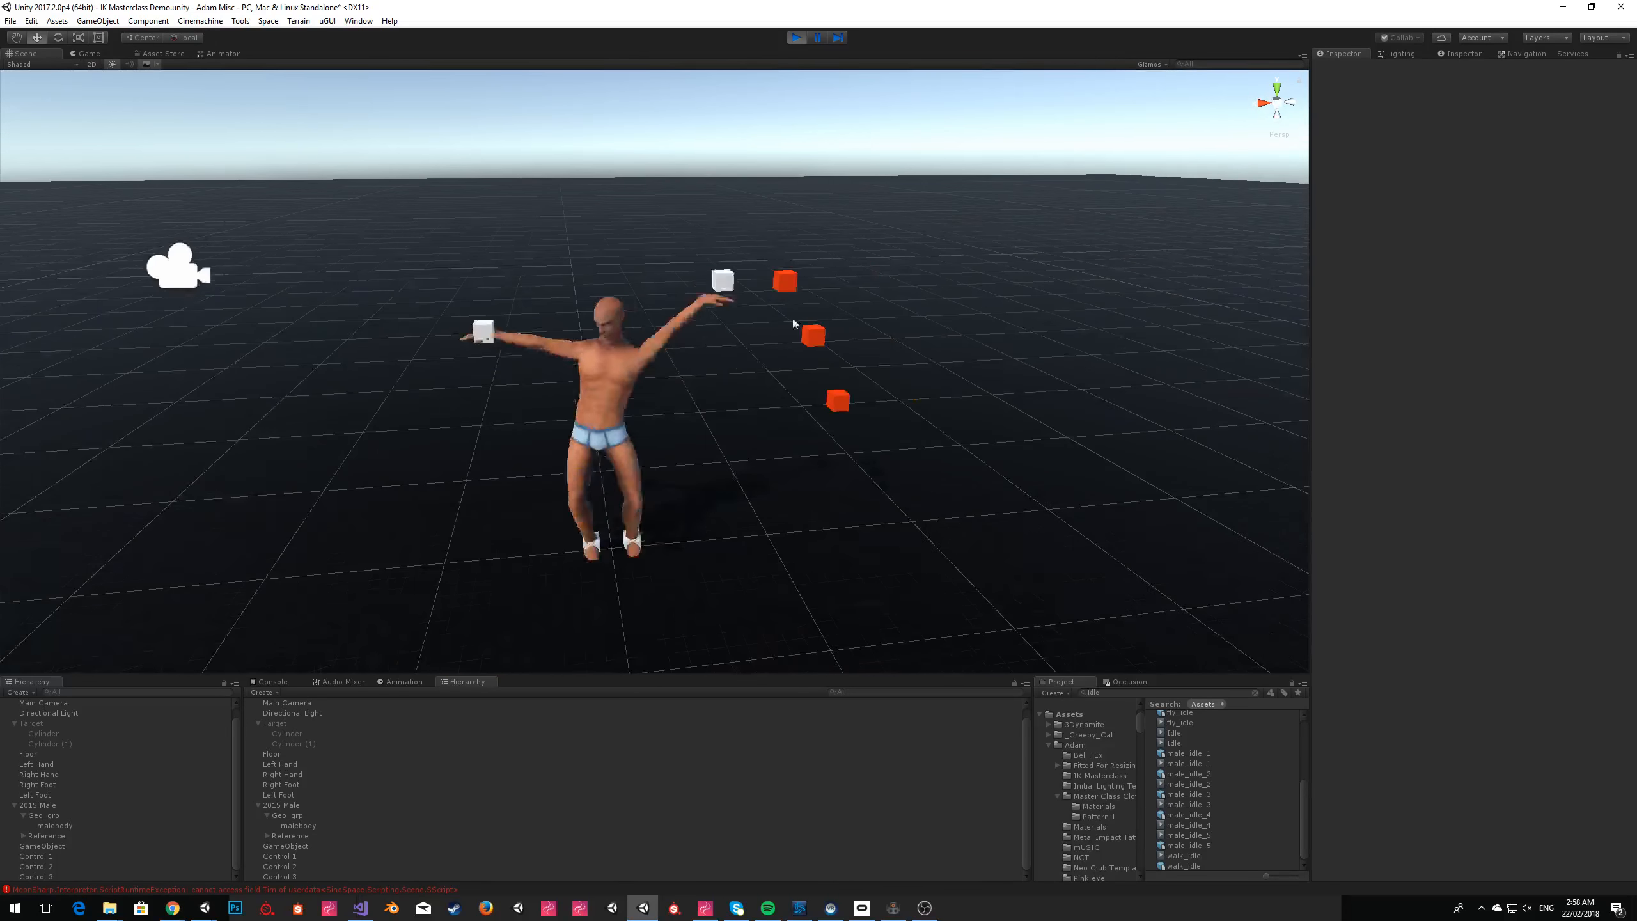
click(785, 281)
drag(788, 239, 756, 122)
click(968, 91)
right_drag(968, 92, 1035, 147)
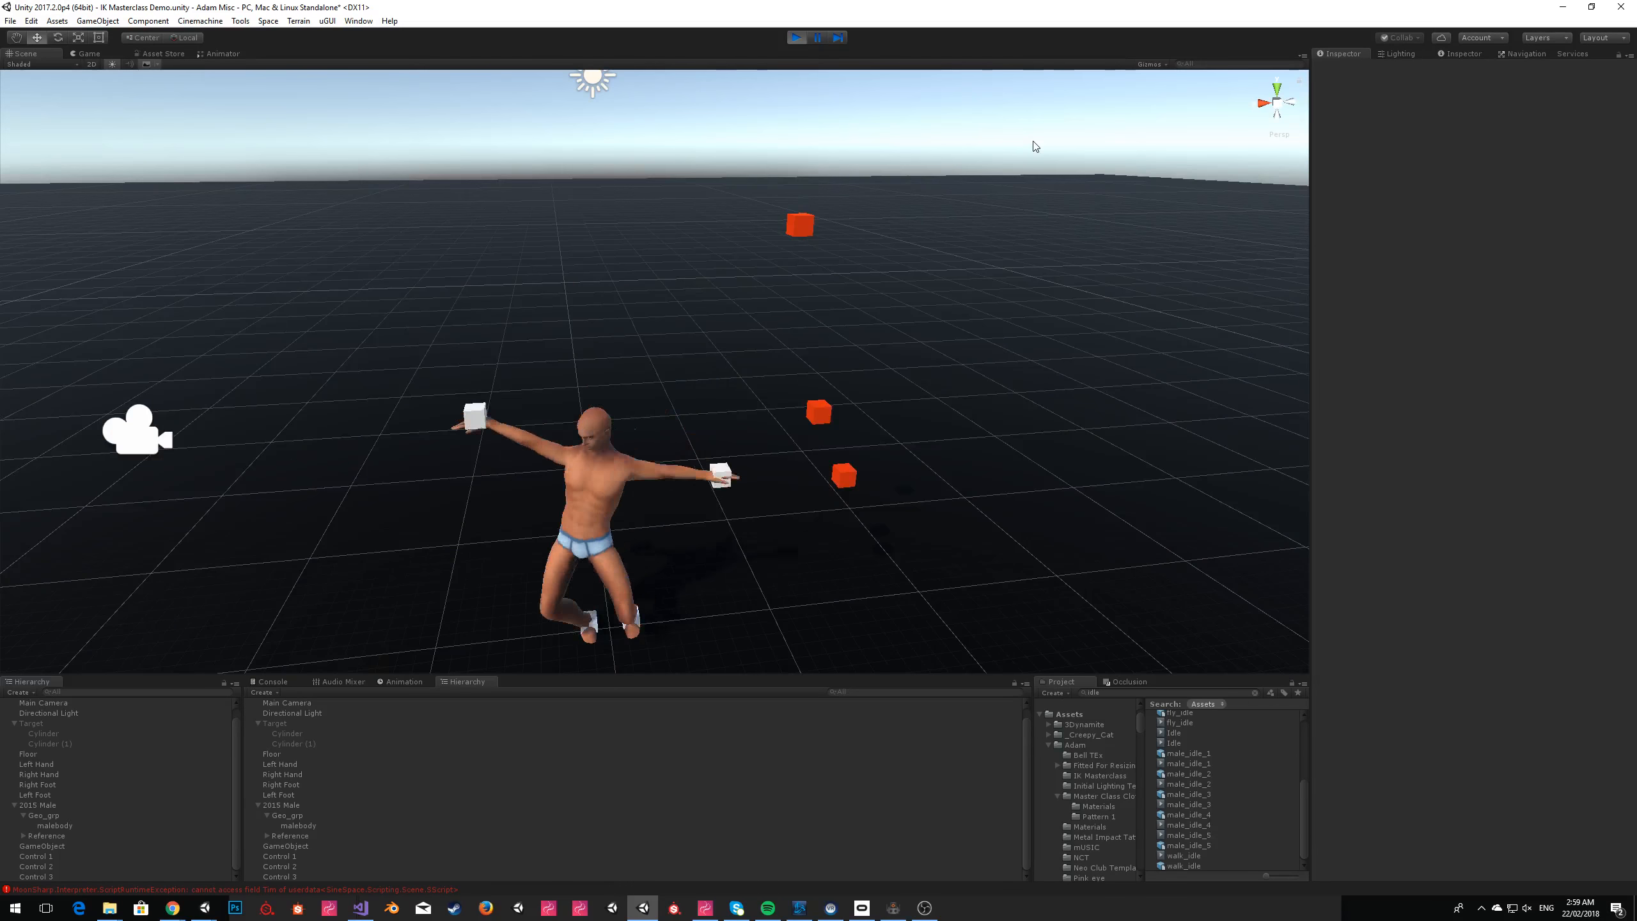